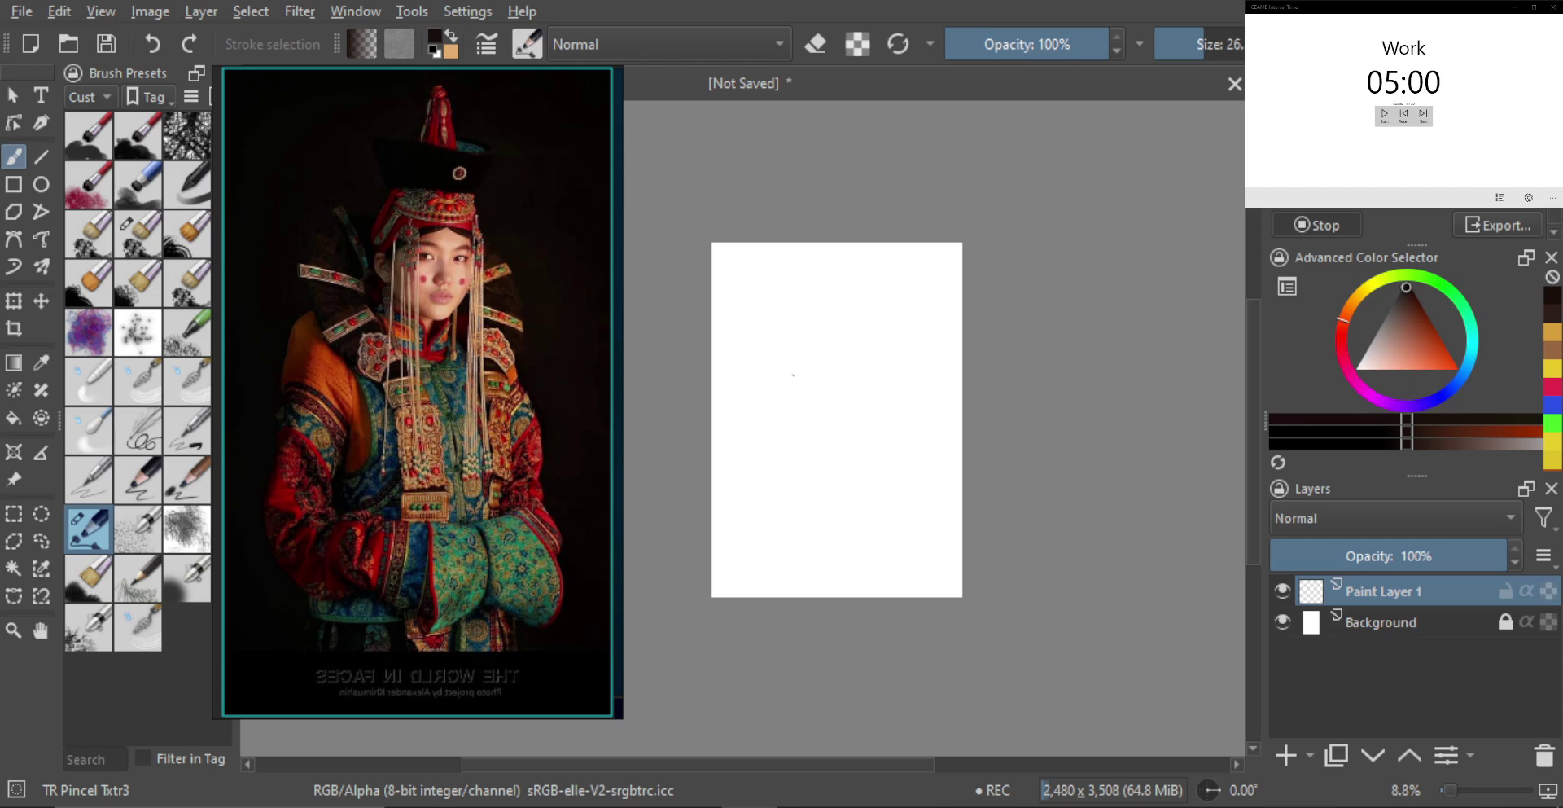
click(85, 340)
mouse_move(731, 364)
mouse_down()
mouse_move(744, 395)
mouse_move(821, 420)
mouse_move(786, 382)
mouse_move(871, 405)
mouse_move(813, 403)
mouse_move(858, 401)
mouse_move(880, 297)
mouse_move(837, 346)
mouse_move(821, 338)
mouse_move(888, 334)
mouse_up()
click(1418, 373)
mouse_move(802, 308)
mouse_down()
mouse_move(841, 396)
mouse_move(828, 376)
mouse_move(876, 436)
mouse_move(824, 498)
mouse_move(786, 468)
mouse_move(873, 432)
mouse_move(870, 298)
mouse_move(812, 276)
mouse_move(920, 363)
mouse_move(769, 533)
mouse_move(847, 544)
mouse_move(884, 476)
mouse_move(884, 522)
mouse_move(770, 513)
mouse_move(748, 531)
mouse_move(737, 484)
mouse_move(838, 562)
mouse_up()
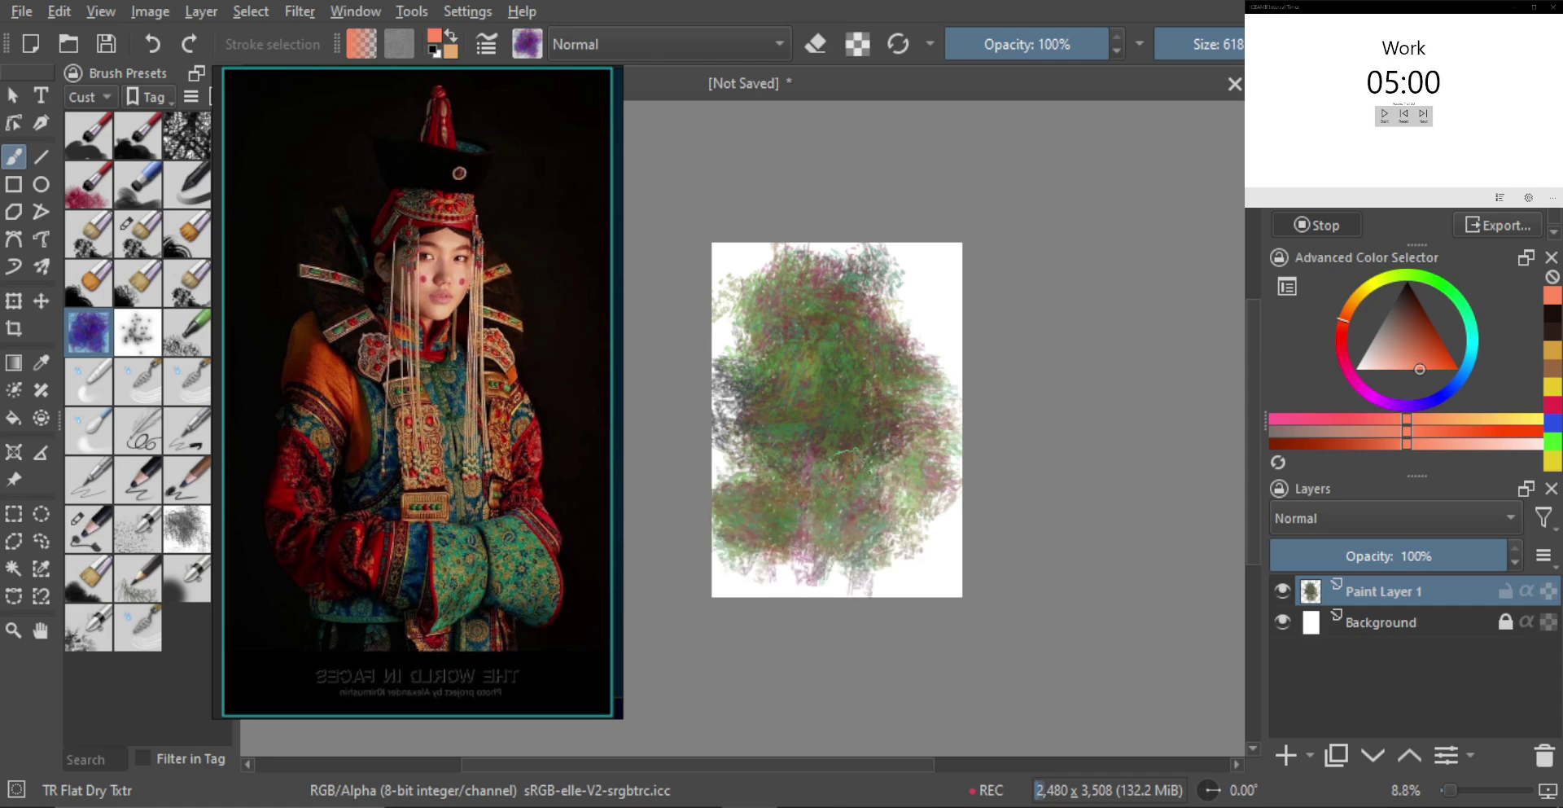
scroll(837, 322, up, 3)
scroll(852, 425, down, 3)
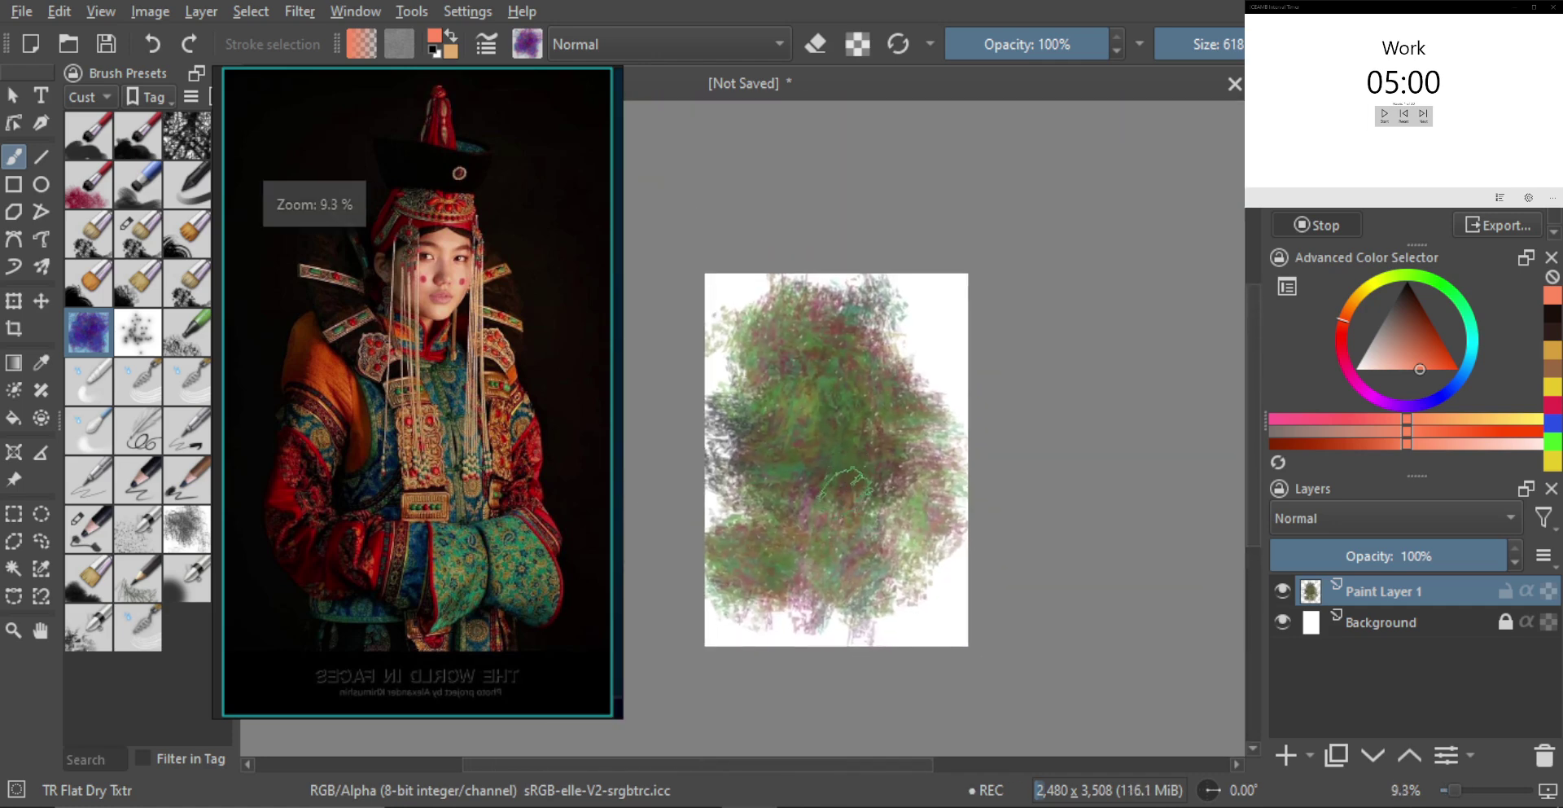
key(Delete)
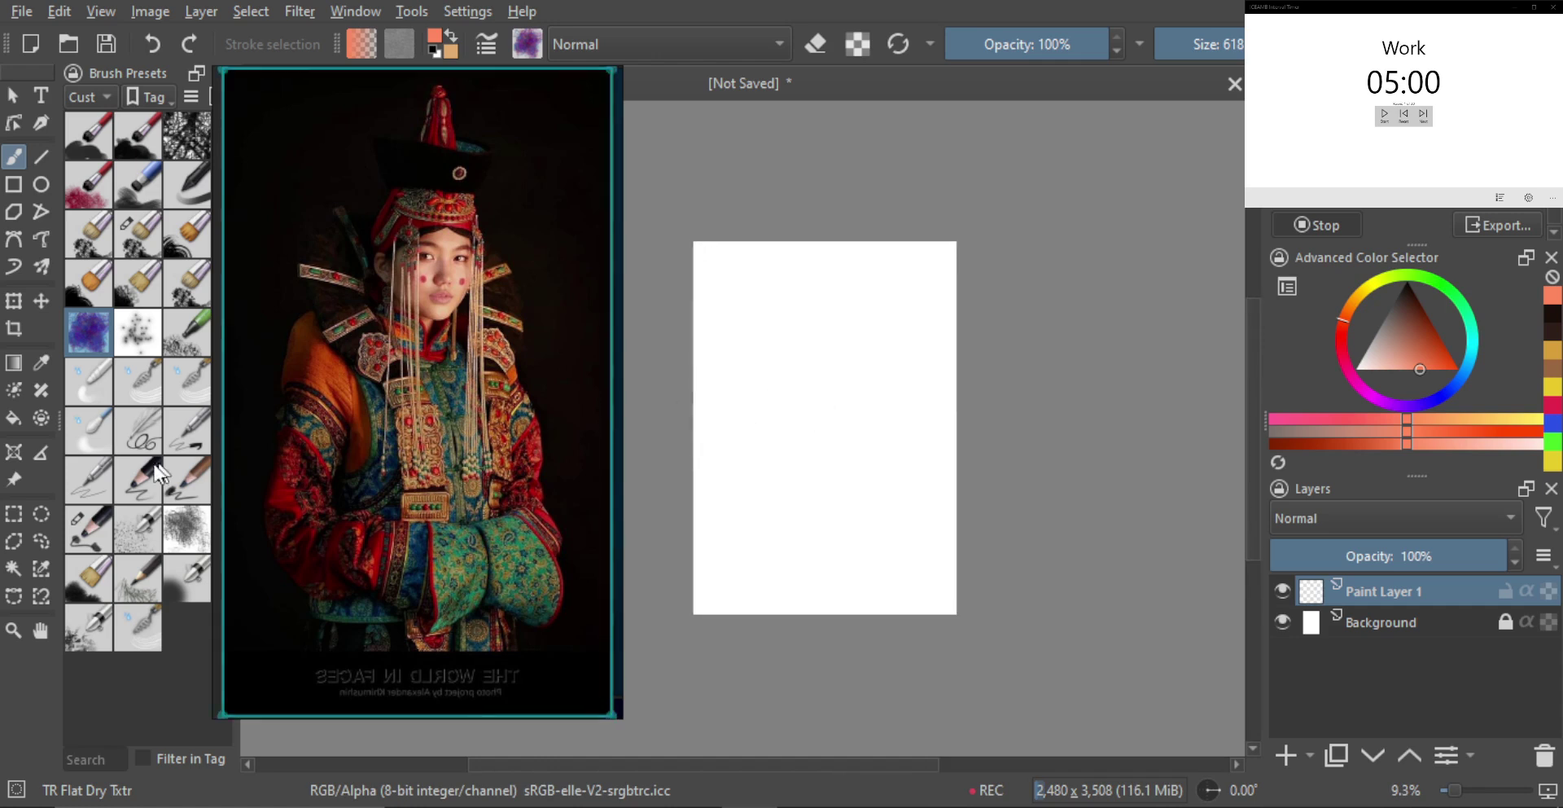
Choose the TR Pincel Txtr3 brush preset and a near-black colour, and undo the test strokes
click(88, 527)
drag(794, 421, 847, 425)
key(ctrl+z)
scroll(848, 408, up, 1)
click(1401, 302)
click(1407, 297)
click(1405, 289)
mouse_move(837, 297)
mouse_down()
mouse_move(871, 355)
mouse_move(852, 346)
mouse_up()
key(ctrl+z)
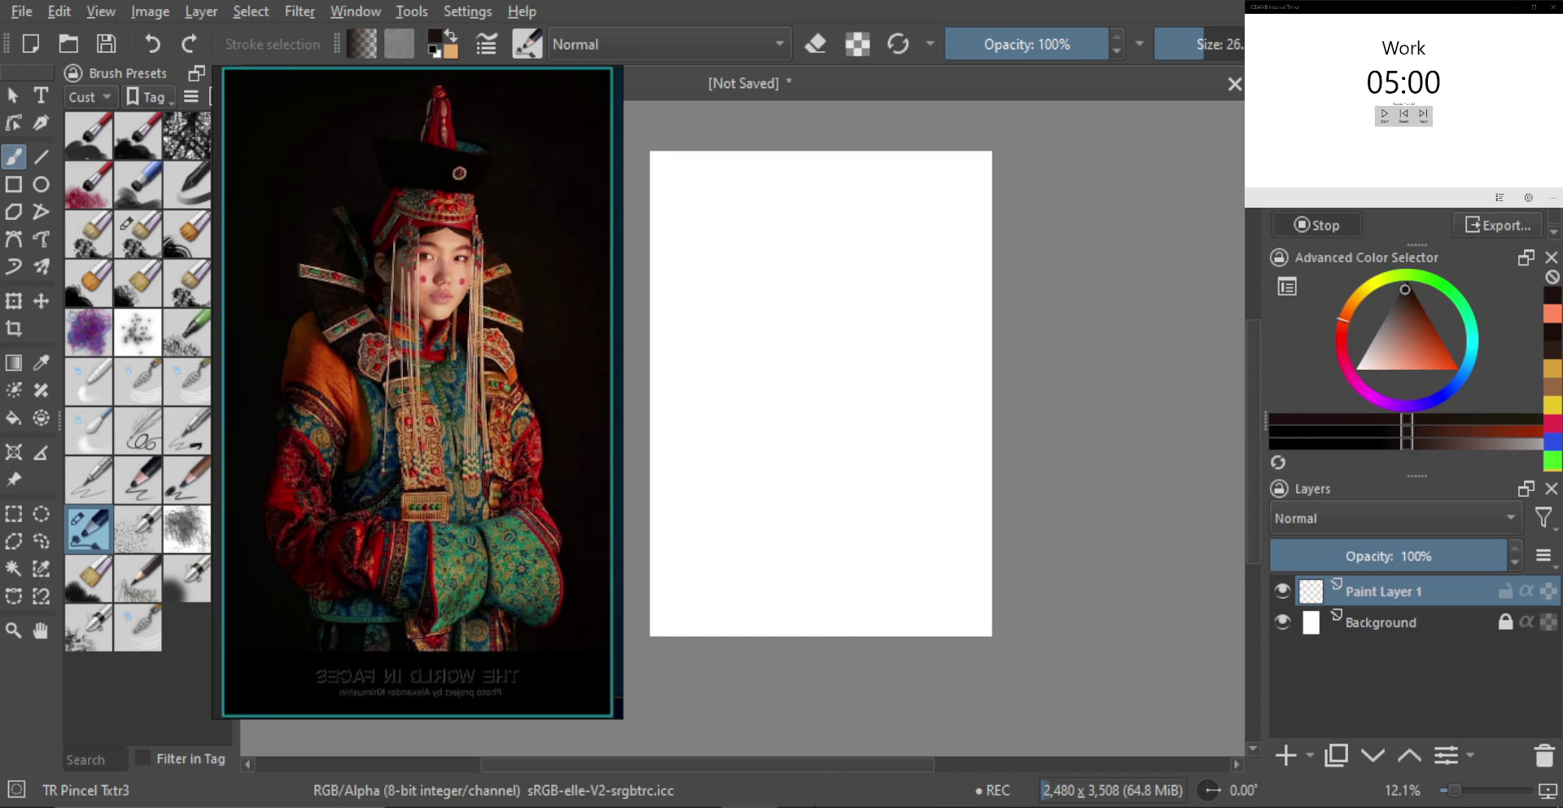
Switch to the ICEAMB Interval Timer, start the 05:00 Work countdown and return to the canvas in Krita
click(917, 806)
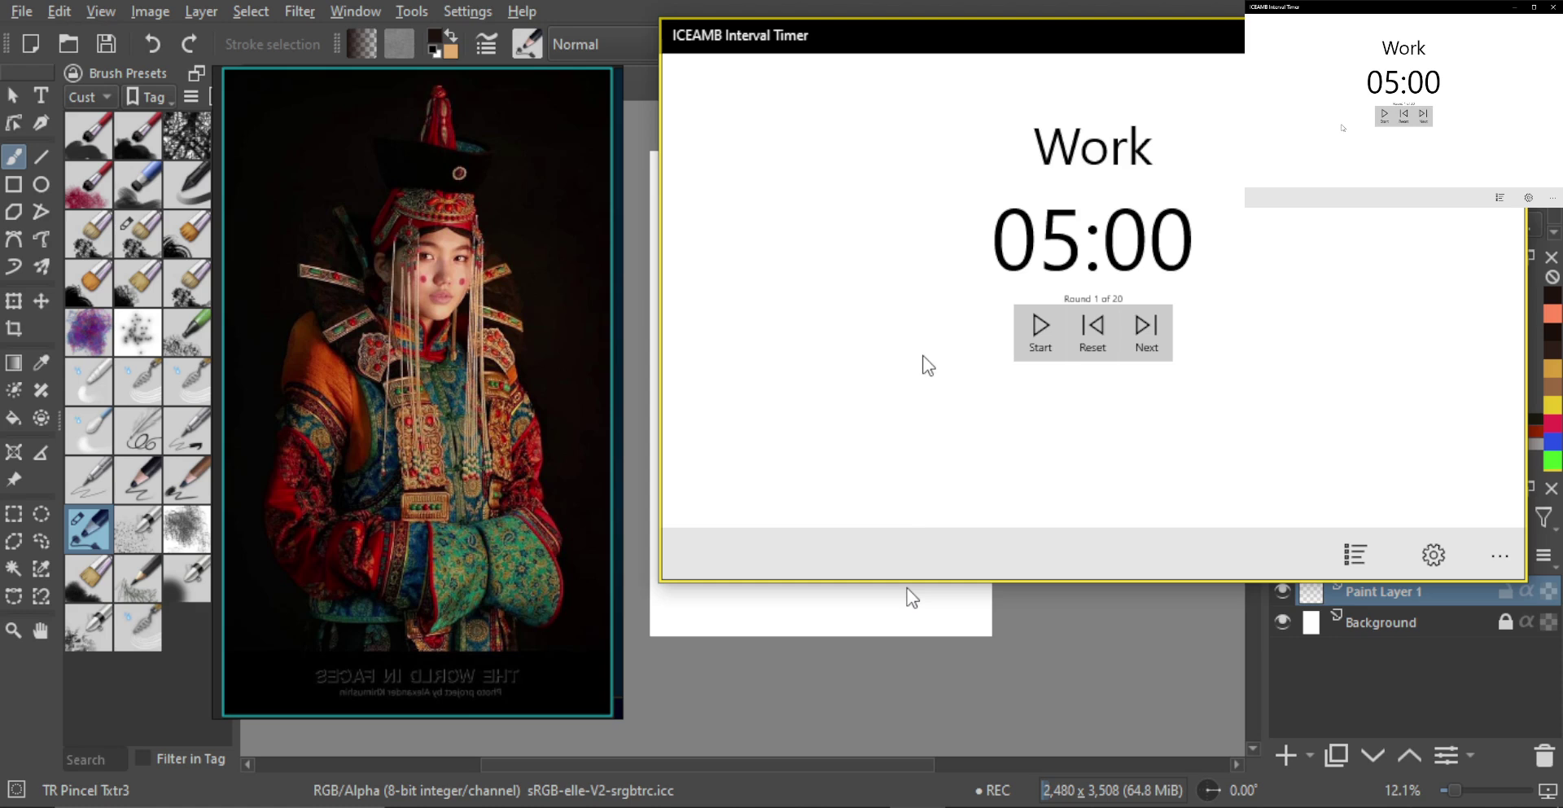
click(1040, 329)
click(809, 609)
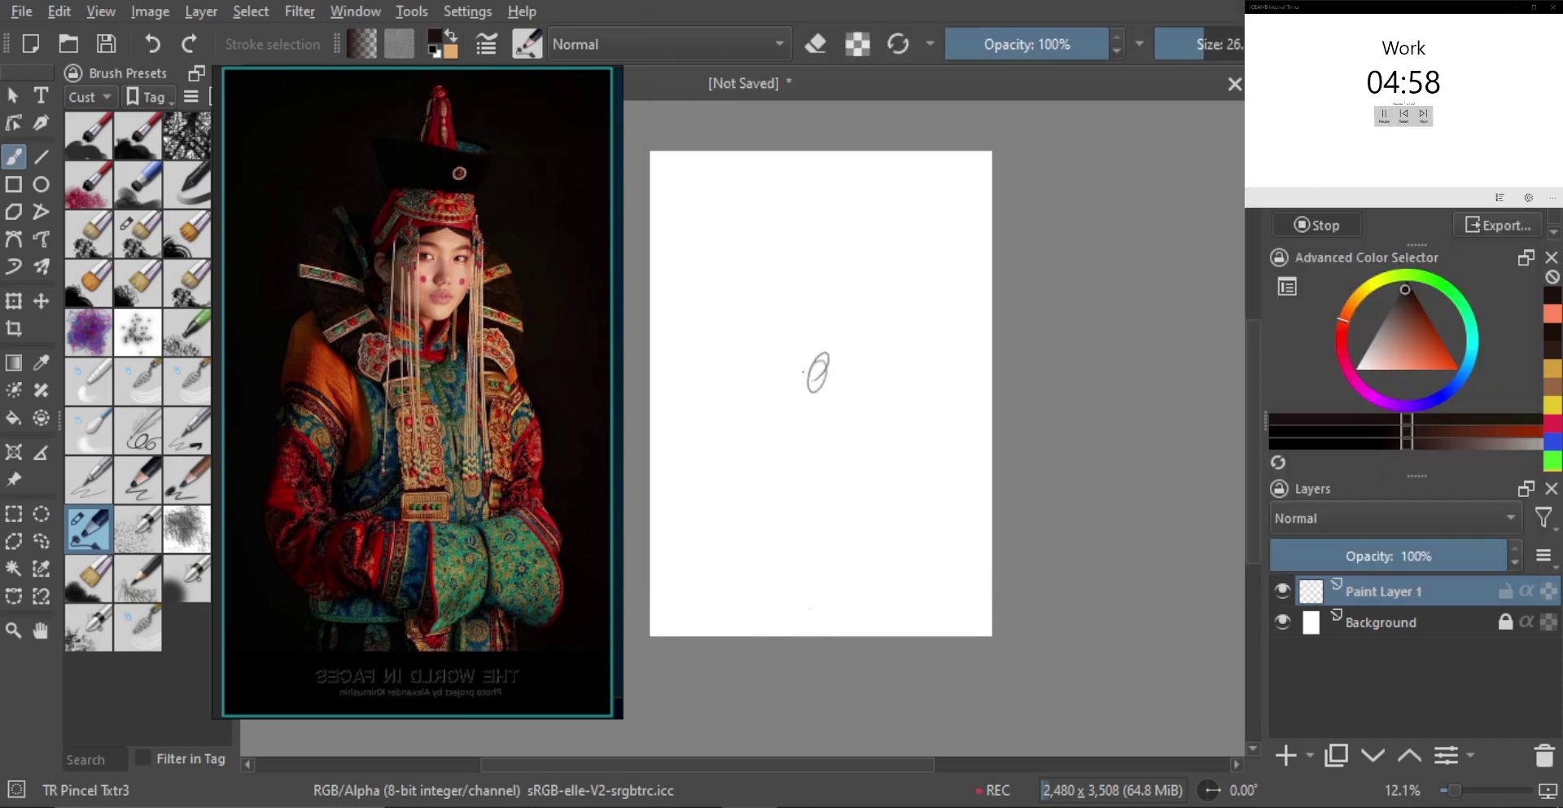
Sketch the large rounded collar outline in the upper part of the canvas and the head oval inside it
key(space)
drag(818, 271, 822, 267)
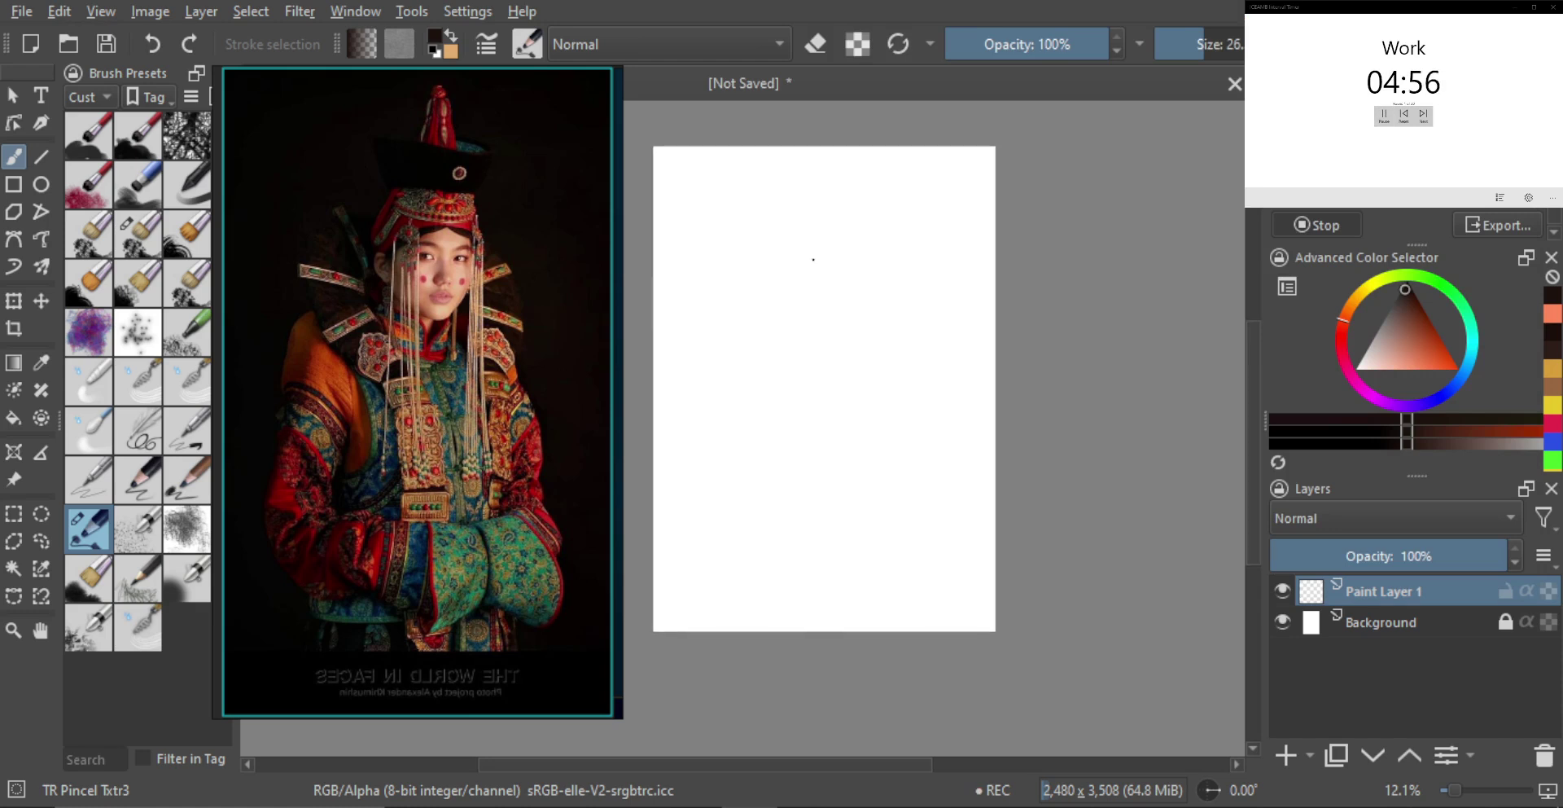
mouse_move(797, 366)
mouse_down()
mouse_move(737, 263)
mouse_move(805, 231)
mouse_move(872, 292)
mouse_move(867, 324)
mouse_move(852, 246)
mouse_up()
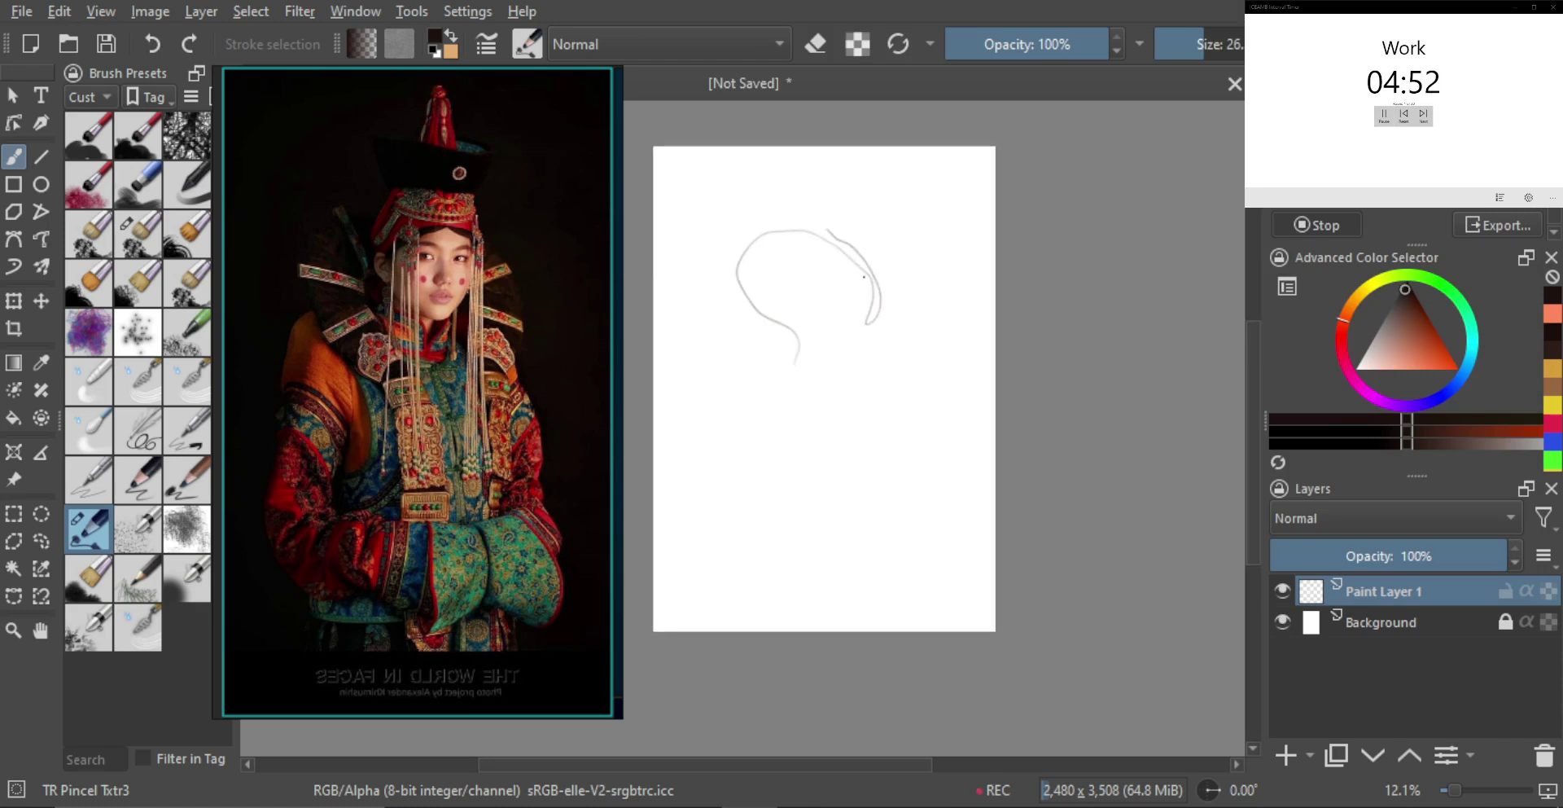
drag(816, 348, 826, 334)
drag(807, 275, 846, 323)
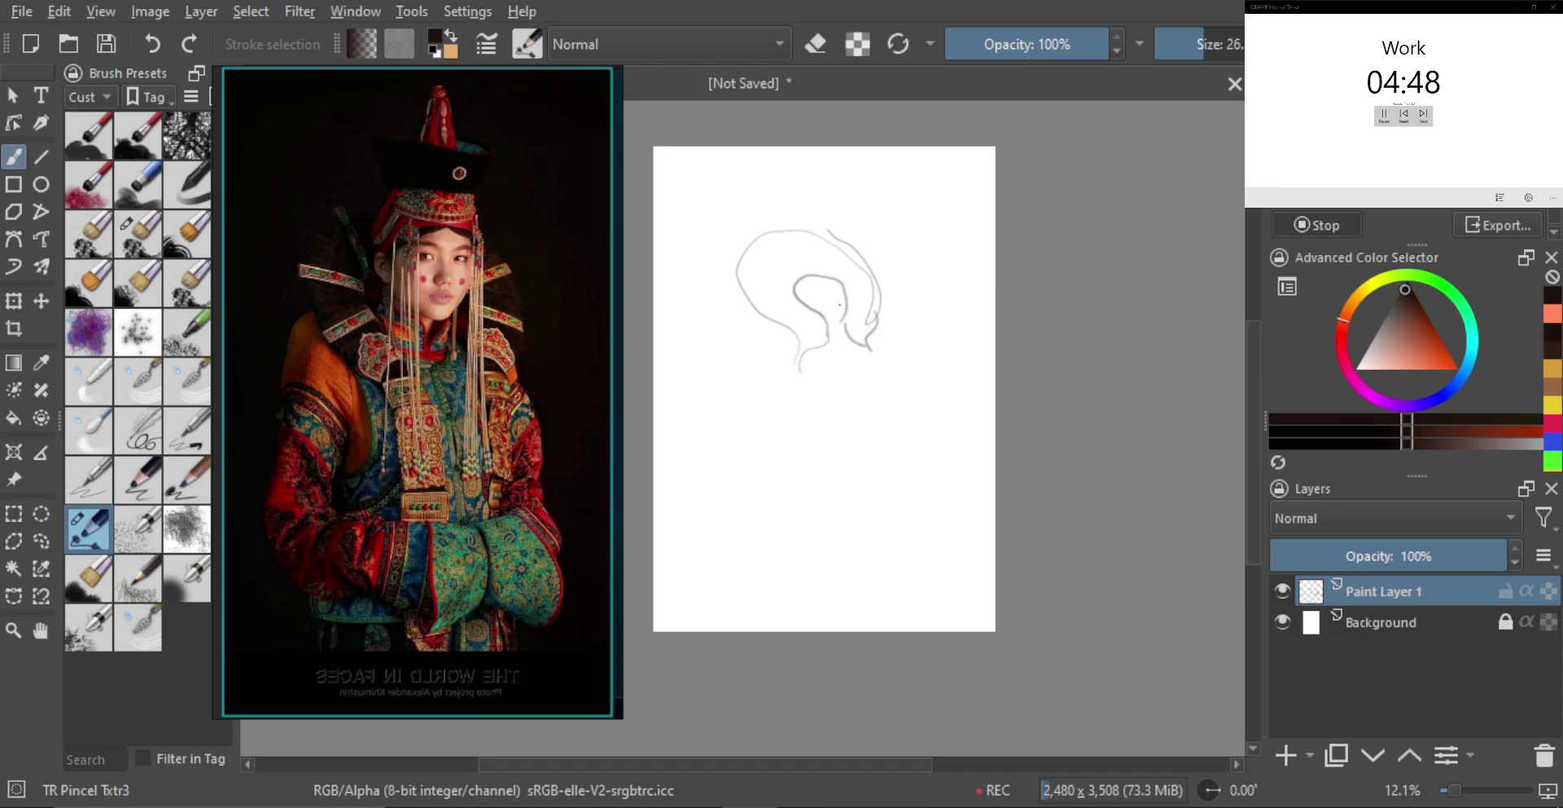
mouse_move(815, 272)
mouse_down()
mouse_move(828, 223)
mouse_move(807, 261)
mouse_move(838, 237)
mouse_move(815, 275)
mouse_up()
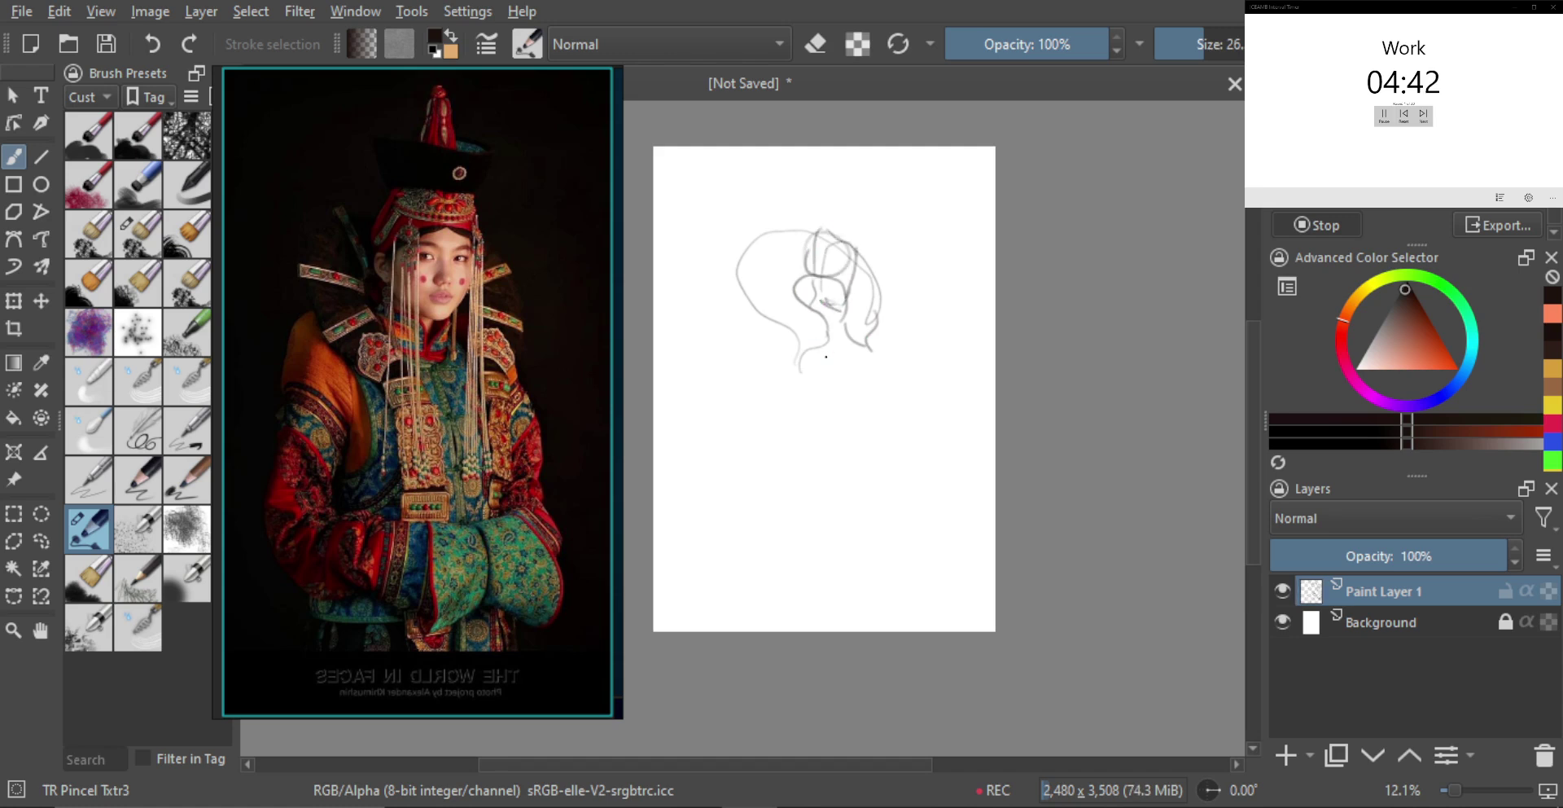
Sketch the sloping shoulder lines and the long sleeve on the figure's left-hand side
drag(816, 275, 736, 326)
drag(878, 304, 902, 330)
key(ctrl+z)
mouse_move(784, 304)
mouse_down()
mouse_move(750, 367)
mouse_move(736, 342)
mouse_move(749, 320)
mouse_move(761, 364)
mouse_move(741, 334)
mouse_move(730, 453)
mouse_up()
mouse_move(749, 371)
mouse_down()
mouse_move(754, 453)
mouse_move(734, 474)
mouse_move(749, 445)
mouse_up()
Sketch the left-hand cuff and the rounded shapes of the two joined mittens below the torso
mouse_move(756, 448)
mouse_down()
mouse_move(771, 466)
mouse_move(737, 494)
mouse_up()
mouse_move(769, 463)
mouse_down()
mouse_move(753, 492)
mouse_move(796, 453)
mouse_move(824, 457)
mouse_move(813, 500)
mouse_move(769, 506)
mouse_up()
mouse_move(814, 443)
mouse_down()
mouse_move(826, 495)
mouse_move(812, 529)
mouse_up()
drag(816, 484, 810, 529)
drag(854, 444, 839, 519)
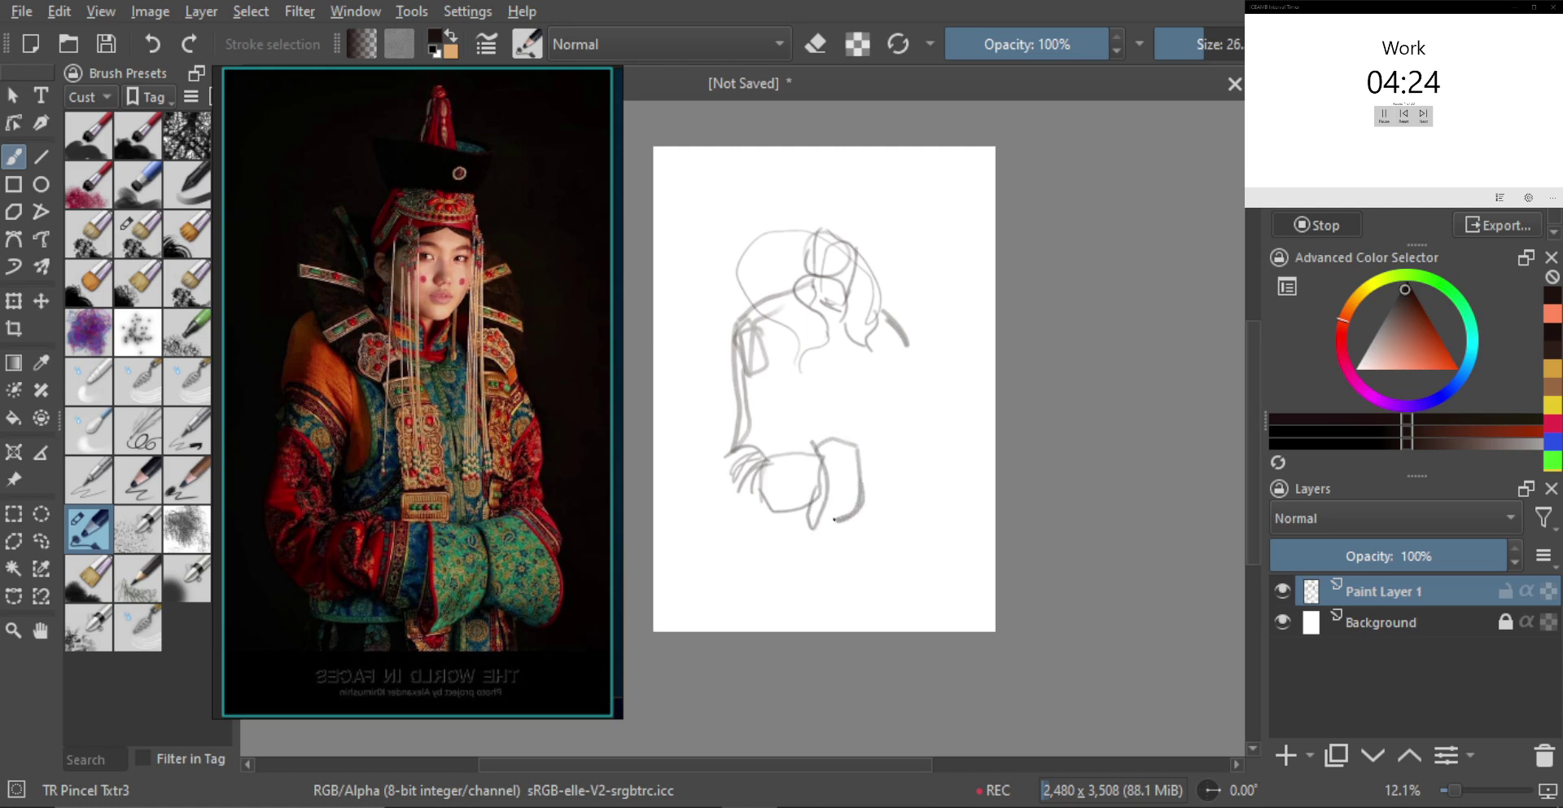
drag(857, 460, 859, 502)
mouse_move(864, 504)
mouse_down()
mouse_move(889, 436)
mouse_move(920, 490)
mouse_move(902, 522)
mouse_up()
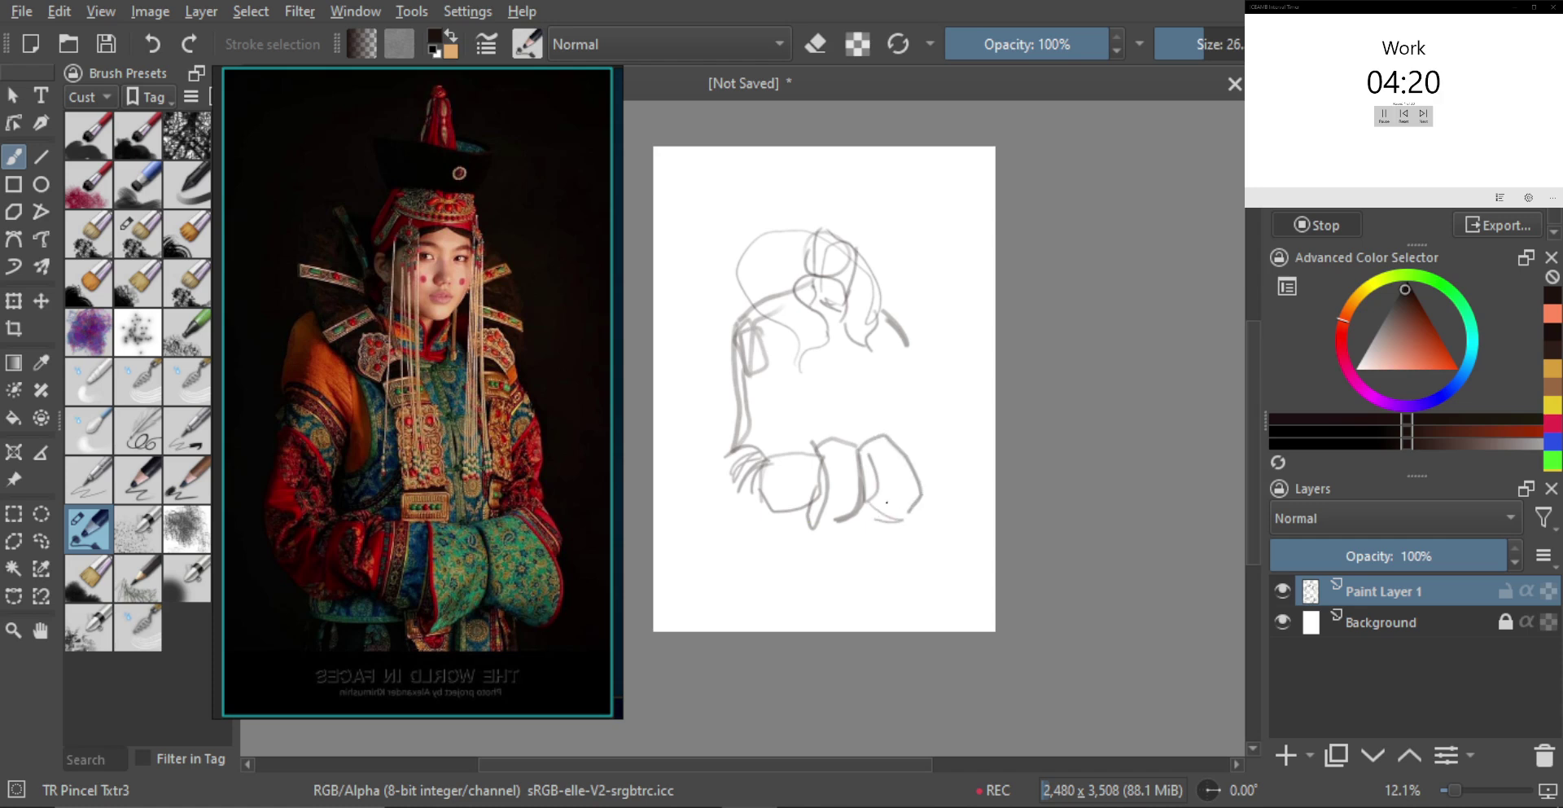
Sketch the right-hand cuff beside the mitten and the sleeve connecting it to the shoulder
mouse_move(900, 433)
mouse_down()
mouse_move(931, 447)
mouse_move(915, 420)
mouse_move(935, 432)
mouse_move(939, 473)
mouse_up()
drag(907, 349, 927, 414)
drag(901, 350, 895, 427)
Sketch the inner sleeve contours and long hanging strips on the torso, plus the robe edges below the mittens
drag(767, 323, 780, 340)
mouse_move(802, 402)
mouse_down()
mouse_move(792, 351)
mouse_move(772, 444)
mouse_up()
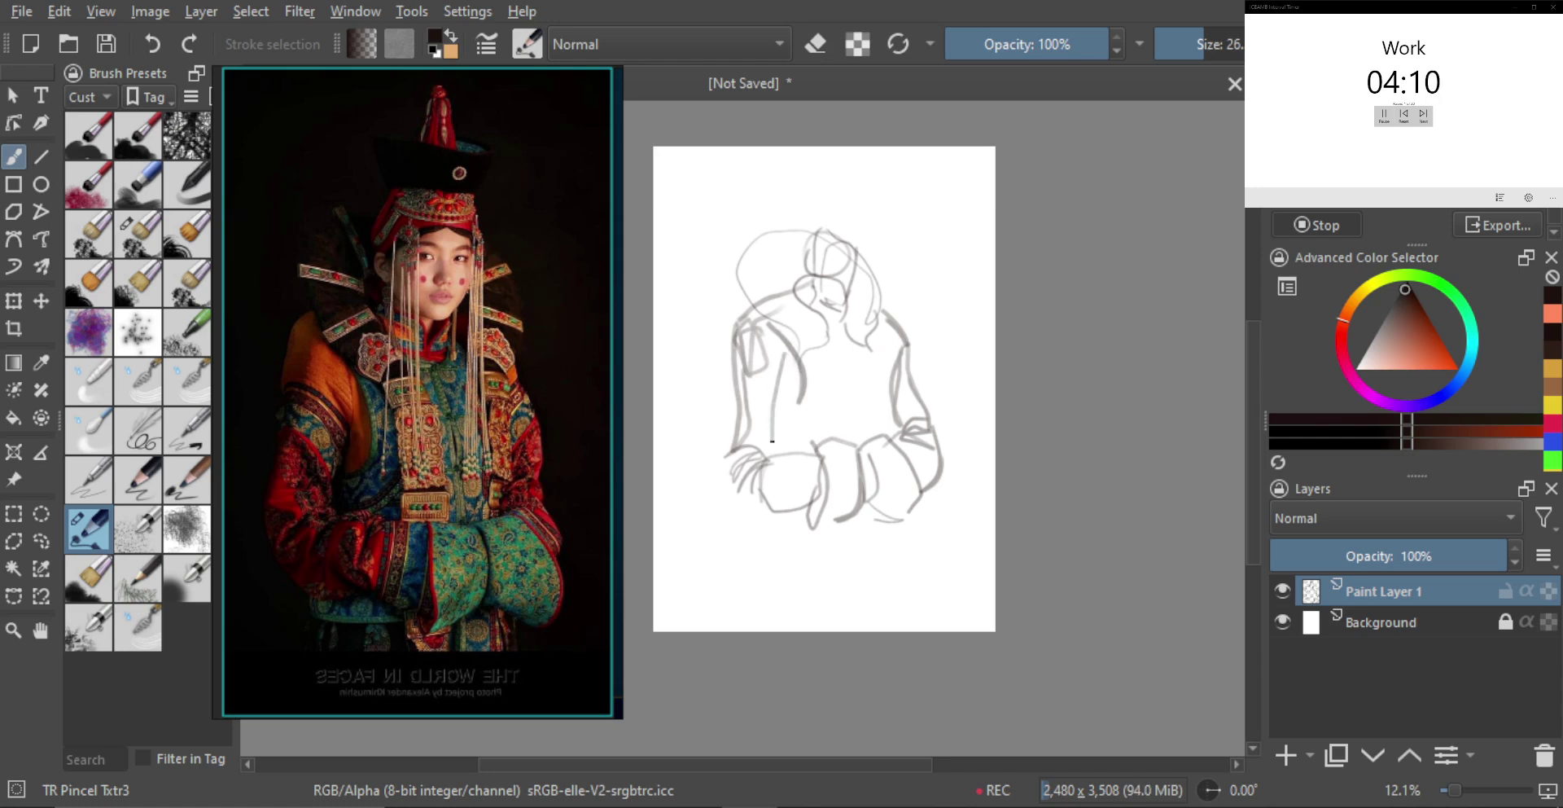
drag(782, 354, 778, 438)
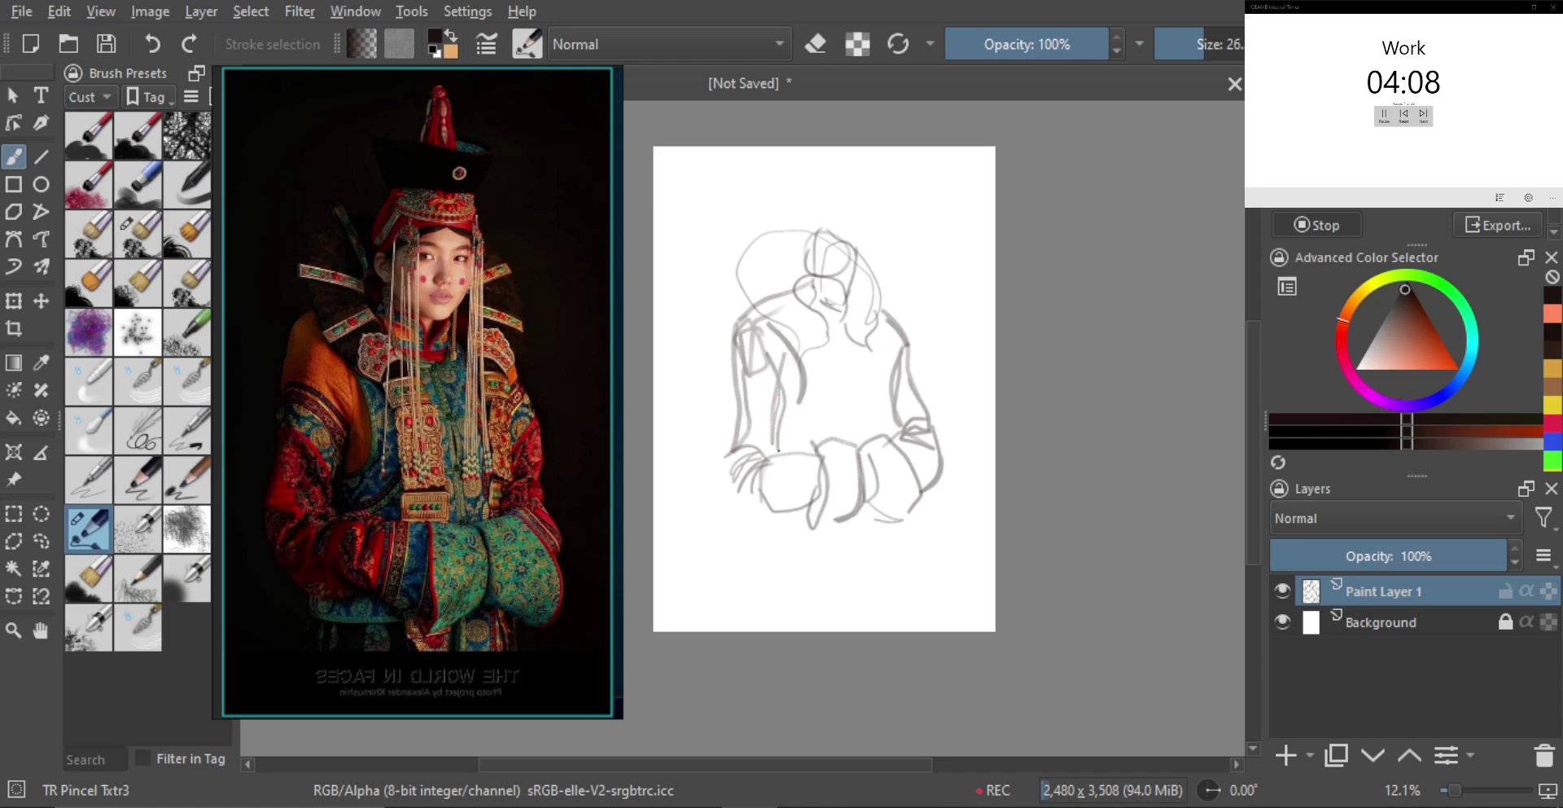
mouse_move(810, 356)
mouse_down()
mouse_move(820, 444)
mouse_move(805, 354)
mouse_up()
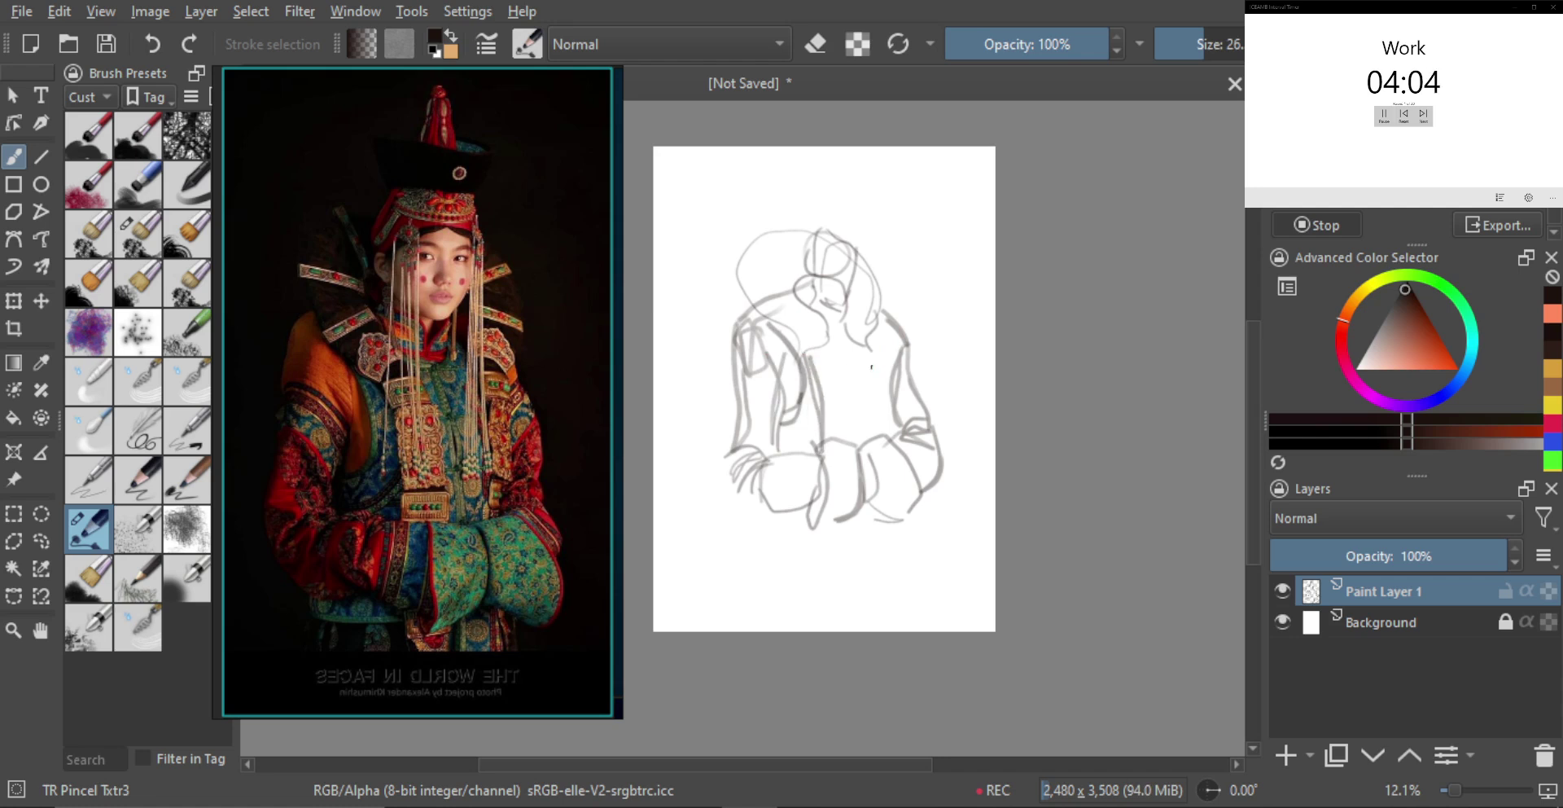
drag(881, 322, 870, 444)
drag(879, 352, 878, 410)
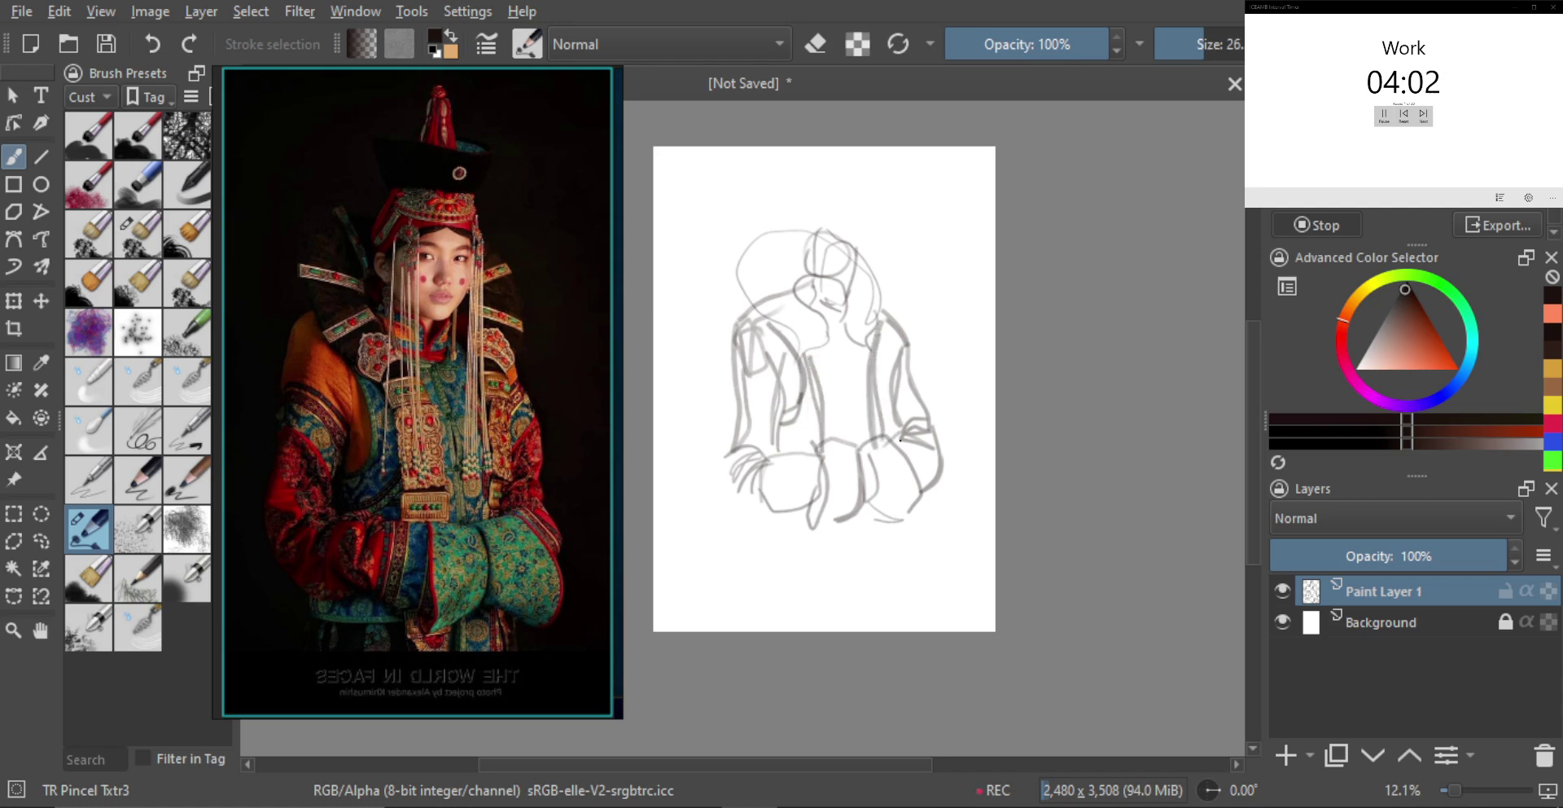
mouse_move(763, 497)
mouse_down()
mouse_move(808, 546)
mouse_move(759, 550)
mouse_move(749, 534)
mouse_move(810, 576)
mouse_move(811, 531)
mouse_move(889, 550)
mouse_move(896, 520)
mouse_move(899, 567)
mouse_move(907, 519)
mouse_up()
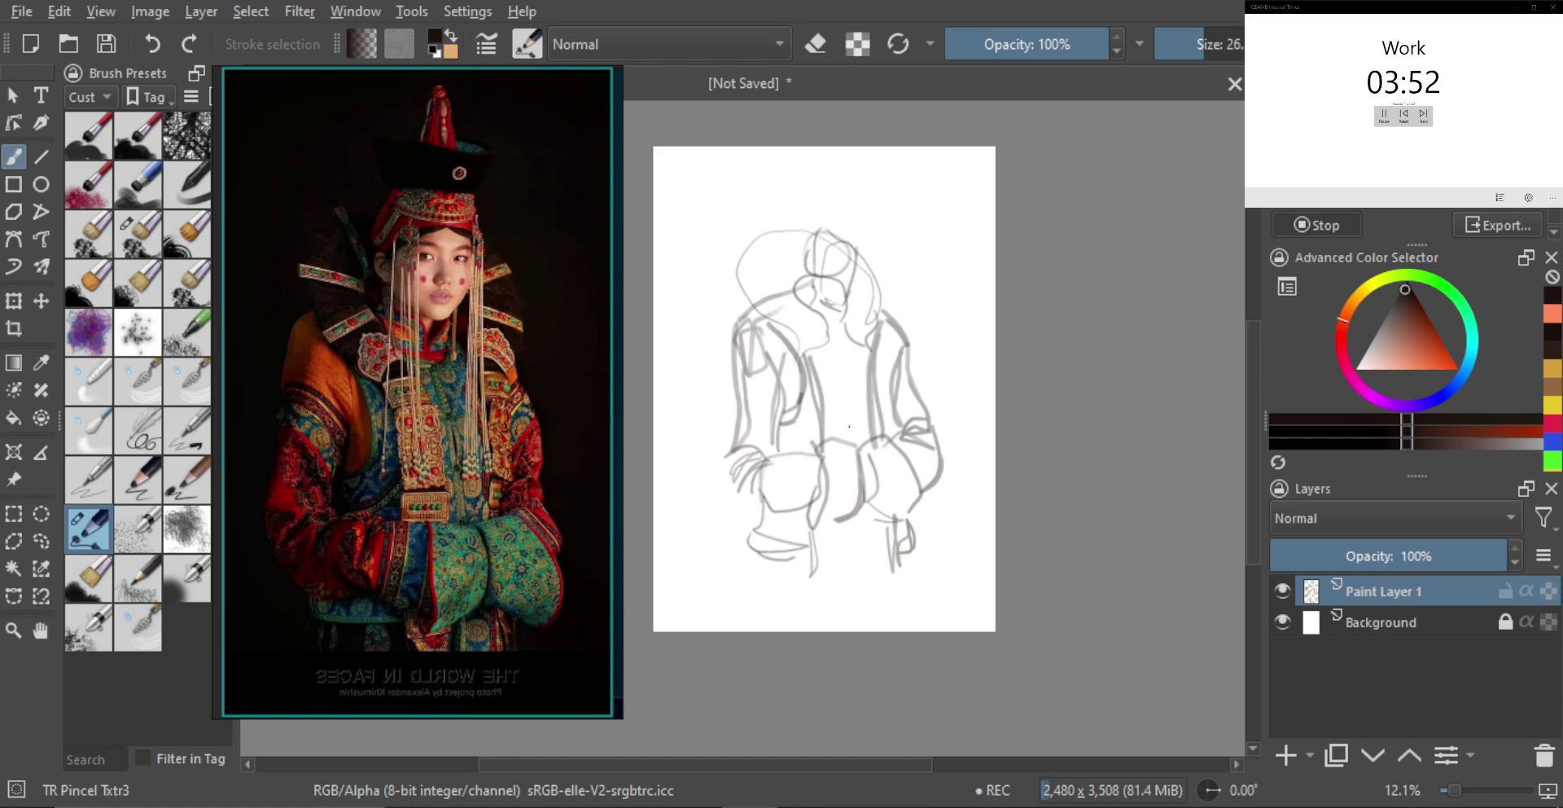
Mirror the canvas view to check the figure's proportions, then restore the original orientation
key(m)
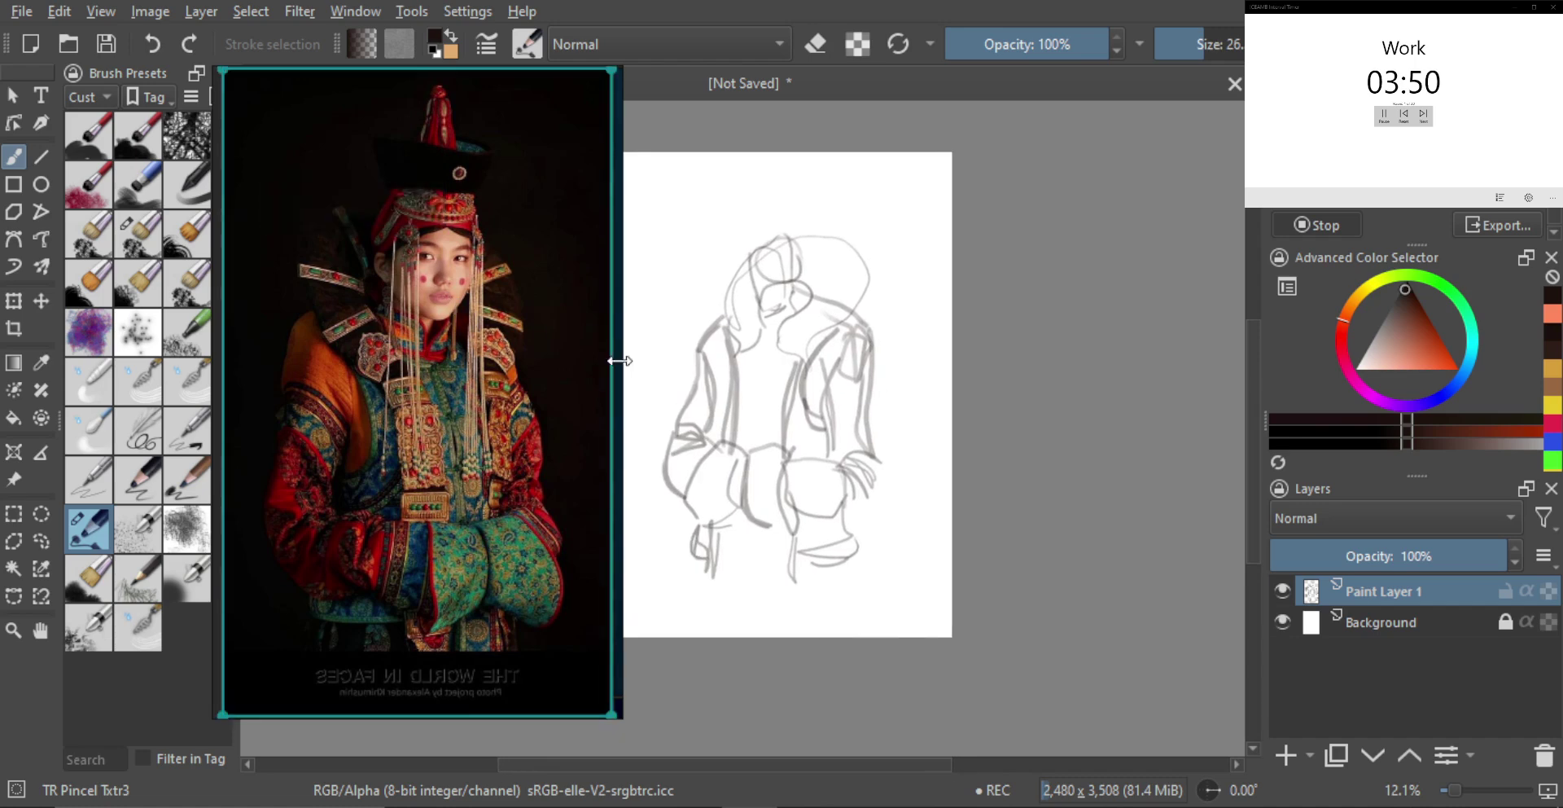
key(m)
mouse_move(810, 376)
mouse_down()
mouse_move(895, 195)
mouse_move(933, 273)
mouse_move(903, 300)
mouse_move(911, 278)
mouse_move(865, 280)
mouse_move(831, 237)
mouse_move(853, 208)
mouse_move(930, 214)
mouse_move(941, 259)
mouse_move(908, 399)
mouse_up()
key(ctrl+z)
Redraw the side of the face, the jaw and the chin with darker strokes, undoing unsatisfactory lines
drag(944, 249, 930, 380)
mouse_move(935, 303)
mouse_down()
mouse_move(913, 392)
mouse_move(890, 415)
mouse_up()
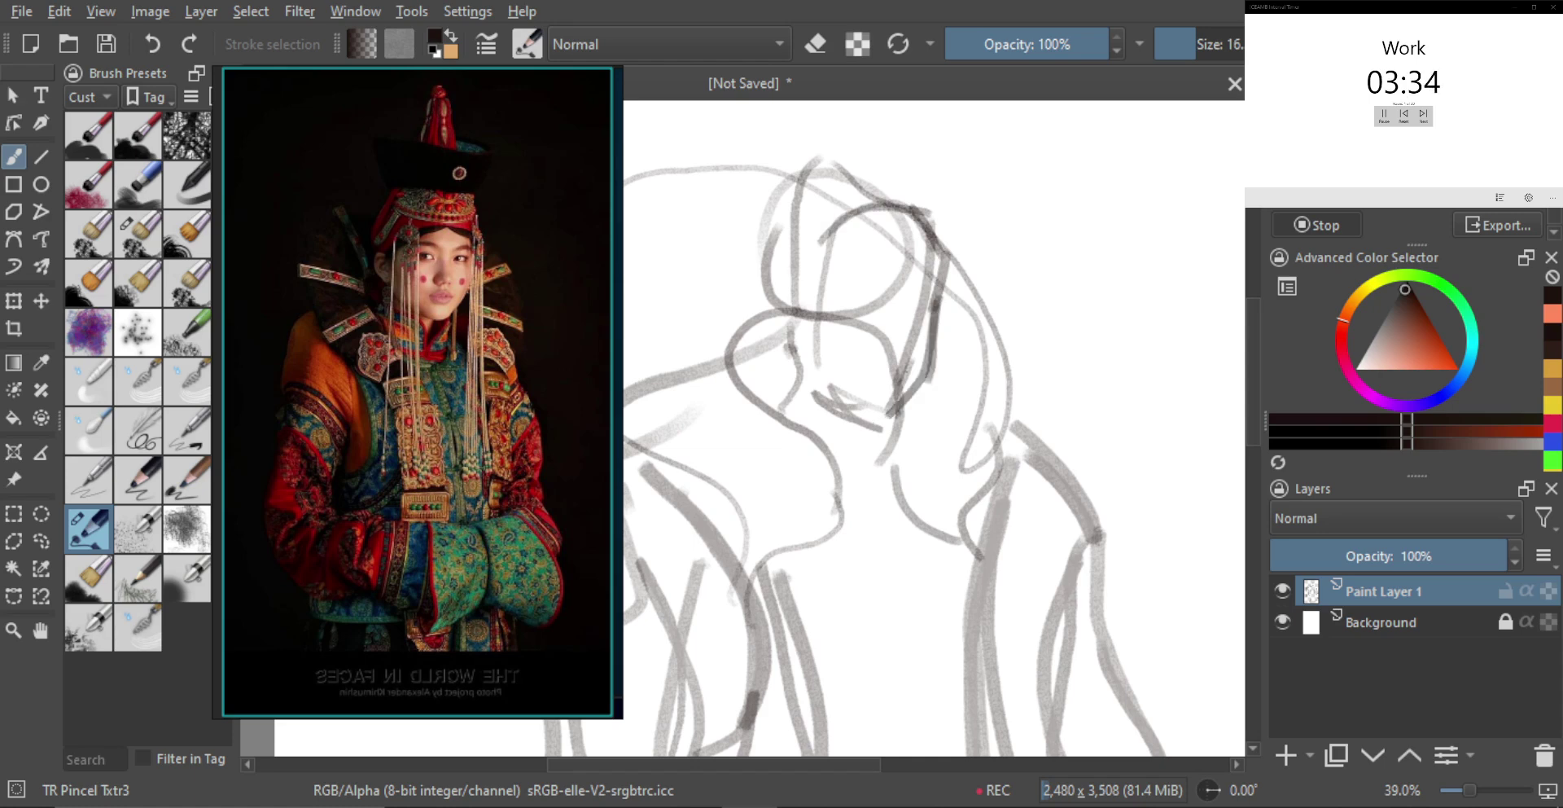
key(ctrl+z)
key(ctrl+z)
mouse_move(943, 286)
mouse_down()
mouse_move(898, 414)
mouse_move(858, 423)
mouse_up()
key(ctrl+z)
drag(809, 366, 863, 419)
drag(797, 332, 802, 352)
Mark the eyes, nose and mouth inside the face with short placement strokes
drag(810, 270, 867, 263)
key(ctrl+z)
drag(824, 270, 945, 259)
key(ctrl+z)
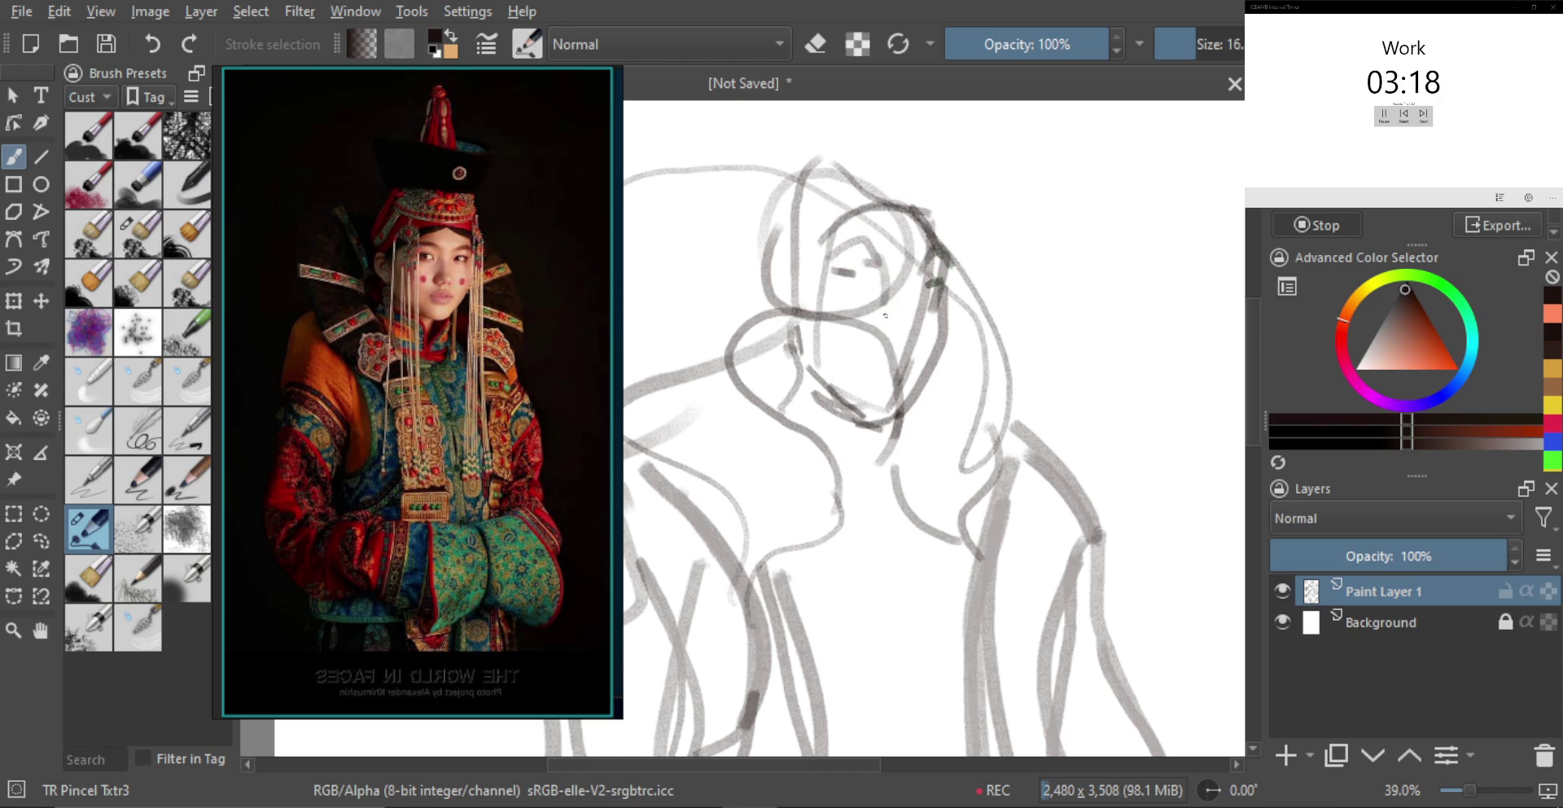
mouse_move(894, 294)
mouse_down()
mouse_move(876, 318)
mouse_move(893, 330)
mouse_move(892, 369)
mouse_move(855, 372)
mouse_move(884, 458)
mouse_up()
Sketch the ear and the side contour of the head up toward the hat
scroll(940, 364, up, 3)
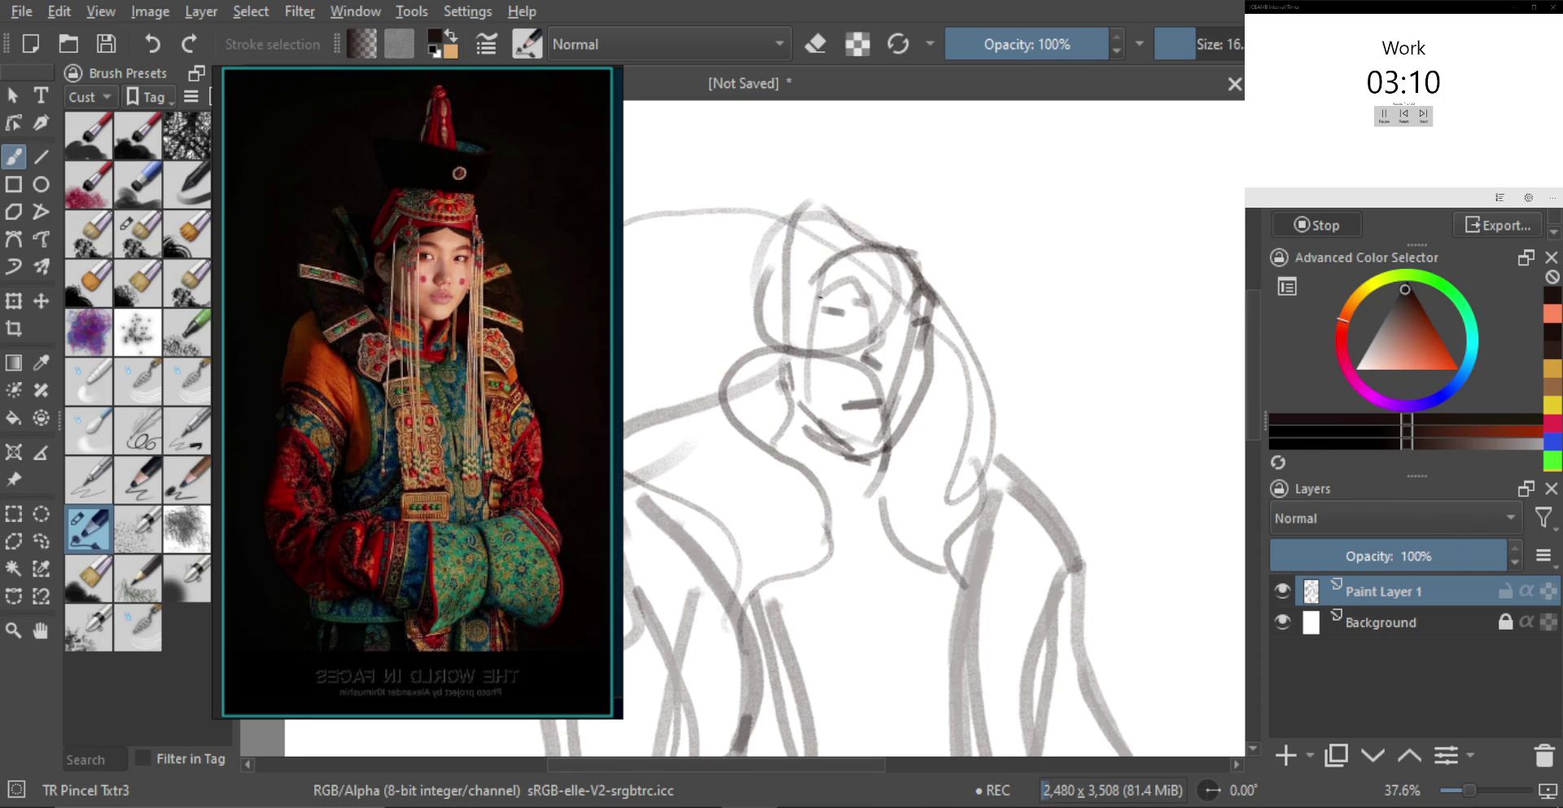
drag(743, 288, 777, 358)
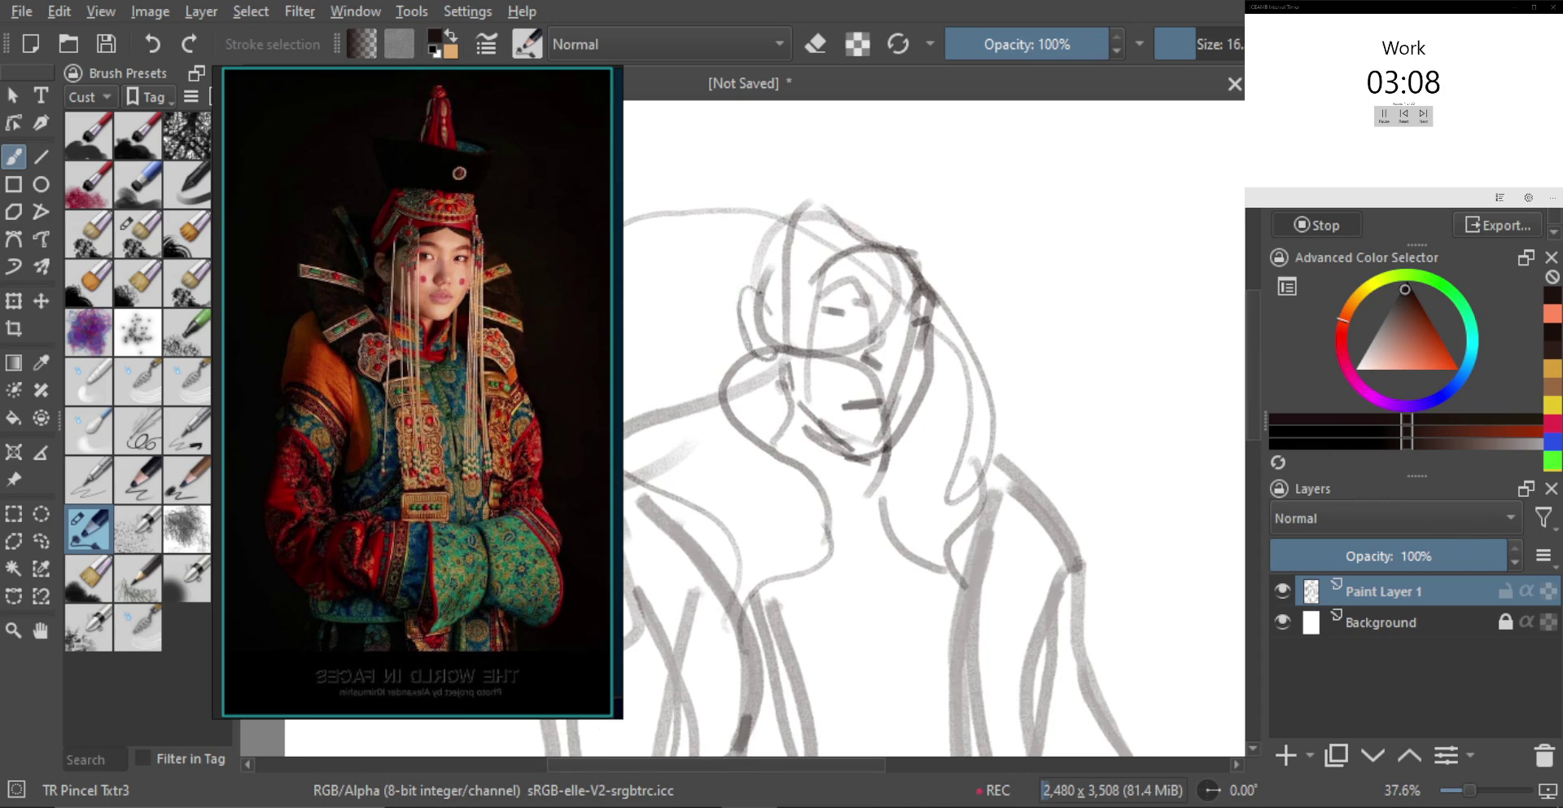
mouse_move(755, 257)
mouse_down()
mouse_move(765, 300)
mouse_move(782, 295)
mouse_move(791, 201)
mouse_move(809, 240)
mouse_move(816, 199)
mouse_up()
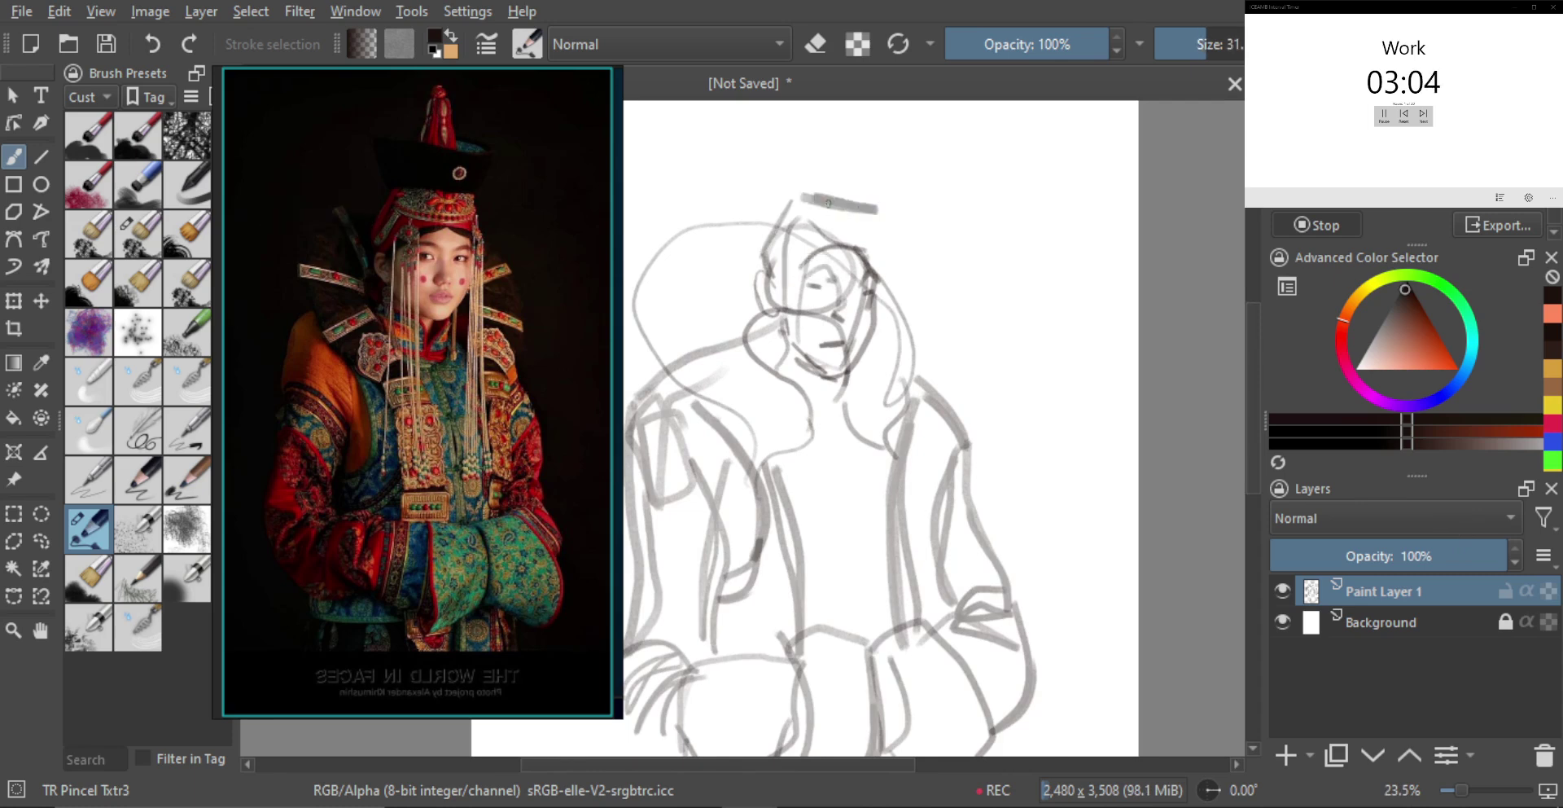
Sketch the flared hat above the head with its sides and curved top edge, undoing the last misplaced strokes
mouse_move(762, 137)
mouse_down()
mouse_move(794, 193)
mouse_move(801, 144)
mouse_move(908, 173)
mouse_move(891, 213)
mouse_up()
drag(773, 135, 884, 152)
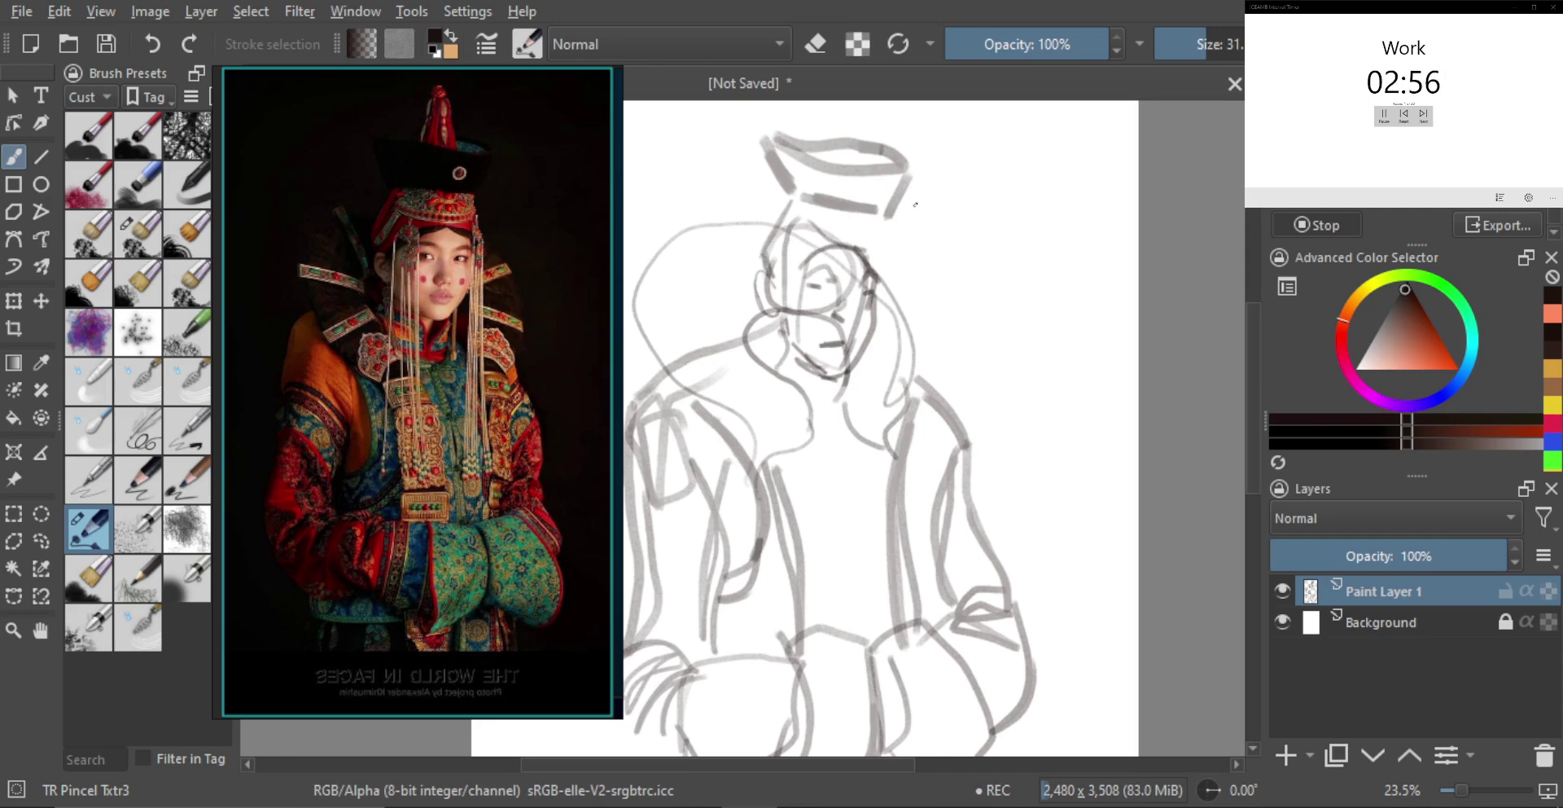
mouse_move(805, 218)
mouse_down()
mouse_move(866, 255)
mouse_move(881, 246)
mouse_move(886, 286)
mouse_move(865, 282)
mouse_up()
key(ctrl+z)
key(ctrl+z)
Lower the opacity of Paint Layer 1 and add a new paint layer above it
drag(1450, 555, 1378, 552)
key(Insert)
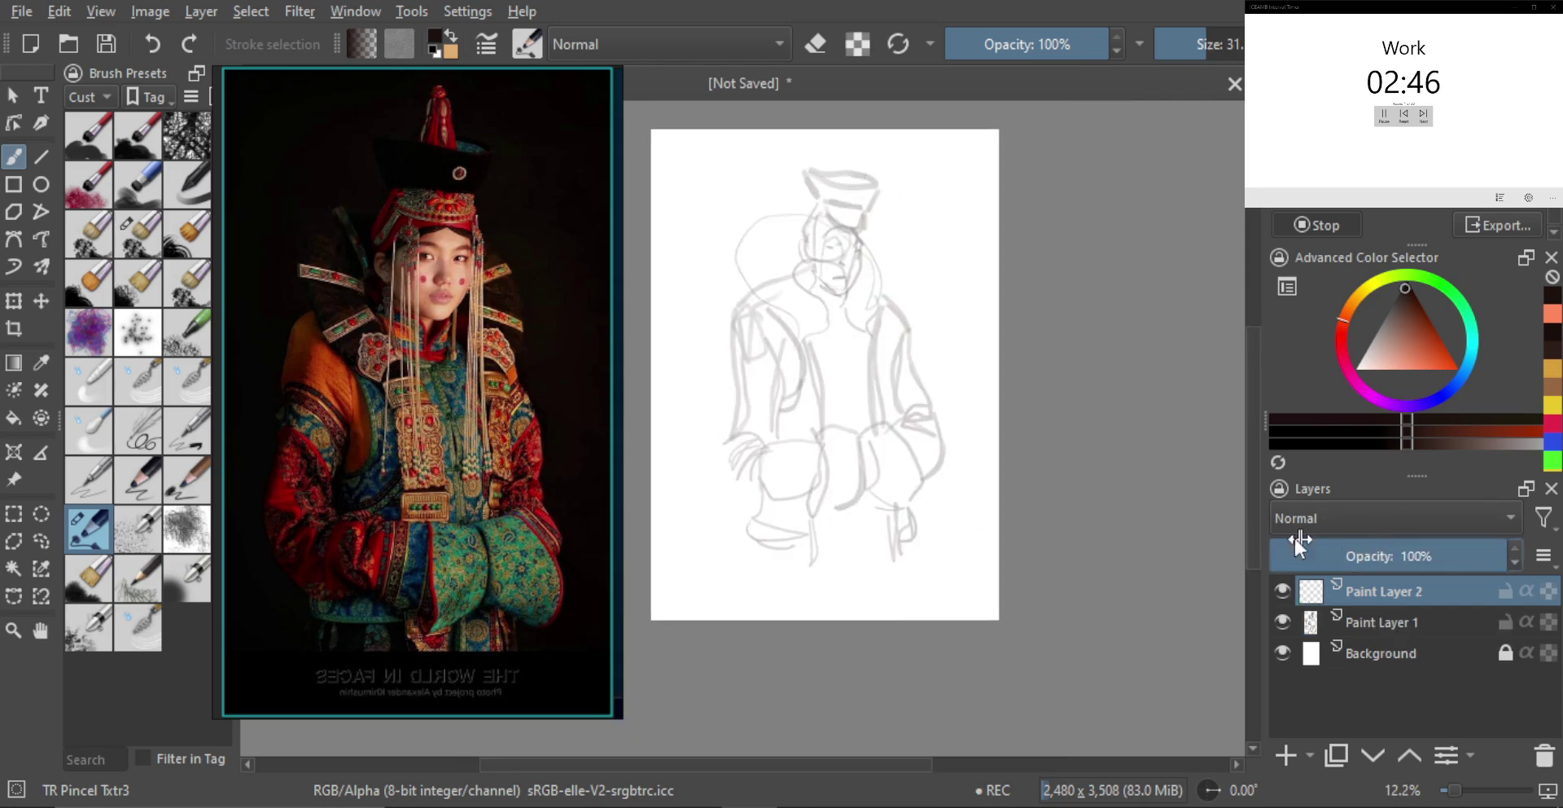
Draw the outlines of both eyes on Paint Layer 2 with a smaller brush size
mouse_move(843, 308)
mouse_down()
mouse_move(855, 335)
mouse_move(907, 206)
mouse_move(900, 251)
mouse_move(914, 214)
mouse_move(931, 283)
mouse_move(964, 265)
mouse_up()
drag(964, 265, 958, 249)
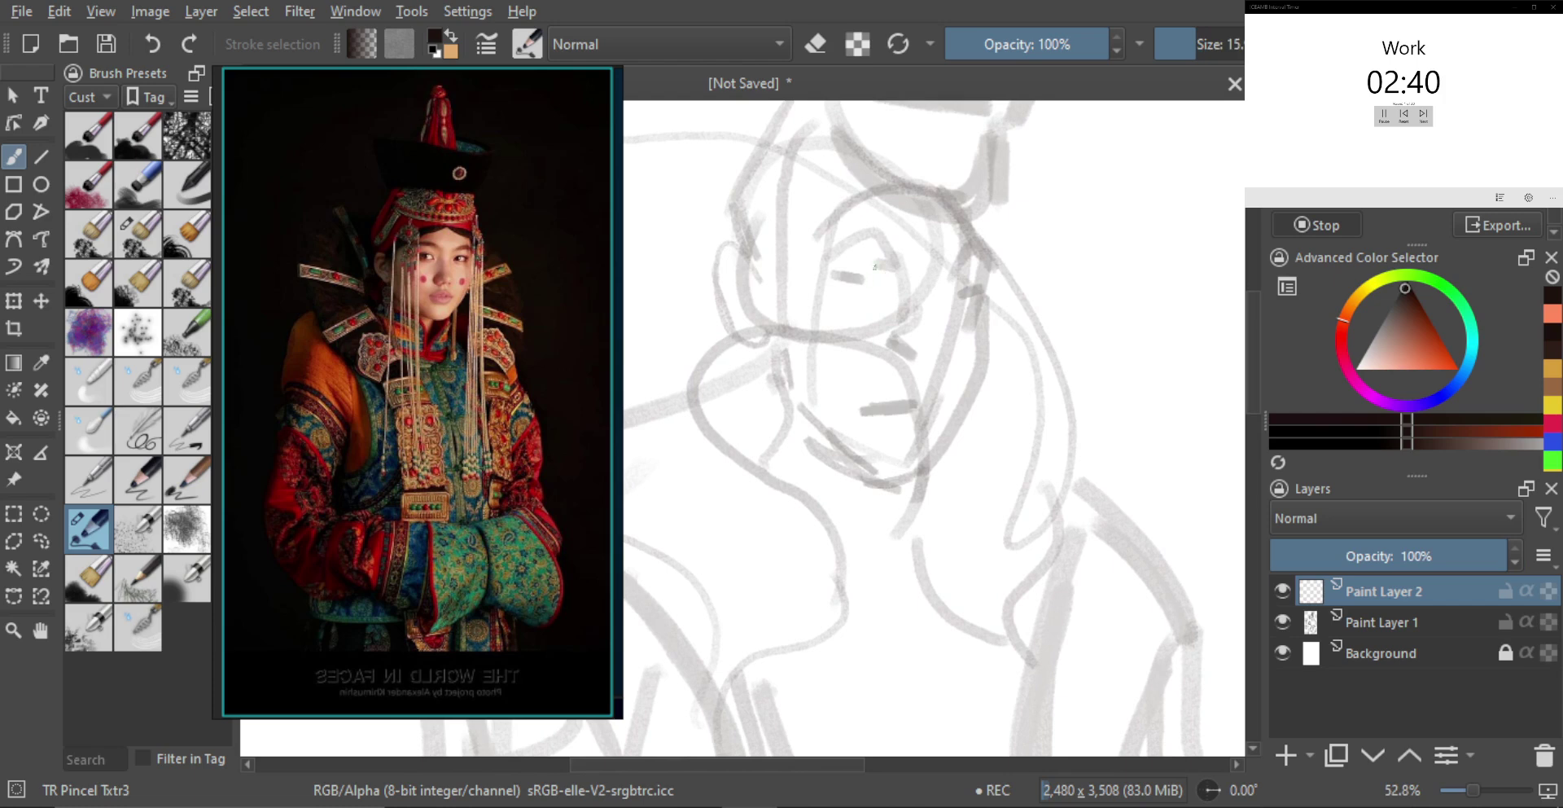
mouse_move(830, 279)
mouse_down()
mouse_move(876, 297)
mouse_move(868, 277)
mouse_up()
key(ctrl+z)
key(bracketleft)
key(bracketleft)
key(bracketleft)
key(bracketleft)
key(bracketleft)
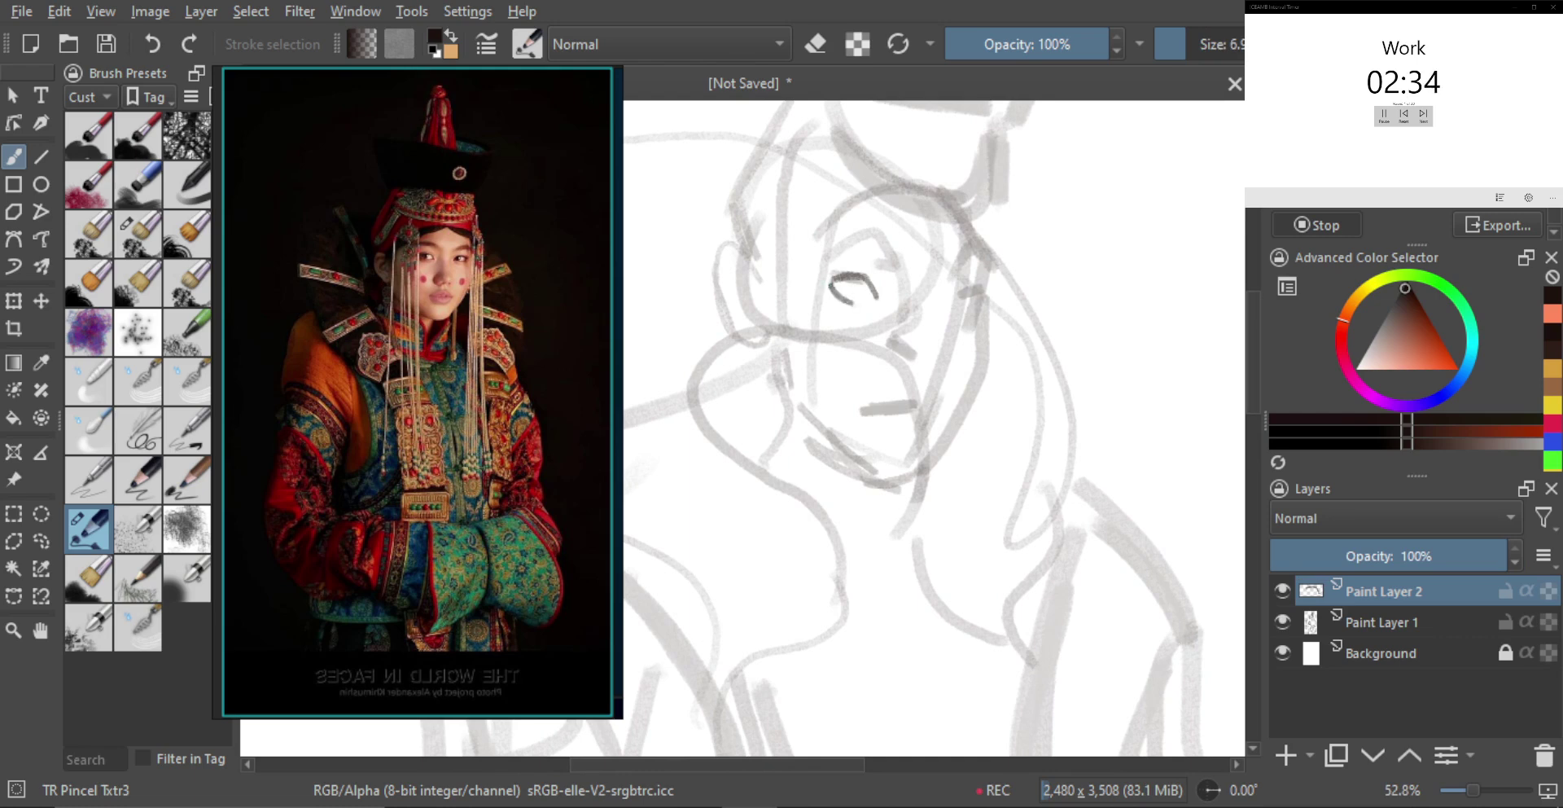
drag(845, 312, 855, 319)
mouse_move(944, 305)
mouse_down()
mouse_move(975, 290)
mouse_move(951, 326)
mouse_move(966, 324)
mouse_up()
Enlarge the brush and draw the eyelid crease and both thick eyebrows
key(bracketright)
key(bracketright)
key(bracketright)
mouse_move(880, 275)
mouse_down()
mouse_move(881, 293)
mouse_move(897, 270)
mouse_move(944, 295)
mouse_move(912, 258)
mouse_up()
key(bracketright)
key(bracketleft)
drag(818, 252, 889, 242)
drag(952, 251, 1002, 254)
Shade the nose tip and draw the nostril and the wing of the nose
drag(907, 317, 901, 346)
drag(930, 411, 909, 410)
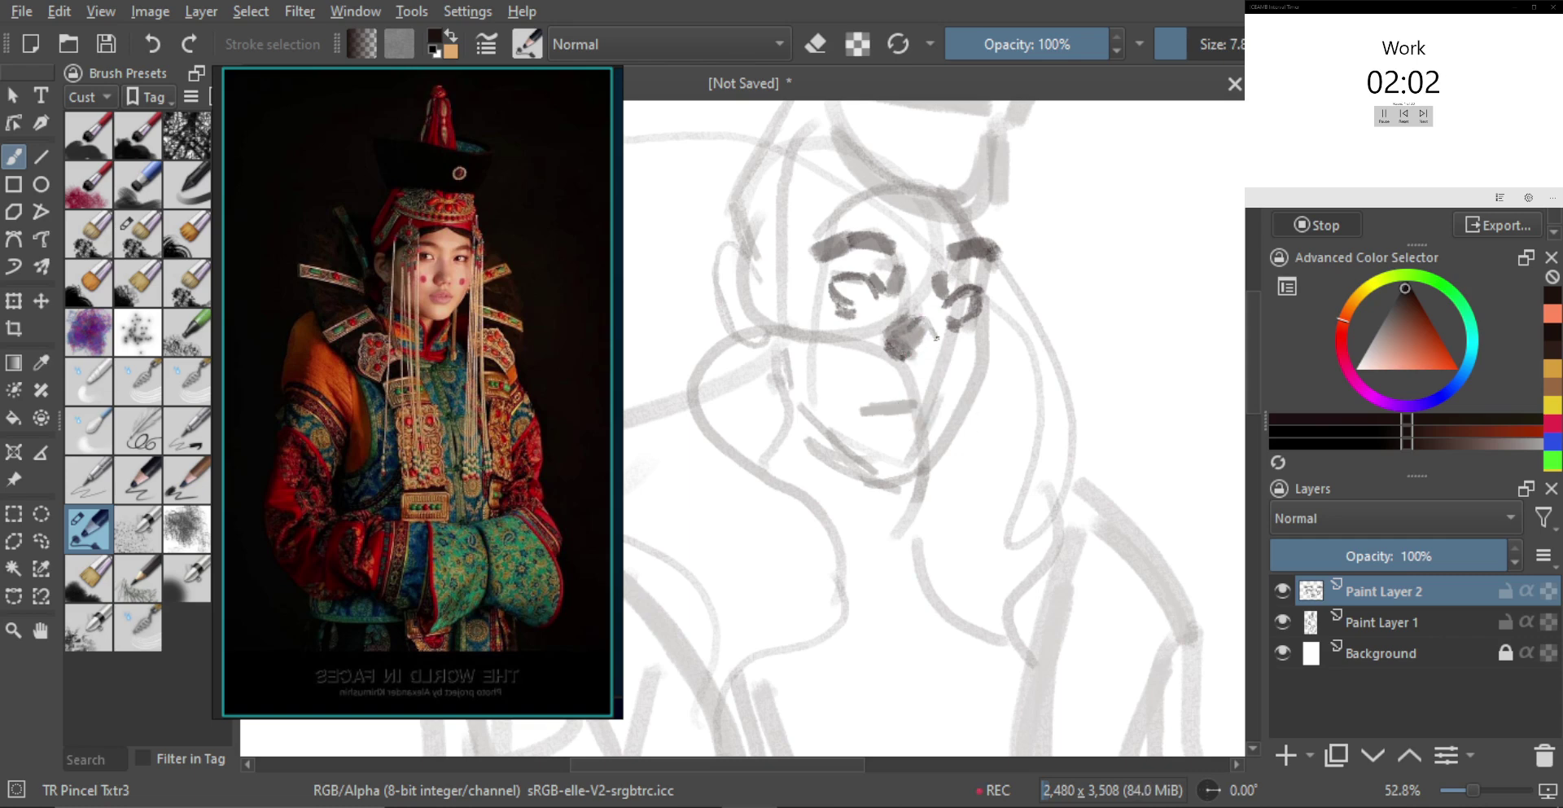
mouse_move(922, 362)
mouse_down()
mouse_move(906, 364)
mouse_move(933, 357)
mouse_up()
drag(938, 342, 933, 363)
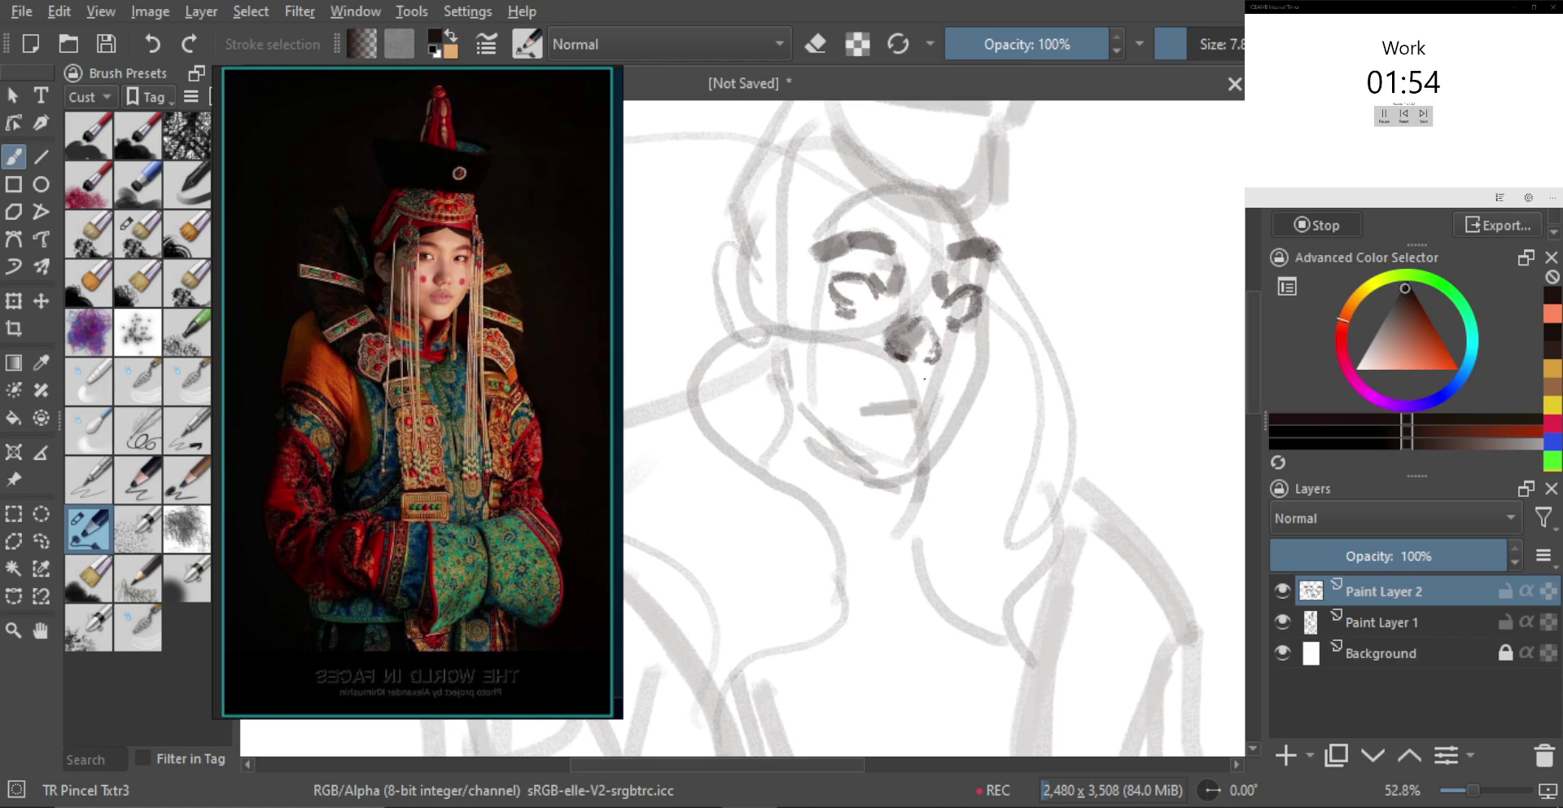
Draw the line between the lips, fill the upper lip and mark the lower lip's edge
drag(862, 409, 881, 407)
drag(905, 410, 921, 408)
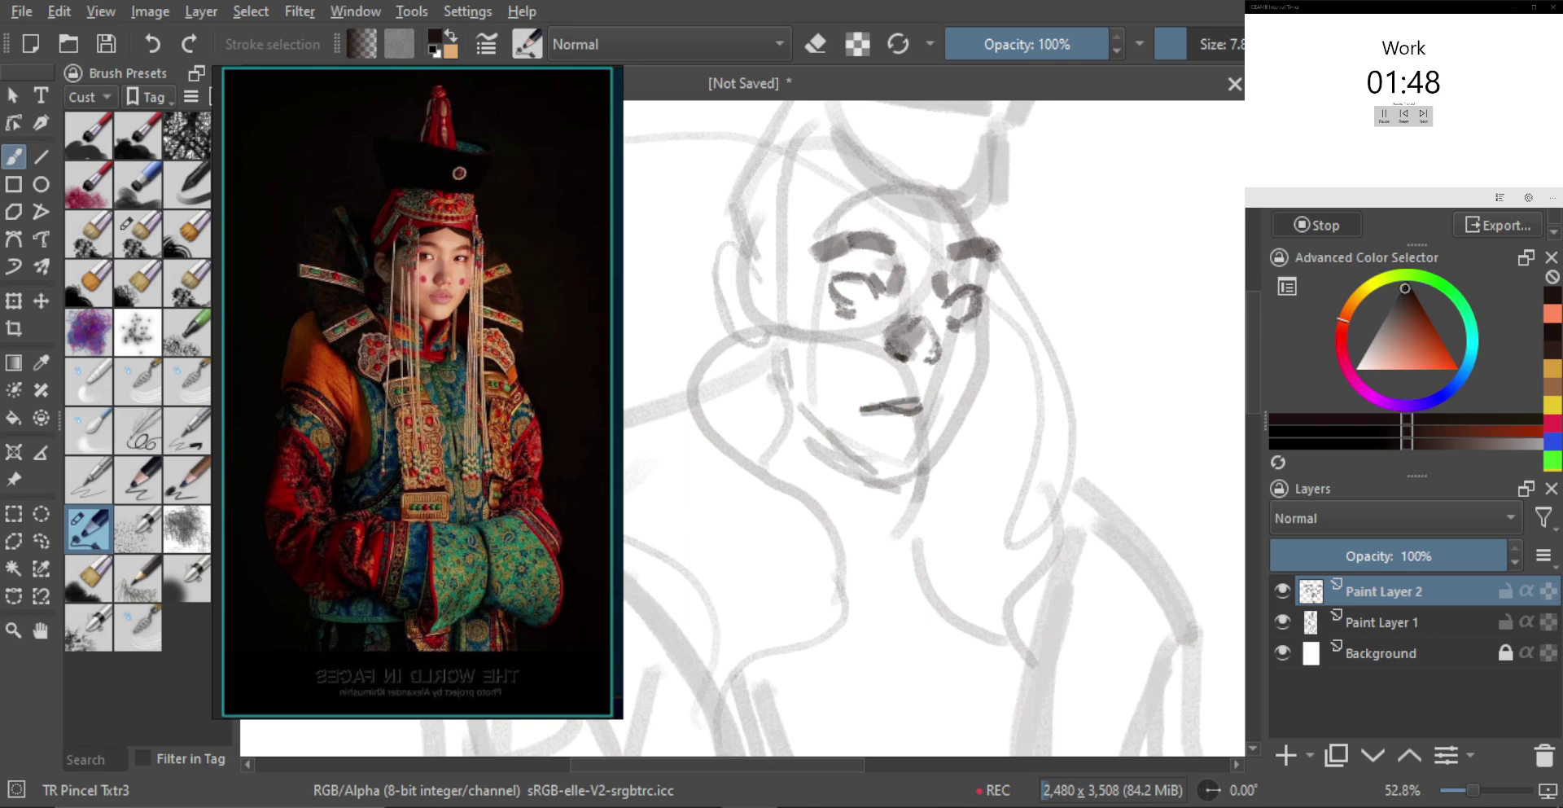
mouse_move(921, 391)
mouse_down()
mouse_move(871, 399)
mouse_move(907, 386)
mouse_move(921, 418)
mouse_up()
drag(904, 431, 911, 430)
Adjust the brush size and shade the irises of both eyes
key(bracketleft)
key(bracketleft)
key(bracketleft)
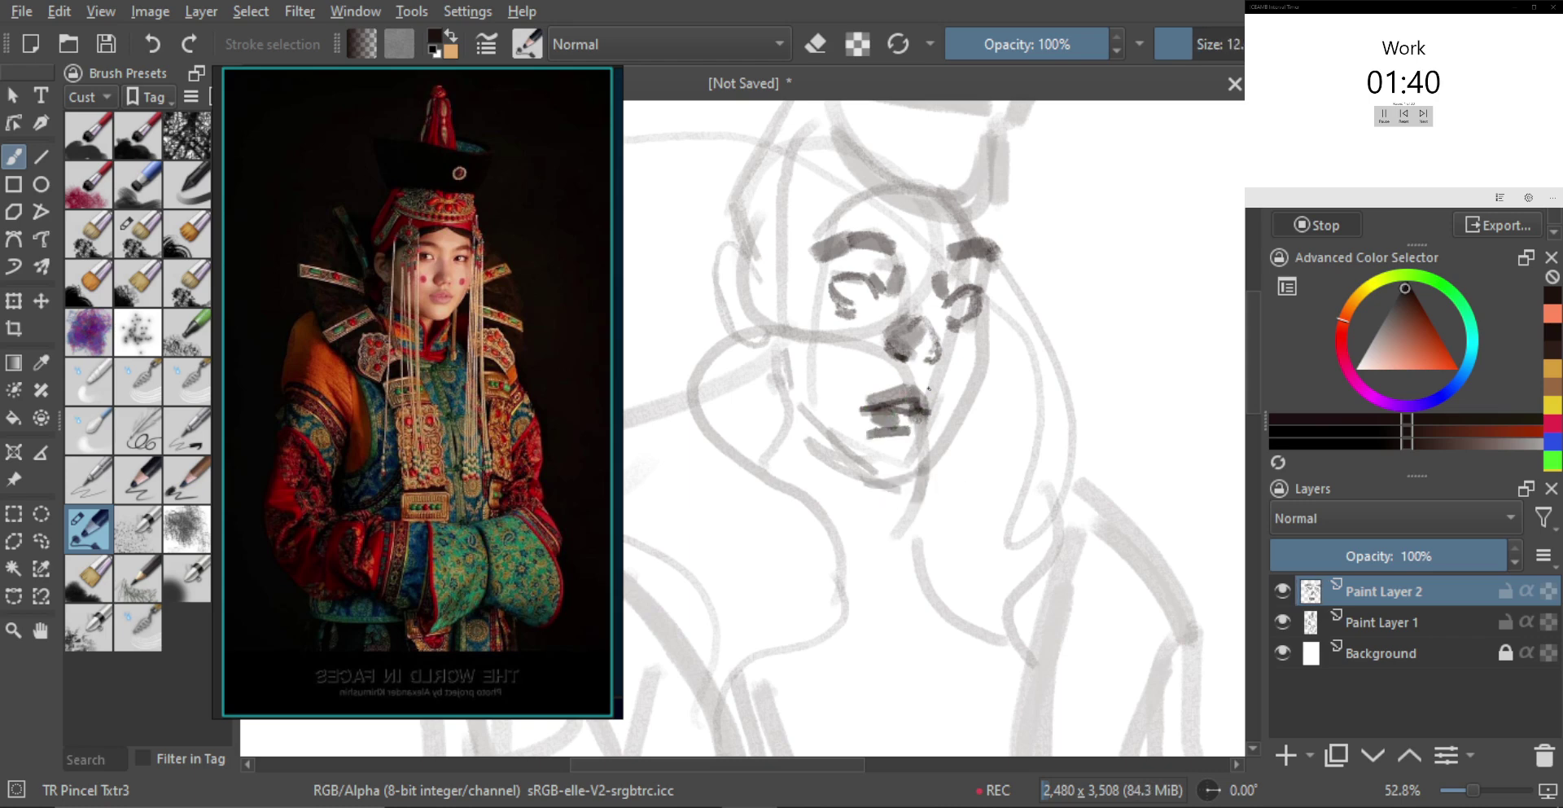
shift+drag(847, 326, 848, 285)
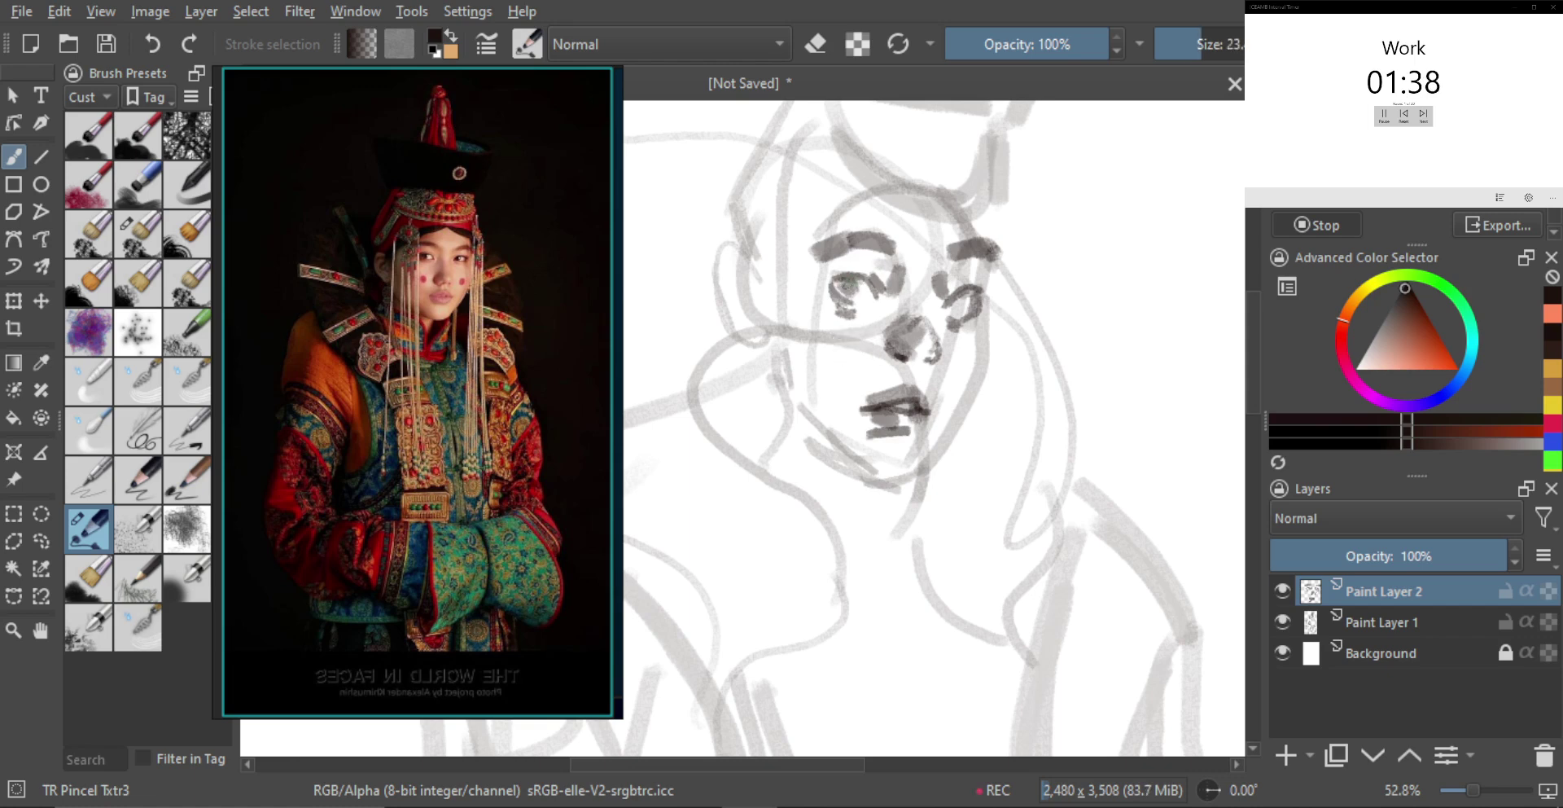
key(bracketleft)
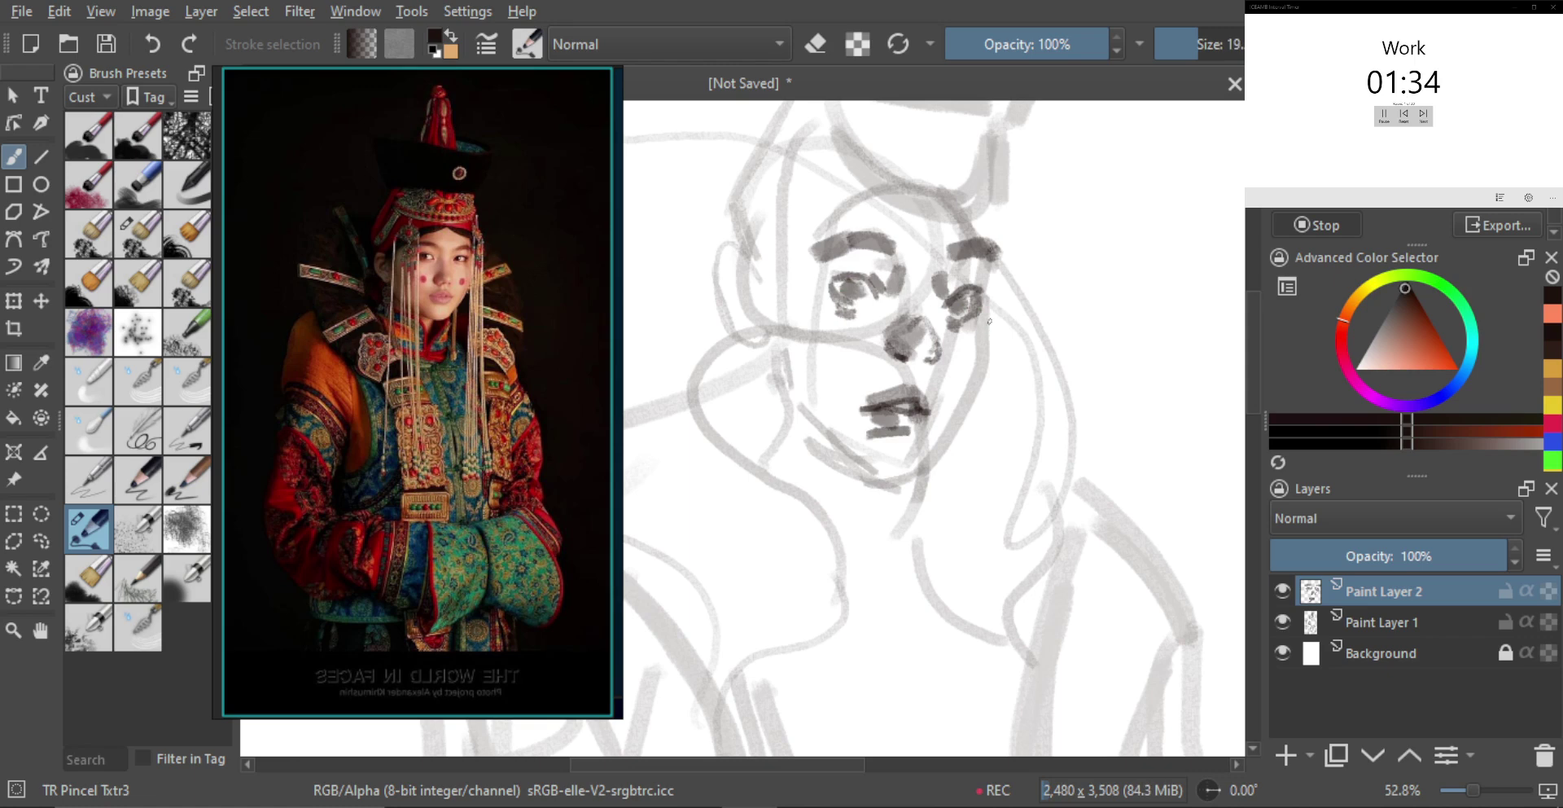
Transform the facial features on Paint Layer 2, shifting them slightly lower on the face
scroll(1011, 330, down, 2)
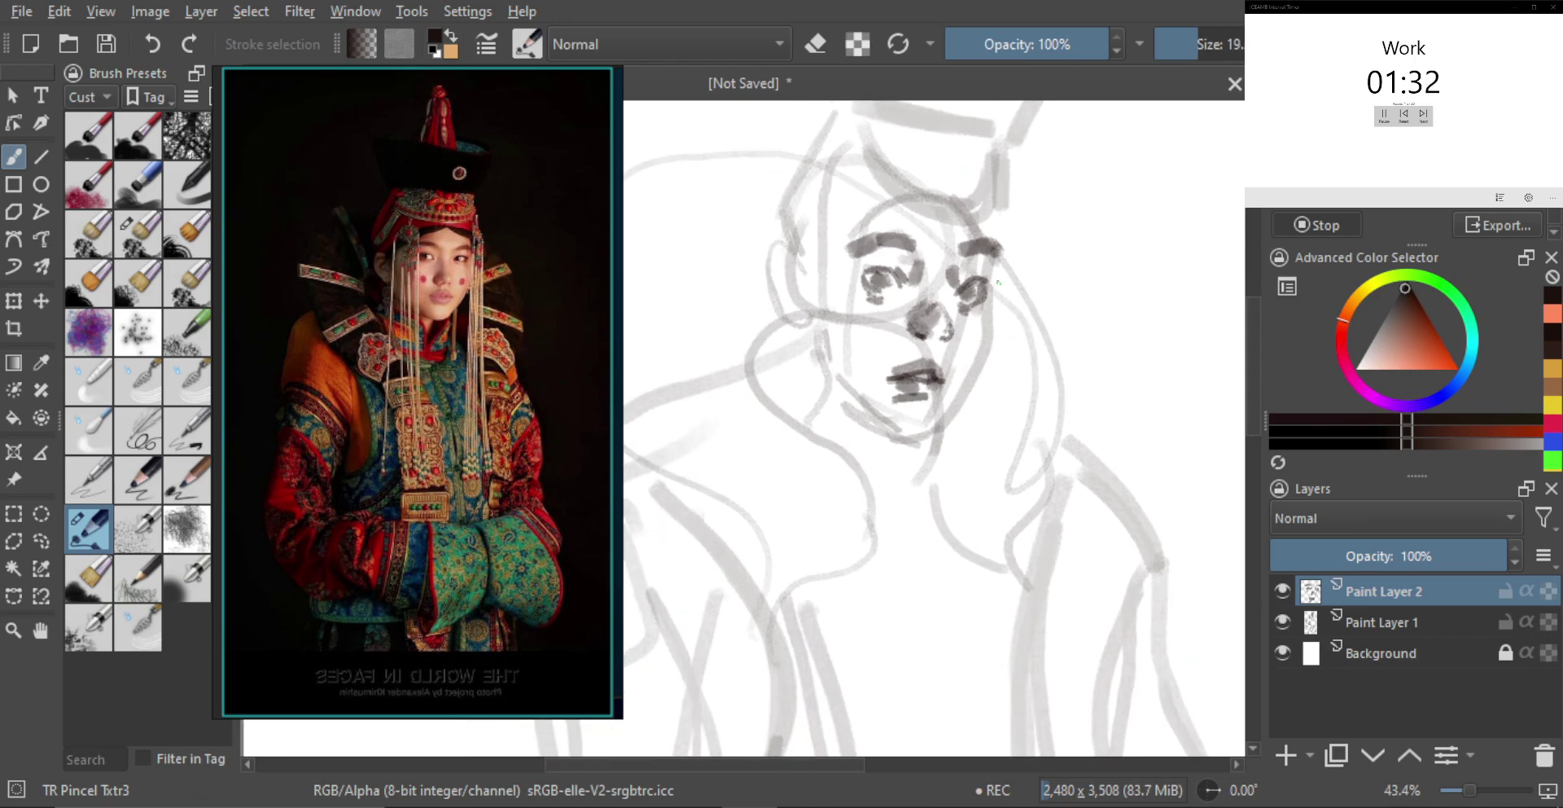
key(ctrl+t)
drag(925, 231, 927, 245)
key(Return)
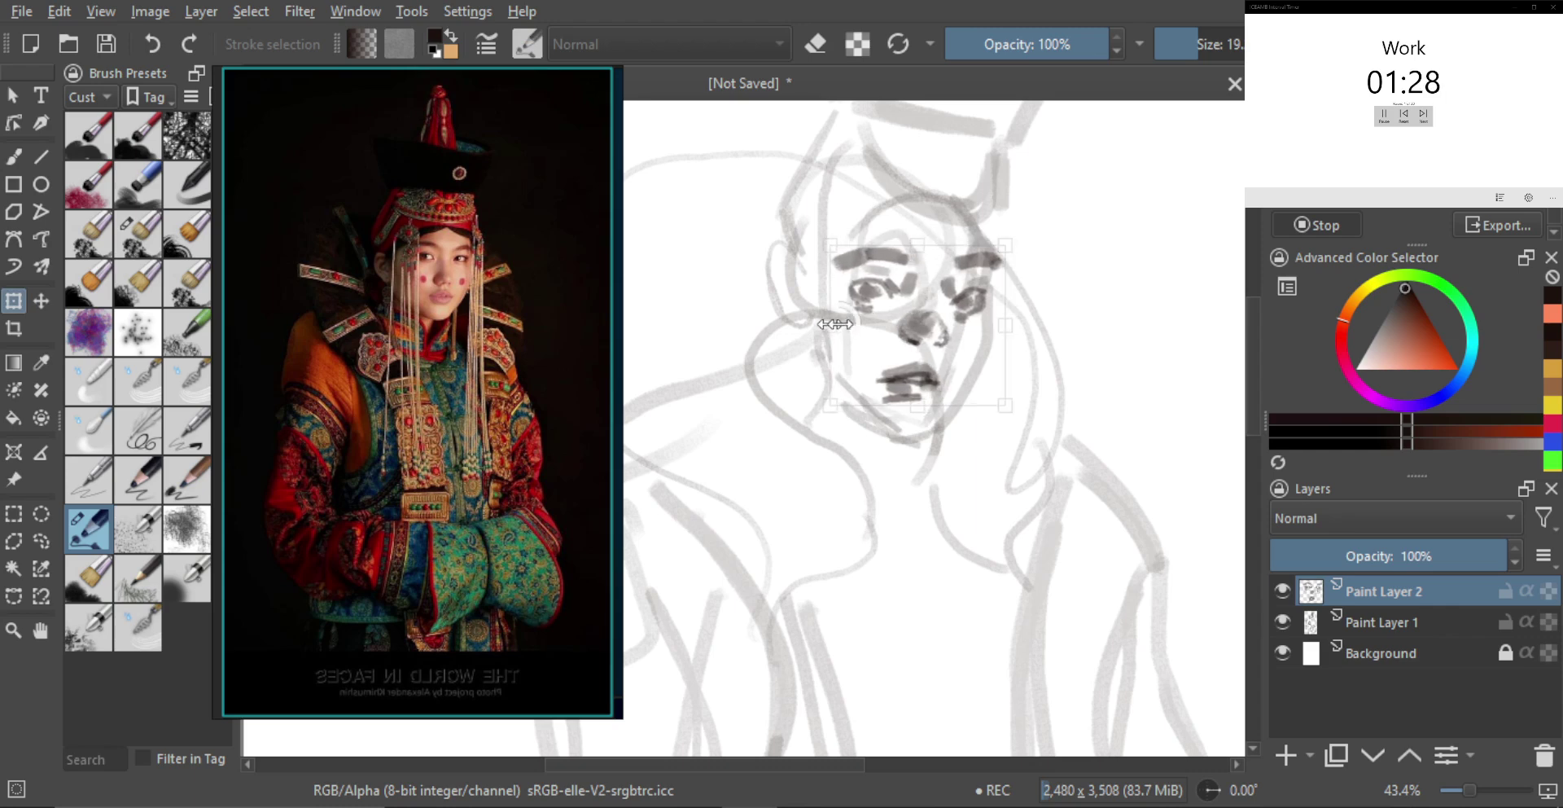
Rotate the facial features on Paint Layer 2 slightly counterclockwise and return to the brush
mouse_move(1054, 318)
mouse_down()
mouse_move(1064, 310)
mouse_move(1055, 319)
mouse_up()
key(Return)
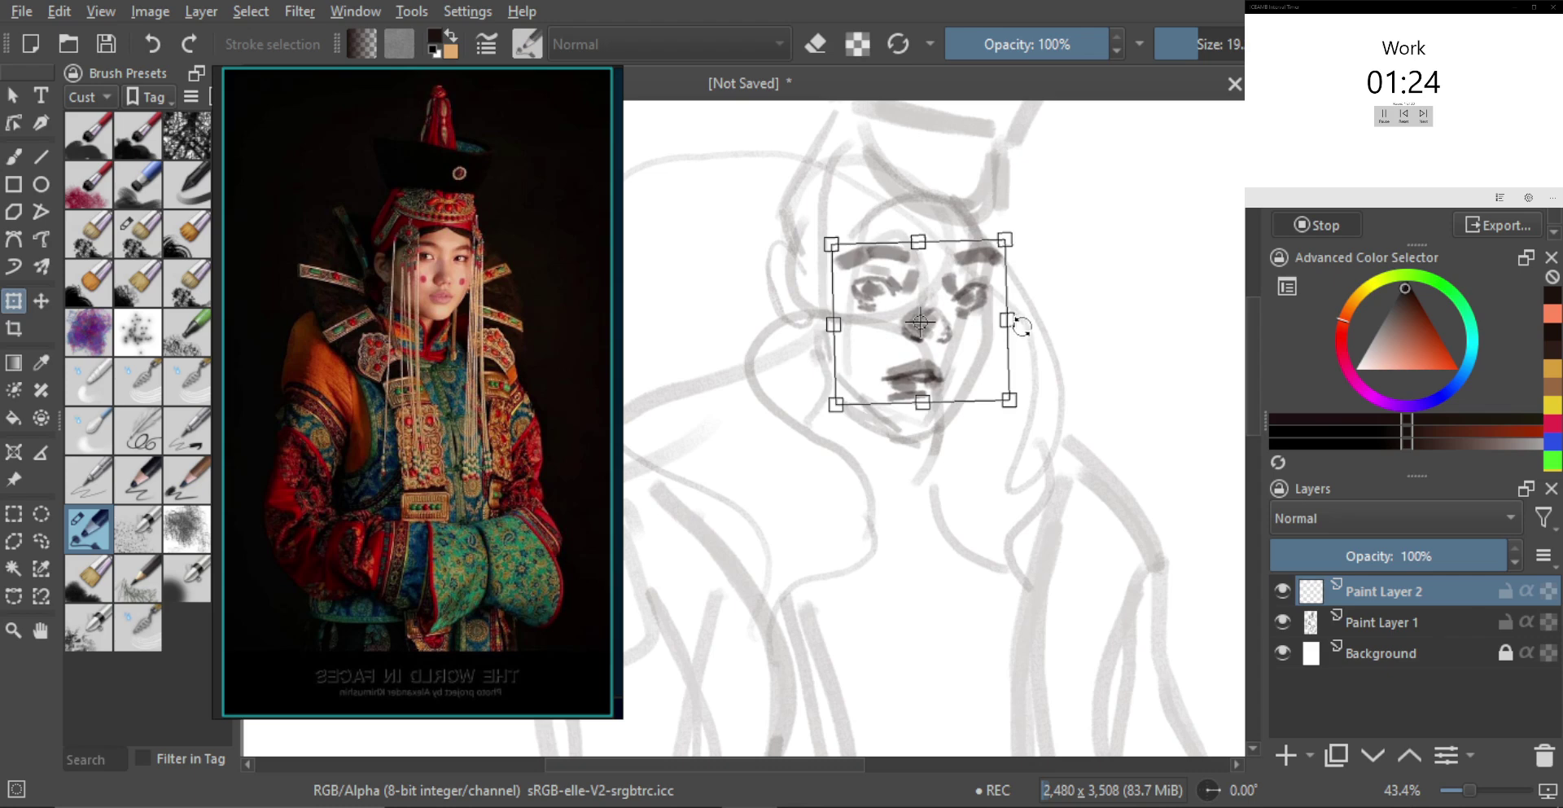
key(Escape)
key(b)
Draw the contour of the face along the cheek, jaw and chin
drag(996, 301, 988, 286)
drag(988, 352, 993, 352)
mouse_move(1005, 262)
mouse_down()
mouse_move(989, 352)
mouse_move(998, 337)
mouse_move(932, 434)
mouse_move(887, 410)
mouse_move(892, 438)
mouse_up()
key(ctrl+z)
mouse_move(823, 352)
mouse_down()
mouse_move(831, 376)
mouse_move(815, 361)
mouse_up()
key(ctrl+z)
Outline the ear with its inner fold and draw the peaked hairline above the forehead
mouse_move(814, 272)
mouse_down()
mouse_move(774, 263)
mouse_move(762, 309)
mouse_move(789, 349)
mouse_up()
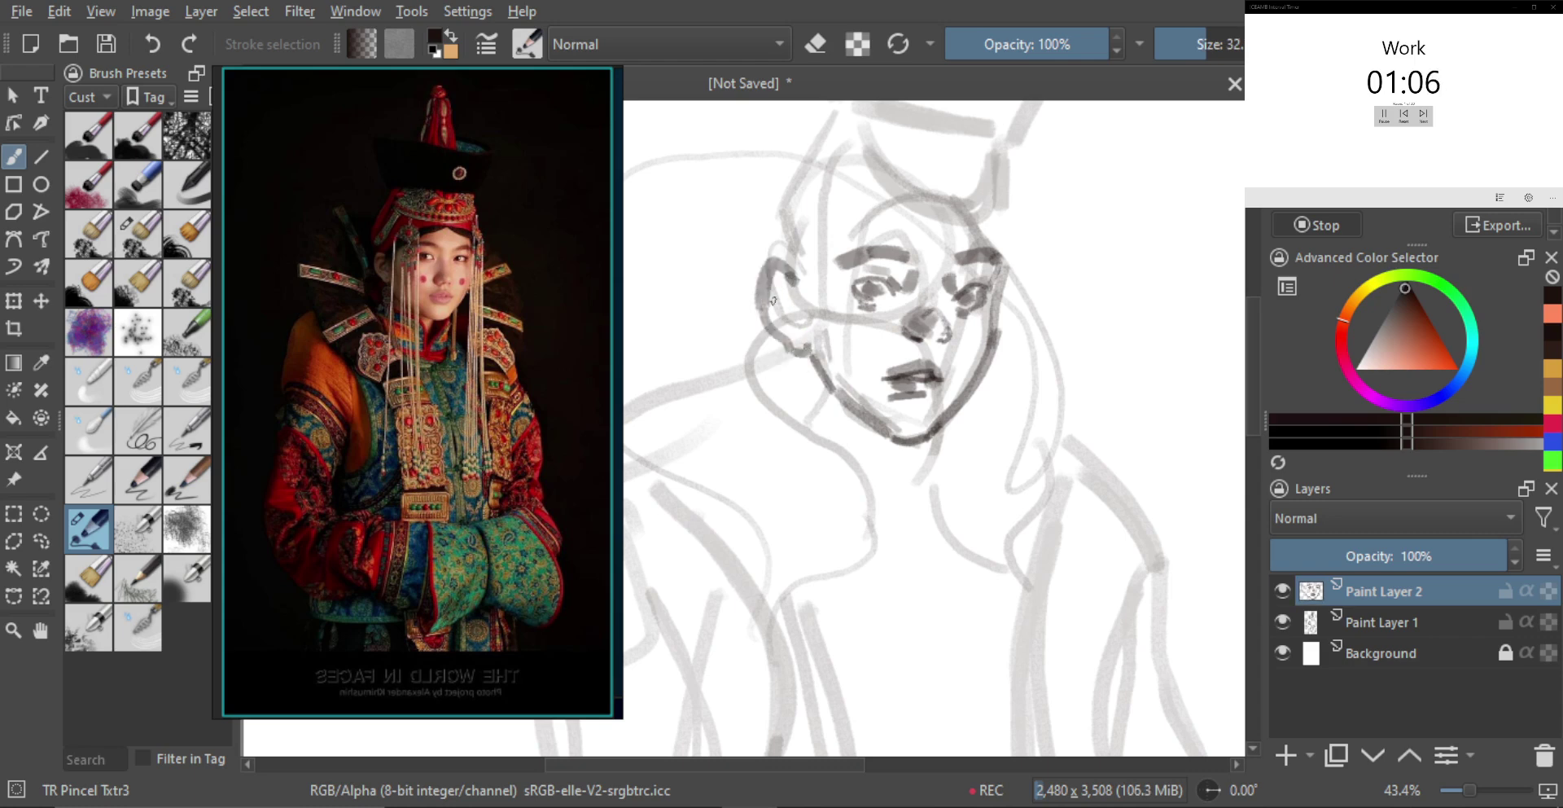
drag(795, 315, 779, 317)
drag(835, 253, 779, 279)
mouse_move(758, 268)
mouse_down()
mouse_move(776, 310)
mouse_move(785, 272)
mouse_move(870, 212)
mouse_move(785, 265)
mouse_move(894, 203)
mouse_move(961, 254)
mouse_up()
drag(914, 205, 964, 254)
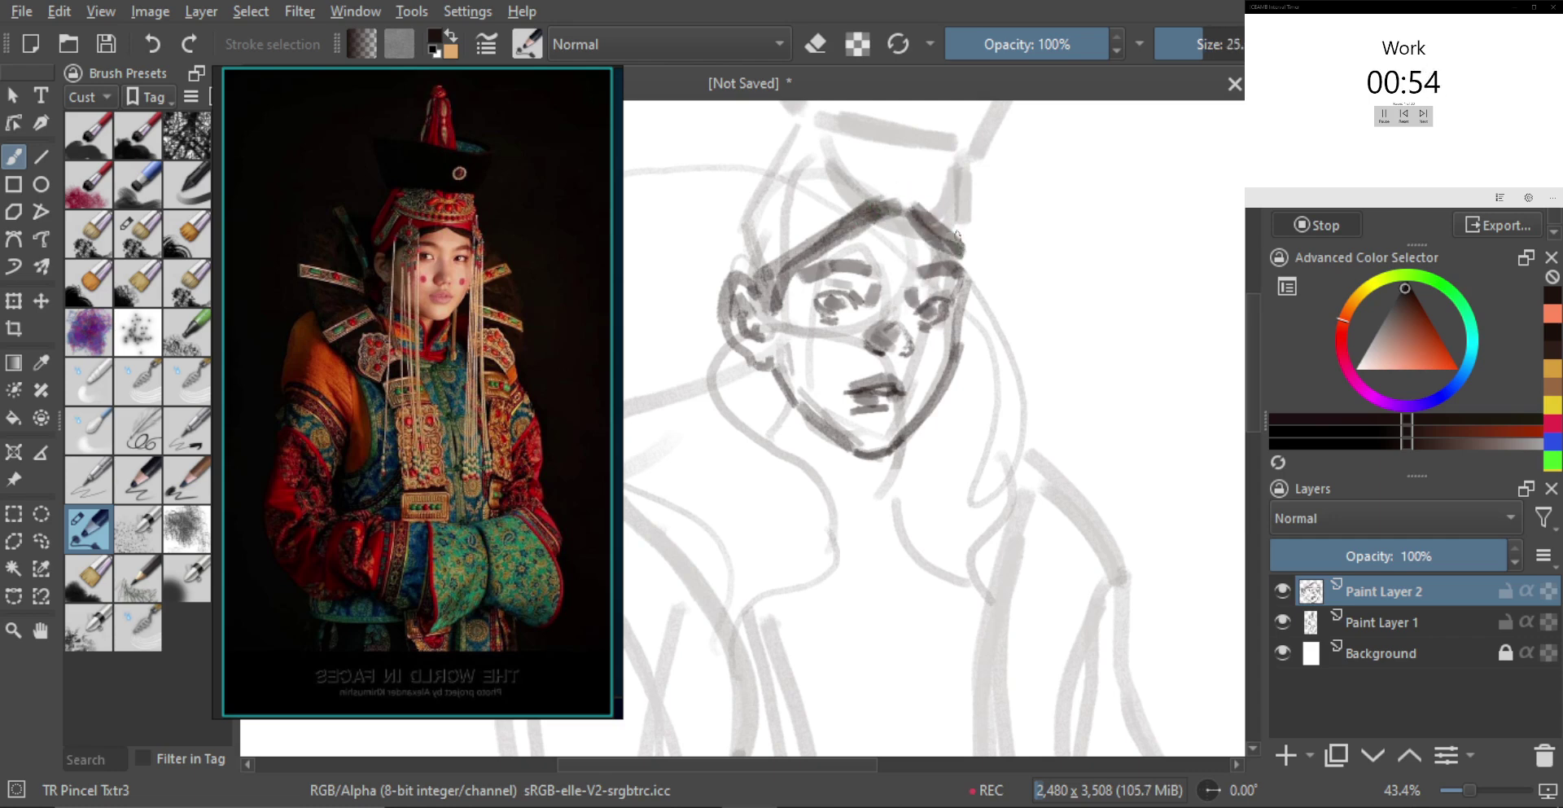
drag(900, 205, 827, 245)
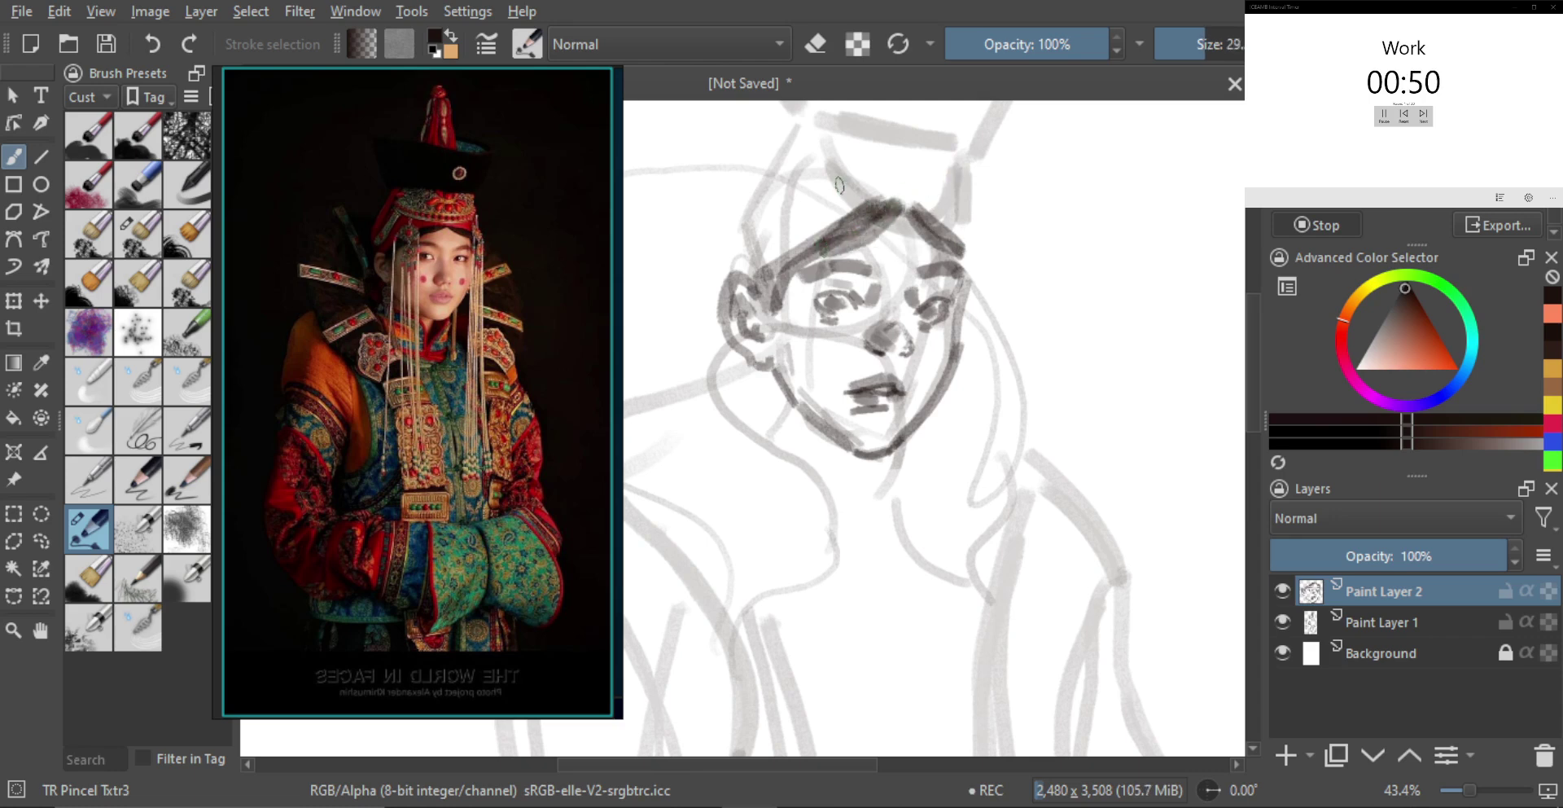
drag(876, 164, 840, 224)
mouse_move(775, 187)
mouse_down()
mouse_move(837, 191)
mouse_move(816, 187)
mouse_up()
key(ctrl+z)
key(ctrl+z)
Outline the headdress band above the forehead with its top edge and both sides
mouse_move(701, 297)
mouse_down()
mouse_move(689, 328)
mouse_move(684, 296)
mouse_move(759, 187)
mouse_move(911, 193)
mouse_move(929, 317)
mouse_up()
key(ctrl+z)
key(bracketright)
key(bracketleft)
key(bracketleft)
key(ctrl+z)
drag(925, 209, 935, 315)
Draw the crossing diagonal bands on the headdress, adjusting the brush size
key(bracketright)
key(bracketright)
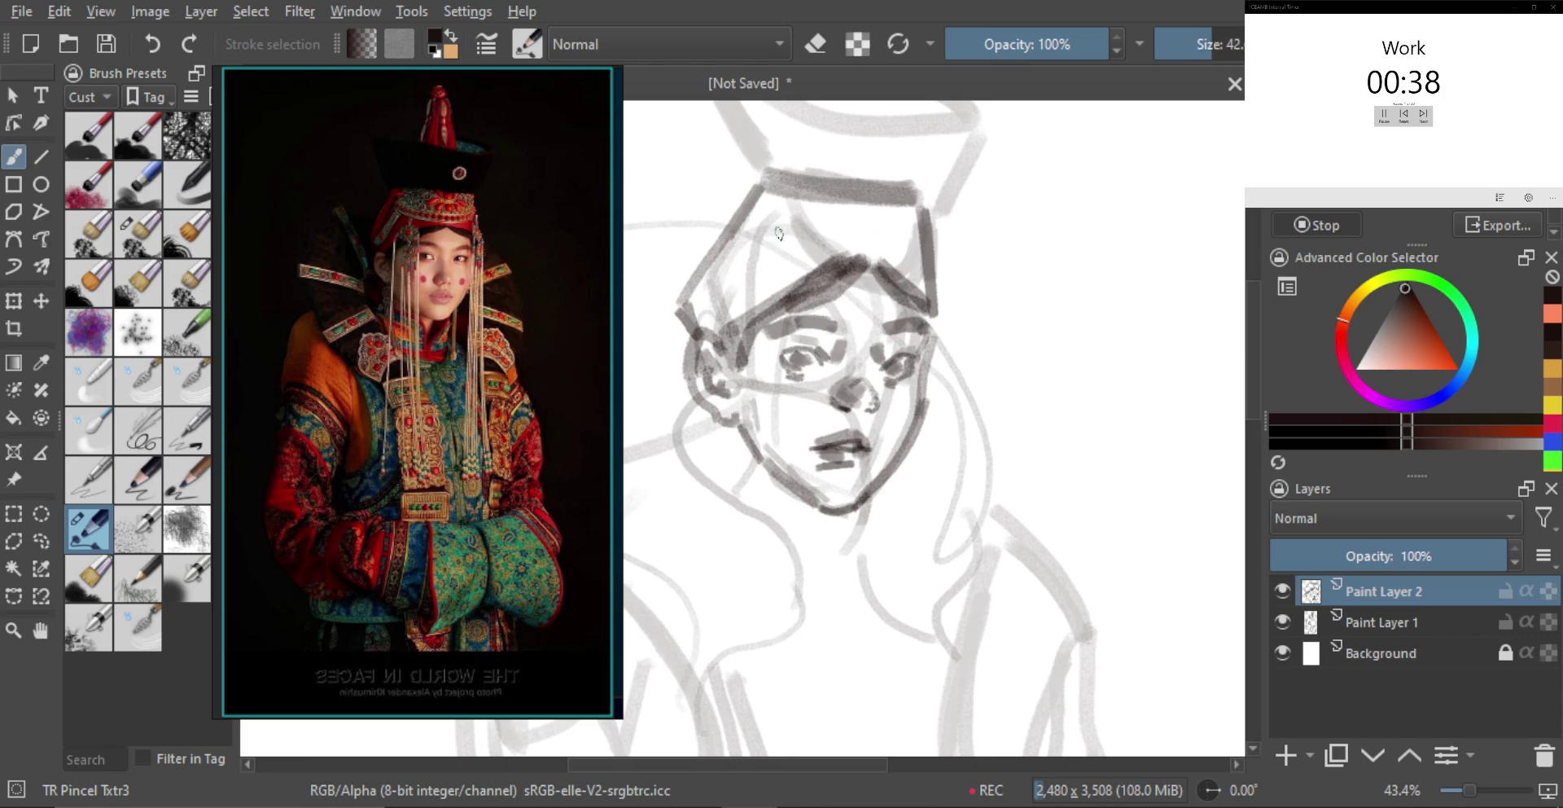
drag(745, 216, 767, 303)
key(bracketleft)
mouse_move(757, 221)
mouse_down()
mouse_move(850, 259)
mouse_move(935, 213)
mouse_up()
key(ctrl+z)
mouse_move(755, 208)
mouse_down()
mouse_move(863, 269)
mouse_move(932, 224)
mouse_move(892, 255)
mouse_move(792, 241)
mouse_move(766, 210)
mouse_up()
Draw the fan-shaped ornament between the headdress bands using a smaller brush
shift+drag(806, 285, 789, 285)
mouse_move(841, 210)
mouse_down()
mouse_move(894, 246)
mouse_move(909, 233)
mouse_move(897, 250)
mouse_up()
drag(897, 250, 867, 319)
Draw the slanted left side of the upper hat and erase stray lines along the headdress band
shift+drag(802, 301, 805, 301)
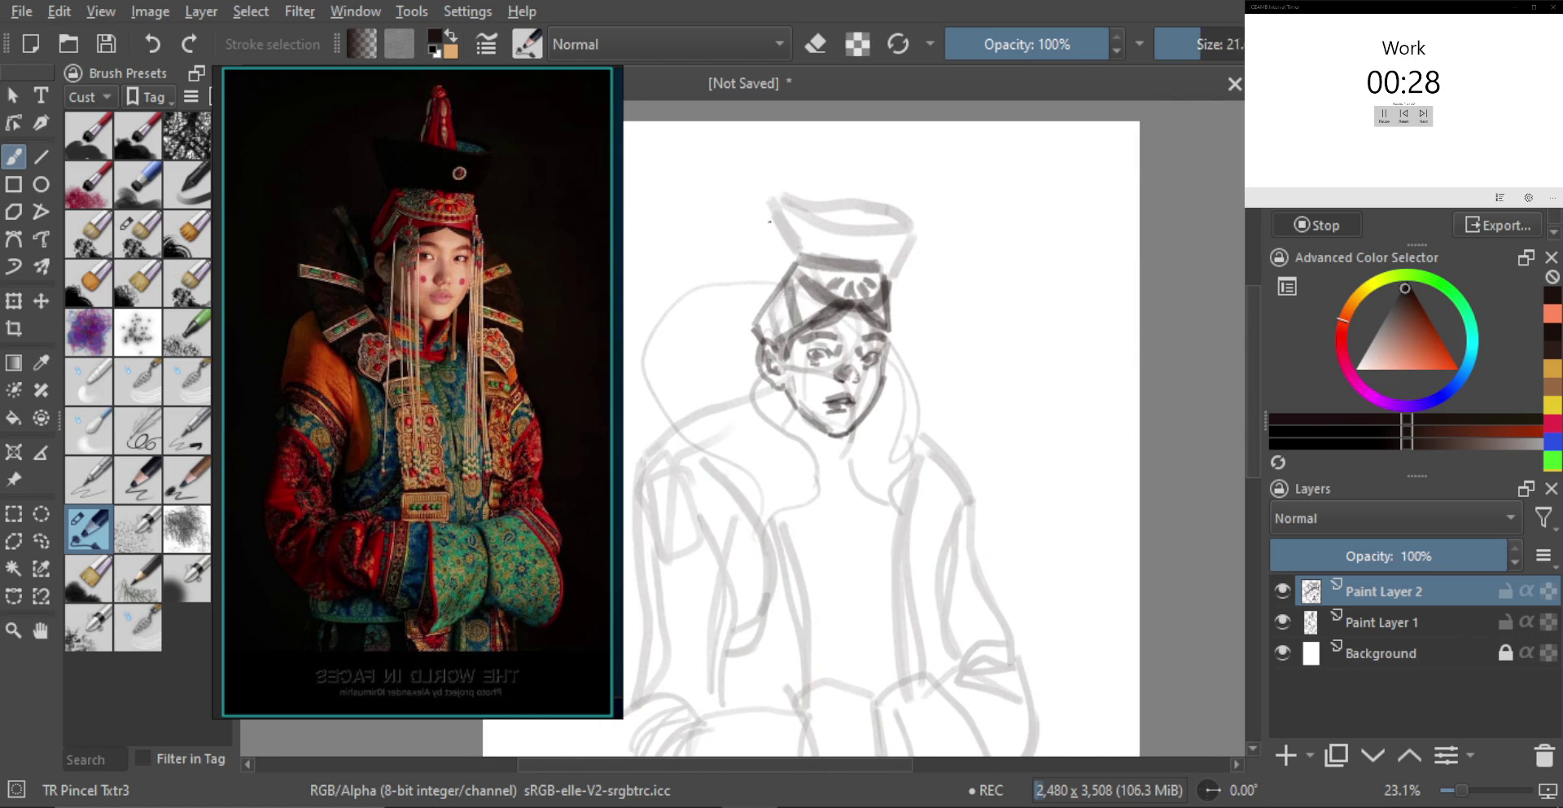
mouse_move(765, 301)
shift+mouse_down()
mouse_move(770, 285)
mouse_move(754, 324)
shift+mouse_up()
key(ctrl+z)
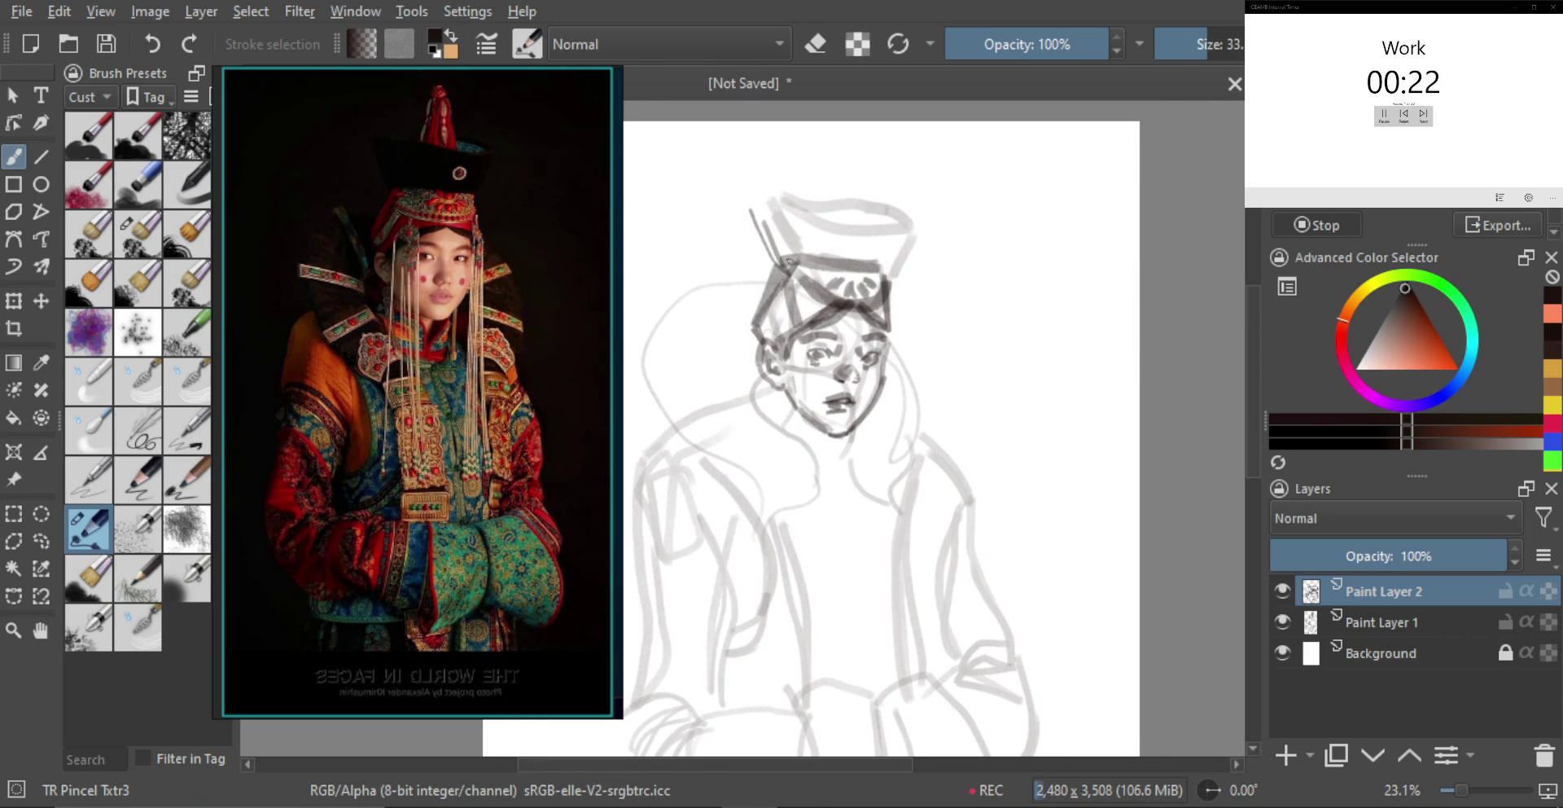
key(e)
drag(793, 267, 763, 326)
key(e)
Outline the top rim and right side of the flared upper hat
mouse_move(776, 195)
shift+mouse_down()
mouse_move(895, 232)
mouse_move(902, 220)
shift+mouse_up()
drag(809, 202, 900, 227)
shift+drag(882, 256, 875, 274)
key(bracketleft)
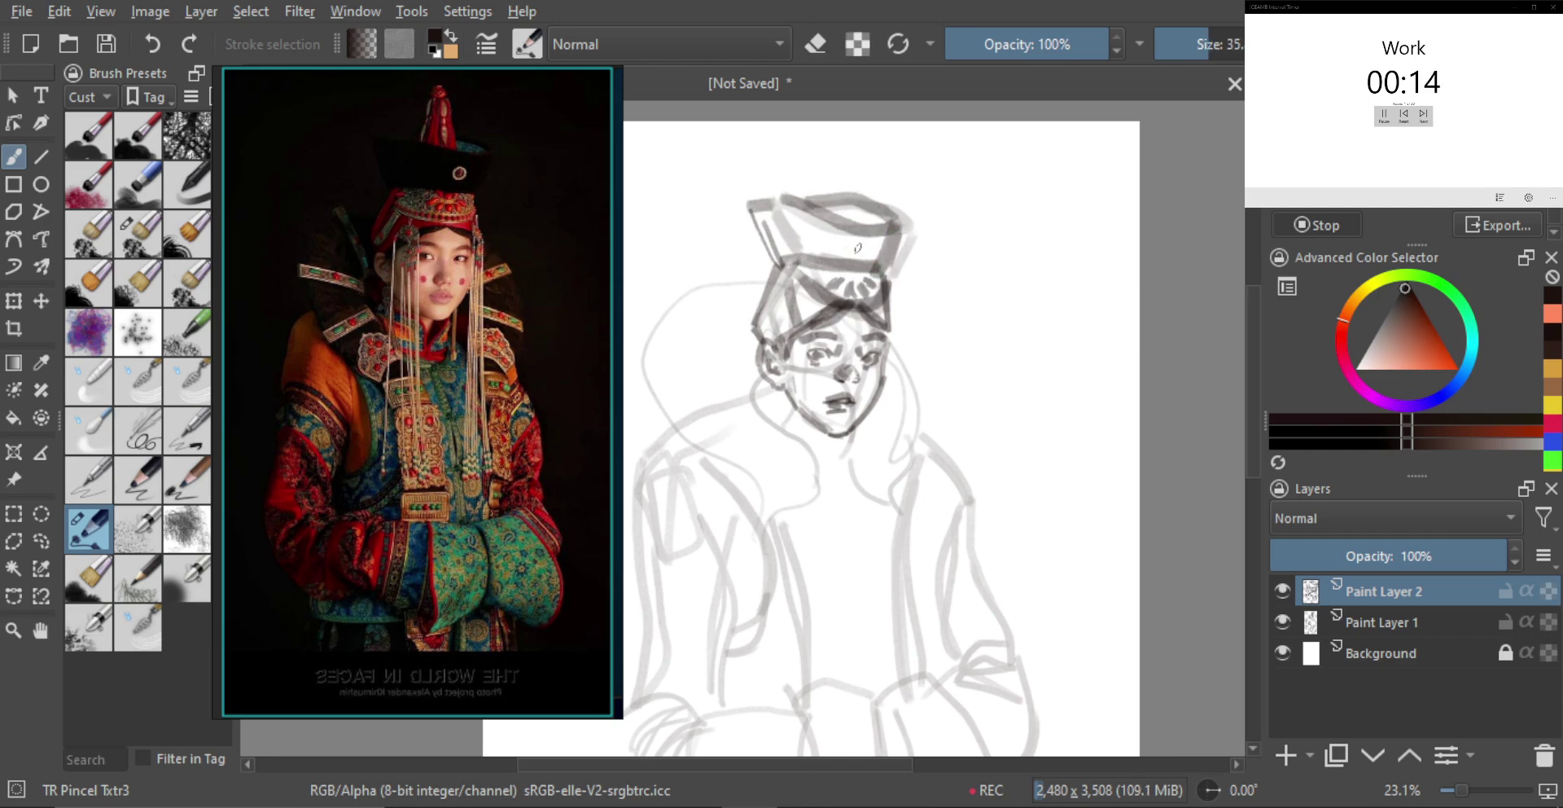
Shade the upper hat with its round ornament and draw the neck and collar below the jaw
key(ctrl+z)
key(ctrl+z)
key(ctrl+shift+z)
mouse_move(824, 241)
shift+mouse_down()
mouse_move(800, 221)
mouse_move(830, 251)
mouse_move(884, 251)
mouse_move(847, 224)
mouse_move(848, 251)
mouse_move(826, 250)
mouse_move(860, 241)
shift+mouse_up()
mouse_move(818, 193)
shift+mouse_down()
mouse_move(832, 193)
mouse_move(861, 310)
mouse_move(849, 354)
mouse_move(844, 322)
shift+mouse_up()
drag(798, 383, 818, 408)
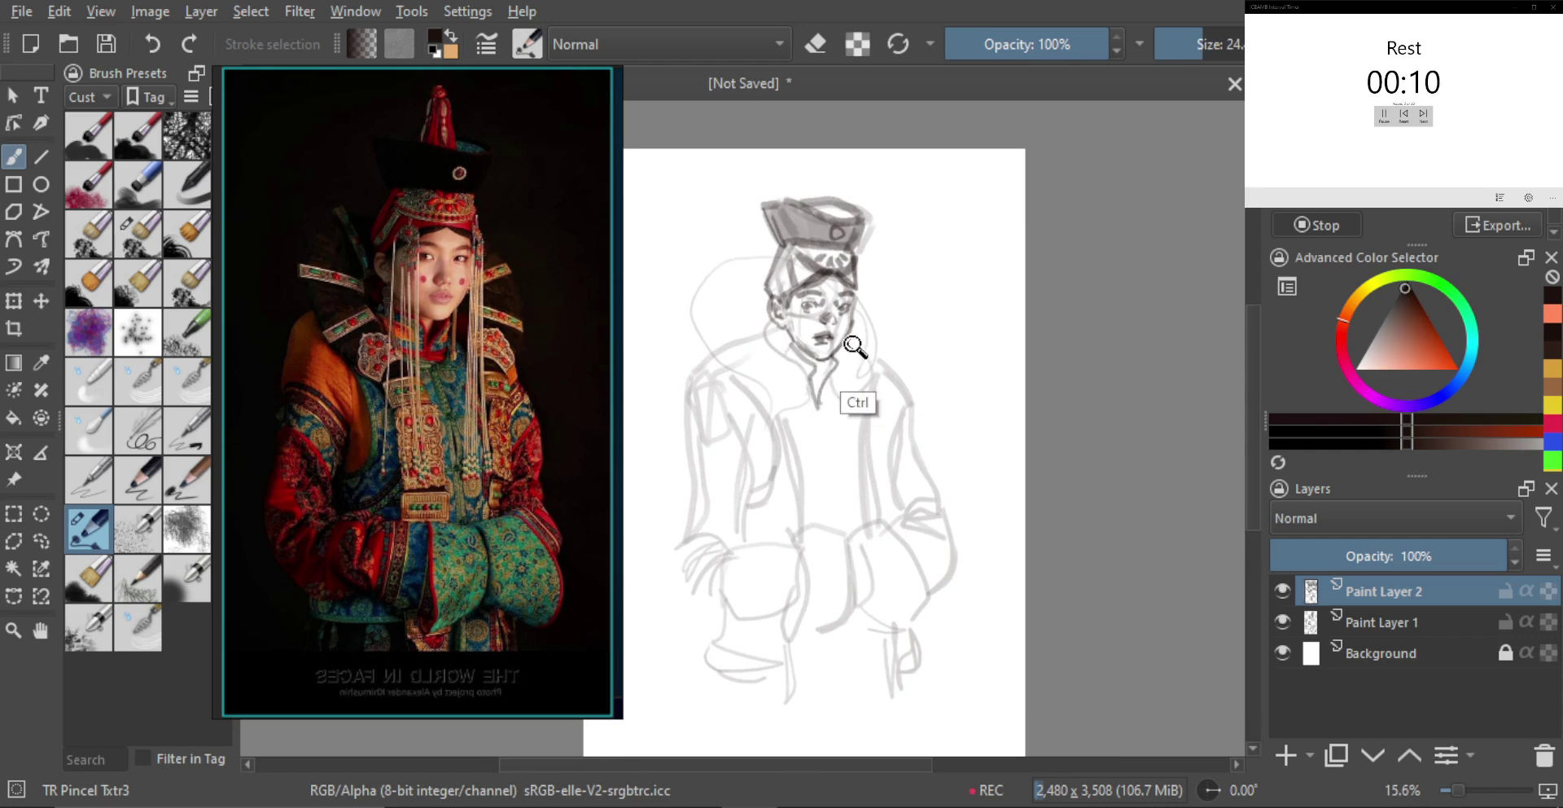
Set the construction sketch's layer opacity to 100% and merge Paint Layer 2 into Paint Layer 1
scroll(852, 342, down, 1)
mouse_move(1274, 555)
mouse_down()
mouse_move(1301, 587)
mouse_move(1508, 541)
mouse_move(1519, 556)
mouse_up()
key(ctrl+e)
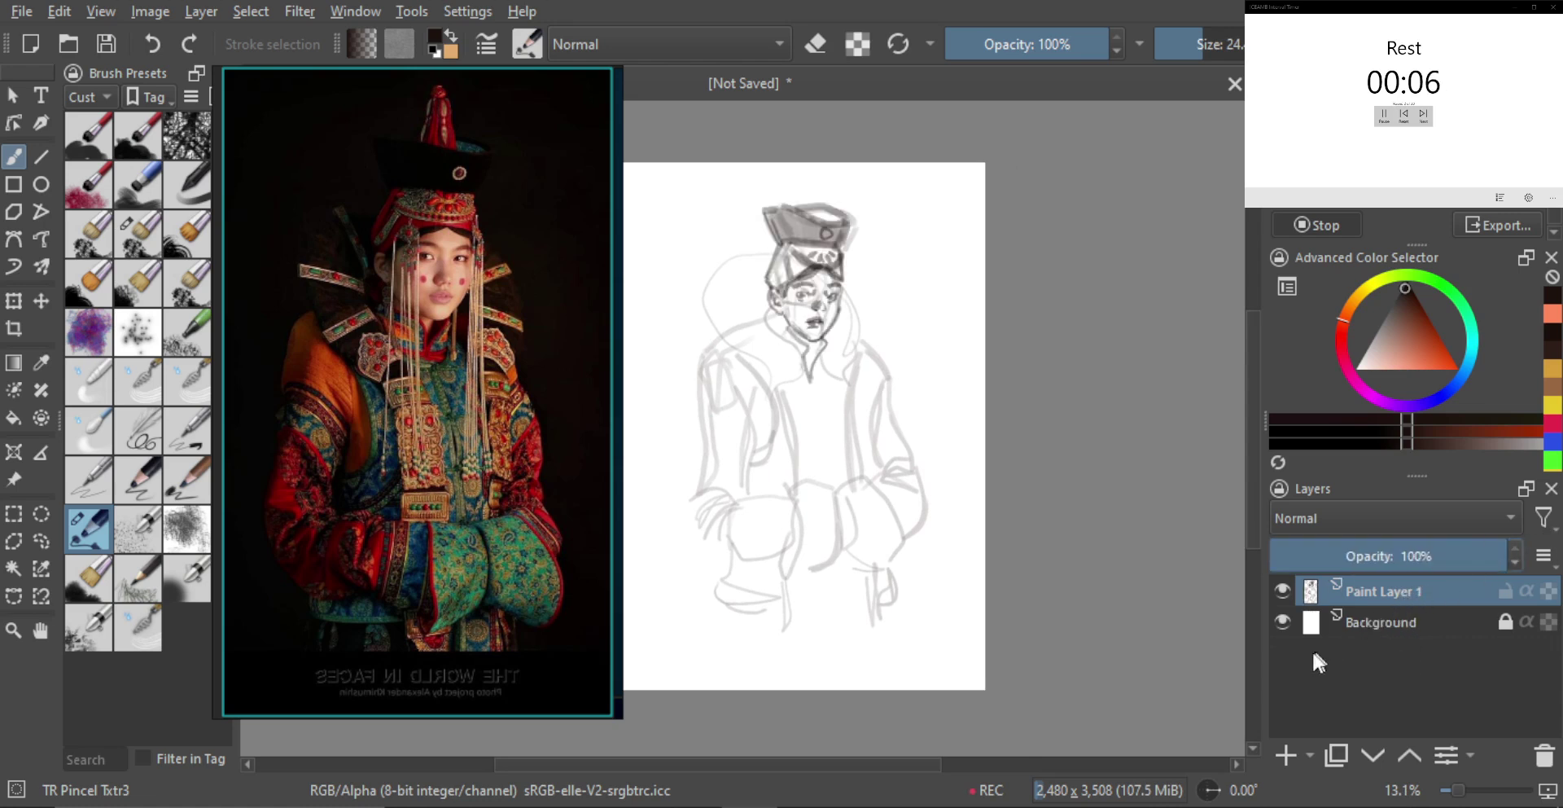
Hide Paint Layer 1 and add a new paint layer for the next sketch
click(1282, 590)
key(Insert)
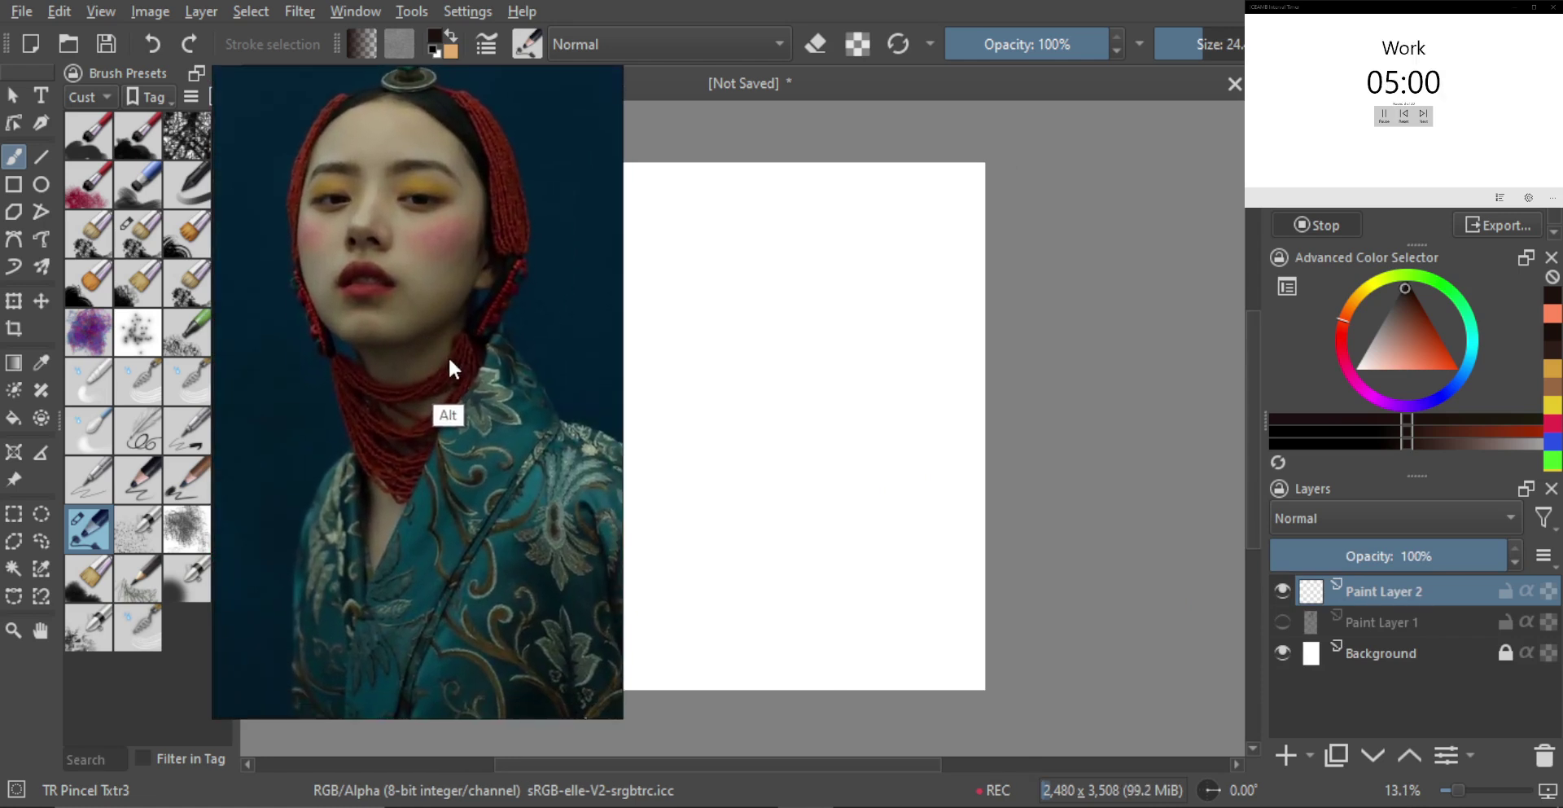
Sketch the head of the woman in the red headpiece with the face outline, cheek line, ear and hair contour
key(ctrl+z)
mouse_move(798, 336)
mouse_down()
mouse_move(806, 361)
mouse_move(827, 314)
mouse_move(807, 331)
mouse_up()
mouse_move(844, 275)
mouse_down()
mouse_move(778, 244)
mouse_move(768, 370)
mouse_move(824, 381)
mouse_up()
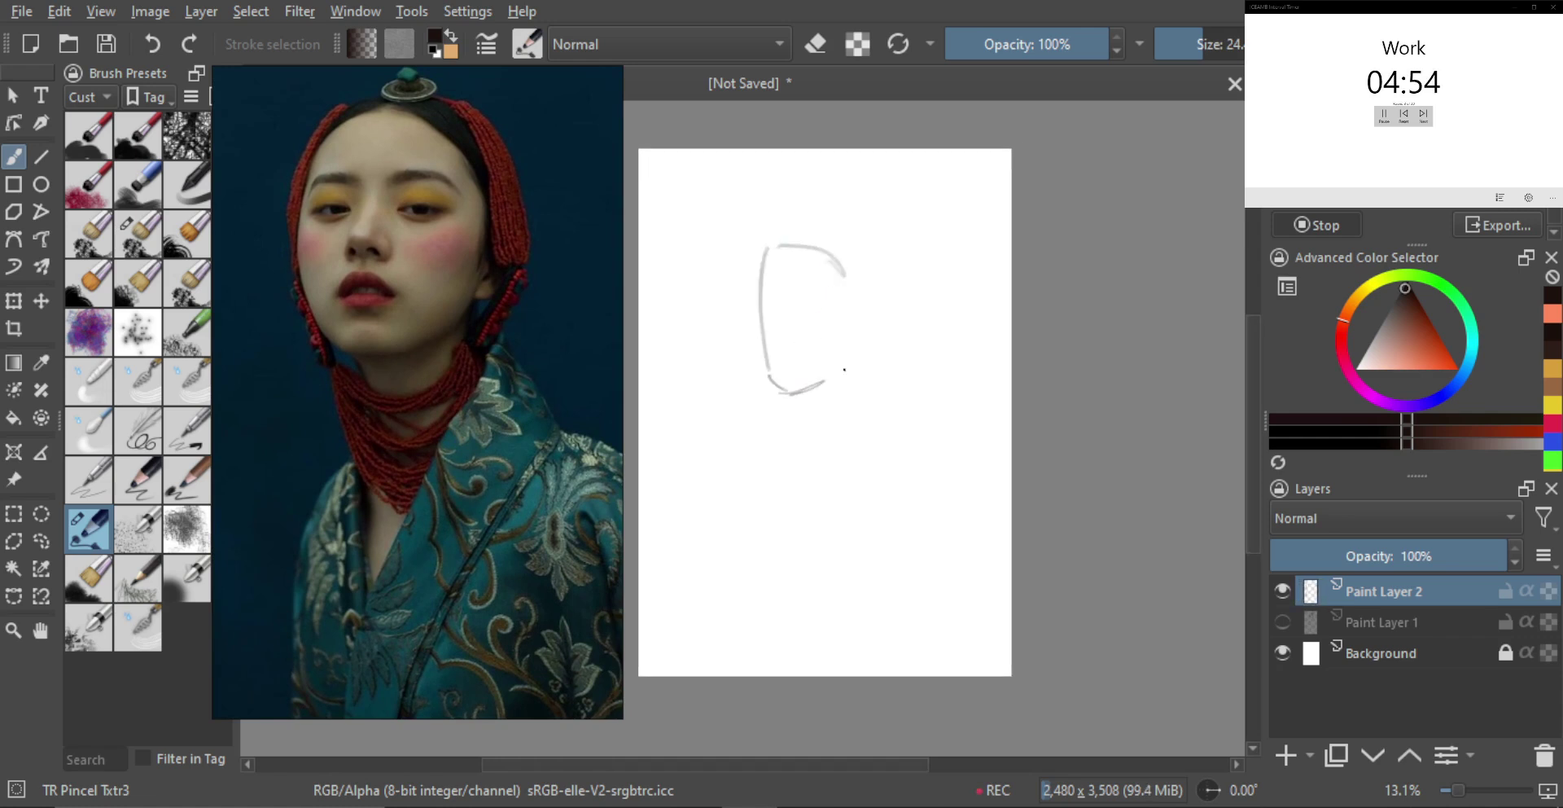
mouse_move(857, 356)
mouse_down()
mouse_move(875, 304)
mouse_move(847, 273)
mouse_move(869, 310)
mouse_move(811, 368)
mouse_up()
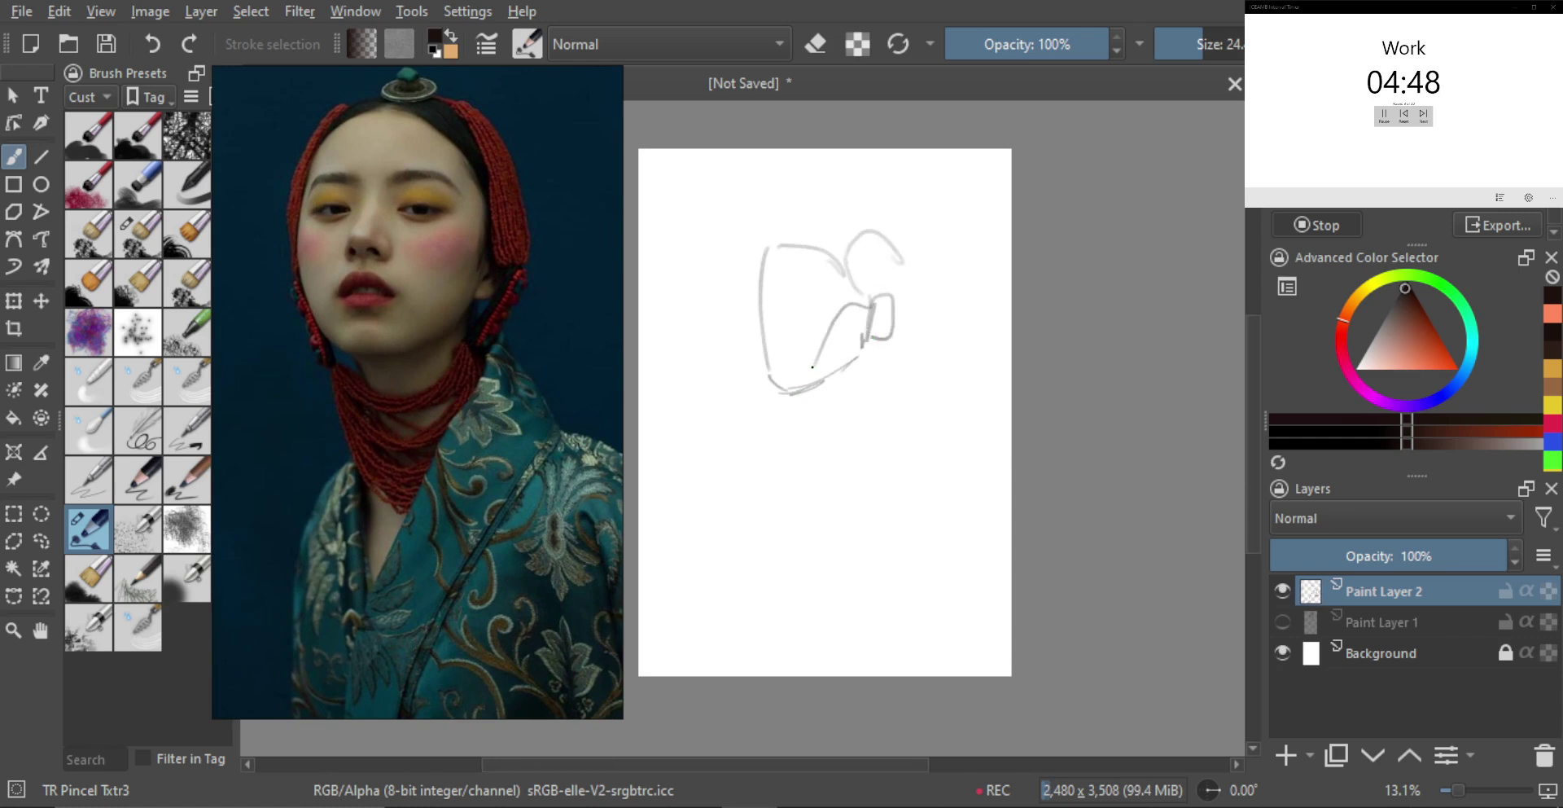
mouse_move(816, 213)
mouse_down()
mouse_move(894, 269)
mouse_move(895, 297)
mouse_up()
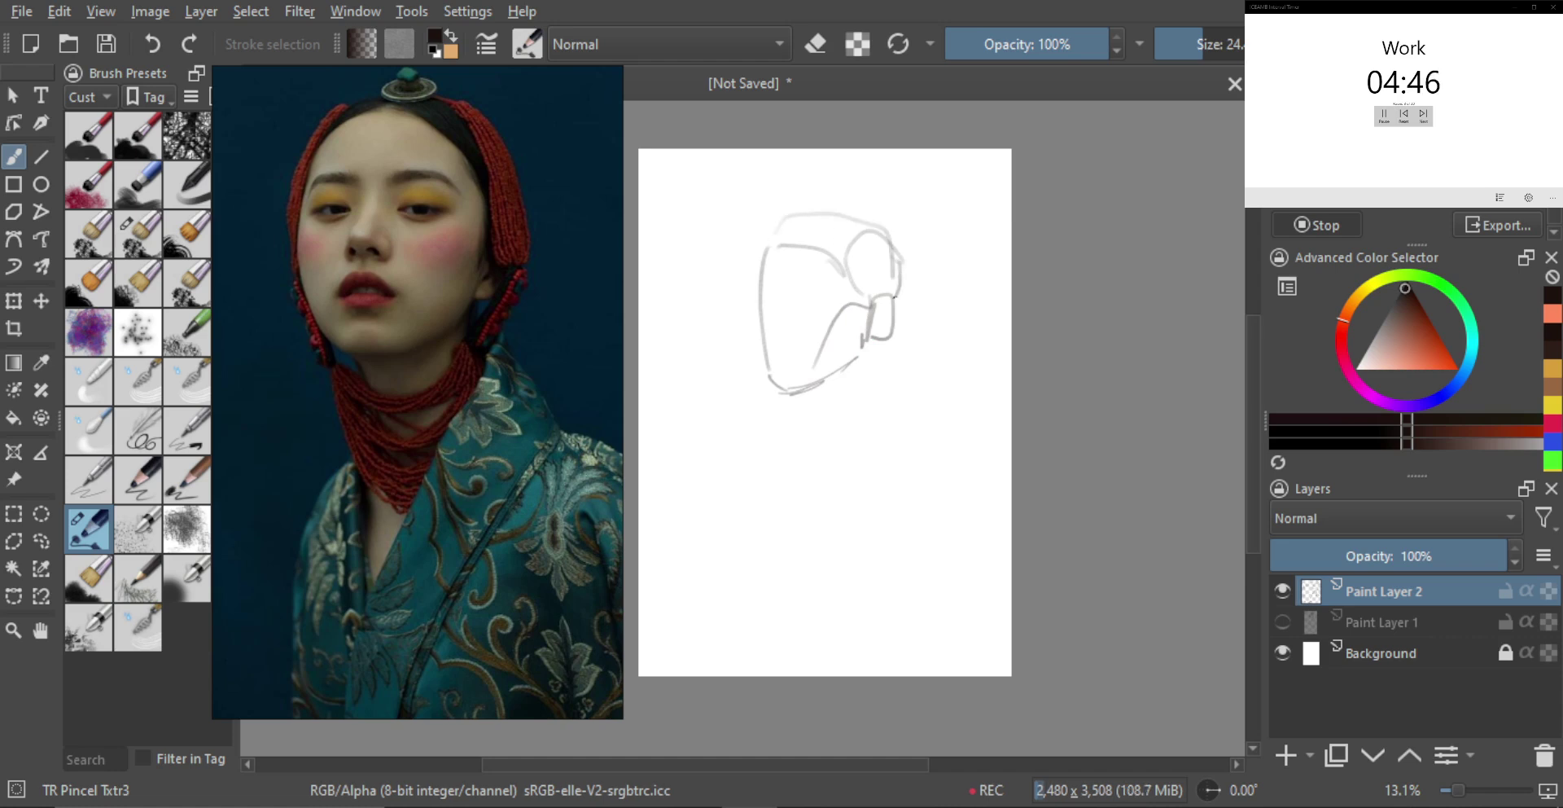
Sketch the neck and the V-shaped neckline below the head
drag(859, 403, 874, 453)
key(ctrl+z)
mouse_move(871, 342)
mouse_down()
mouse_move(896, 428)
mouse_move(835, 490)
mouse_up()
mouse_move(830, 437)
mouse_down()
mouse_move(829, 505)
mouse_move(822, 494)
mouse_move(884, 451)
mouse_up()
key(ctrl+z)
mouse_move(850, 516)
mouse_down()
mouse_move(893, 458)
mouse_move(867, 370)
mouse_move(909, 412)
mouse_move(853, 492)
mouse_move(826, 599)
mouse_move(827, 461)
mouse_move(808, 455)
mouse_move(818, 616)
mouse_move(800, 477)
mouse_move(840, 643)
mouse_move(844, 549)
mouse_move(888, 414)
mouse_up()
Draw the robe's thick collar edges and right shoulder line with a larger brush
key(bracketright)
drag(881, 430, 877, 430)
key(ctrl)
drag(875, 377, 928, 425)
key(ctrl)
key(ctrl+z)
mouse_move(876, 378)
mouse_down()
mouse_move(950, 453)
mouse_move(927, 454)
mouse_move(928, 489)
mouse_move(853, 650)
mouse_move(935, 440)
mouse_up()
Draw the left shoulder as a thick sloping line from the collar
key(shift)
key(shift)
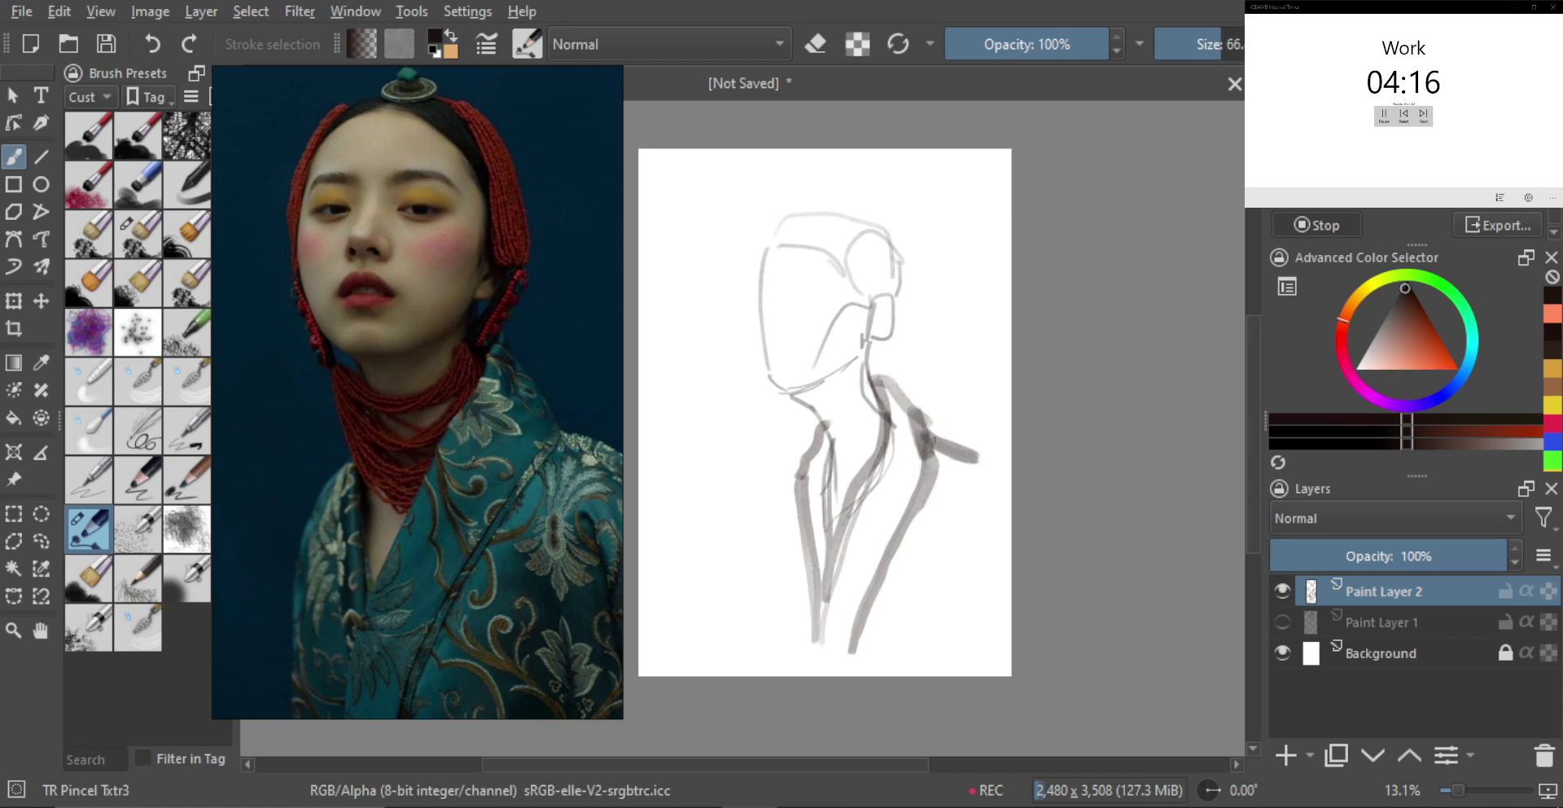
key(shift)
drag(824, 428, 762, 512)
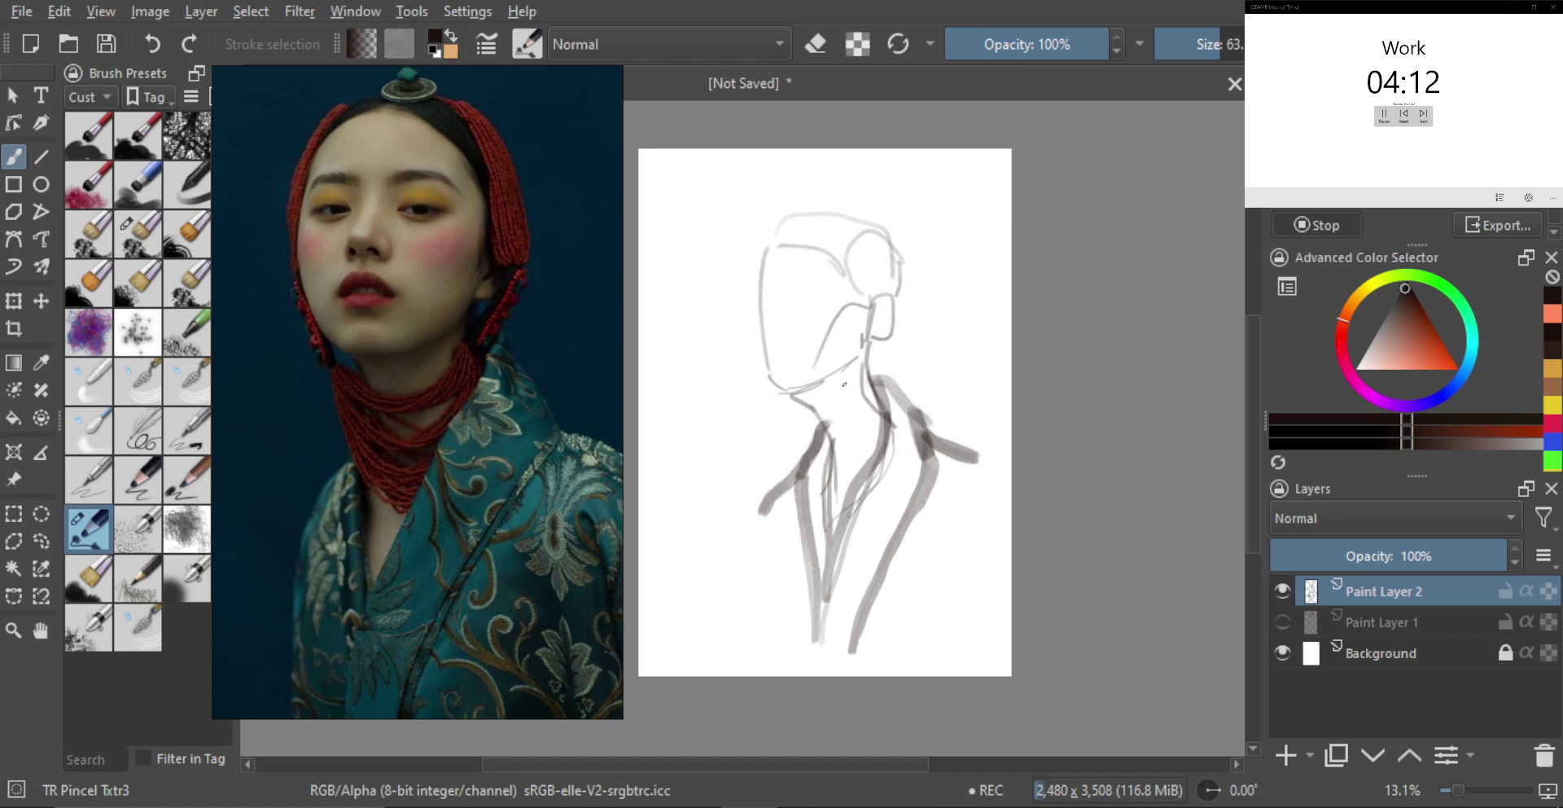
Draw the vertical centre line of the face with an adjusted brush size
key(shift)
drag(752, 293, 764, 268)
key(ctrl+z)
key(ctrl+z)
mouse_move(791, 273)
mouse_down()
mouse_move(792, 383)
mouse_move(797, 360)
mouse_up()
key(ctrl+z)
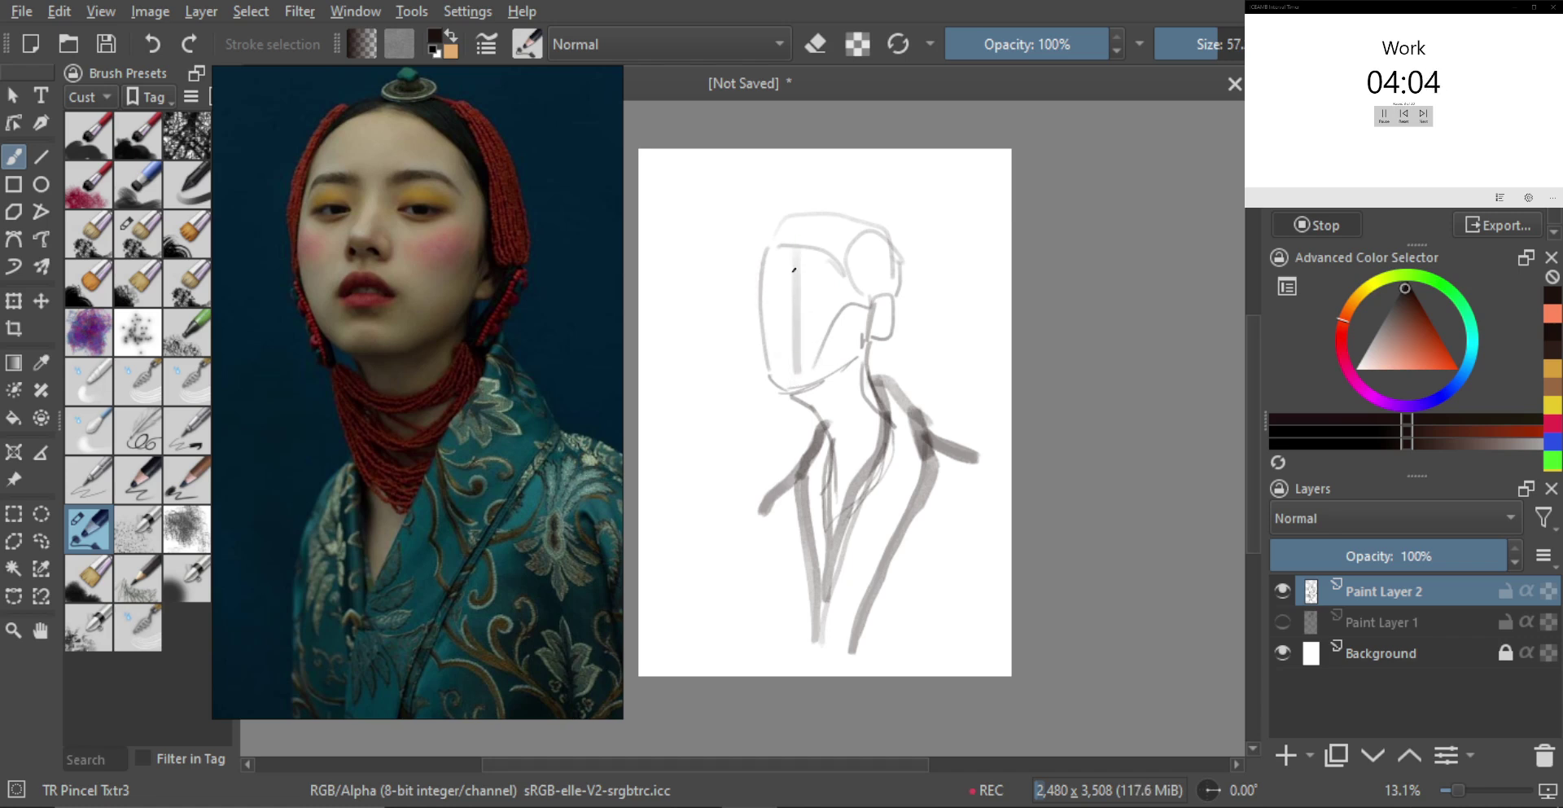
Block in the brow line, eye sockets, nose, mouth and chin mark along the face's centre line
mouse_move(766, 298)
mouse_down()
mouse_move(849, 289)
mouse_move(790, 310)
mouse_move(779, 348)
mouse_move(819, 345)
mouse_move(804, 349)
mouse_up()
key(bracketright)
key(bracketleft)
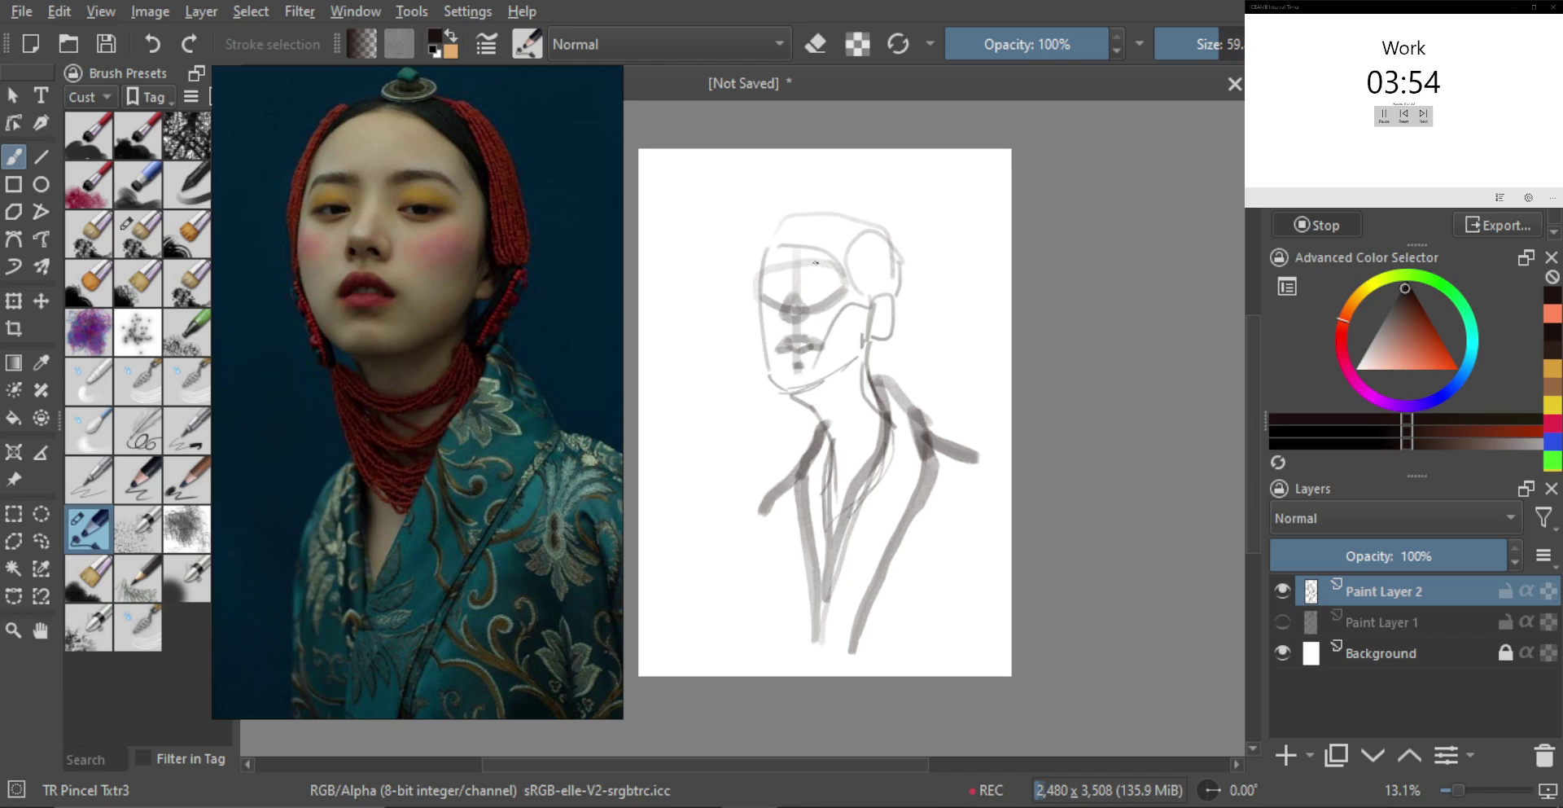
mouse_move(788, 295)
mouse_down()
mouse_move(776, 268)
mouse_move(783, 288)
mouse_move(829, 259)
mouse_move(851, 288)
mouse_up()
Draw the left side of the face and the edge of the headpiece beside it with a larger brush
key(bracketright)
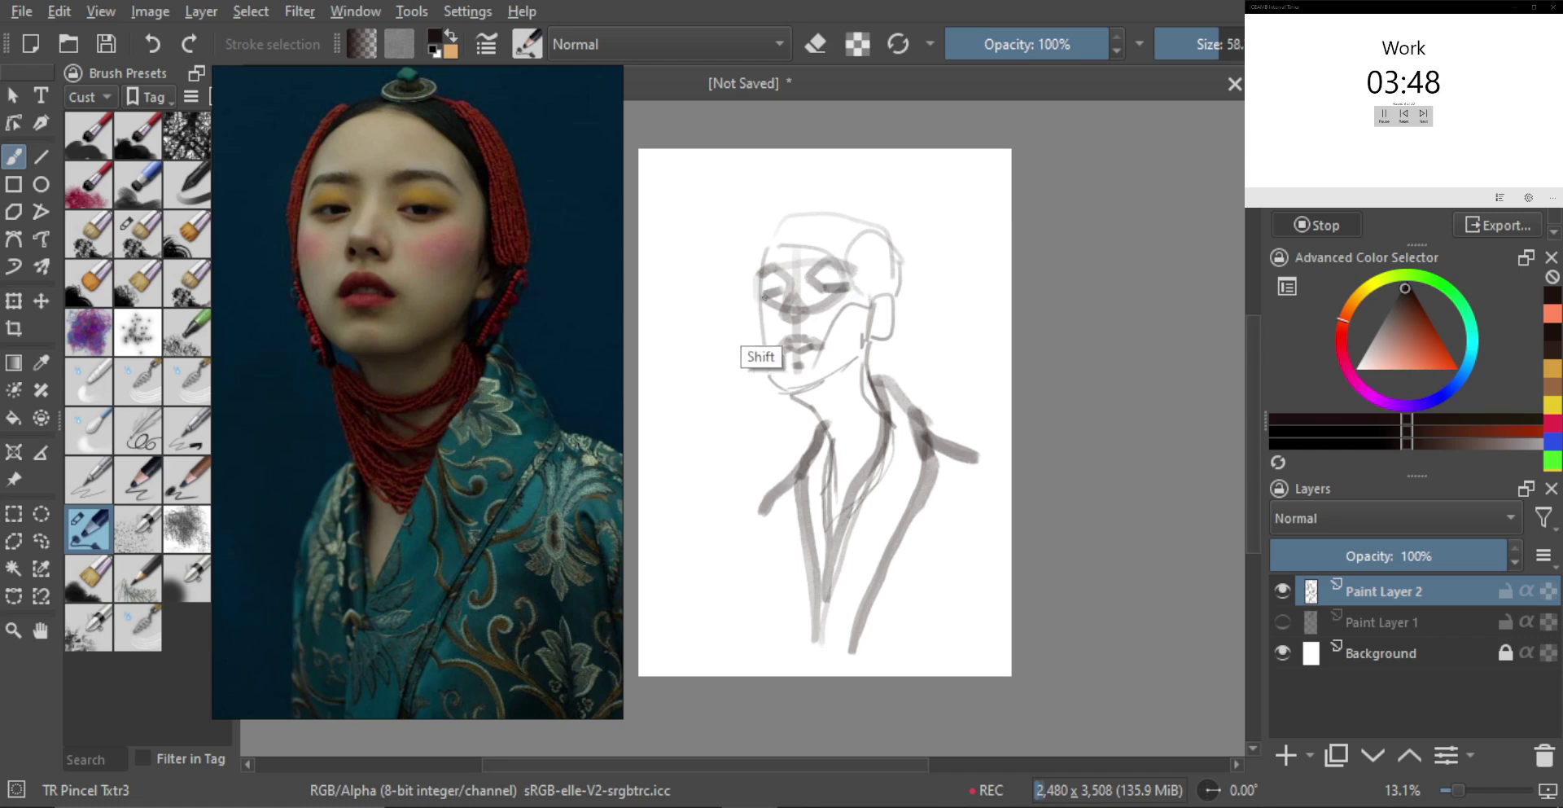
drag(750, 302, 778, 376)
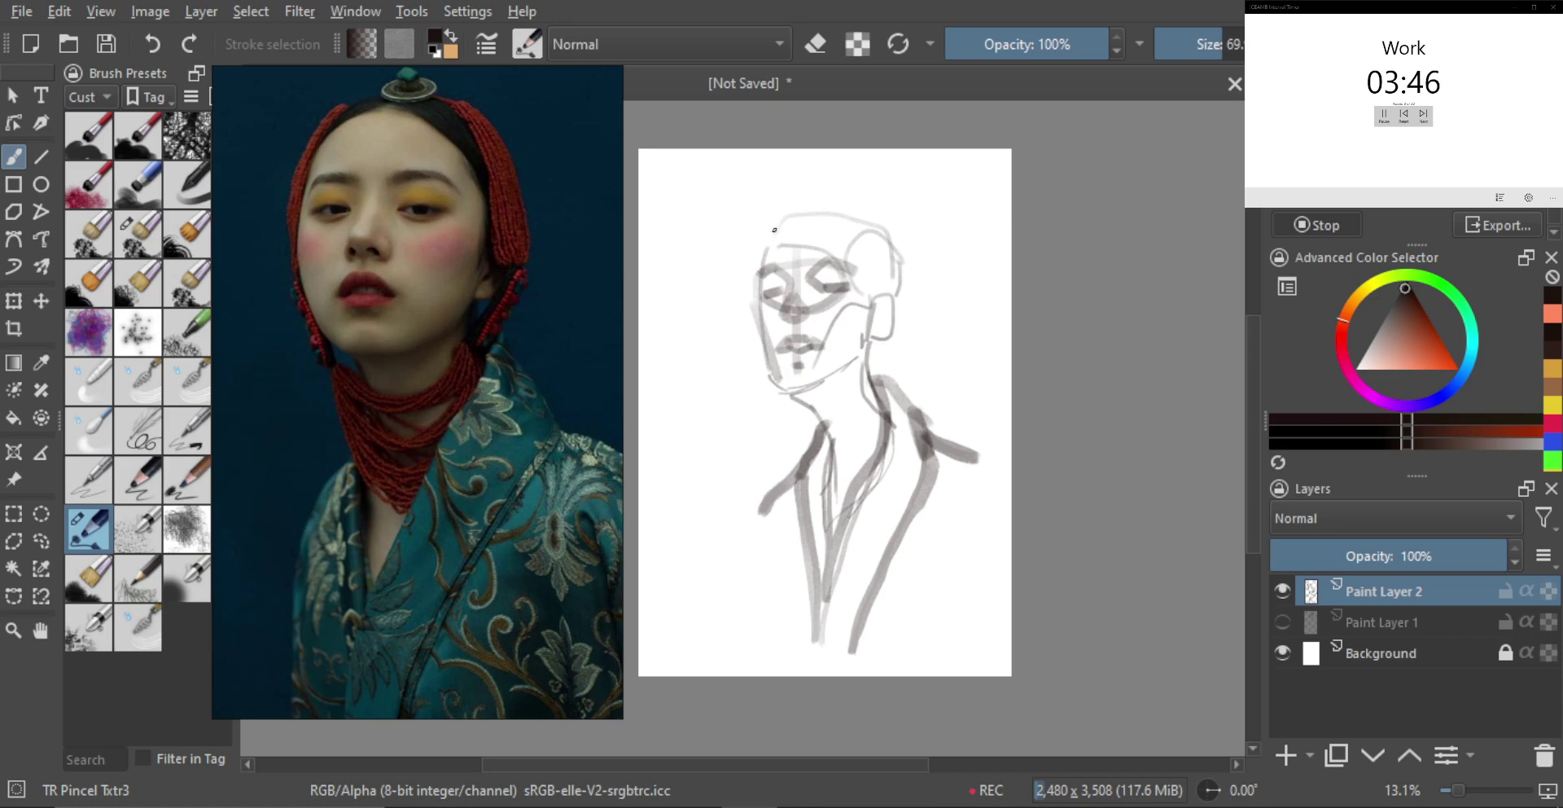
drag(762, 234, 756, 291)
mouse_move(770, 233)
mouse_down()
mouse_move(790, 215)
mouse_move(851, 231)
mouse_up()
key(ctrl+z)
mouse_move(756, 254)
mouse_down()
mouse_move(808, 206)
mouse_move(862, 248)
mouse_move(871, 304)
mouse_move(872, 265)
mouse_up()
key(ctrl+z)
Block in the beaded headpiece over the crown and down both sides of the head
drag(871, 304, 881, 304)
mouse_move(816, 209)
mouse_down()
mouse_move(860, 228)
mouse_move(765, 232)
mouse_up()
mouse_move(882, 238)
mouse_down()
mouse_move(880, 294)
mouse_move(875, 232)
mouse_move(879, 280)
mouse_move(770, 264)
mouse_move(777, 224)
mouse_move(754, 244)
mouse_move(762, 389)
mouse_up()
Draw the bead strands beside the neck and the layered, curved necklace over the chest
key(bracketleft)
key(bracketright)
mouse_move(896, 330)
mouse_down()
mouse_move(841, 430)
mouse_move(850, 452)
mouse_move(782, 423)
mouse_move(859, 484)
mouse_up()
key(bracketright)
key(bracketleft)
mouse_move(879, 425)
mouse_down()
mouse_move(843, 491)
mouse_move(778, 445)
mouse_up()
mouse_move(783, 479)
mouse_down()
mouse_move(847, 511)
mouse_move(871, 498)
mouse_move(788, 529)
mouse_move(784, 493)
mouse_up()
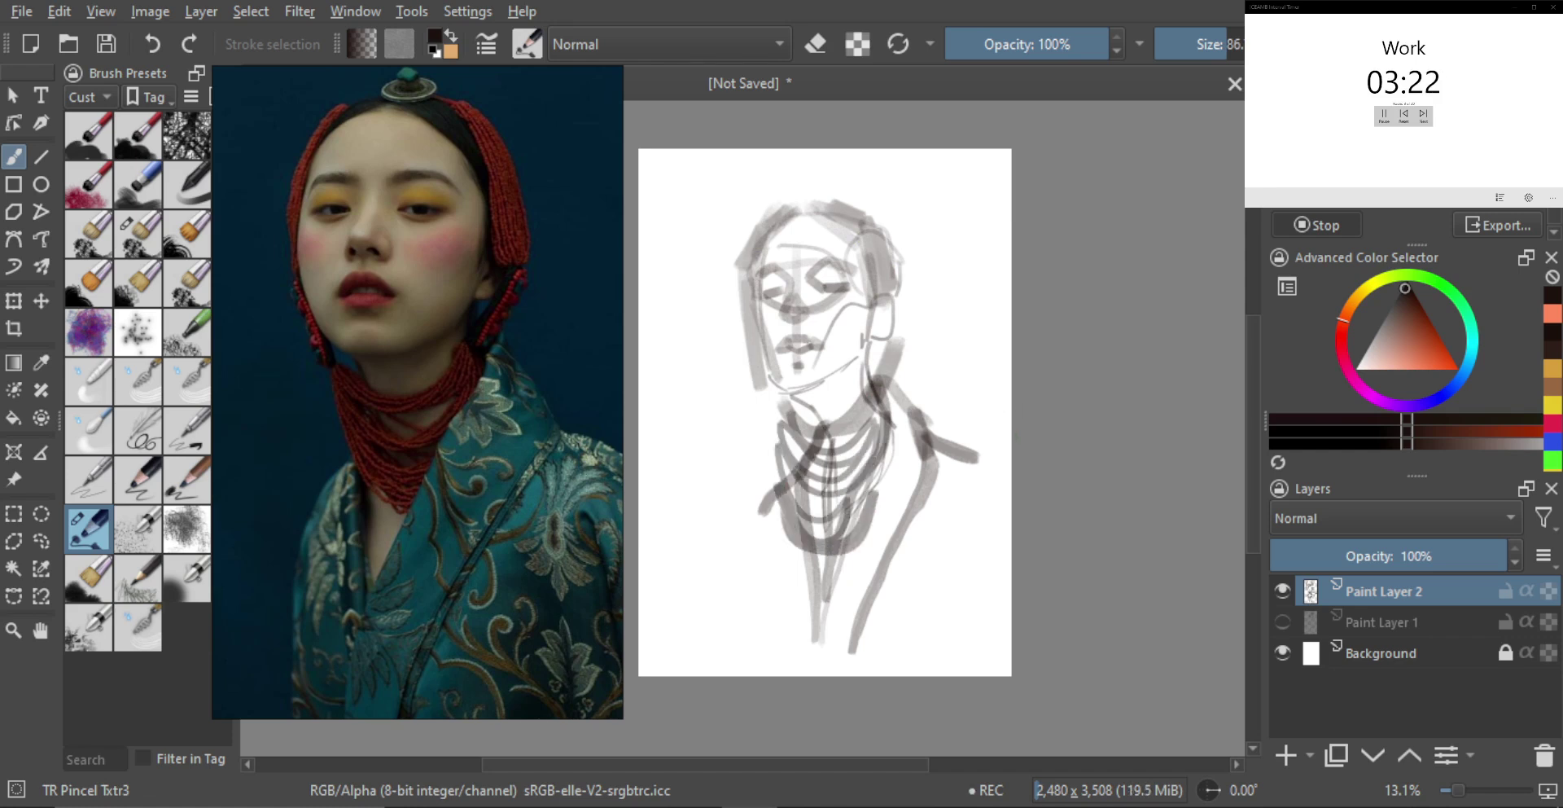
Draw the dark upper lids of both eyes with a smaller brush
mouse_move(813, 307)
mouse_down()
mouse_move(877, 273)
mouse_move(844, 236)
mouse_move(778, 262)
mouse_move(814, 255)
mouse_up()
key(bracketleft)
mouse_move(921, 274)
mouse_down()
mouse_move(864, 262)
mouse_move(883, 281)
mouse_up()
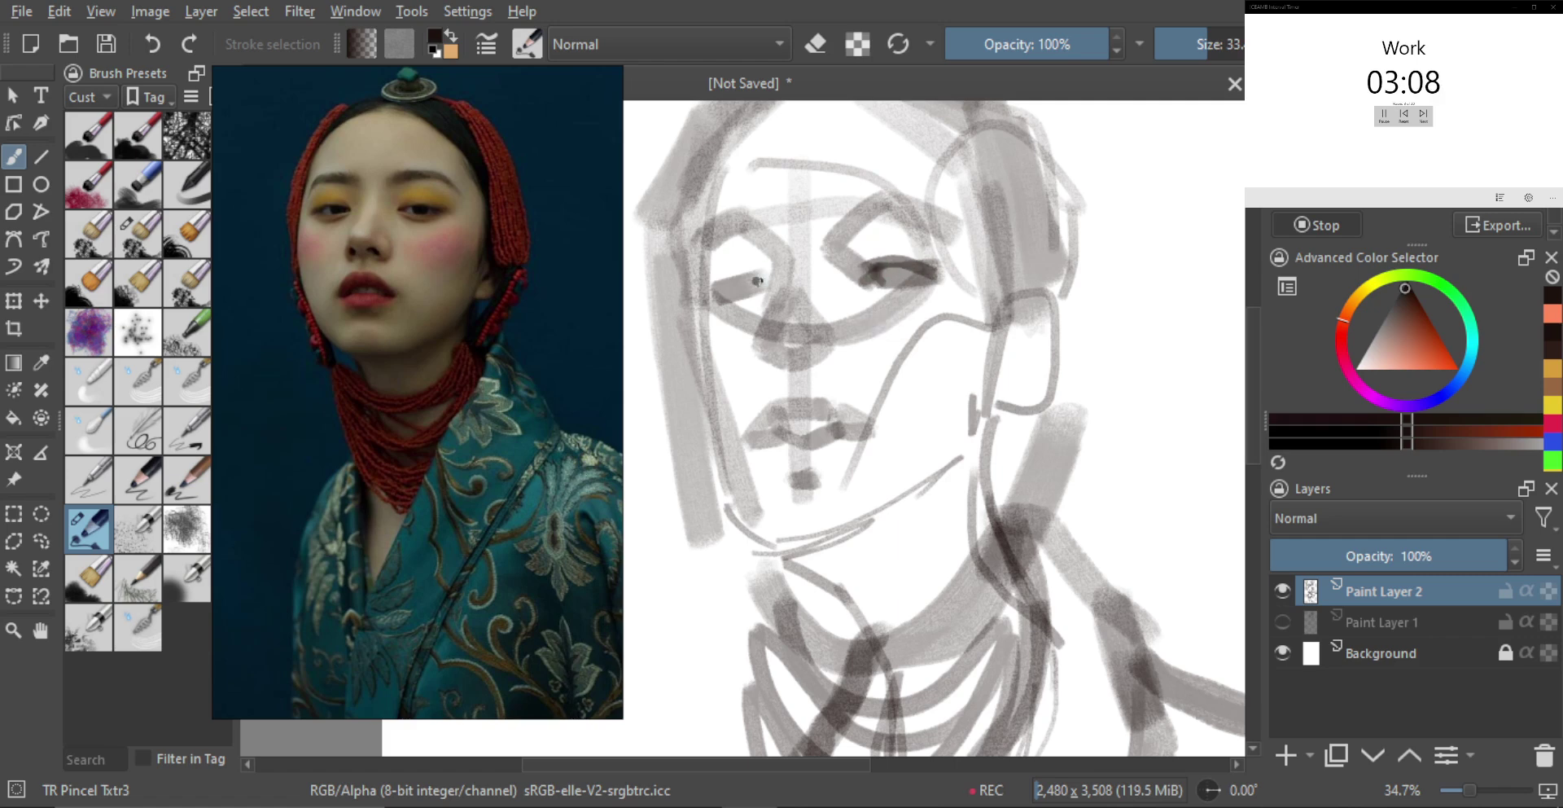
drag(763, 283, 709, 290)
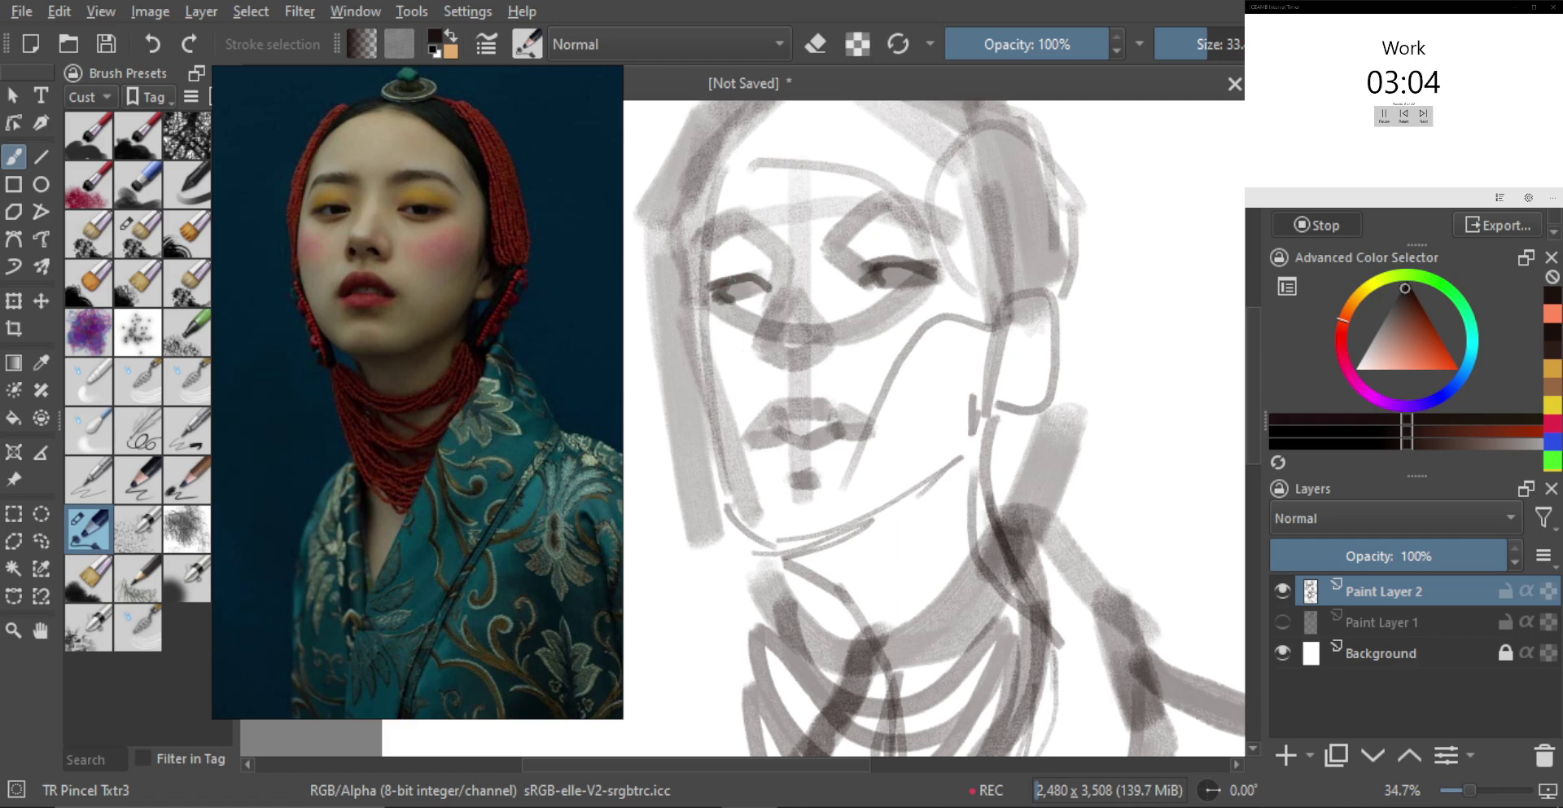
Mark the lower lids and the shading under both eyes
key(bracketleft)
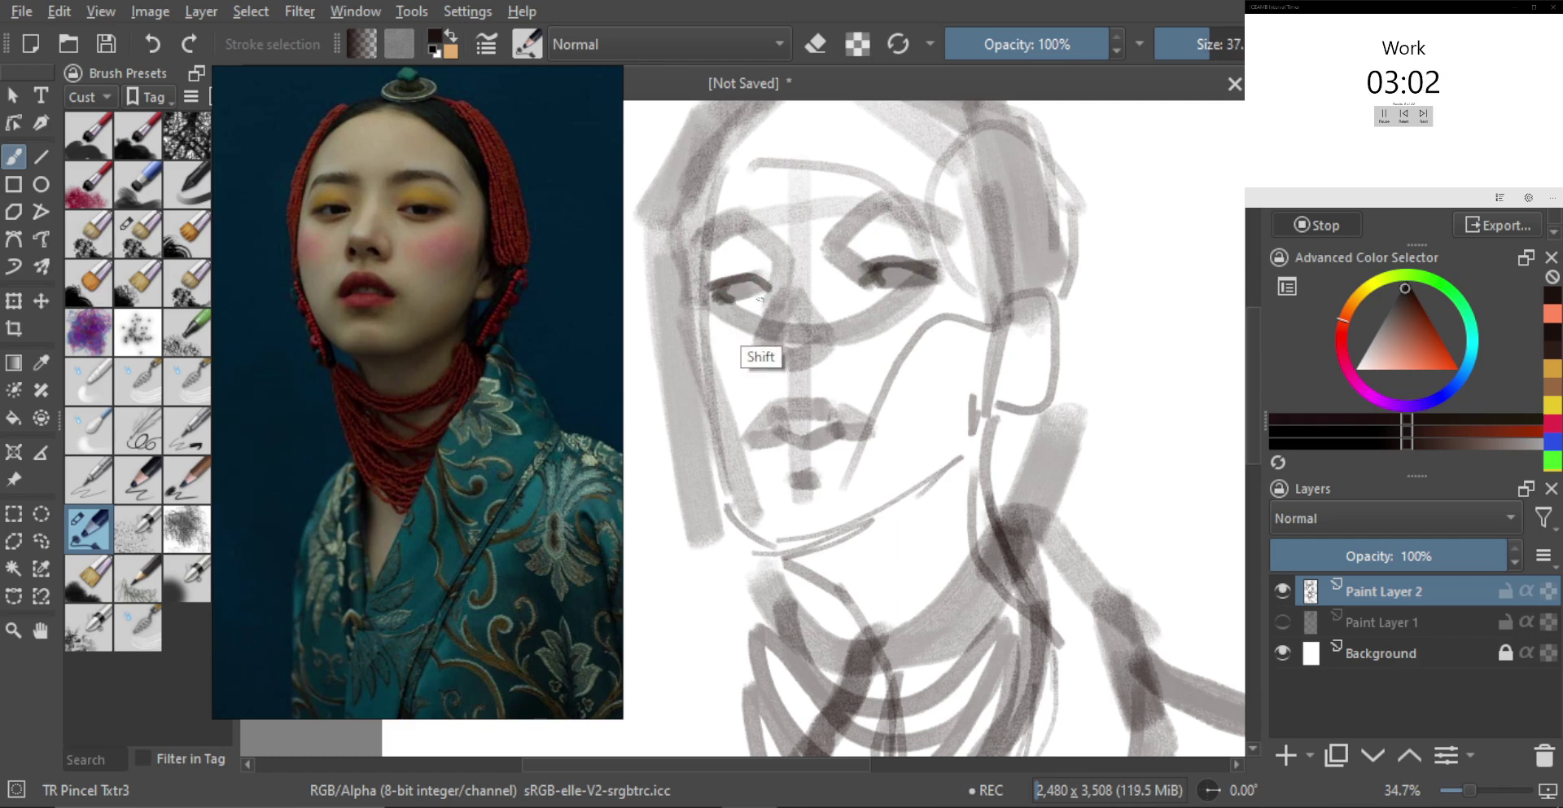
drag(738, 301, 760, 296)
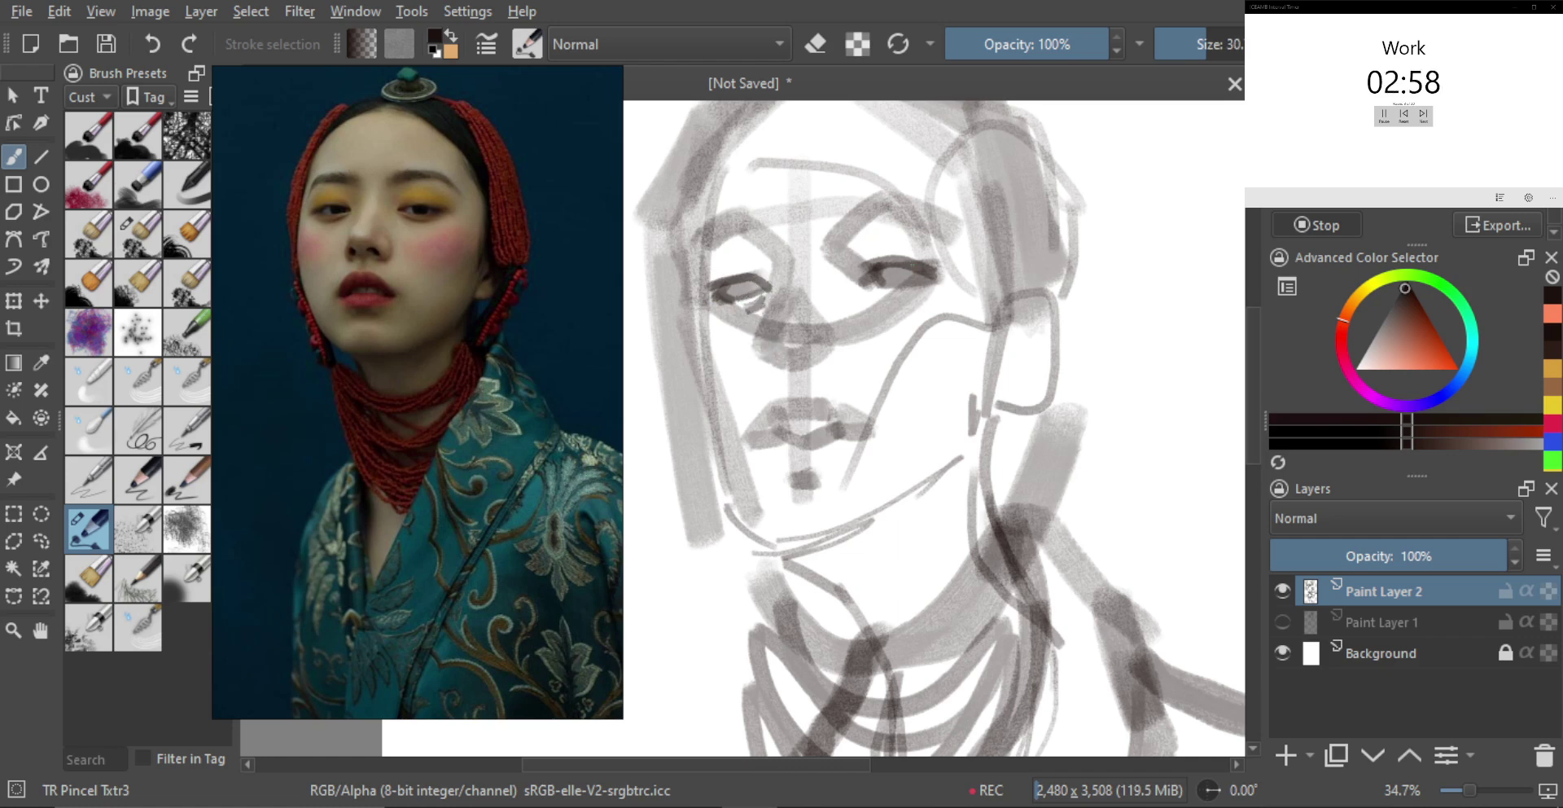
drag(900, 291, 894, 303)
Lighten the inside of the eyes with the eraser and shade both irises
key(e)
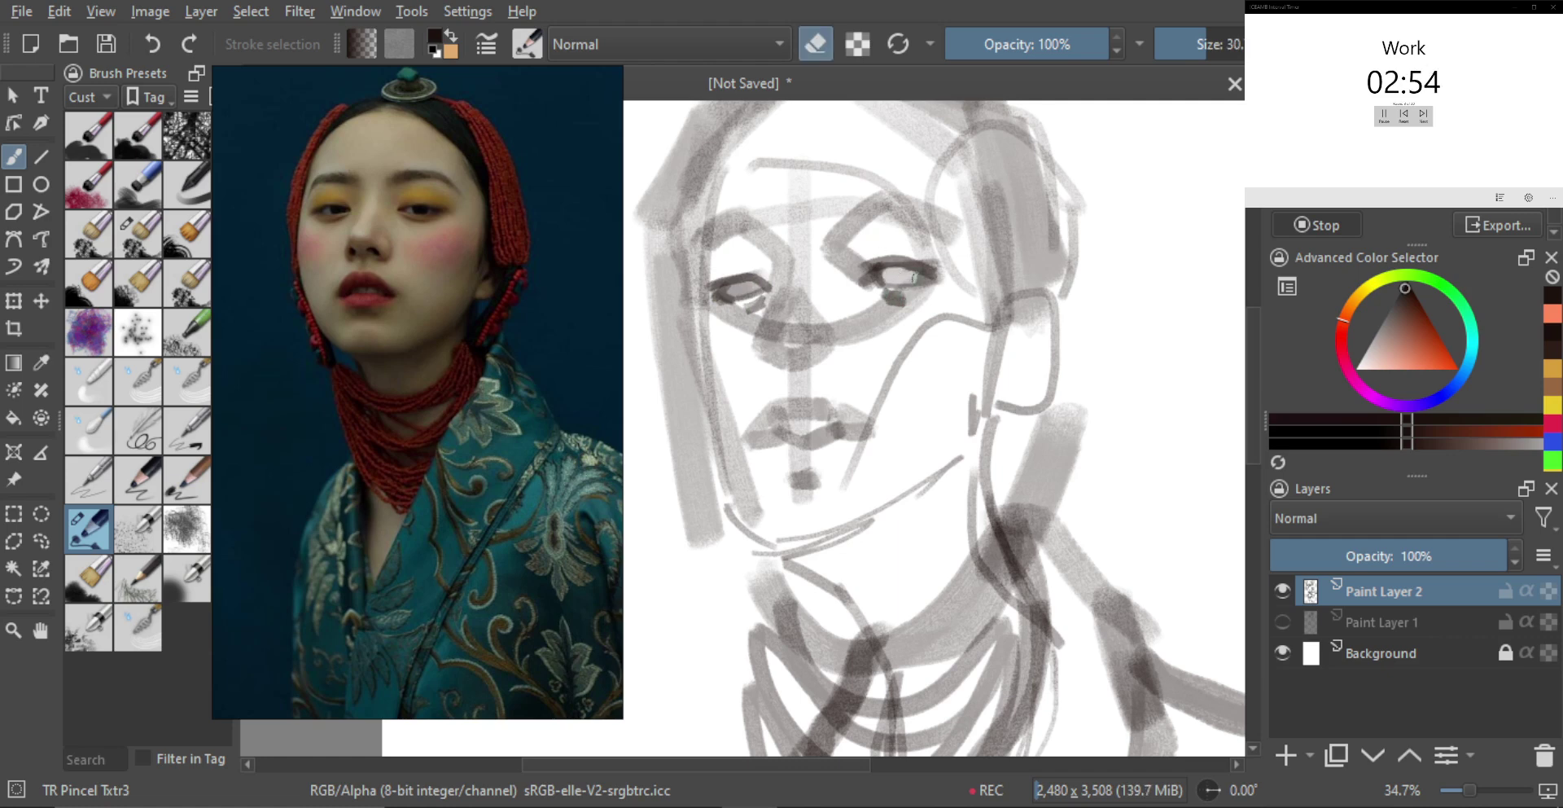
drag(893, 279, 910, 279)
key(e)
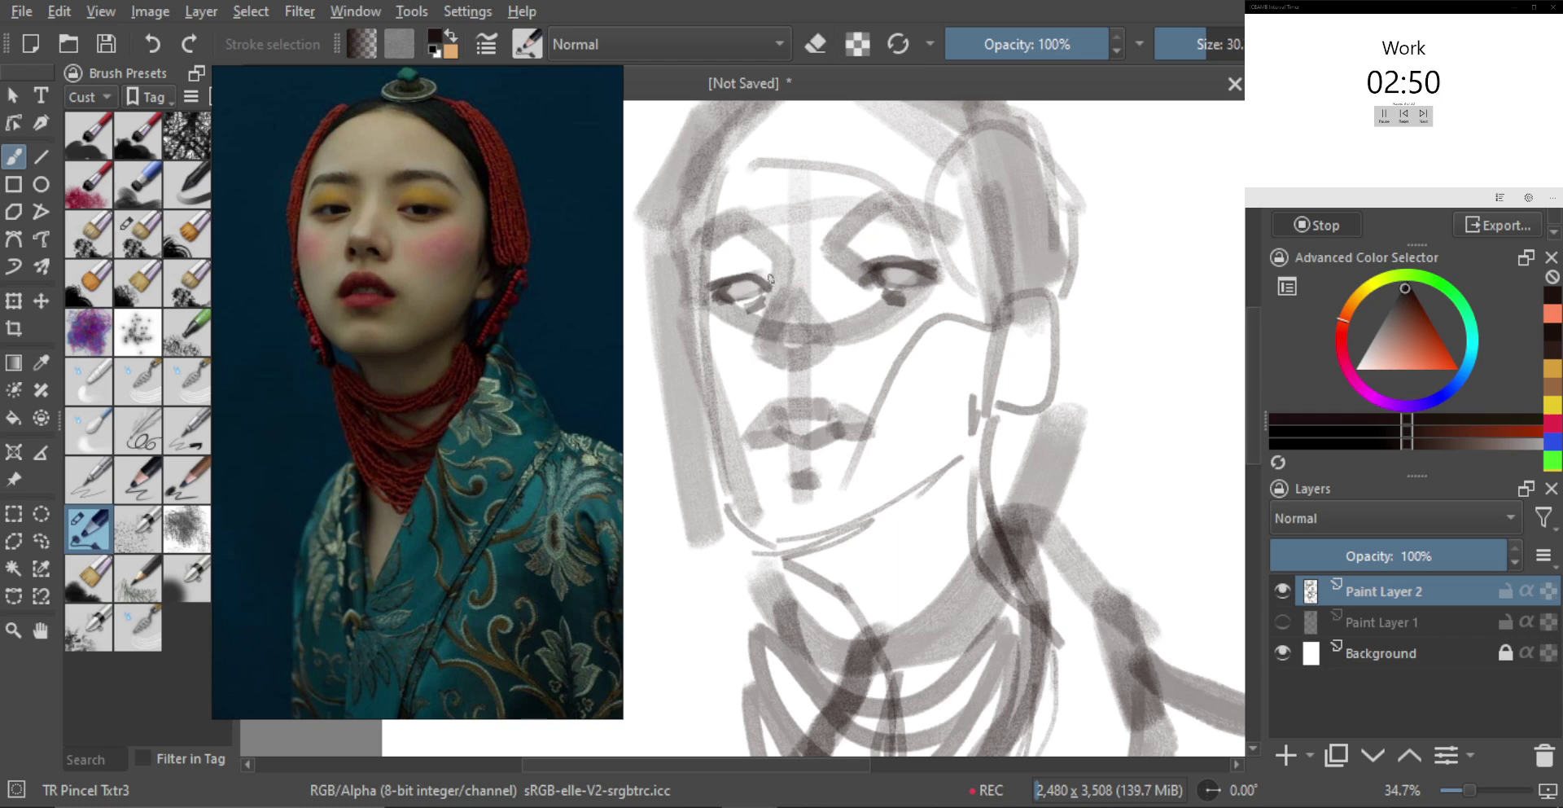
key(bracketright)
key(bracketright)
drag(898, 274, 904, 278)
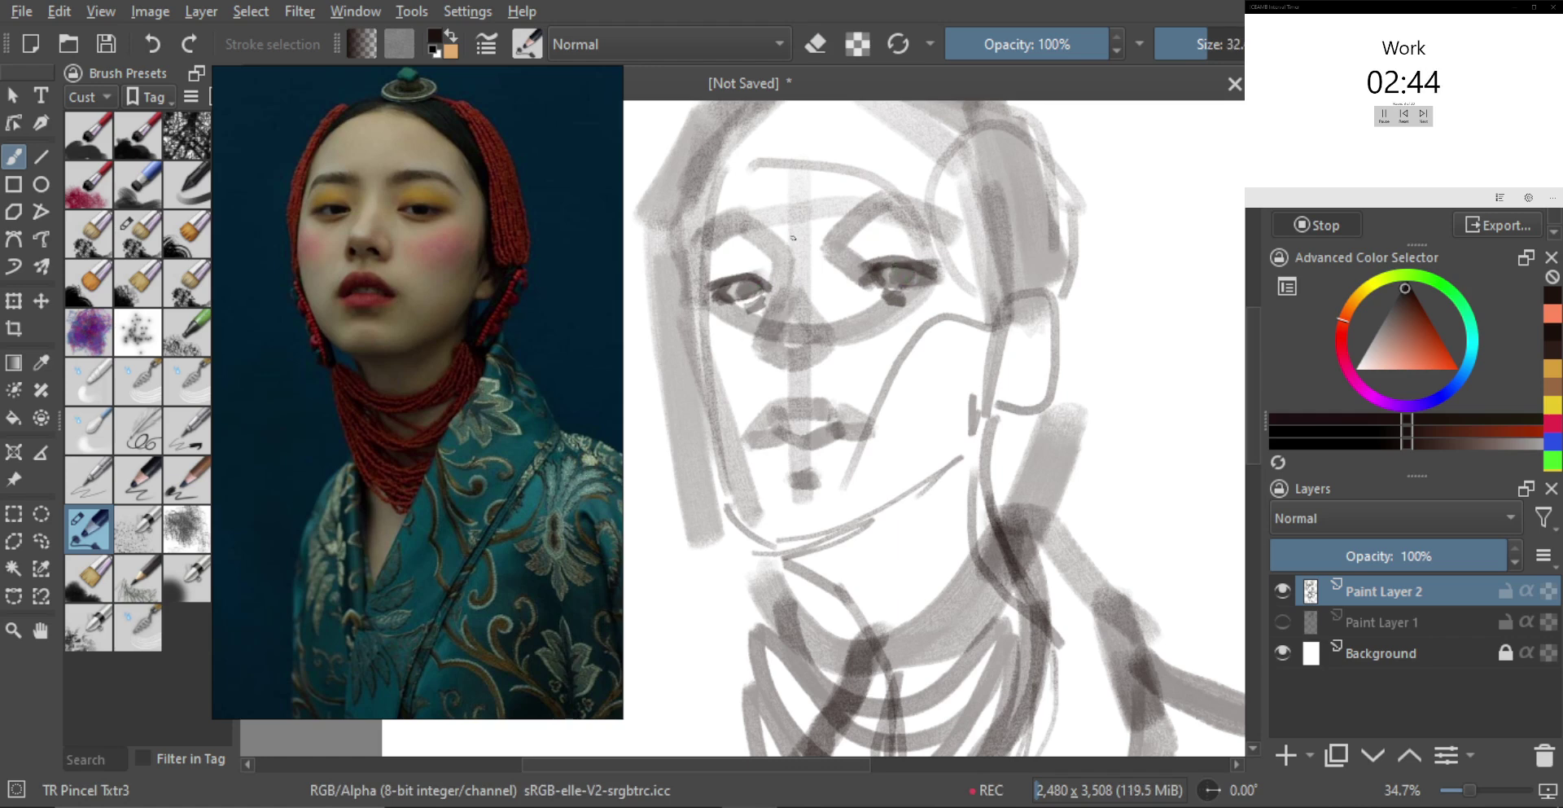
Draw both eyebrows as dark angled strokes with tapering outer ends
mouse_move(749, 249)
mouse_down()
mouse_move(778, 269)
mouse_move(761, 238)
mouse_up()
key(bracketright)
key(bracketright)
mouse_move(862, 227)
mouse_down()
mouse_move(824, 253)
mouse_move(852, 225)
mouse_move(837, 253)
mouse_move(826, 234)
mouse_move(849, 227)
mouse_move(729, 224)
mouse_move(916, 192)
mouse_up()
shift+click(741, 232)
shift+click(719, 247)
shift+click(700, 275)
drag(700, 234, 690, 263)
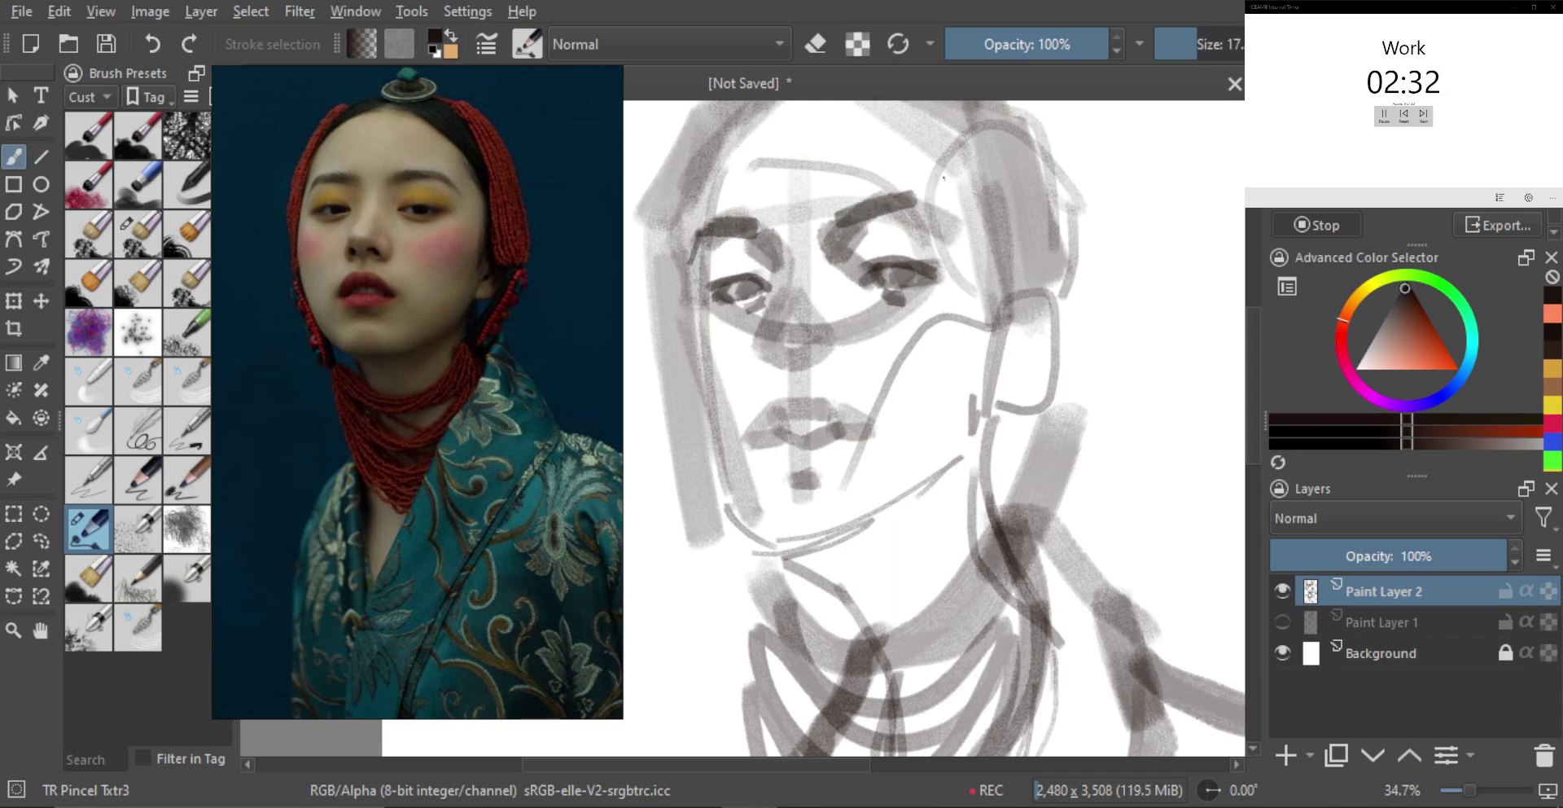
mouse_move(916, 203)
mouse_down()
mouse_move(967, 242)
mouse_move(951, 273)
mouse_up()
key(ctrl+z)
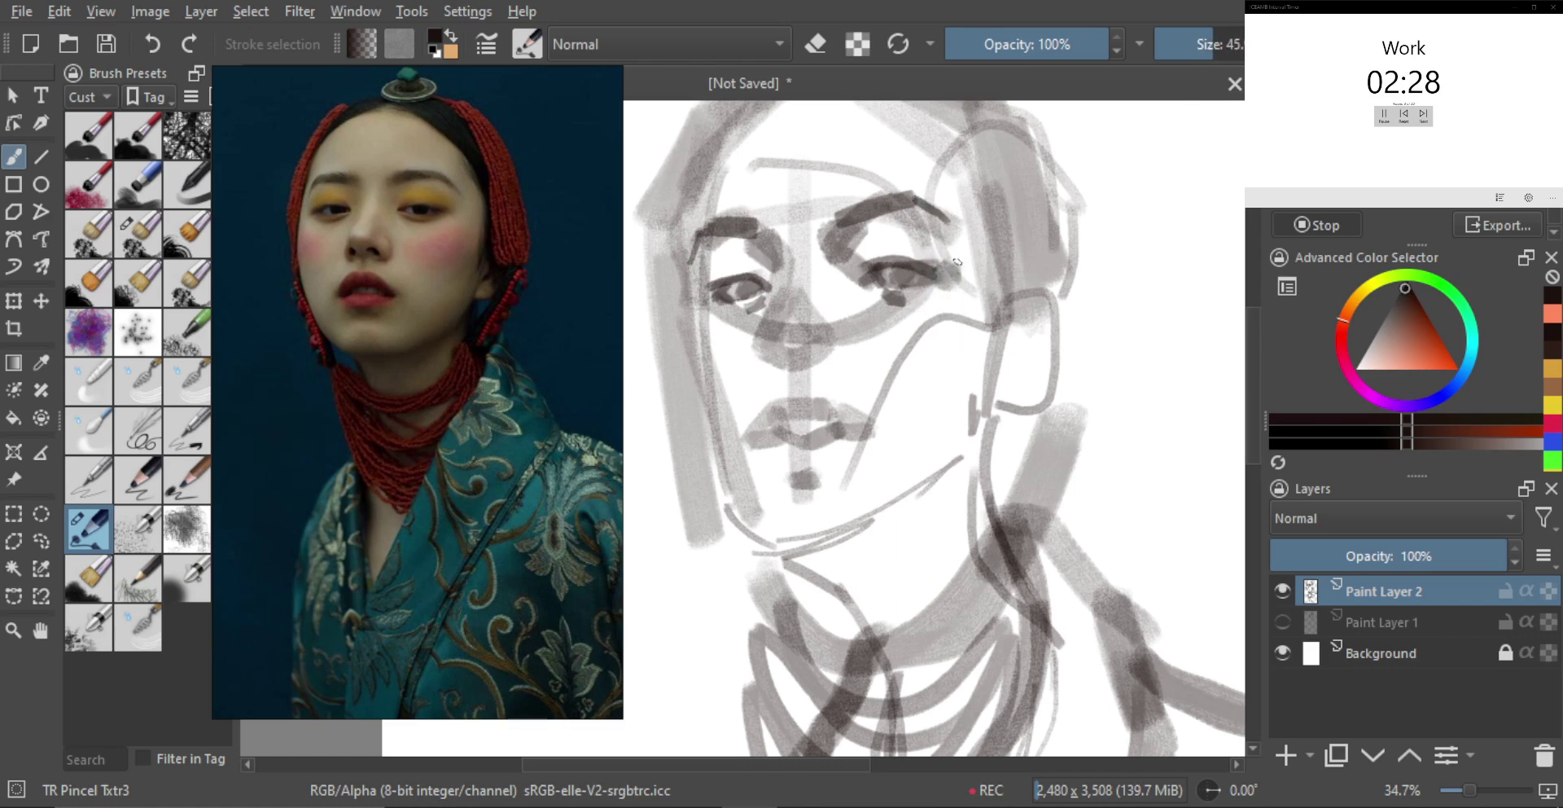
Darken the eye corners and draw the curve from the left brow down the side of the nose bridge
mouse_move(701, 294)
mouse_down()
mouse_move(792, 308)
mouse_move(762, 292)
mouse_move(768, 266)
mouse_move(806, 299)
mouse_move(789, 317)
mouse_up()
drag(789, 227, 793, 274)
key(ctrl+z)
key(ctrl+z)
drag(776, 210, 799, 264)
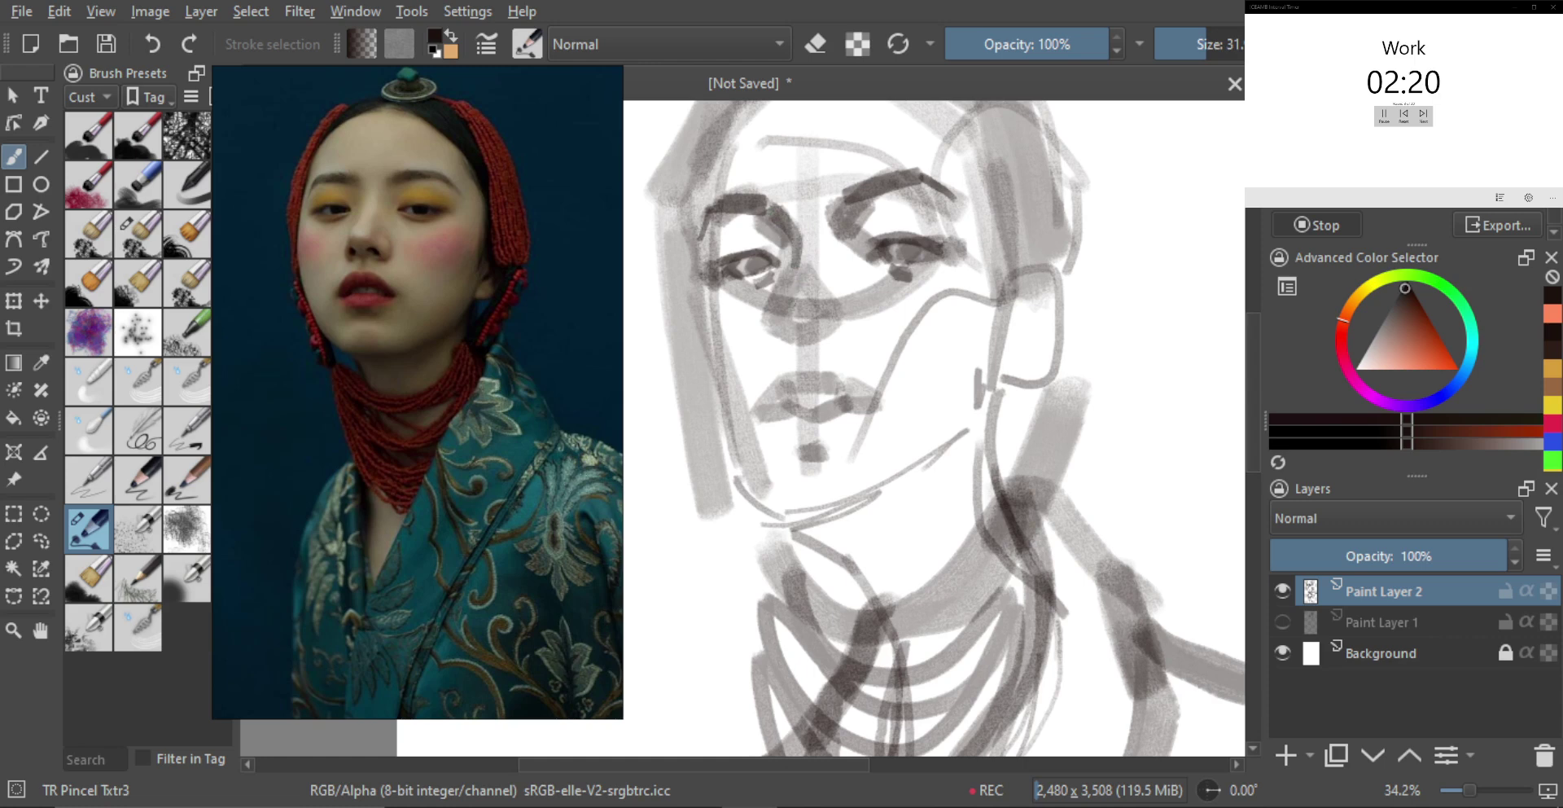
Draw the nose tip and the underside of the nose
mouse_move(788, 305)
mouse_down()
mouse_move(808, 300)
mouse_move(783, 324)
mouse_move(809, 349)
mouse_up()
key(ctrl+z)
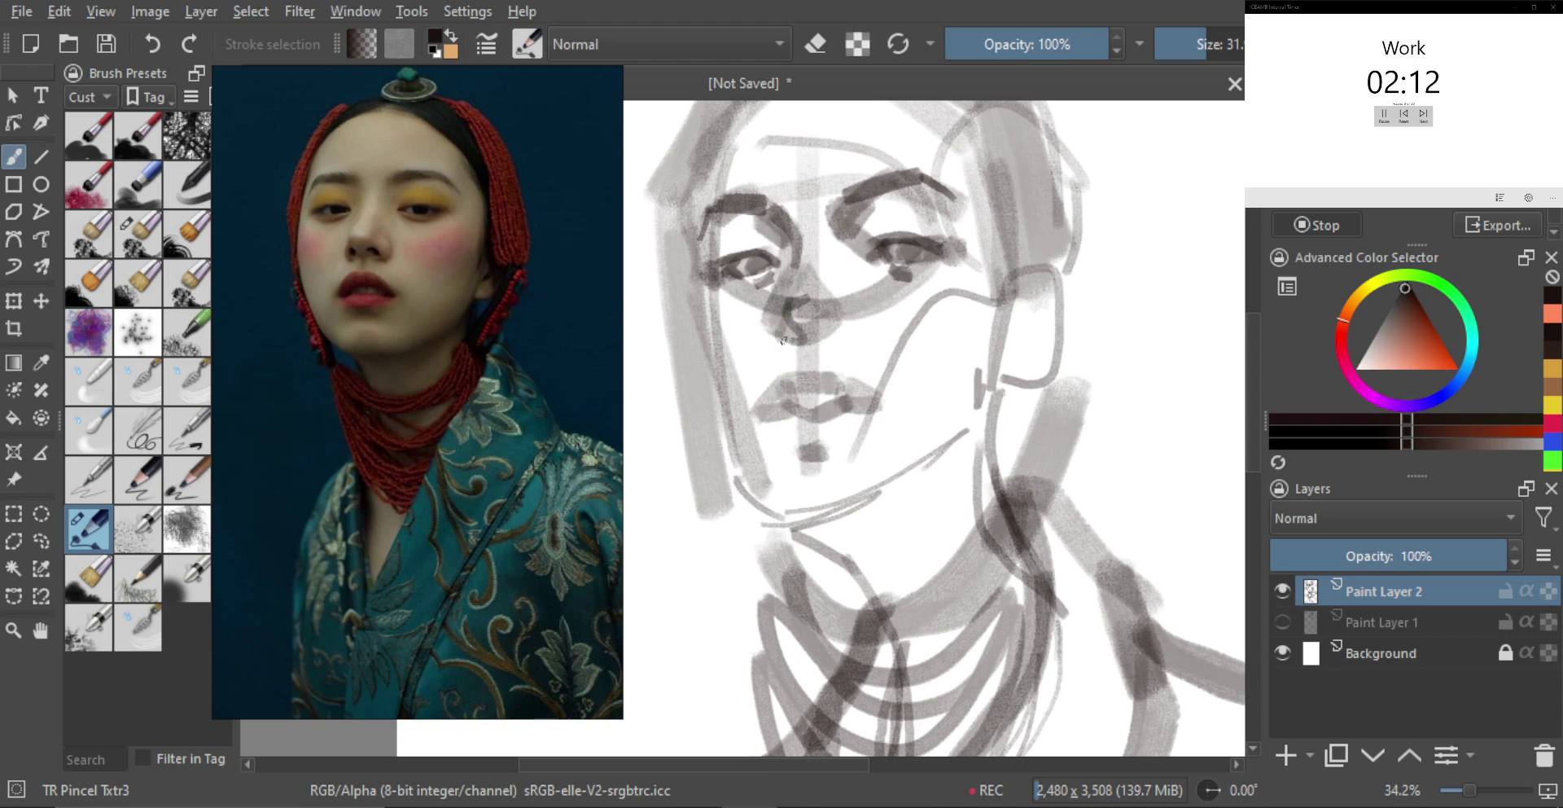
mouse_move(814, 303)
mouse_down()
mouse_move(847, 333)
mouse_move(809, 347)
mouse_move(846, 319)
mouse_move(803, 334)
mouse_move(795, 314)
mouse_move(810, 338)
mouse_move(824, 313)
mouse_up()
key(ctrl+z)
Reduce the brush size and darken the nostrils and nose wings
key(bracketleft)
key(bracketleft)
key(bracketleft)
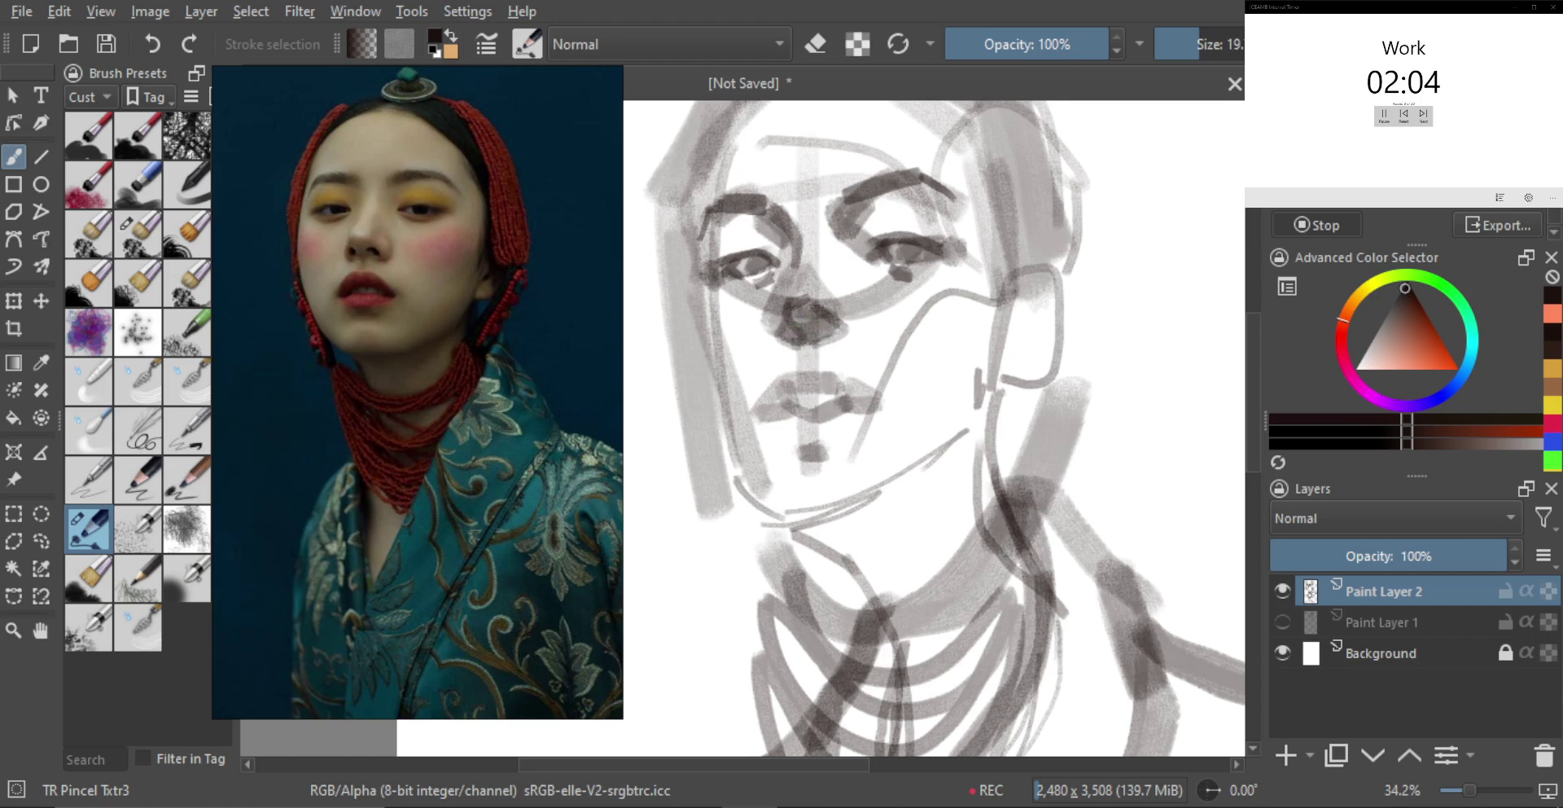
drag(802, 335, 835, 335)
key(ctrl+z)
key(ctrl+z)
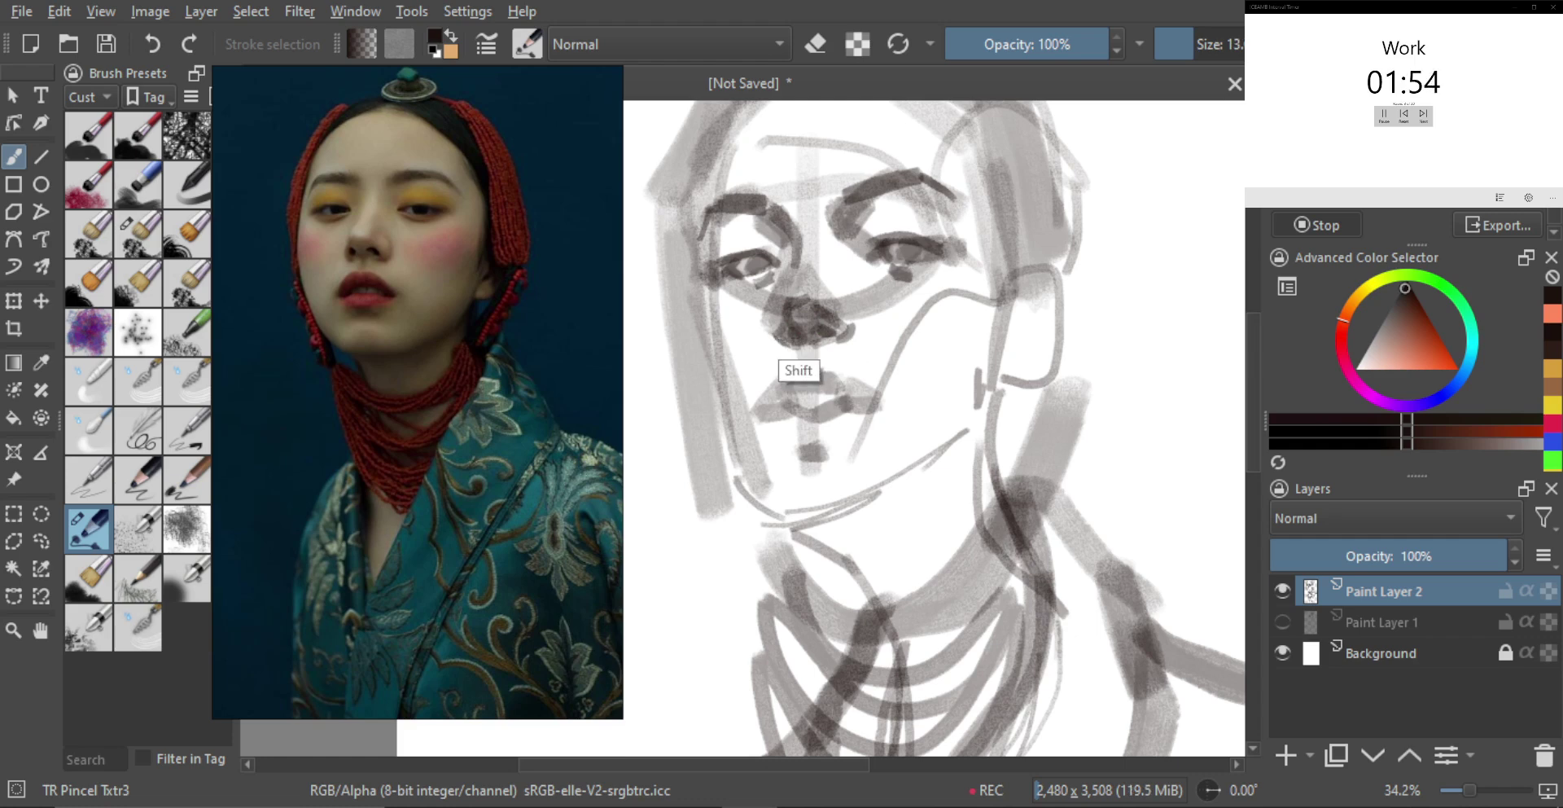
Erase the construction line over the nose bridge with a larger eraser
key(e)
mouse_move(802, 294)
shift+mouse_down()
mouse_move(809, 245)
mouse_move(797, 291)
shift+mouse_up()
drag(806, 240, 805, 269)
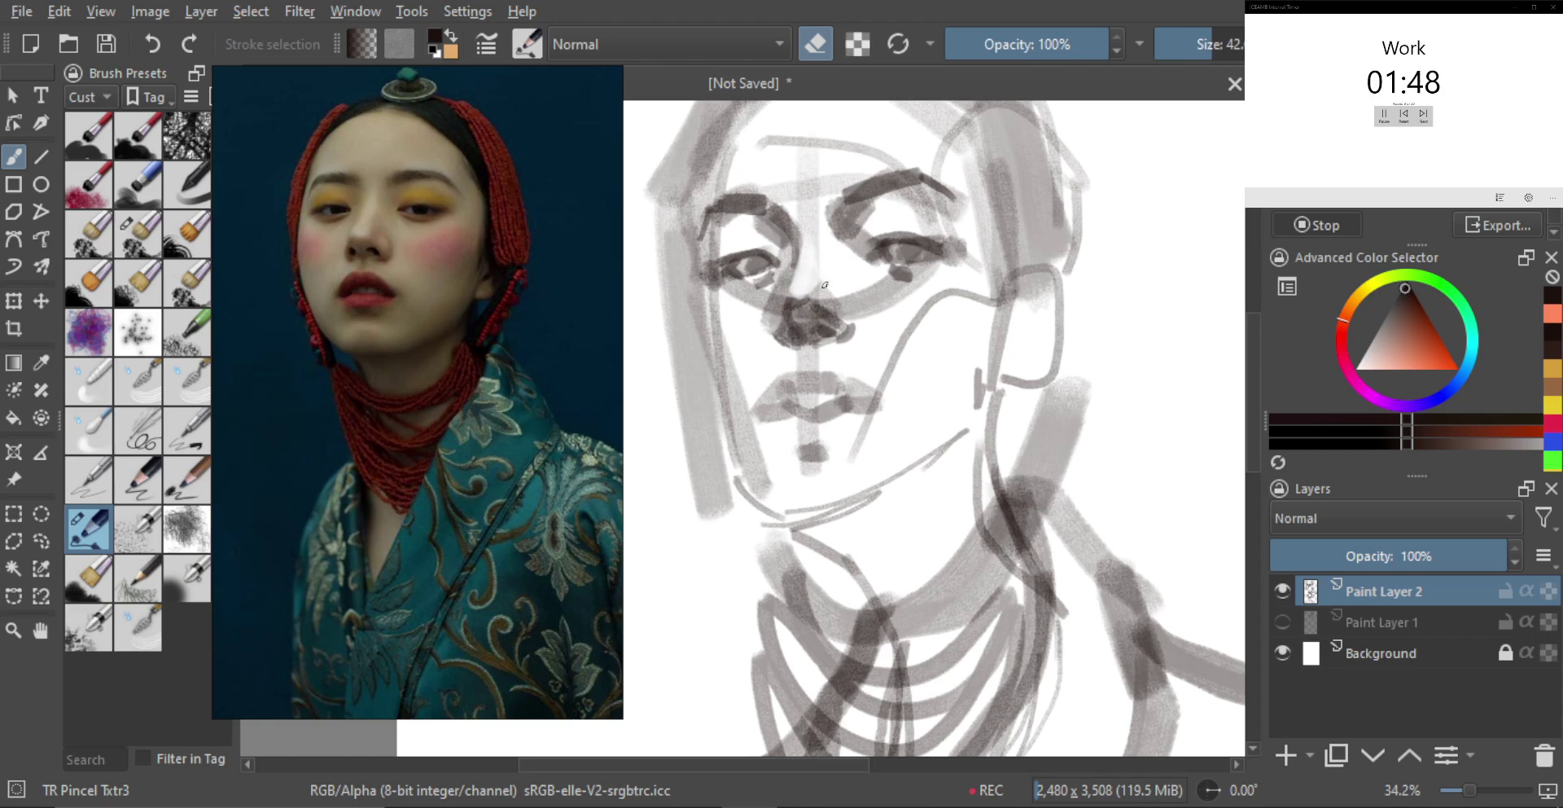
Refine the nose tip and wing with small dark strokes and erase the stray construction lines around the nose
key(e)
key(ctrl)
drag(827, 290, 852, 328)
key(e)
key(bracketright)
drag(868, 291, 870, 374)
drag(868, 305, 879, 276)
mouse_move(892, 295)
mouse_down()
mouse_move(921, 337)
mouse_move(870, 351)
mouse_up()
key(e)
key(bracketleft)
key(bracketleft)
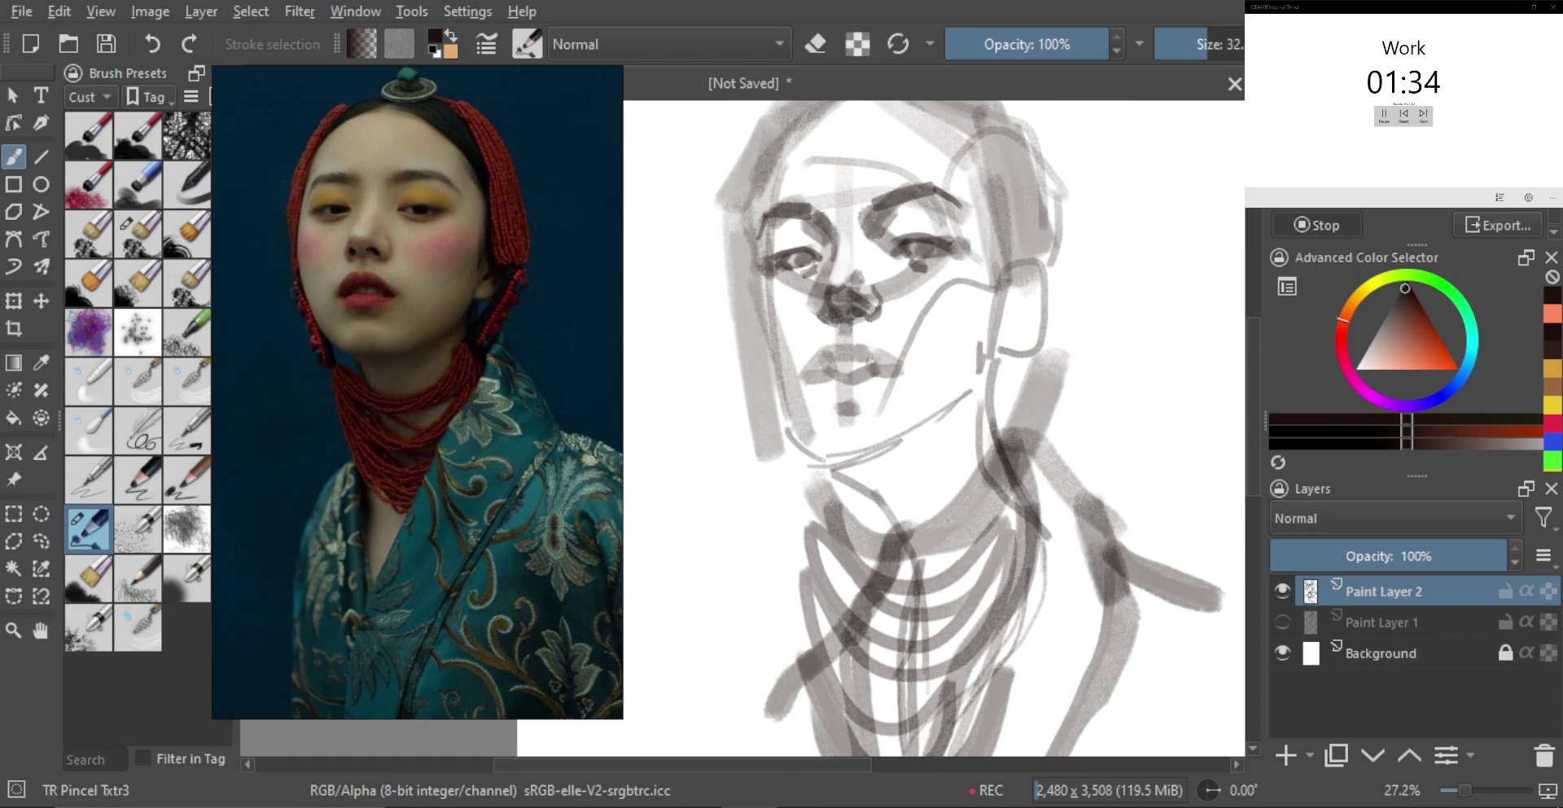
Outline the upper lip and draw the dark line where the lips meet, with a finer brush
key(ctrl+z)
mouse_move(839, 336)
mouse_down()
mouse_move(859, 340)
mouse_move(822, 361)
mouse_move(864, 336)
mouse_move(825, 362)
mouse_move(854, 342)
mouse_move(887, 363)
mouse_up()
key(ctrl+z)
key(bracketleft)
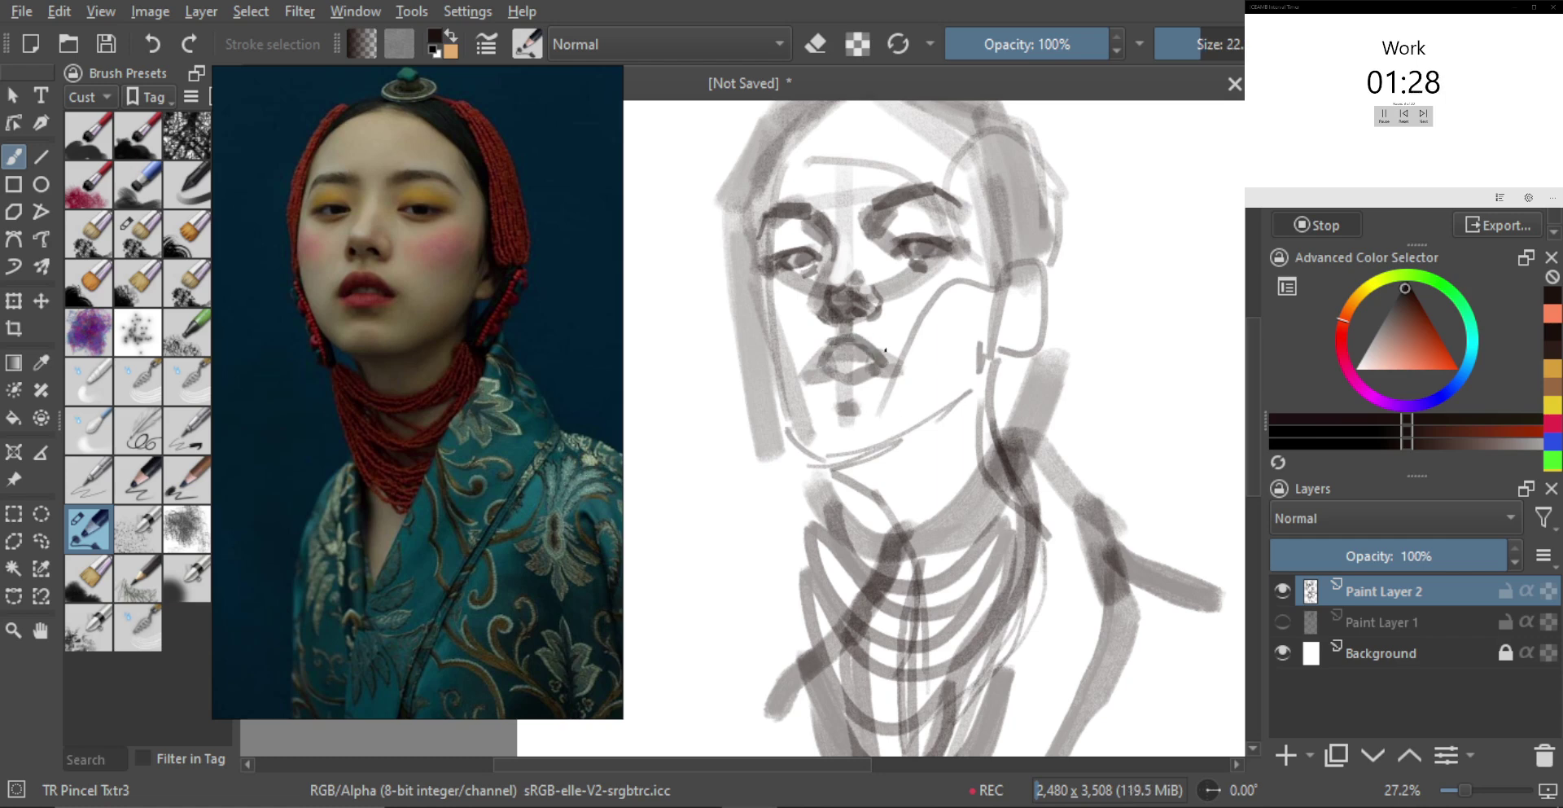
drag(808, 376, 880, 372)
key(ctrl+z)
key(e)
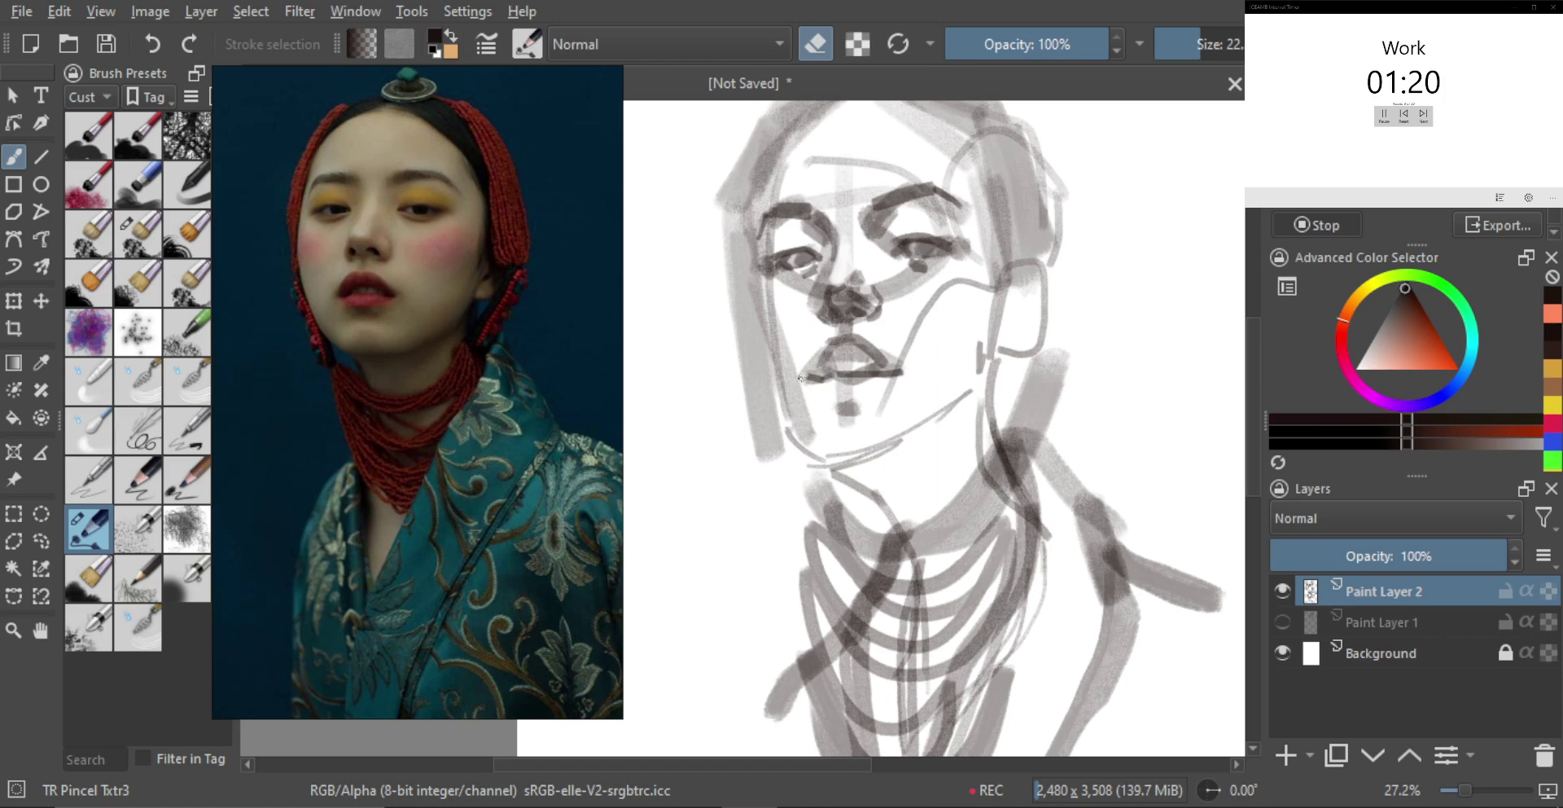
key(e)
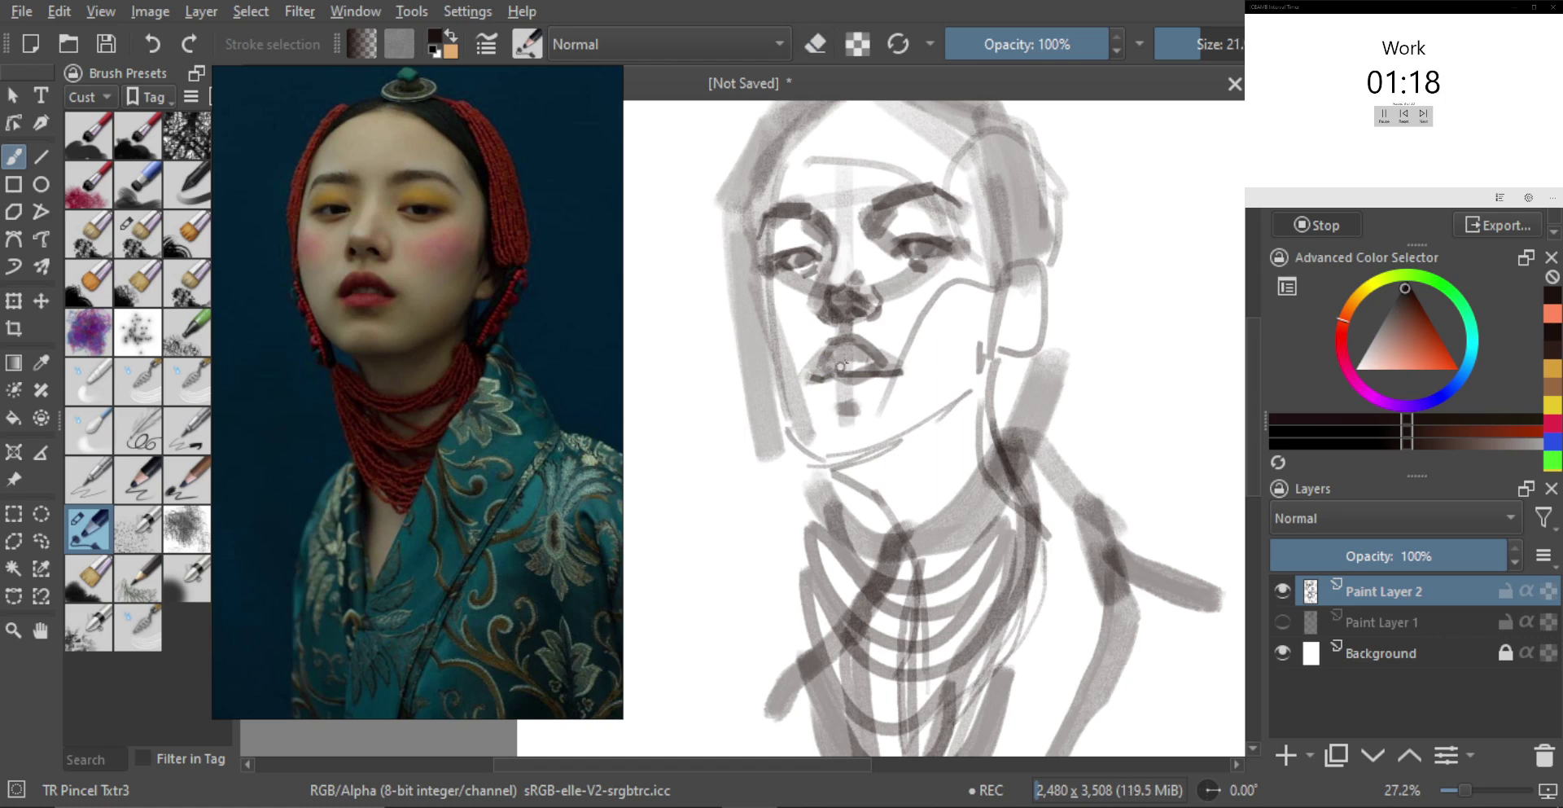
Darken the mouth line, its corner and the inside of the upper lip
drag(846, 358, 879, 376)
key(ctrl+z)
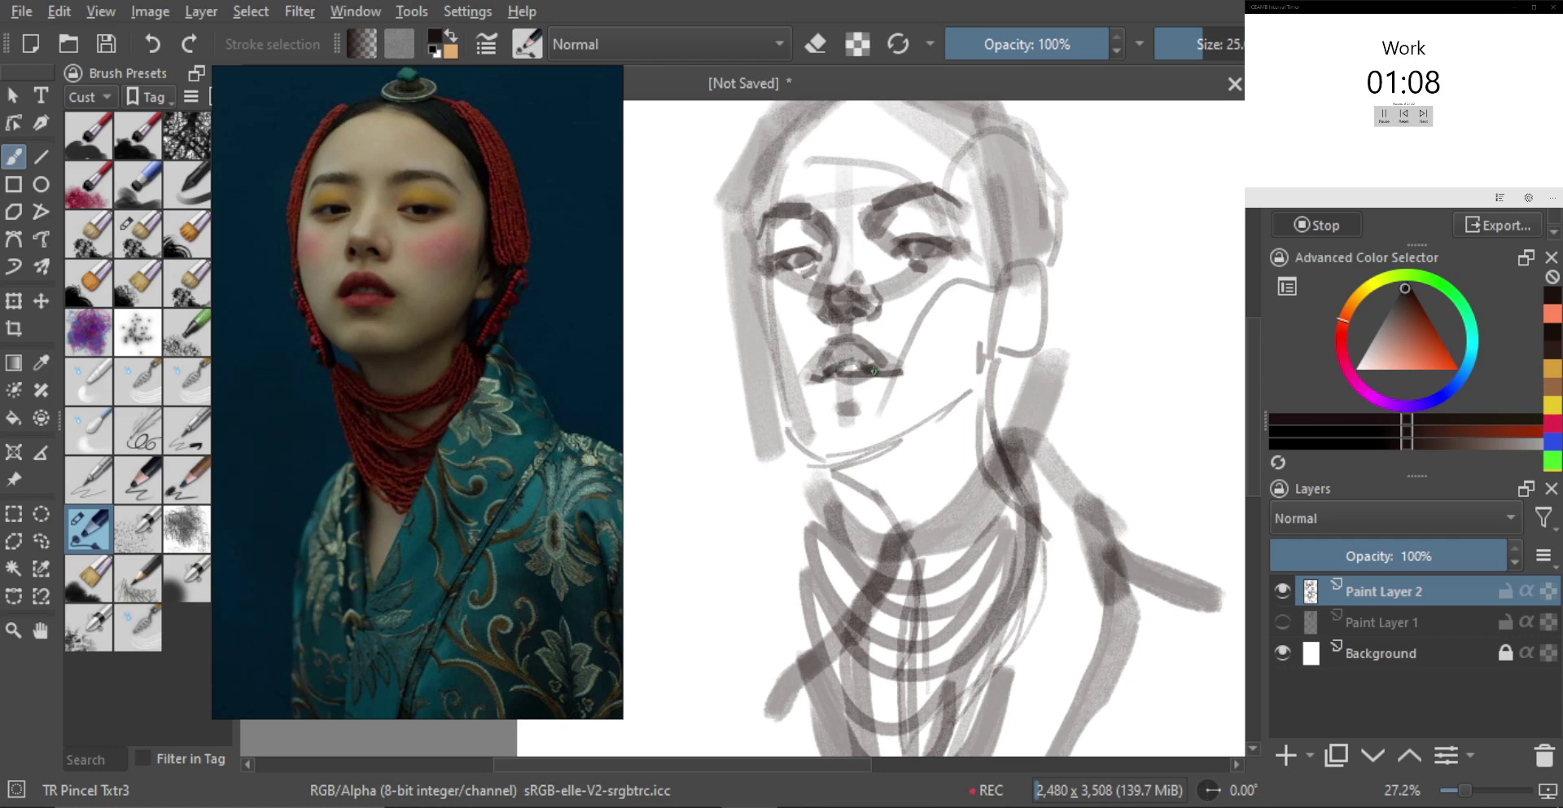
key(bracketright)
key(bracketright)
key(bracketright)
key(ctrl+z)
drag(820, 376, 811, 381)
key(bracketright)
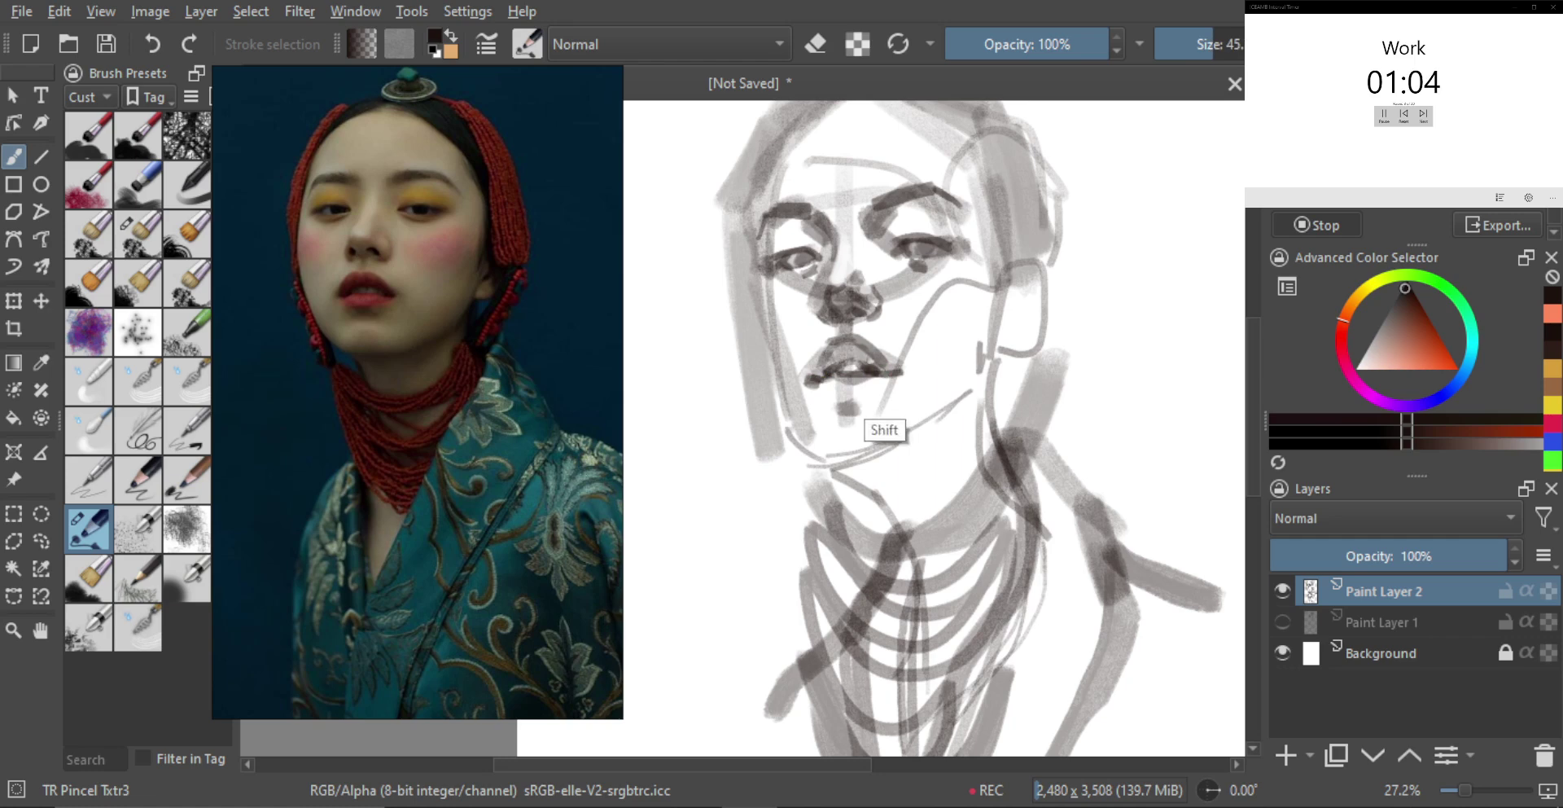
Shade both lips with a broader brush and define the shadow beneath the lower lip
key(bracketleft)
mouse_move(832, 350)
mouse_down()
mouse_move(871, 358)
mouse_move(838, 389)
mouse_move(880, 382)
mouse_move(859, 402)
mouse_move(873, 411)
mouse_move(826, 412)
mouse_move(877, 413)
mouse_move(835, 424)
mouse_up()
key(bracketright)
key(ctrl+z)
key(ctrl+z)
key(bracketleft)
key(bracketleft)
key(bracketleft)
key(ctrl+z)
shift+click(882, 402)
drag(827, 350, 822, 350)
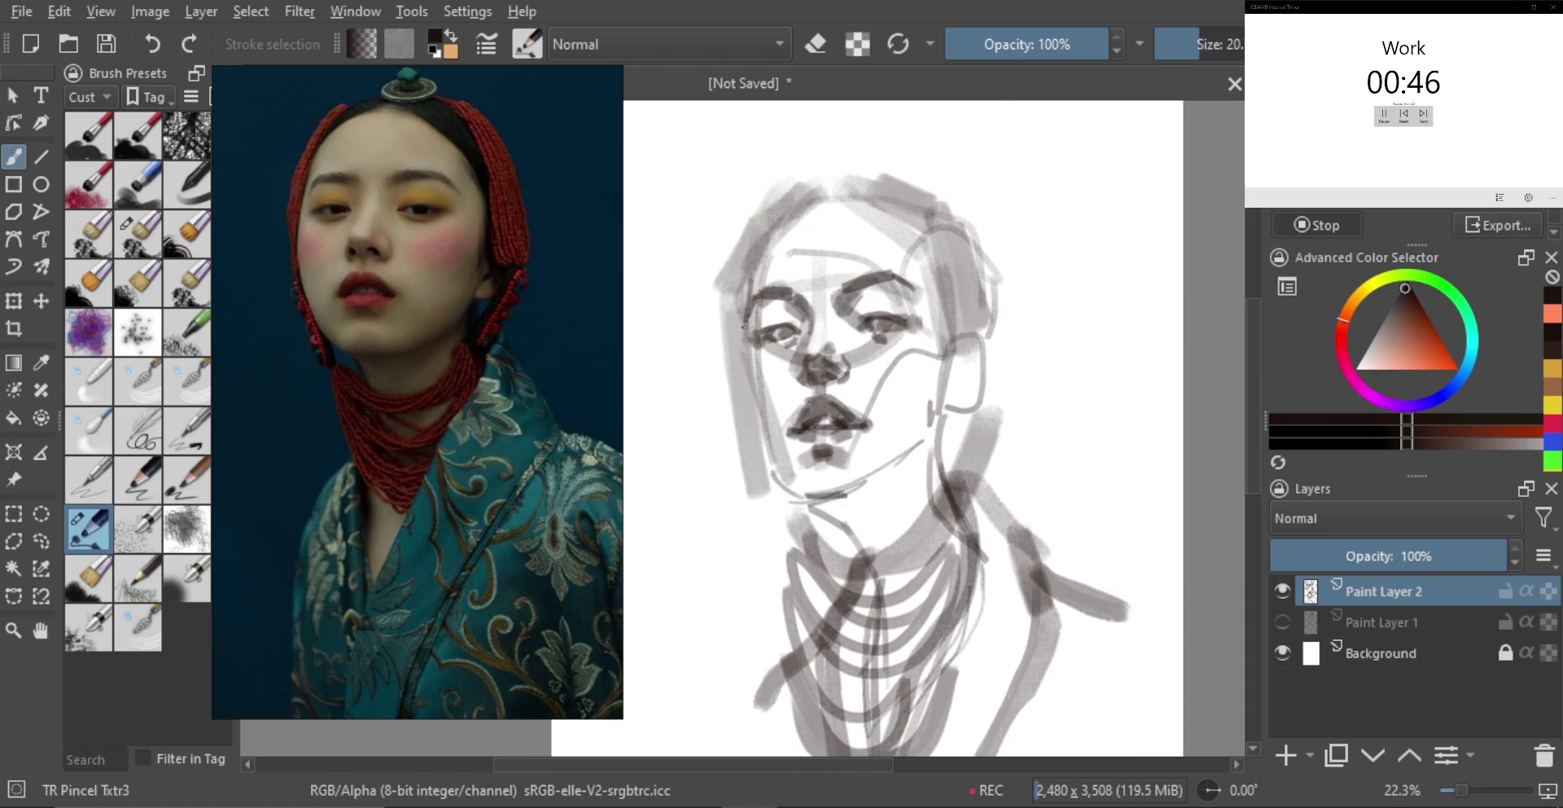
Outline the left side of the face from the temple down and around the chin
drag(745, 317, 741, 392)
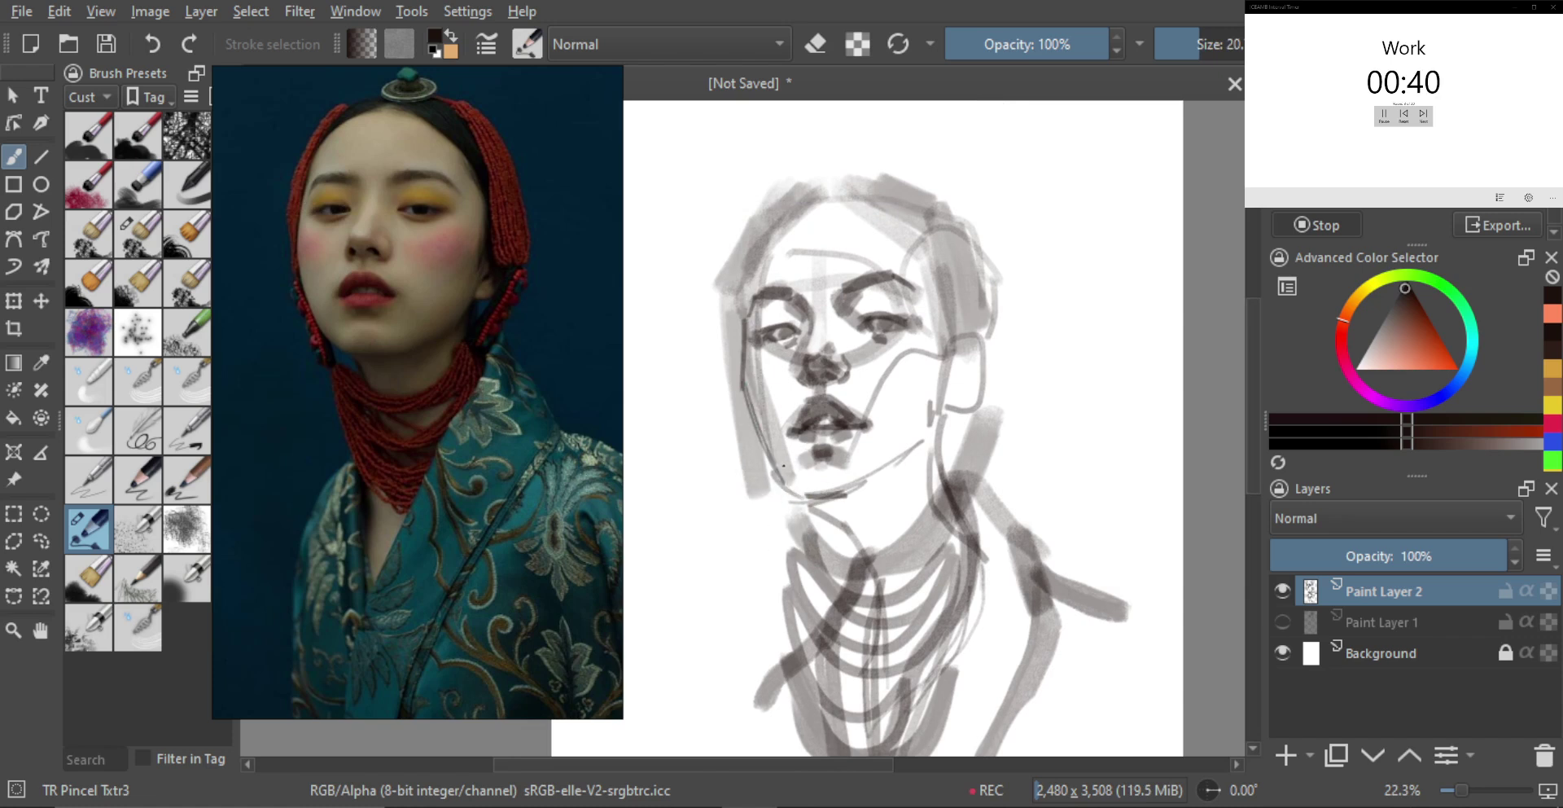
drag(753, 406, 795, 492)
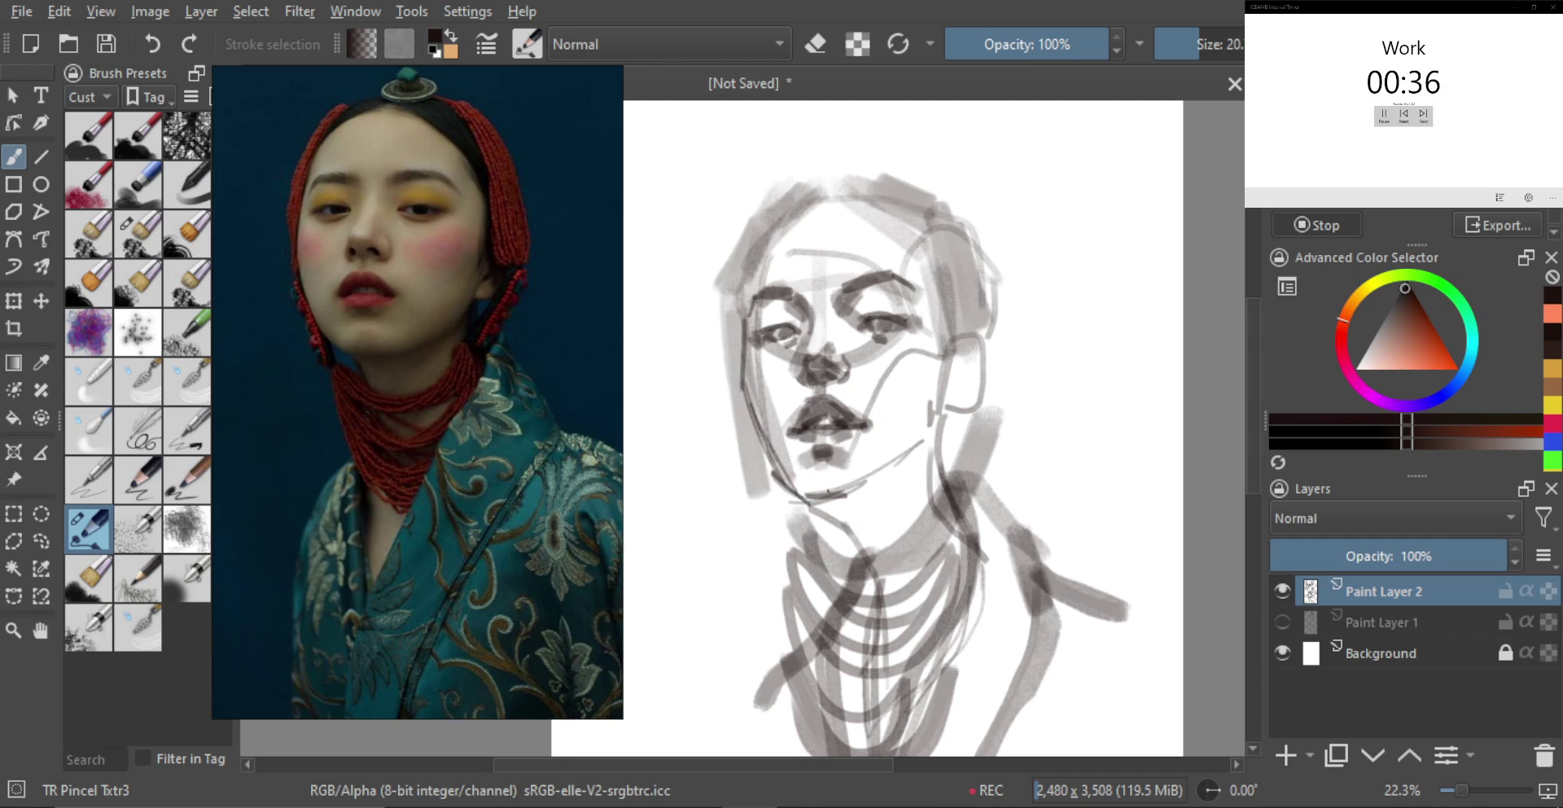
drag(811, 498, 845, 503)
Redraw the right jawline and erase the old construction line at the chin
drag(915, 452, 859, 502)
key(ctrl+z)
mouse_move(866, 499)
mouse_down()
mouse_move(888, 477)
mouse_move(865, 492)
mouse_move(864, 476)
mouse_up()
key(ctrl+z)
key(e)
key(bracketright)
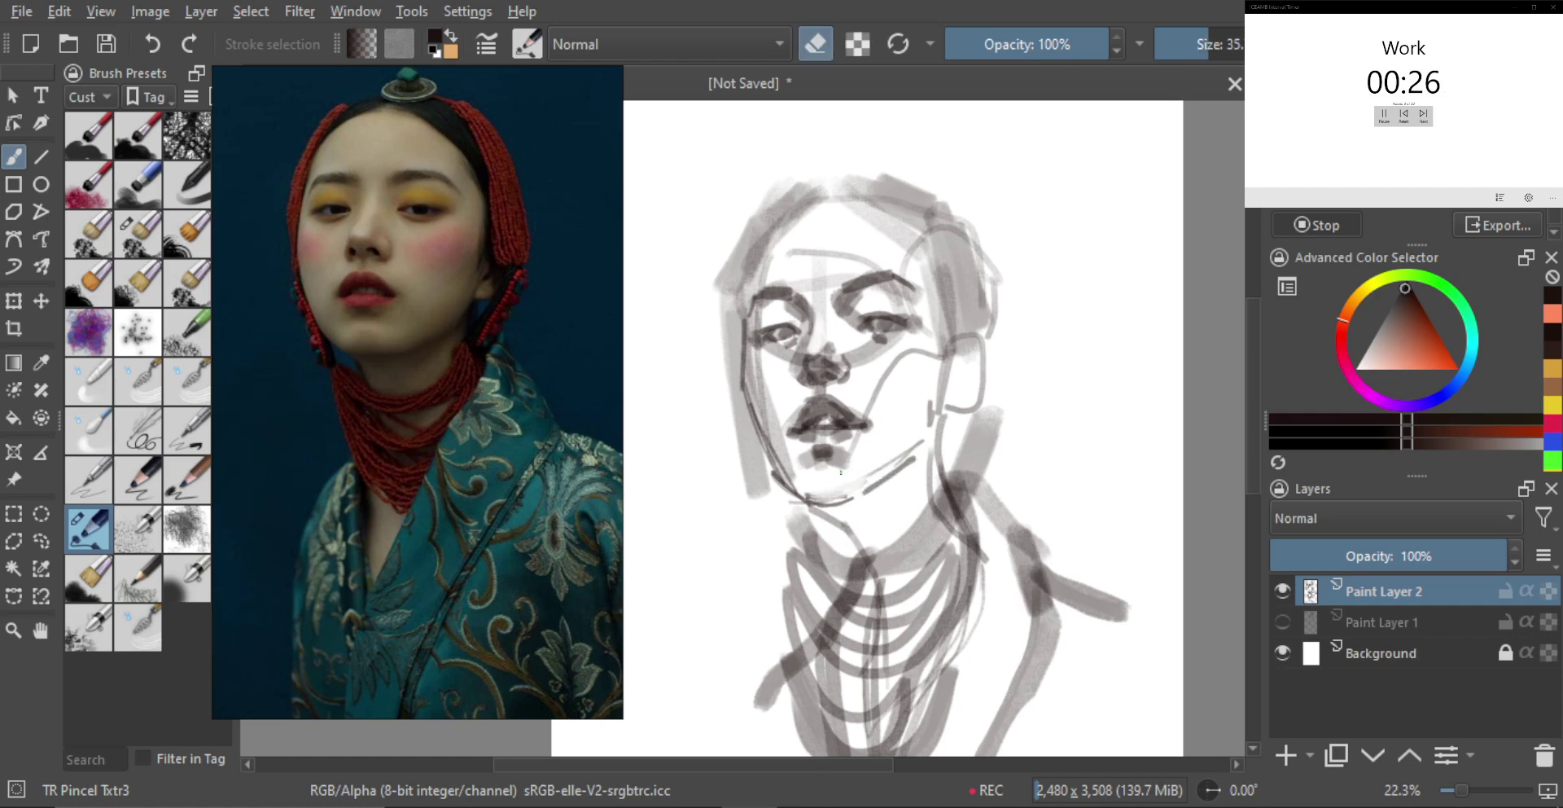
Enlarge the brush, shade the chin and thicken the left cheek contour
key(e)
key(])
mouse_move(782, 446)
mouse_down()
mouse_move(810, 497)
mouse_move(841, 501)
mouse_move(819, 487)
mouse_move(819, 509)
mouse_up()
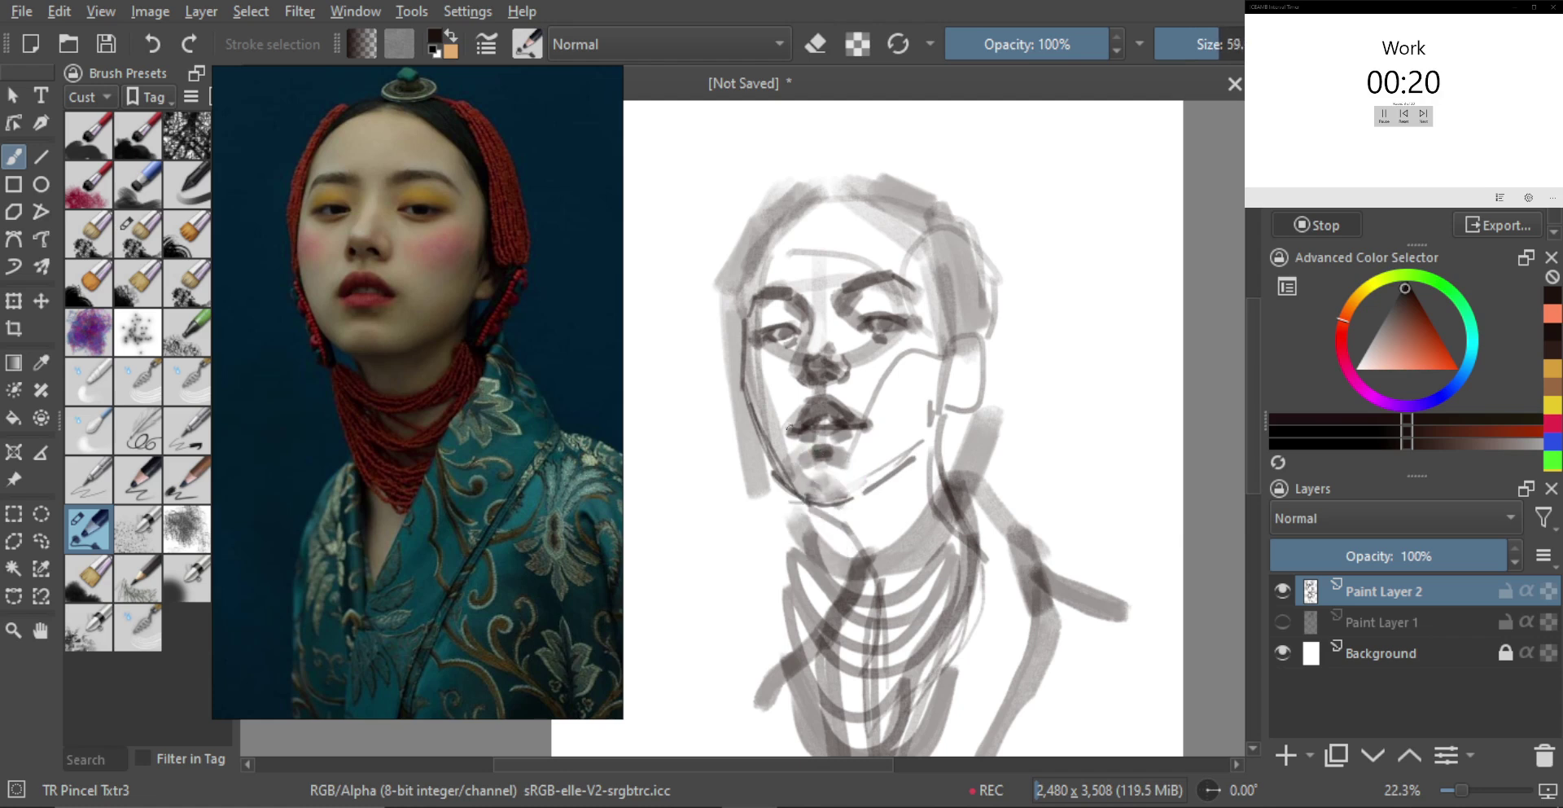
drag(744, 379, 791, 484)
key(e)
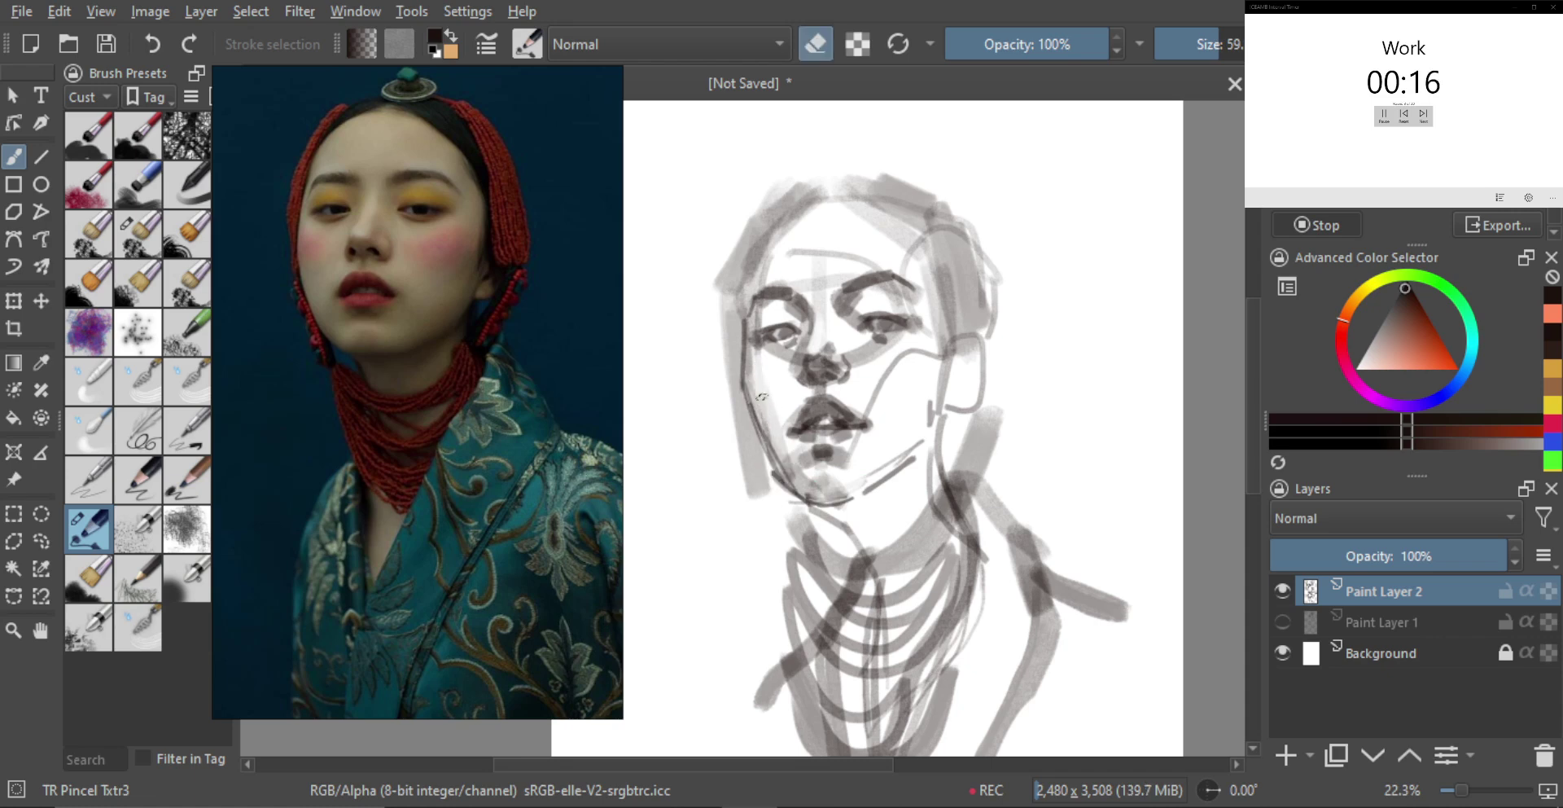
key(e)
key(])
key(])
key(])
key(])
drag(750, 379, 801, 494)
key(ctrl+z)
shift+drag(785, 420, 788, 420)
mouse_move(782, 276)
shift+mouse_down()
mouse_move(753, 281)
mouse_move(739, 335)
mouse_move(787, 304)
shift+mouse_up()
key(ctrl+z)
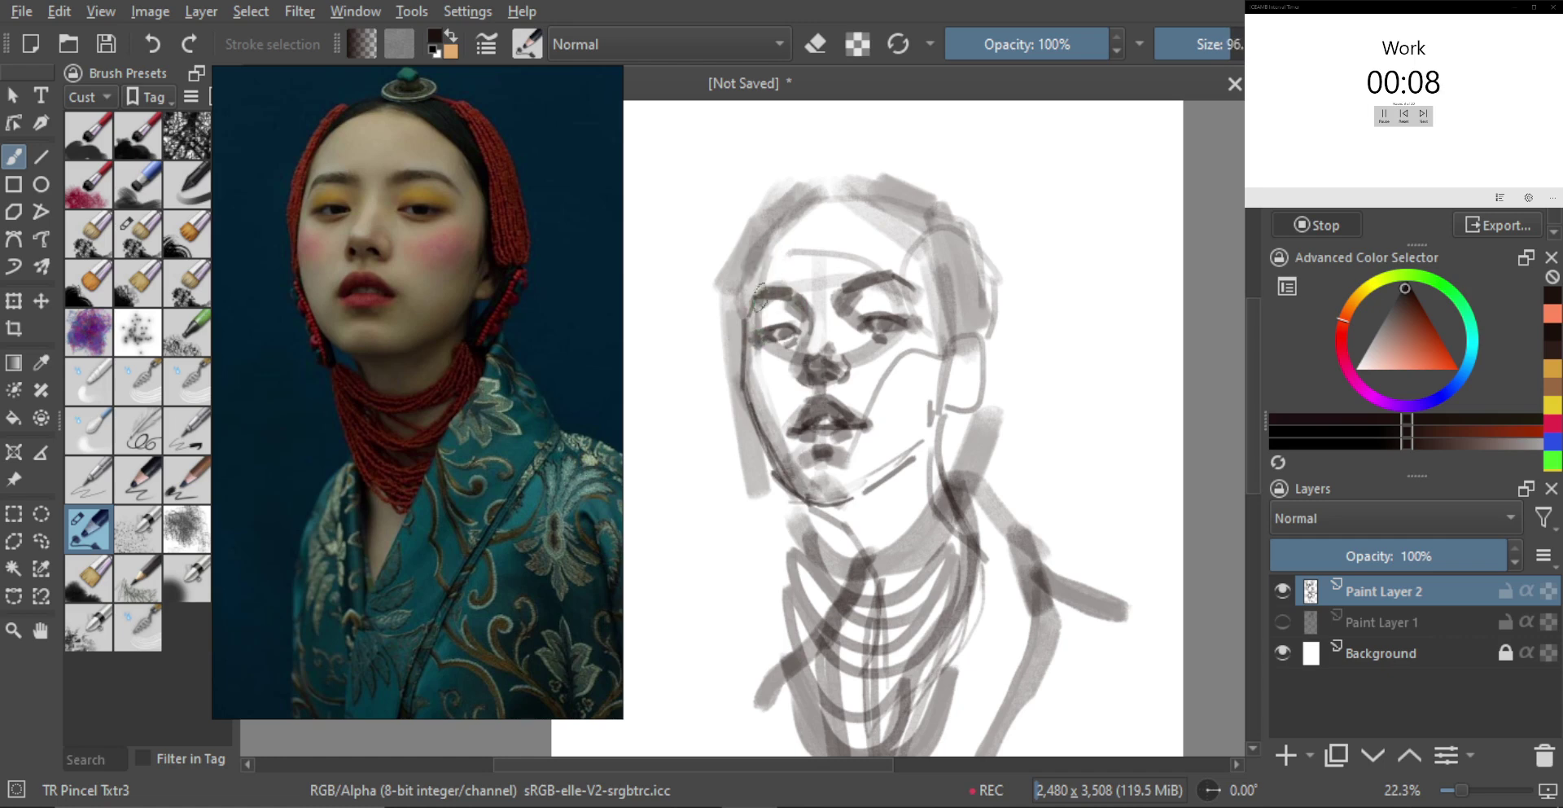
Shade both cheeks beside the nose, using a much larger brush for the right cheek
key([)
key([)
shift+drag(906, 368, 883, 378)
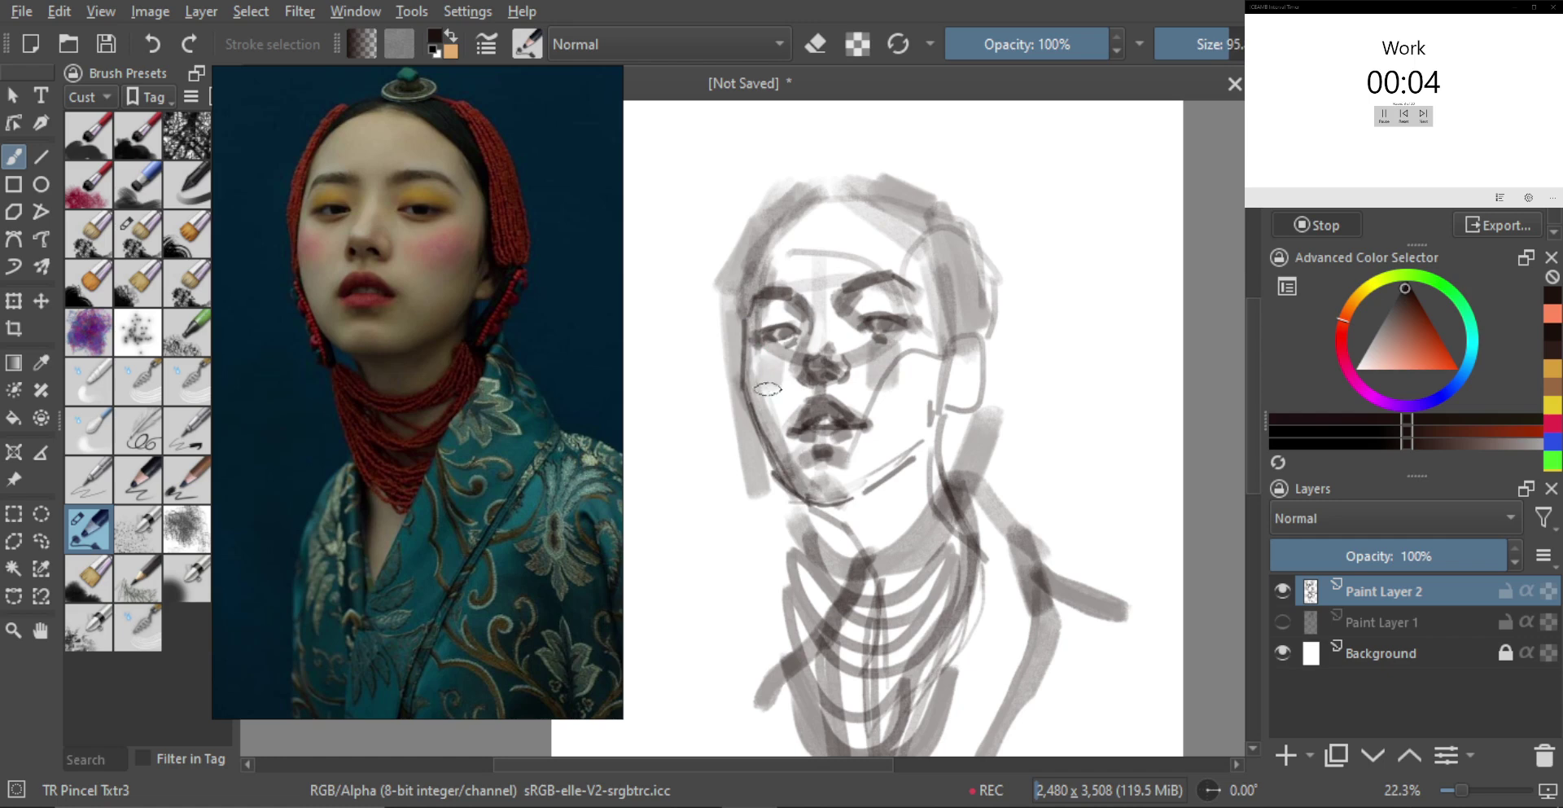
key(])
key(])
key(])
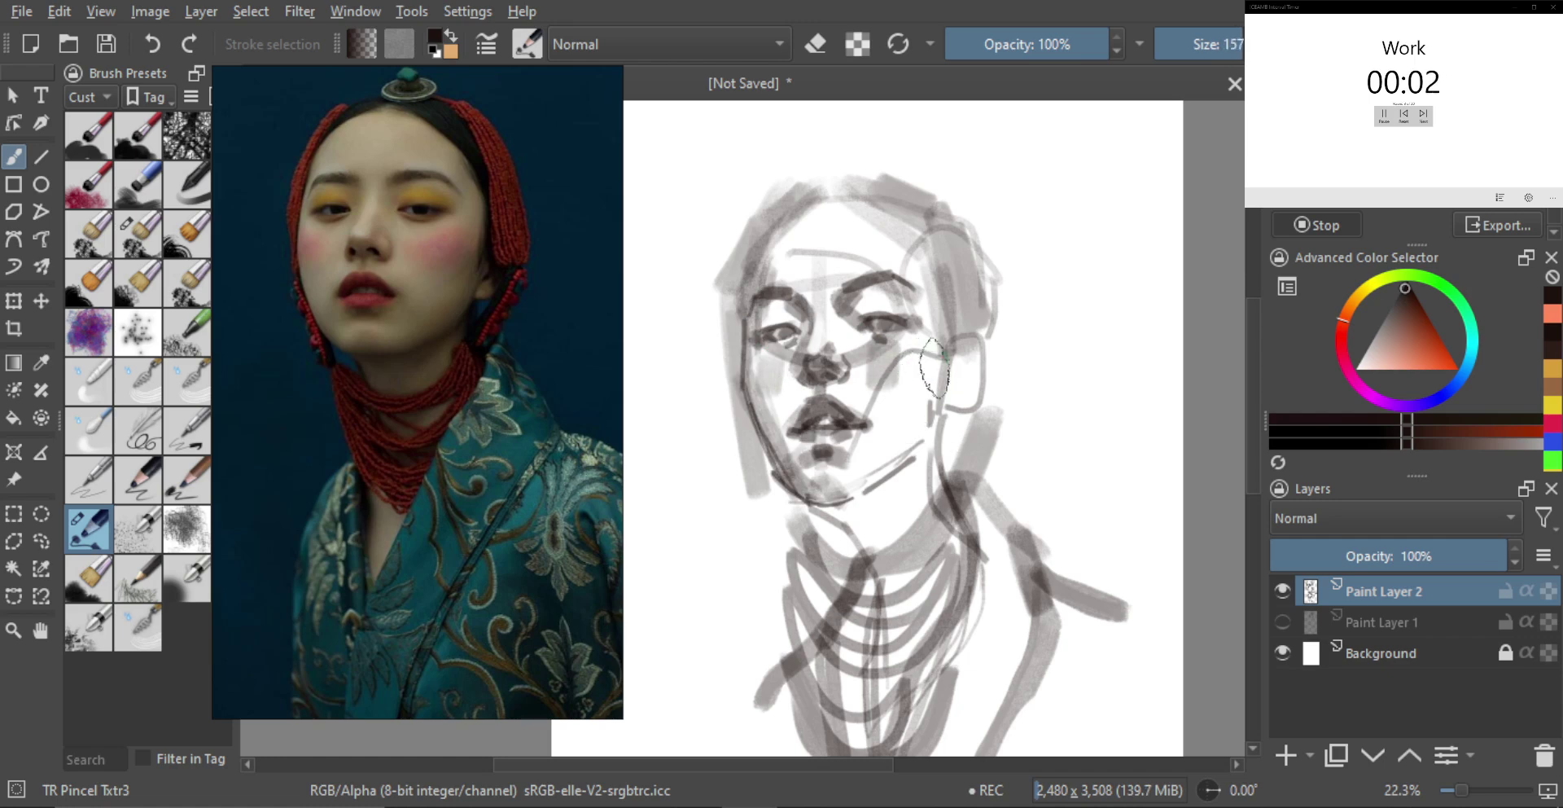
drag(899, 371, 922, 375)
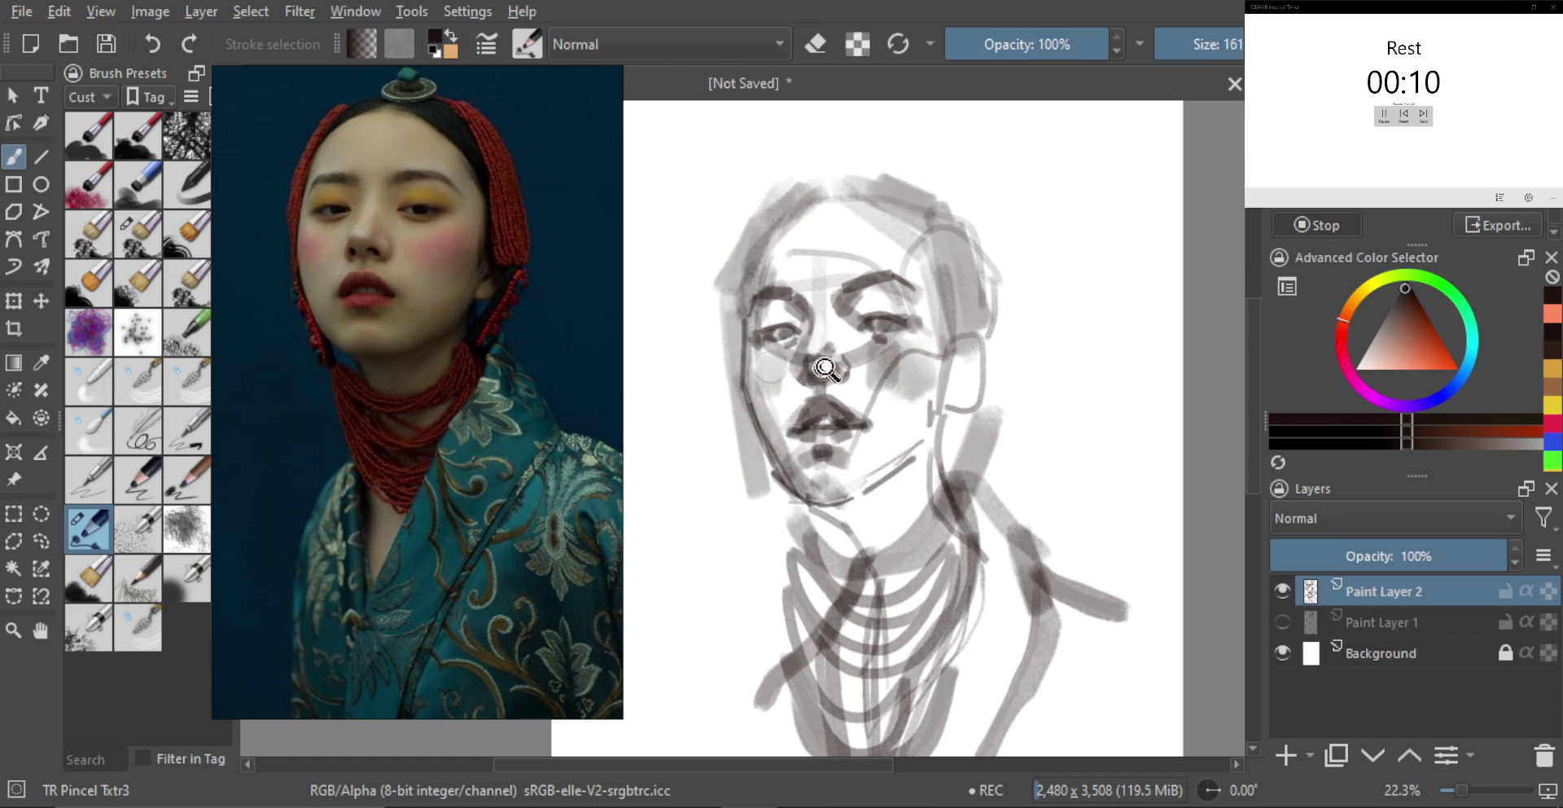
Hide Paint Layer 2 and add a new paint layer for the next sketch
key(minus)
key(minus)
click(1285, 592)
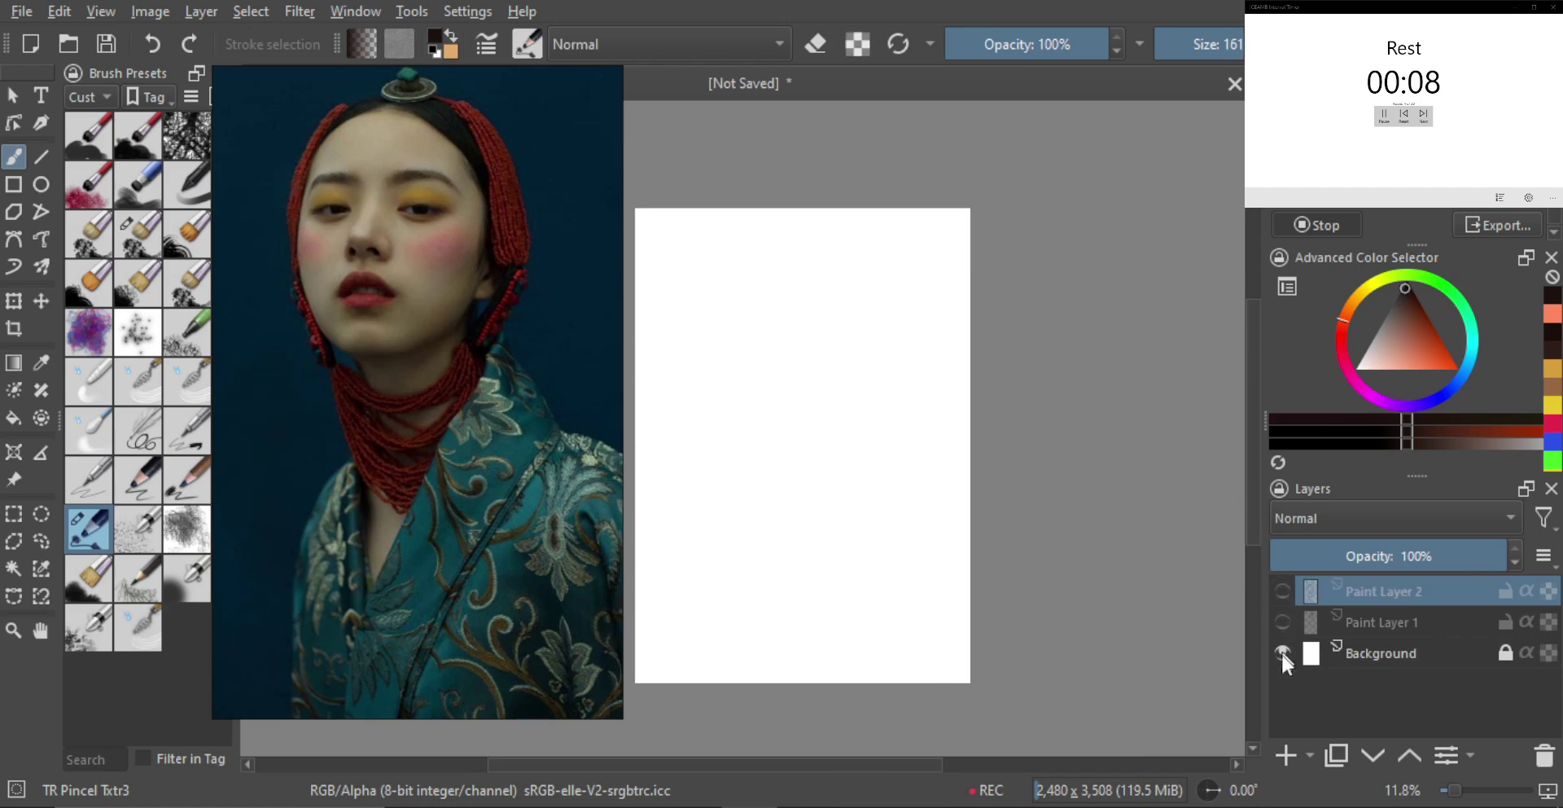
key(Insert)
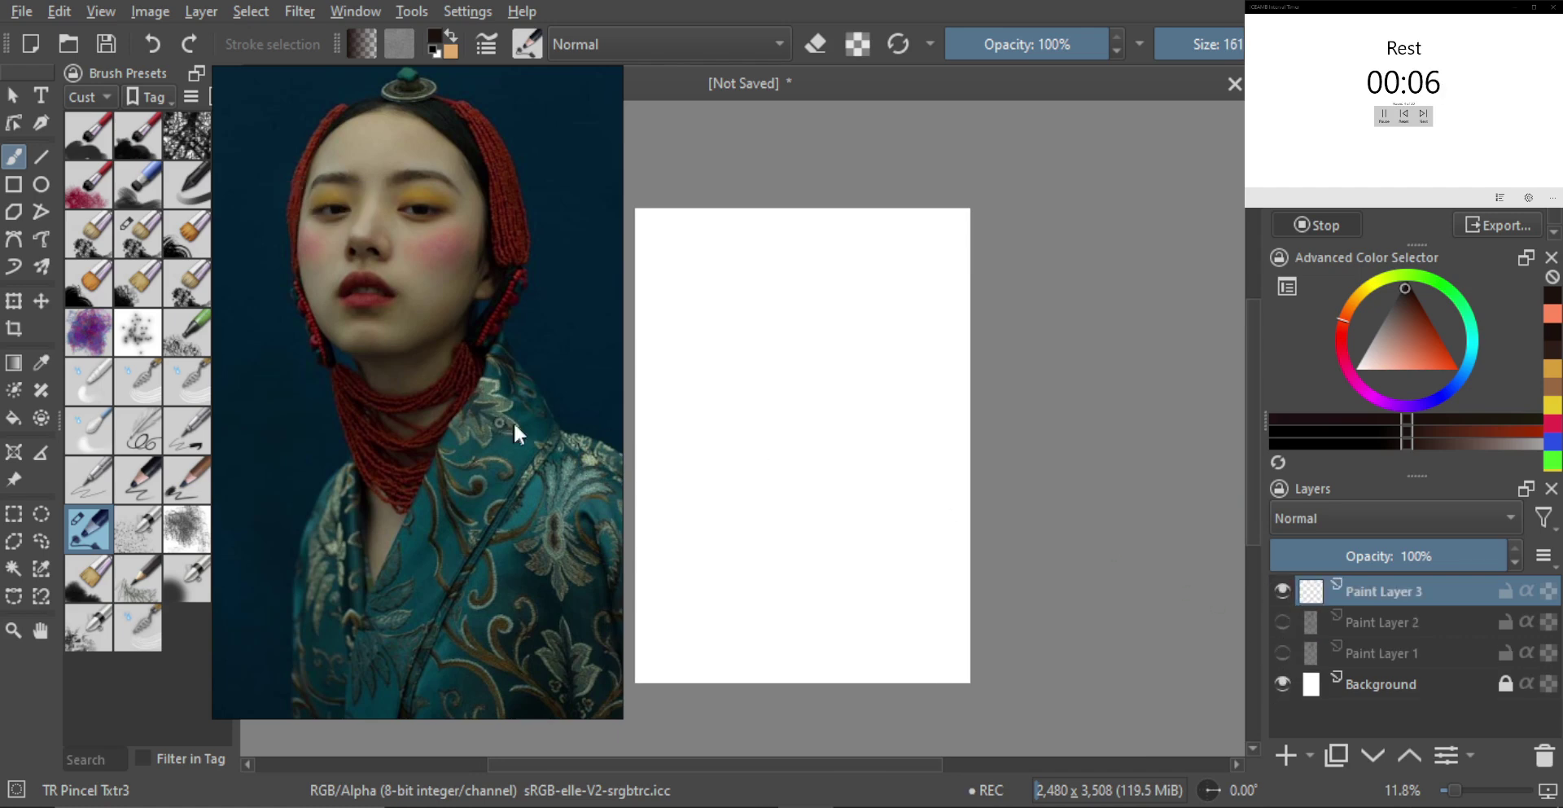
Bring up the reference photo of the figure in the beaded red hood
scroll(535, 452, down, 4)
drag(535, 452, 466, 435)
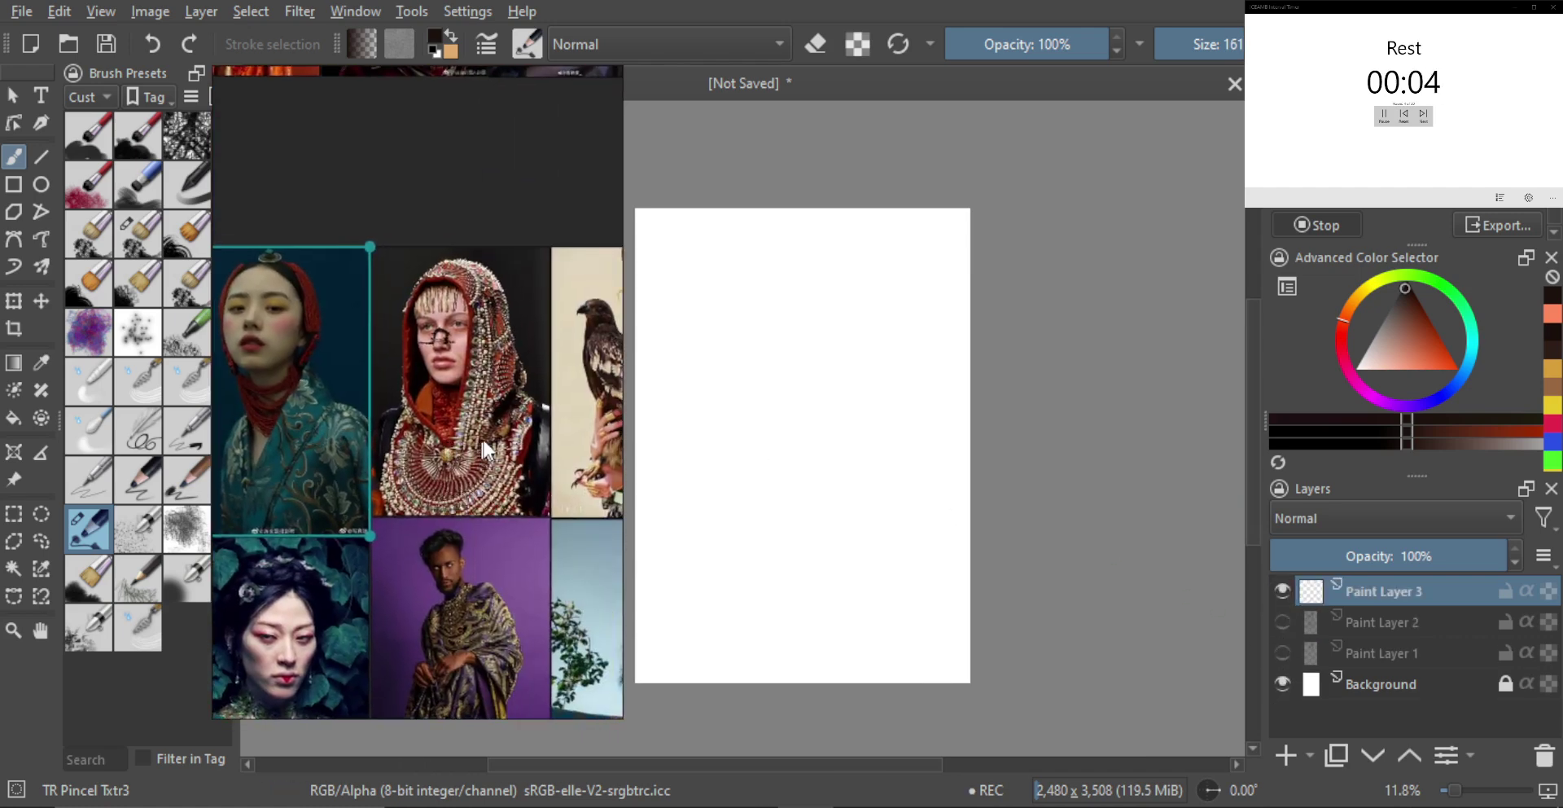
double_click(479, 441)
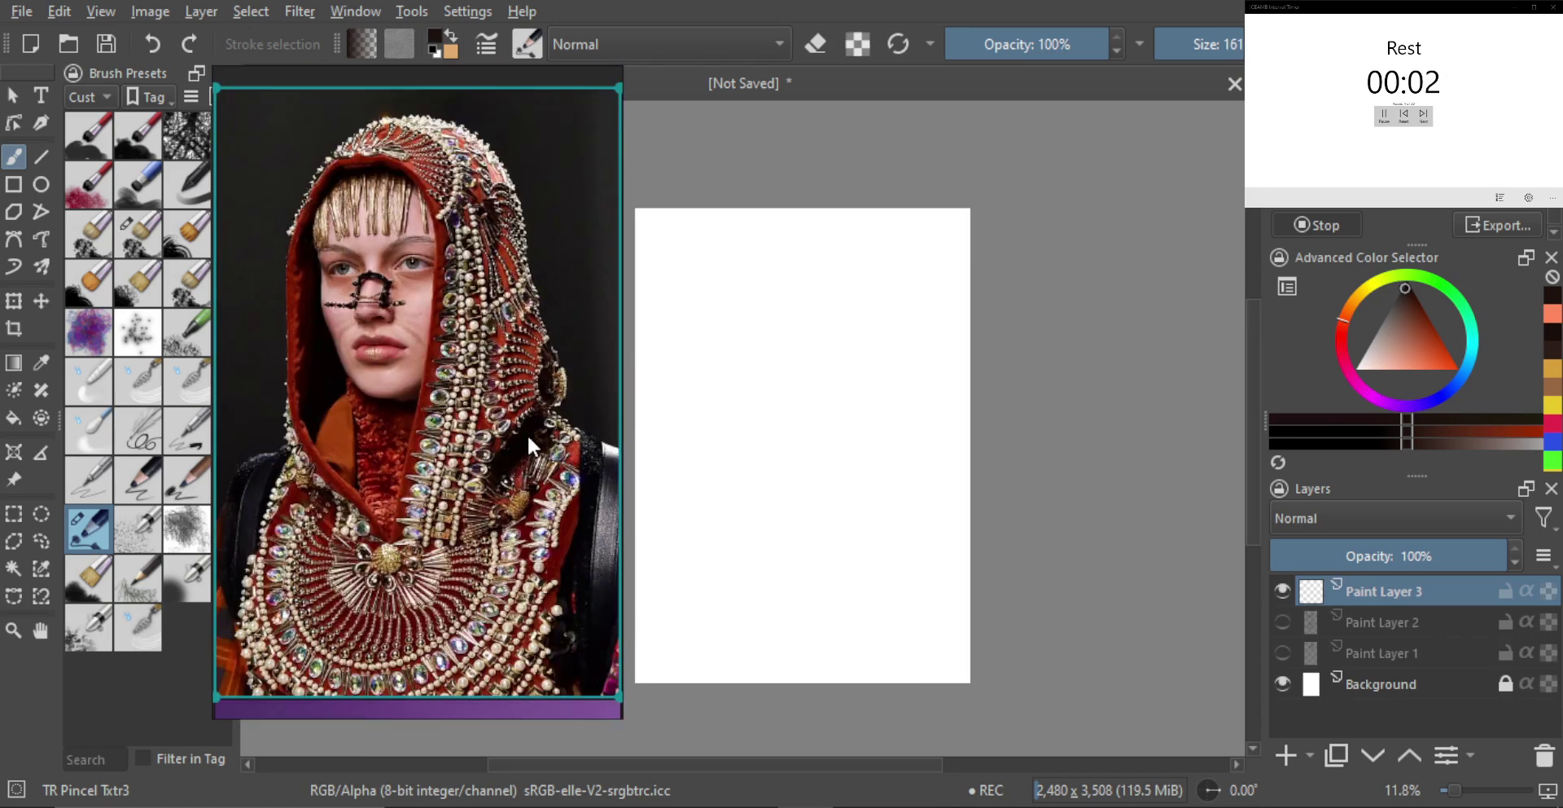
Reduce the brush size to about 85 px and block in the head's circle, side planes and chin
mouse_move(813, 371)
mouse_down()
mouse_move(892, 317)
mouse_move(865, 324)
mouse_move(876, 332)
mouse_up()
key(bracketleft)
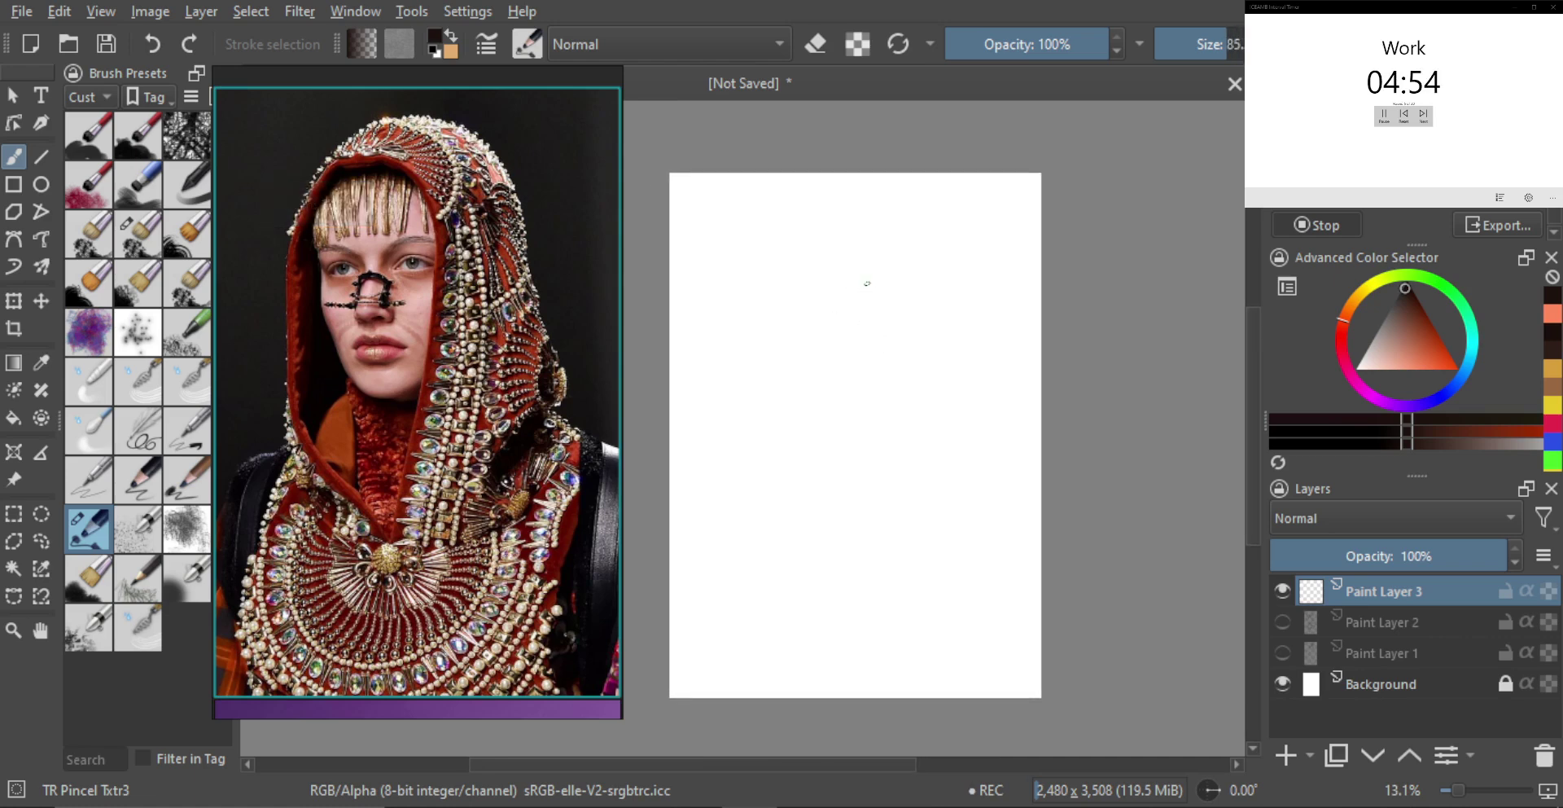
mouse_move(877, 278)
mouse_down()
mouse_move(818, 266)
mouse_move(803, 306)
mouse_move(875, 360)
mouse_move(900, 268)
mouse_move(830, 368)
mouse_move(887, 273)
mouse_move(884, 296)
mouse_move(807, 277)
mouse_move(799, 381)
mouse_move(813, 423)
mouse_move(892, 395)
mouse_up()
drag(897, 298, 901, 379)
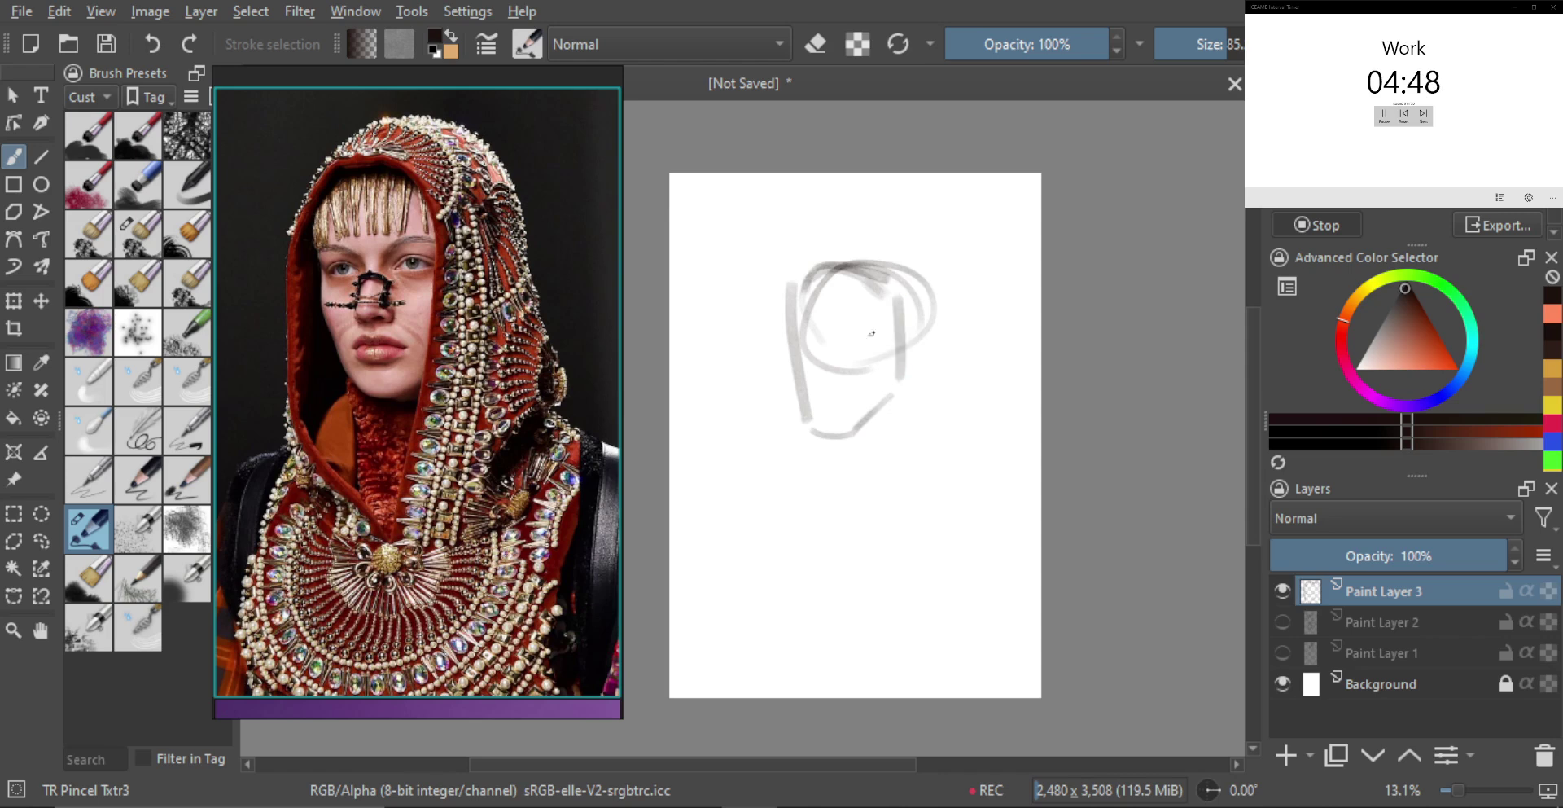
Add the vertical center line and rough guides for the eyes, nose and mouth
drag(845, 275, 842, 418)
key(ctrl+z)
mouse_move(817, 312)
mouse_down()
mouse_move(862, 315)
mouse_move(896, 327)
mouse_move(905, 311)
mouse_move(867, 307)
mouse_move(848, 371)
mouse_up()
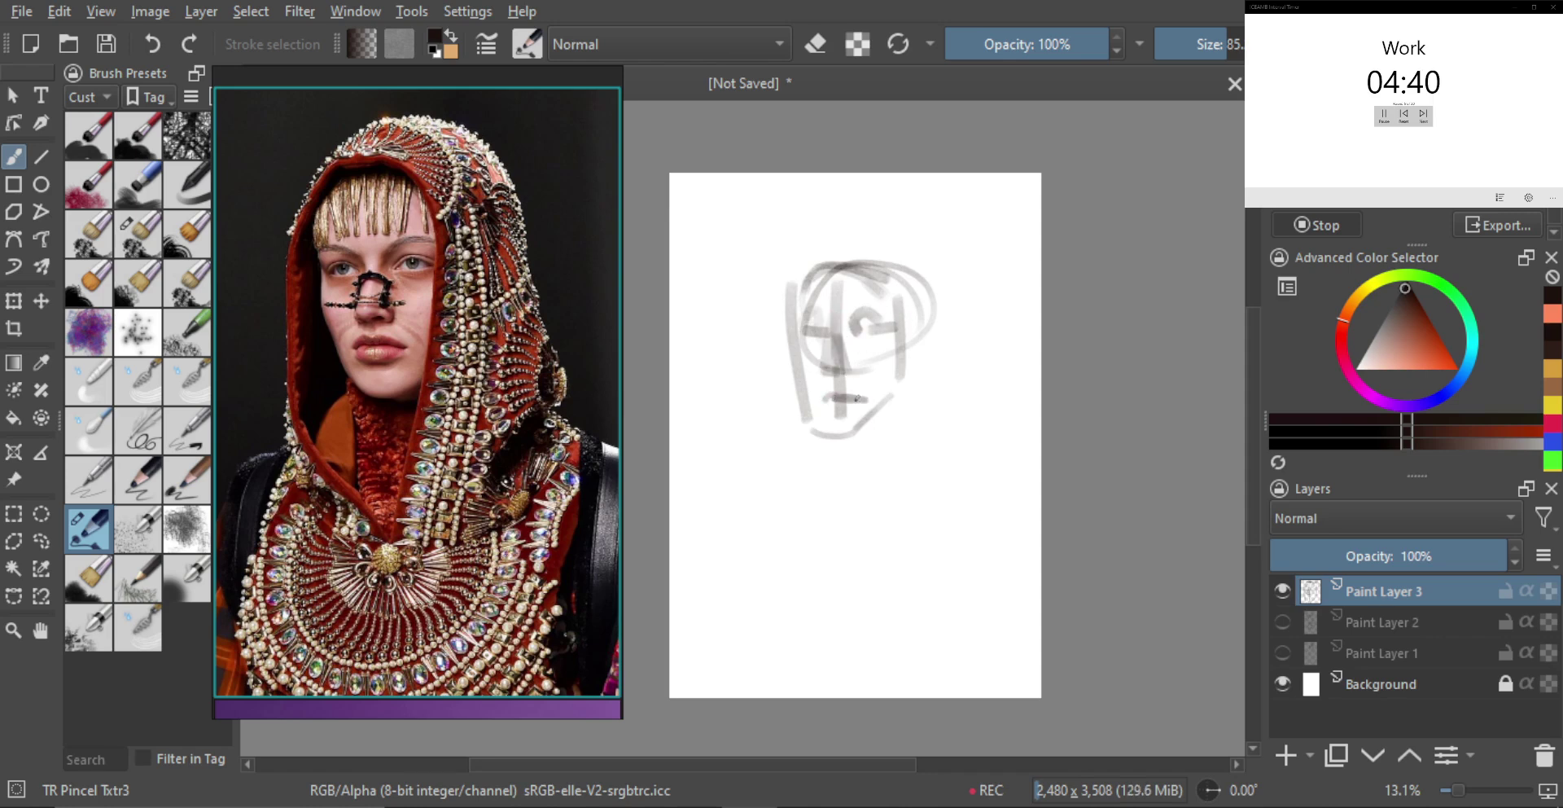
Sketch the broad band arching over the head and strengthen the right jawline
mouse_move(799, 286)
mouse_down()
mouse_move(901, 287)
mouse_move(858, 231)
mouse_move(934, 311)
mouse_move(792, 286)
mouse_move(837, 226)
mouse_up()
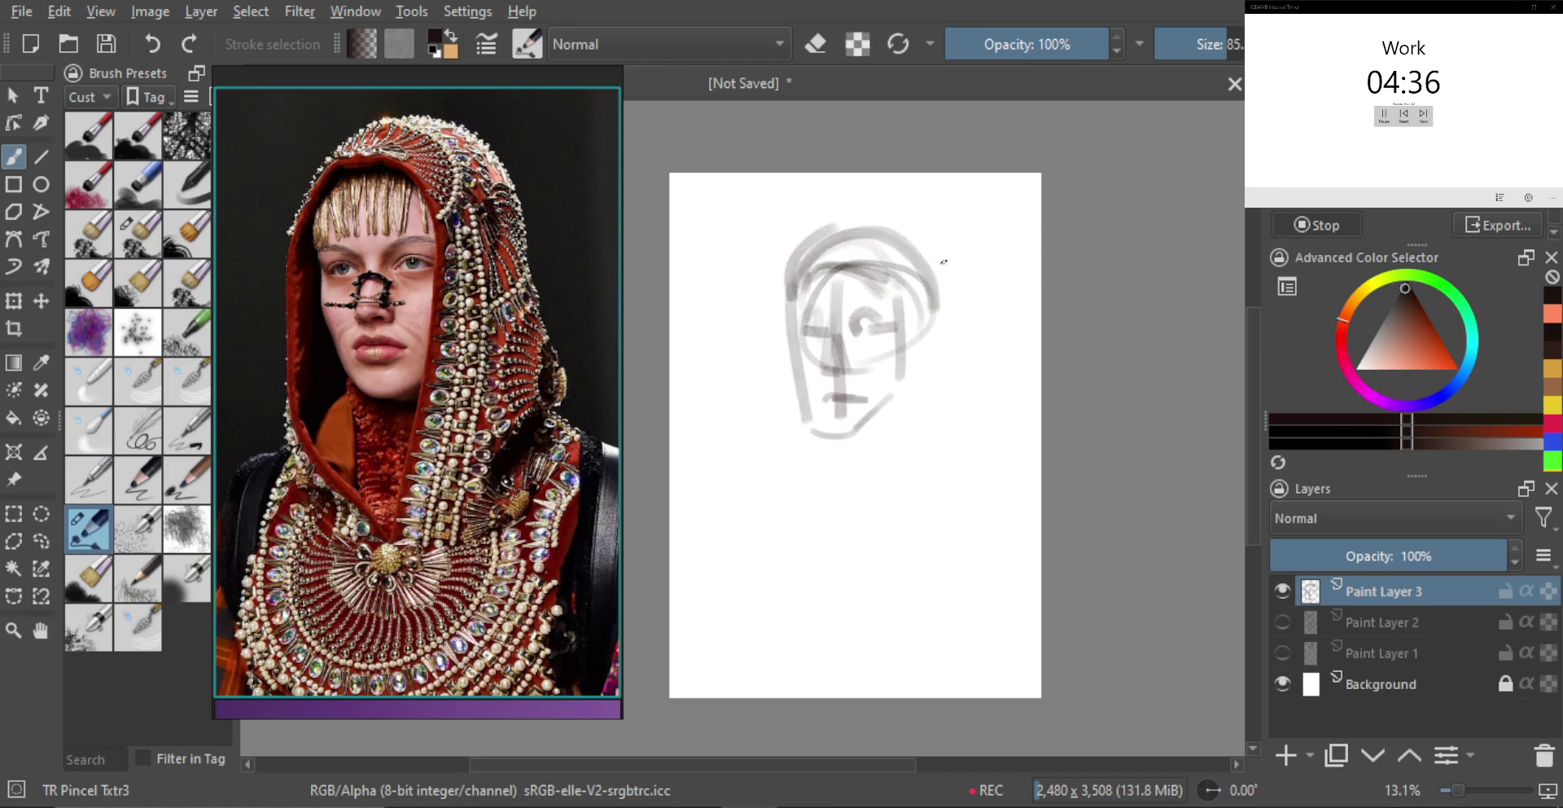
drag(851, 436, 910, 391)
key(ctrl+z)
drag(874, 424, 901, 396)
mouse_move(921, 346)
mouse_down()
mouse_move(923, 319)
mouse_move(923, 360)
mouse_up()
key(ctrl+z)
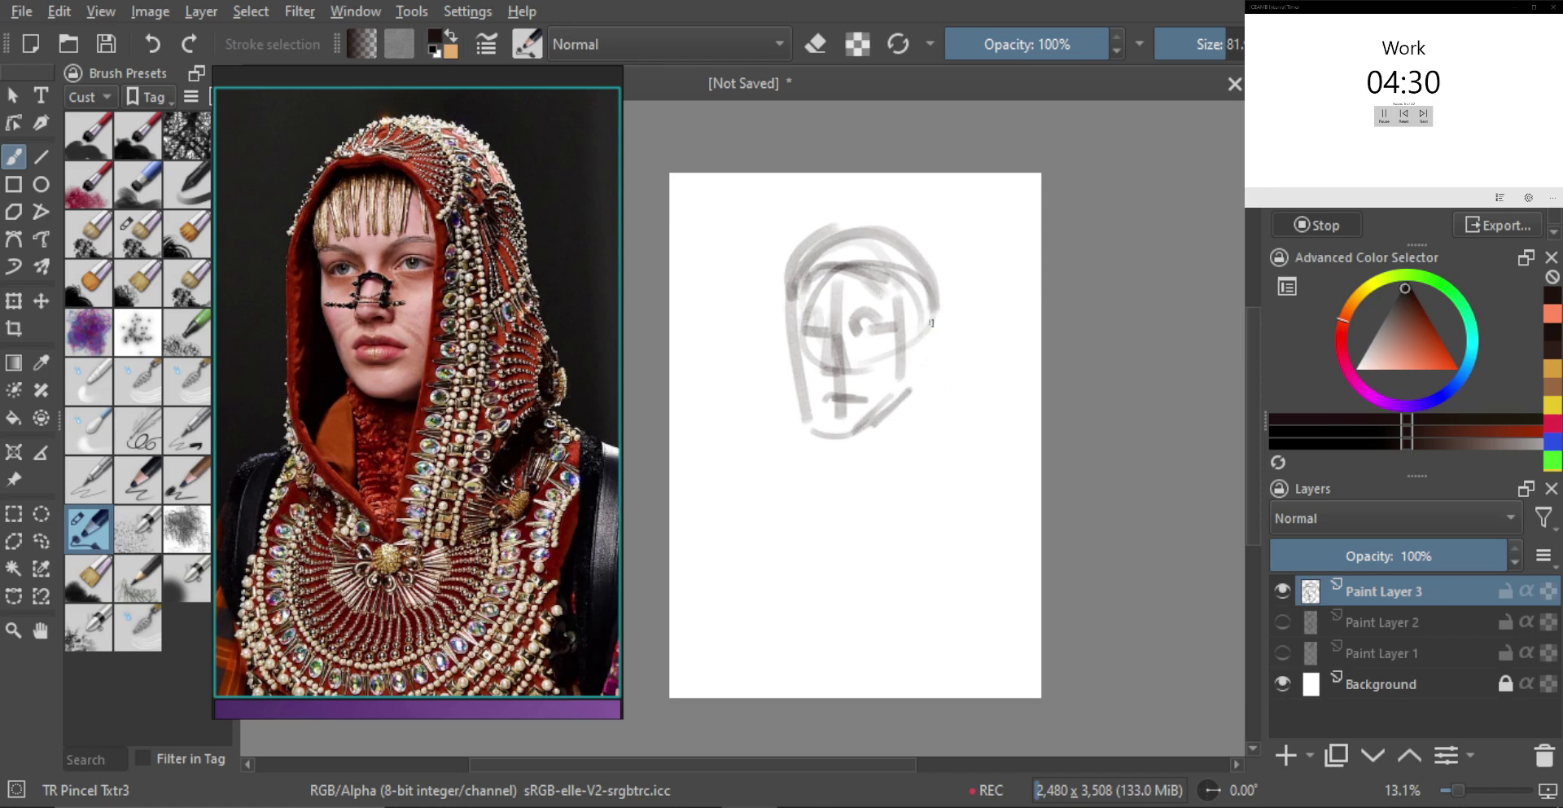
Sketch the neck lines and the hood's inner right edge and upper left curve
mouse_move(839, 444)
mouse_down()
mouse_move(842, 473)
mouse_move(859, 454)
mouse_move(833, 457)
mouse_up()
mouse_move(825, 451)
mouse_down()
mouse_move(867, 554)
mouse_move(896, 430)
mouse_move(882, 473)
mouse_up()
drag(844, 226, 904, 397)
mouse_move(847, 218)
mouse_down()
mouse_move(794, 247)
mouse_move(766, 305)
mouse_up()
Block in the left side of the hood with long vertical strokes down to the collar opening
drag(781, 407, 772, 407)
drag(765, 283, 765, 517)
drag(765, 516, 810, 435)
drag(776, 401, 785, 401)
mouse_move(769, 296)
mouse_down()
mouse_move(767, 478)
mouse_move(780, 331)
mouse_move(789, 454)
mouse_move(789, 348)
mouse_move(793, 430)
mouse_up()
mouse_move(754, 290)
mouse_down()
mouse_move(755, 508)
mouse_move(861, 574)
mouse_move(763, 536)
mouse_up()
Draw the hood's front edge down to the point on the chest and its outer right edge to the shoulder
mouse_move(870, 570)
mouse_down()
mouse_move(910, 399)
mouse_move(914, 350)
mouse_up()
key(bracketleft)
mouse_move(766, 270)
mouse_down()
mouse_move(853, 206)
mouse_move(924, 210)
mouse_move(959, 259)
mouse_move(994, 423)
mouse_up()
mouse_move(954, 326)
mouse_down()
mouse_move(1000, 440)
mouse_move(902, 530)
mouse_up()
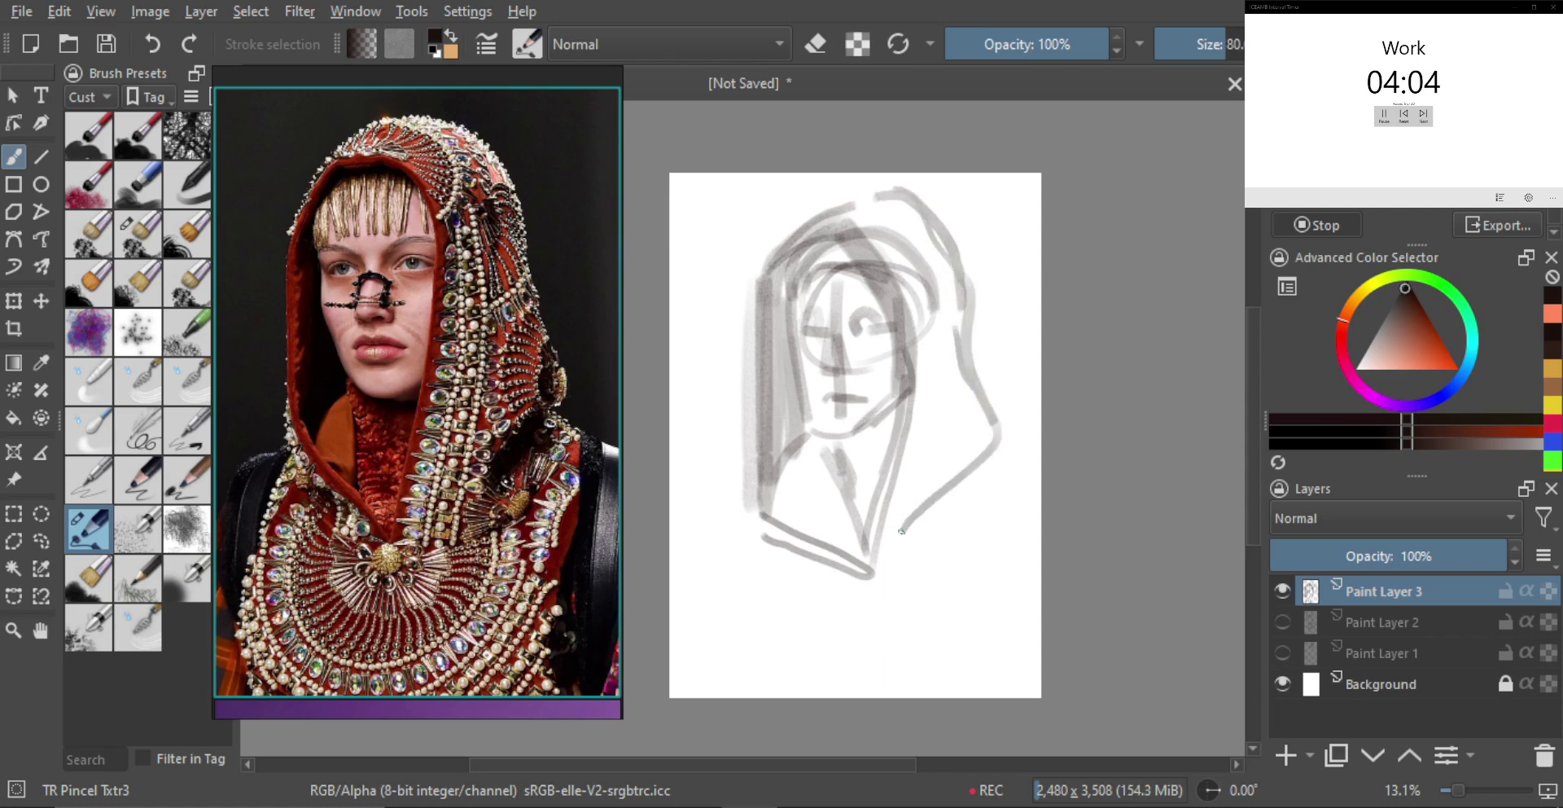
Sketch the fold at the hood's lower right and the left shoulder line
mouse_move(968, 470)
mouse_down()
mouse_move(919, 549)
mouse_move(966, 481)
mouse_up()
mouse_move(968, 469)
mouse_down()
mouse_move(971, 500)
mouse_move(936, 543)
mouse_move(930, 585)
mouse_up()
mouse_move(847, 426)
mouse_down()
mouse_move(841, 510)
mouse_move(845, 471)
mouse_move(800, 530)
mouse_move(741, 548)
mouse_up()
key(ctrl+z)
mouse_move(837, 500)
mouse_down()
mouse_move(854, 575)
mouse_move(902, 485)
mouse_move(738, 524)
mouse_move(728, 644)
mouse_move(692, 544)
mouse_up()
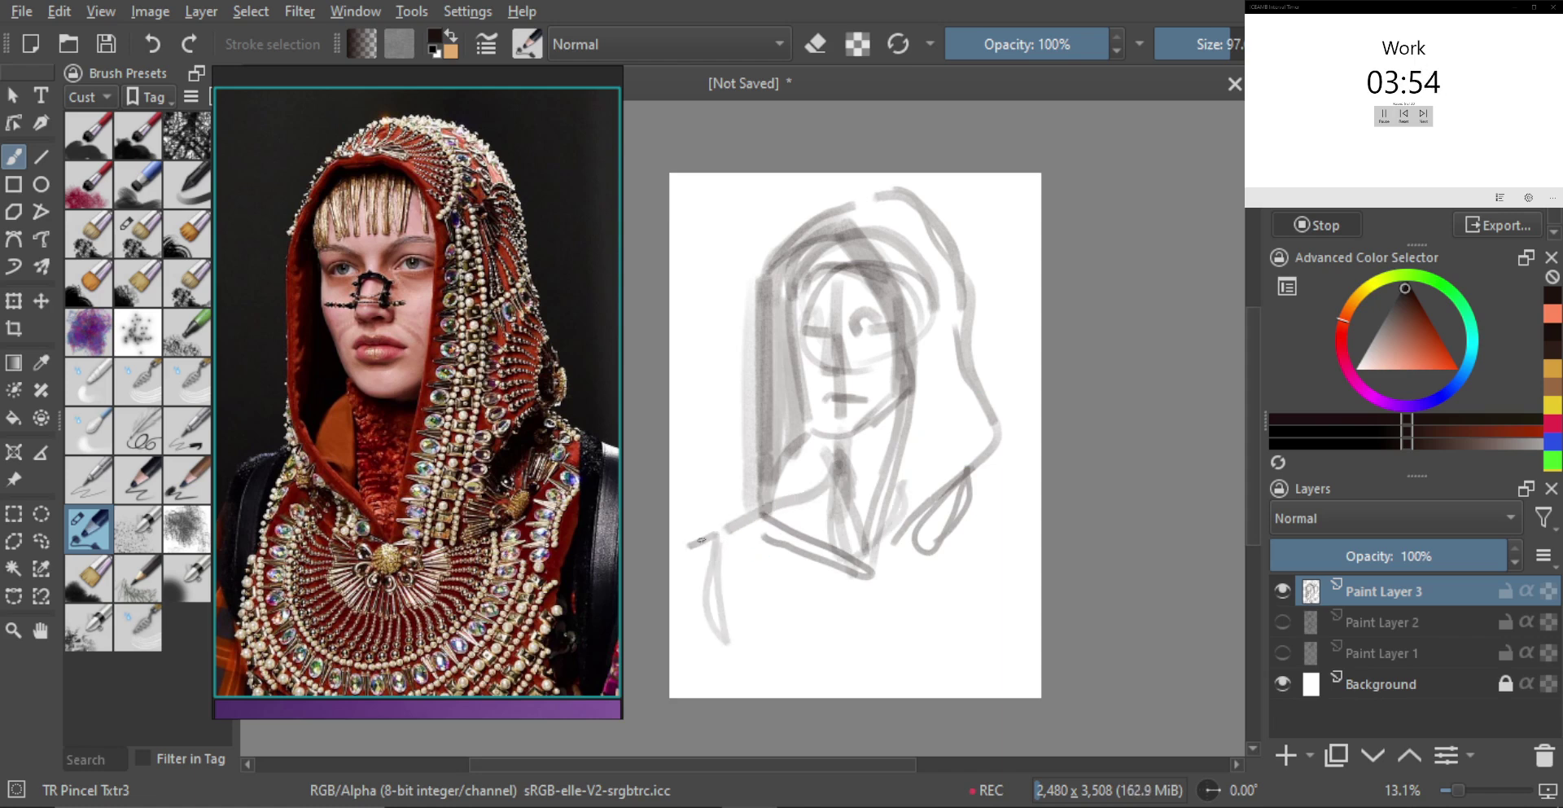
Draw the right shoulder and the wide curved collar across the chest with a larger brush
mouse_move(984, 481)
mouse_down()
mouse_move(1047, 535)
mouse_move(974, 491)
mouse_up()
key(bracketright)
mouse_move(814, 556)
mouse_down()
mouse_move(767, 605)
mouse_move(824, 680)
mouse_move(909, 574)
mouse_move(904, 631)
mouse_move(784, 641)
mouse_move(802, 553)
mouse_move(744, 682)
mouse_up()
mouse_move(965, 524)
mouse_down()
mouse_move(933, 678)
mouse_move(963, 555)
mouse_up()
Lower Paint Layer 3's opacity to about 67% and add a new paint layer above it
drag(868, 372, 911, 368)
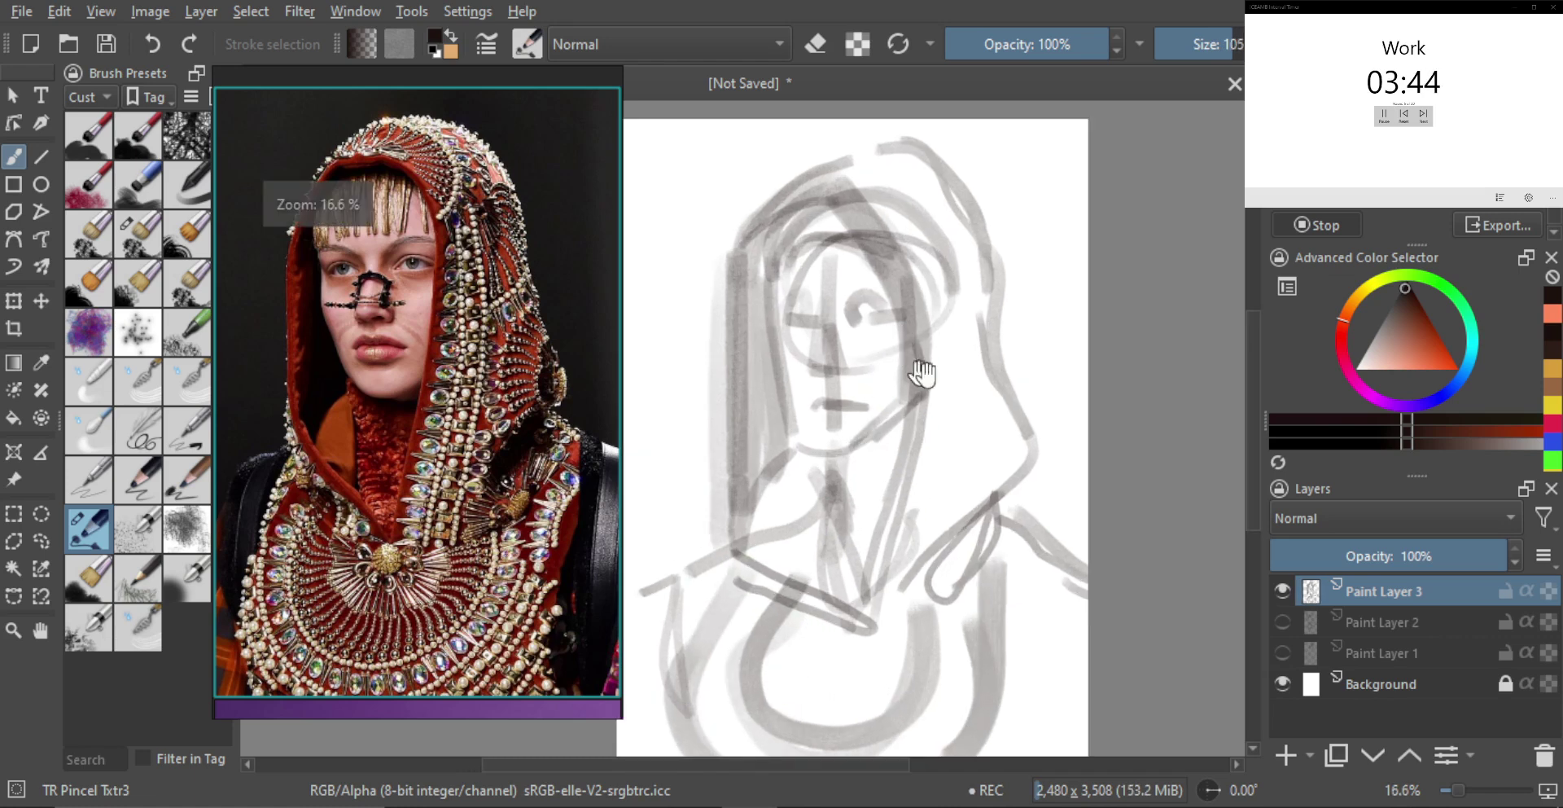
drag(1443, 549, 1430, 557)
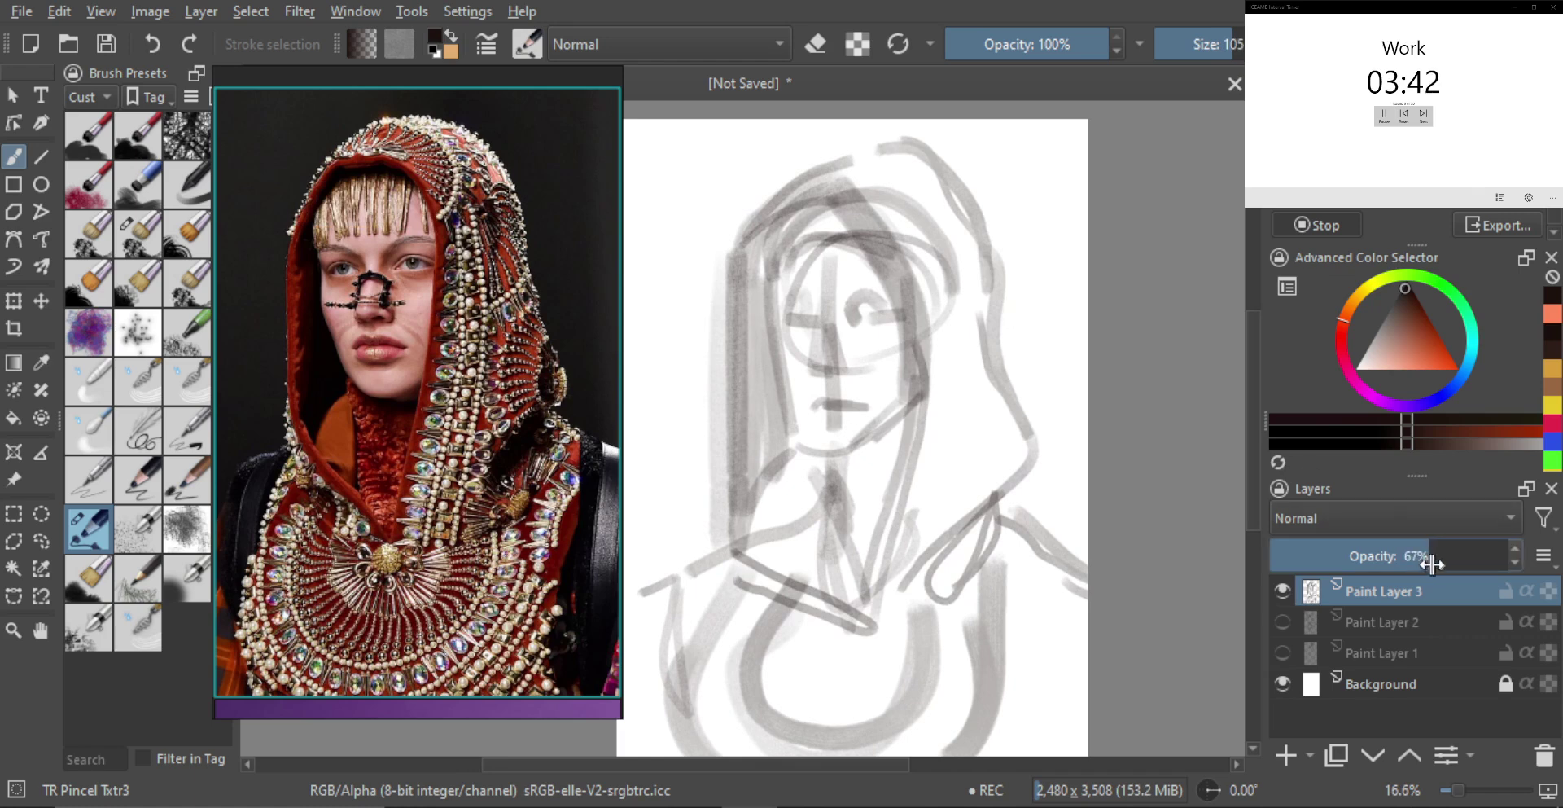
key(Insert)
Draw the left brow curve down the nose bridge, plus the nostril and the underside and wing of the nose
drag(814, 323, 879, 251)
mouse_move(834, 295)
mouse_down()
mouse_move(870, 312)
mouse_move(844, 307)
mouse_up()
drag(832, 299, 844, 323)
mouse_move(844, 322)
mouse_down()
mouse_move(826, 318)
mouse_move(817, 399)
mouse_move(837, 419)
mouse_up()
key(ctrl+z)
key(ctrl+z)
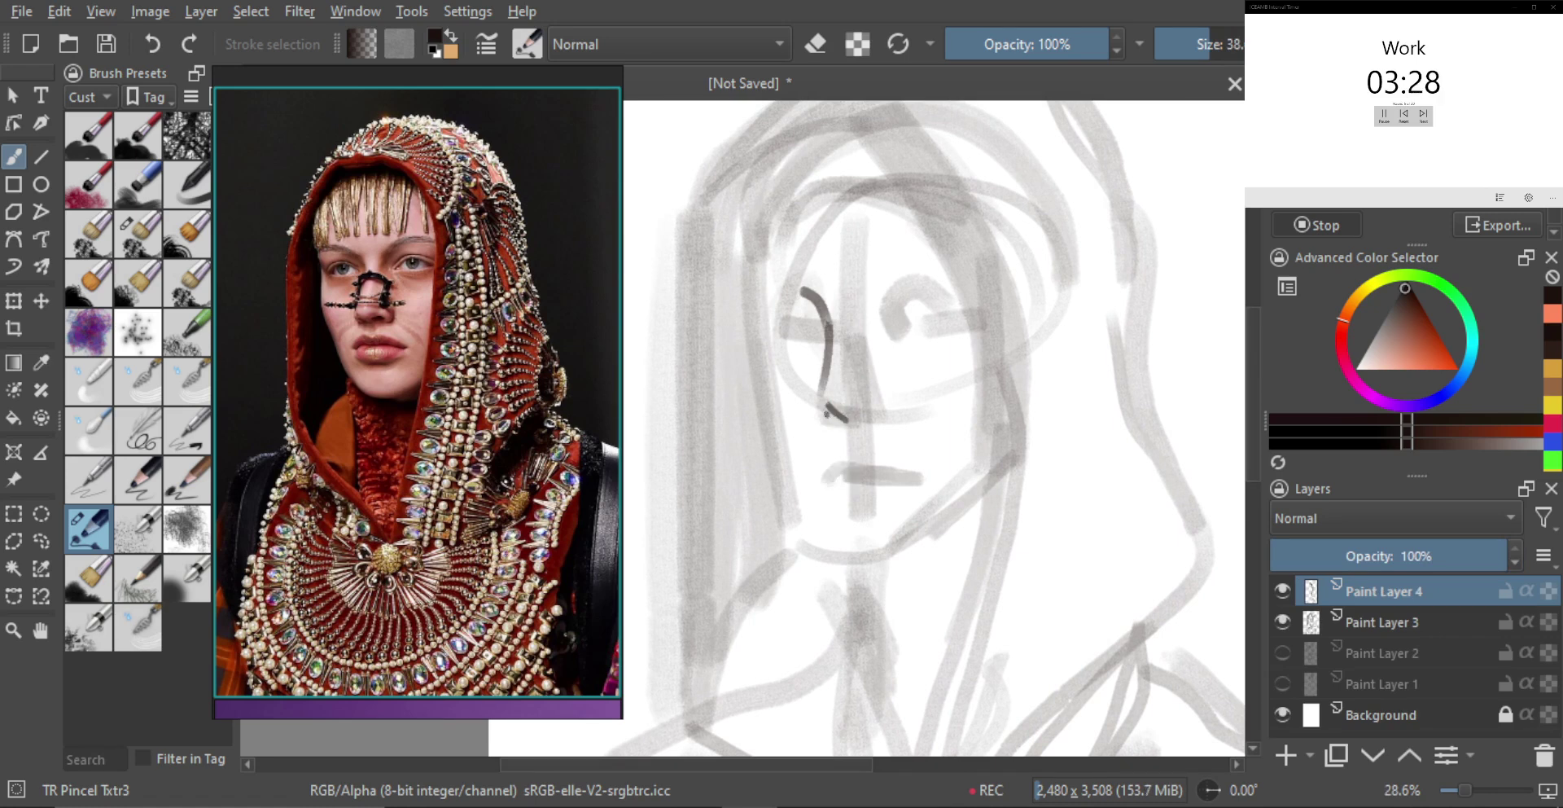
drag(864, 379, 885, 406)
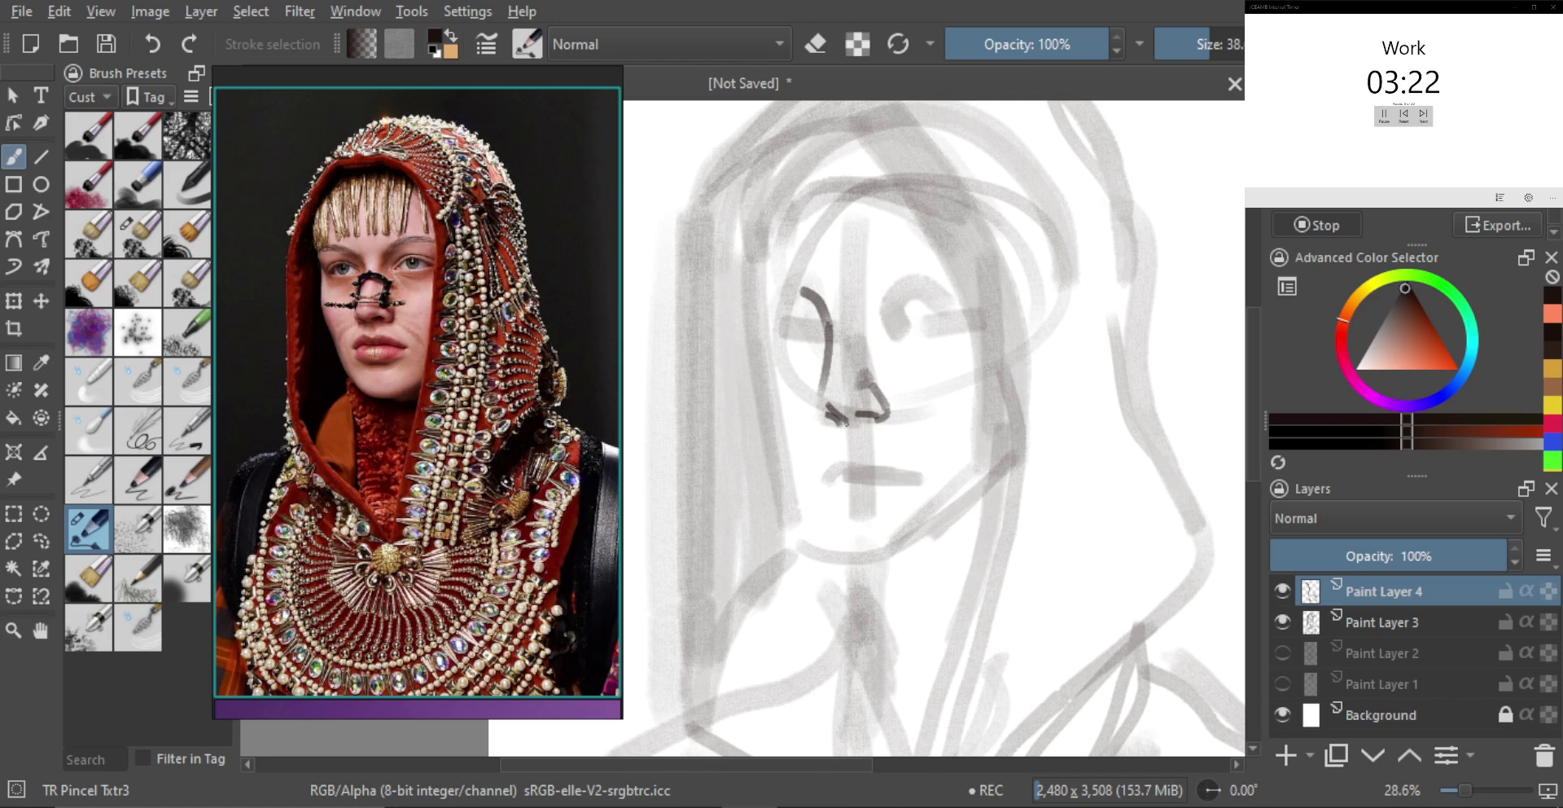
Draw the wavy line between the lips and the dark contour of the upper lip
drag(815, 463, 925, 484)
key(ctrl+z)
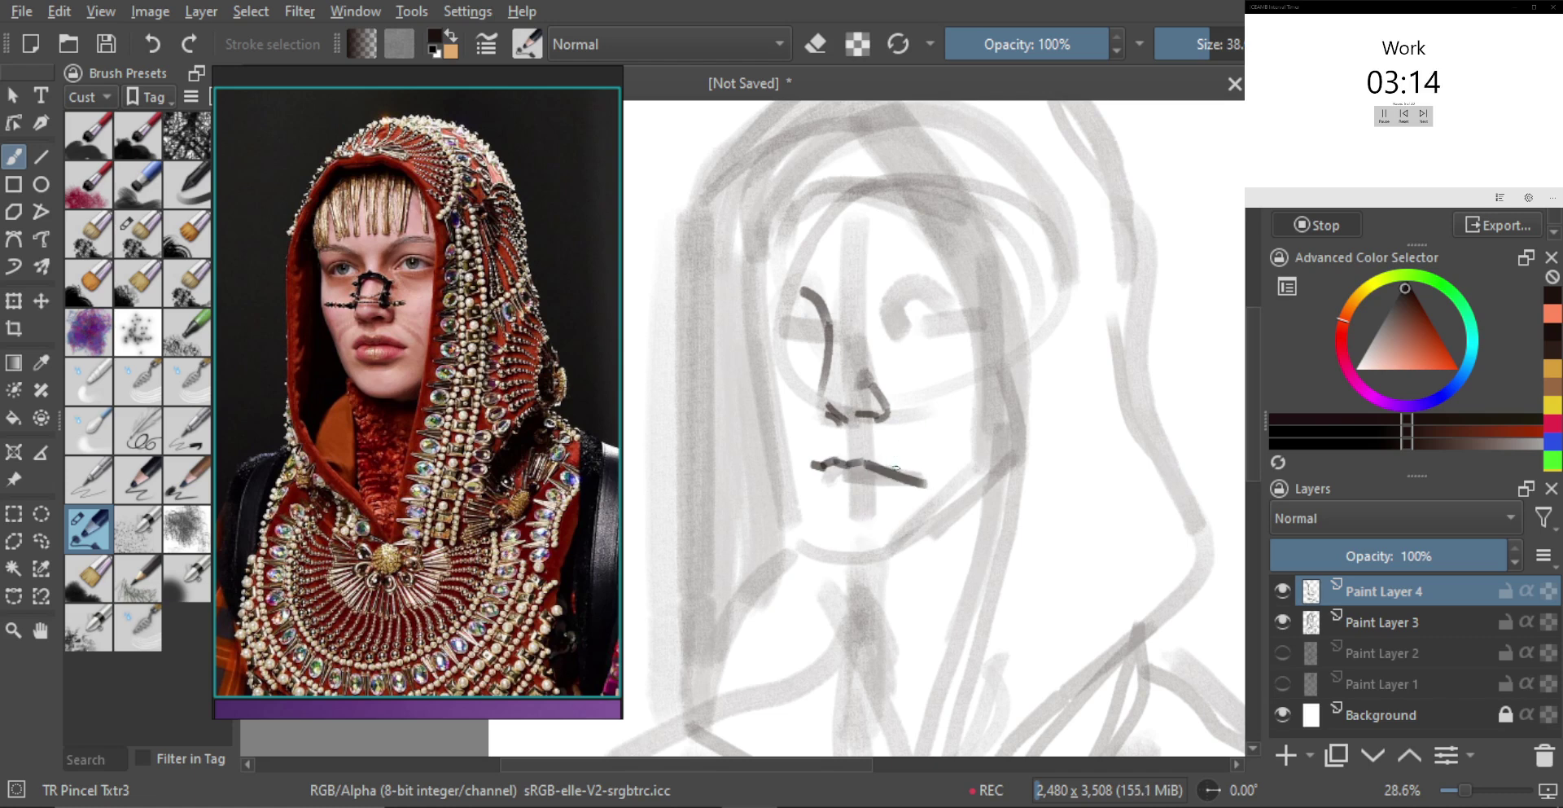
mouse_move(822, 466)
mouse_down()
mouse_move(834, 451)
mouse_move(916, 481)
mouse_up()
key(ctrl+z)
key(bracketright)
key(bracketleft)
key(bracketleft)
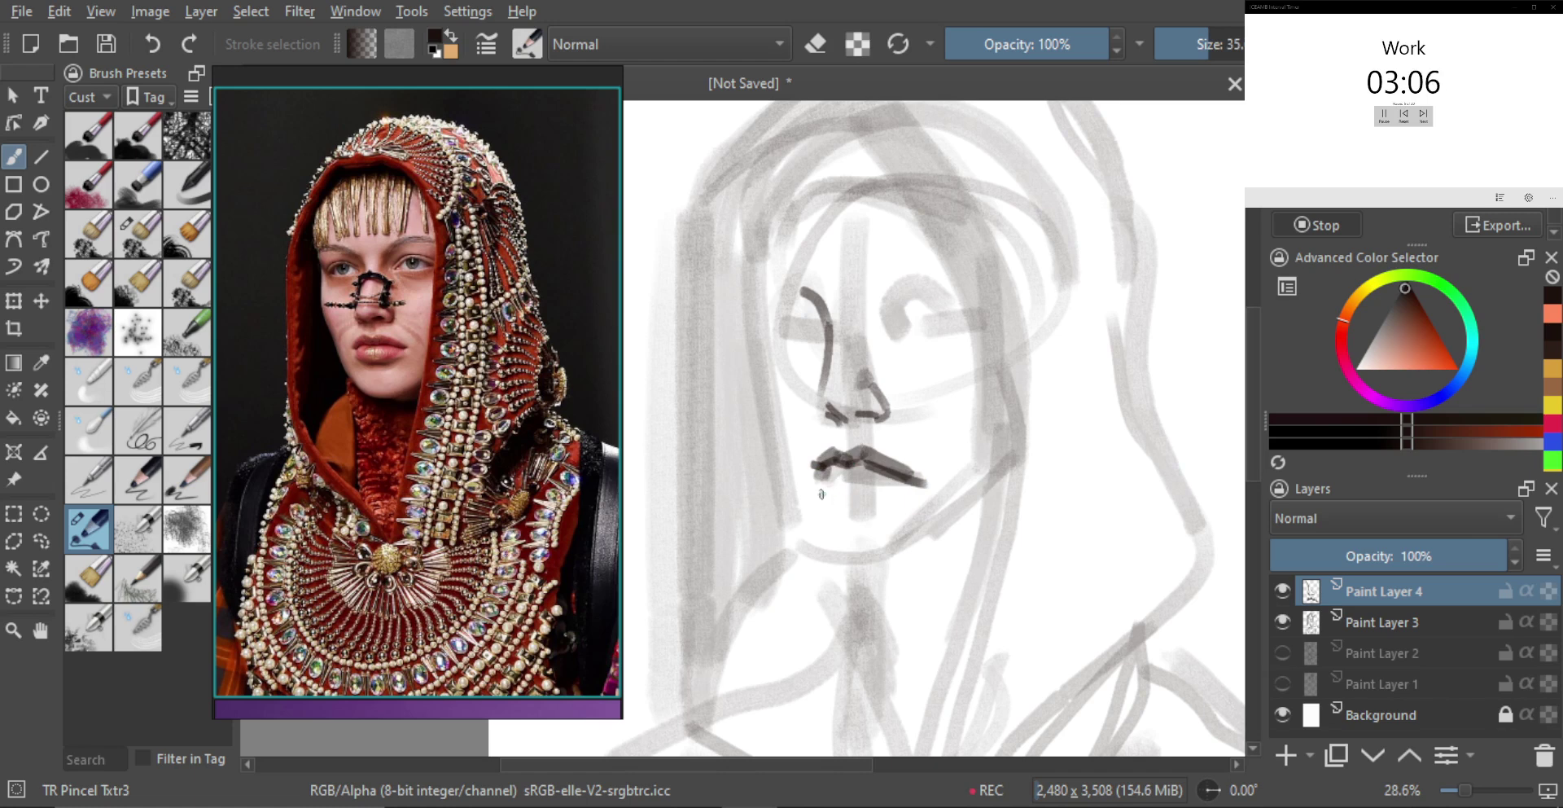
Shade the lips and draw the lower lip's bottom edge, varying the brush size
key(bracketright)
drag(820, 491, 894, 498)
key(ctrl+z)
key(bracketright)
key(bracketright)
key(bracketright)
key(bracketright)
mouse_move(824, 492)
mouse_down()
mouse_move(886, 494)
mouse_move(898, 477)
mouse_move(827, 485)
mouse_move(861, 490)
mouse_up()
key(bracketleft)
key(bracketleft)
key(bracketleft)
key(bracketleft)
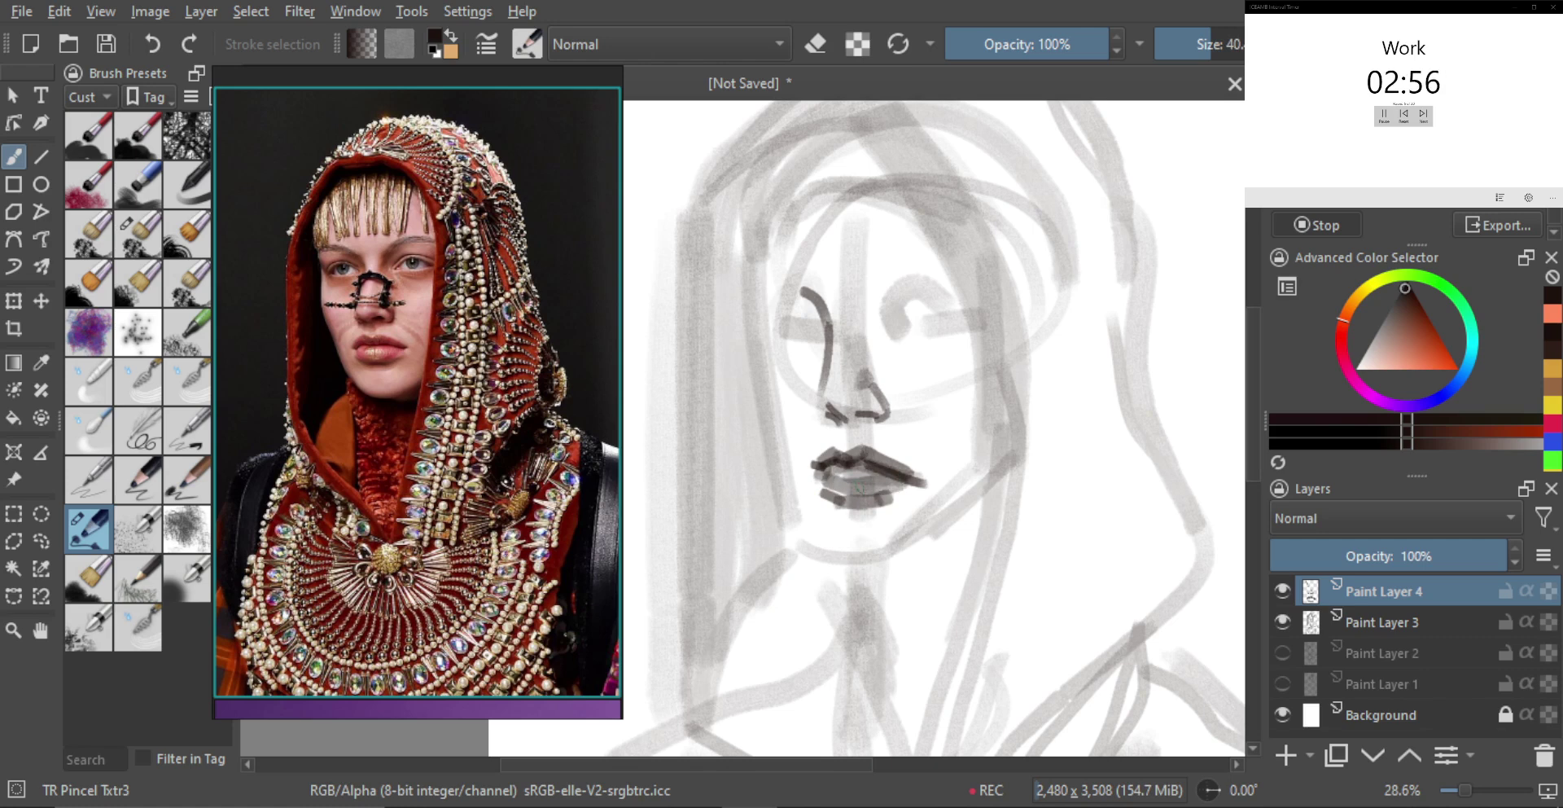
Touch up the nose wing and draw the left eye's brow, socket contour and lids, varying the brush size
drag(869, 377, 877, 390)
drag(827, 336, 815, 336)
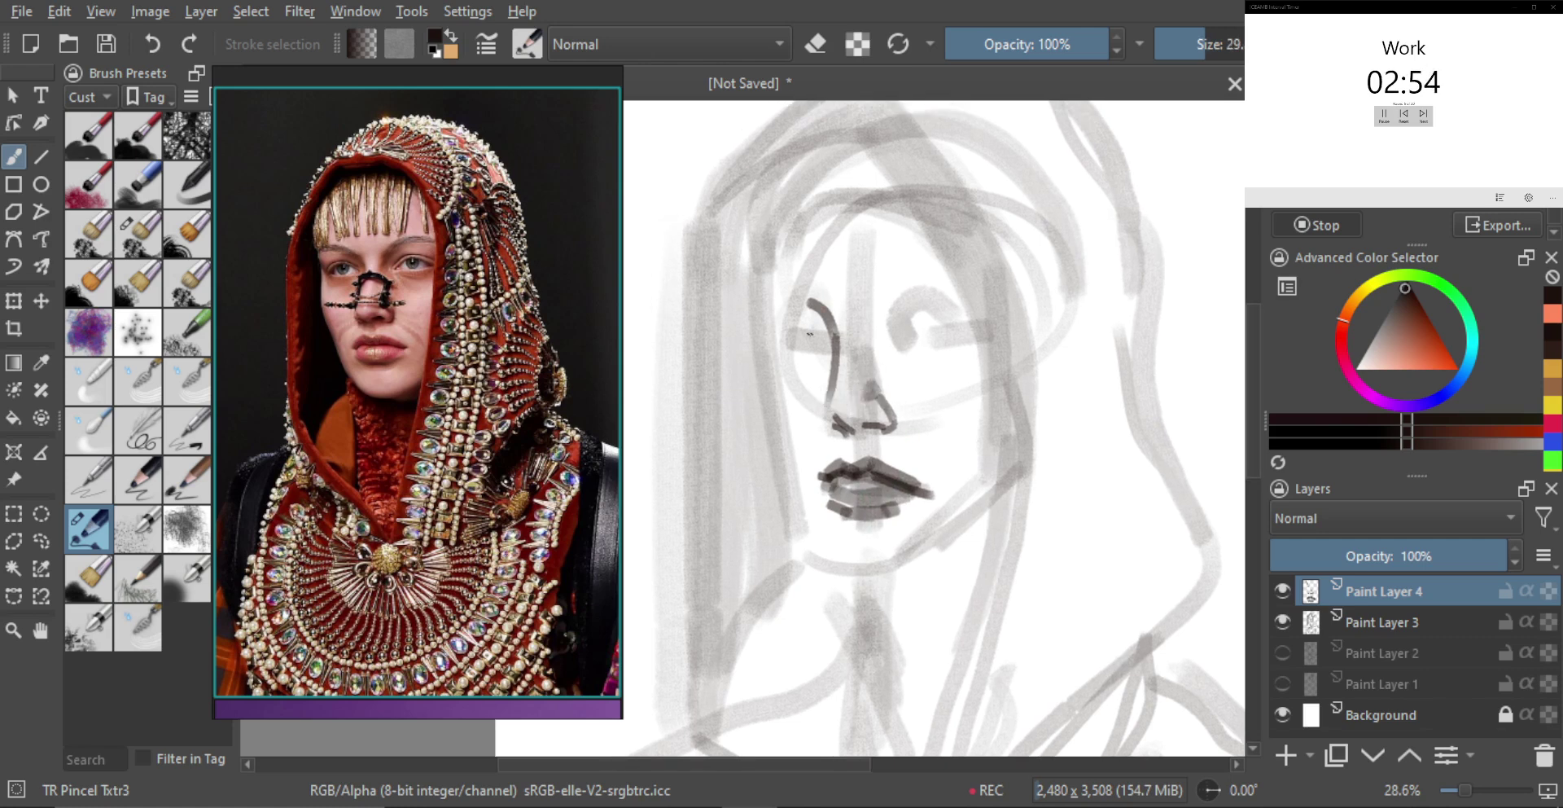
key(bracketright)
key(bracketright)
key(bracketright)
mouse_move(769, 312)
mouse_down()
mouse_move(801, 302)
mouse_move(791, 347)
mouse_move(811, 320)
mouse_move(831, 345)
mouse_move(786, 343)
mouse_move(800, 353)
mouse_up()
key(shift)
key(ctrl+z)
mouse_move(805, 356)
mouse_down()
mouse_move(821, 351)
mouse_move(799, 369)
mouse_move(807, 382)
mouse_move(799, 369)
mouse_up()
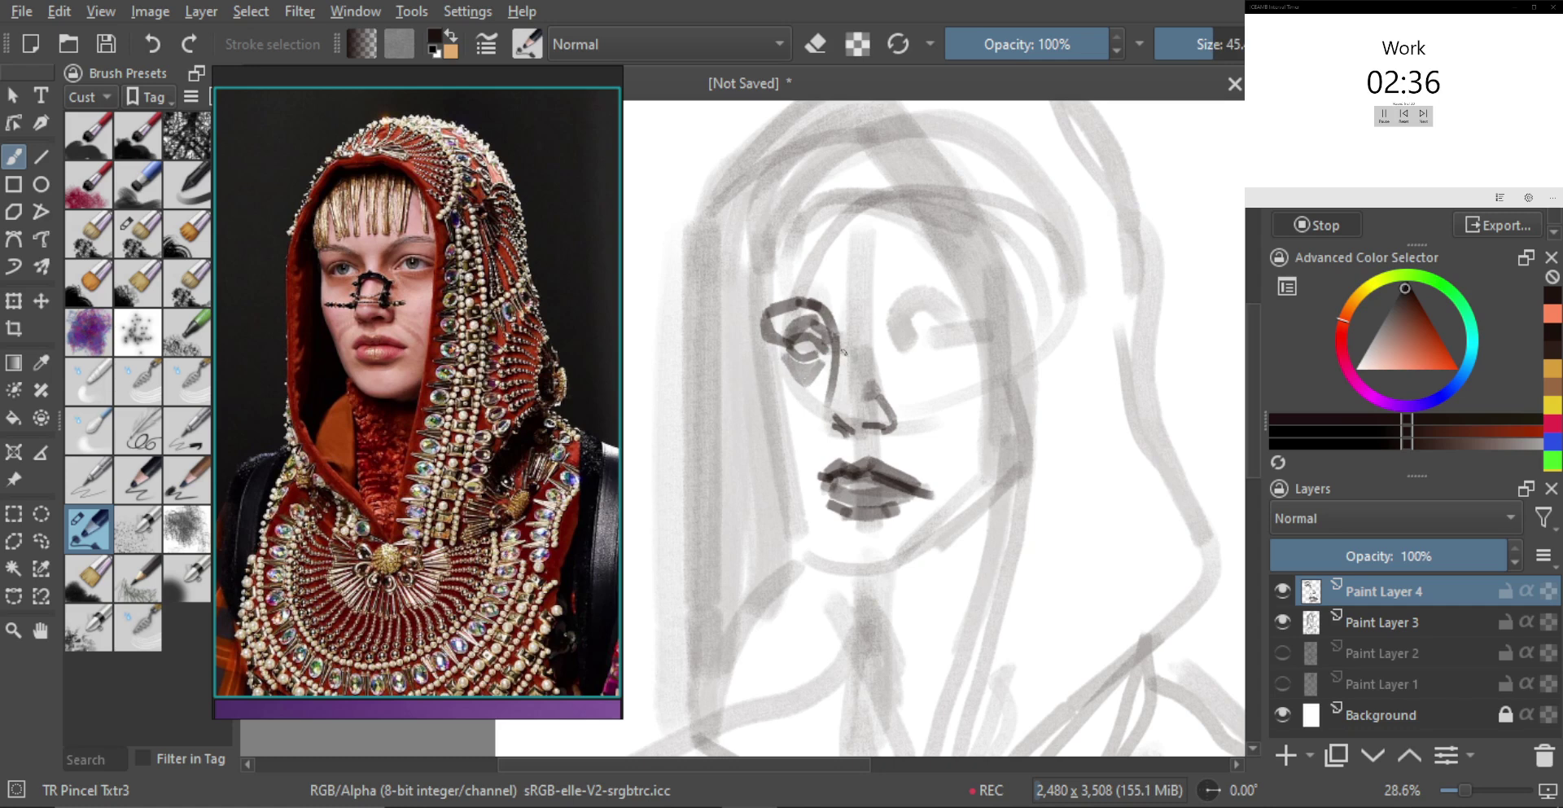
Draw the dark right eyebrow and inner socket line, undoing stray strokes and adjusting the brush size
mouse_move(892, 324)
mouse_down()
mouse_move(894, 338)
mouse_move(876, 310)
mouse_up()
mouse_move(884, 311)
mouse_down()
mouse_move(911, 296)
mouse_move(926, 332)
mouse_move(954, 300)
mouse_move(912, 332)
mouse_move(930, 297)
mouse_move(960, 302)
mouse_up()
key(ctrl+z)
key(ctrl+z)
key([)
key([)
key(ctrl+z)
drag(804, 304, 882, 329)
key([)
key([)
key(])
key(])
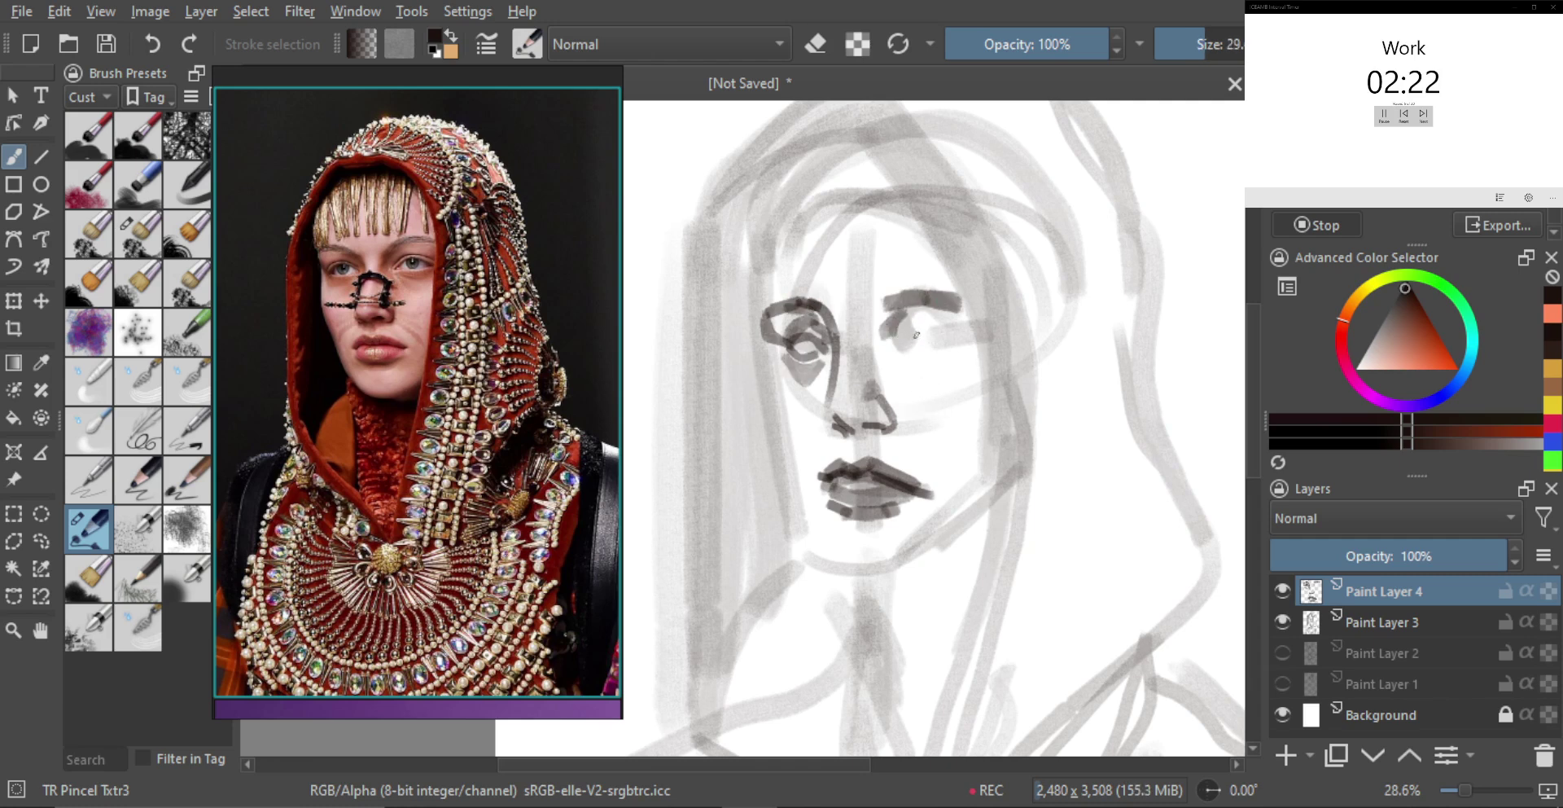
Draw the right eye's upper lid with its outer corner and the lower lid, using a smaller brush
key([)
key([)
mouse_move(909, 318)
mouse_down()
mouse_move(983, 330)
mouse_move(964, 340)
mouse_up()
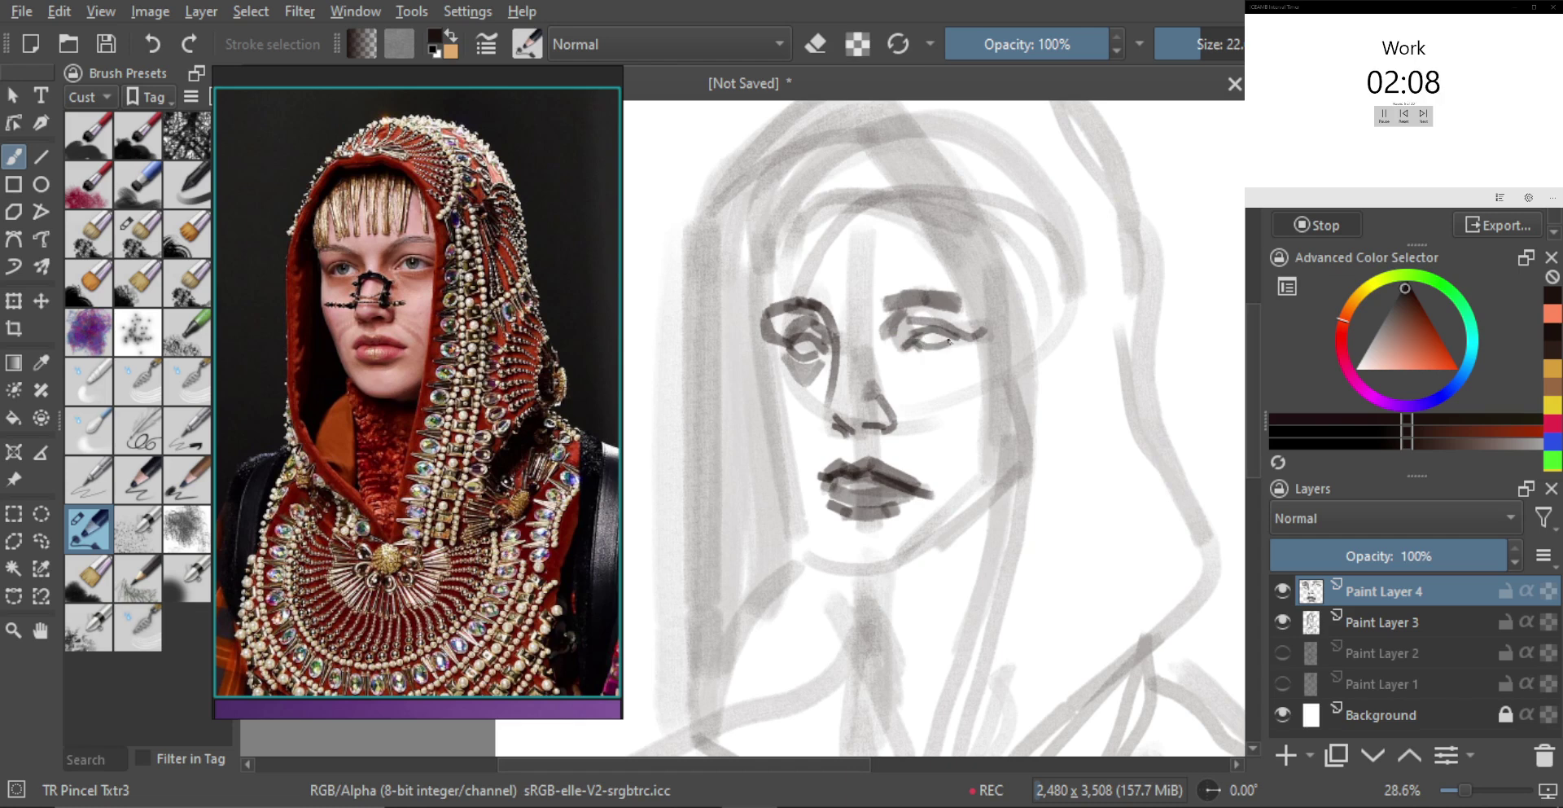
drag(920, 355, 949, 348)
key(bracketleft)
key(bracketleft)
key(bracketleft)
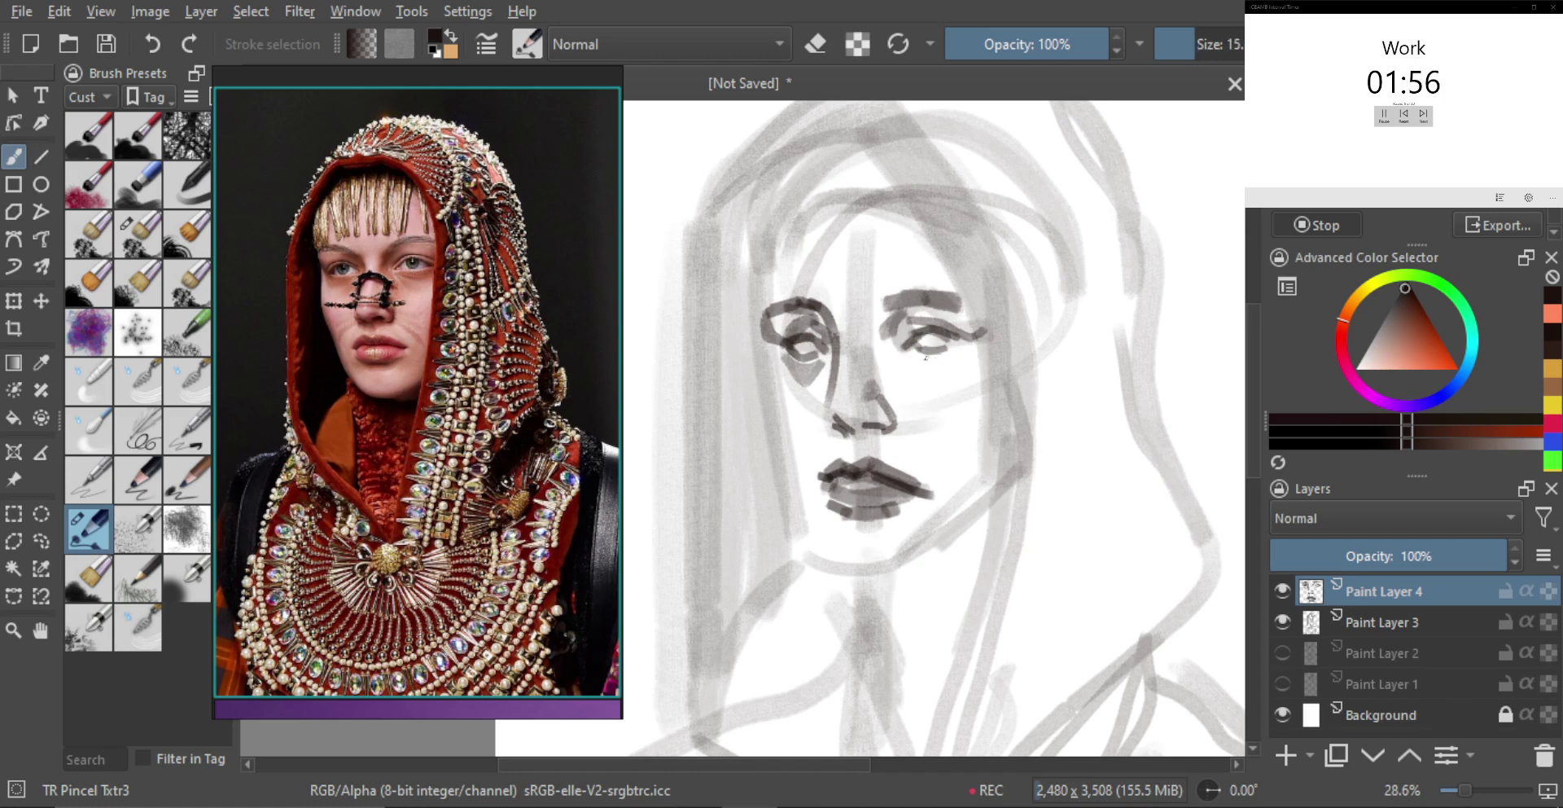
Add the creases beneath the eyes, shade the irises and place shadow strokes on both cheeks
mouse_move(918, 361)
mouse_down()
mouse_move(951, 353)
mouse_move(941, 392)
mouse_up()
key(bracketleft)
key(e)
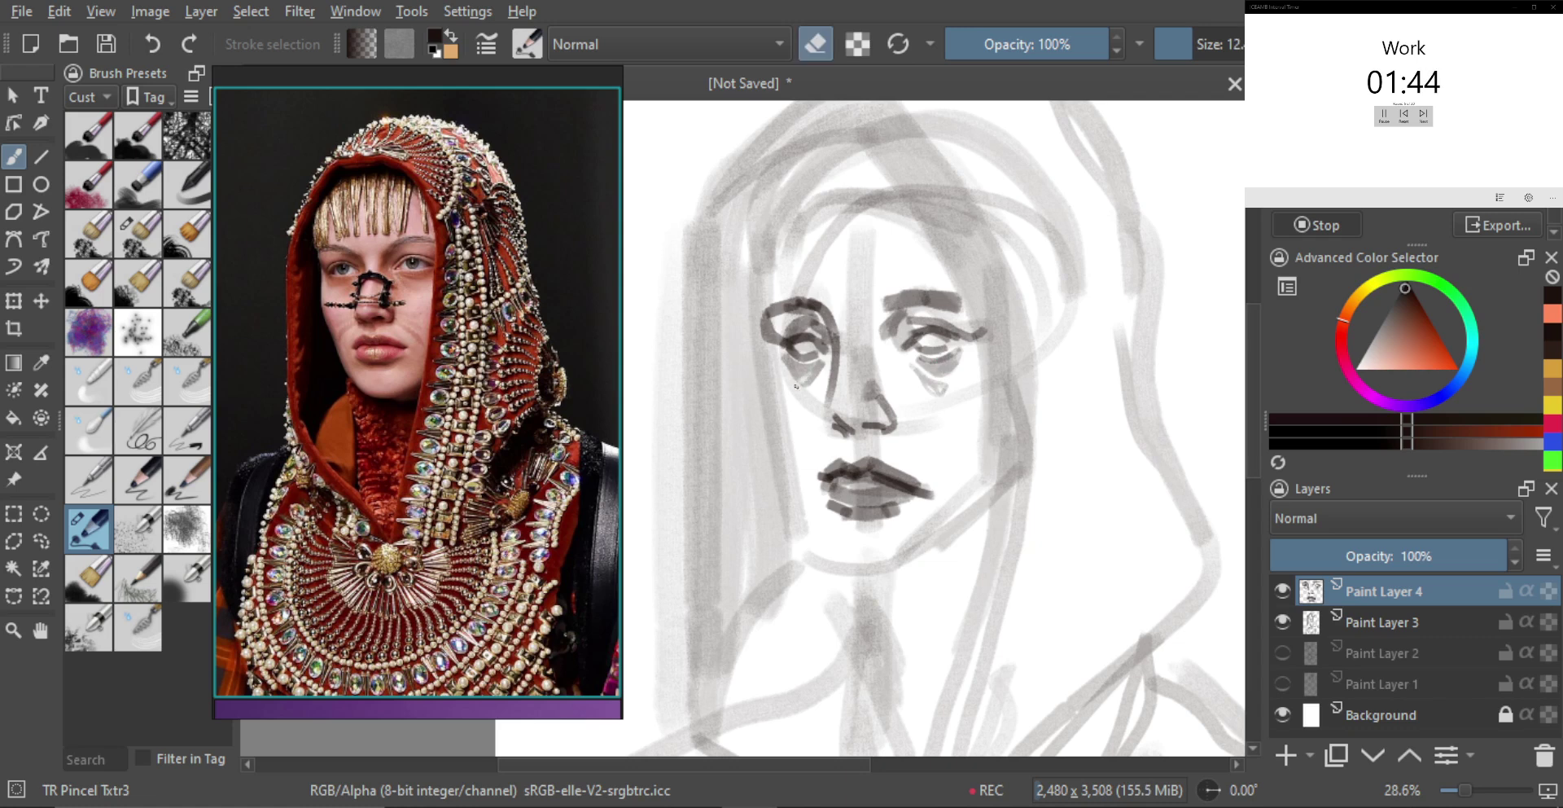
key(e)
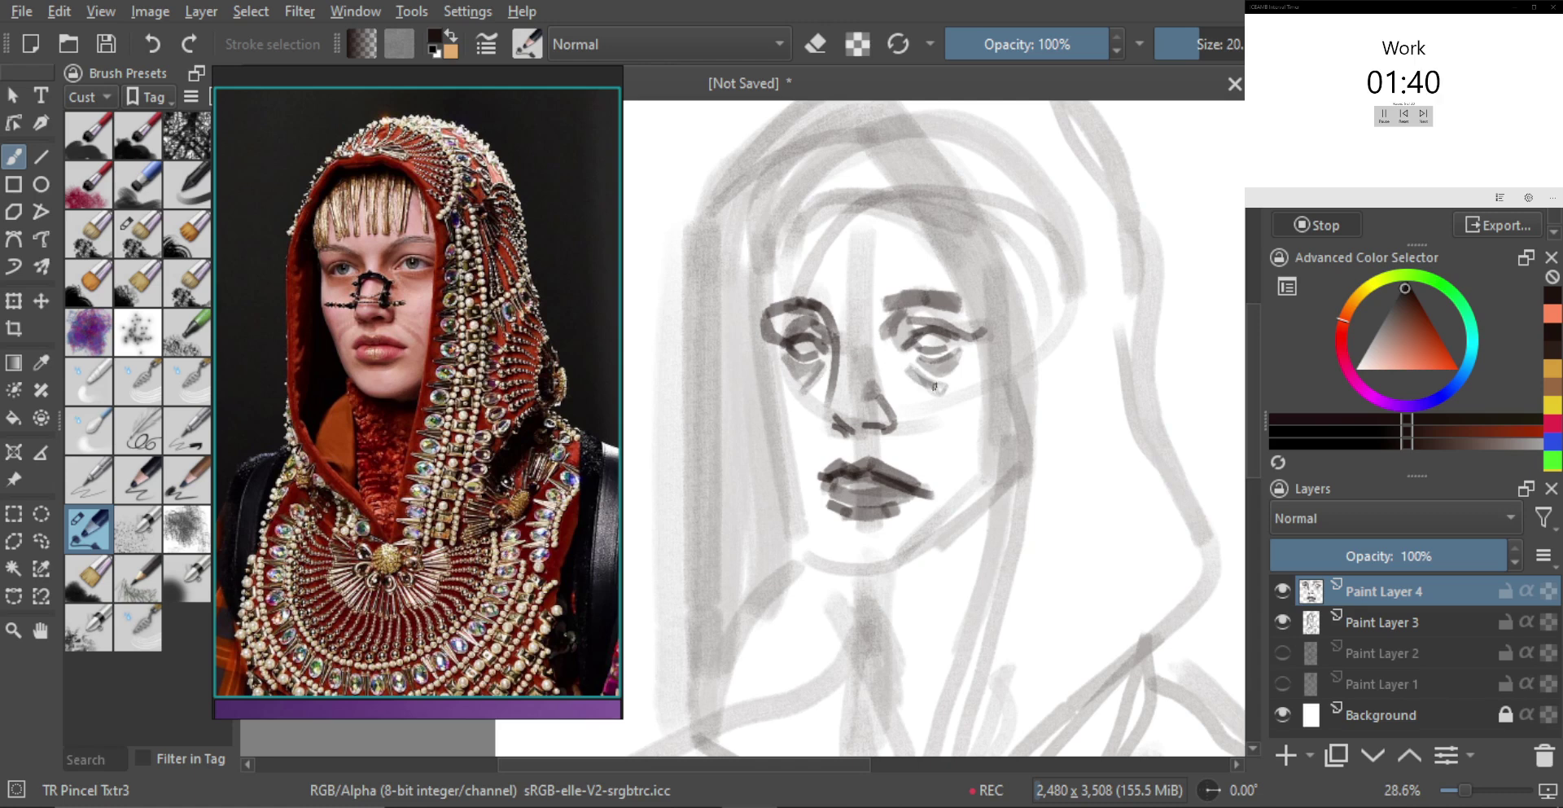
key(])
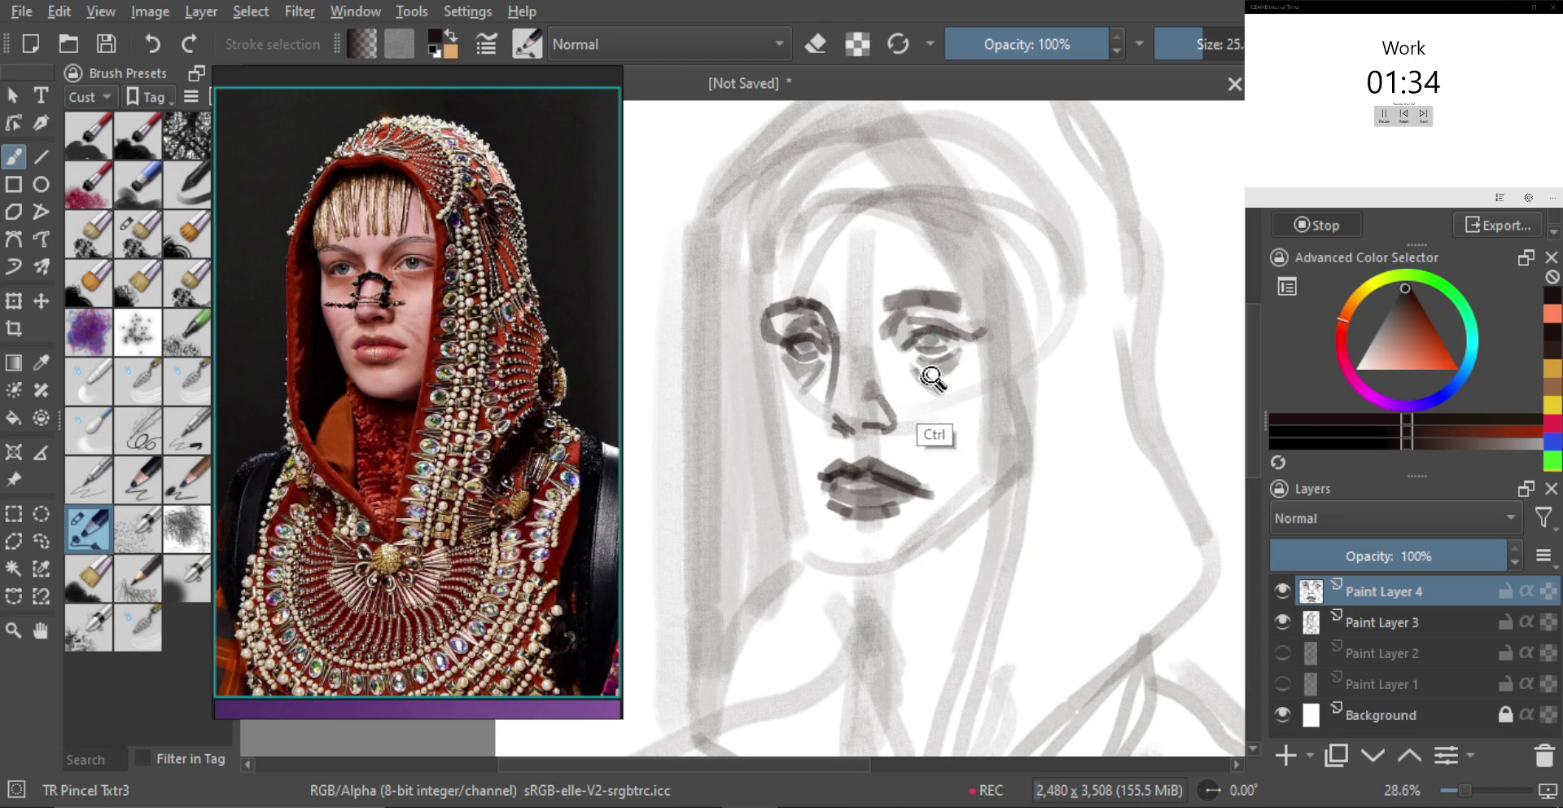
drag(931, 378, 910, 397)
mouse_move(806, 412)
mouse_down()
mouse_move(940, 419)
mouse_move(934, 434)
mouse_move(947, 419)
mouse_move(942, 432)
mouse_up()
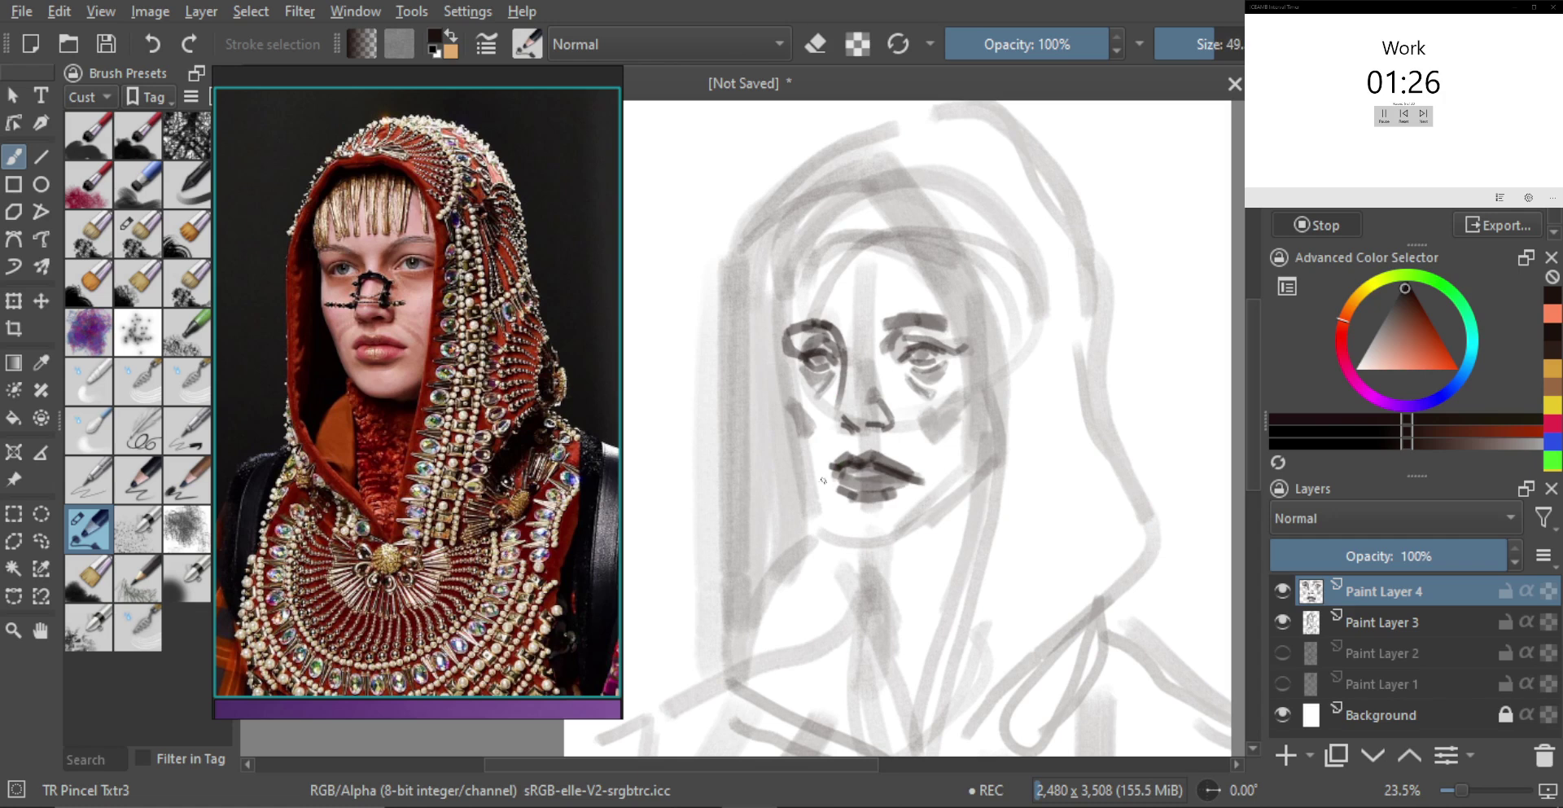
Draw the chin line and the right side of the jaw, undoing and redrawing strokes
mouse_move(808, 462)
mouse_down()
mouse_move(830, 531)
mouse_move(873, 509)
mouse_move(861, 519)
mouse_move(879, 521)
mouse_move(879, 545)
mouse_move(857, 537)
mouse_move(884, 541)
mouse_up()
key(ctrl+z)
key(ctrl+z)
mouse_move(880, 543)
mouse_down()
mouse_move(844, 548)
mouse_move(947, 533)
mouse_move(972, 472)
mouse_move(890, 542)
mouse_up()
key(ctrl+z)
key(ctrl+z)
key(ctrl+z)
key([)
mouse_move(983, 431)
mouse_down()
mouse_move(909, 529)
mouse_move(936, 495)
mouse_move(914, 528)
mouse_move(926, 538)
mouse_up()
key(ctrl+z)
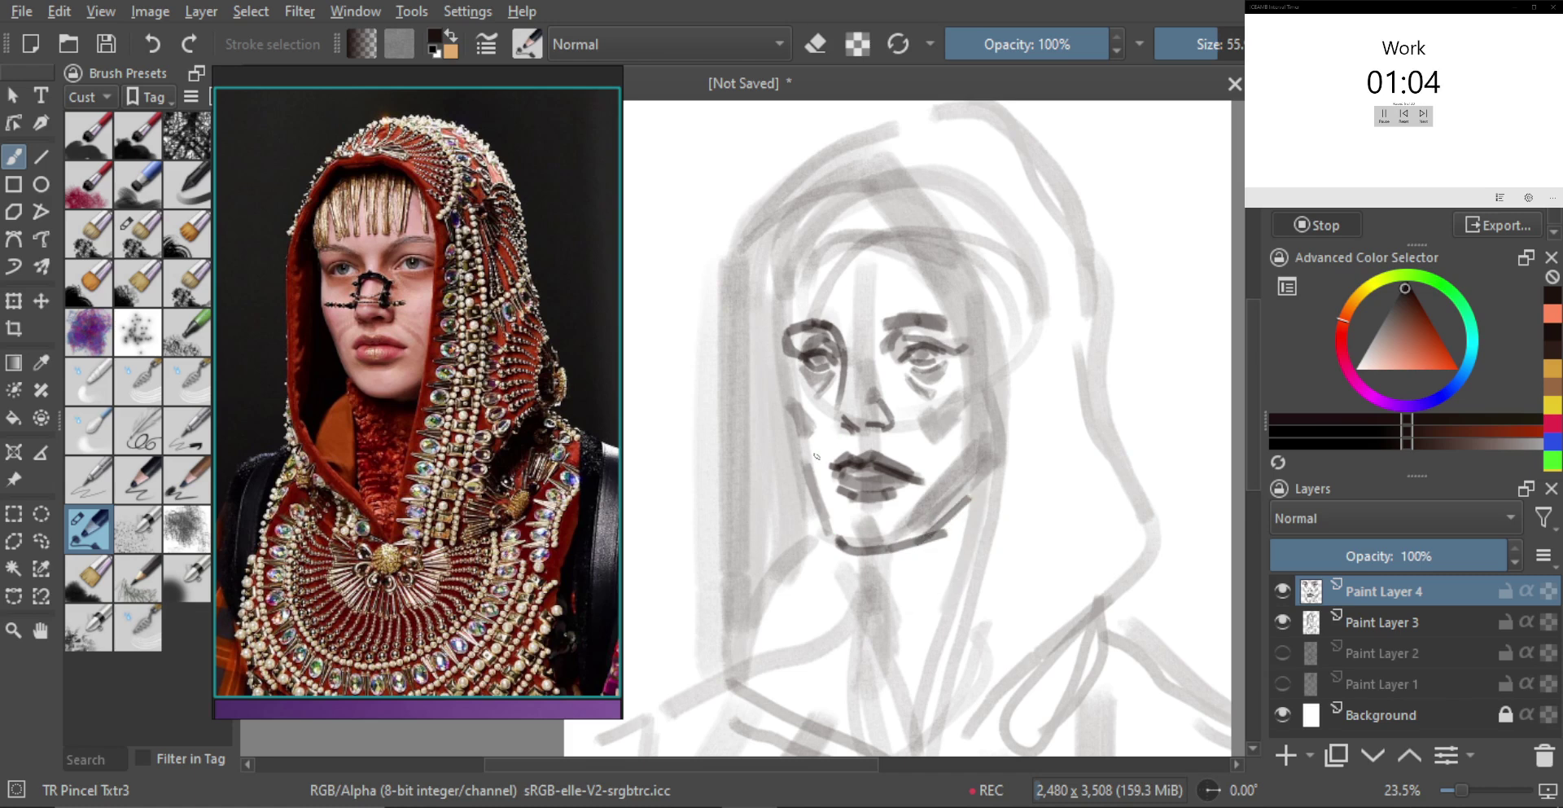
Draw the left contour of the face from the brow past the cheek to the chin
drag(787, 420, 822, 512)
key(ctrl+z)
drag(788, 420, 837, 533)
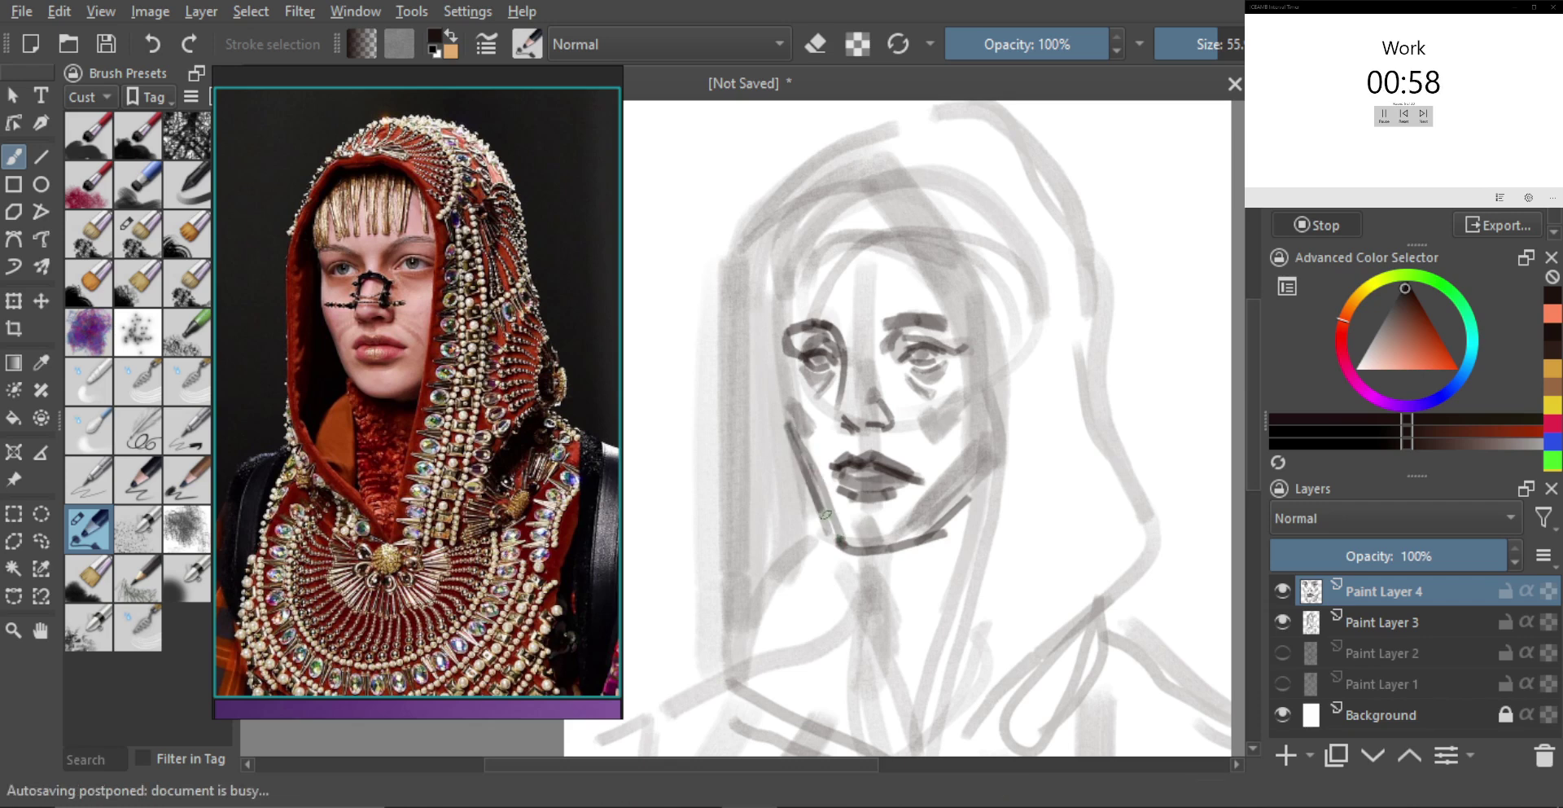
mouse_move(823, 516)
mouse_down()
mouse_move(838, 538)
mouse_move(823, 525)
mouse_up()
key(shift)
drag(826, 417, 788, 368)
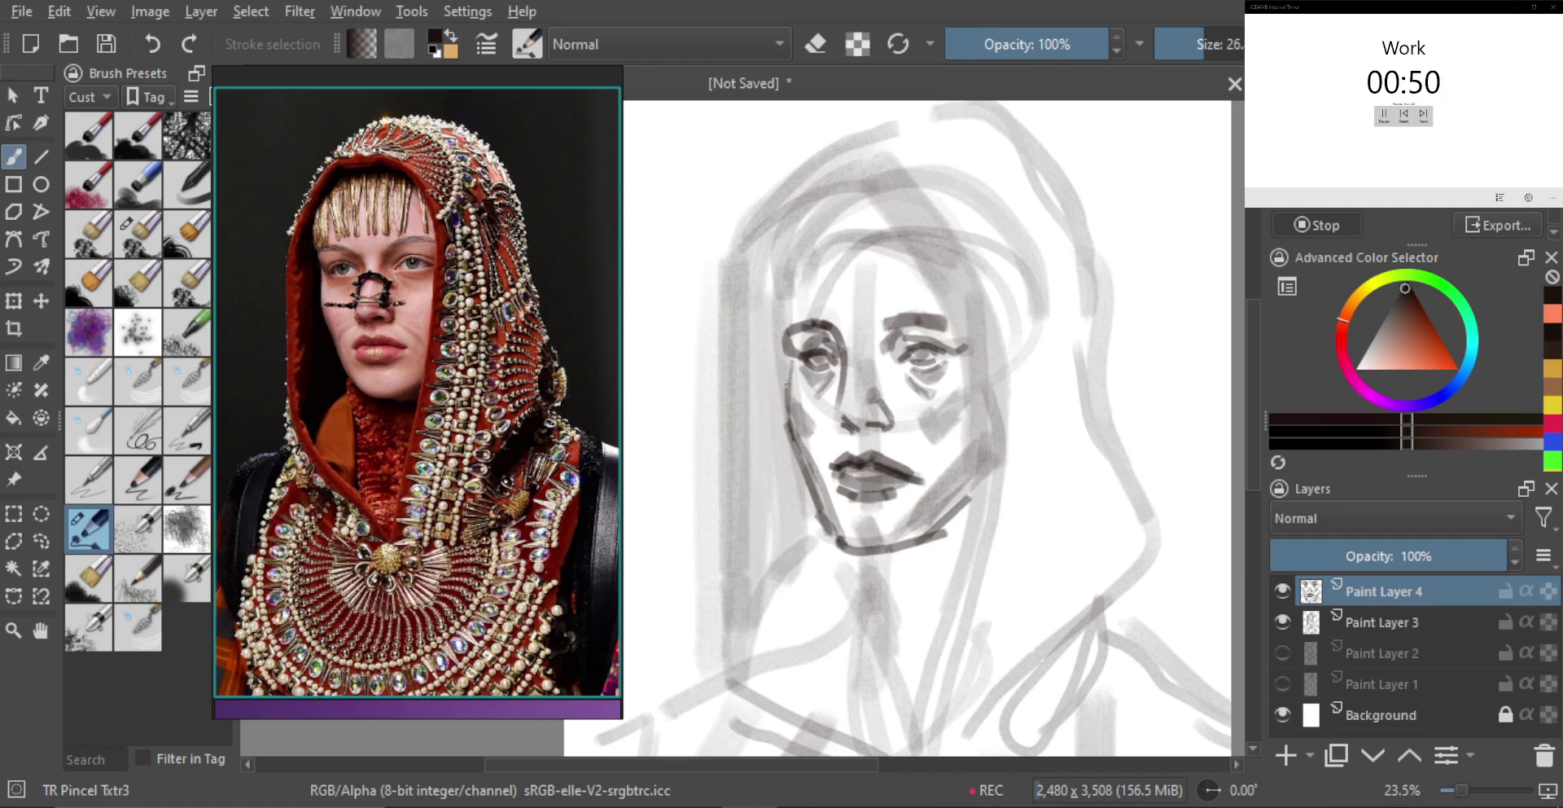
drag(787, 385, 780, 384)
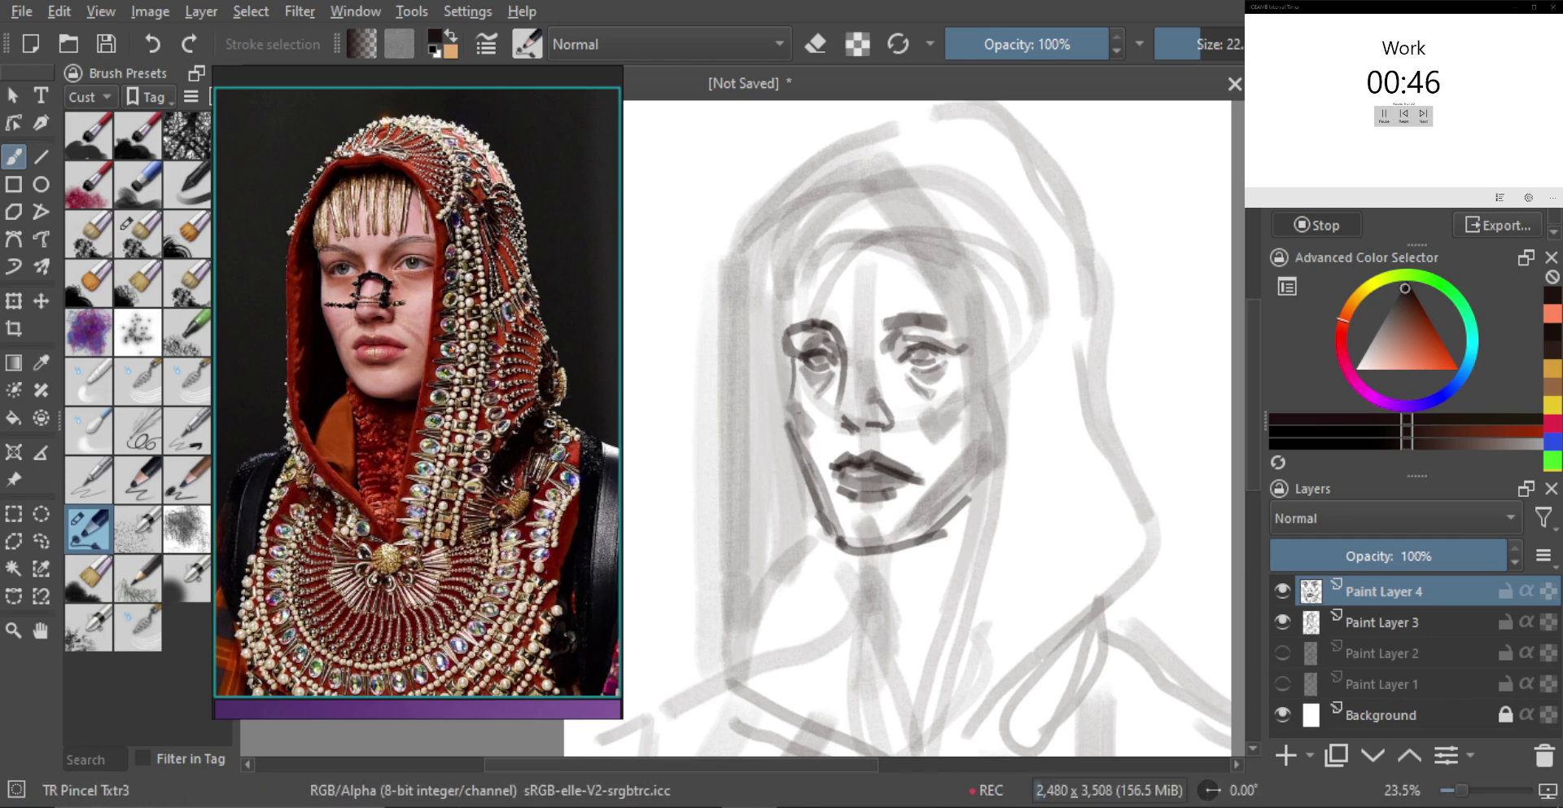
drag(788, 419, 832, 530)
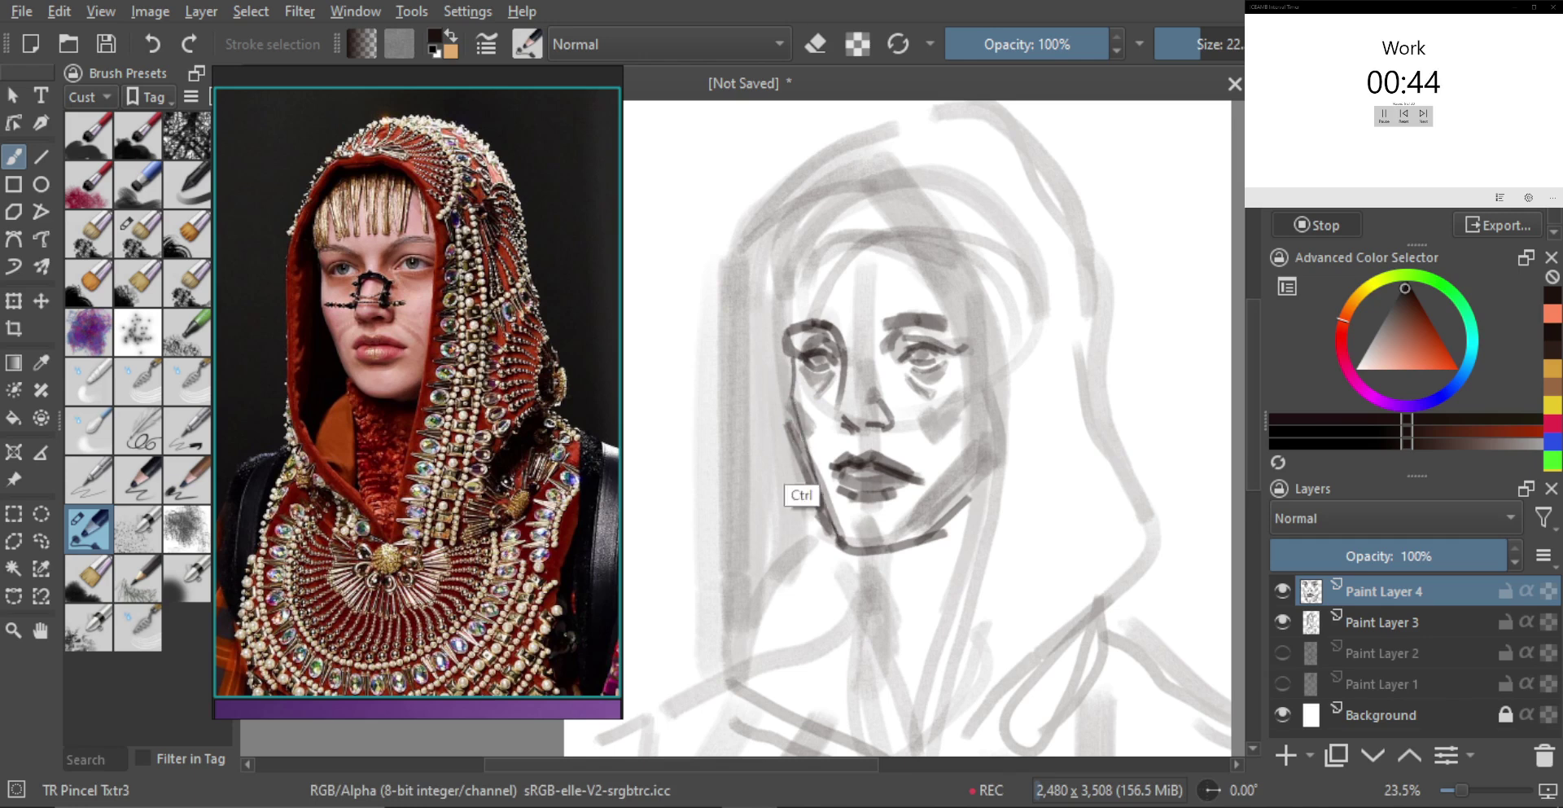
Redraw the left jaw contour as a thinner line and erase its outer edge
key(ctrl+z)
drag(796, 412, 837, 533)
key(ctrl+z)
mouse_move(795, 403)
mouse_down()
mouse_move(819, 483)
mouse_move(812, 451)
mouse_up()
key(ctrl+z)
key(ctrl+z)
drag(792, 402, 835, 538)
key(ctrl+z)
key(ctrl+z)
key(ctrl+z)
drag(797, 424, 835, 538)
key(e)
drag(790, 421, 826, 533)
key(e)
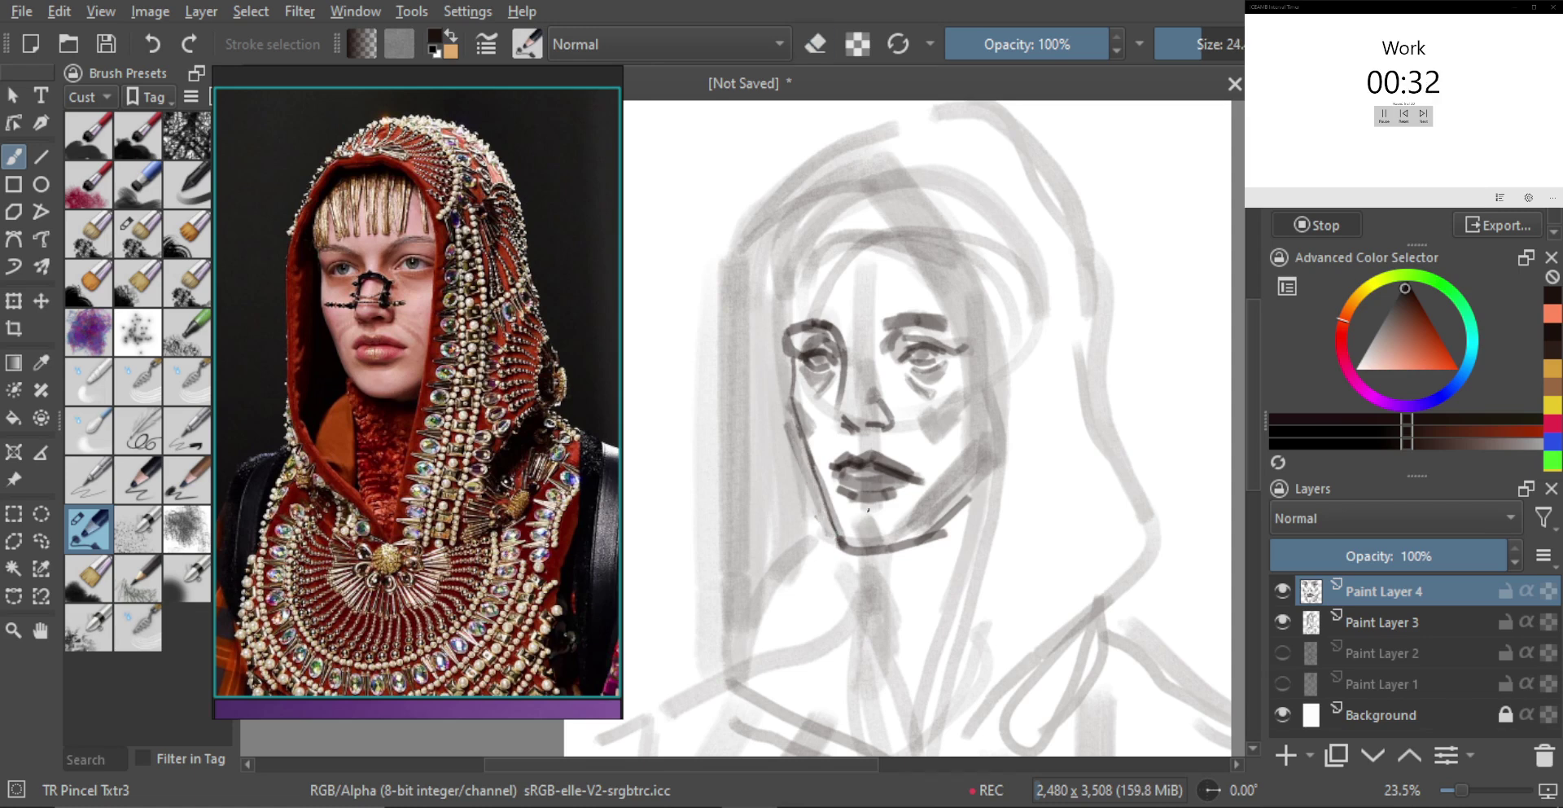
Clean up and thin the underside of the chin line with the eraser, returning to painting mode
mouse_move(840, 532)
mouse_down()
mouse_move(913, 545)
mouse_move(857, 560)
mouse_up()
key(ctrl+z)
key(ctrl+z)
key(e)
mouse_move(850, 559)
mouse_down()
mouse_move(834, 546)
mouse_move(906, 552)
mouse_up()
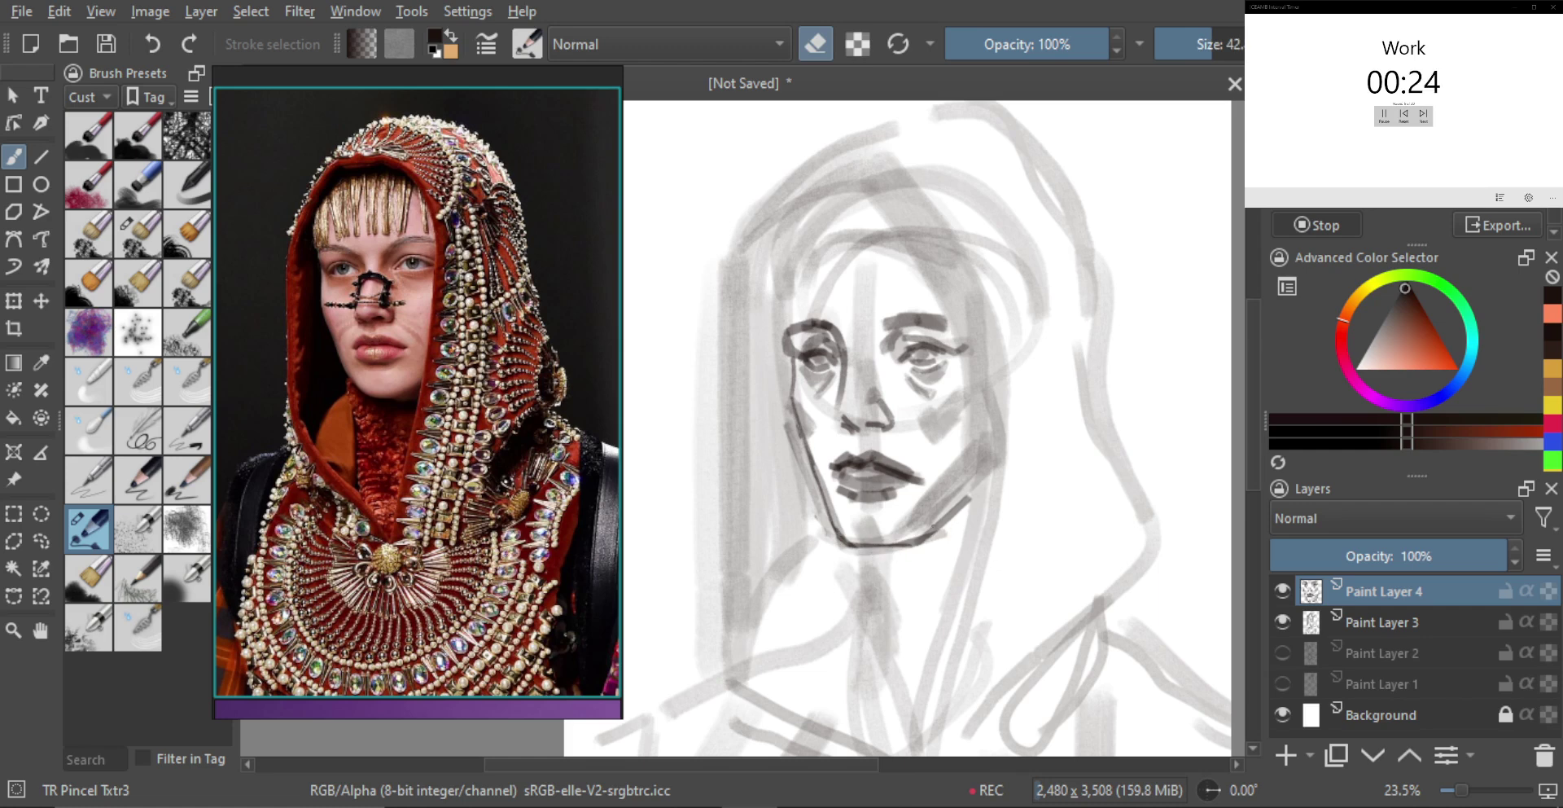
key(e)
Paint the fringe as separate vertical strands over the forehead and outline the top of the hair
drag(805, 336, 806, 319)
mouse_move(795, 271)
mouse_down()
mouse_move(790, 334)
mouse_move(802, 314)
mouse_up()
mouse_move(803, 318)
mouse_down()
mouse_move(826, 245)
mouse_move(824, 318)
mouse_up()
drag(826, 248, 826, 310)
drag(833, 247, 845, 310)
drag(862, 225, 865, 313)
mouse_move(882, 233)
mouse_down()
mouse_move(885, 298)
mouse_move(897, 245)
mouse_move(901, 300)
mouse_move(907, 256)
mouse_move(923, 301)
mouse_up()
key(bracketleft)
key(bracketleft)
drag(849, 238, 911, 246)
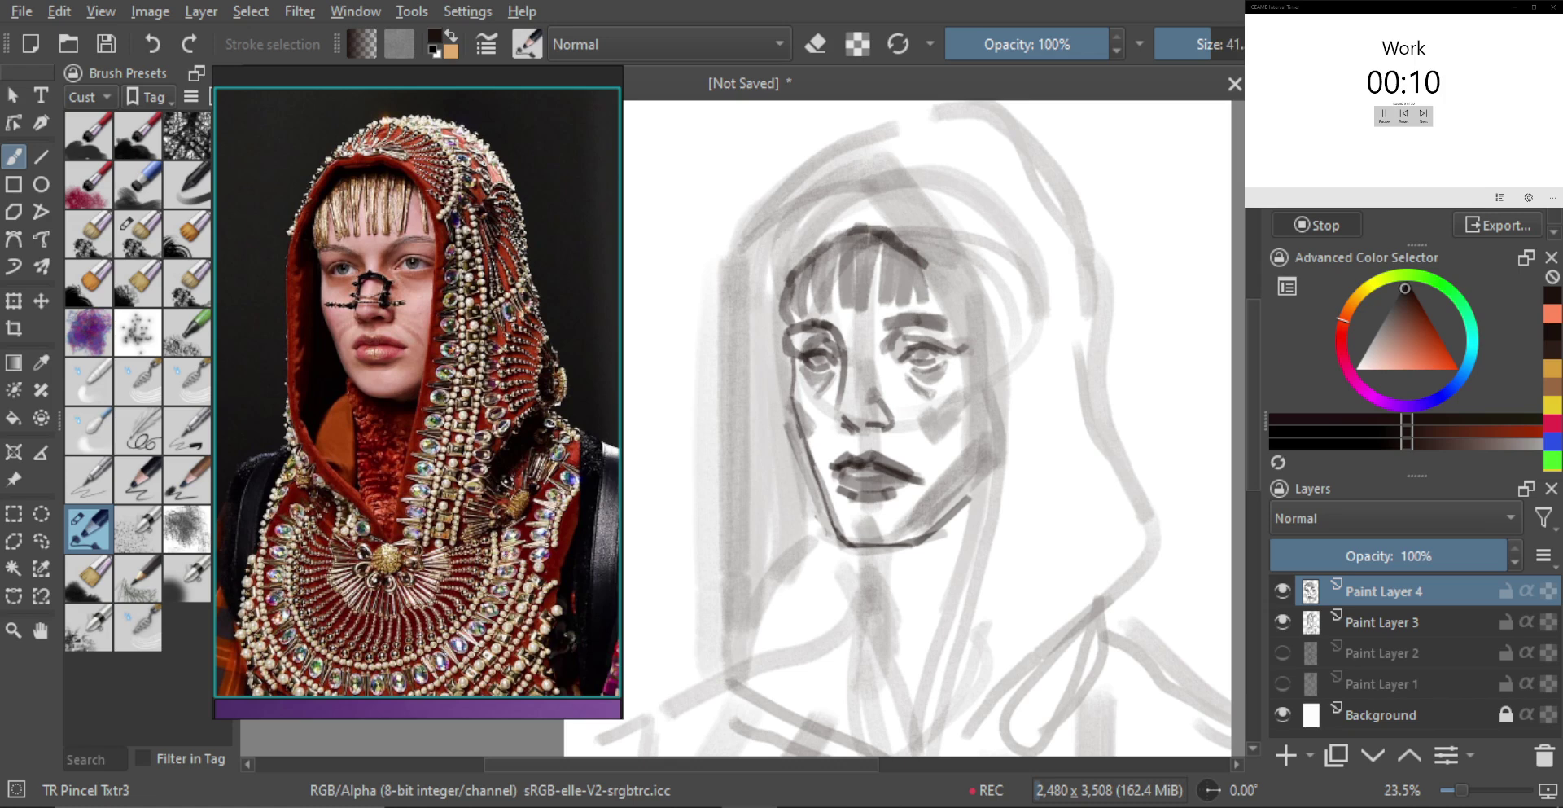
Add quick contour strokes for the right side of the face, the hood edge and the forehead
scroll(949, 263, down, 3)
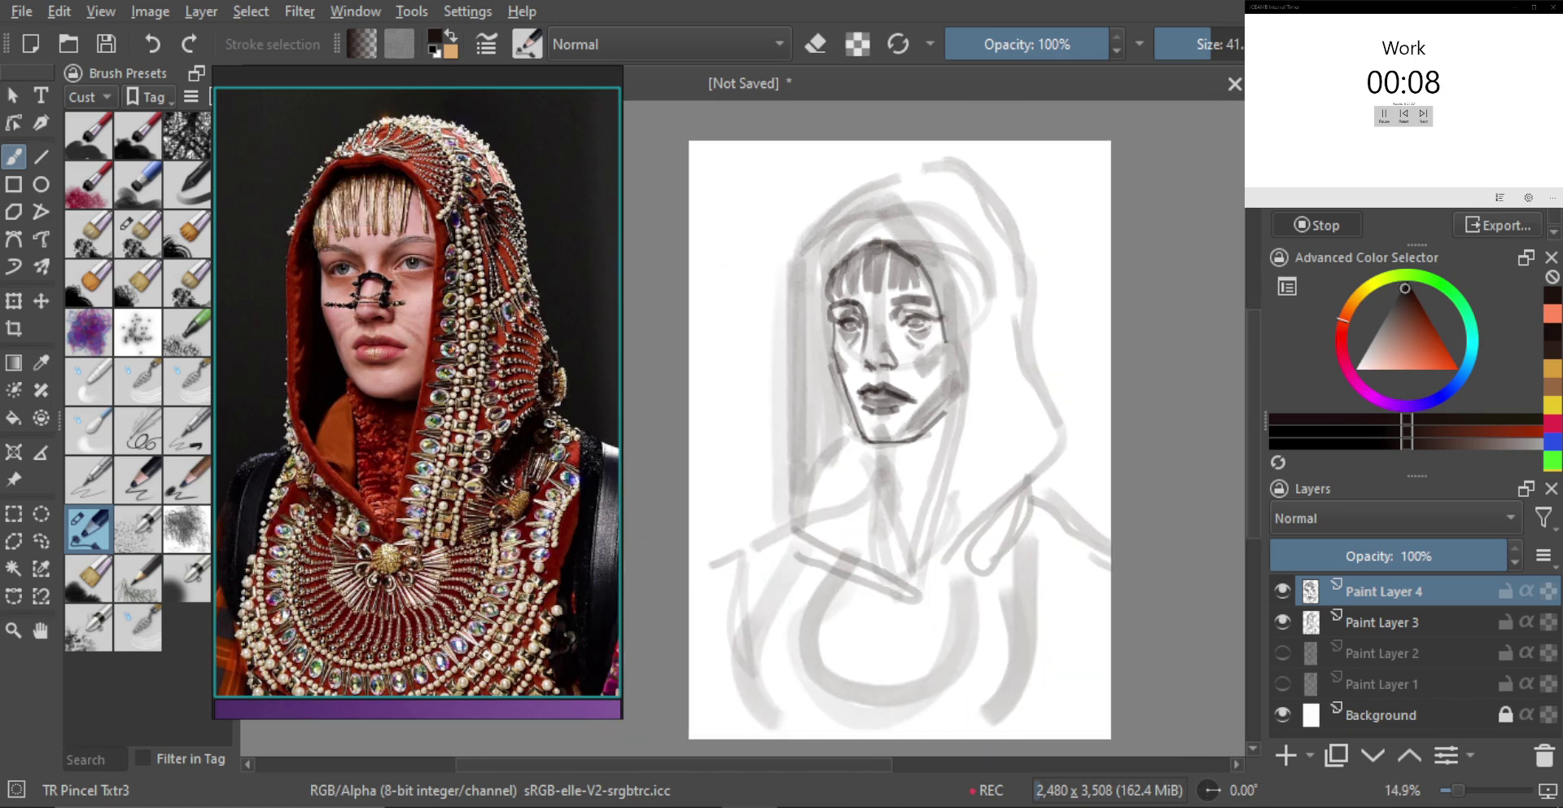
key(bracketleft)
drag(942, 323, 933, 445)
drag(903, 586, 935, 425)
mouse_move(907, 290)
mouse_down()
mouse_move(900, 322)
mouse_move(839, 343)
mouse_up()
Merge Paint Layer 4 into the layer below, hide the finished sketch and add a new paint layer
scroll(874, 338, down, 1)
key(ctrl+e)
click(1282, 590)
key(Insert)
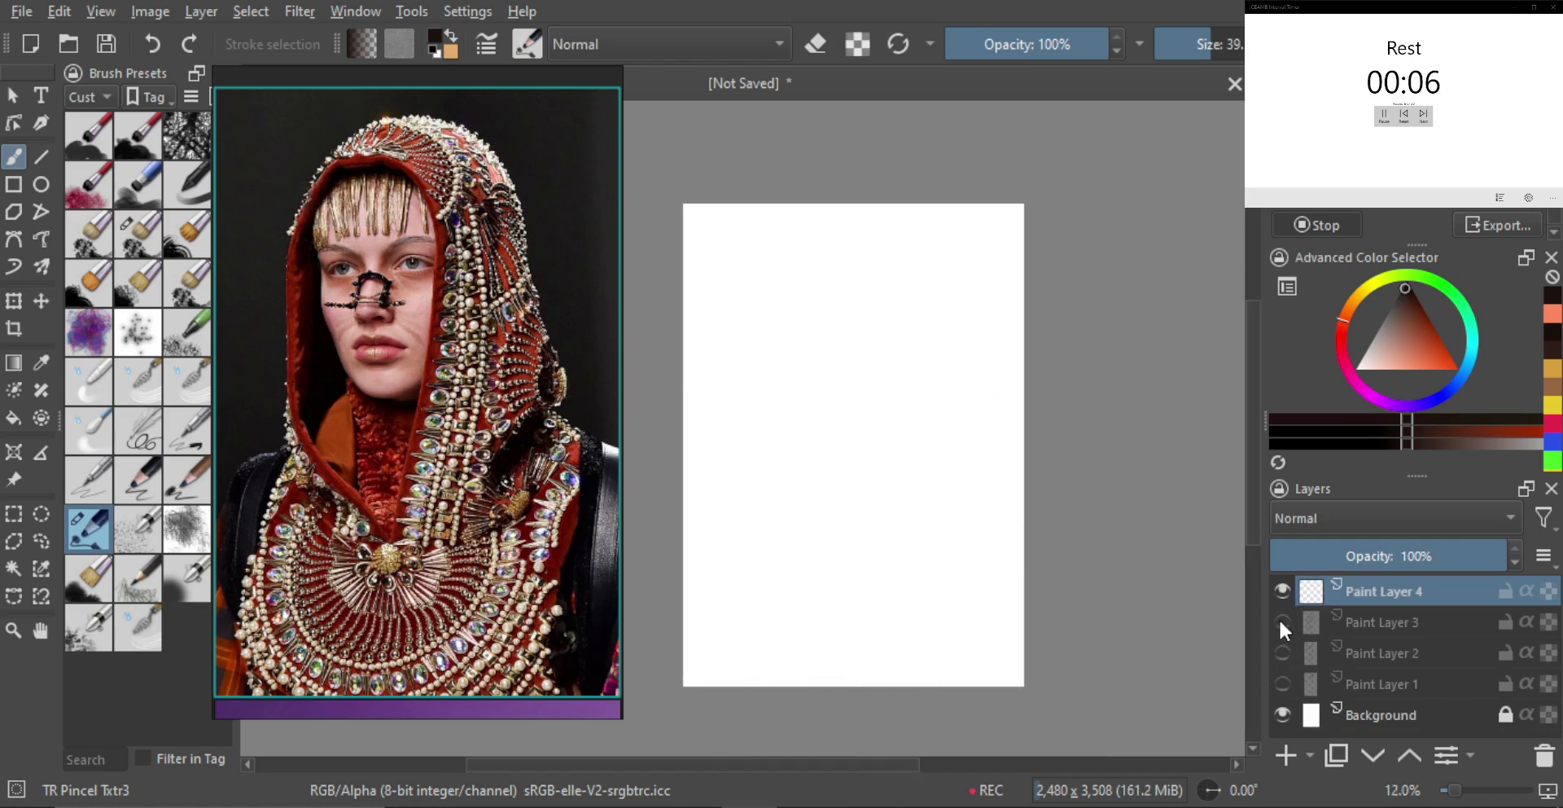
Bring up the reference photo of the woman holding an eagle and frame both in the reference view
scroll(479, 471, down, 3)
drag(484, 471, 412, 470)
scroll(493, 401, up, 3)
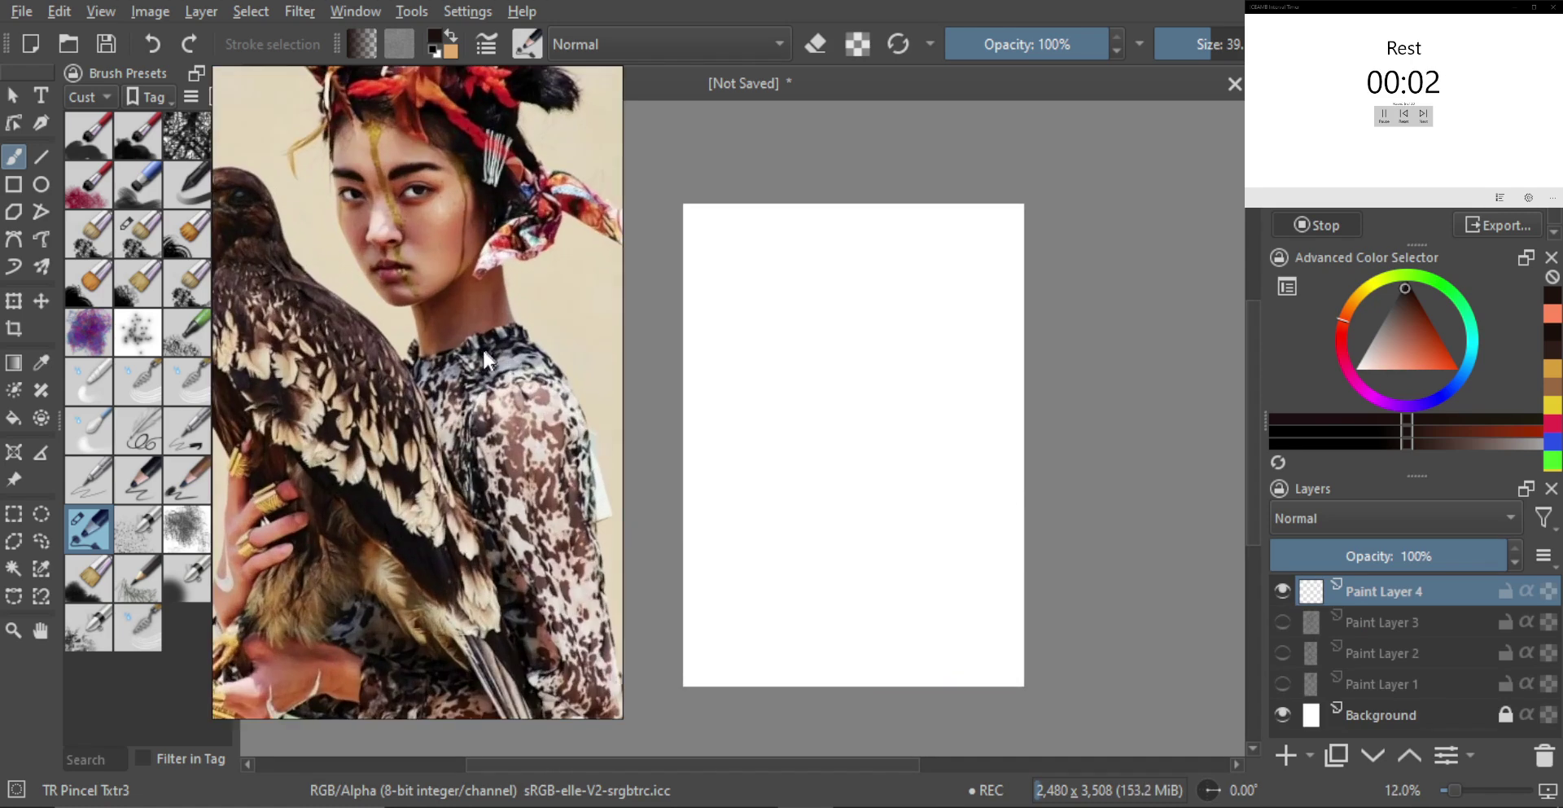
scroll(502, 404, up, 2)
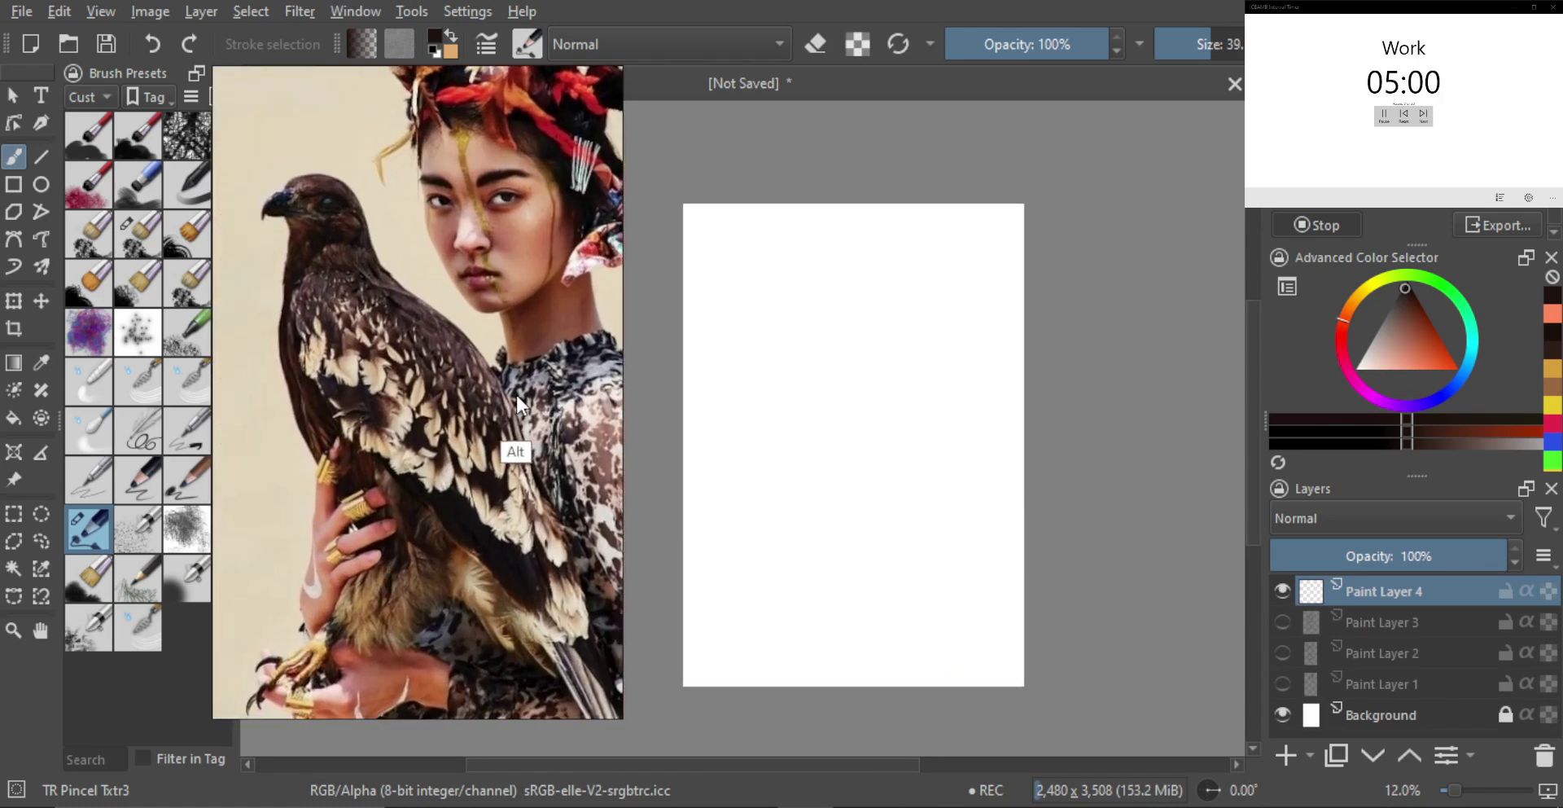
drag(511, 389, 502, 388)
mouse_move(896, 374)
mouse_down()
mouse_move(890, 411)
mouse_move(893, 377)
mouse_up()
key(ctrl+z)
key(ctrl+z)
key(ctrl+z)
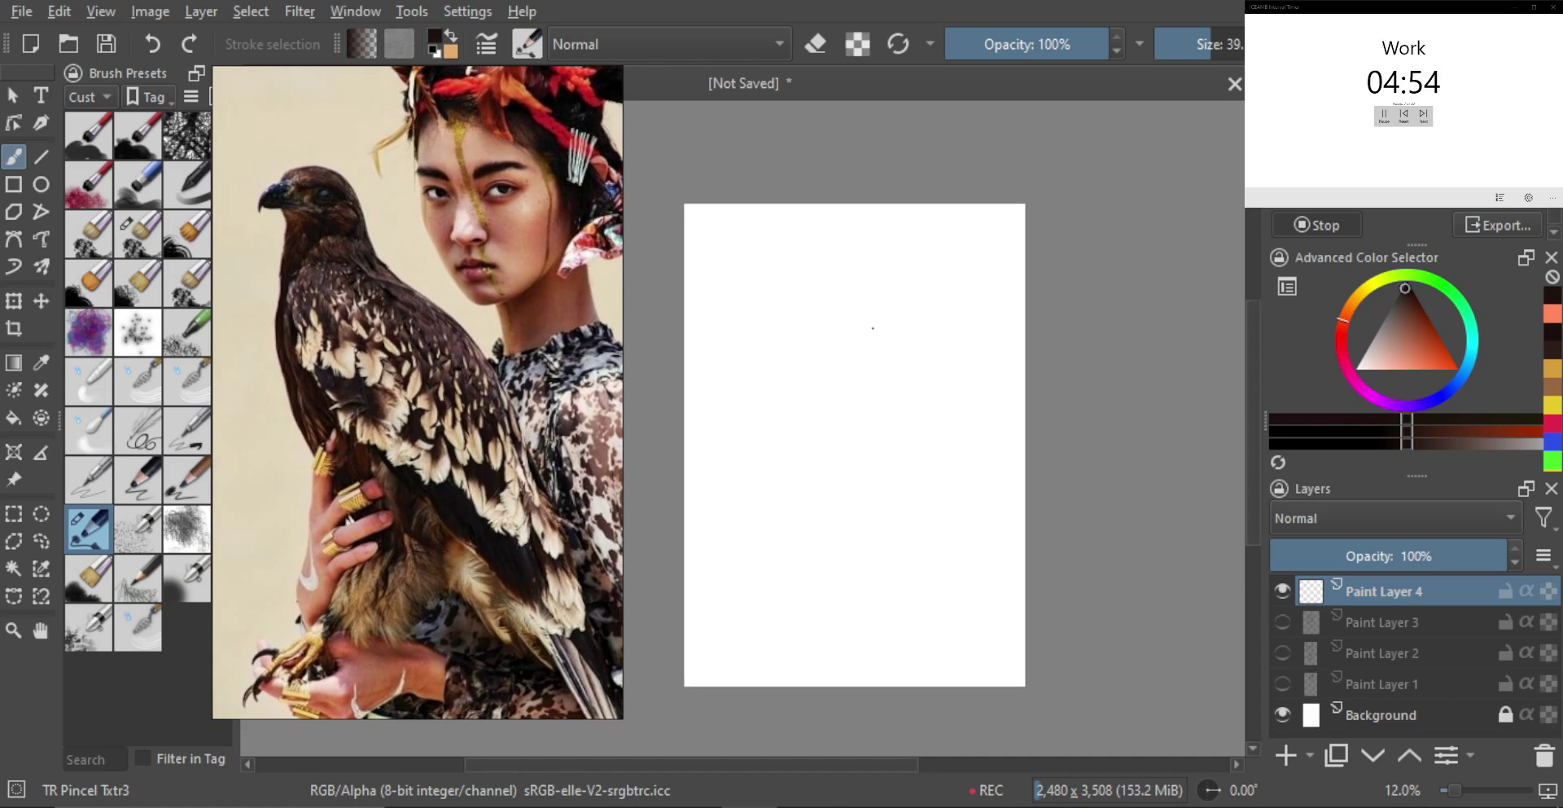
Sketch the eagle's slanted oval body and neck with loose construction lines
mouse_move(820, 312)
mouse_down()
mouse_move(817, 395)
mouse_move(854, 343)
mouse_move(934, 444)
mouse_up()
drag(814, 375, 882, 383)
drag(818, 417, 869, 508)
mouse_move(828, 425)
mouse_down()
mouse_move(900, 564)
mouse_move(844, 354)
mouse_move(952, 460)
mouse_move(860, 494)
mouse_up()
Sketch the eagle's leg and foot, and mark the dark brow and beak on its head
mouse_move(890, 392)
mouse_down()
mouse_move(849, 428)
mouse_move(846, 415)
mouse_move(854, 522)
mouse_move(932, 584)
mouse_move(899, 535)
mouse_move(896, 603)
mouse_up()
key(ctrl+z)
mouse_move(875, 551)
mouse_down()
mouse_move(882, 645)
mouse_move(872, 624)
mouse_move(840, 663)
mouse_move(871, 632)
mouse_up()
shift+drag(880, 550, 886, 551)
mouse_move(863, 388)
mouse_down()
mouse_move(902, 512)
mouse_move(855, 389)
mouse_up()
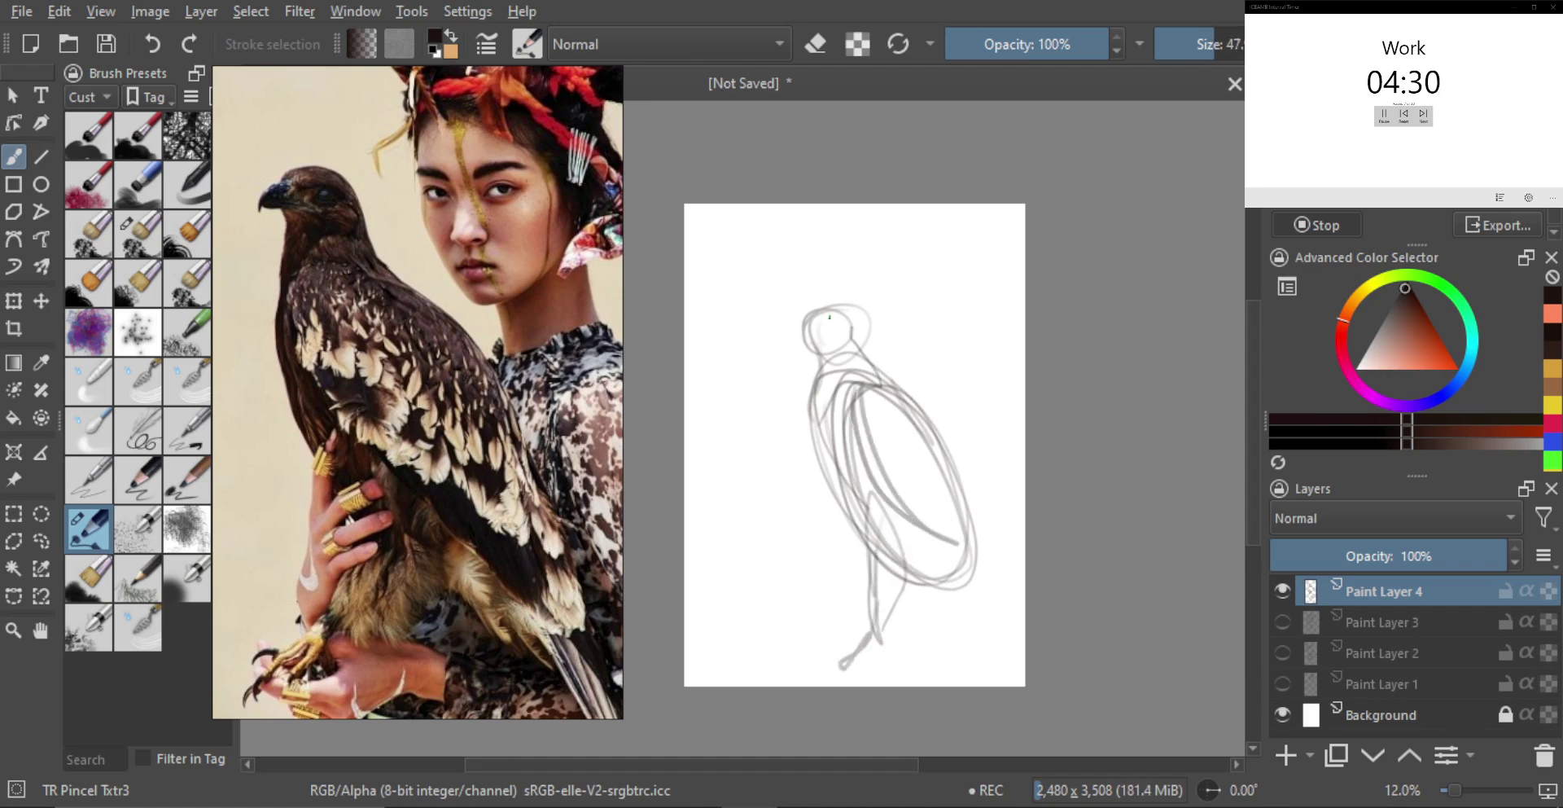
mouse_move(804, 328)
mouse_down()
mouse_move(787, 310)
mouse_move(767, 336)
mouse_move(829, 316)
mouse_up()
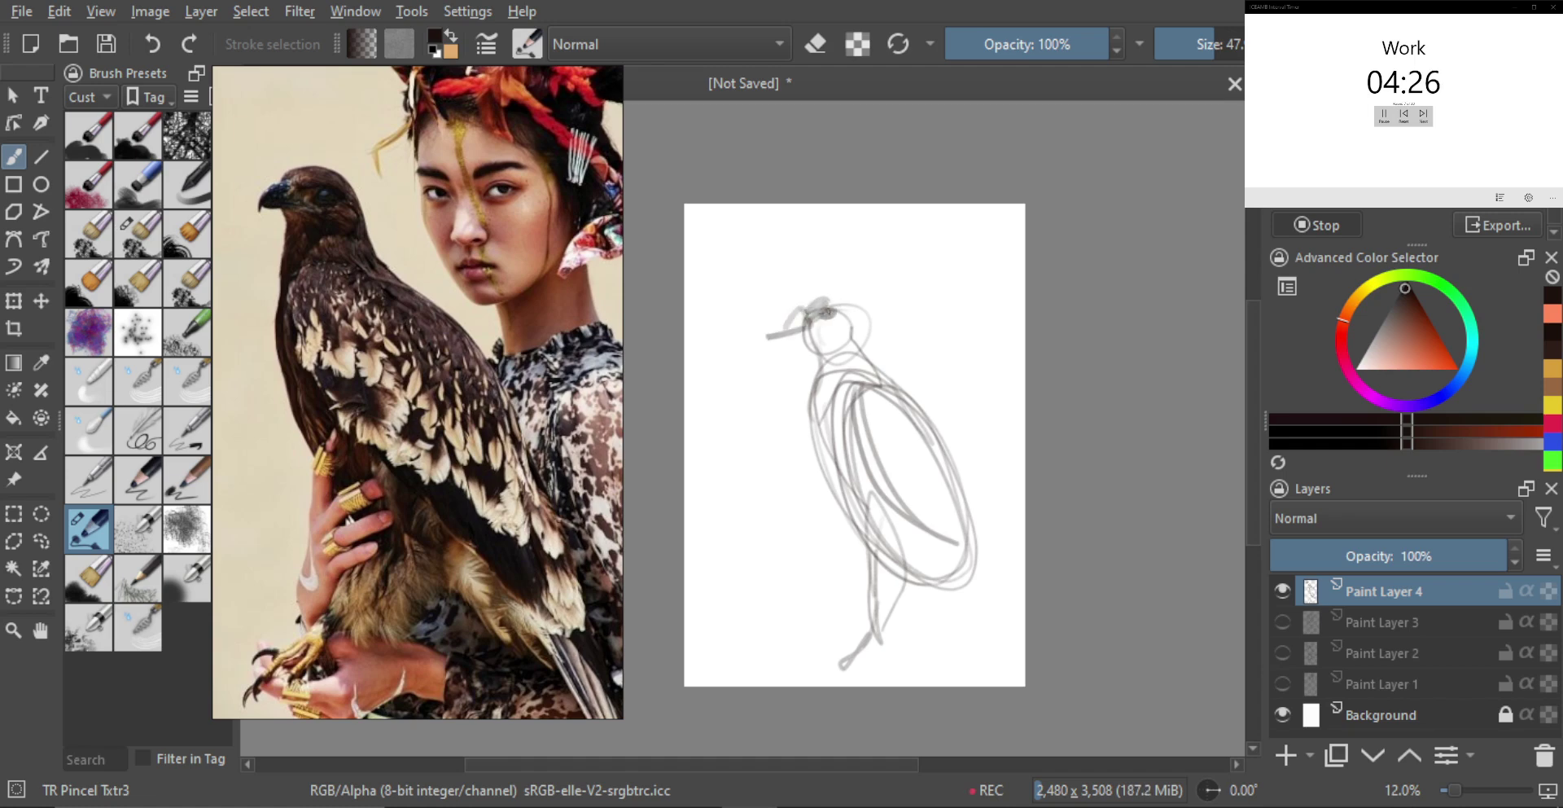
Scale the eagle sketch down, reposition it in the upper half of the page and return to the brush
key(ctrl+r)
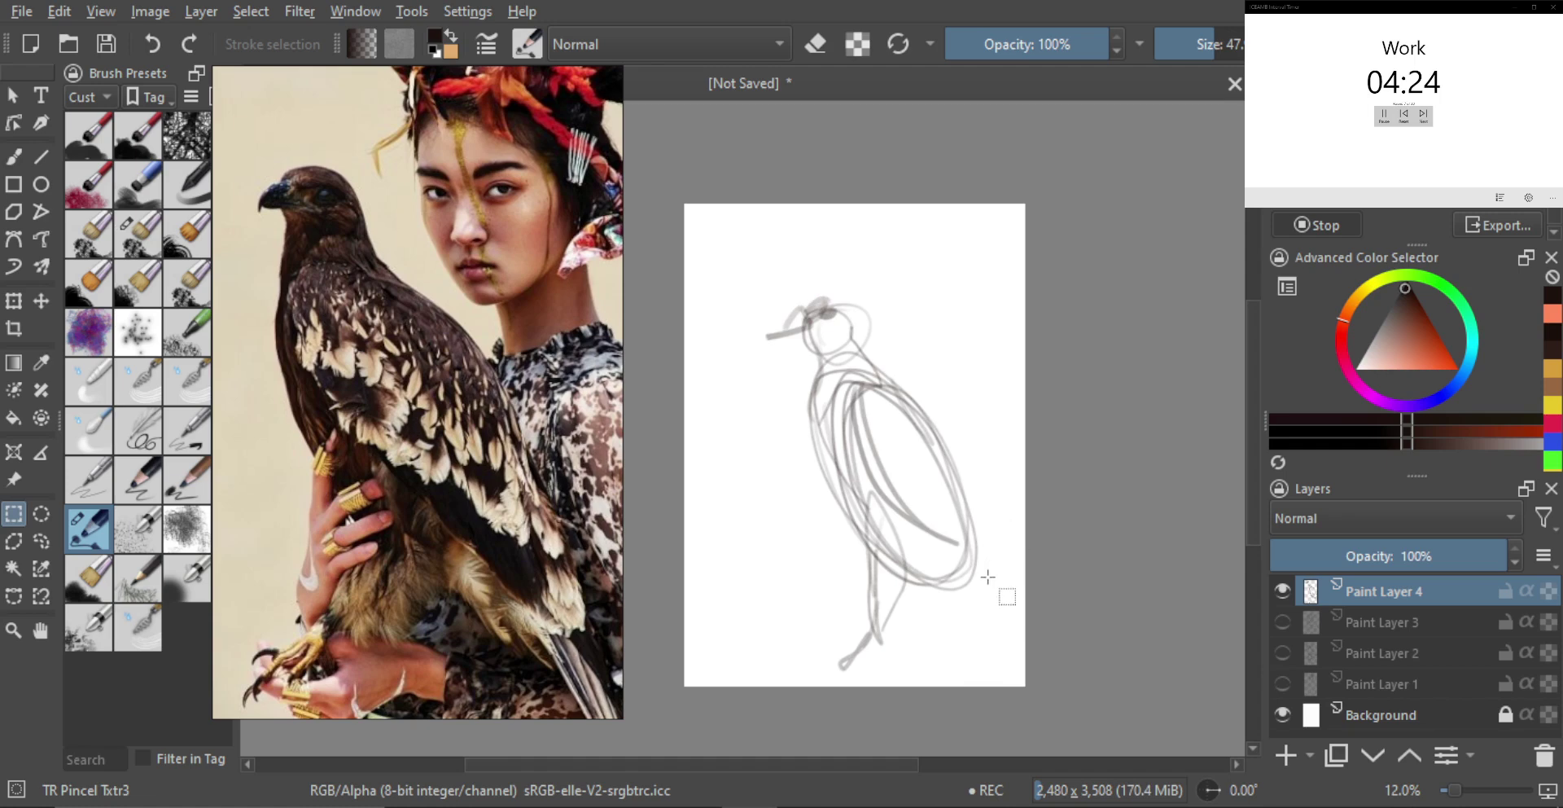
drag(946, 554, 947, 556)
key(ctrl+t)
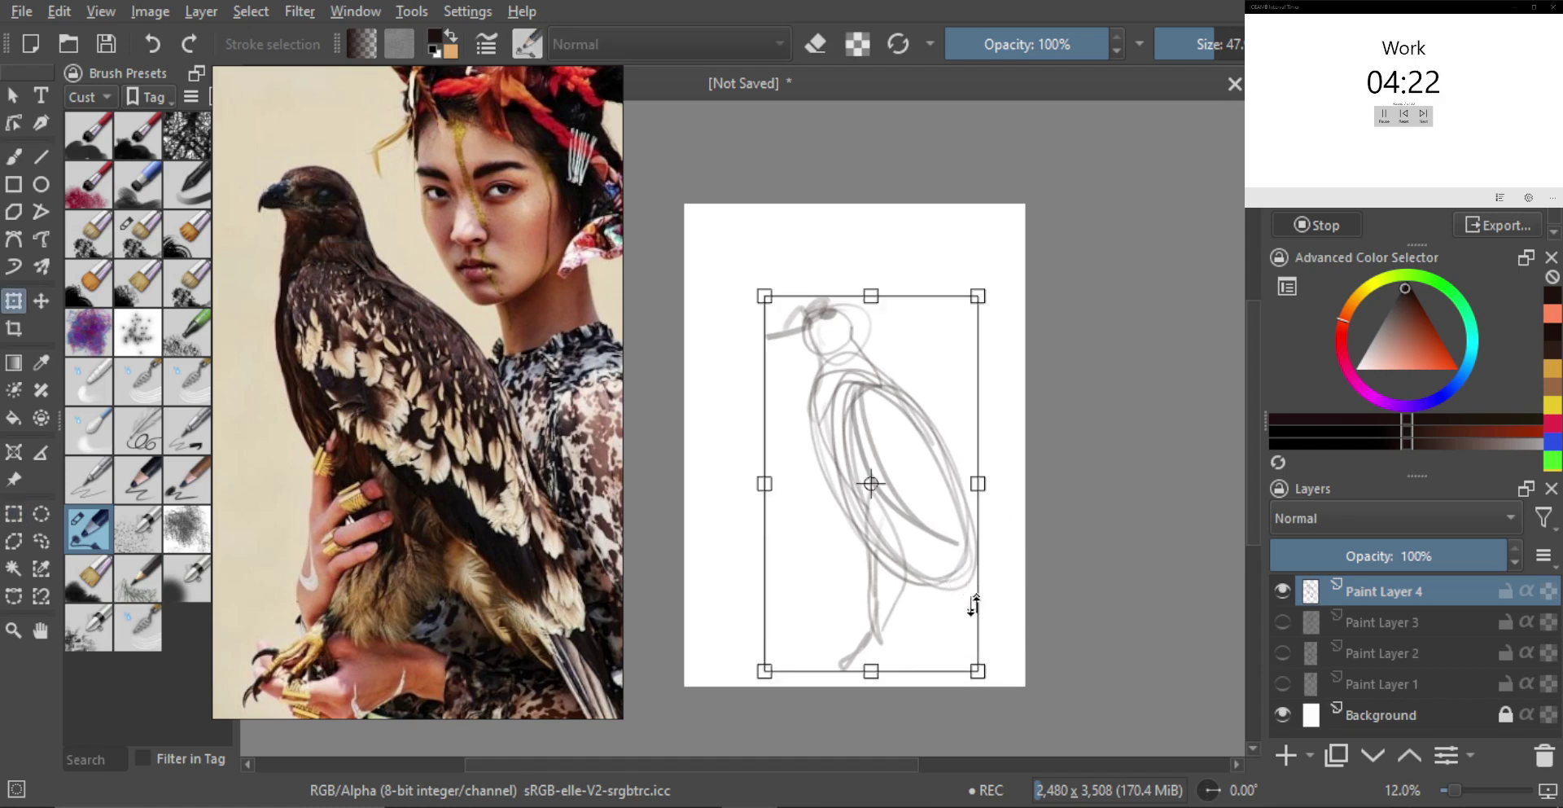
drag(978, 663, 908, 516)
key(ctrl+z)
drag(934, 594, 907, 529)
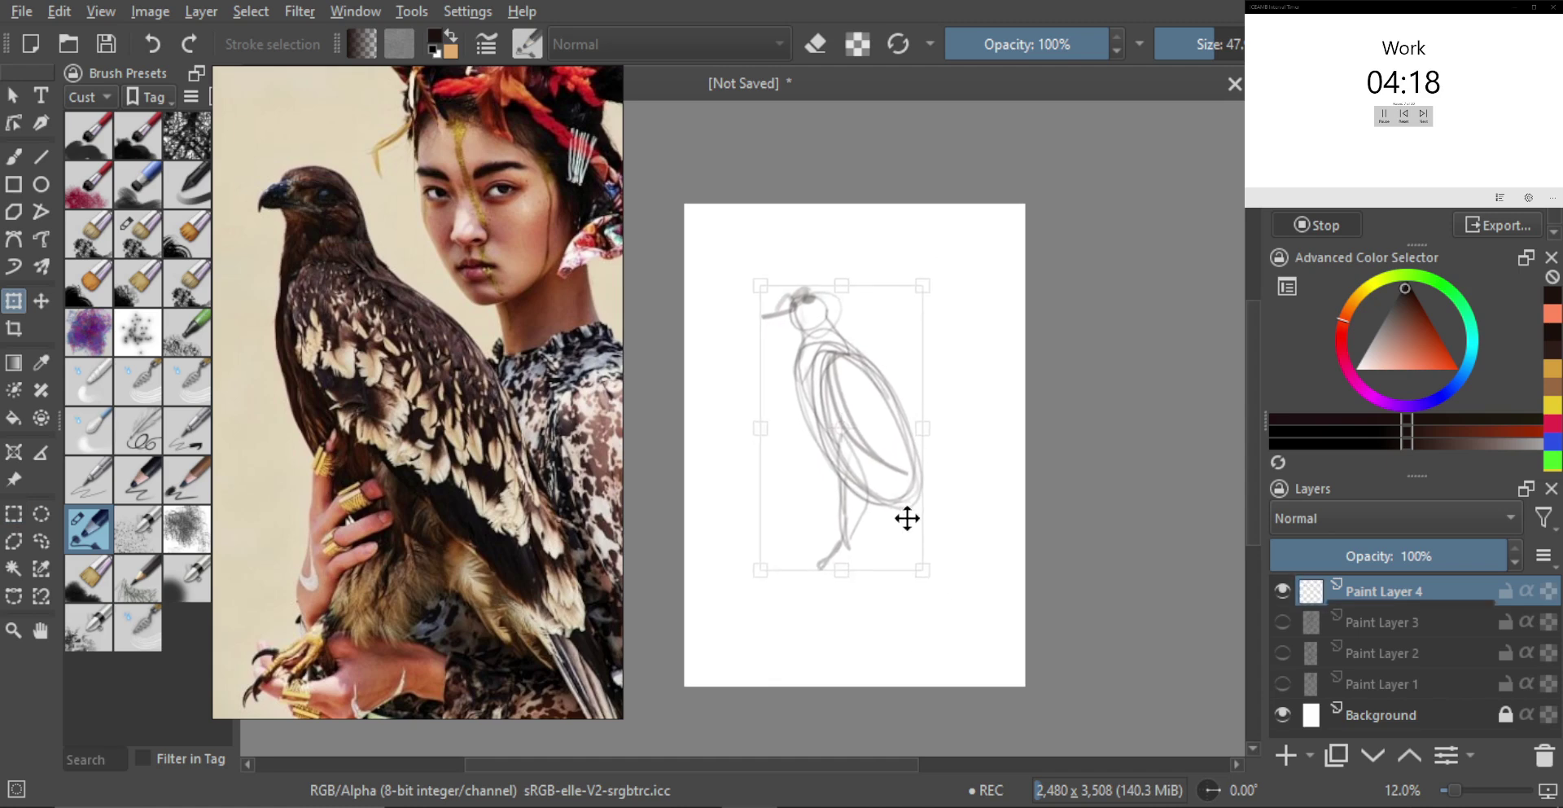
drag(842, 568, 844, 607)
mouse_move(895, 533)
mouse_down()
mouse_move(893, 513)
mouse_move(887, 528)
mouse_up()
key(Return)
key(b)
Shade the eagle's neck, breast and belly with broad strokes from an enlarged brush
drag(816, 459, 827, 460)
drag(778, 383, 801, 387)
key(bracketright)
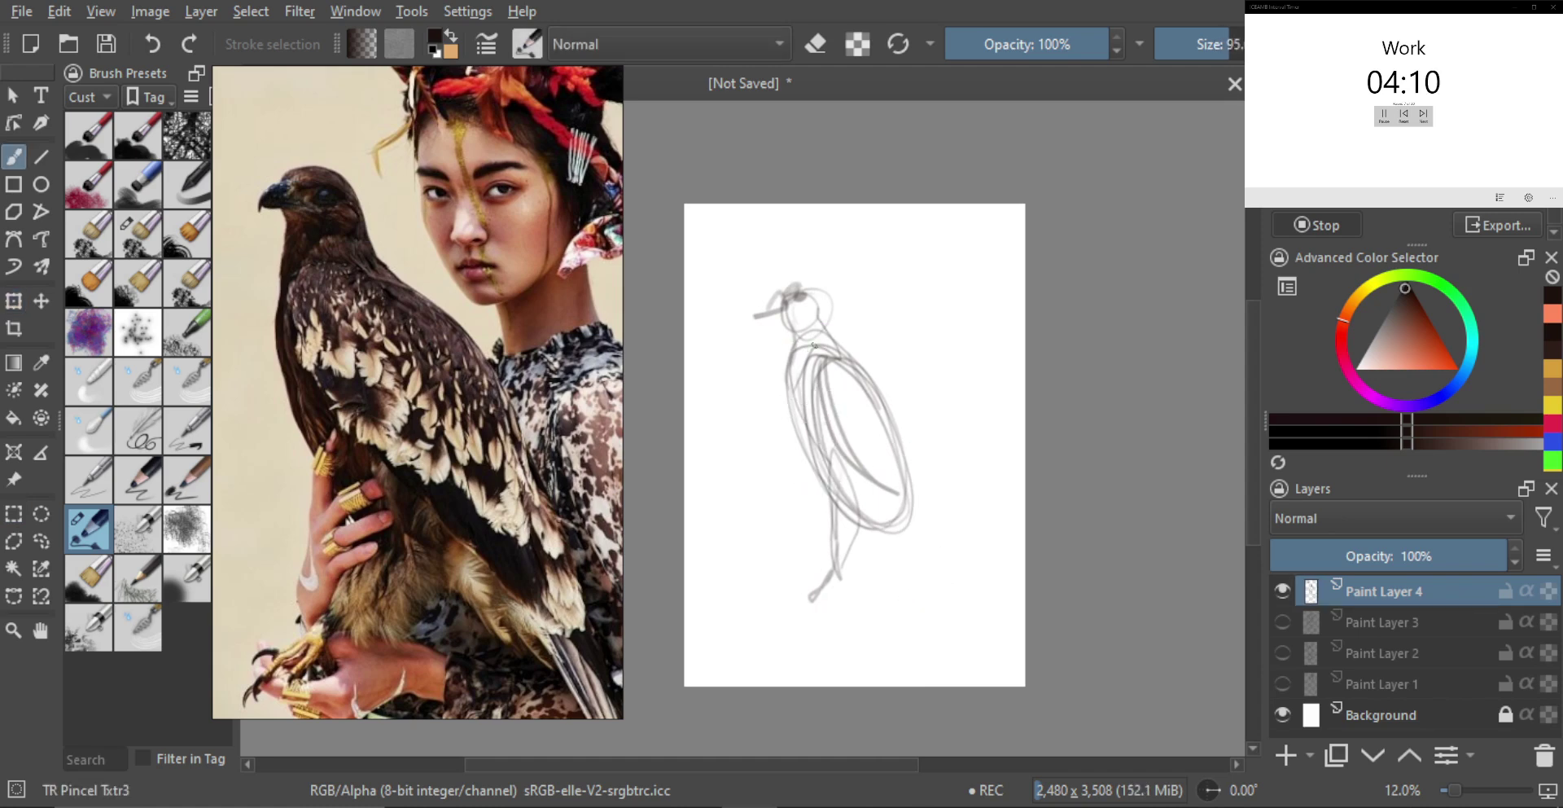
key(bracketright)
key(bracketright)
key(bracketright)
mouse_move(785, 311)
mouse_down()
mouse_move(799, 403)
mouse_move(828, 445)
mouse_up()
mouse_move(792, 376)
mouse_down()
mouse_move(816, 424)
mouse_move(795, 401)
mouse_move(804, 446)
mouse_move(834, 475)
mouse_up()
shift+click(799, 401)
mouse_move(785, 410)
mouse_down()
mouse_move(824, 480)
mouse_move(816, 449)
mouse_move(866, 497)
mouse_move(824, 472)
mouse_move(842, 480)
mouse_move(854, 518)
mouse_up()
shift+click(825, 478)
shift+click(844, 480)
mouse_move(813, 482)
mouse_down()
mouse_move(824, 508)
mouse_move(892, 534)
mouse_up()
shift+click(822, 479)
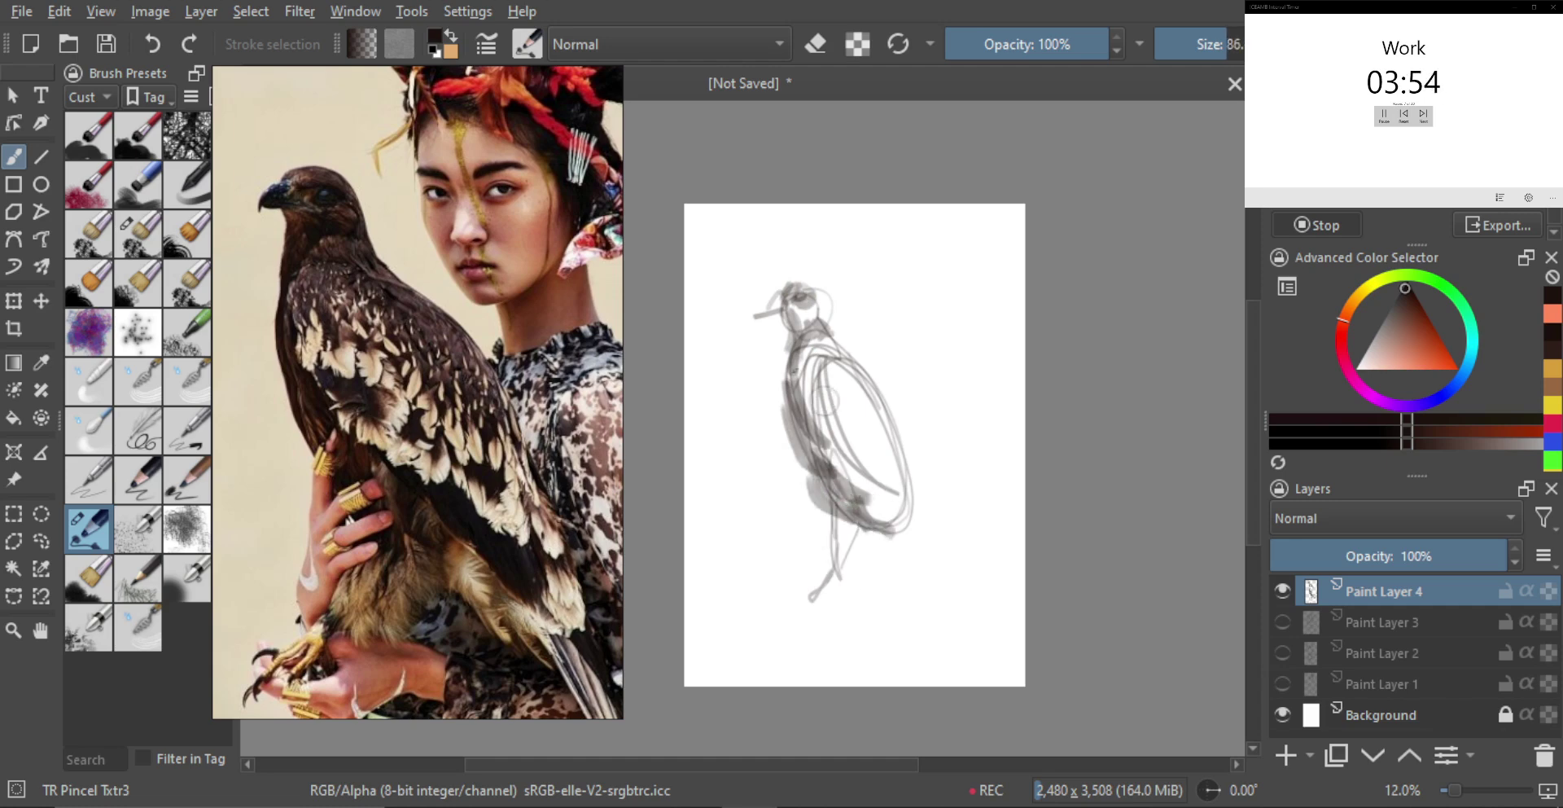
Add short feather strokes inside the eagle's wing, undoing the last one
drag(807, 412, 815, 337)
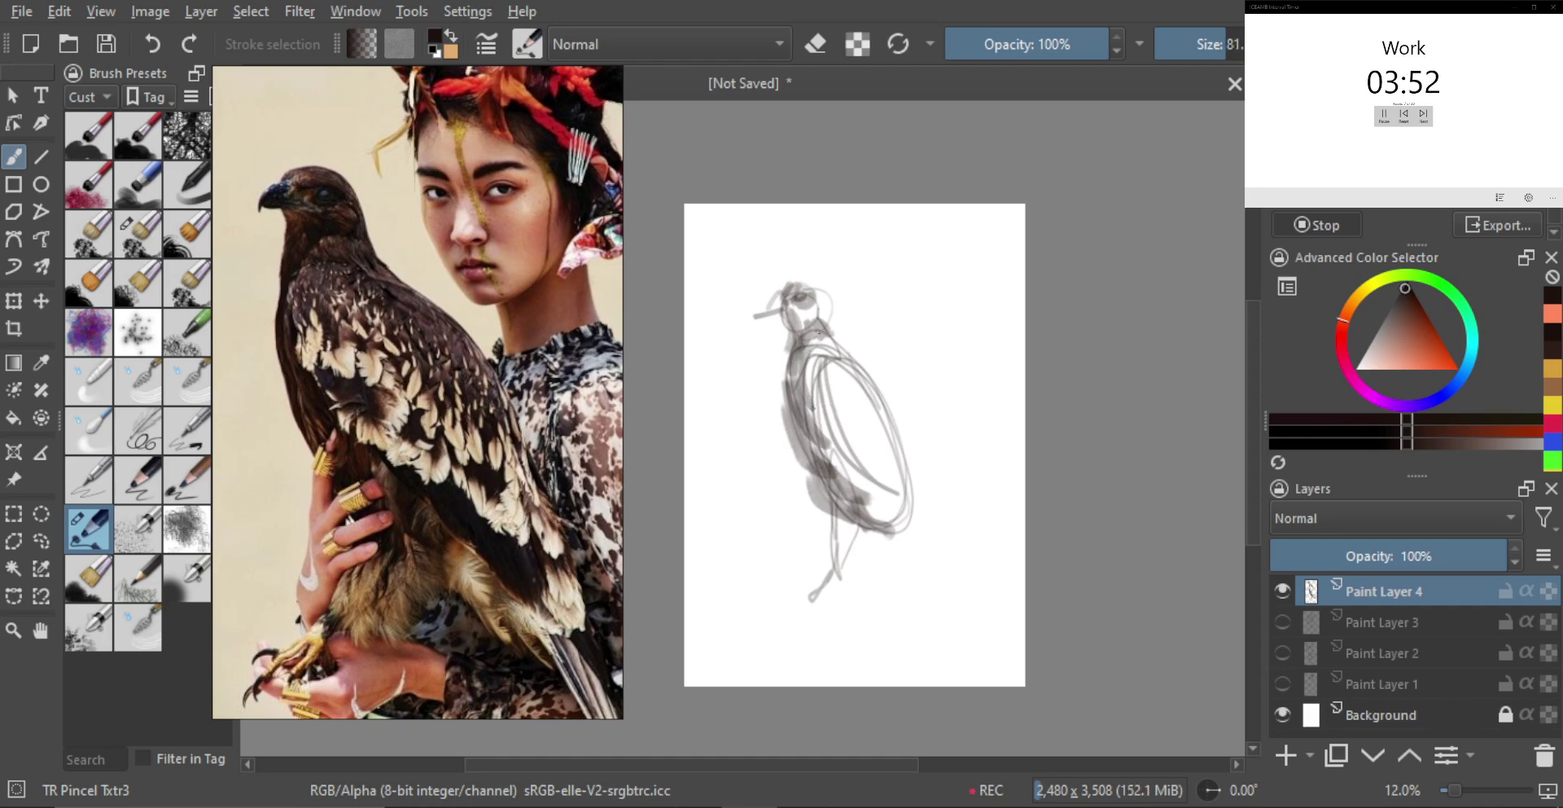
drag(808, 391, 858, 453)
mouse_move(842, 411)
mouse_down()
mouse_move(859, 453)
mouse_move(854, 422)
mouse_move(868, 434)
mouse_up()
shift+click(857, 423)
key(ctrl+z)
Block in the eagle's back edge and long tail feathers, undoing stray strokes and reducing the brush size
drag(838, 380, 885, 446)
key(ctrl+z)
mouse_move(844, 347)
mouse_down()
mouse_move(829, 347)
mouse_move(863, 384)
mouse_up()
key(ctrl+z)
mouse_move(825, 321)
mouse_down()
mouse_move(856, 378)
mouse_move(821, 364)
mouse_move(847, 353)
mouse_move(932, 430)
mouse_move(963, 542)
mouse_move(912, 425)
mouse_up()
key(ctrl+z)
key(ctrl+z)
key(ctrl+z)
key([)
key([)
key([)
mouse_move(953, 496)
mouse_down()
mouse_move(974, 555)
mouse_move(898, 443)
mouse_move(935, 545)
mouse_move(916, 469)
mouse_up()
key([)
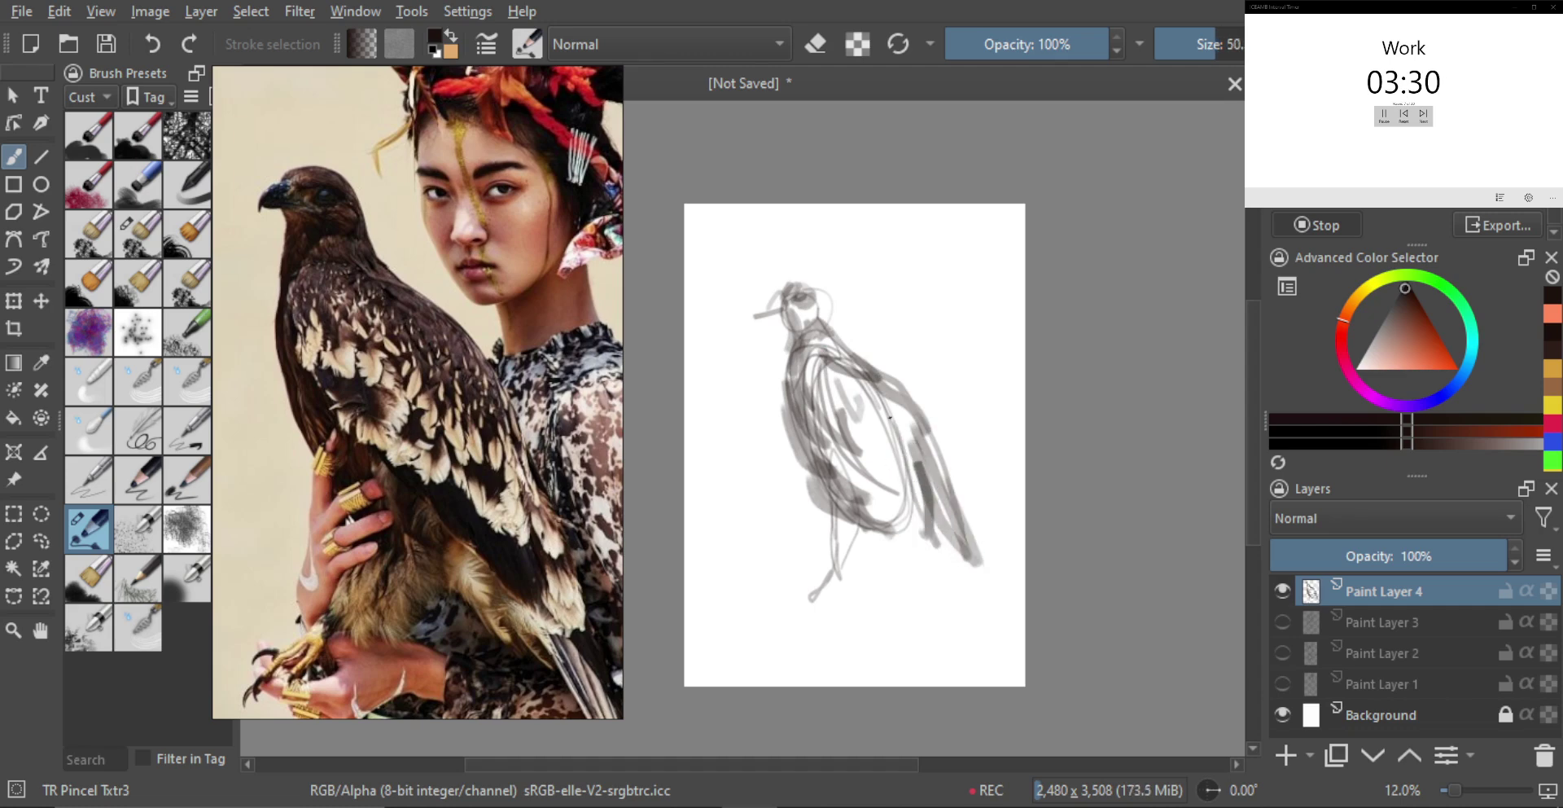
Add darker feather strokes inside the eagle's wing, adjusting the brush size between strokes
mouse_move(888, 419)
mouse_down()
mouse_move(916, 525)
mouse_move(867, 419)
mouse_move(885, 430)
mouse_up()
key([)
drag(827, 369, 878, 476)
key(])
key(])
mouse_move(878, 476)
mouse_down()
mouse_move(861, 398)
mouse_move(931, 582)
mouse_move(868, 472)
mouse_up()
Extend the eagle's tail and lower wing feathers with broad strokes from a larger brush
key(])
key(])
key(])
key(])
key([)
key([)
mouse_move(933, 579)
mouse_down()
mouse_move(917, 522)
mouse_move(971, 621)
mouse_move(964, 562)
mouse_up()
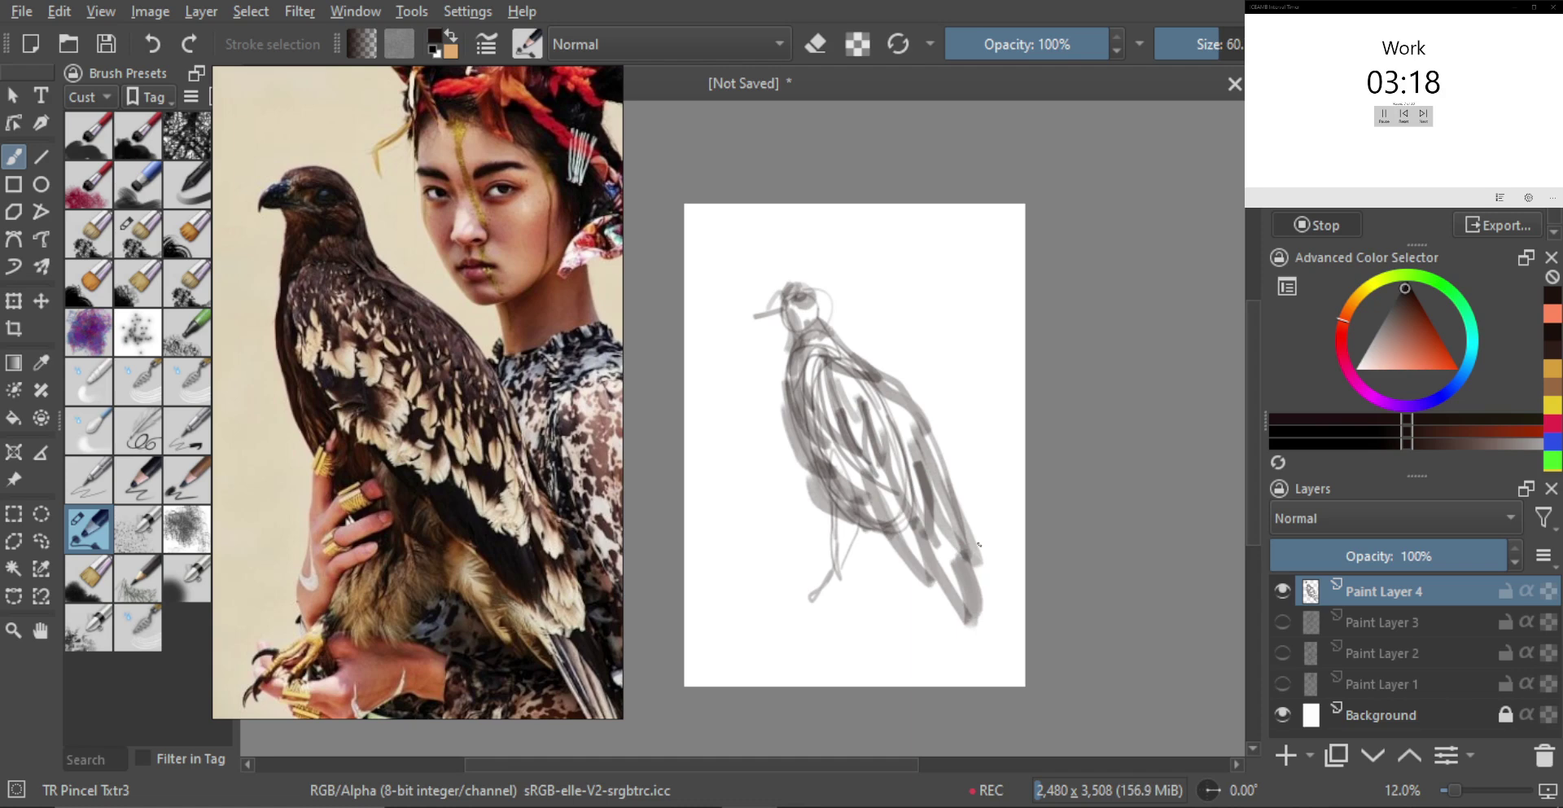
Scale down and reposition the eagle sketch, return to the brush and frame the whole eagle in the reference photo
key(ctrl+t)
drag(985, 629, 953, 582)
mouse_move(934, 529)
mouse_down()
mouse_move(925, 515)
mouse_move(931, 561)
mouse_up()
key(Return)
key(b)
scroll(547, 529, down, 3)
drag(547, 600, 504, 555)
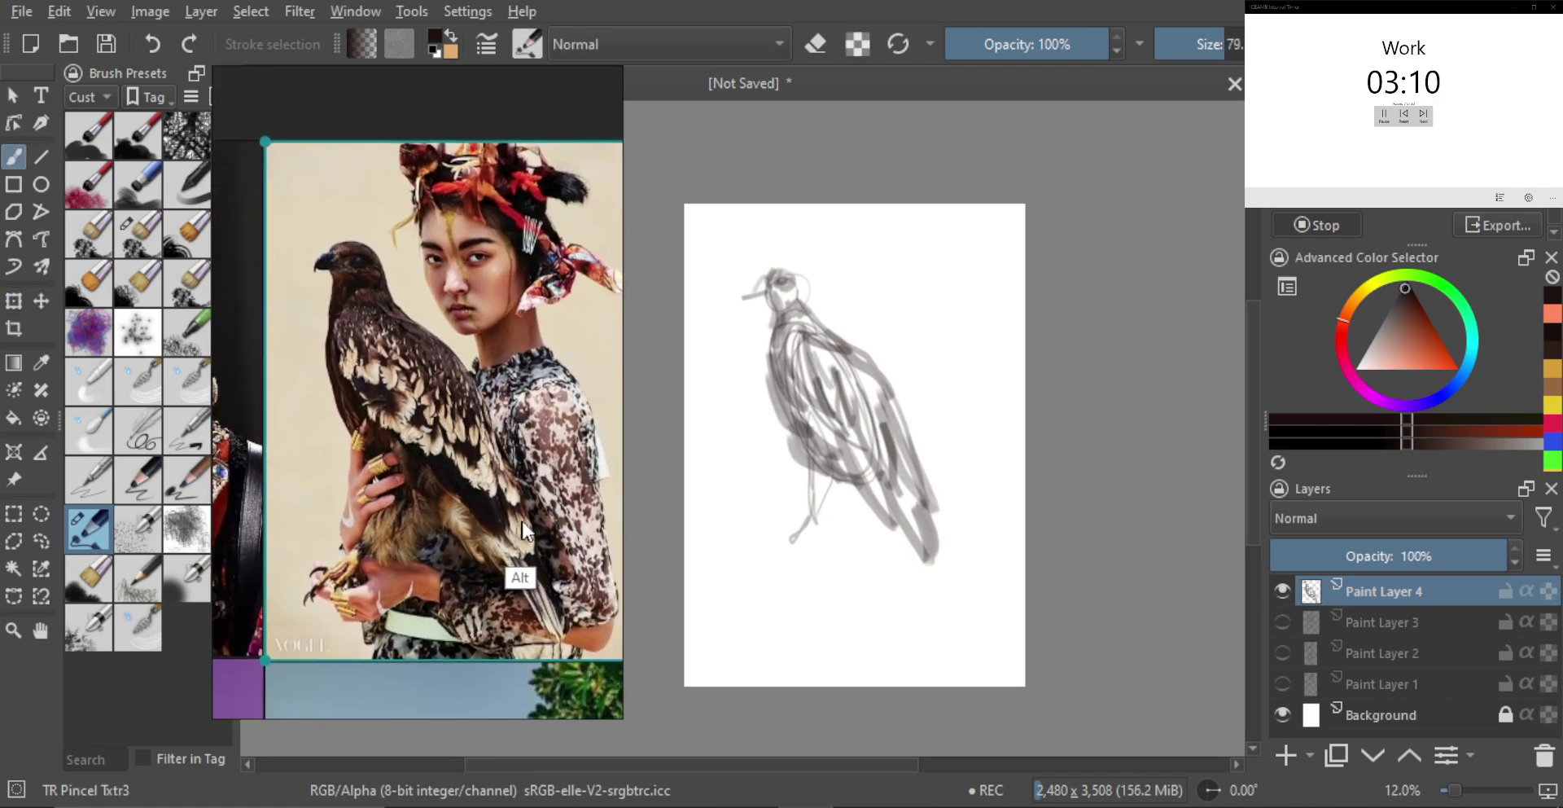
Shade the plumage under the eagle's belly and tail, and draw its leg and claws
mouse_move(900, 527)
mouse_down()
mouse_move(851, 512)
mouse_move(890, 556)
mouse_move(880, 521)
mouse_move(905, 566)
mouse_move(893, 529)
mouse_move(926, 577)
mouse_move(918, 520)
mouse_move(862, 480)
mouse_move(855, 523)
mouse_move(840, 487)
mouse_move(851, 545)
mouse_move(827, 495)
mouse_move(847, 541)
mouse_move(824, 514)
mouse_move(829, 544)
mouse_move(807, 537)
mouse_move(806, 494)
mouse_move(787, 543)
mouse_up()
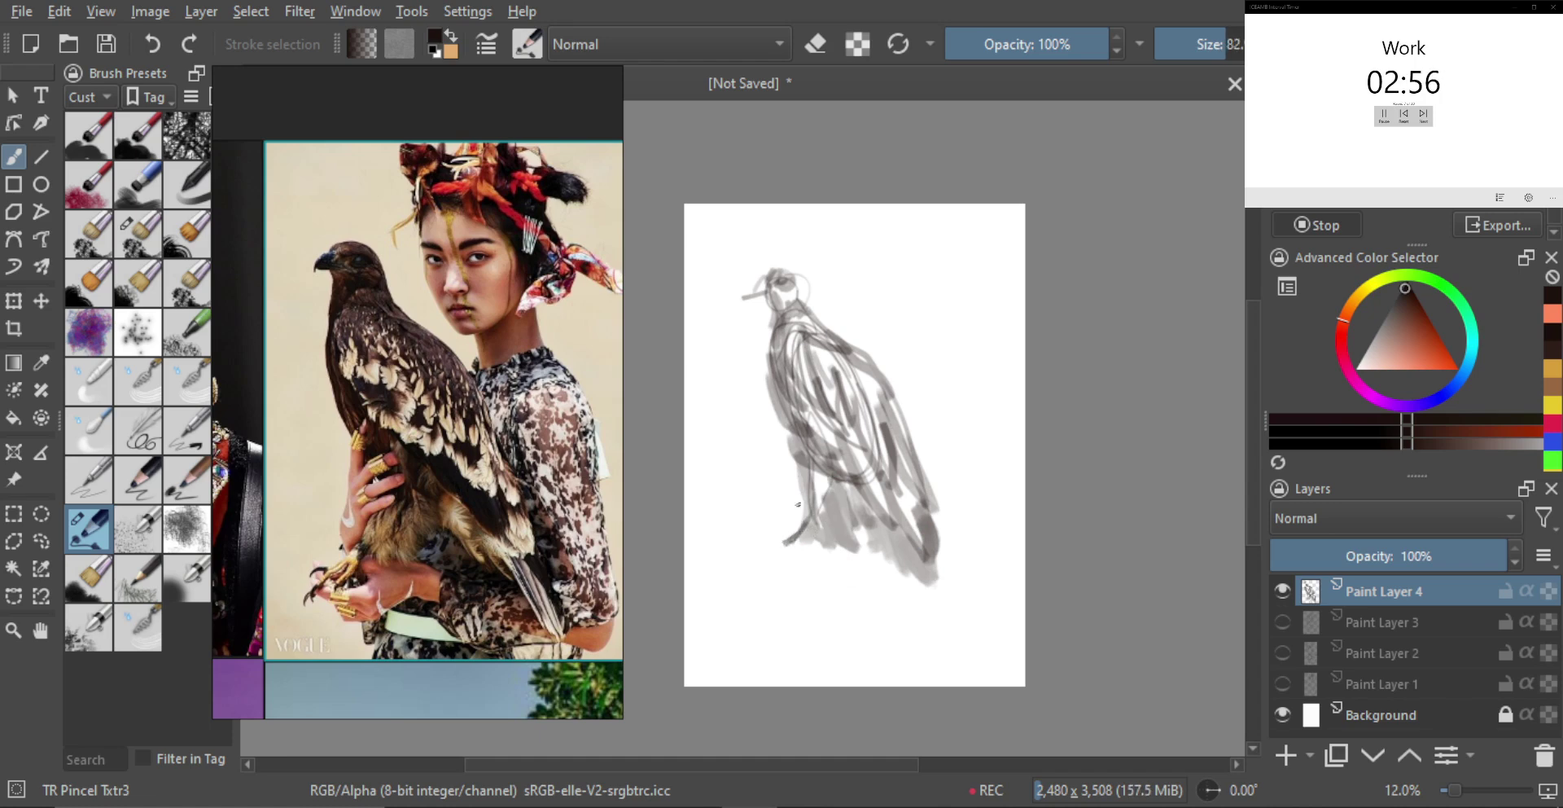
key(bracketleft)
mouse_move(770, 557)
mouse_down()
mouse_move(765, 582)
mouse_move(784, 543)
mouse_move(785, 577)
mouse_move(782, 538)
mouse_move(812, 529)
mouse_up()
key(bracketleft)
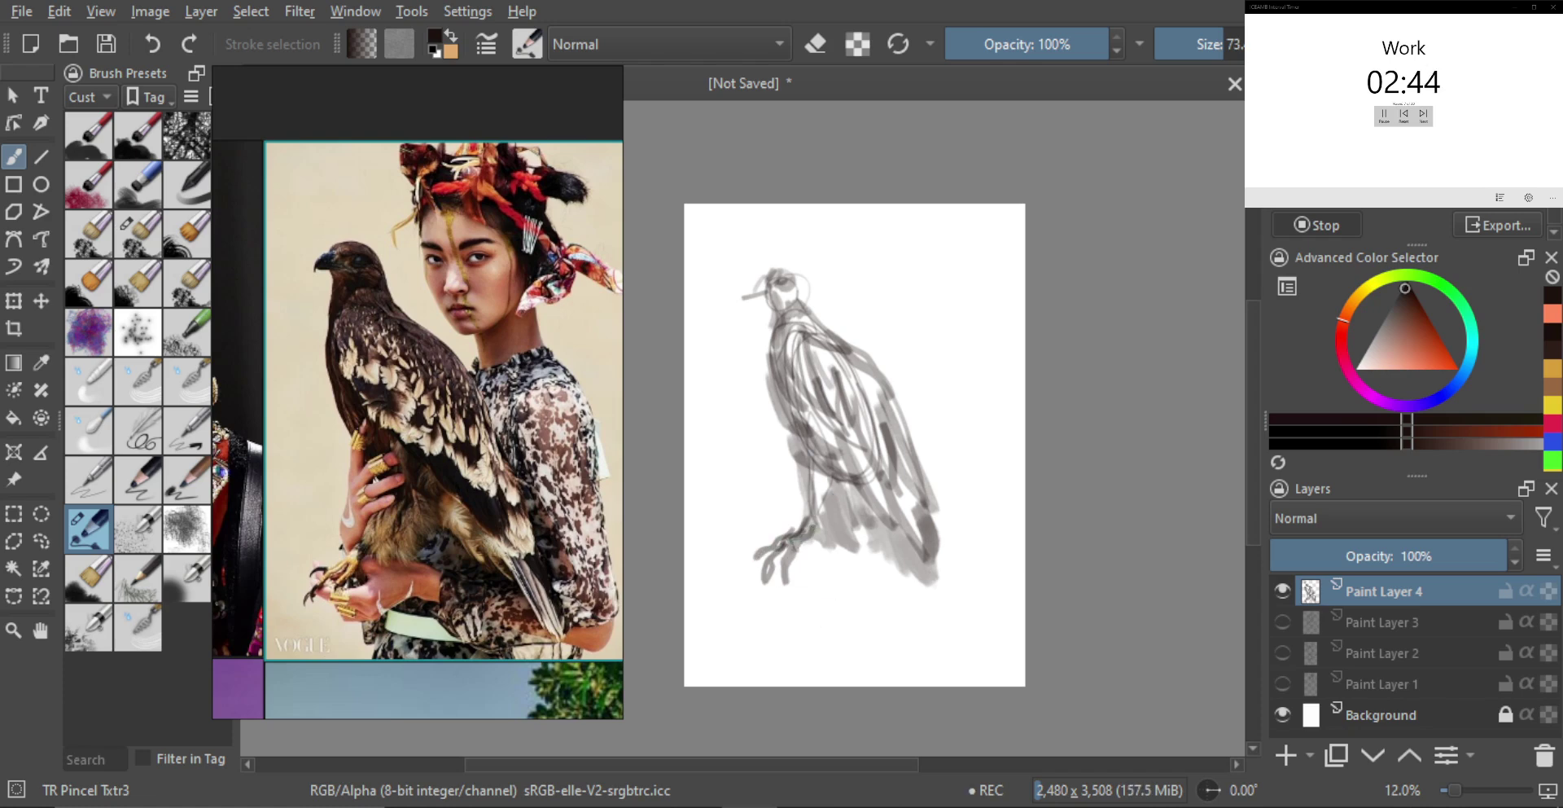
Outline the eagle's crown, nape and hooked beak, undoing a stray stroke
drag(776, 342, 771, 281)
mouse_move(817, 321)
mouse_down()
mouse_move(796, 265)
mouse_move(761, 277)
mouse_up()
key(ctrl+z)
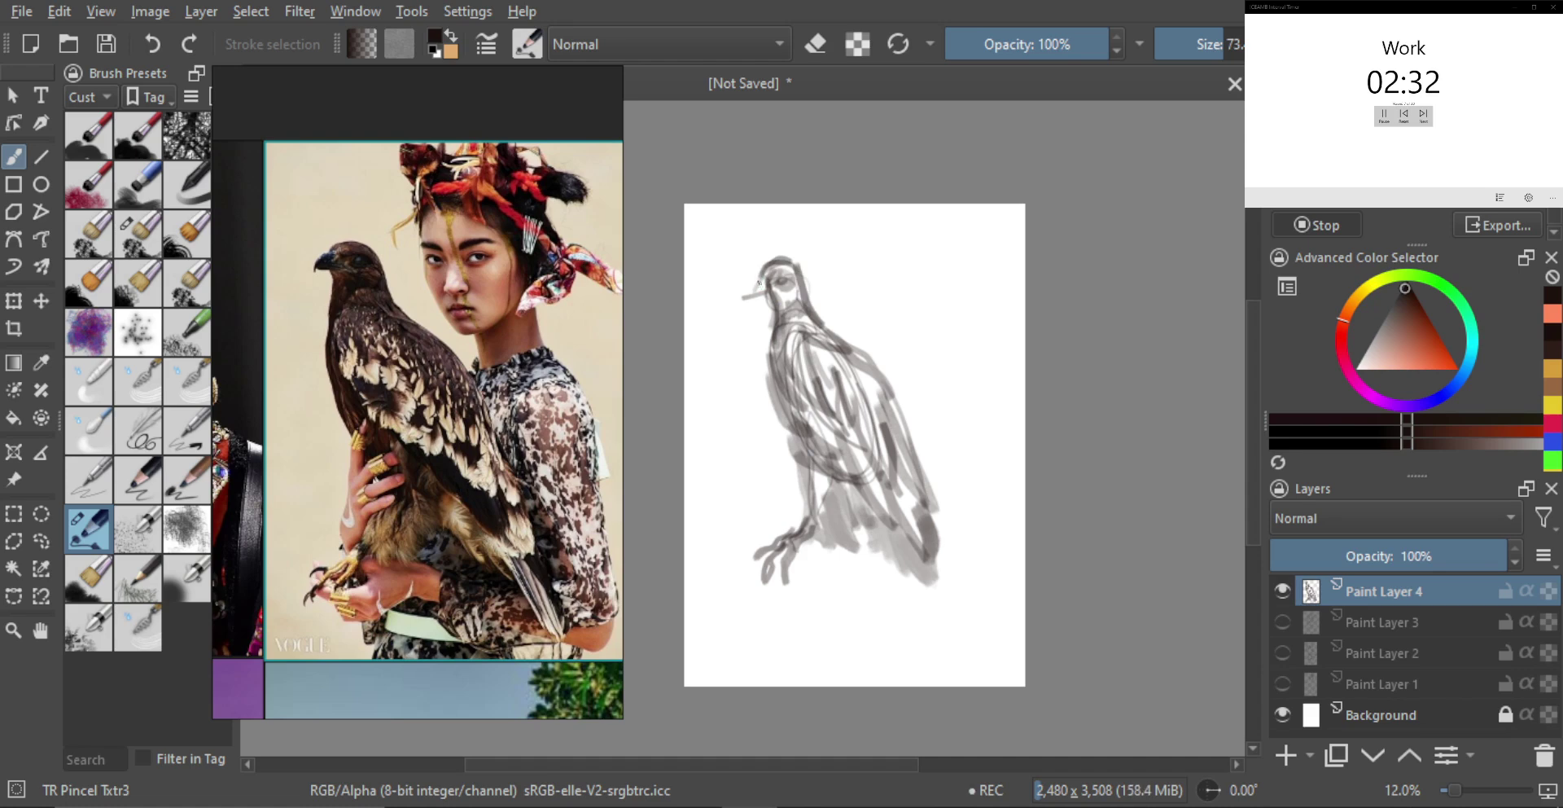
mouse_move(747, 293)
mouse_down()
mouse_move(764, 277)
mouse_move(758, 293)
mouse_up()
scroll(788, 352, up, 2)
scroll(788, 353, down, 2)
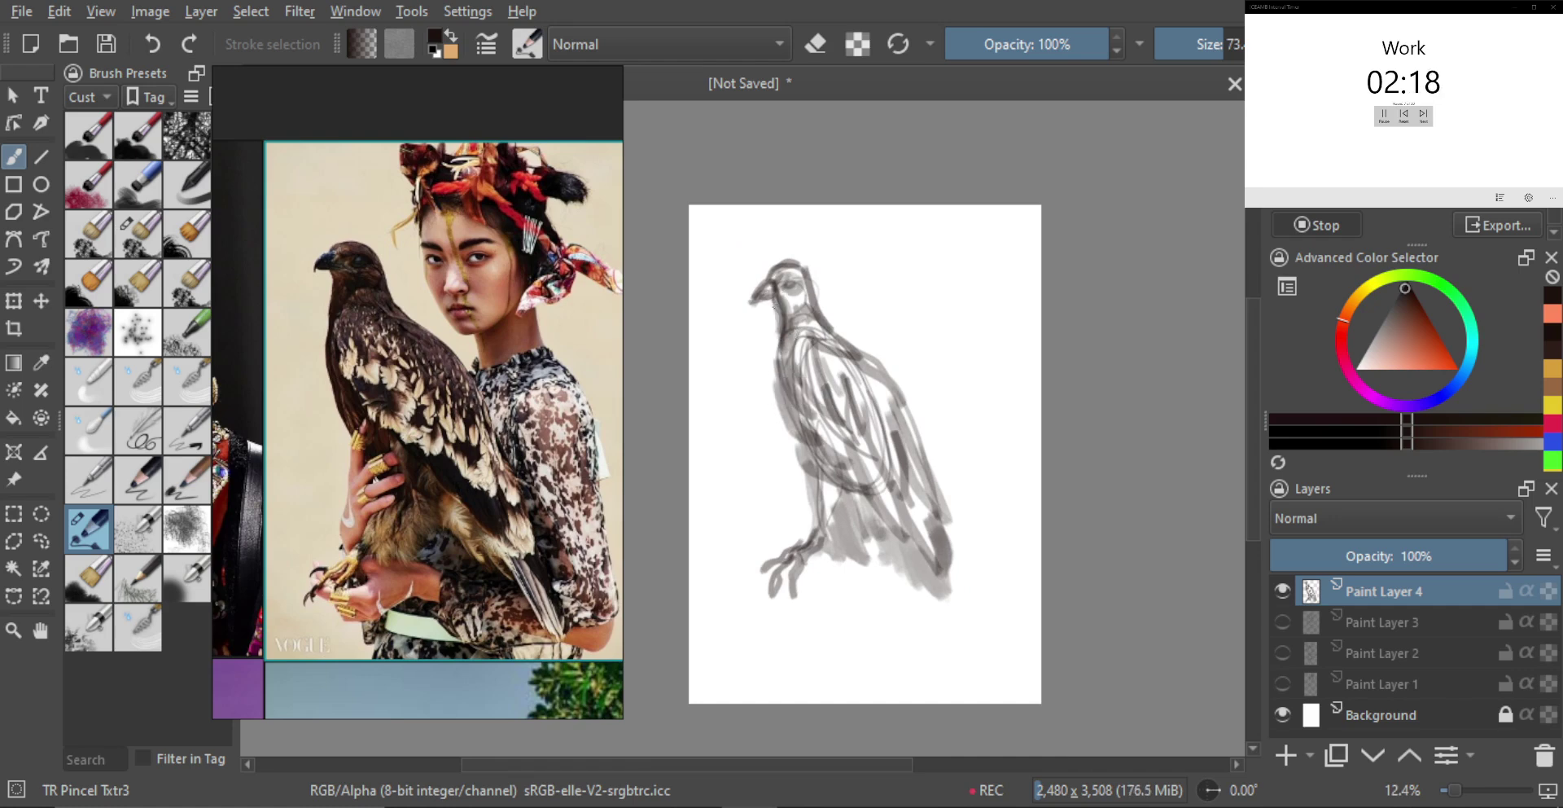
Darken the contour of the eagle's throat and breast with a smaller brush, undoing one stroke
drag(783, 325, 770, 366)
mouse_move(774, 297)
mouse_down()
mouse_move(796, 333)
mouse_move(772, 364)
mouse_move(781, 353)
mouse_move(788, 421)
mouse_move(777, 356)
mouse_move(768, 366)
mouse_move(787, 429)
mouse_up()
key(ctrl+z)
mouse_move(788, 429)
mouse_down()
mouse_move(766, 371)
mouse_move(772, 412)
mouse_move(800, 361)
mouse_move(814, 425)
mouse_move(773, 386)
mouse_move(788, 439)
mouse_up()
key(bracketleft)
drag(766, 372, 784, 433)
shift+drag(811, 493, 803, 493)
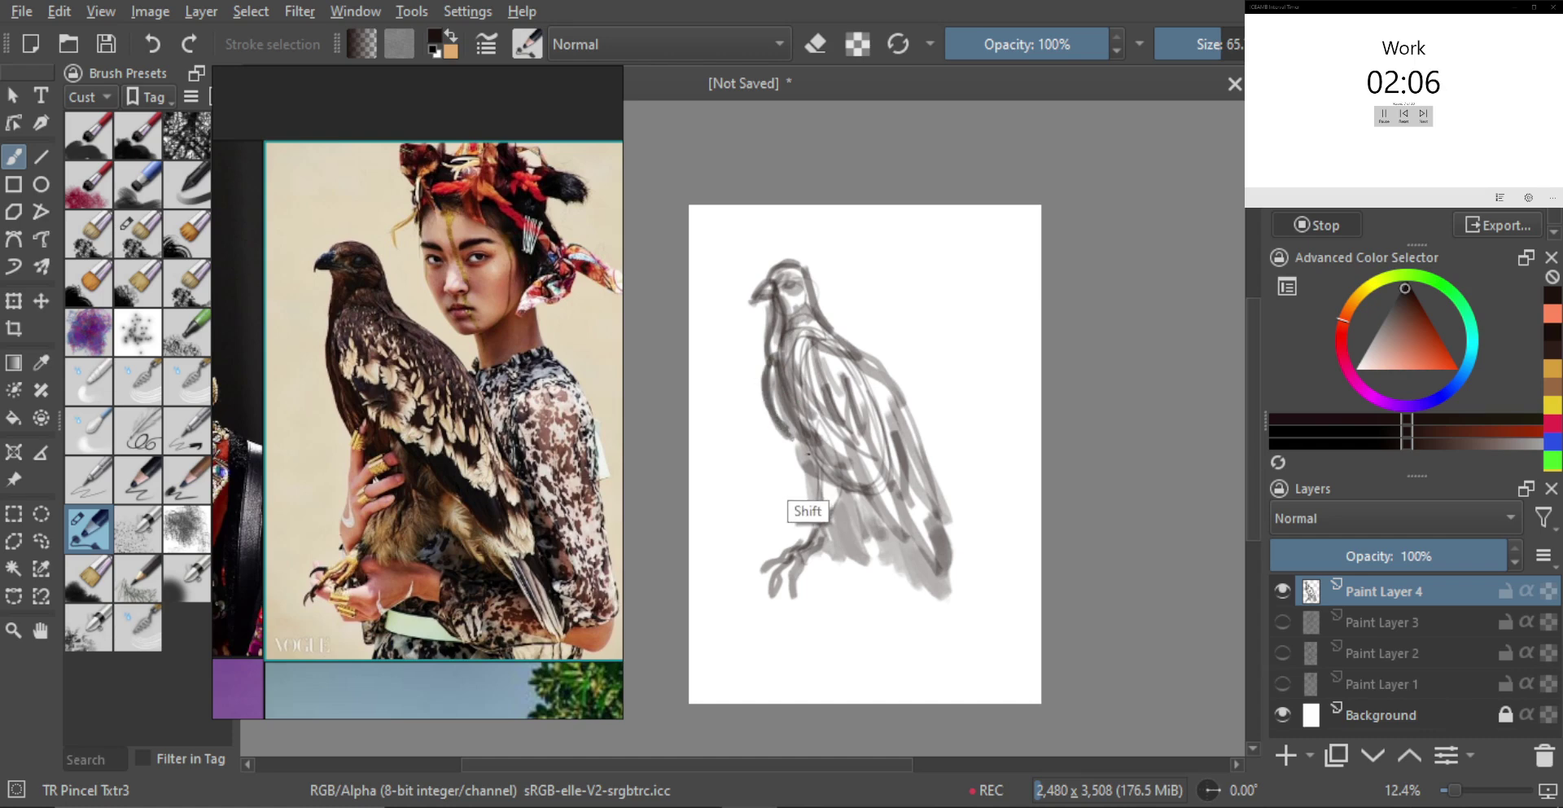
mouse_move(779, 420)
mouse_down()
mouse_move(815, 478)
mouse_move(794, 420)
mouse_up()
drag(810, 467, 788, 429)
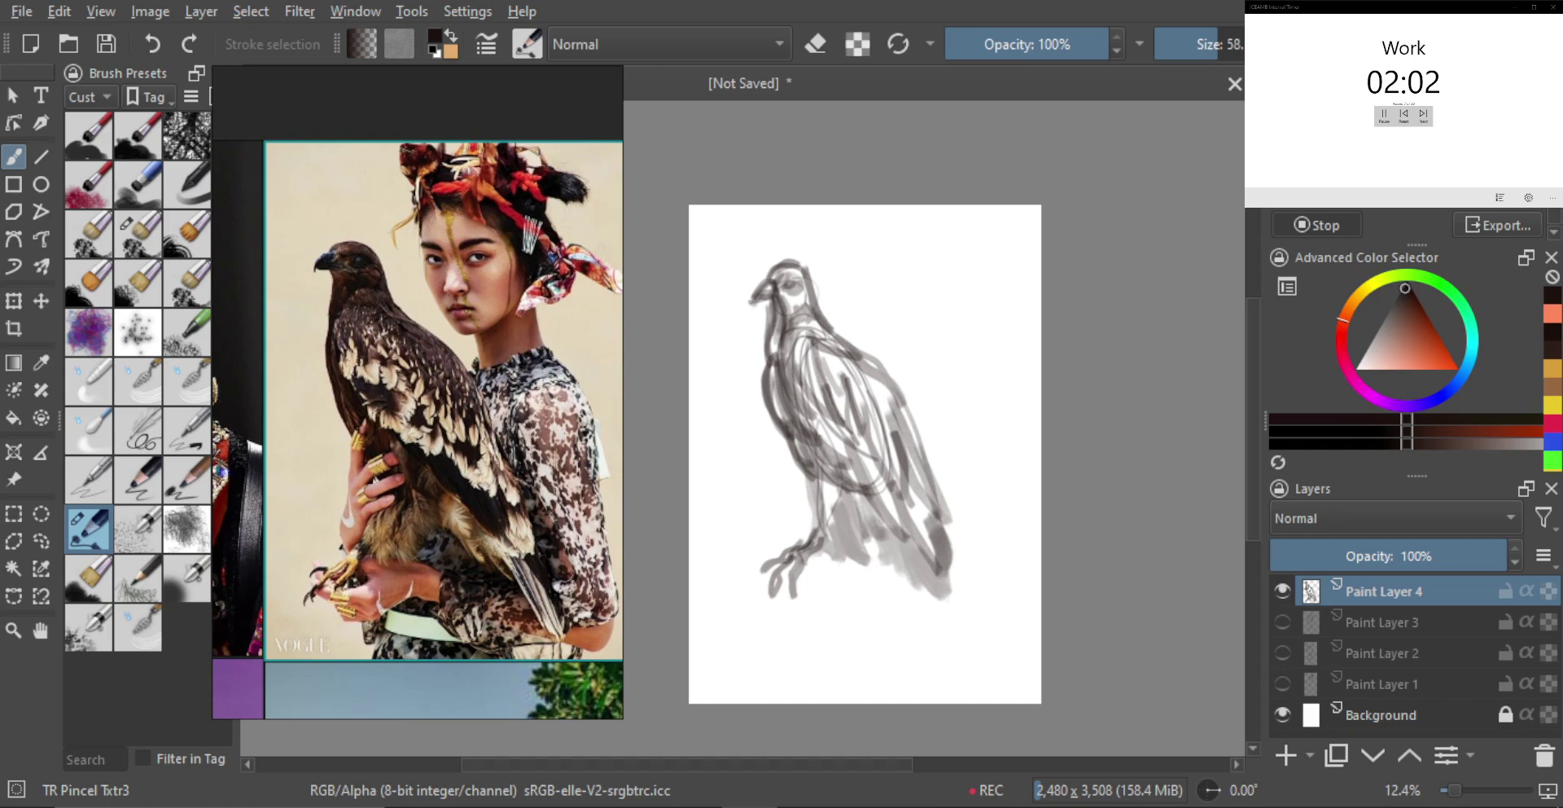
Sketch the outer edge of the woman's hand below the eagle's breast, undoing a stroke and reducing the brush size
key(bracketright)
key(bracketright)
drag(787, 534, 783, 463)
key(ctrl+z)
key(bracketleft)
key(bracketleft)
key(bracketleft)
key(shift)
key(bracketleft)
Erase the upper part of the eagle's leg where the hand overlaps it, and return to painting
key(e)
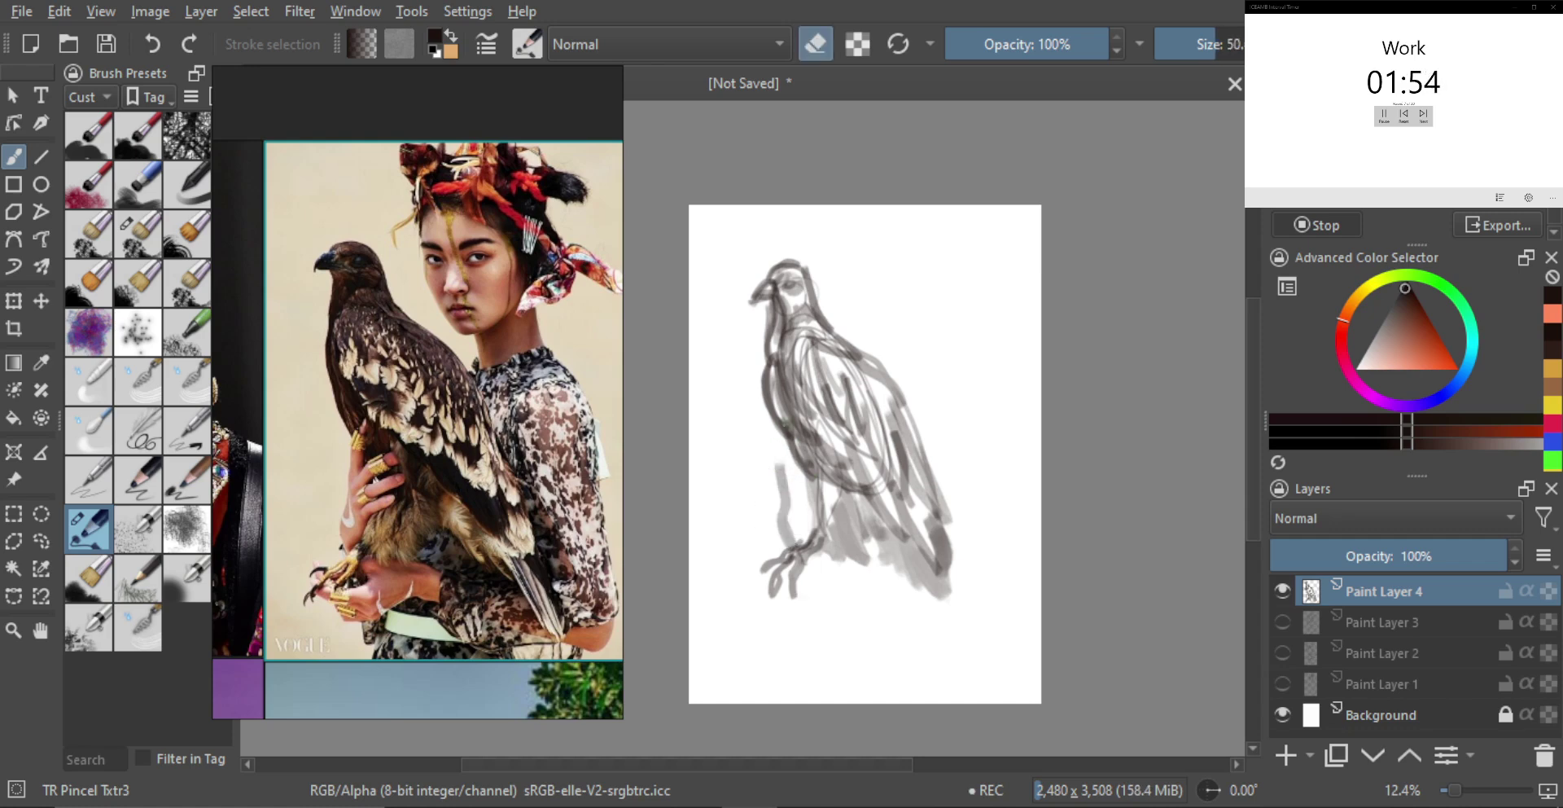
key(bracketright)
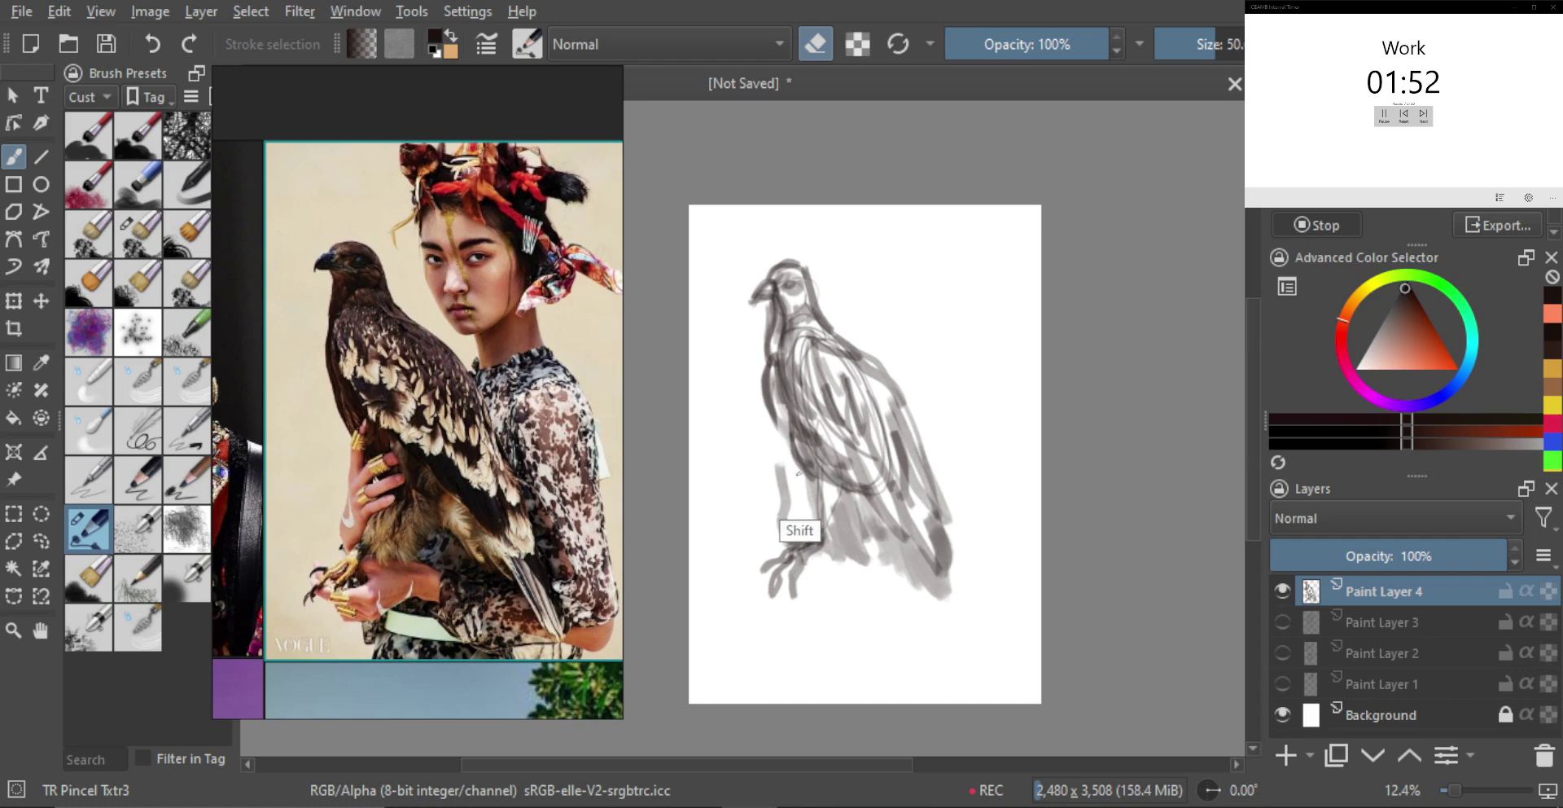
drag(806, 471, 819, 462)
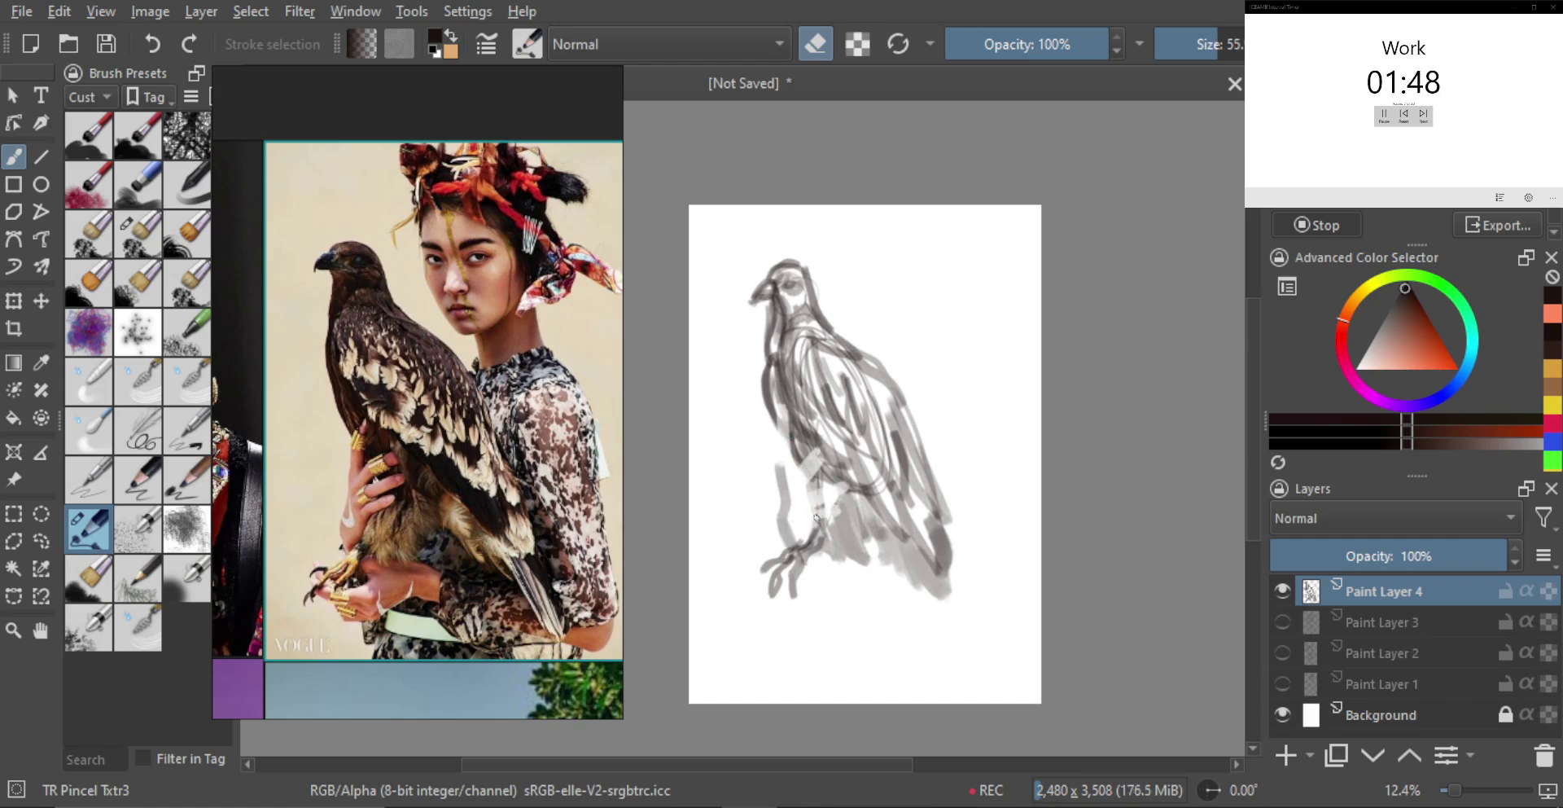
key(e)
Draw the woman's hand and fingers against the eagle's belly with a thinner brush, undoing misplaced strokes
key(shift)
mouse_move(799, 444)
mouse_down()
mouse_move(766, 429)
mouse_move(779, 456)
mouse_move(777, 401)
mouse_up()
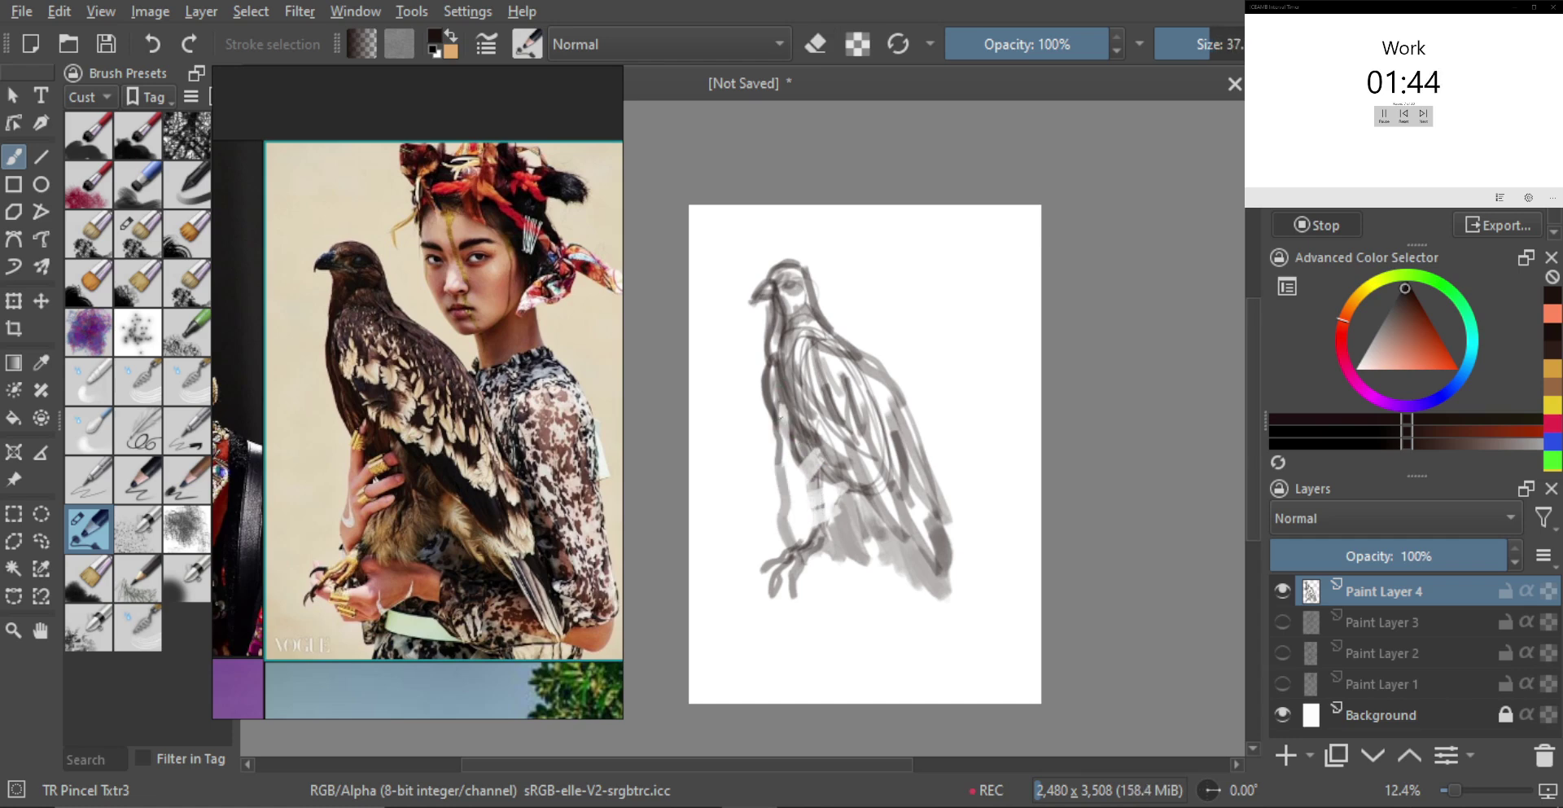
mouse_move(780, 463)
mouse_down()
mouse_move(778, 487)
mouse_move(792, 463)
mouse_move(798, 481)
mouse_up()
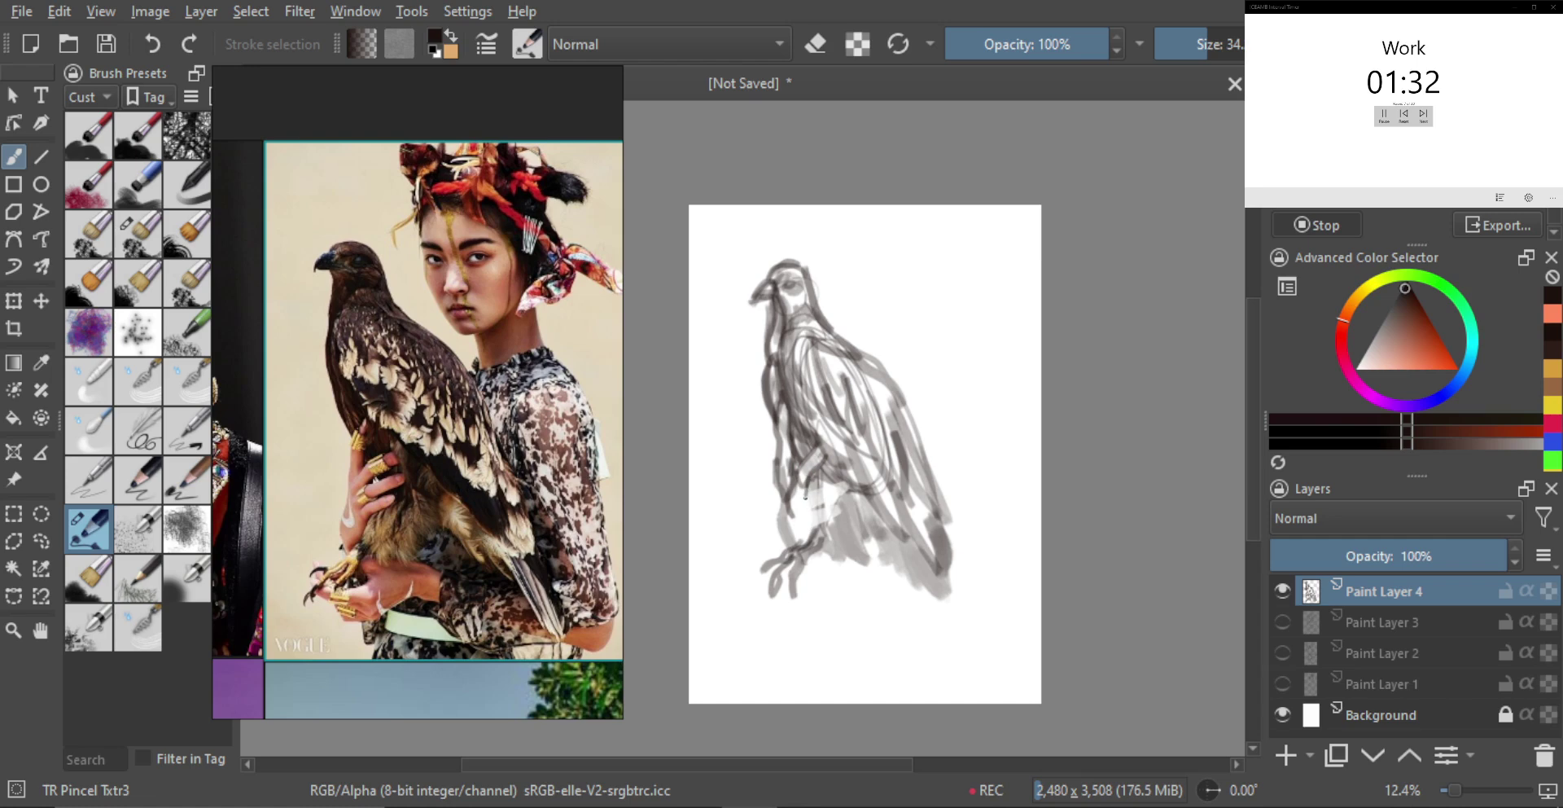
key(ctrl+z)
drag(803, 491, 792, 521)
drag(845, 487, 822, 502)
key(ctrl+z)
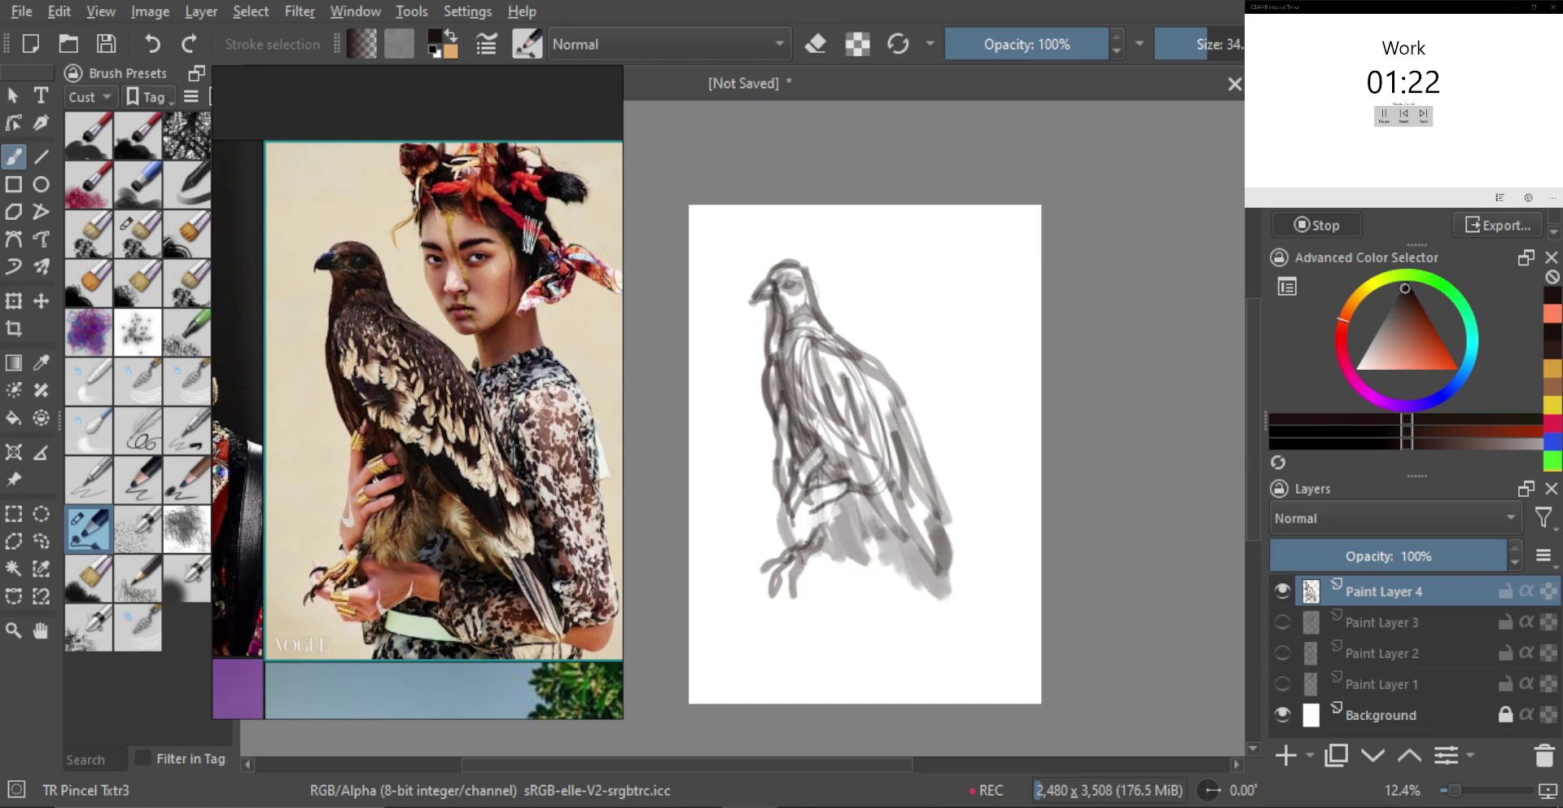
key(ctrl+z)
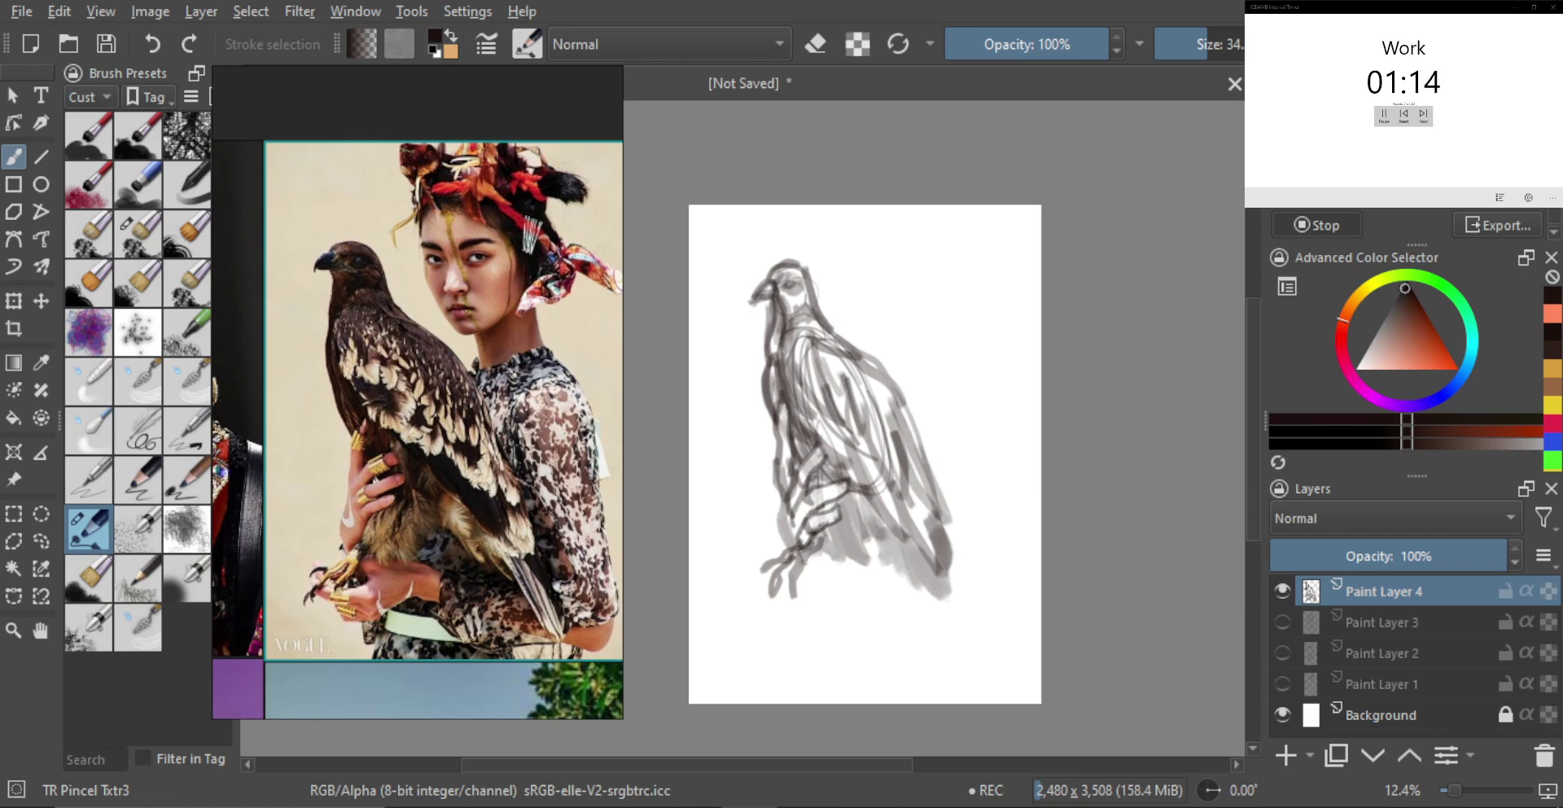
Redraw the outer contour of the hand and wrist and close it above the eagle's foot
key(ctrl+z)
drag(775, 486, 779, 546)
key(ctrl+z)
drag(781, 544, 778, 499)
mouse_move(829, 508)
mouse_down()
mouse_move(853, 503)
mouse_move(829, 550)
mouse_up()
Move the selected eagle's claws lower, clear the selection and return to the brush
mouse_move(820, 540)
mouse_down()
mouse_move(766, 629)
mouse_move(821, 539)
mouse_move(784, 598)
mouse_up()
key(t)
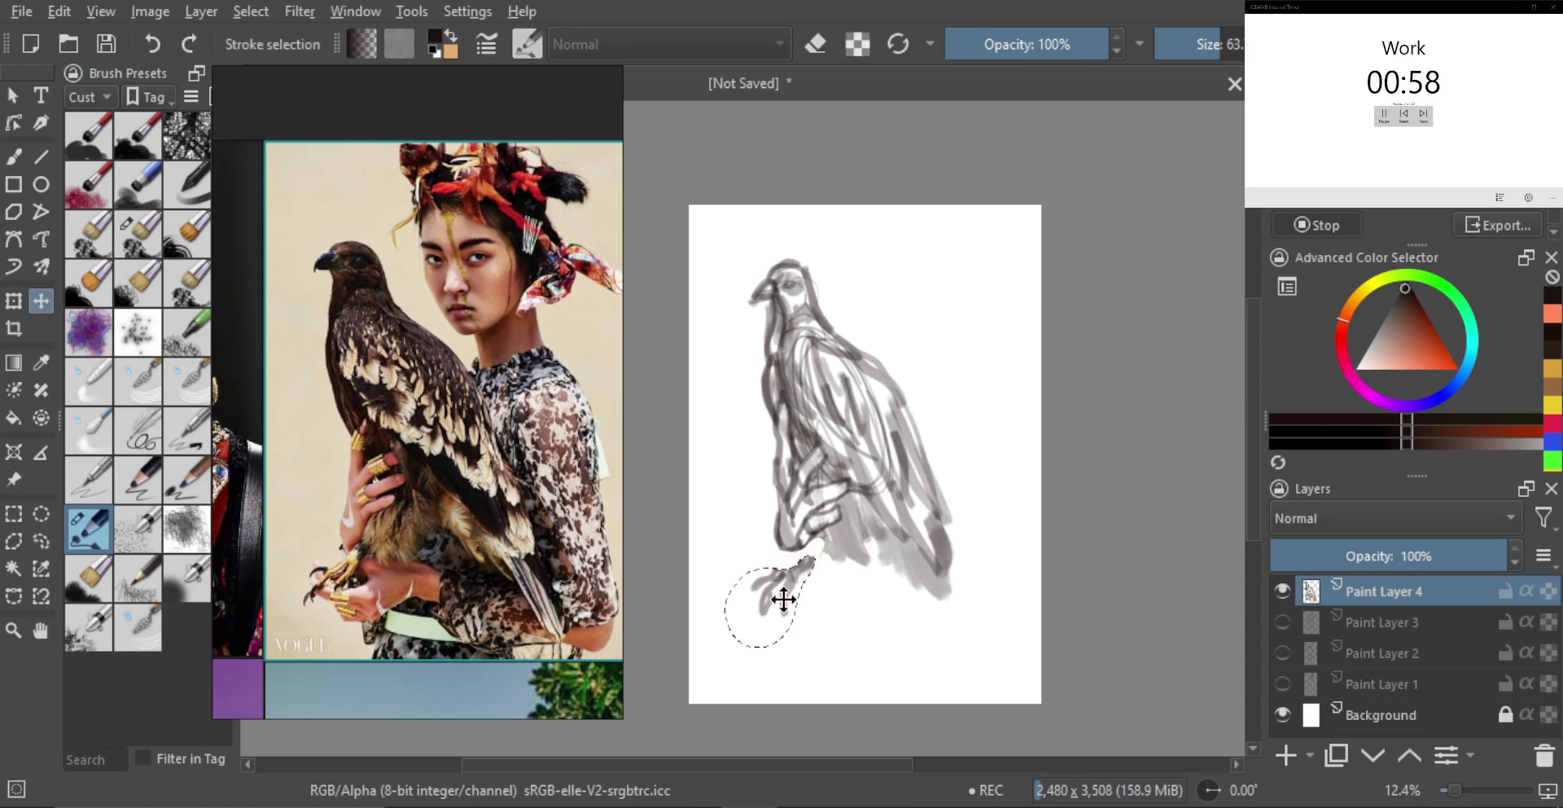
key(b)
key(ctrl+shift+a)
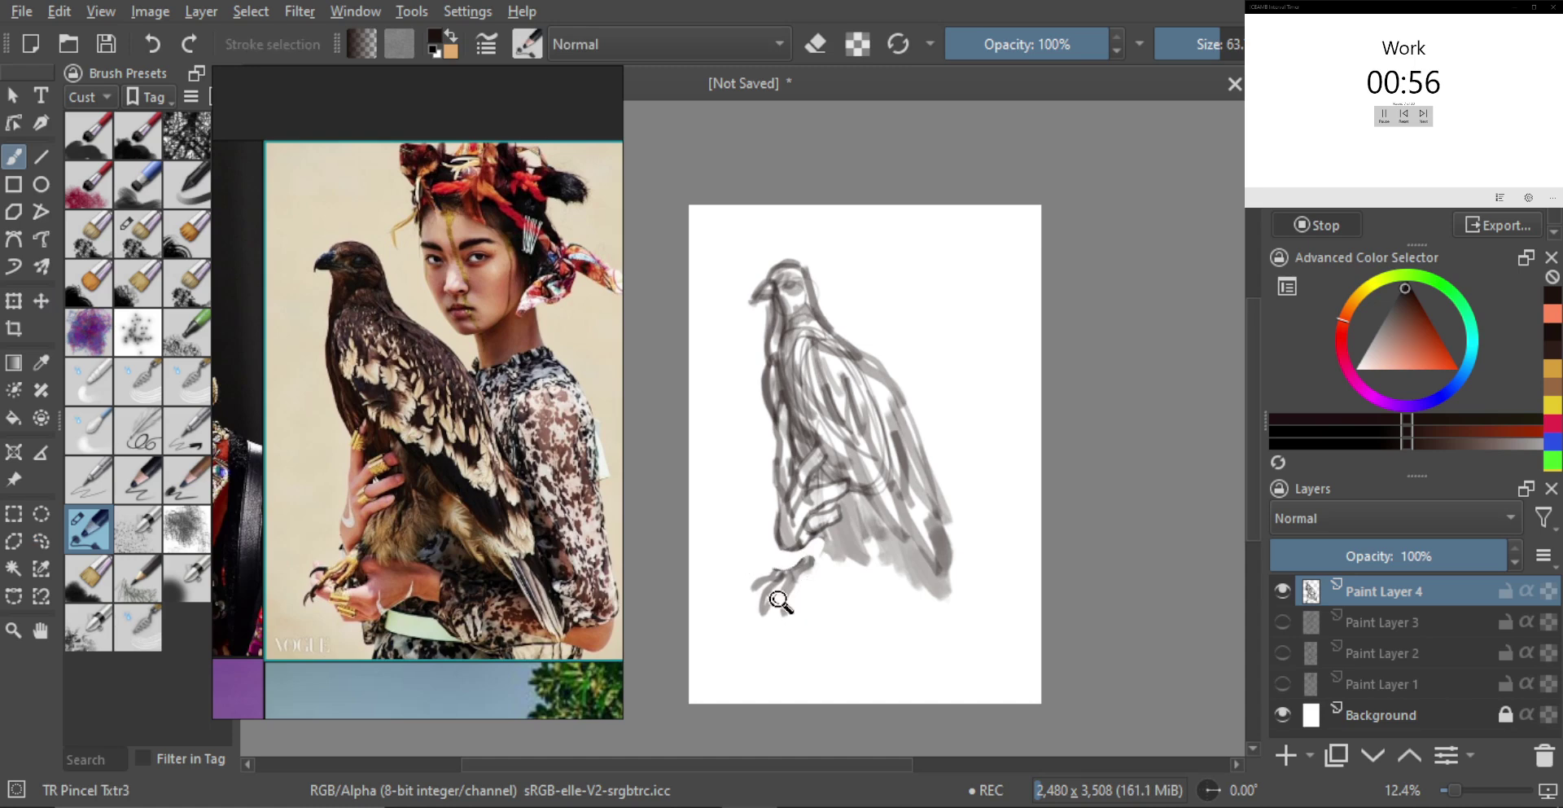
Shade the eagle's thigh above the claws, shrinking the brush and undoing misplaced feather strokes
mouse_move(821, 540)
mouse_down()
mouse_move(807, 554)
mouse_move(833, 559)
mouse_up()
key(bracketleft)
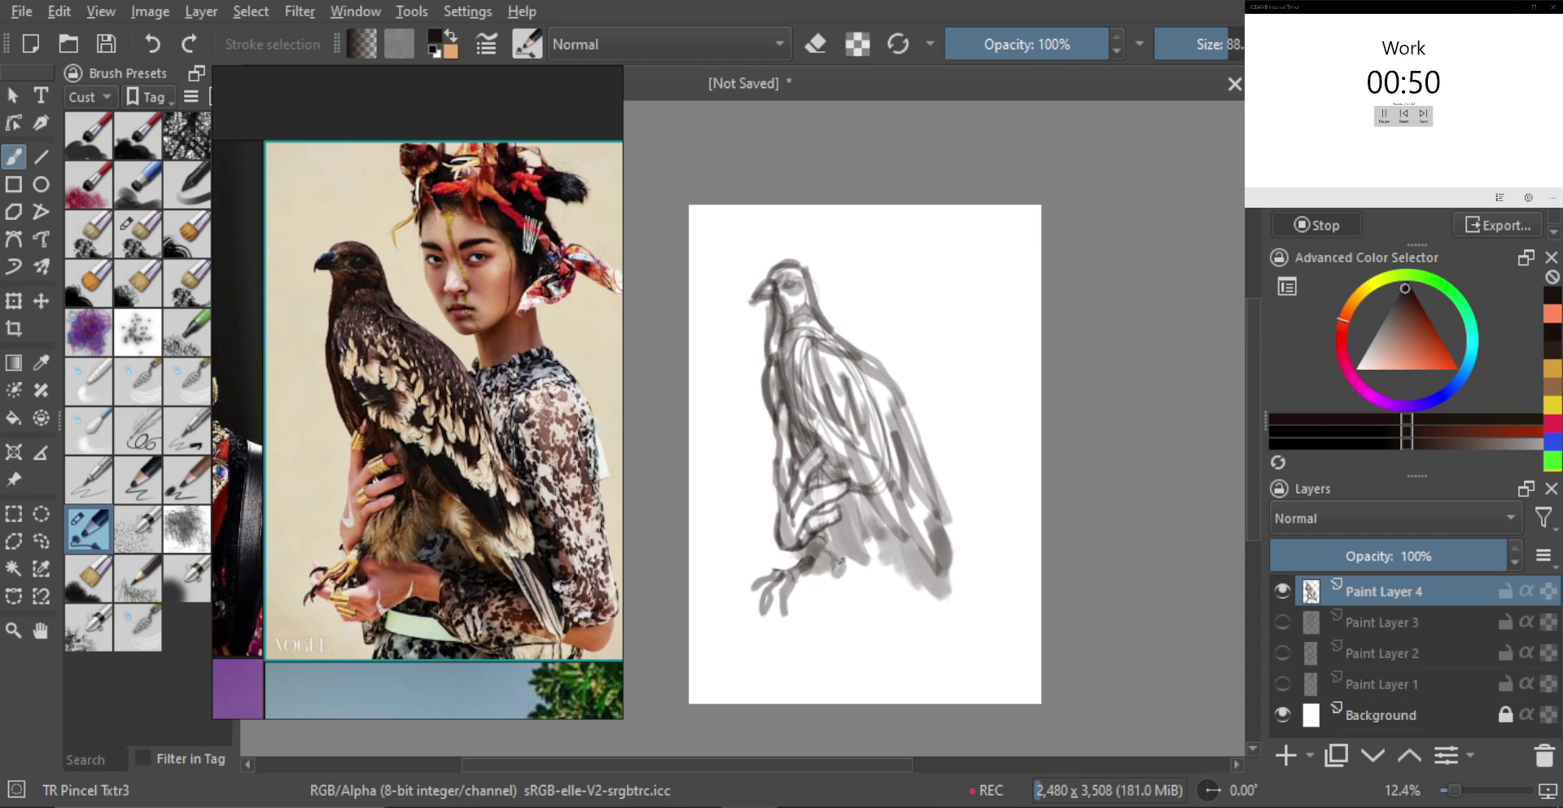
key(bracketleft)
key(bracketleft)
key(bracketleft)
key(bracketleft)
key(bracketleft)
key(bracketleft)
drag(843, 495, 834, 554)
key(ctrl+z)
key(ctrl+z)
drag(848, 509, 826, 562)
shift+click(830, 564)
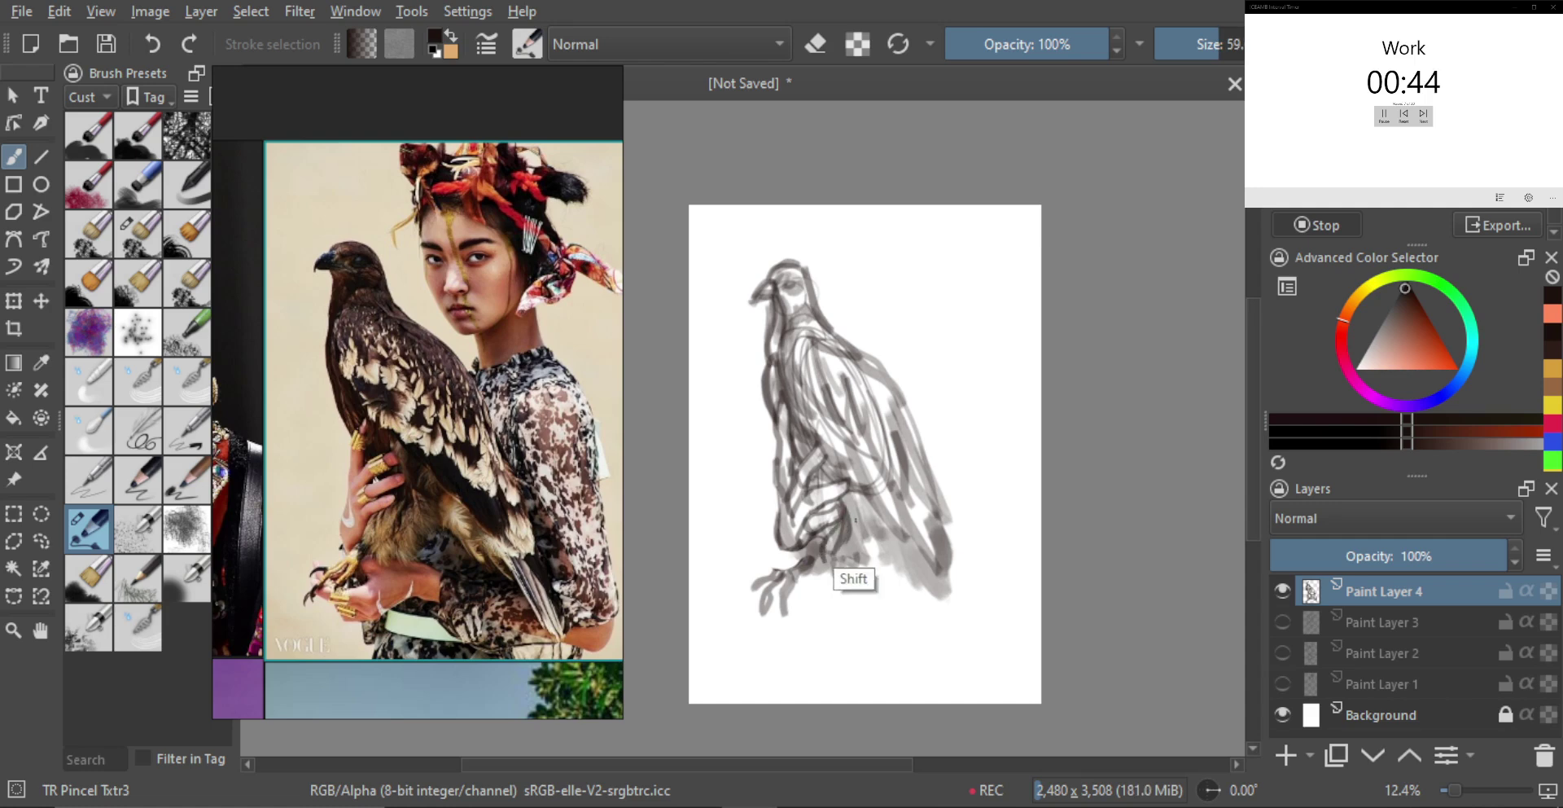
Draw jagged feather strokes across the eagle's lower belly, tail and wing tip
drag(851, 500, 887, 553)
drag(872, 516, 876, 544)
key(bracketleft)
mouse_move(877, 544)
mouse_down()
mouse_move(905, 553)
mouse_move(891, 568)
mouse_move(904, 587)
mouse_move(929, 574)
mouse_move(953, 605)
mouse_move(925, 570)
mouse_move(944, 601)
mouse_up()
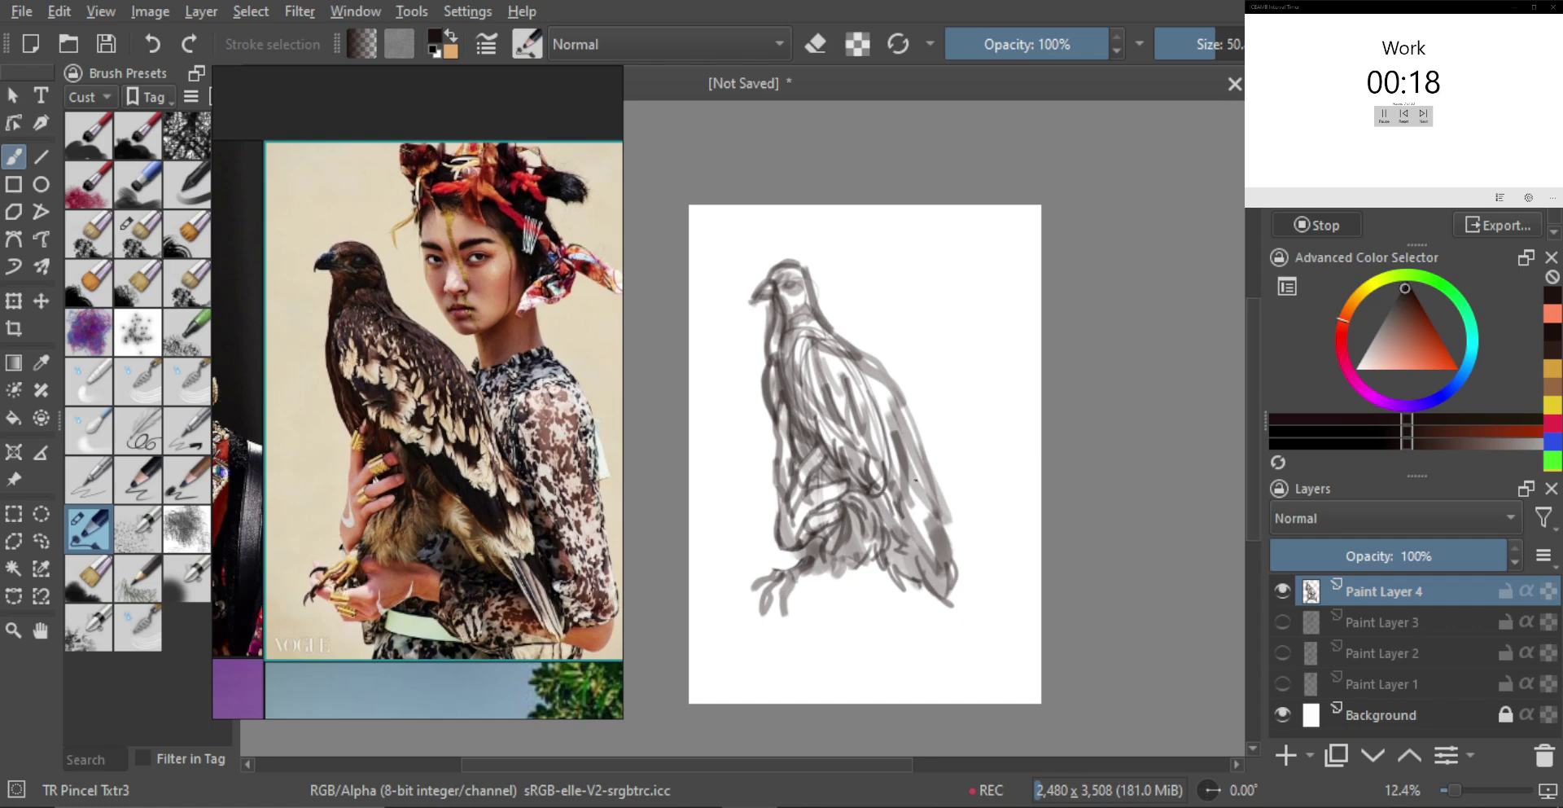
mouse_move(923, 550)
mouse_down()
mouse_move(929, 504)
mouse_move(951, 544)
mouse_move(972, 517)
mouse_up()
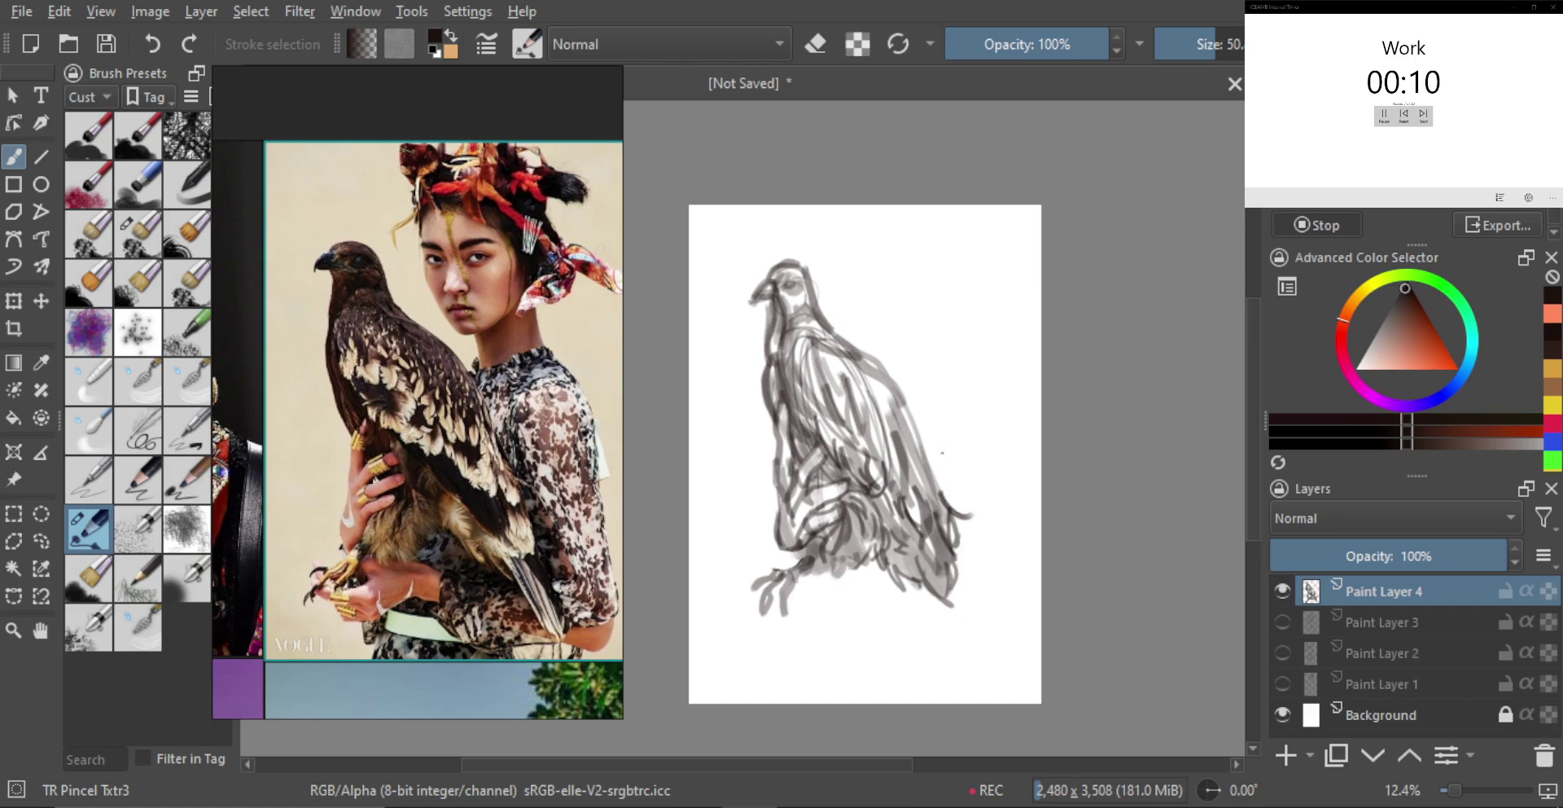
Reinforce the eagle's back contour from the shoulder to the wing tip, undoing the first attempts
drag(878, 353, 898, 369)
key(ctrl+z)
mouse_move(824, 320)
mouse_down()
mouse_move(905, 373)
mouse_move(938, 484)
mouse_up()
key(ctrl+z)
key(ctrl+z)
mouse_move(894, 369)
mouse_down()
mouse_move(935, 483)
mouse_move(973, 517)
mouse_up()
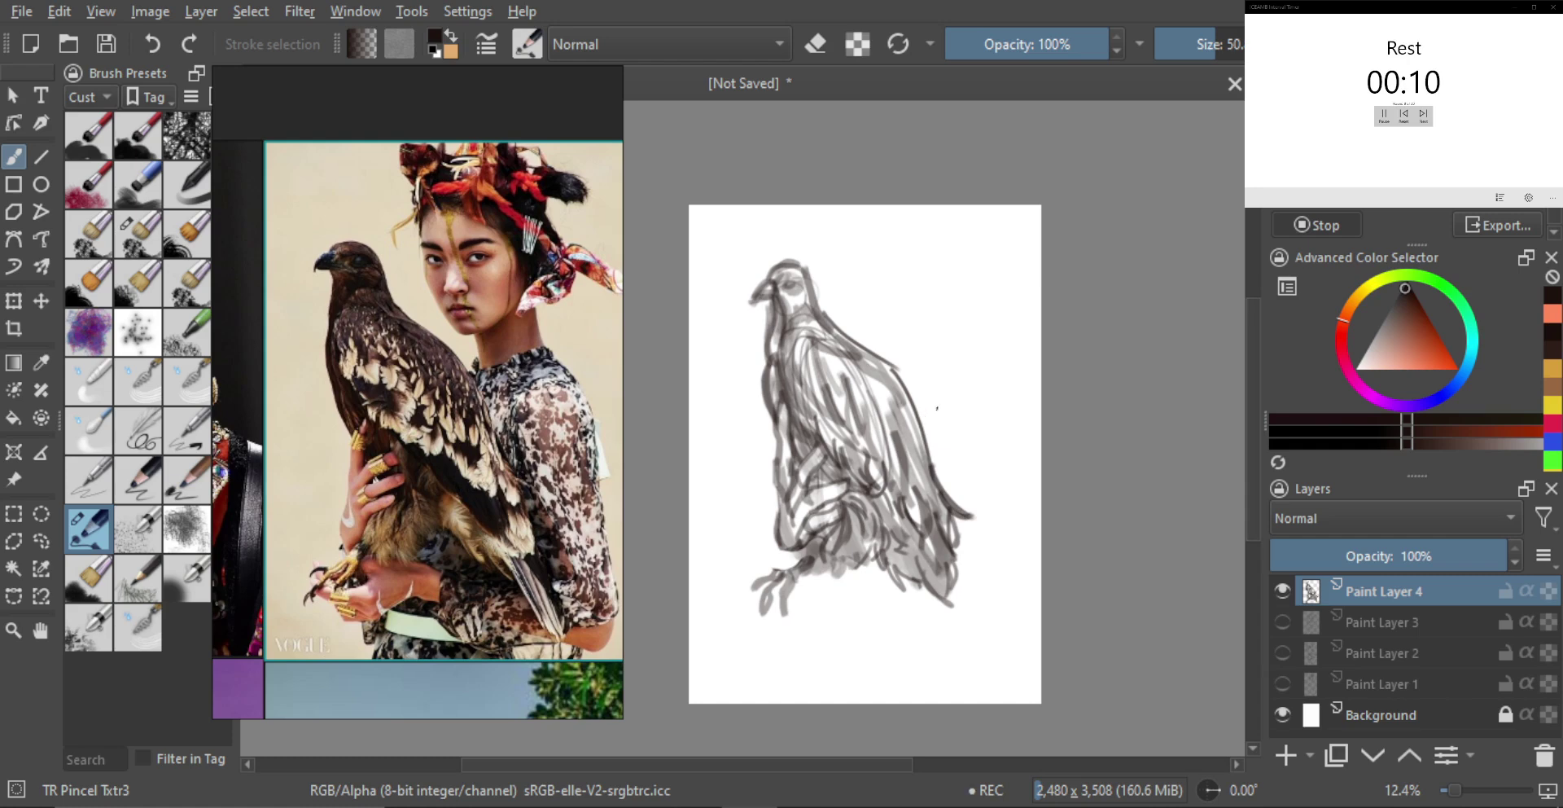
Hide Paint Layer 4 and add a new paint layer for the next sketch
scroll(891, 522, down, 1)
click(1276, 595)
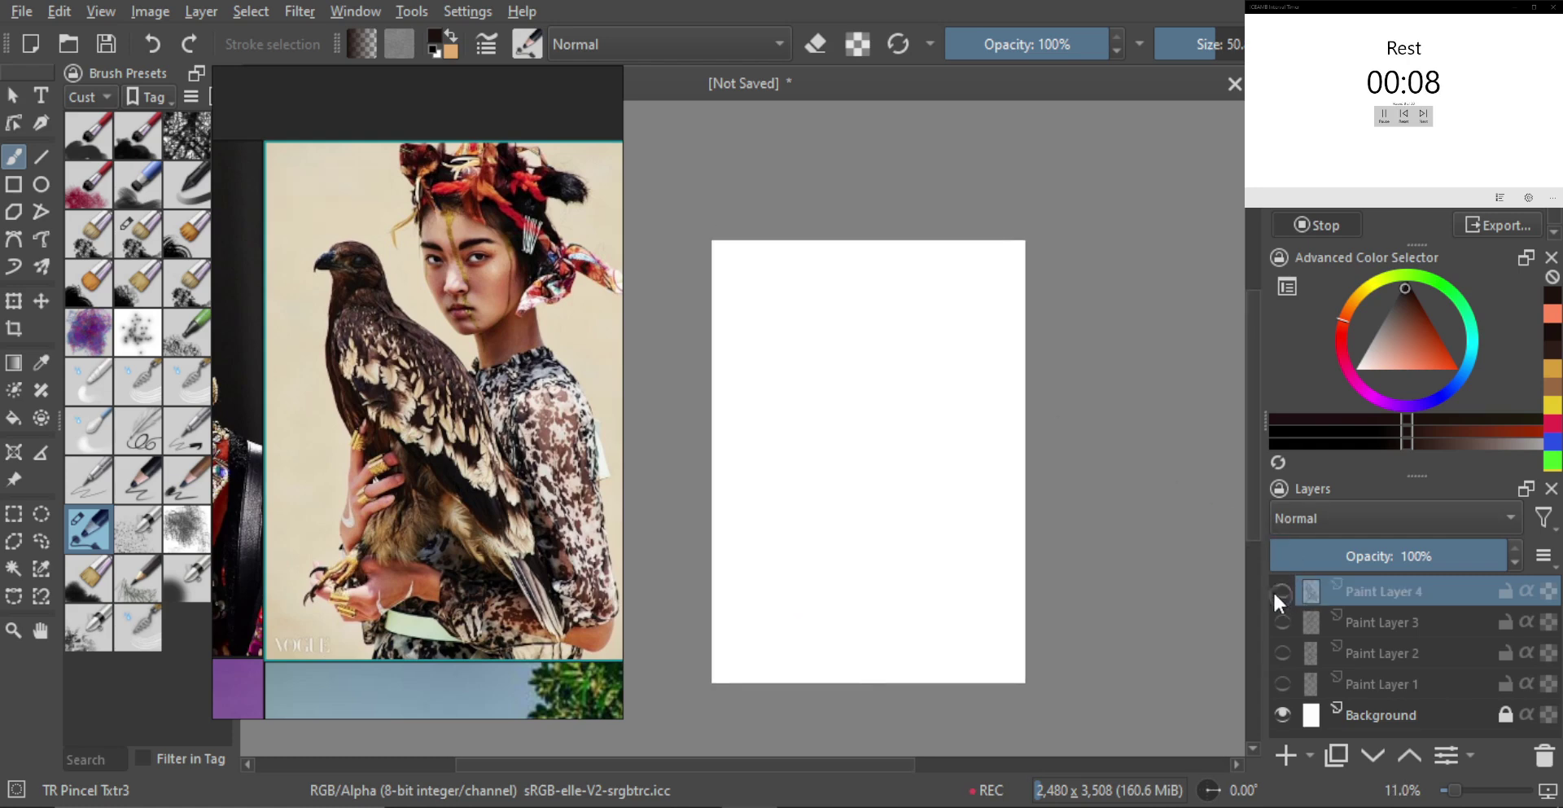
key(Insert)
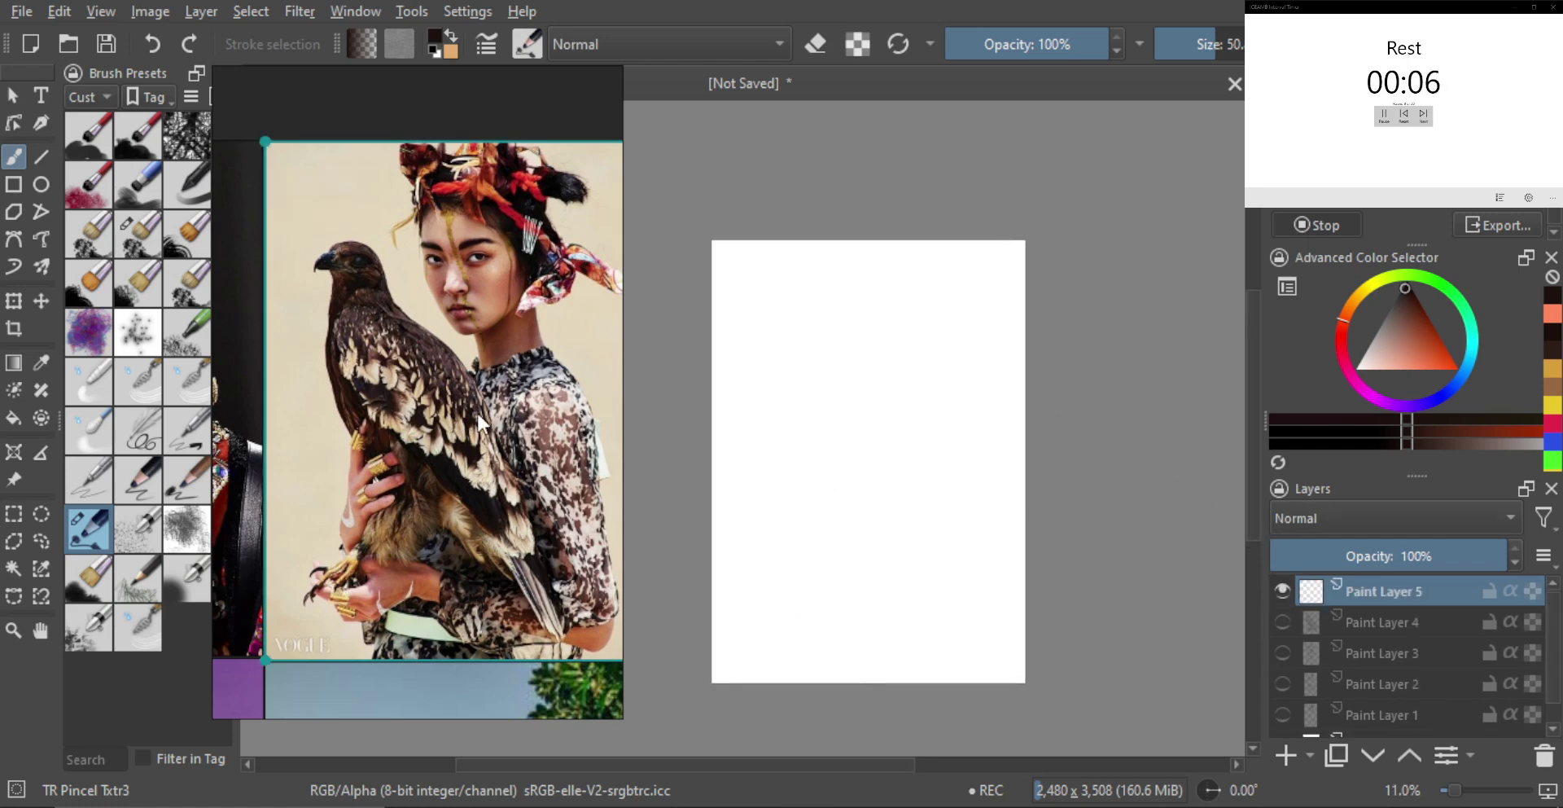
Frame the woman's head in the reference photo and sketch her forehead, cheeks and jaw with loose strokes
drag(531, 394, 508, 435)
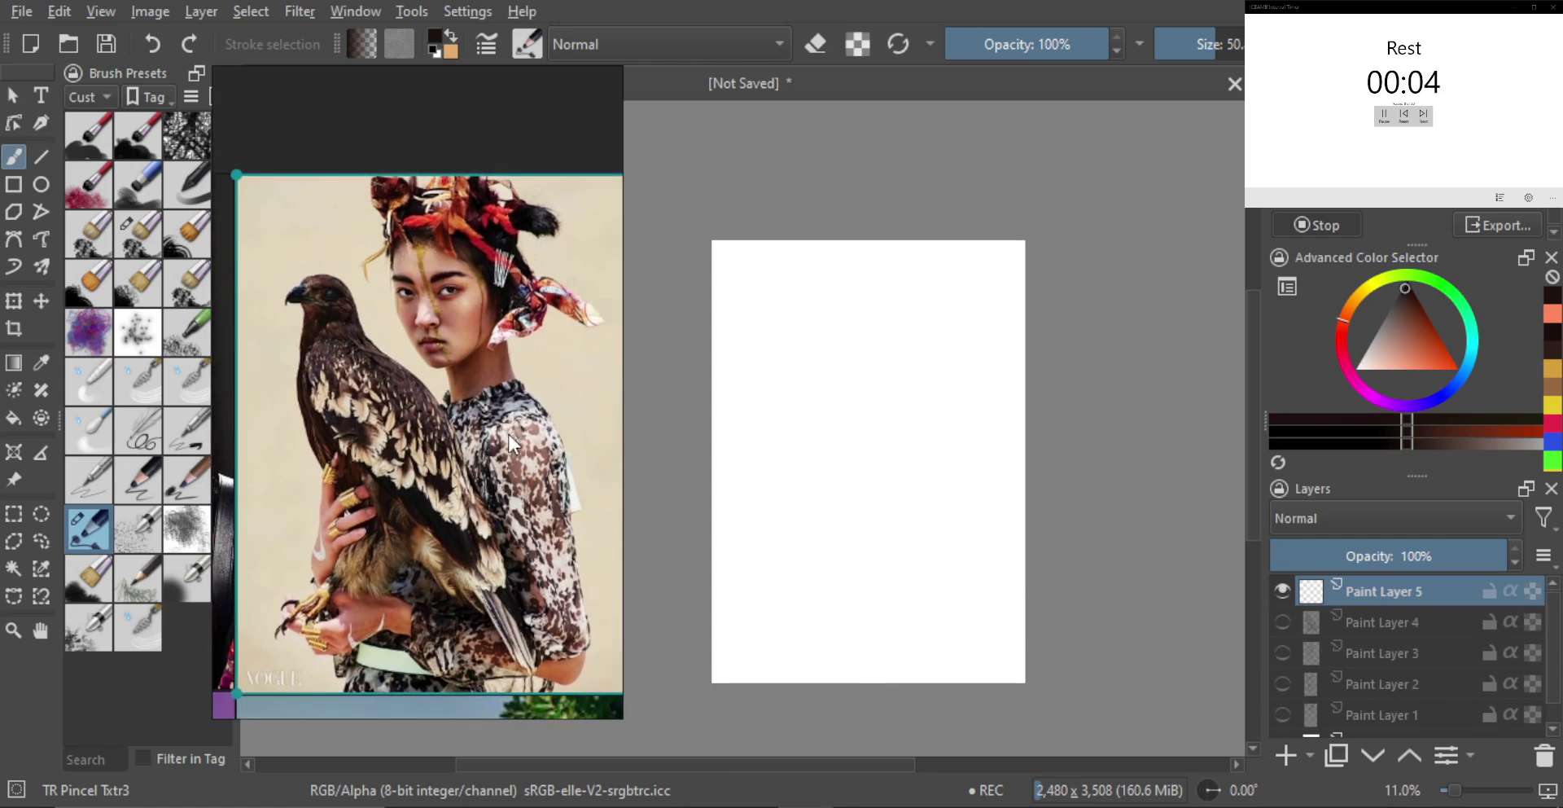
scroll(479, 381, up, 1)
drag(505, 353, 505, 428)
scroll(519, 385, up, 2)
drag(868, 424, 875, 420)
mouse_move(886, 359)
mouse_down()
mouse_move(811, 340)
mouse_move(821, 487)
mouse_move(910, 447)
mouse_move(914, 389)
mouse_up()
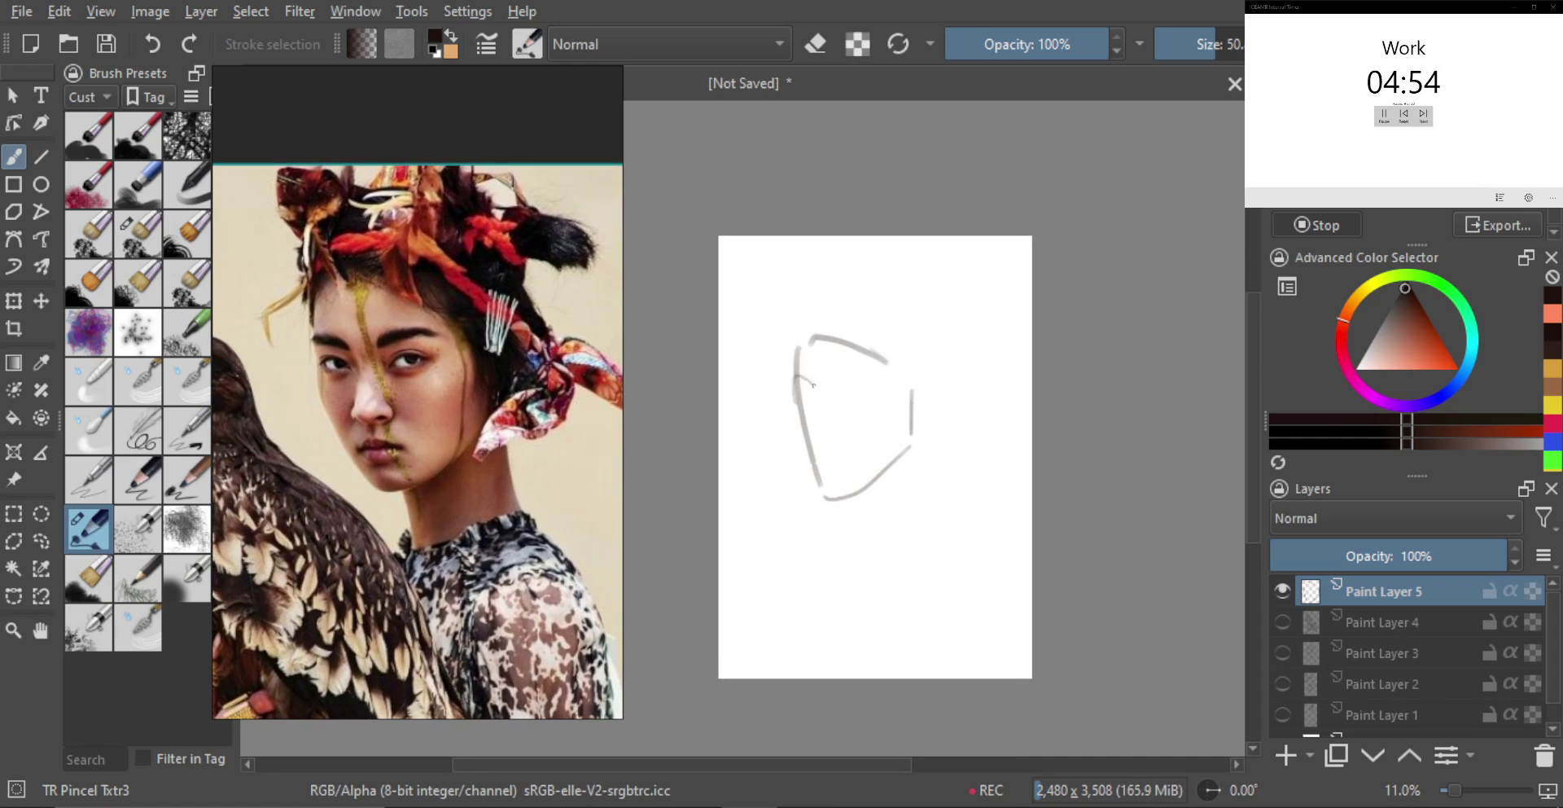
key(ctrl+z)
Sketch the woman's far eye socket, nose, mouth and near eye, undoing the last stroke
mouse_move(793, 408)
mouse_down()
mouse_move(788, 383)
mouse_move(824, 443)
mouse_move(847, 440)
mouse_up()
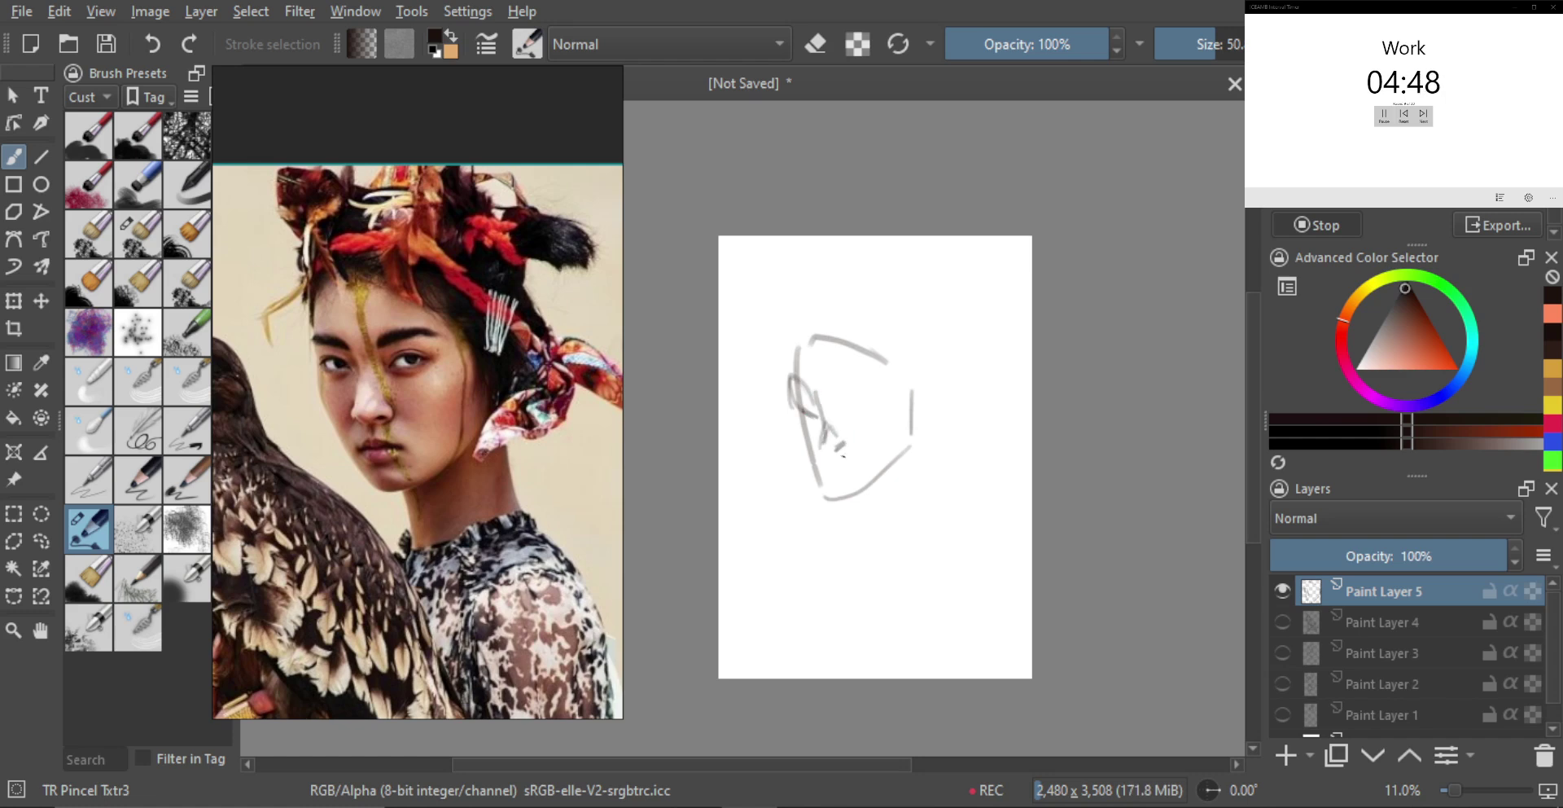
drag(830, 469, 847, 475)
mouse_move(855, 406)
mouse_down()
mouse_move(894, 393)
mouse_move(883, 418)
mouse_up()
key(ctrl+z)
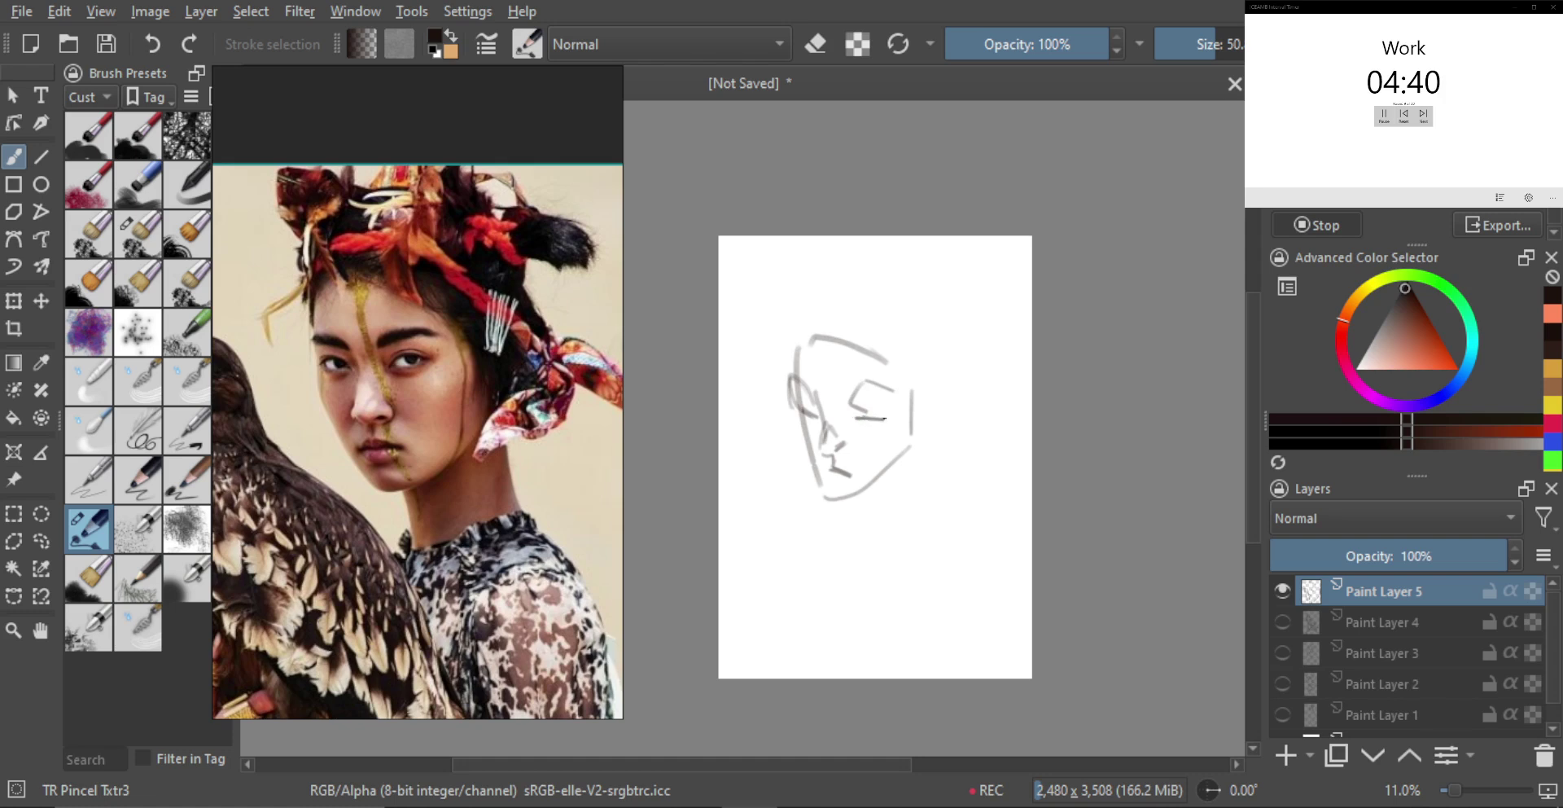
Undo the near eye's strokes and redraw its brow and lid
key(ctrl+z)
key(ctrl+z)
key(ctrl+z)
key(ctrl+z)
mouse_move(859, 420)
mouse_down()
mouse_move(881, 422)
mouse_move(845, 392)
mouse_up()
key(ctrl+z)
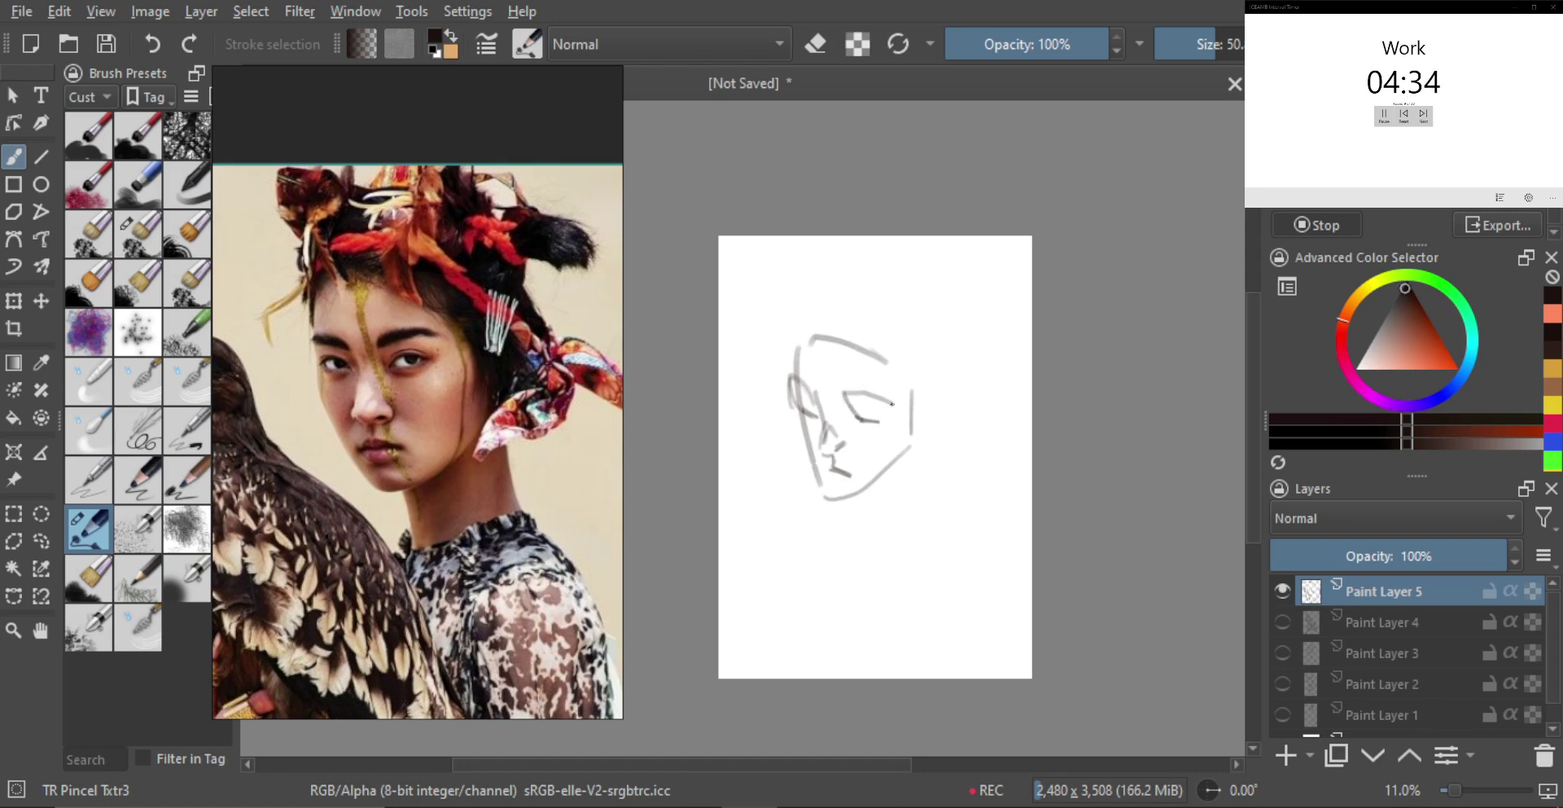
Strengthen the cheek and jaw contour and block in the hairline and ear, undoing stray strokes
drag(788, 380, 823, 483)
key(ctrl+z)
mouse_move(793, 417)
mouse_down()
mouse_move(825, 497)
mouse_move(845, 504)
mouse_move(889, 472)
mouse_up()
key(ctrl+z)
key(ctrl+z)
mouse_move(786, 375)
mouse_down()
mouse_move(820, 319)
mouse_move(790, 332)
mouse_move(873, 336)
mouse_move(900, 367)
mouse_move(916, 346)
mouse_move(912, 423)
mouse_move(924, 398)
mouse_move(922, 416)
mouse_up()
key(ctrl+z)
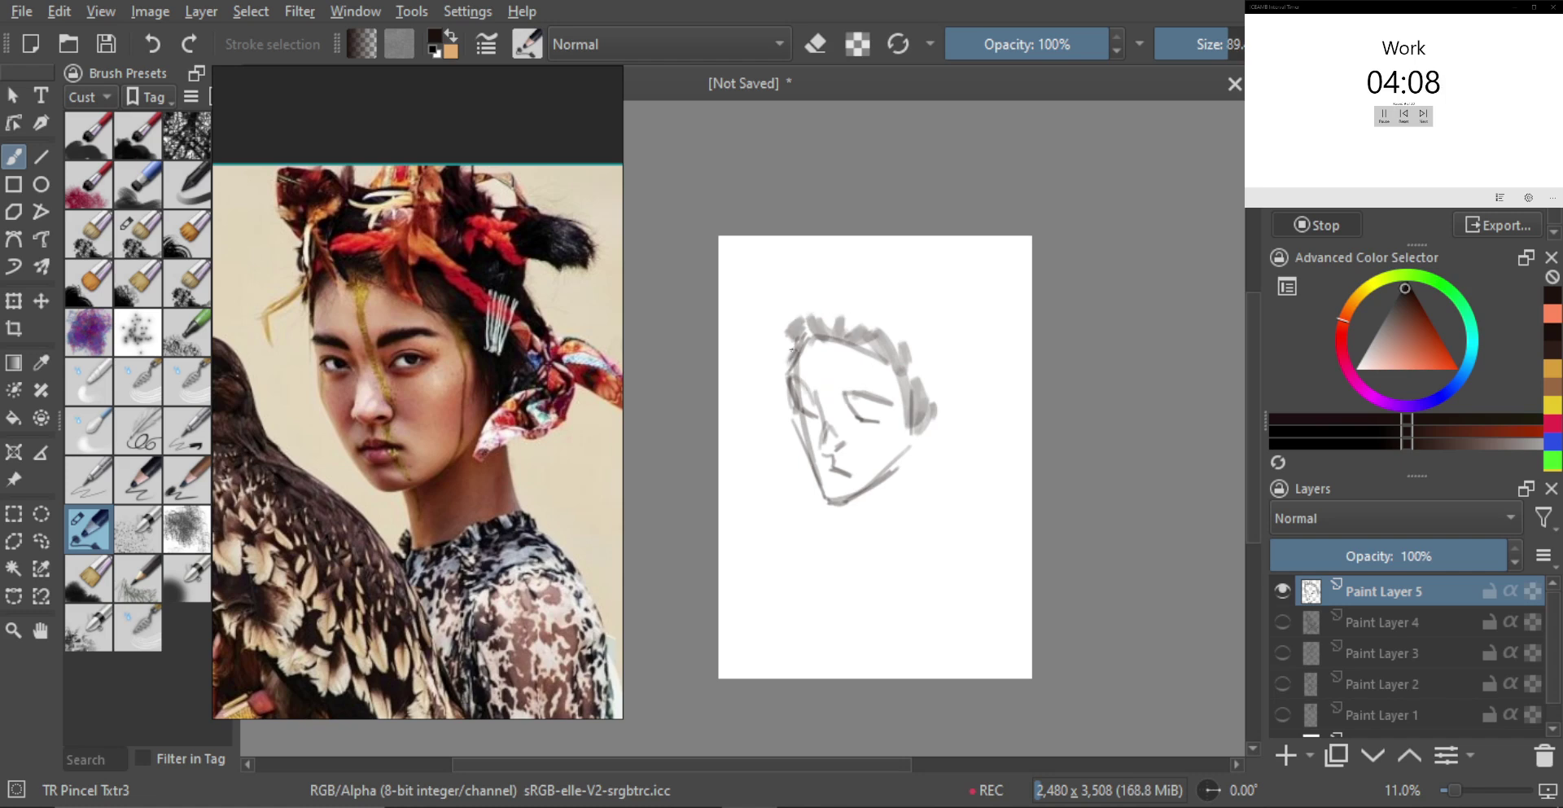
Draw the rounded outline of the woman's hair from the forehead to behind the ear, undoing one stroke
mouse_move(805, 332)
mouse_down()
mouse_move(852, 293)
mouse_move(932, 320)
mouse_move(944, 356)
mouse_up()
mouse_move(944, 355)
mouse_down()
mouse_move(900, 288)
mouse_move(826, 311)
mouse_move(863, 281)
mouse_move(924, 289)
mouse_up()
key(ctrl+z)
mouse_move(806, 330)
mouse_down()
mouse_move(875, 268)
mouse_move(942, 317)
mouse_move(954, 382)
mouse_up()
drag(924, 285, 938, 403)
mouse_move(794, 366)
mouse_down()
mouse_move(812, 296)
mouse_move(859, 273)
mouse_move(931, 299)
mouse_move(902, 321)
mouse_move(916, 285)
mouse_move(940, 394)
mouse_move(902, 458)
mouse_move(936, 356)
mouse_up()
drag(936, 355, 928, 424)
Sketch the back of the woman's neck, undoing misplaced strokes, and enlarge the brush
mouse_move(941, 368)
mouse_down()
mouse_move(924, 419)
mouse_move(945, 396)
mouse_move(919, 466)
mouse_move(929, 524)
mouse_up()
key(ctrl+z)
key(ctrl+z)
mouse_move(921, 435)
mouse_down()
mouse_move(929, 515)
mouse_move(879, 529)
mouse_move(873, 599)
mouse_move(928, 526)
mouse_move(896, 559)
mouse_move(856, 544)
mouse_move(858, 582)
mouse_move(883, 592)
mouse_move(930, 497)
mouse_up()
key(bracketright)
key(bracketright)
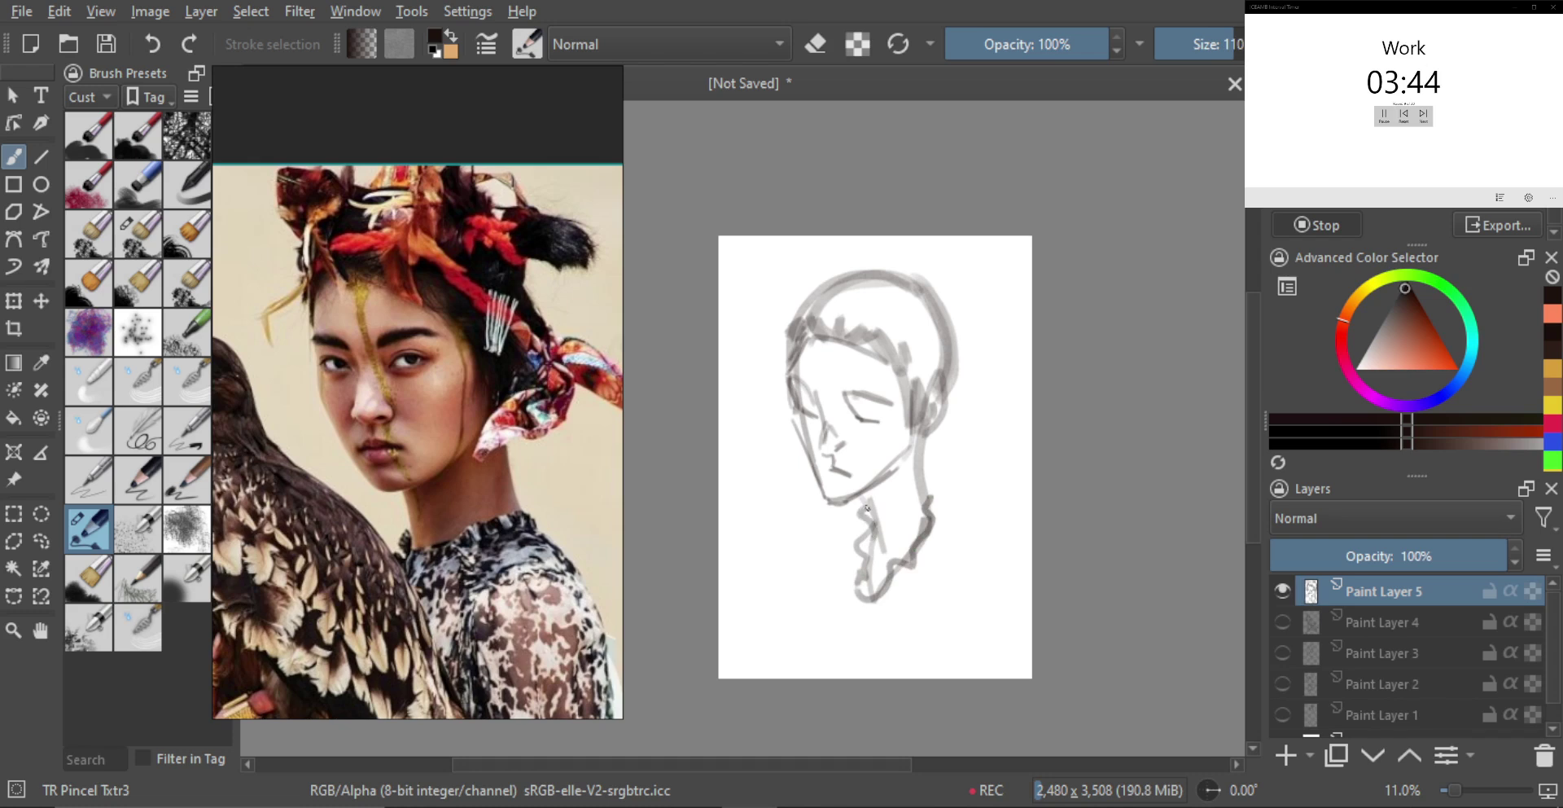
Block in the woman's ruffled collar and shoulder lines with a size 110 brush, undoing misplaced strokes
mouse_move(844, 530)
mouse_down()
mouse_move(860, 601)
mouse_move(937, 493)
mouse_move(986, 570)
mouse_move(944, 523)
mouse_move(935, 550)
mouse_up()
mouse_move(848, 609)
mouse_down()
mouse_move(936, 572)
mouse_move(973, 535)
mouse_up()
drag(858, 586, 852, 523)
mouse_move(943, 487)
mouse_down()
mouse_move(957, 525)
mouse_move(993, 545)
mouse_move(969, 623)
mouse_up()
key(ctrl+z)
key(ctrl+z)
drag(988, 561, 1006, 580)
drag(858, 516, 797, 560)
key(ctrl+z)
mouse_move(863, 511)
mouse_down()
mouse_move(816, 521)
mouse_move(797, 583)
mouse_up()
key(ctrl+z)
drag(957, 530, 993, 561)
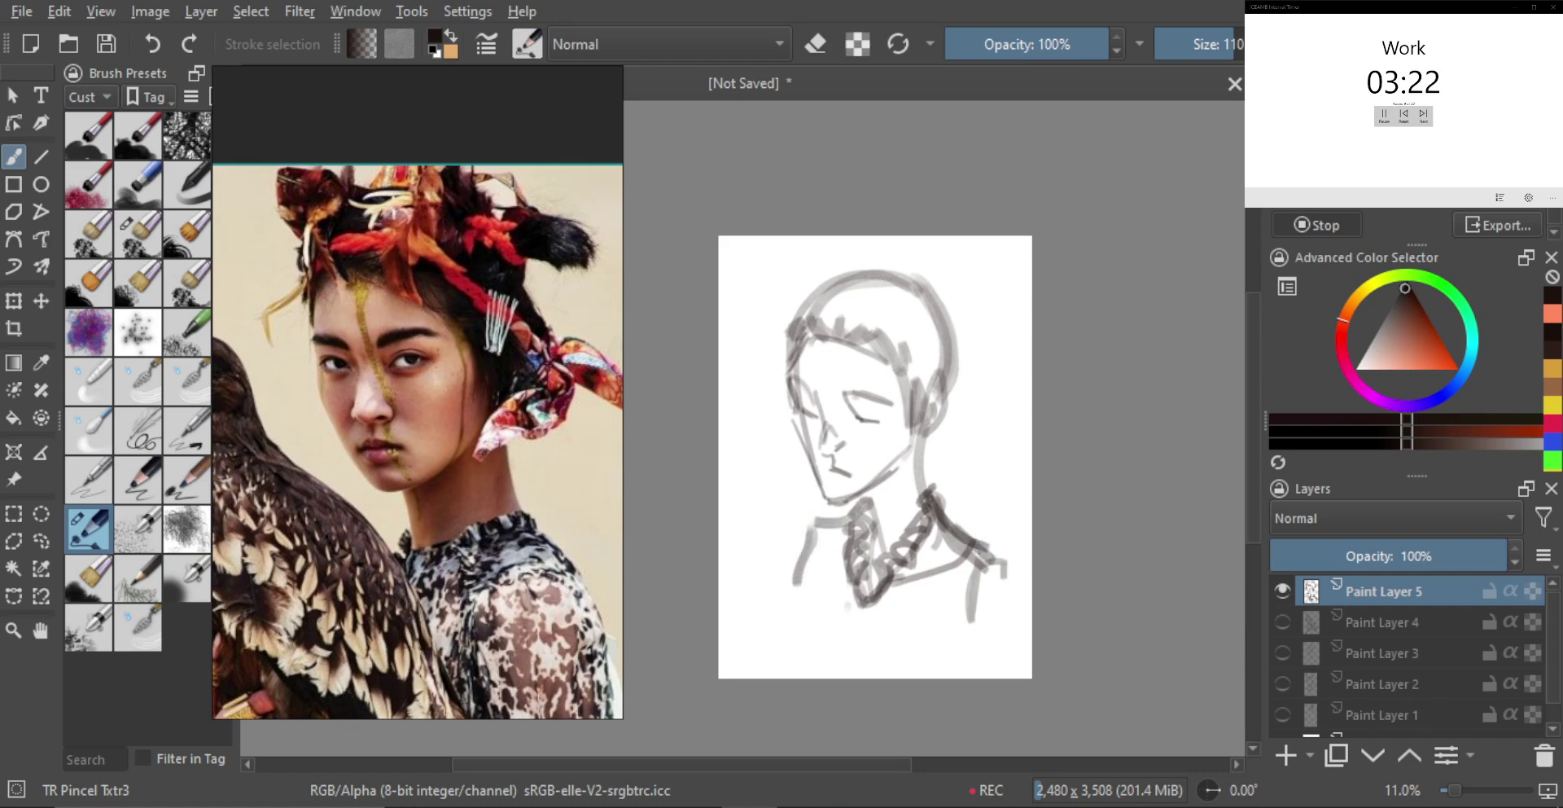
Fill the woman's blouse with overlapping pattern strokes, enlarging the brush to about 130
mouse_move(818, 568)
mouse_down()
mouse_move(839, 575)
mouse_move(806, 624)
mouse_move(838, 635)
mouse_move(860, 606)
mouse_move(862, 643)
mouse_up()
mouse_move(900, 585)
mouse_down()
mouse_move(884, 642)
mouse_move(912, 643)
mouse_up()
drag(957, 566, 961, 632)
drag(938, 545, 967, 572)
shift+drag(943, 609, 935, 609)
shift+drag(884, 613, 829, 601)
mouse_move(842, 535)
mouse_down()
mouse_move(800, 595)
mouse_move(816, 627)
mouse_move(855, 636)
mouse_up()
mouse_move(896, 586)
mouse_down()
mouse_move(883, 637)
mouse_move(895, 608)
mouse_up()
mouse_move(933, 556)
mouse_down()
mouse_move(892, 619)
mouse_move(919, 631)
mouse_up()
mouse_move(981, 546)
mouse_down()
mouse_move(945, 607)
mouse_move(974, 579)
mouse_up()
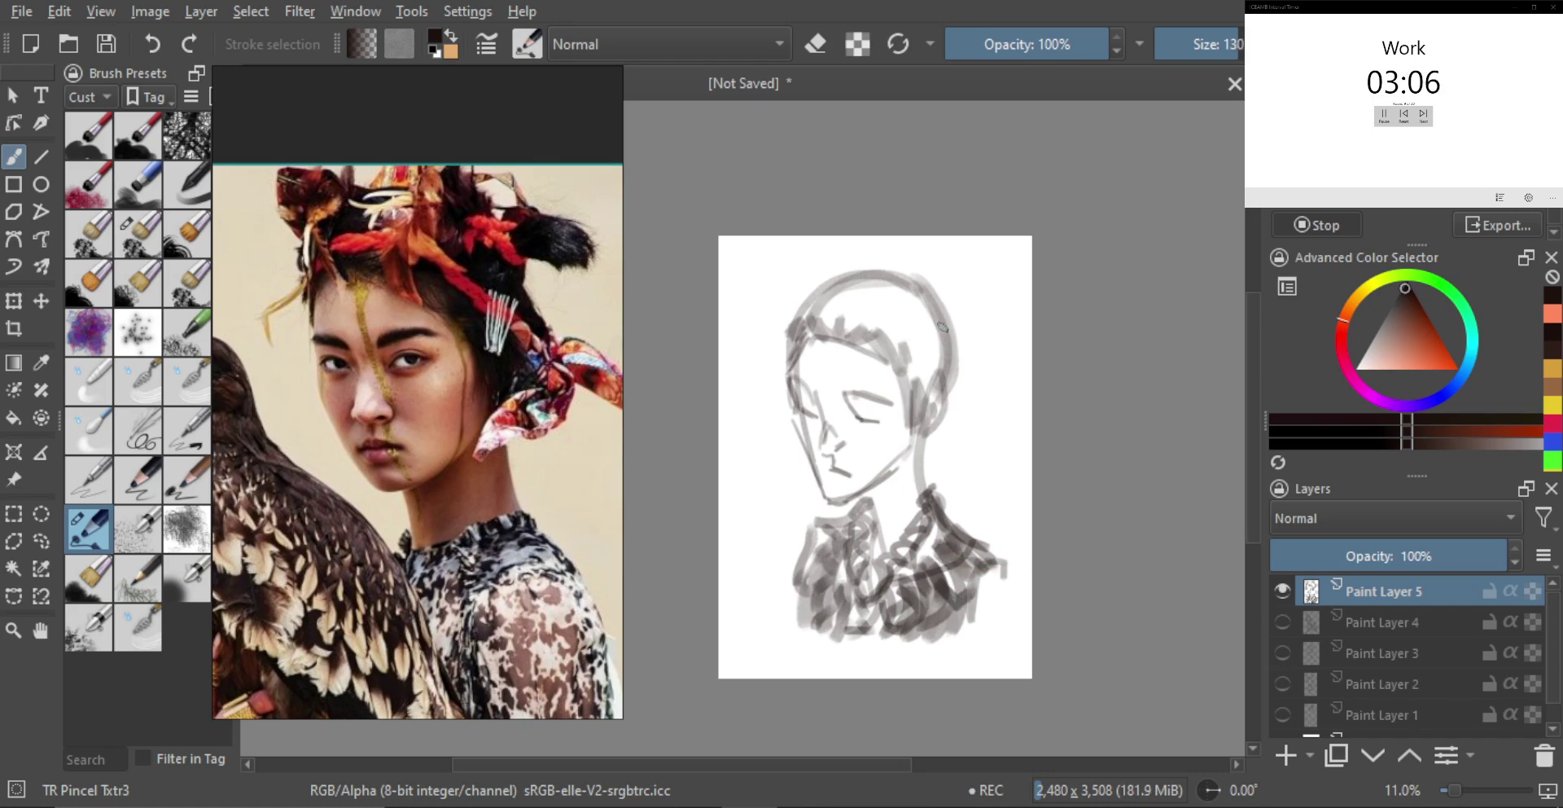
Block in the dark hair knots on both sides of the woman's head with dense overlapping strokes
mouse_move(943, 347)
mouse_down()
mouse_move(962, 298)
mouse_move(955, 324)
mouse_move(1006, 342)
mouse_up()
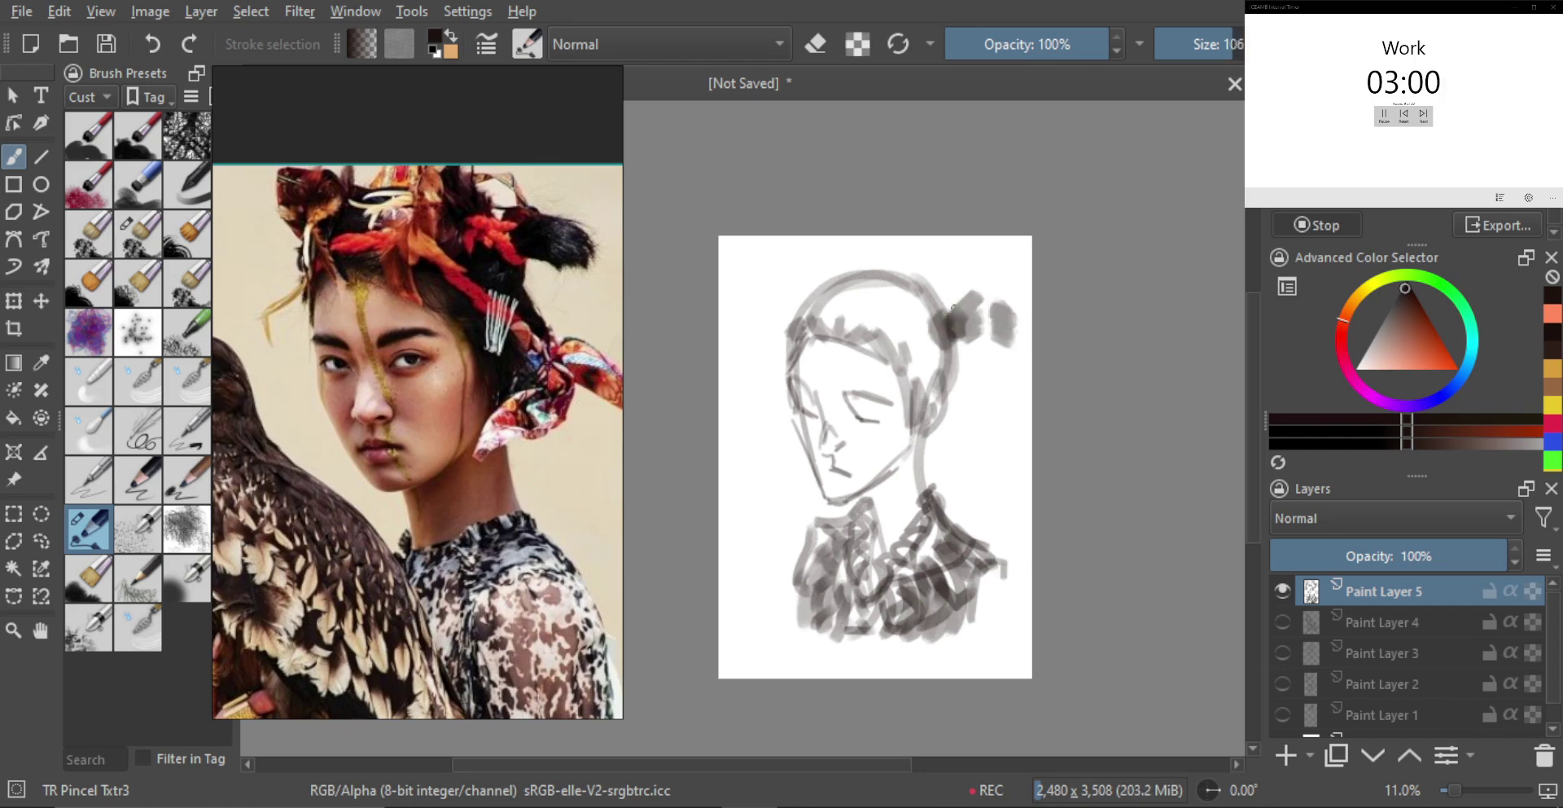
mouse_move(774, 269)
mouse_down()
mouse_move(786, 324)
mouse_move(803, 301)
mouse_move(802, 325)
mouse_up()
shift+click(809, 306)
shift+click(819, 300)
shift+click(814, 279)
drag(790, 260, 801, 267)
drag(936, 378, 928, 378)
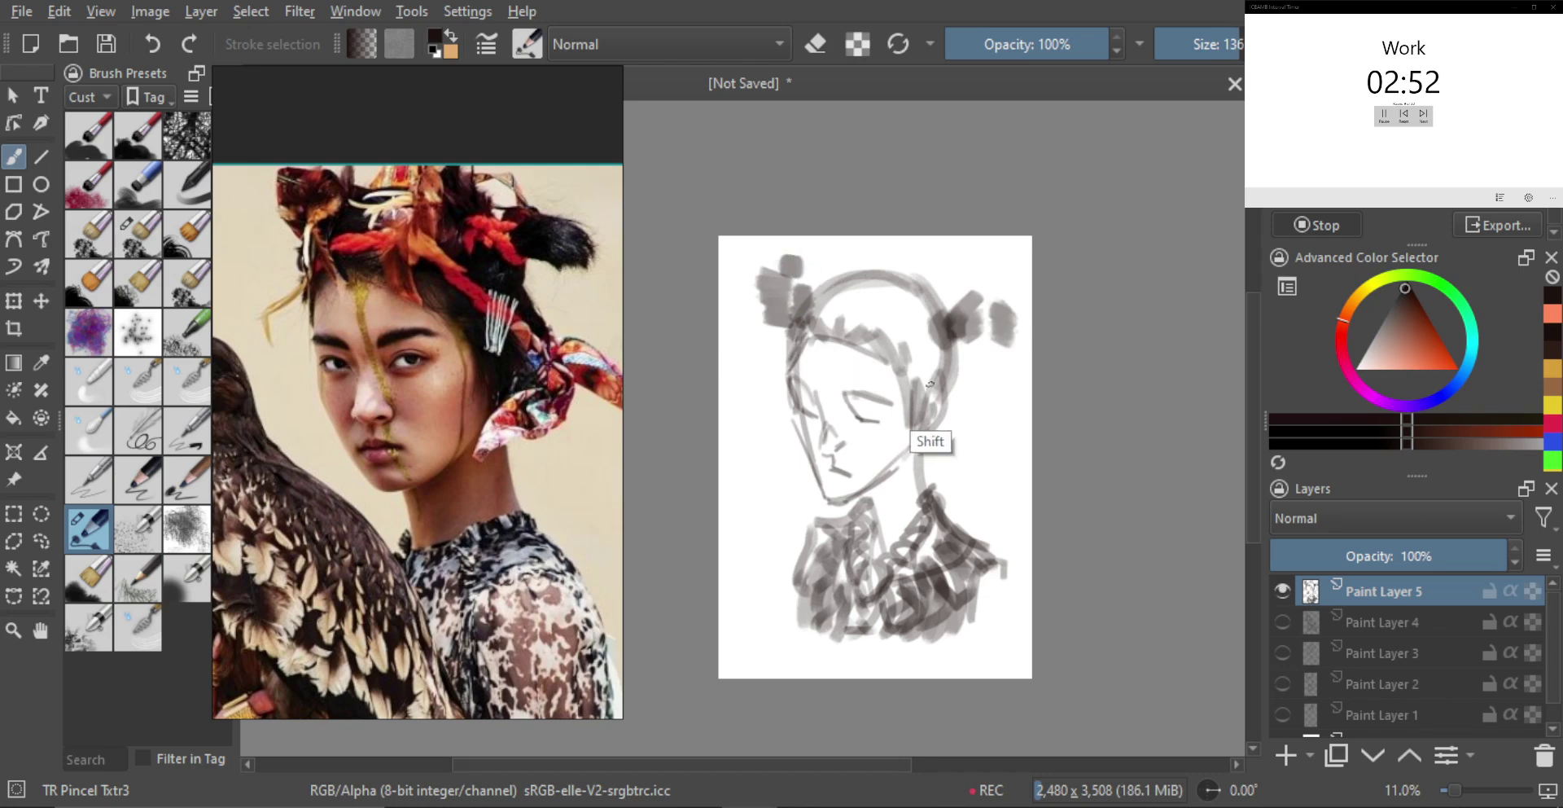
Shade the hair across the crown with broad strokes and reduce the brush to about 83
mouse_move(801, 320)
mouse_down()
mouse_move(846, 289)
mouse_move(830, 306)
mouse_move(894, 302)
mouse_move(927, 359)
mouse_up()
key(bracketright)
key(bracketleft)
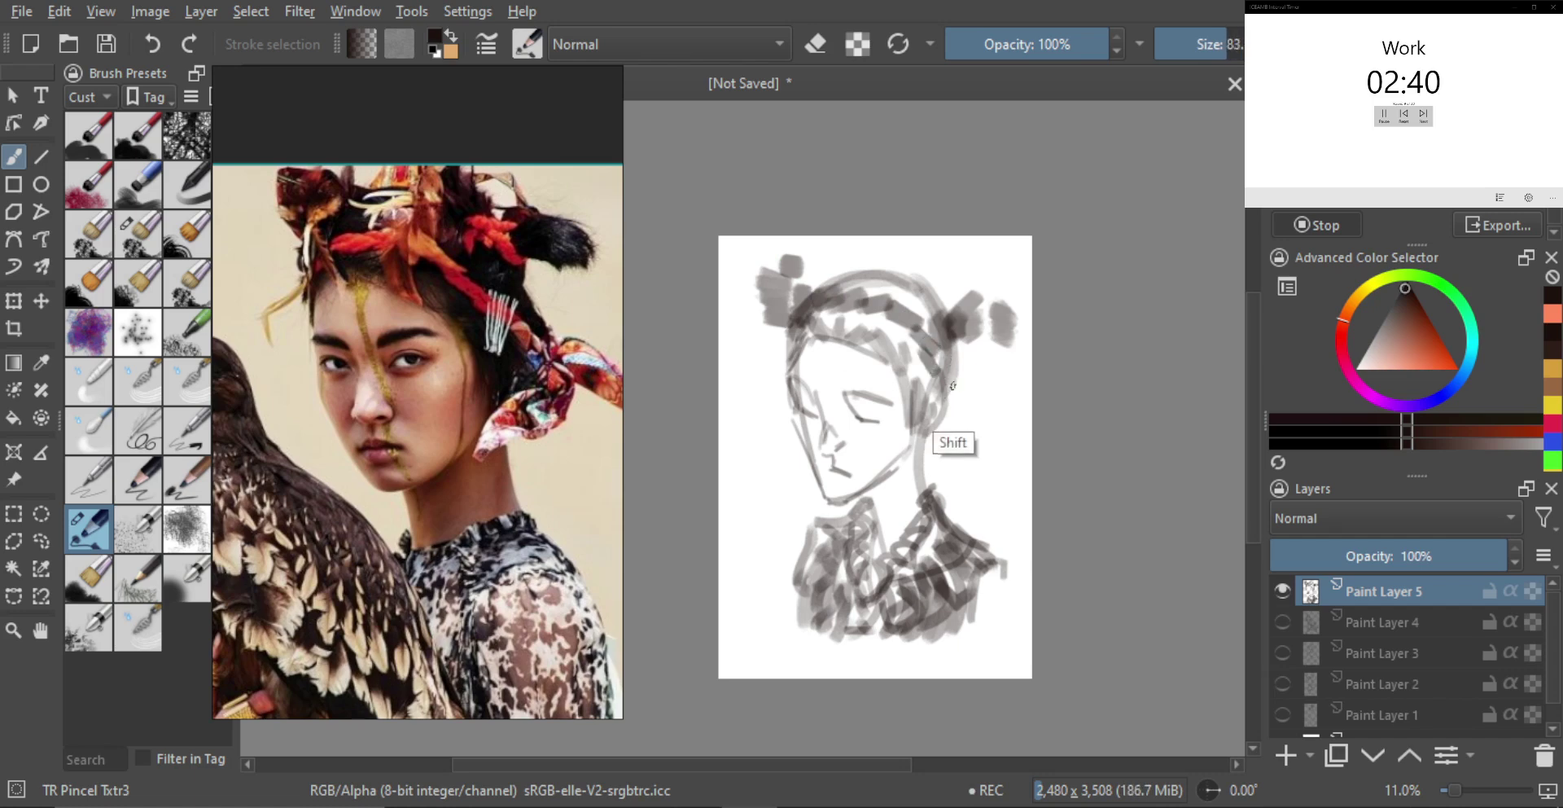
Sketch the knotted scarf hanging behind the woman's head and neck
shift+click(964, 378)
mouse_move(966, 373)
mouse_down()
mouse_move(978, 446)
mouse_move(938, 486)
mouse_move(939, 454)
mouse_move(985, 391)
mouse_move(1017, 406)
mouse_move(1011, 438)
mouse_move(1001, 404)
mouse_up()
shift+click(969, 397)
key(bracketleft)
shift+click(967, 446)
shift+click(865, 384)
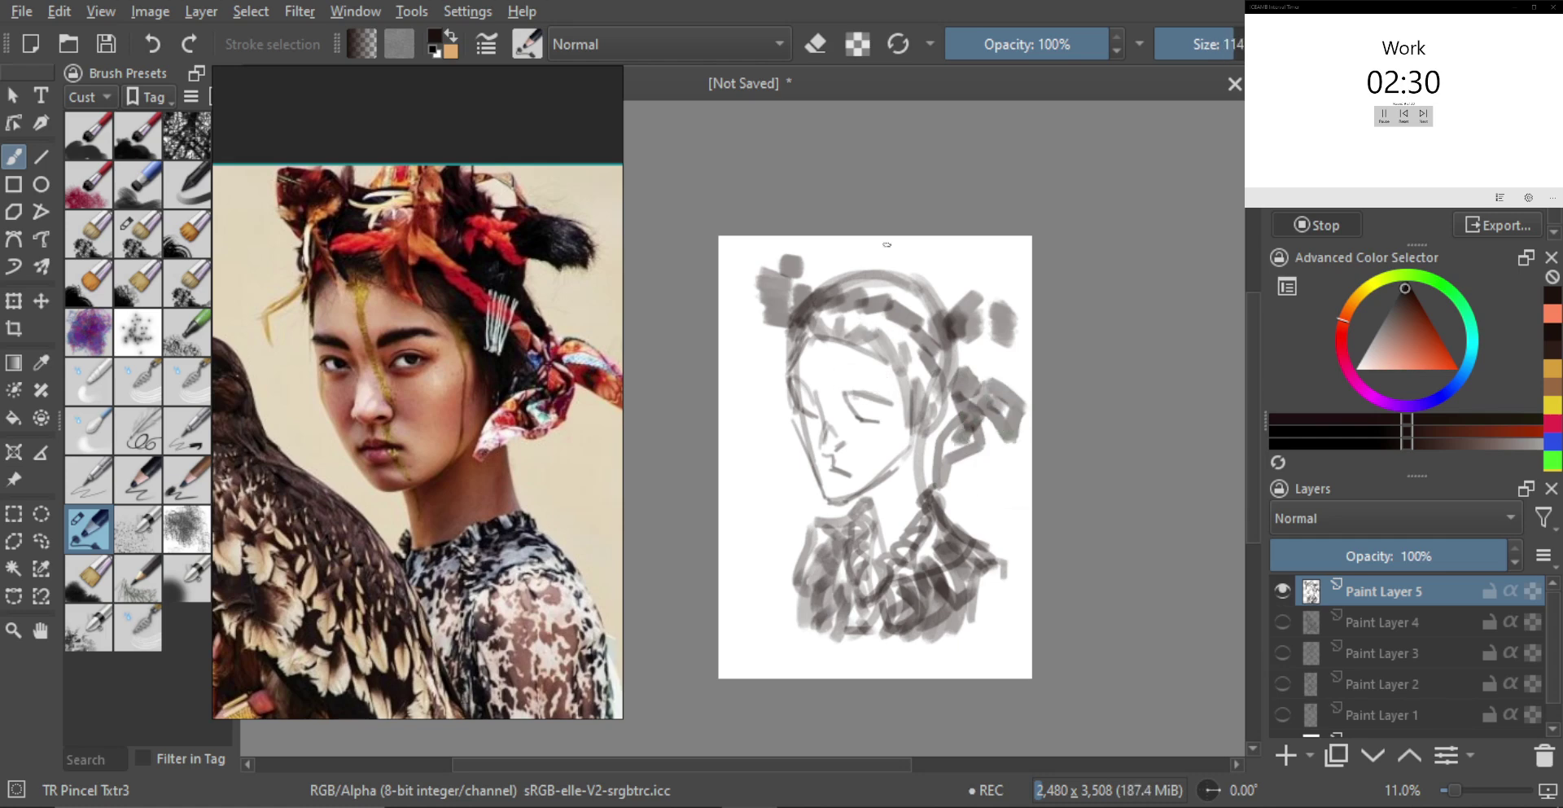
Darken the hair around the crown and hairline, and paint the streak running down the forehead and nose
drag(822, 285, 928, 320)
mouse_move(810, 331)
mouse_down()
mouse_move(851, 317)
mouse_move(853, 334)
mouse_move(886, 329)
mouse_move(940, 403)
mouse_up()
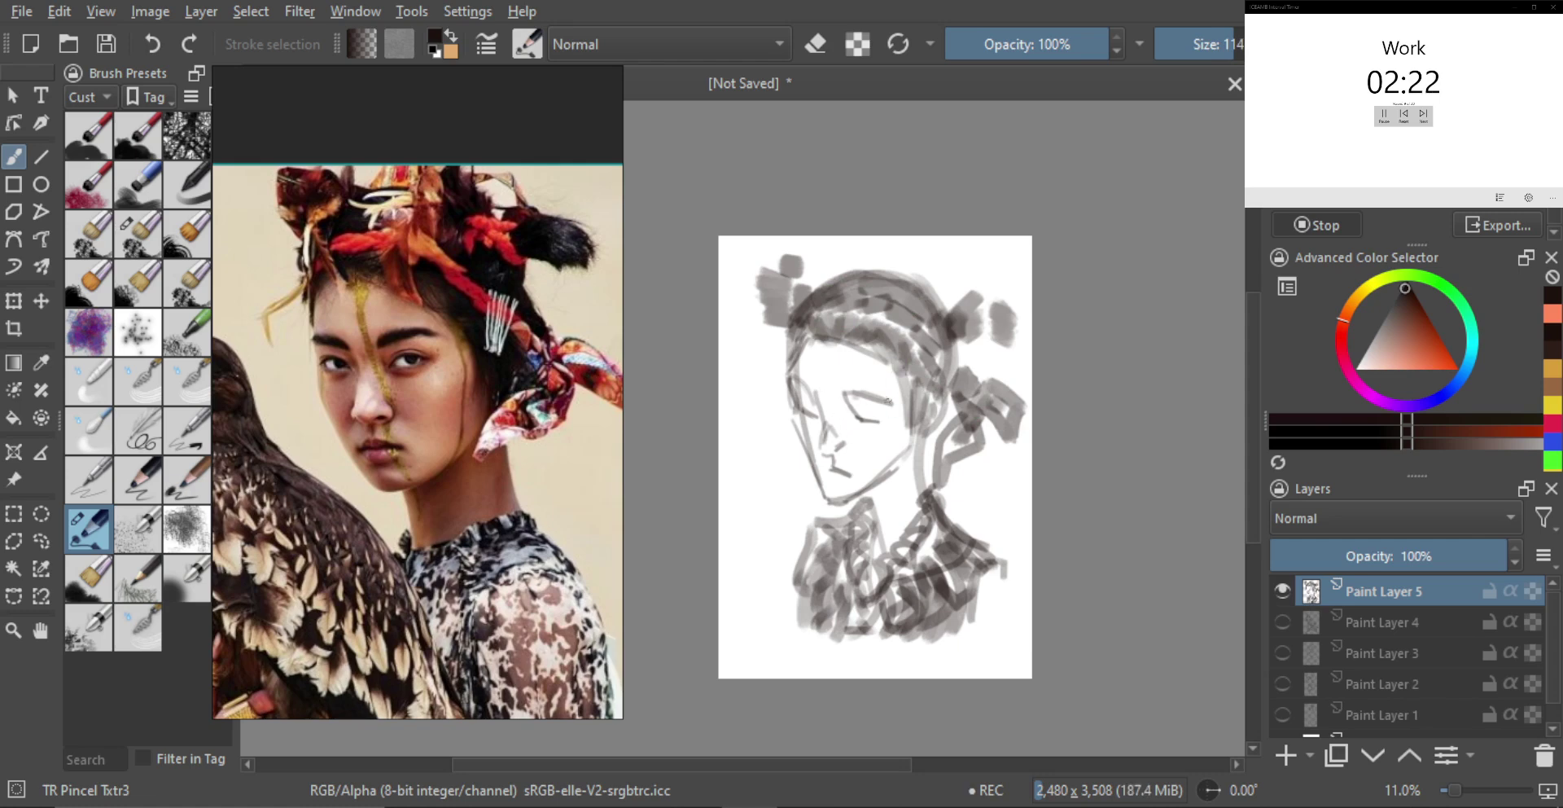
mouse_move(859, 364)
shift+mouse_down()
mouse_move(843, 383)
mouse_move(856, 363)
mouse_move(825, 341)
shift+mouse_up()
drag(826, 341, 834, 412)
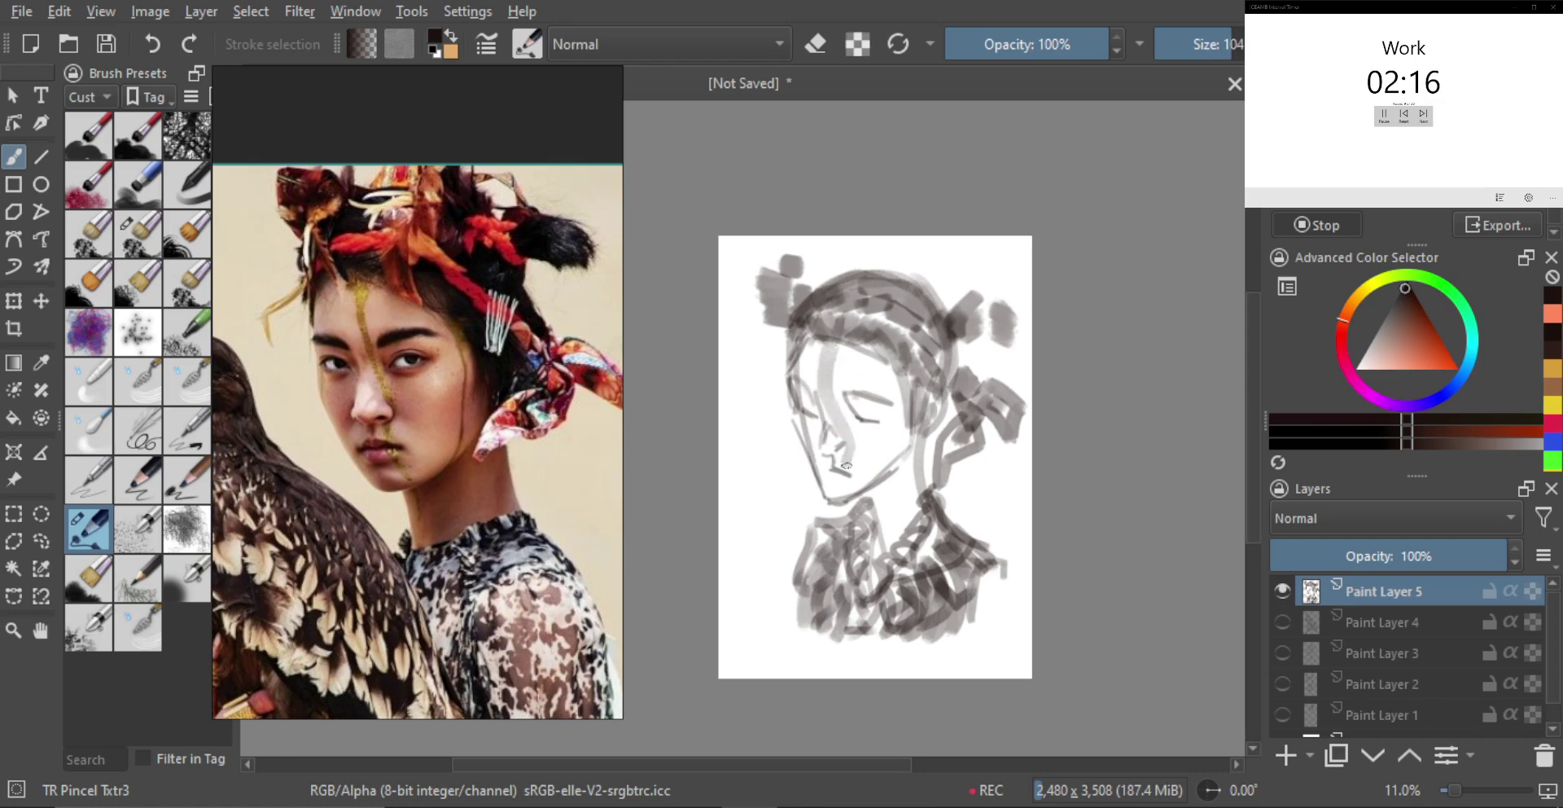
drag(842, 492, 844, 496)
Draw the loose curl beside the forehead and strengthen the front neck line, undoing misplaced strokes
drag(802, 359, 790, 358)
mouse_move(785, 348)
mouse_down()
mouse_move(801, 364)
mouse_move(757, 368)
mouse_move(763, 381)
mouse_up()
key(ctrl+z)
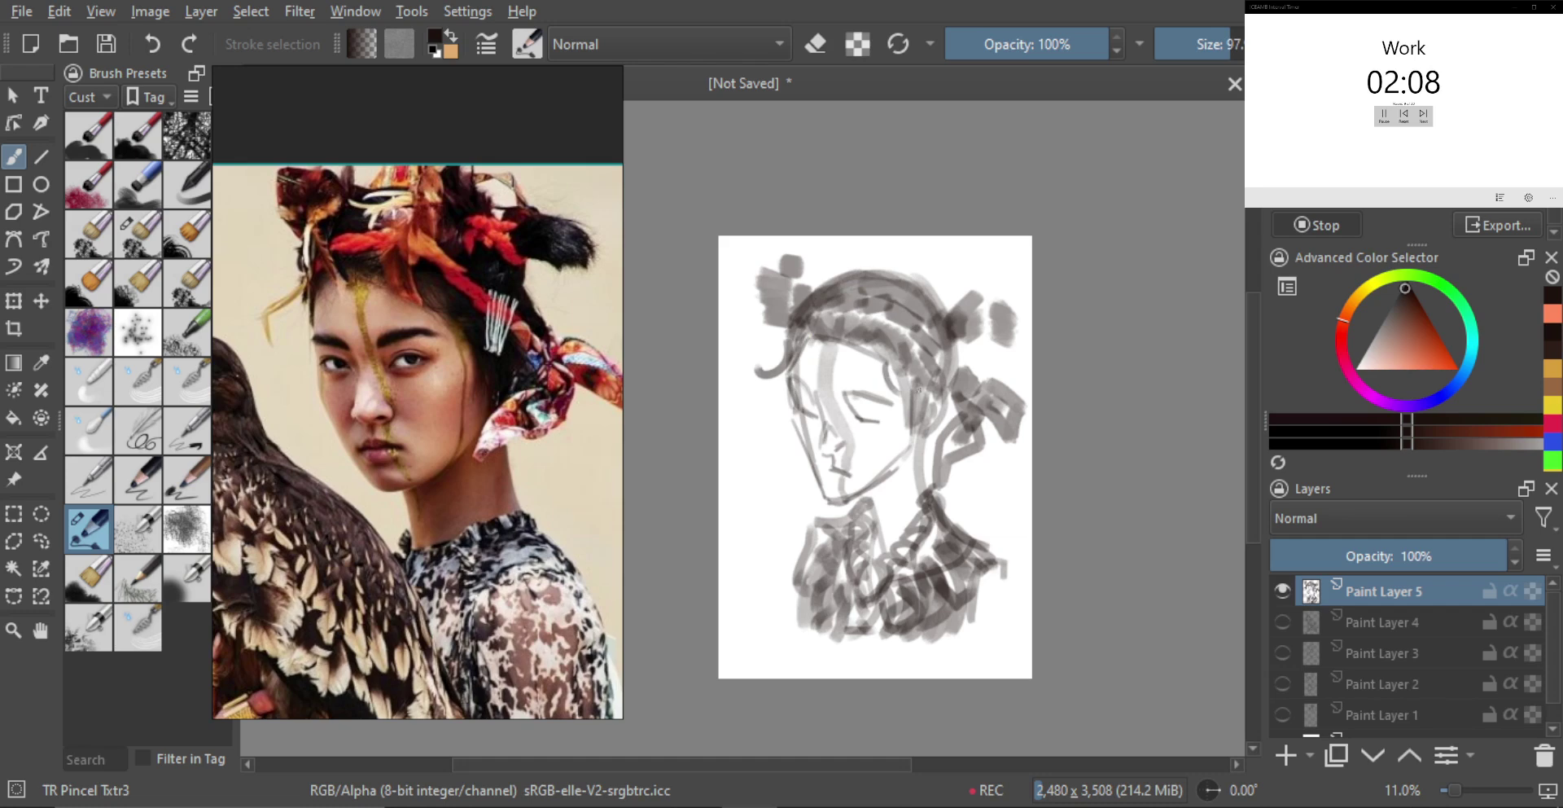
drag(862, 498, 880, 556)
key(ctrl+z)
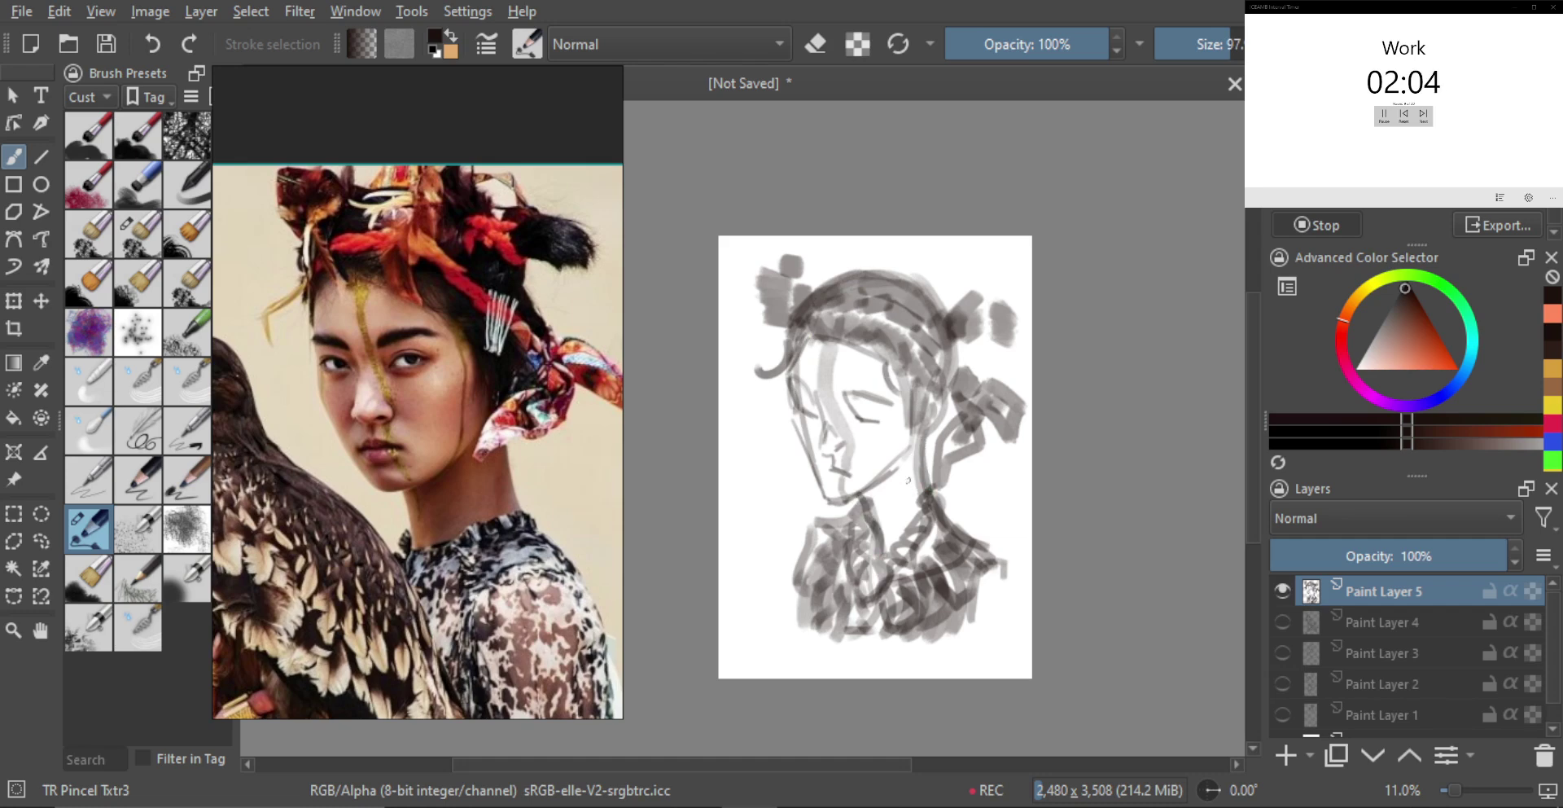
Fill the neck with shadow and dab a tone on the near cheek using a brush of about 143
key(bracketright)
mouse_move(869, 481)
mouse_down()
mouse_move(890, 543)
mouse_move(891, 493)
mouse_move(916, 471)
mouse_move(857, 500)
mouse_move(907, 459)
mouse_move(889, 506)
mouse_move(902, 520)
mouse_move(913, 506)
mouse_move(913, 456)
mouse_move(878, 443)
mouse_move(902, 433)
mouse_move(888, 464)
mouse_up()
key(bracketright)
key(bracketright)
key(bracketleft)
click(882, 444)
Reduce the brush to about 108 and shade the underside of the nose
key(bracketleft)
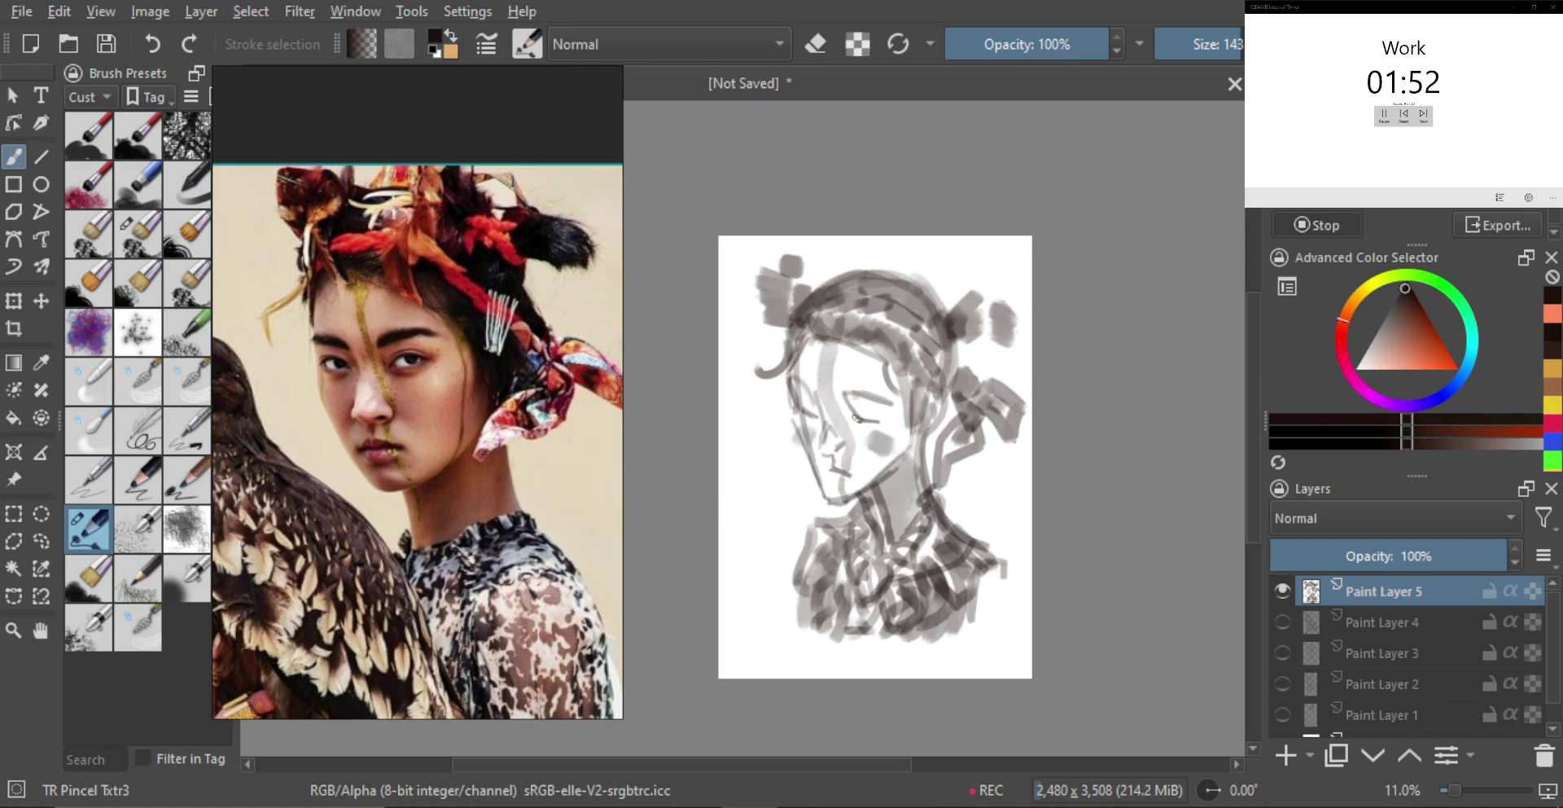
key(bracketleft)
key(bracketleft)
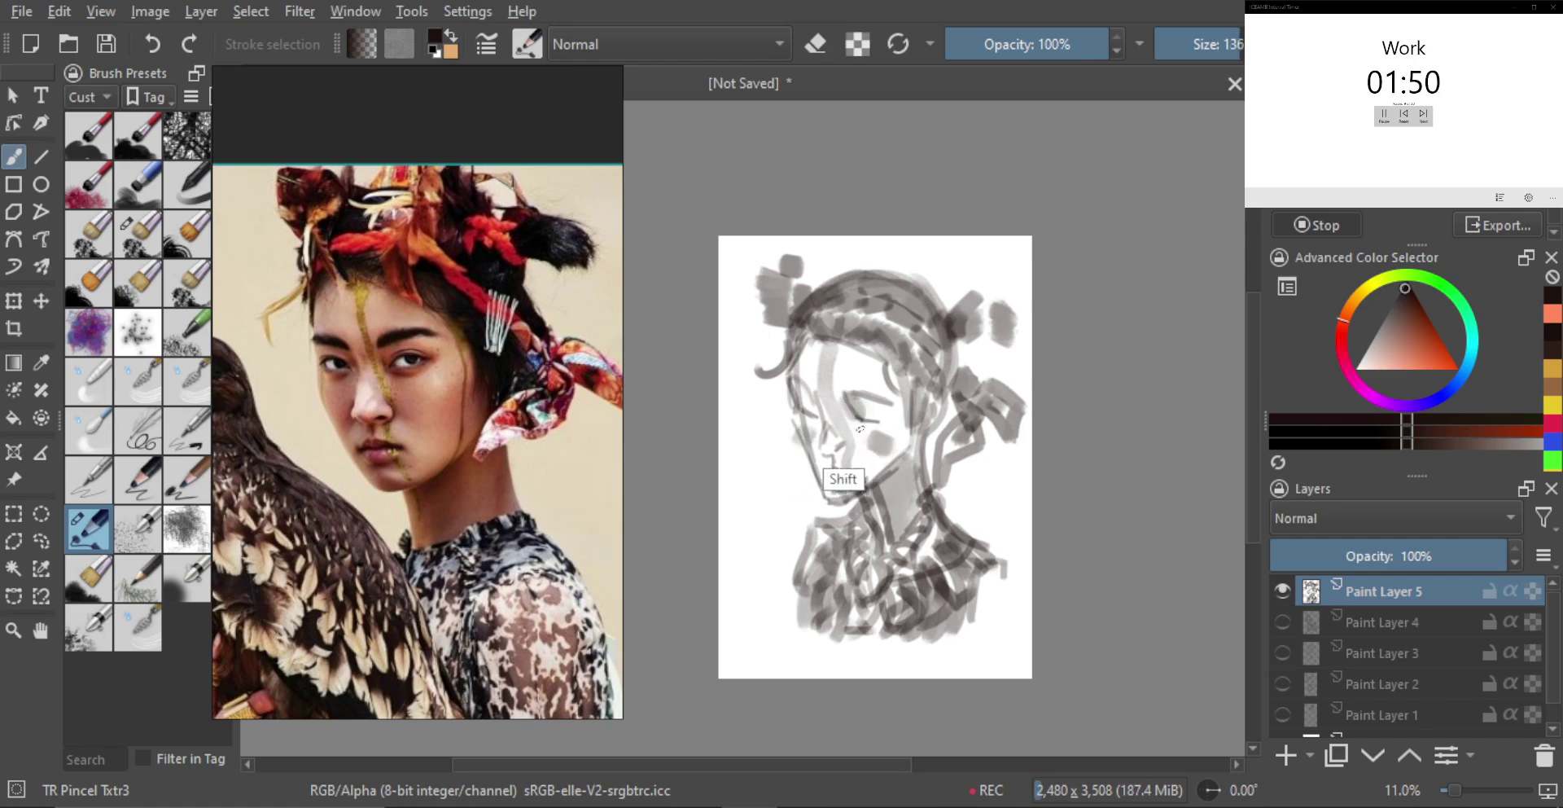
key(bracketleft)
mouse_move(828, 458)
mouse_down()
mouse_move(845, 447)
mouse_move(837, 465)
mouse_up()
key(bracketleft)
key(bracketleft)
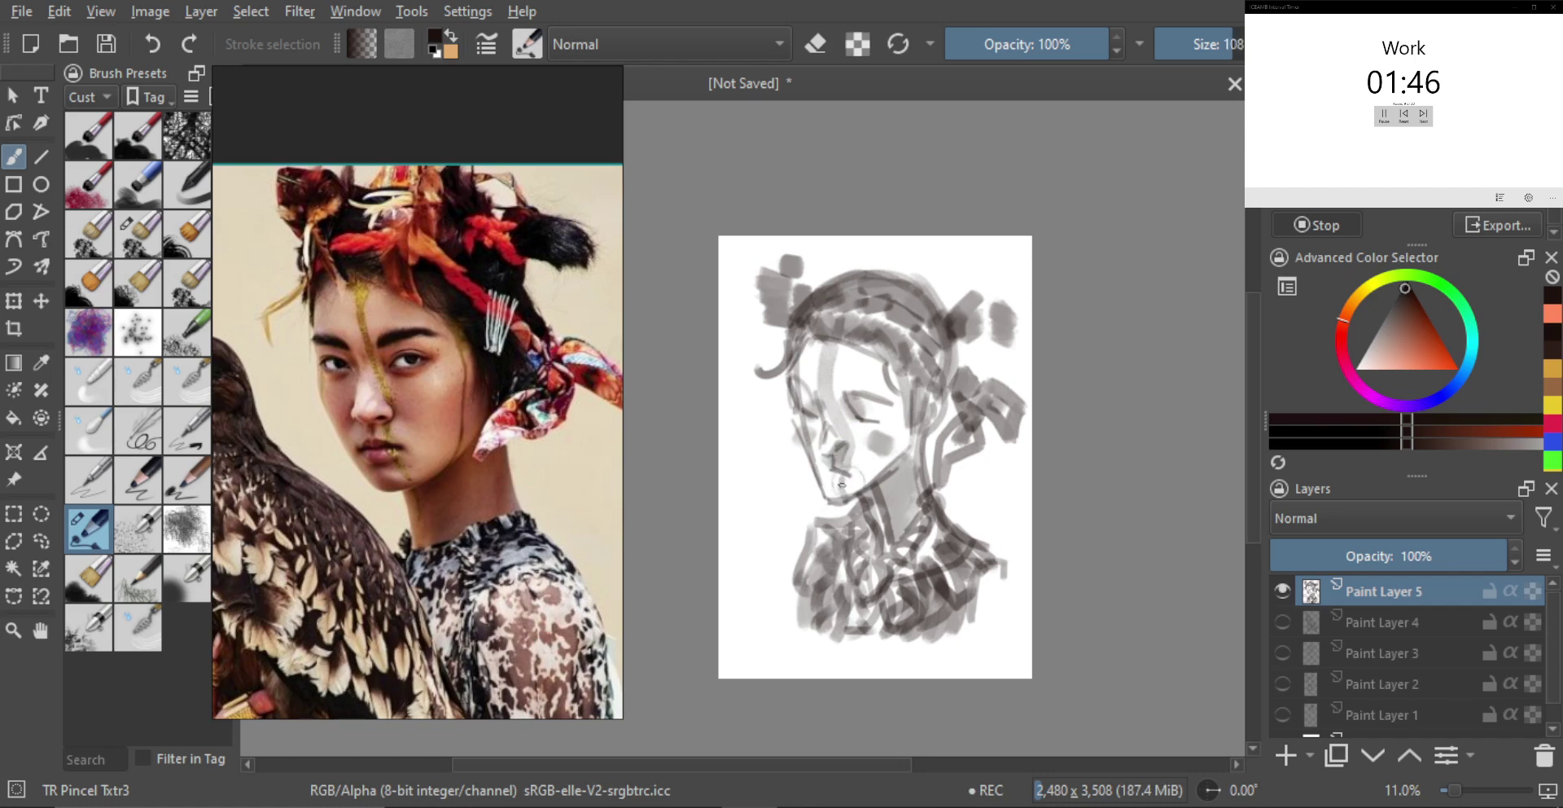
Shade below the lower lip, along the jaw and on the near cheek, undoing one misplaced stroke
key(bracketright)
mouse_move(834, 482)
mouse_down()
mouse_move(828, 497)
mouse_move(894, 480)
mouse_up()
drag(907, 429, 856, 497)
key(ctrl+z)
key(bracketright)
drag(879, 416, 893, 419)
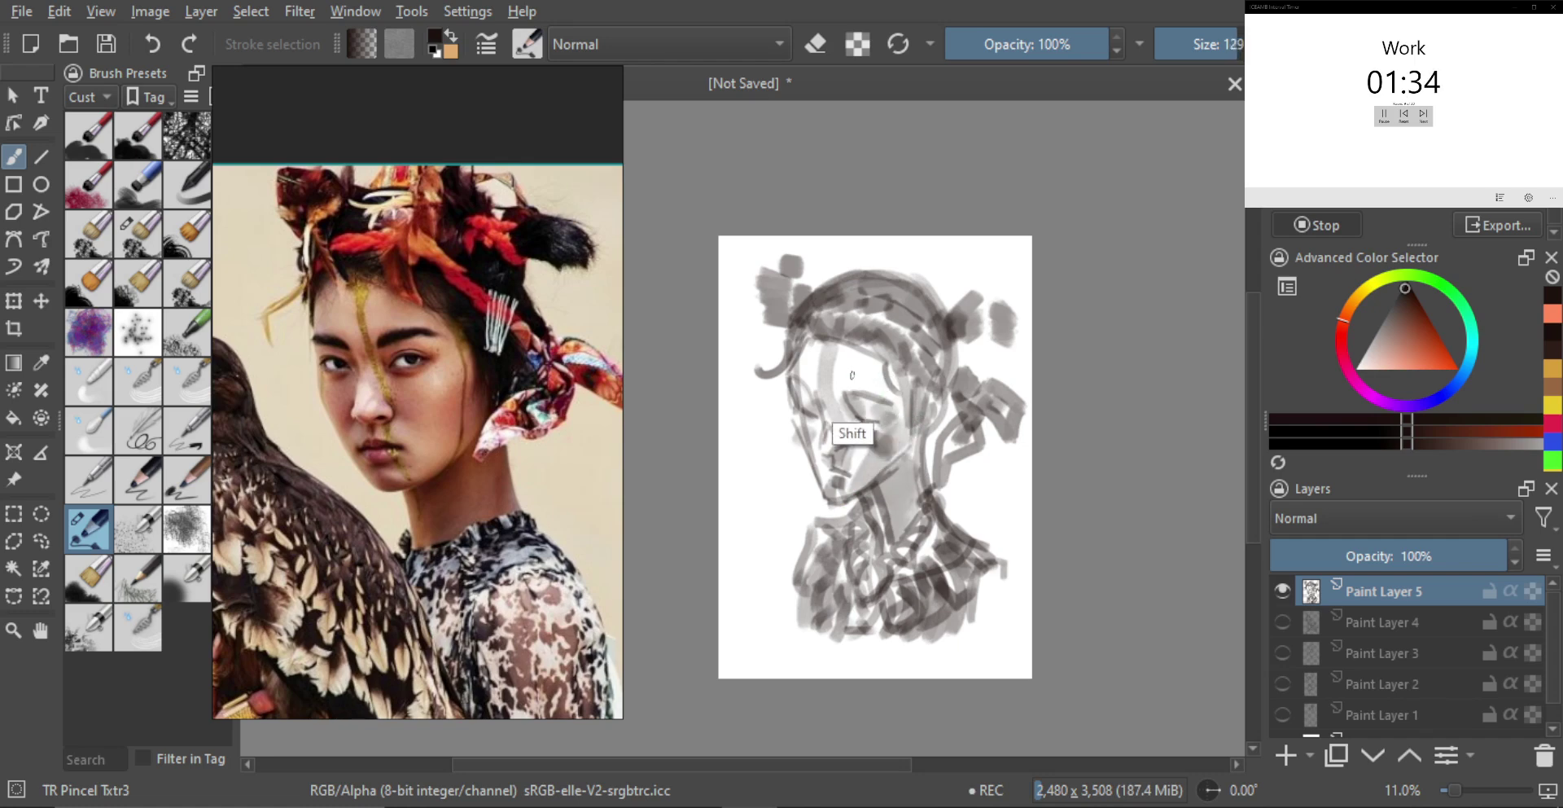
Add light shading to the sides of the forehead and face, undoing misplaced strokes
mouse_move(822, 359)
mouse_down()
mouse_move(818, 383)
mouse_move(898, 388)
mouse_move(894, 401)
mouse_move(929, 366)
mouse_up()
mouse_move(818, 422)
mouse_down()
mouse_move(883, 411)
mouse_move(879, 359)
mouse_move(917, 363)
mouse_move(894, 372)
mouse_move(907, 357)
mouse_move(710, 317)
mouse_up()
key(ctrl+z)
key(ctrl+z)
key(ctrl+z)
Draw the far eye's upper lid, iris and lower edge with a fine brush of about 25, undoing one stroke
mouse_move(770, 369)
mouse_down()
mouse_move(744, 328)
mouse_move(693, 326)
mouse_up()
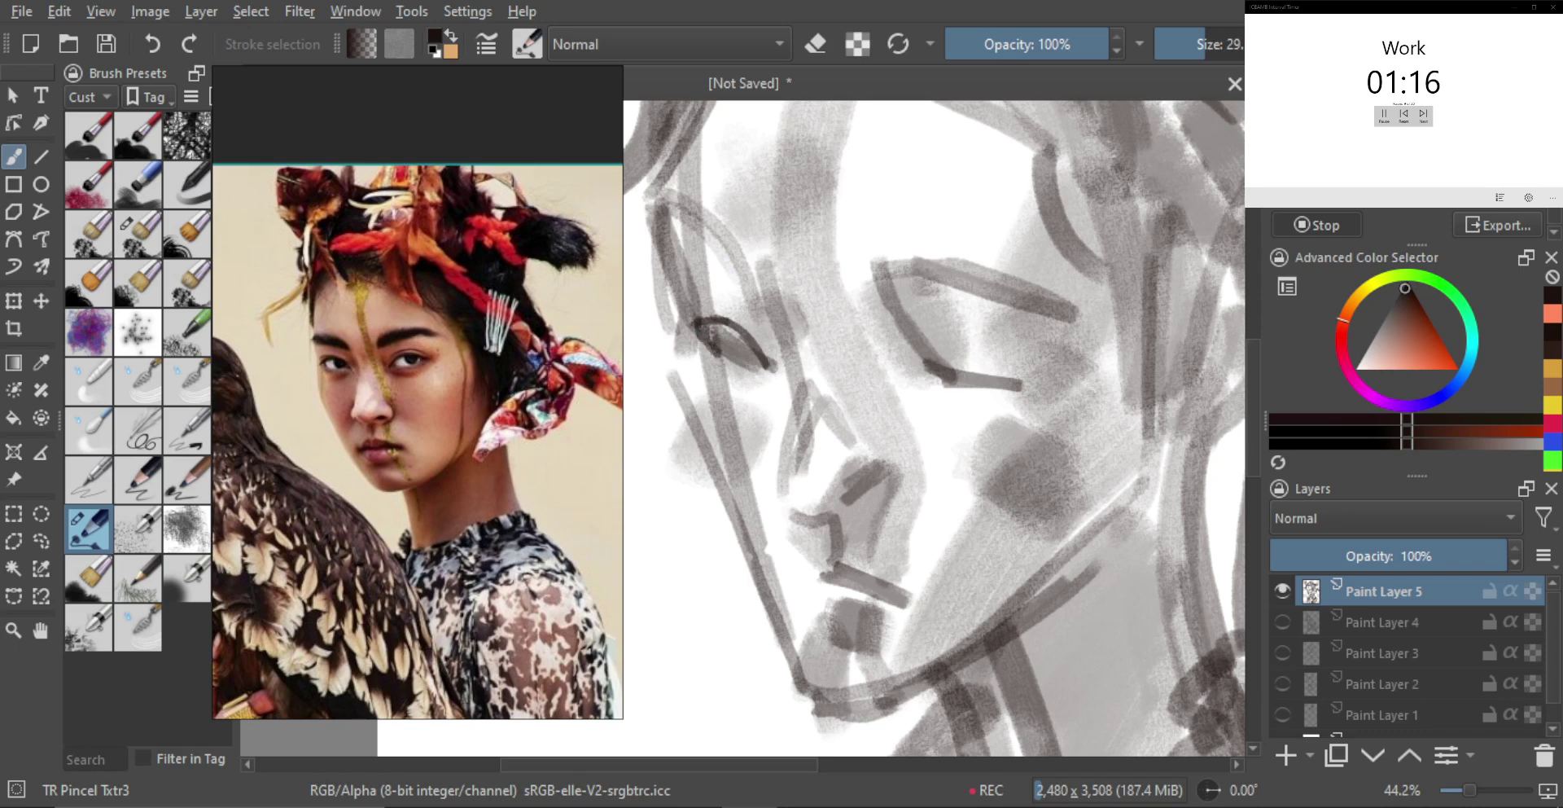
mouse_move(734, 369)
mouse_down()
mouse_move(762, 381)
mouse_move(733, 389)
mouse_move(764, 384)
mouse_up()
key(ctrl+z)
key(bracketleft)
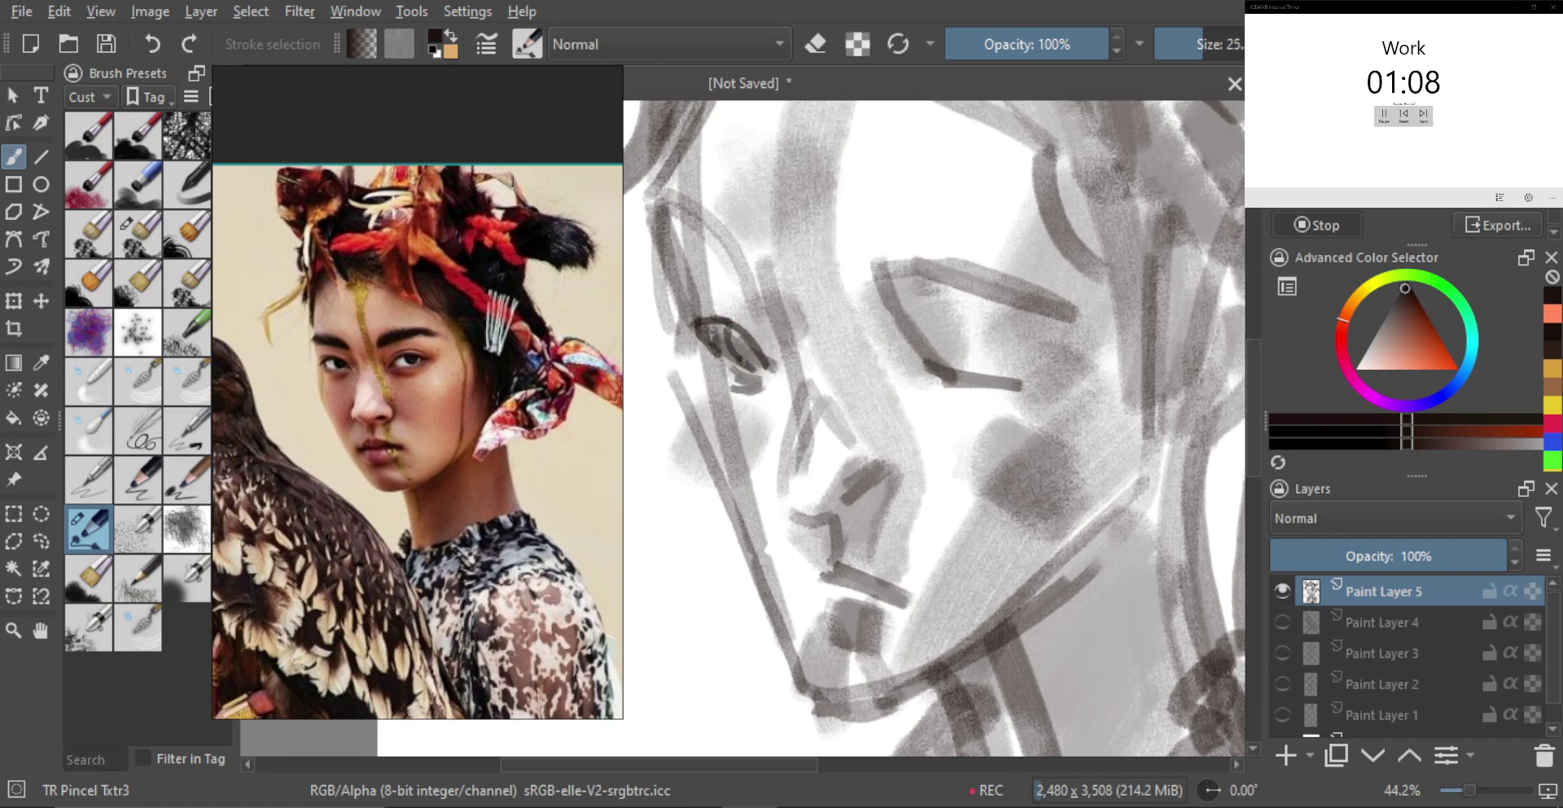
mouse_move(730, 334)
mouse_down()
mouse_move(751, 362)
mouse_move(817, 368)
mouse_up()
Outline the woman's far eyebrow along the edge of the face, undoing misplaced strokes
scroll(817, 368, up, 2)
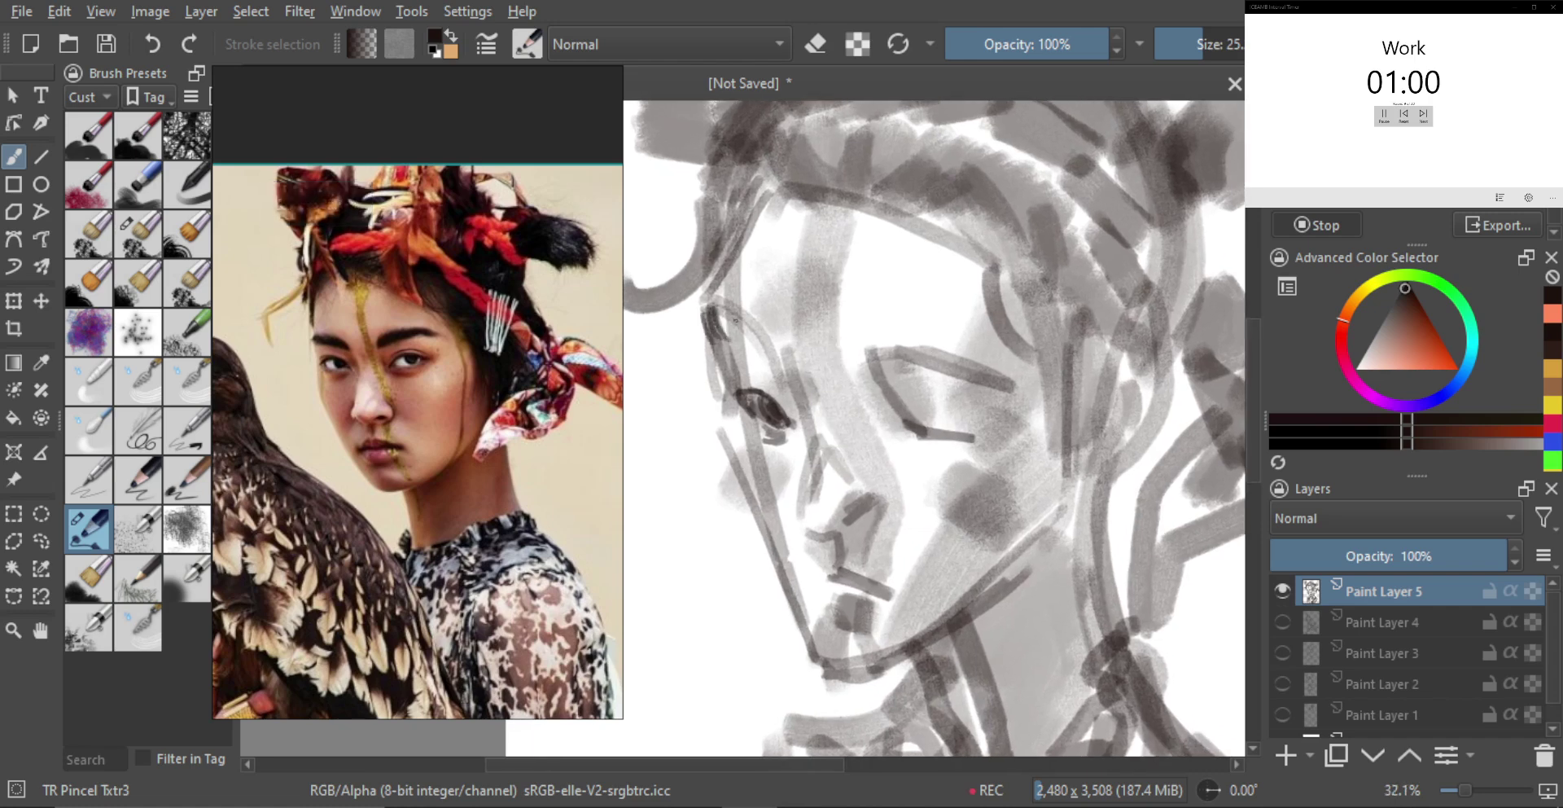
key(ctrl+z)
drag(717, 330, 787, 386)
key(ctrl+z)
key(ctrl+z)
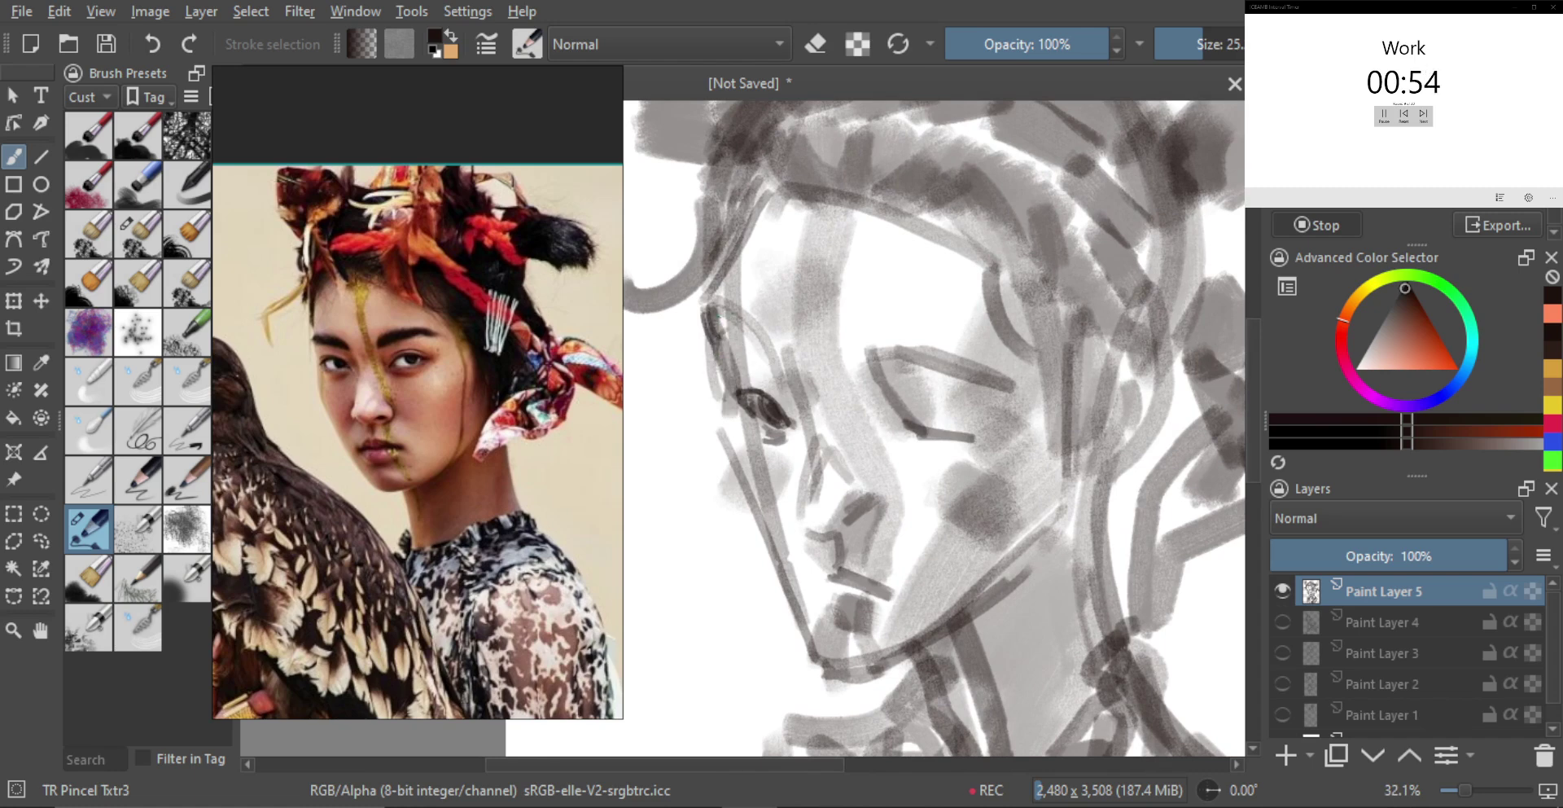
mouse_move(711, 311)
mouse_down()
mouse_move(763, 334)
mouse_move(792, 401)
mouse_up()
drag(730, 334, 792, 400)
key(ctrl+z)
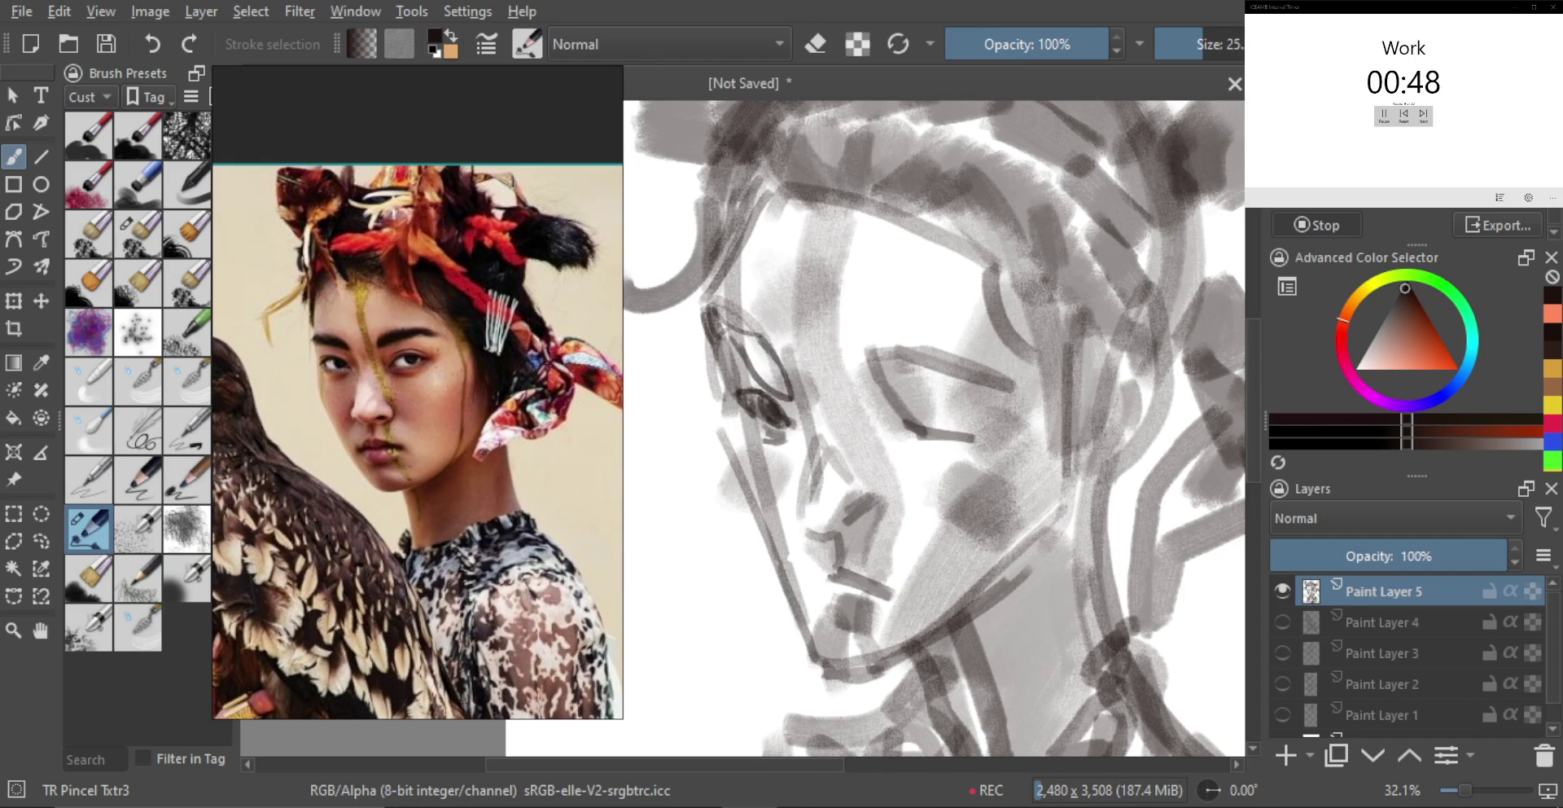
Fill the far eyebrow with hatching strokes and start the inner curve of the near eyebrow
drag(747, 332, 765, 374)
drag(749, 336, 780, 388)
drag(764, 348, 787, 386)
mouse_move(774, 359)
mouse_down()
mouse_move(790, 397)
mouse_move(849, 383)
mouse_move(833, 420)
mouse_up()
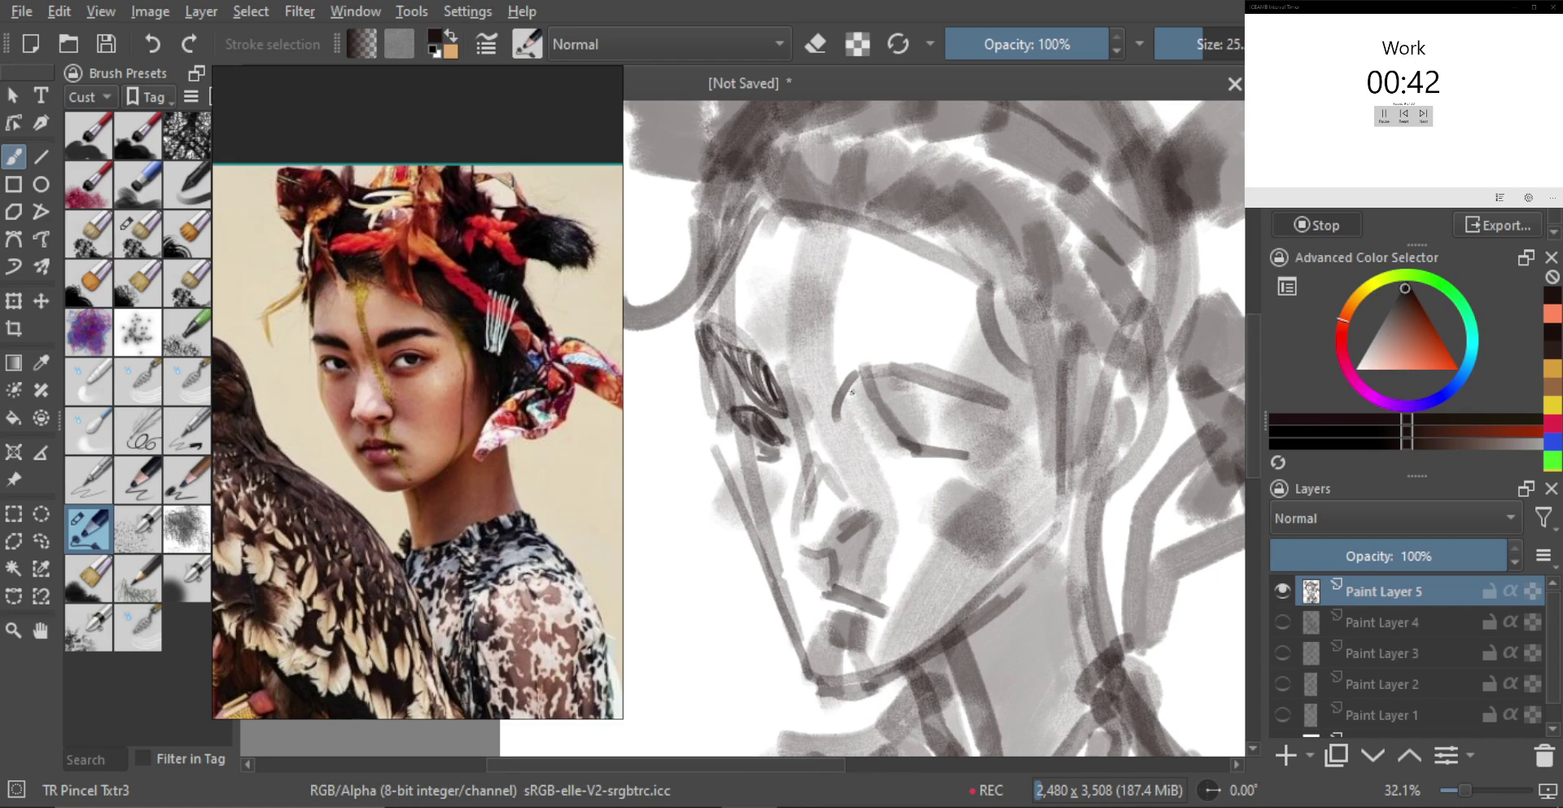
Outline the near eyebrow as a long arch and fill it with dark hatching, undoing one stroke
mouse_move(843, 420)
mouse_down()
mouse_move(948, 389)
mouse_move(994, 426)
mouse_up()
key(ctrl+z)
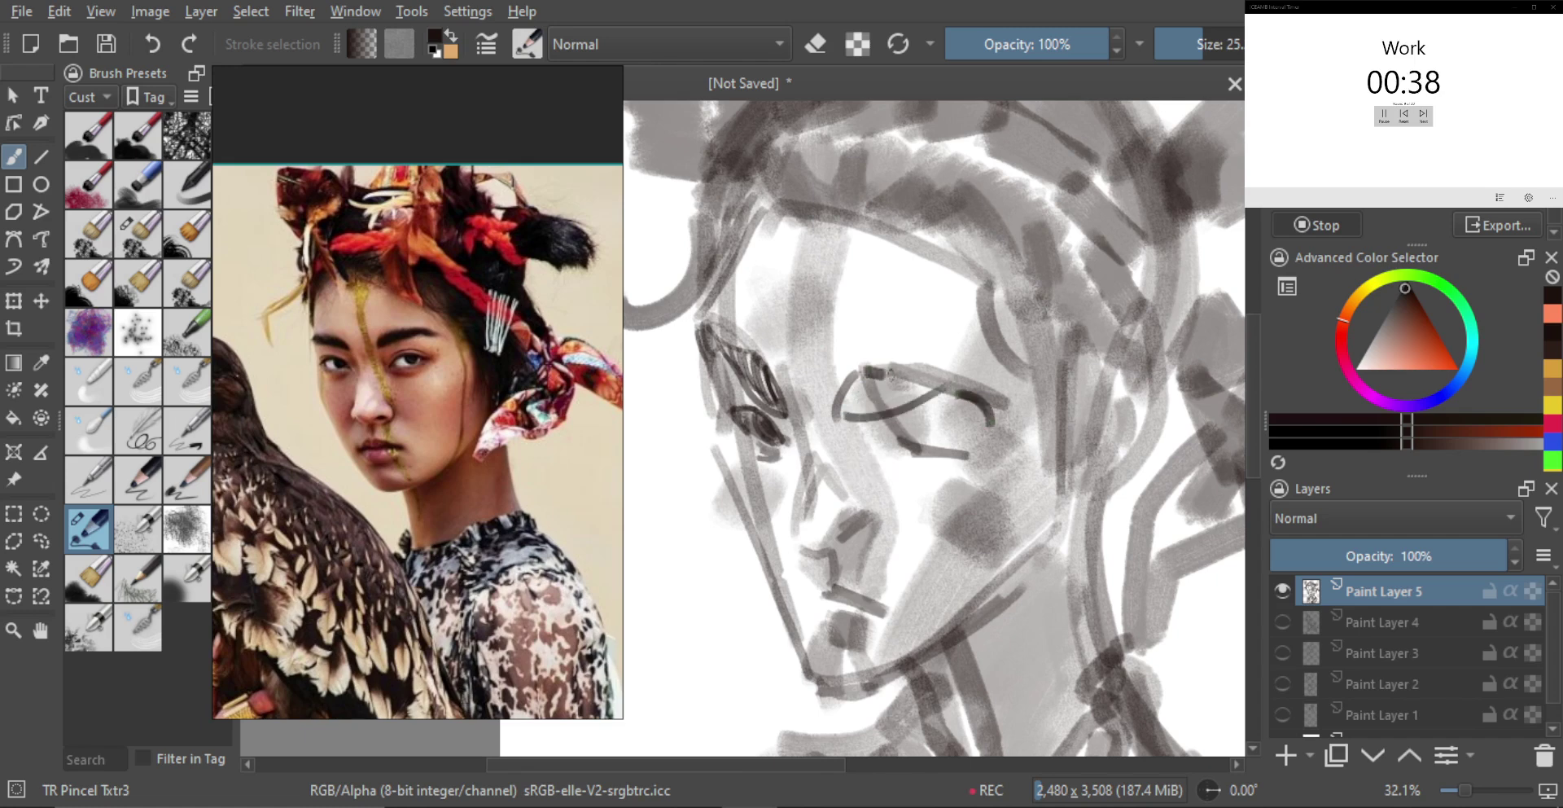
drag(869, 371, 927, 380)
mouse_move(839, 414)
mouse_down()
mouse_move(888, 373)
mouse_move(977, 391)
mouse_up()
Draw the near eye's upper lid and dark corner with a brush of about 21, undoing misplaced strokes
key(bracketleft)
key(bracketleft)
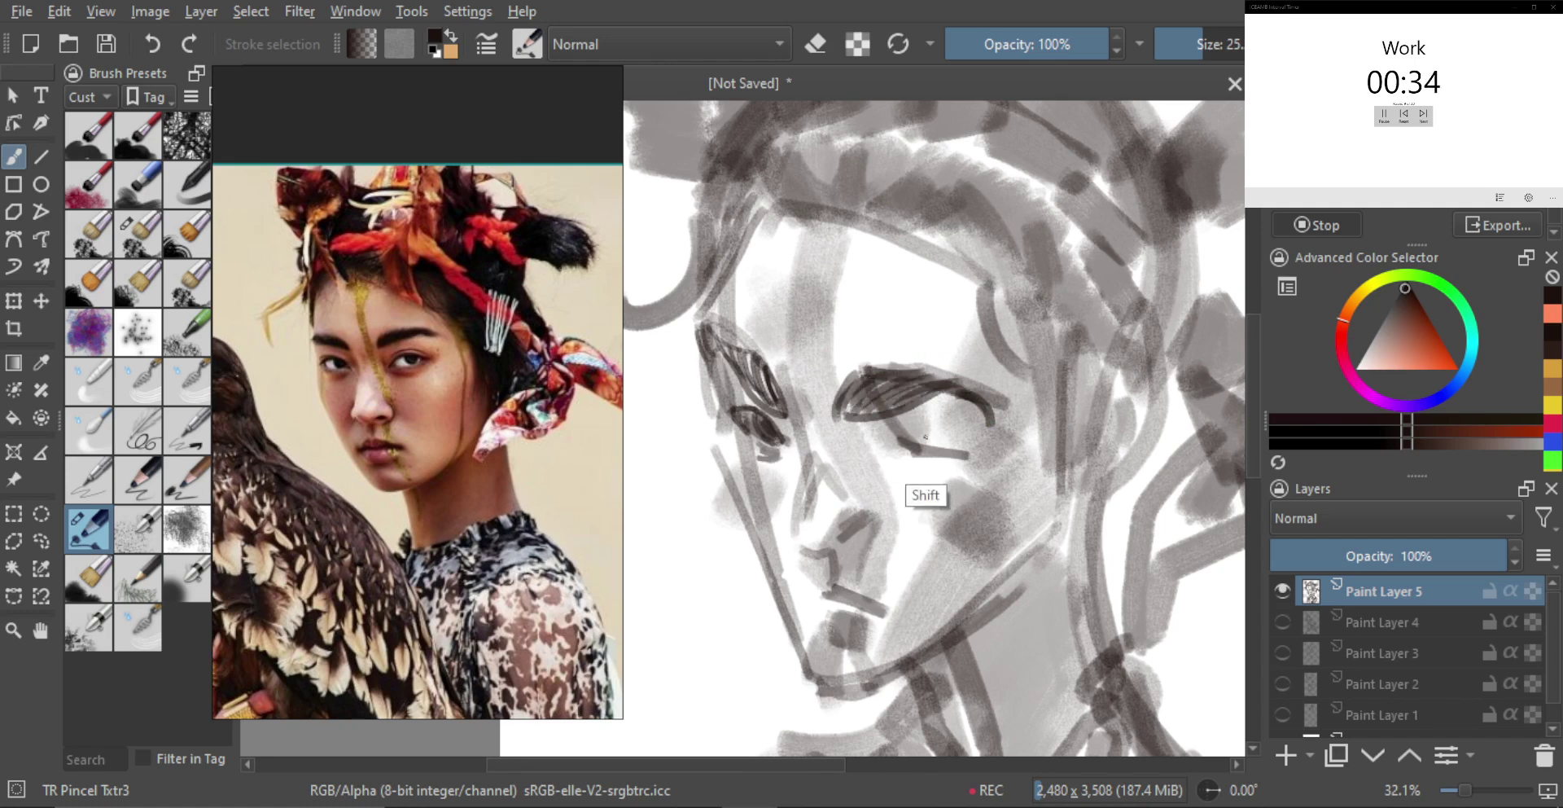
mouse_move(951, 448)
mouse_down()
mouse_move(966, 458)
mouse_move(923, 441)
mouse_move(895, 455)
mouse_move(911, 444)
mouse_up()
key(ctrl+z)
key(bracketright)
key(bracketright)
key(ctrl+z)
Erase small light areas inside both eyes, and return to painting mode
key(e)
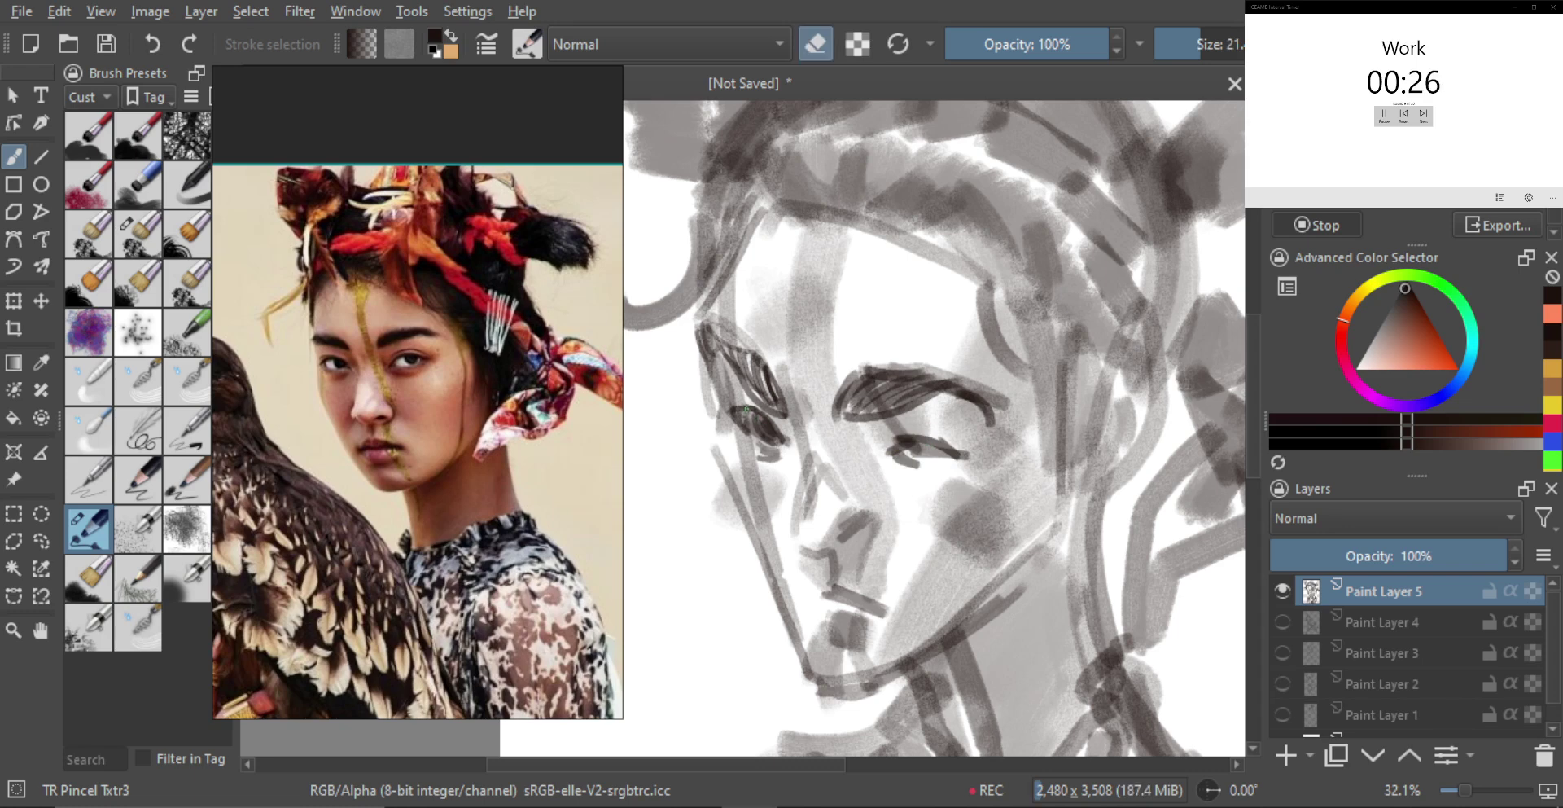
drag(912, 456, 941, 452)
key(e)
Darken the near eye's iris and lower lid with a brush of about 20, undoing one stroke
key(bracketleft)
key(bracketleft)
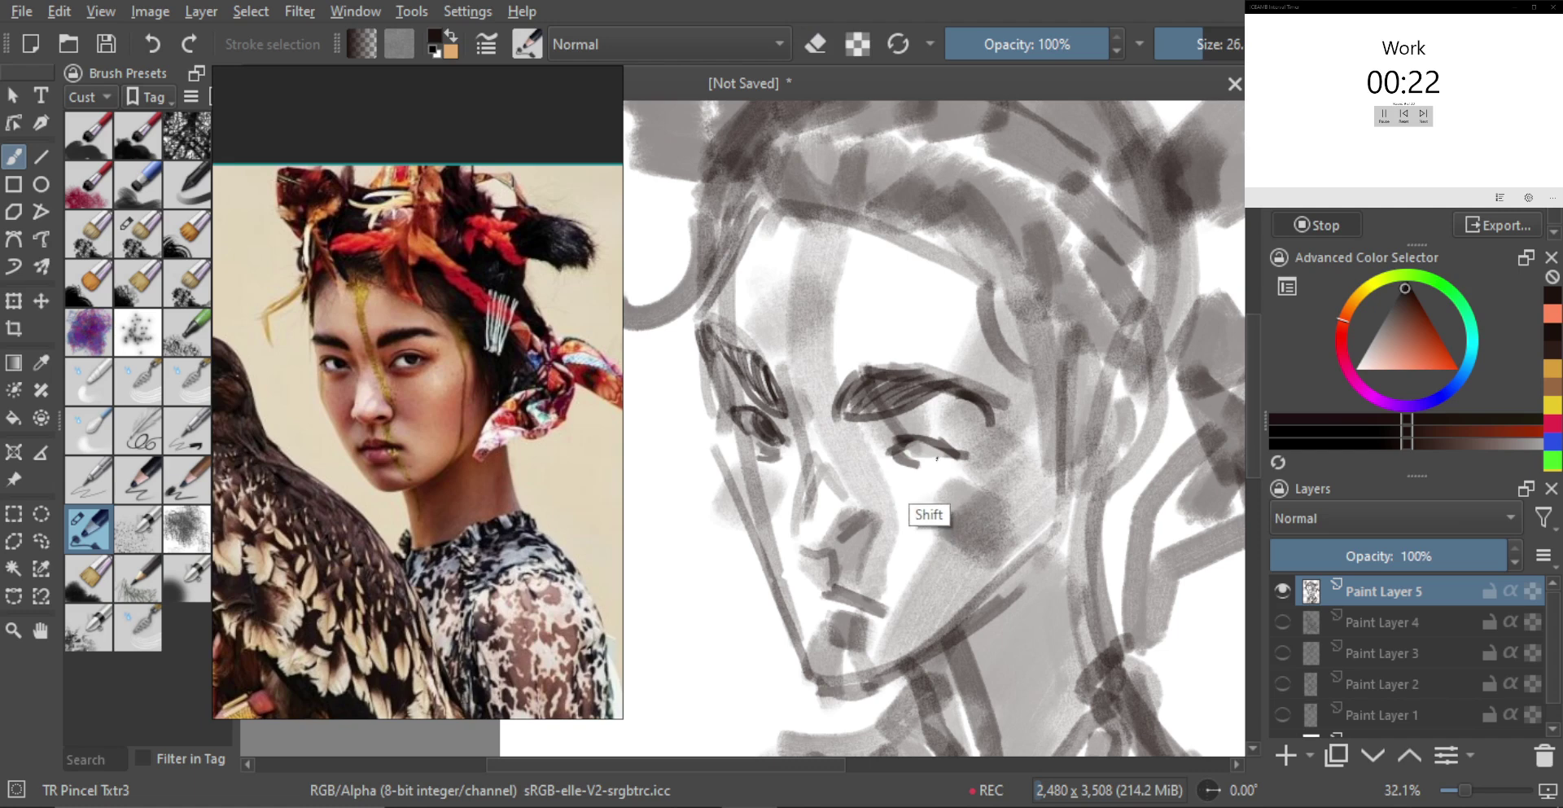
drag(904, 456, 950, 453)
key(ctrl+z)
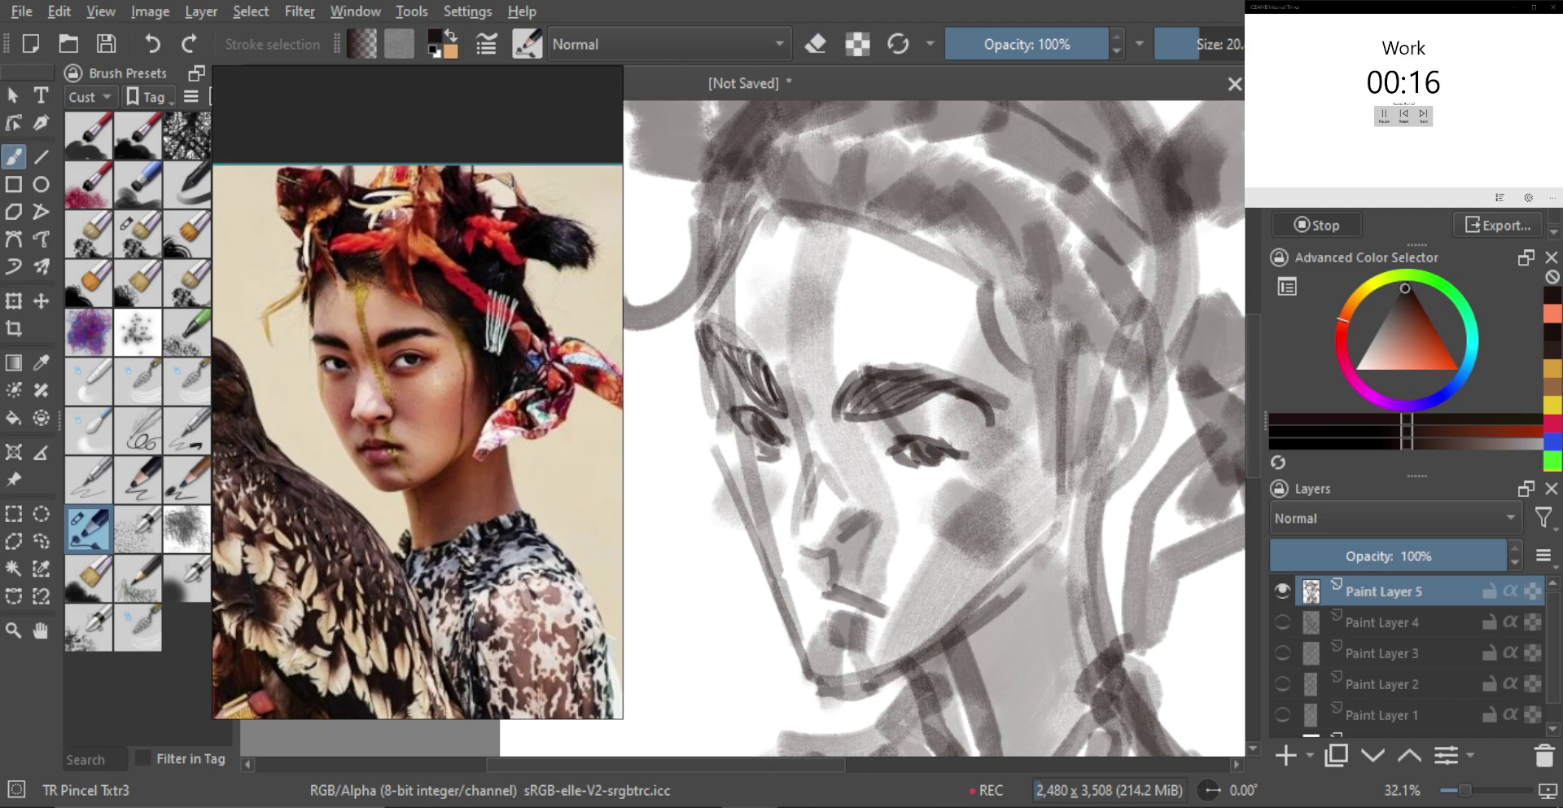
Draw the nose bridge, tip and nostril wing with a size 16 brush, undoing one stroke
key(bracketright)
key(bracketleft)
key(bracketleft)
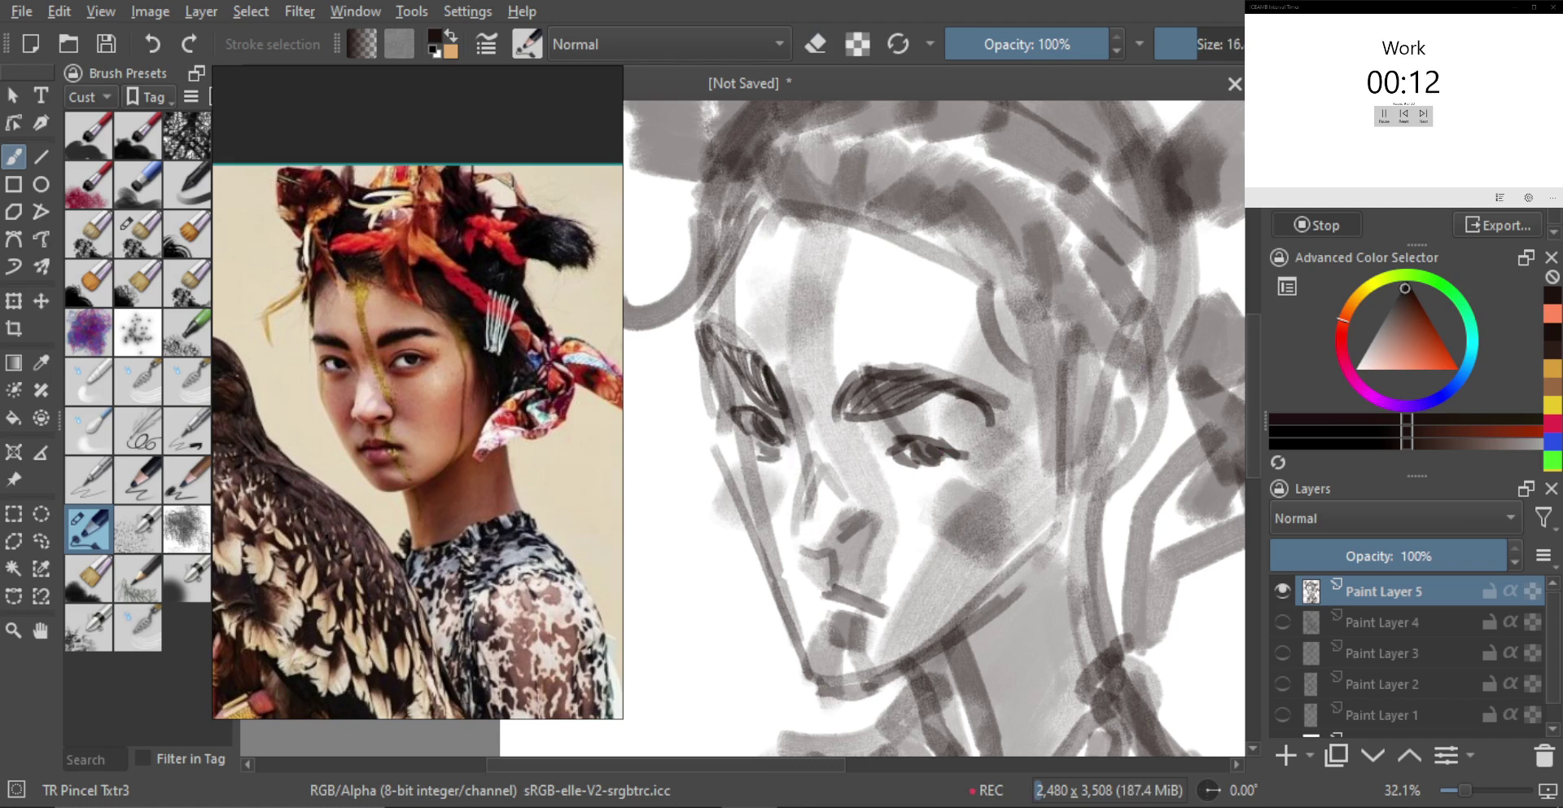
drag(799, 443, 794, 513)
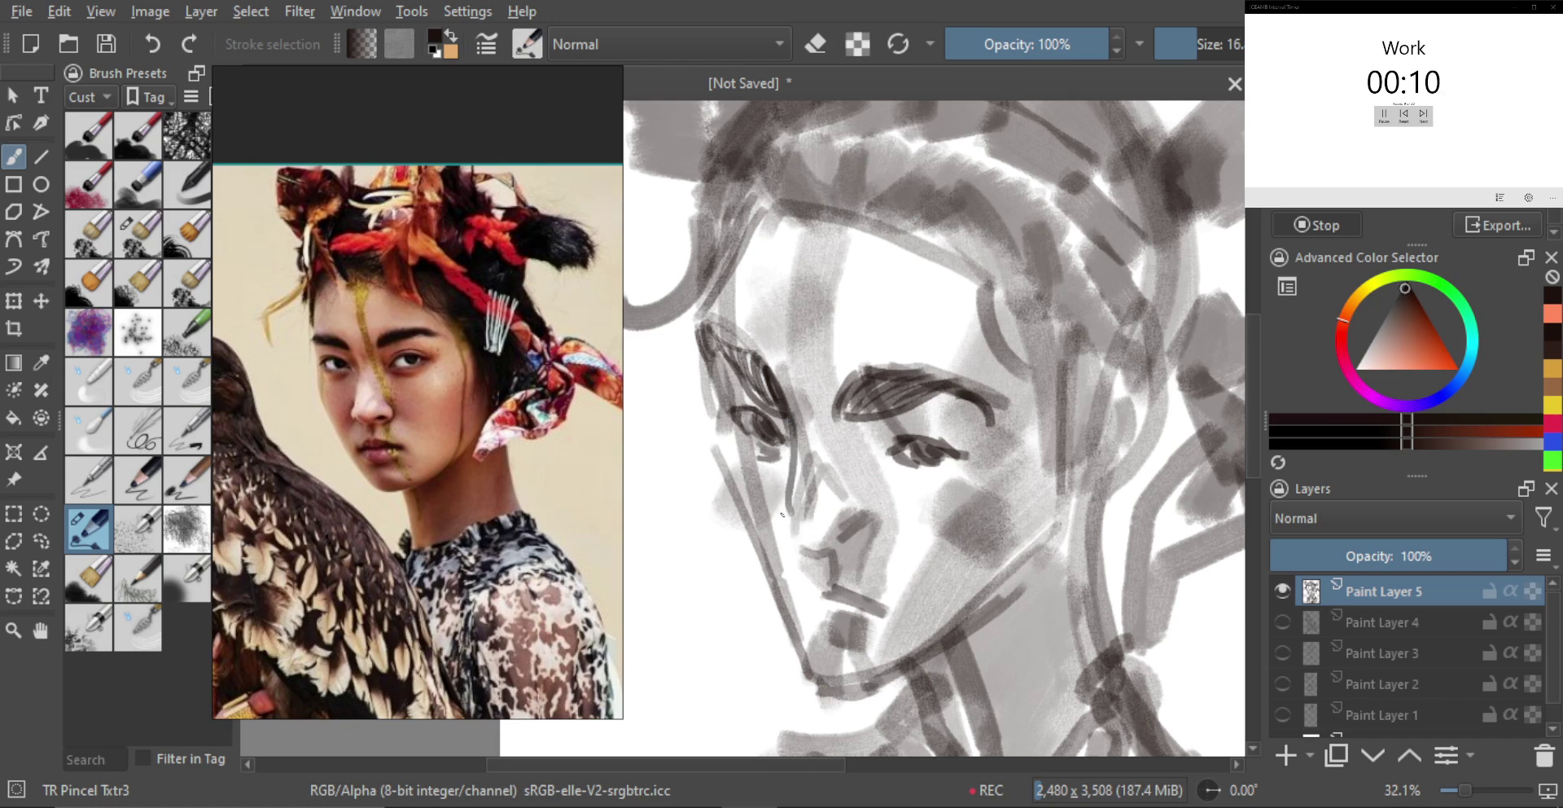
mouse_move(785, 504)
mouse_down()
mouse_move(787, 544)
mouse_move(807, 561)
mouse_move(850, 530)
mouse_up()
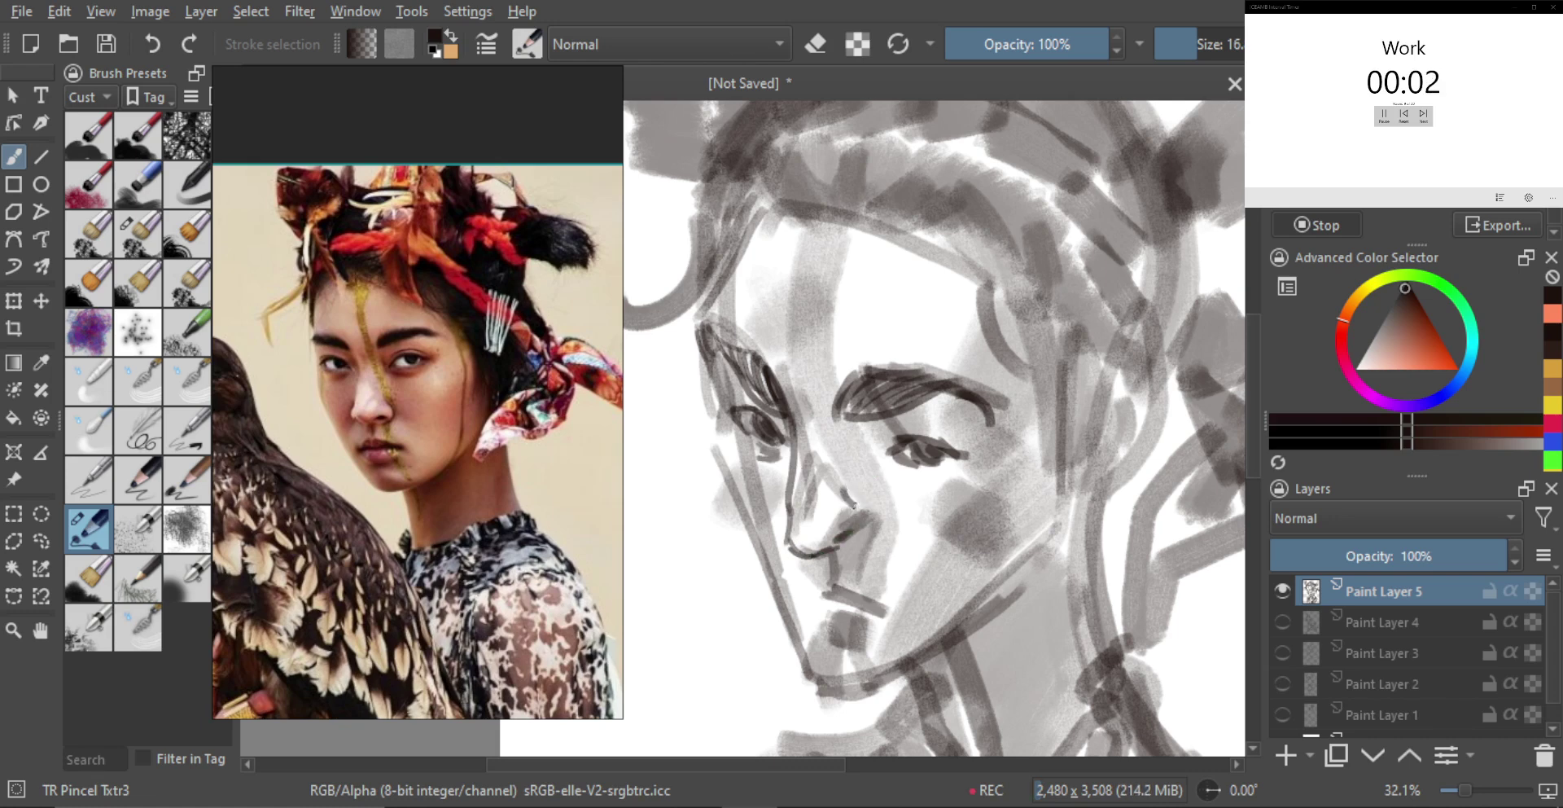
key(ctrl+z)
mouse_move(843, 487)
mouse_down()
mouse_move(864, 514)
mouse_move(855, 537)
mouse_move(913, 537)
mouse_up()
drag(912, 537, 887, 507)
Hide the finished portrait on Paint Layer 5 and add a new empty paint layer above it
key(minus)
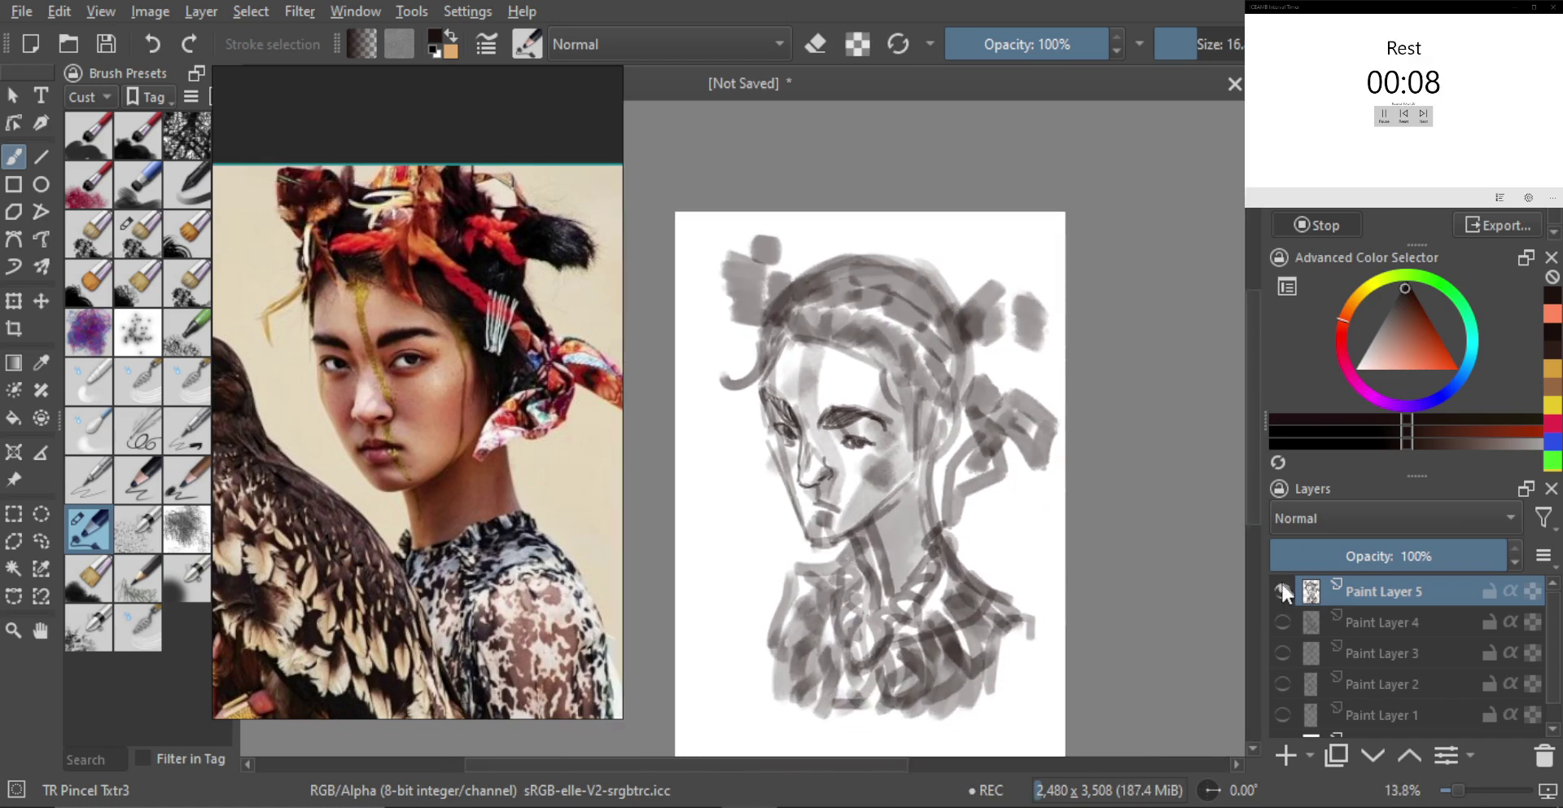
click(1282, 590)
key(Insert)
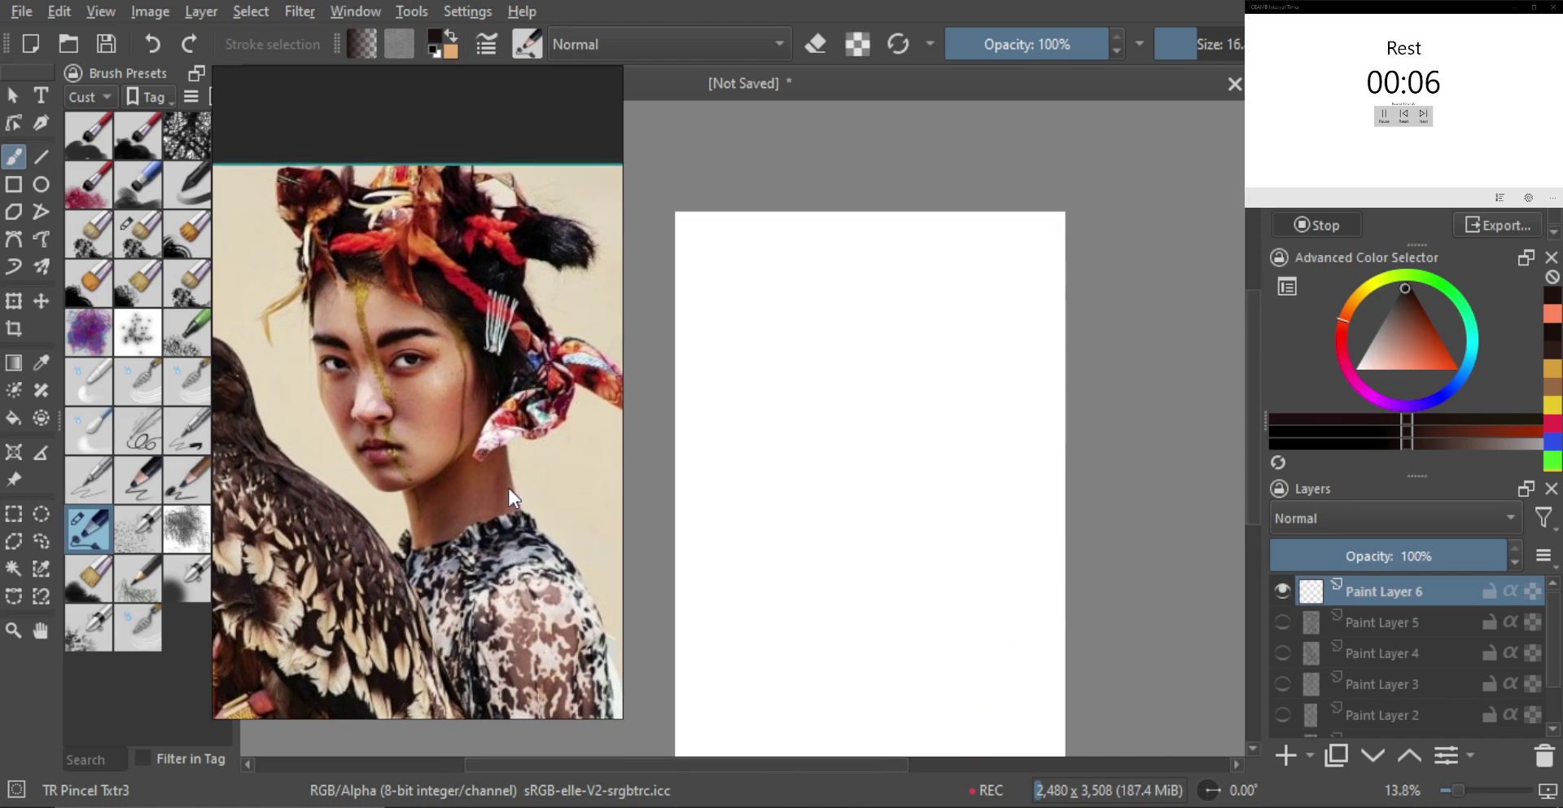
Bring up the reference photo of the curly-haired woman behind the patterned cloth and frame it in full
scroll(508, 487, down, 5)
drag(521, 521, 453, 429)
drag(489, 611, 508, 437)
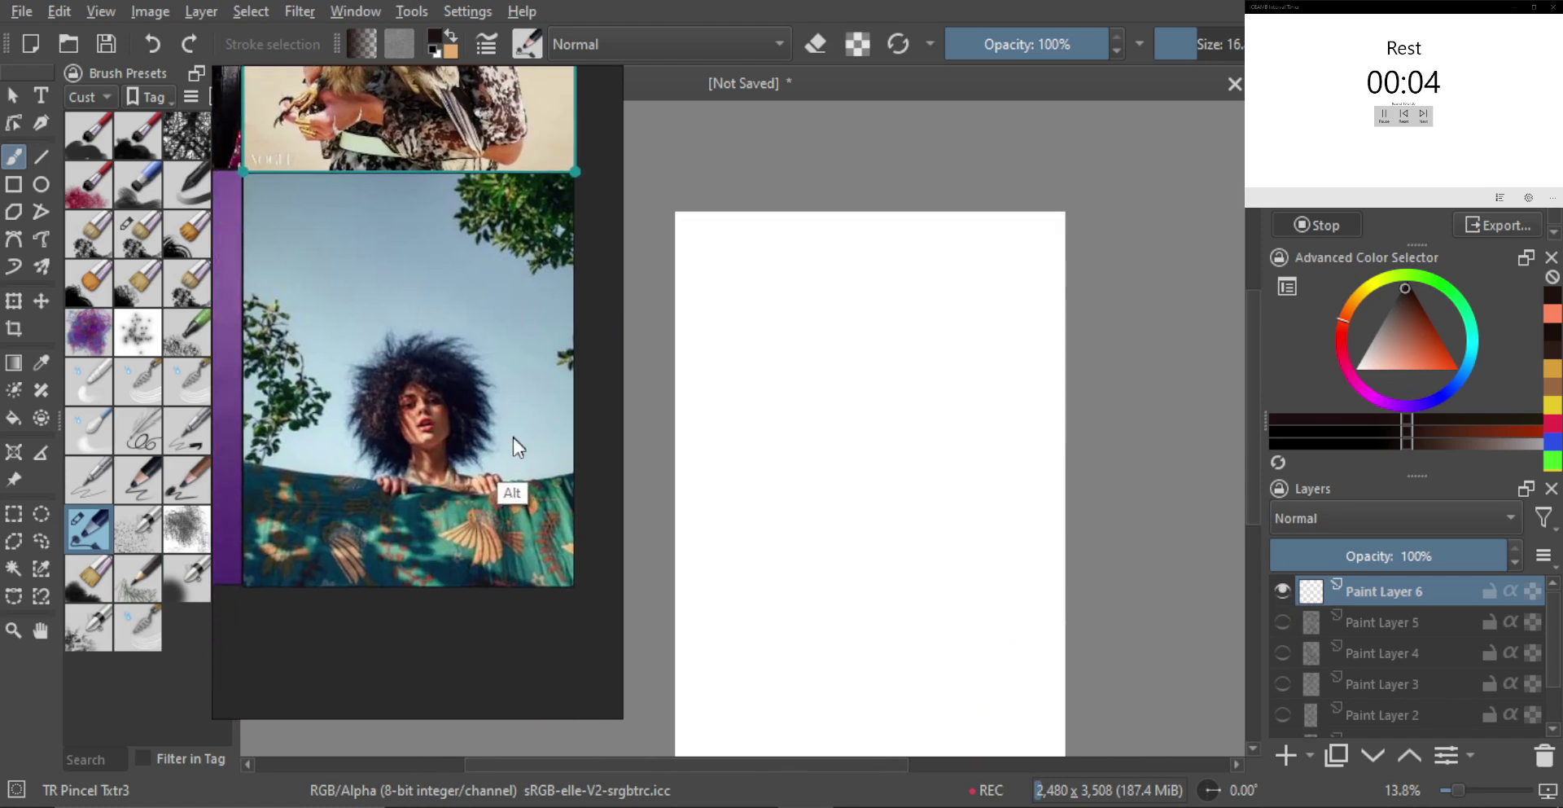
scroll(495, 415, up, 3)
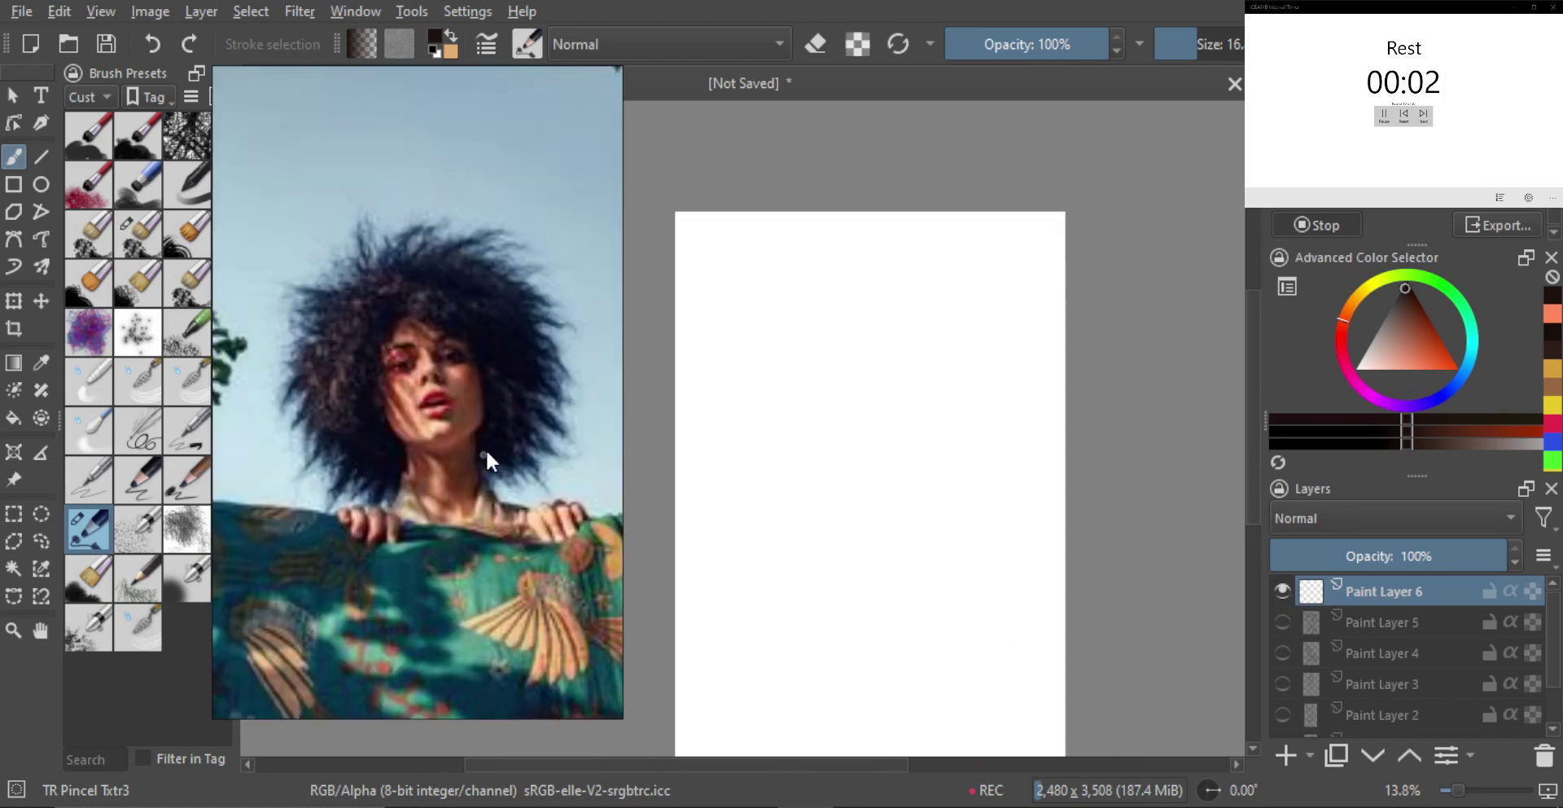
scroll(485, 452, down, 2)
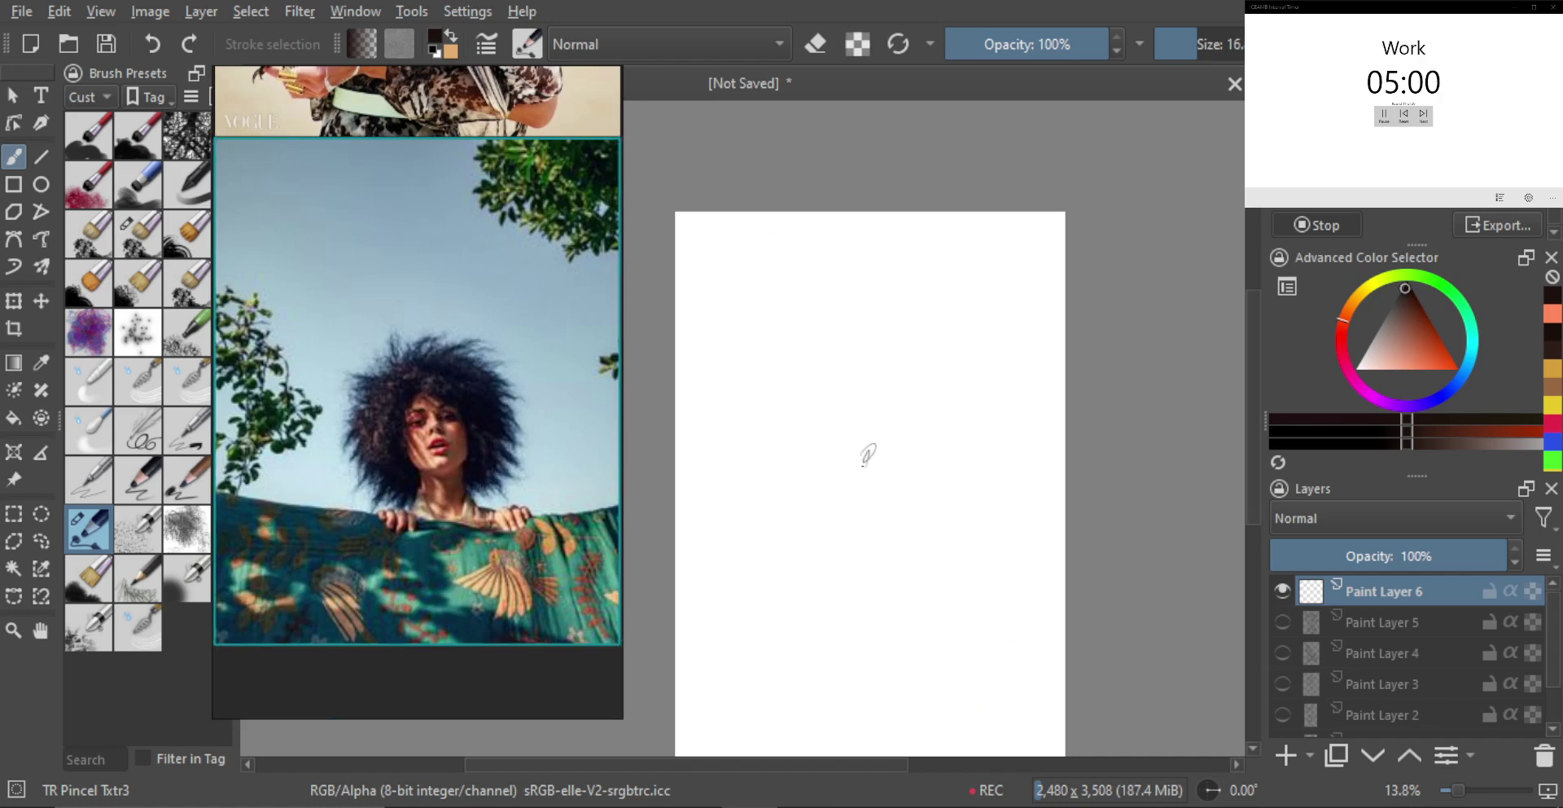
Enlarge the brush and sketch the cloth's upper edge across the middle of the blank page
drag(880, 456, 904, 468)
drag(903, 468, 898, 382)
key(])
key(])
key(])
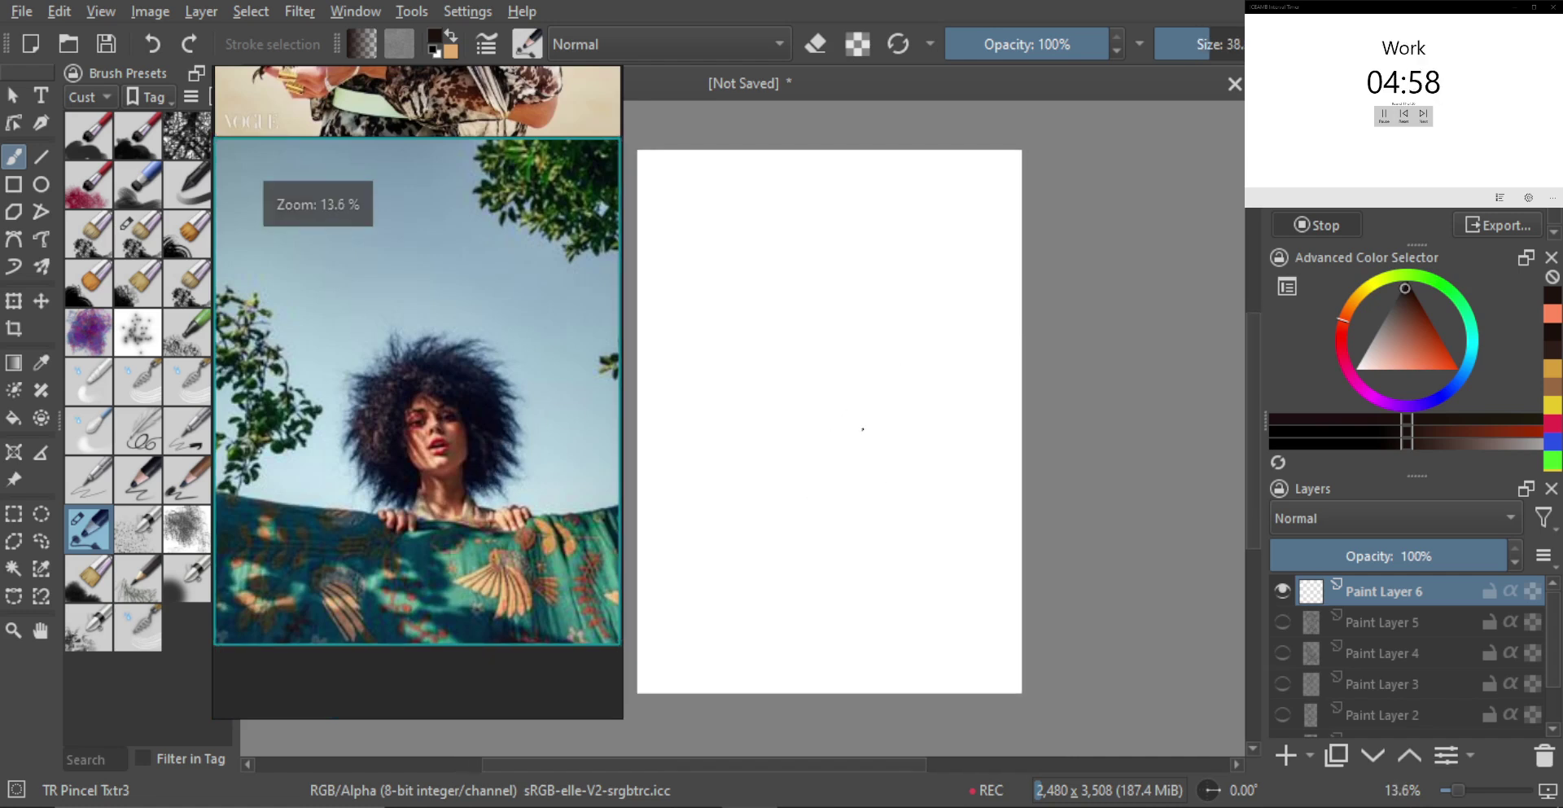
mouse_move(717, 449)
mouse_down()
mouse_move(850, 458)
mouse_move(978, 428)
mouse_up()
key(])
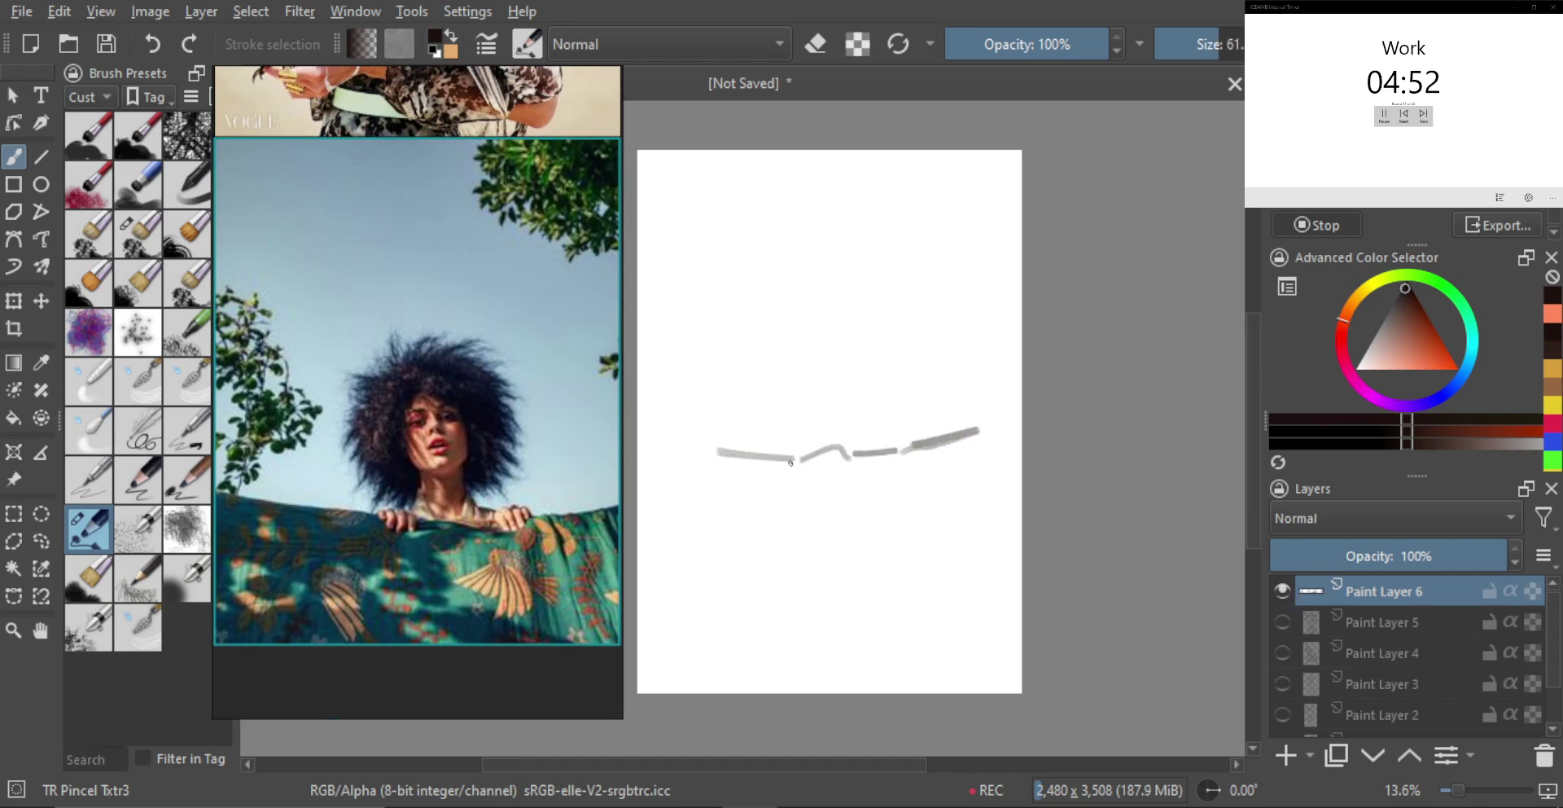
Draw the fingers of both hands gripping the cloth's edge with short strokes, enlarging the brush to about 67
drag(768, 456, 767, 478)
drag(778, 456, 788, 479)
drag(799, 458, 799, 481)
drag(906, 451, 930, 469)
key(])
mouse_move(933, 447)
mouse_down()
mouse_move(937, 461)
mouse_move(943, 448)
mouse_up()
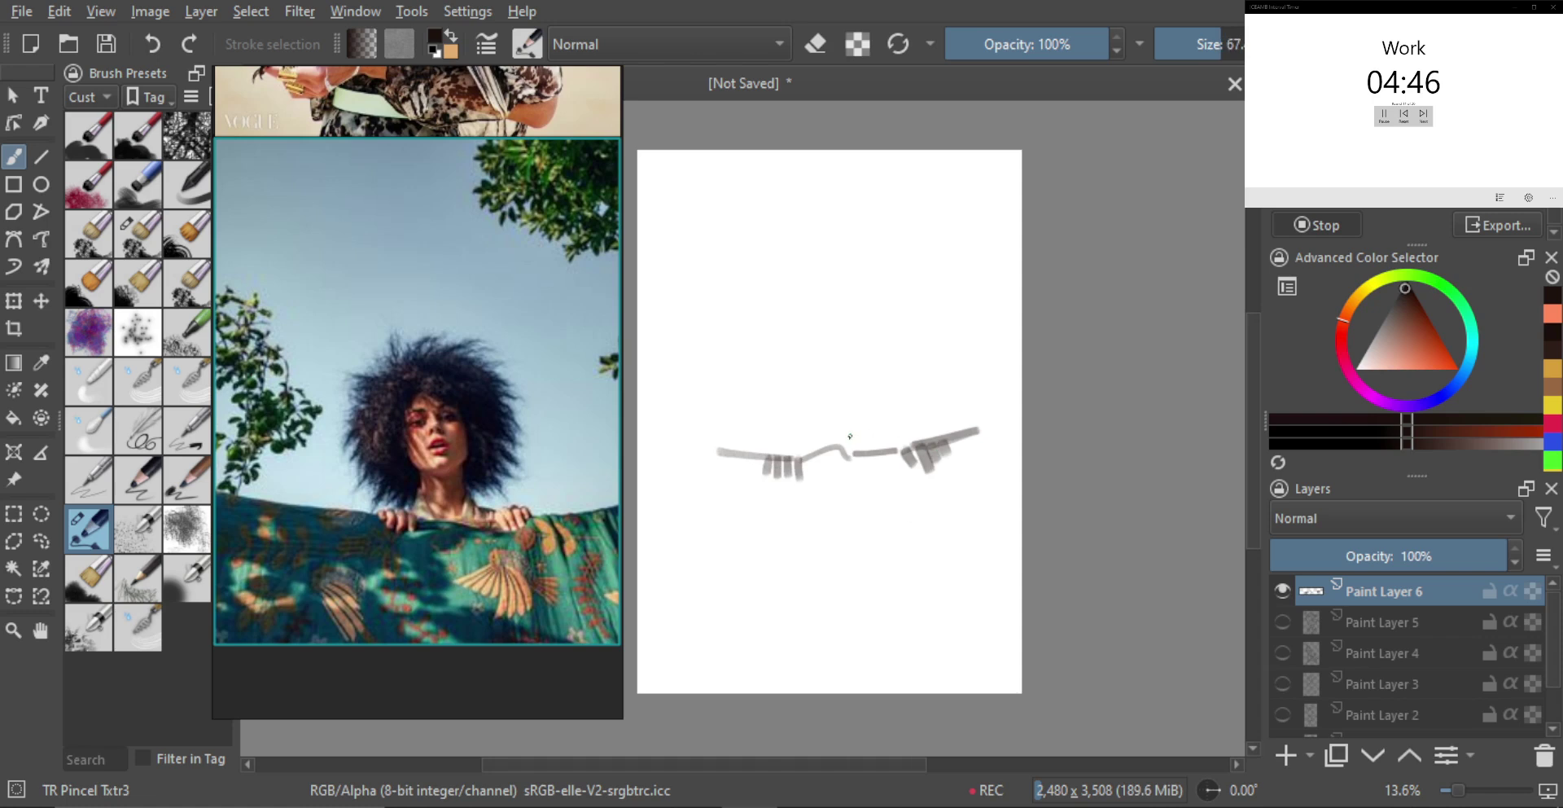
Sketch the woman's collar, neck and elongated head outline above the cloth with a brush of about 70
drag(805, 461, 899, 447)
key(shift)
drag(862, 392, 868, 429)
mouse_move(812, 379)
mouse_down()
mouse_move(804, 318)
mouse_move(823, 294)
mouse_move(854, 293)
mouse_move(870, 381)
mouse_up()
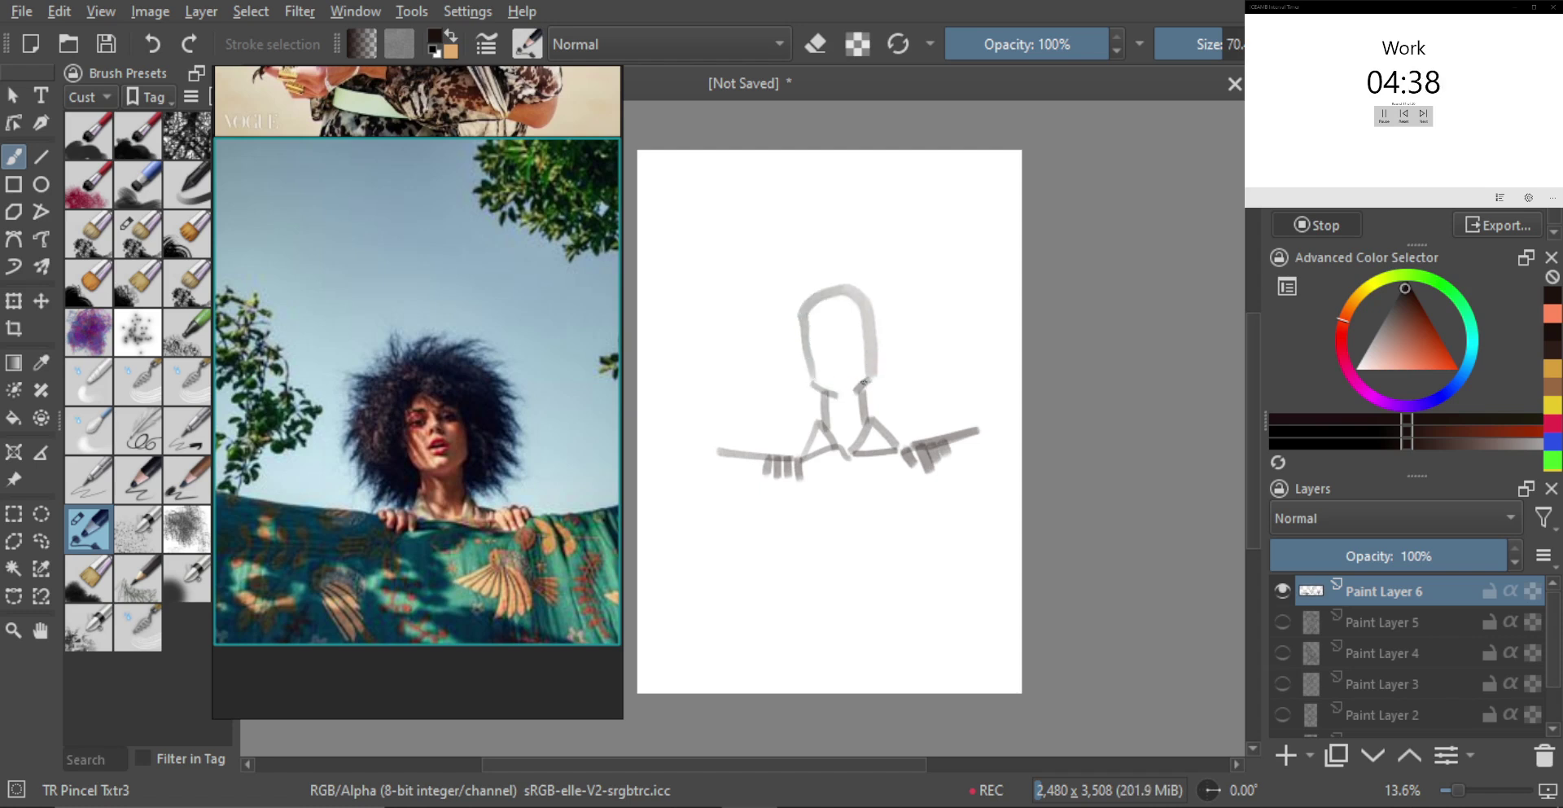
Draw the wrist above the fingers beside the collar and rough in the hair's outer edges with a brush of about 82
drag(795, 454, 780, 432)
key(bracketright)
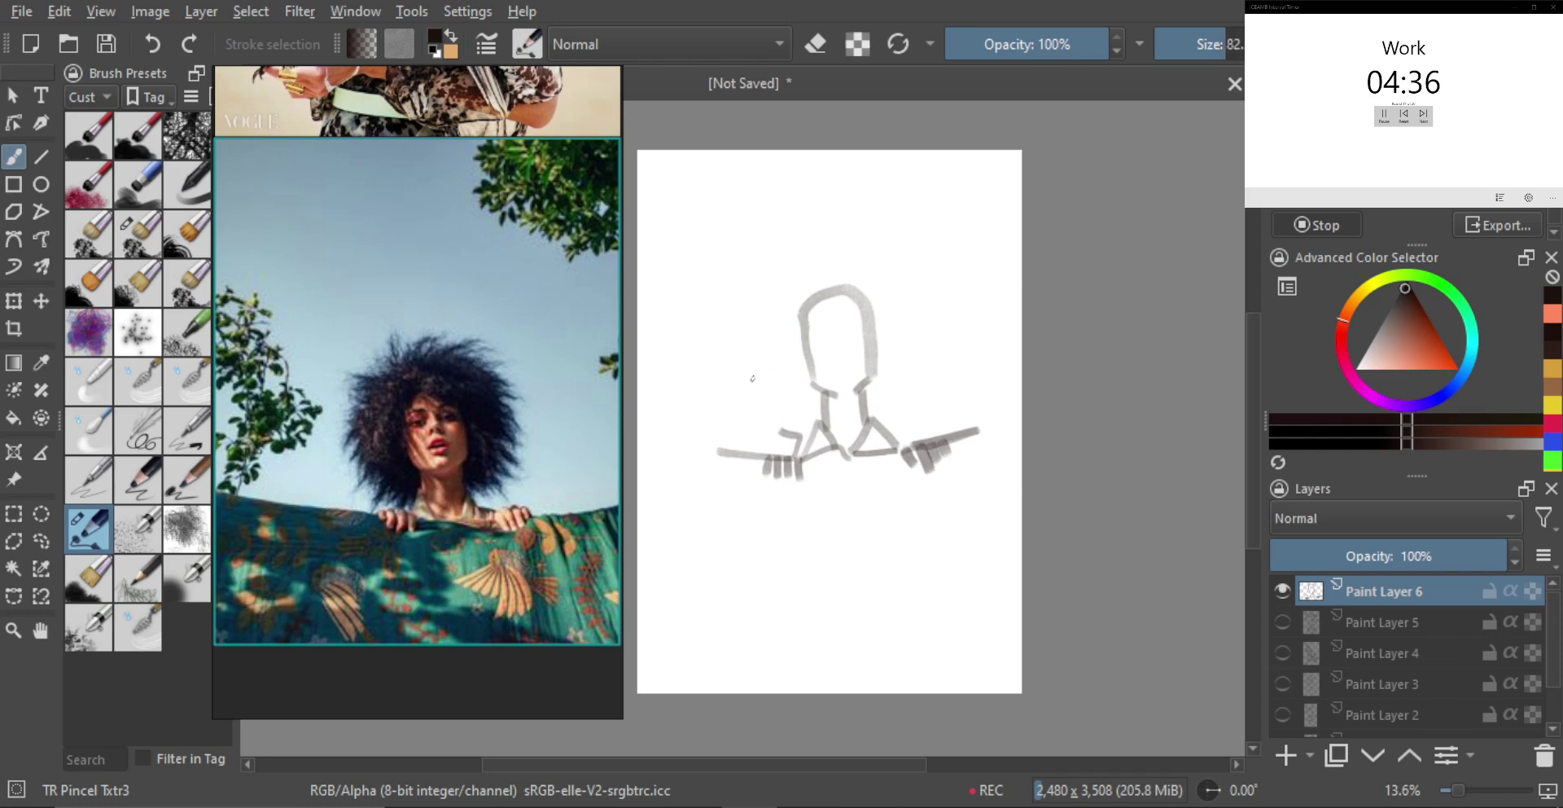
drag(726, 344, 764, 409)
mouse_move(711, 331)
mouse_down()
mouse_move(772, 234)
mouse_move(886, 223)
mouse_move(942, 313)
mouse_move(921, 409)
mouse_up()
Reduce the brush to about 54 and outline the voluminous hair around the head with spiky zigzag strokes
key(bracketleft)
key(bracketleft)
key(bracketleft)
mouse_move(753, 430)
mouse_down()
mouse_move(806, 368)
mouse_move(795, 352)
mouse_up()
drag(700, 396, 795, 322)
mouse_move(695, 371)
mouse_down()
mouse_move(750, 335)
mouse_move(696, 338)
mouse_move(778, 304)
mouse_move(689, 315)
mouse_move(755, 292)
mouse_move(707, 276)
mouse_move(789, 284)
mouse_move(763, 264)
mouse_up()
mouse_move(764, 191)
mouse_down()
mouse_move(796, 254)
mouse_move(790, 209)
mouse_move(800, 236)
mouse_move(841, 184)
mouse_move(827, 205)
mouse_move(898, 207)
mouse_move(843, 214)
mouse_move(861, 217)
mouse_move(898, 191)
mouse_move(886, 227)
mouse_move(934, 227)
mouse_move(896, 238)
mouse_move(948, 250)
mouse_move(921, 250)
mouse_move(924, 265)
mouse_move(970, 296)
mouse_up()
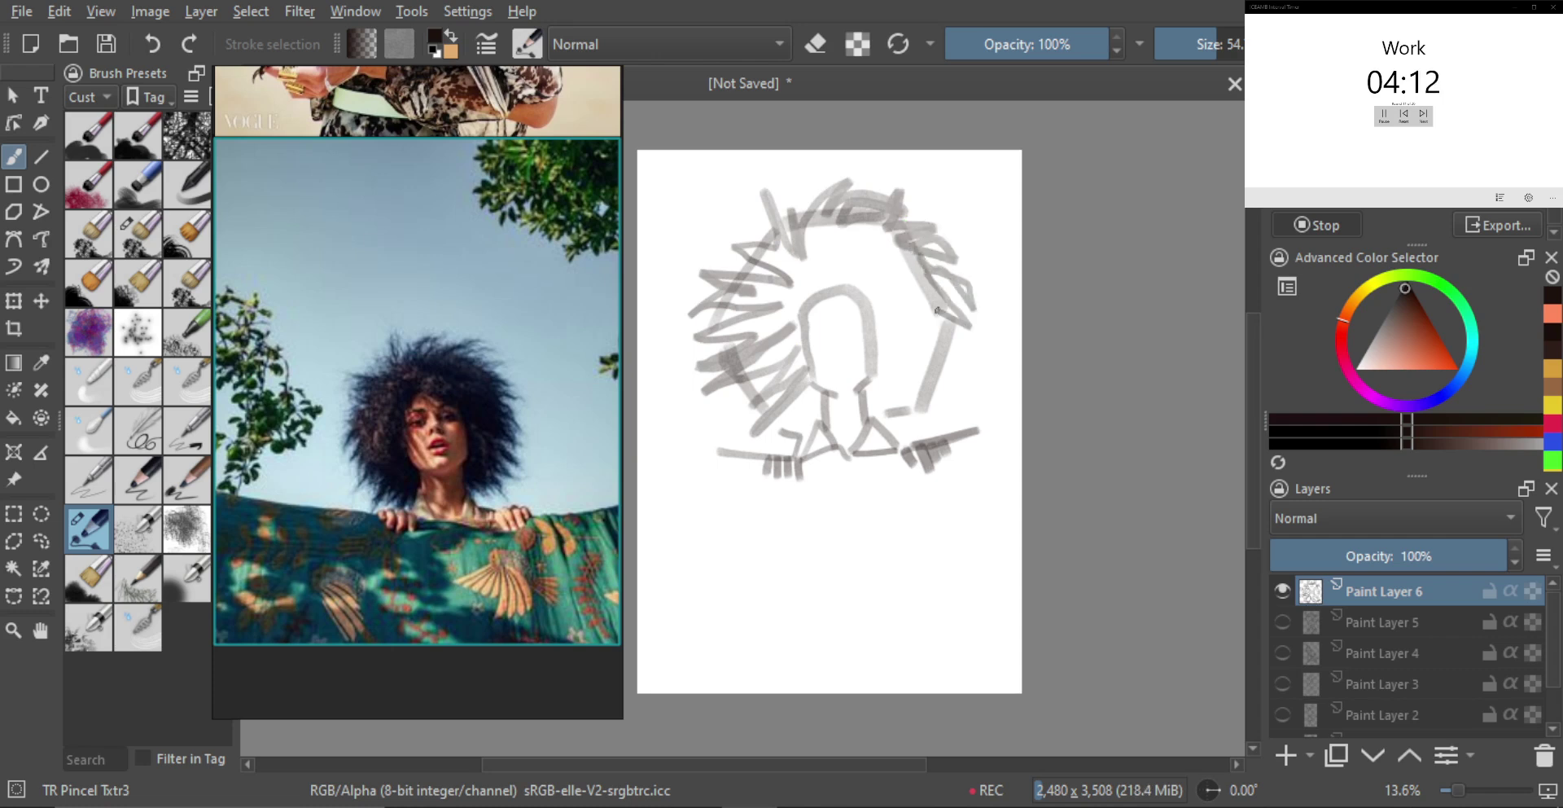
mouse_move(960, 379)
mouse_down()
mouse_move(931, 365)
mouse_move(909, 397)
mouse_up()
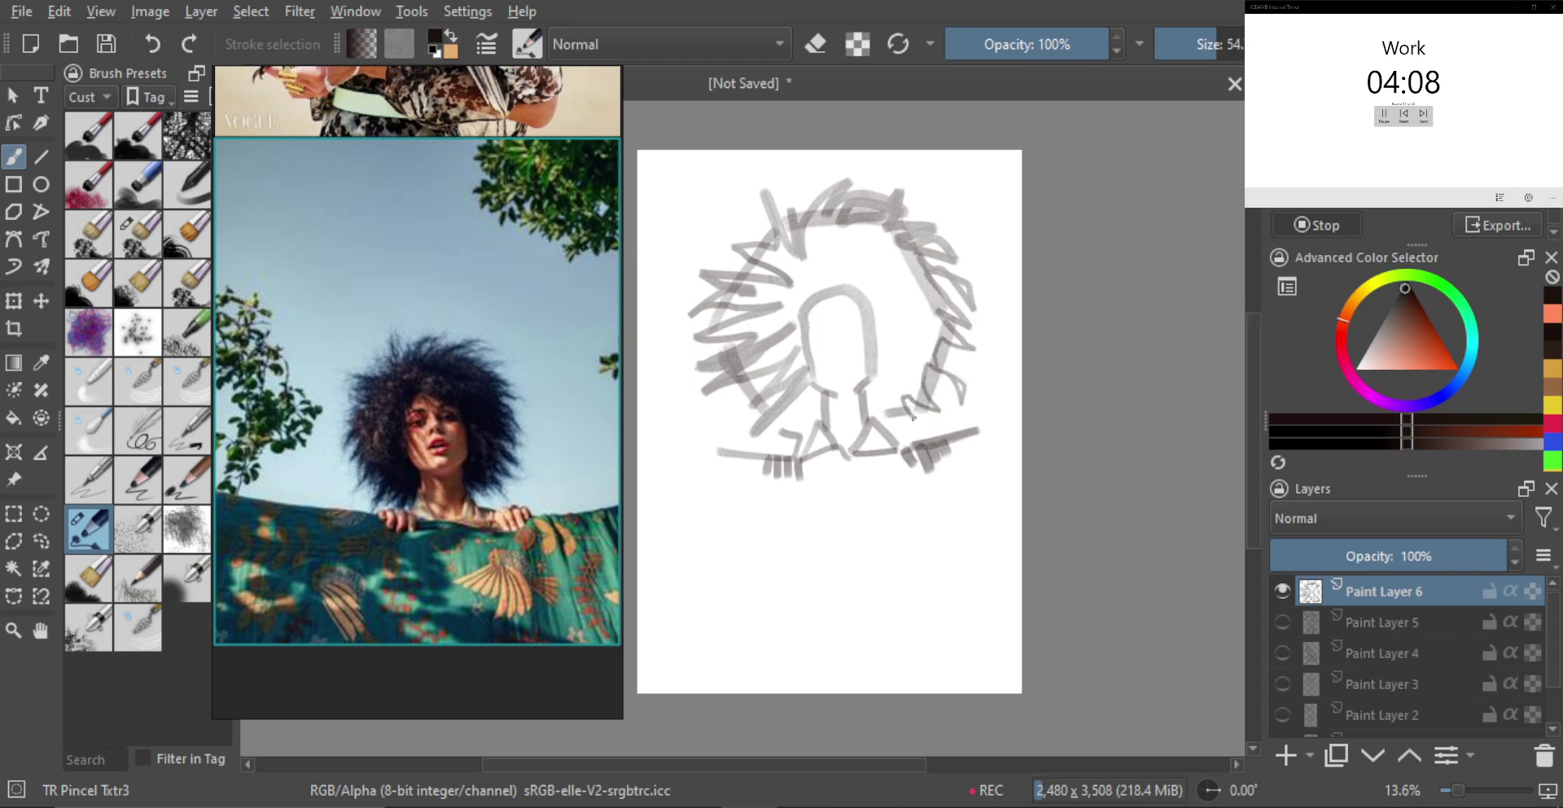
Add more strands along the hair's edges and fill the hair mass with grey, enlarging the brush to about 142
mouse_move(821, 408)
mouse_down()
mouse_move(794, 448)
mouse_move(789, 387)
mouse_move(757, 422)
mouse_move(768, 371)
mouse_move(740, 399)
mouse_move(734, 376)
mouse_move(747, 348)
mouse_move(692, 351)
mouse_move(719, 309)
mouse_up()
drag(727, 383, 762, 376)
mouse_move(754, 321)
mouse_down()
mouse_move(702, 344)
mouse_move(745, 323)
mouse_move(735, 281)
mouse_move(757, 282)
mouse_move(744, 259)
mouse_move(772, 216)
mouse_move(787, 228)
mouse_move(894, 205)
mouse_up()
key(bracketright)
key(bracketright)
mouse_move(803, 418)
mouse_down()
mouse_move(806, 385)
mouse_move(764, 413)
mouse_move(799, 364)
mouse_move(788, 382)
mouse_move(765, 378)
mouse_move(786, 362)
mouse_move(761, 352)
mouse_move(788, 343)
mouse_move(777, 304)
mouse_move(815, 254)
mouse_move(842, 271)
mouse_move(854, 234)
mouse_move(849, 267)
mouse_move(893, 254)
mouse_move(885, 305)
mouse_move(909, 301)
mouse_move(925, 334)
mouse_move(879, 311)
mouse_move(903, 367)
mouse_move(877, 400)
mouse_move(880, 350)
mouse_up()
shift+click(929, 347)
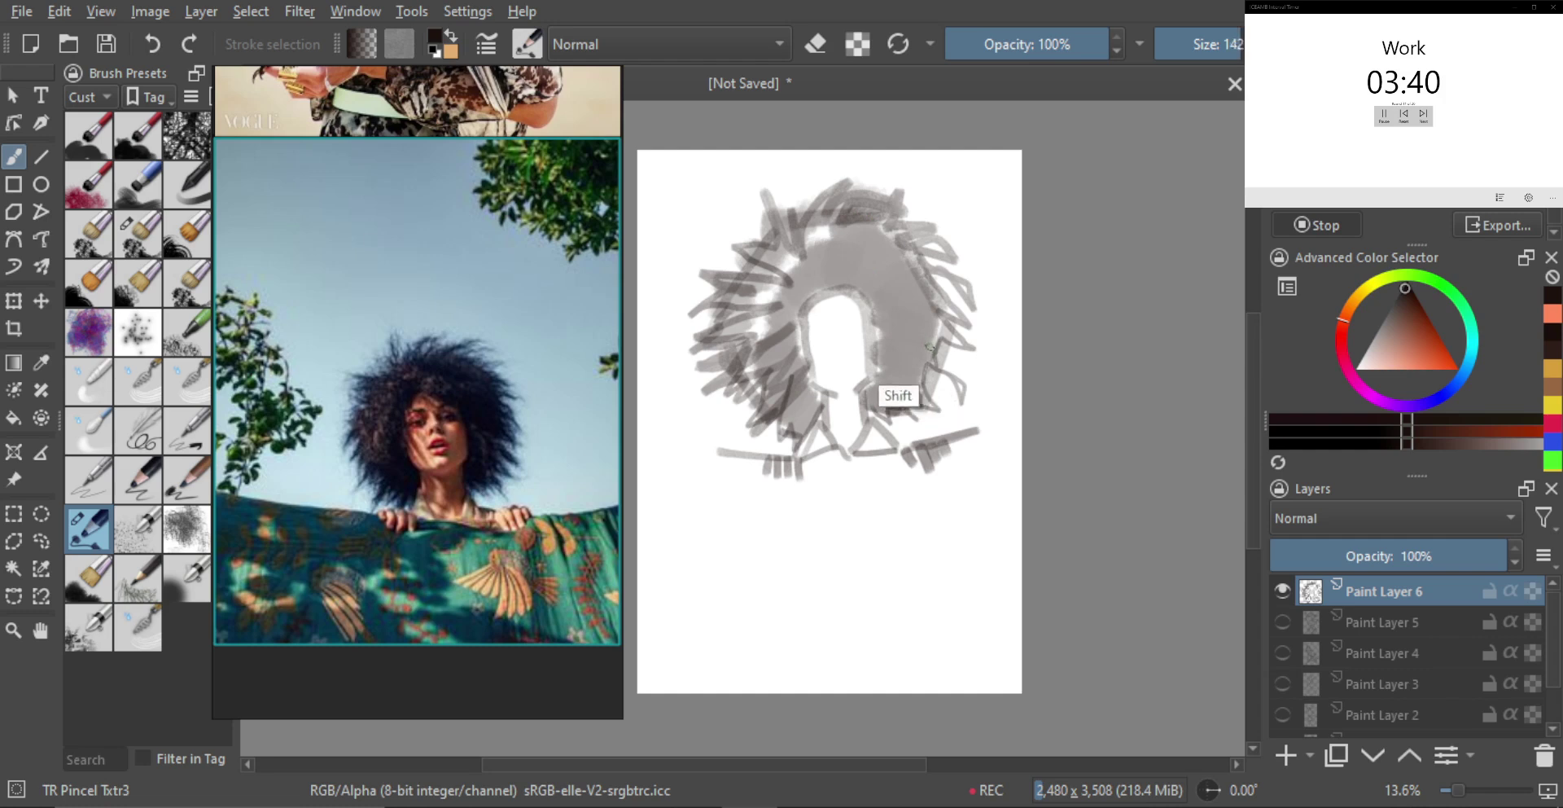
Layer darker patches over the top, sides and lower part of the hair with broad strokes
shift+click(836, 305)
mouse_move(806, 271)
mouse_down()
mouse_move(813, 303)
mouse_move(771, 397)
mouse_move(807, 422)
mouse_move(798, 384)
mouse_move(889, 403)
mouse_up()
shift+click(875, 348)
mouse_move(875, 347)
mouse_down()
mouse_move(900, 325)
mouse_move(881, 311)
mouse_move(902, 303)
mouse_move(929, 326)
mouse_move(900, 251)
mouse_move(930, 266)
mouse_move(898, 240)
mouse_move(847, 248)
mouse_move(872, 228)
mouse_move(836, 213)
mouse_up()
drag(892, 281, 855, 254)
drag(887, 307, 875, 361)
mouse_move(859, 352)
mouse_down()
mouse_move(858, 329)
mouse_move(773, 328)
mouse_up()
Block in the eye sockets, the base of the nose, the mouth, the chin and a neck shadow with a brush of about 65
shift+drag(845, 308, 849, 309)
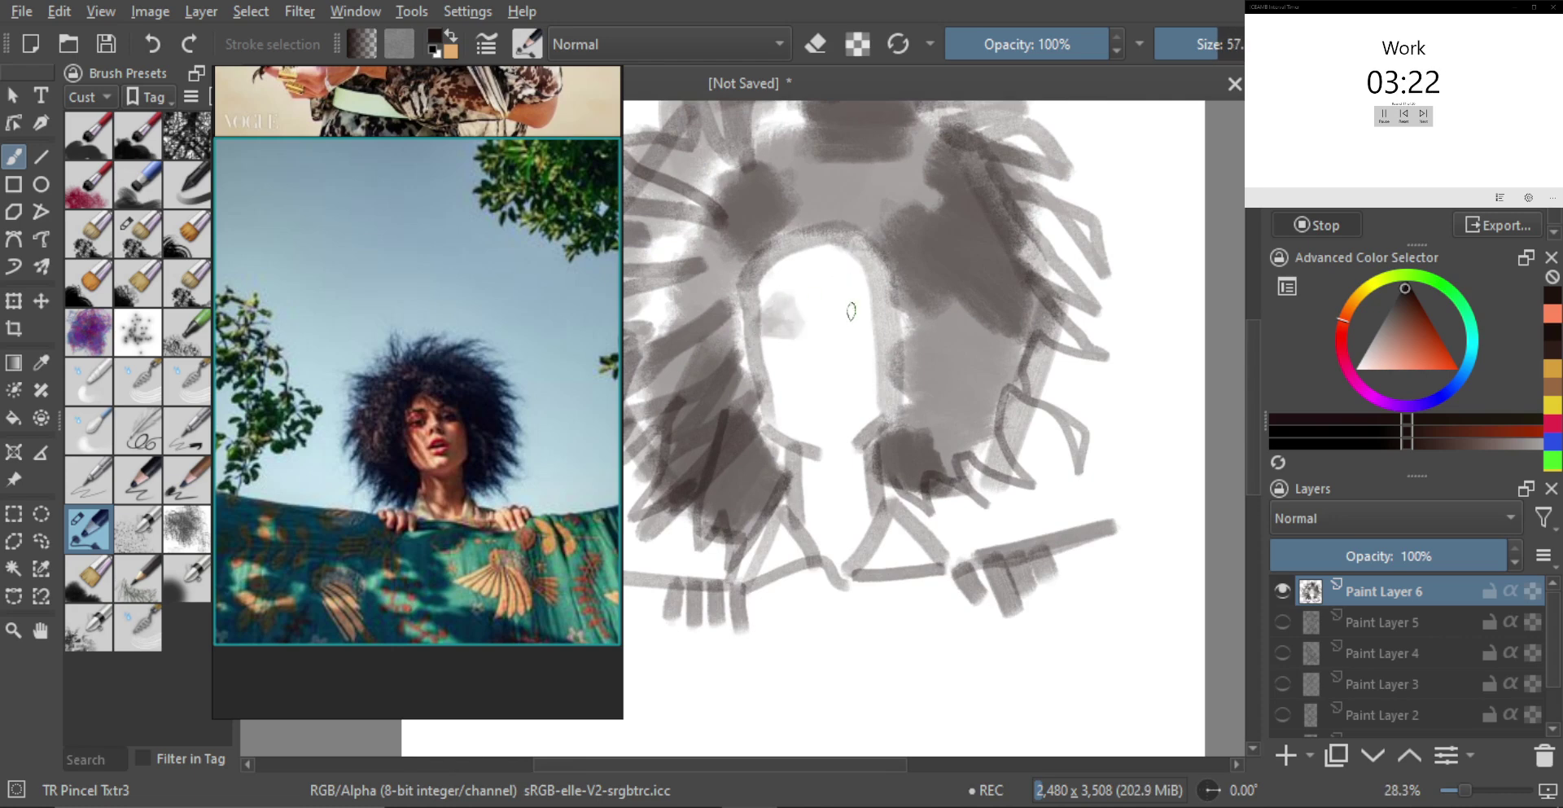
mouse_move(847, 317)
mouse_down()
mouse_move(858, 297)
mouse_move(875, 310)
mouse_move(828, 330)
mouse_move(841, 358)
mouse_move(815, 365)
mouse_up()
drag(815, 415, 849, 416)
key(ctrl+z)
key(ctrl+z)
mouse_move(815, 363)
mouse_down()
mouse_move(808, 407)
mouse_move(837, 415)
mouse_move(862, 459)
mouse_move(826, 485)
mouse_move(832, 535)
mouse_move(814, 481)
mouse_move(862, 397)
mouse_up()
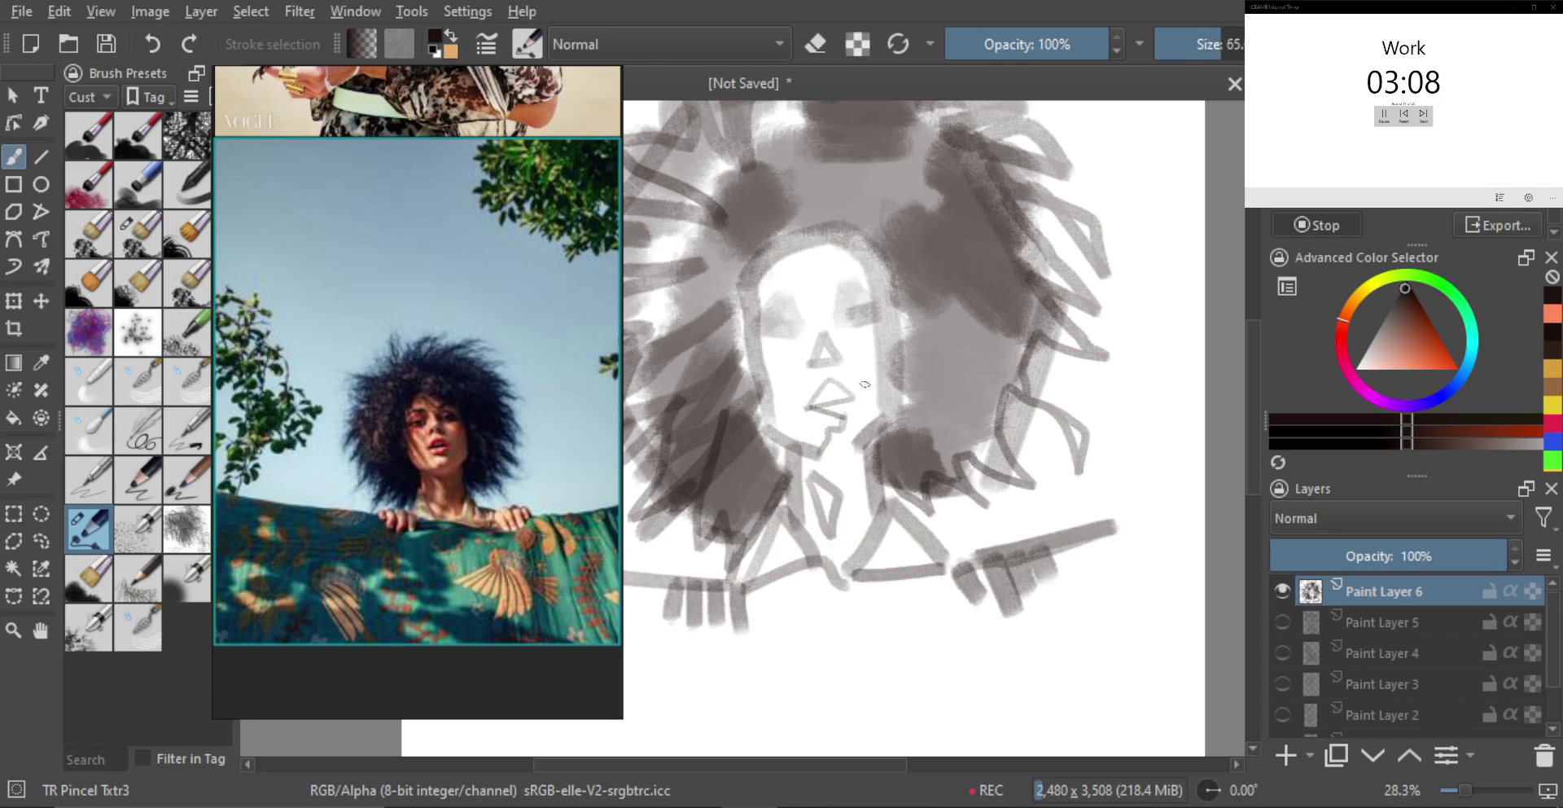
Shade the nose bridge, the shadowed side of the face and the neck with a brush of about 67
drag(814, 294, 819, 337)
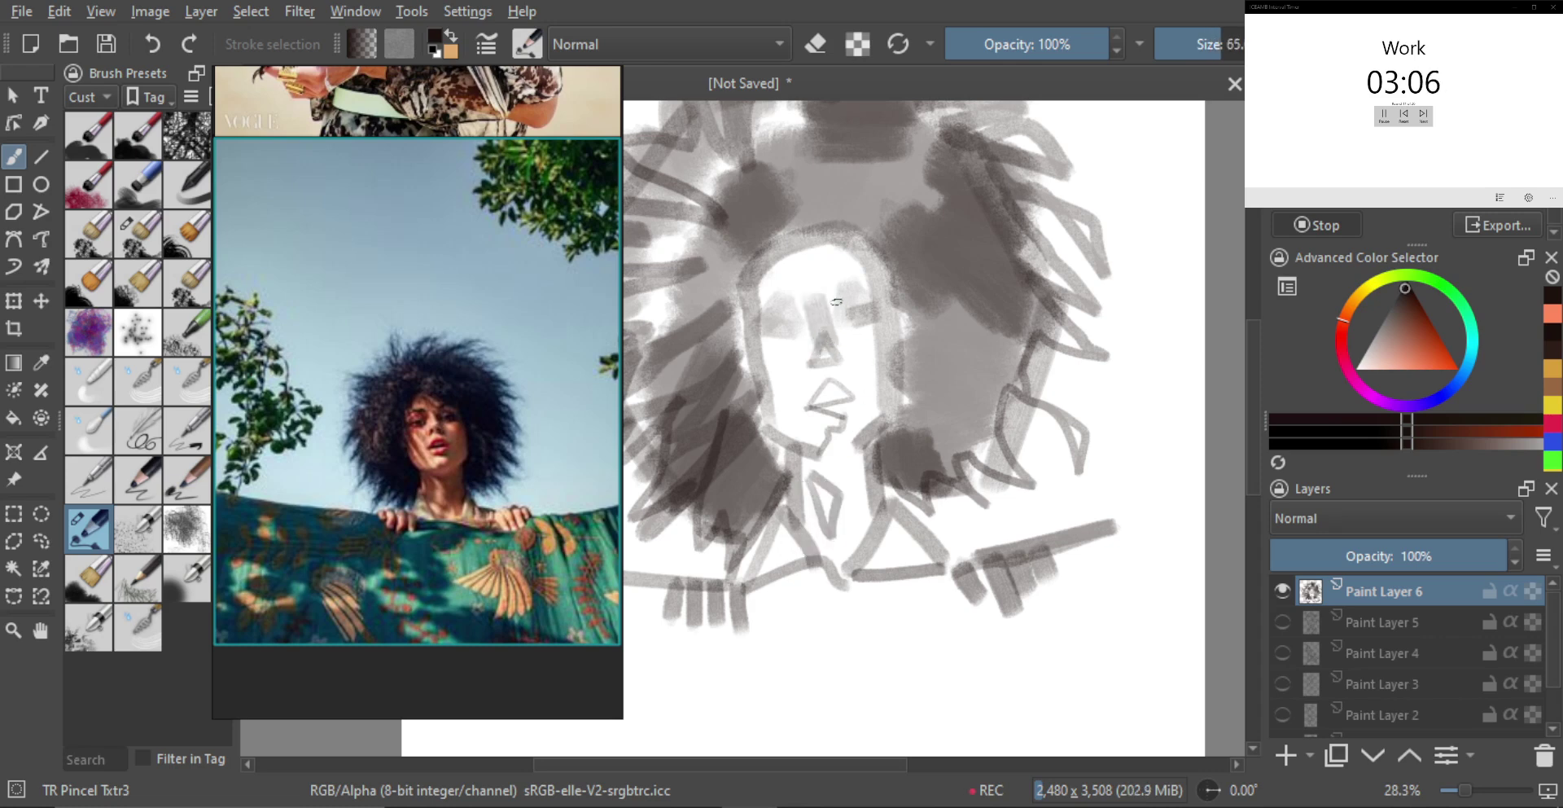
mouse_move(820, 247)
mouse_down()
mouse_move(844, 298)
mouse_move(872, 328)
mouse_move(854, 329)
mouse_move(862, 359)
mouse_move(841, 332)
mouse_move(867, 362)
mouse_move(842, 341)
mouse_move(851, 395)
mouse_move(830, 307)
mouse_move(844, 262)
mouse_move(862, 291)
mouse_move(844, 315)
mouse_move(854, 253)
mouse_move(851, 327)
mouse_move(874, 317)
mouse_move(867, 381)
mouse_move(860, 366)
mouse_move(850, 420)
mouse_move(837, 413)
mouse_move(862, 408)
mouse_move(827, 460)
mouse_move(863, 492)
mouse_move(840, 566)
mouse_move(806, 534)
mouse_move(822, 549)
mouse_move(792, 457)
mouse_move(833, 492)
mouse_move(848, 422)
mouse_up()
key(ctrl+z)
key(ctrl+z)
mouse_move(844, 352)
mouse_down()
mouse_move(878, 370)
mouse_move(847, 358)
mouse_move(835, 285)
mouse_move(887, 345)
mouse_up()
drag(894, 281, 877, 472)
drag(870, 413, 889, 318)
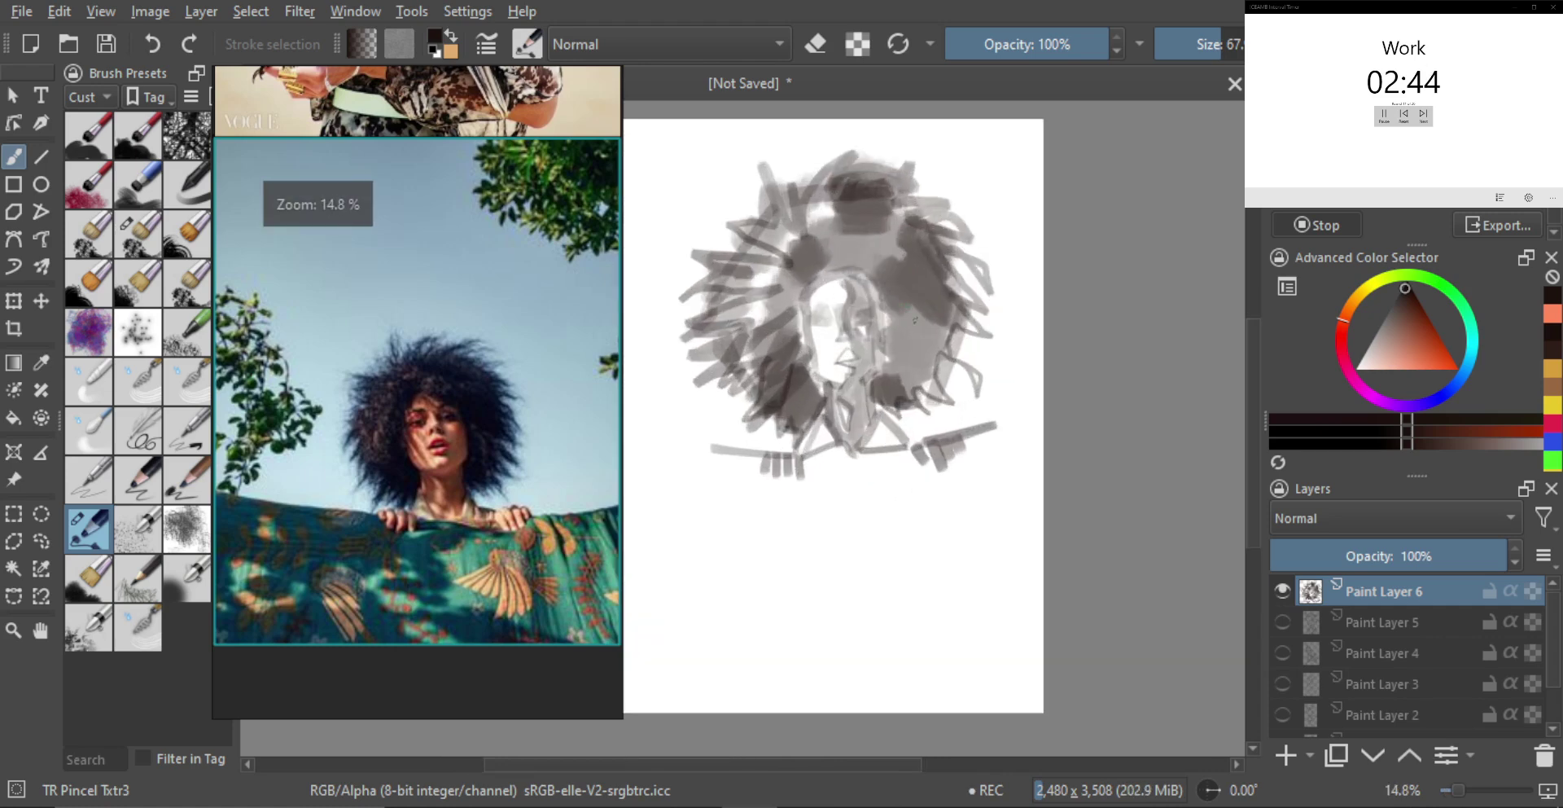
Magnify the woman's face in the reference and draw both eyebrows as short dark strokes with a small brush
scroll(902, 407, up, 2)
scroll(902, 407, up, 2)
scroll(489, 400, up, 5)
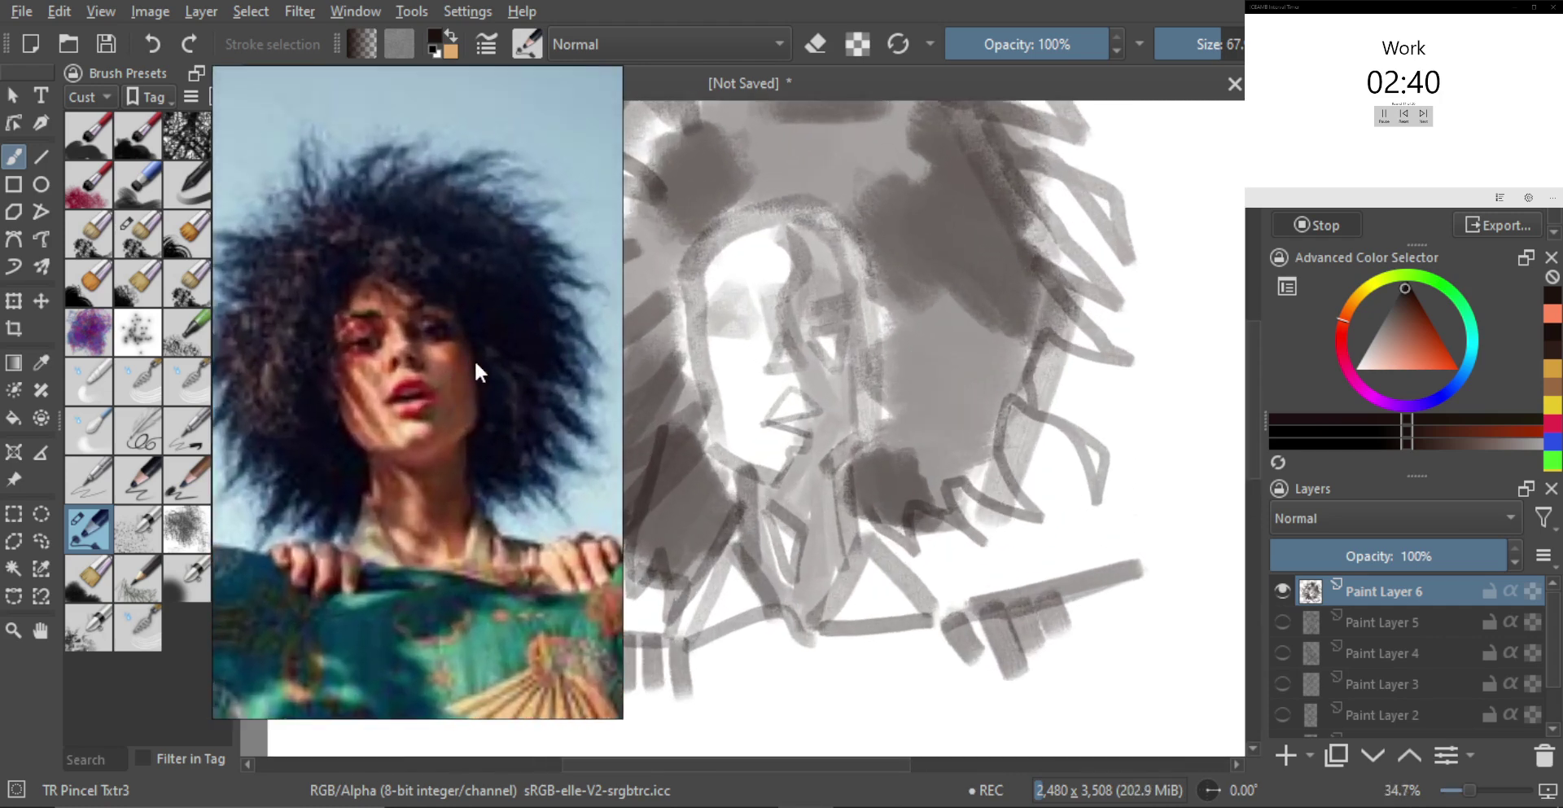
scroll(790, 314, up, 2)
mouse_move(823, 303)
mouse_down()
mouse_move(806, 269)
mouse_move(837, 316)
mouse_up()
key(bracketleft)
key(bracketleft)
key(bracketright)
key(bracketright)
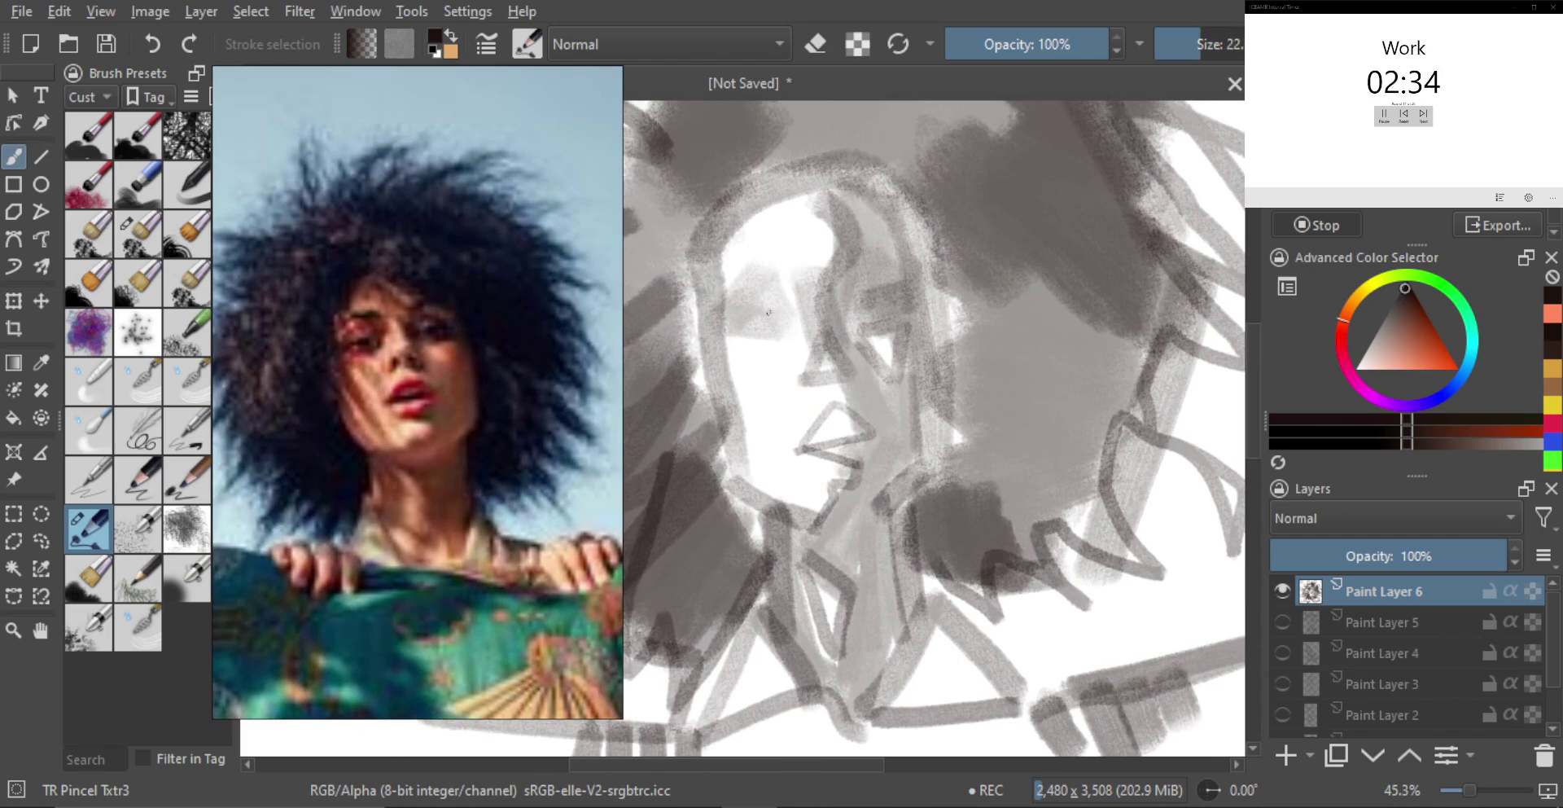
key(bracketleft)
mouse_move(729, 269)
mouse_down()
mouse_move(884, 239)
mouse_move(861, 252)
mouse_move(883, 252)
mouse_up()
key(bracketright)
key(bracketright)
key(ctrl+z)
key(ctrl+z)
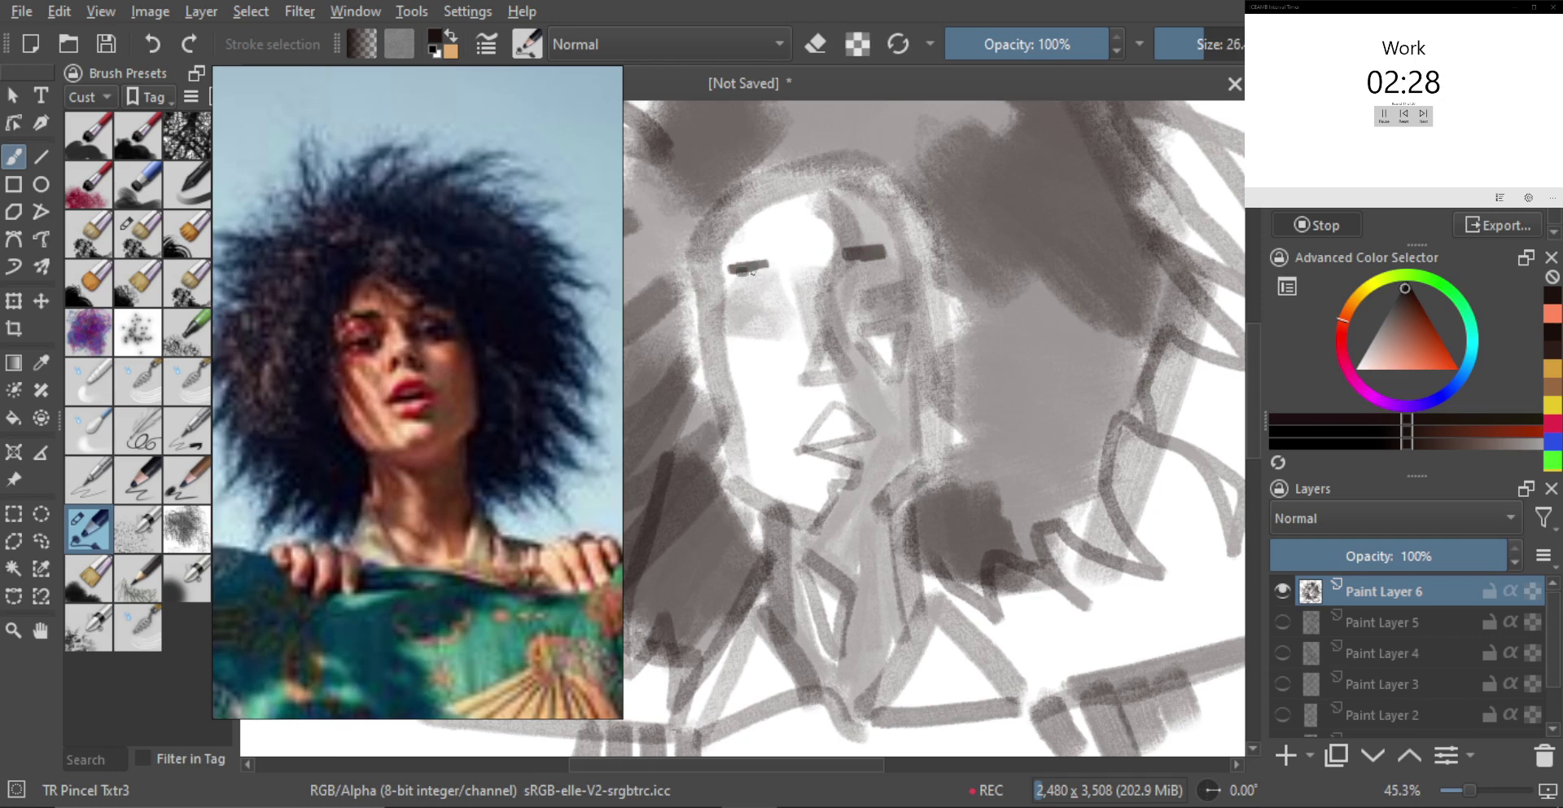
Draw the left eye's crease, lash line and lower lid with a brush between about 13 and 24
key(bracketleft)
drag(750, 286, 774, 312)
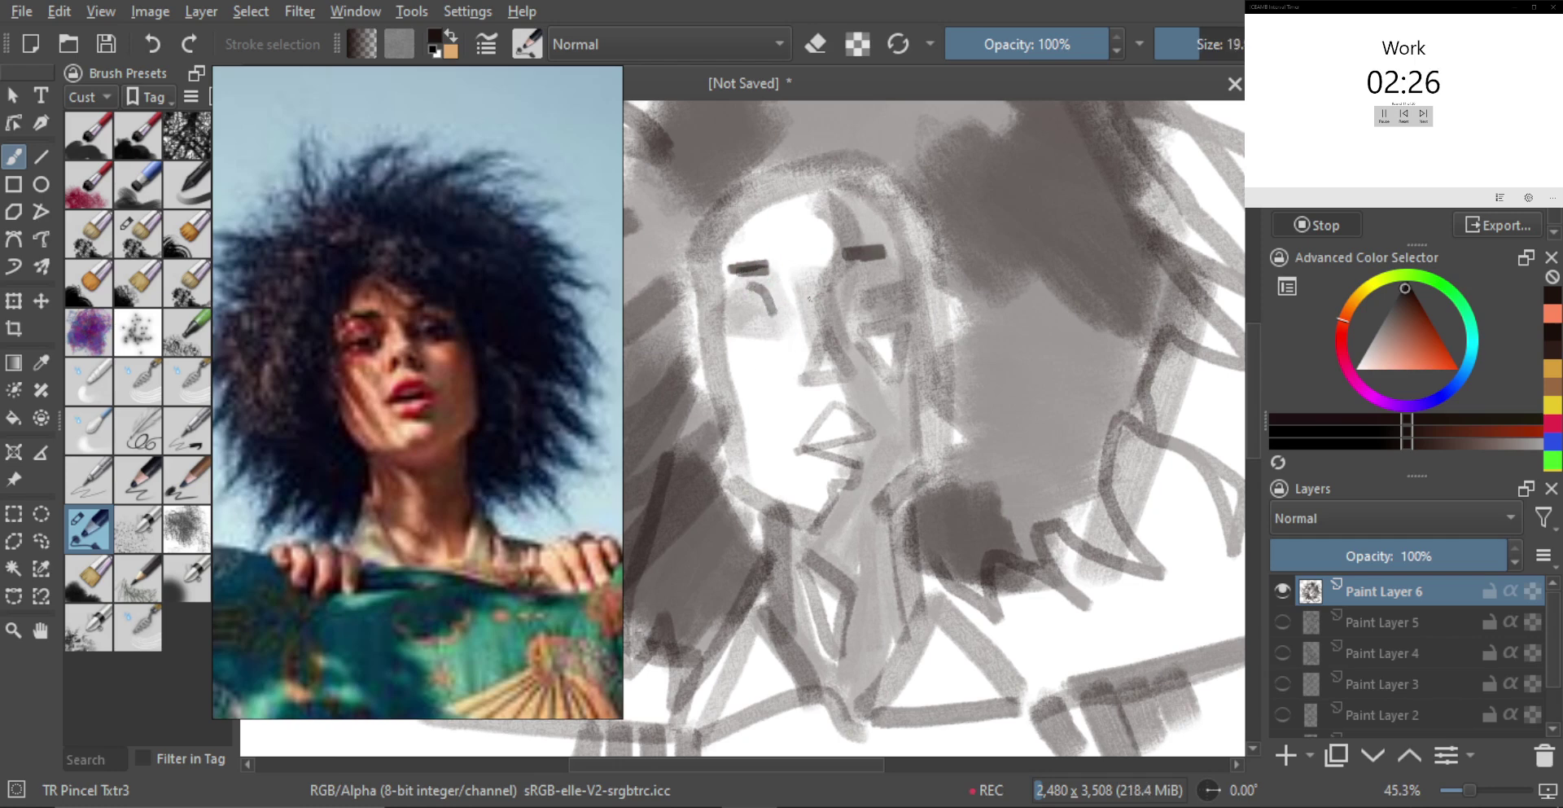
key(bracketleft)
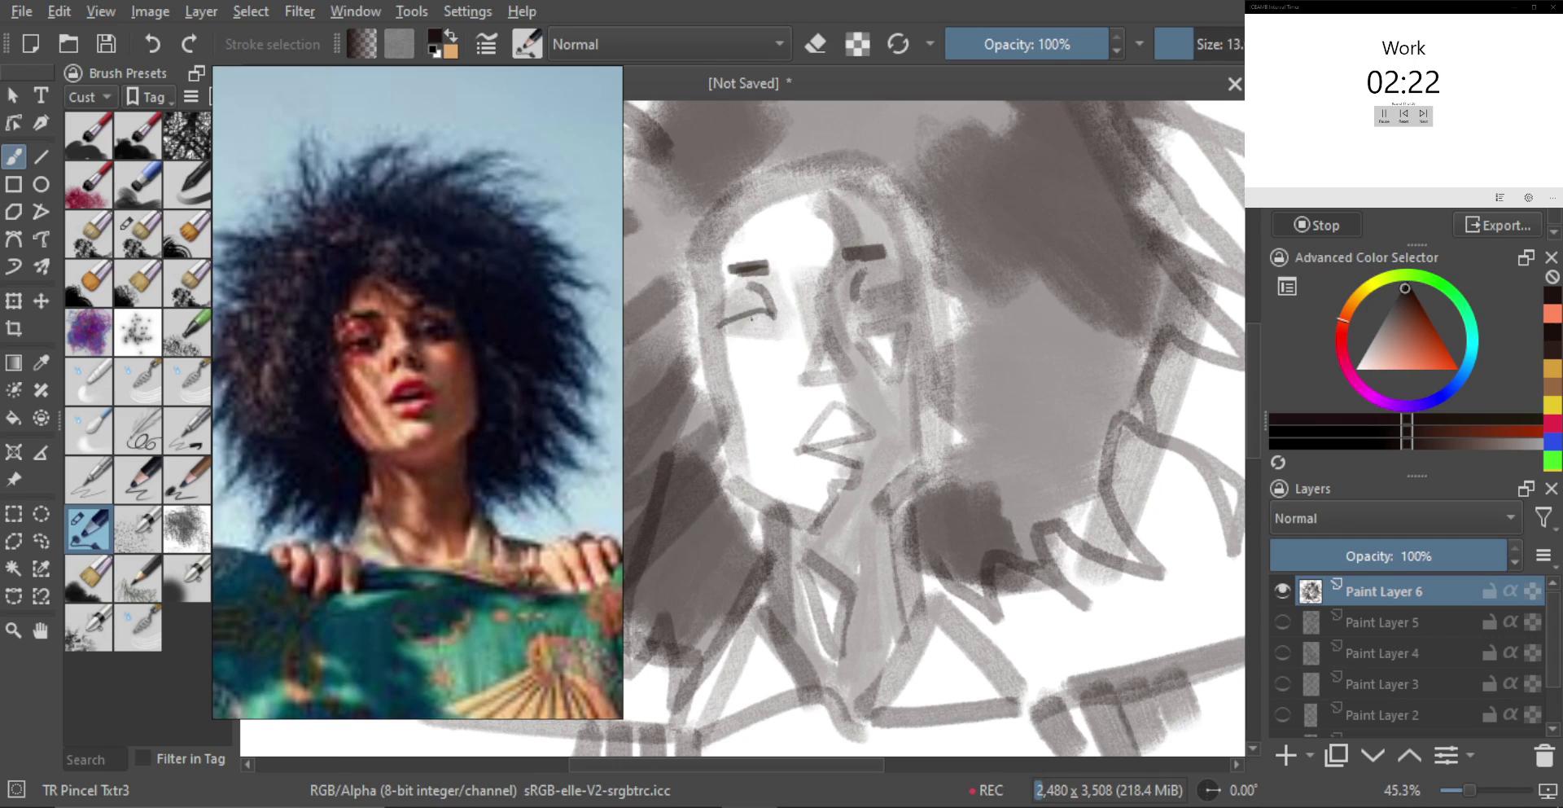
drag(732, 323, 721, 333)
drag(725, 334, 745, 333)
drag(756, 308, 728, 323)
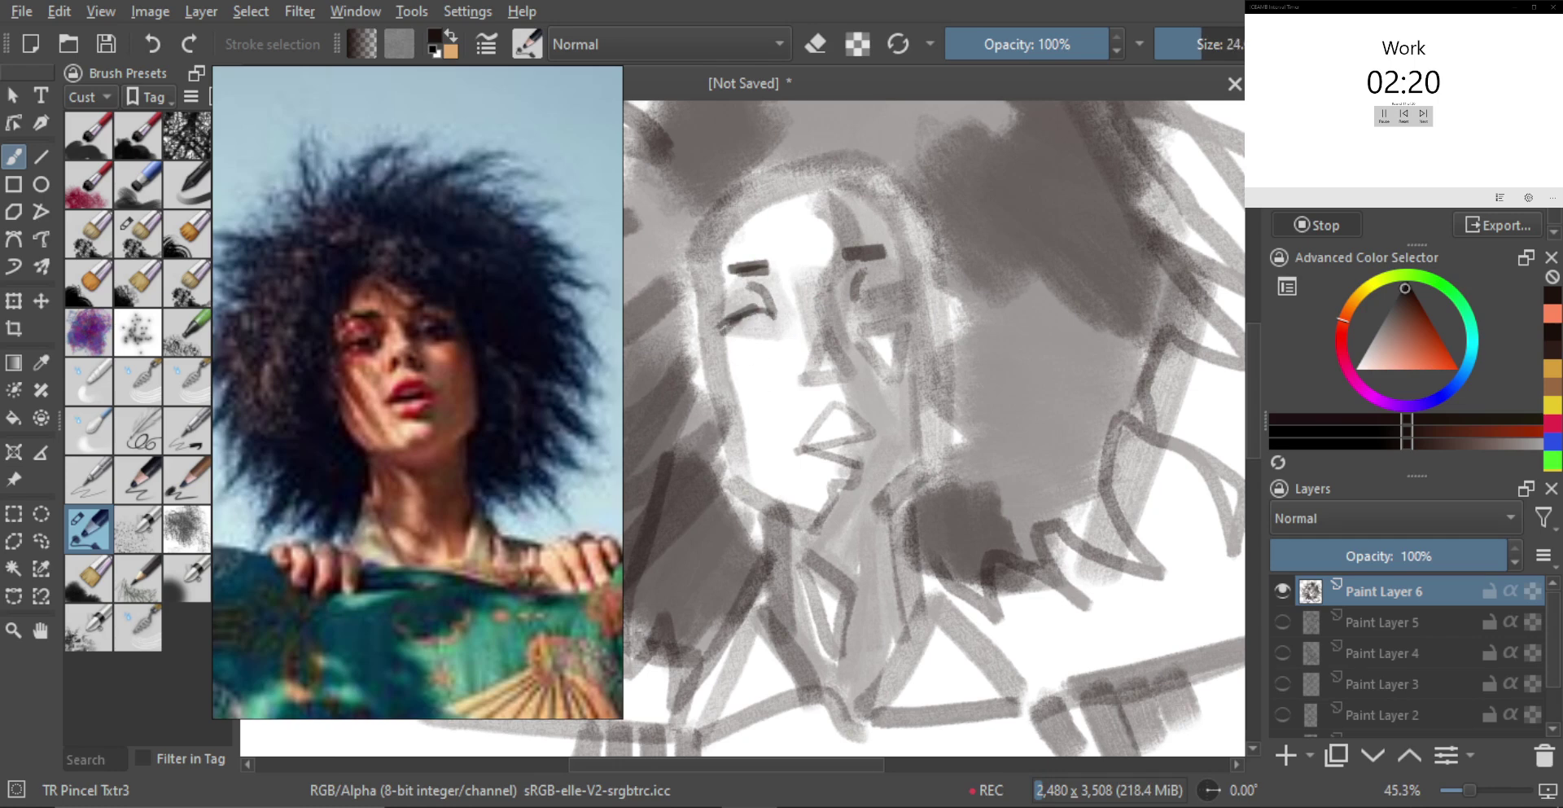
Draw the lash line and lid of the eye on the shadowed side and dot in the irises of both eyes
key(bracketleft)
drag(907, 288, 860, 294)
key(bracketright)
key(bracketright)
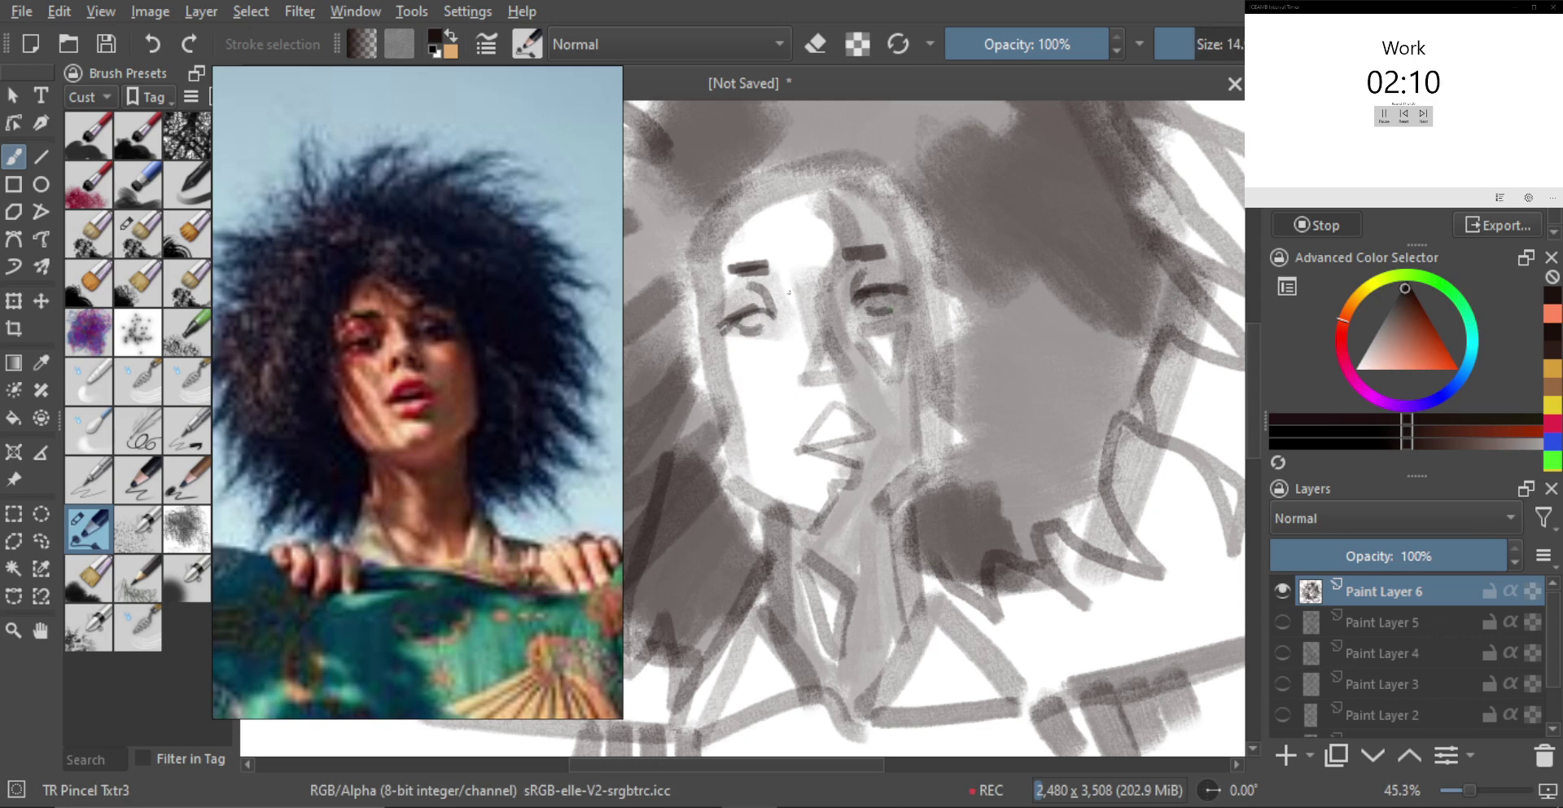
click(755, 322)
click(877, 302)
Define the nostrils and darken the shadow beside the nose tip with a brush of about 32
key(bracketleft)
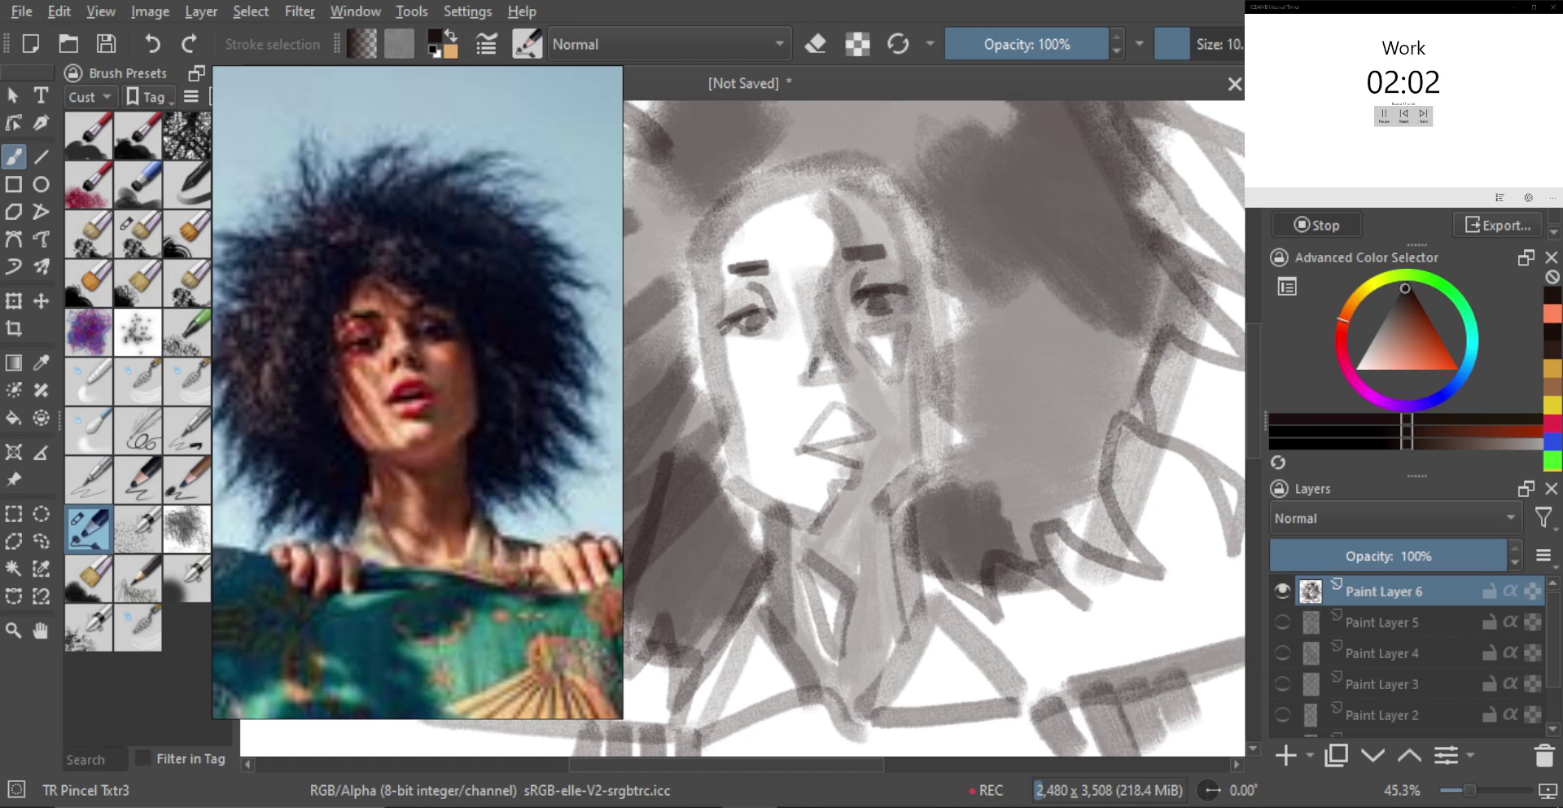
key(bracketright)
key(bracketright)
key(bracketright)
drag(822, 356, 849, 362)
key(ctrl+z)
key(bracketleft)
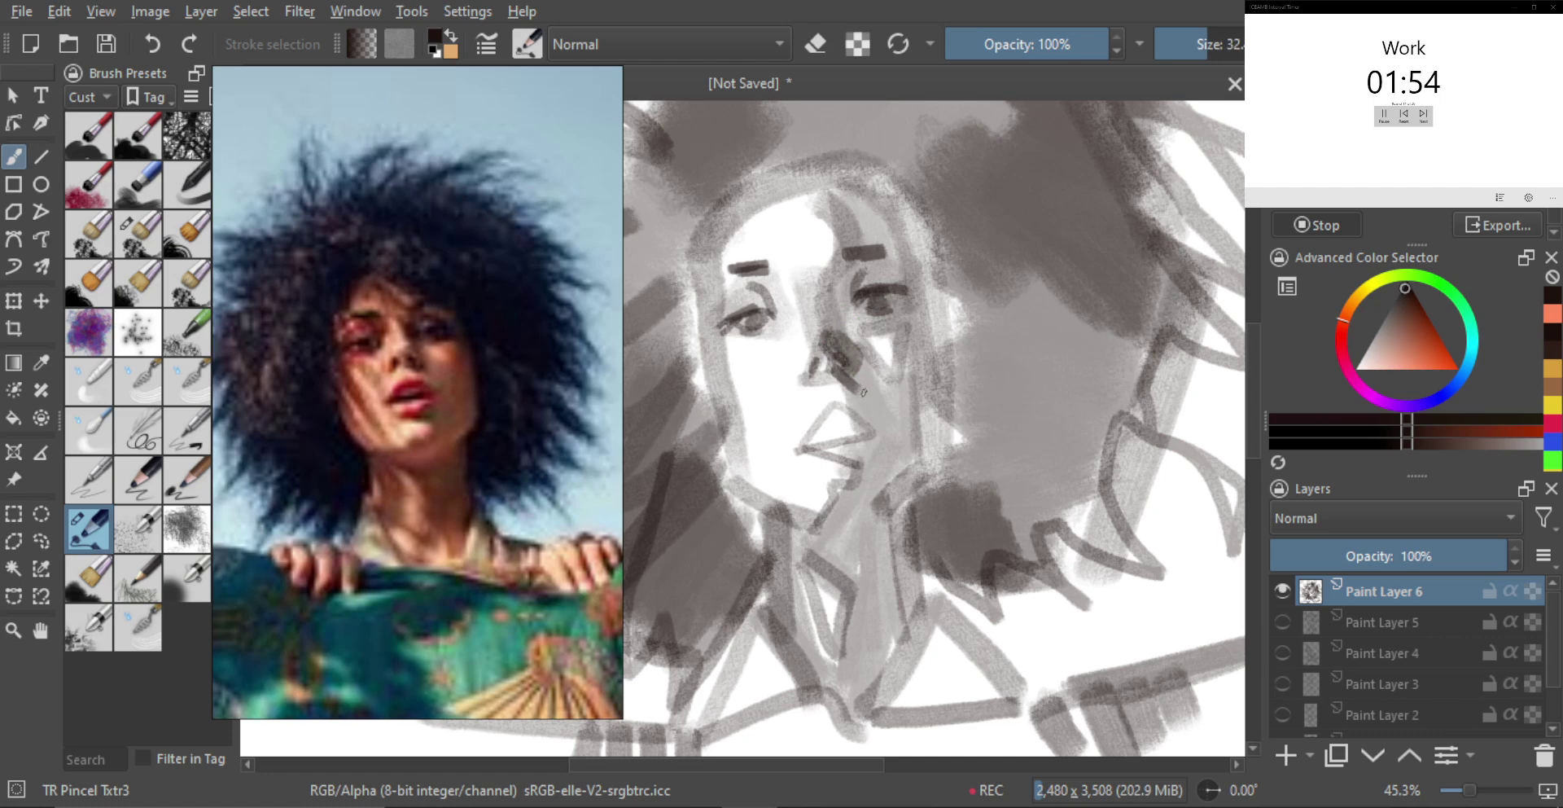
scroll(847, 384, down, 2)
scroll(874, 354, up, 2)
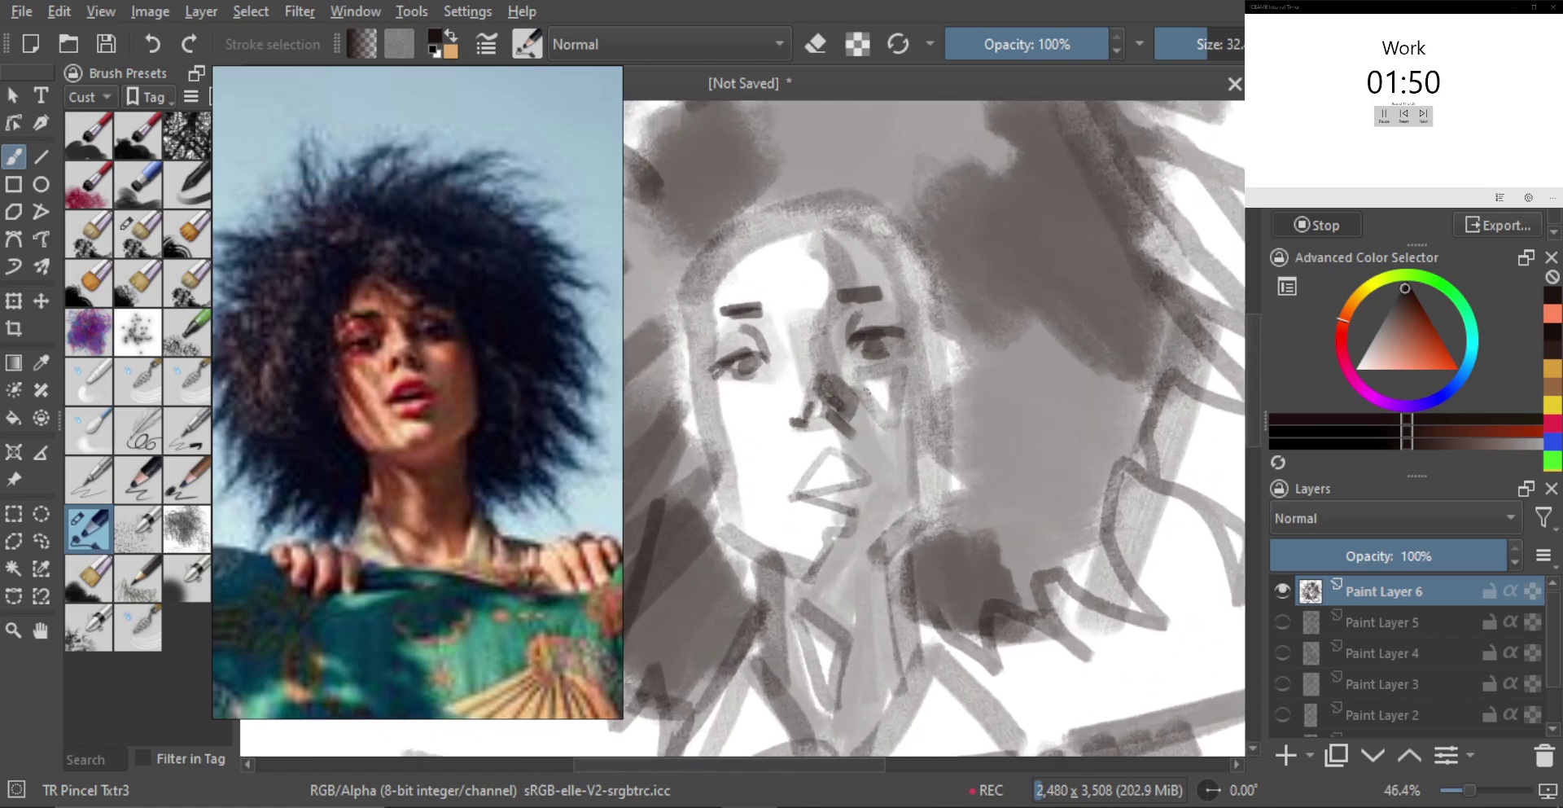
Shade the eyelids, the areas under both eyes and the side of the nose with a brush of about 34
drag(757, 400, 763, 397)
key(bracketleft)
key(bracketleft)
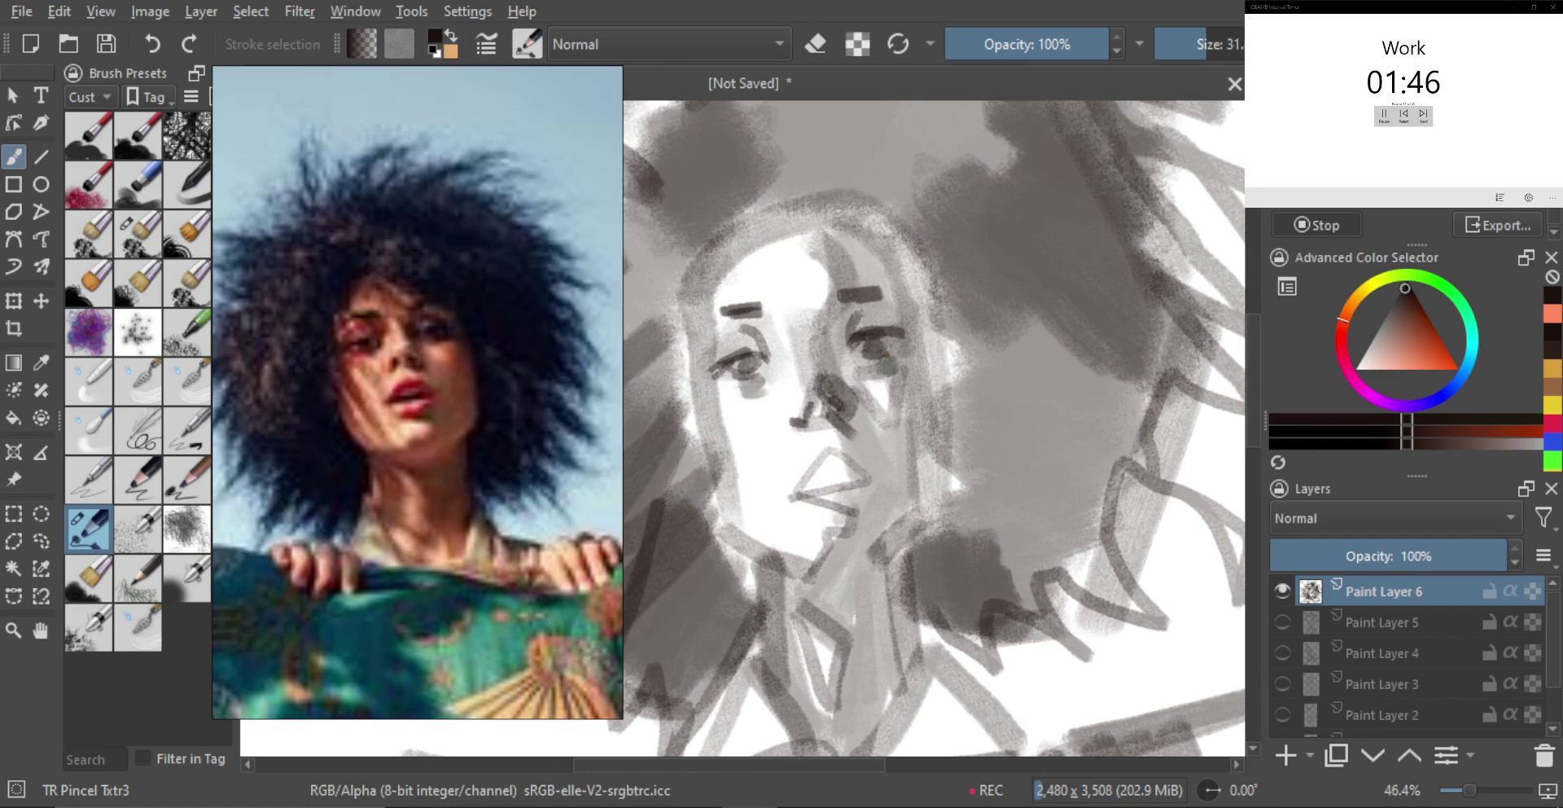
key(bracketright)
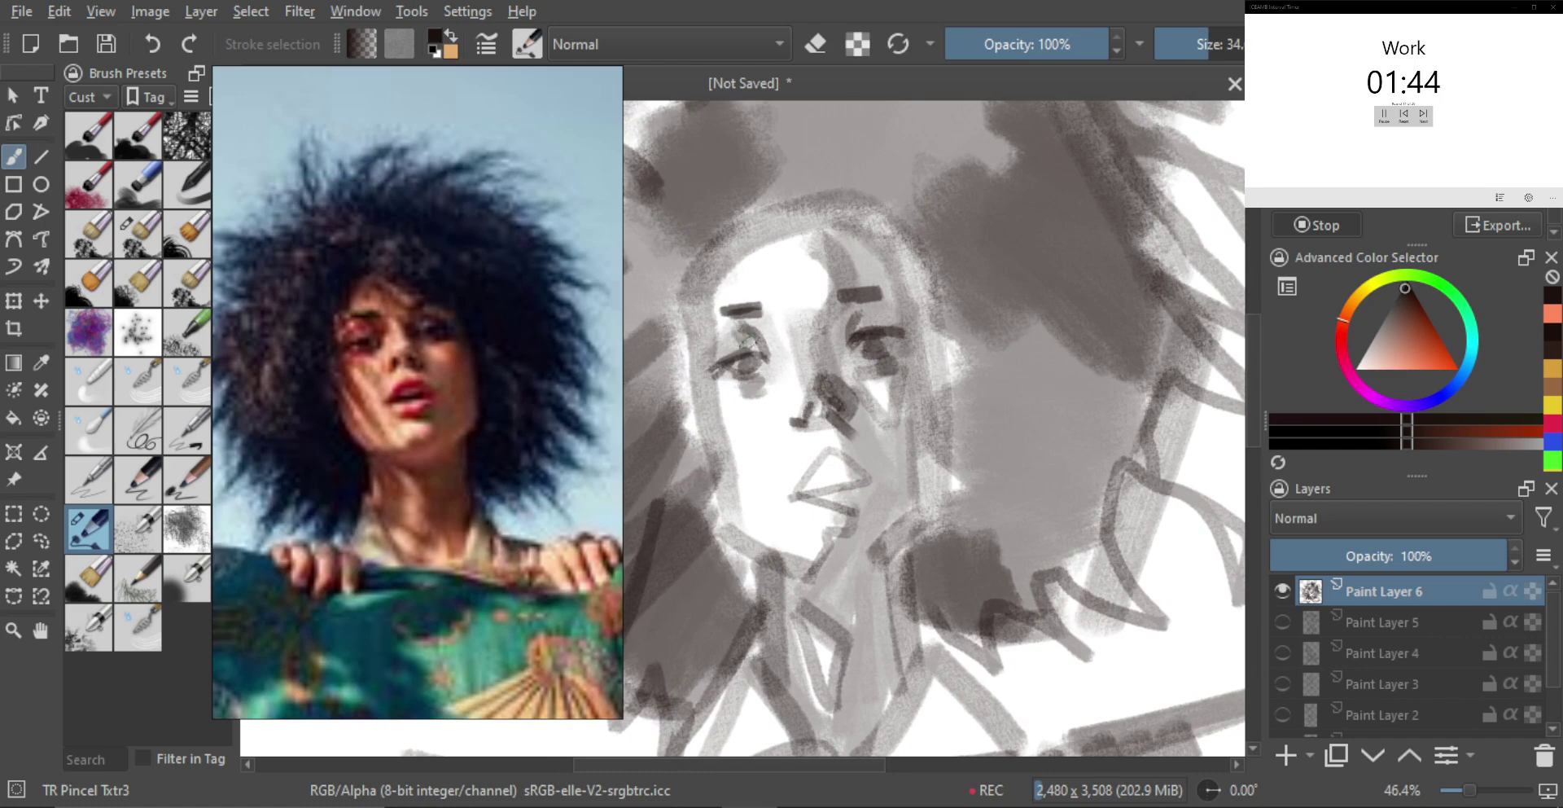
mouse_move(743, 330)
mouse_down()
mouse_move(753, 342)
mouse_move(722, 355)
mouse_up()
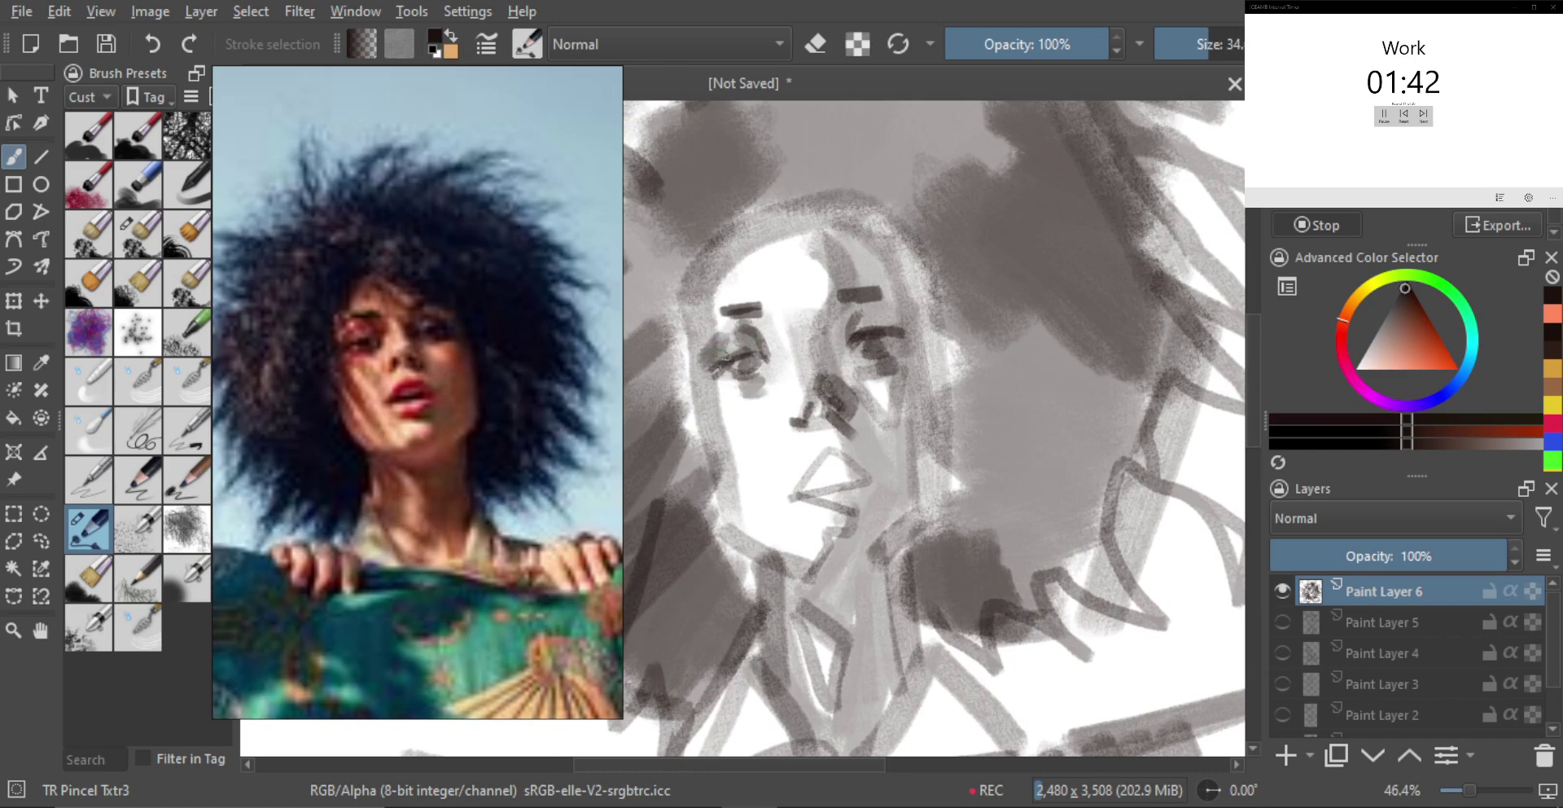
drag(849, 313, 859, 327)
drag(887, 308, 897, 327)
mouse_move(916, 320)
mouse_down()
mouse_move(902, 380)
mouse_move(863, 415)
mouse_up()
mouse_move(859, 358)
mouse_down()
mouse_move(896, 307)
mouse_move(841, 359)
mouse_move(850, 372)
mouse_up()
Outline the upper lip in dark strokes with a brush of about 17, undoing the unsatisfactory attempts
scroll(851, 373, up, 1)
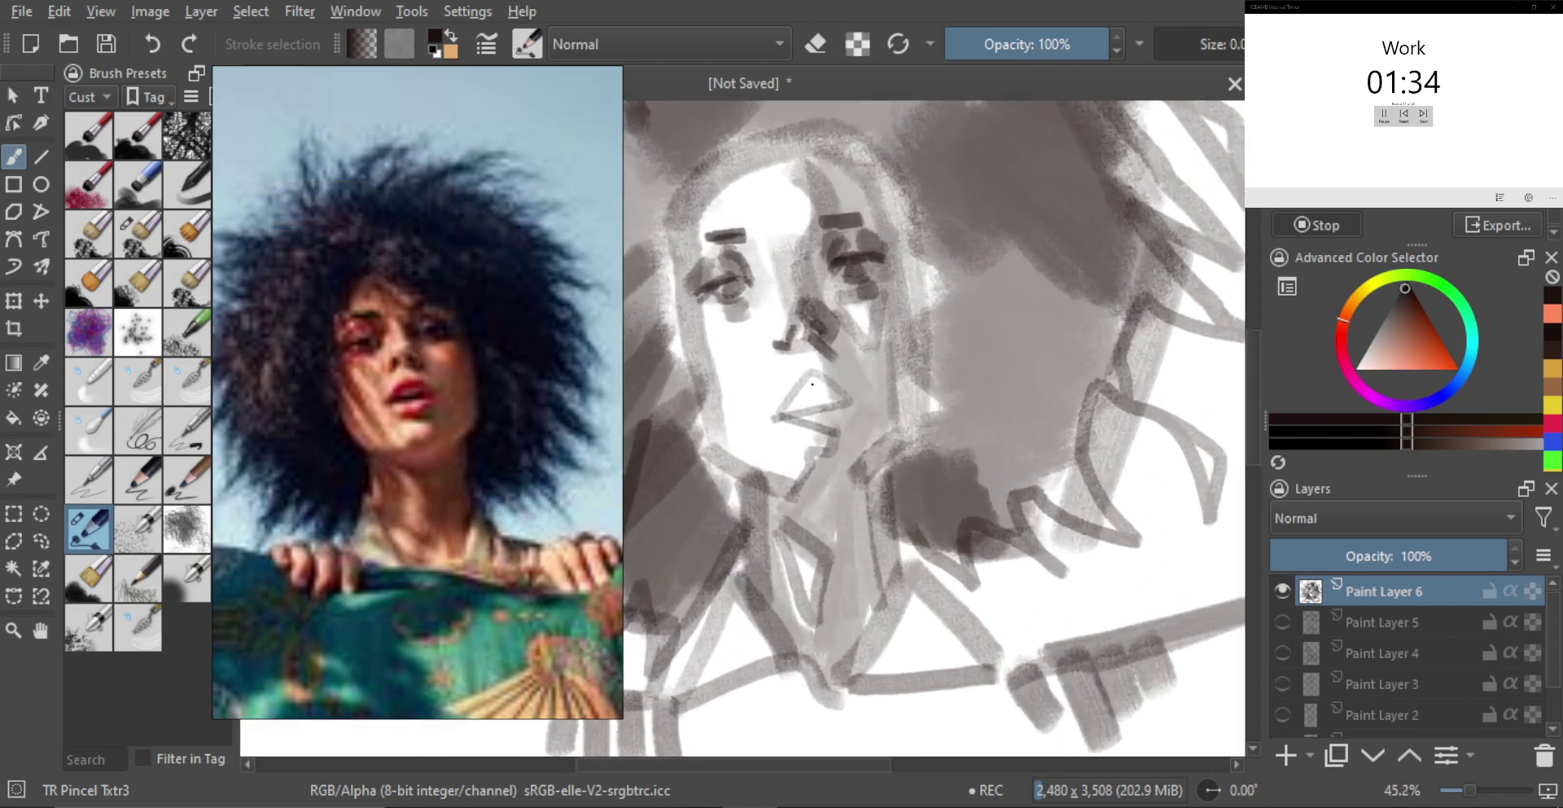
key(ctrl+z)
key(ctrl+z)
mouse_move(783, 415)
mouse_down()
mouse_move(839, 369)
mouse_move(825, 410)
mouse_move(782, 416)
mouse_move(849, 389)
mouse_up()
key(ctrl+z)
key(ctrl+z)
mouse_move(821, 367)
mouse_down()
mouse_move(784, 410)
mouse_move(759, 408)
mouse_move(851, 388)
mouse_up()
key(bracketright)
key(ctrl+z)
key(ctrl+z)
key(ctrl+z)
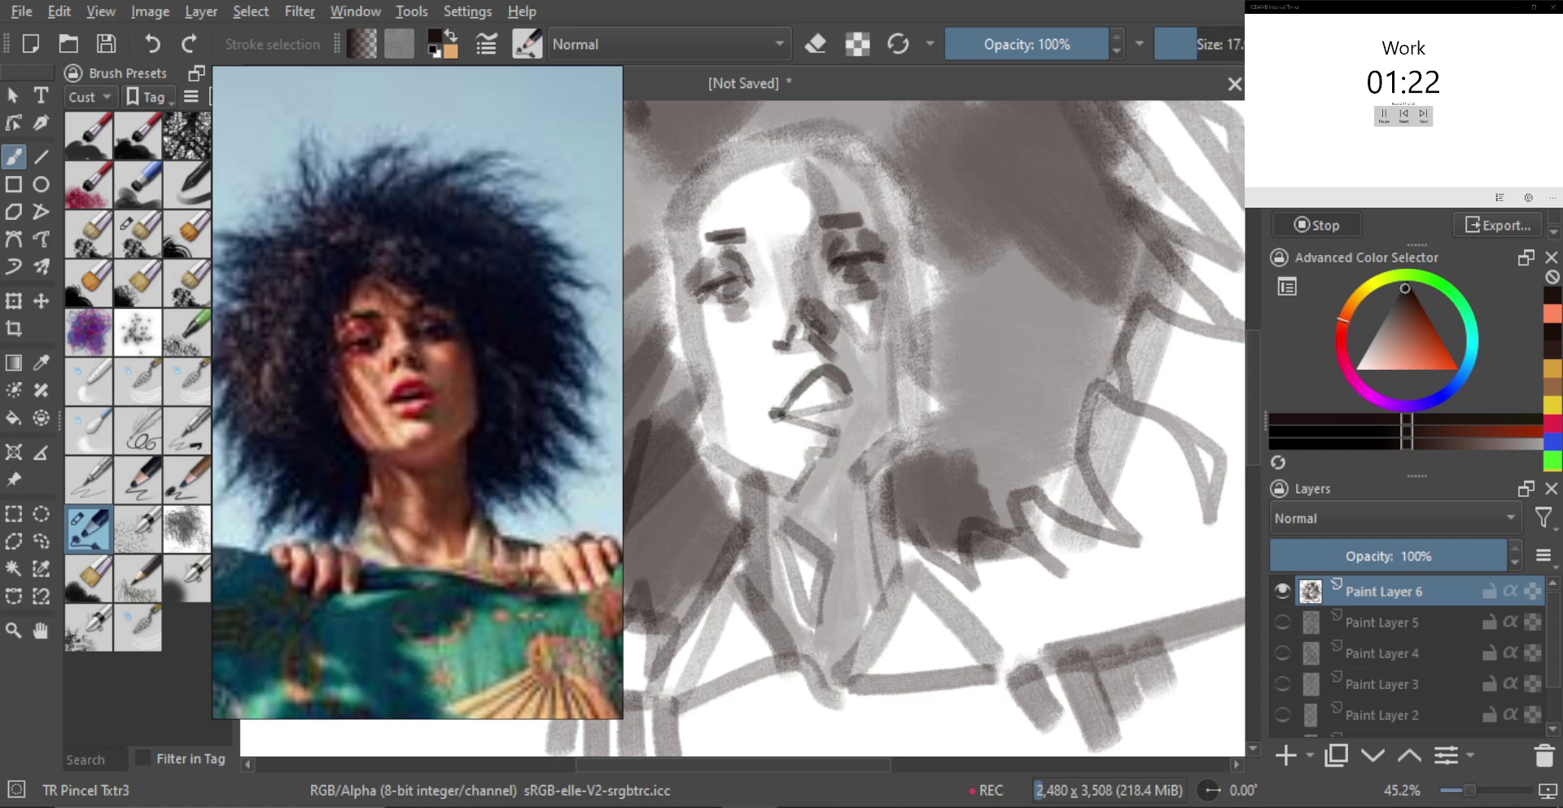
Draw the dark line between the lips from corner to corner and mark the area below the mouth
drag(775, 414, 847, 405)
drag(816, 454, 821, 453)
mouse_move(799, 400)
mouse_down()
mouse_move(842, 388)
mouse_move(817, 402)
mouse_up()
key(ctrl+z)
key(bracketleft)
key(bracketleft)
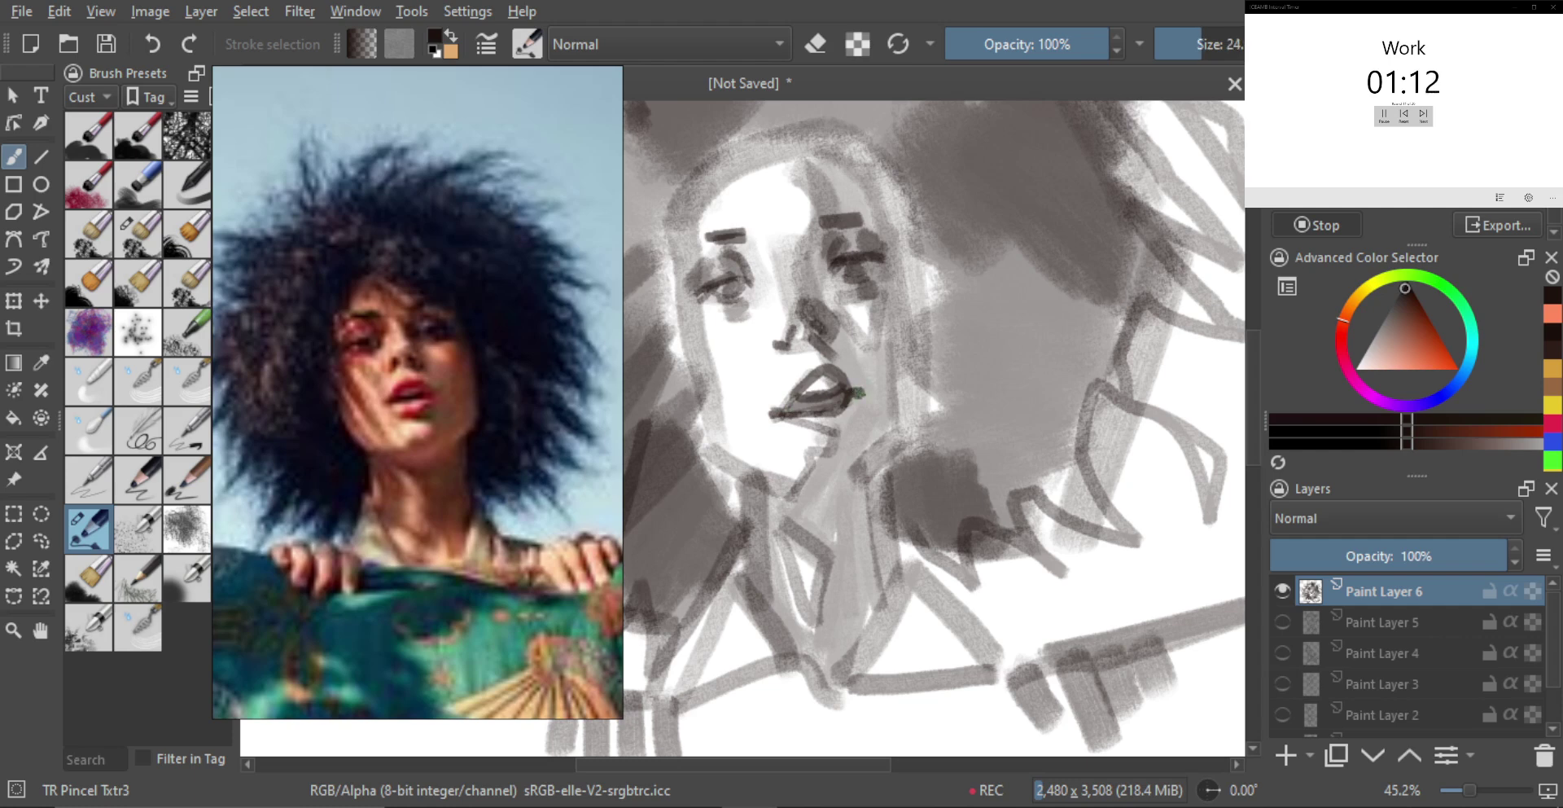
Thicken and darken the lips with a brush of about 24, undoing a stray stroke
key(bracketright)
key(bracketright)
mouse_move(798, 377)
mouse_down()
mouse_move(839, 356)
mouse_move(851, 391)
mouse_up()
key(ctrl+z)
key(bracketleft)
key(bracketleft)
scroll(851, 392, down, 2)
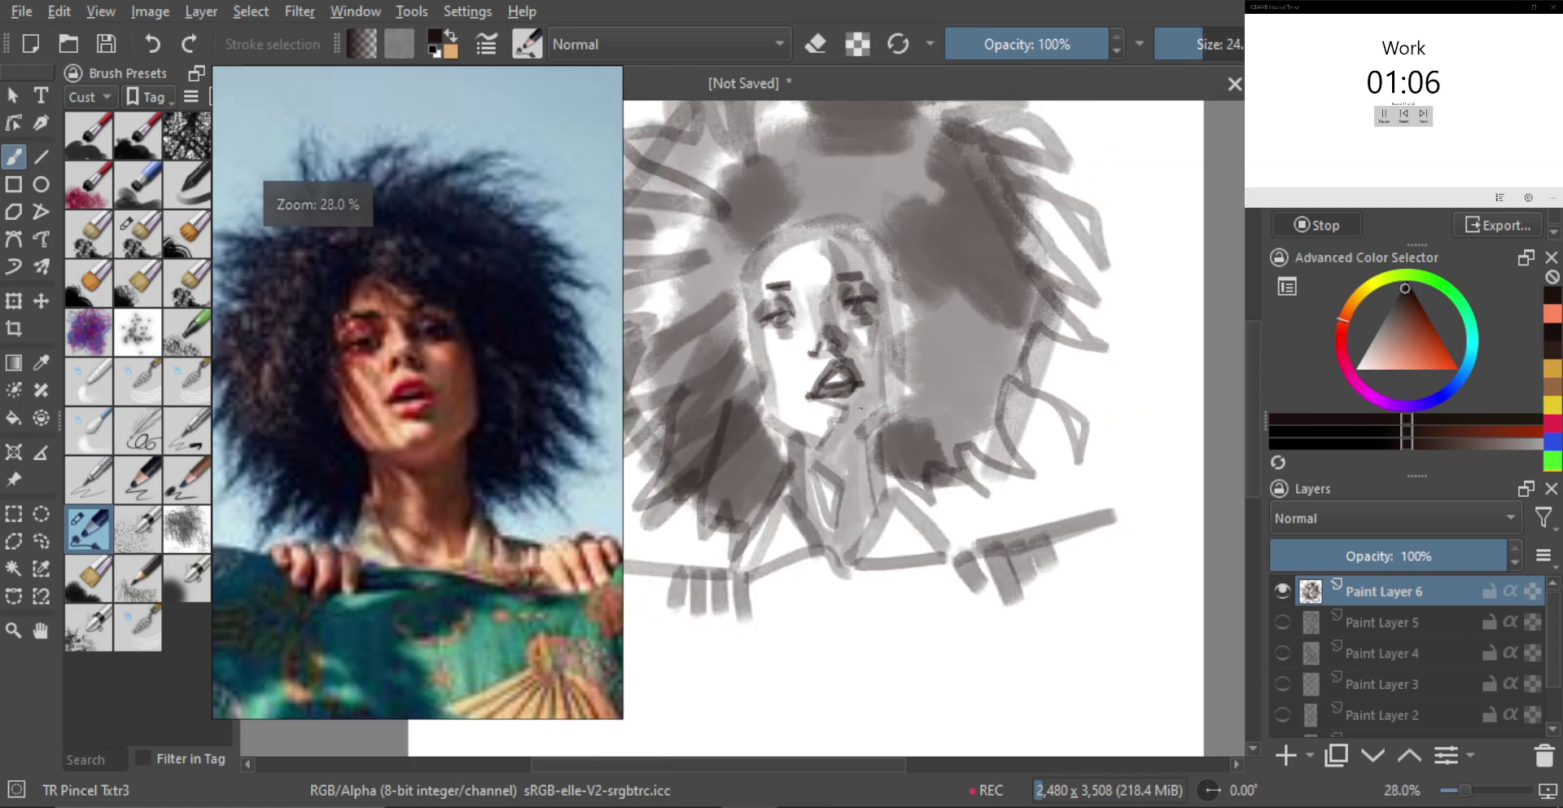
Check the face in a mirrored view and trim the edges of the mouth with the eraser at about 37
key(m)
key(m)
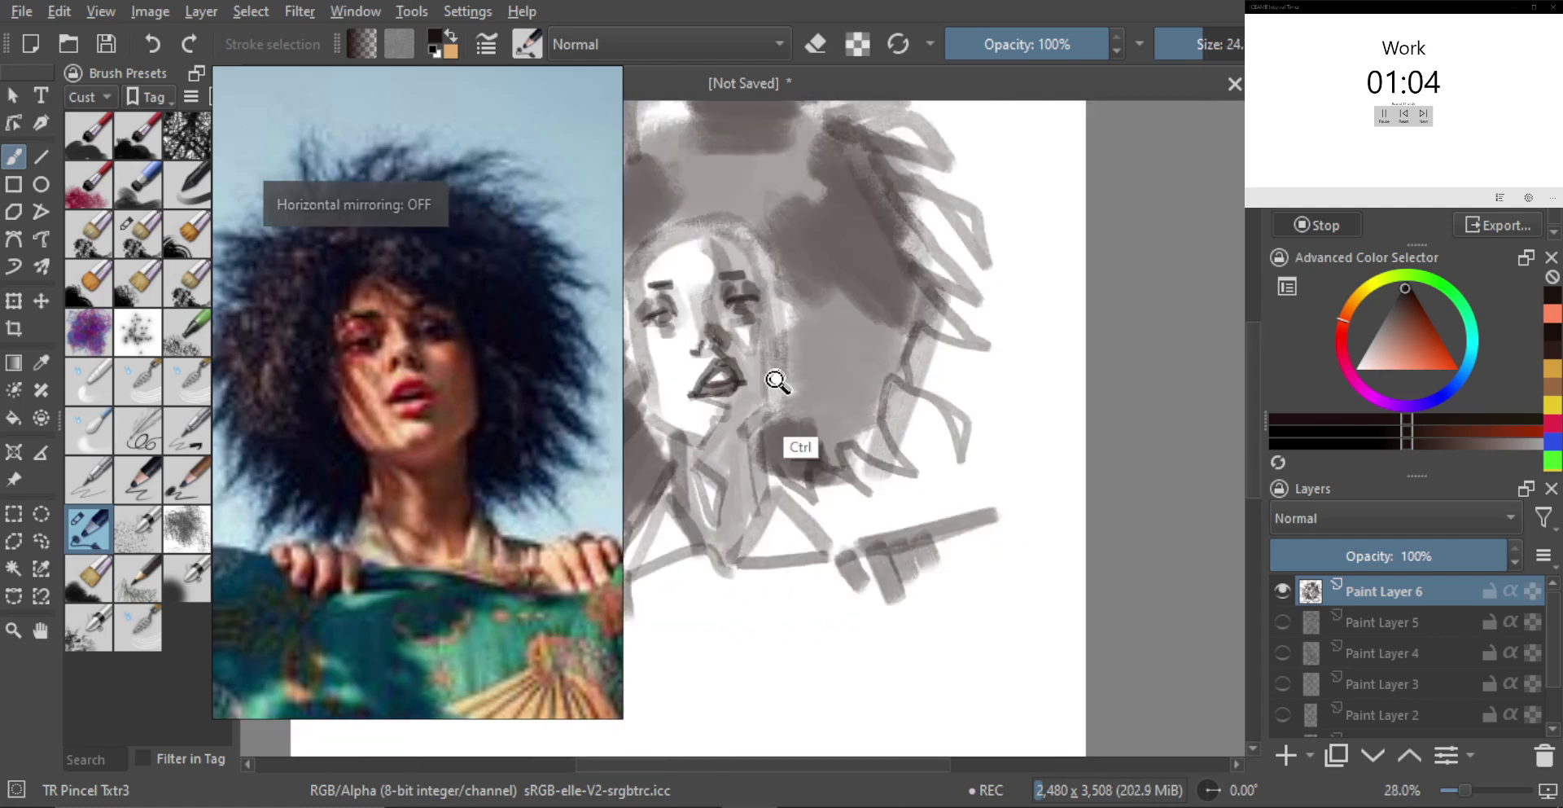
scroll(818, 397, up, 2)
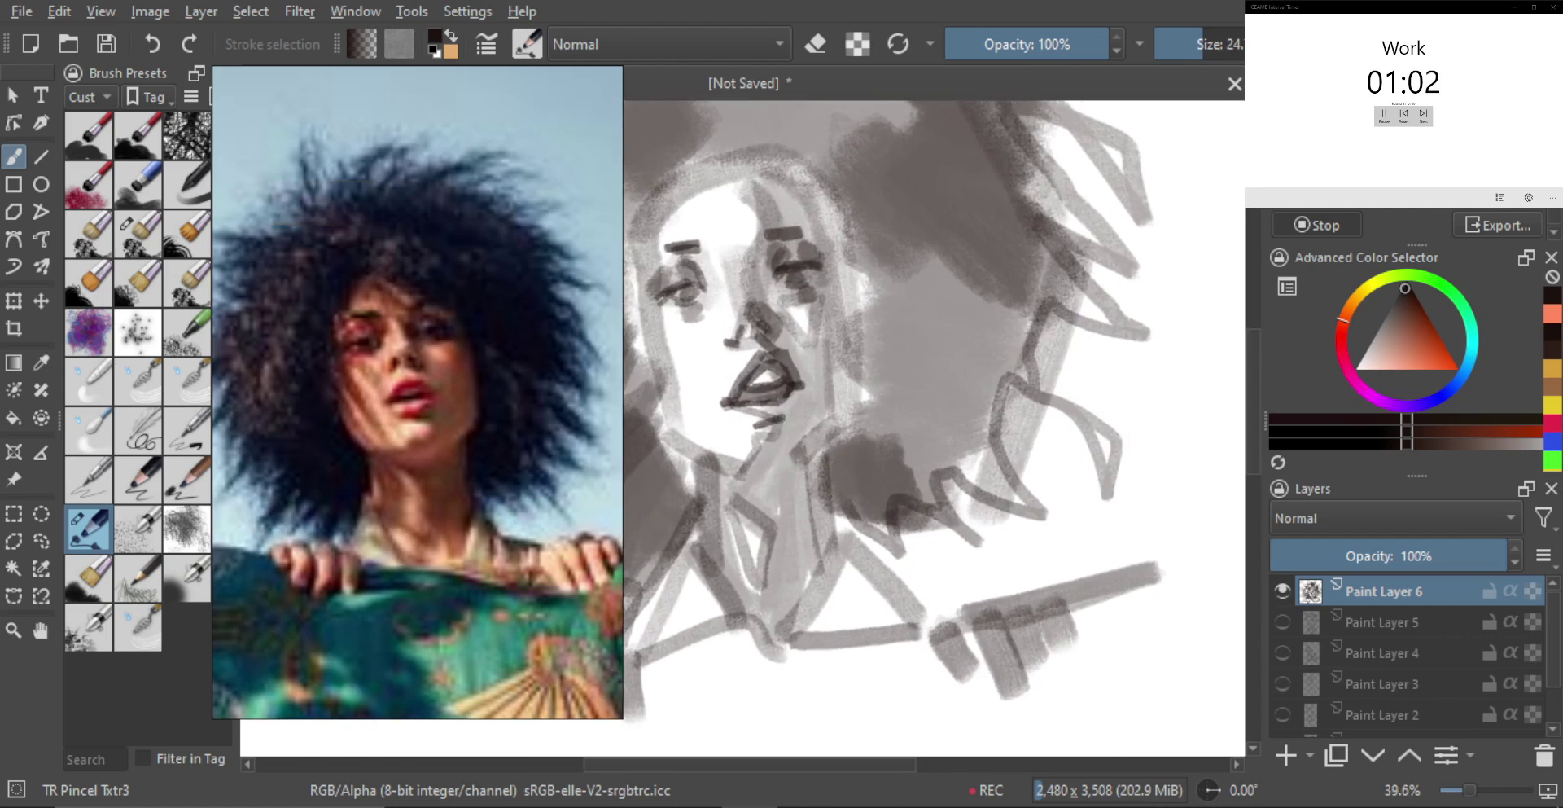
key(bracketright)
key(e)
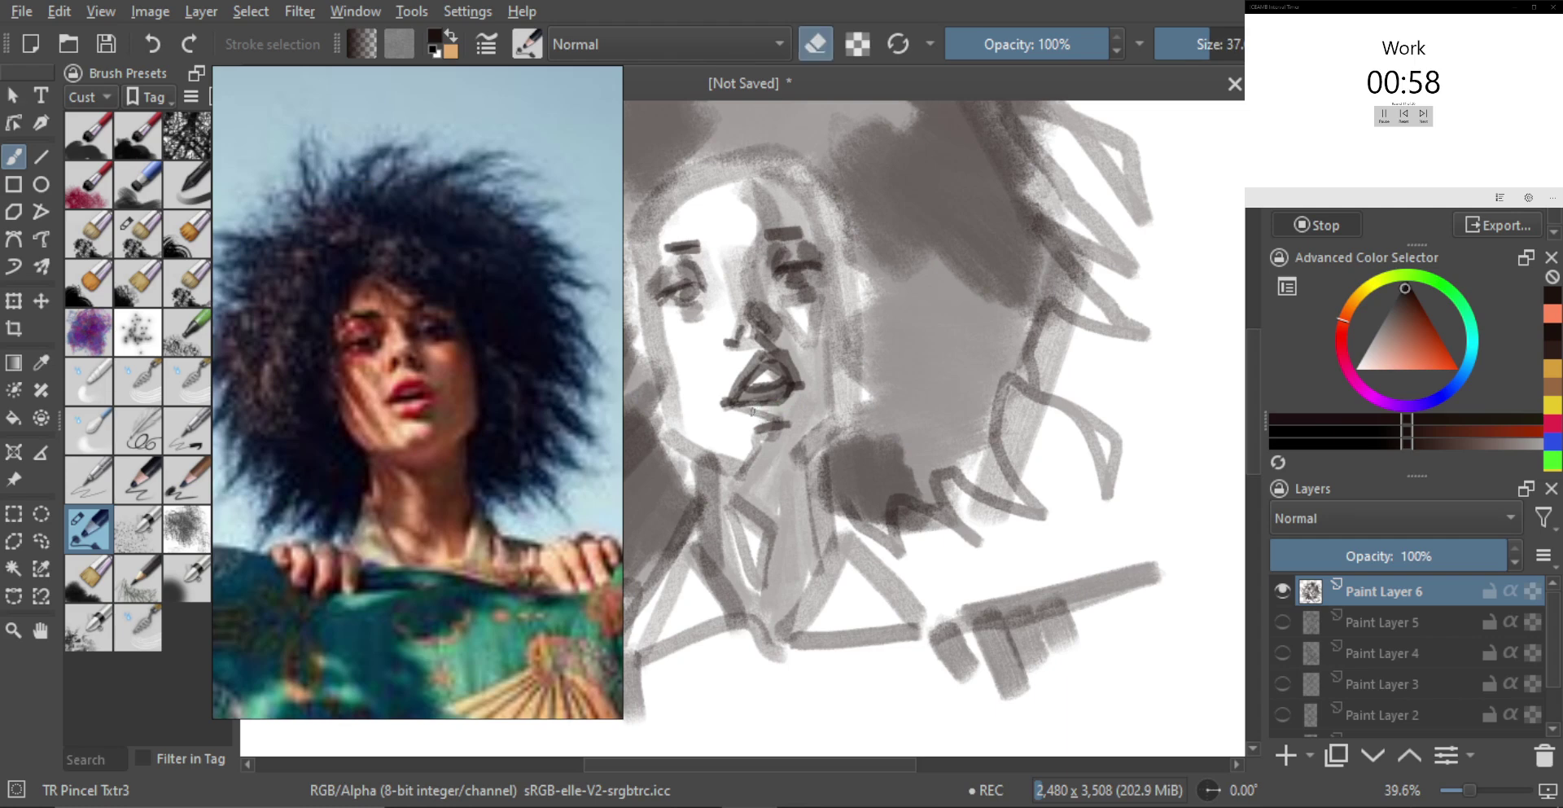
key(bracketleft)
key(e)
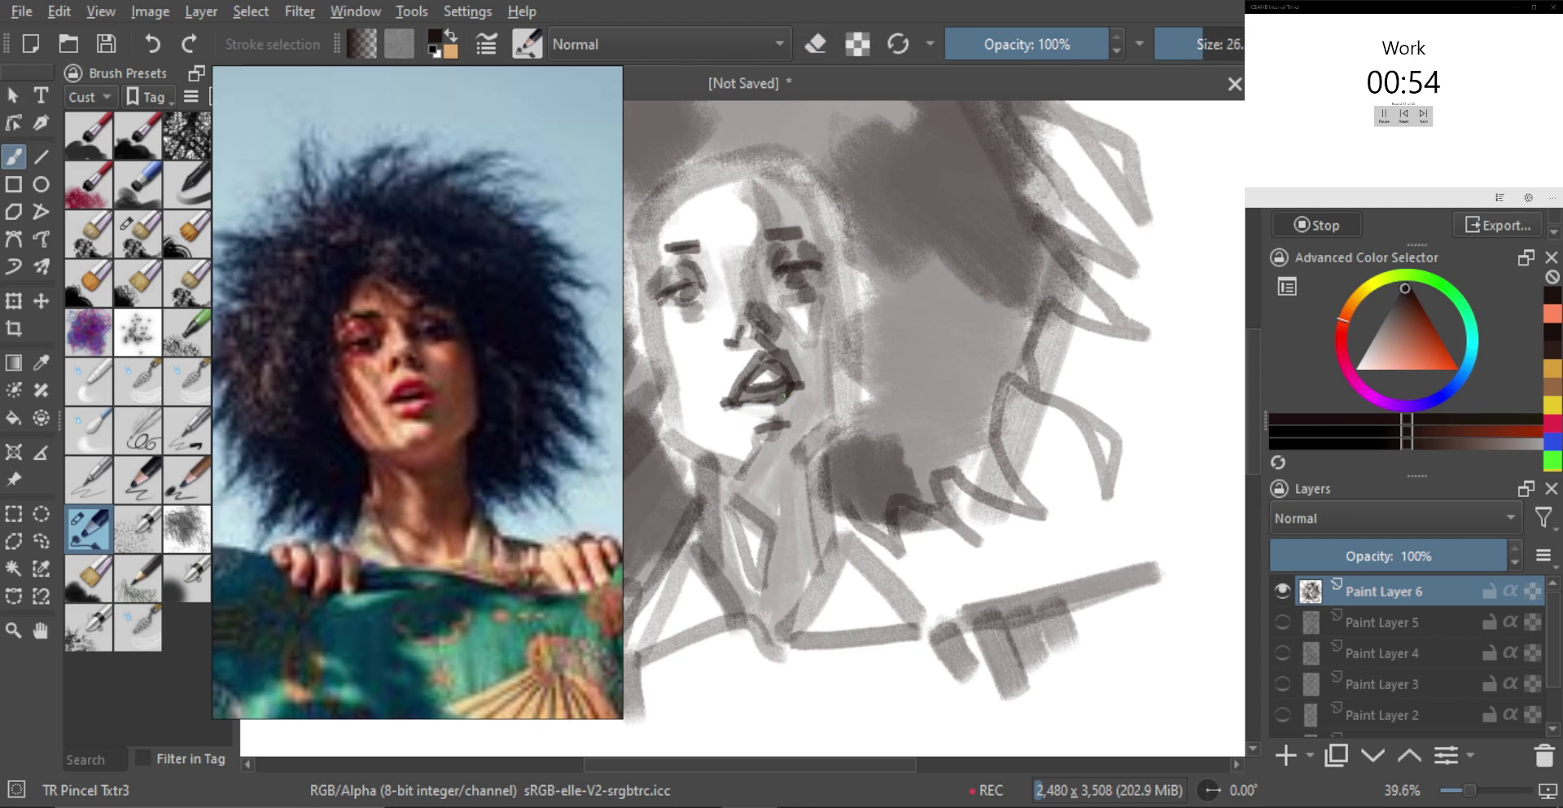
Darken the shadow beneath the lower lip and clean up the chin area with the eraser at about 38
drag(796, 423, 790, 423)
key(e)
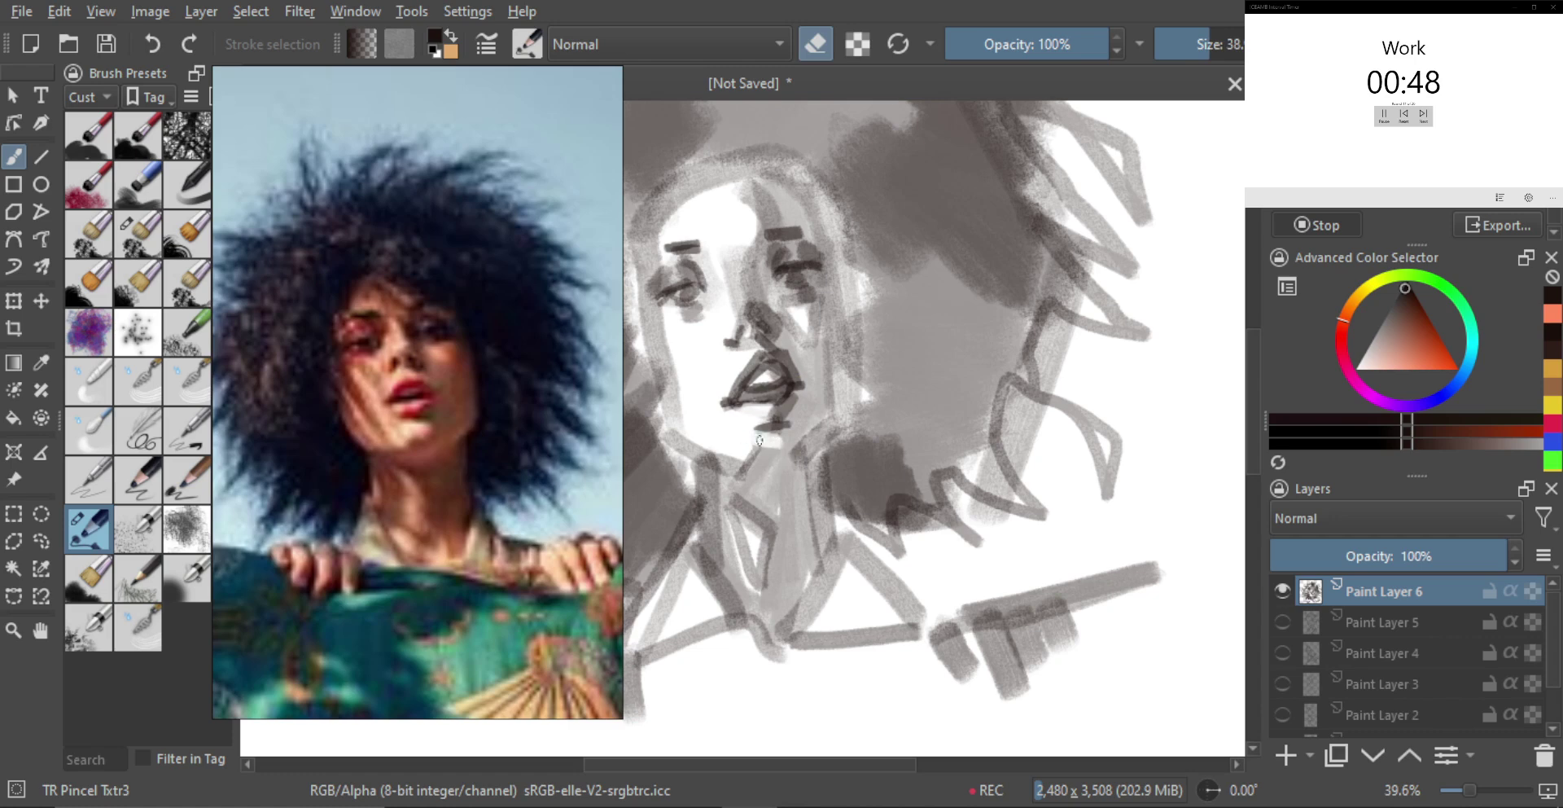
drag(777, 441, 766, 441)
key(e)
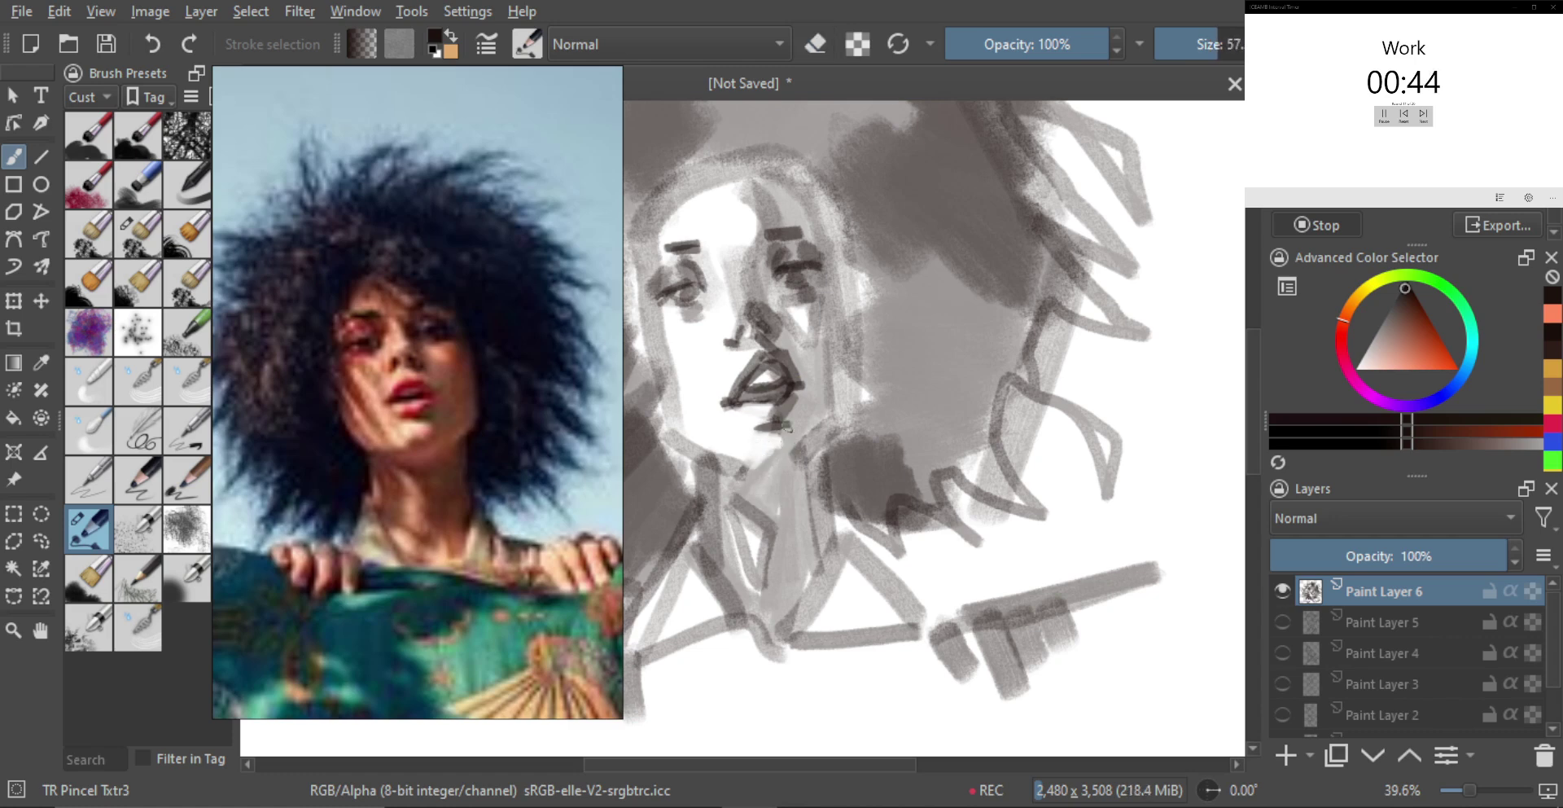
Redraw the small chin shadow and try a thick dark jaw stroke with a brush of about 55
key(ctrl+z)
mouse_move(763, 433)
mouse_down()
mouse_move(788, 442)
mouse_move(777, 470)
mouse_move(804, 450)
mouse_up()
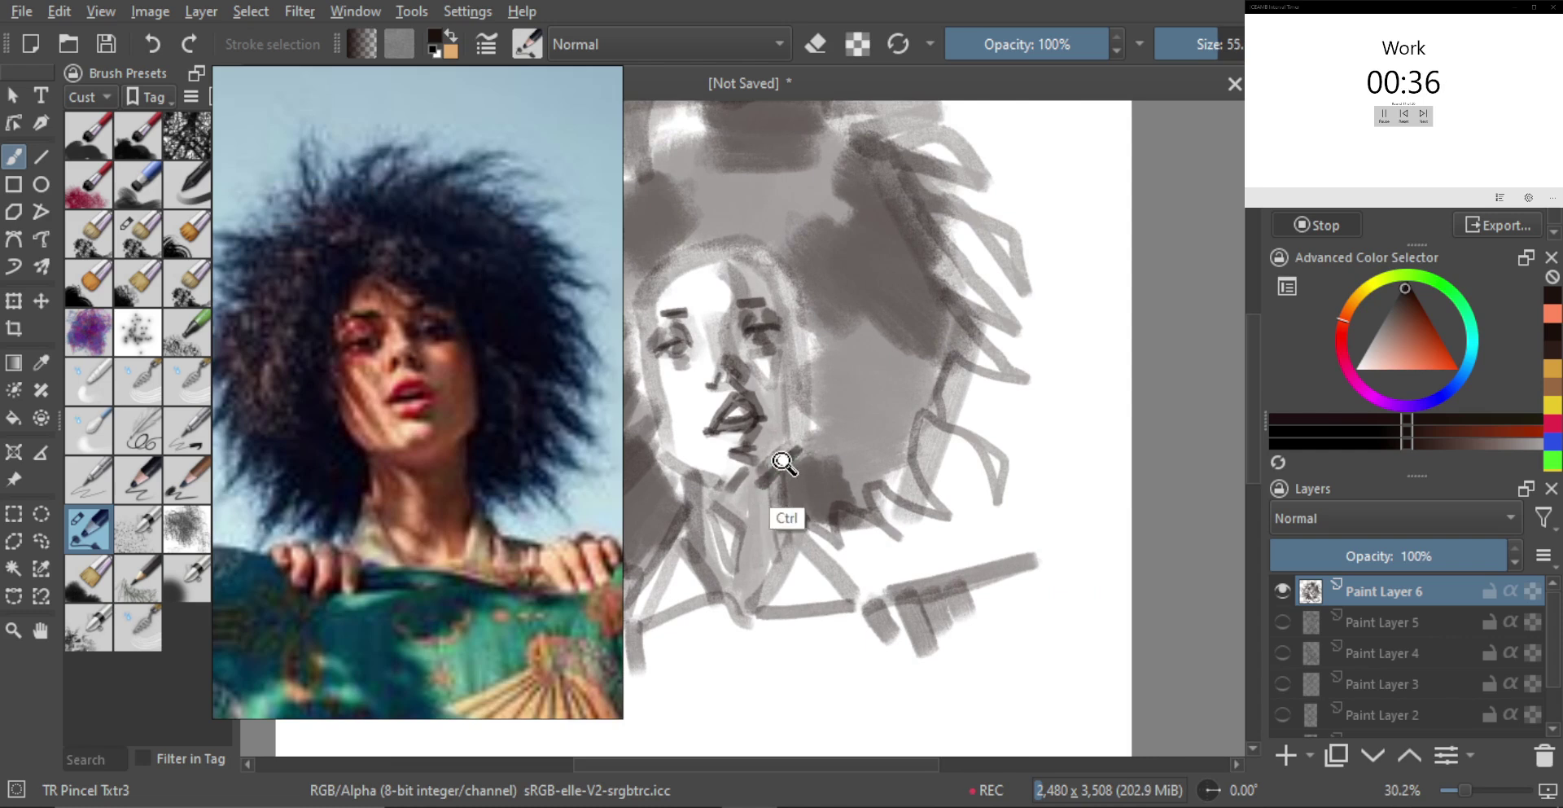
drag(796, 454, 881, 460)
drag(858, 408, 872, 402)
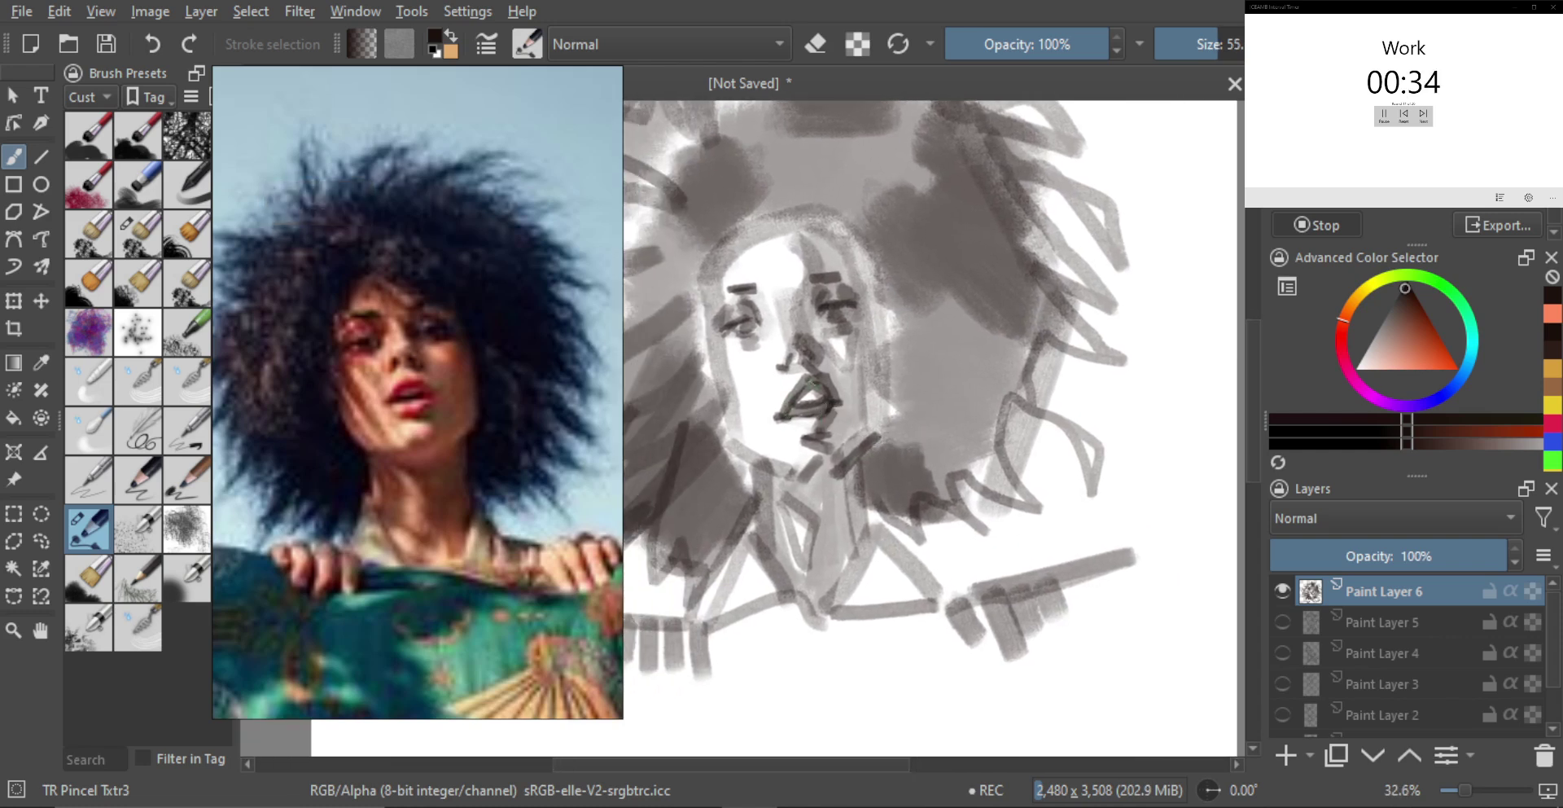
key(ctrl+z)
Strengthen the jawline on both sides and shade the throat, reducing the brush to about 26
mouse_move(784, 469)
mouse_down()
mouse_move(859, 459)
mouse_move(773, 477)
mouse_up()
key(ctrl+z)
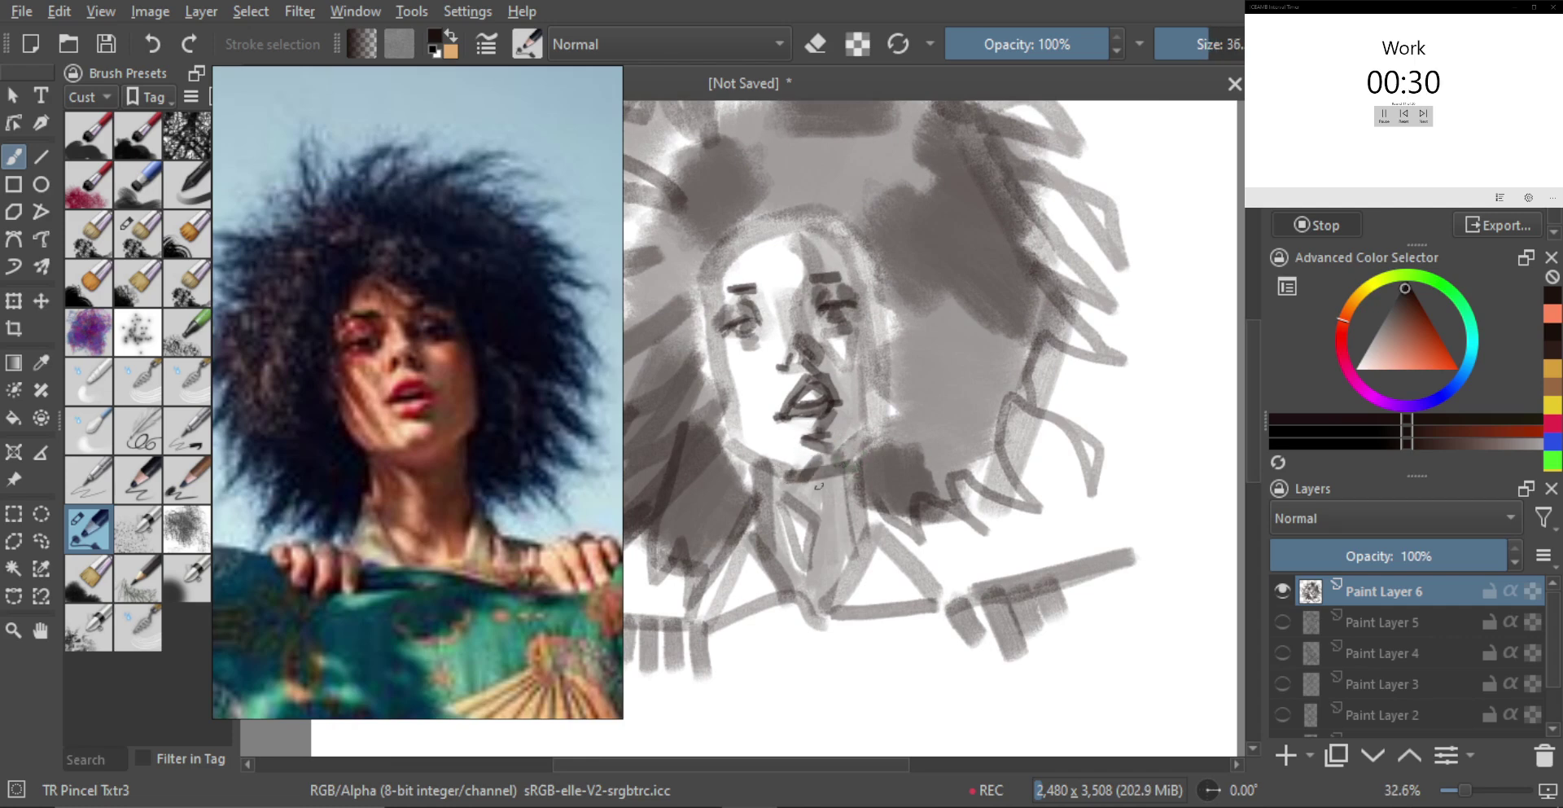
mouse_move(784, 478)
mouse_down()
mouse_move(826, 518)
mouse_move(824, 571)
mouse_move(820, 510)
mouse_up()
key(ctrl+z)
mouse_move(762, 420)
mouse_down()
mouse_move(739, 455)
mouse_move(768, 465)
mouse_up()
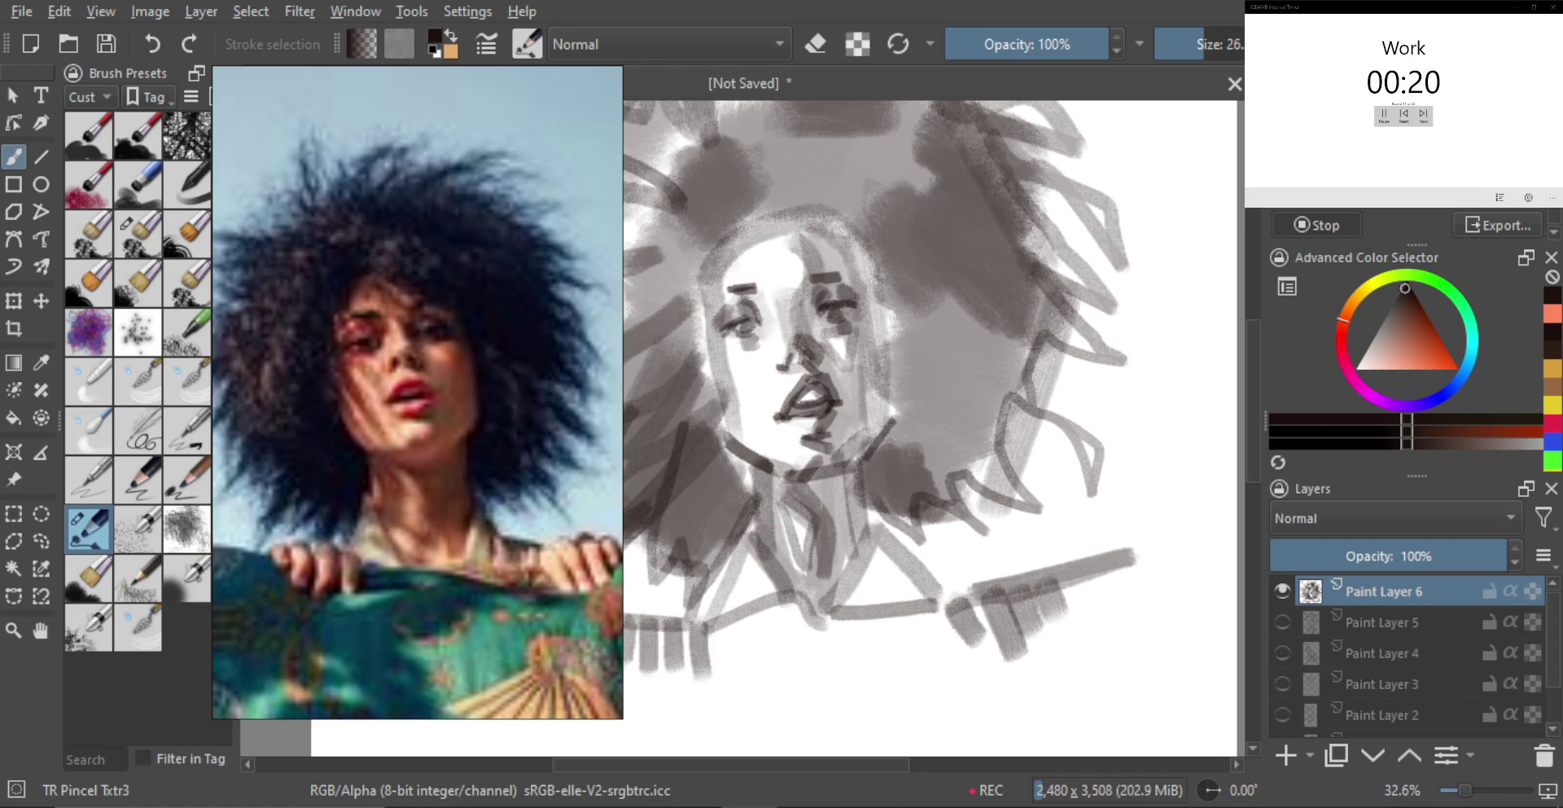
Strengthen the woman's cheek and jaw contours on both sides of the face with a brush of about 19 to 28
mouse_move(893, 415)
mouse_down()
mouse_move(864, 458)
mouse_move(890, 421)
mouse_move(879, 433)
mouse_up()
drag(891, 313, 884, 417)
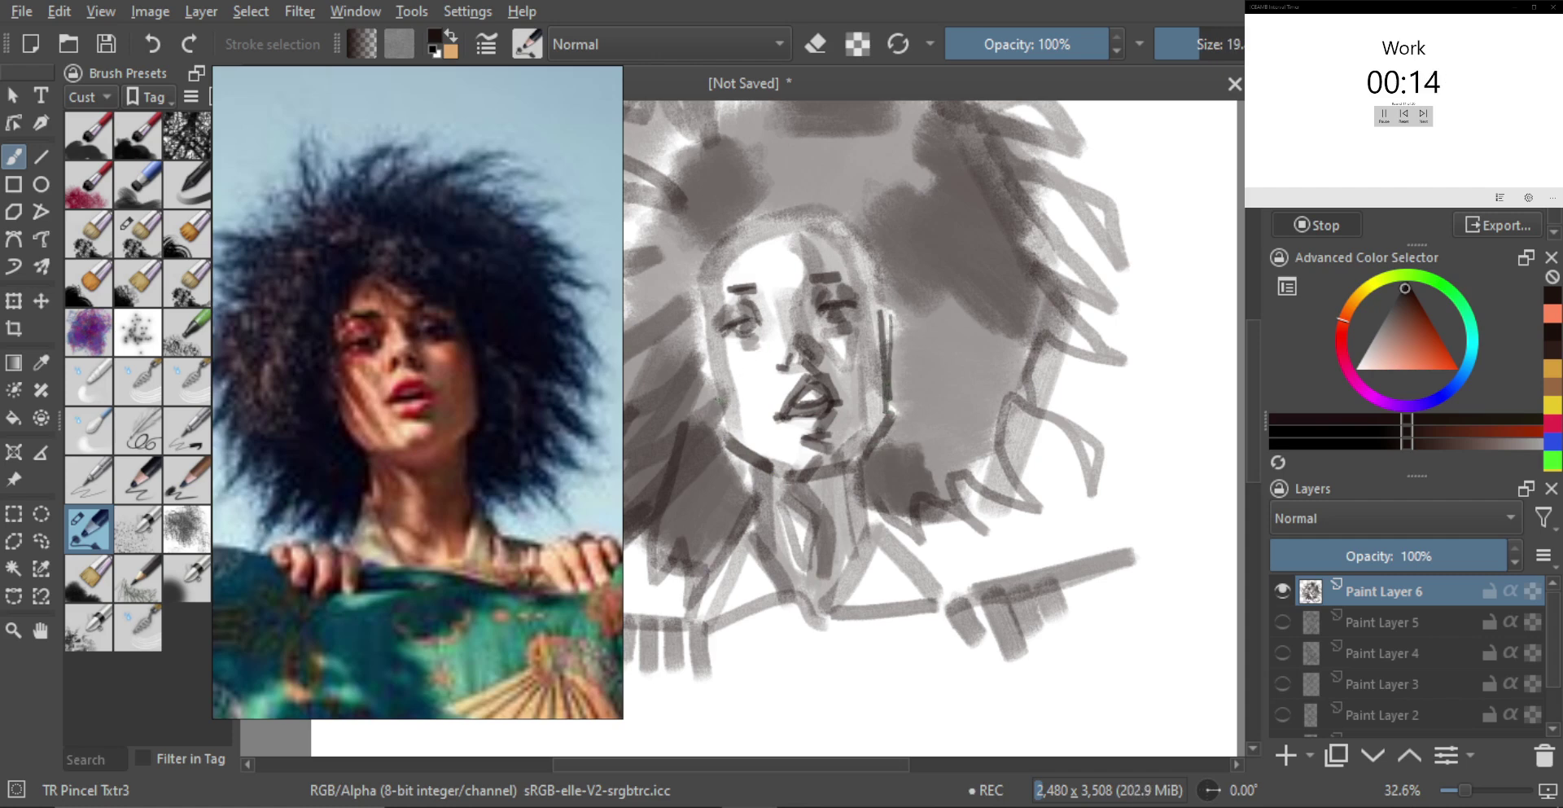
mouse_move(711, 389)
mouse_down()
mouse_move(730, 437)
mouse_move(715, 403)
mouse_up()
mouse_move(883, 405)
shift+mouse_down()
mouse_move(859, 411)
mouse_move(892, 442)
shift+mouse_up()
shift+drag(794, 461, 797, 432)
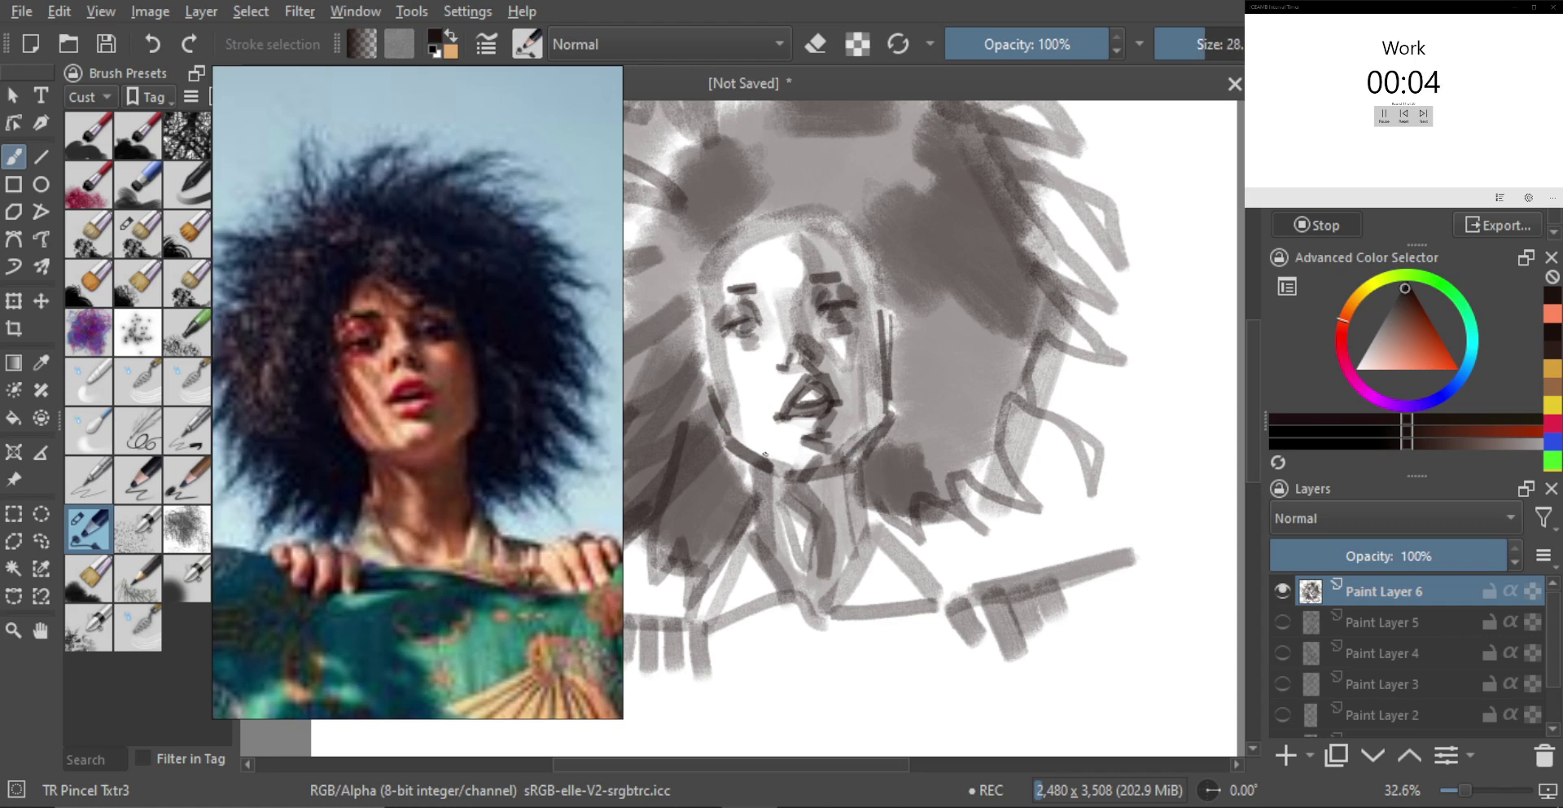
mouse_move(849, 420)
ctrl+mouse_down()
mouse_move(813, 461)
mouse_move(853, 456)
mouse_move(855, 432)
mouse_move(872, 481)
ctrl+mouse_up()
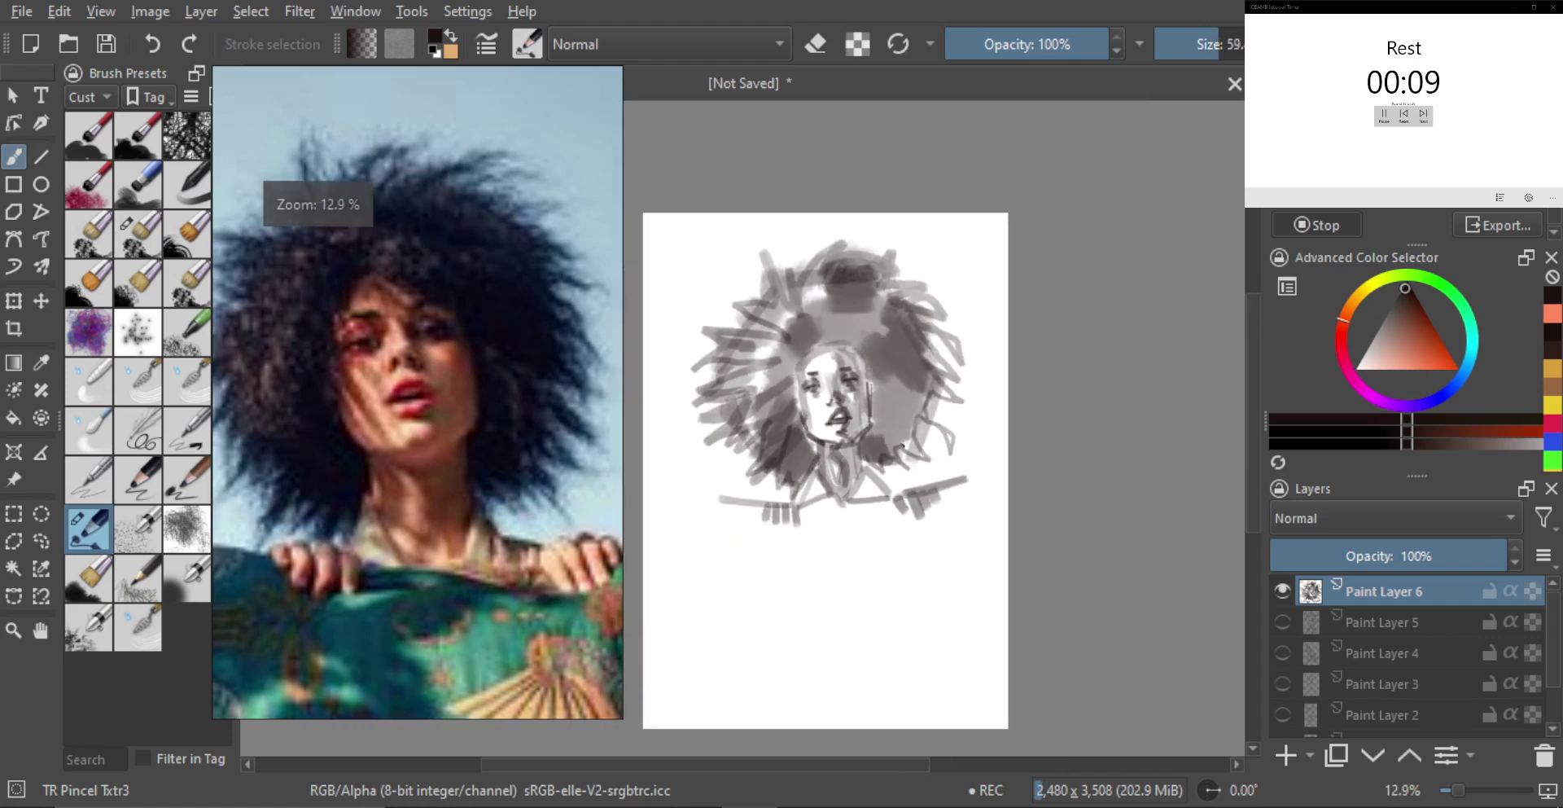
Hide the finished sketch's layer, add a new paint layer and focus the reference of the man in the gold-patterned shawl
click(1288, 594)
key(Insert)
drag(558, 524, 610, 524)
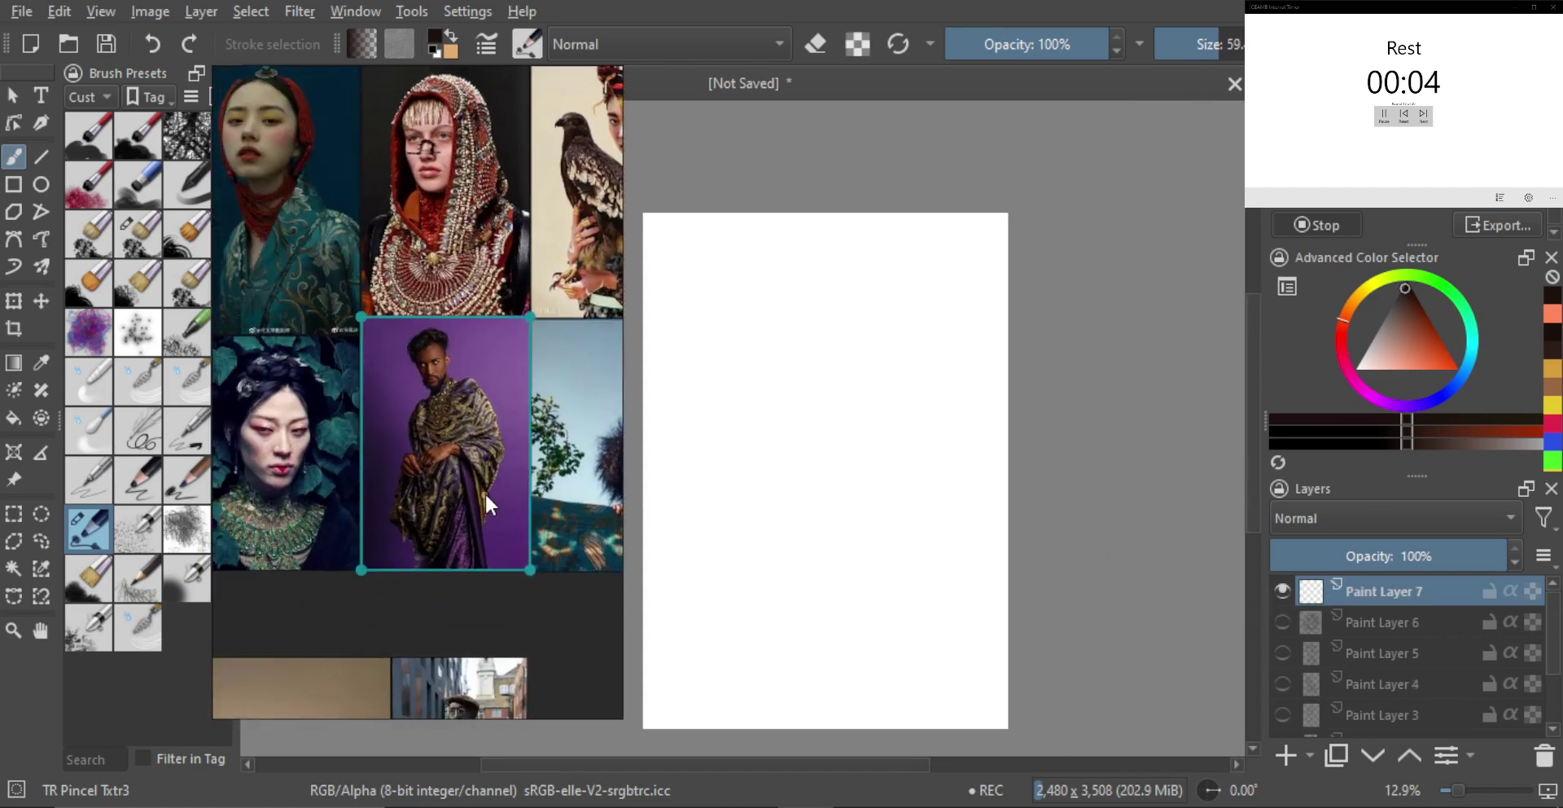
double_click(487, 492)
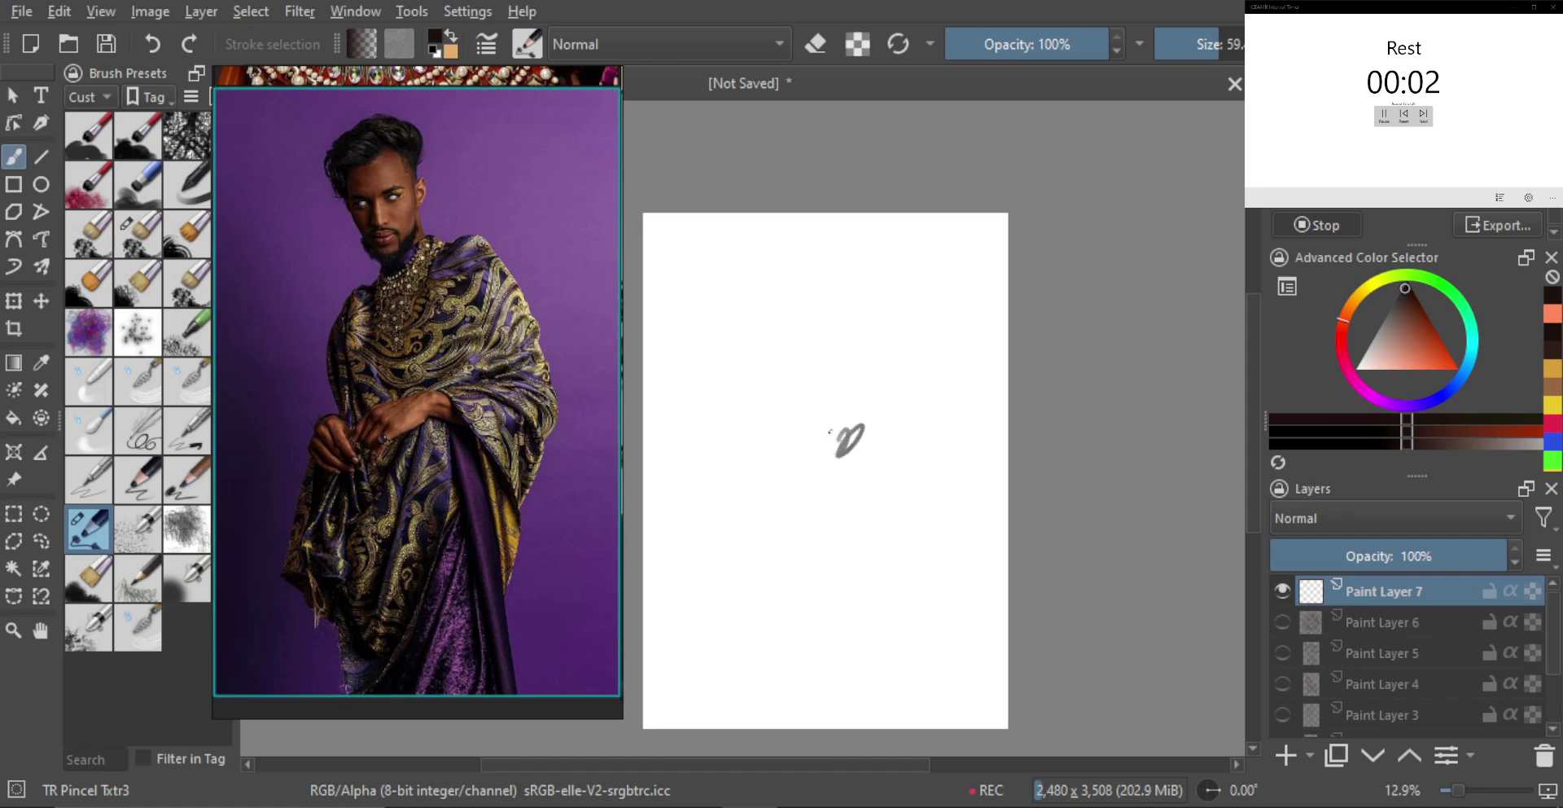
Sketch the man's head outline and ear with a brush of about 51, then tilt it slightly counterclockwise with the Transform tool
mouse_move(849, 371)
shift+mouse_down()
mouse_move(835, 364)
mouse_move(864, 367)
shift+mouse_up()
mouse_move(852, 313)
mouse_down()
mouse_move(791, 318)
mouse_move(812, 417)
mouse_move(851, 409)
mouse_move(875, 354)
mouse_up()
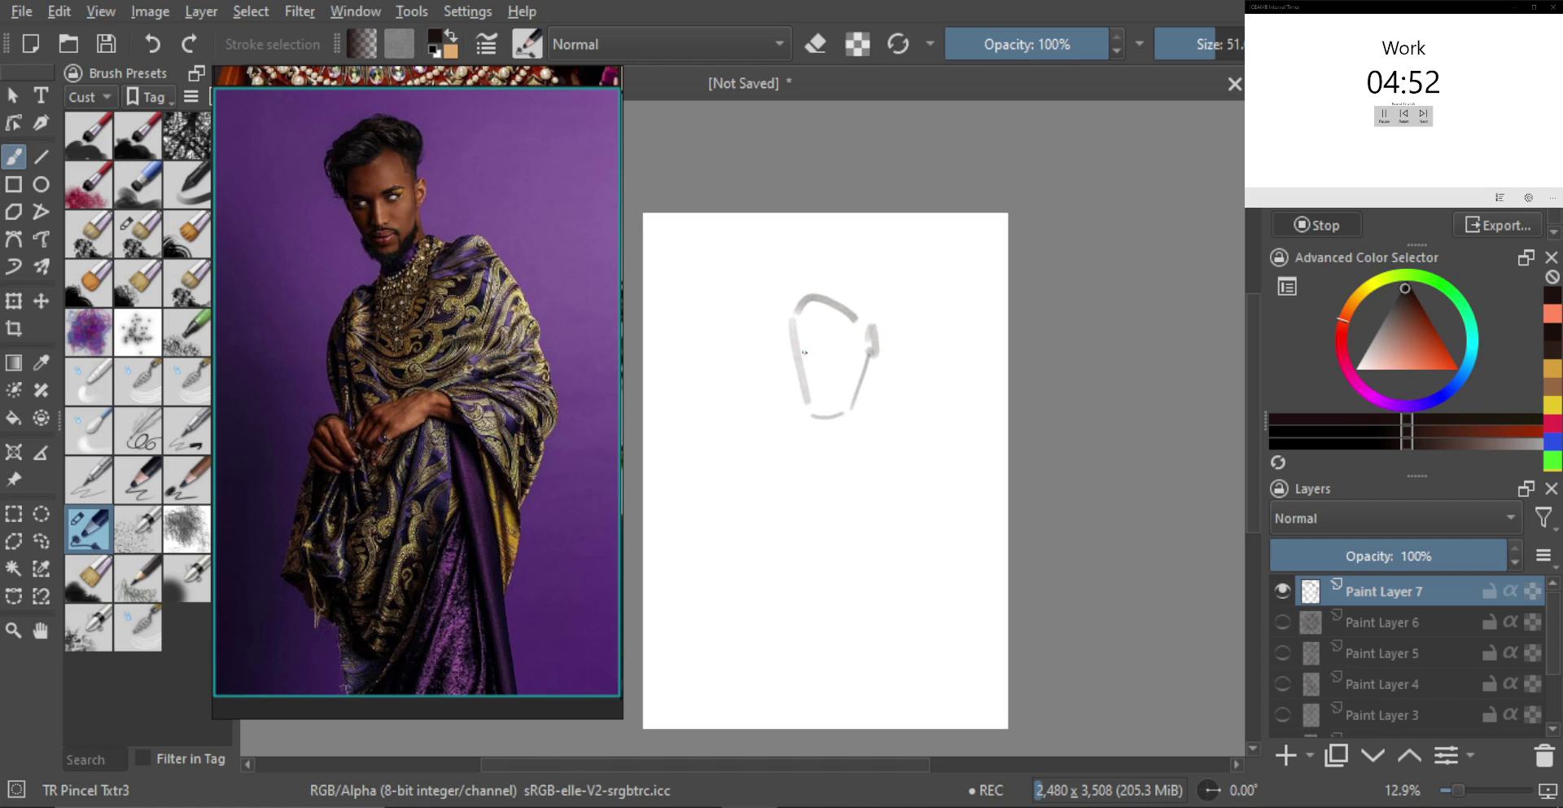
key(ctrl+t)
drag(914, 307, 907, 304)
key(Return)
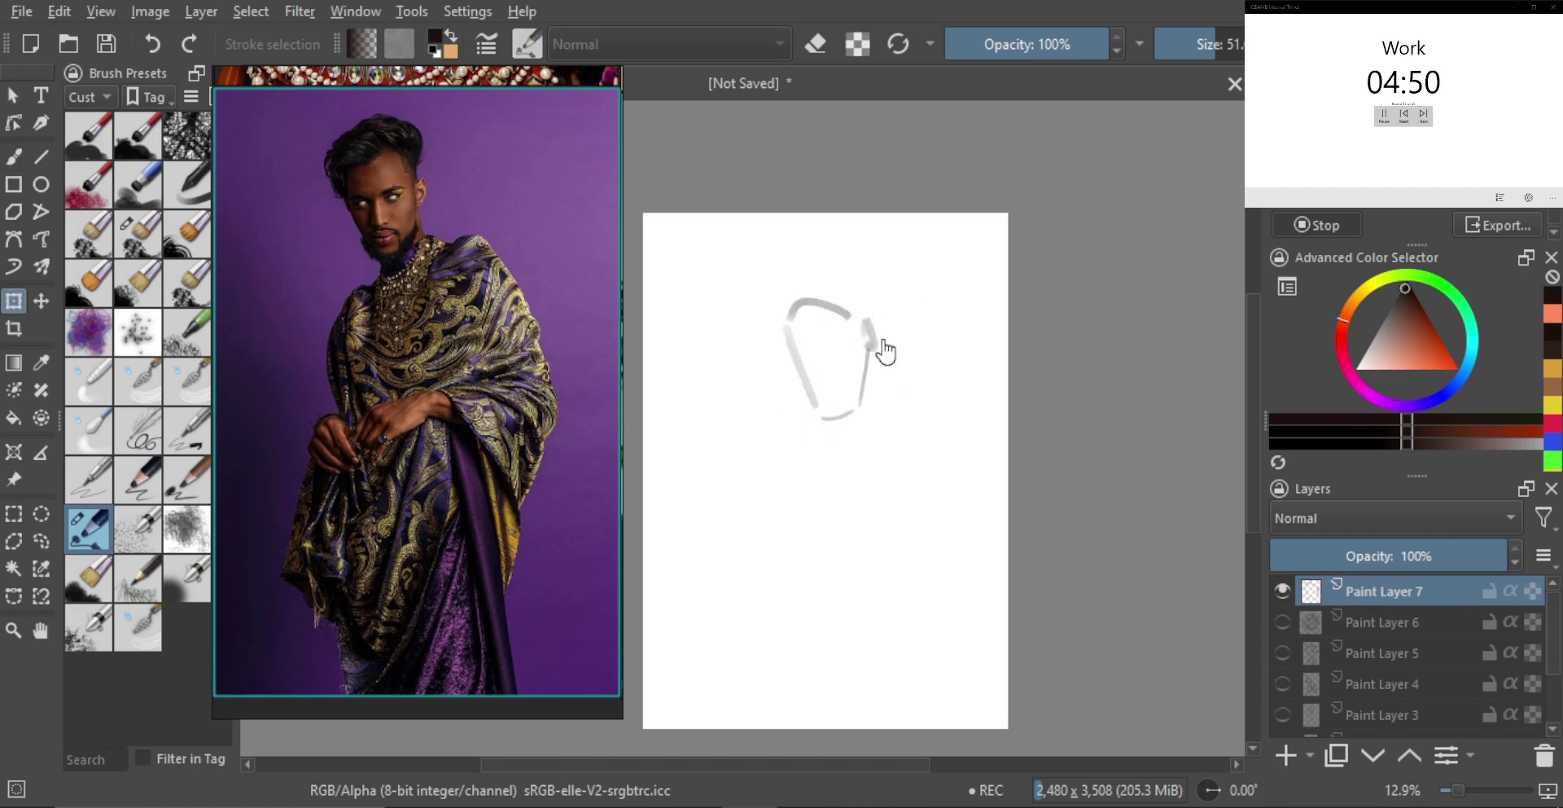
key(b)
Sketch the brow, eyes, nose and mouth, a tuft of hair on top and the neck lines
mouse_move(800, 358)
mouse_down()
mouse_move(847, 334)
mouse_move(855, 346)
mouse_move(814, 360)
mouse_up()
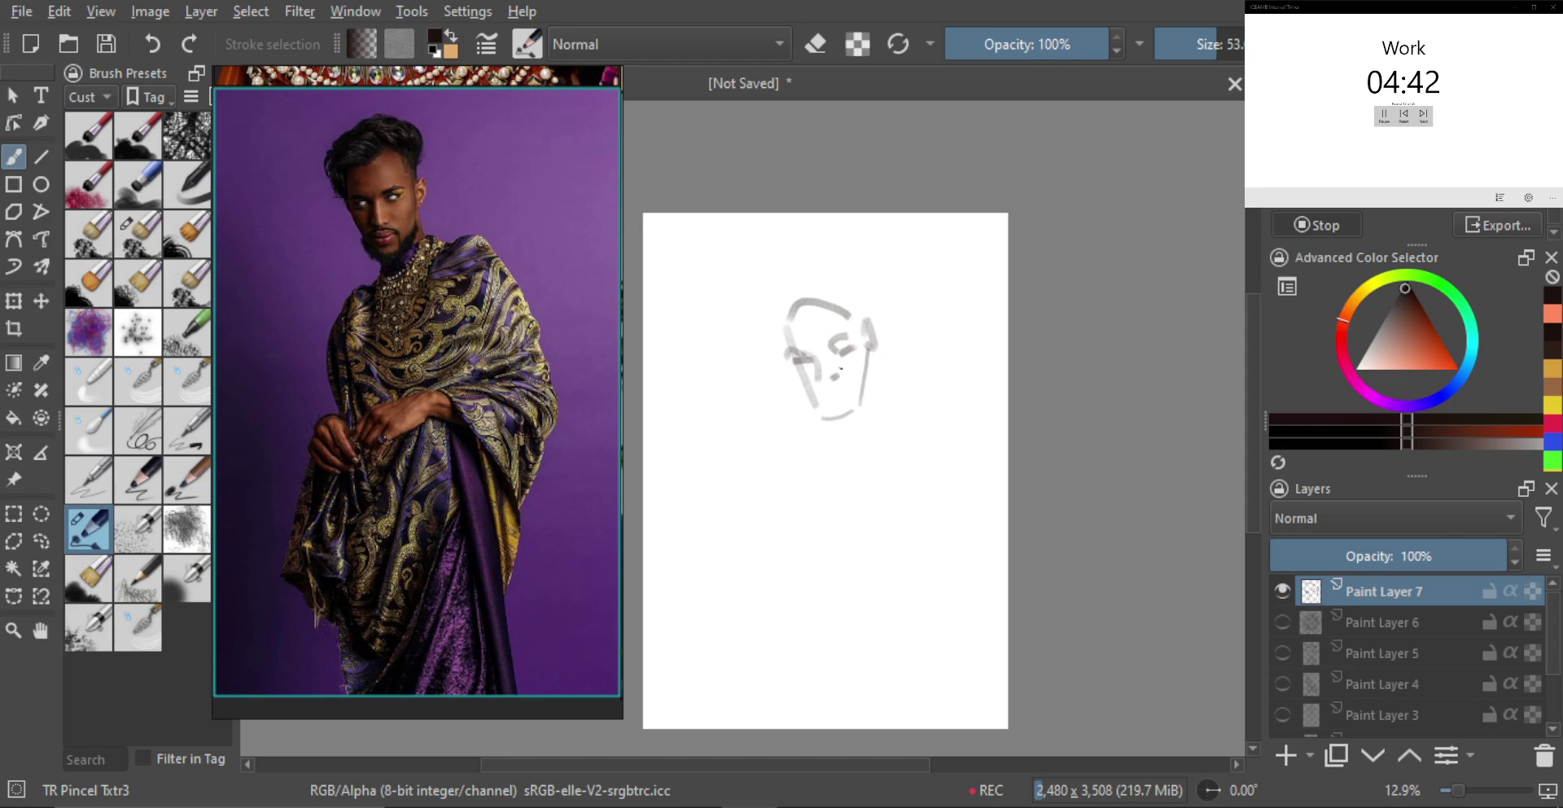
drag(815, 352, 827, 385)
mouse_move(828, 291)
mouse_down()
mouse_move(842, 289)
mouse_move(833, 300)
mouse_move(811, 269)
mouse_move(830, 259)
mouse_move(857, 279)
mouse_move(879, 454)
mouse_up()
key(bracketleft)
mouse_move(872, 376)
mouse_down()
mouse_move(879, 458)
mouse_move(845, 436)
mouse_move(848, 482)
mouse_move(886, 433)
mouse_move(879, 406)
mouse_up()
Draw the collar, the shoulder line and the rounded draped sleeve on the man's nearer arm, undoing unwanted strokes
shift+drag(856, 490, 848, 490)
mouse_move(848, 434)
mouse_down()
mouse_move(804, 502)
mouse_move(862, 496)
mouse_move(945, 384)
mouse_move(973, 424)
mouse_up()
mouse_move(943, 389)
mouse_down()
mouse_move(929, 446)
mouse_move(944, 495)
mouse_up()
drag(949, 412, 985, 504)
key(ctrl+z)
mouse_move(955, 398)
mouse_down()
mouse_move(951, 445)
mouse_move(983, 503)
mouse_move(952, 457)
mouse_up()
key(ctrl+z)
mouse_move(960, 399)
mouse_down()
mouse_move(992, 486)
mouse_move(953, 450)
mouse_move(983, 545)
mouse_up()
Outline both sides of the torso, the opposite sleeve and the lower edge of the shawl
mouse_move(823, 507)
mouse_down()
mouse_move(806, 535)
mouse_move(819, 639)
mouse_up()
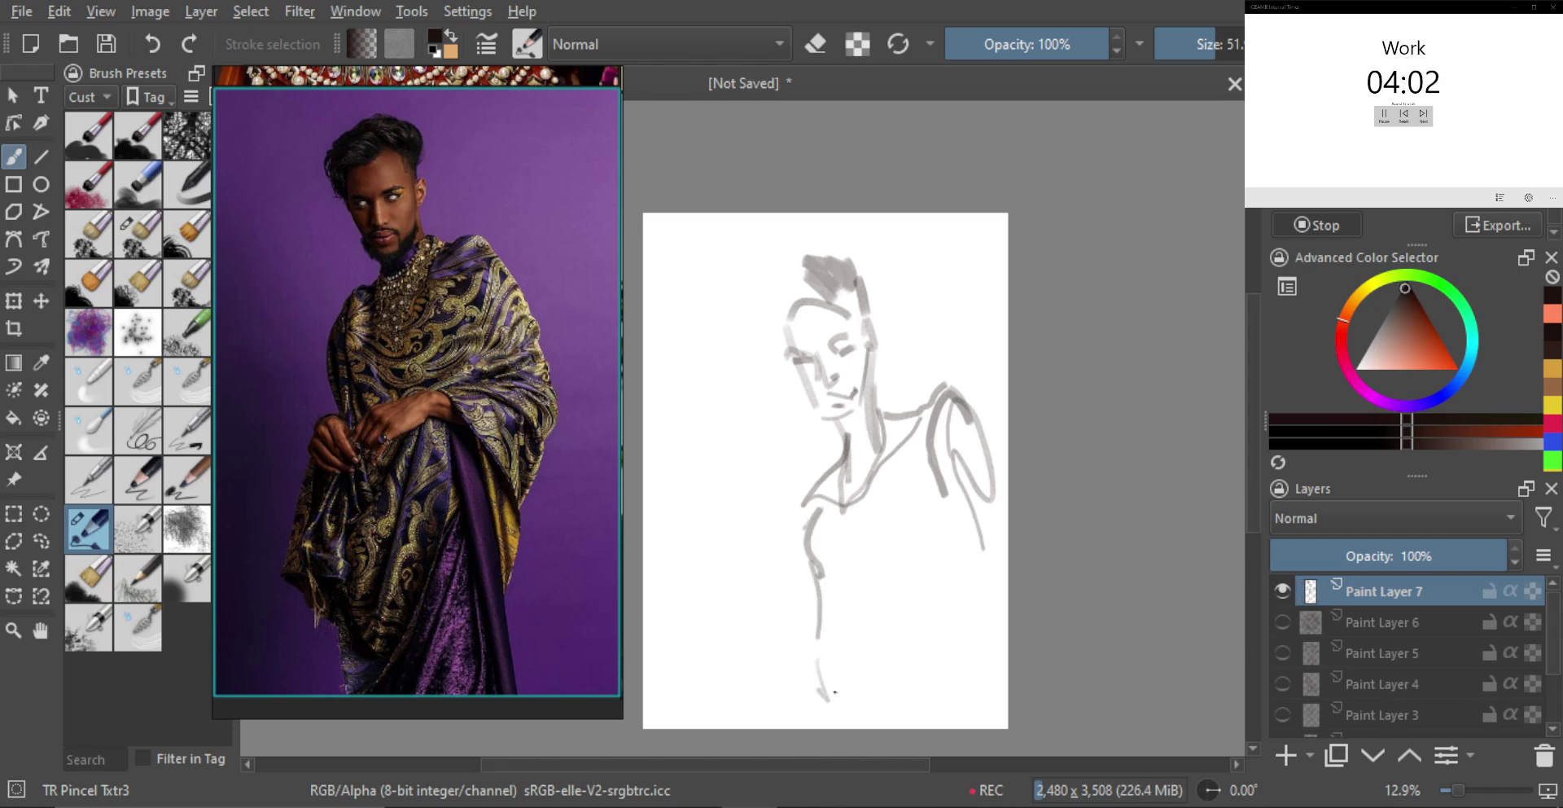
mouse_move(868, 625)
mouse_down()
mouse_move(917, 681)
mouse_move(952, 601)
mouse_move(960, 524)
mouse_up()
mouse_move(806, 528)
mouse_down()
mouse_move(802, 604)
mouse_move(793, 528)
mouse_move(787, 583)
mouse_move(805, 646)
mouse_up()
Scale the whole figure down and shift it toward the page's left side with the Transform tool
key(ctrl+t)
mouse_move(918, 545)
mouse_down()
mouse_move(866, 541)
mouse_move(914, 565)
mouse_up()
drag(945, 693, 927, 632)
drag(908, 583, 908, 593)
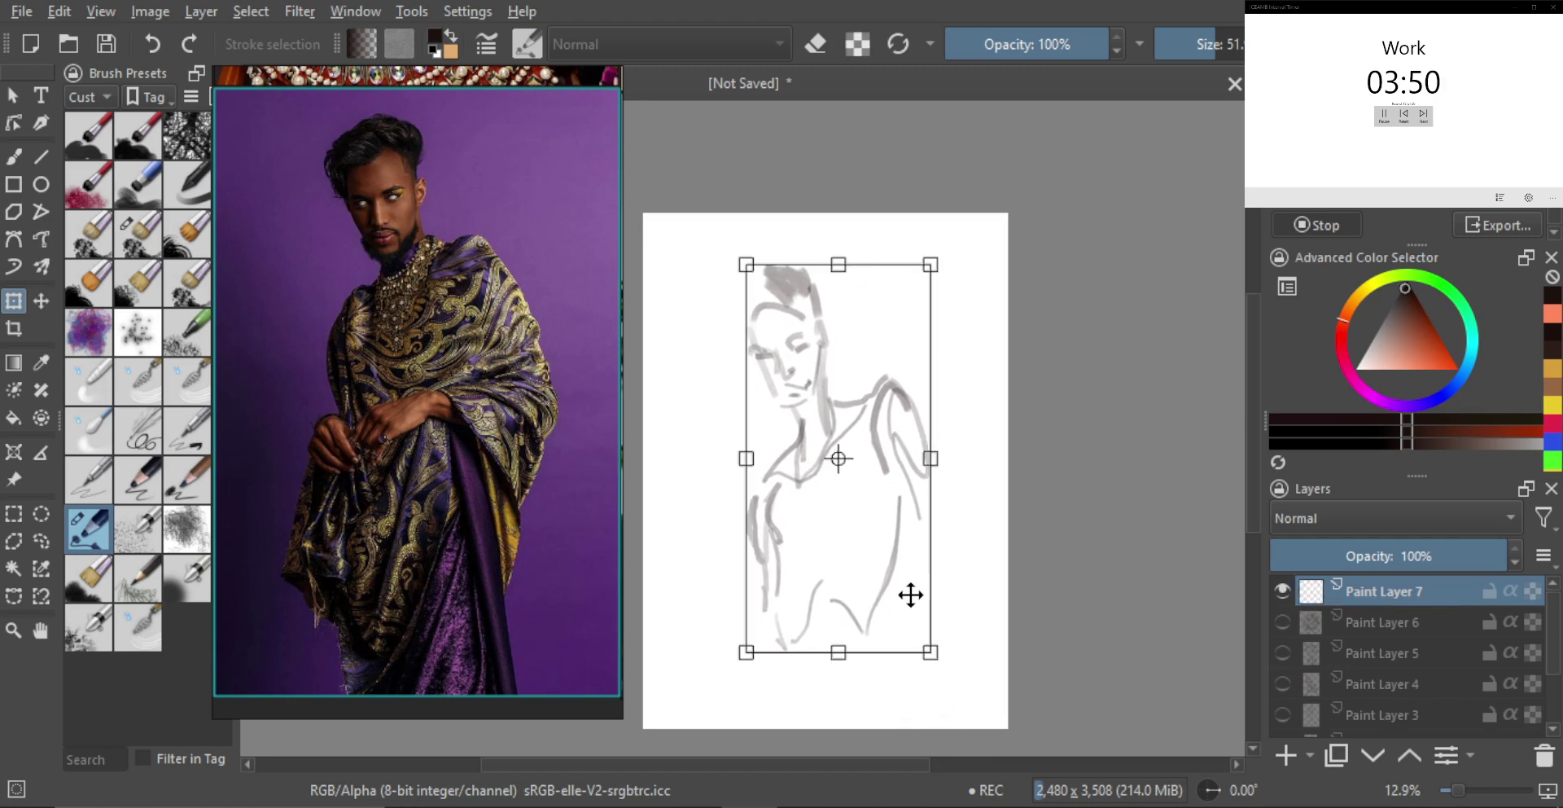
key(Return)
key(b)
Block in the man's swept hair around the forehead, enlarging the brush to about 67
mouse_move(763, 304)
mouse_down()
mouse_move(735, 329)
mouse_move(745, 362)
mouse_move(737, 314)
mouse_up()
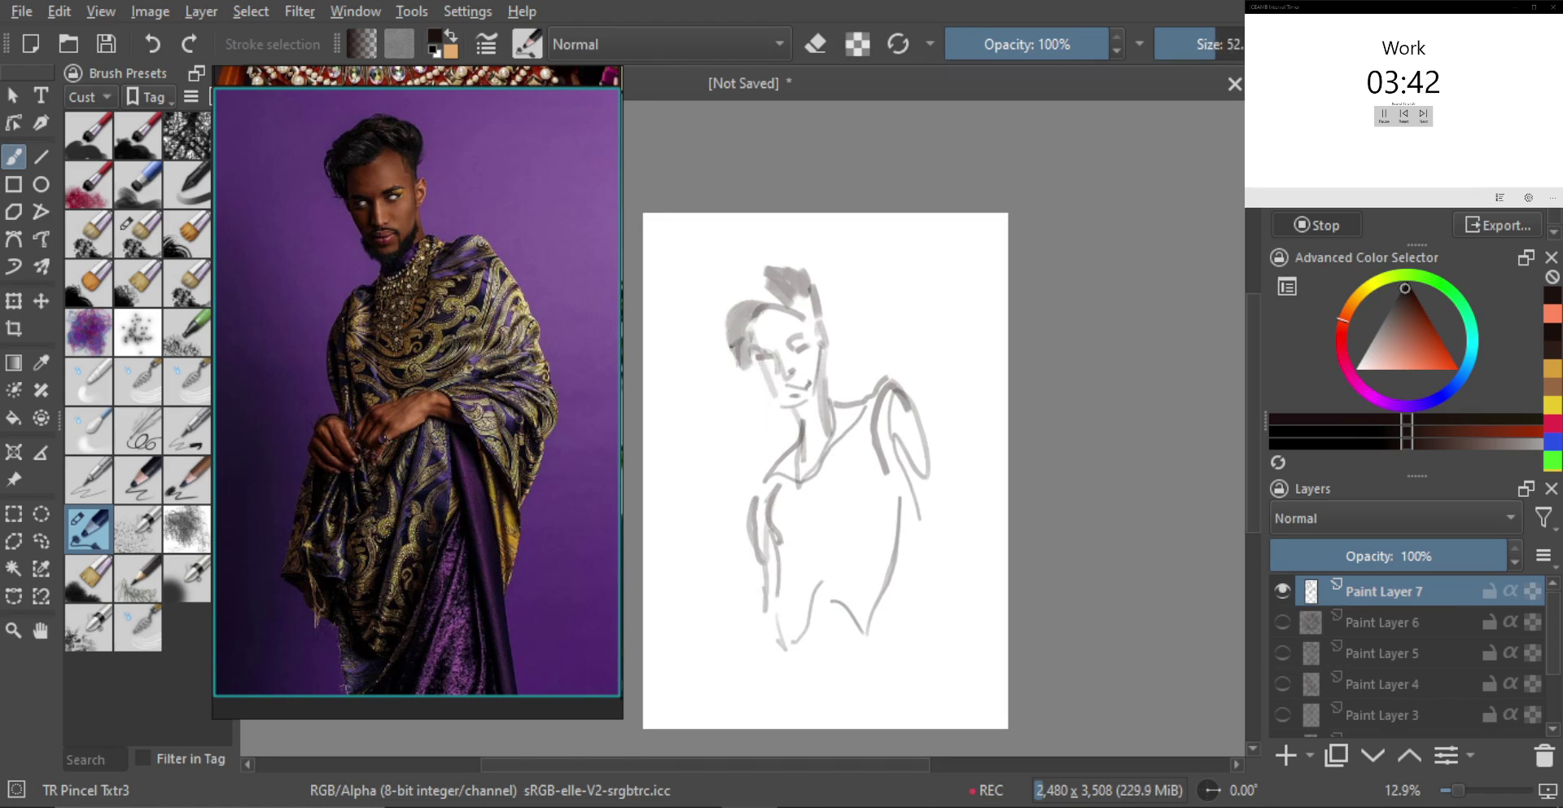
key(bracketright)
key(bracketright)
key(bracketright)
mouse_move(743, 342)
mouse_down()
mouse_move(740, 368)
mouse_move(737, 311)
mouse_move(778, 271)
mouse_up()
key(bracketright)
mouse_move(747, 335)
mouse_down()
mouse_move(769, 301)
mouse_move(813, 303)
mouse_up()
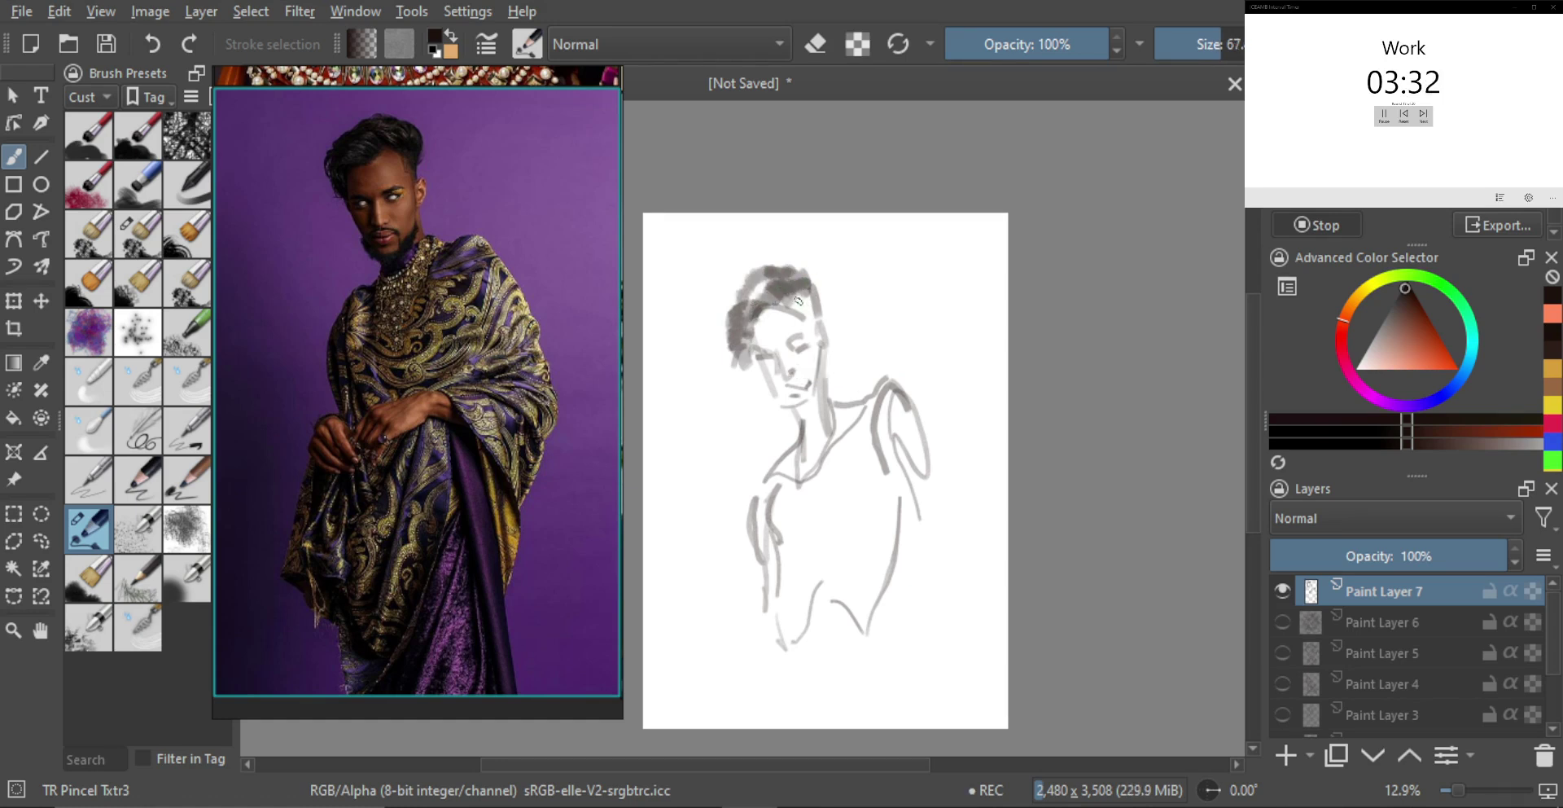
Reduce the brush to about 40 and redraw the fold over the nearer shoulder
key(bracketleft)
key(bracketleft)
key(bracketleft)
key(bracketleft)
drag(864, 428, 934, 474)
key(ctrl+z)
key(ctrl+z)
mouse_move(894, 359)
mouse_down()
mouse_move(863, 432)
mouse_move(897, 364)
mouse_move(877, 435)
mouse_up()
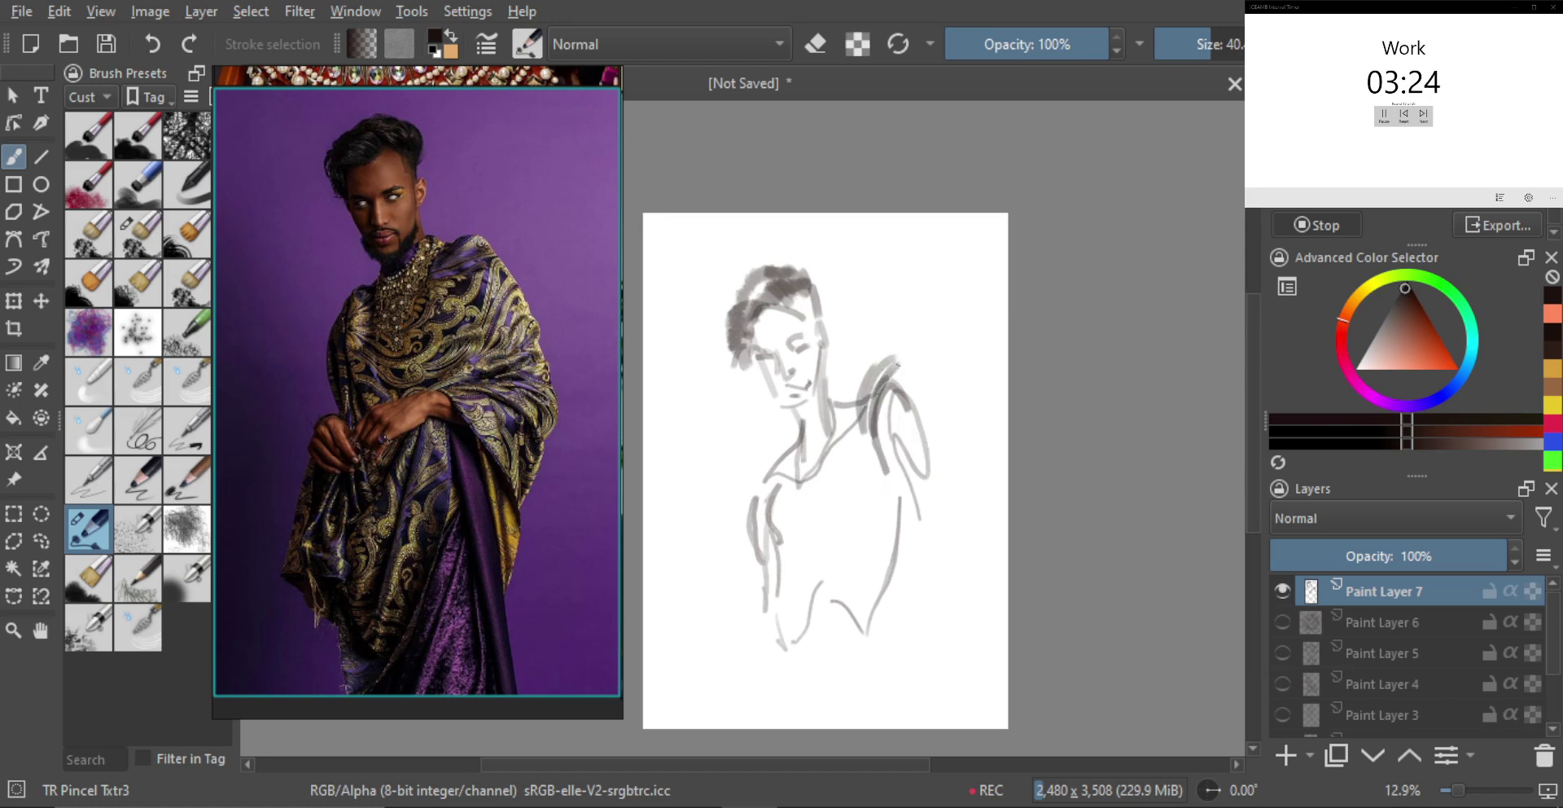
Draw curved fold lines along the outer edges of both draped sleeves with a brush of about 39
drag(763, 460, 766, 533)
key(bracketright)
mouse_move(757, 462)
mouse_down()
mouse_move(742, 537)
mouse_move(761, 562)
mouse_up()
drag(749, 471, 736, 541)
mouse_move(896, 370)
mouse_down()
mouse_move(889, 464)
mouse_move(945, 500)
mouse_move(897, 374)
mouse_move(946, 436)
mouse_move(948, 491)
mouse_up()
key(ctrl+z)
drag(922, 395, 953, 457)
shift+drag(752, 568, 749, 568)
drag(737, 506, 765, 582)
drag(738, 538, 745, 491)
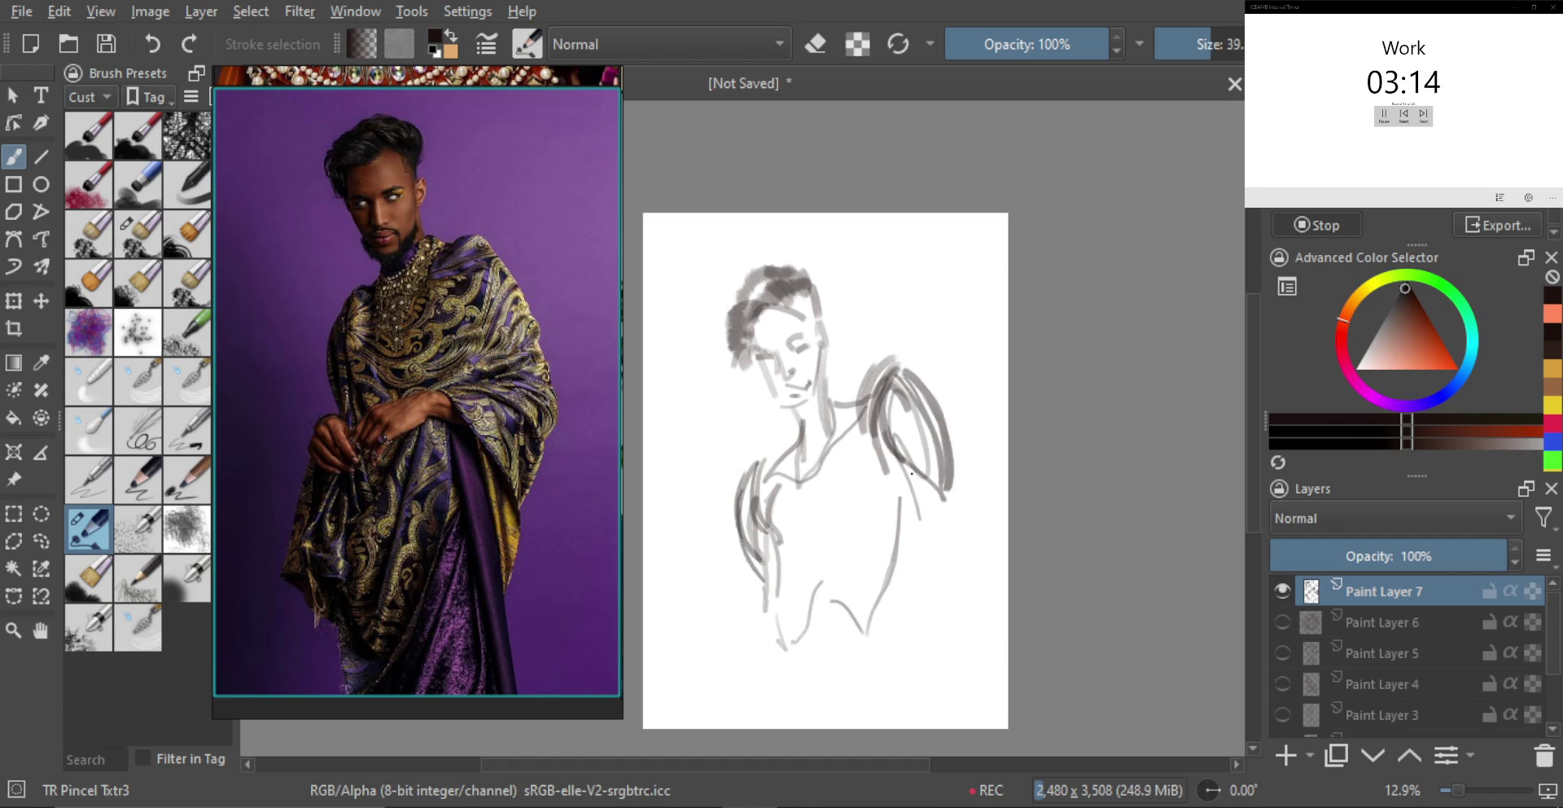
Extend the folds of both sleeves down to pointed ends and round off the top of the larger shoulder
drag(871, 425, 895, 471)
key(ctrl+z)
drag(885, 450, 951, 541)
drag(945, 487, 955, 502)
drag(737, 521, 760, 589)
drag(750, 470, 754, 566)
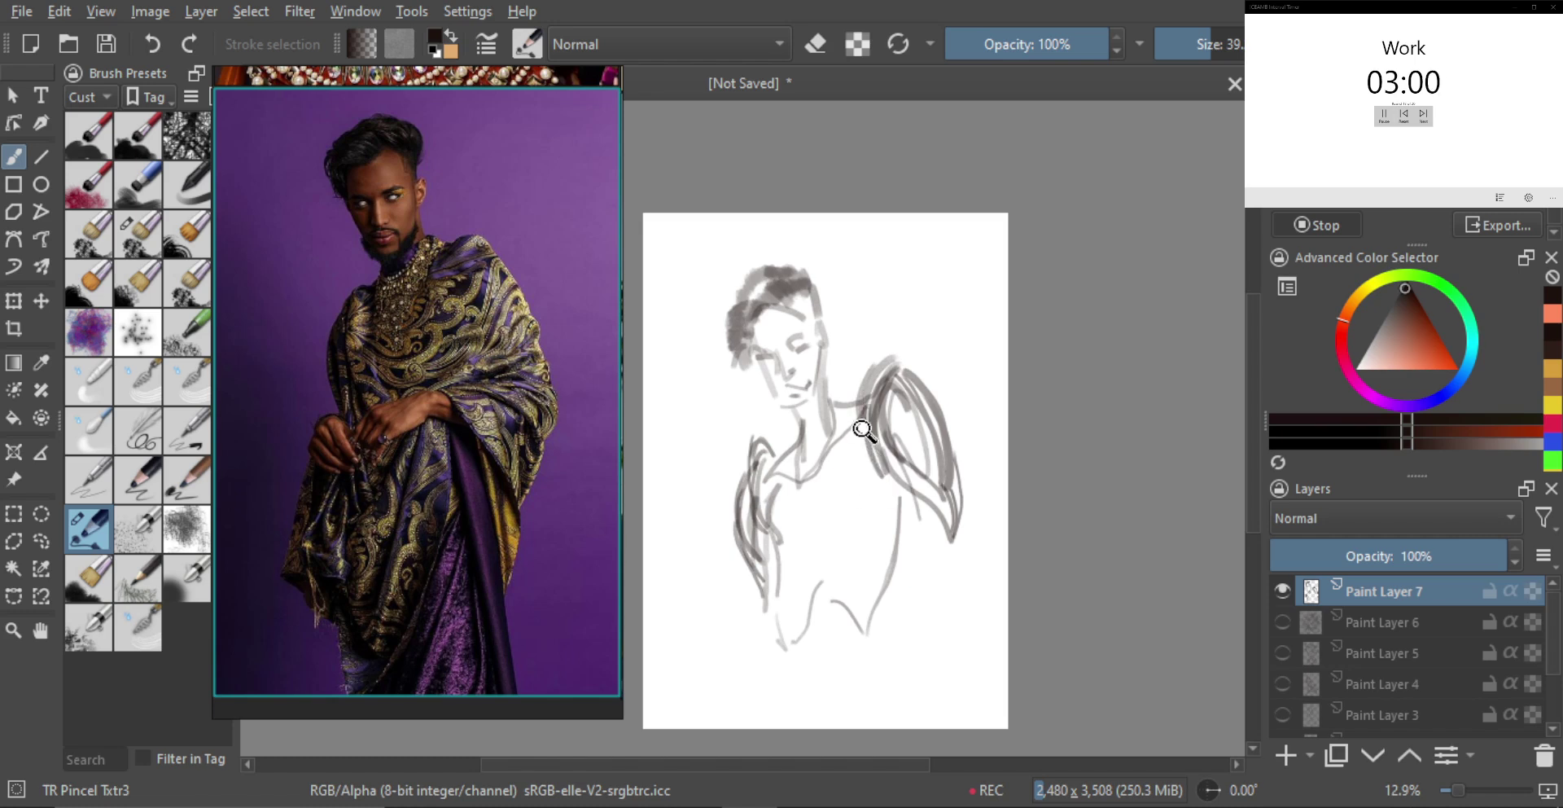
mouse_move(869, 365)
mouse_down()
mouse_move(910, 351)
mouse_move(899, 372)
mouse_move(929, 388)
mouse_up()
drag(754, 463, 772, 449)
key(ctrl+z)
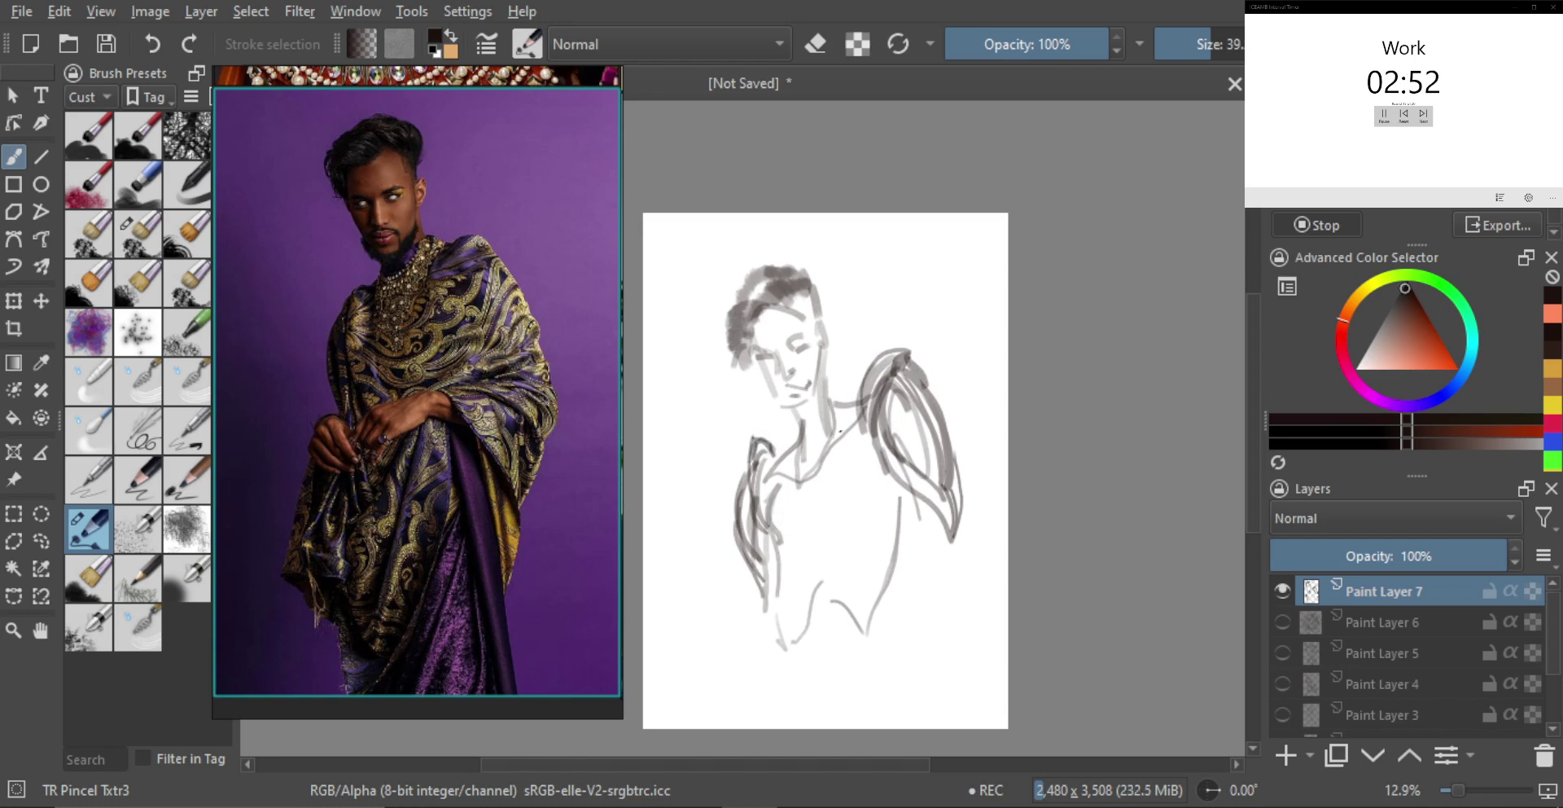
Paint the moustache and beard around the mouth and chin with a brush of about 67
key(bracketright)
key(bracketright)
key(bracketright)
mouse_move(804, 379)
mouse_down()
mouse_move(784, 383)
mouse_move(792, 401)
mouse_move(815, 381)
mouse_up()
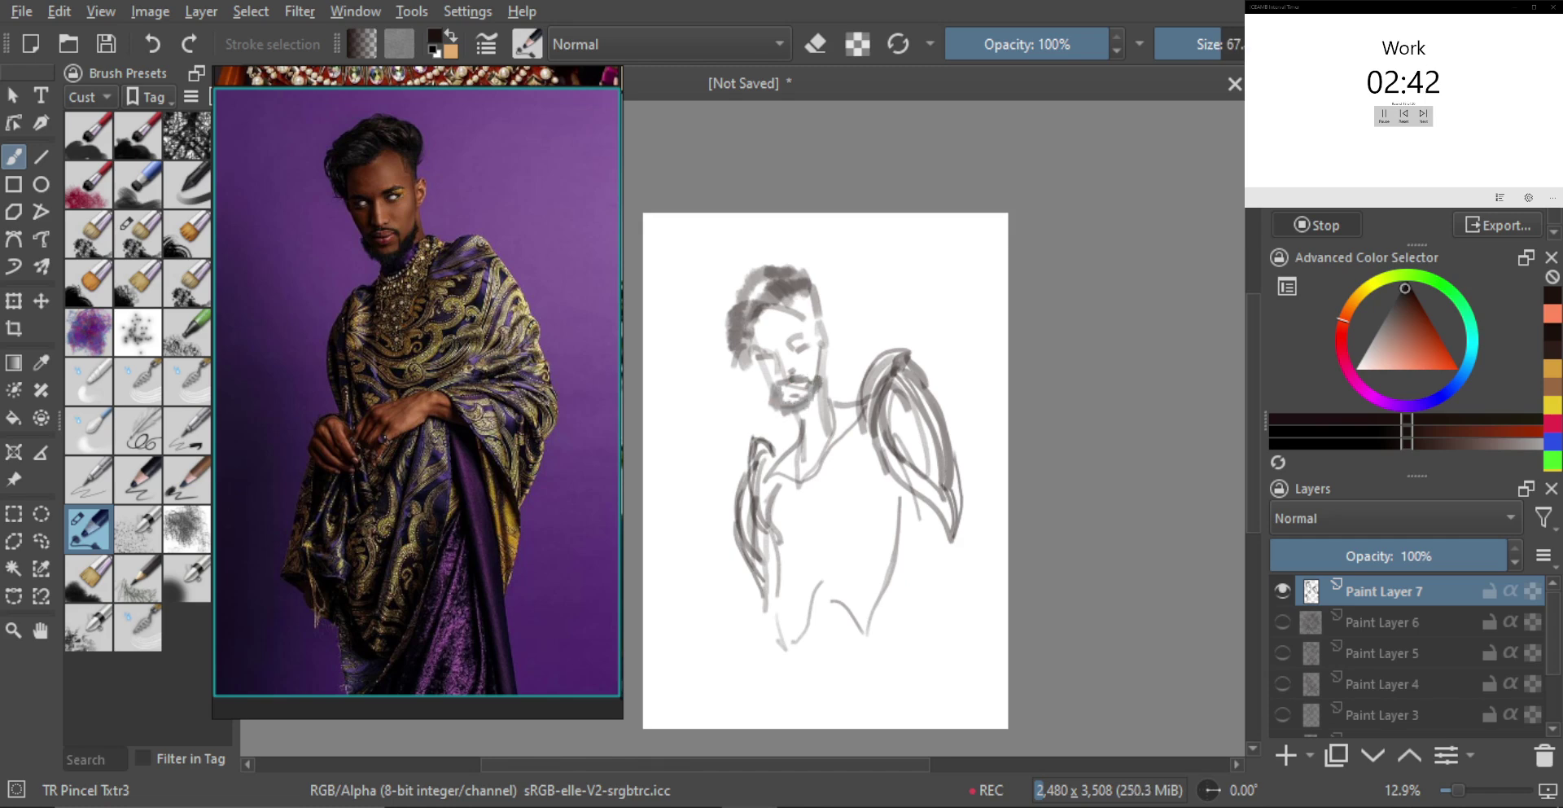
Shade the neck below the beard with dark strokes, reducing the brush to about 59
key(bracketleft)
key(bracketleft)
key(bracketleft)
drag(786, 432, 806, 490)
key(ctrl+z)
key(ctrl+z)
key(ctrl+z)
drag(791, 420, 829, 391)
mouse_move(829, 401)
mouse_down()
mouse_move(804, 423)
mouse_move(811, 469)
mouse_up()
drag(794, 417, 800, 479)
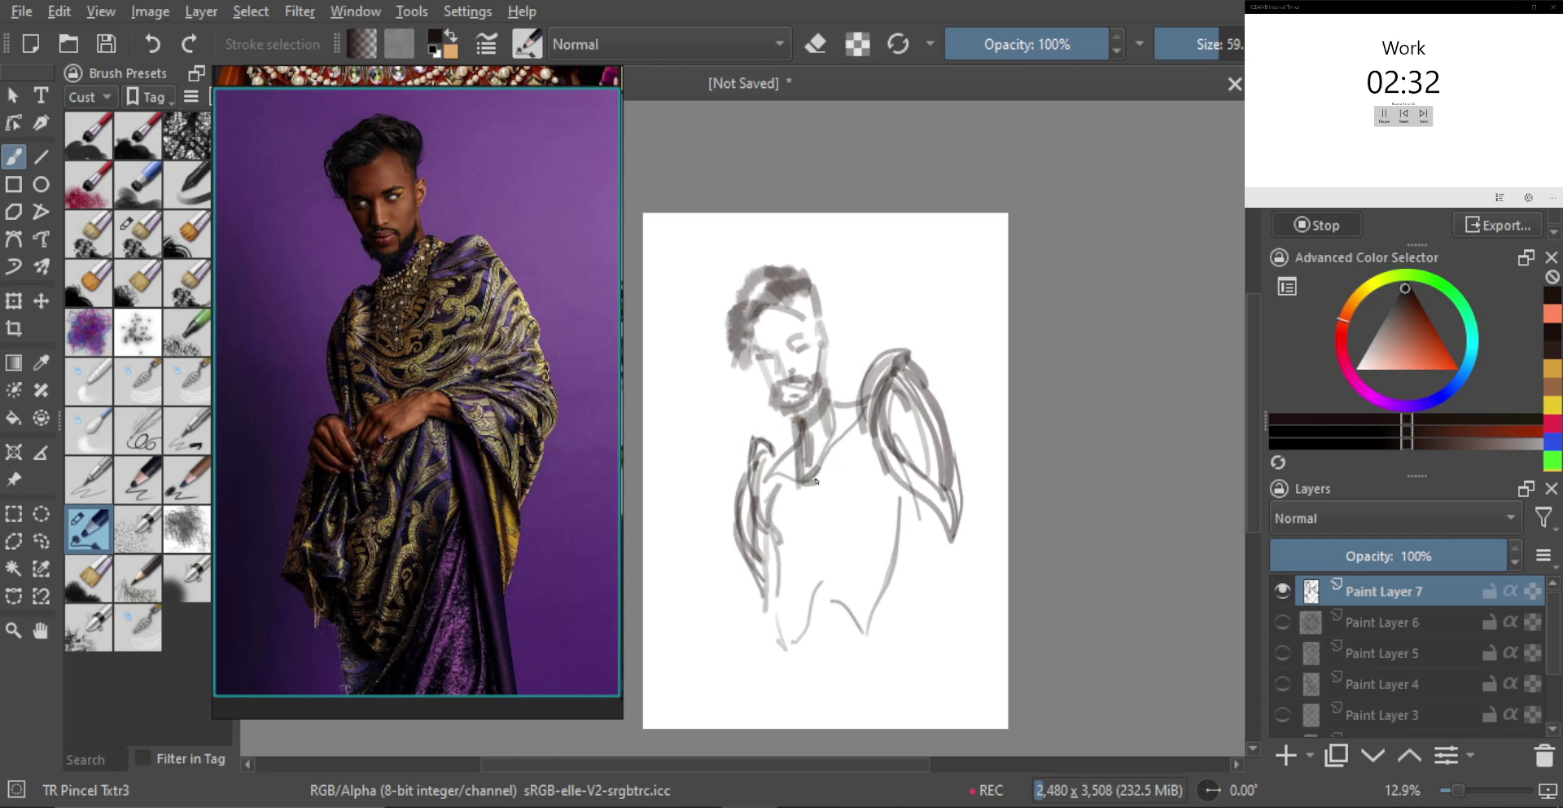
Redo the stroke down the neck and draw a broad band across the chest to the shoulder
mouse_move(827, 382)
mouse_down()
mouse_move(843, 420)
mouse_move(814, 522)
mouse_move(800, 427)
mouse_move(815, 522)
mouse_up()
key(ctrl+z)
key(ctrl+z)
mouse_move(811, 493)
mouse_down()
mouse_move(804, 439)
mouse_move(842, 401)
mouse_move(824, 472)
mouse_move(801, 489)
mouse_move(787, 467)
mouse_move(909, 503)
mouse_up()
Block in the torso's sides, lower edge and chest folds with a brush of about 101, undoing unwanted strokes
key(bracketright)
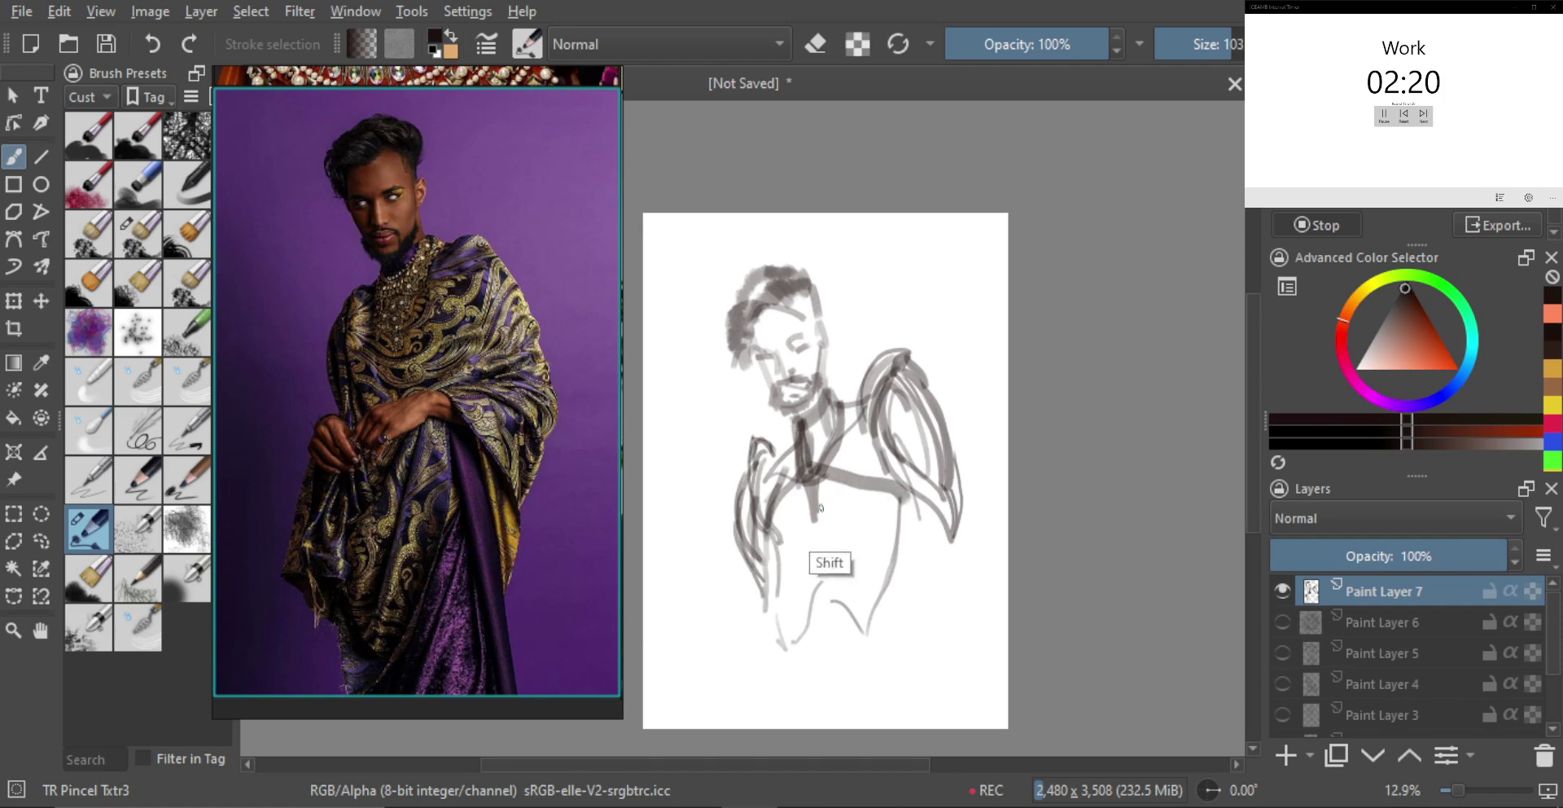
mouse_move(802, 454)
mouse_down()
mouse_move(807, 610)
mouse_move(783, 482)
mouse_move(763, 602)
mouse_move(768, 560)
mouse_up()
key(bracketleft)
mouse_move(780, 641)
mouse_down()
mouse_move(812, 603)
mouse_move(876, 629)
mouse_up()
mouse_move(816, 588)
mouse_down()
mouse_move(873, 619)
mouse_move(920, 567)
mouse_up()
key(ctrl+z)
mouse_move(874, 624)
mouse_down()
mouse_move(920, 525)
mouse_move(889, 604)
mouse_up()
key(ctrl+z)
mouse_move(879, 487)
mouse_down()
mouse_move(888, 543)
mouse_move(920, 572)
mouse_move(885, 626)
mouse_move(926, 513)
mouse_up()
key(ctrl+z)
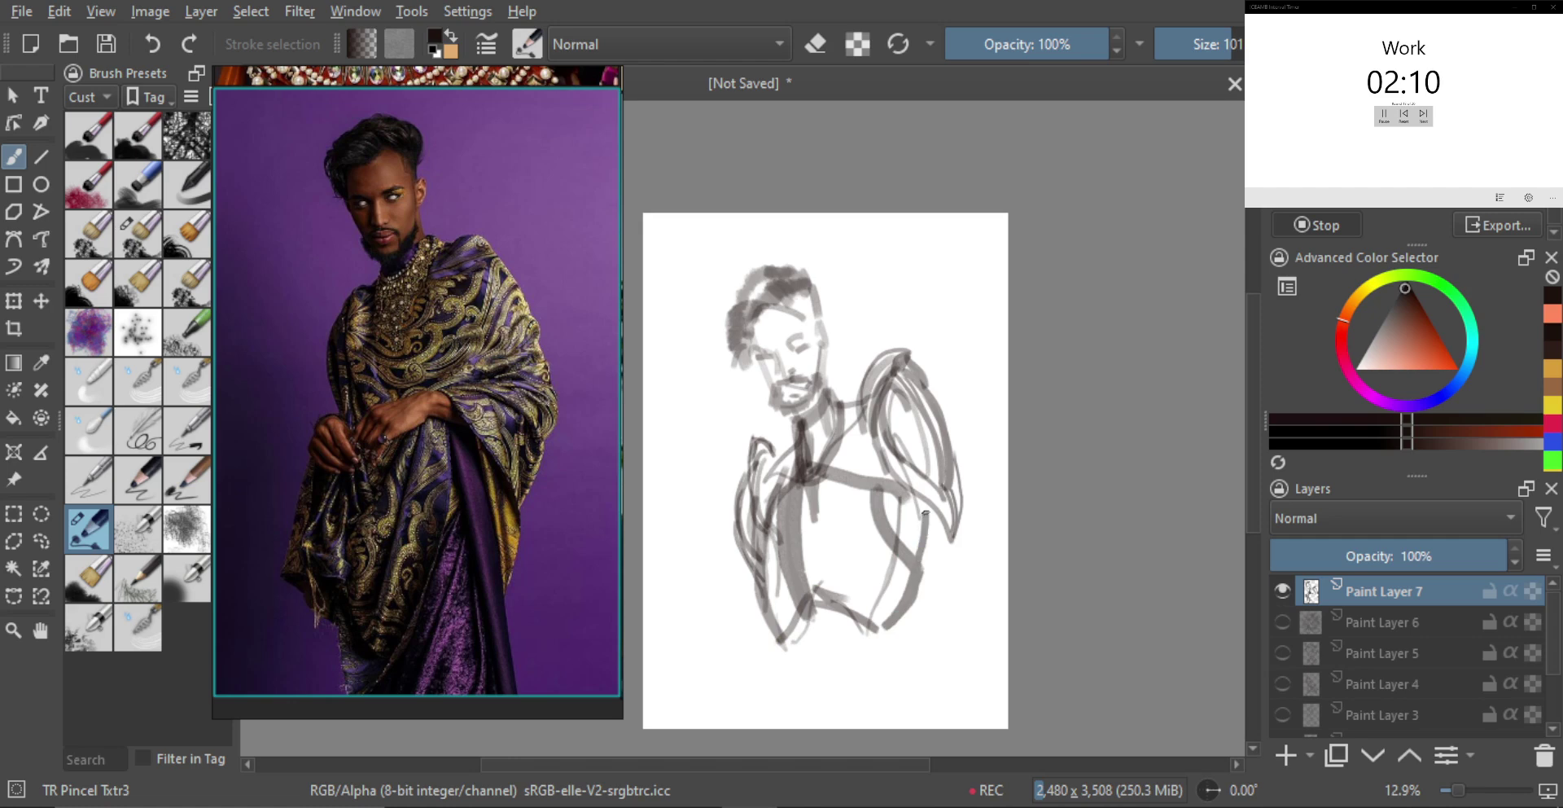
key(ctrl+z)
key(ctrl+z)
mouse_move(857, 479)
mouse_down()
mouse_move(914, 539)
mouse_move(890, 613)
mouse_move(916, 505)
mouse_up()
drag(865, 397, 871, 430)
Rough in the eyebrow strokes on the man's face from the enlarged reference, using a smaller brush
drag(823, 371, 855, 248)
drag(835, 407, 880, 369)
key(bracketleft)
key(bracketleft)
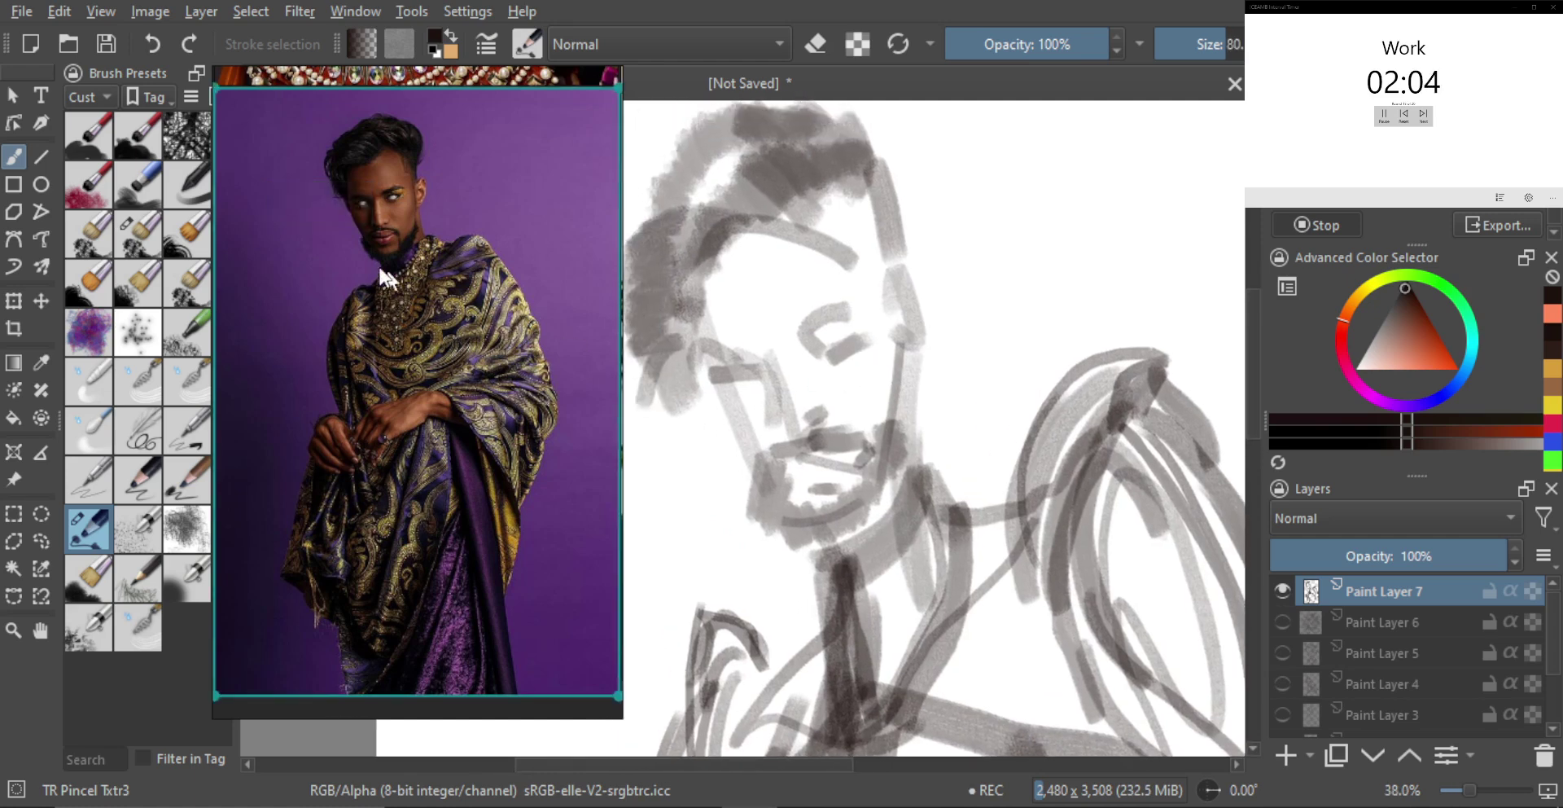
scroll(399, 287, up, 6)
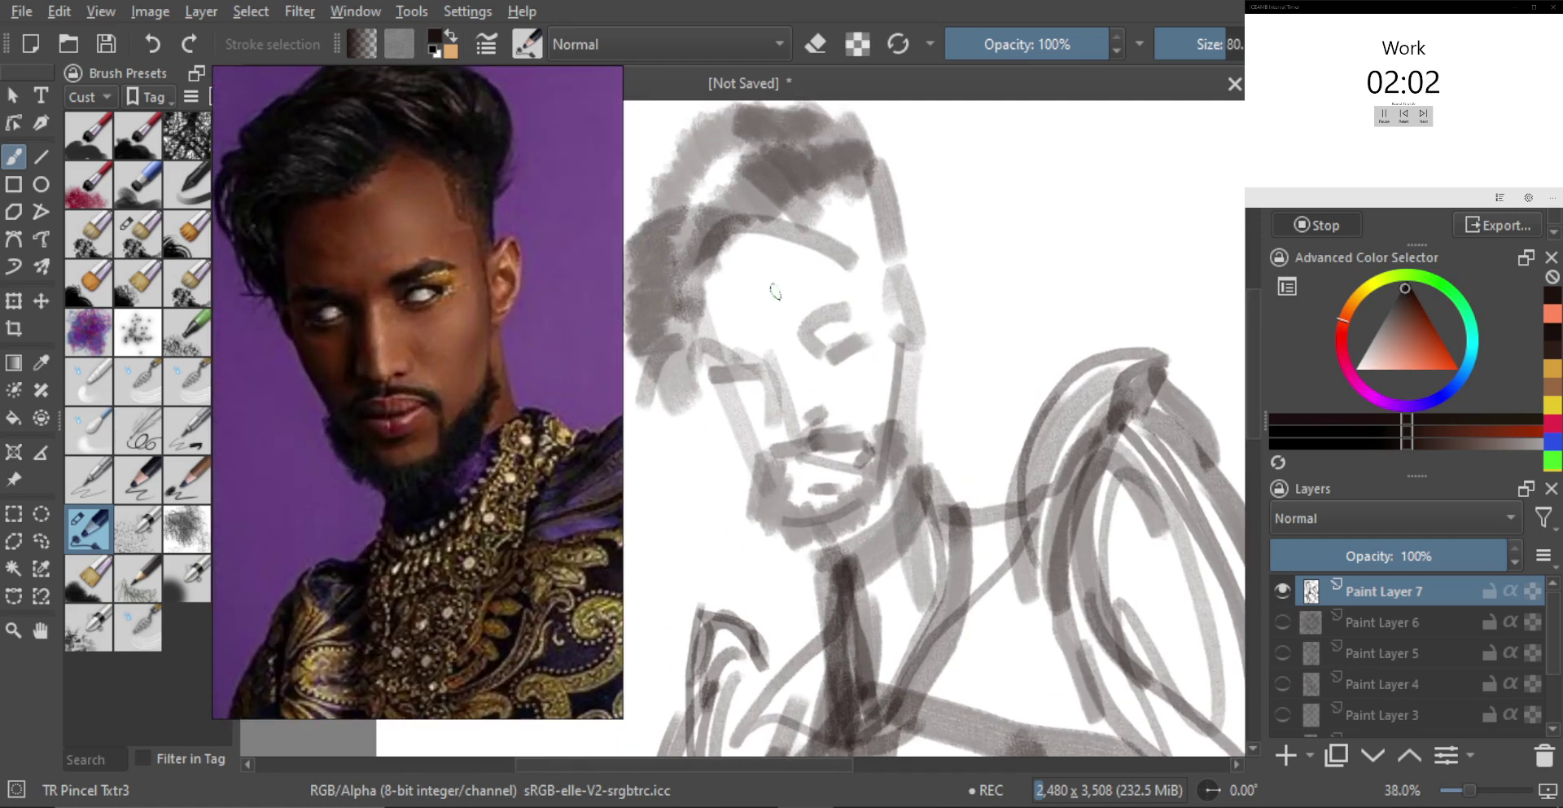
mouse_move(837, 374)
mouse_down()
mouse_move(883, 333)
mouse_move(831, 334)
mouse_move(848, 308)
mouse_move(795, 307)
mouse_move(790, 331)
mouse_move(768, 335)
mouse_up()
key(ctrl+z)
mouse_move(903, 297)
mouse_down()
mouse_move(873, 300)
mouse_move(893, 306)
mouse_up()
mouse_move(789, 310)
mouse_down()
mouse_move(747, 327)
mouse_move(903, 280)
mouse_up()
Redraw the dark eyebrows and define both eyes, finishing with a brush of about 21
key(bracketright)
key(bracketright)
key(bracketright)
key(ctrl+z)
drag(870, 350, 860, 350)
drag(853, 298, 902, 278)
key(bracketleft)
key(bracketleft)
mouse_move(807, 325)
mouse_down()
mouse_move(817, 338)
mouse_move(788, 338)
mouse_up()
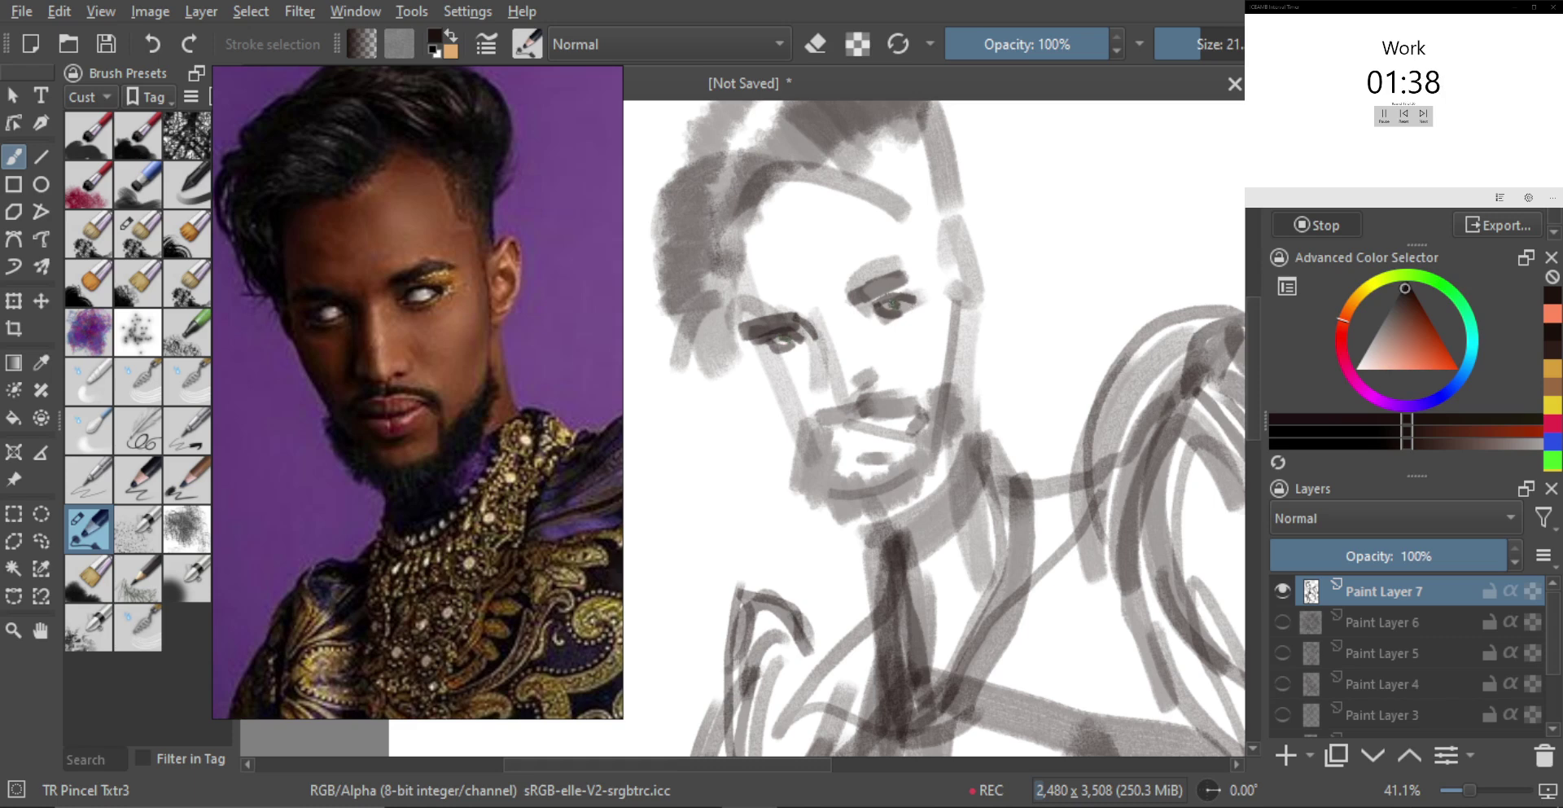
drag(878, 318, 911, 299)
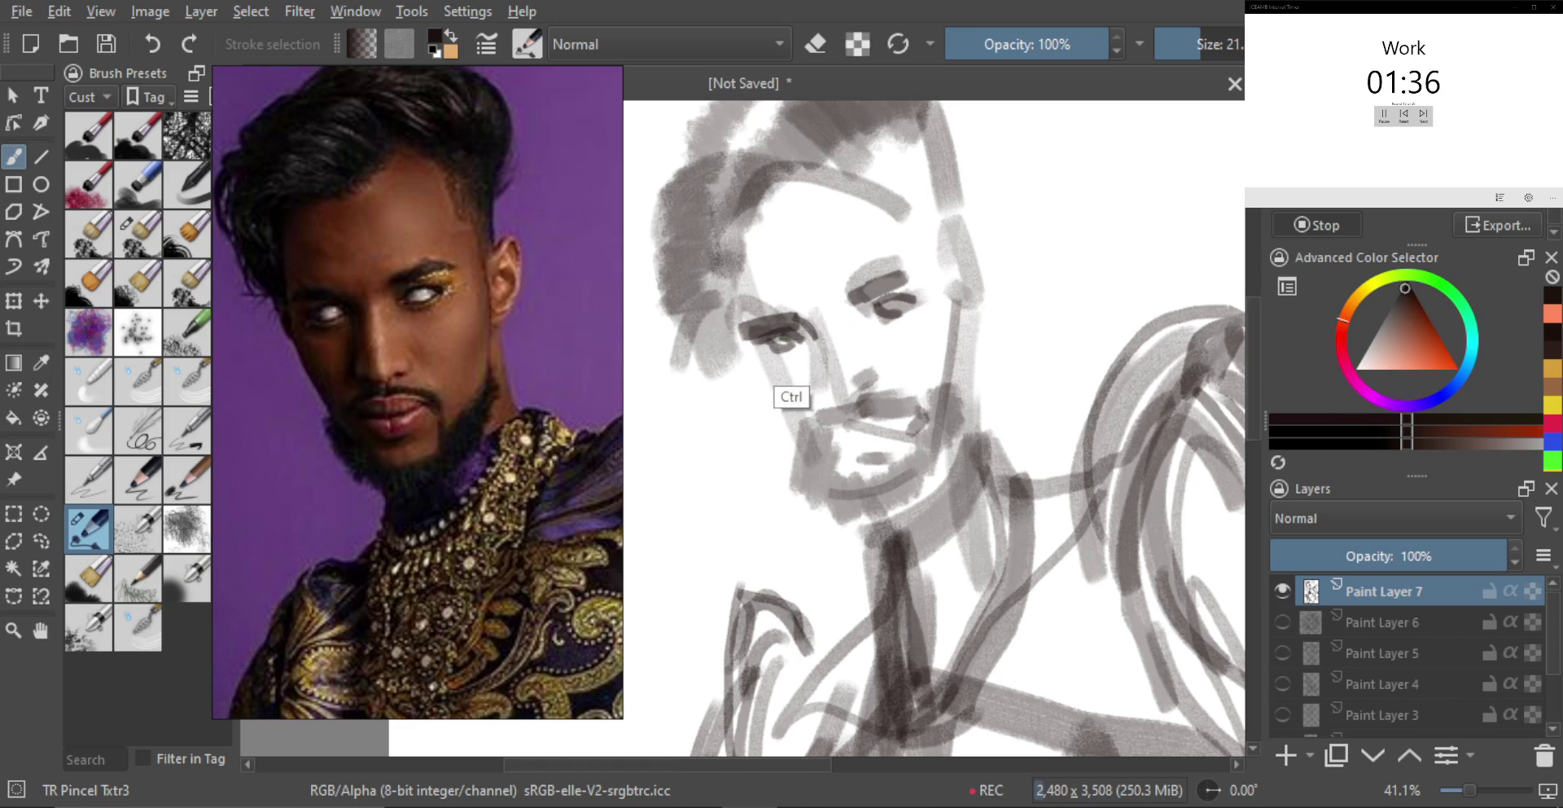
drag(785, 340, 790, 343)
Draw the bridge and underside of the nose, undoing the earlier nose strokes
mouse_move(892, 305)
mouse_down()
mouse_move(812, 385)
mouse_move(839, 410)
mouse_move(872, 376)
mouse_move(847, 399)
mouse_up()
key(ctrl+z)
key(ctrl+z)
key(ctrl+z)
key(ctrl+z)
key(ctrl+z)
key(ctrl+z)
mouse_move(818, 323)
mouse_down()
mouse_move(853, 436)
mouse_move(826, 450)
mouse_up()
Draw the upper lip and the dark line between the lips with a brush of about 20 to 29
key(bracketleft)
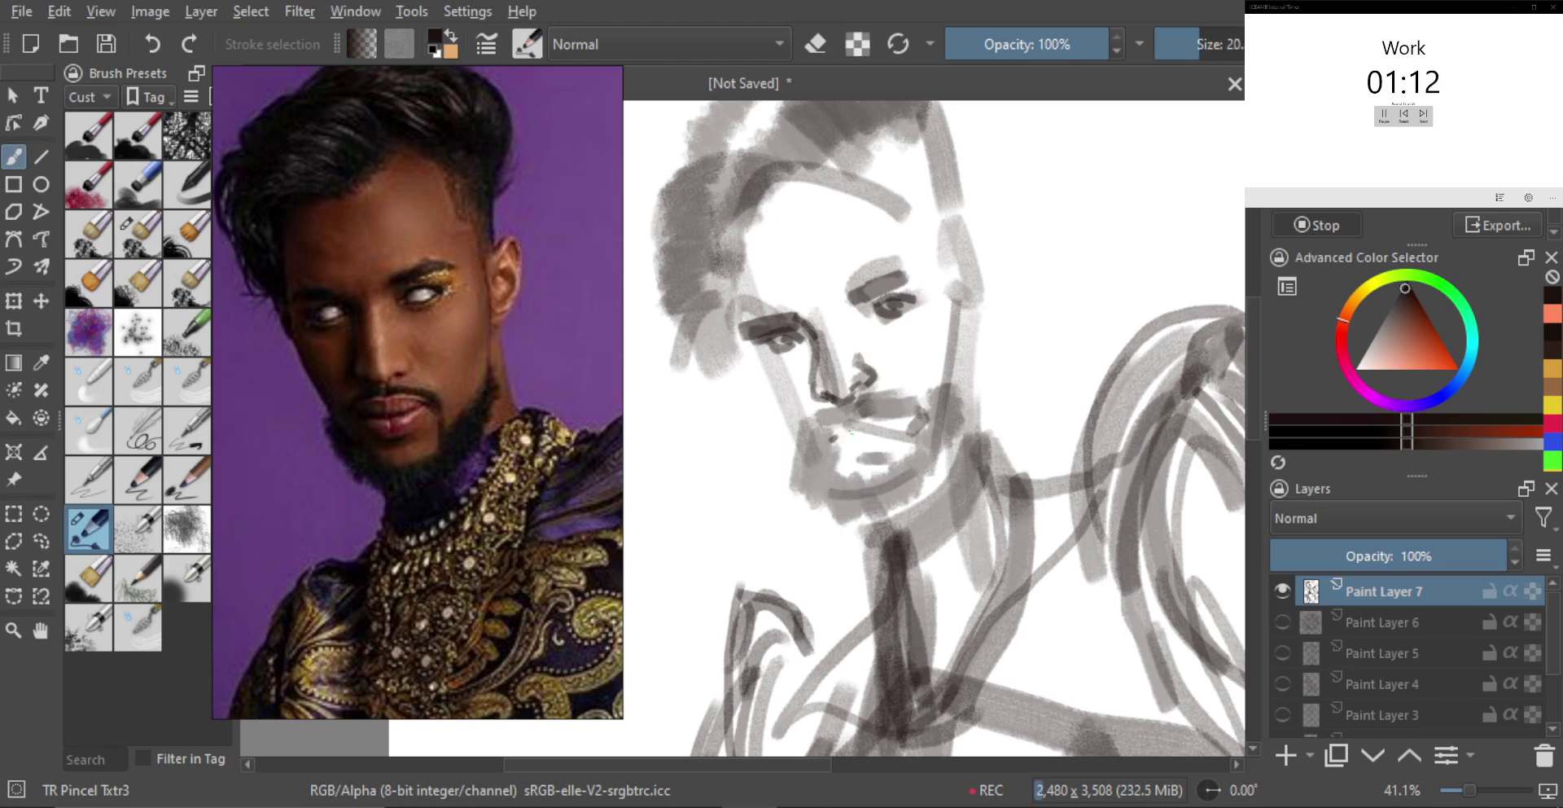
mouse_move(831, 437)
mouse_down()
mouse_move(915, 440)
mouse_move(836, 417)
mouse_move(907, 439)
mouse_move(855, 456)
mouse_up()
key(bracketright)
key(bracketright)
key(bracketright)
key(bracketright)
mouse_move(862, 425)
mouse_down()
mouse_move(842, 430)
mouse_move(892, 443)
mouse_up()
key(bracketleft)
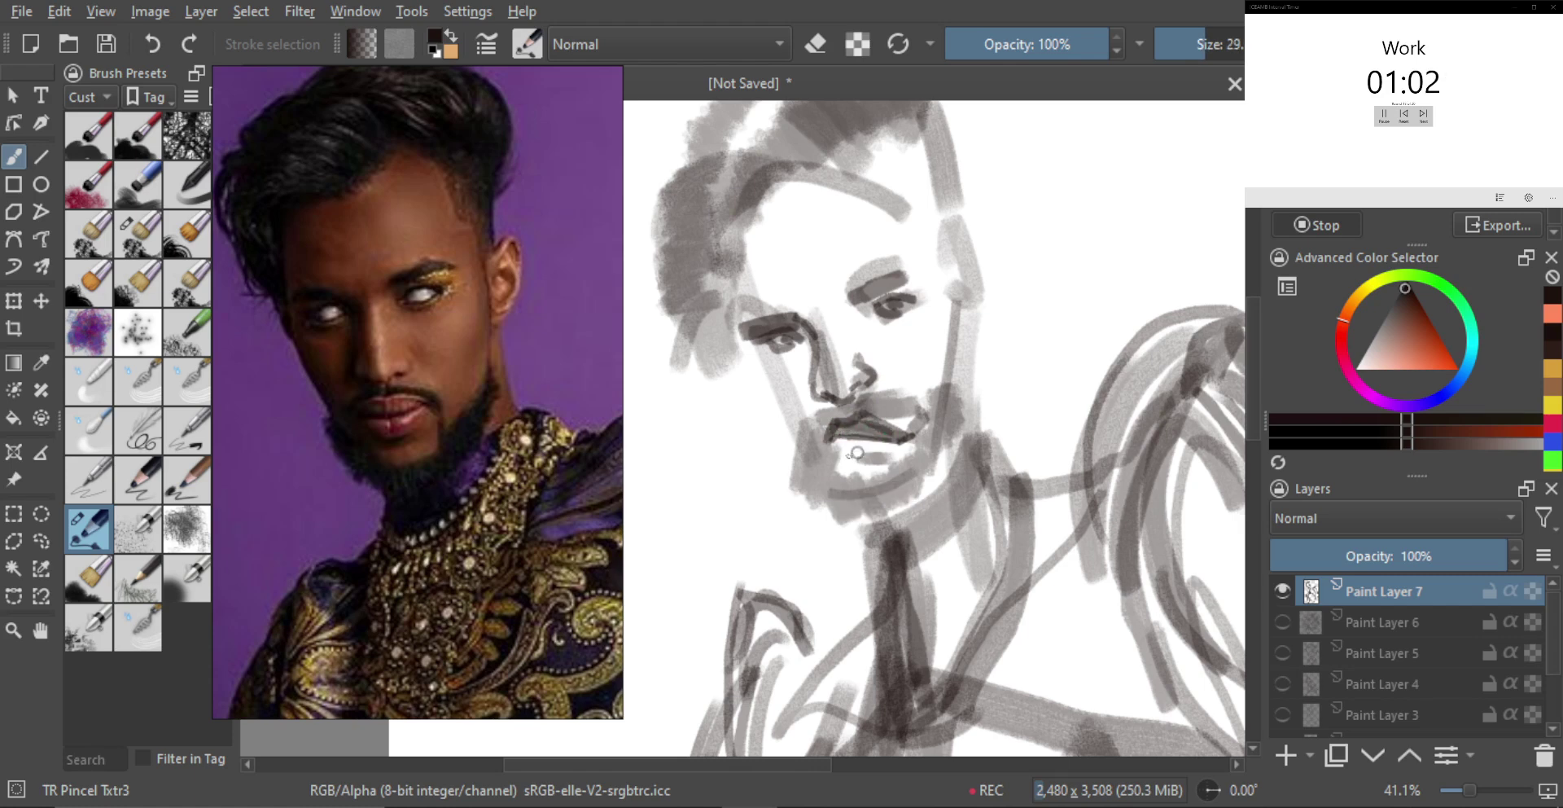
Draw the lower lip's bottom edge and shade the lip with a brush of about 35
mouse_move(861, 471)
mouse_down()
mouse_move(884, 467)
mouse_move(855, 472)
mouse_move(871, 469)
mouse_up()
key(ctrl+z)
key(bracketleft)
key(bracketleft)
key(bracketleft)
key(bracketleft)
key(bracketright)
key(bracketright)
key(bracketright)
drag(835, 447, 875, 447)
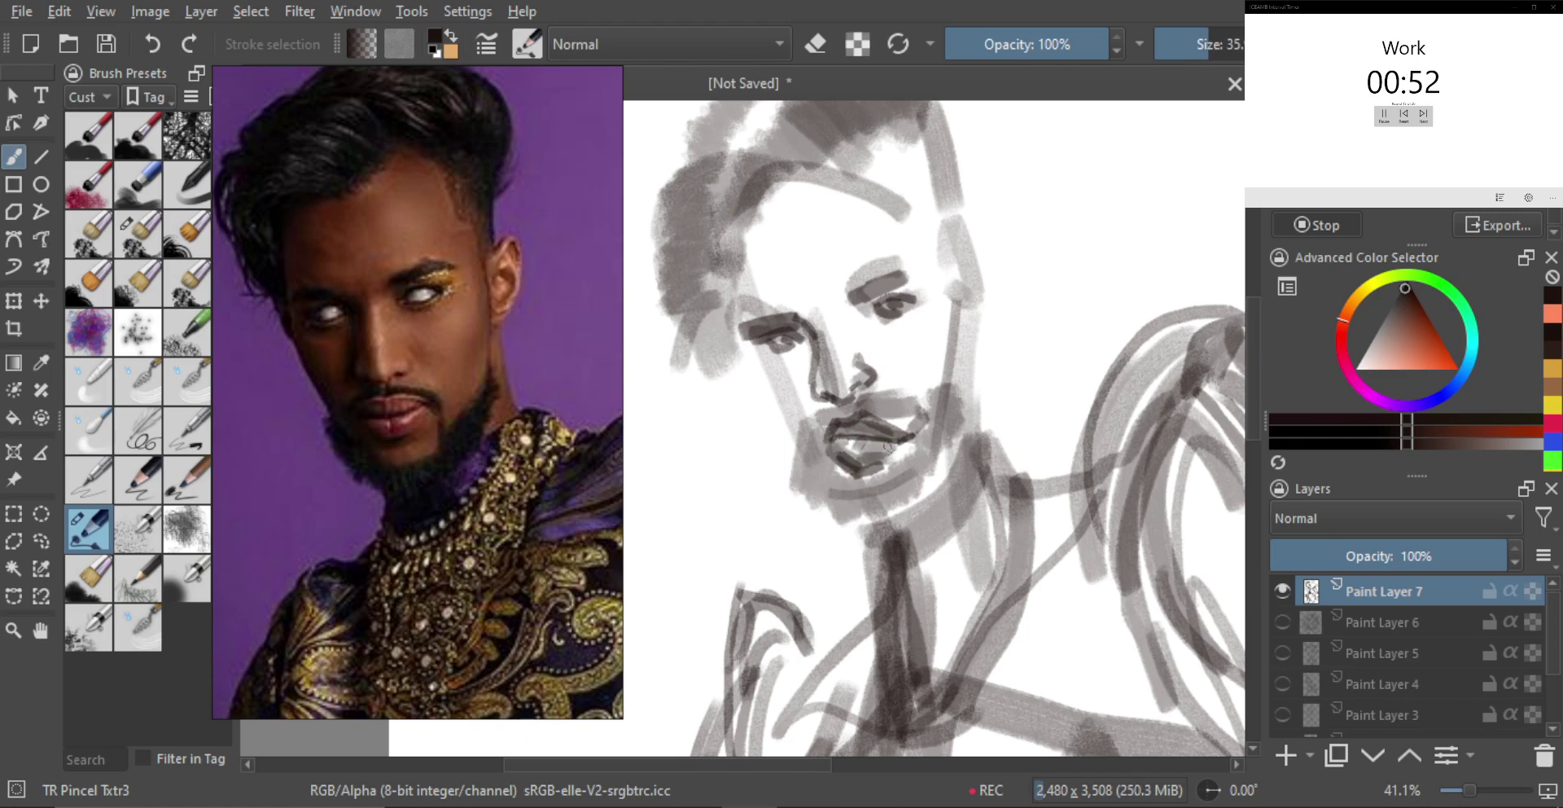
Undo the lower lip shading and repaint it with a brush enlarged to about 45
key(ctrl+z)
drag(837, 442, 862, 462)
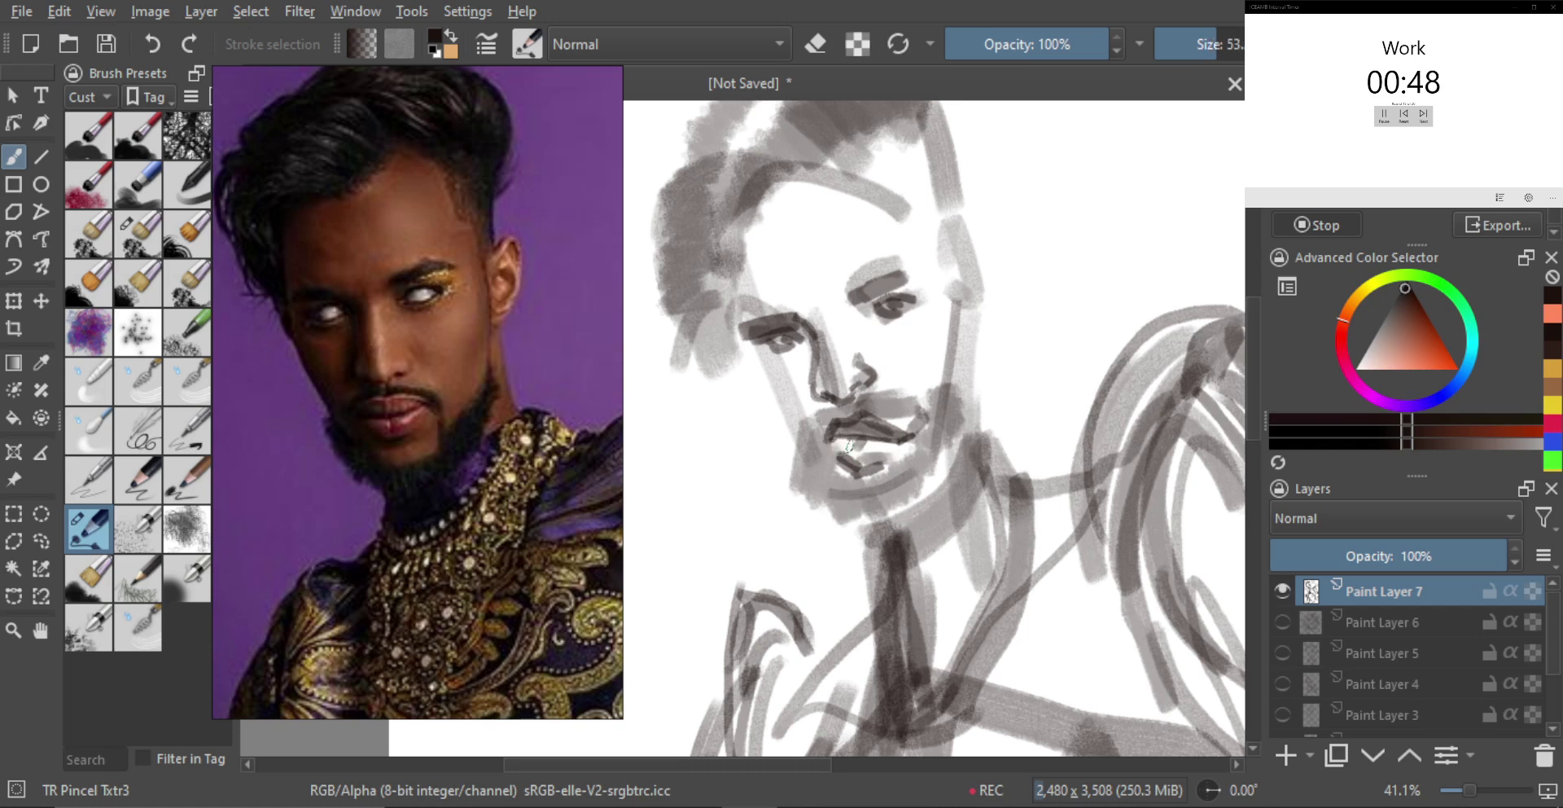
key(bracketright)
key(bracketright)
key(bracketright)
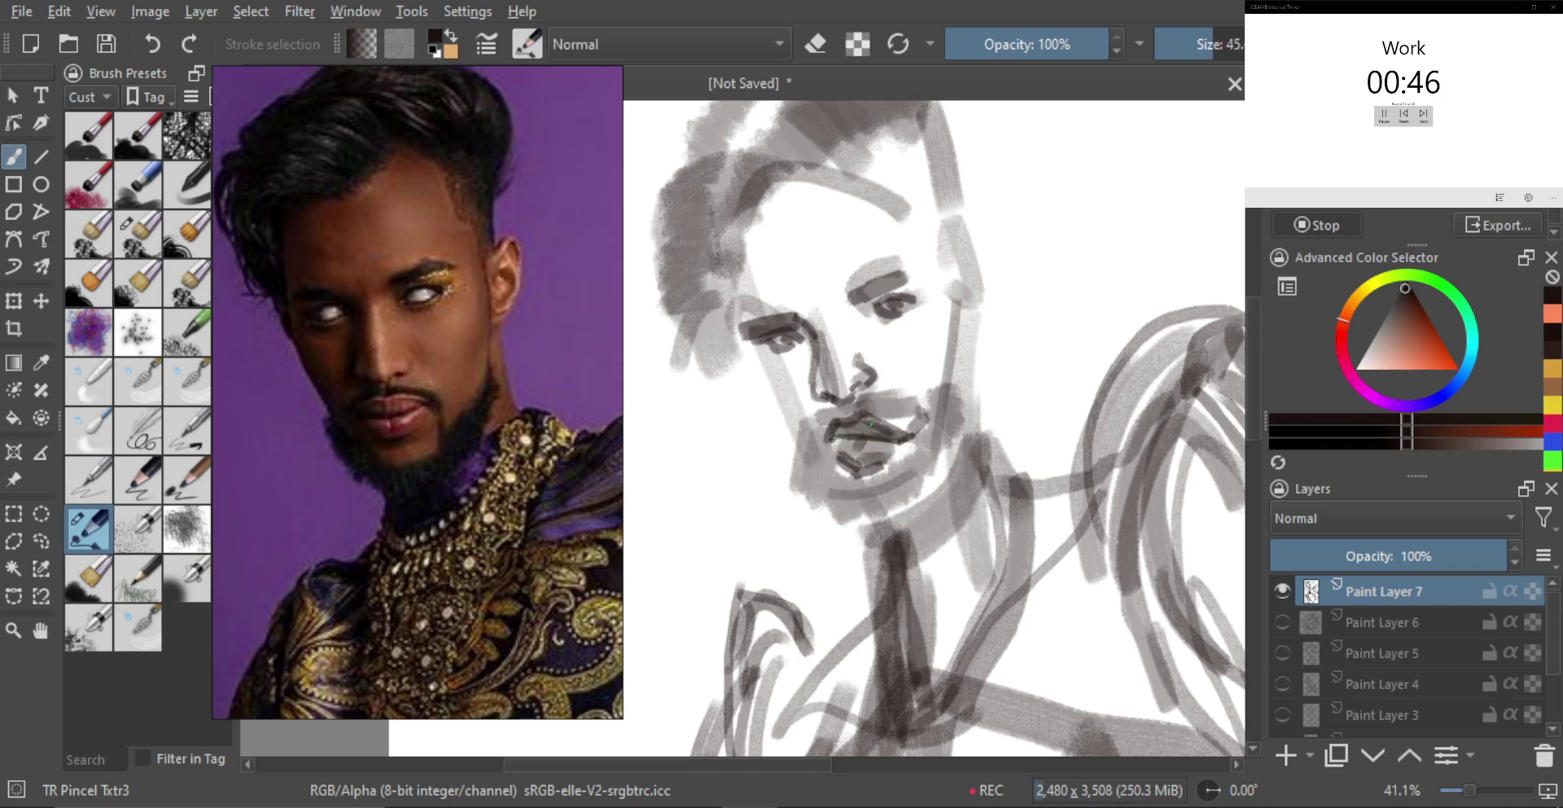
Erase the excess shading around the bearded man's lower lip with an eraser of about 34
key(e)
key(bracketleft)
key(bracketleft)
key(bracketleft)
key(bracketleft)
key(bracketright)
key(bracketright)
key(bracketright)
key(bracketright)
key(bracketright)
key(bracketright)
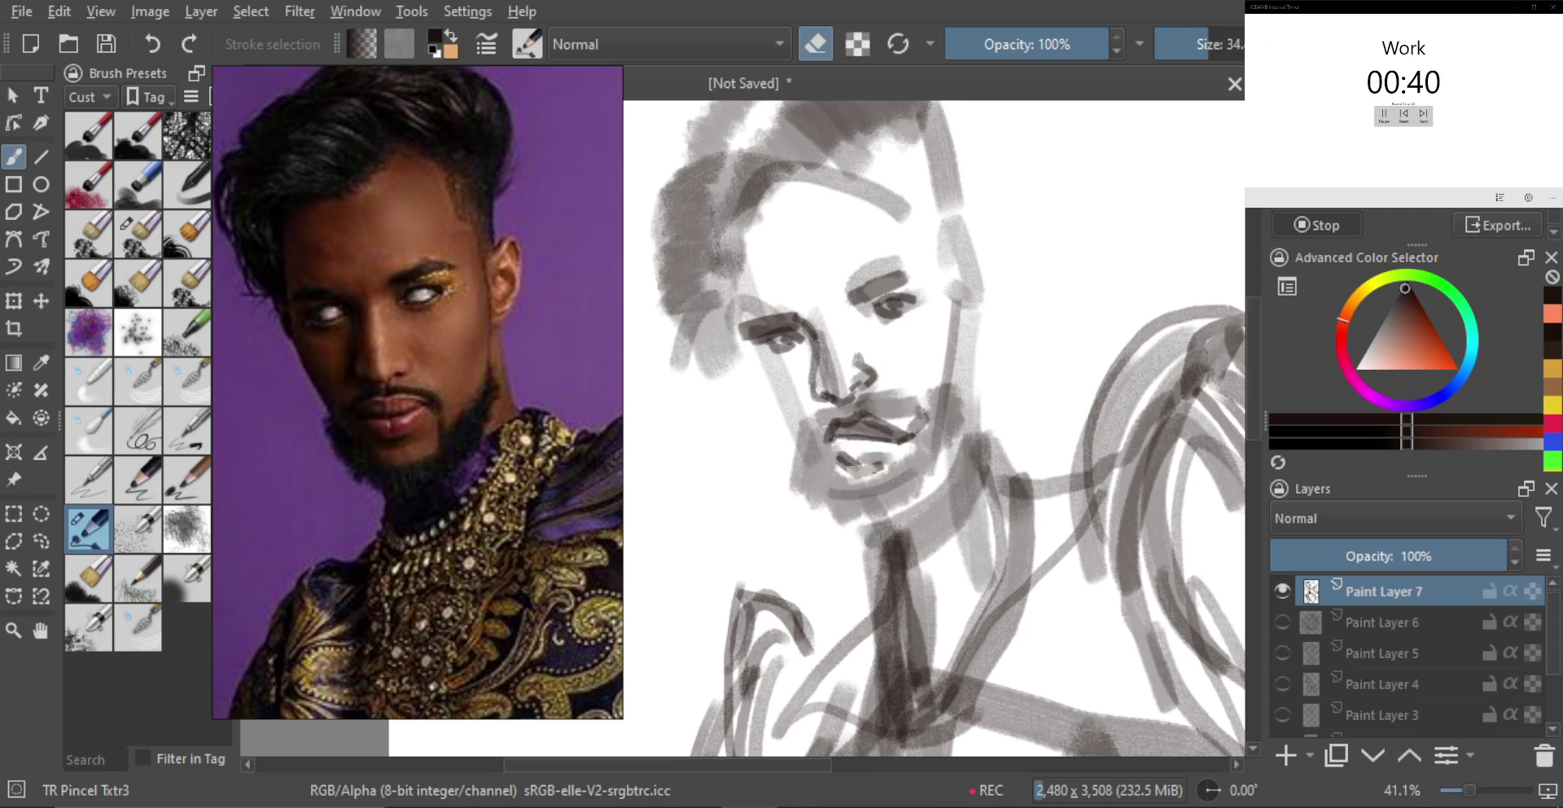
key(e)
key(bracketright)
mouse_move(845, 475)
mouse_down()
mouse_move(889, 477)
mouse_move(822, 442)
mouse_move(912, 413)
mouse_move(847, 441)
mouse_move(851, 421)
mouse_move(815, 385)
mouse_move(803, 404)
mouse_move(820, 410)
mouse_up()
key(ctrl+z)
key(bracketleft)
key(ctrl+z)
key(ctrl+z)
Add cheek shadows beneath both eyes and darken the eyebrow on the ear side with a brush of about 53
drag(808, 383, 801, 405)
drag(897, 367, 901, 367)
drag(910, 355, 922, 365)
drag(913, 370, 910, 371)
drag(863, 326, 913, 307)
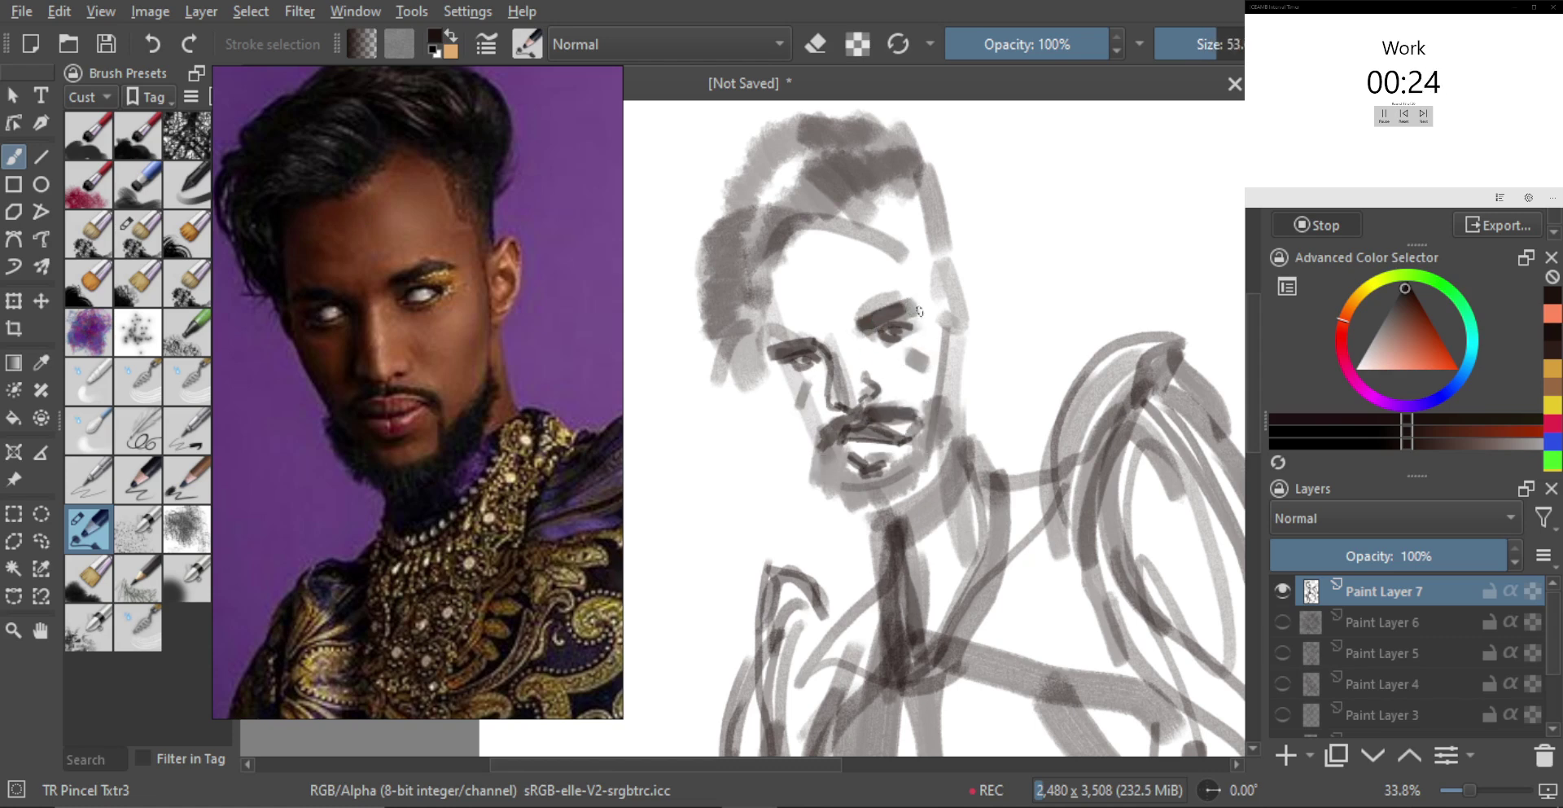
Outline the far side of the face from the temple to the chin with a thin brush of about 17
key(bracketleft)
key(bracketleft)
key(bracketleft)
key(bracketleft)
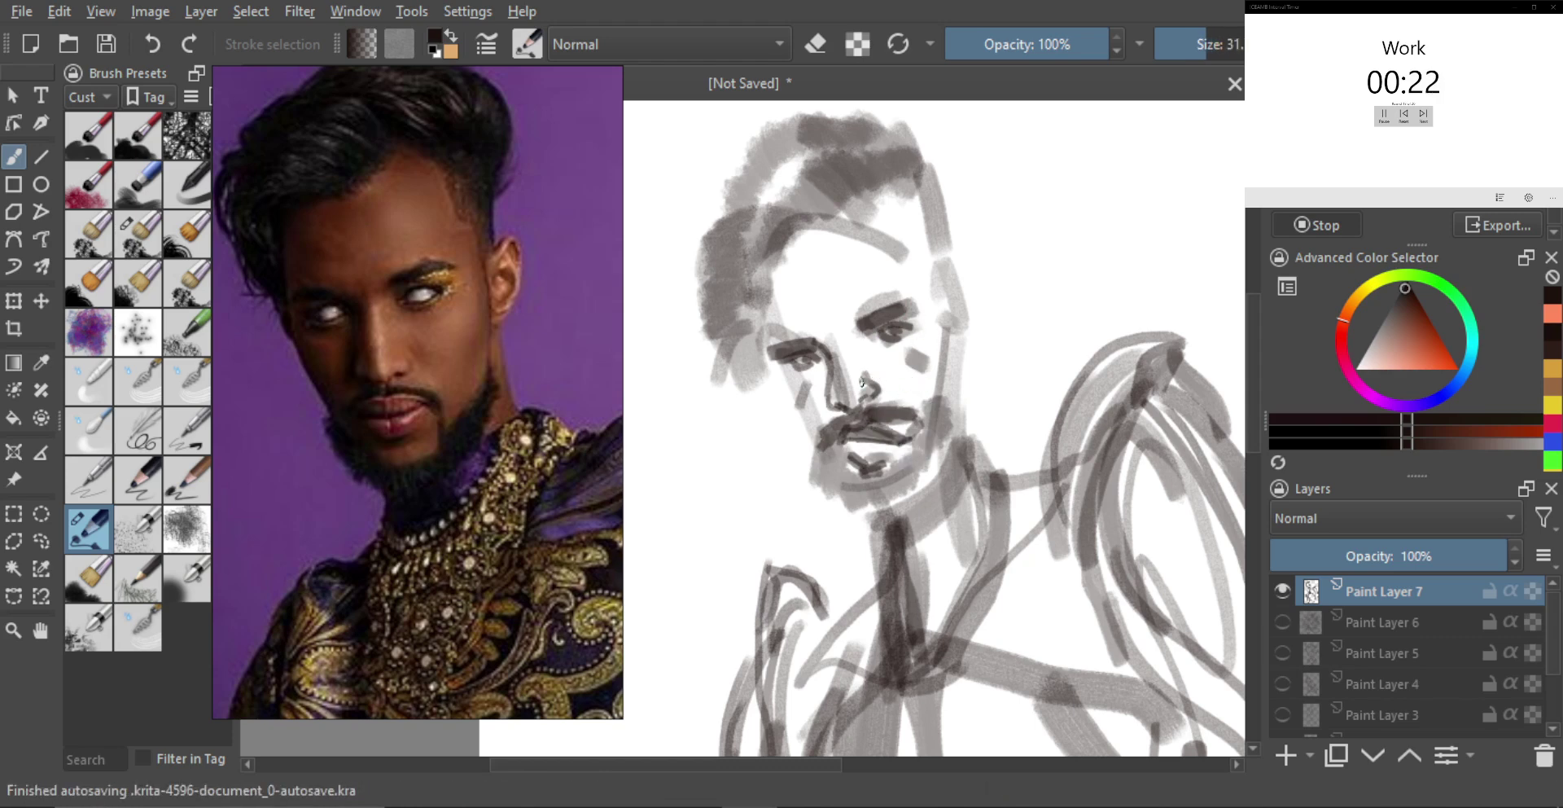
drag(770, 360, 855, 498)
key(ctrl+z)
key(ctrl+z)
key(bracketleft)
key(bracketleft)
drag(779, 391, 832, 479)
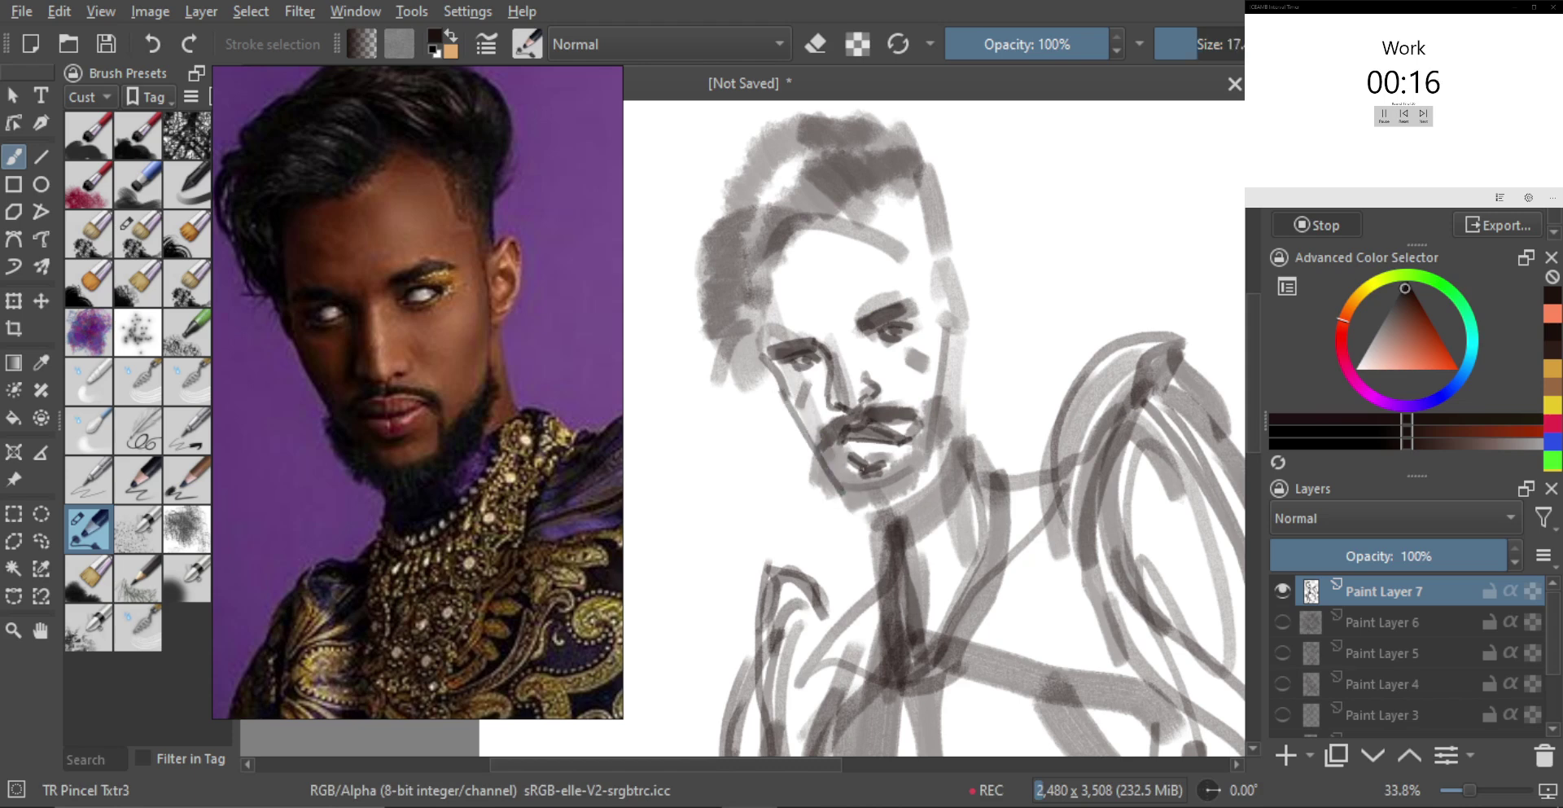
mouse_move(798, 428)
mouse_down()
mouse_move(866, 503)
mouse_move(916, 481)
mouse_move(941, 418)
mouse_up()
key(ctrl+z)
key(ctrl+z)
key(ctrl+z)
Outline the jaw and cheek on the ear side of the face, undoing the unsuccessful strokes
drag(910, 486, 953, 414)
drag(948, 342, 945, 399)
key(ctrl+z)
key(])
key(])
drag(946, 330, 940, 407)
key(ctrl+z)
key(ctrl+z)
key(ctrl+z)
mouse_move(946, 330)
mouse_down()
mouse_move(950, 404)
mouse_move(912, 479)
mouse_up()
key(ctrl+z)
mouse_move(961, 388)
mouse_down()
mouse_move(953, 485)
mouse_move(918, 453)
mouse_up()
Hide the bearded man's sketch layer and add a new paint layer above it
click(1283, 588)
key(Insert)
Bring up the reference photo of the white-bearded man in the cap and patchwork coat, framed on his upper body
scroll(479, 498, down, 8)
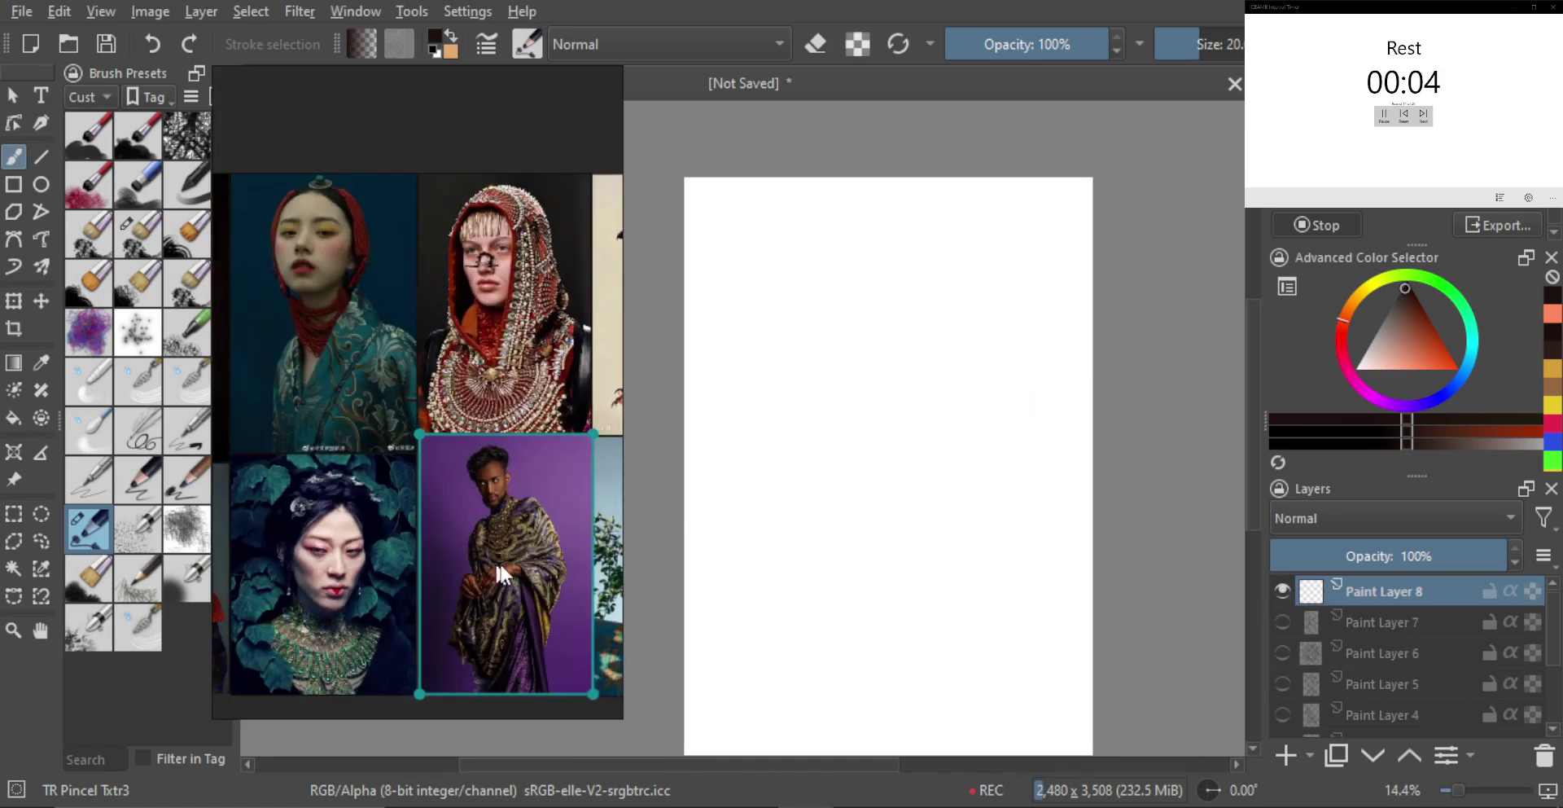
double_click(490, 521)
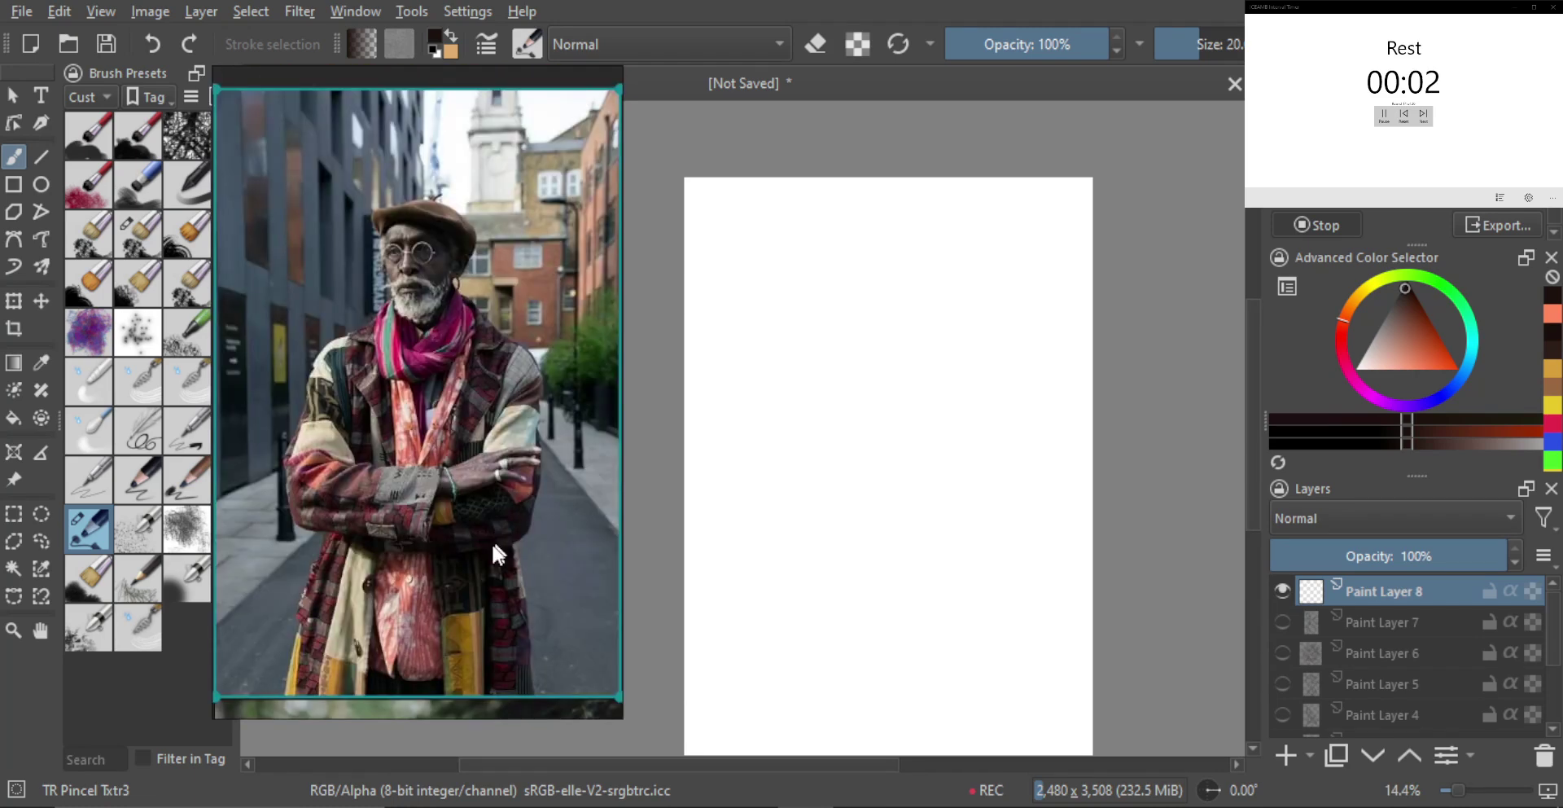
scroll(477, 488, up, 2)
mouse_move(480, 468)
mouse_down()
mouse_move(500, 464)
mouse_move(500, 479)
mouse_up()
Sketch the head as a circle with the face side, jaw and skull outline, using a brush of about 26
mouse_move(931, 390)
mouse_down()
mouse_move(907, 325)
mouse_move(899, 354)
mouse_up()
drag(869, 308, 874, 310)
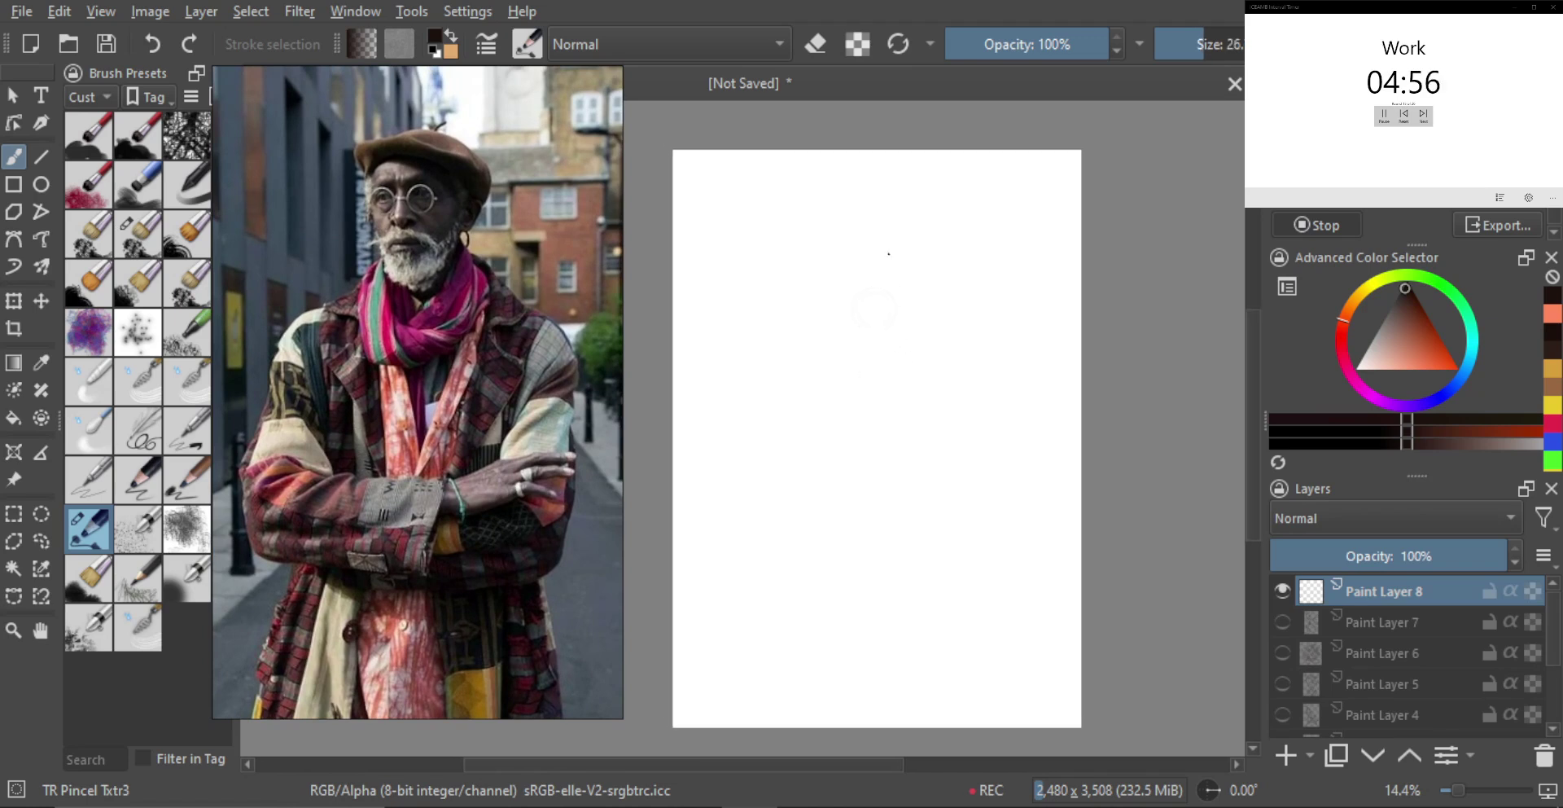
mouse_move(870, 257)
mouse_down()
mouse_move(902, 326)
mouse_move(838, 314)
mouse_move(902, 274)
mouse_move(871, 252)
mouse_move(839, 284)
mouse_move(842, 347)
mouse_move(864, 284)
mouse_move(846, 268)
mouse_move(839, 330)
mouse_up()
key(ctrl+z)
mouse_move(832, 276)
mouse_down()
mouse_move(850, 377)
mouse_move(891, 353)
mouse_move(894, 310)
mouse_up()
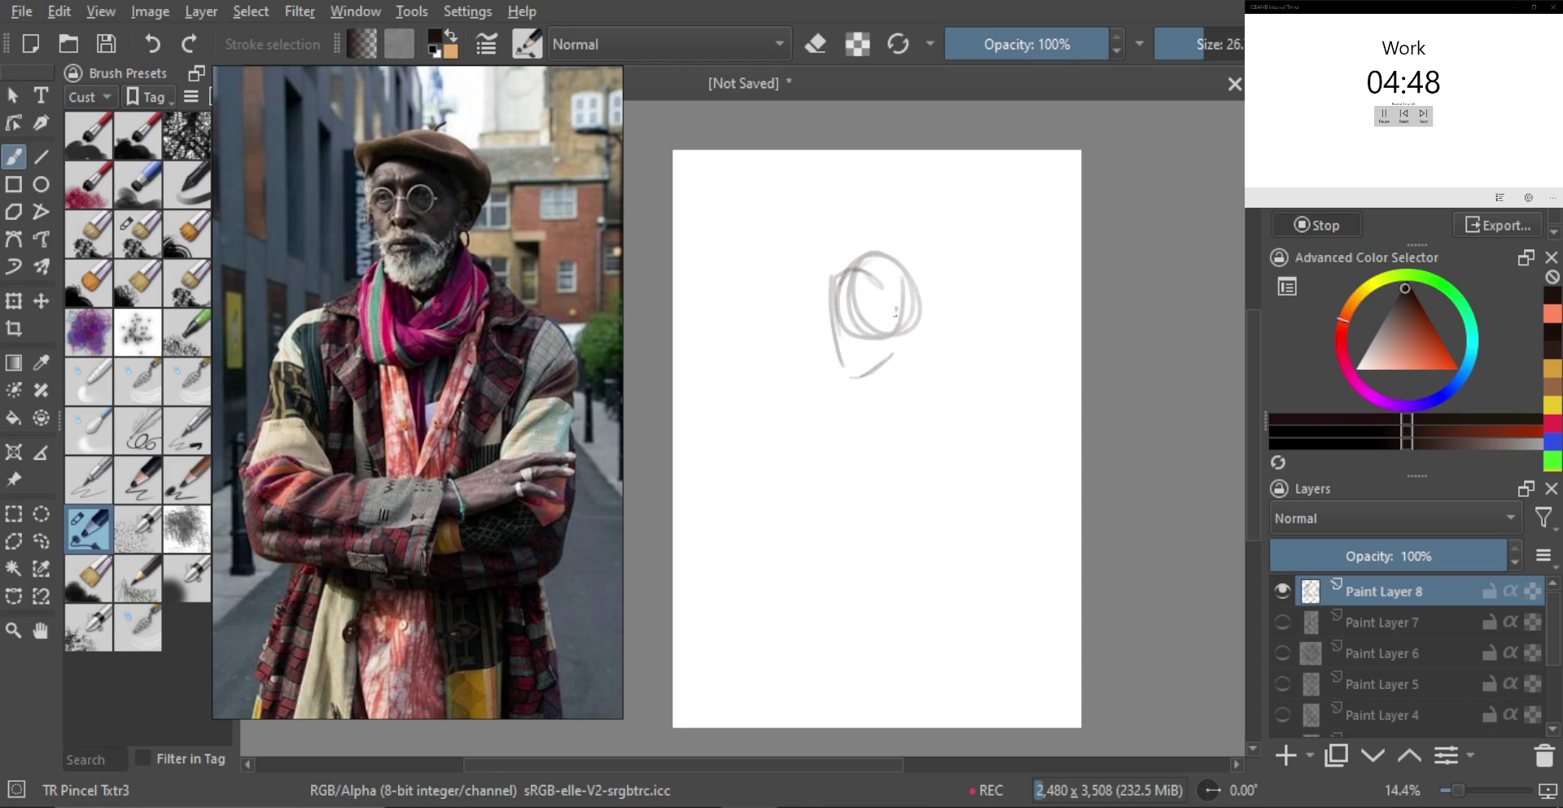
mouse_move(834, 272)
mouse_down()
mouse_move(900, 253)
mouse_move(910, 321)
mouse_up()
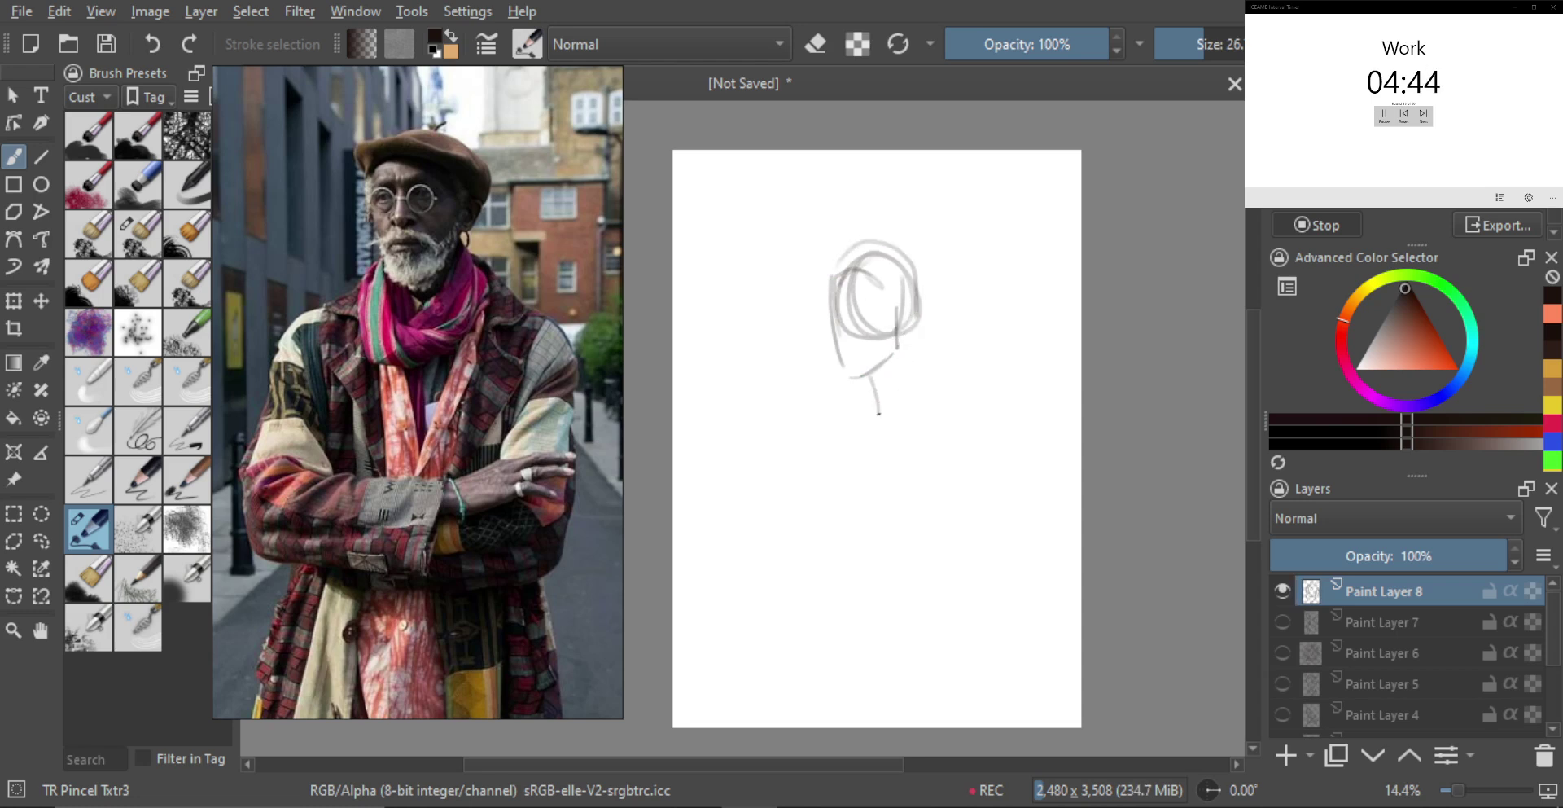
Sketch the neck, sloping shoulders, torso and the start of the upper arms
mouse_move(907, 330)
mouse_down()
mouse_move(907, 429)
mouse_move(842, 438)
mouse_move(826, 465)
mouse_up()
mouse_move(912, 388)
mouse_down()
mouse_move(965, 476)
mouse_move(960, 523)
mouse_move(917, 622)
mouse_move(870, 618)
mouse_move(854, 586)
mouse_move(821, 623)
mouse_up()
drag(828, 472, 817, 617)
mouse_move(863, 408)
mouse_down()
mouse_move(788, 469)
mouse_move(782, 513)
mouse_up()
drag(828, 461, 801, 542)
mouse_move(951, 423)
mouse_down()
mouse_move(1004, 480)
mouse_move(964, 464)
mouse_move(970, 536)
mouse_up()
mouse_move(969, 476)
mouse_down()
mouse_move(1003, 623)
mouse_move(994, 678)
mouse_up()
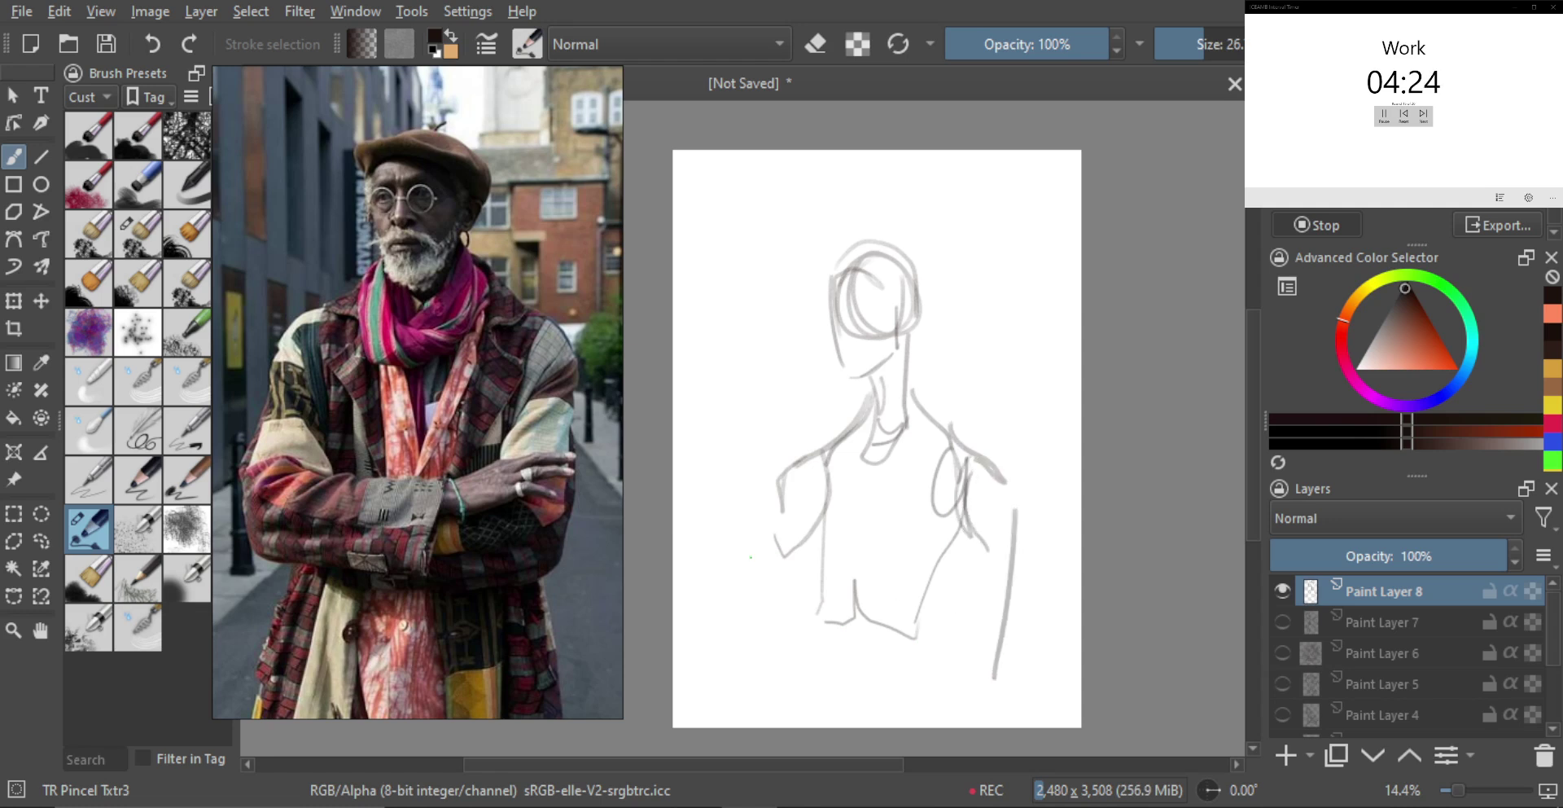
Sketch the crossed forearms with the hand, fingers and sleeve folds at the elbows
mouse_move(771, 489)
mouse_down()
mouse_move(755, 620)
mouse_move(787, 677)
mouse_move(922, 627)
mouse_move(921, 601)
mouse_move(912, 629)
mouse_move(966, 560)
mouse_move(969, 603)
mouse_move(917, 637)
mouse_up()
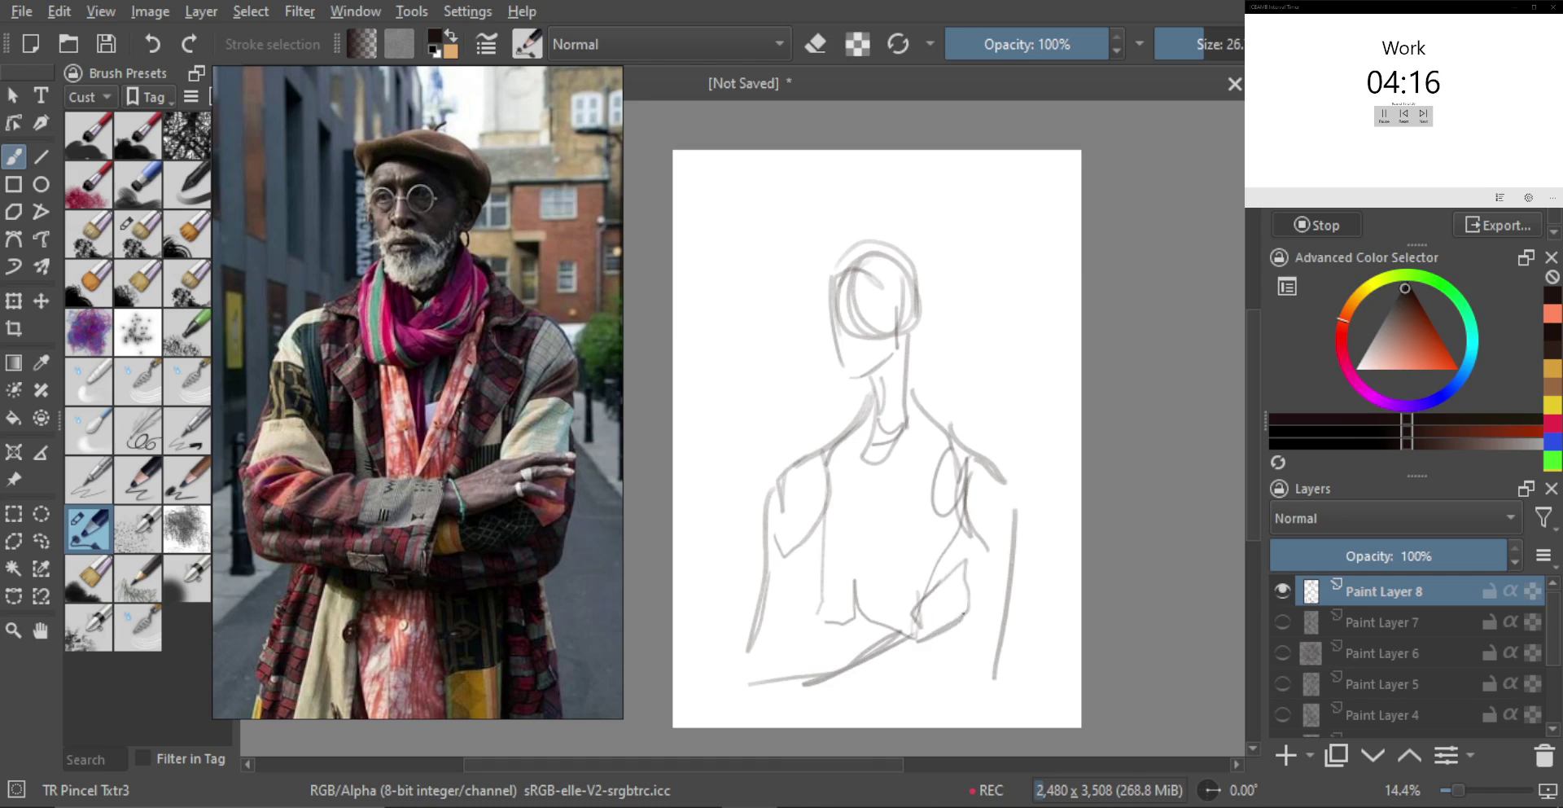
drag(1015, 609, 966, 606)
drag(1033, 561, 980, 588)
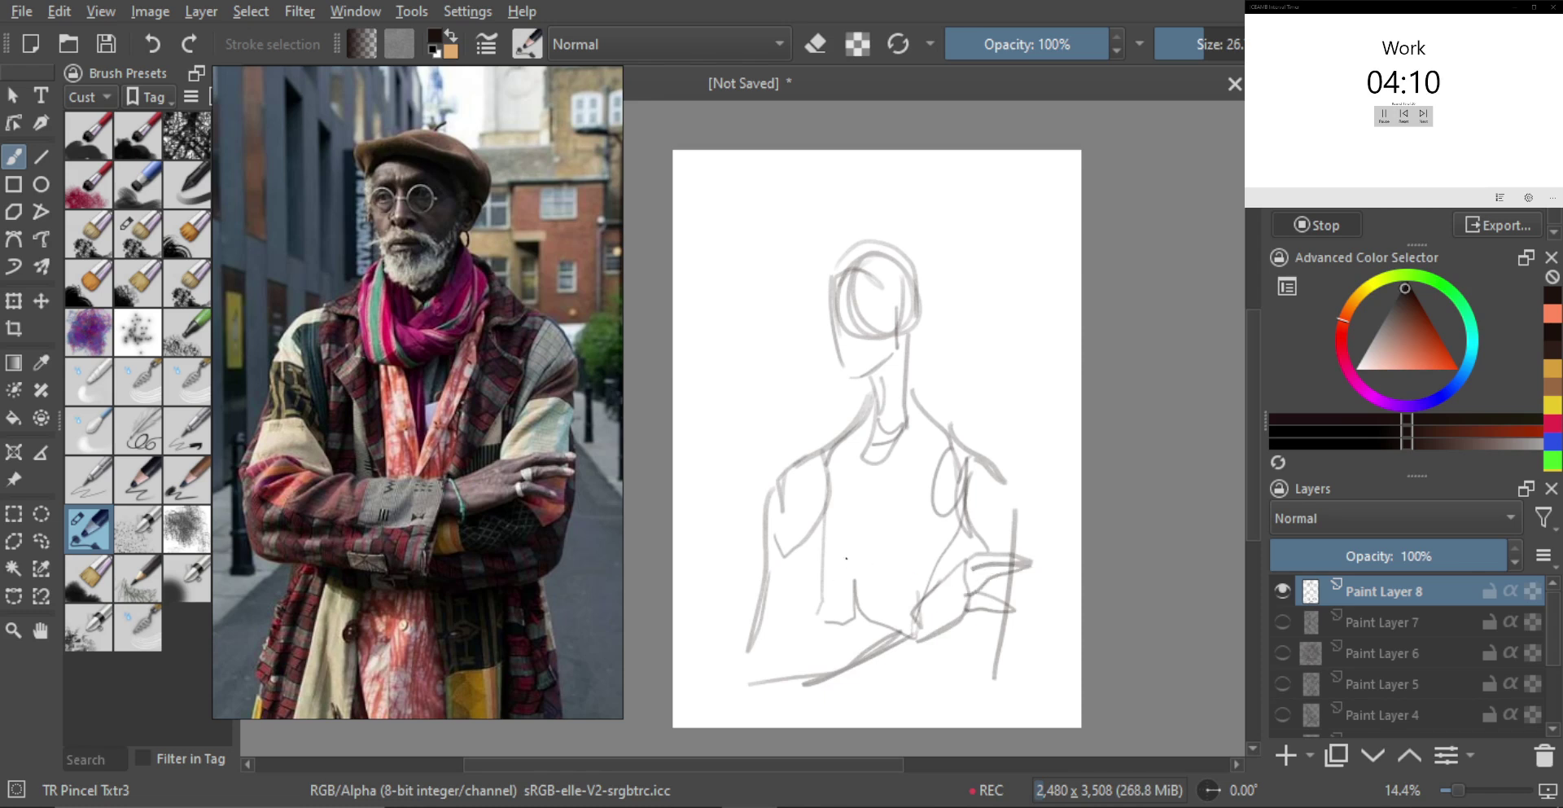
drag(824, 633, 727, 686)
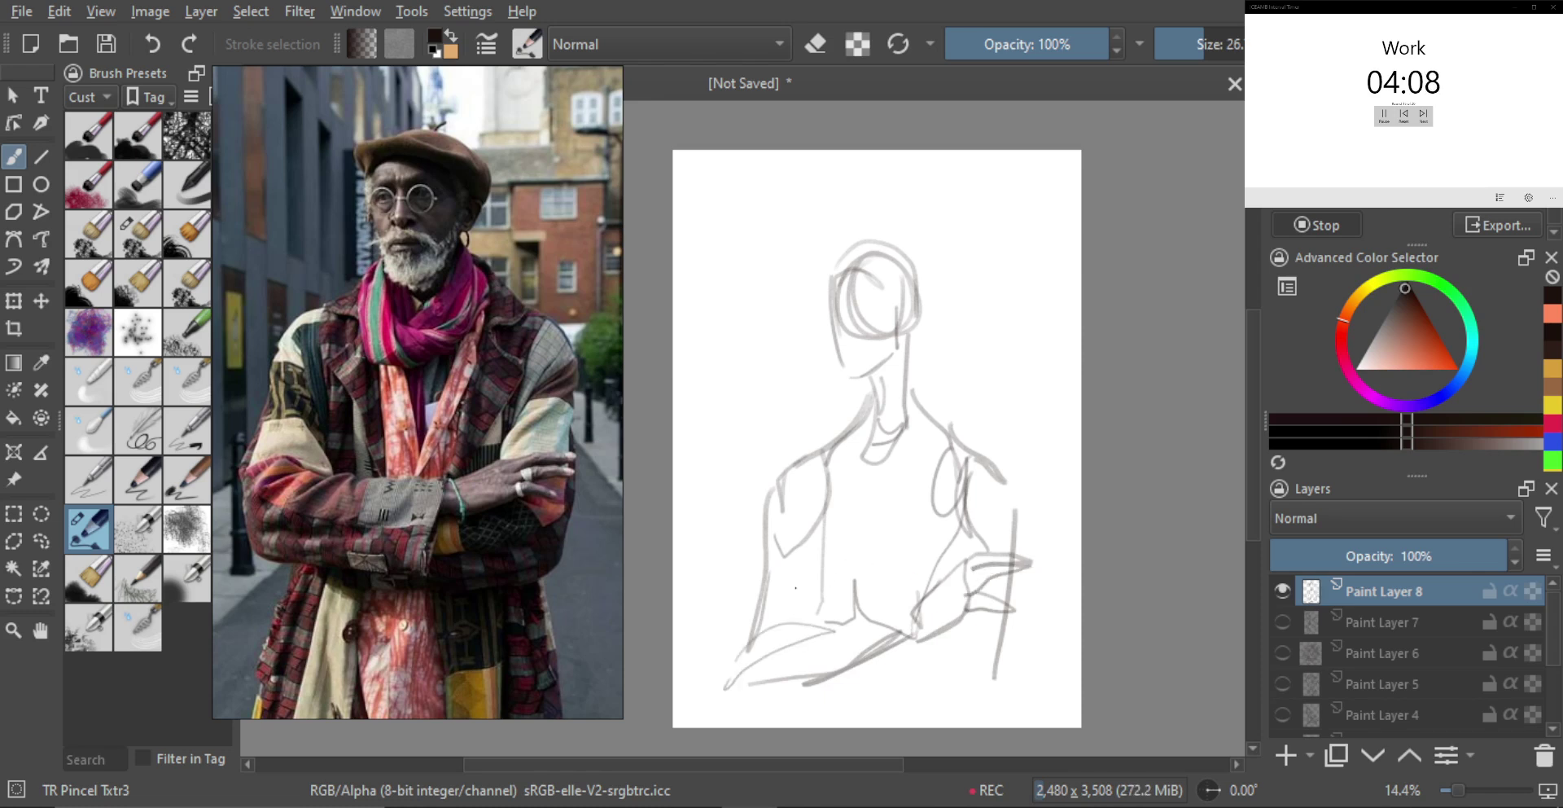
drag(778, 593, 821, 623)
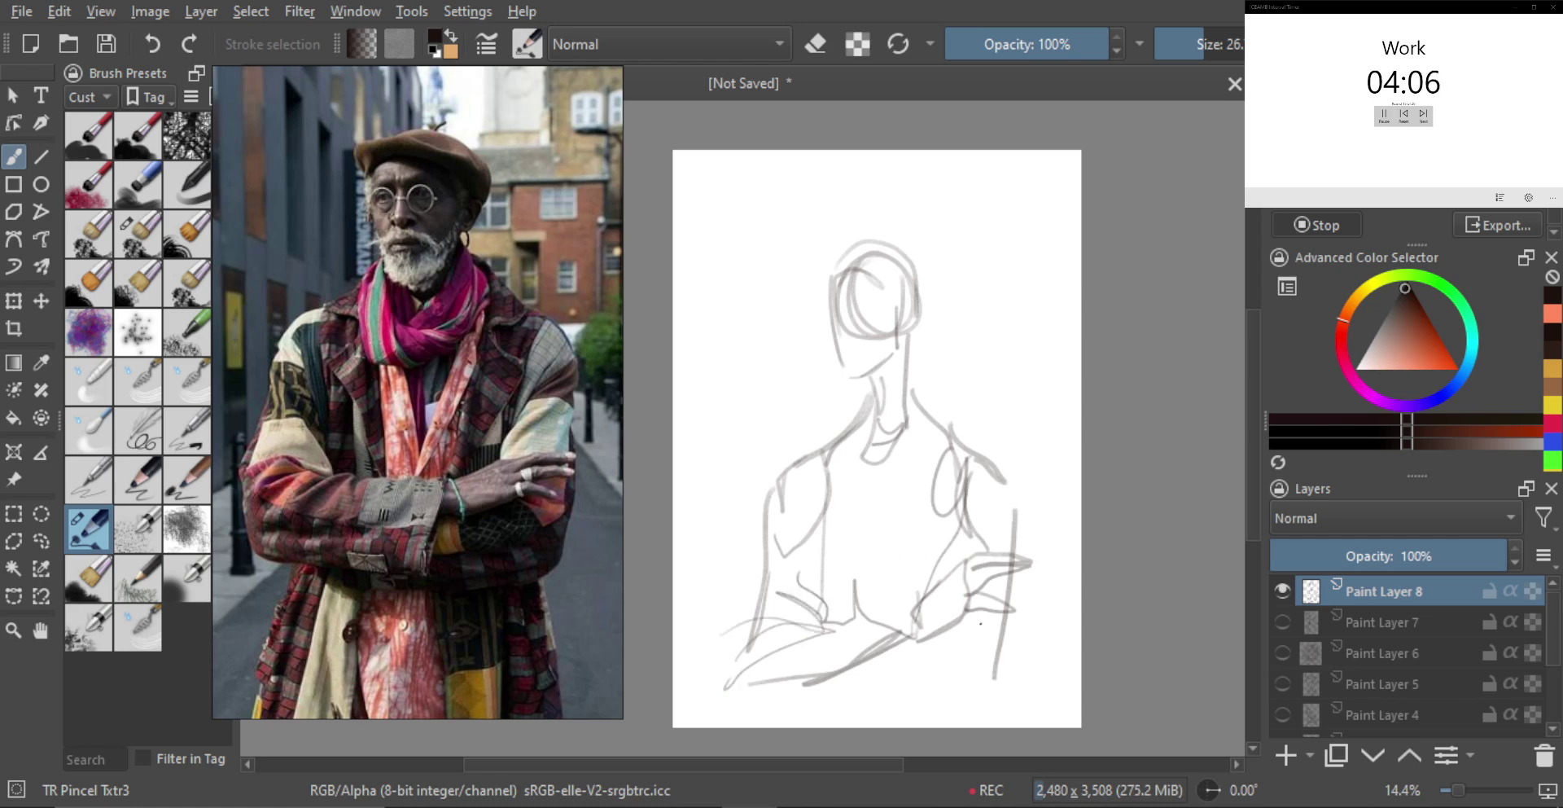
mouse_move(958, 636)
mouse_down()
mouse_move(1007, 658)
mouse_move(947, 646)
mouse_move(1005, 673)
mouse_move(1016, 632)
mouse_up()
drag(980, 662, 999, 678)
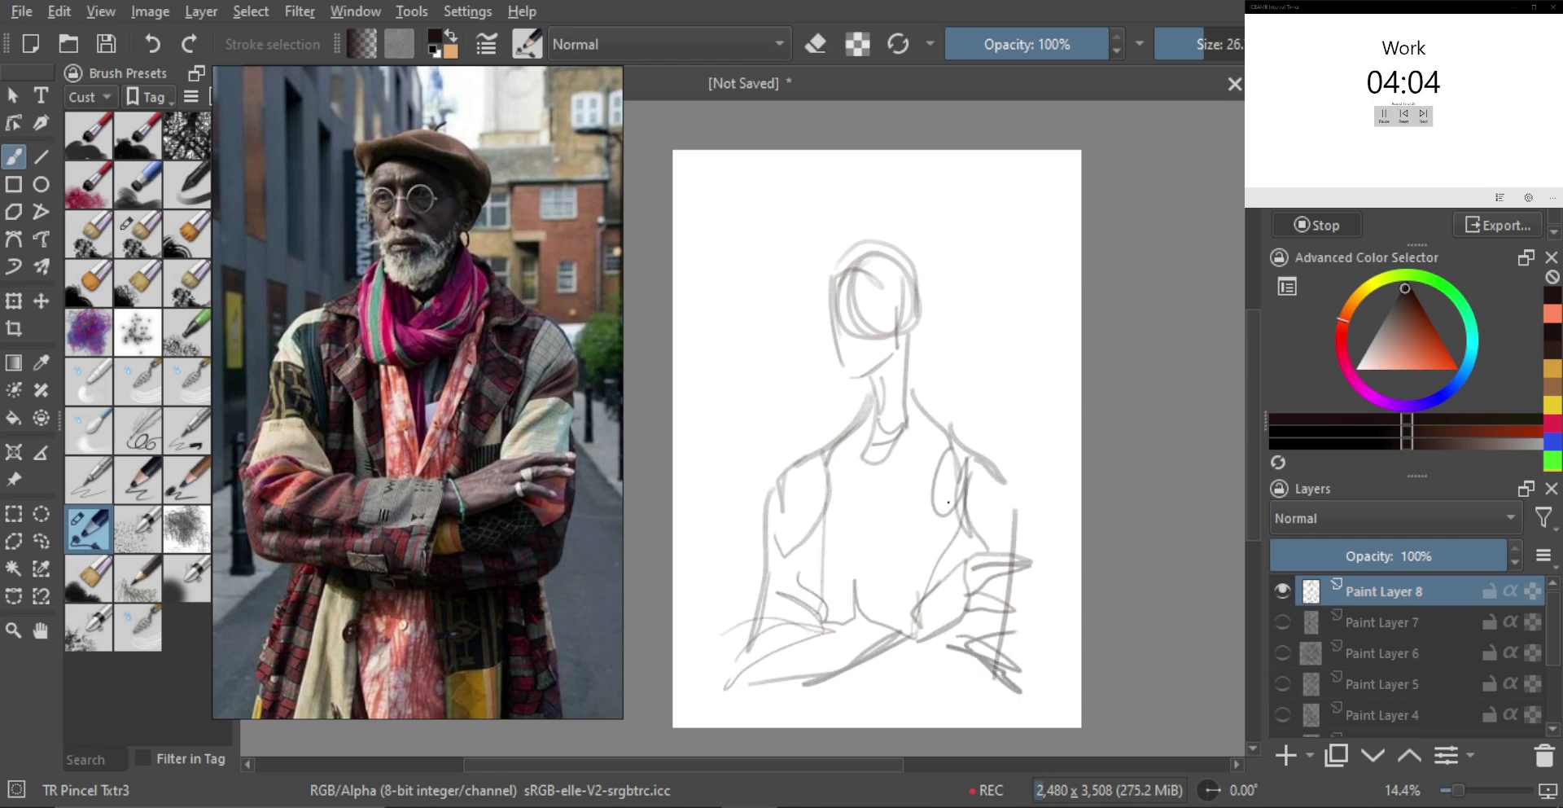
Draw the scarf's wrapped folds around the neck with a brush of about 57
key(])
mouse_move(867, 399)
mouse_down()
mouse_move(914, 475)
mouse_move(862, 454)
mouse_up()
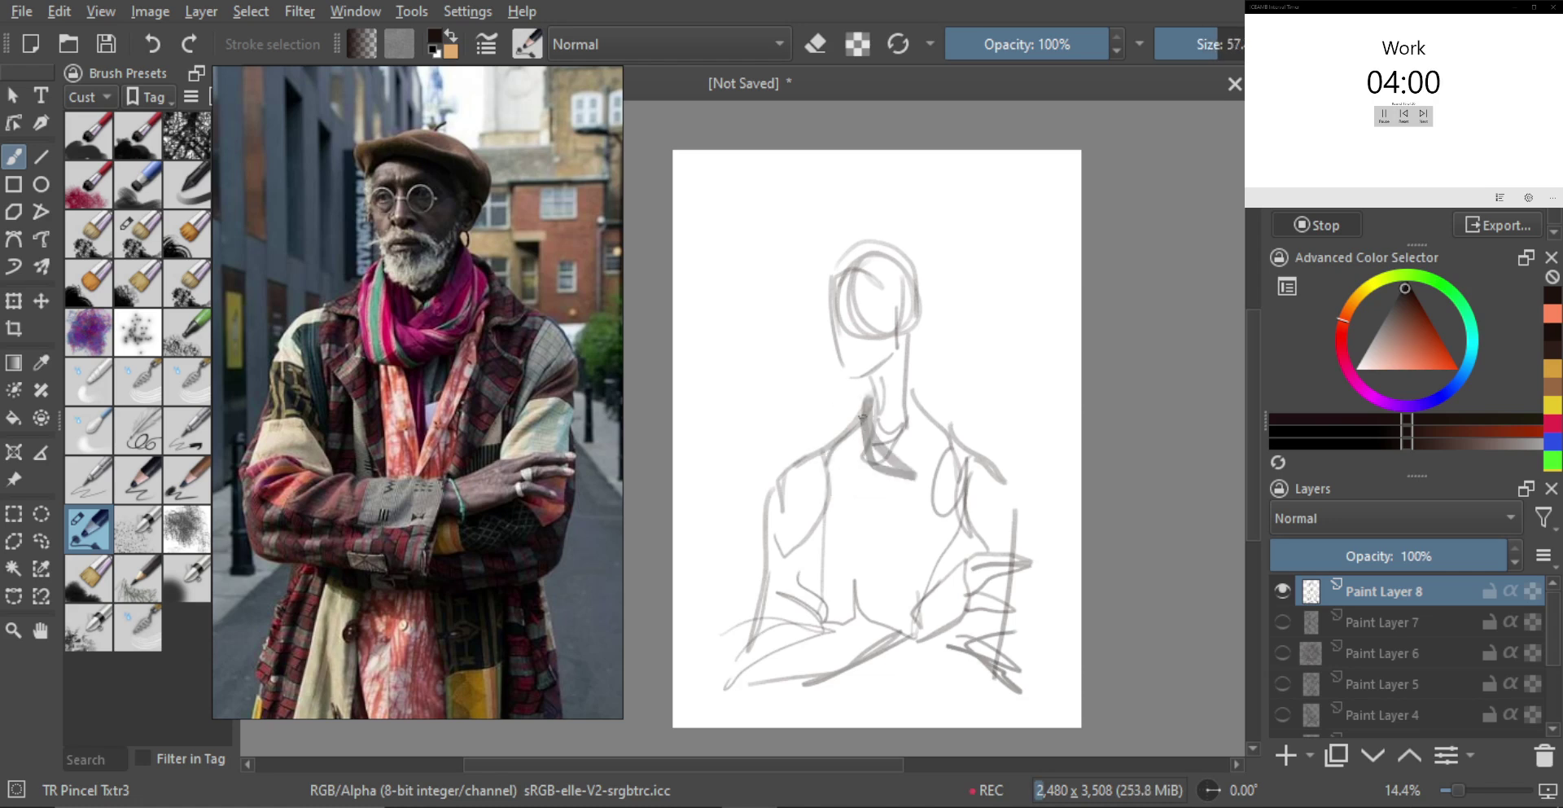
mouse_move(867, 389)
mouse_down()
mouse_move(844, 481)
mouse_move(822, 437)
mouse_move(857, 392)
mouse_up()
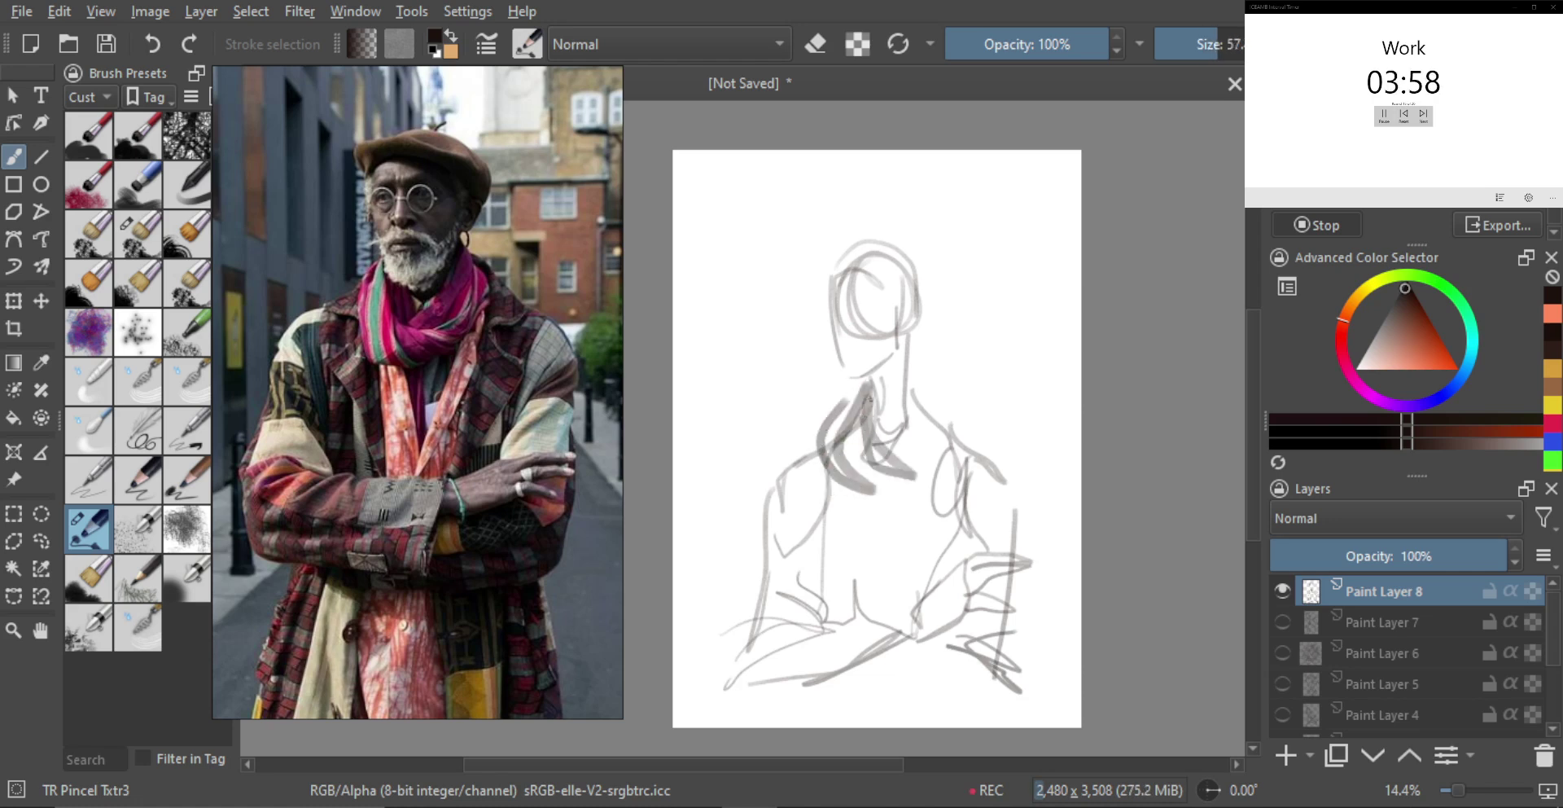
mouse_move(889, 461)
mouse_down()
mouse_move(922, 439)
mouse_move(907, 443)
mouse_move(924, 386)
mouse_move(924, 452)
mouse_up()
mouse_move(939, 396)
mouse_down()
mouse_move(958, 444)
mouse_move(934, 480)
mouse_move(863, 487)
mouse_move(878, 603)
mouse_move(863, 488)
mouse_move(893, 523)
mouse_move(874, 621)
mouse_move(911, 482)
mouse_up()
Draw the coat's lapels and front openings down the chest with a brush of about 64
key(bracketright)
key(bracketright)
mouse_move(842, 411)
mouse_down()
mouse_move(797, 450)
mouse_move(851, 487)
mouse_move(812, 533)
mouse_move(854, 602)
mouse_up()
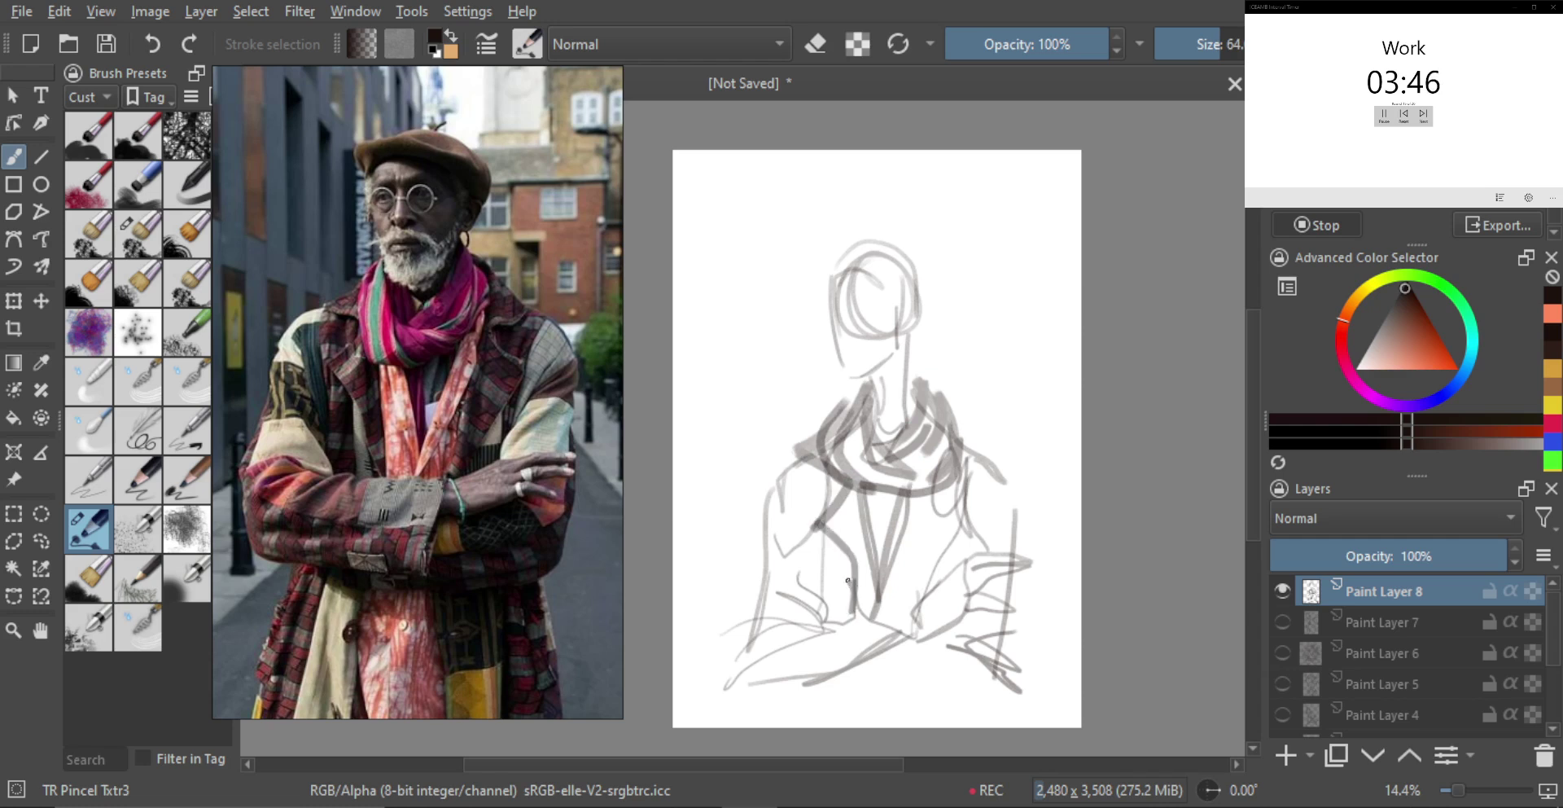
key(bracketright)
mouse_move(934, 498)
mouse_down()
mouse_move(963, 528)
mouse_move(934, 555)
mouse_move(935, 580)
mouse_move(973, 453)
mouse_up()
Reinforce the coat's shoulders and outer sleeves, reducing the brush to about 41
key(bracketleft)
mouse_move(818, 444)
mouse_down()
mouse_move(769, 470)
mouse_move(806, 476)
mouse_move(778, 478)
mouse_move(820, 595)
mouse_move(766, 479)
mouse_move(734, 662)
mouse_up()
key(bracketleft)
mouse_move(1001, 456)
mouse_down()
mouse_move(973, 549)
mouse_move(998, 494)
mouse_move(1014, 489)
mouse_move(975, 545)
mouse_move(1021, 524)
mouse_move(989, 552)
mouse_up()
drag(1032, 480, 1014, 655)
drag(1028, 582, 1024, 657)
key(bracketleft)
key(bracketleft)
Select the head with a freehand selection, then enlarge and shift it slightly over the neck
key(l)
mouse_move(809, 279)
mouse_down()
mouse_move(928, 214)
mouse_move(904, 366)
mouse_move(809, 280)
mouse_up()
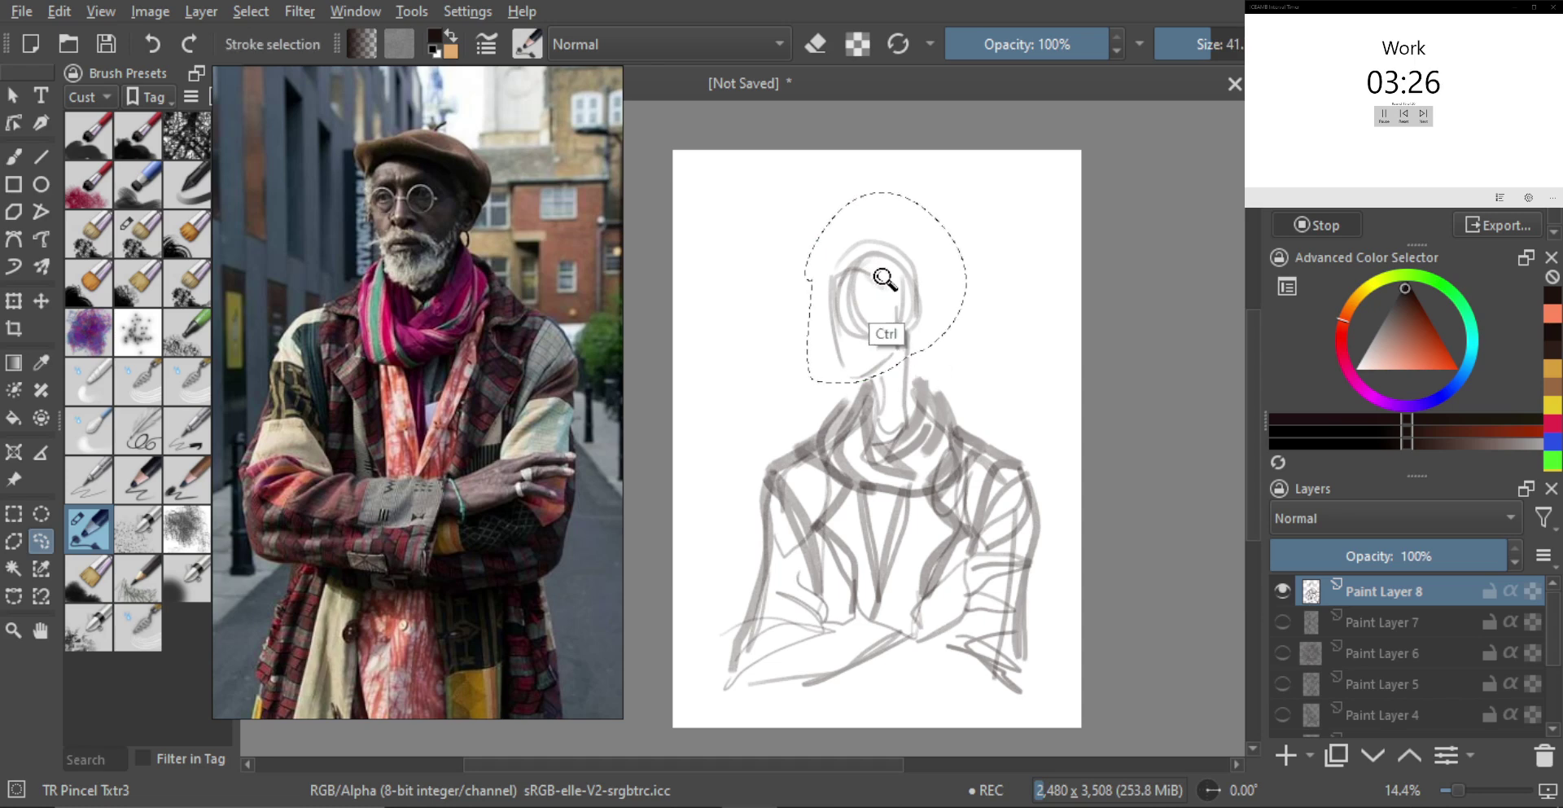
key(ctrl+t)
drag(967, 193, 985, 171)
drag(950, 237, 956, 247)
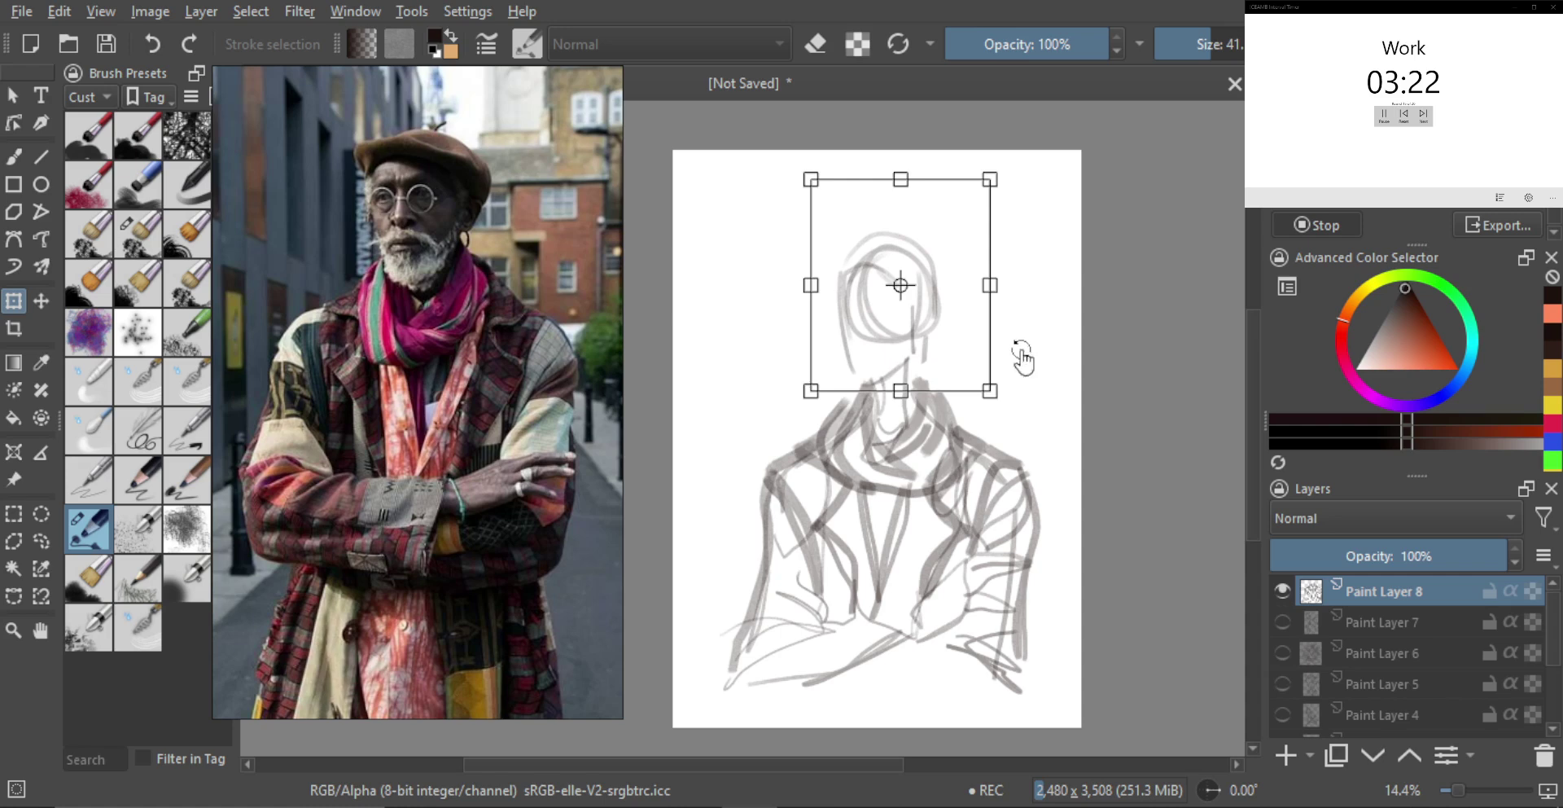
key(Return)
key(ctrl+shift+a)
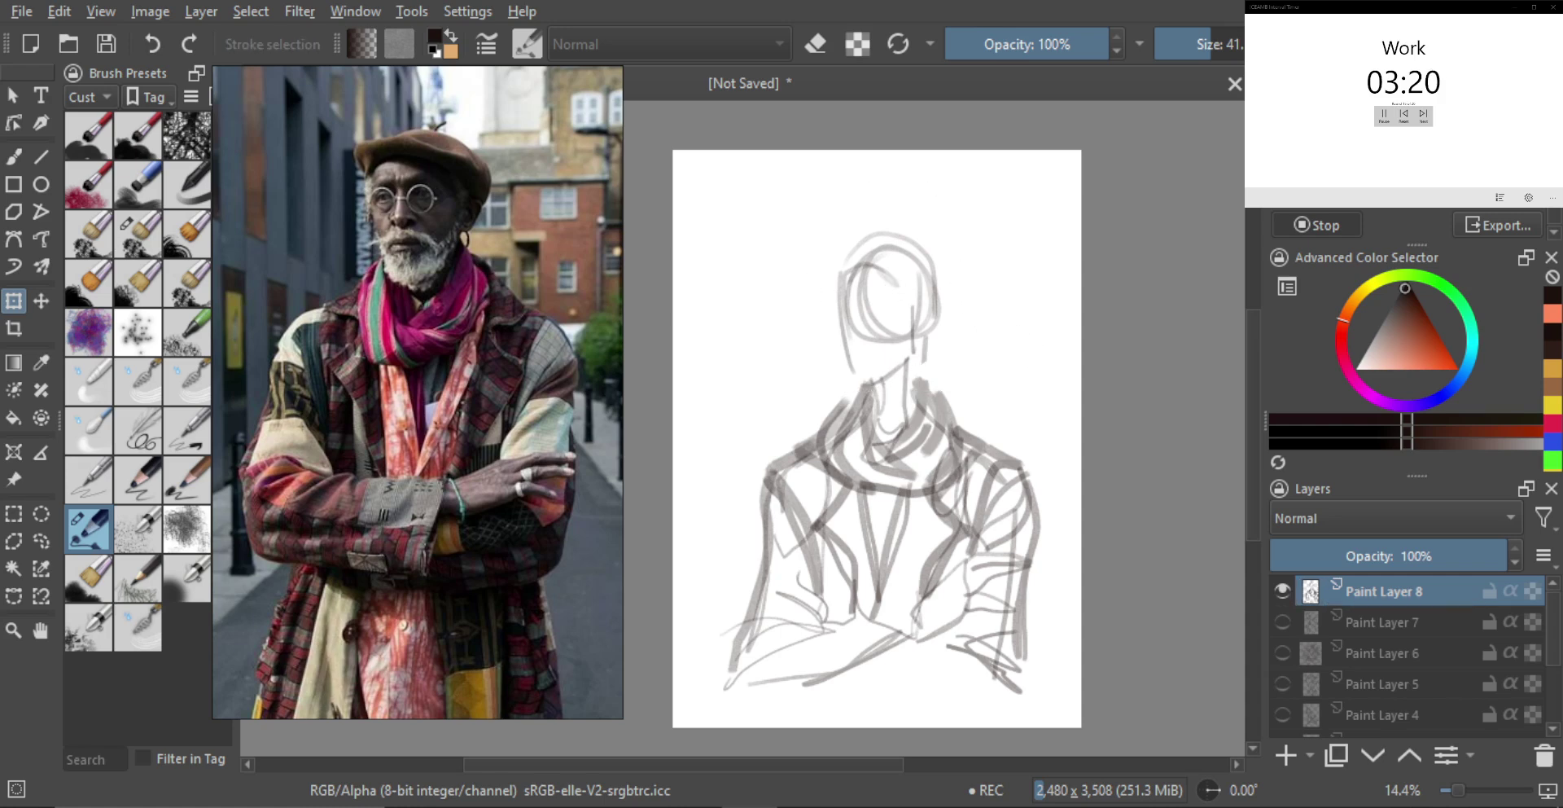
Mark the eyes, nose and moustache line on the face, reducing the brush to about 26
key(b)
mouse_move(885, 320)
mouse_down()
mouse_move(846, 313)
mouse_move(859, 318)
mouse_up()
key([)
key(])
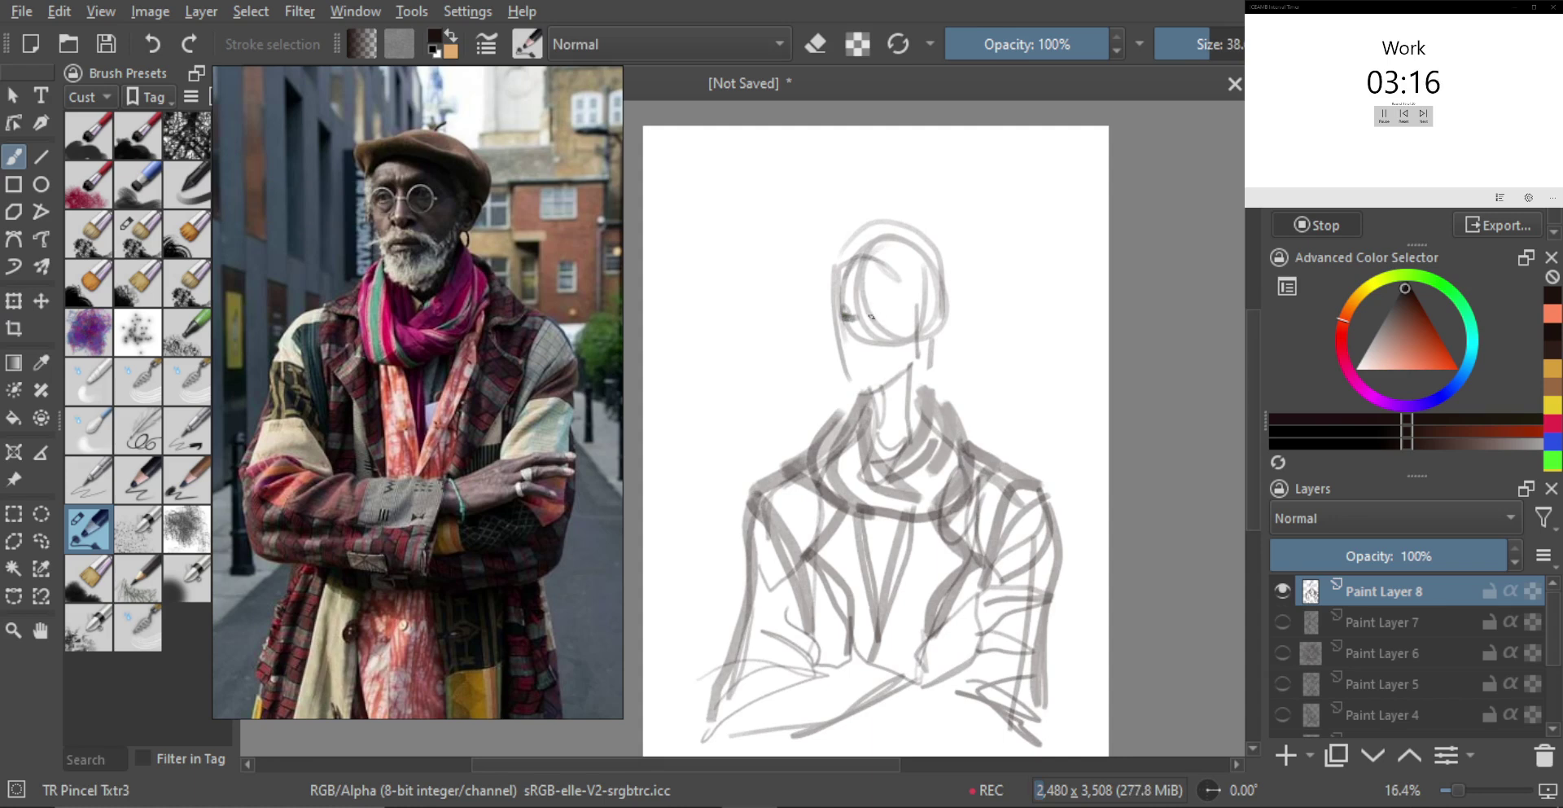
key(bracketleft)
mouse_move(852, 334)
mouse_down()
mouse_move(886, 340)
mouse_move(886, 365)
mouse_up()
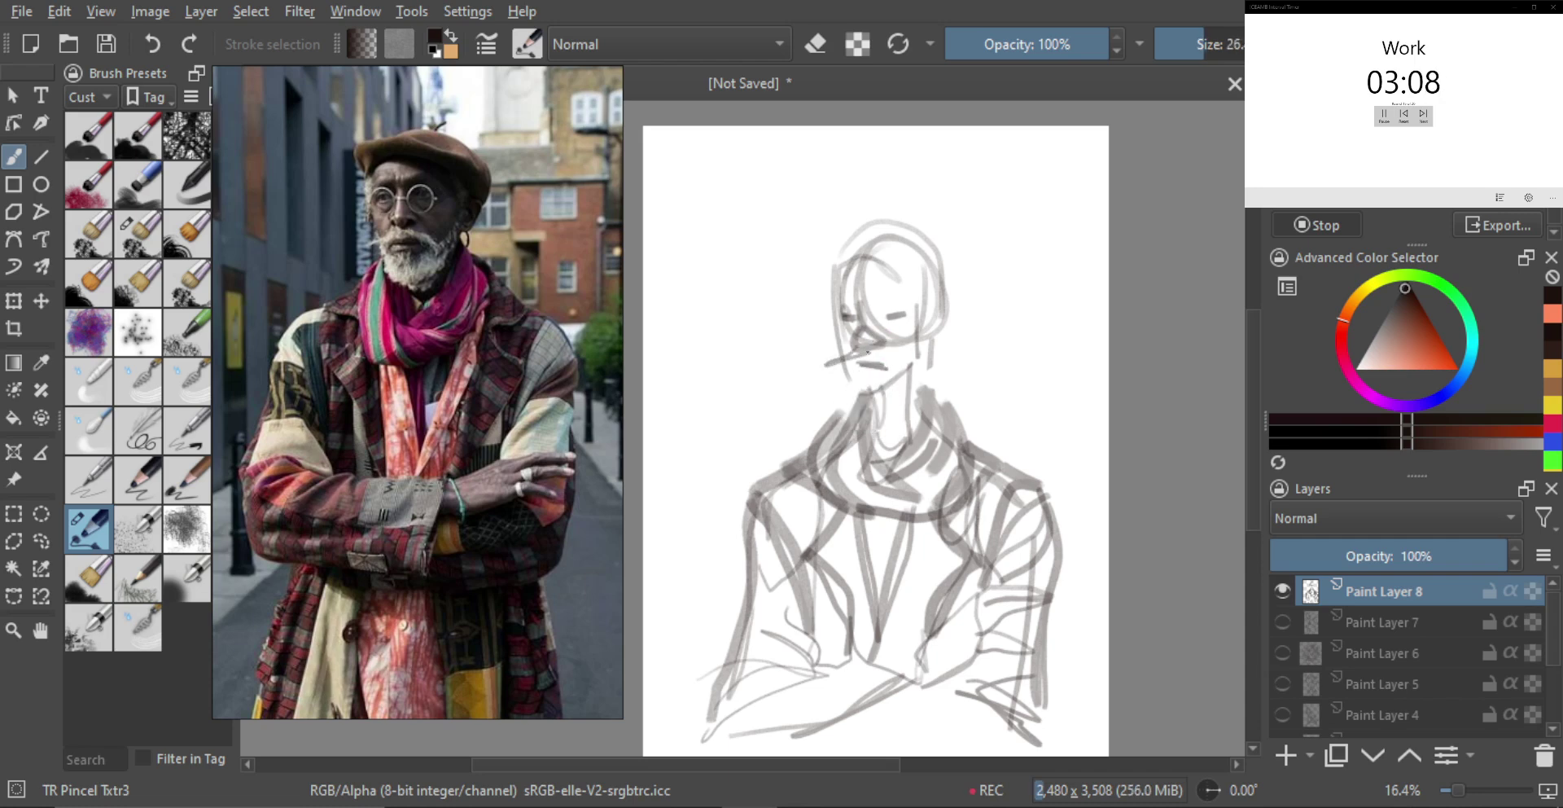
Draw the mouth and the short strands of the chin beard with a brush of about 43
mouse_move(867, 350)
mouse_down()
mouse_move(913, 366)
mouse_move(880, 362)
mouse_move(856, 384)
mouse_move(849, 362)
mouse_move(846, 410)
mouse_move(883, 423)
mouse_up()
mouse_move(895, 387)
mouse_down()
mouse_move(888, 420)
mouse_move(895, 409)
mouse_up()
drag(872, 442, 877, 442)
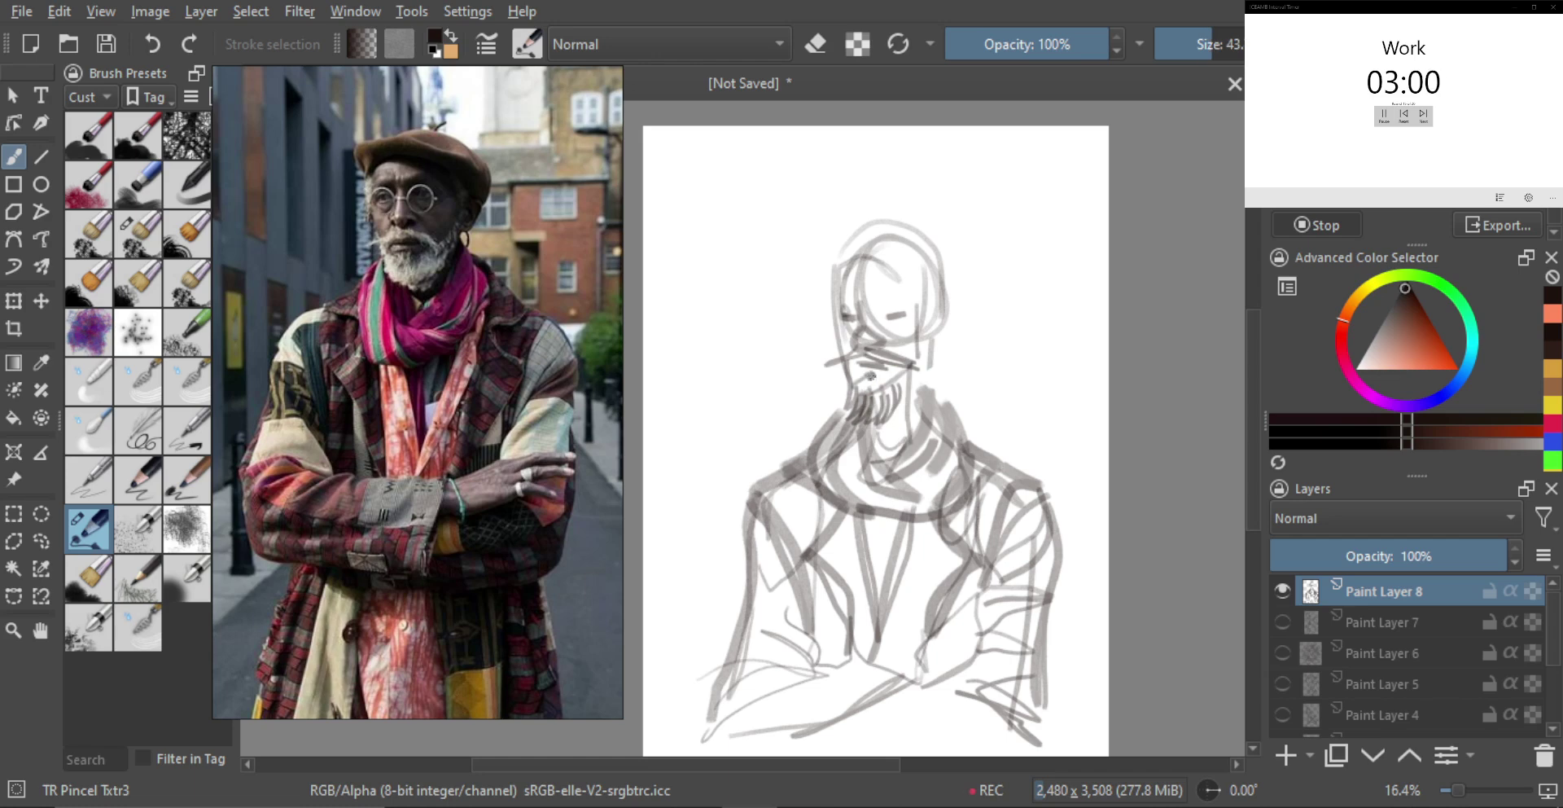
Try a curved cap brim across the forehead with a brush of about 62
key(bracketright)
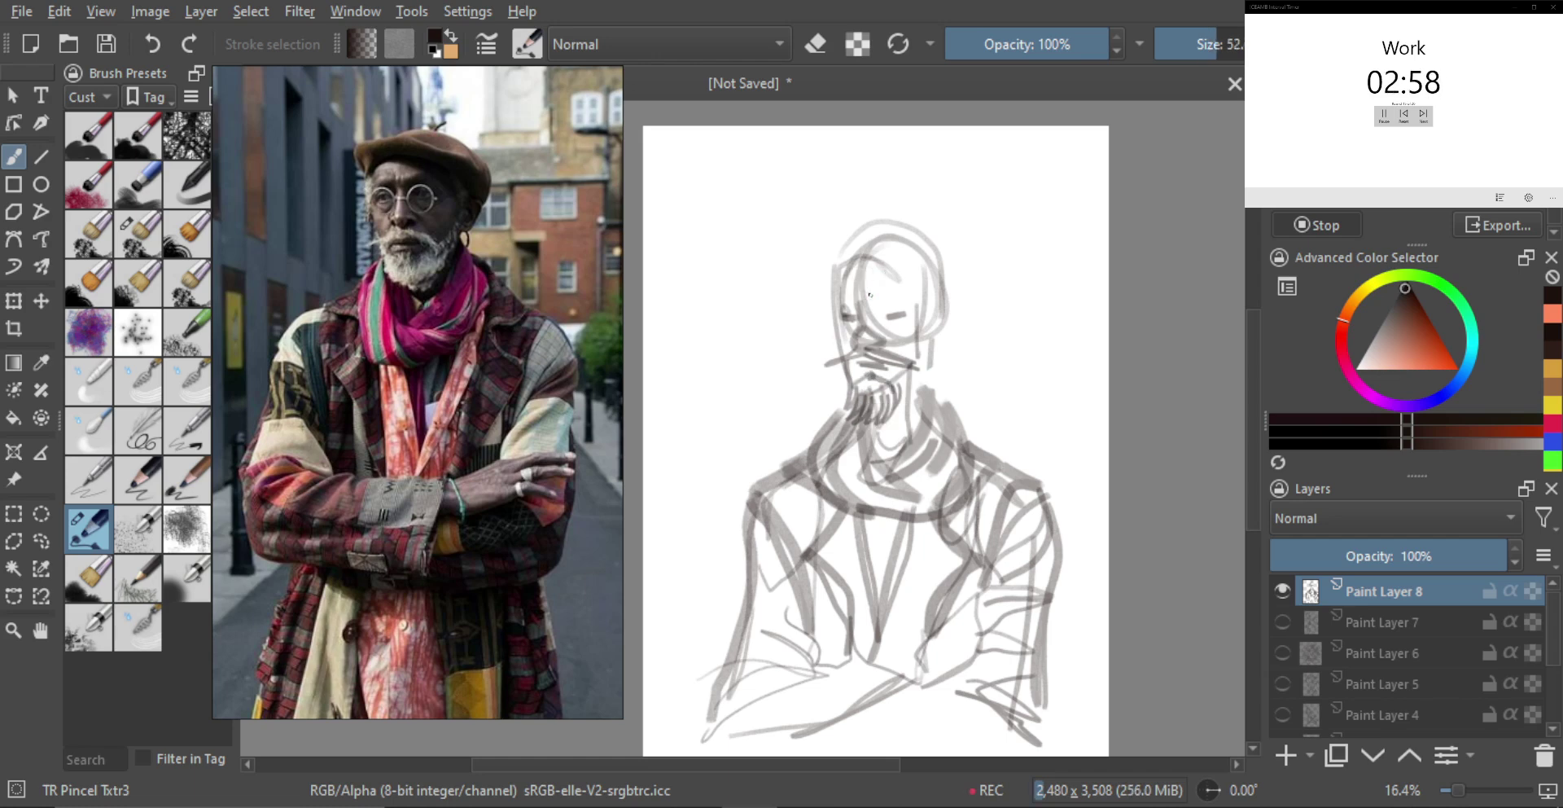
key(bracketright)
drag(831, 267, 1012, 278)
Mirror the canvas view and flip the reference photo horizontally to match
key(m)
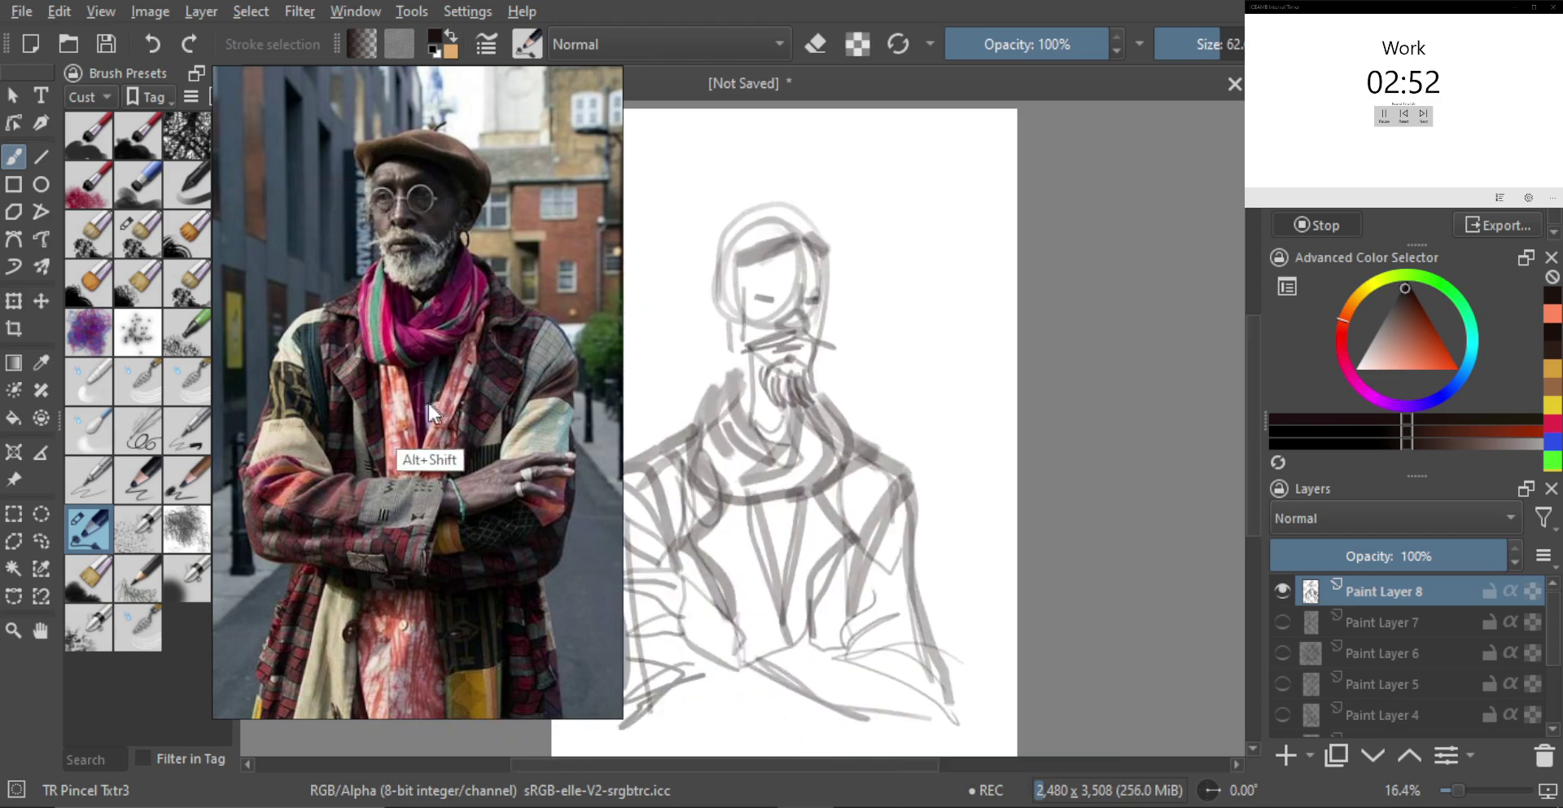
key(alt+shift+h)
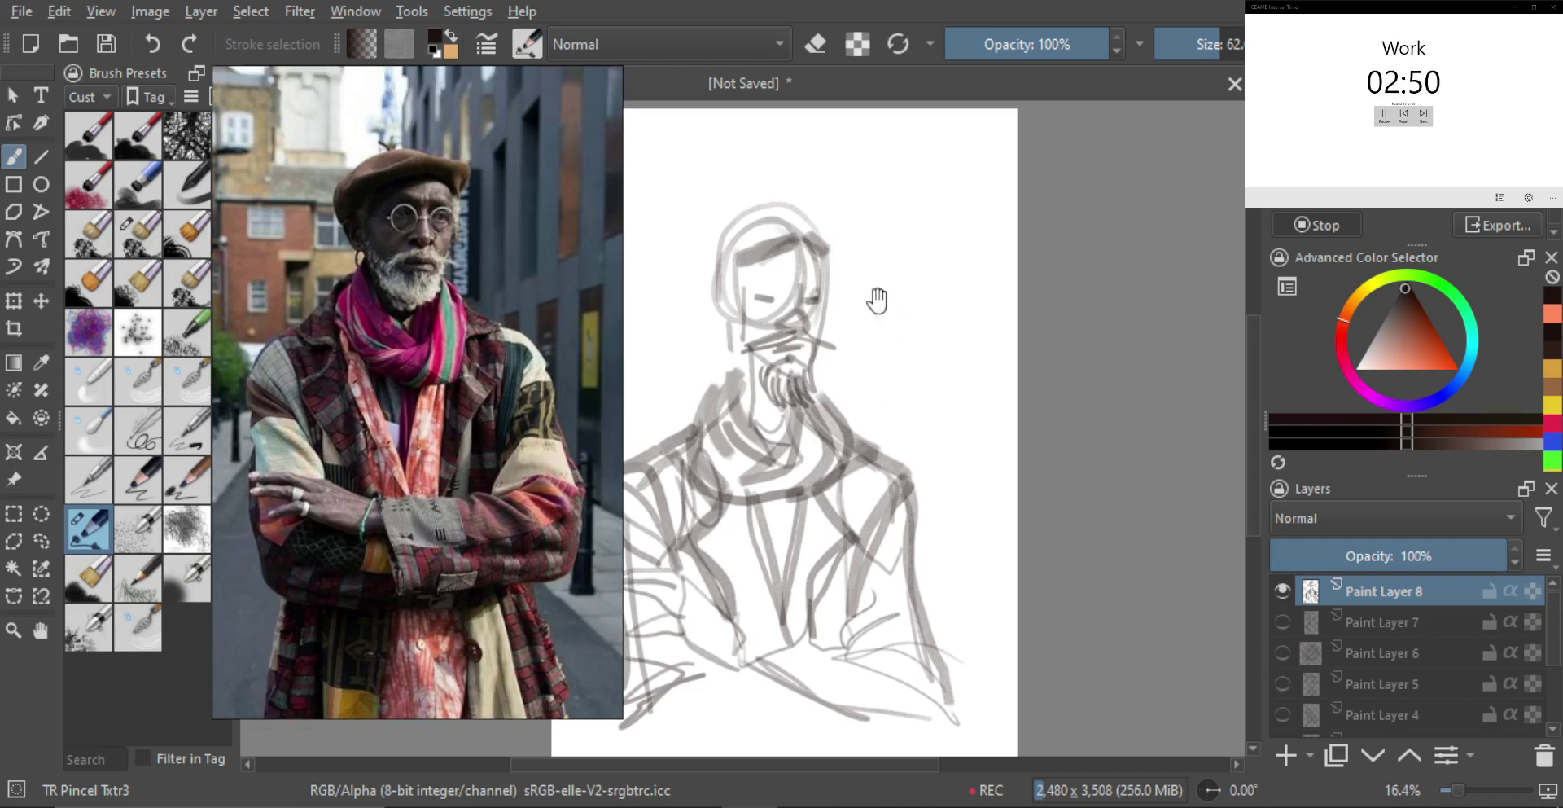
drag(885, 302, 1016, 298)
Undo the cap brim strokes across the forehead
mouse_move(910, 228)
mouse_down()
mouse_move(863, 252)
mouse_move(872, 266)
mouse_up()
key(ctrl+z)
key(ctrl+z)
key(ctrl+z)
mouse_move(991, 216)
mouse_down()
mouse_move(771, 353)
mouse_move(815, 365)
mouse_up()
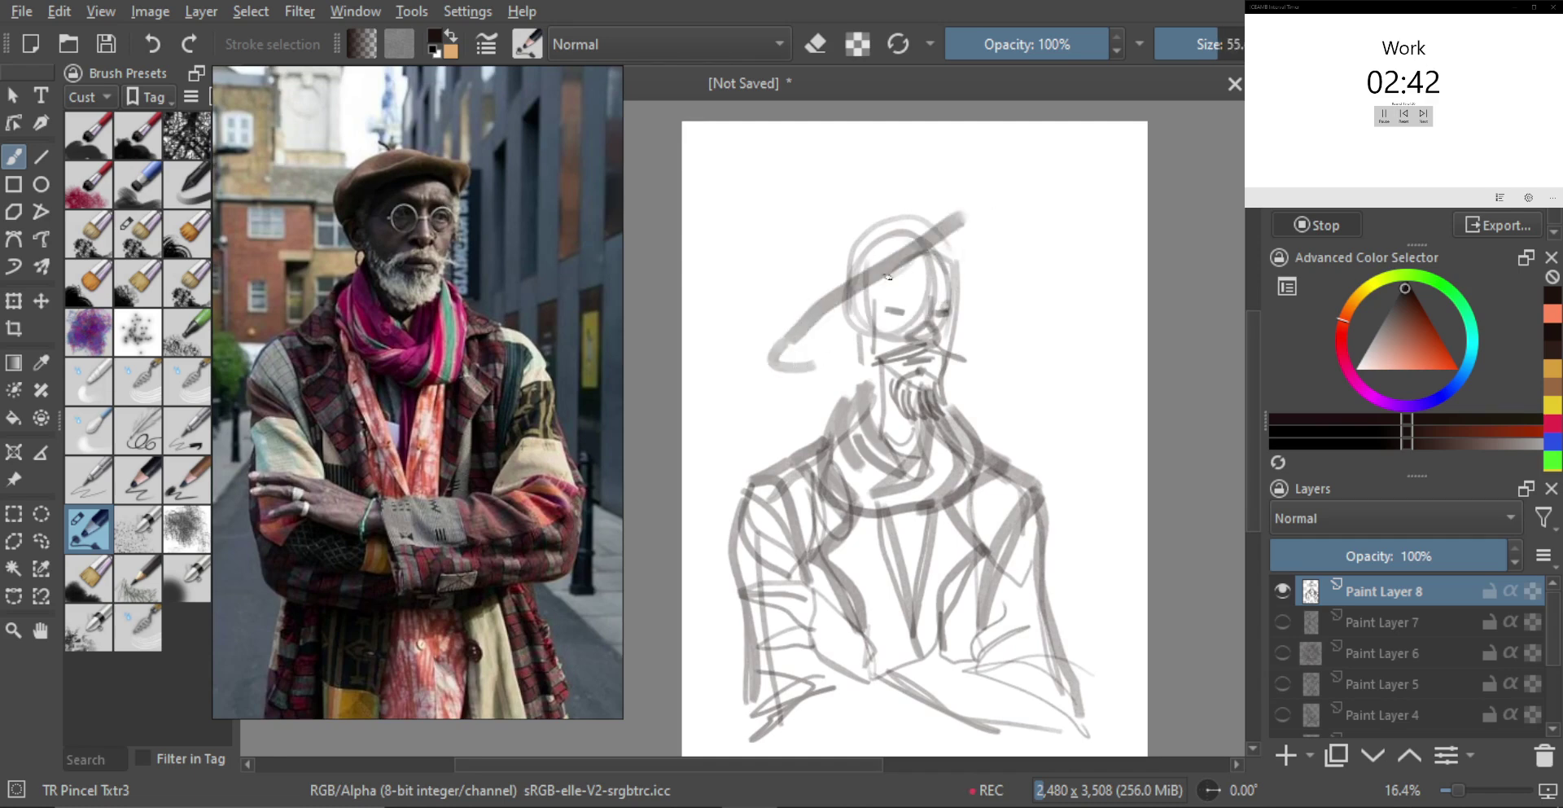
mouse_move(929, 237)
mouse_down()
mouse_move(965, 221)
mouse_move(970, 285)
mouse_up()
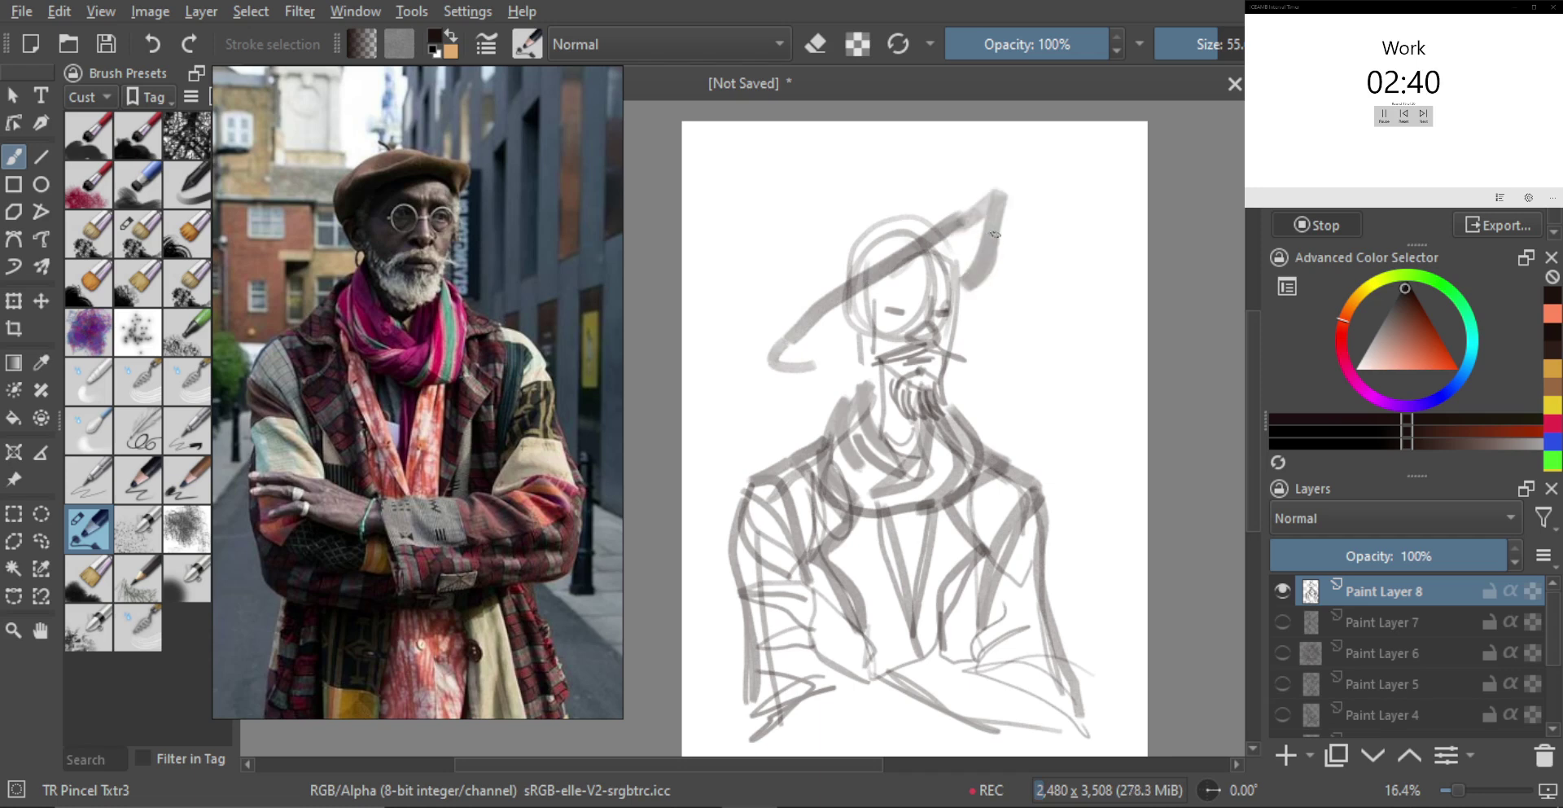
key(ctrl+z)
drag(1007, 195, 970, 260)
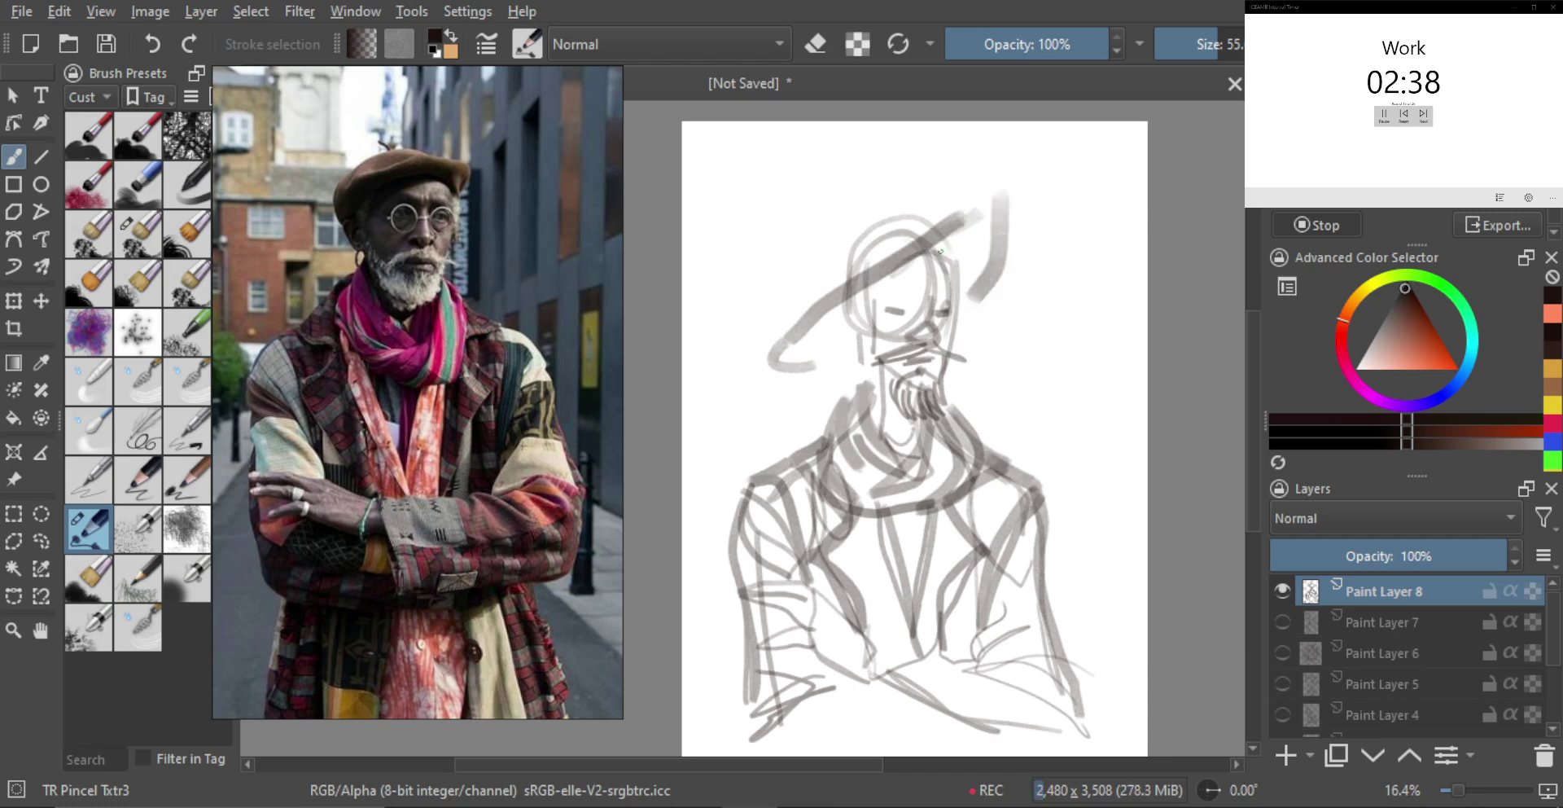
key(ctrl+z)
key(ctrl+z)
key(ctrl+z)
key(ctrl+z)
Draw a wide, curved hat brim across the forehead with a brush of about 55
mouse_move(766, 300)
mouse_down()
mouse_move(965, 232)
mouse_move(994, 294)
mouse_up()
key(ctrl+z)
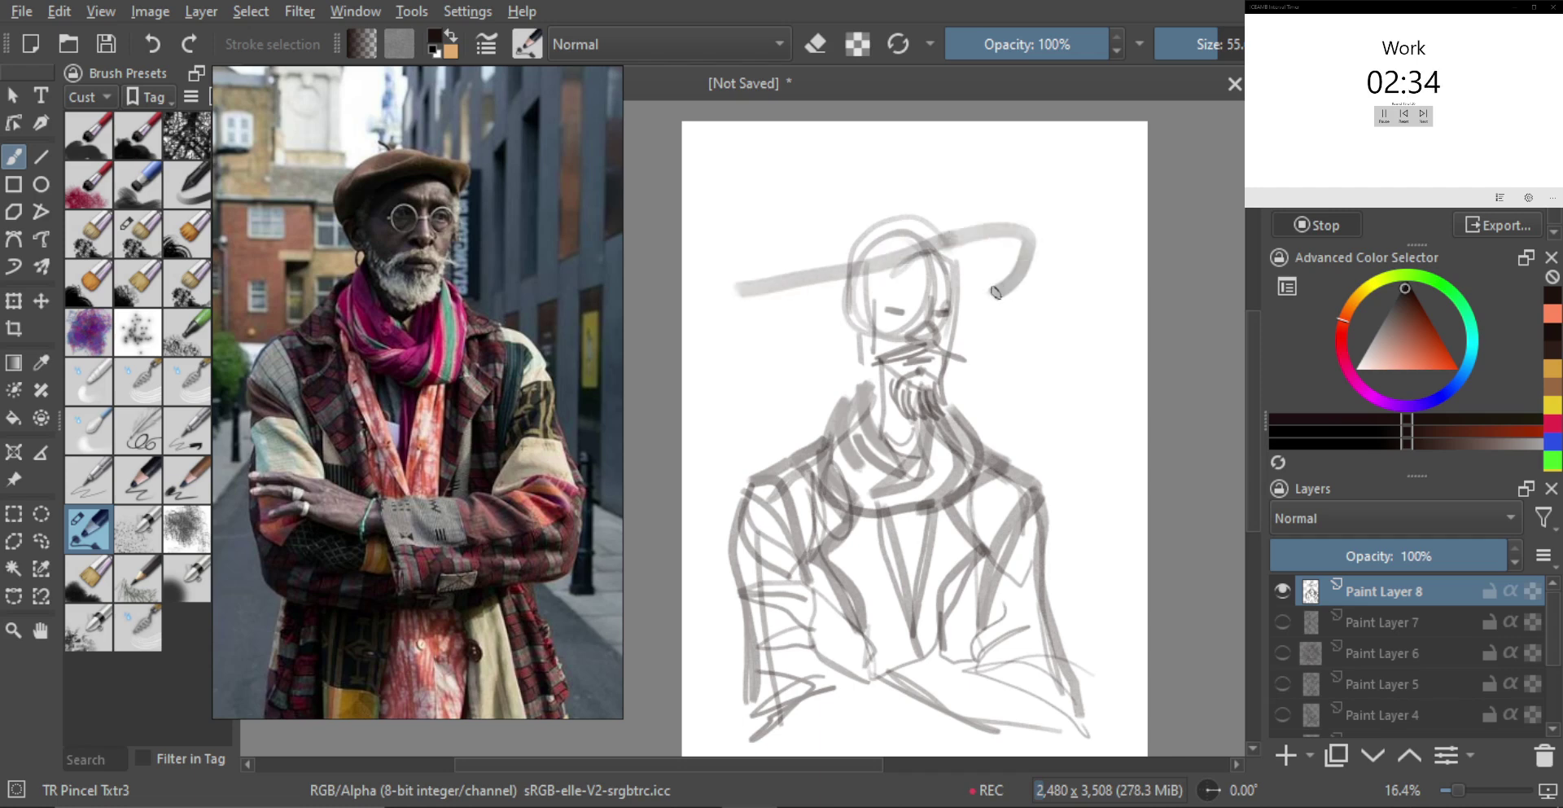
mouse_move(743, 295)
mouse_down()
mouse_move(855, 314)
mouse_move(764, 292)
mouse_move(777, 327)
mouse_move(840, 314)
mouse_up()
key(ctrl+z)
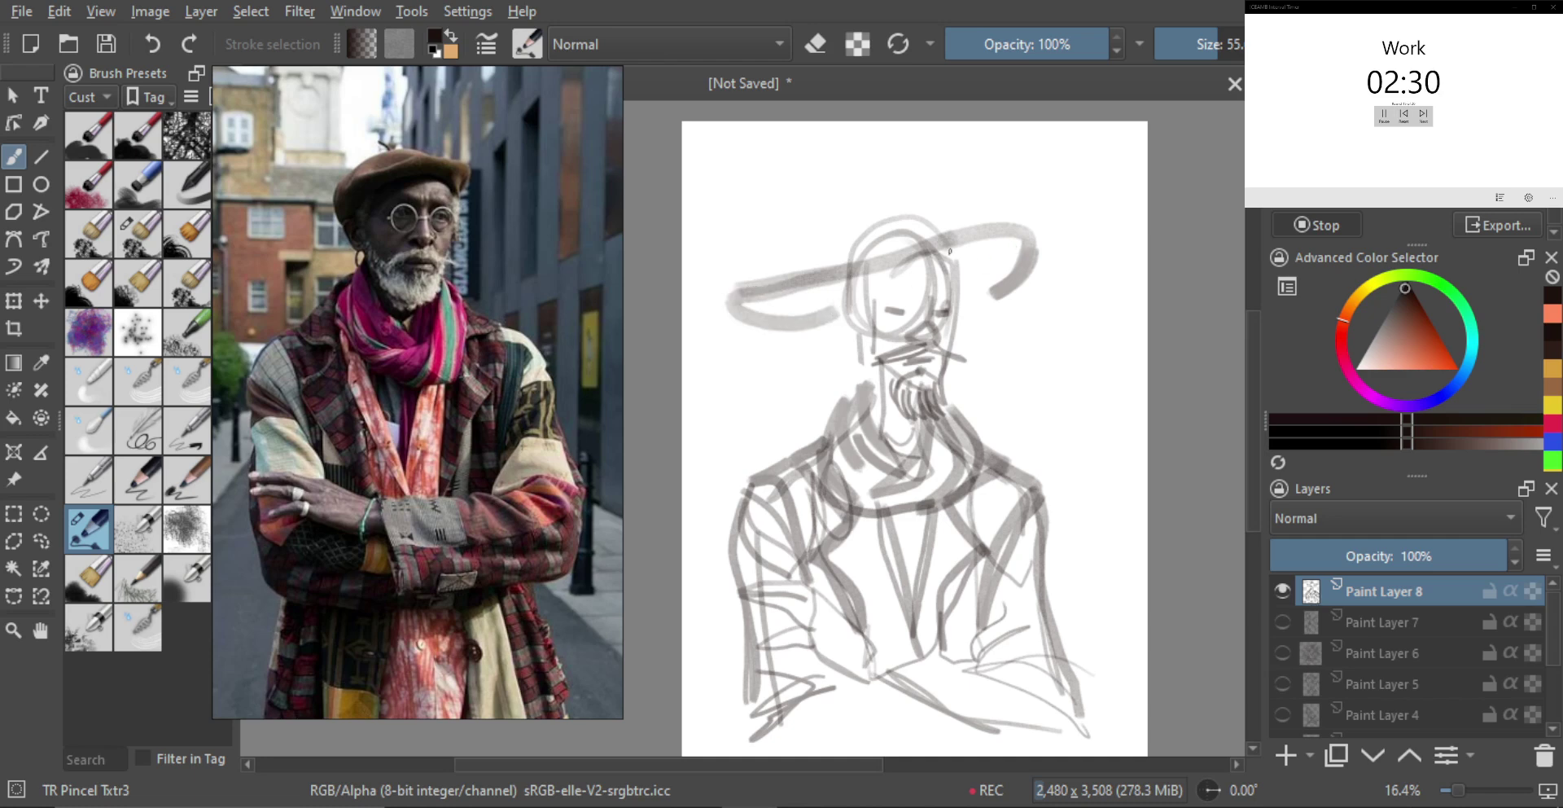
Draw the tall, dented crown of the hat and thicken the upturned end of the brim
mouse_move(833, 254)
mouse_down()
mouse_move(831, 200)
mouse_move(863, 153)
mouse_move(889, 186)
mouse_move(863, 198)
mouse_move(936, 232)
mouse_move(916, 163)
mouse_move(943, 243)
mouse_up()
drag(978, 299, 998, 290)
drag(949, 177, 944, 214)
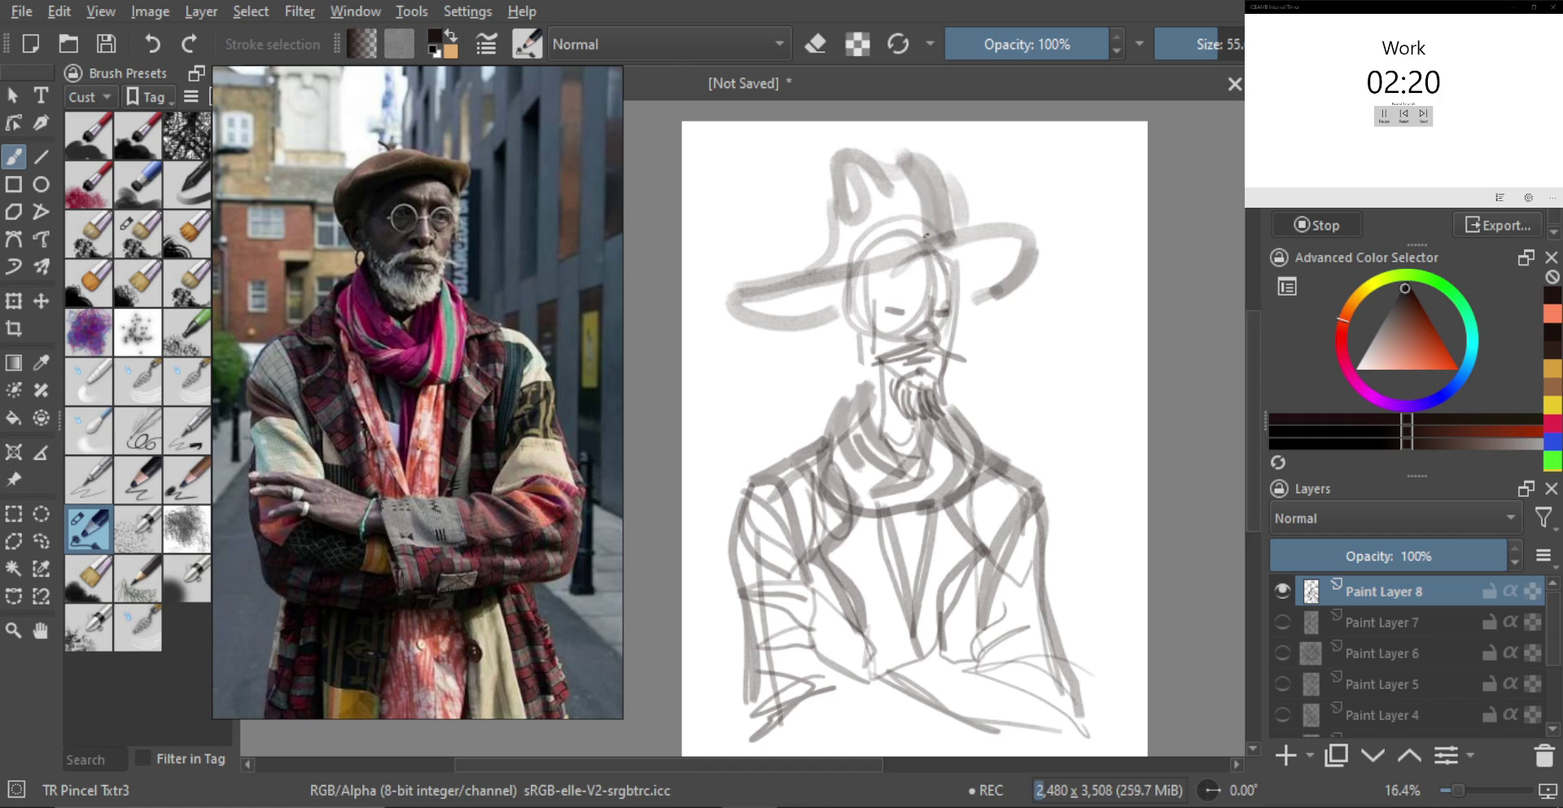
Draw a round glasses lens over the nearer eye, reducing the brush to about 46
mouse_move(851, 381)
mouse_down()
mouse_move(894, 313)
mouse_move(894, 259)
mouse_move(902, 296)
mouse_move(871, 280)
mouse_up()
key(bracketleft)
key(ctrl+z)
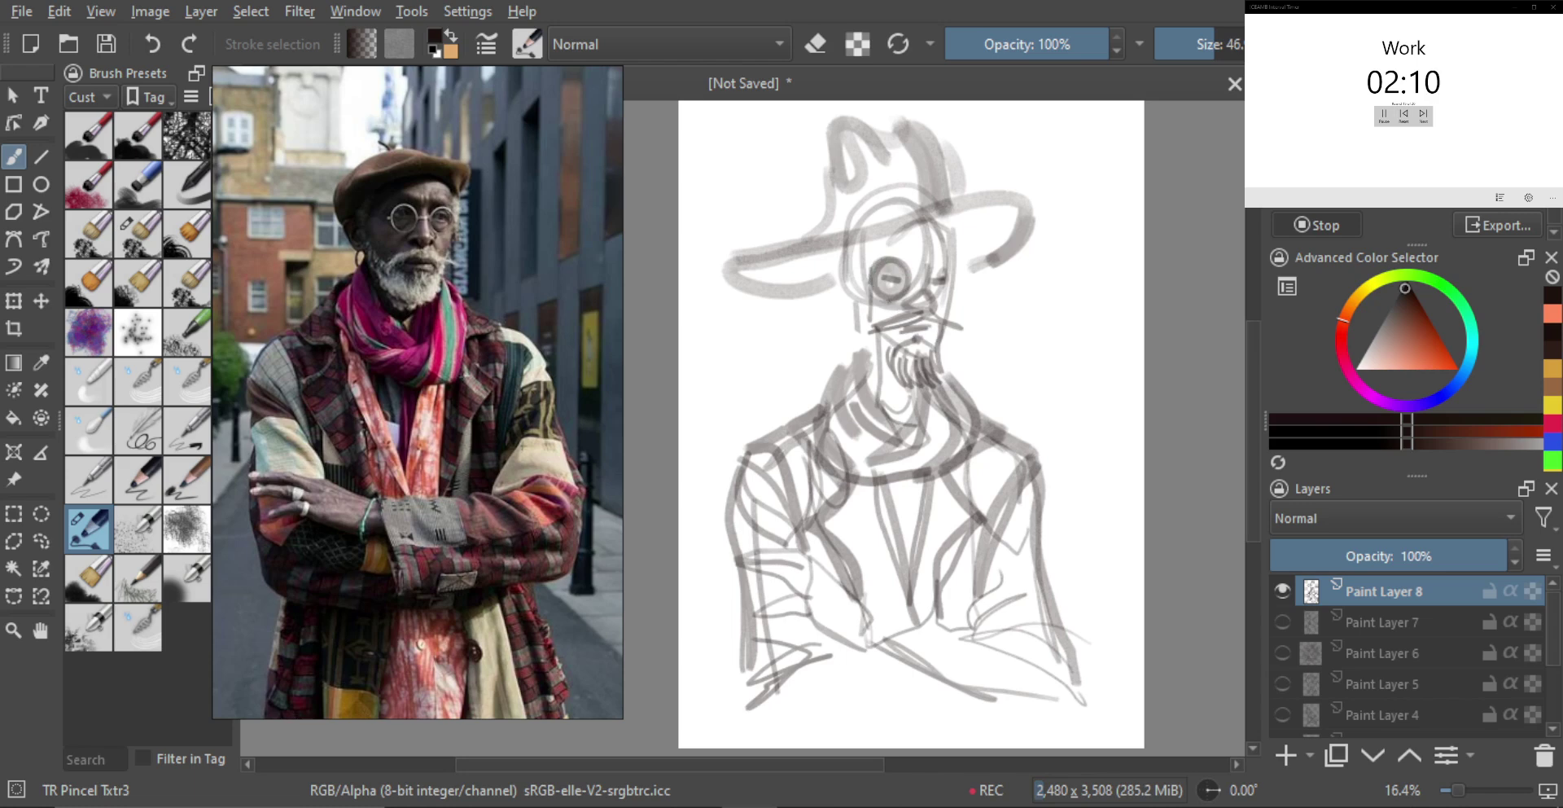
mouse_move(870, 363)
mouse_down()
mouse_move(849, 362)
mouse_move(871, 398)
mouse_up()
key(ctrl+z)
key(ctrl+z)
Add strokes for the side of the head, the earring and the face's far edge, and touch up the scarf
mouse_move(879, 309)
mouse_down()
mouse_move(873, 364)
mouse_move(853, 377)
mouse_up()
drag(852, 303, 845, 276)
mouse_move(963, 268)
mouse_down()
mouse_move(953, 299)
mouse_move(978, 303)
mouse_up()
drag(926, 408, 916, 421)
drag(887, 498, 902, 498)
Check the sketch in mirrored view and add a broad shading stroke beside the neck with a brush of about 90
key(bracketright)
key(bracketright)
key(bracketright)
key(bracketright)
key(bracketright)
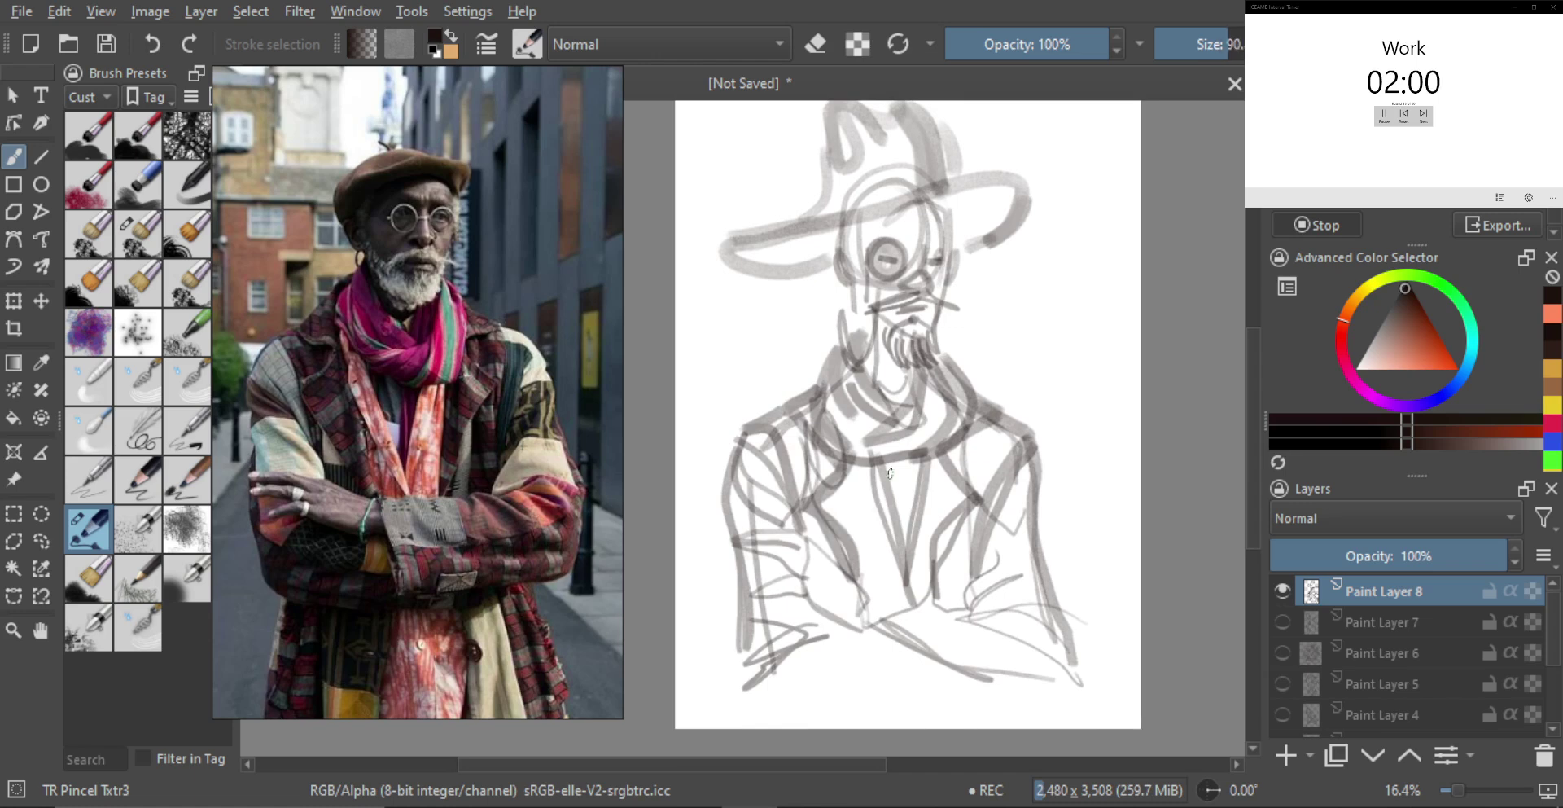
key(m)
key(m)
drag(905, 381, 890, 468)
drag(968, 367, 1038, 282)
Fade the rough sketch layer by lowering its opacity and add a new paint layer above it
drag(1462, 557, 1398, 555)
click(1285, 756)
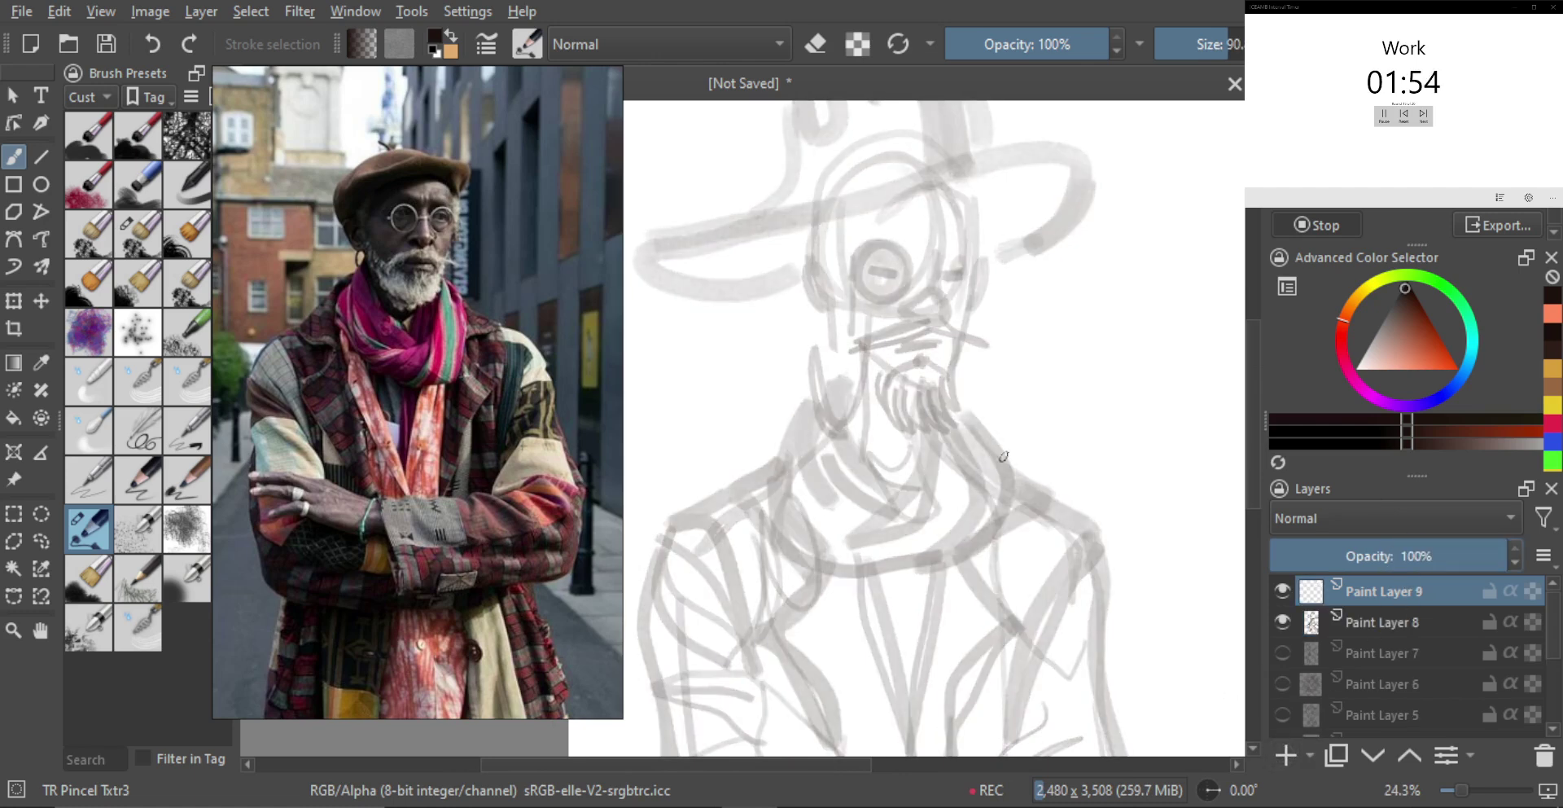
Draw the dark bridge line of the nose beside the far eye, following the enlarged reference, with a brush of about 10
scroll(963, 357, up, 4)
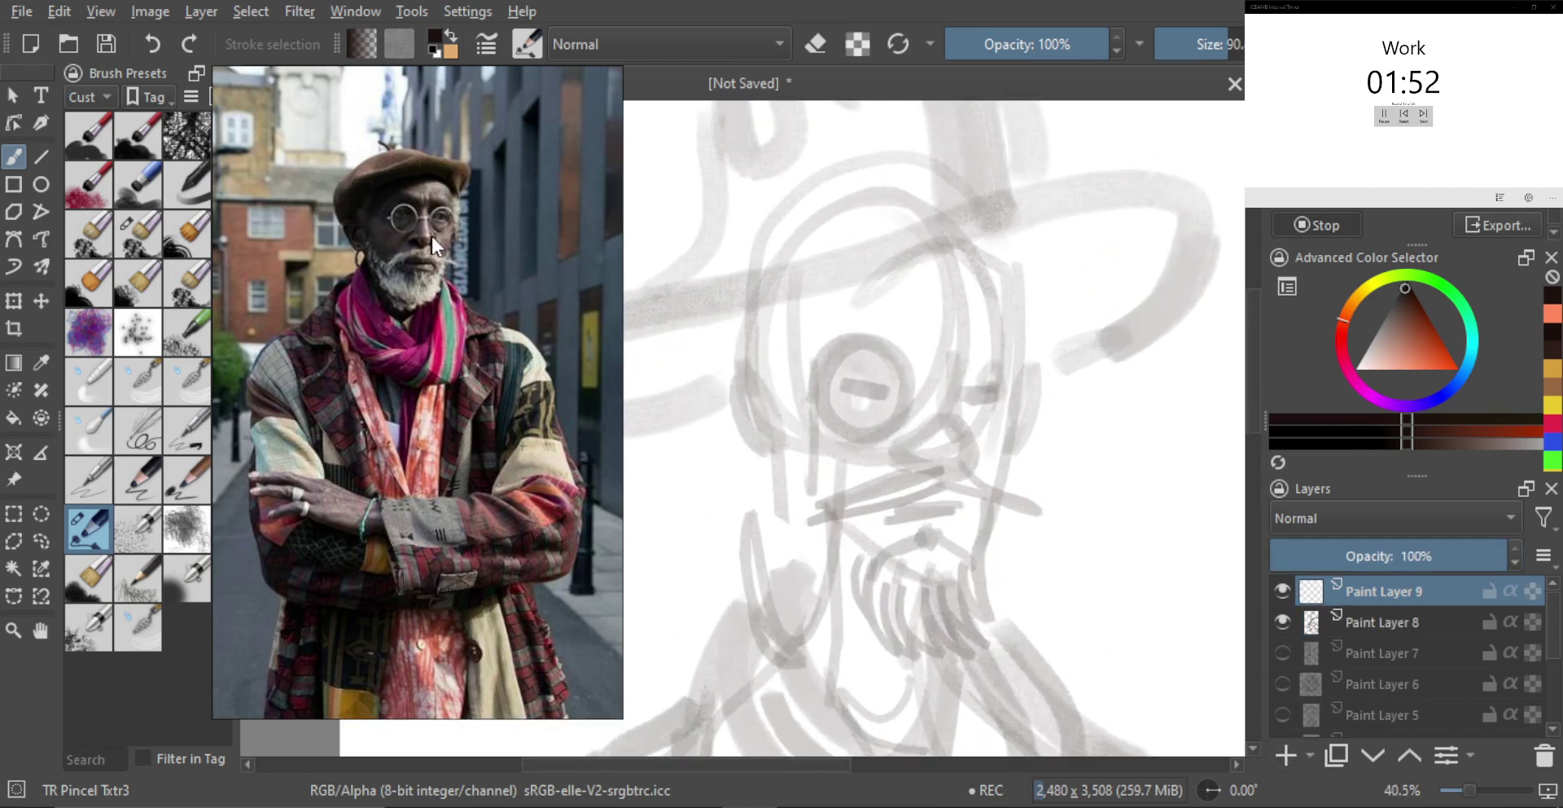
scroll(536, 203, up, 5)
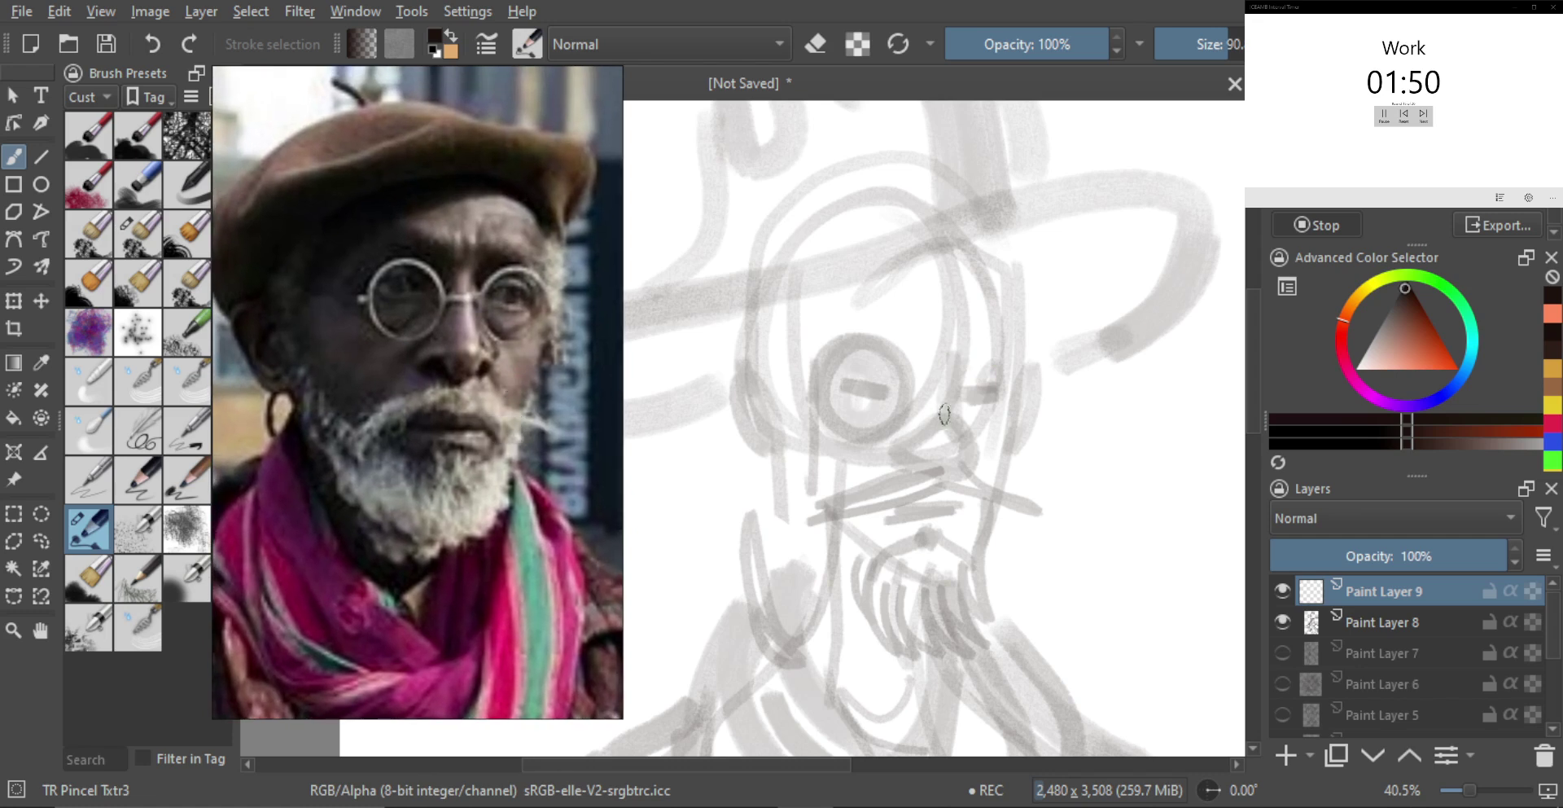
mouse_move(968, 416)
mouse_down()
mouse_move(1010, 415)
mouse_move(872, 376)
mouse_move(892, 399)
mouse_up()
key(ctrl+z)
key(ctrl+z)
key(ctrl+z)
mouse_move(962, 374)
mouse_down()
mouse_move(956, 398)
mouse_move(963, 370)
mouse_up()
drag(960, 430, 958, 394)
drag(959, 461, 951, 461)
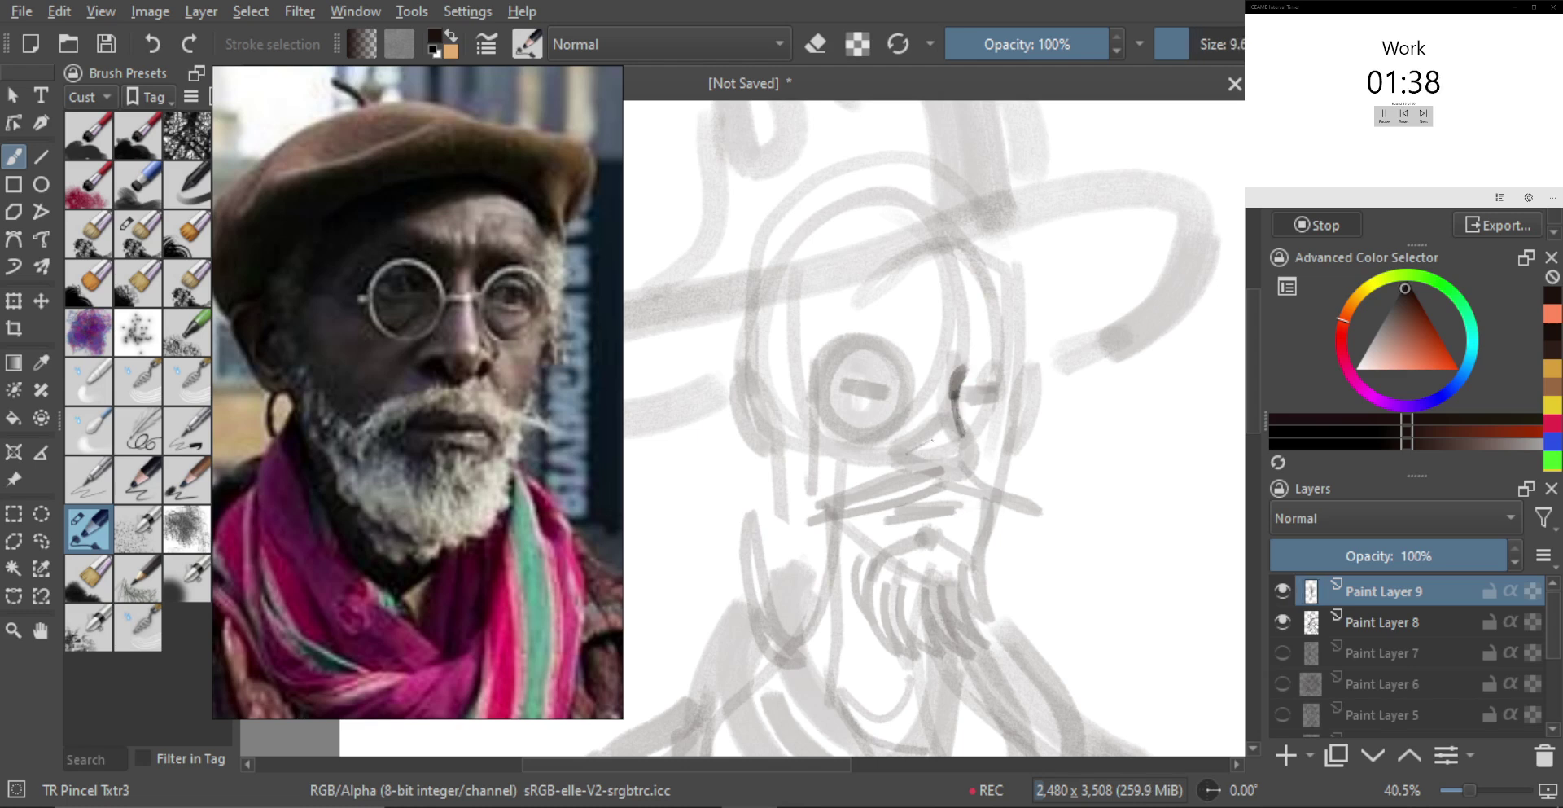
Shade the near side of the nose and block in the underside of its tip with a slightly larger brush
key(bracketright)
key(bracketright)
mouse_move(906, 451)
mouse_down()
mouse_move(966, 441)
mouse_move(938, 400)
mouse_move(916, 438)
mouse_move(929, 393)
mouse_move(930, 429)
mouse_up()
key(ctrl+z)
mouse_move(938, 376)
mouse_down()
mouse_move(943, 455)
mouse_move(908, 461)
mouse_move(964, 446)
mouse_move(981, 448)
mouse_move(942, 474)
mouse_move(923, 461)
mouse_move(990, 477)
mouse_up()
key(bracketleft)
key(bracketleft)
key(bracketleft)
key(bracketleft)
key(bracketleft)
key(bracketleft)
key(bracketleft)
key(bracketleft)
key(bracketleft)
key(bracketleft)
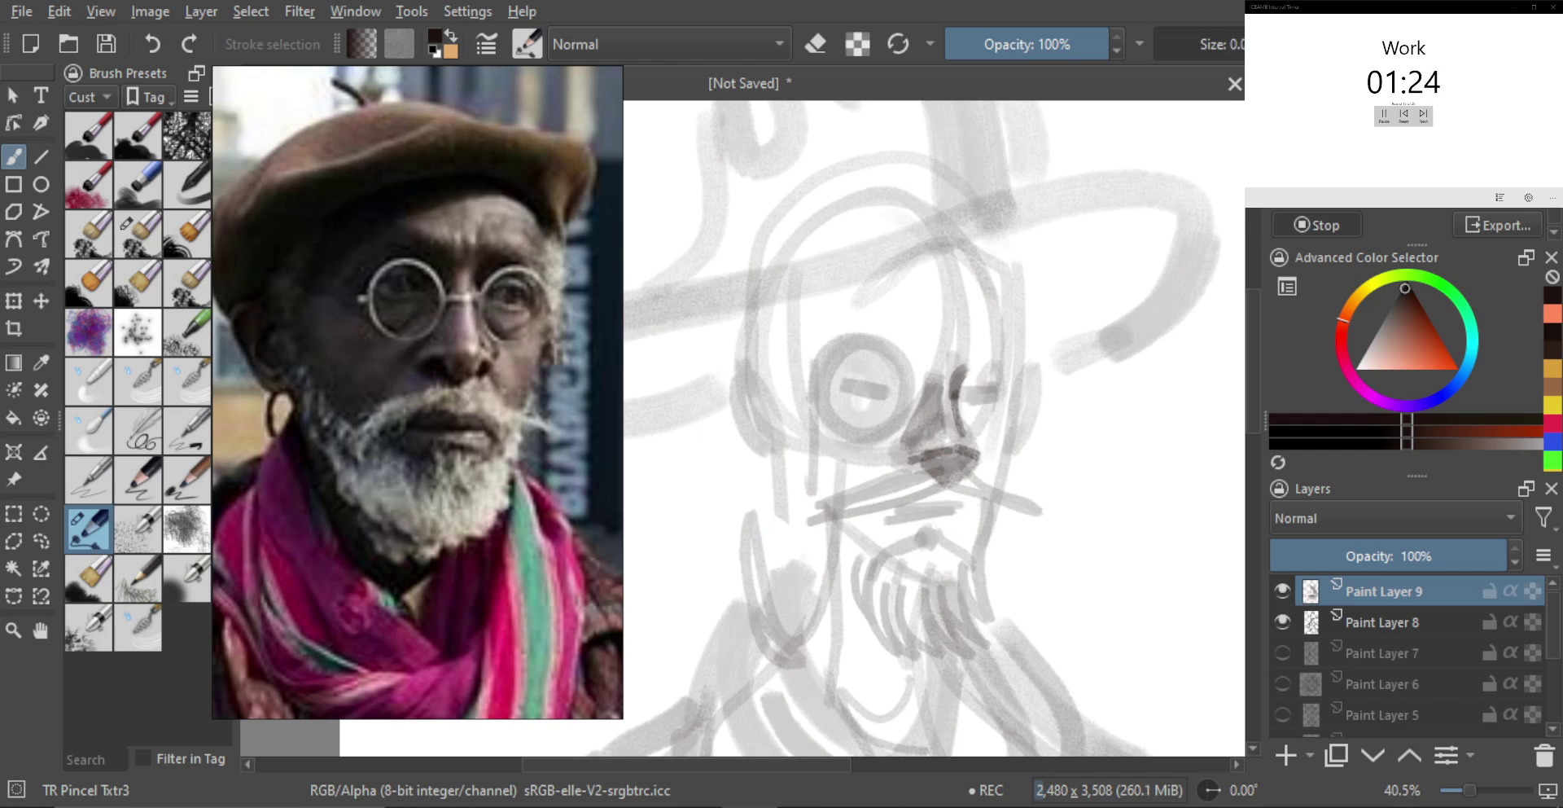
Darken the nostrils and the underside of the nose with a small brush of about 8
key(bracketright)
key(bracketright)
key(bracketright)
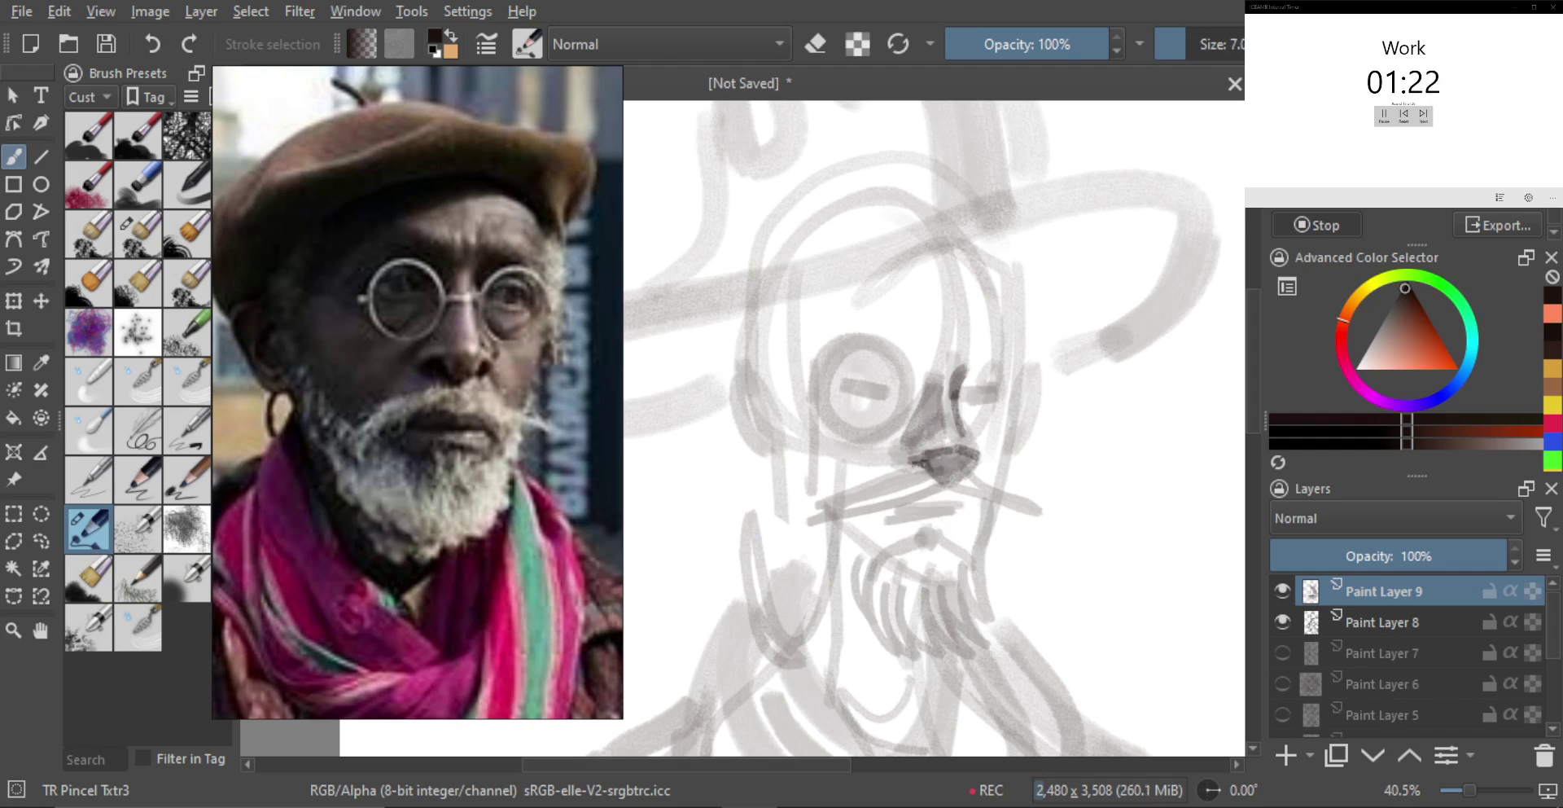
key(bracketright)
key(bracketright)
key(bracketleft)
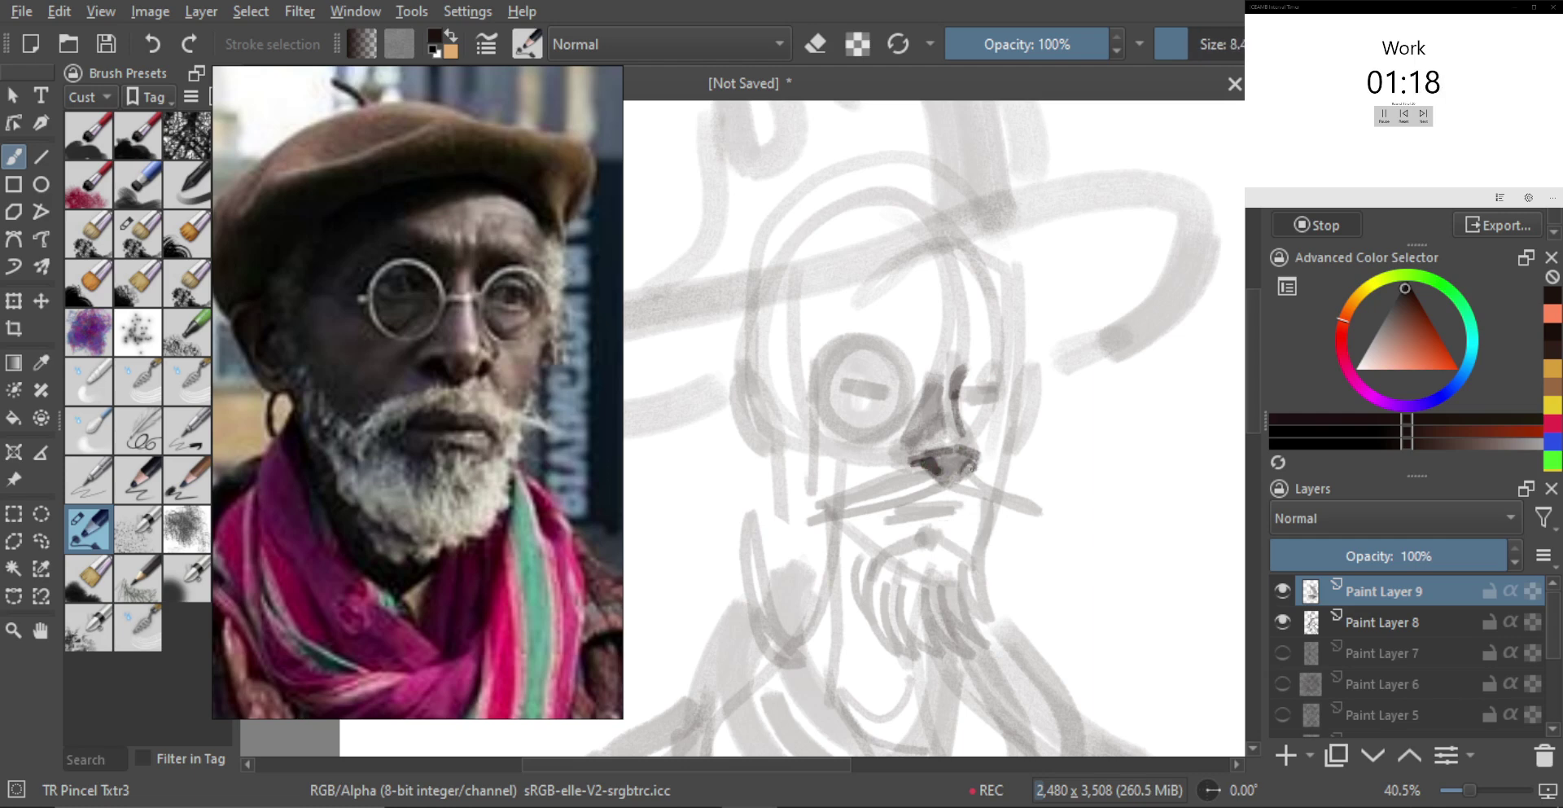
Draw the line between the lips, fill the upper lip and add a shadow below the lower lip with a brush of about 16
drag(992, 483, 955, 472)
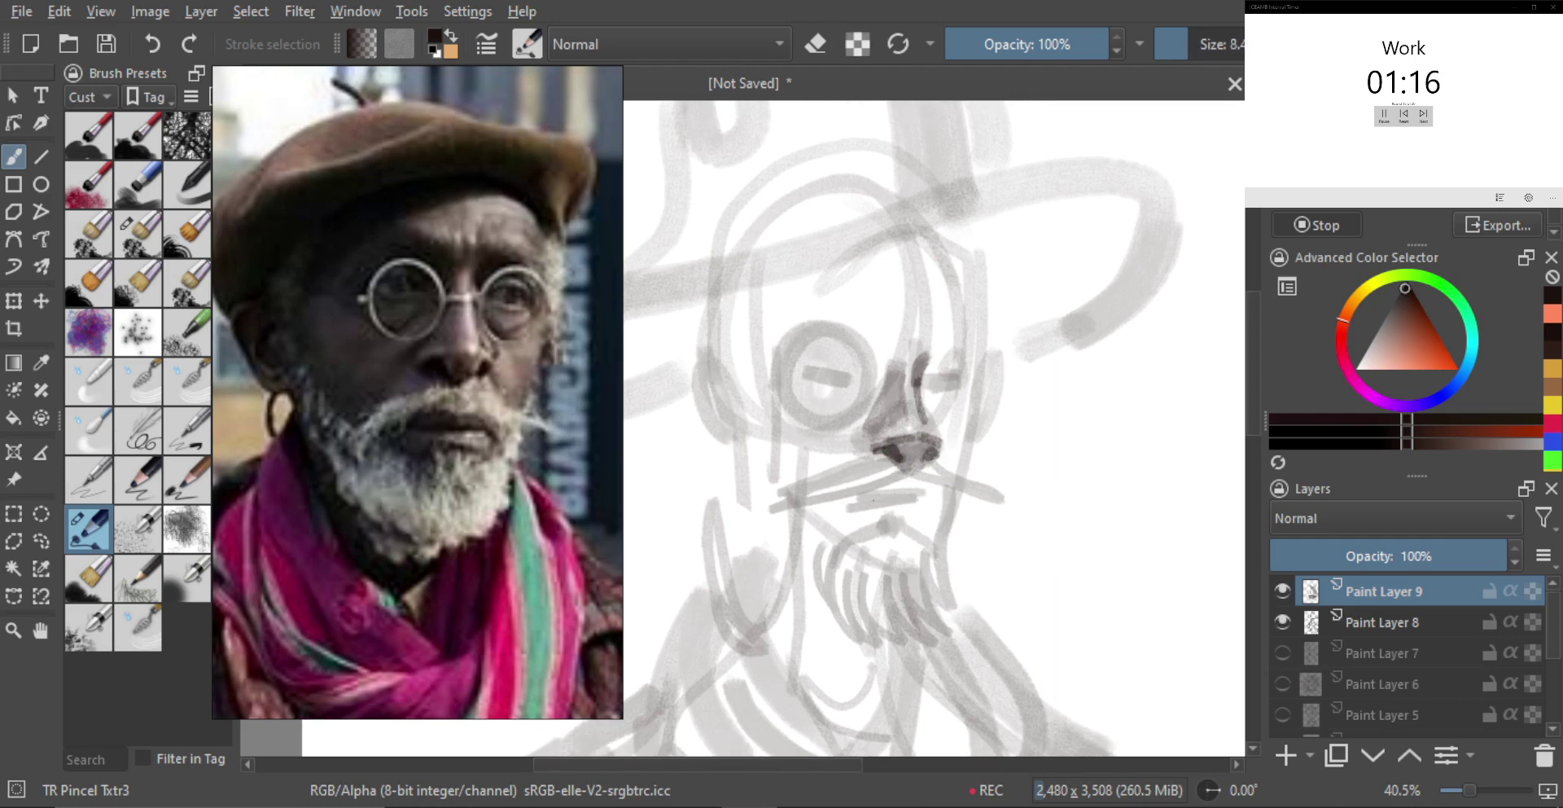
mouse_move(865, 494)
mouse_down()
mouse_move(847, 499)
mouse_move(926, 492)
mouse_up()
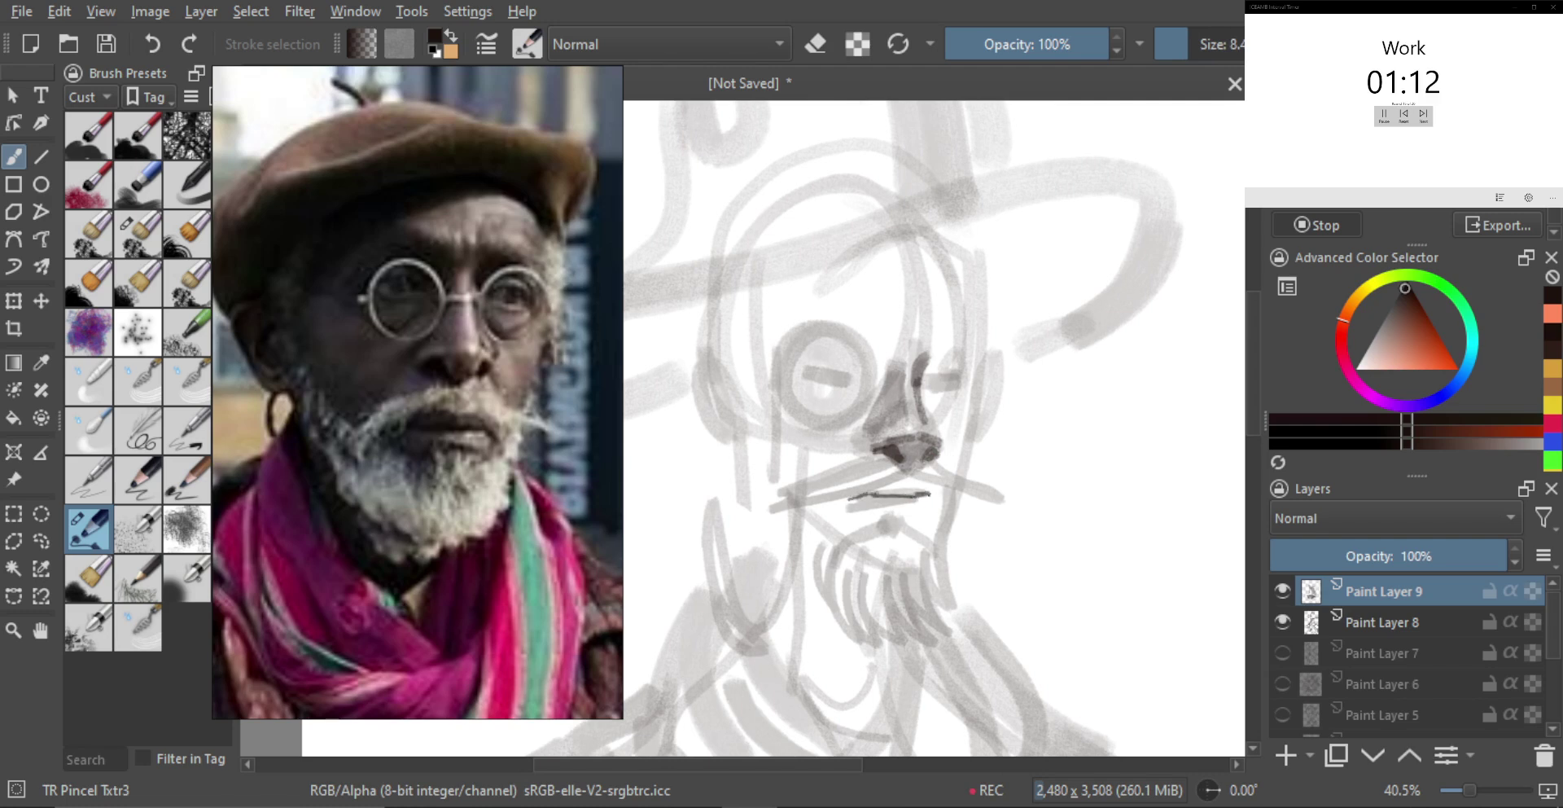
shift+drag(889, 546, 899, 546)
drag(853, 498, 932, 493)
shift+drag(922, 557, 925, 518)
key(bracketleft)
key(bracketleft)
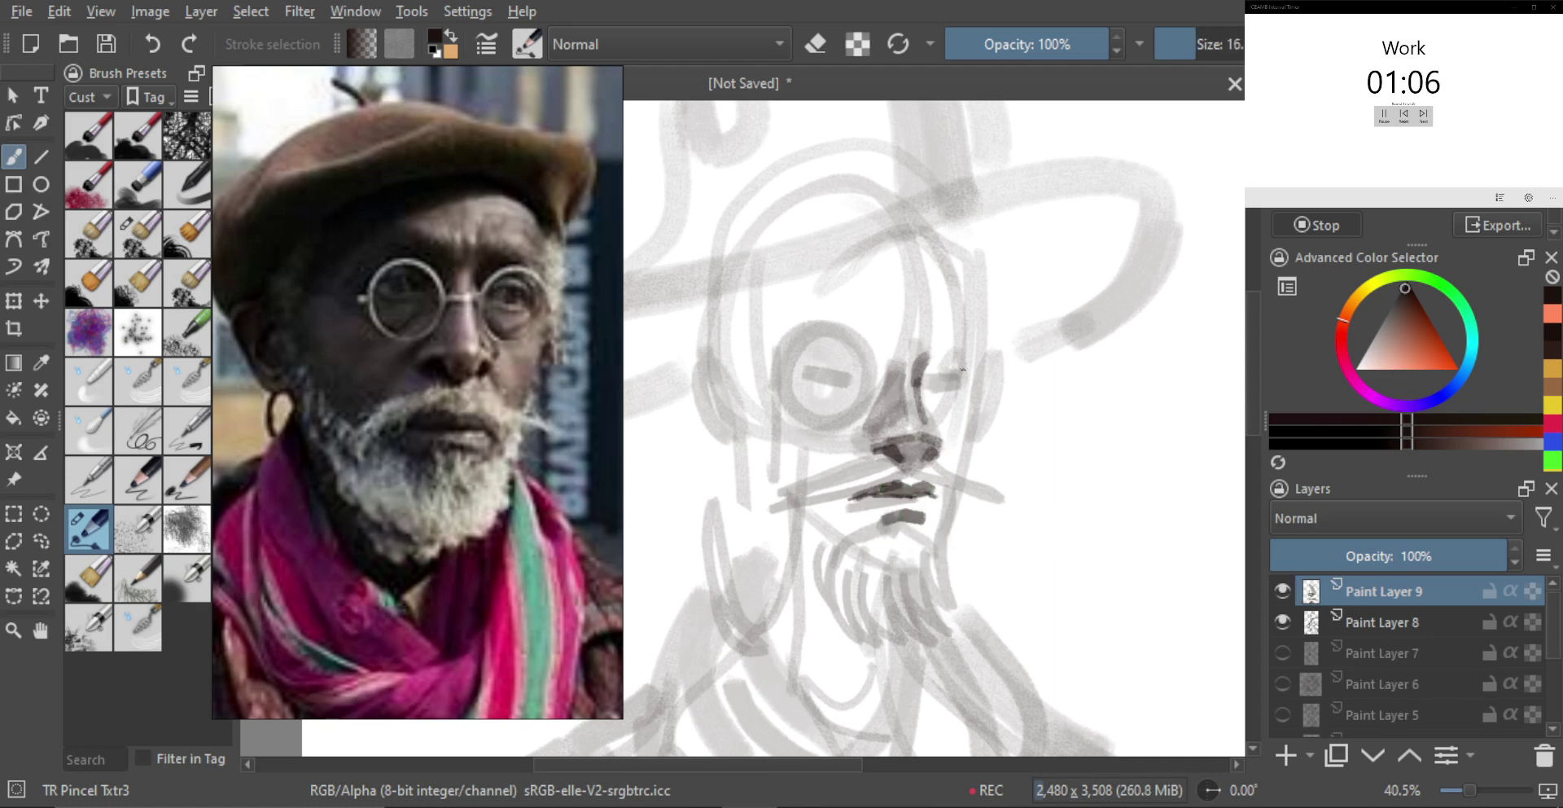
Draw dark curved bags beneath both eyes
shift+drag(949, 405, 950, 424)
drag(852, 398, 854, 405)
key(bracketleft)
key(bracketleft)
key(bracketleft)
key(bracketleft)
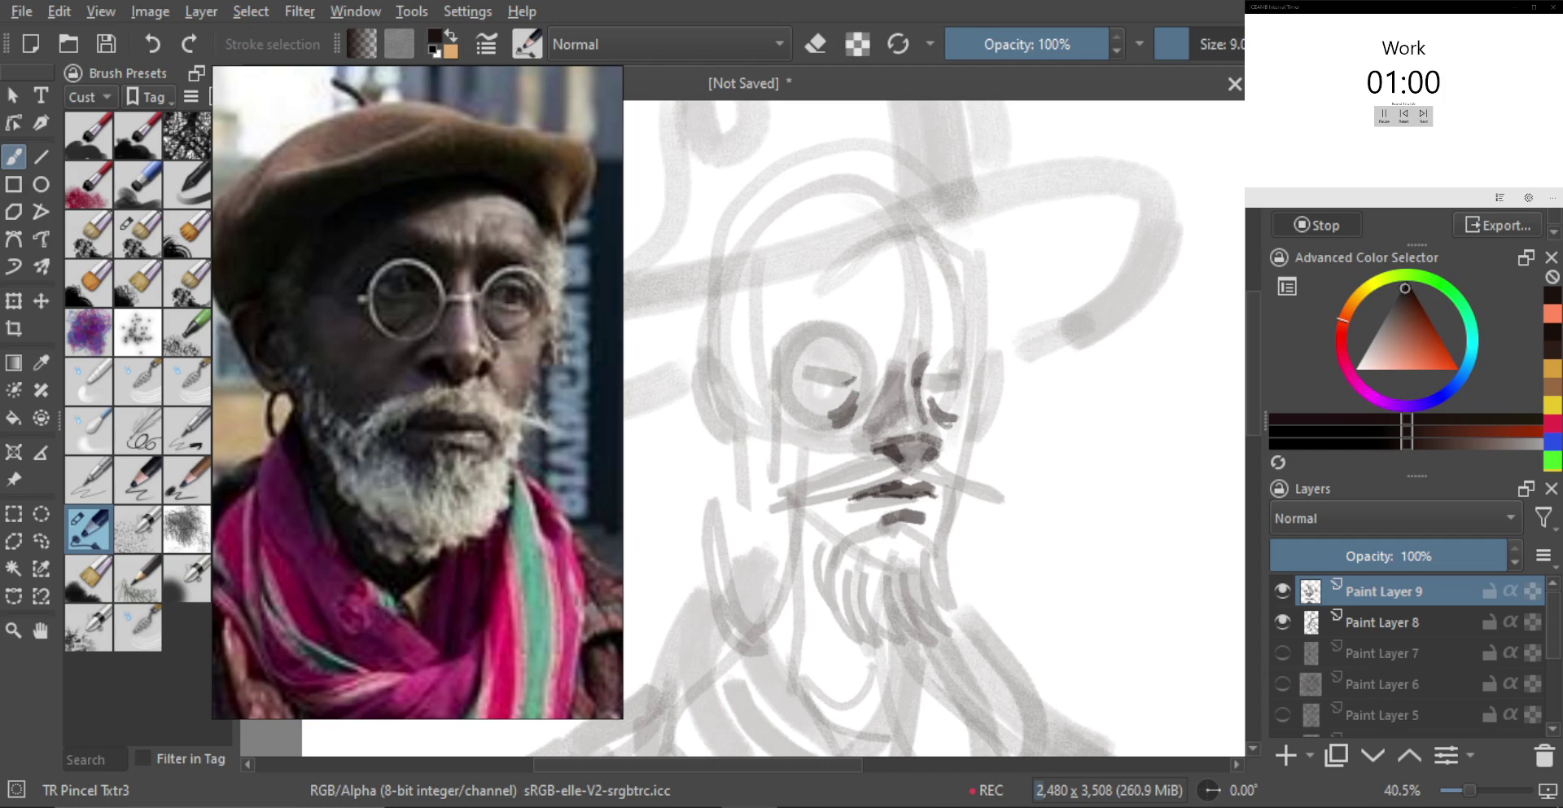
Outline both eyes with small lid strokes and add wrinkle lines beneath them, using a brush of about 9
drag(929, 386, 959, 372)
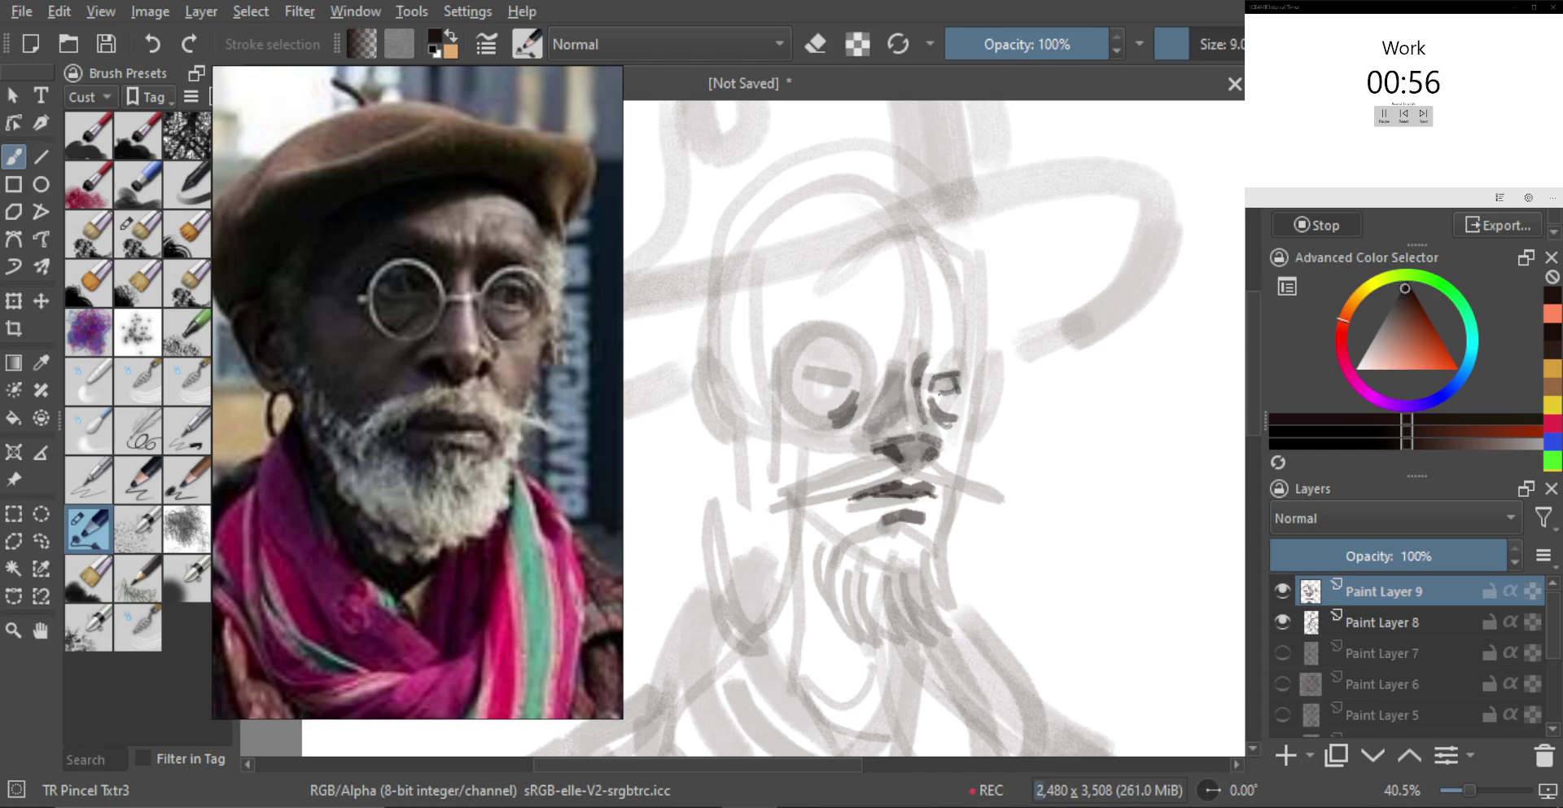
drag(810, 373, 852, 372)
key(ctrl+z)
key(ctrl+z)
mouse_move(852, 389)
mouse_down()
mouse_move(819, 391)
mouse_move(955, 407)
mouse_up()
key(bracketleft)
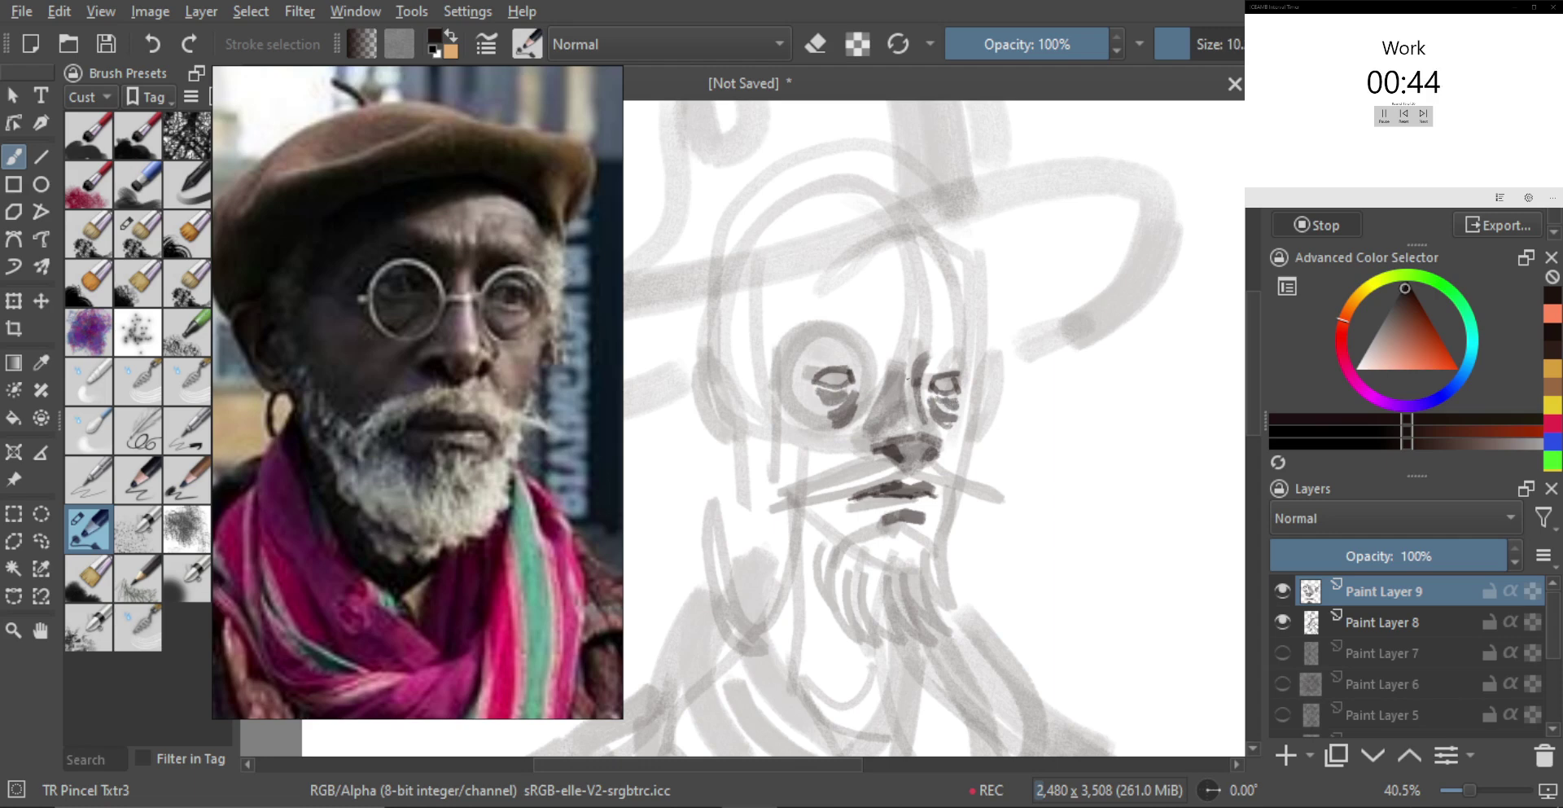
Darken the irises and eye sockets and draw thick eyebrows above both eyes, with a brush of about 18
key(bracketleft)
mouse_move(852, 352)
mouse_down()
mouse_move(857, 371)
mouse_move(935, 373)
mouse_up()
key(bracketright)
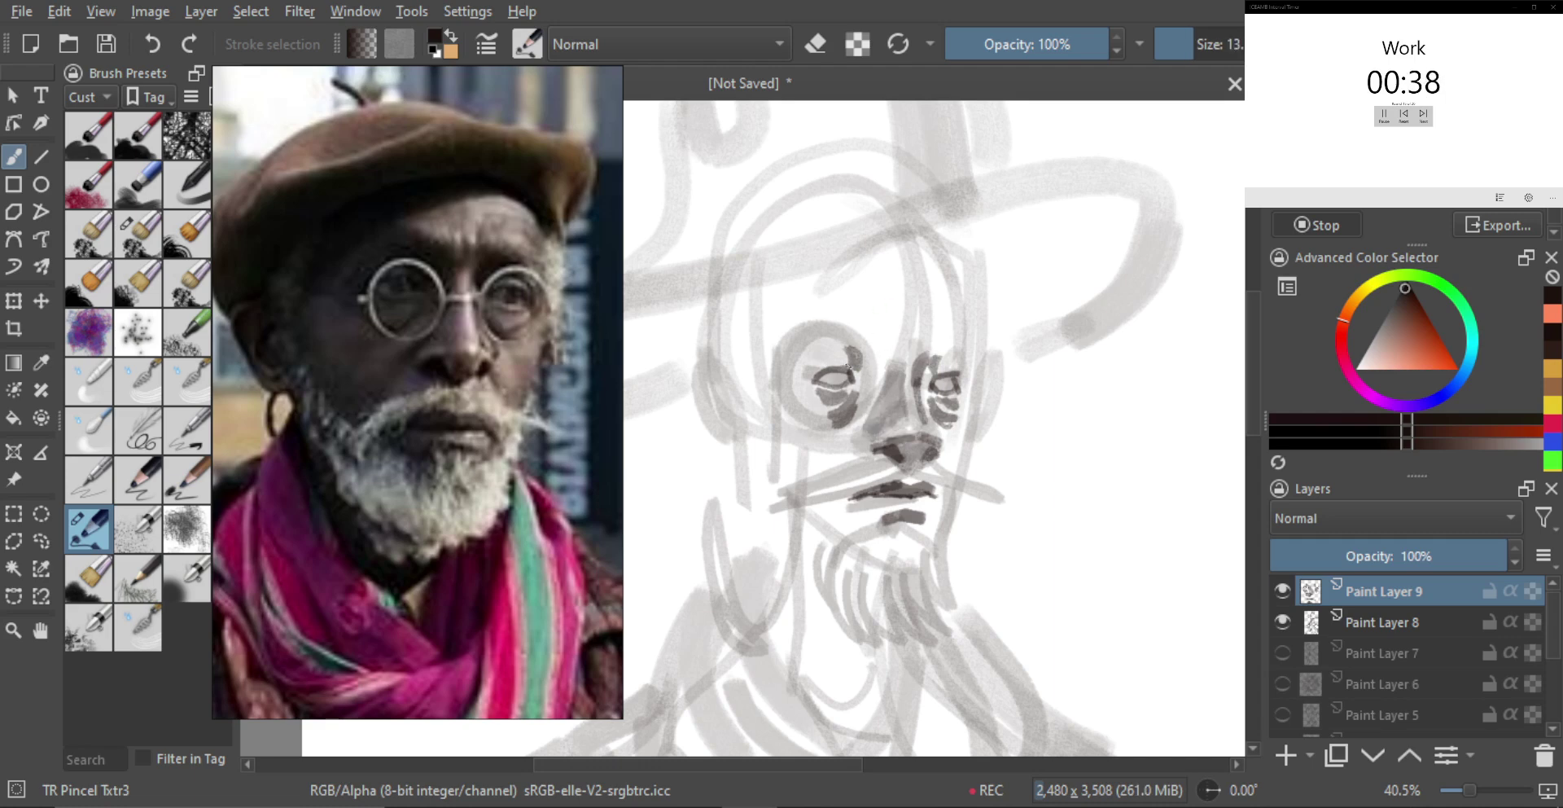
key(ctrl+z)
key(ctrl+z)
drag(833, 379, 837, 380)
mouse_move(928, 359)
mouse_down()
mouse_move(896, 432)
mouse_move(812, 394)
mouse_move(959, 415)
mouse_move(936, 414)
mouse_move(944, 403)
mouse_up()
key(bracketleft)
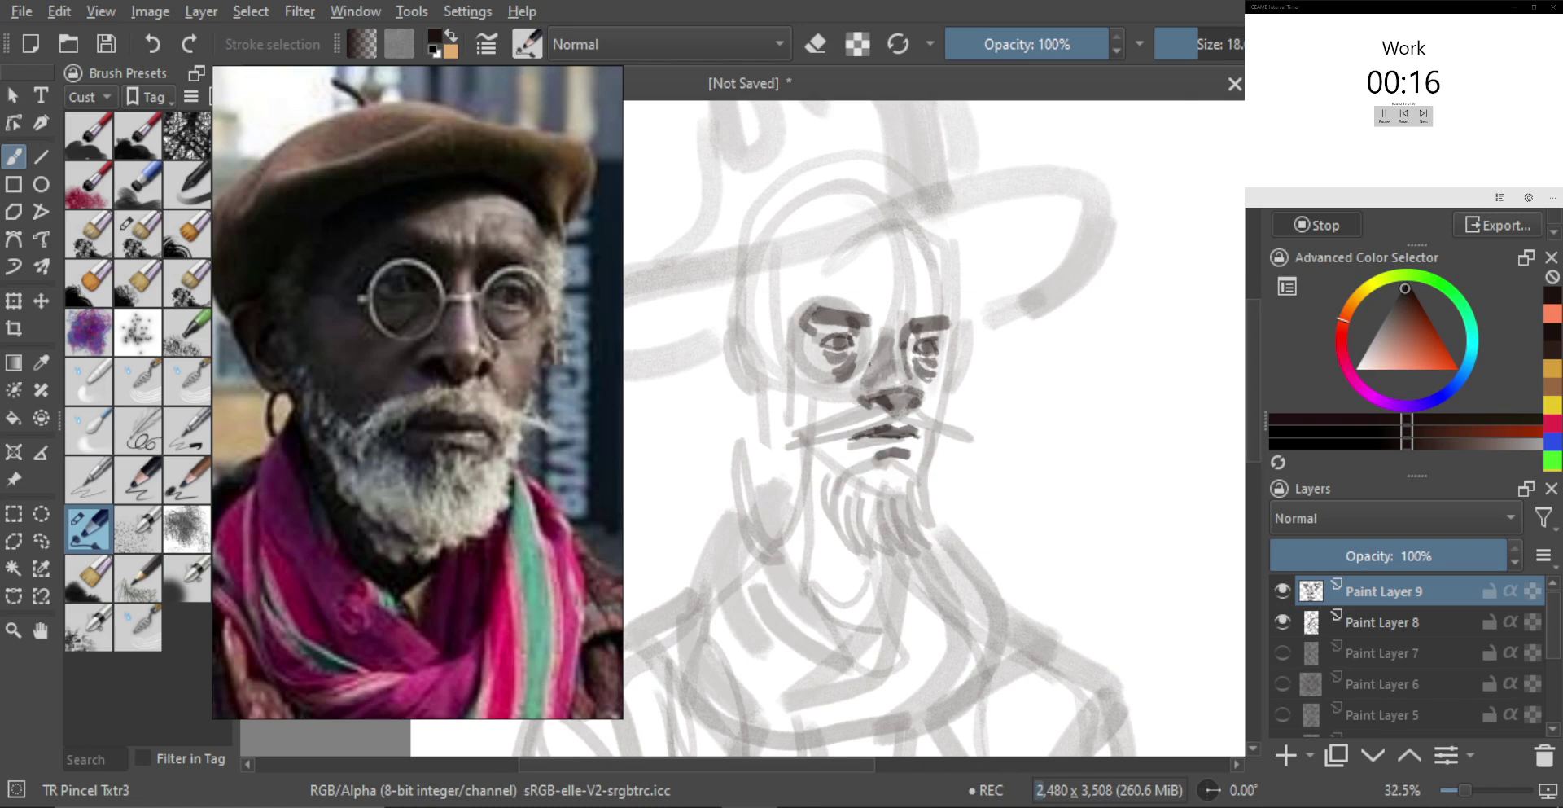
Draw the moustache sweeping down on both sides of the mouth with a brush of about 10
key([)
key([)
key([)
key([)
key([)
key([)
key([)
mouse_move(881, 414)
mouse_down()
mouse_move(917, 415)
mouse_move(955, 443)
mouse_move(874, 419)
mouse_move(887, 415)
mouse_move(832, 452)
mouse_up()
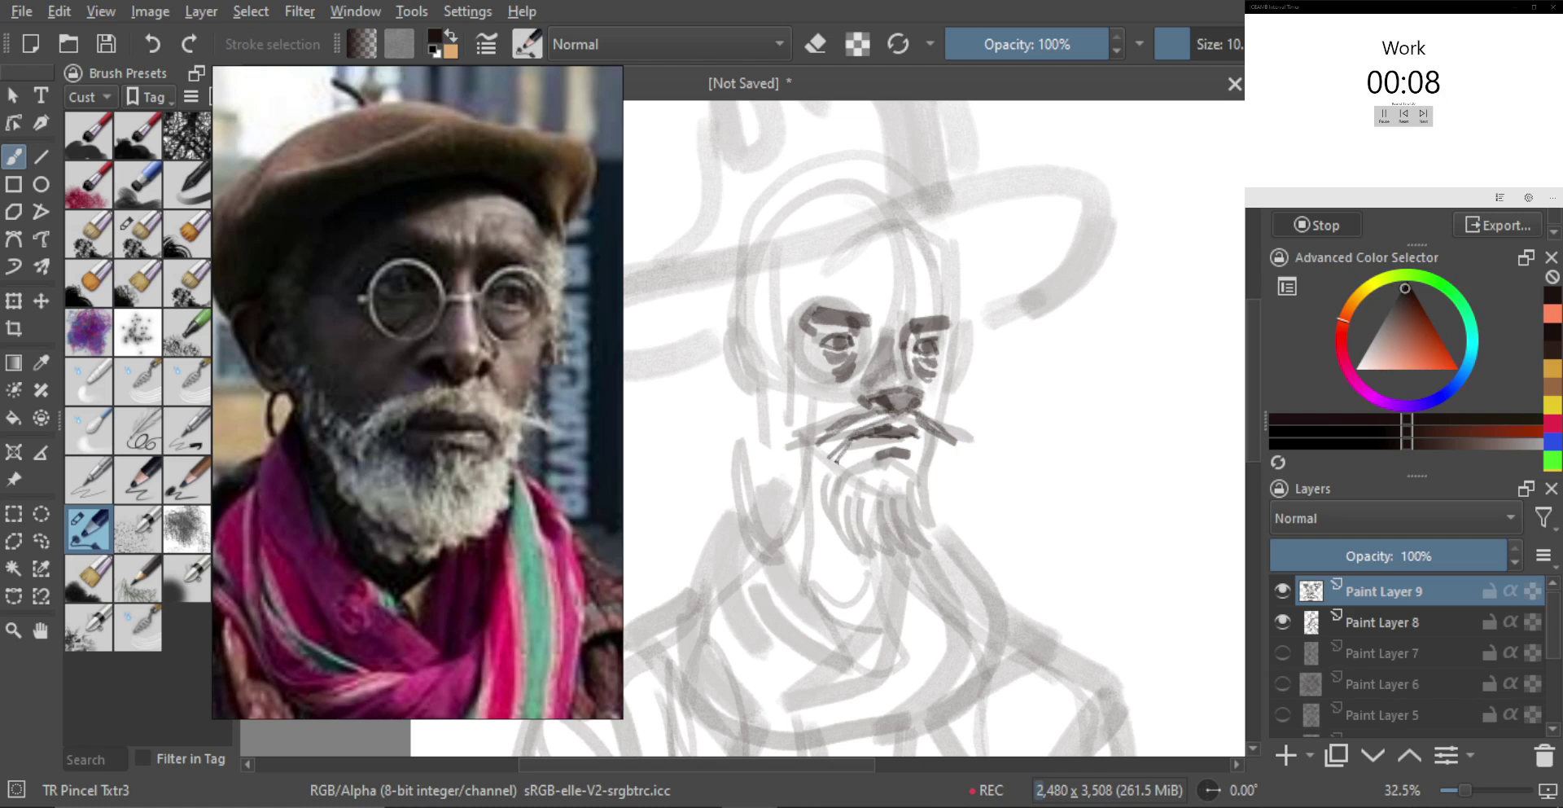
Thicken the moustache and add short beard strokes around the chin, enlarging the brush to about 16
mouse_move(924, 430)
mouse_down()
mouse_move(854, 469)
mouse_move(879, 495)
mouse_move(894, 460)
mouse_move(906, 492)
mouse_up()
key(bracketright)
key(bracketright)
key(bracketright)
key(bracketright)
key(bracketright)
key(bracketright)
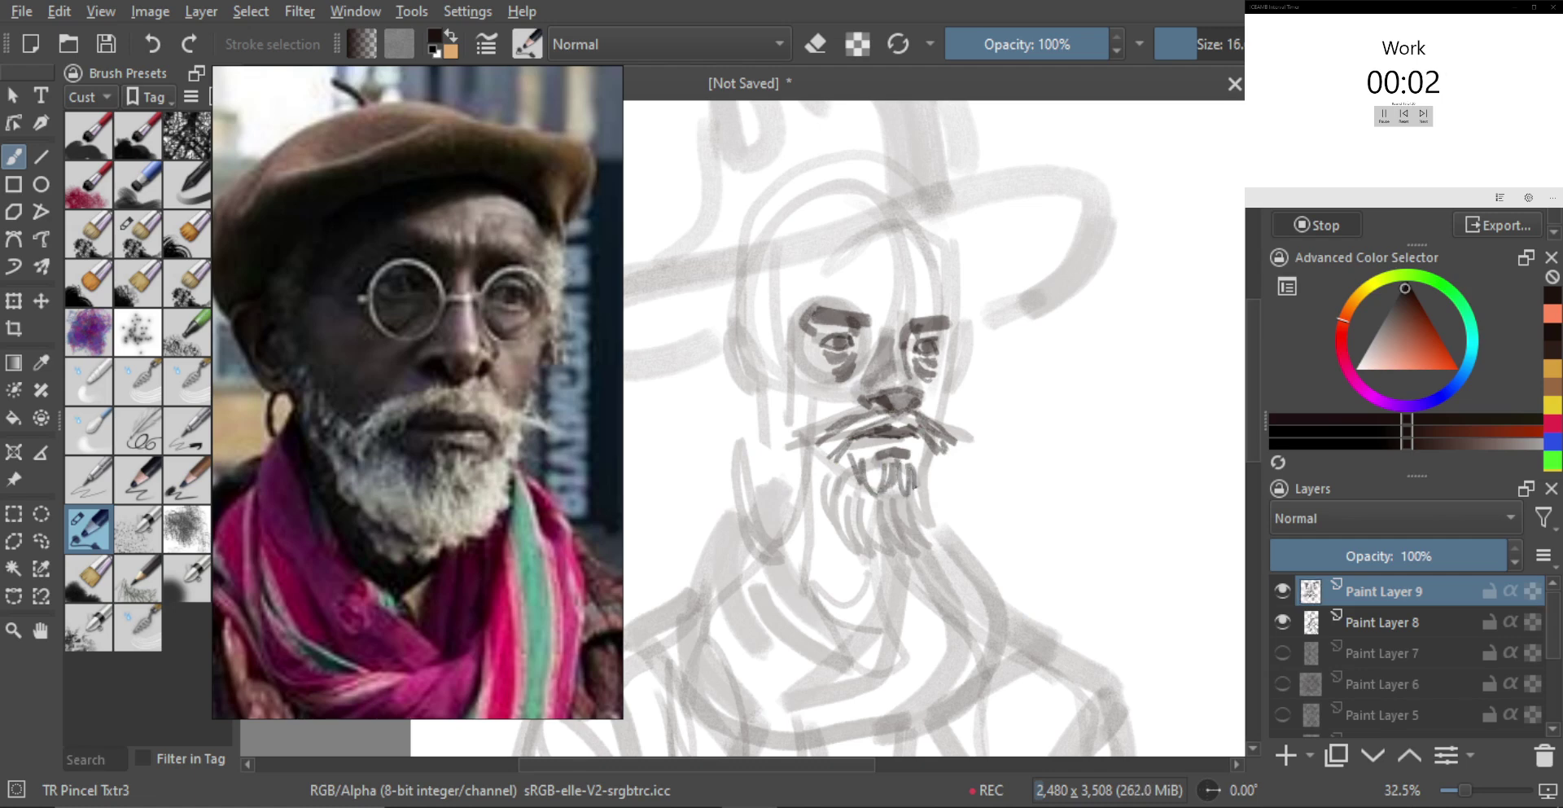
mouse_move(951, 378)
mouse_down()
mouse_move(938, 417)
mouse_move(988, 441)
mouse_move(948, 454)
mouse_up()
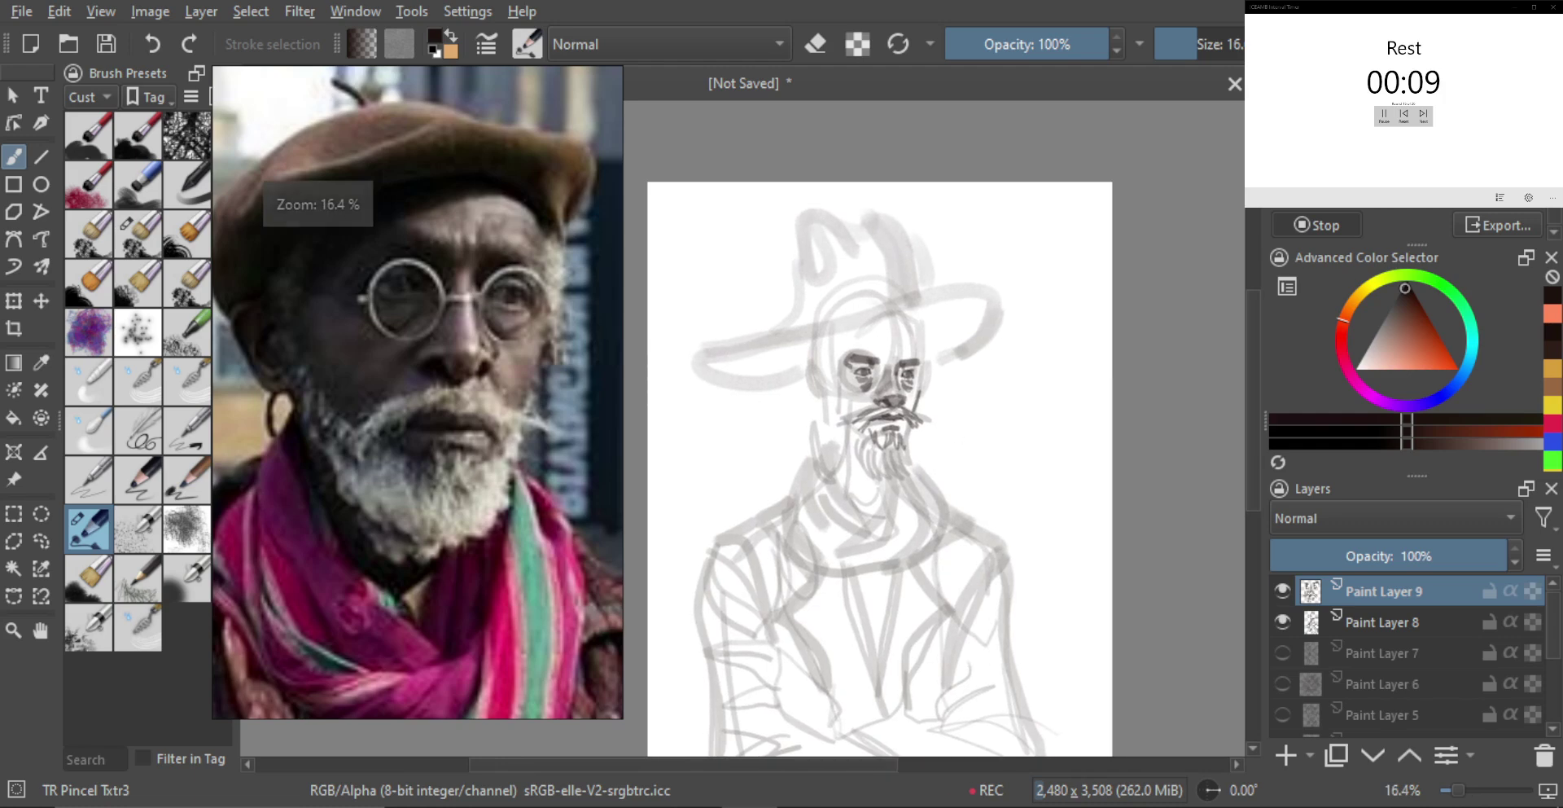
Merge the face detail layer into the rough sketch layer, hide the result and add a new paint layer
key(ctrl+e)
click(1283, 593)
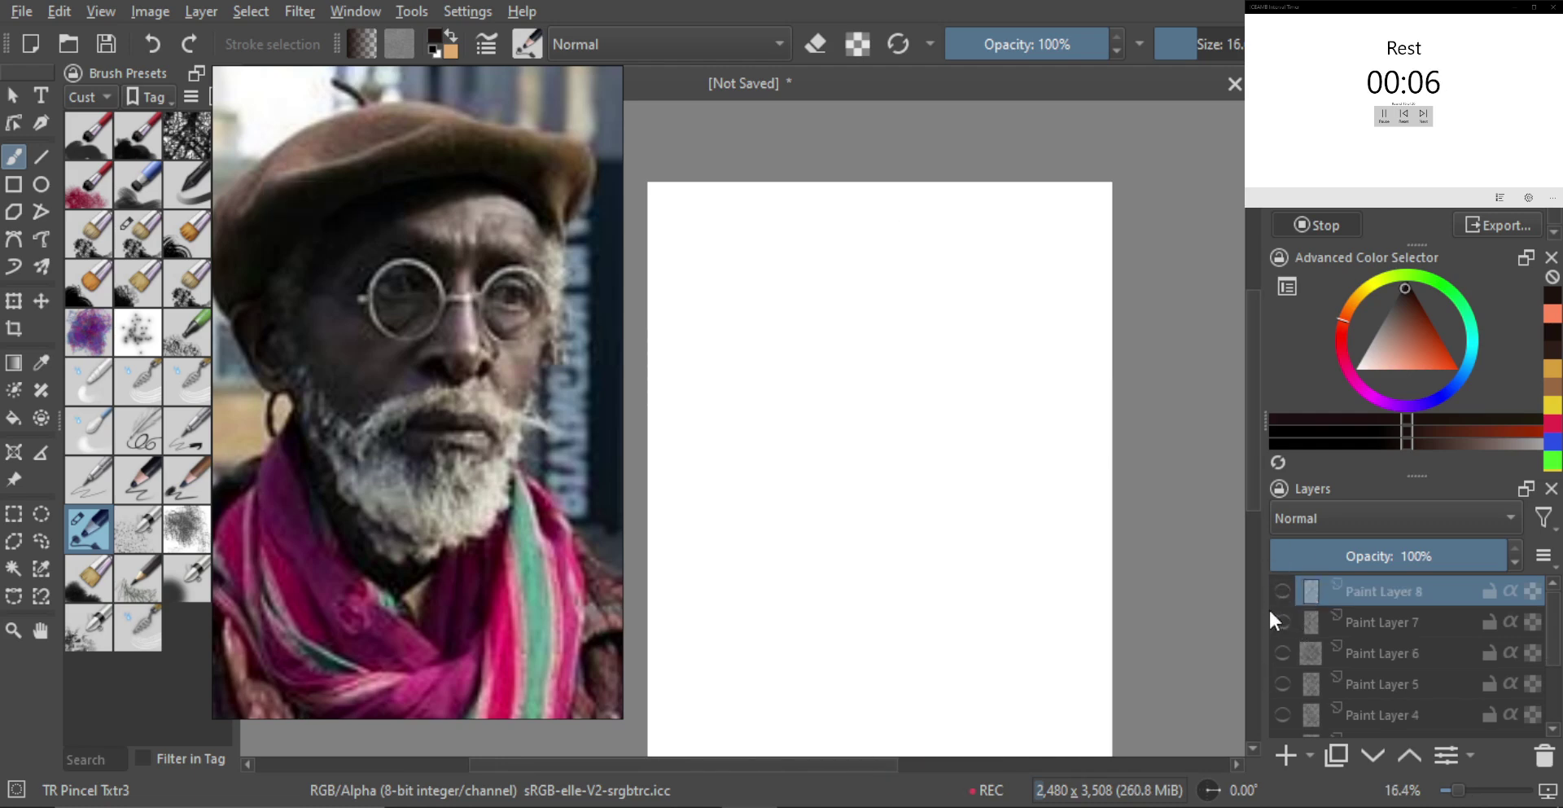
key(Insert)
Switch the reference to the photo of the red-haired woman in a laced bodice and show the whole figure
drag(524, 481, 398, 523)
mouse_move(489, 588)
alt+mouse_down()
mouse_move(518, 403)
mouse_move(499, 511)
mouse_move(548, 338)
mouse_move(554, 497)
mouse_move(496, 461)
alt+mouse_up()
click(549, 555)
double_click(548, 555)
scroll(496, 461, down, 4)
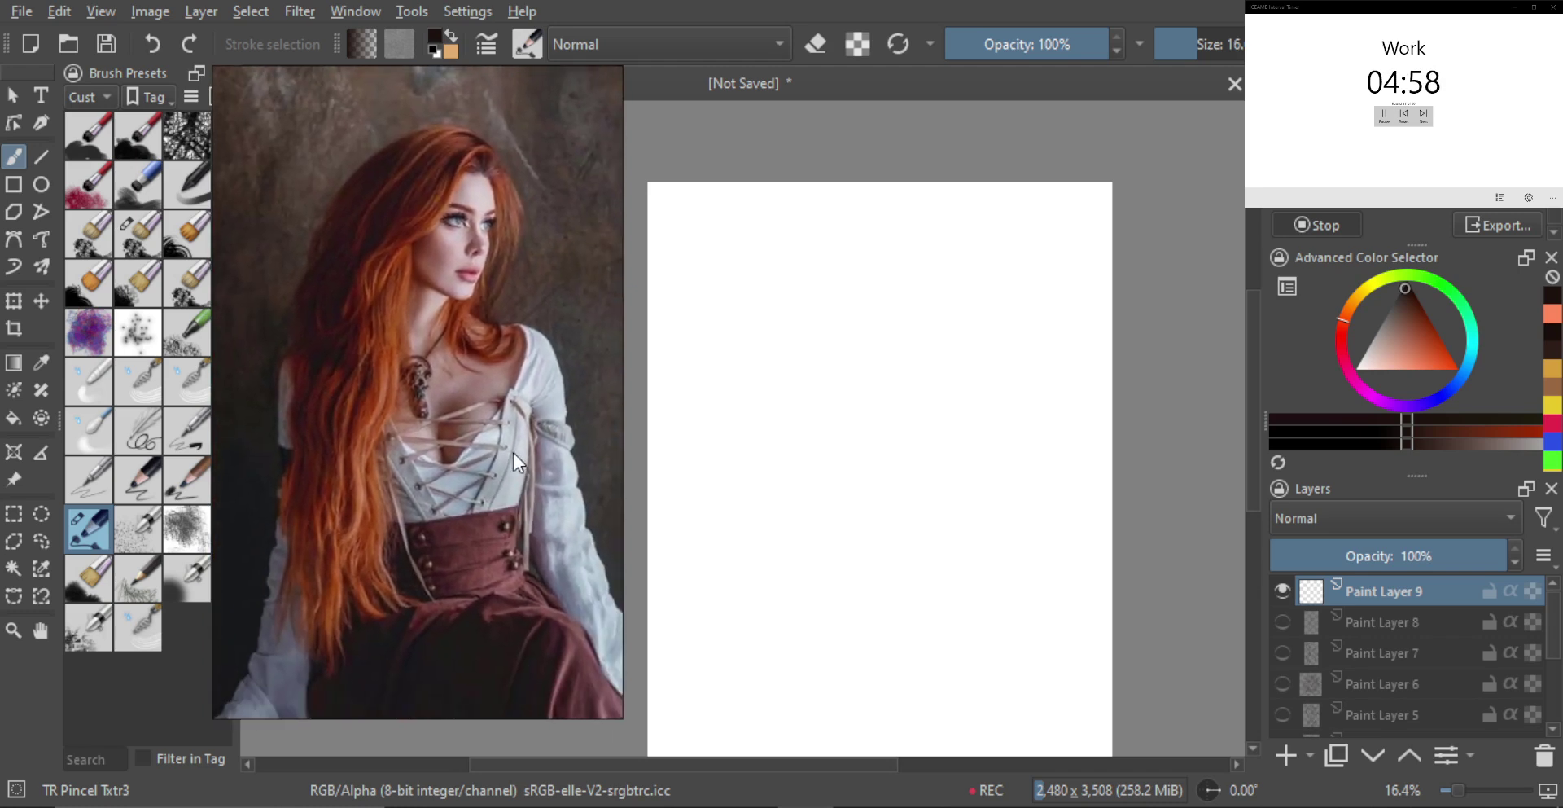
Outline the woman's face with a curved forehead, a slanting profile, a short chin and an angled jaw, brush about 24
ctrl+drag(916, 366, 929, 489)
drag(929, 402, 887, 386)
mouse_move(887, 447)
ctrl+mouse_down()
mouse_move(915, 360)
mouse_move(945, 369)
mouse_move(925, 353)
mouse_move(951, 303)
mouse_move(929, 405)
ctrl+mouse_up()
key(ctrl+z)
key(ctrl+z)
drag(886, 313, 945, 275)
drag(948, 278, 921, 397)
drag(920, 400, 903, 401)
drag(868, 356, 910, 399)
key(ctrl+z)
drag(861, 335, 859, 360)
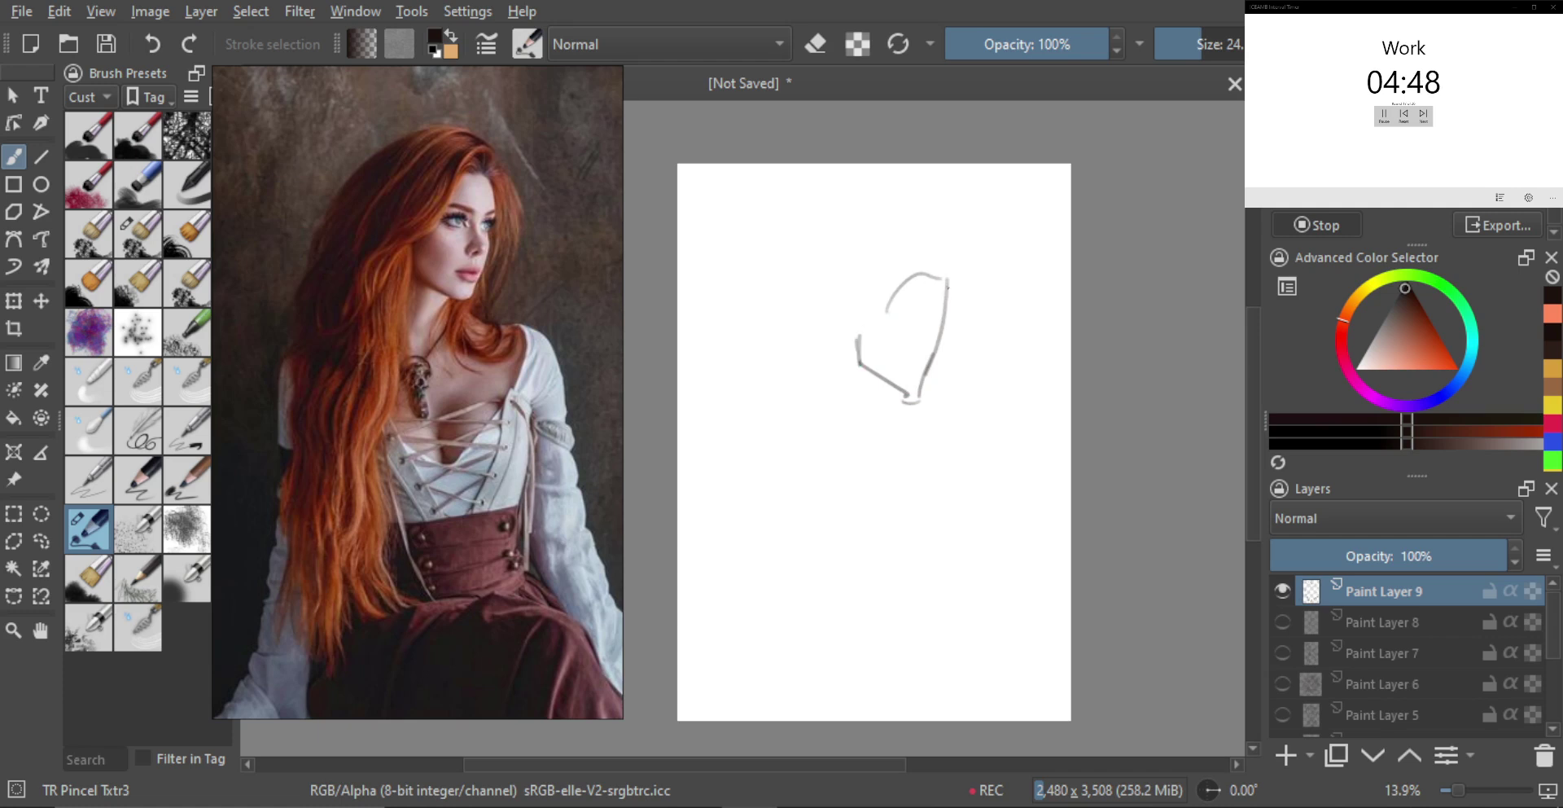
Draw the neck, the collarbone line and the curve of the far shoulder
mouse_move(886, 418)
mouse_down()
mouse_move(882, 441)
mouse_move(918, 466)
mouse_up()
key(ctrl+z)
drag(900, 394, 876, 492)
mouse_move(883, 432)
mouse_down()
mouse_move(883, 499)
mouse_move(862, 500)
mouse_move(820, 422)
mouse_move(953, 445)
mouse_up()
key(])
drag(973, 438, 985, 509)
Draw the back of the neck flowing into the near shoulder and the pointed neckline, with a brush of about 33
mouse_move(841, 354)
mouse_down()
mouse_move(826, 393)
mouse_move(751, 446)
mouse_up()
key(ctrl+z)
key(ctrl+z)
mouse_move(843, 366)
mouse_down()
mouse_move(828, 438)
mouse_move(790, 457)
mouse_move(875, 516)
mouse_move(952, 459)
mouse_up()
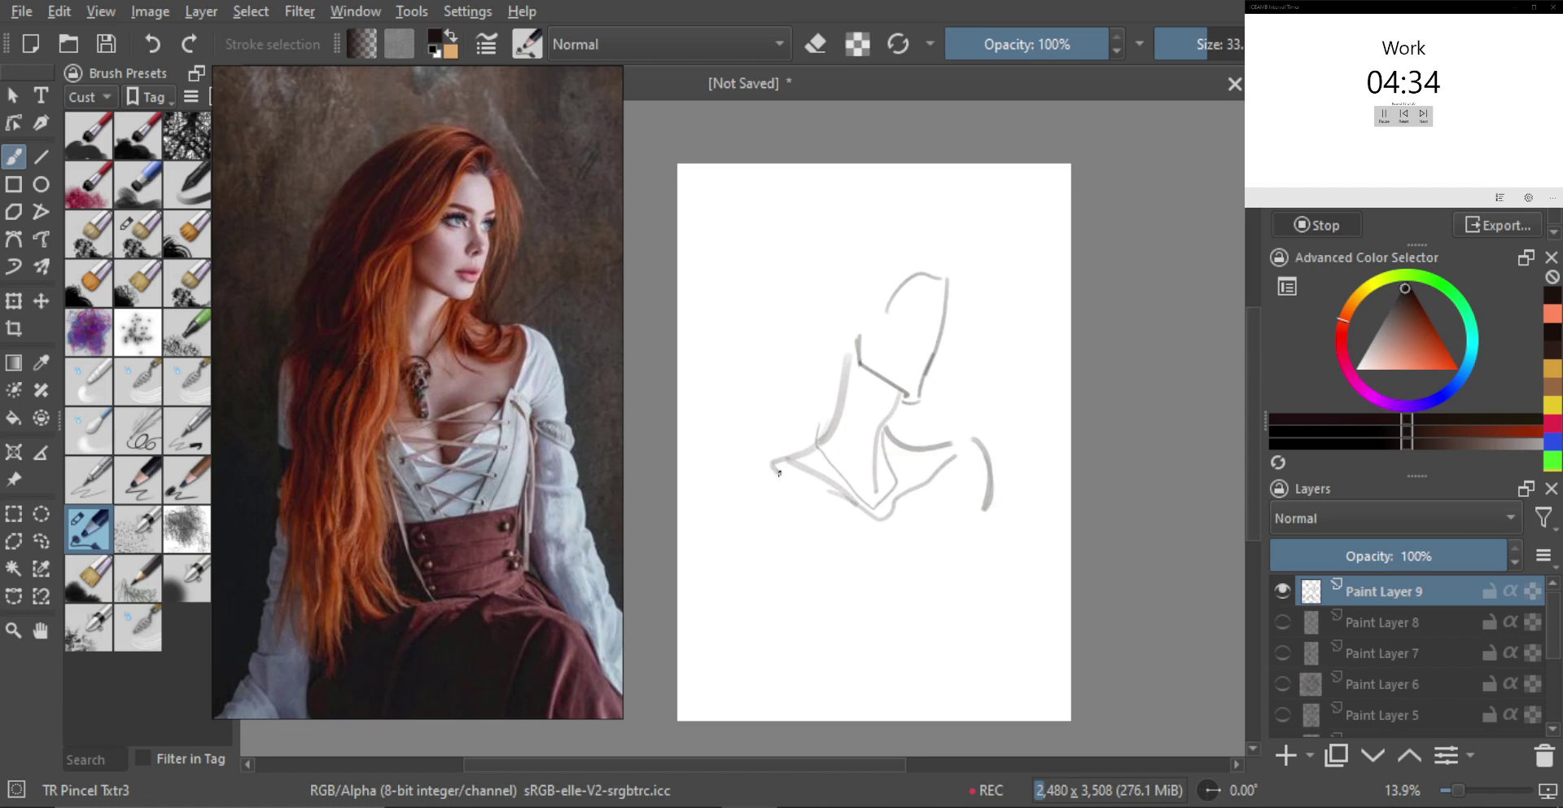
Draw the rounded near shoulder and the upper arm tapering down from it
mouse_move(758, 468)
mouse_down()
mouse_move(717, 463)
mouse_move(707, 487)
mouse_move(739, 579)
mouse_up()
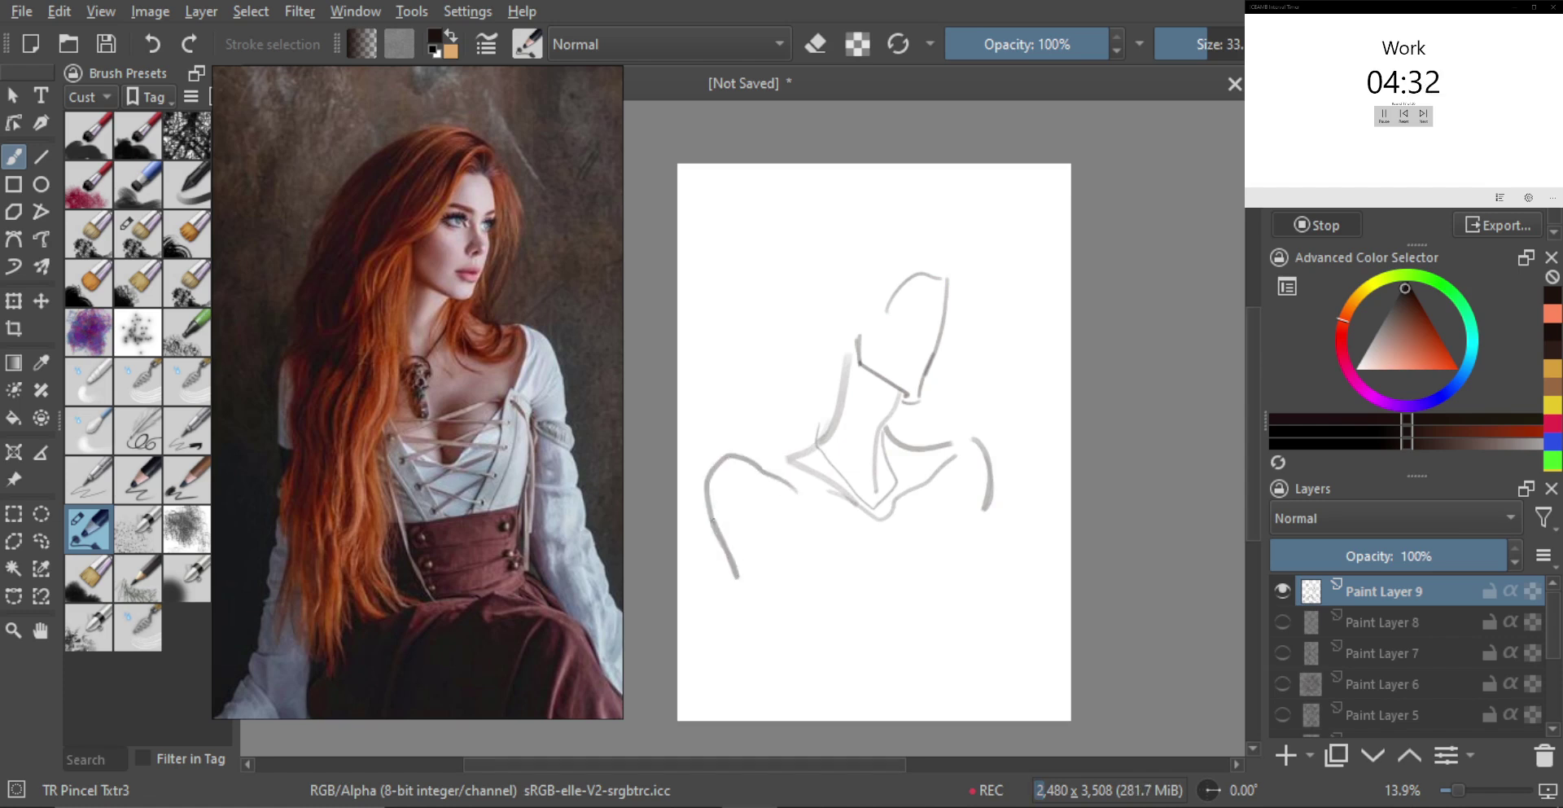
key(ctrl+z)
mouse_move(766, 462)
mouse_down()
mouse_move(725, 489)
mouse_move(755, 562)
mouse_up()
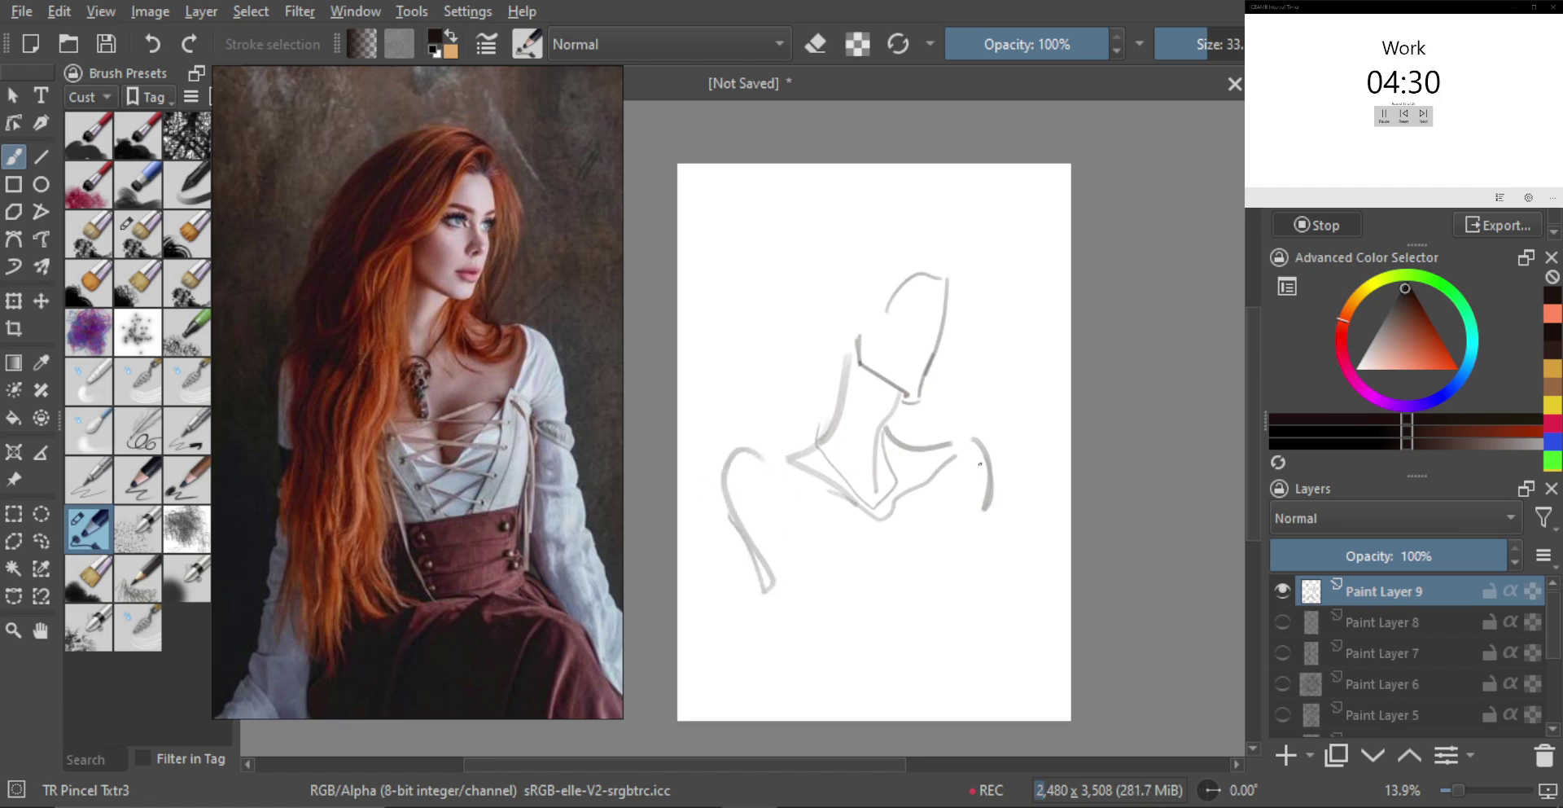
Strengthen the far shoulder and armpit, and sketch the sides and lower edge of the bust with broader strokes
drag(957, 435, 990, 498)
mouse_move(984, 501)
mouse_down()
mouse_move(960, 531)
mouse_move(982, 525)
mouse_up()
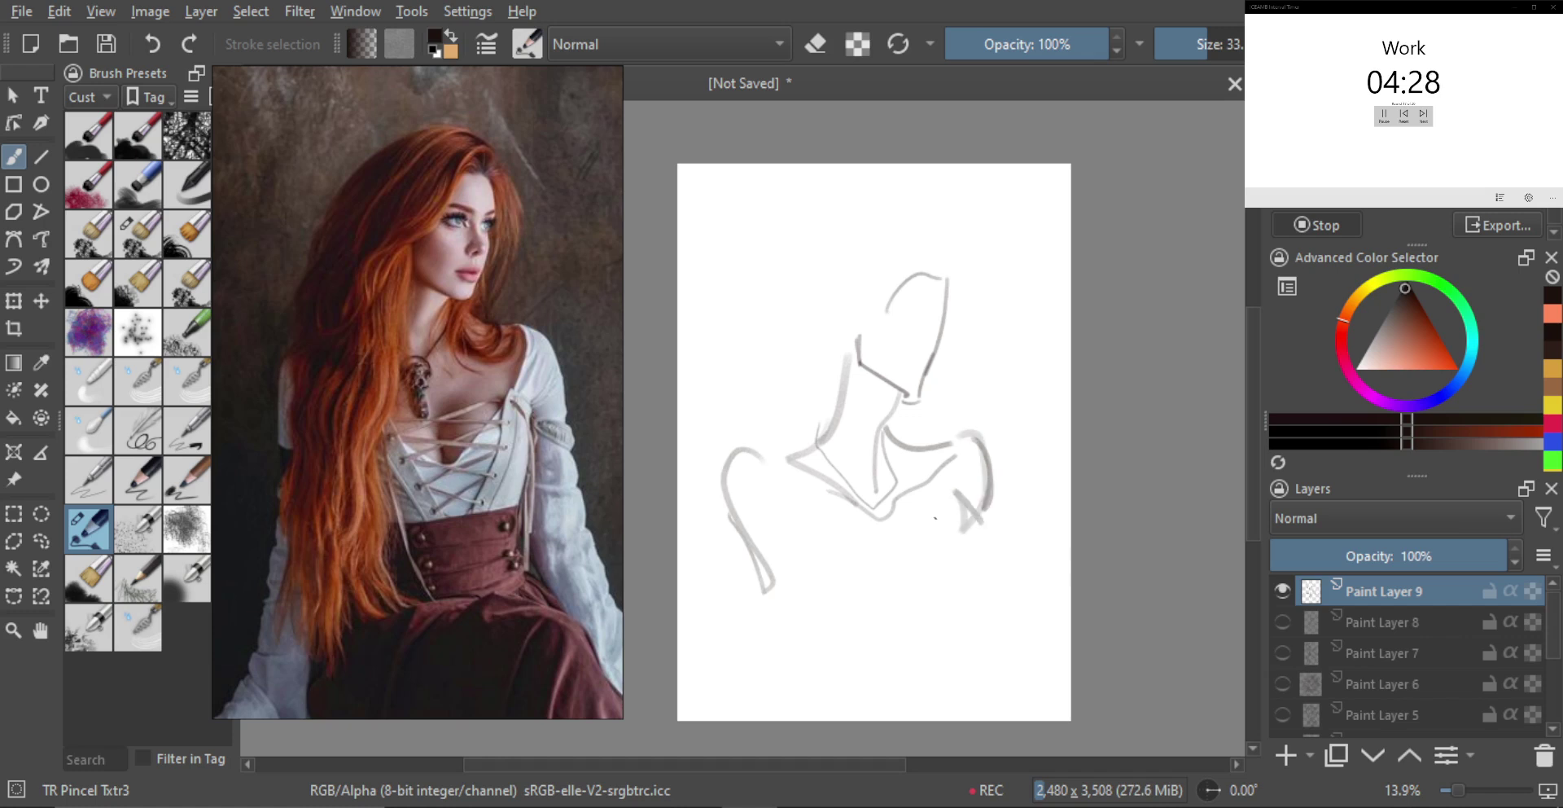
mouse_move(770, 479)
mouse_down()
mouse_move(768, 530)
mouse_move(788, 501)
mouse_move(817, 513)
mouse_move(891, 604)
mouse_up()
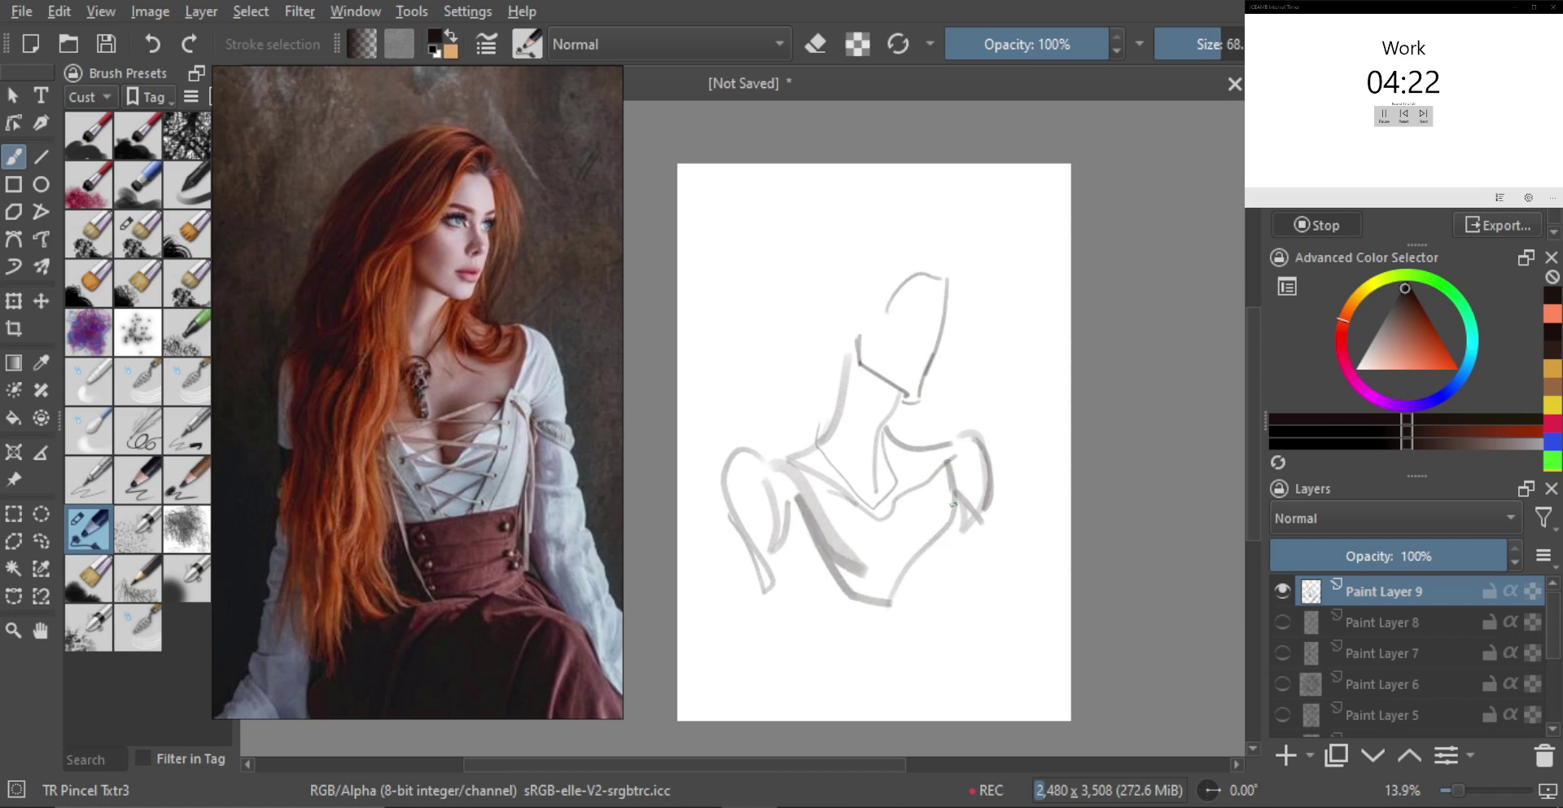
drag(944, 448, 951, 534)
Draw the outer mass of long hair from crown to near shoulder, its inner edge and the far-side lock, brush about 73
key(bracketright)
drag(876, 391, 916, 411)
key(ctrl+z)
mouse_move(787, 436)
mouse_down()
mouse_move(863, 309)
mouse_move(947, 247)
mouse_move(989, 342)
mouse_move(949, 429)
mouse_move(969, 308)
mouse_move(899, 219)
mouse_move(821, 249)
mouse_move(762, 387)
mouse_move(764, 438)
mouse_up()
key(bracketleft)
mouse_move(762, 436)
mouse_down()
mouse_move(756, 354)
mouse_move(789, 272)
mouse_up()
drag(779, 463, 816, 478)
key(ctrl+z)
key(bracketleft)
key(bracketleft)
key(bracketleft)
mouse_move(756, 414)
mouse_down()
mouse_move(754, 470)
mouse_move(862, 452)
mouse_up()
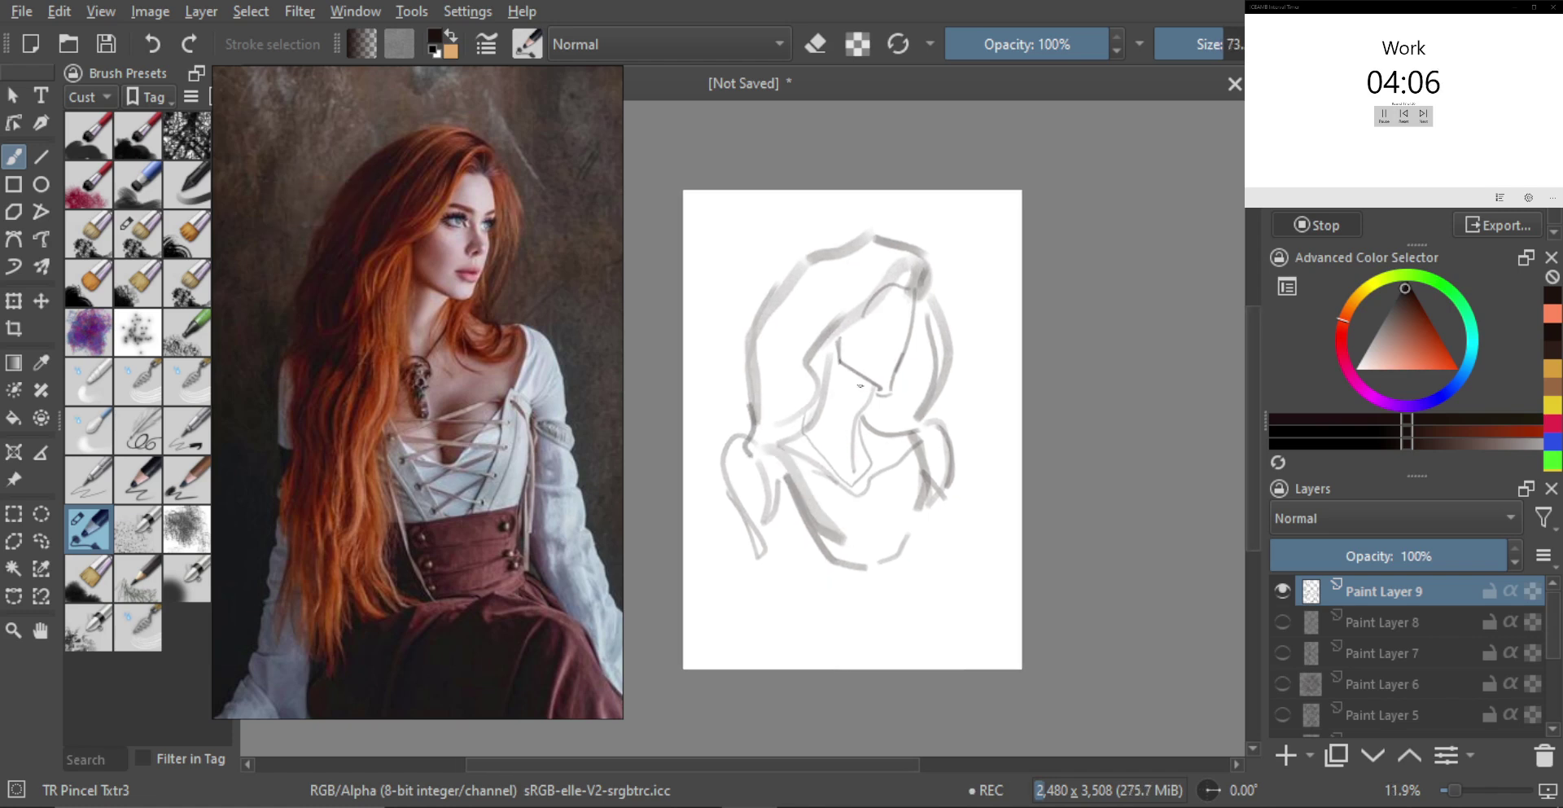
Draw a long hair strand falling from beside the face across the chest to a looped tip at the waist
drag(838, 335, 827, 455)
key(ctrl+z)
key(bracketleft)
key(bracketleft)
drag(843, 328, 821, 605)
key(bracketleft)
key(bracketleft)
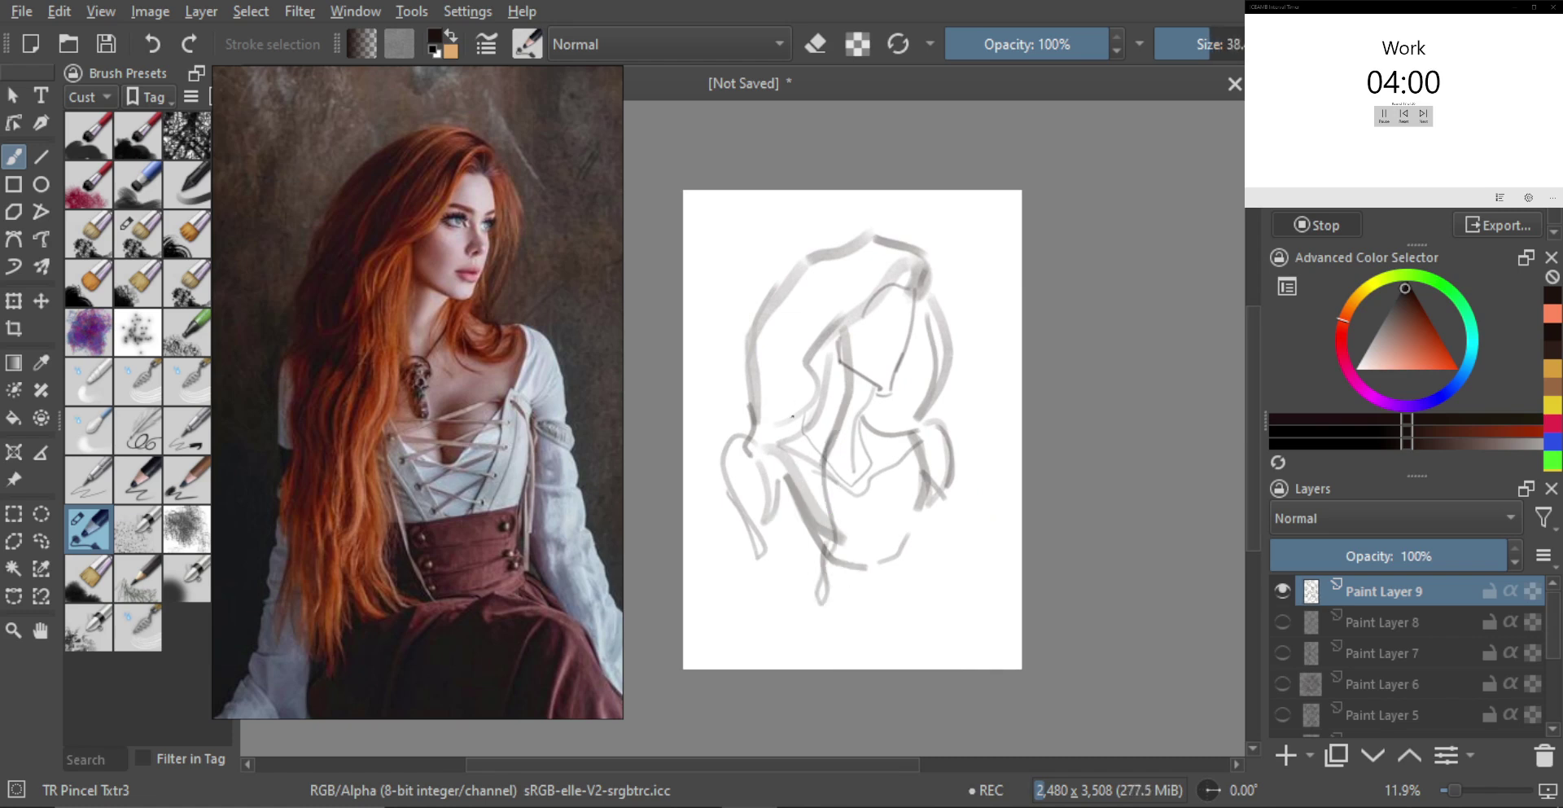
Draw thin hair strands hanging along the near arm to below the waist
drag(758, 550, 751, 479)
key(bracketleft)
drag(773, 585, 778, 607)
key(bracketright)
key(bracketright)
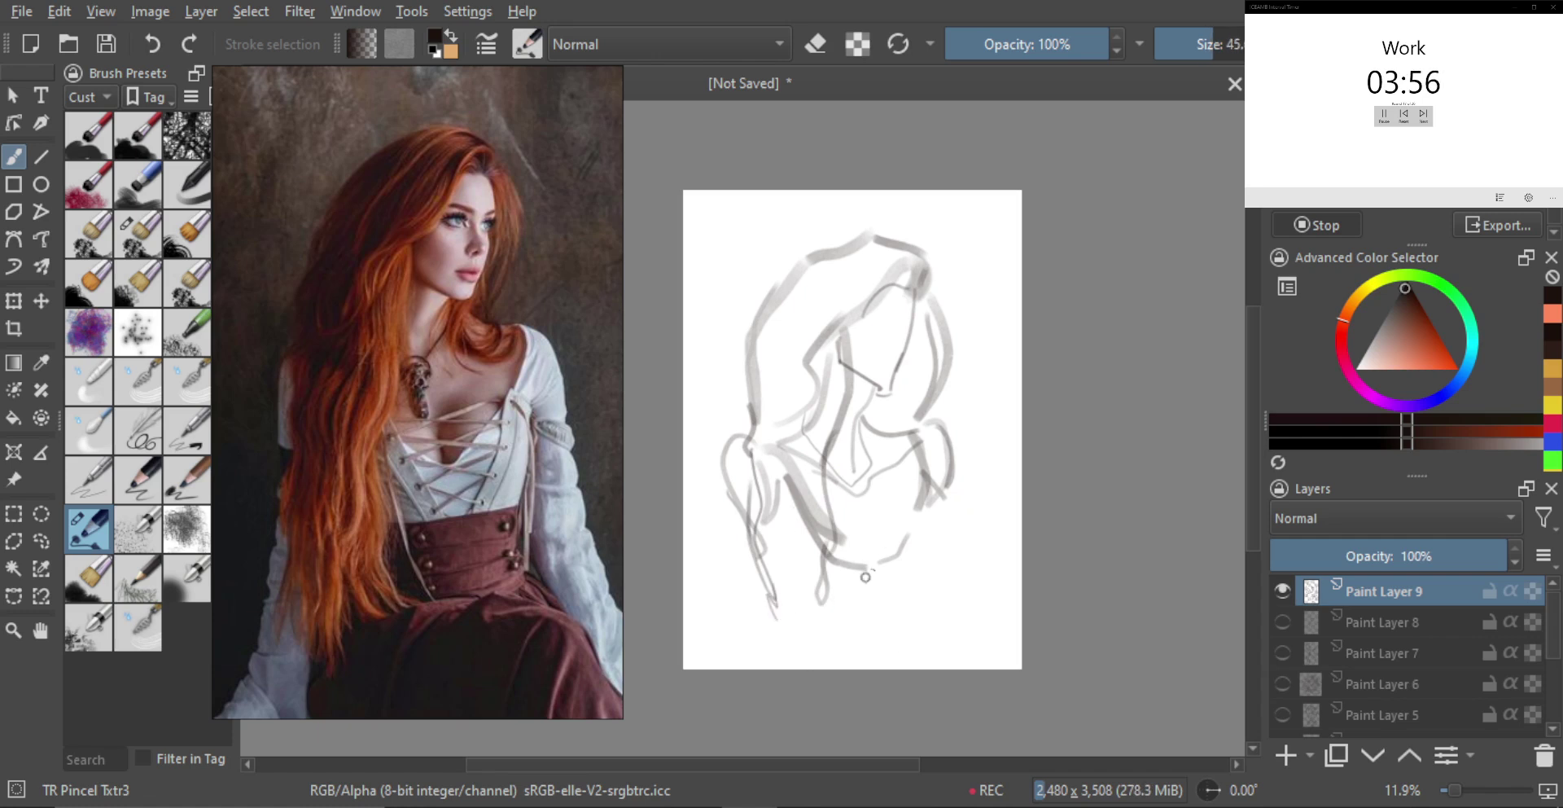
Sketch the corset's sides and curved lower edge, the far sleeve down to the wrist, and a short bodice line
mouse_move(820, 537)
mouse_down()
mouse_move(865, 602)
mouse_move(932, 606)
mouse_move(942, 649)
mouse_up()
key(bracketright)
key(bracketleft)
drag(922, 488, 930, 588)
key(bracketright)
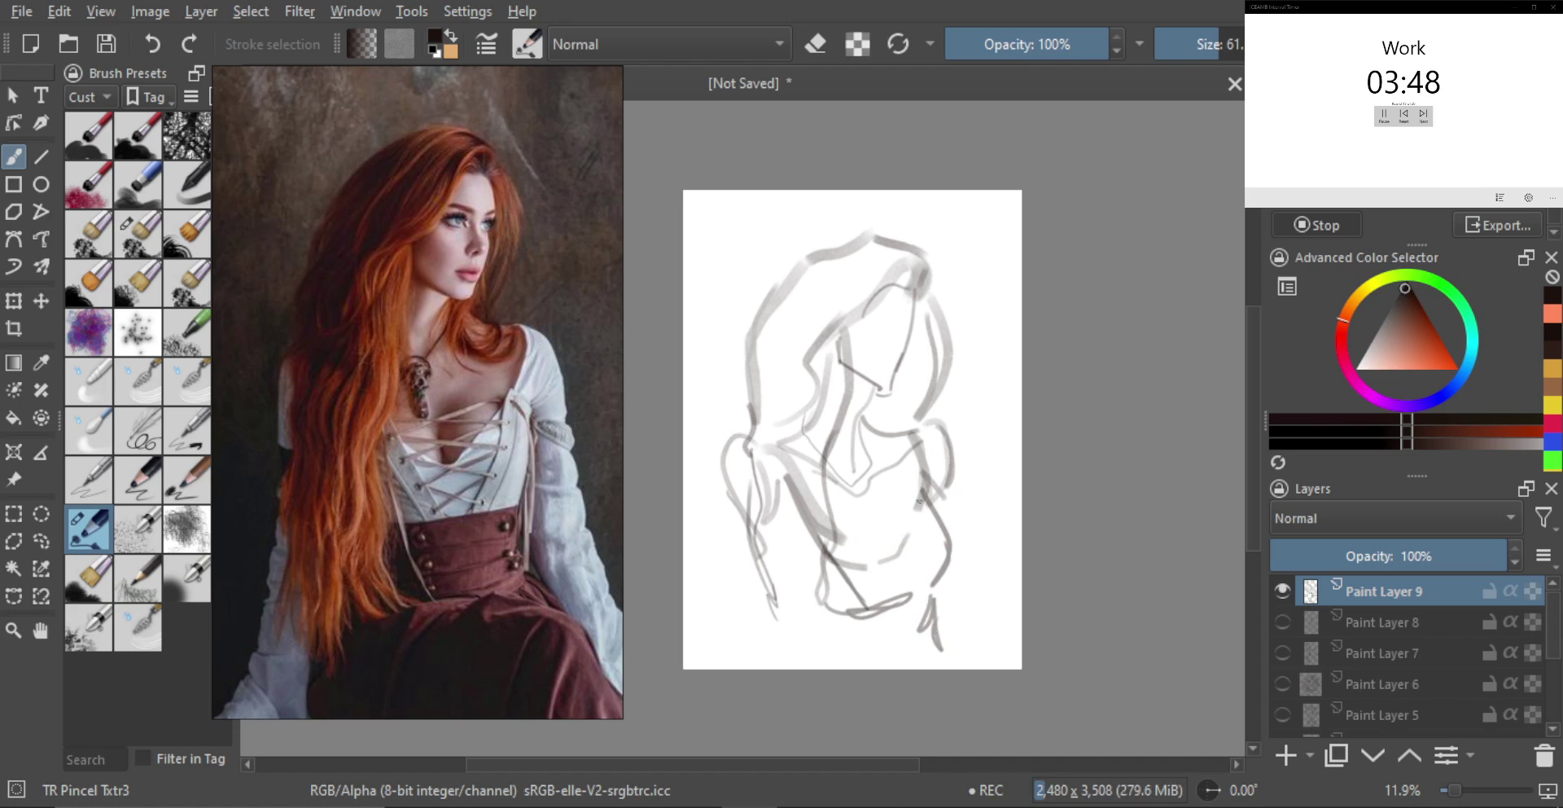
drag(925, 489, 902, 580)
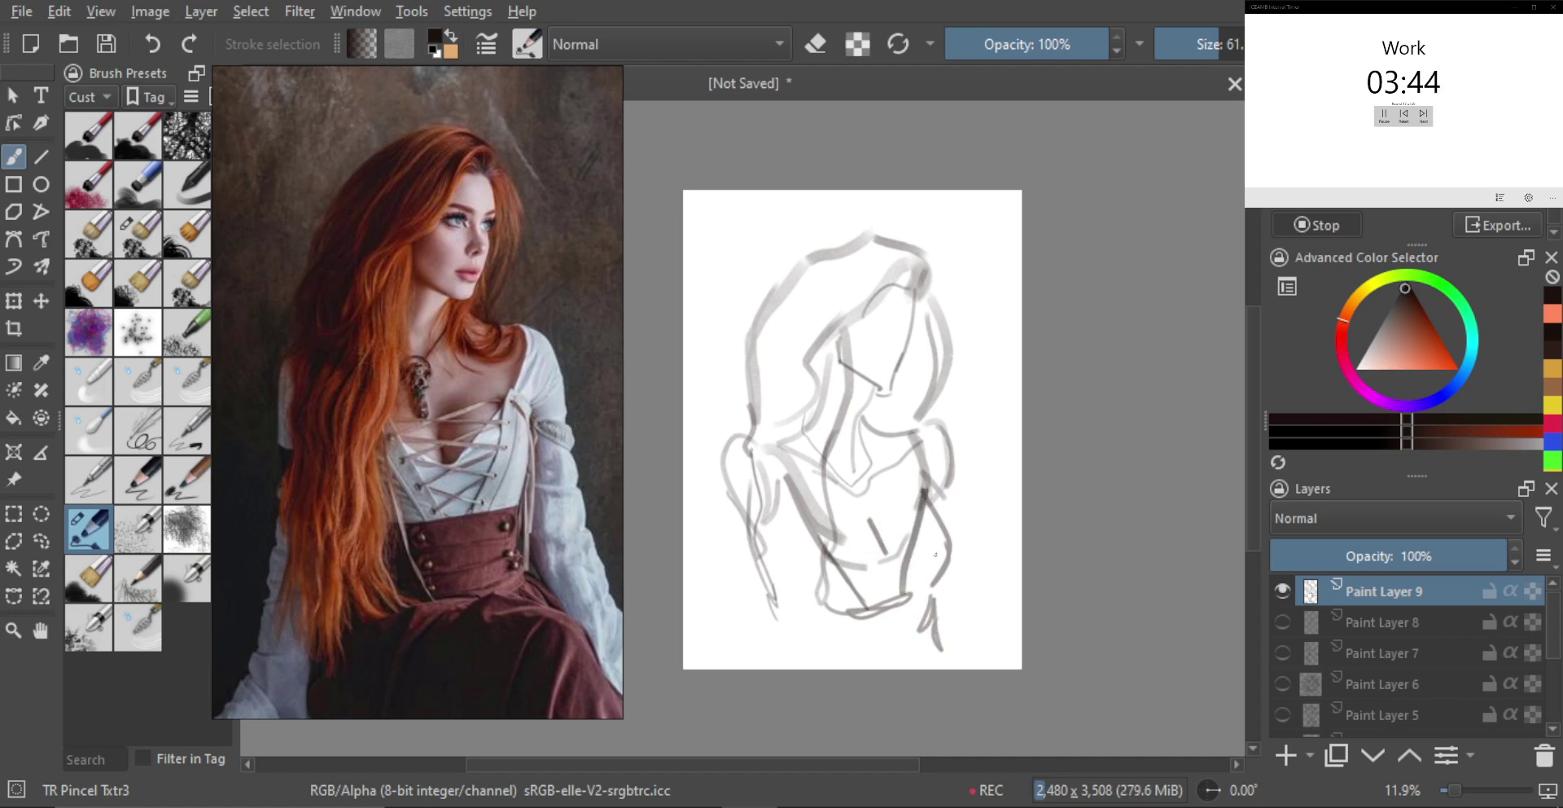
Sketch the far eye-socket contour, the nose and the start of the mouth on the face, brush size about 18
drag(973, 465, 994, 510)
mouse_move(922, 404)
mouse_down()
mouse_move(978, 330)
mouse_move(967, 364)
mouse_move(932, 351)
mouse_up()
drag(359, 309, 418, 267)
scroll(417, 263, up, 6)
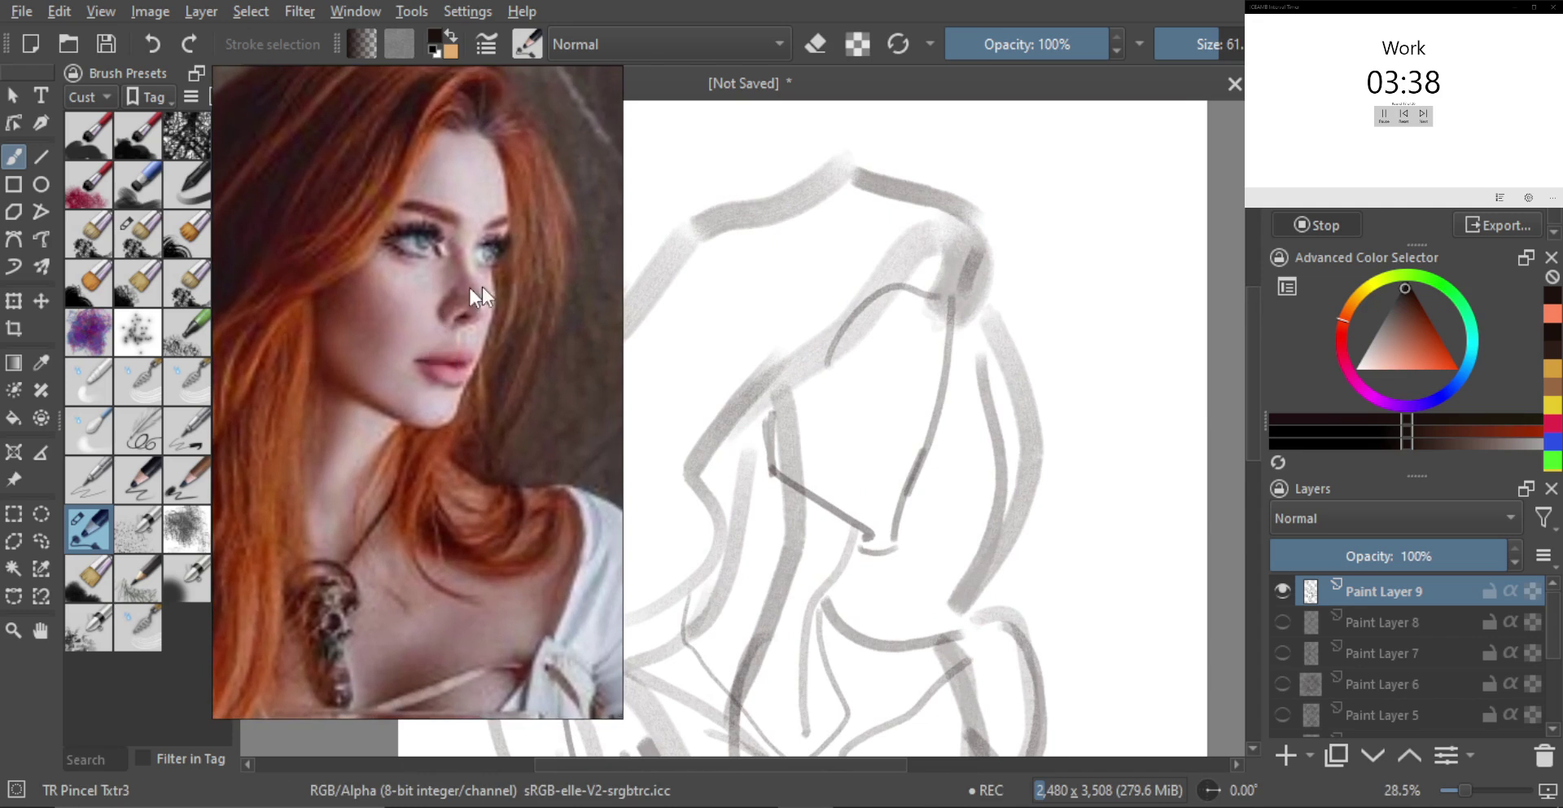
drag(915, 400, 938, 404)
mouse_move(935, 393)
mouse_down()
mouse_move(919, 399)
mouse_move(964, 431)
mouse_up()
key(bracketleft)
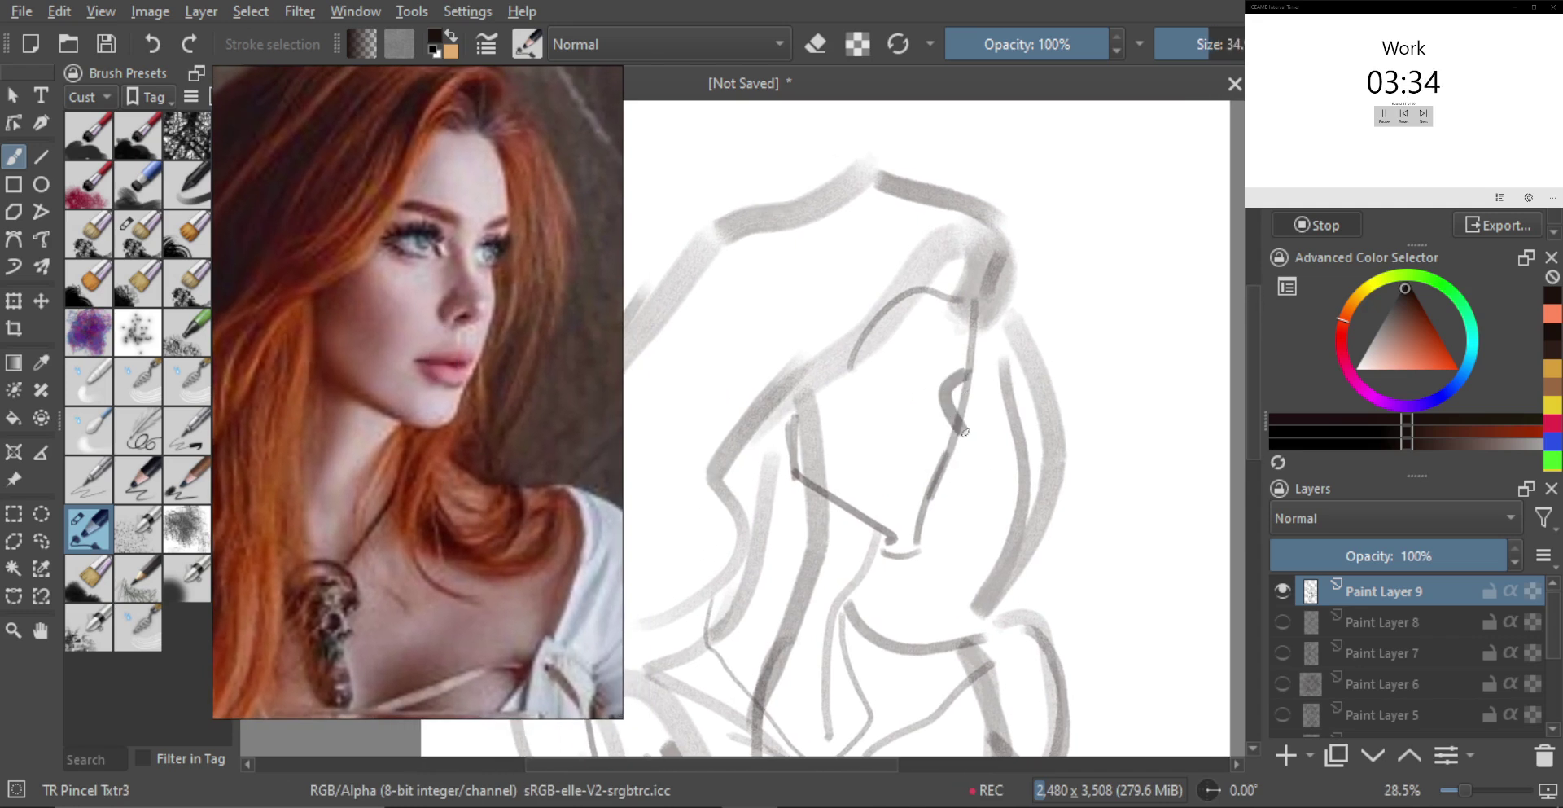
key(ctrl+z)
mouse_move(969, 373)
mouse_down()
mouse_move(953, 432)
mouse_move(929, 456)
mouse_move(901, 447)
mouse_move(938, 480)
mouse_move(913, 493)
mouse_up()
key(ctrl+z)
key(ctrl+z)
shift+click(936, 486)
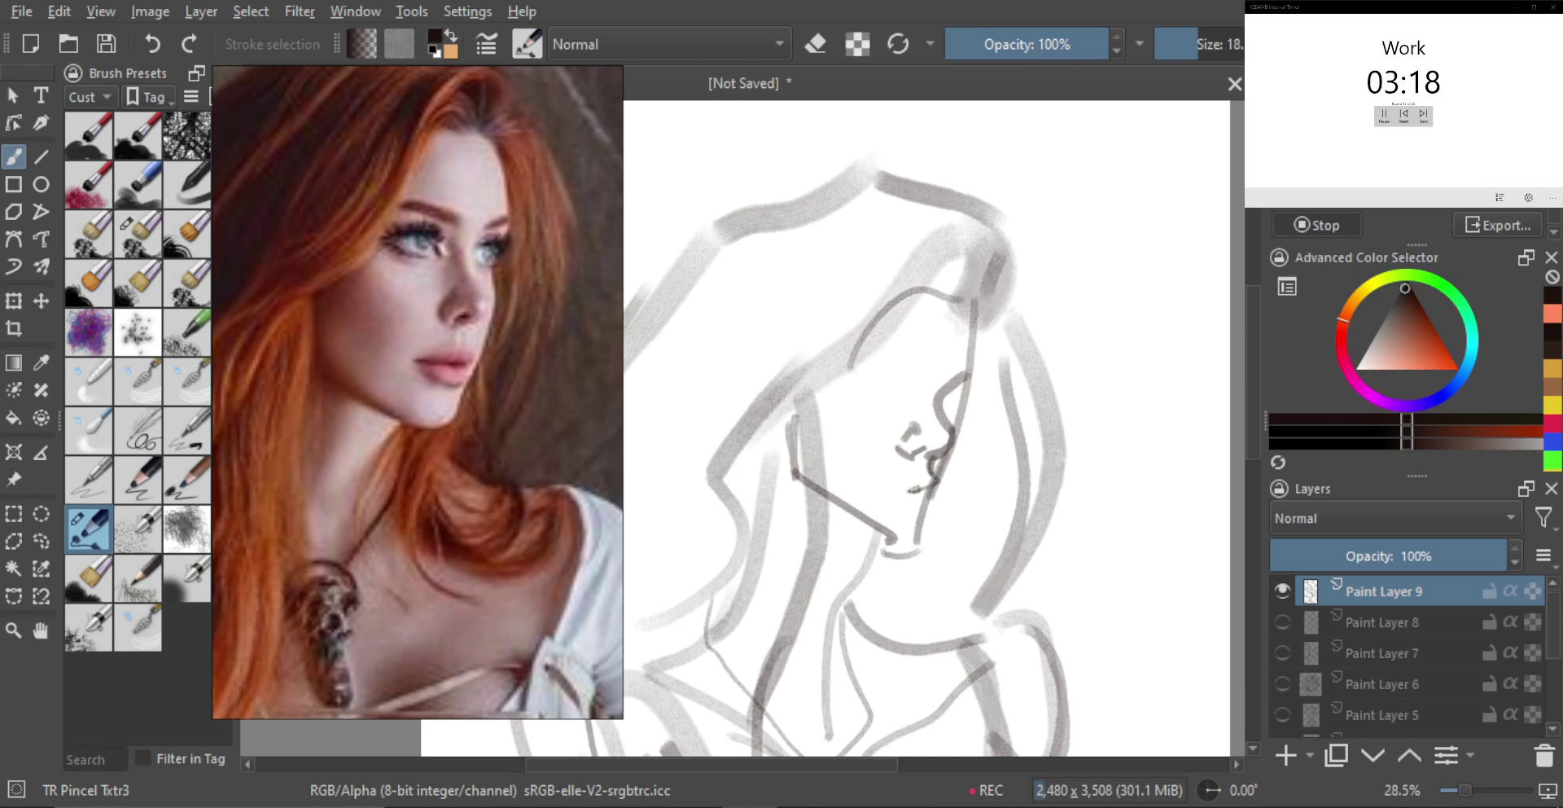
Draw the mouth line with the lower lip, the near eyebrow with the eyelid below it, and the darker far brow
mouse_move(907, 493)
mouse_down()
mouse_move(873, 496)
mouse_move(927, 479)
mouse_move(903, 516)
mouse_up()
key(ctrl+z)
shift+click(949, 410)
mouse_move(966, 376)
mouse_down()
mouse_move(922, 406)
mouse_move(912, 376)
mouse_move(889, 391)
mouse_up()
key(bracketleft)
key(bracketleft)
shift+click(916, 413)
key(bracketleft)
key(bracketleft)
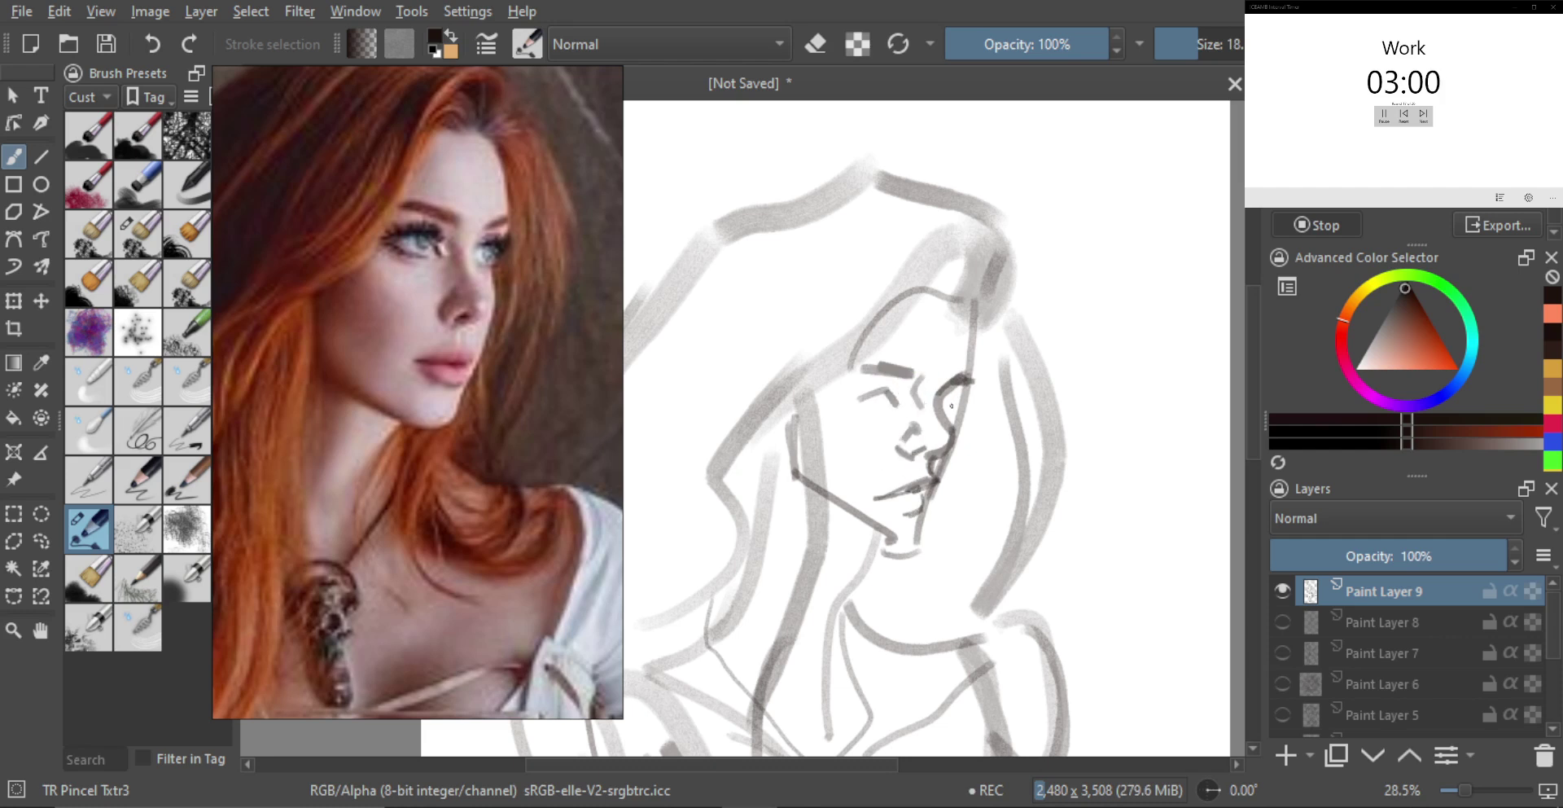
Draw the irises and lids of both eyes and strengthen the far face contour from forehead to chin
key(ctrl+z)
mouse_move(945, 405)
mouse_down()
mouse_move(972, 383)
mouse_move(952, 427)
mouse_up()
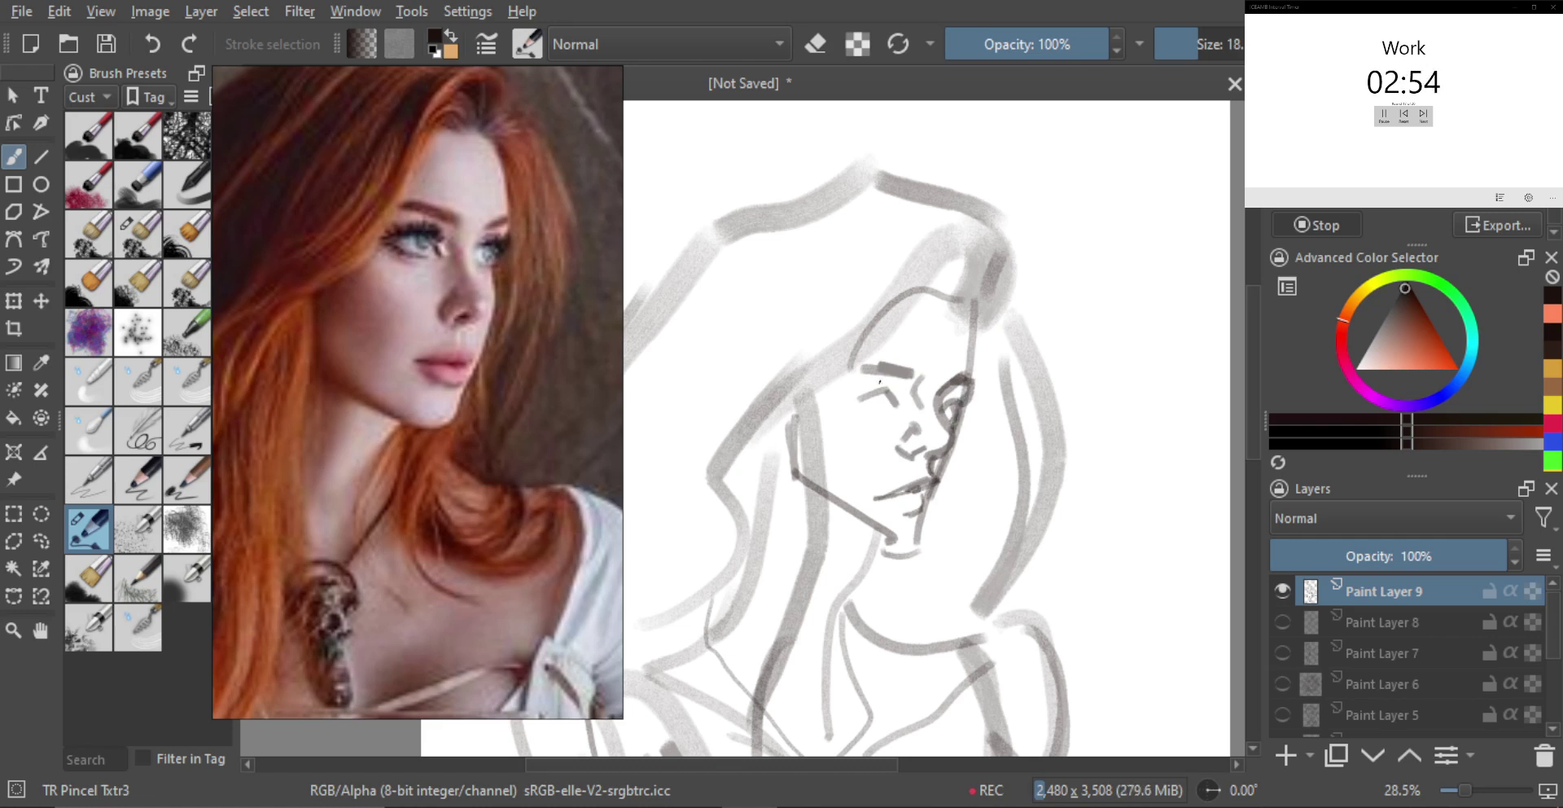
mouse_move(879, 393)
mouse_down()
mouse_move(871, 424)
mouse_move(943, 448)
mouse_up()
drag(961, 379, 910, 520)
key(ctrl+z)
key(ctrl+z)
drag(940, 450, 912, 524)
key(ctrl+z)
key(ctrl+z)
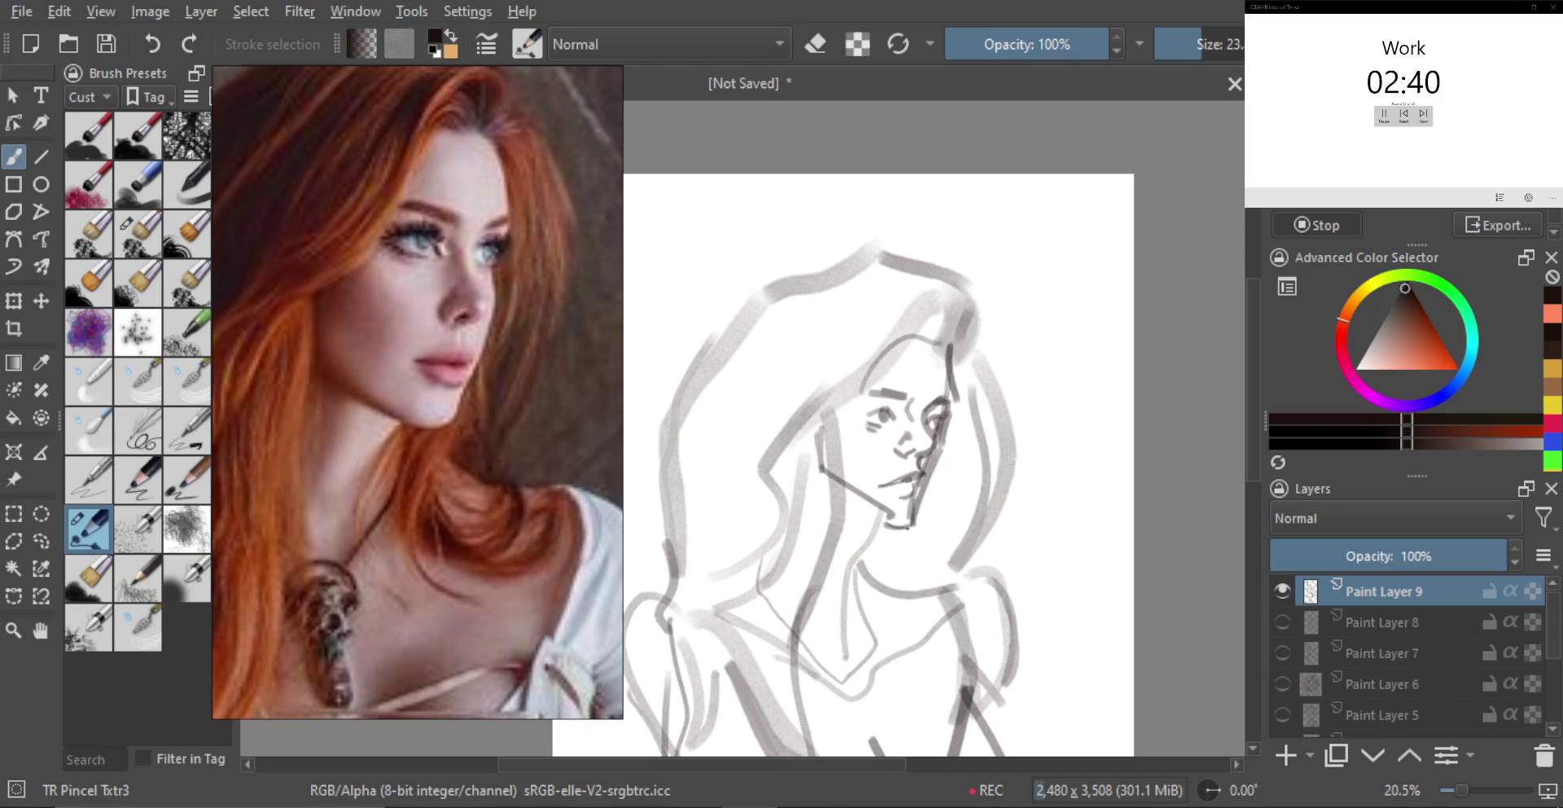
Erase the stray lines under the chin and redraw the jaw edge and the top of the neck, brush about 22
key(e)
mouse_move(884, 511)
mouse_down()
mouse_move(858, 498)
mouse_move(895, 519)
mouse_up()
key(e)
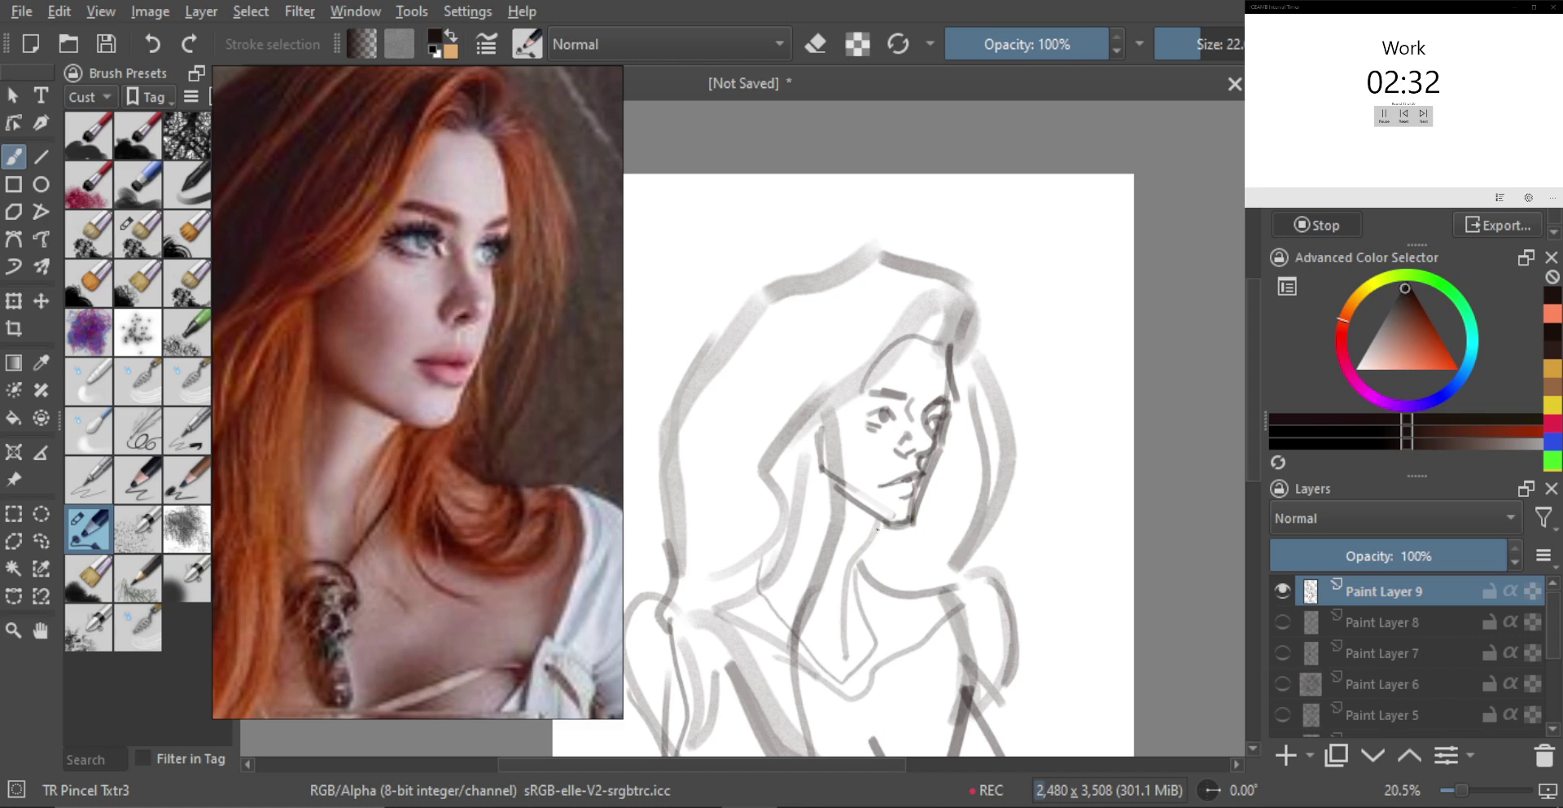
drag(882, 526, 865, 537)
scroll(918, 480, down, 3)
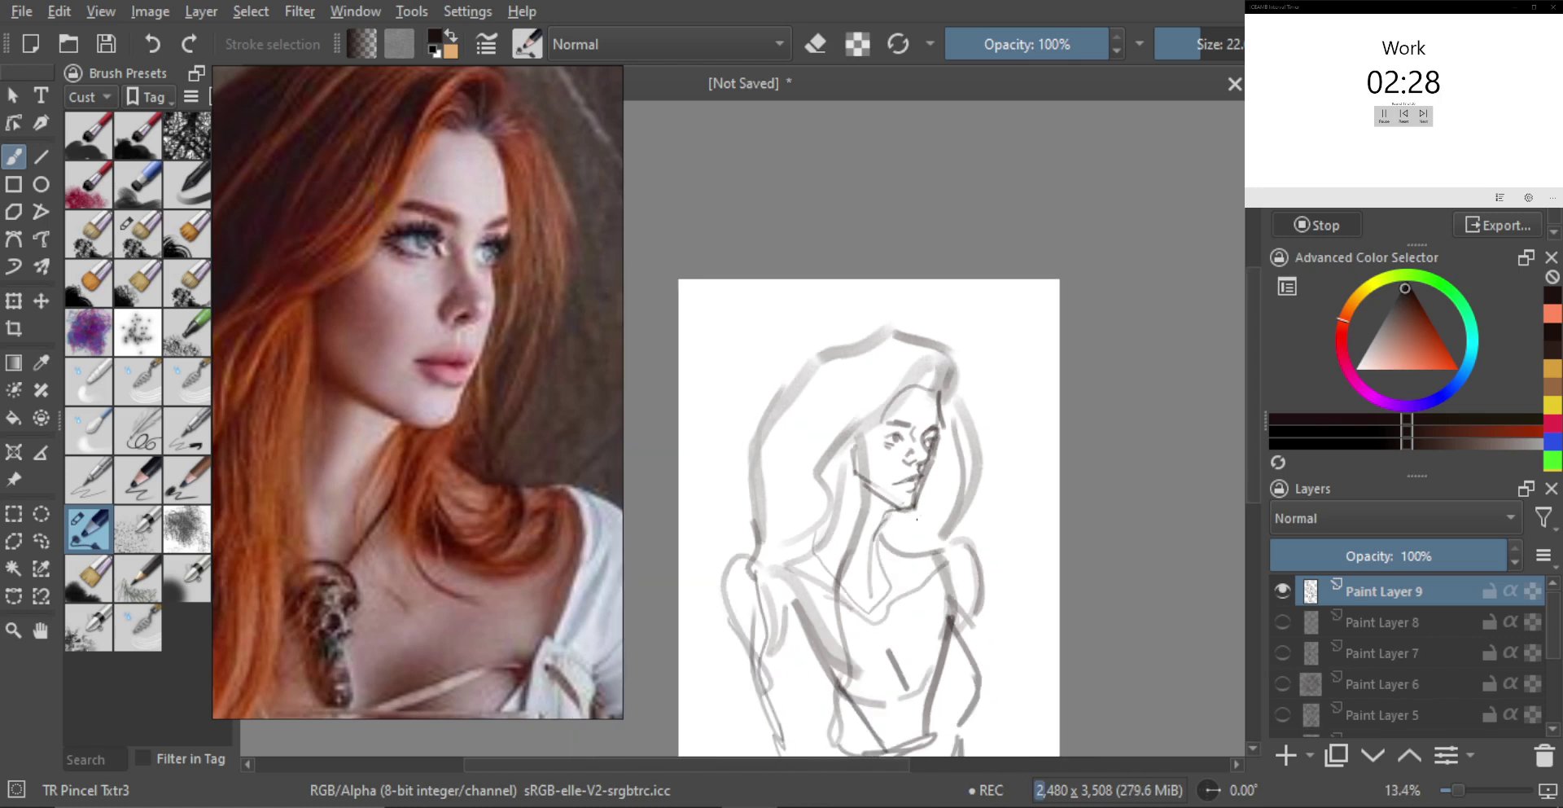
Fade Paint Layer 9 as an underlay with a new paint layer above it, and mirror the reference photo horizontally
drag(1437, 557, 1400, 556)
key(Insert)
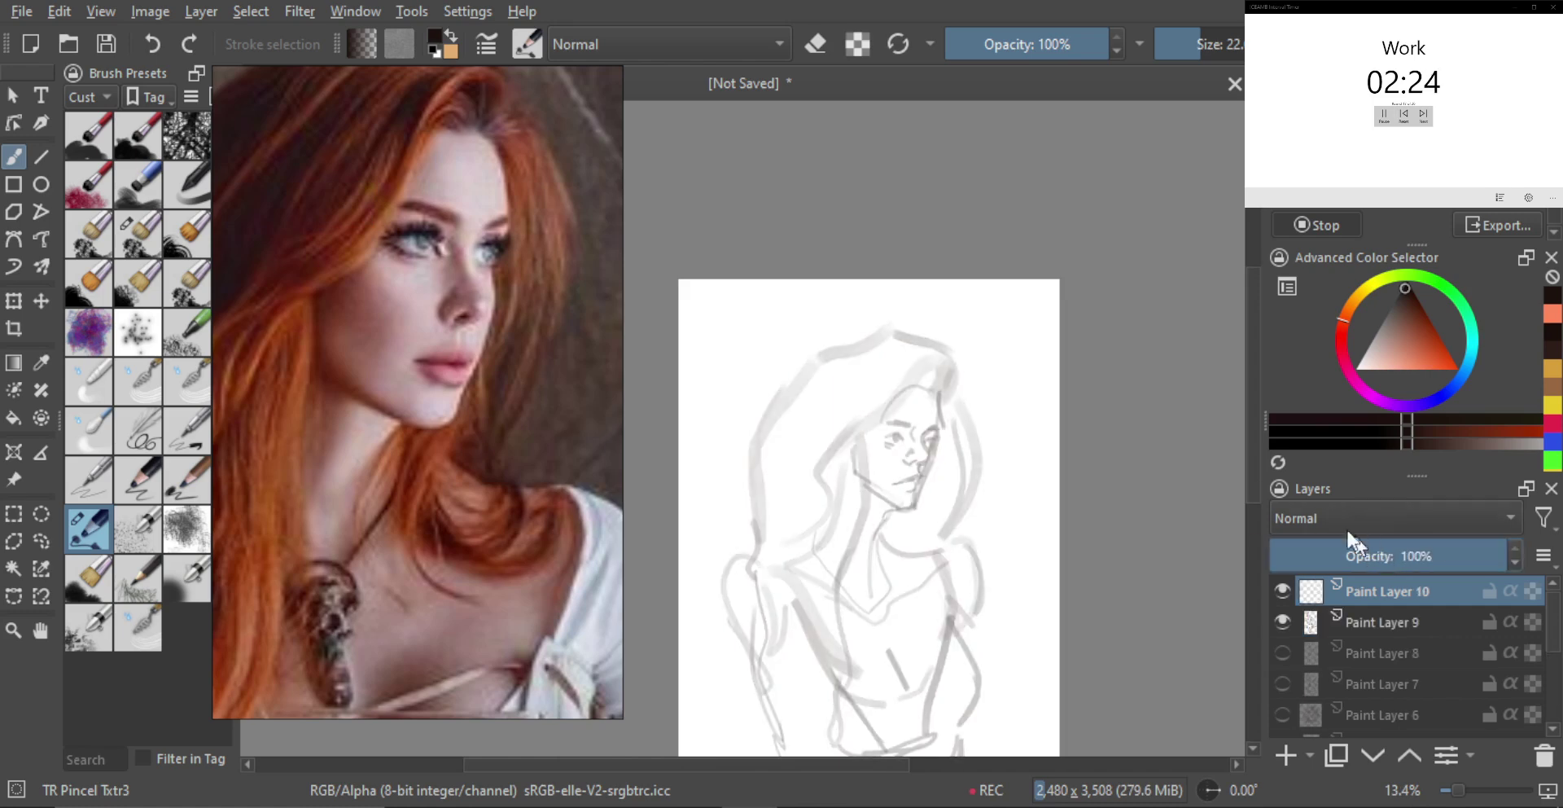
alt+shift+drag(518, 452, 539, 451)
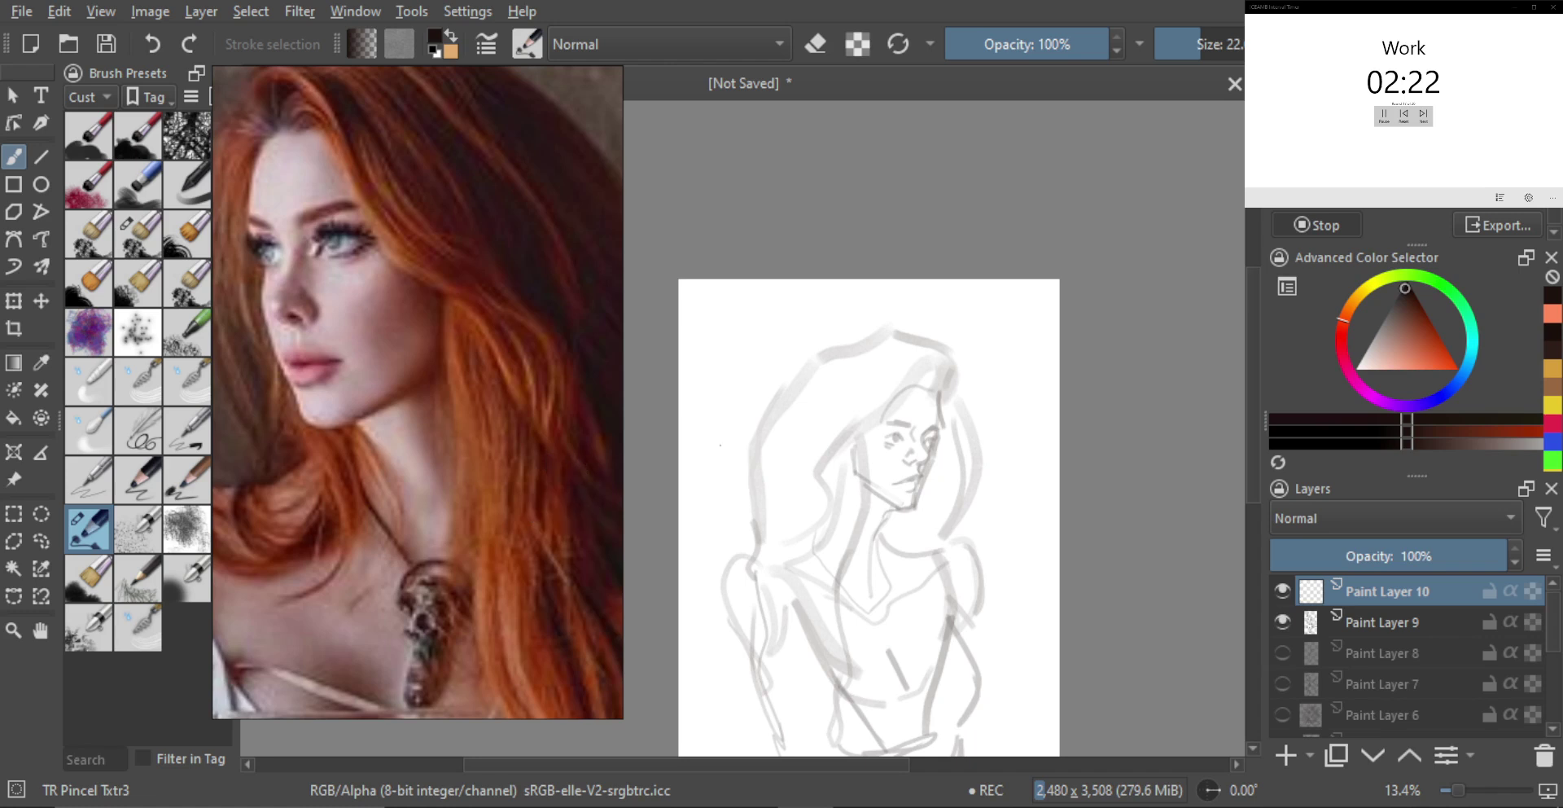
Mirror the canvas view and darken the forehead and brow contour of the face on Paint Layer 10
drag(909, 448, 906, 457)
key(m)
drag(653, 470, 808, 352)
scroll(807, 351, up, 3)
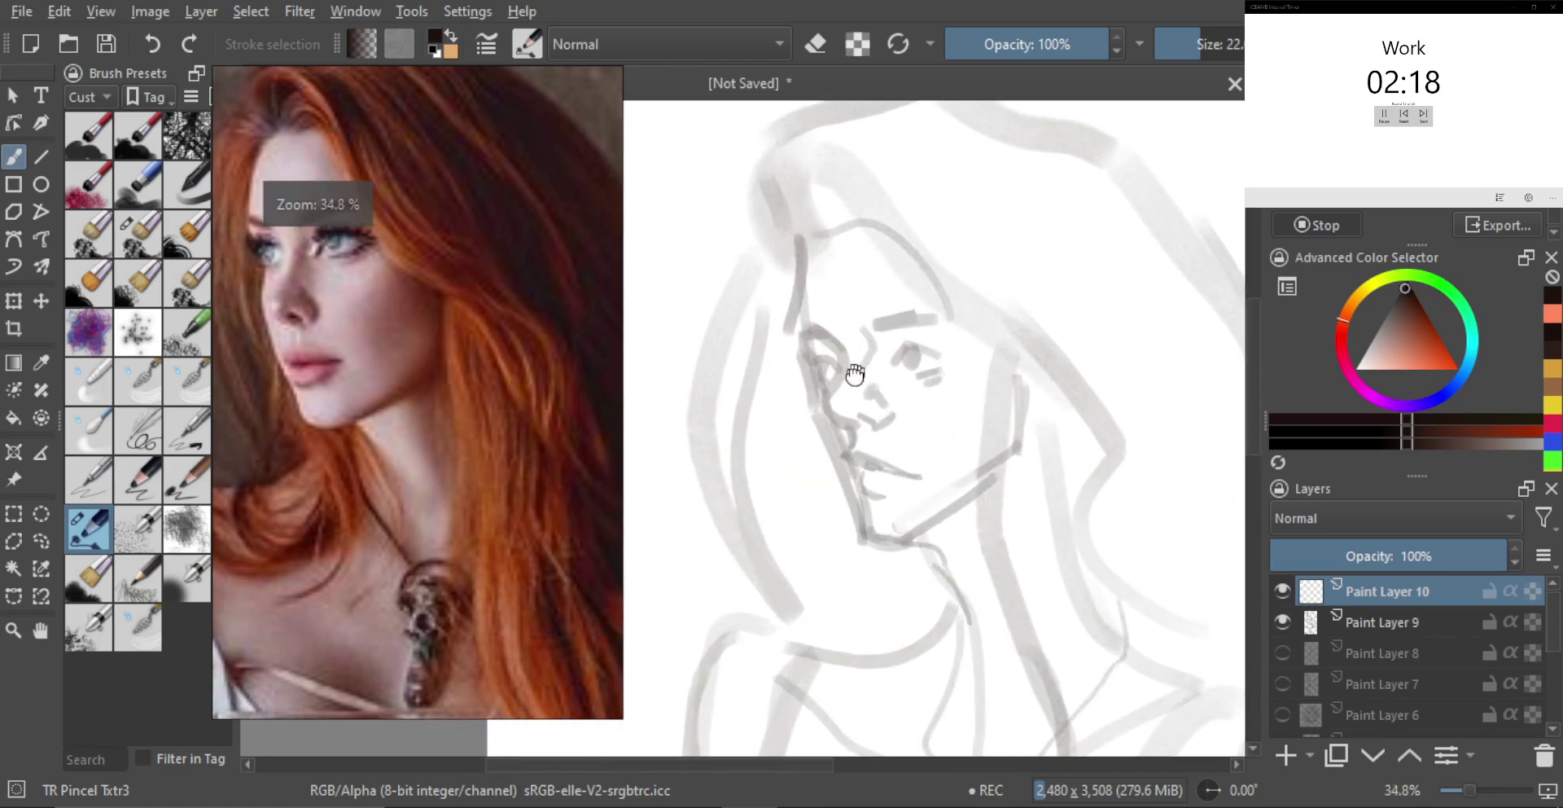
scroll(801, 380, up, 1)
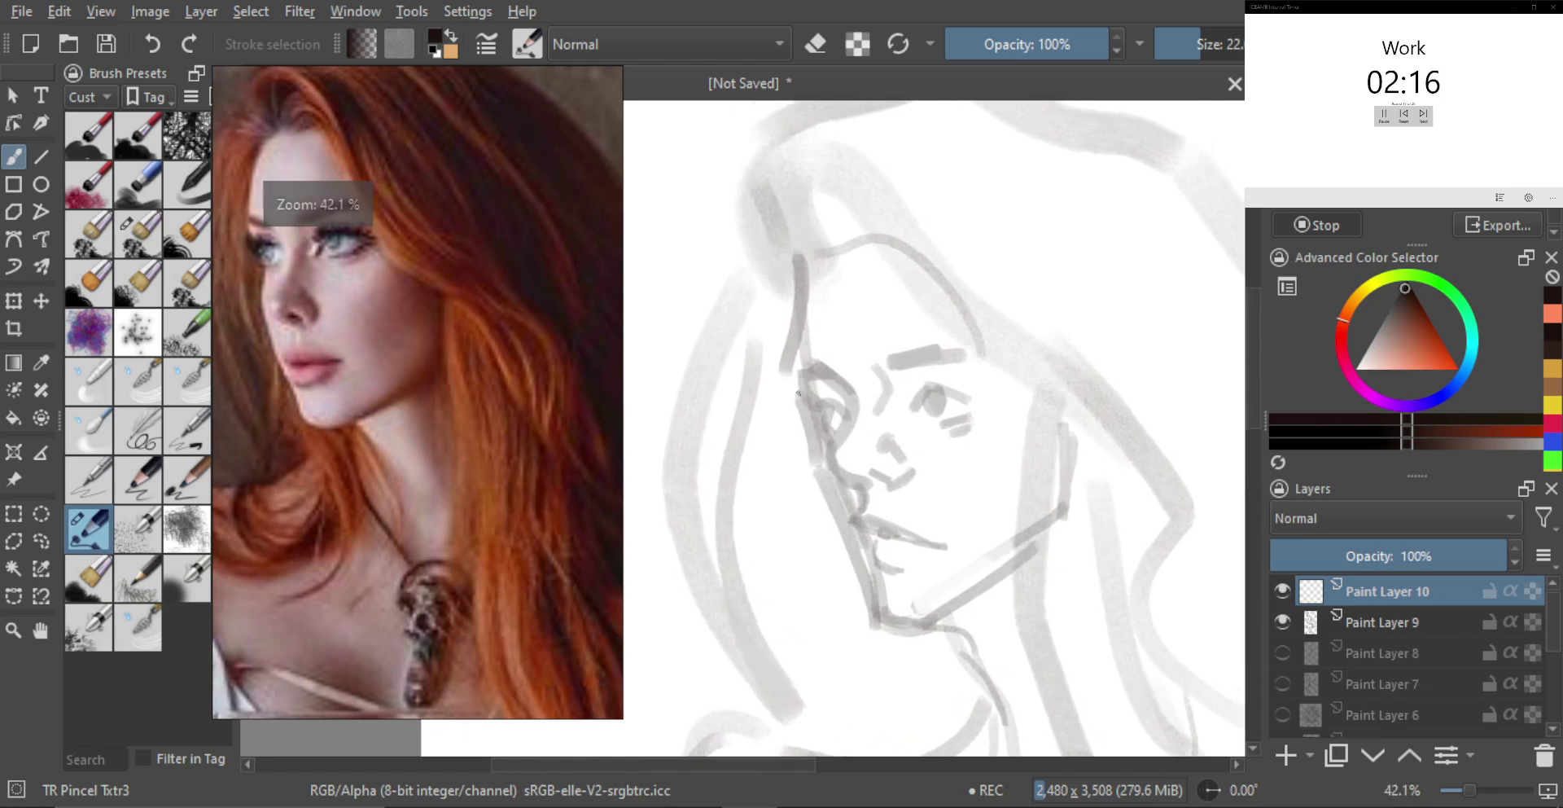
mouse_move(825, 288)
mouse_down()
mouse_move(795, 278)
mouse_move(792, 235)
mouse_move(776, 329)
mouse_move(800, 394)
mouse_up()
key(bracketright)
key(bracketright)
key(bracketright)
key(ctrl+z)
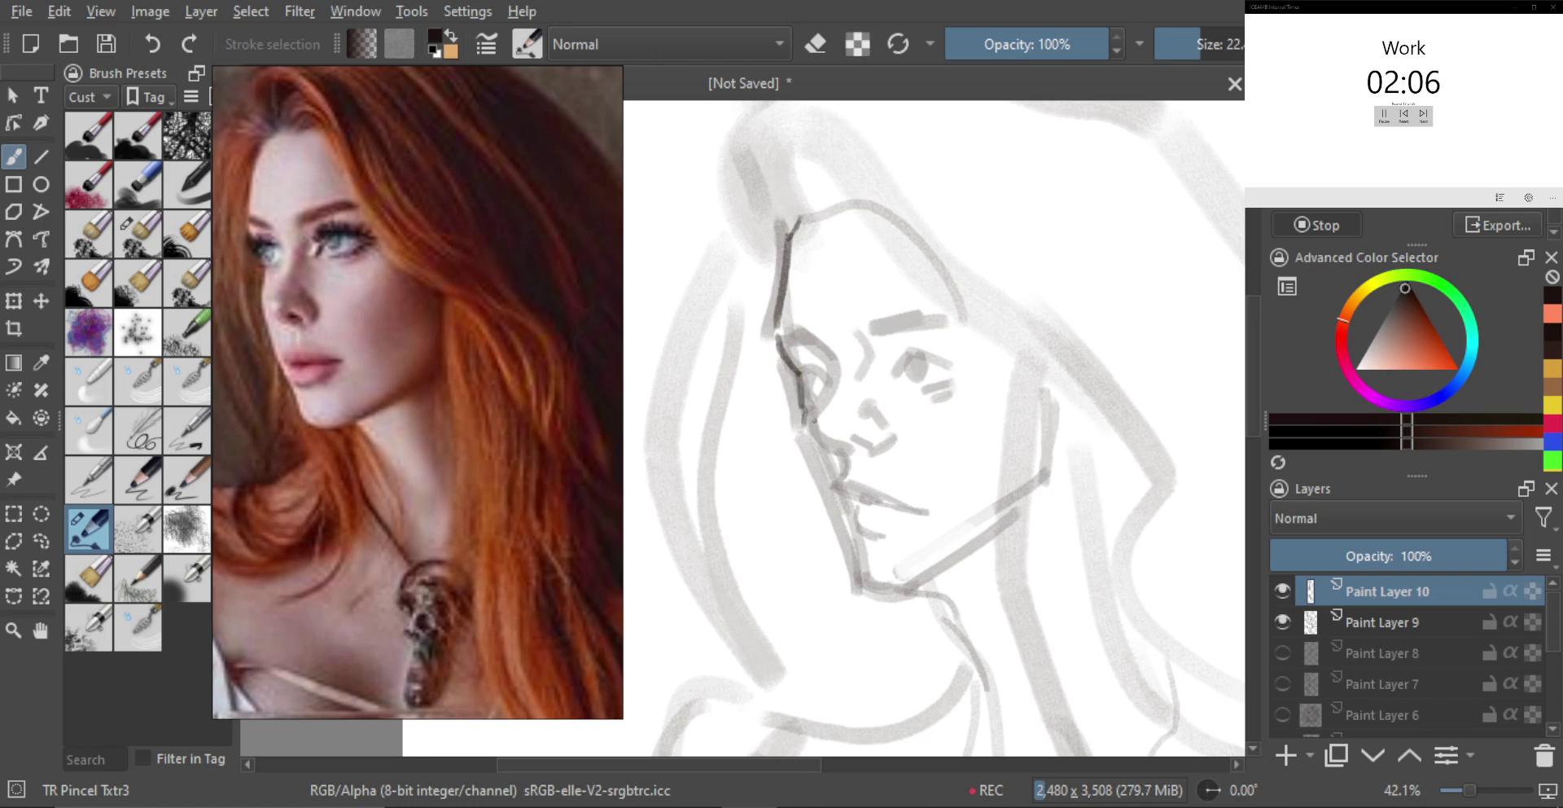
Draw the far cheek, chin and jaw line in dark strokes over the light face sketch
mouse_move(800, 375)
mouse_down()
mouse_move(810, 409)
mouse_move(820, 359)
mouse_move(802, 413)
mouse_move(822, 450)
mouse_move(802, 401)
mouse_move(818, 455)
mouse_up()
key(ctrl+z)
key(ctrl+z)
mouse_move(794, 402)
mouse_down()
mouse_move(847, 558)
mouse_move(877, 573)
mouse_move(1002, 495)
mouse_up()
key(ctrl+z)
key(ctrl+z)
key(ctrl+z)
key(ctrl+z)
key(ctrl+z)
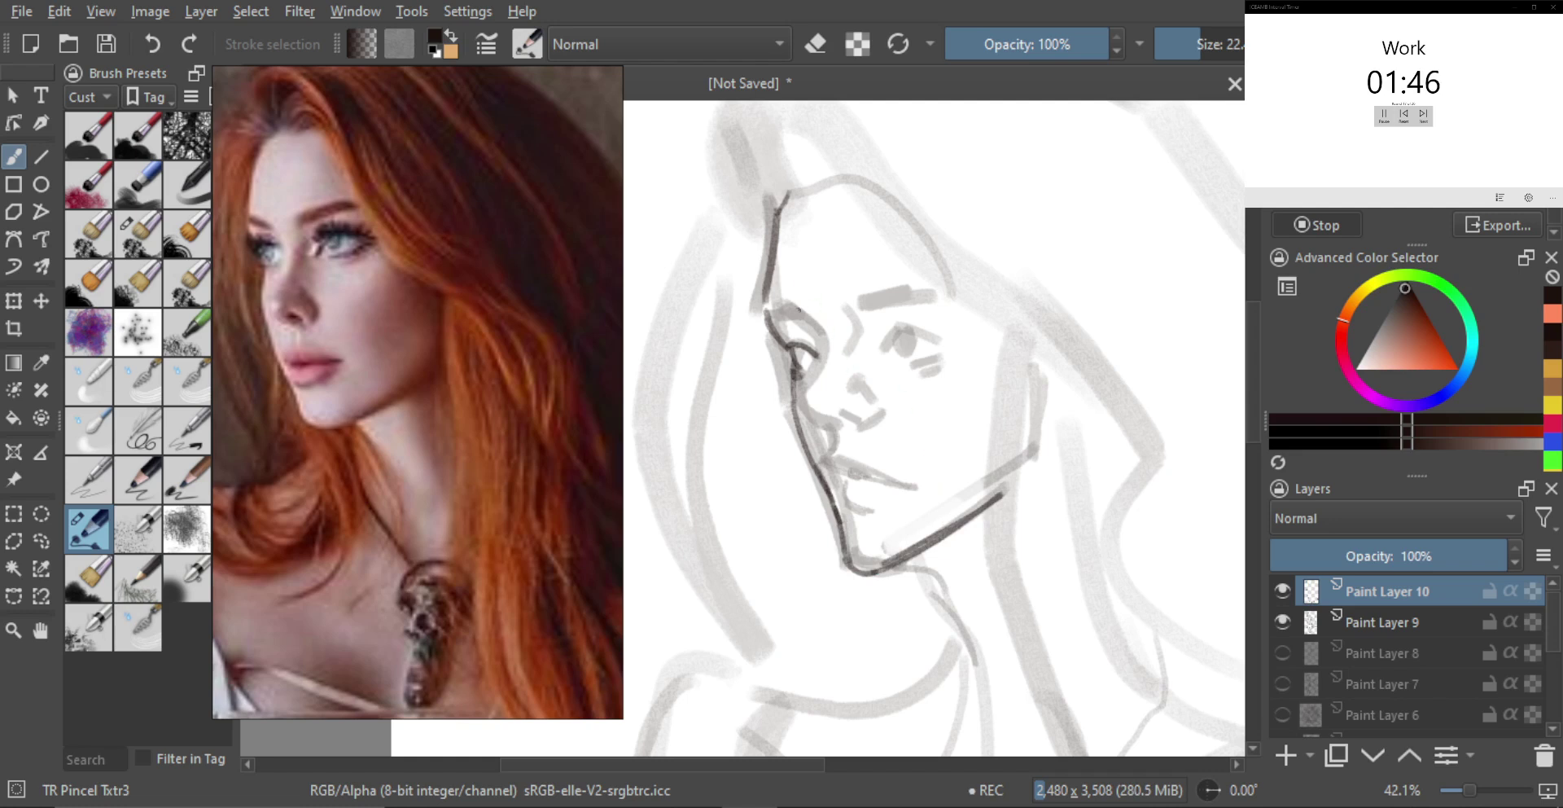
Outline the far eye socket, the underside of the nose and the mouth in dark strokes
mouse_move(767, 311)
mouse_down()
mouse_move(798, 316)
mouse_move(817, 367)
mouse_move(797, 394)
mouse_up()
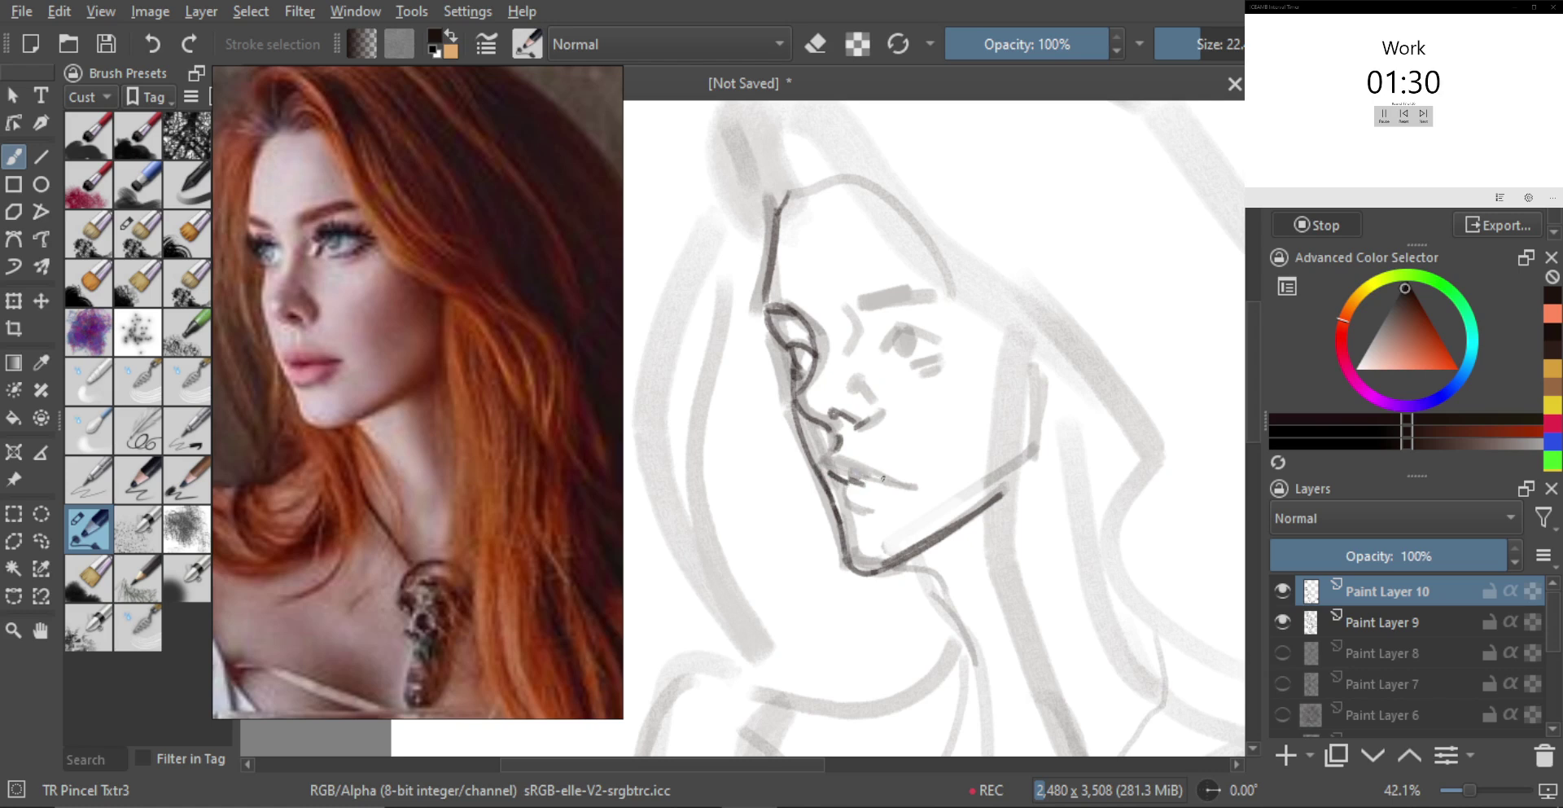
drag(863, 486, 917, 488)
mouse_move(852, 528)
shift+mouse_down()
mouse_move(853, 506)
mouse_move(868, 514)
shift+mouse_up()
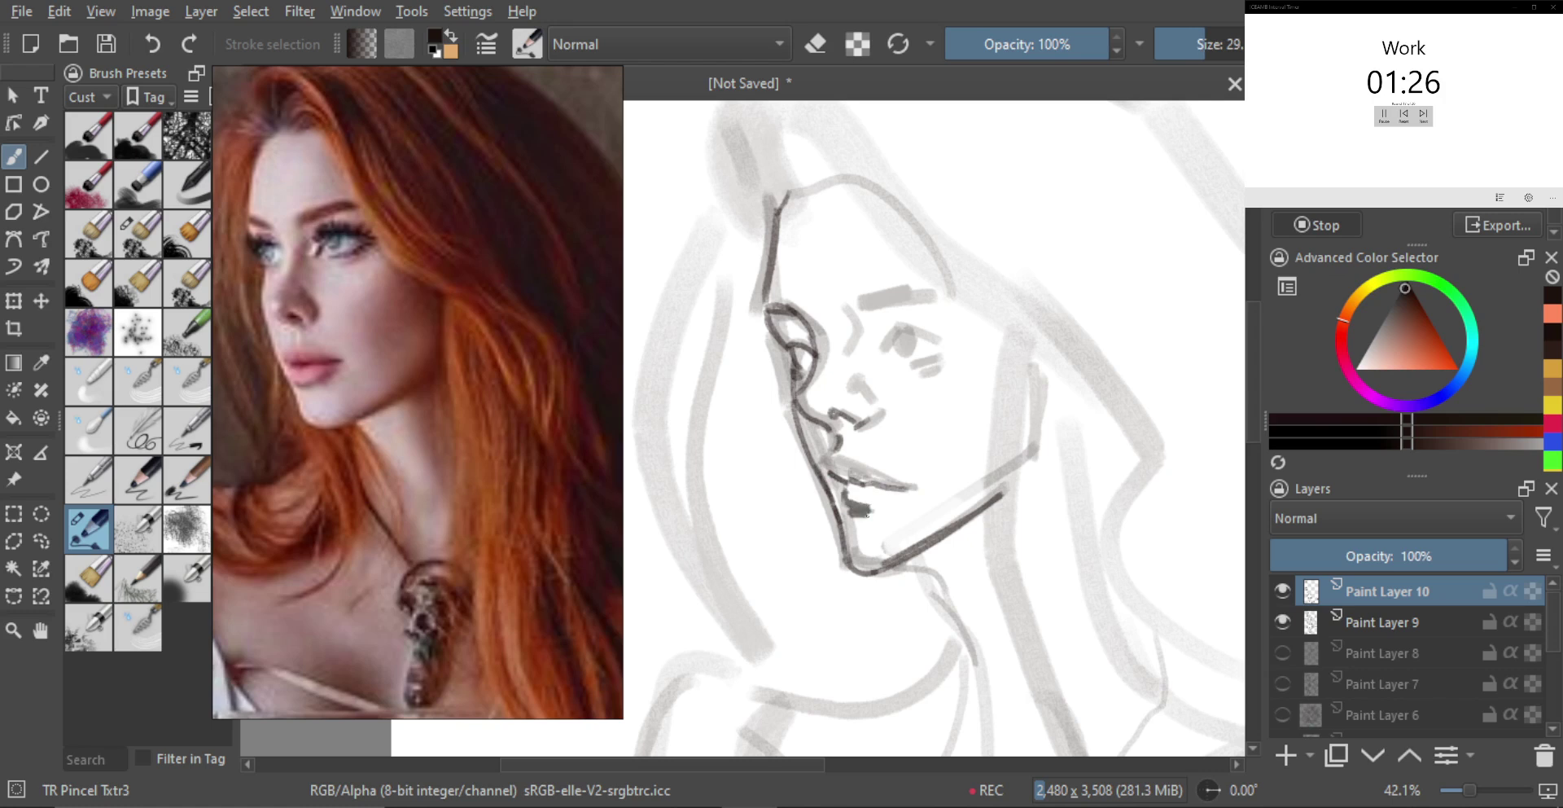
mouse_move(827, 469)
mouse_down()
mouse_move(864, 477)
mouse_move(842, 478)
mouse_move(862, 468)
mouse_move(853, 477)
mouse_move(918, 493)
mouse_up()
key(ctrl+z)
Draw the iris details of the far eye with a smaller brush
drag(803, 352, 805, 371)
key(bracketleft)
key(bracketleft)
key(bracketleft)
key(bracketleft)
key(bracketleft)
drag(805, 372, 807, 357)
key(bracketright)
key(bracketright)
key(bracketright)
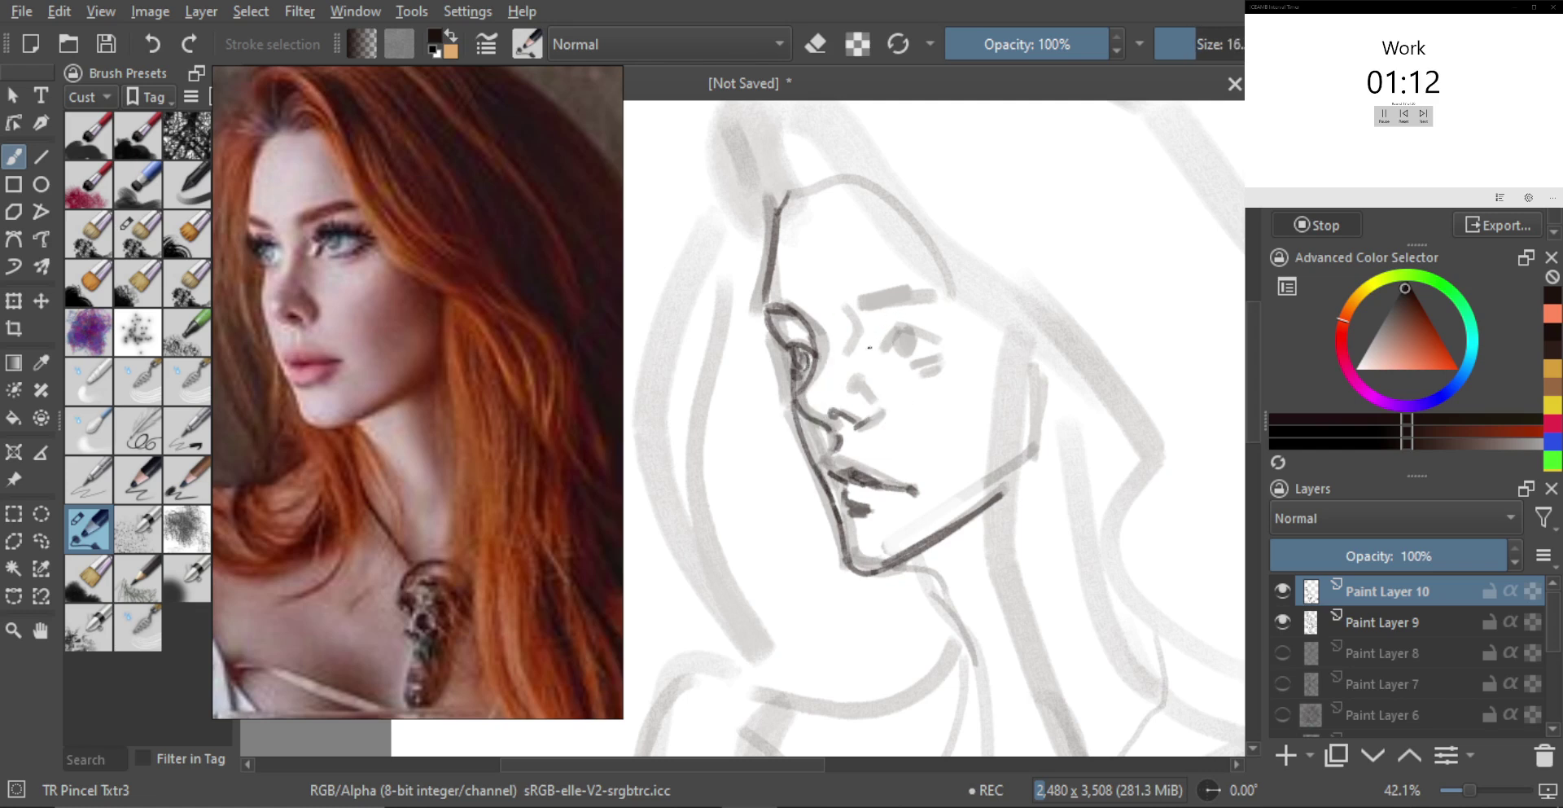
Draw the near eye's inner corner and upper lid, varying the brush size
key(bracketleft)
key(bracketright)
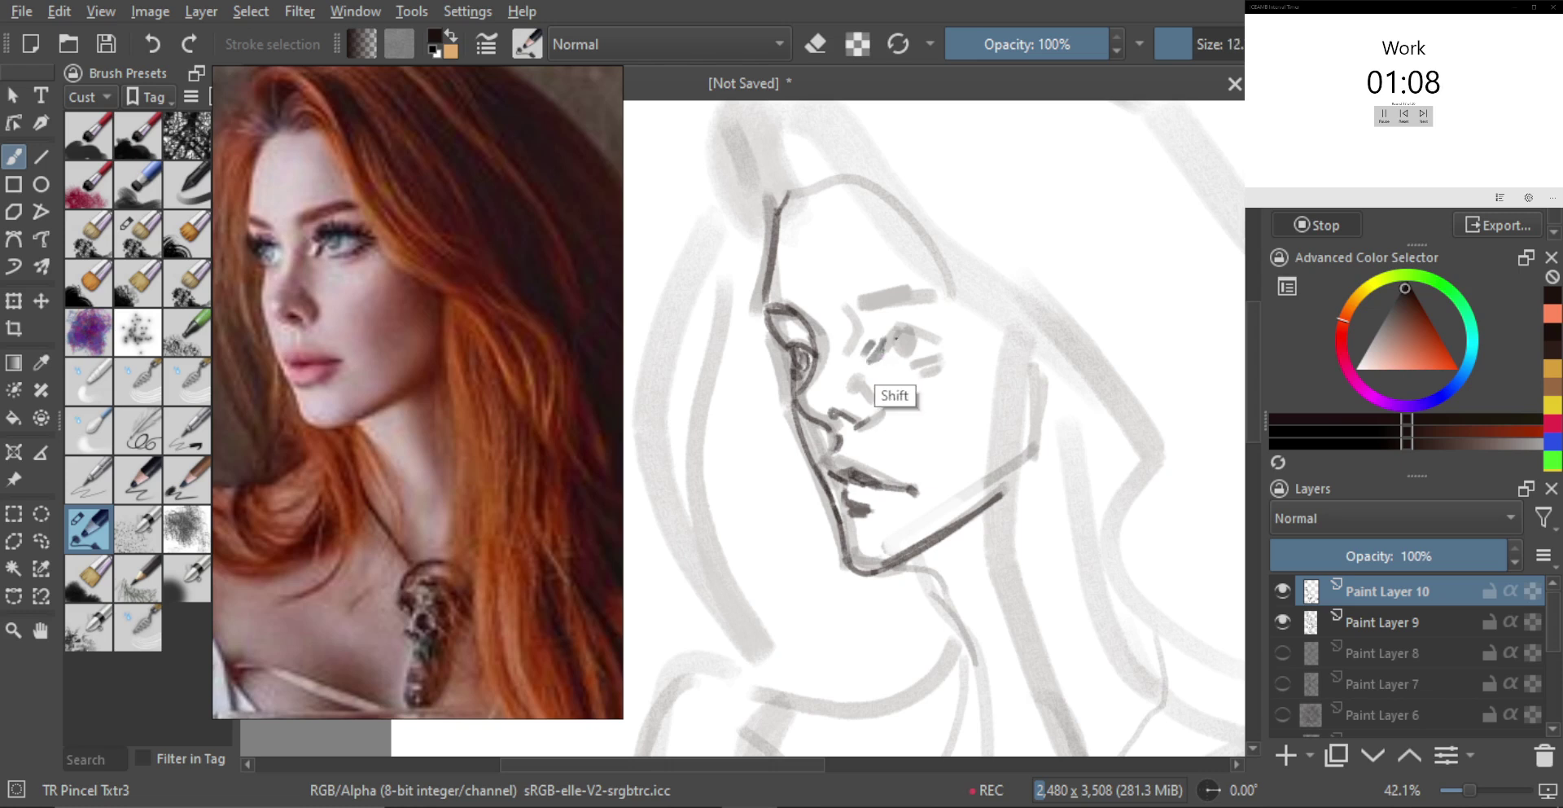
mouse_move(936, 340)
mouse_down()
mouse_move(869, 358)
mouse_move(899, 330)
mouse_move(878, 342)
mouse_move(933, 360)
mouse_move(926, 347)
mouse_move(879, 350)
mouse_up()
key(ctrl+z)
key(ctrl+z)
key(bracketleft)
key(bracketleft)
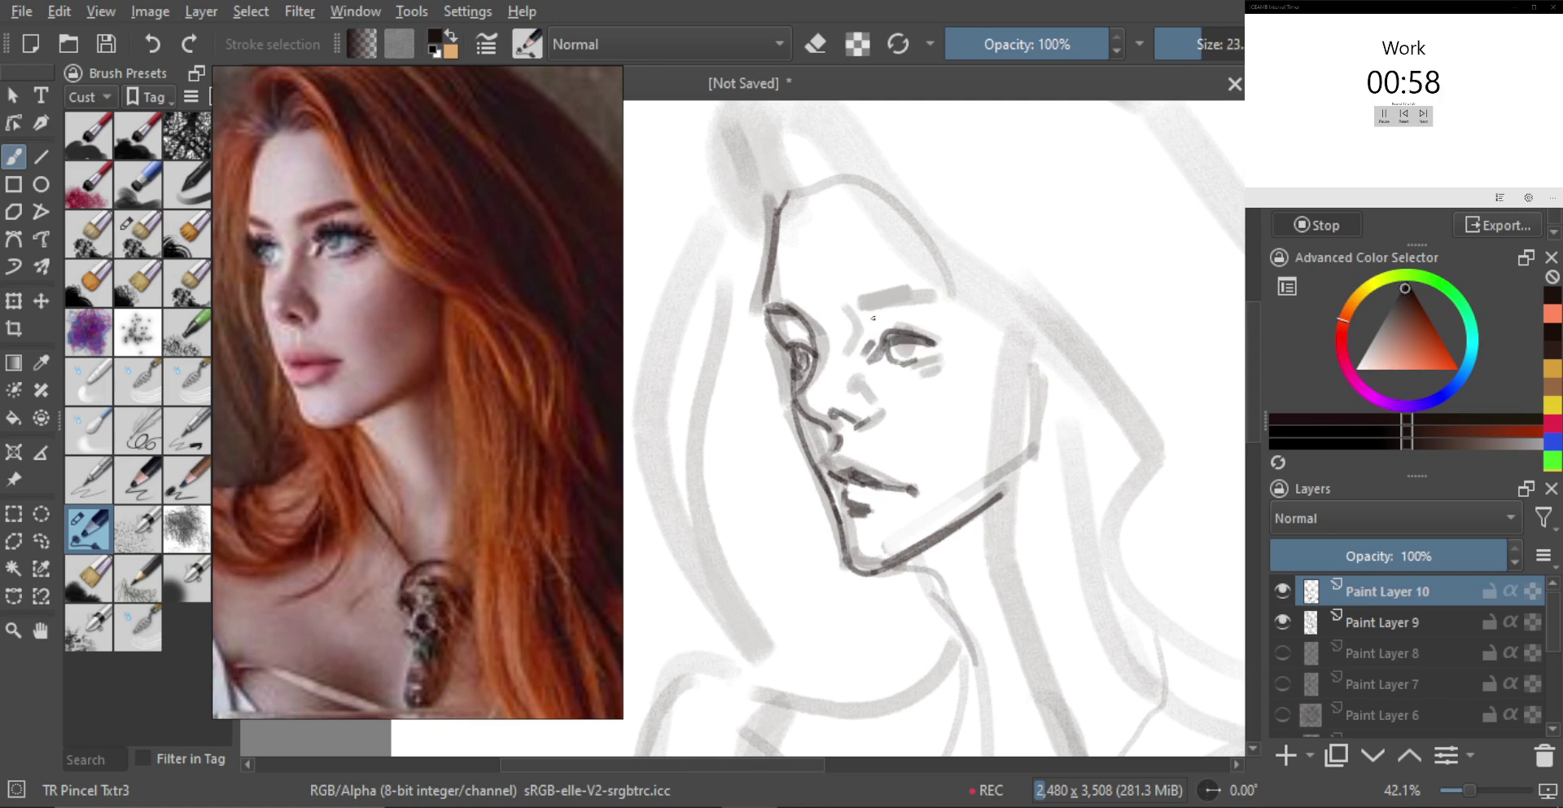
key(bracketright)
key(bracketright)
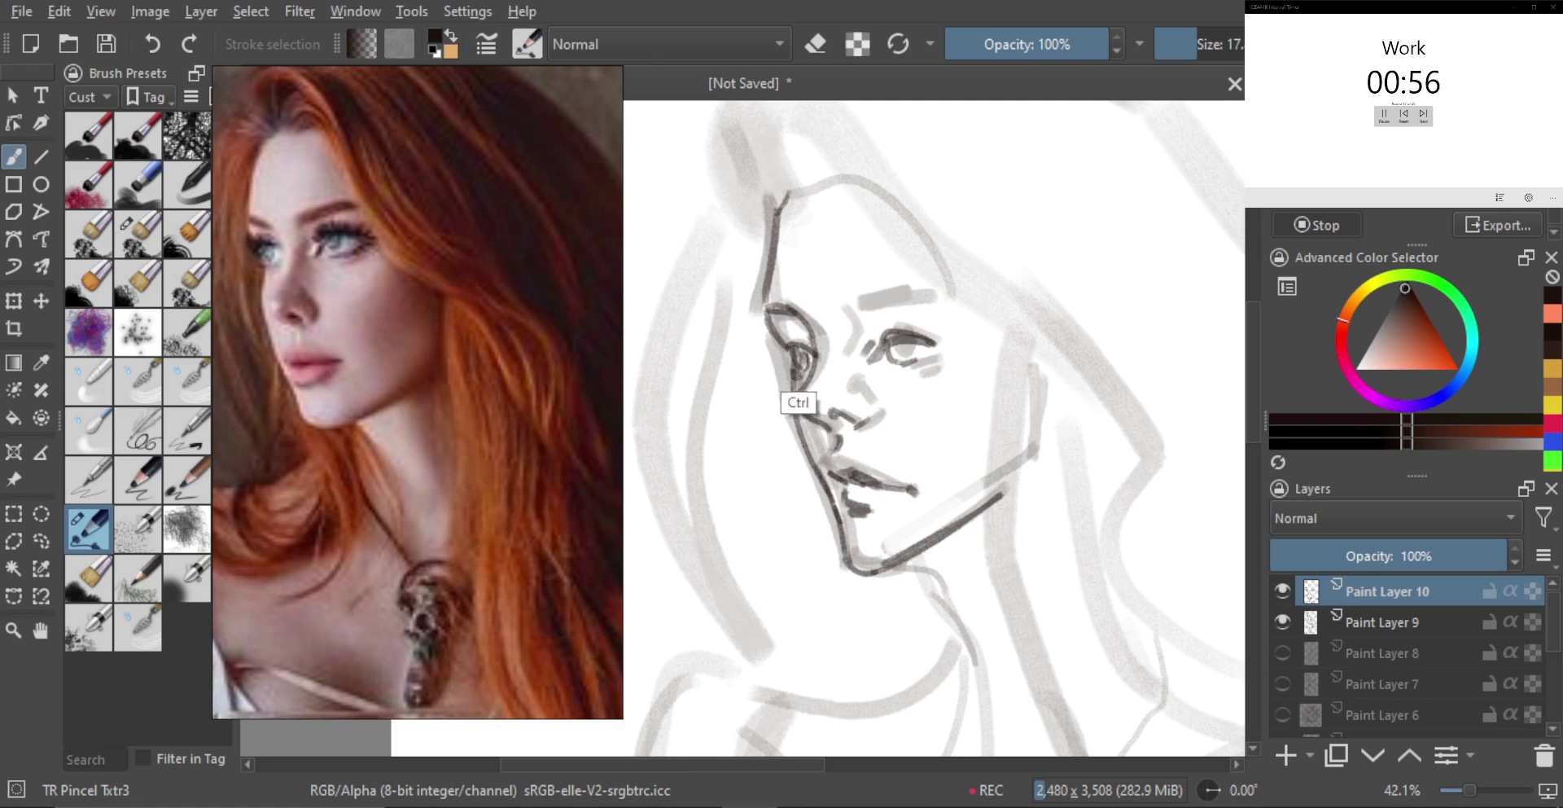
Refine both eyes with a finer brush, adding lash strokes and darkening the near iris and lower lid
key(bracketleft)
key(bracketleft)
key(bracketleft)
mouse_move(872, 334)
mouse_down()
mouse_move(942, 355)
mouse_move(902, 356)
mouse_up()
key(bracketright)
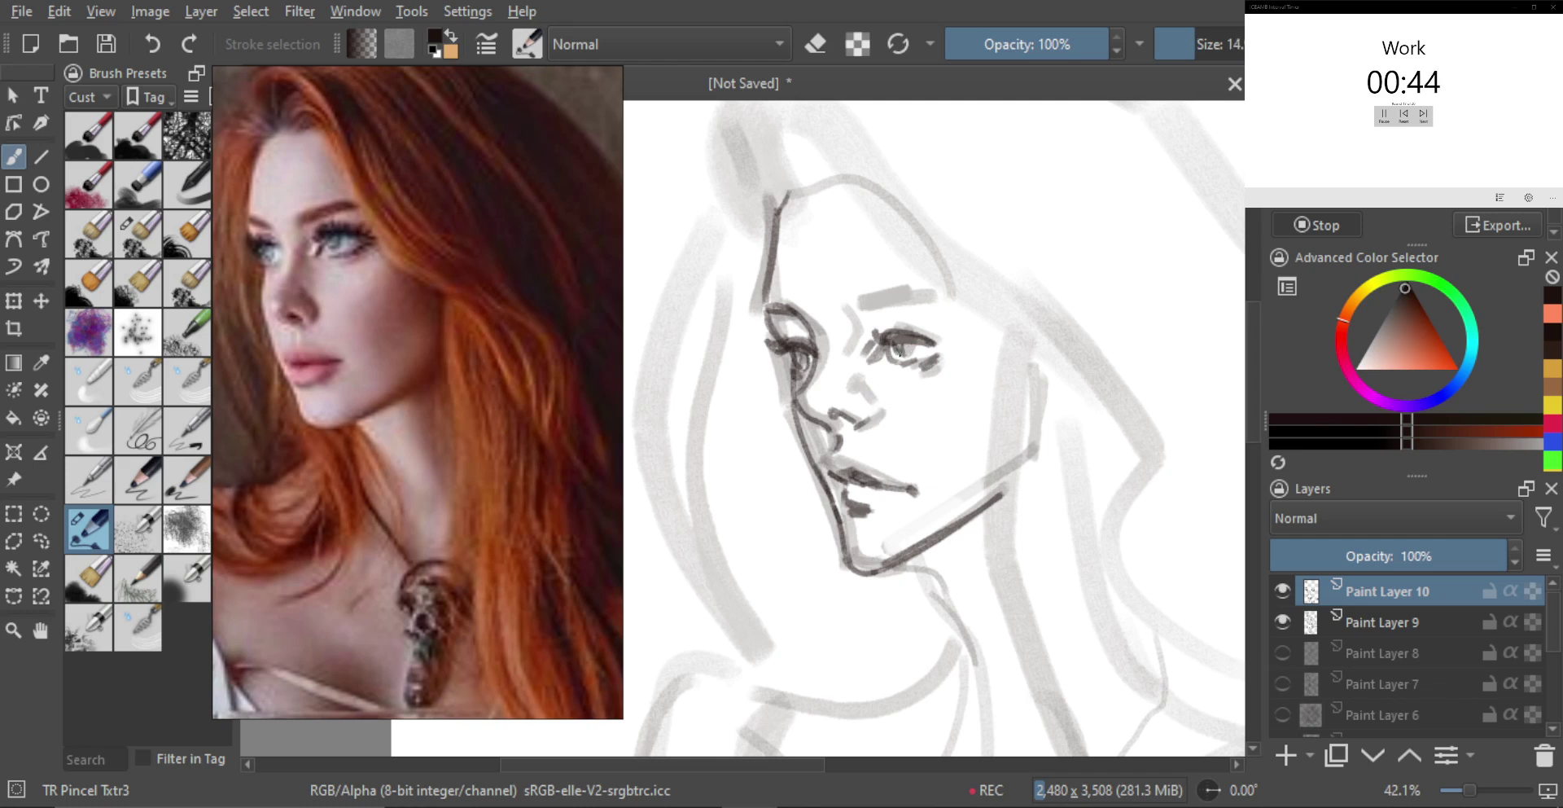
key(ctrl+z)
key(ctrl+z)
drag(900, 346, 907, 356)
Paint the near eyebrow as a thick dark stroke tapering toward the temple
key(bracketright)
key(bracketright)
mouse_move(834, 305)
mouse_down()
mouse_move(920, 290)
mouse_move(901, 287)
mouse_up()
key(bracketleft)
key(bracketleft)
key(bracketright)
key(bracketright)
key(bracketright)
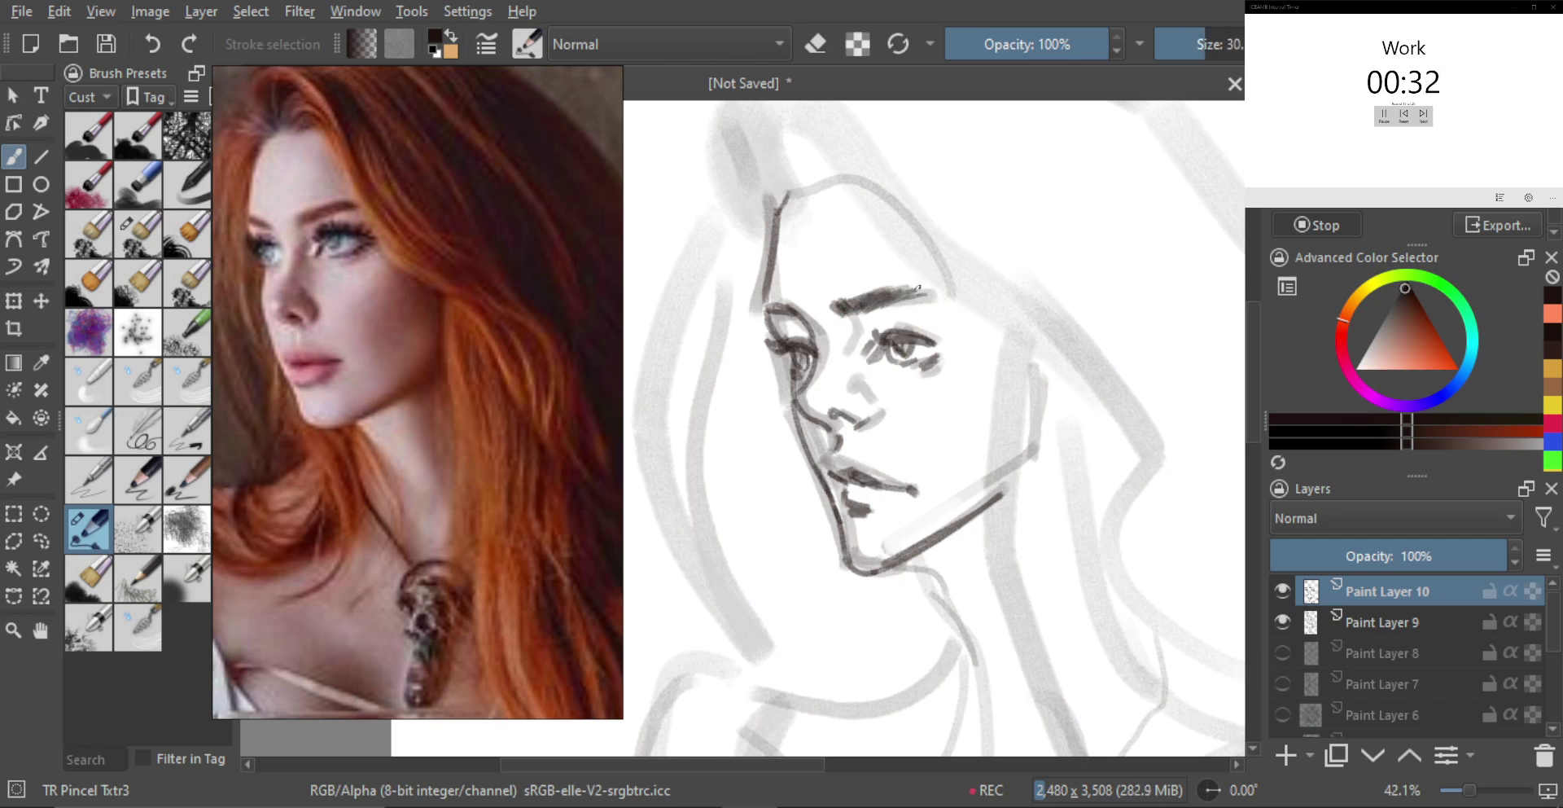
Define the near nostril wing and nose side, testing different brush sizes
scroll(920, 287, down, 1)
drag(955, 365, 899, 356)
key(bracketleft)
key(bracketleft)
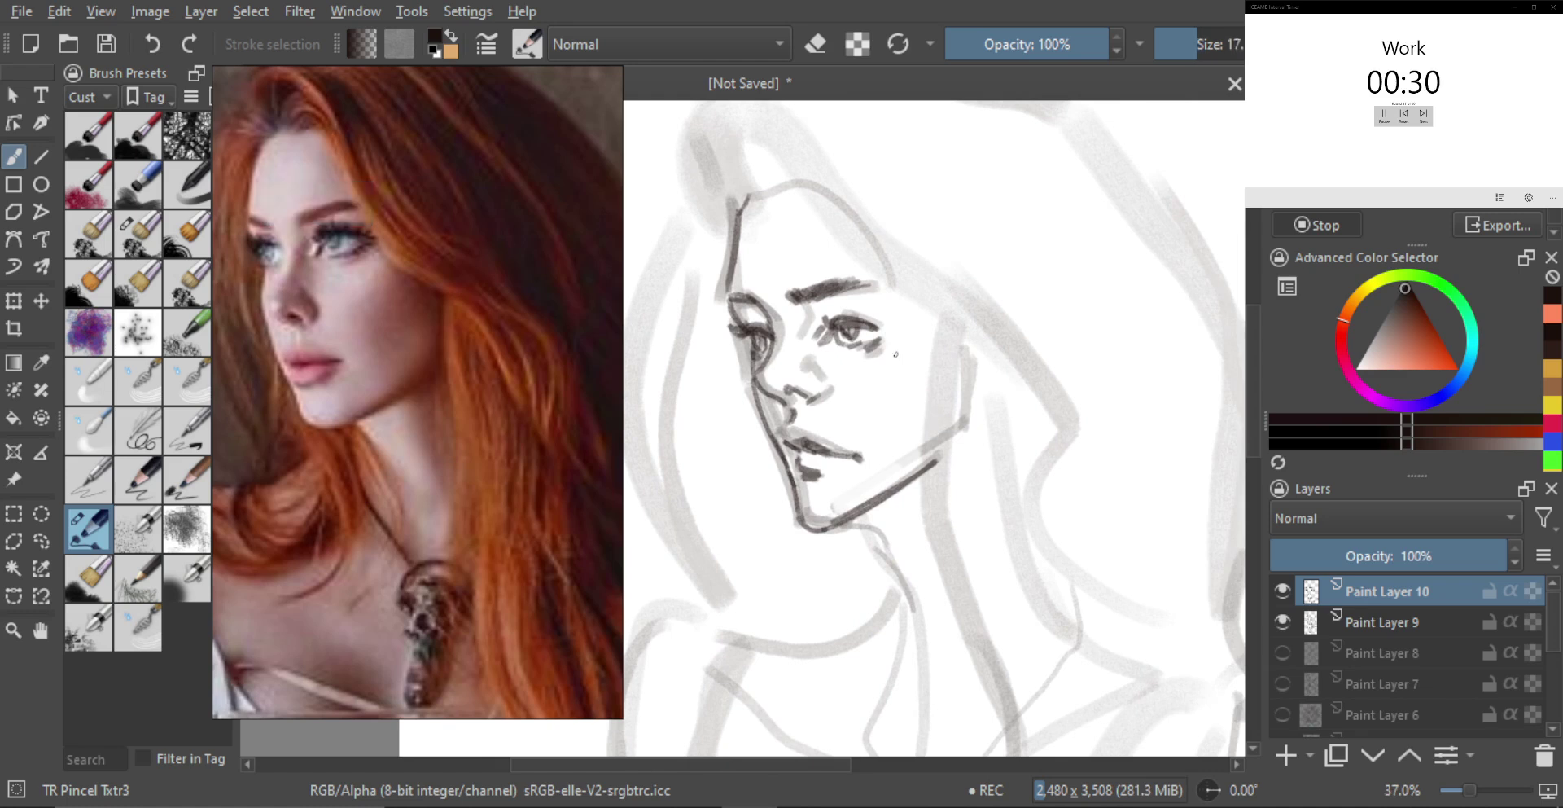
key(bracketright)
key(bracketright)
key(bracketleft)
key(bracketleft)
key(bracketright)
key(bracketright)
key(ctrl+z)
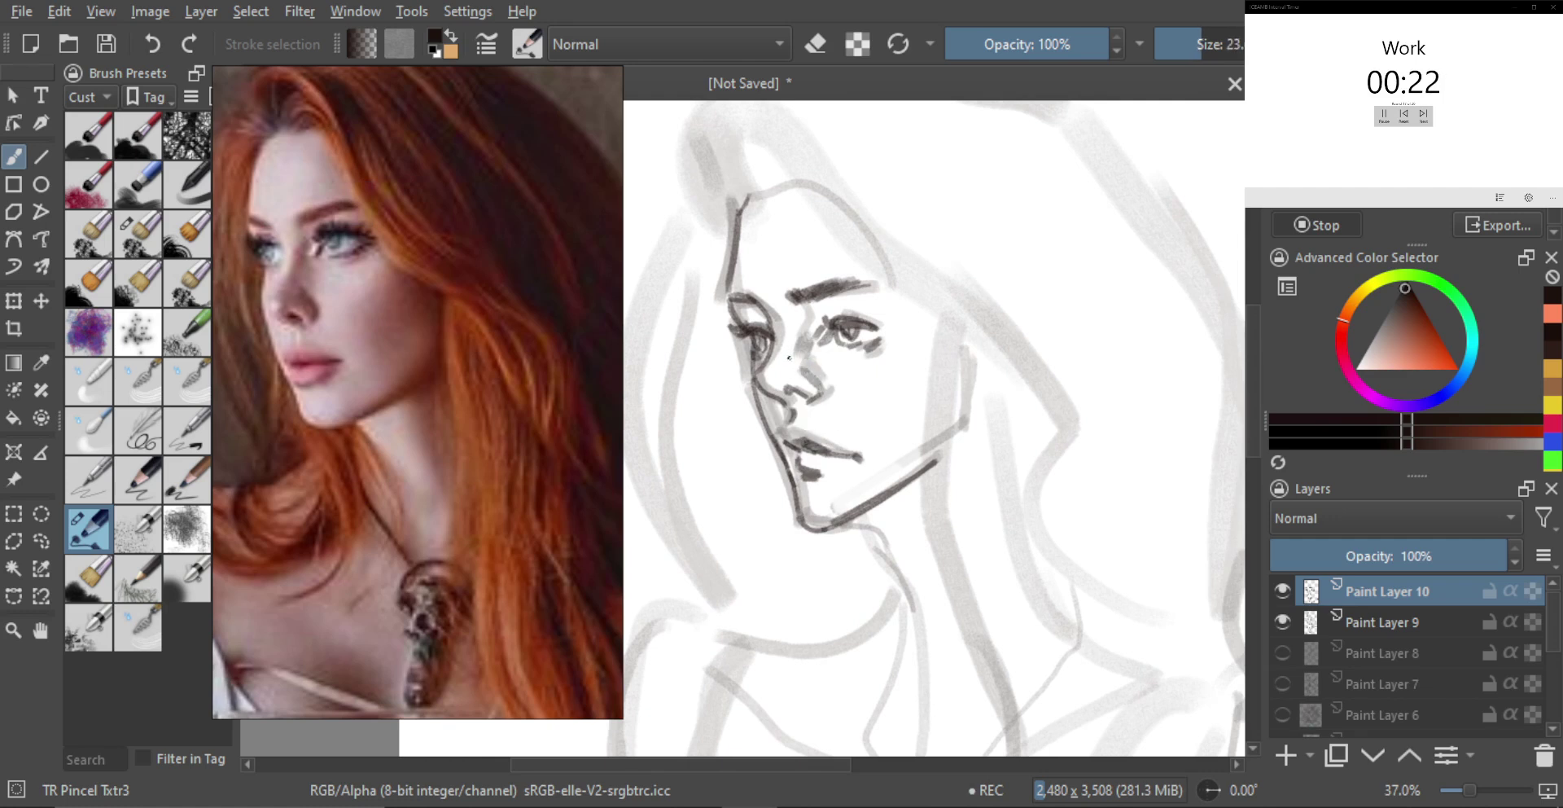
Shade the side of the nose bridge and the nose tip with broader strokes
scroll(794, 367, up, 1)
key(bracketright)
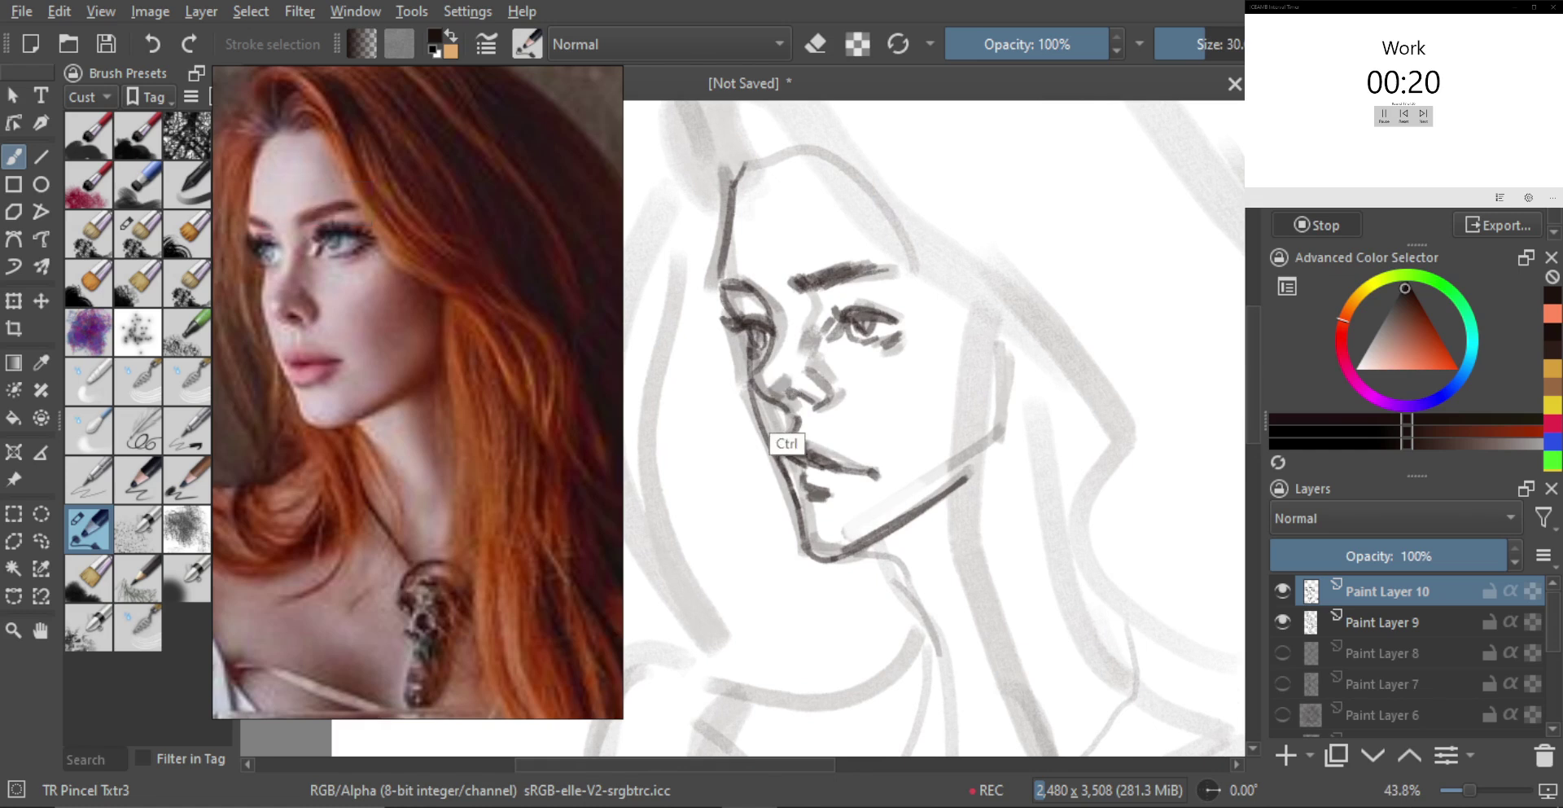
key(bracketleft)
key(bracketright)
drag(773, 368, 787, 373)
key(bracketleft)
mouse_move(805, 306)
mouse_down()
mouse_move(799, 370)
mouse_move(812, 337)
mouse_move(784, 363)
mouse_move(795, 403)
mouse_up()
key(ctrl+z)
drag(797, 374, 821, 403)
key(ctrl+z)
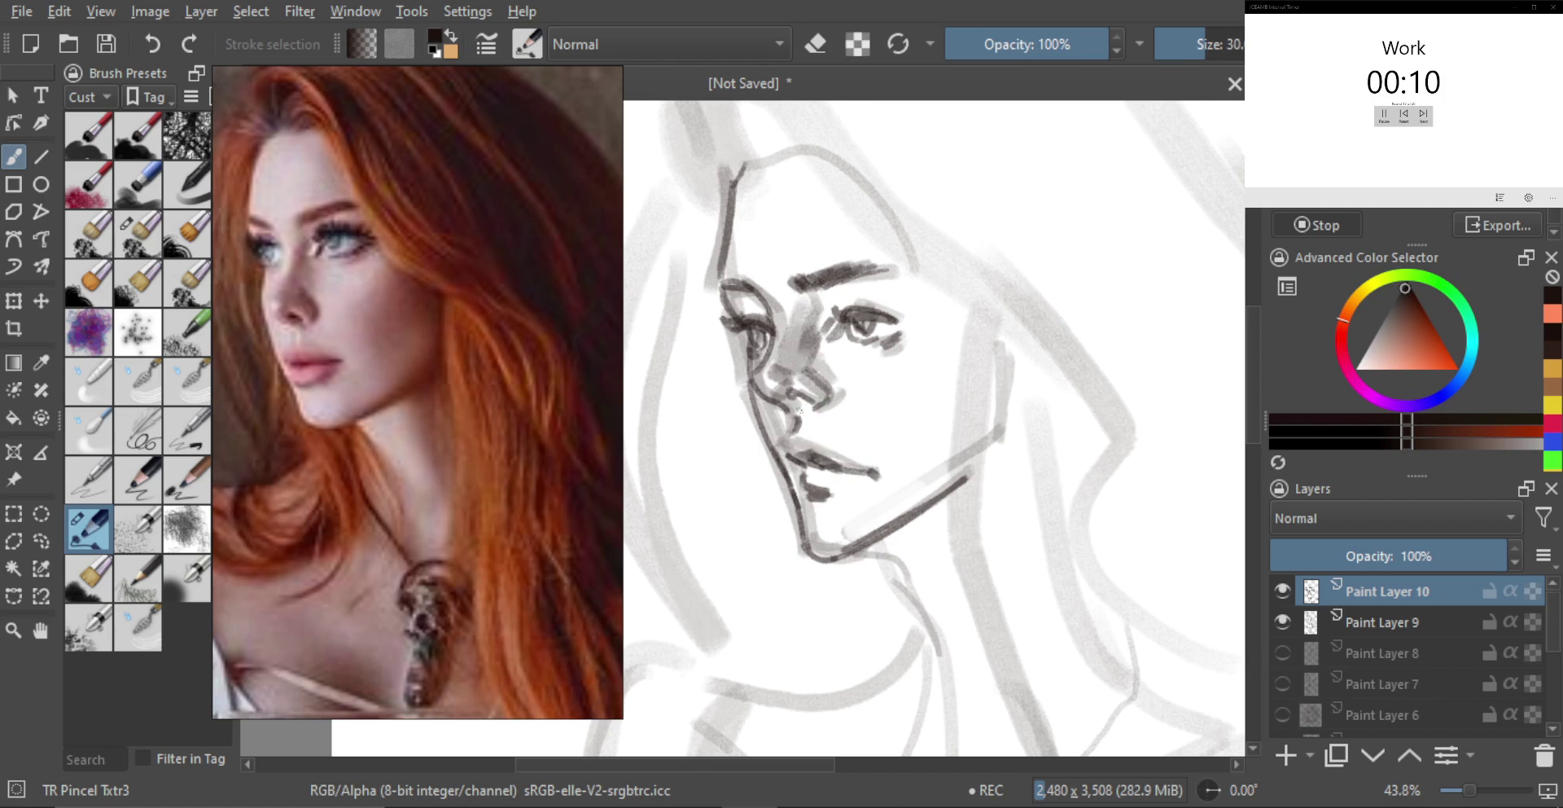
Refine the contours of the lips with a smaller brush
key(bracketright)
key(bracketleft)
key(bracketleft)
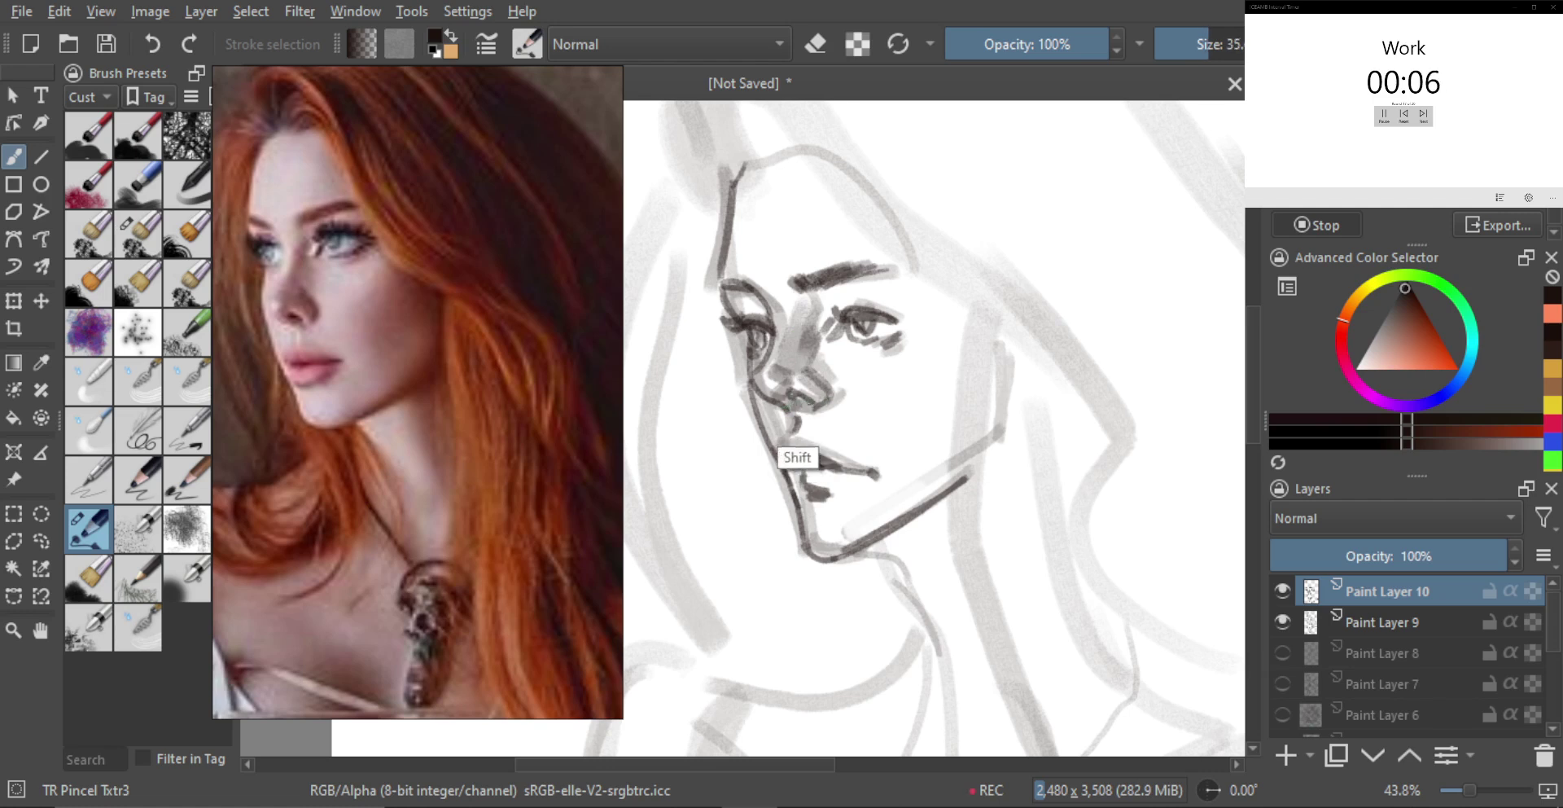
mouse_move(890, 392)
mouse_down()
mouse_move(886, 431)
mouse_move(822, 441)
mouse_move(847, 456)
mouse_up()
key(ctrl+z)
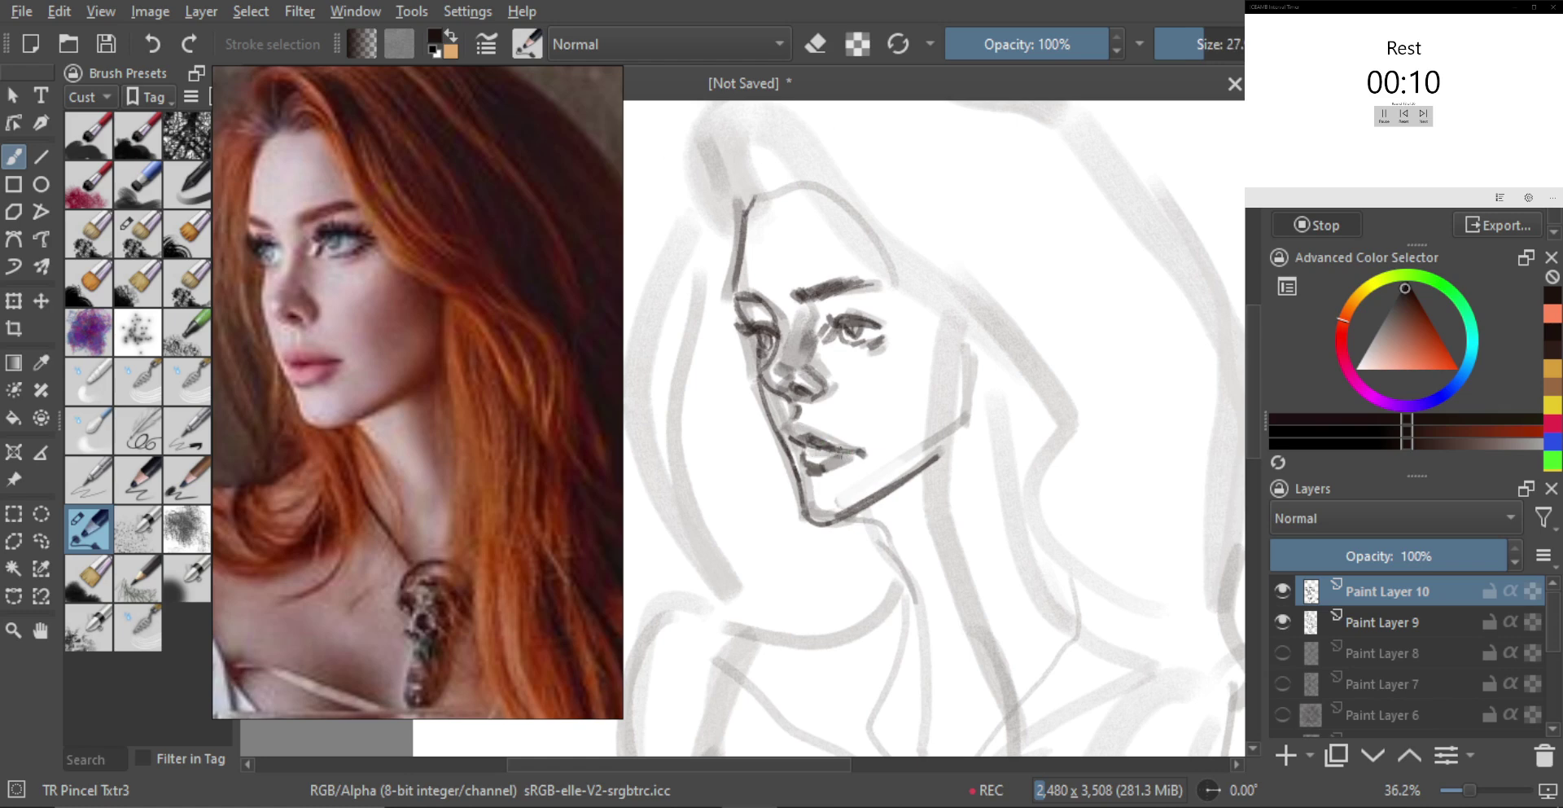
Merge Paint Layer 10 into Paint Layer 9, hide the merged portrait and add an empty paint layer
scroll(827, 450, down, 3)
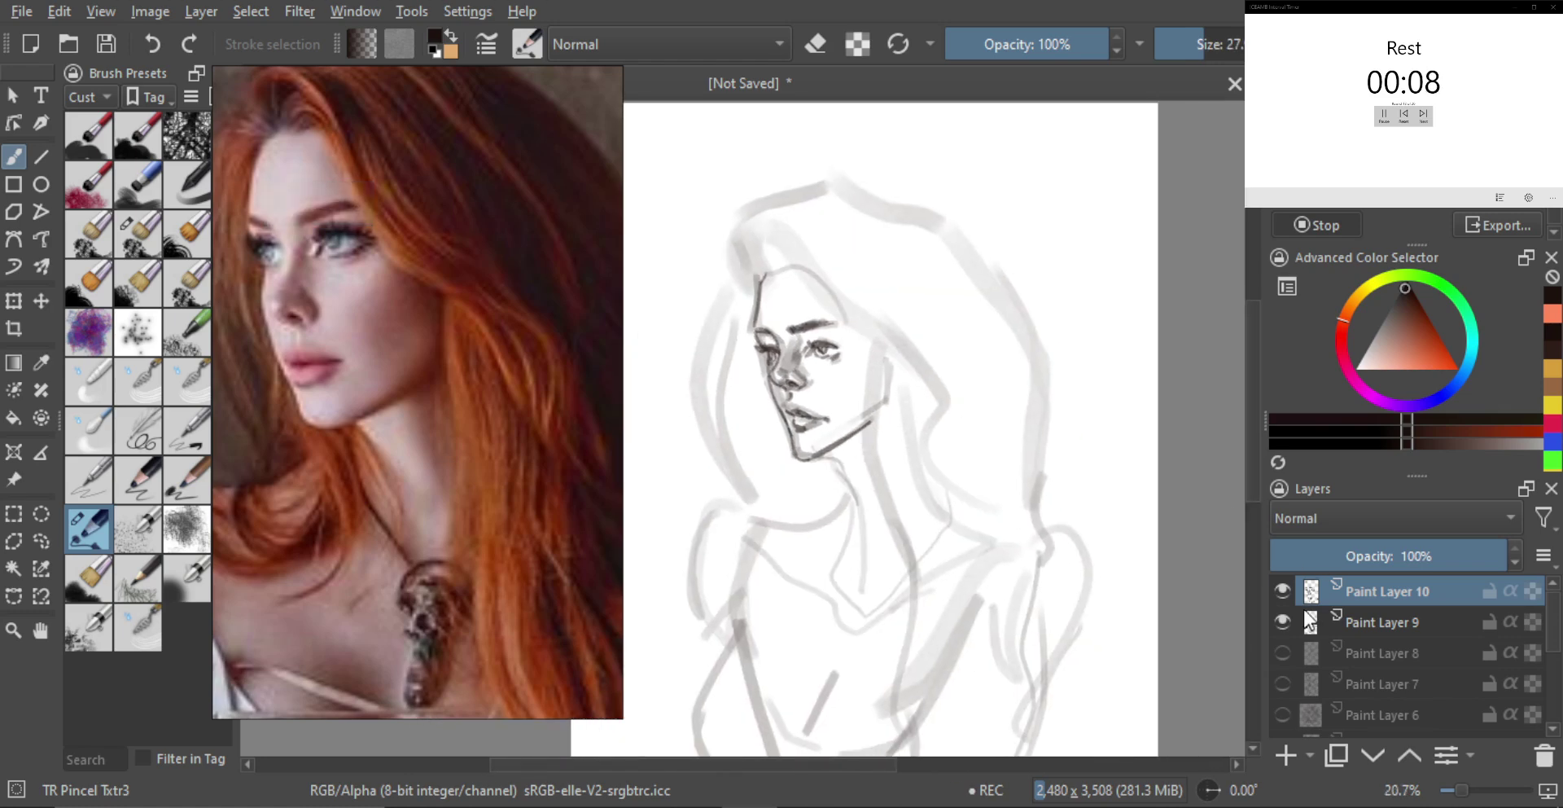
key(ctrl+e)
click(1287, 595)
key(Insert)
Browse the reference board and enlarge the photo of the figure in the ornate carved mask
scroll(554, 459, down, 8)
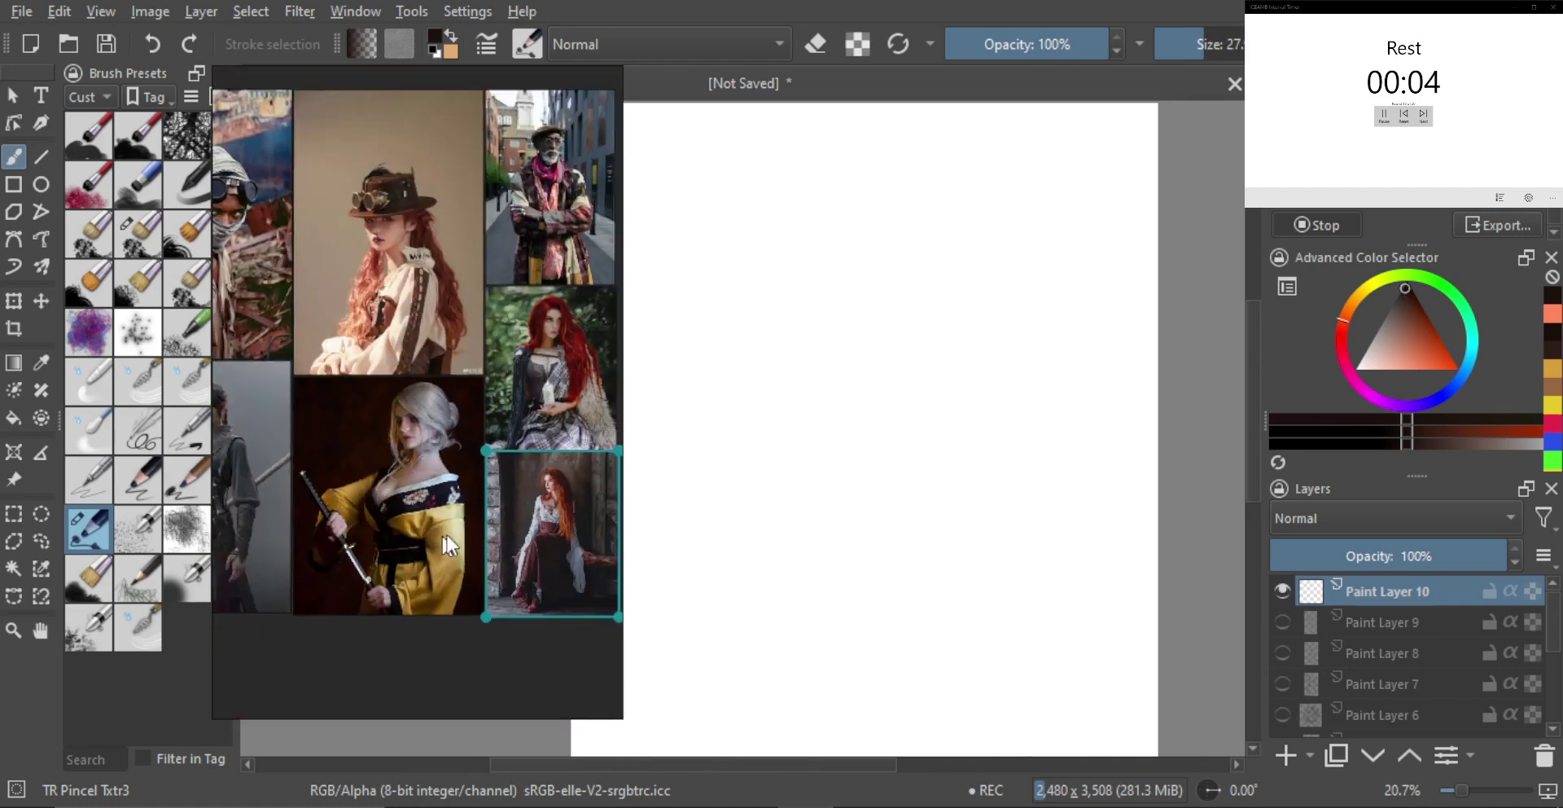
drag(346, 453, 444, 492)
drag(367, 429, 508, 417)
scroll(415, 399, up, 3)
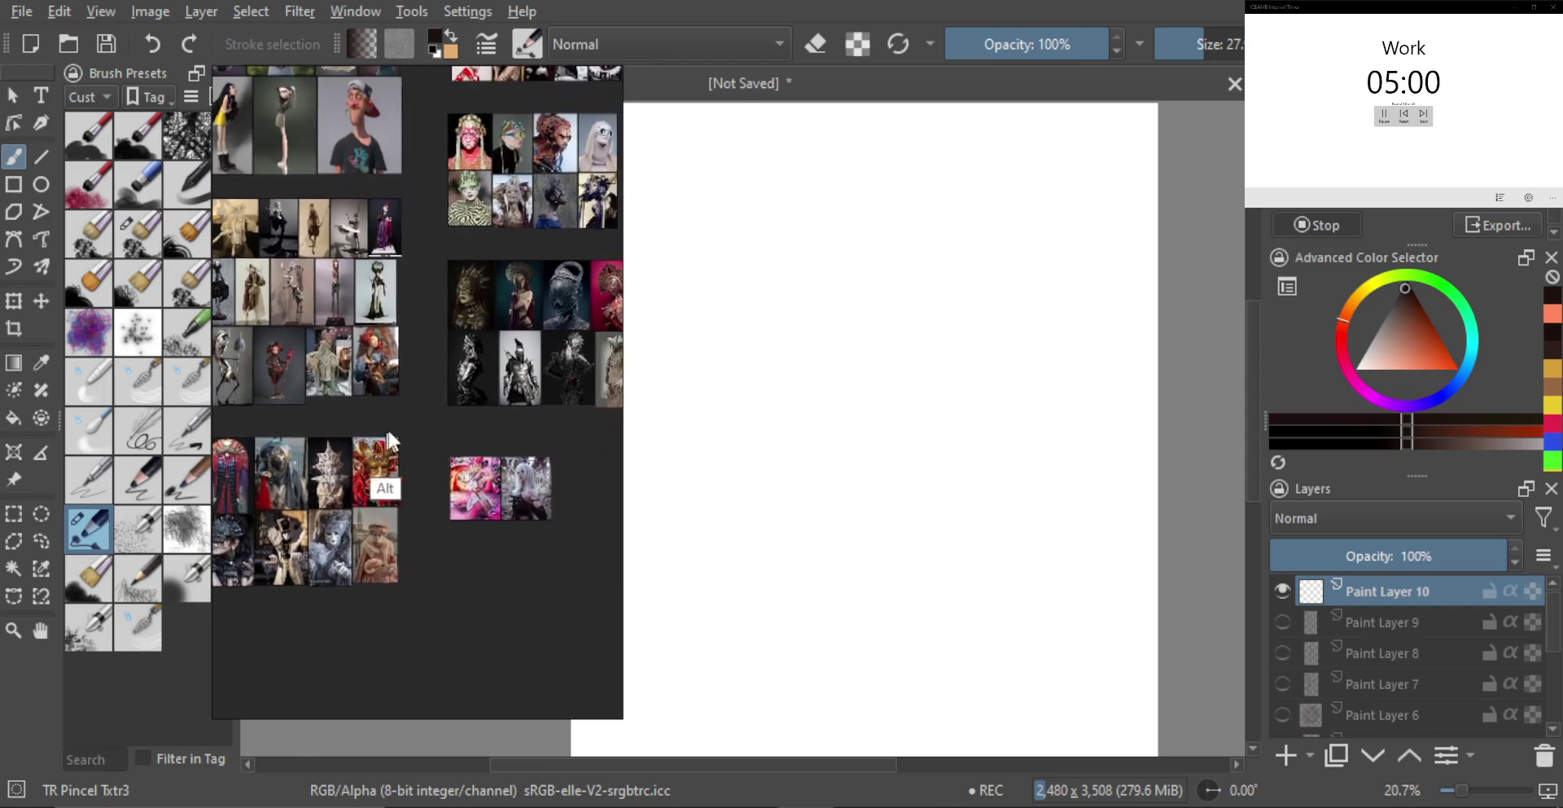
scroll(420, 379, up, 1)
drag(451, 330, 366, 393)
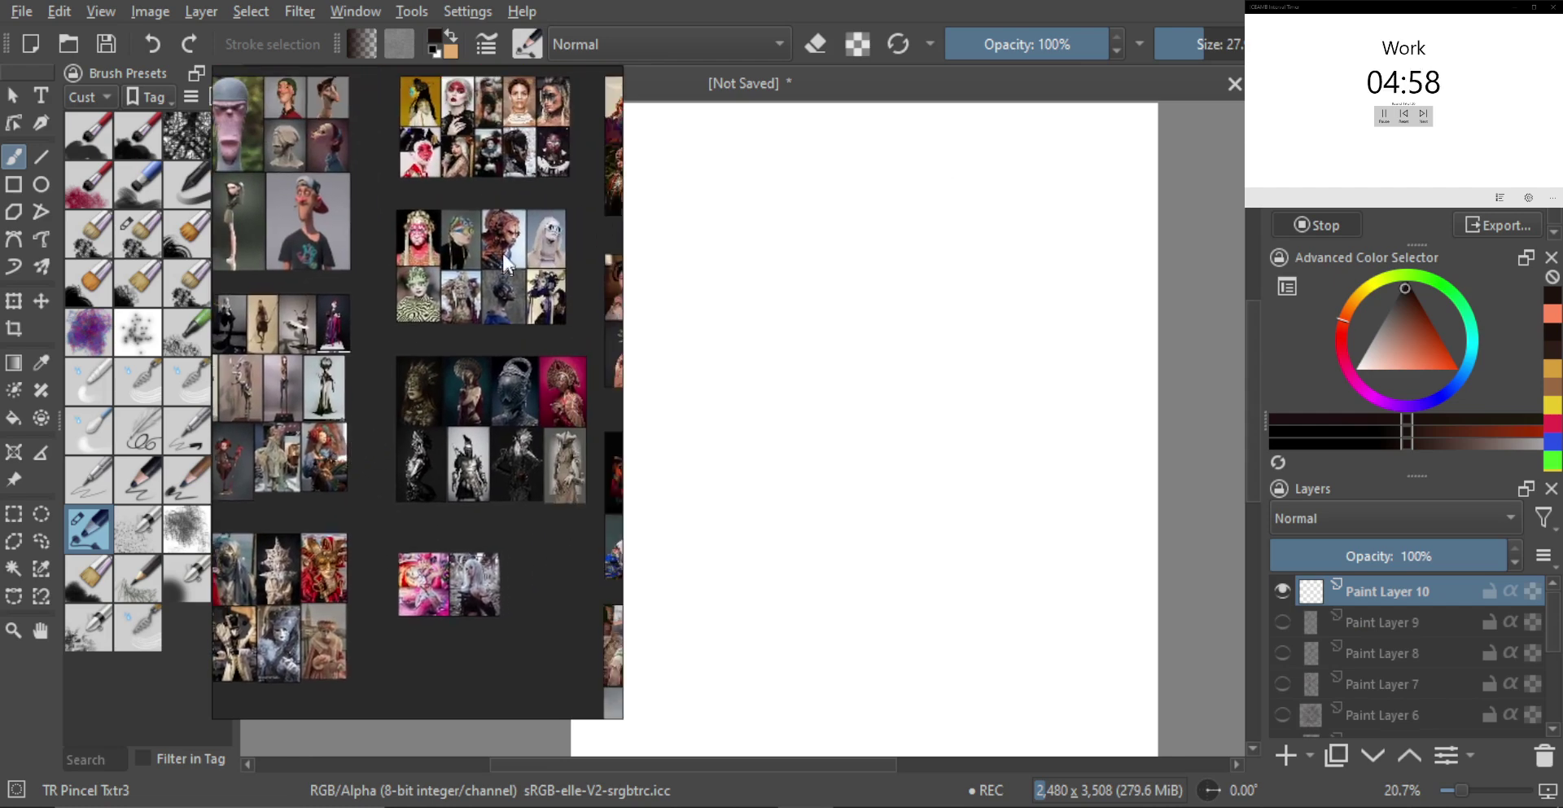
double_click(471, 291)
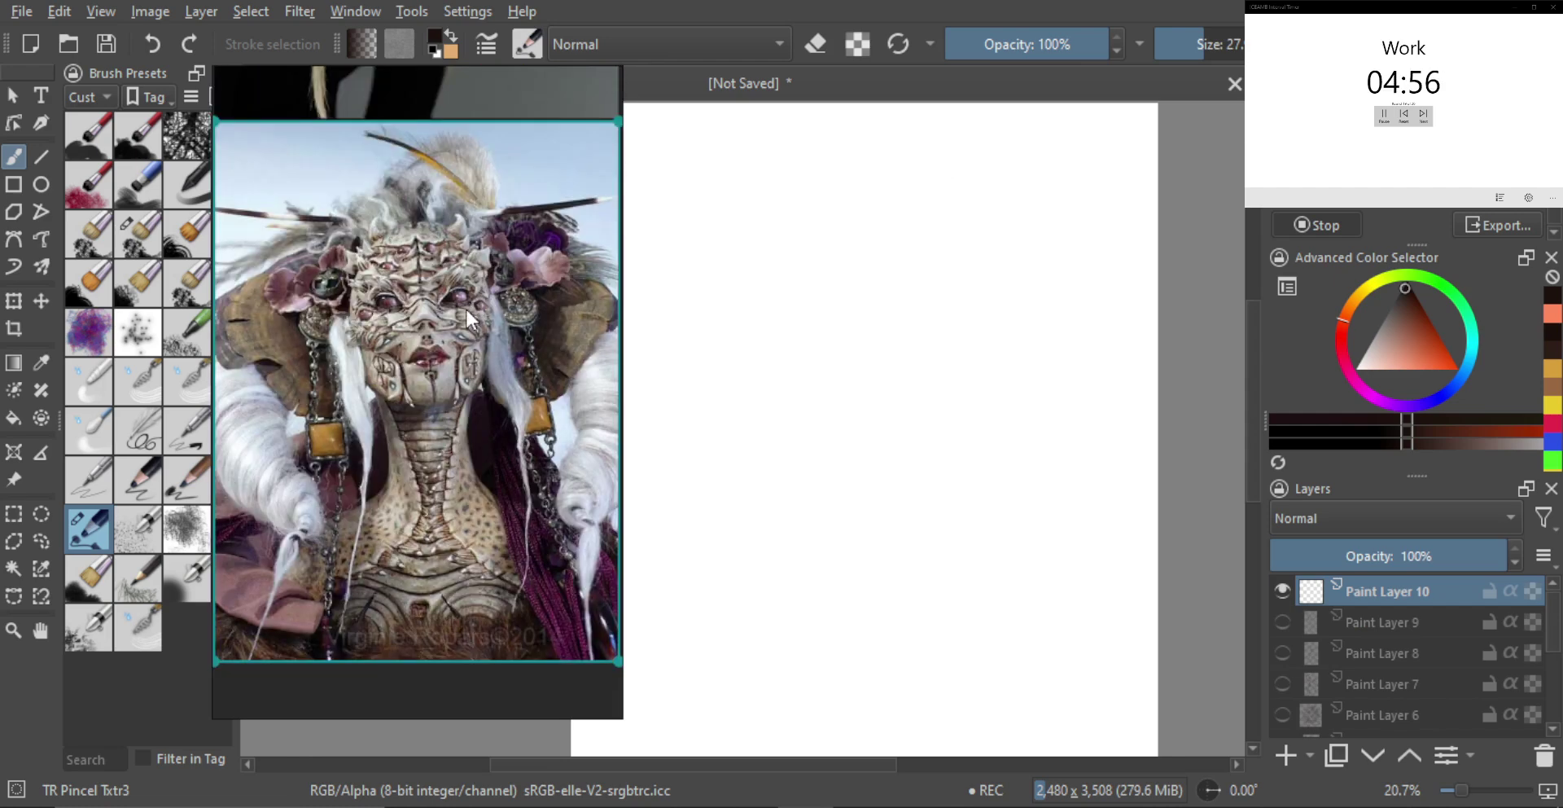
Switch to ICEAMB Interval Timer and pause the work countdown
scroll(981, 342, down, 1)
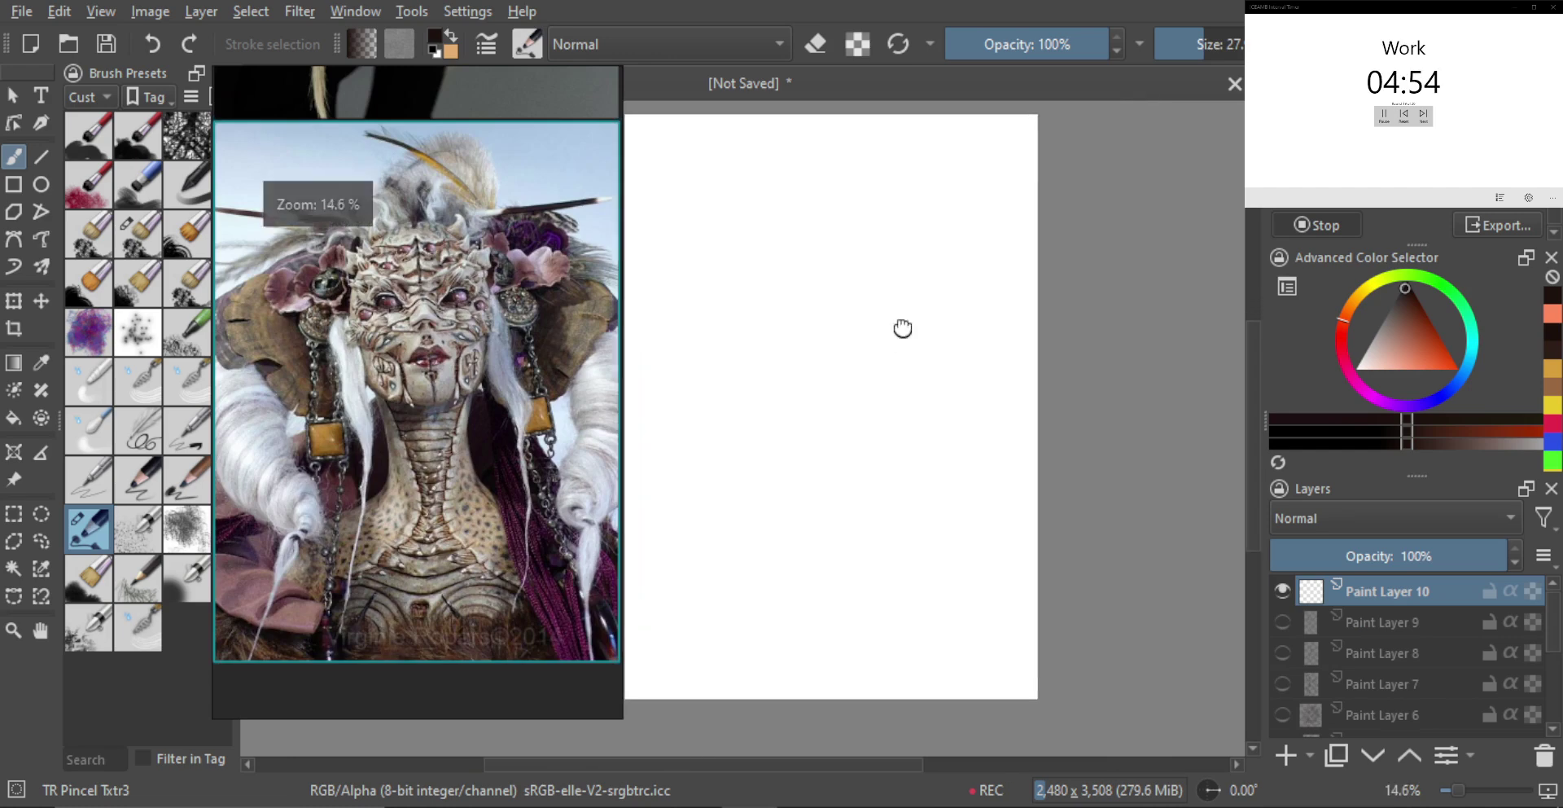
click(920, 806)
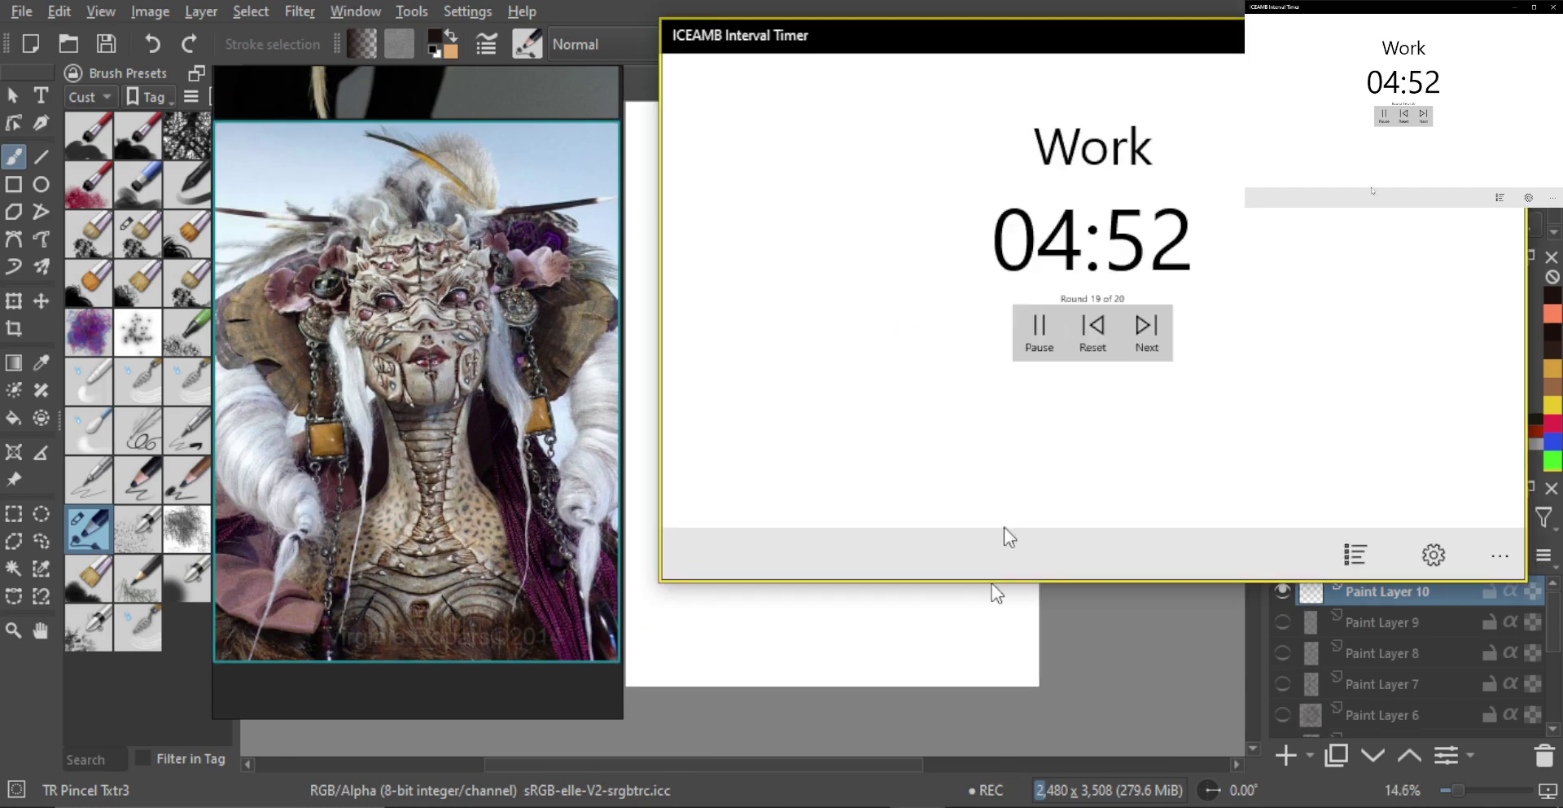
click(1040, 333)
Enlarge the seated woman with floating fans from the reference board instead and resume the interval timer
double_click(562, 395)
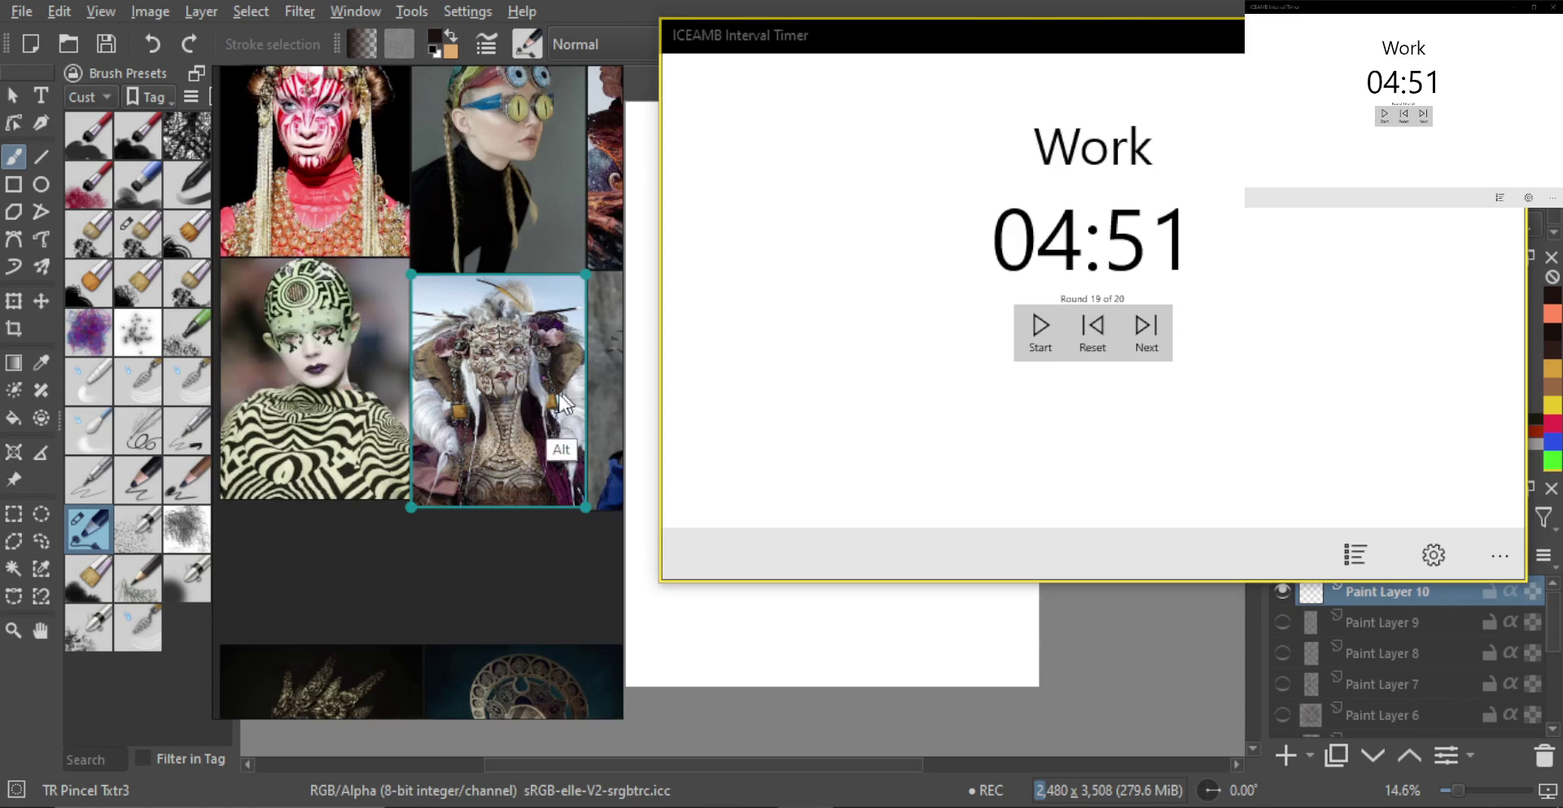
drag(570, 392, 380, 437)
scroll(501, 391, down, 5)
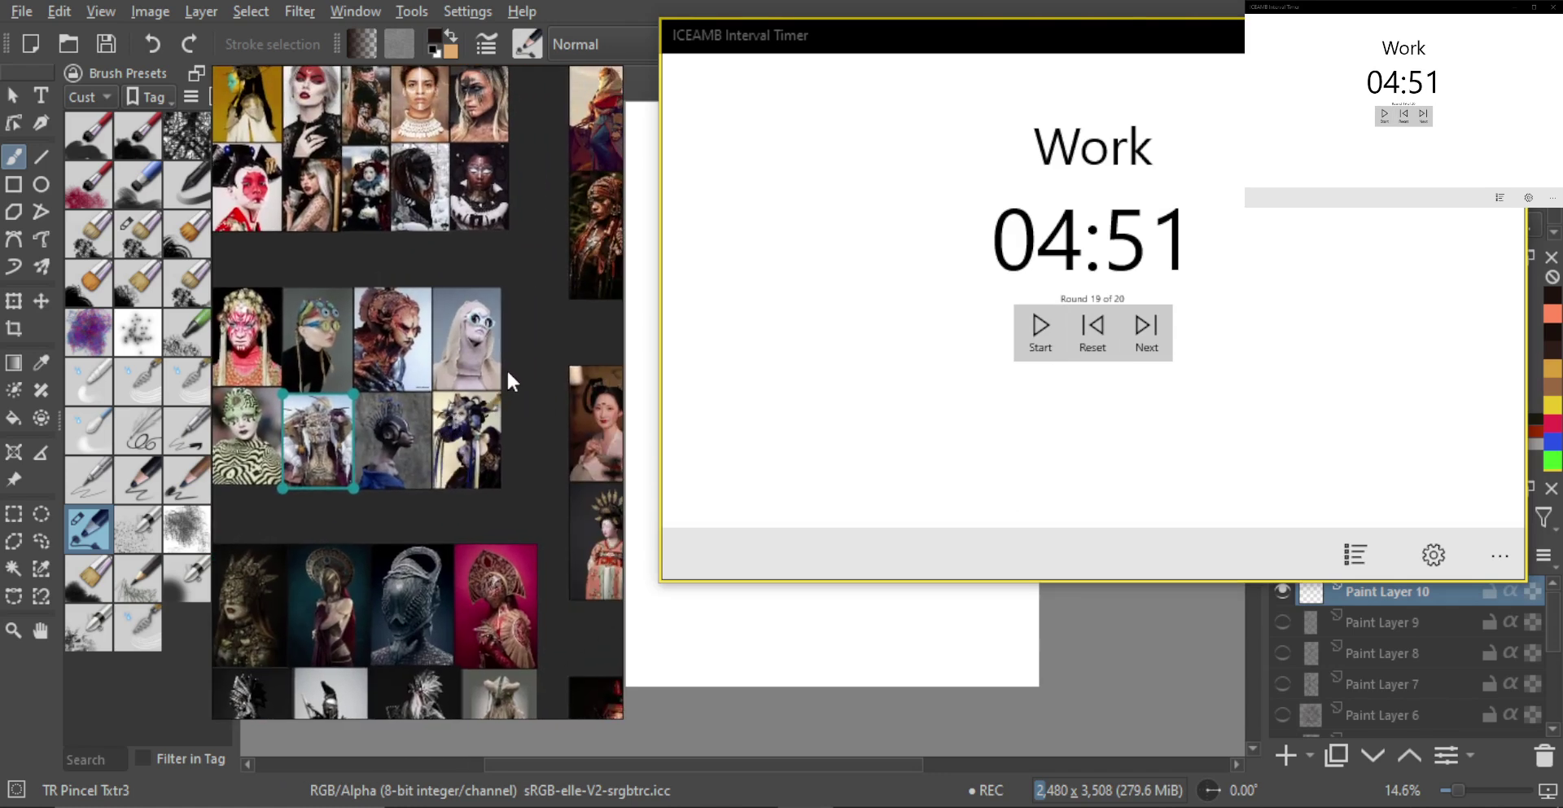
scroll(507, 380, down, 3)
scroll(359, 369, up, 6)
drag(526, 417, 395, 220)
drag(506, 335, 393, 431)
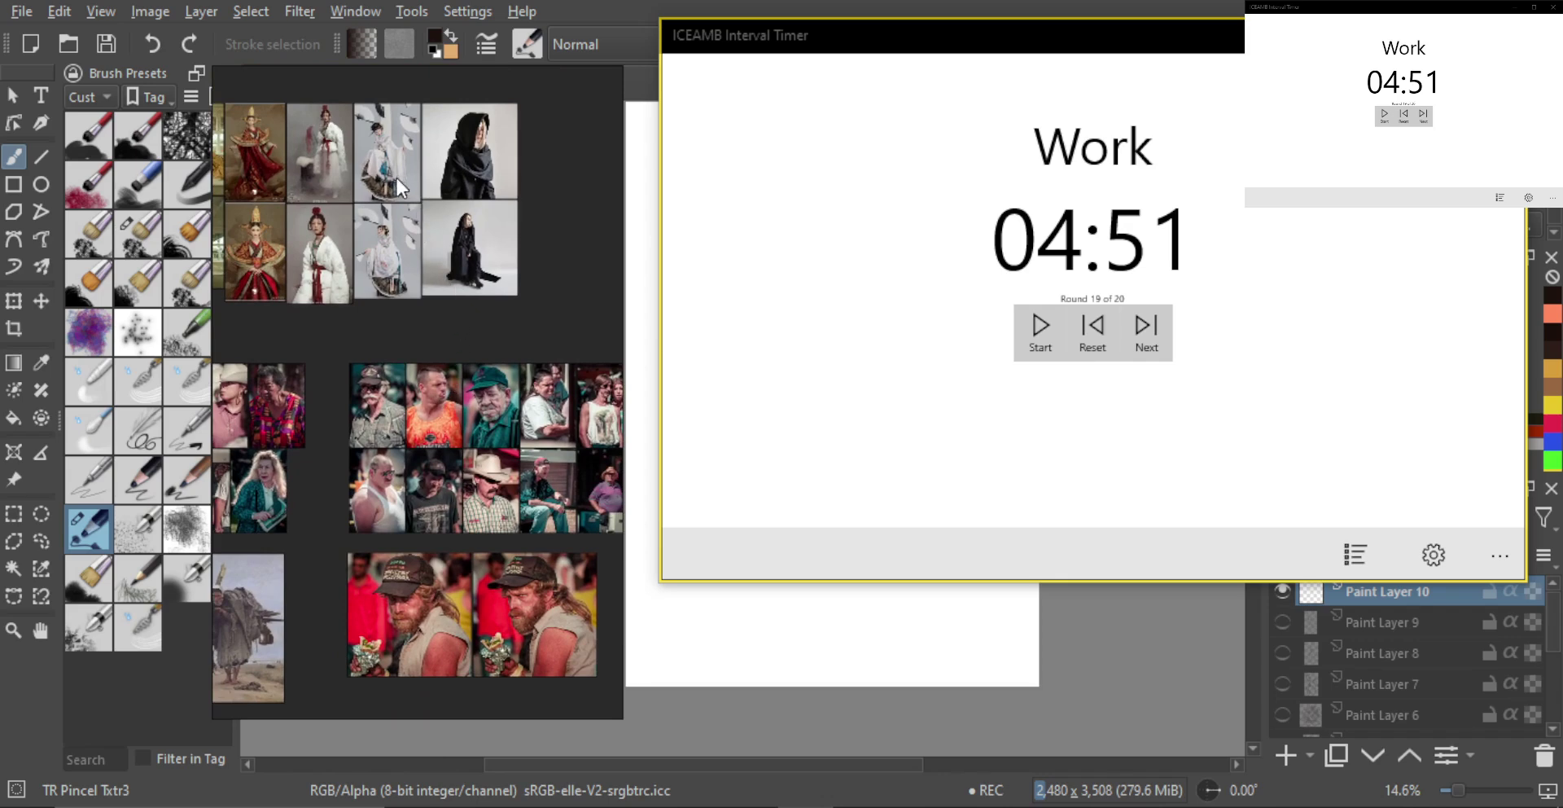
double_click(396, 174)
click(1027, 344)
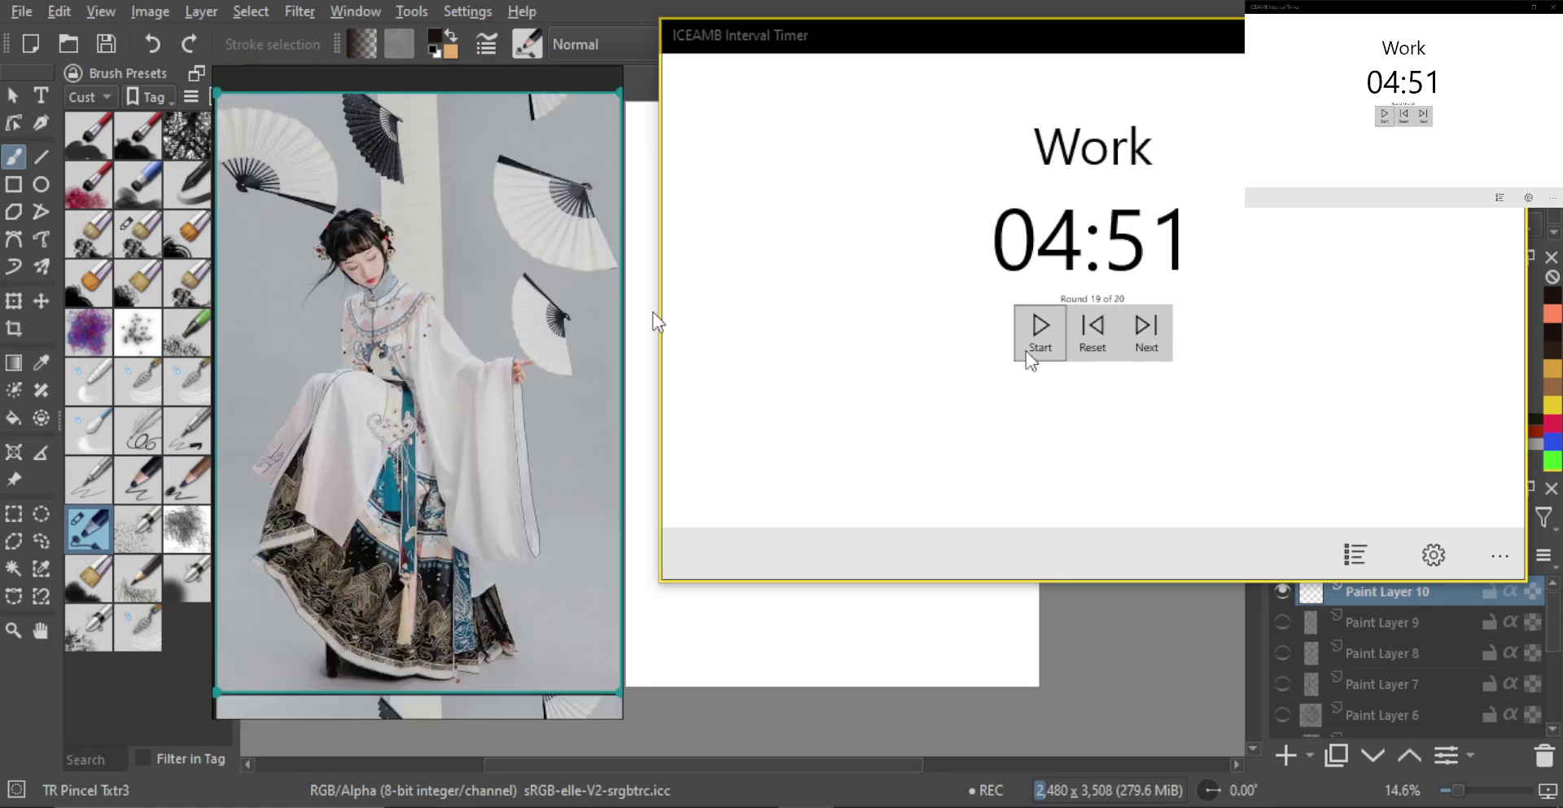
Sketch the seated figure's shoulder line, torso and hips in light strokes on the blank page
drag(842, 661, 844, 649)
mouse_move(817, 467)
mouse_down()
mouse_move(866, 457)
mouse_move(879, 489)
mouse_up()
drag(879, 488, 825, 489)
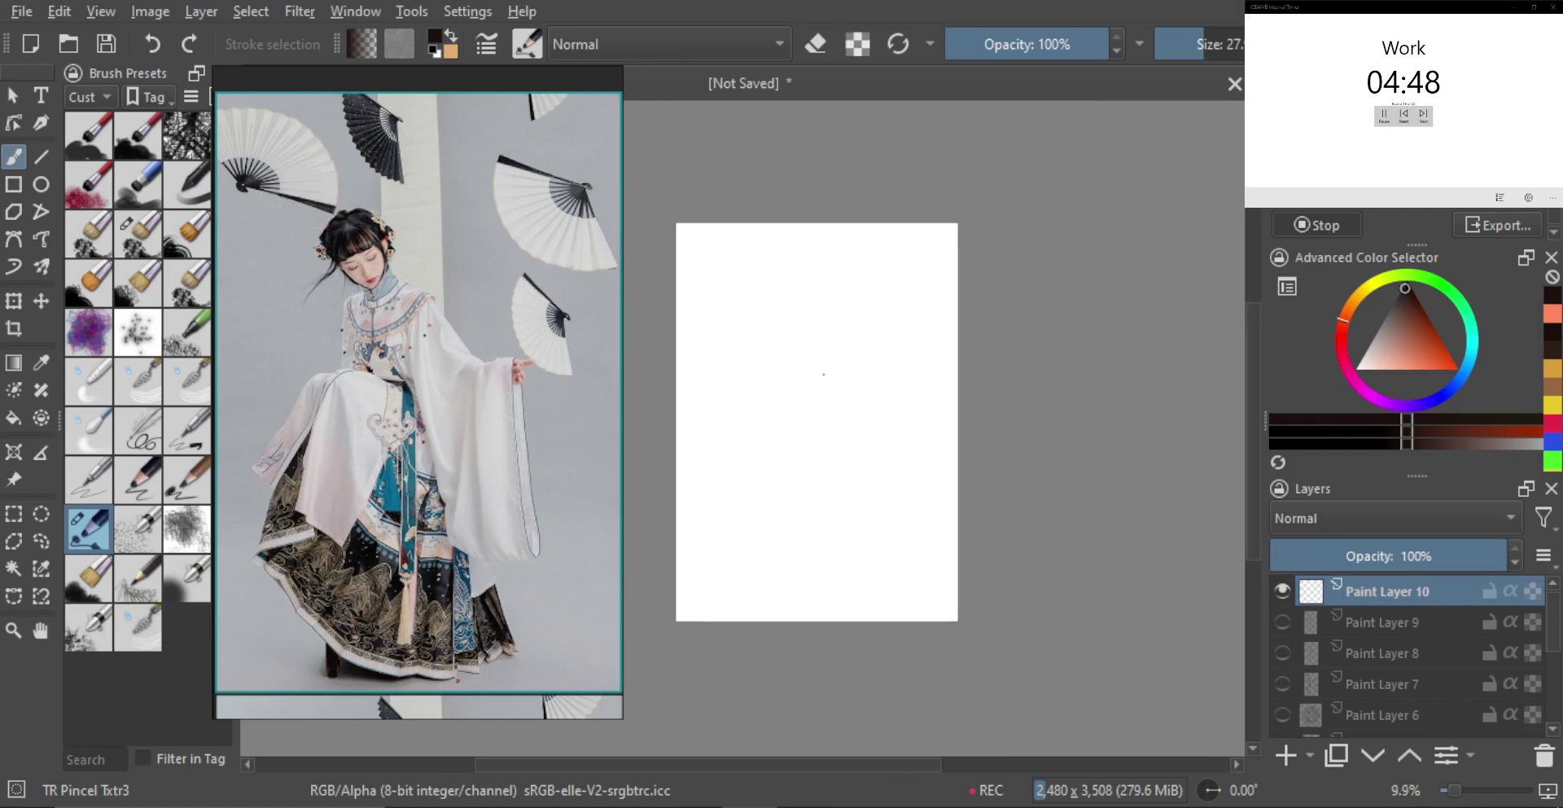
scroll(830, 358, up, 1)
key(shift)
mouse_move(830, 356)
mouse_down()
mouse_move(839, 324)
mouse_move(814, 333)
mouse_up()
key(ctrl+z)
mouse_move(824, 316)
mouse_down()
mouse_move(825, 372)
mouse_move(792, 423)
mouse_move(799, 454)
mouse_move(789, 381)
mouse_move(780, 406)
mouse_move(796, 397)
mouse_move(818, 420)
mouse_move(851, 328)
mouse_move(836, 440)
mouse_move(857, 482)
mouse_move(784, 449)
mouse_move(809, 513)
mouse_move(786, 448)
mouse_move(784, 495)
mouse_move(817, 533)
mouse_up()
key(ctrl+z)
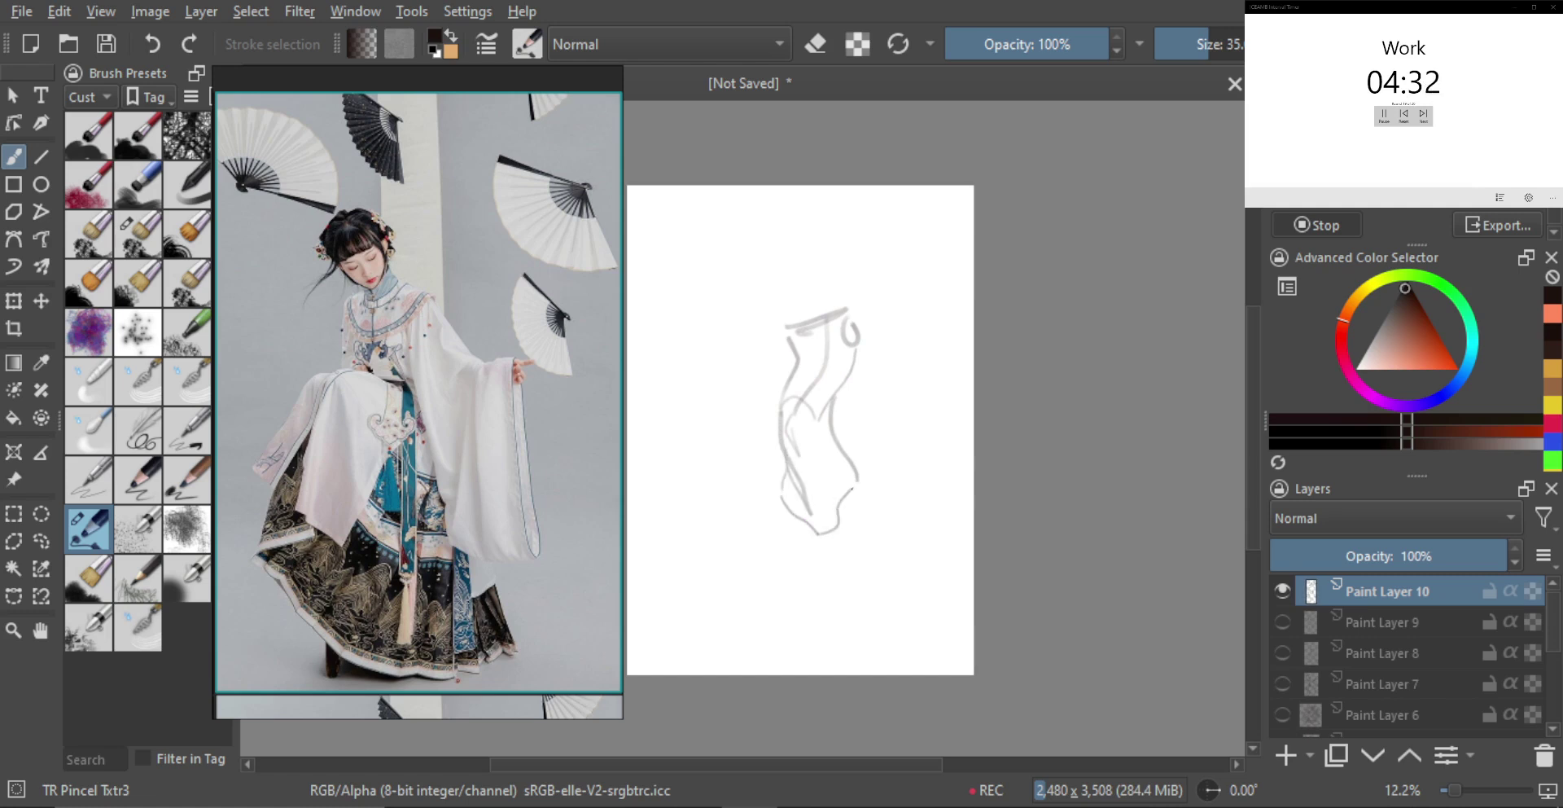
drag(852, 466, 845, 454)
drag(794, 515, 811, 515)
Sketch the bent arm with its hand and the opposite outstretched upper arm using a larger brush
key(bracketright)
mouse_move(785, 320)
mouse_down()
mouse_move(772, 369)
mouse_move(779, 328)
mouse_move(759, 429)
mouse_up()
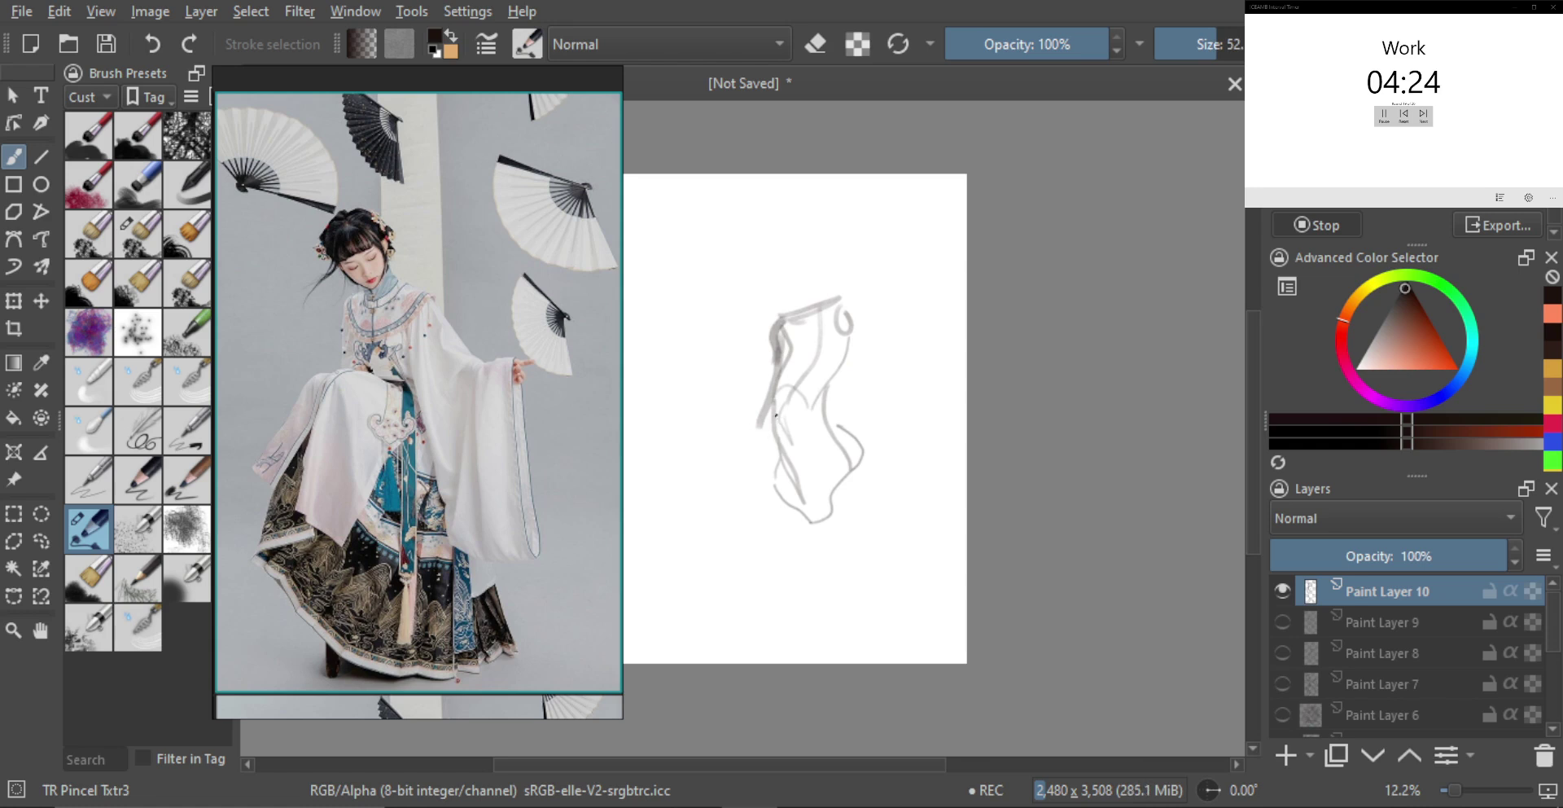
mouse_move(778, 412)
mouse_down()
mouse_move(733, 439)
mouse_move(741, 450)
mouse_up()
key(bracketright)
mouse_move(847, 333)
mouse_down()
mouse_move(873, 321)
mouse_move(914, 399)
mouse_up()
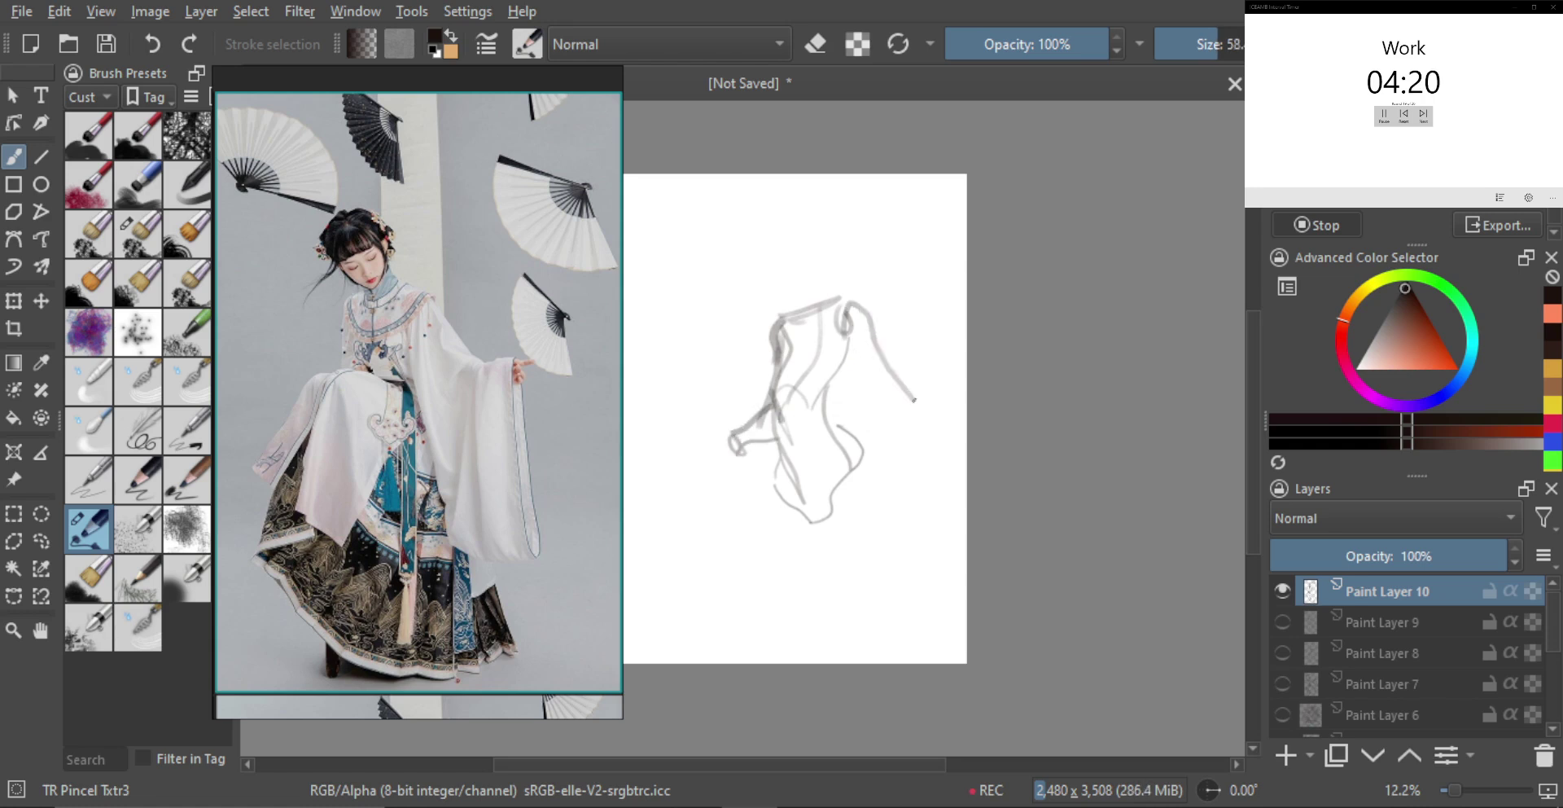
mouse_move(847, 345)
mouse_down()
mouse_move(900, 407)
mouse_move(901, 393)
mouse_up()
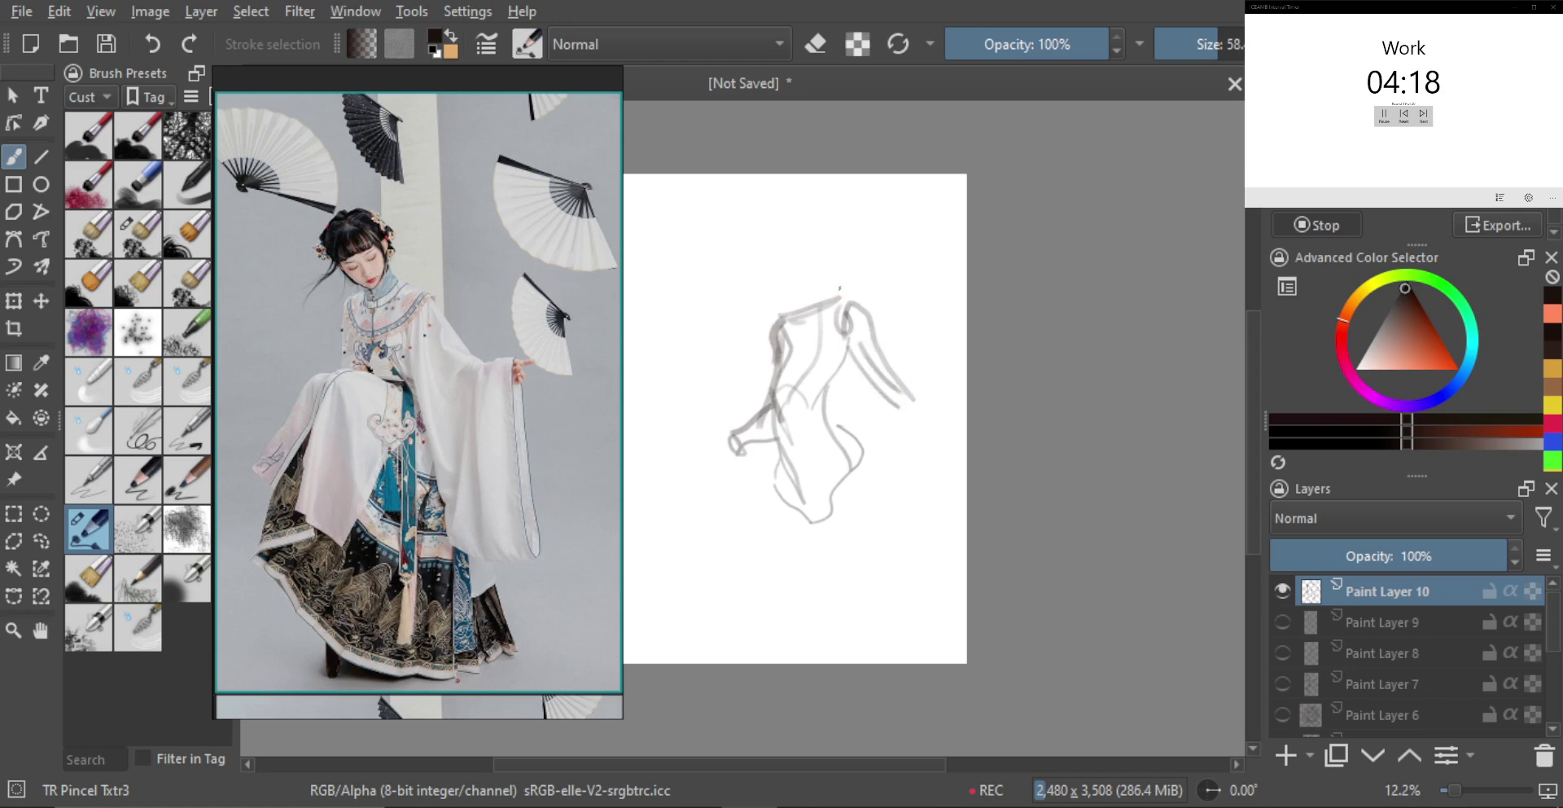
Sketch the neck and the tilted head above the shoulders
mouse_move(790, 291)
mouse_down()
mouse_move(813, 332)
mouse_move(823, 292)
mouse_move(789, 284)
mouse_move(838, 297)
mouse_move(796, 324)
mouse_up()
mouse_move(774, 239)
mouse_down()
mouse_move(767, 280)
mouse_move(790, 303)
mouse_move(777, 282)
mouse_up()
key(ctrl+z)
key(ctrl+z)
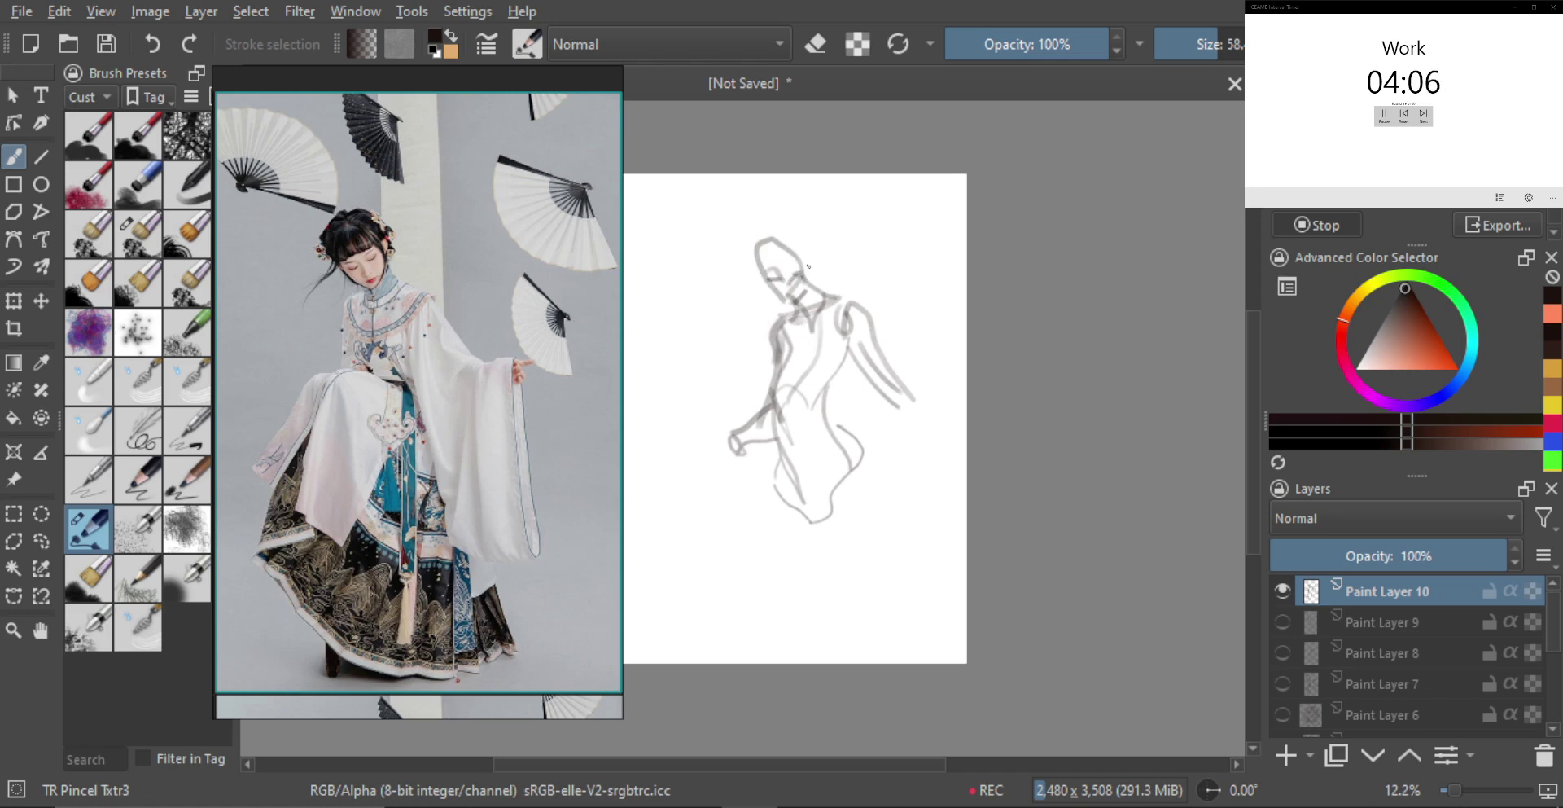
Sketch the hair around the head and the robe's collar and yoke lines across the chest
key(bracketright)
mouse_move(760, 238)
mouse_down()
mouse_move(808, 261)
mouse_move(793, 222)
mouse_up()
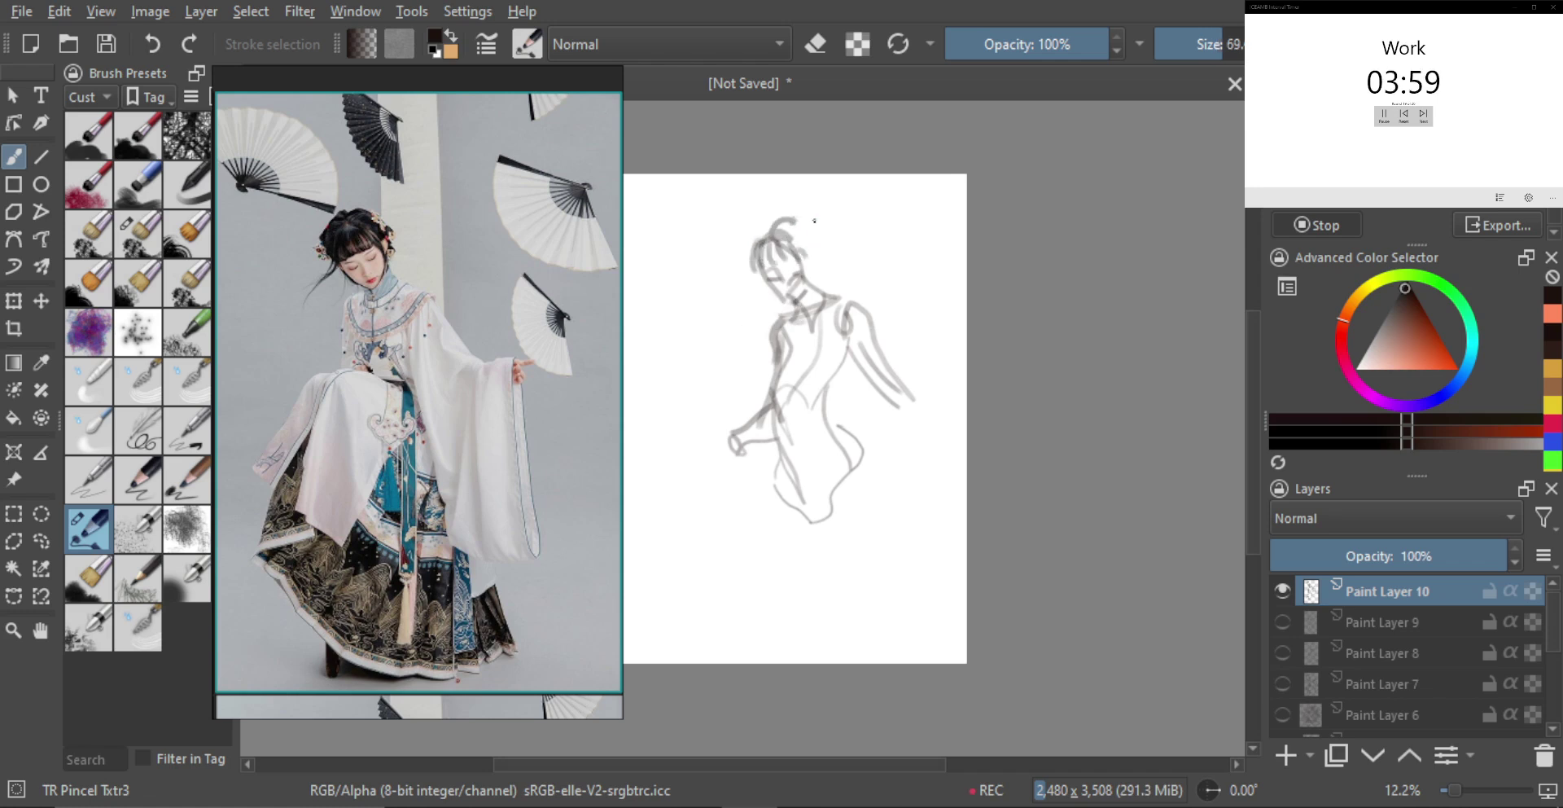
mouse_move(778, 270)
mouse_down()
mouse_move(825, 293)
mouse_move(803, 303)
mouse_move(825, 287)
mouse_move(810, 321)
mouse_move(792, 327)
mouse_move(790, 305)
mouse_move(777, 353)
mouse_move(818, 353)
mouse_move(823, 281)
mouse_move(835, 304)
mouse_move(829, 287)
mouse_move(846, 326)
mouse_up()
shift+drag(855, 382, 849, 383)
mouse_move(851, 314)
mouse_down()
mouse_move(787, 397)
mouse_move(780, 382)
mouse_move(804, 380)
mouse_move(790, 376)
mouse_move(815, 403)
mouse_move(786, 387)
mouse_up()
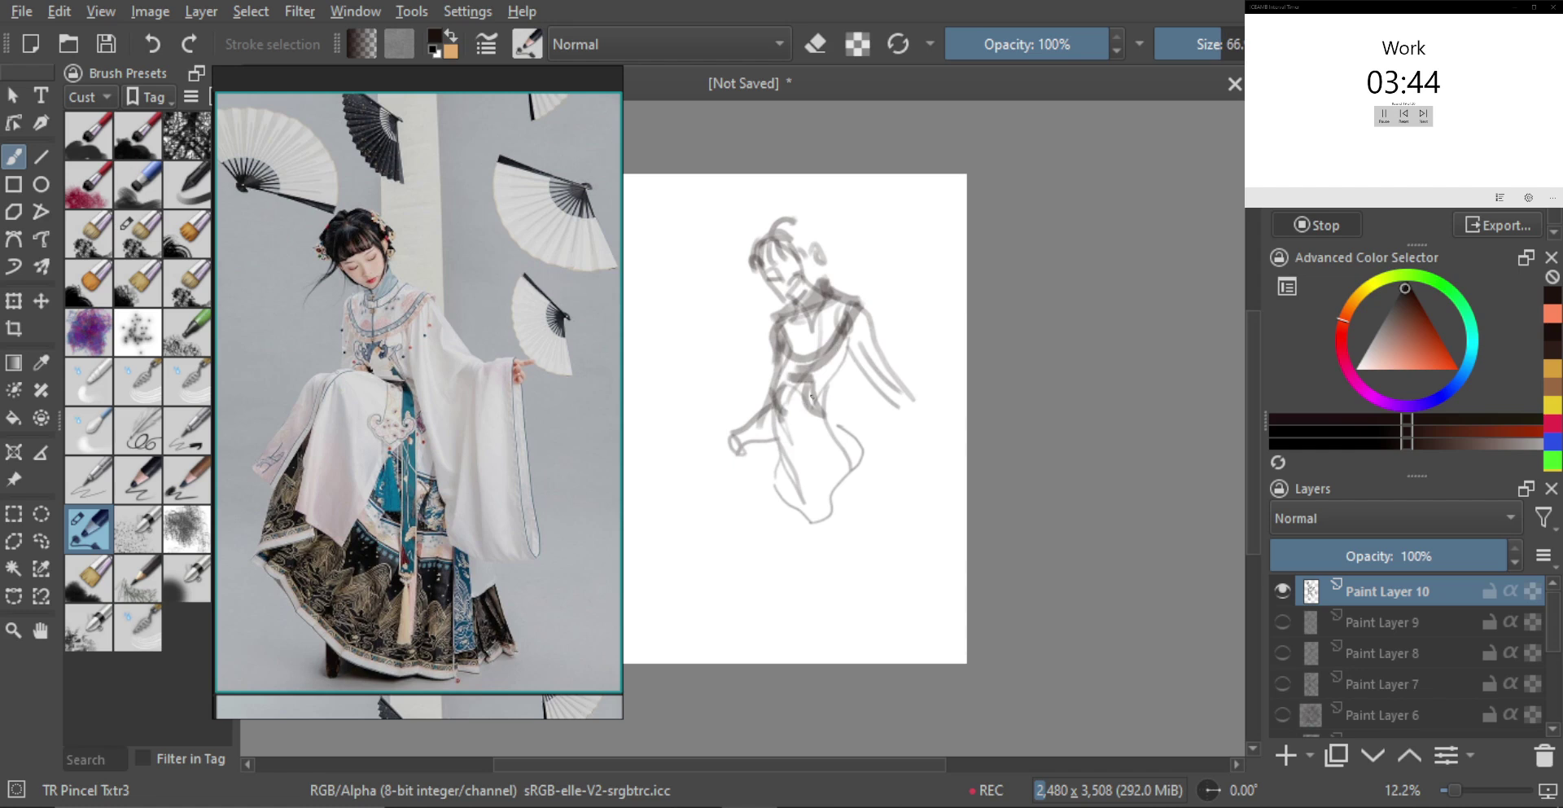
Sketch the lap and raised knee with the first long fold lines of the robe falling below them
mouse_move(770, 426)
shift+mouse_down()
mouse_move(827, 444)
mouse_move(724, 453)
mouse_move(763, 456)
mouse_move(809, 523)
mouse_move(810, 603)
shift+mouse_up()
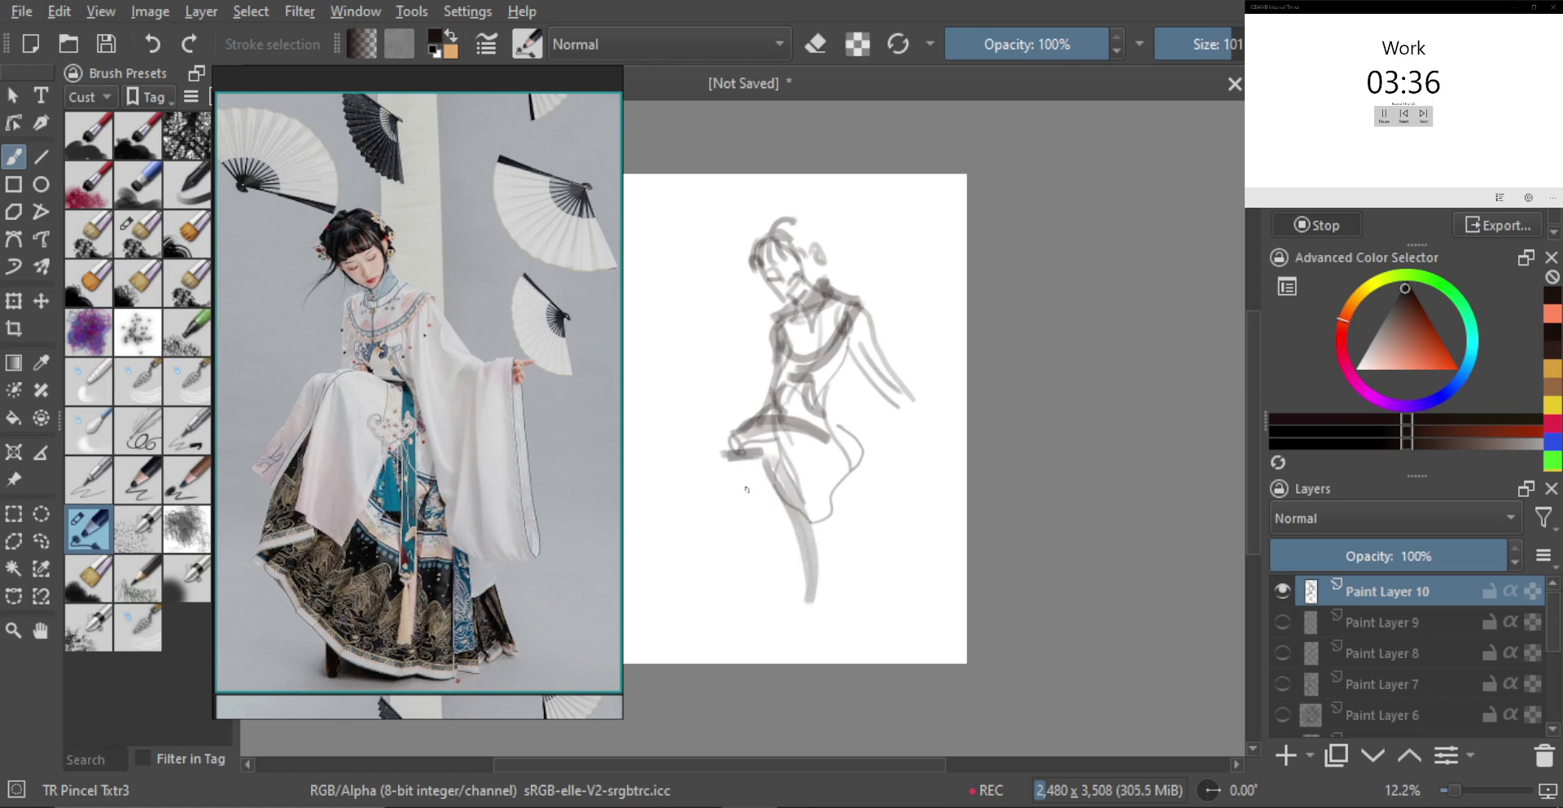
drag(730, 440, 667, 564)
key(ctrl+z)
drag(709, 464, 659, 559)
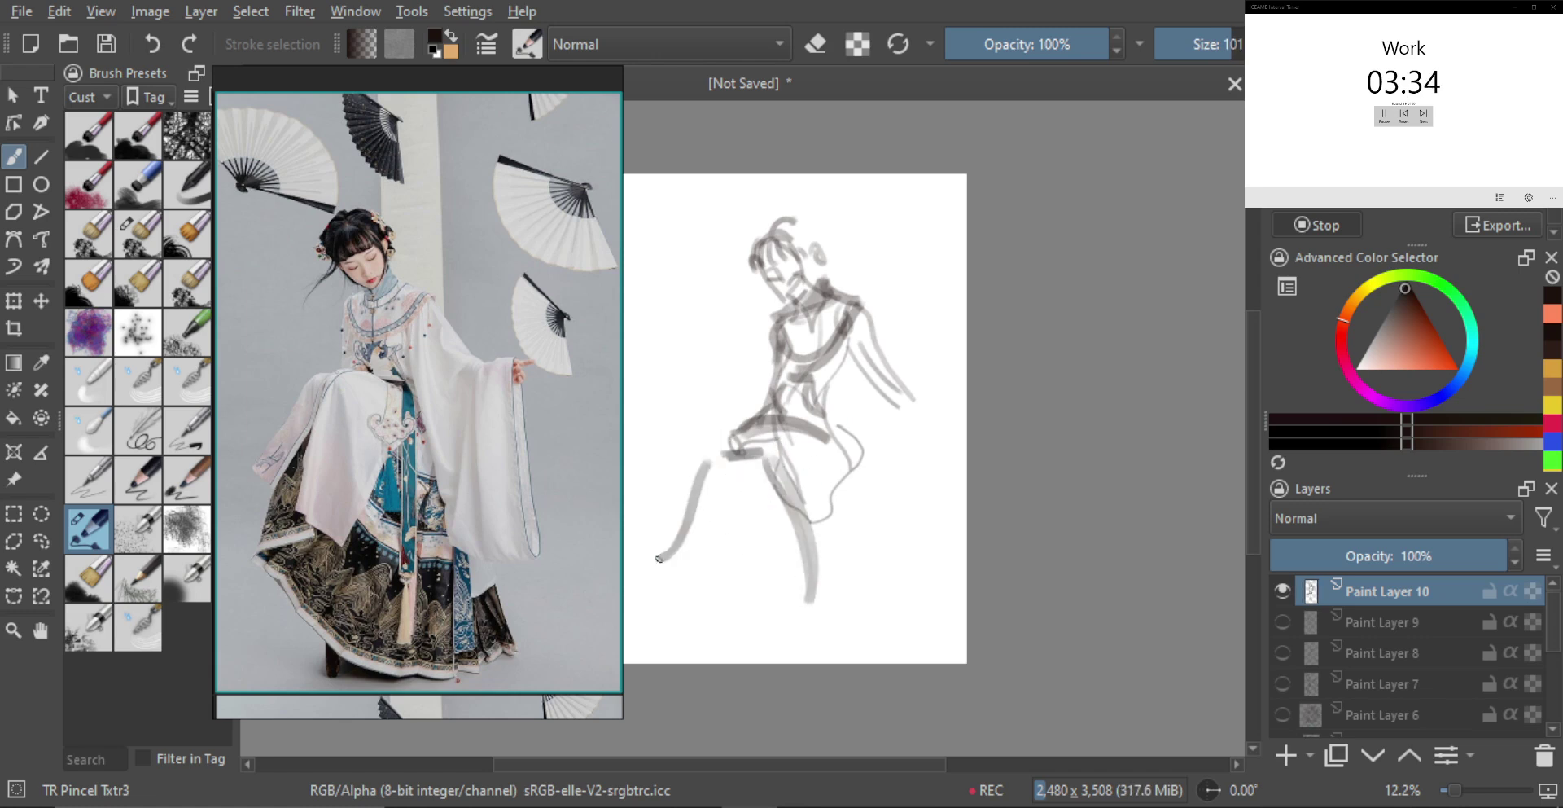
drag(738, 460, 711, 605)
key(bracketright)
key(bracketright)
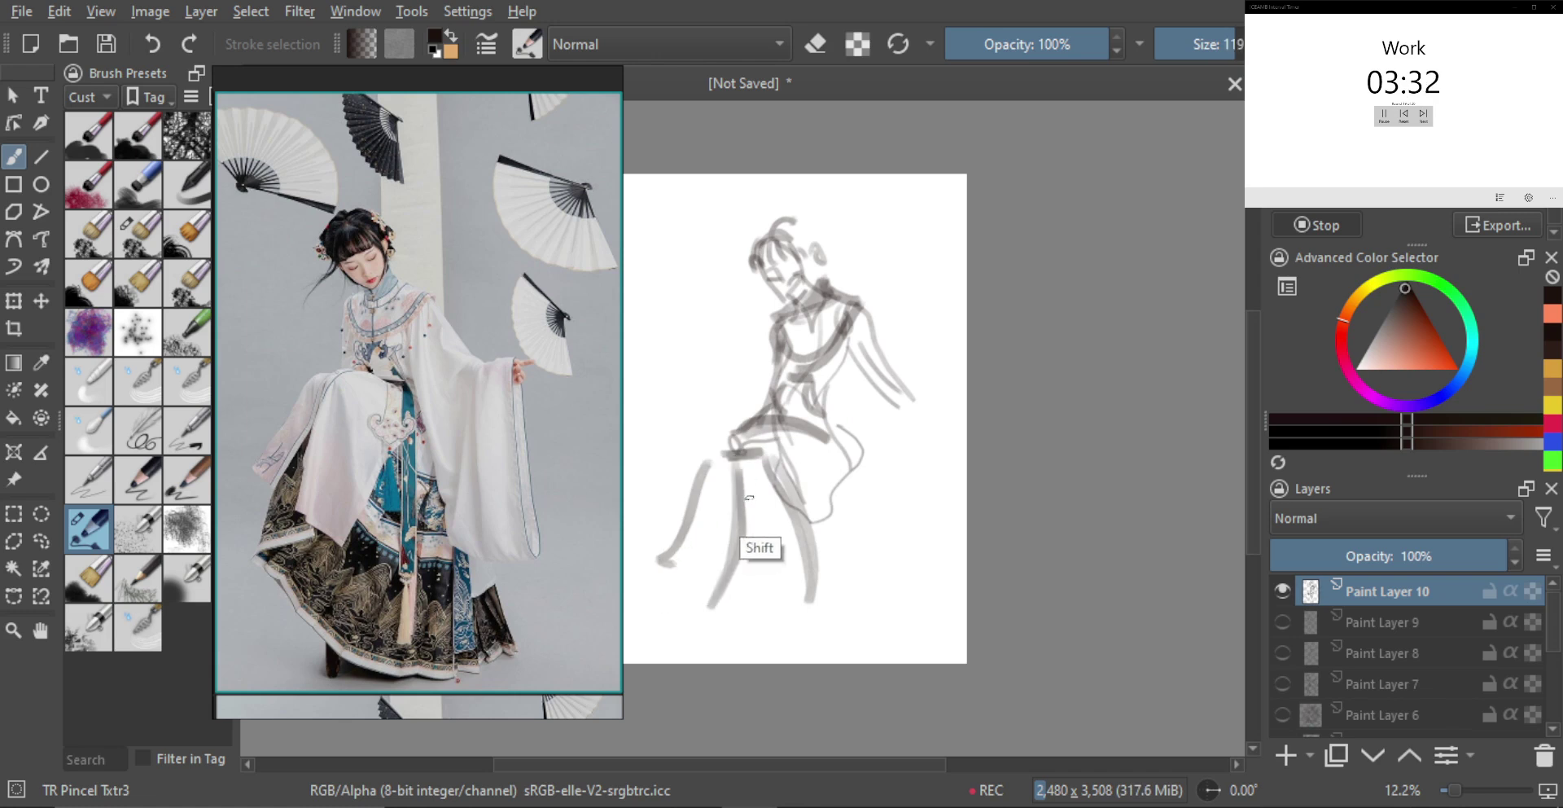
Fill the robe draped over the knee with broad downward strokes using a larger brush
drag(751, 474, 799, 607)
key(ctrl+z)
key(bracketright)
key(bracketright)
key(bracketright)
mouse_move(740, 465)
mouse_down()
mouse_move(718, 615)
mouse_move(731, 617)
mouse_up()
drag(760, 464, 758, 616)
drag(778, 500, 777, 619)
drag(771, 468, 797, 611)
key(bracketleft)
drag(722, 452, 662, 562)
Shade the torso and sketch the robe's long folds falling behind the hips
key(bracketleft)
key(bracketleft)
mouse_move(852, 354)
mouse_down()
mouse_move(862, 473)
mouse_move(822, 393)
mouse_move(829, 368)
mouse_move(908, 542)
mouse_move(829, 336)
mouse_up()
key(ctrl+z)
drag(859, 410, 850, 409)
mouse_move(815, 342)
mouse_down()
mouse_move(830, 343)
mouse_move(786, 402)
mouse_move(820, 417)
mouse_up()
mouse_move(833, 295)
mouse_down()
mouse_move(818, 412)
mouse_move(832, 421)
mouse_up()
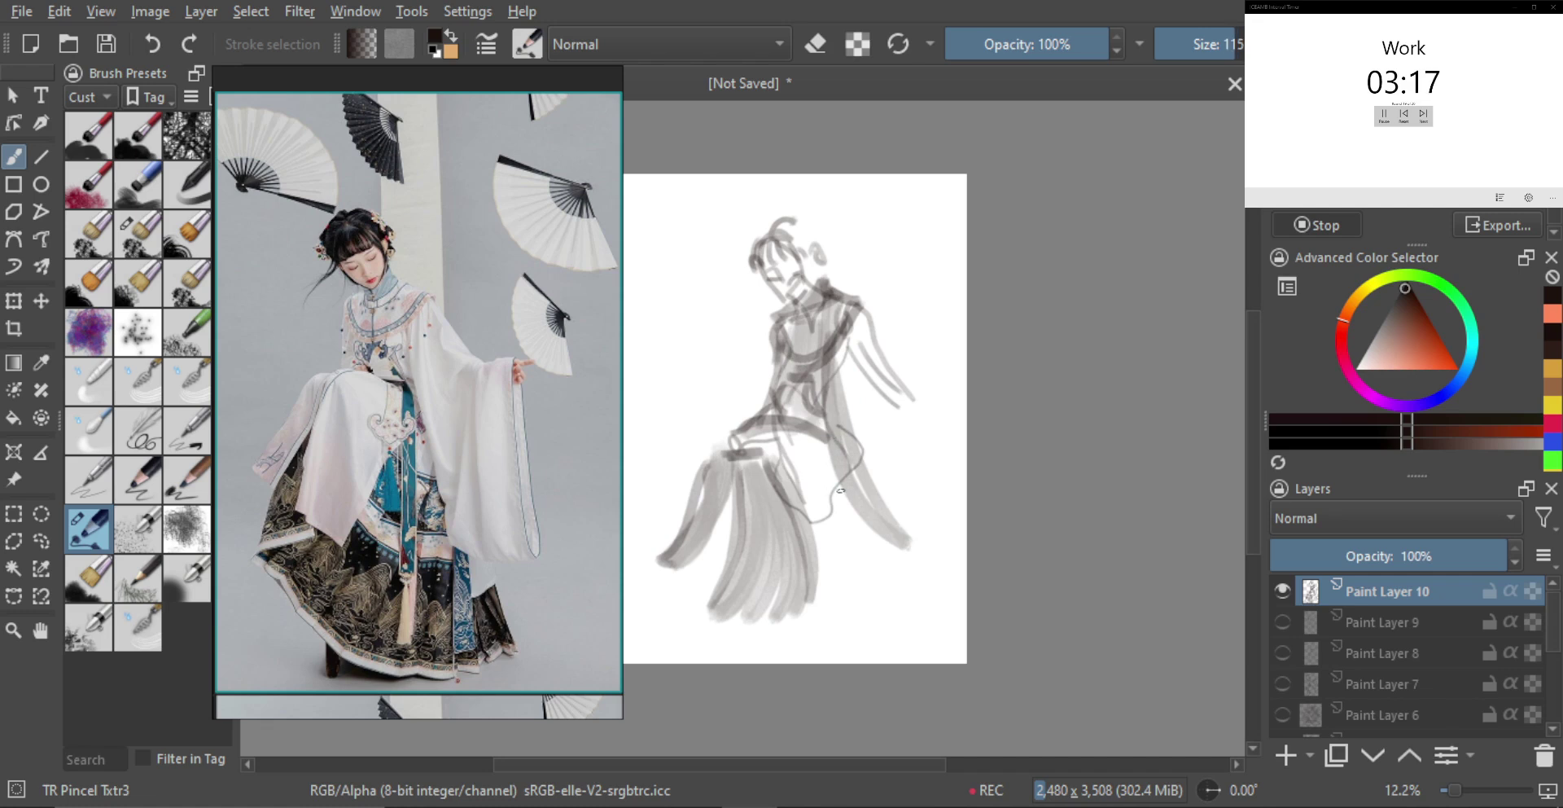
drag(789, 534, 886, 610)
mouse_move(872, 516)
mouse_down()
mouse_move(883, 575)
mouse_move(857, 501)
mouse_up()
Scale down the whole figure sketch to make room for the skirt below it
key(ctrl+t)
drag(803, 443, 830, 438)
shift+drag(866, 520, 848, 461)
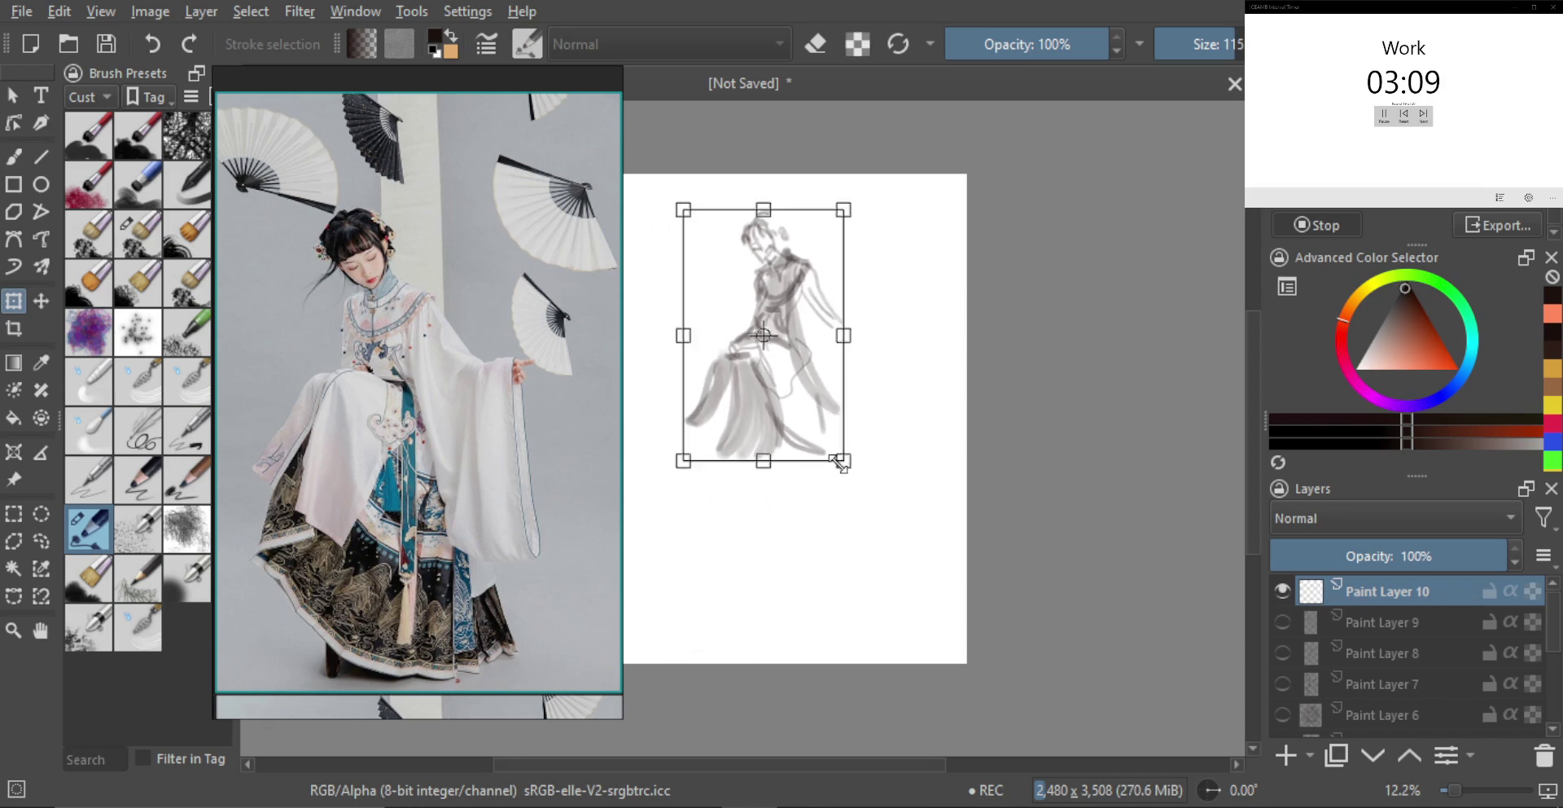
key(Return)
Sketch the skirt's curved outer contour and its wavy lower hem beneath the draped robe
key(b)
key(bracketright)
drag(716, 397, 691, 475)
mouse_move(741, 486)
mouse_down()
mouse_move(726, 487)
mouse_move(780, 569)
mouse_move(818, 601)
mouse_move(875, 606)
mouse_up()
key(bracketleft)
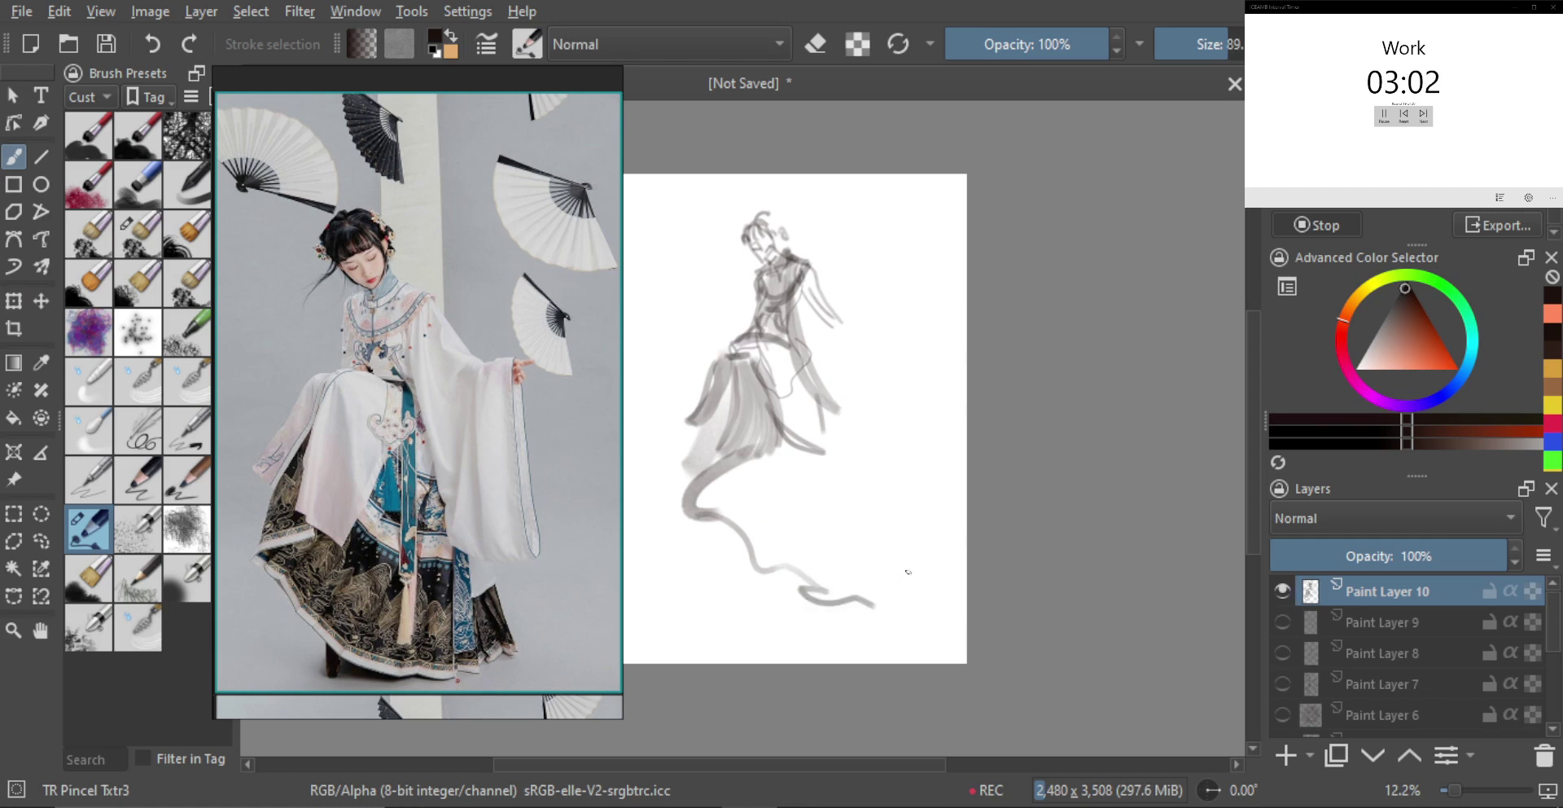
Draw the long fold lines of the skirt from the hips down to the hem's right end
drag(816, 462, 827, 581)
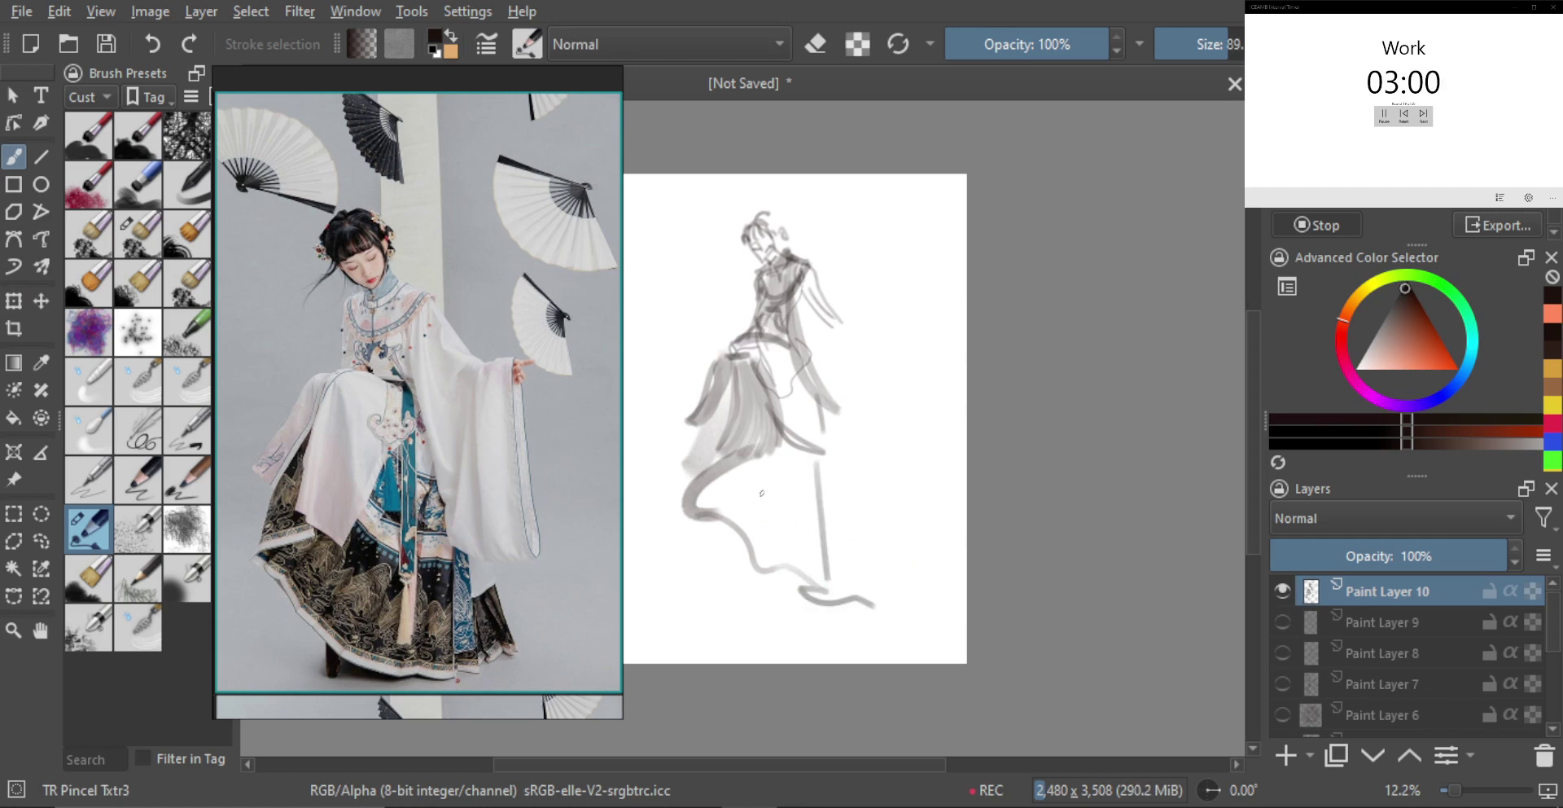
drag(834, 464, 852, 577)
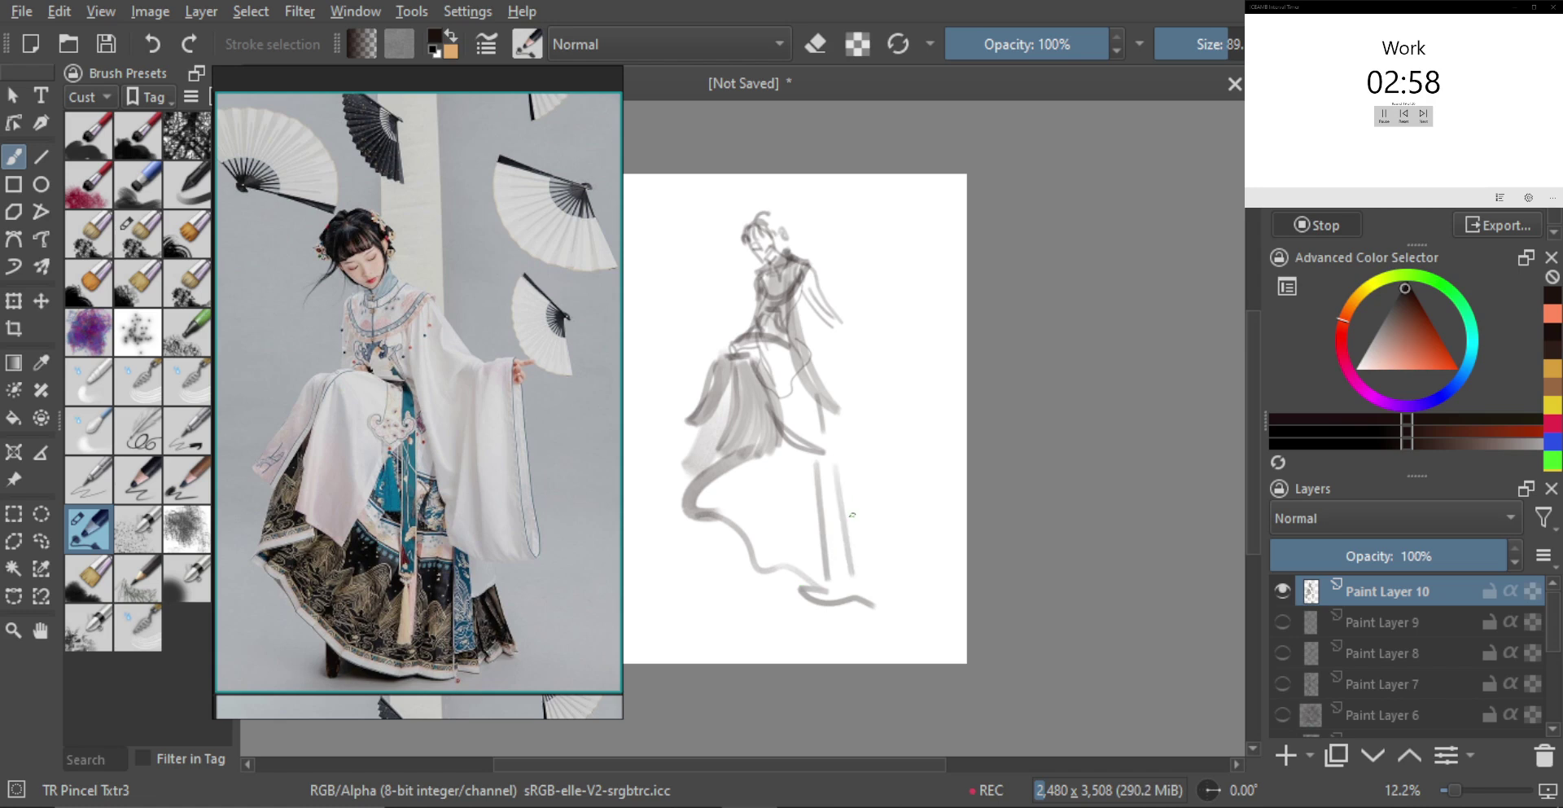
key(ctrl+z)
key(ctrl+z)
mouse_move(836, 462)
mouse_down()
mouse_move(853, 575)
mouse_move(878, 610)
mouse_up()
key(ctrl+z)
drag(843, 446, 894, 598)
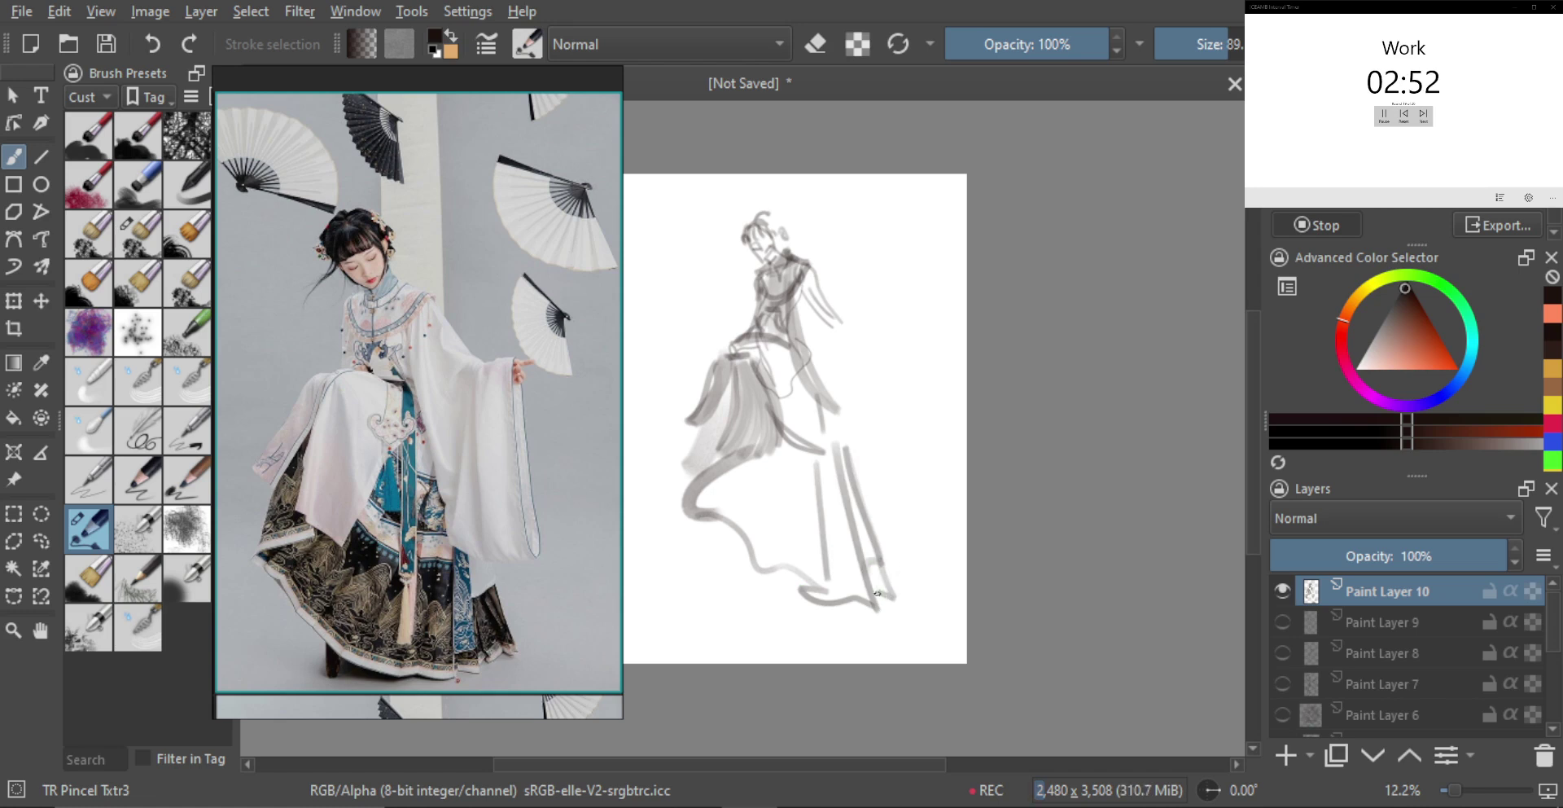
Sketch the outstretched arm's hand and the long sleeve hanging beside the skirt
drag(806, 342, 849, 412)
drag(843, 345, 855, 479)
drag(860, 478, 863, 436)
mouse_move(848, 334)
mouse_down()
mouse_move(912, 481)
mouse_move(887, 320)
mouse_up()
key(ctrl+z)
drag(903, 269, 932, 363)
key(ctrl+z)
drag(926, 438, 901, 423)
mouse_move(910, 484)
mouse_down()
mouse_move(868, 454)
mouse_move(888, 568)
mouse_up()
drag(864, 503, 883, 567)
key(ctrl+z)
Add a fold at the skirt's lower left hem and check the drawing in mirrored view
mouse_move(745, 472)
mouse_down()
mouse_move(761, 606)
mouse_move(747, 557)
mouse_up()
key(ctrl+z)
drag(745, 541, 758, 588)
key(m)
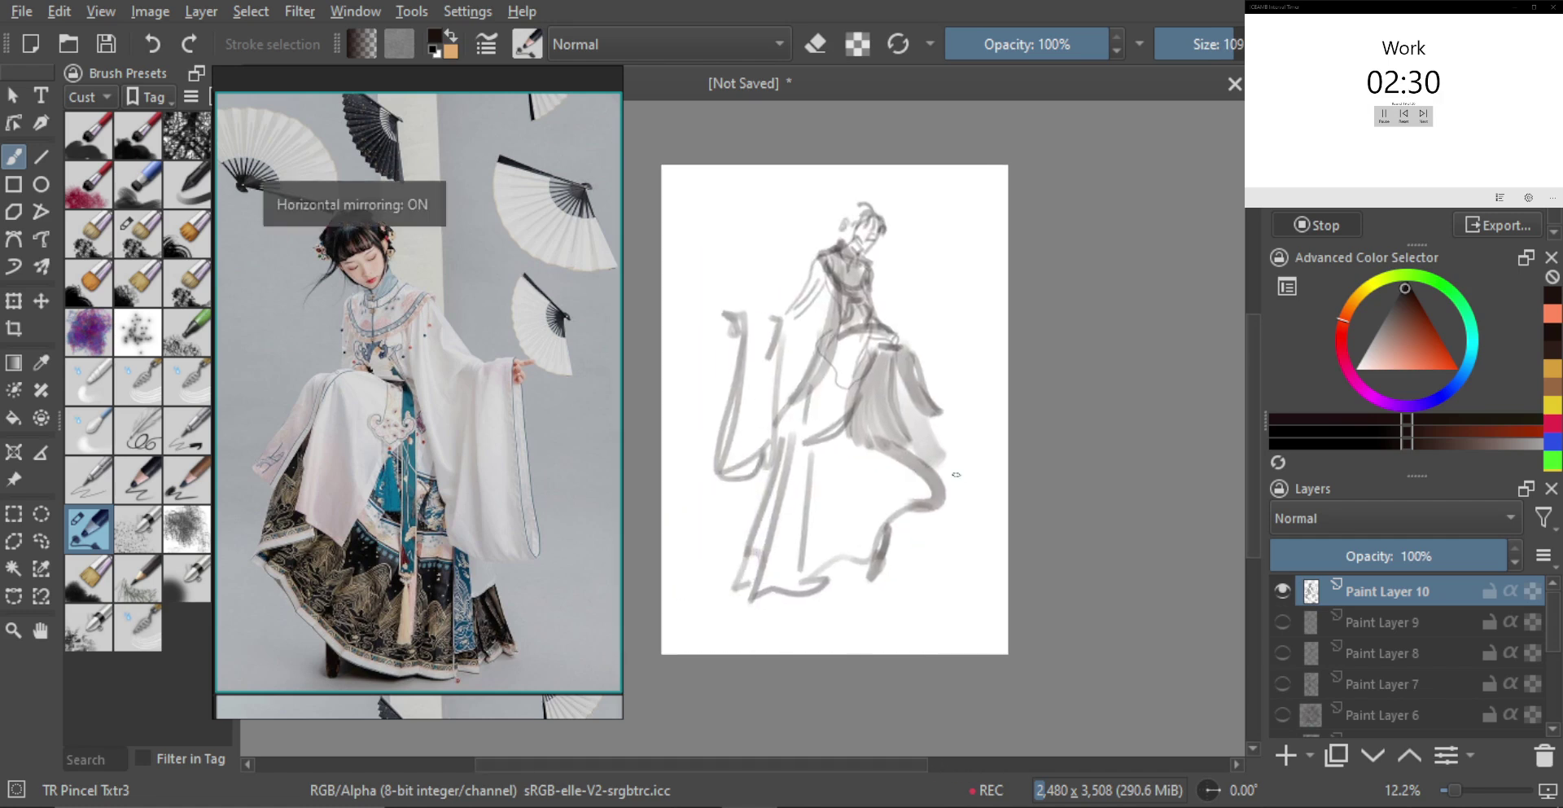
key(m)
mouse_move(733, 388)
mouse_down()
mouse_move(864, 412)
mouse_move(912, 476)
mouse_up()
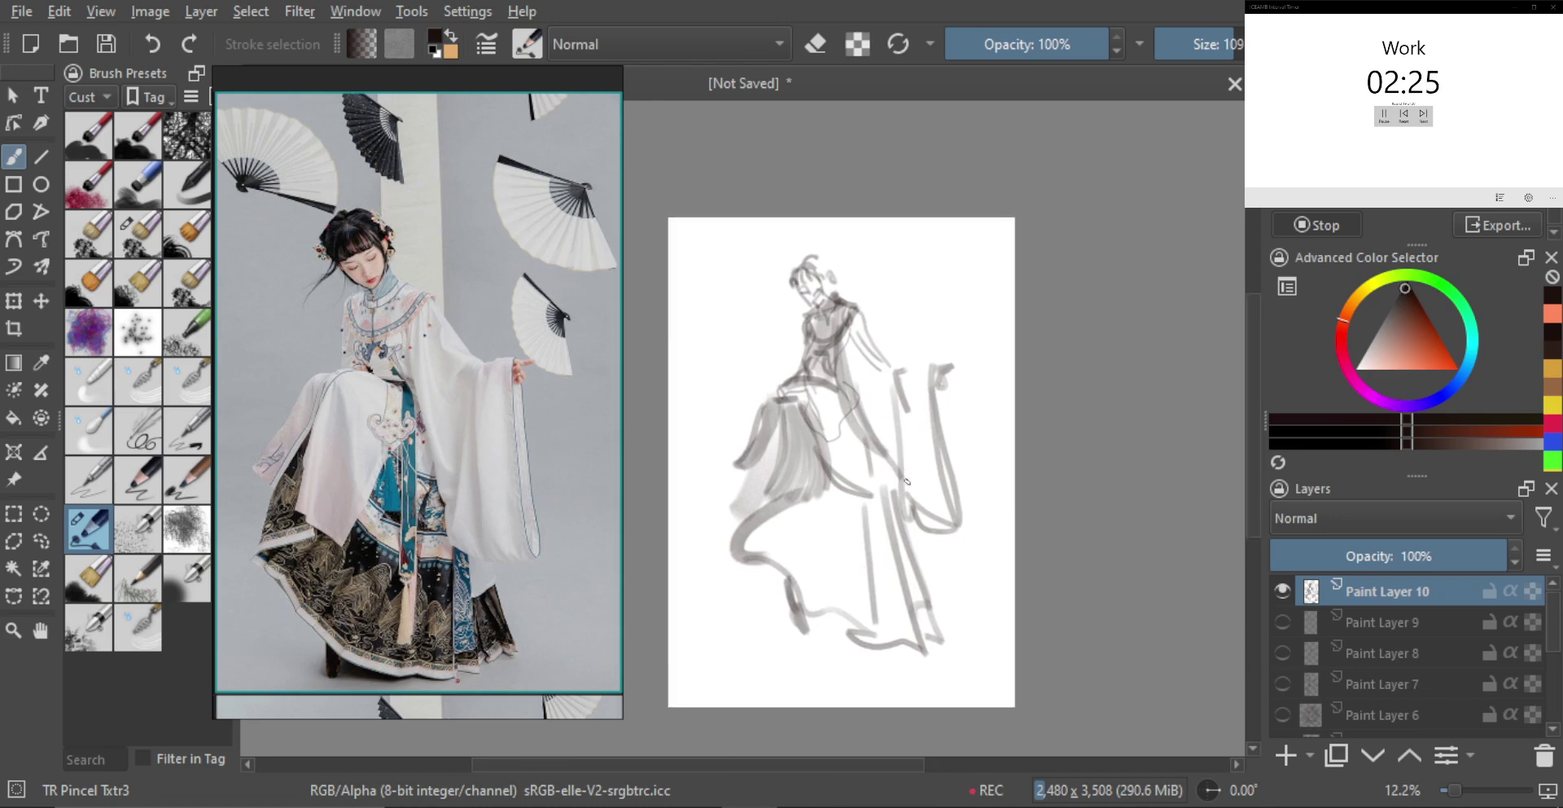
Shrink the whole figure sketch and move it lower on the page
key(ctrl+t)
drag(961, 255, 912, 347)
mouse_move(901, 400)
mouse_down()
mouse_move(876, 412)
mouse_move(918, 394)
mouse_move(932, 353)
mouse_up()
drag(844, 418, 935, 431)
key(Return)
Lasso the figure's lower body and skirt, rotate the selection clockwise about the waist, and deselect it
key(l)
mouse_move(935, 592)
mouse_down()
mouse_move(840, 468)
mouse_move(742, 469)
mouse_move(808, 684)
mouse_move(957, 635)
mouse_up()
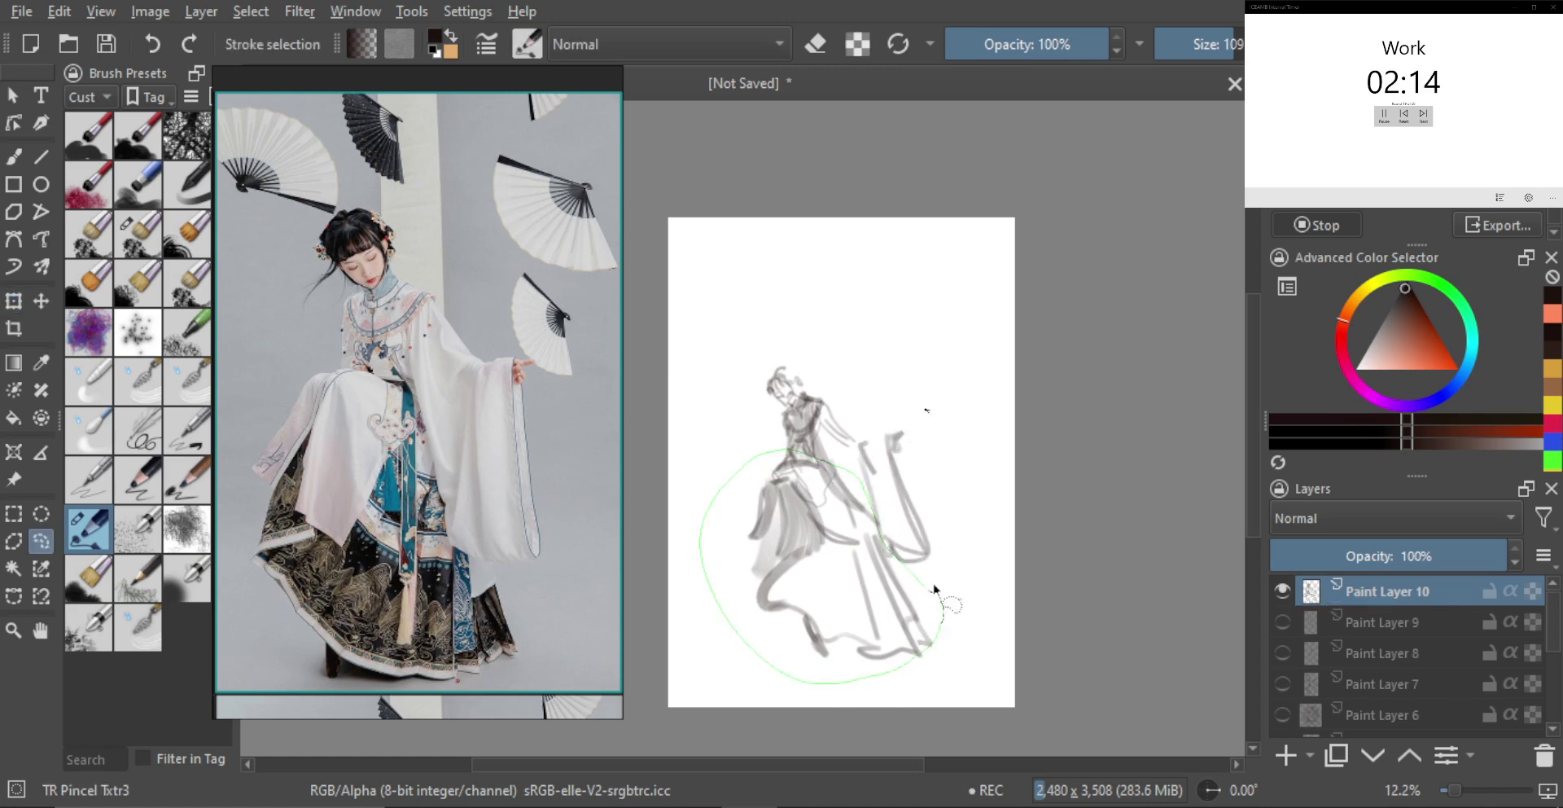
key(ctrl+t)
drag(1012, 395, 1023, 429)
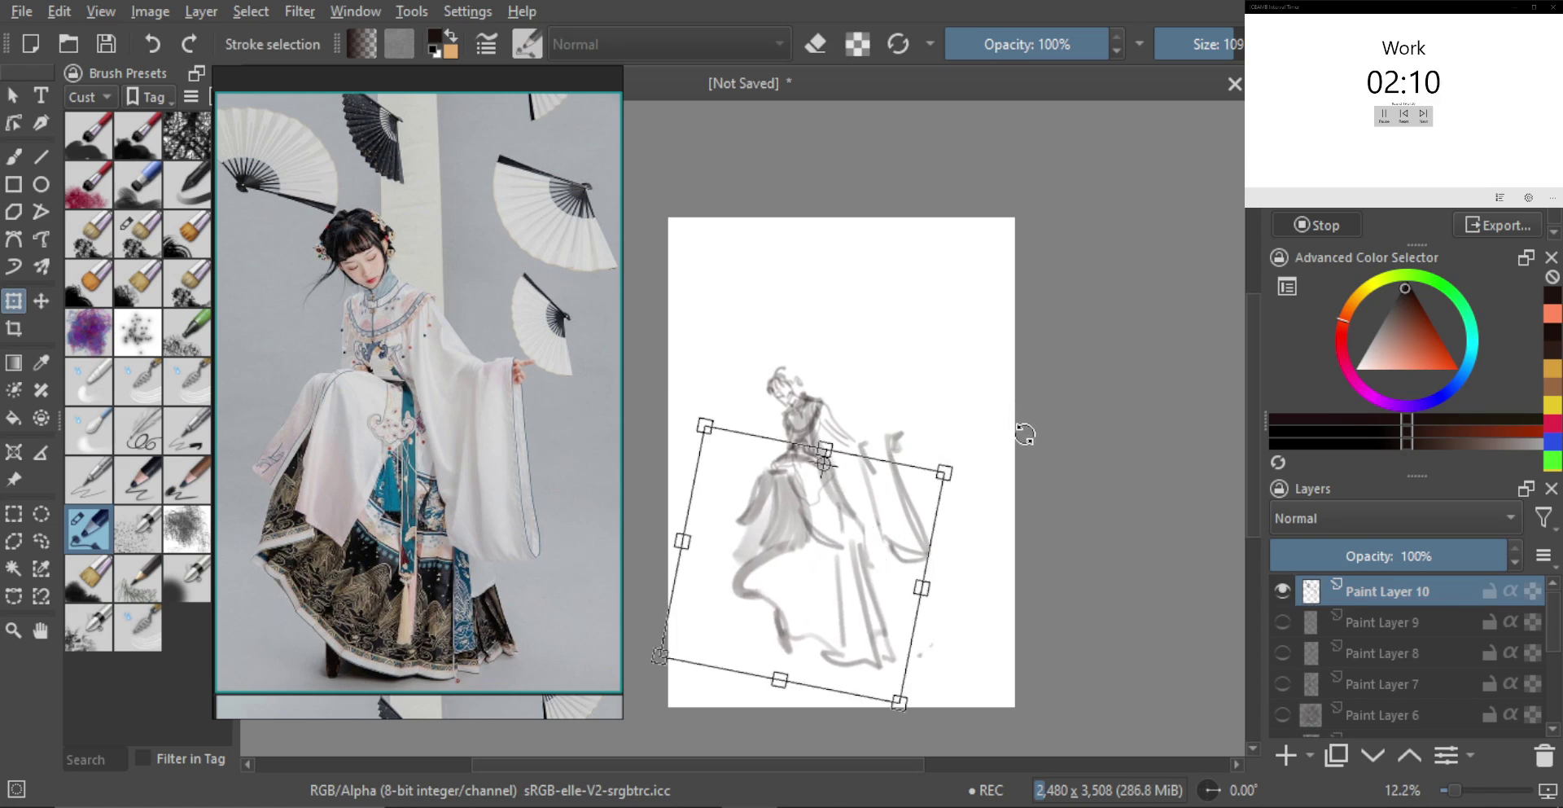
key(Return)
key(b)
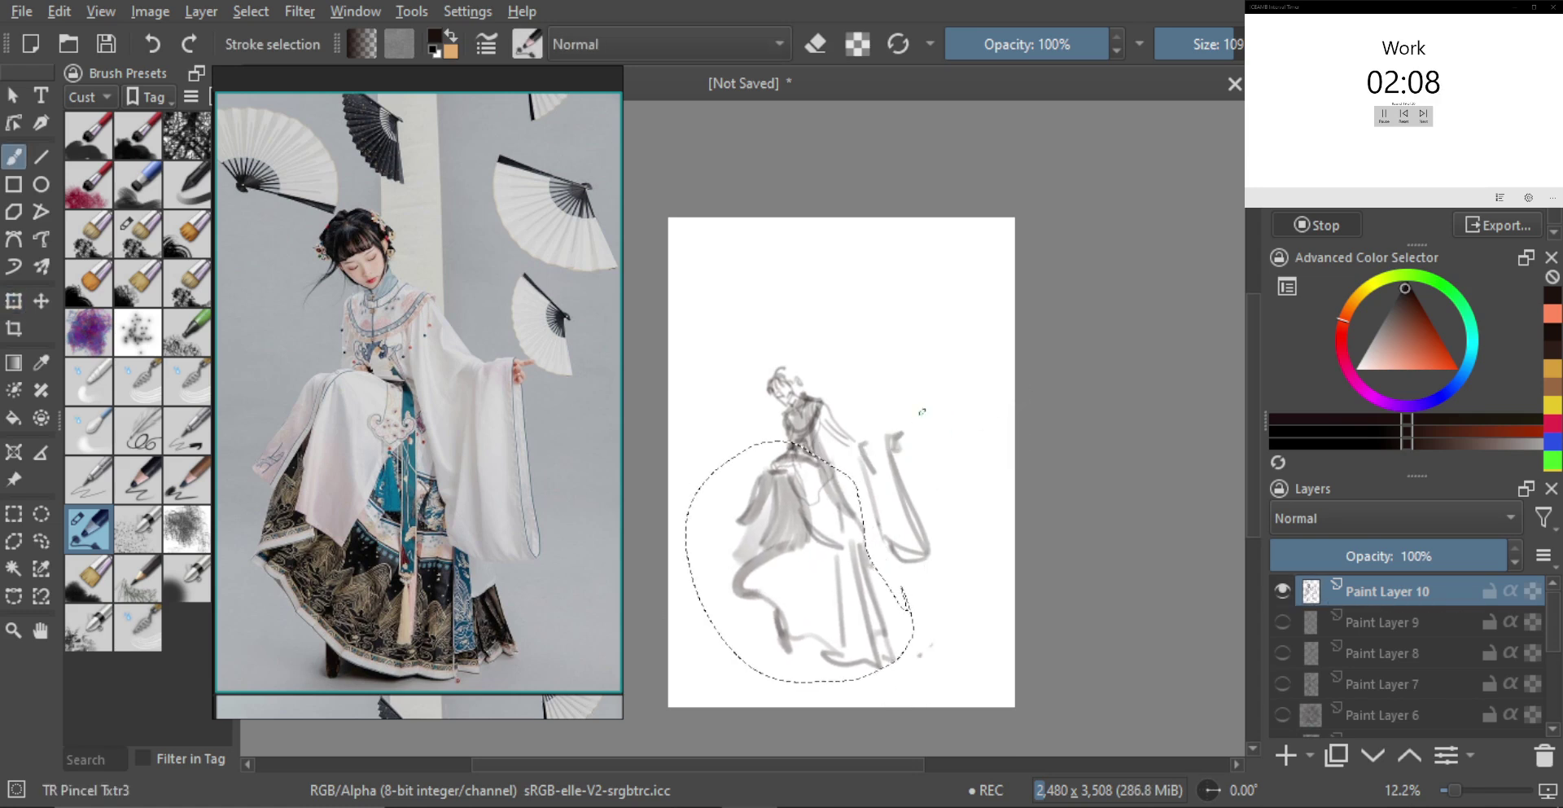
key(ctrl+shift+a)
Sketch the small open fan beside the outstretched hand
mouse_move(945, 398)
mouse_down()
mouse_move(962, 398)
mouse_move(932, 466)
mouse_up()
mouse_move(926, 389)
shift+mouse_down()
mouse_move(909, 397)
mouse_move(940, 473)
shift+mouse_up()
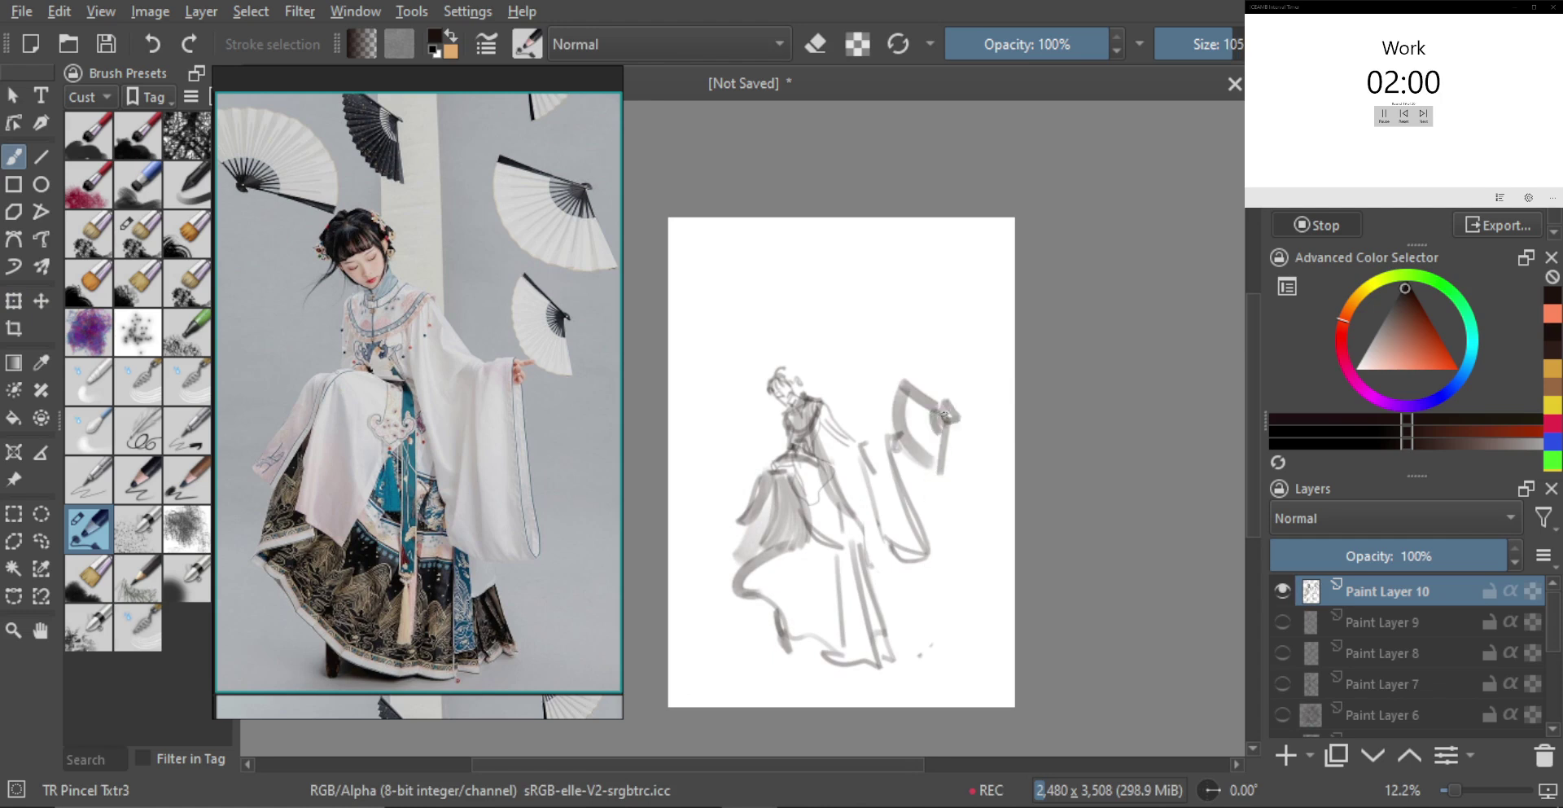
shift+drag(928, 399, 944, 407)
Sketch the larger open fan in the page's upper right area
mouse_move(902, 277)
mouse_down()
mouse_move(930, 379)
mouse_move(967, 376)
mouse_move(930, 379)
mouse_move(969, 352)
mouse_move(890, 277)
mouse_move(955, 352)
mouse_up()
key(ctrl+z)
key(ctrl+z)
mouse_move(877, 275)
mouse_down()
mouse_move(941, 281)
mouse_move(956, 349)
mouse_up()
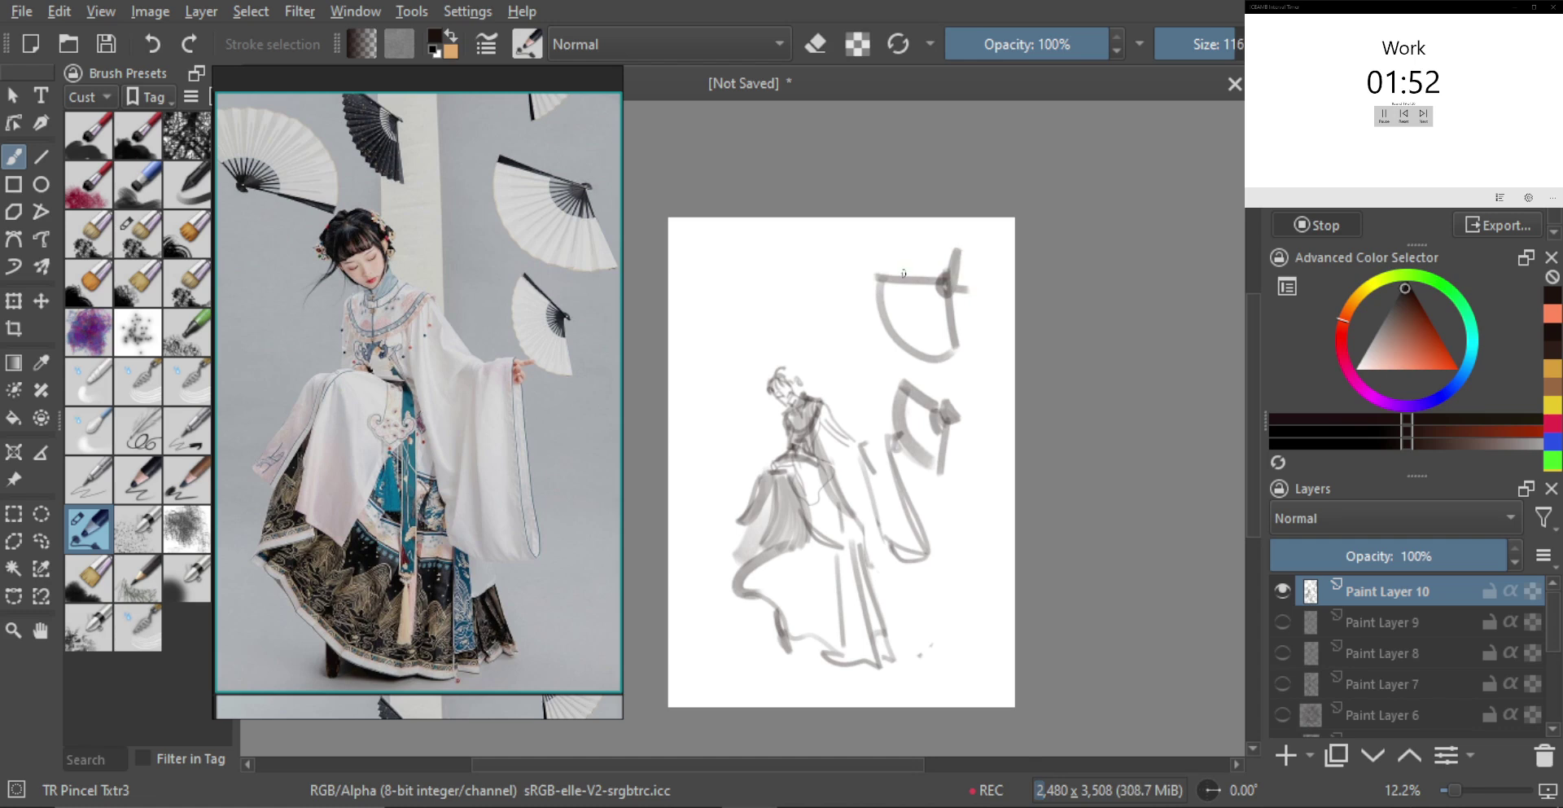
Block in the wide background column above and below the figure with a very large brush
shift+drag(827, 298, 953, 294)
shift+drag(844, 301, 916, 300)
drag(848, 232, 848, 427)
key(ctrl+z)
mouse_move(843, 236)
mouse_down()
mouse_move(849, 449)
mouse_move(863, 431)
mouse_up()
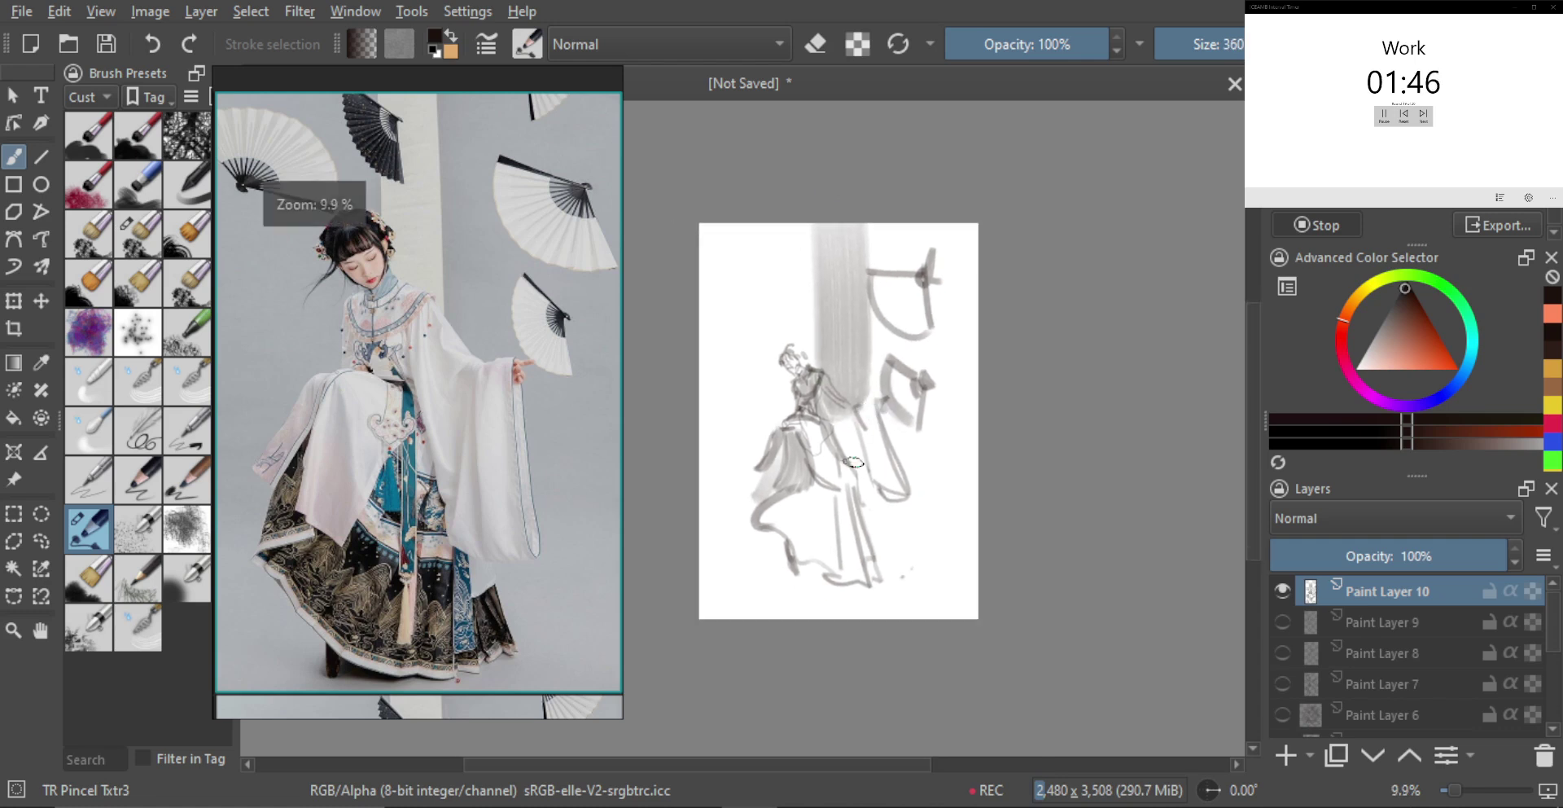
shift+drag(845, 597, 908, 603)
shift+drag(844, 638, 892, 638)
mouse_move(852, 616)
mouse_down()
mouse_move(862, 604)
mouse_move(898, 619)
mouse_move(855, 609)
mouse_move(865, 592)
mouse_up()
key(ctrl+z)
Sketch the open fan to the left of the figure's head with a smaller brush
shift+drag(844, 420, 812, 421)
mouse_move(809, 318)
mouse_down()
mouse_move(832, 376)
mouse_move(779, 377)
mouse_up()
mouse_move(780, 373)
ctrl+mouse_down()
mouse_move(830, 332)
mouse_move(712, 339)
mouse_move(741, 340)
ctrl+mouse_up()
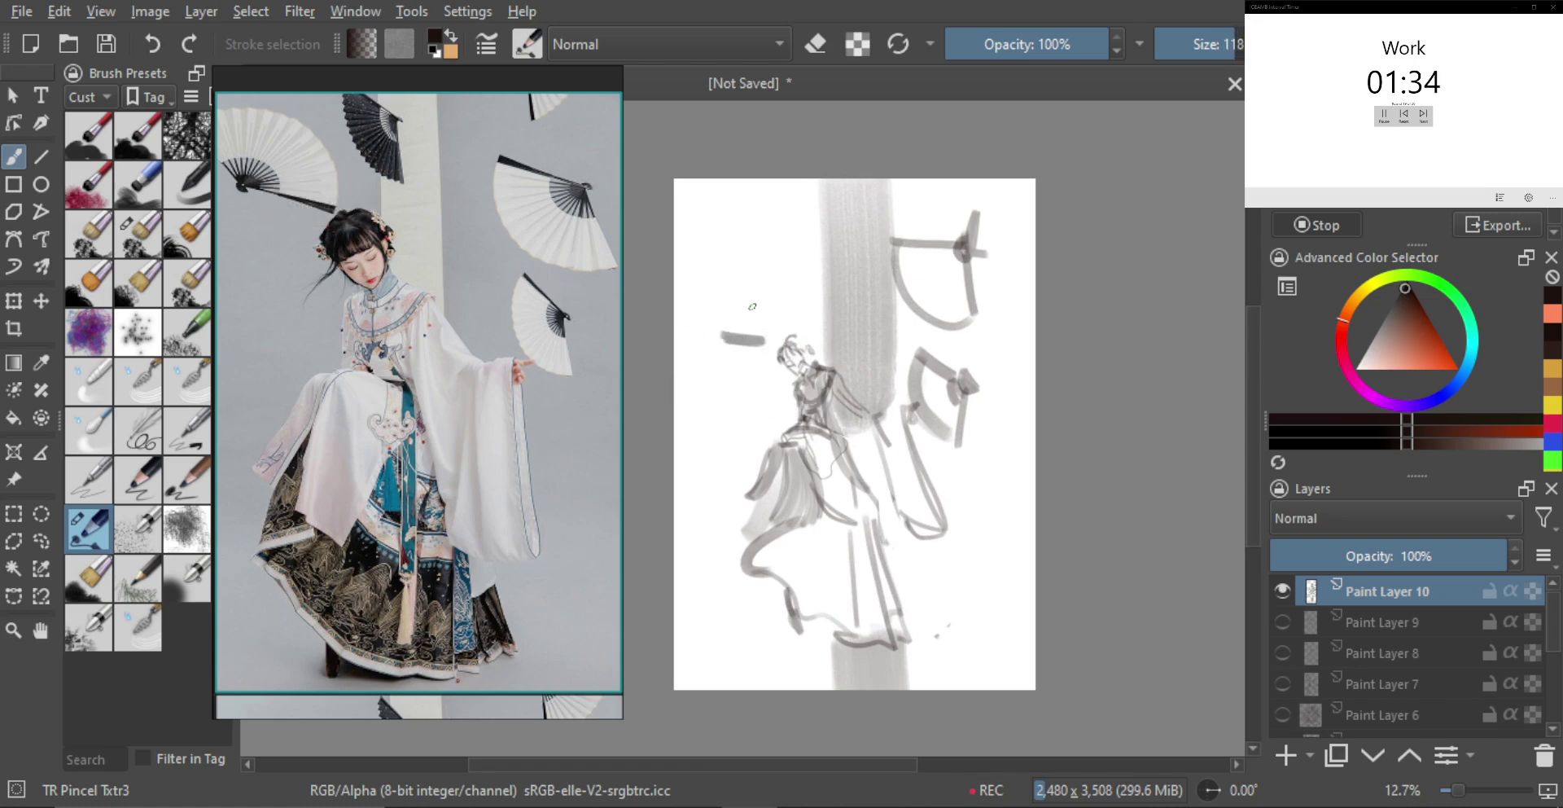
mouse_move(696, 288)
mouse_down()
mouse_move(718, 332)
mouse_move(772, 340)
mouse_move(739, 328)
mouse_up()
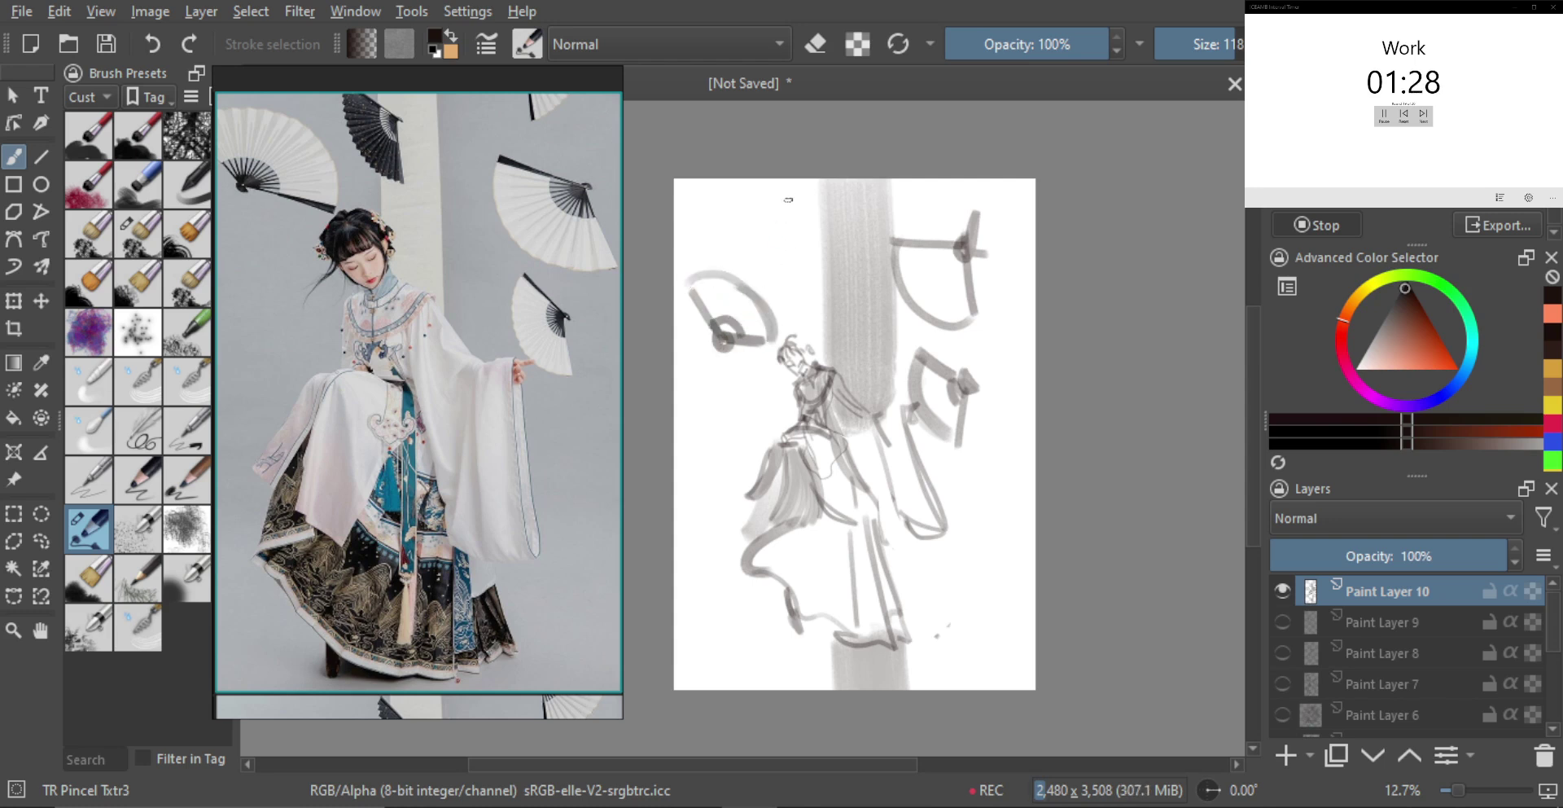
Sketch the small dark fan above the head, overlapping the column's left edge
drag(783, 197, 806, 282)
key(ctrl+z)
drag(787, 186, 782, 251)
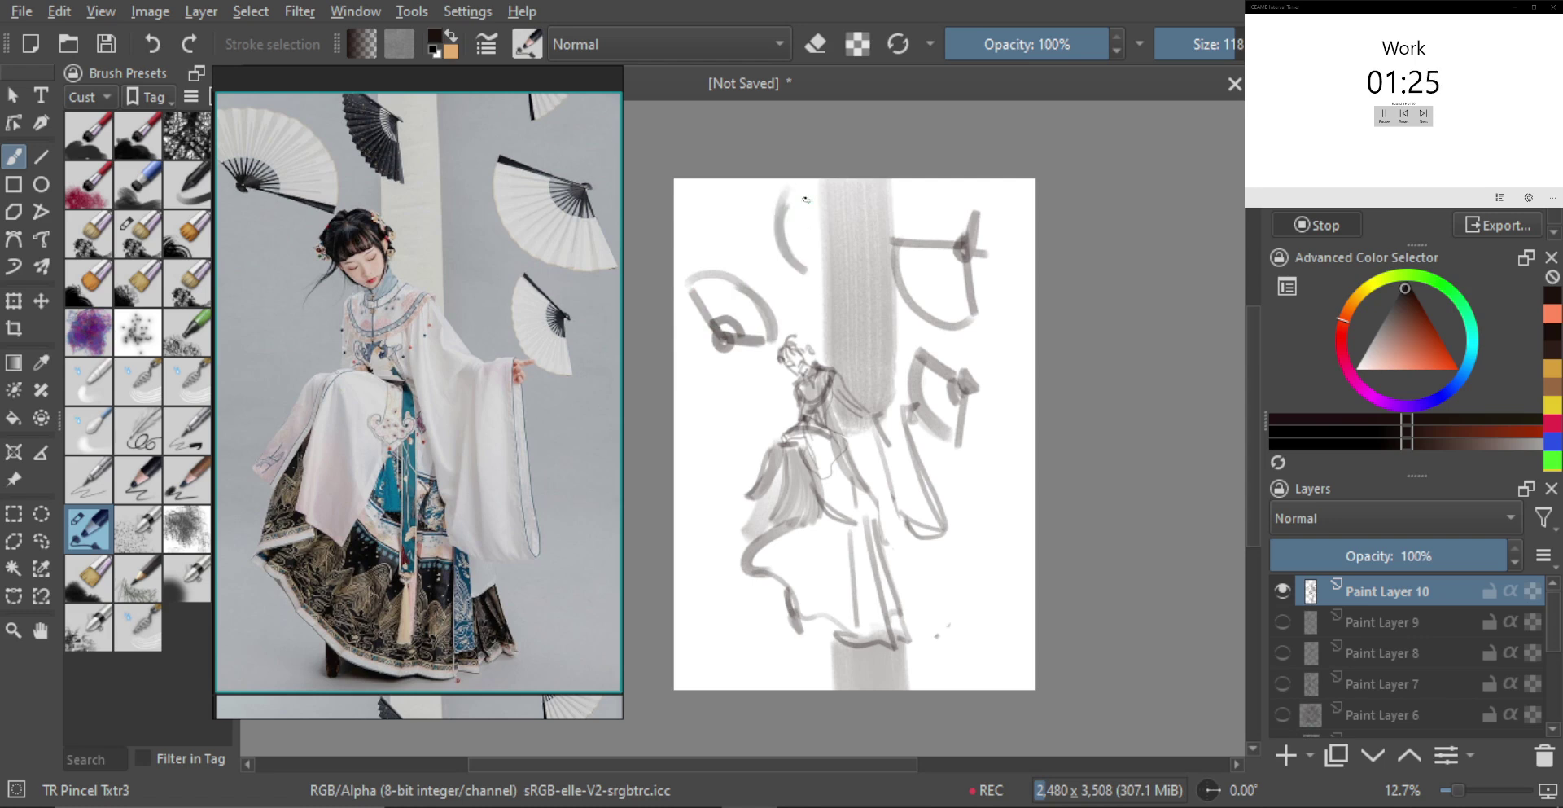
key(ctrl+z)
drag(802, 196, 799, 211)
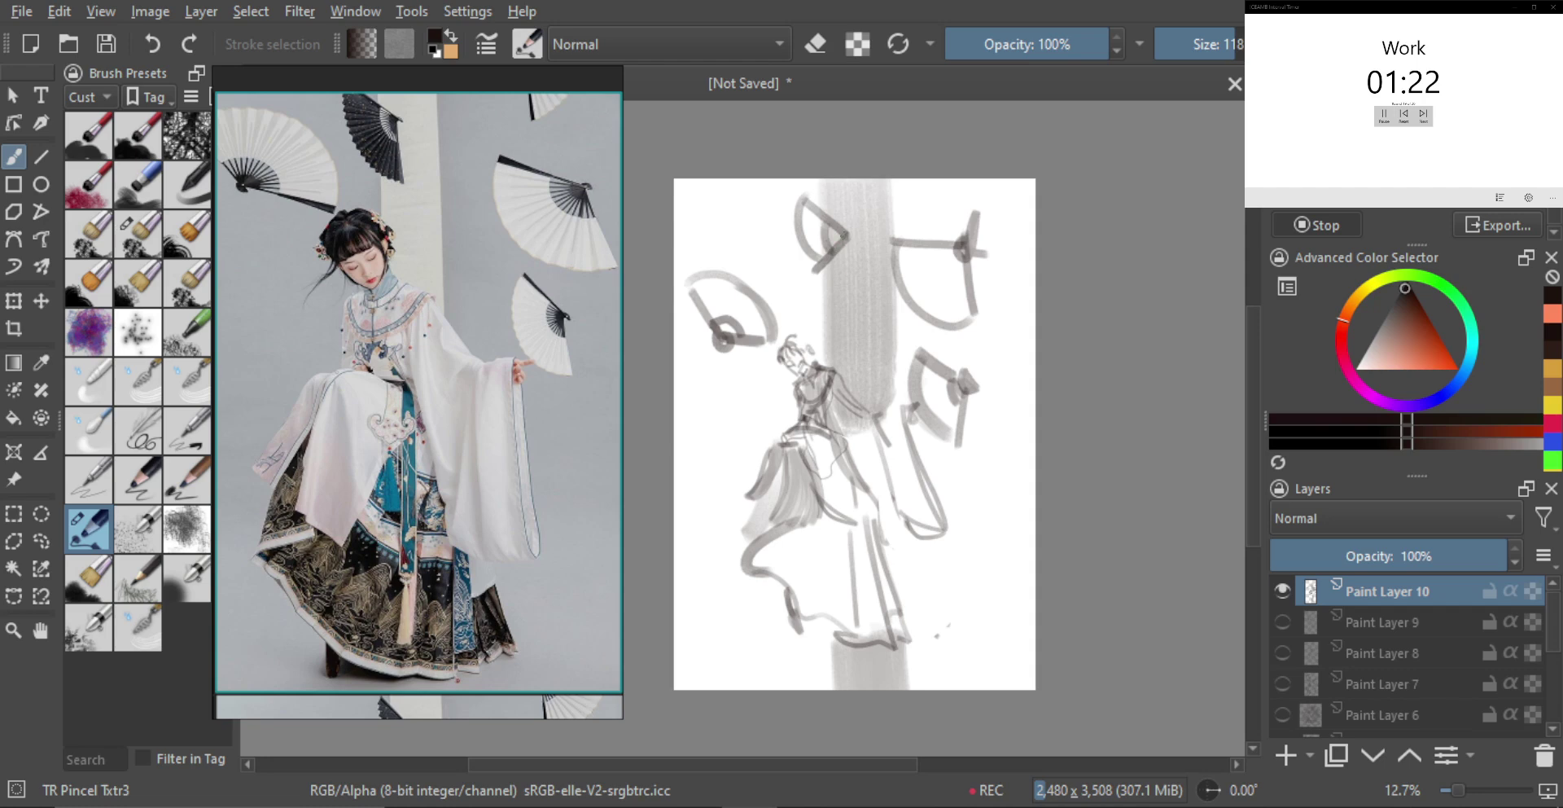
Check the composition in mirrored view and return to the normal orientation
drag(921, 318, 901, 310)
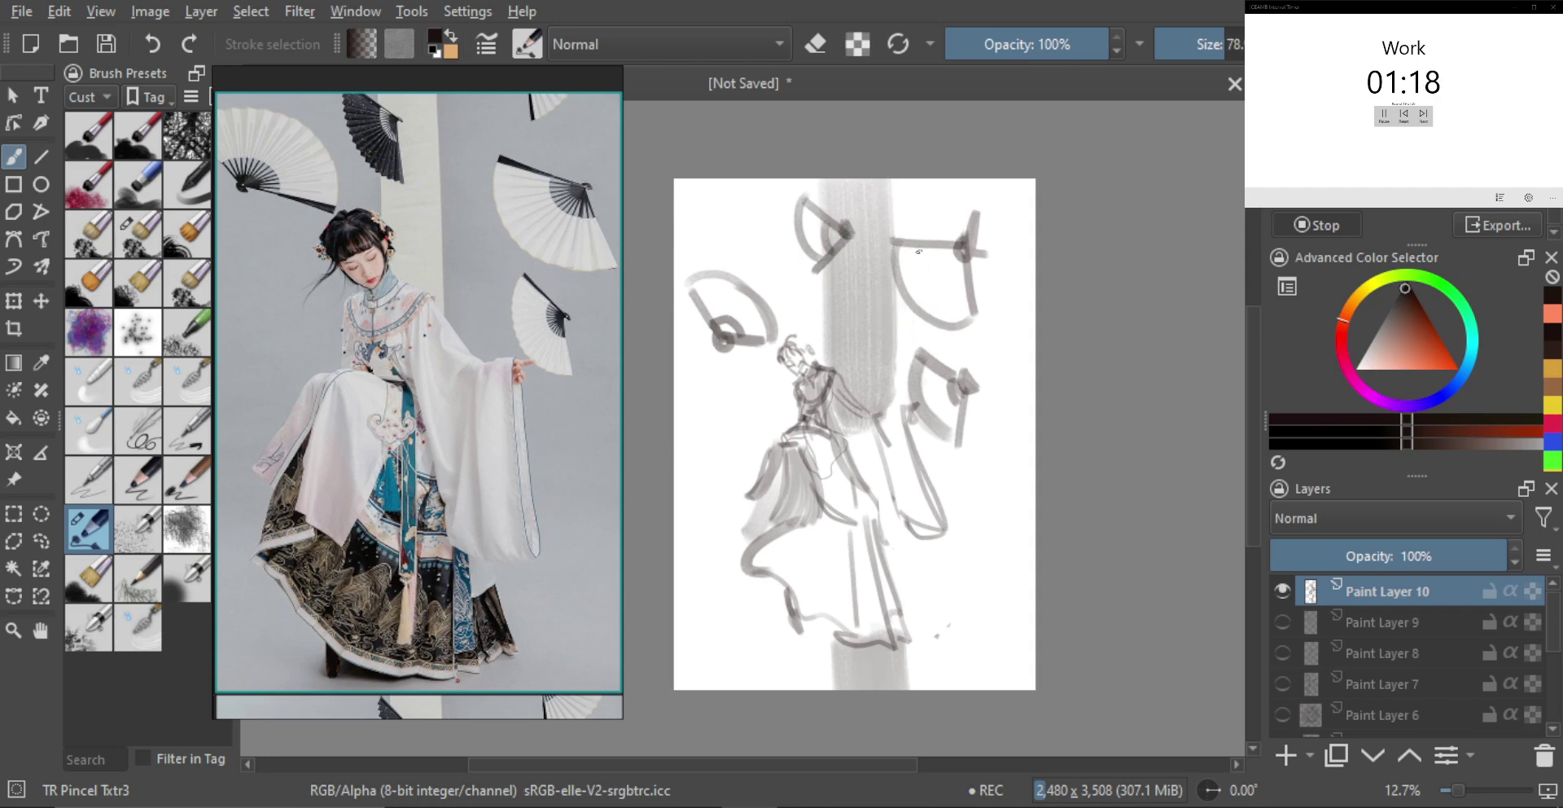
key(m)
key(m)
key(m)
key(m)
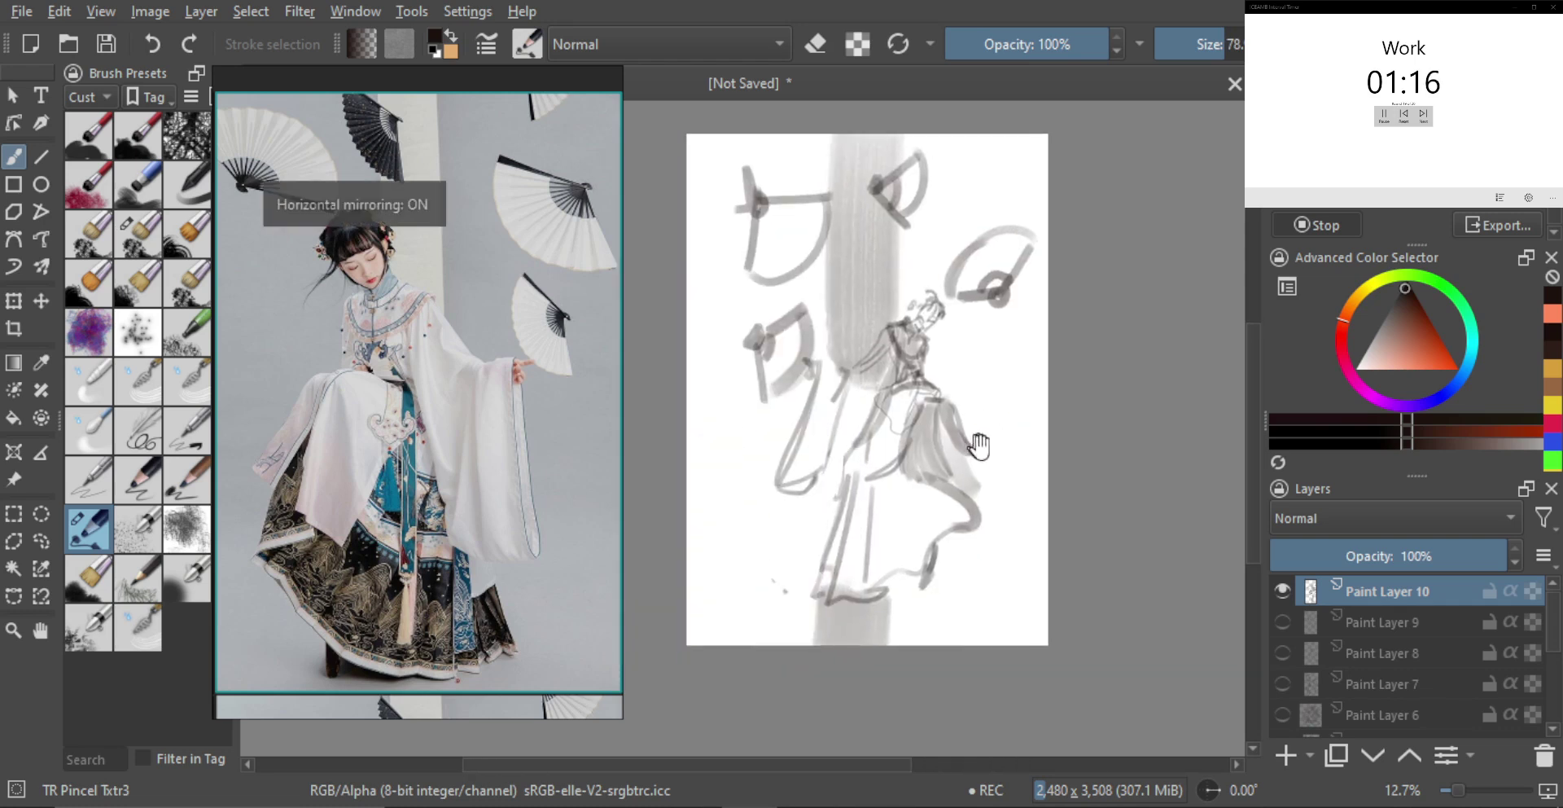
drag(1011, 460, 1017, 461)
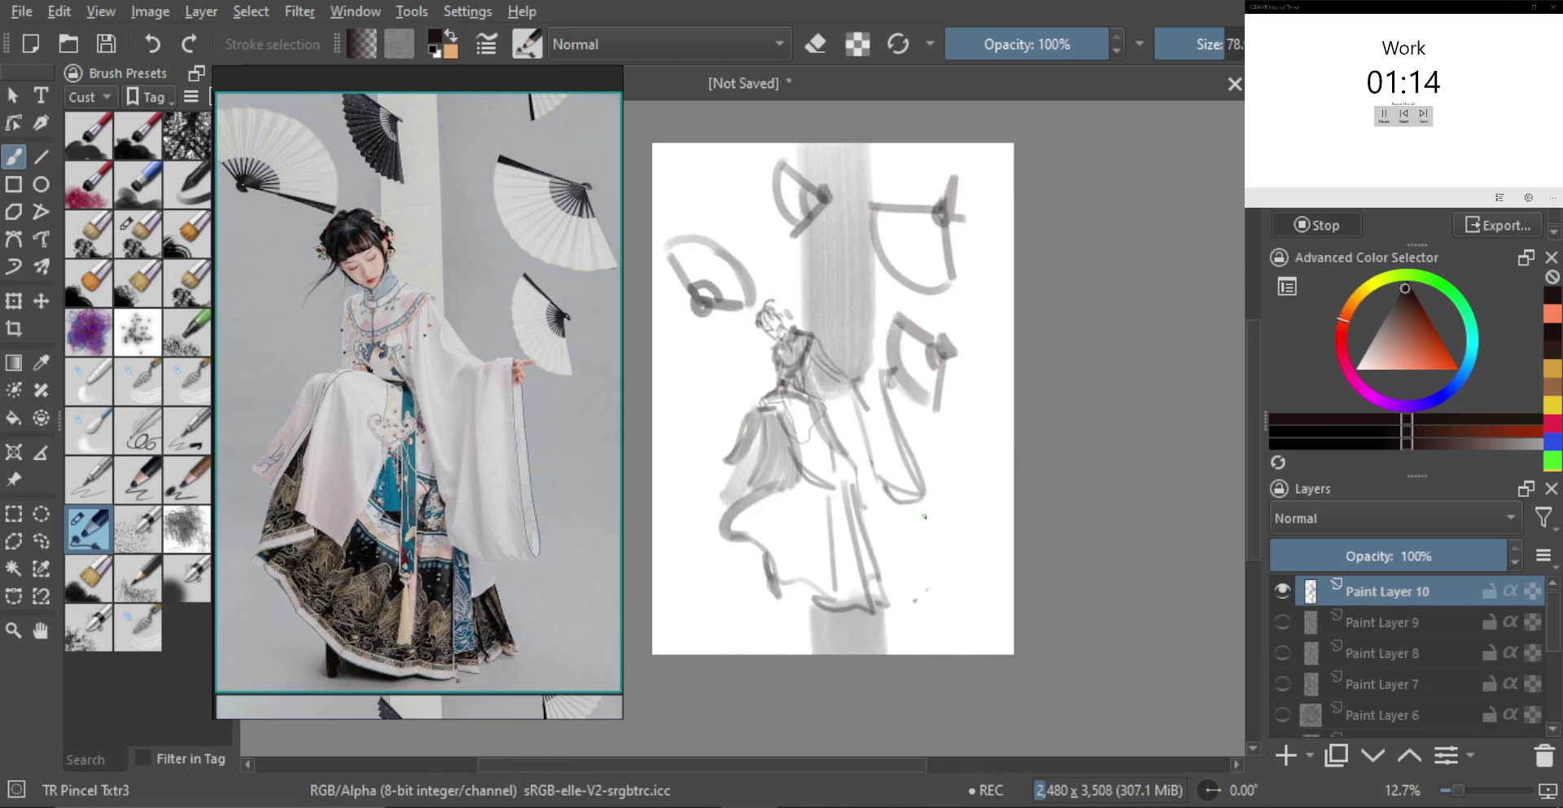
Enlarge the whole composition so the figure, column and fans fill the page
key(ctrl+t)
drag(950, 656, 943, 633)
drag(679, 110, 632, 59)
drag(913, 375, 918, 396)
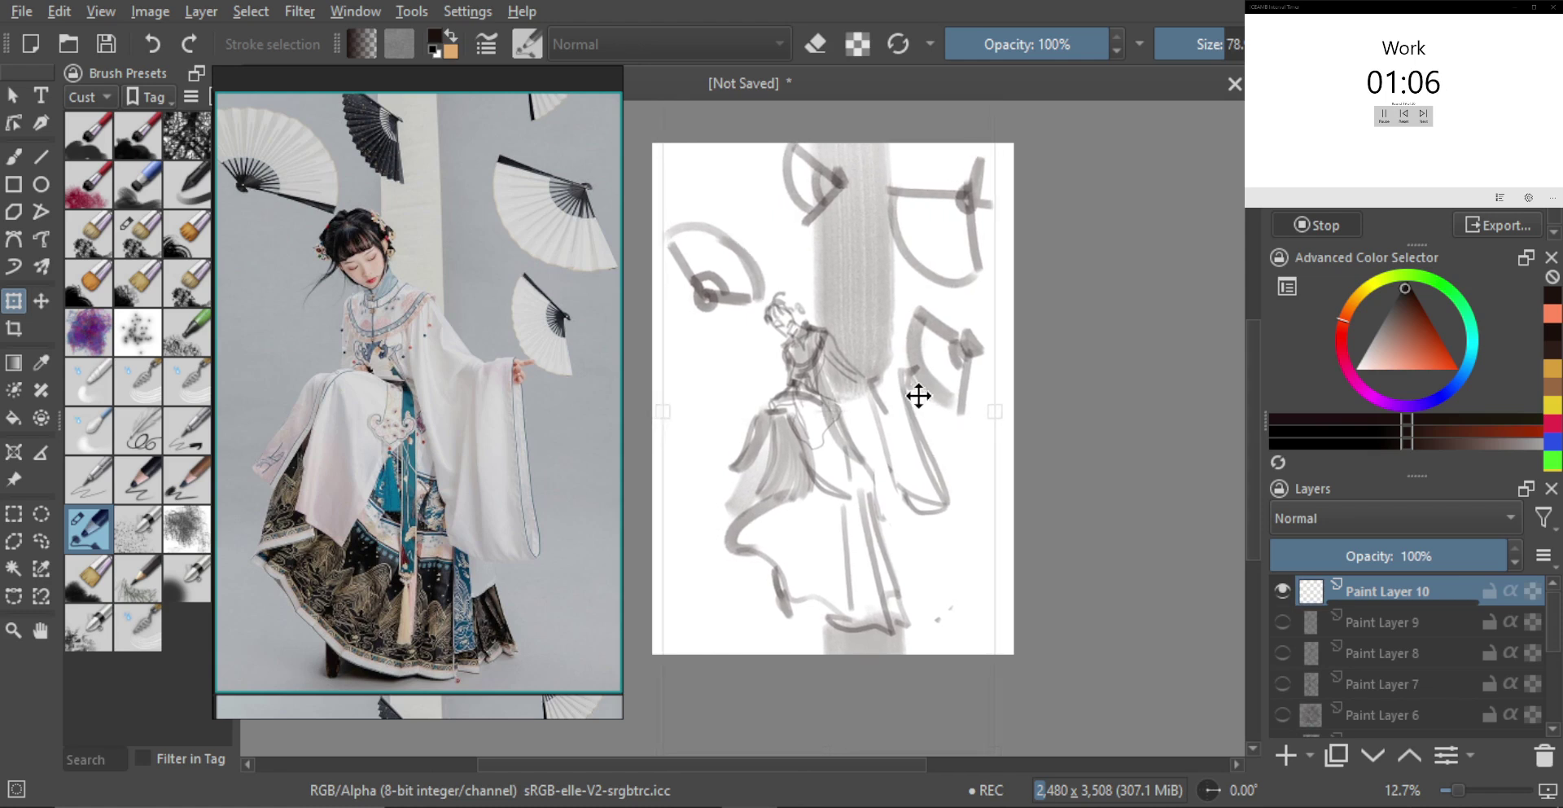
key(Return)
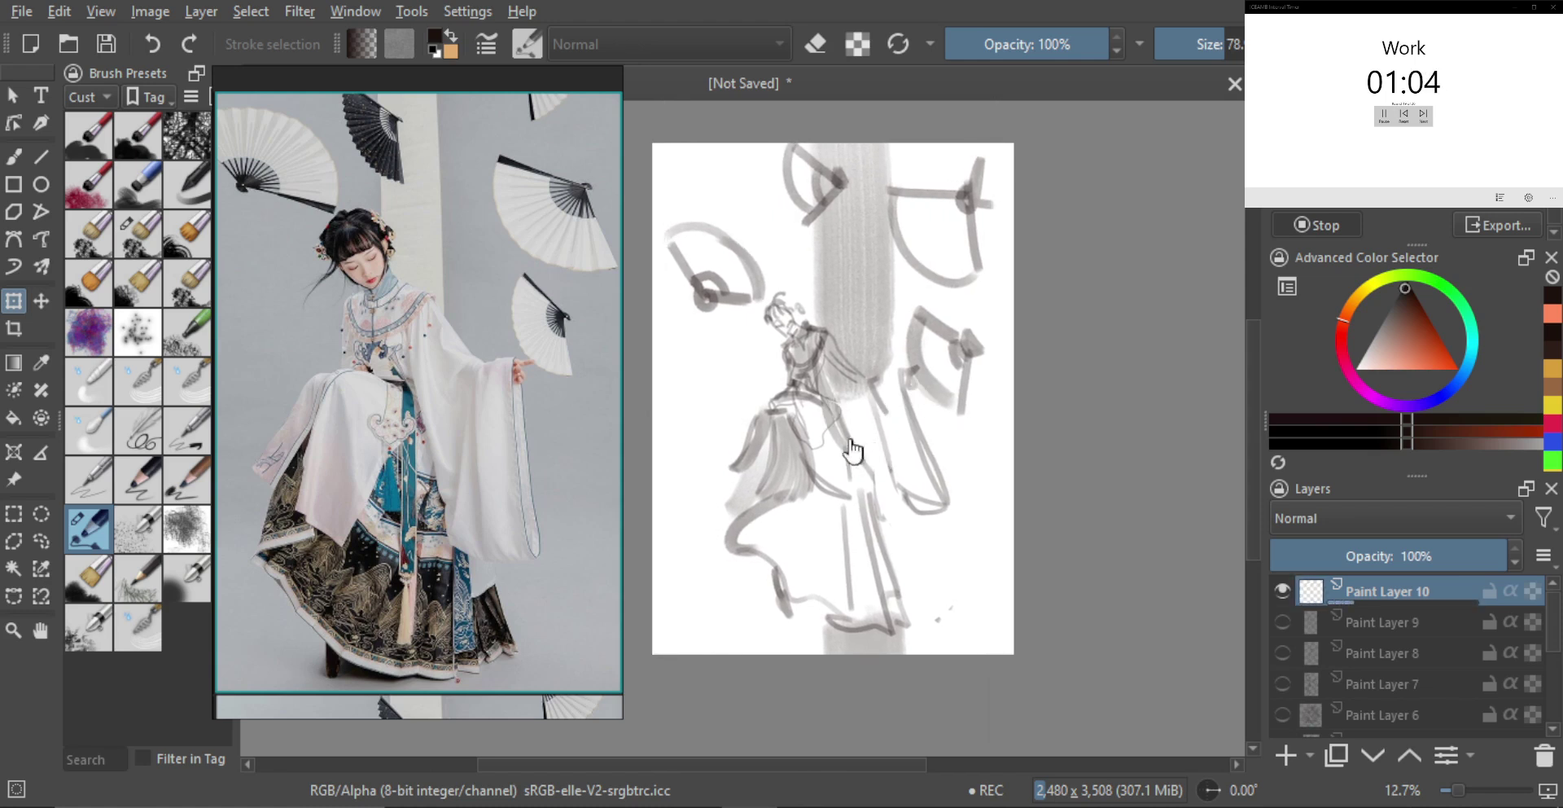
Lower the rough sketch layer's opacity to 48% and add a new paint layer above it
mouse_move(1467, 549)
mouse_down()
mouse_move(1409, 554)
mouse_move(1374, 584)
mouse_up()
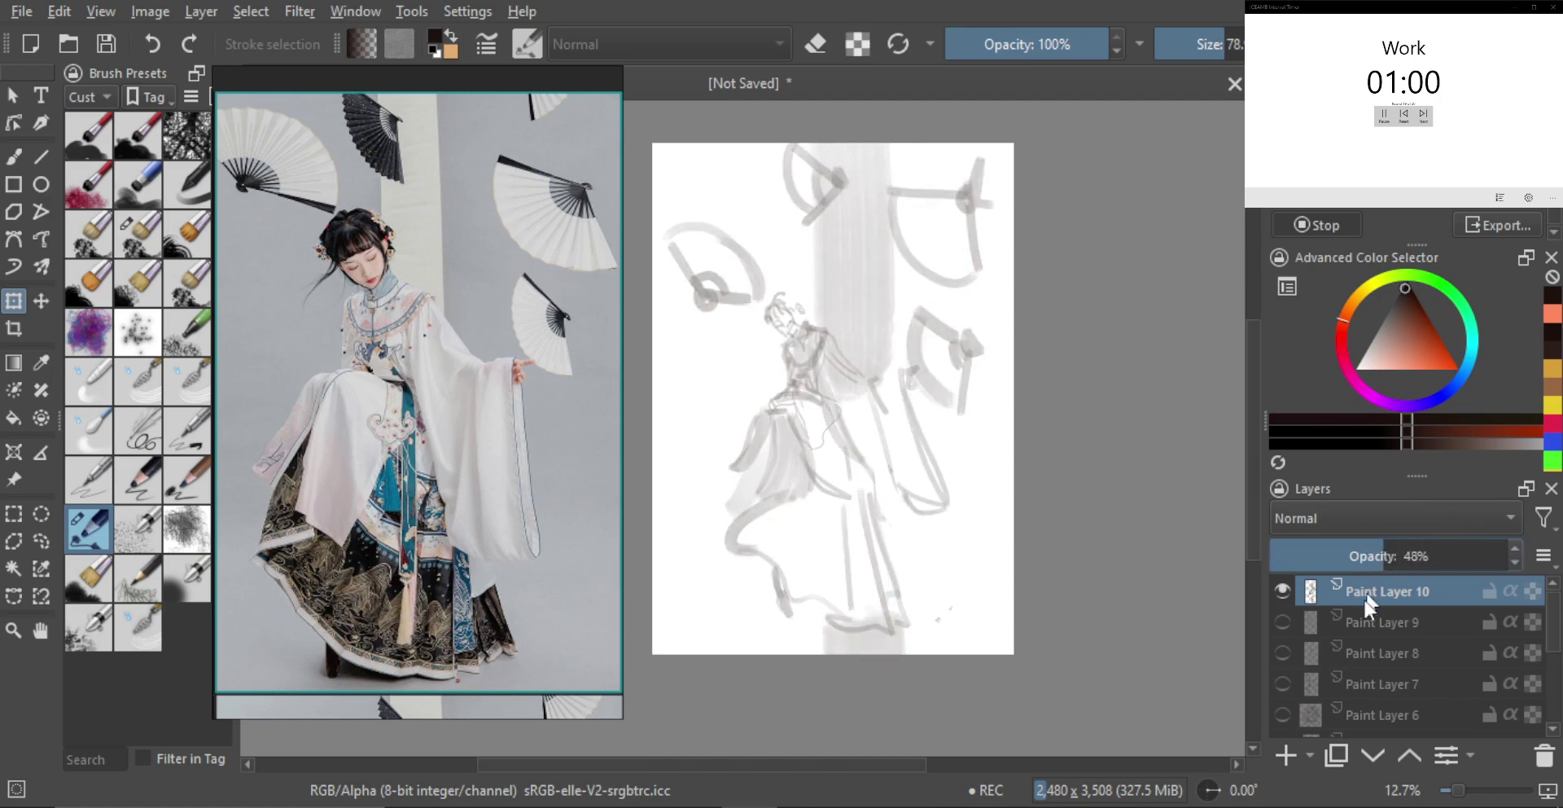
click(1285, 755)
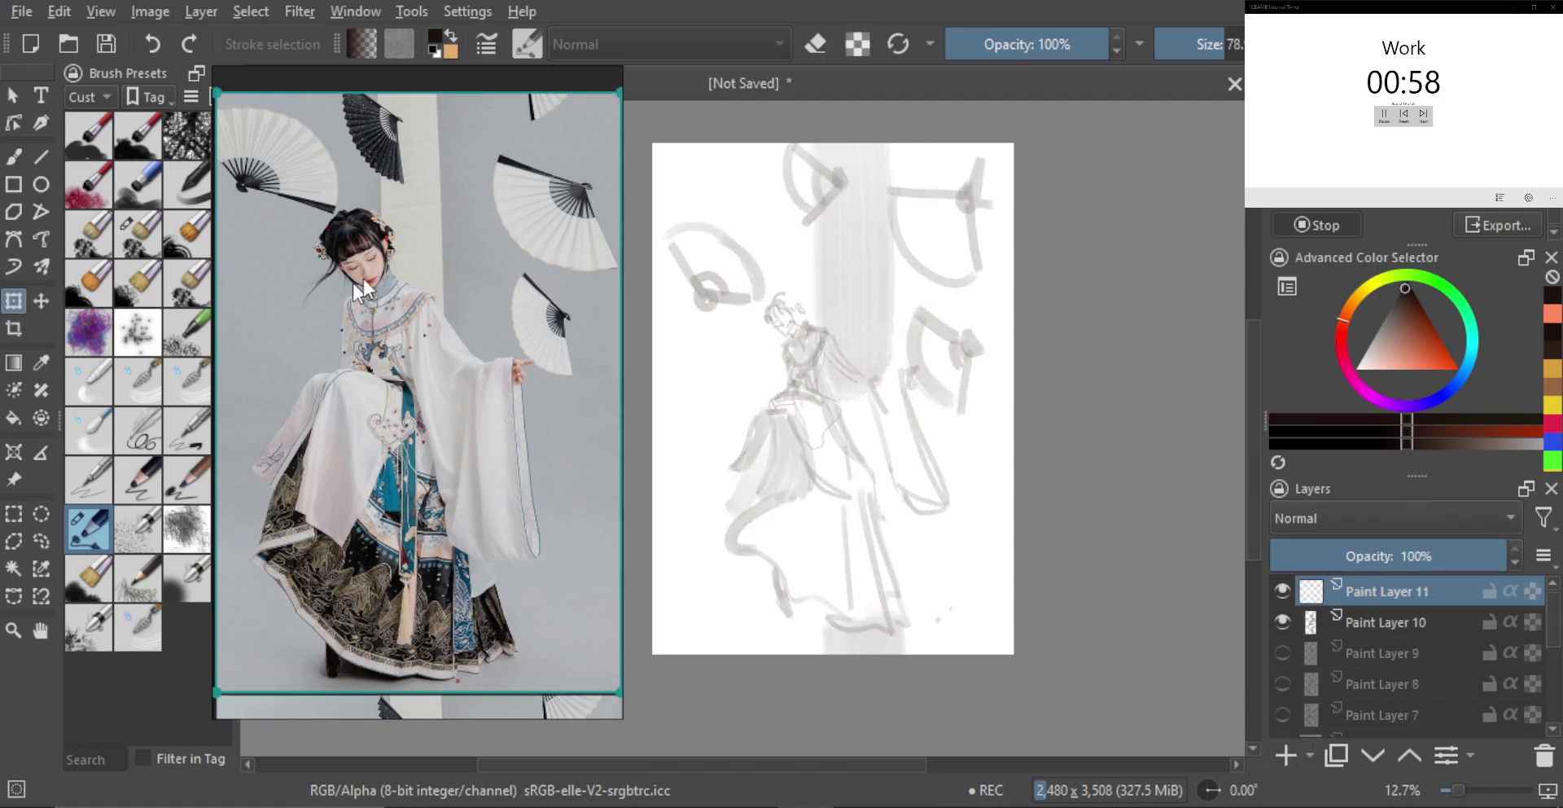
Draw the cheek, chin and jawline over the rough head with a small brush, following the reference's face
scroll(351, 285, up, 6)
drag(451, 252, 476, 339)
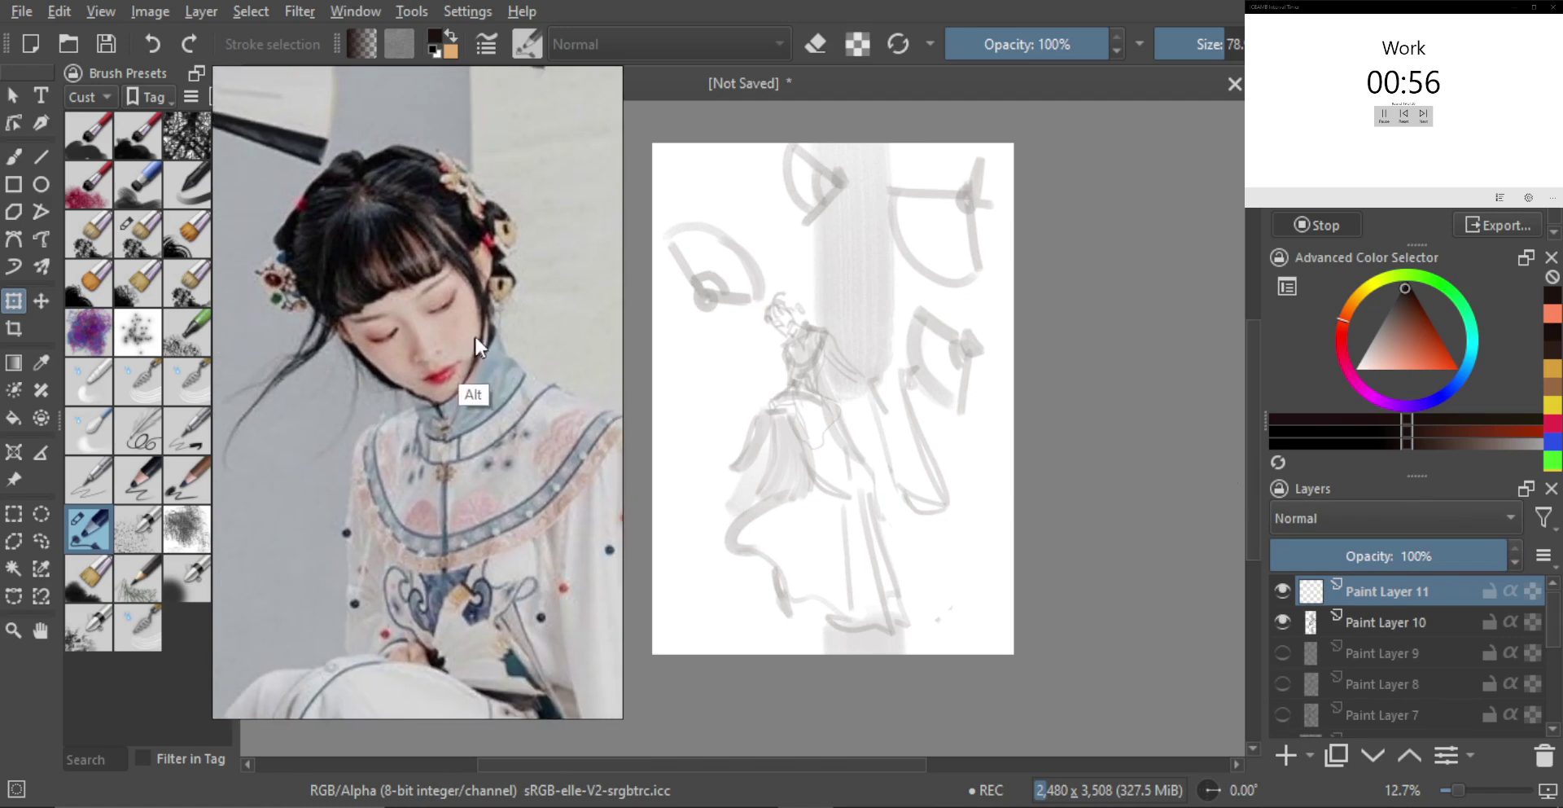
click(827, 355)
key(b)
mouse_move(827, 355)
mouse_down()
mouse_move(861, 261)
mouse_move(914, 270)
mouse_move(890, 273)
mouse_up()
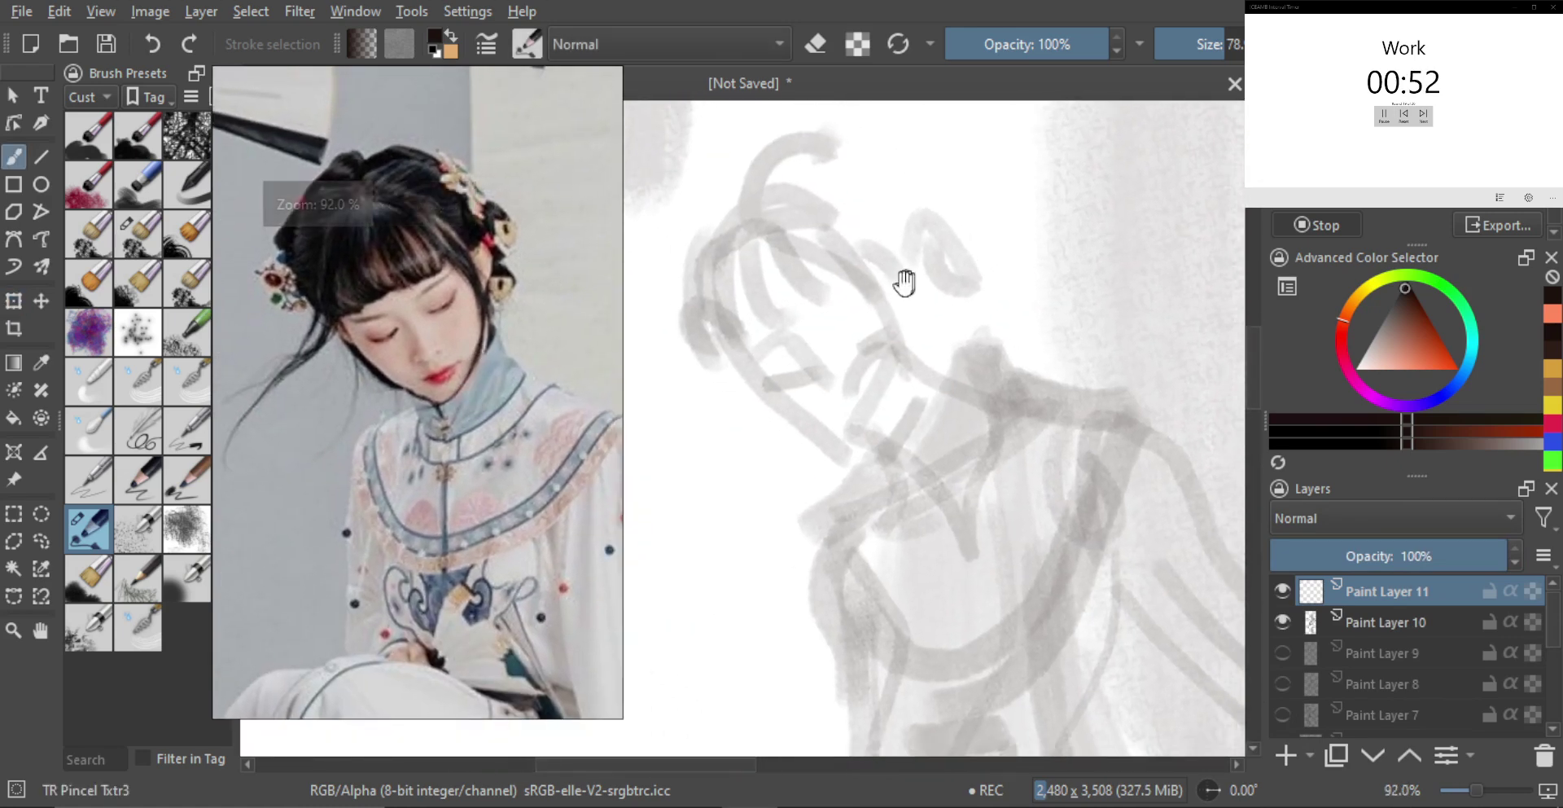
mouse_move(901, 345)
mouse_down()
mouse_move(758, 388)
mouse_move(851, 457)
mouse_up()
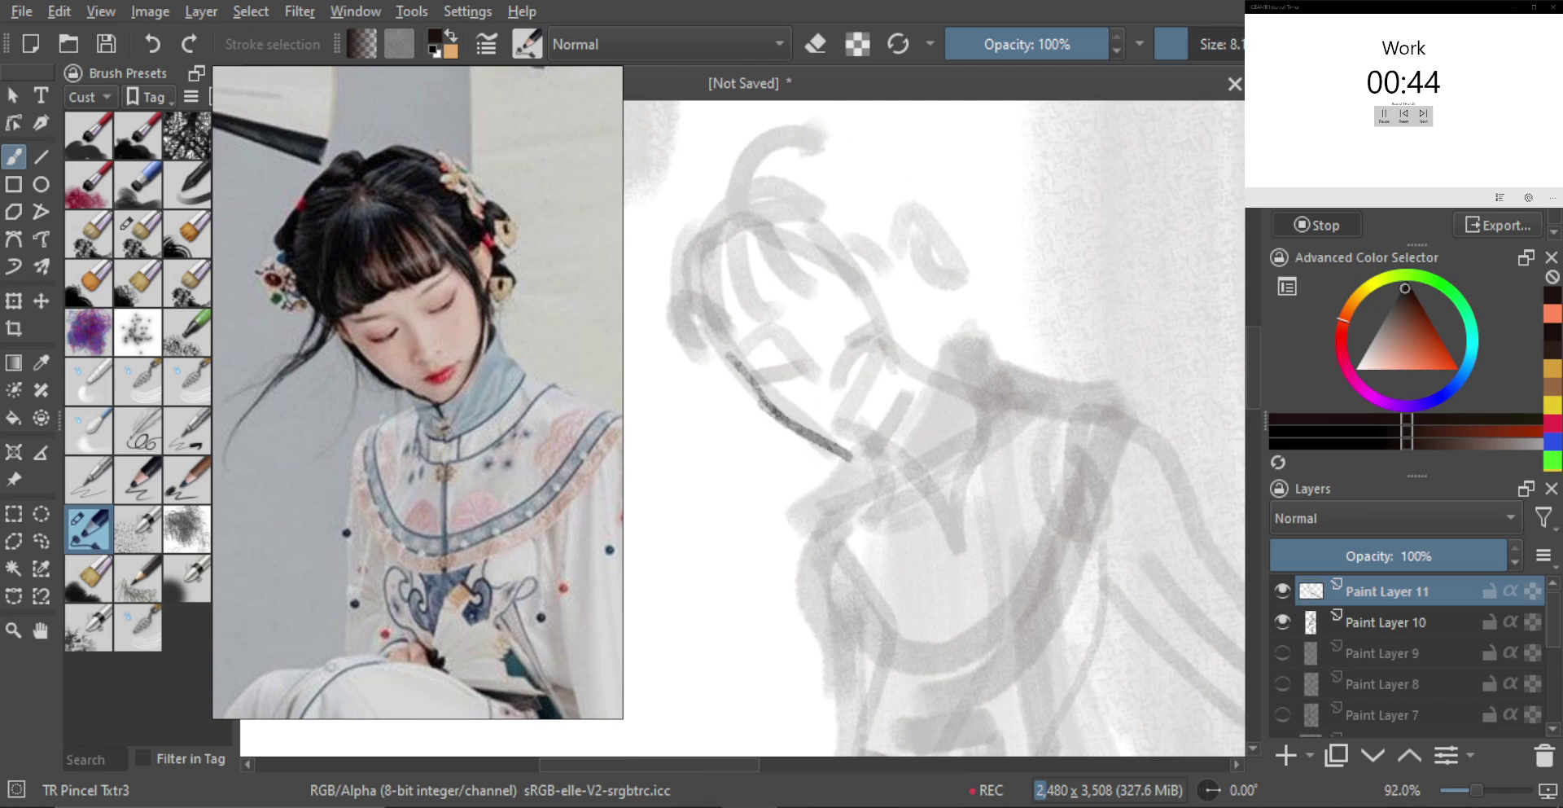
key(ctrl+z)
drag(893, 434, 880, 434)
key(bracketright)
key(bracketright)
key(bracketright)
mouse_move(879, 456)
mouse_down()
mouse_move(937, 362)
mouse_move(922, 355)
mouse_move(929, 377)
mouse_up()
key(bracketleft)
key(bracketleft)
key(ctrl+z)
key(ctrl+z)
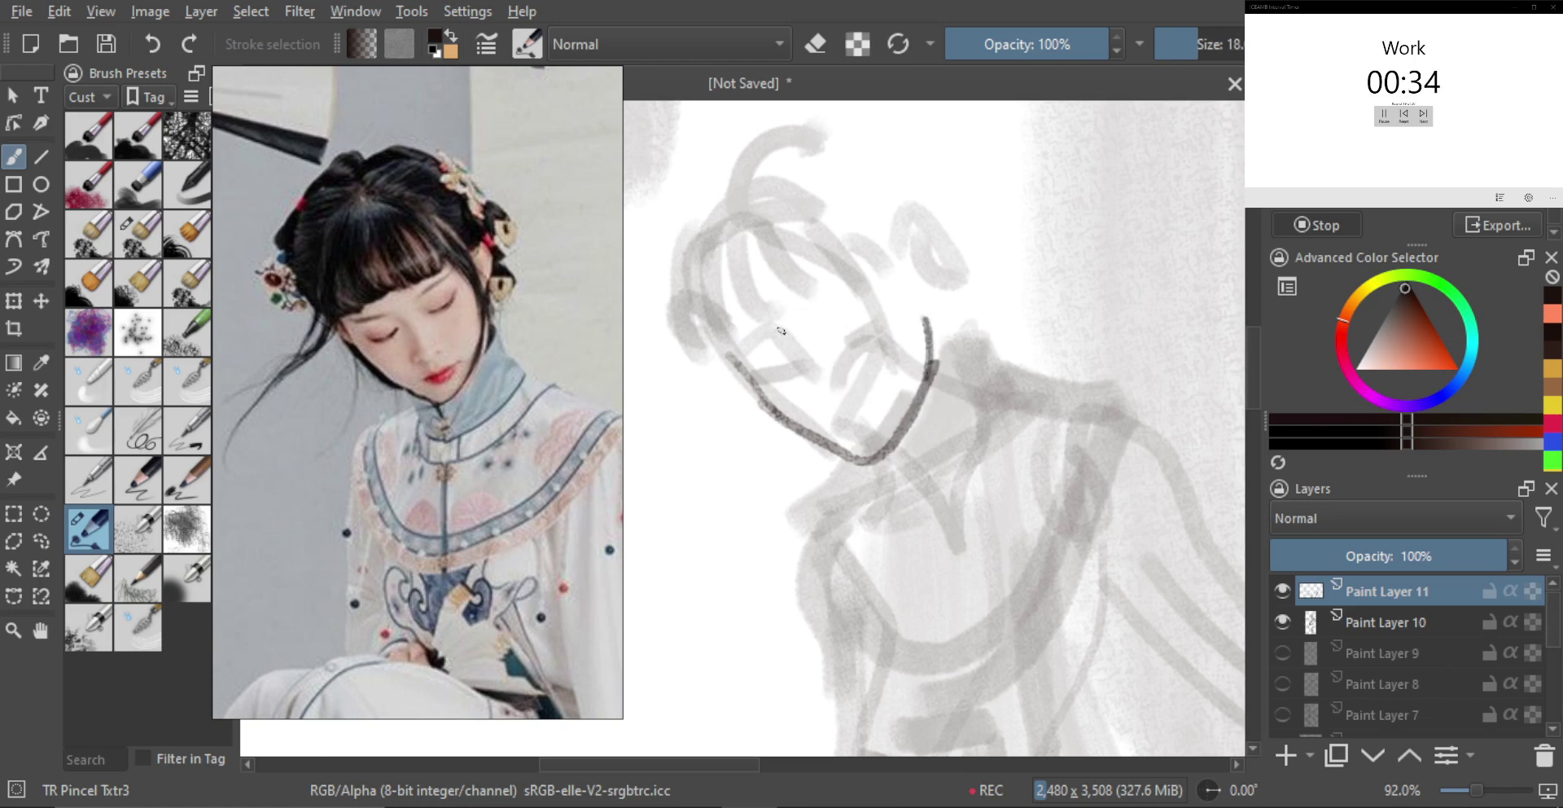
Sketch the lowered eye line and the nose inside the face outline
mouse_move(735, 350)
mouse_down()
mouse_move(806, 346)
mouse_move(824, 388)
mouse_up()
key(ctrl+z)
key(ctrl+z)
mouse_move(790, 332)
mouse_down()
mouse_move(822, 392)
mouse_move(825, 362)
mouse_move(834, 396)
mouse_move(862, 382)
mouse_up()
key(ctrl+z)
key(ctrl+z)
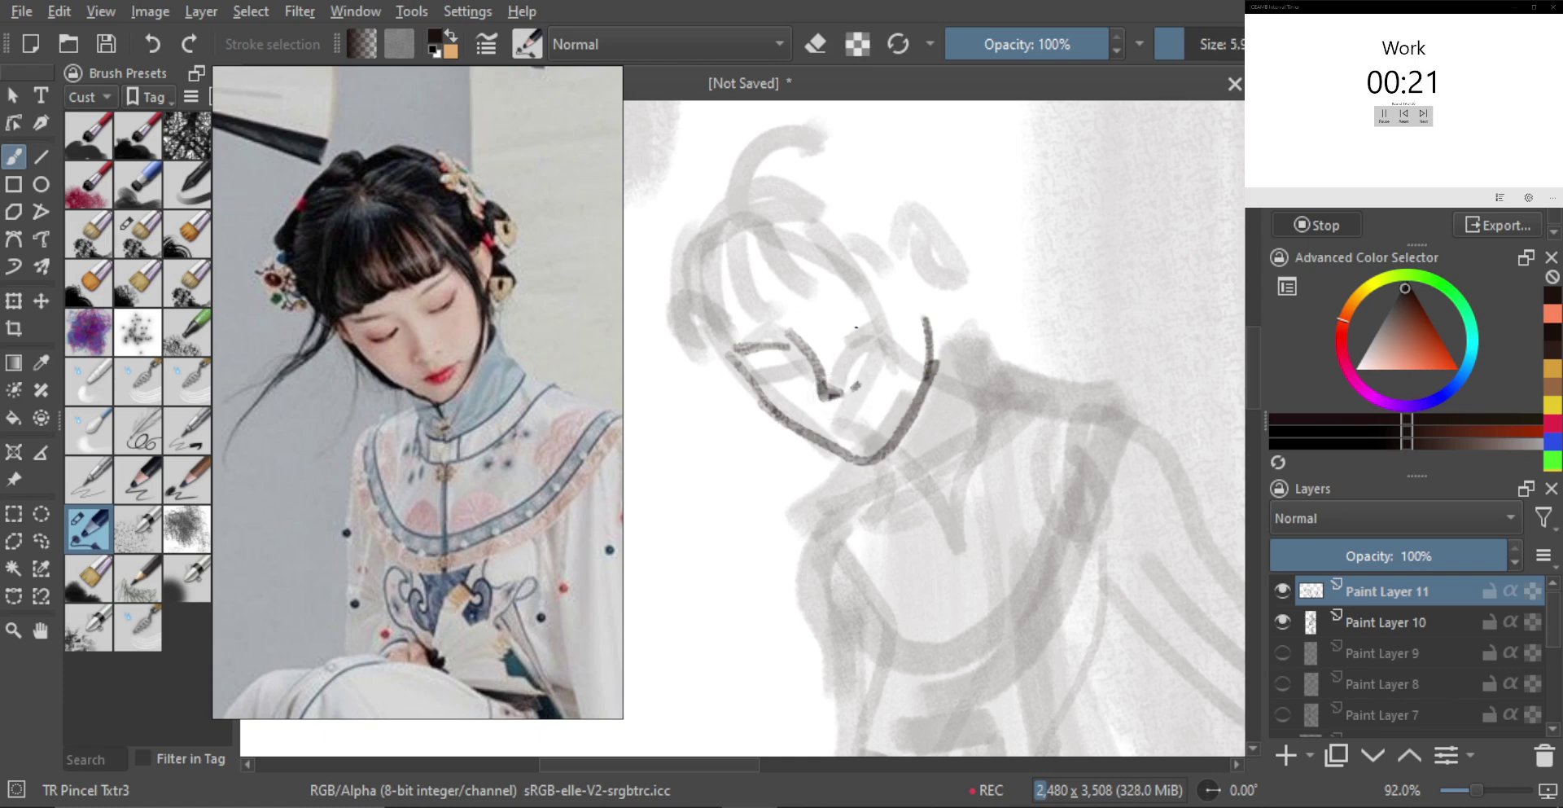
Sketch the two closed eyelids and the eyebrows inside the face outline, following the reference
key(ctrl+z)
drag(781, 428, 787, 428)
drag(766, 376, 795, 363)
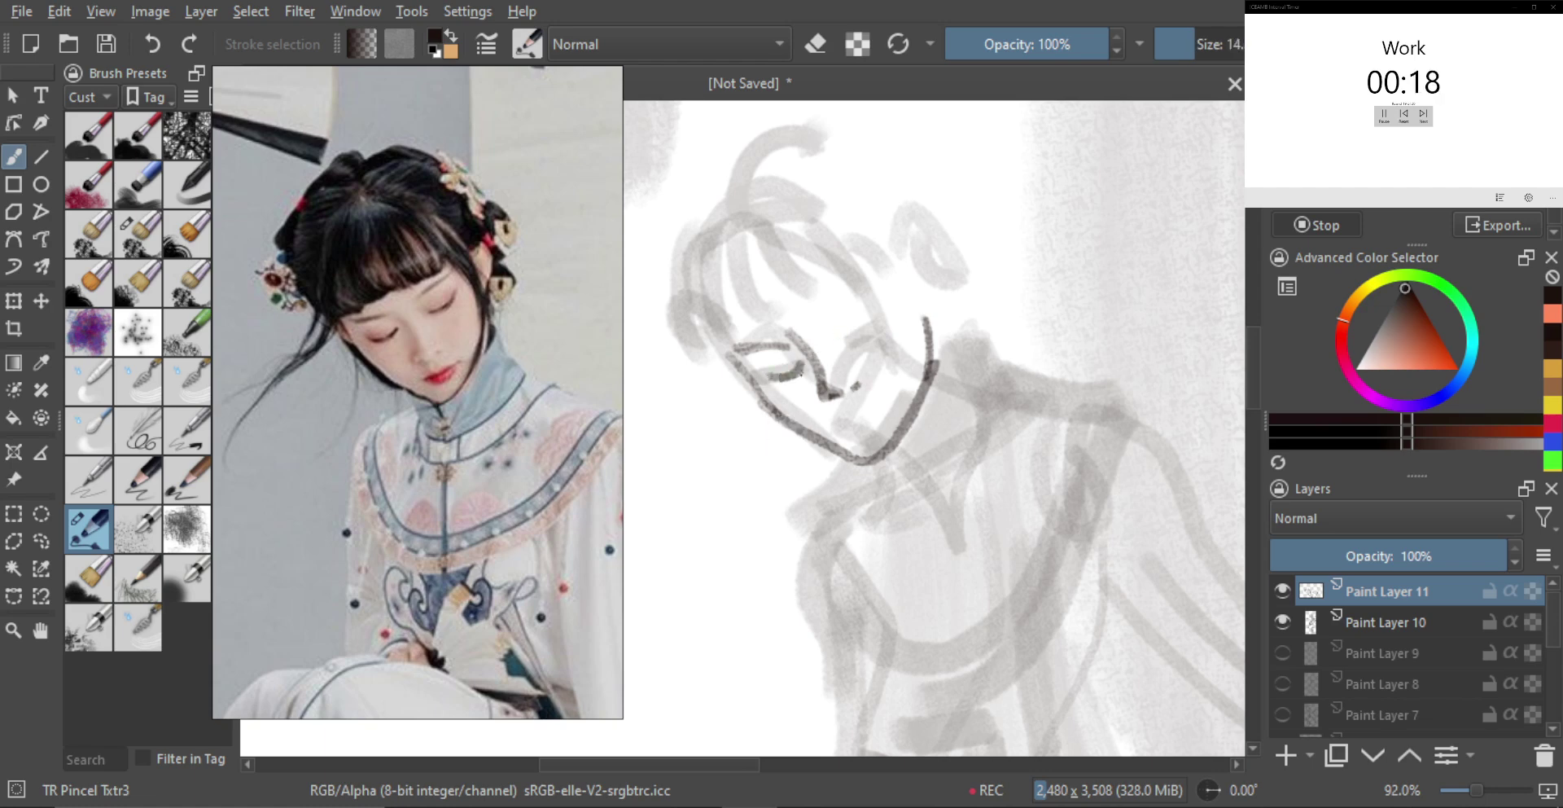
key(ctrl+z)
drag(851, 340, 888, 333)
key(ctrl+z)
key(bracketright)
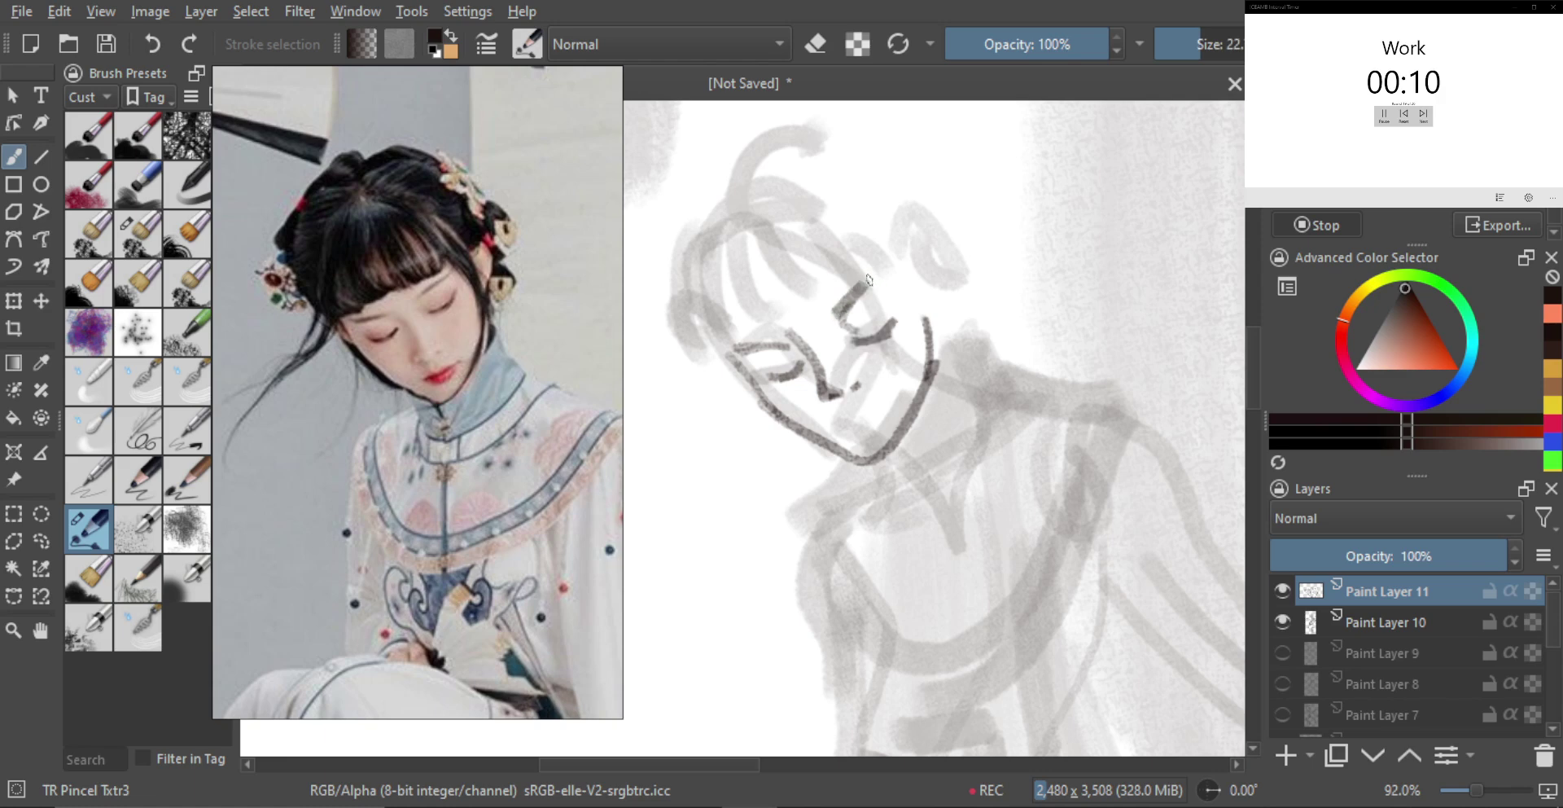
key(bracketleft)
key(bracketleft)
key(bracketleft)
key(bracketleft)
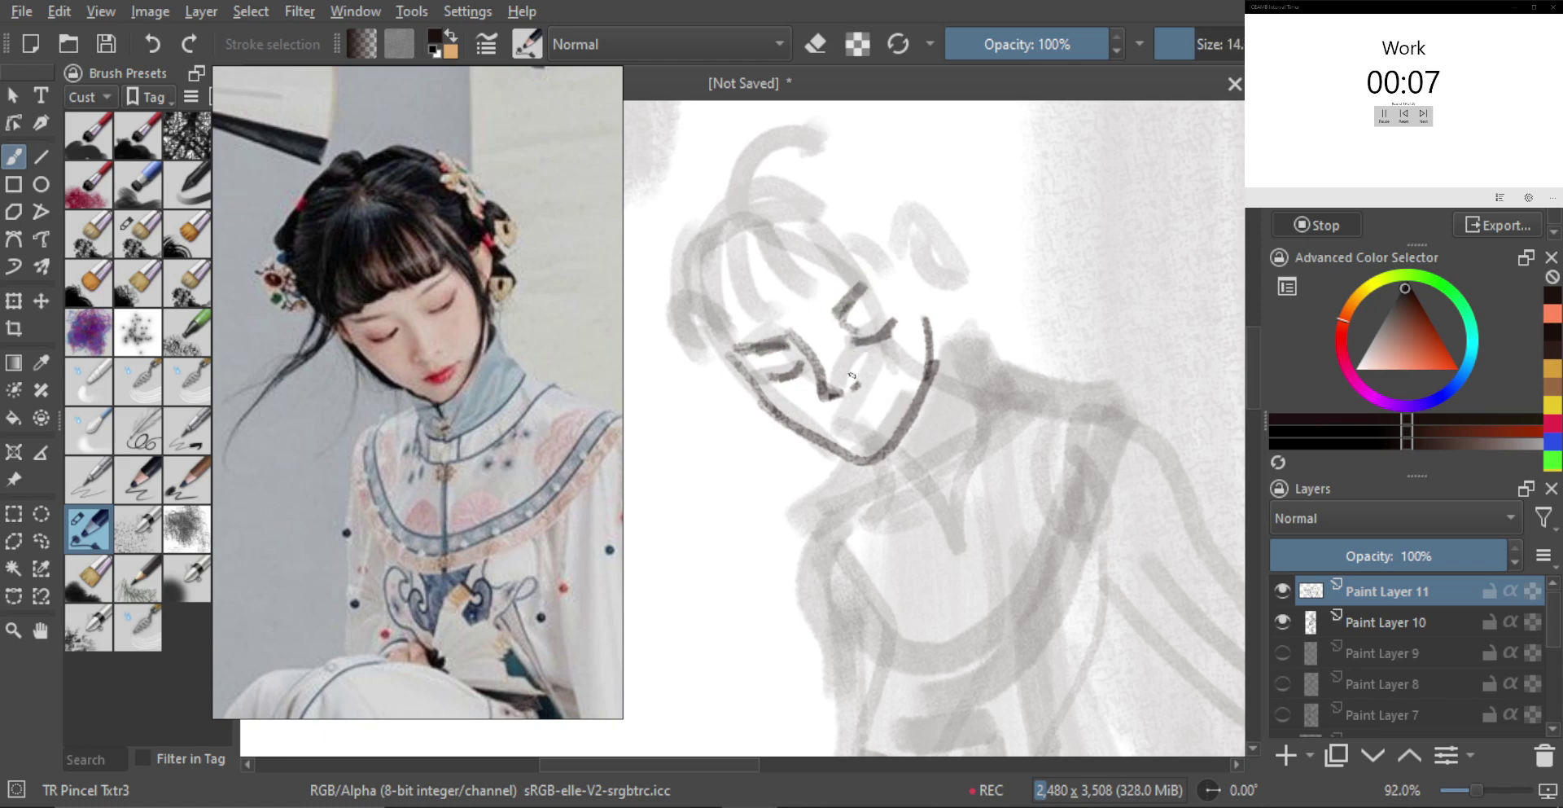
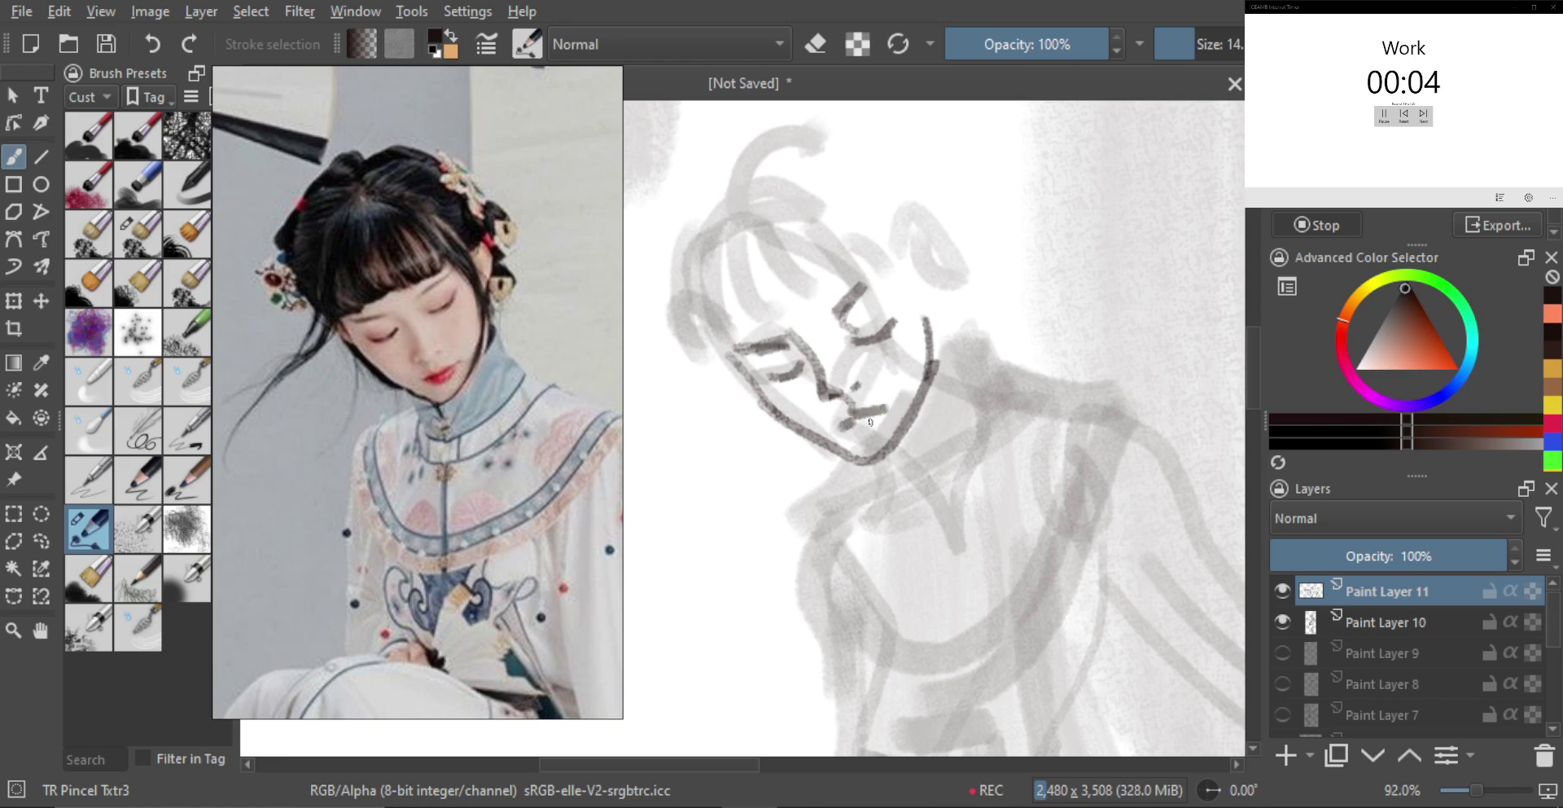
Sketch the mouth under the nose, marking the lip line and thickening the lower lip
key(ctrl+z)
drag(859, 423, 844, 424)
key(bracketright)
key(bracketright)
key(bracketright)
key(bracketright)
key(bracketright)
drag(847, 423, 868, 417)
key(bracketleft)
key(bracketleft)
key(bracketleft)
key(bracketleft)
key(bracketleft)
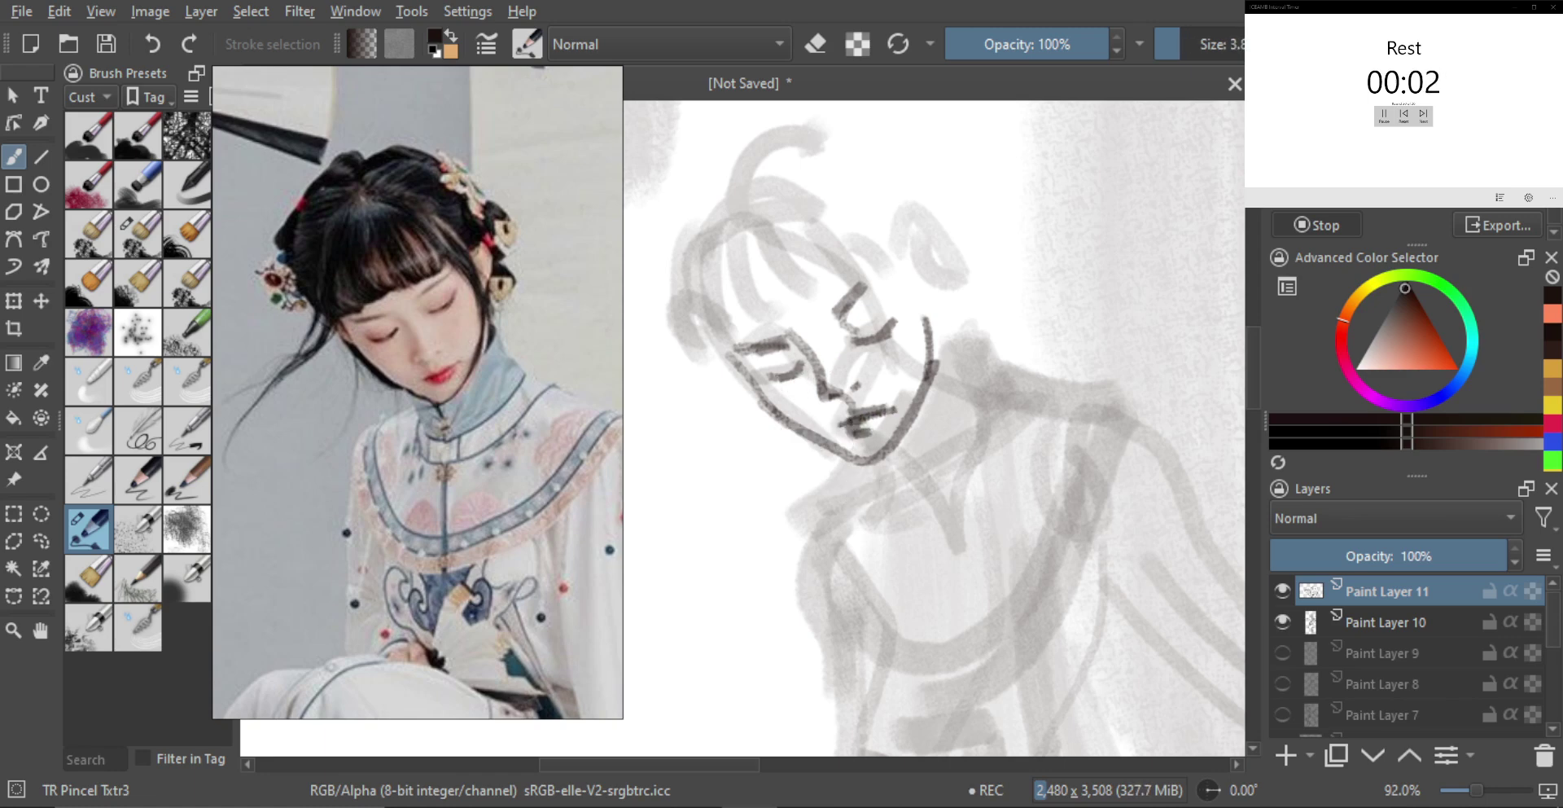
Darken the closed eyelids and add light shading around the eye sockets and cheek
key(bracketright)
key(bracketright)
key(bracketright)
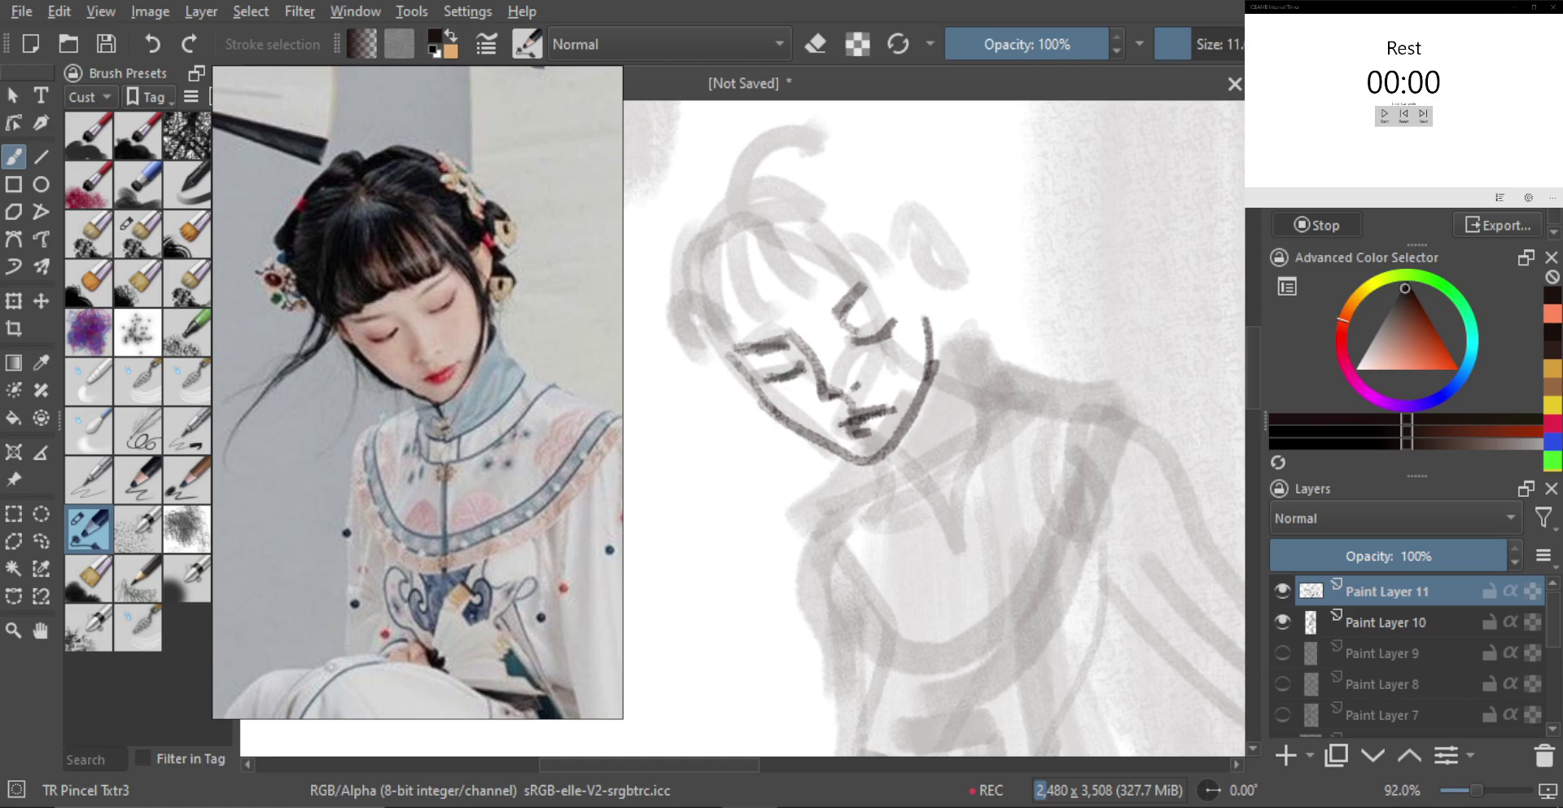
drag(860, 341, 899, 316)
key(ctrl+z)
mouse_move(850, 346)
mouse_down()
mouse_move(911, 343)
mouse_move(879, 373)
mouse_up()
key(ctrl+z)
drag(881, 359, 805, 408)
mouse_move(842, 357)
ctrl+mouse_down()
mouse_move(862, 422)
mouse_move(910, 363)
mouse_move(890, 387)
ctrl+mouse_up()
Transform the drawn face slightly so its proportions fit the rough head, and apply the change
key(ctrl+t)
key(ctrl+z)
key(ctrl+z)
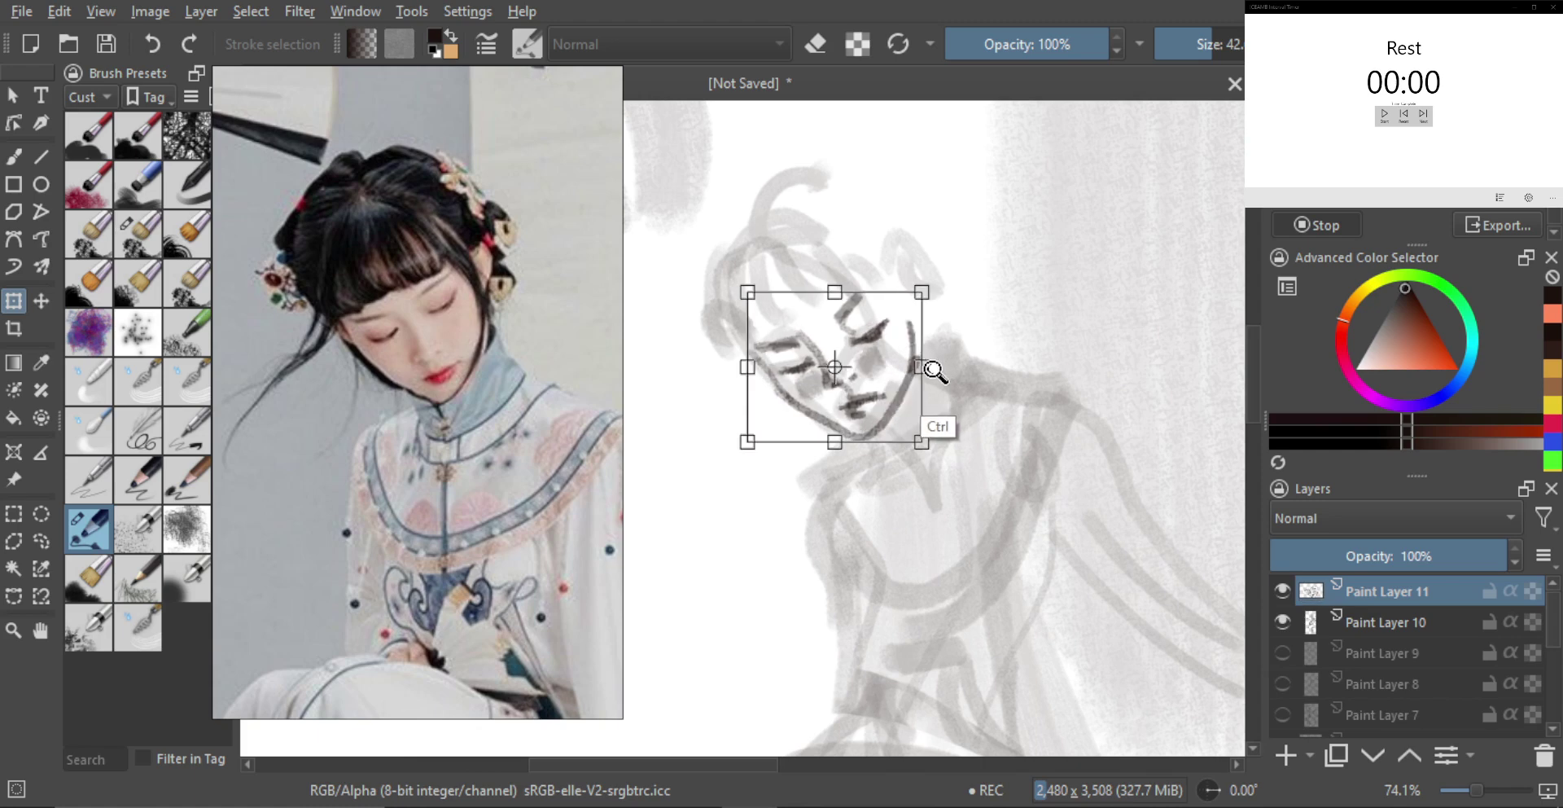
drag(924, 291, 923, 282)
drag(972, 295, 969, 291)
drag(901, 370, 901, 371)
key(Return)
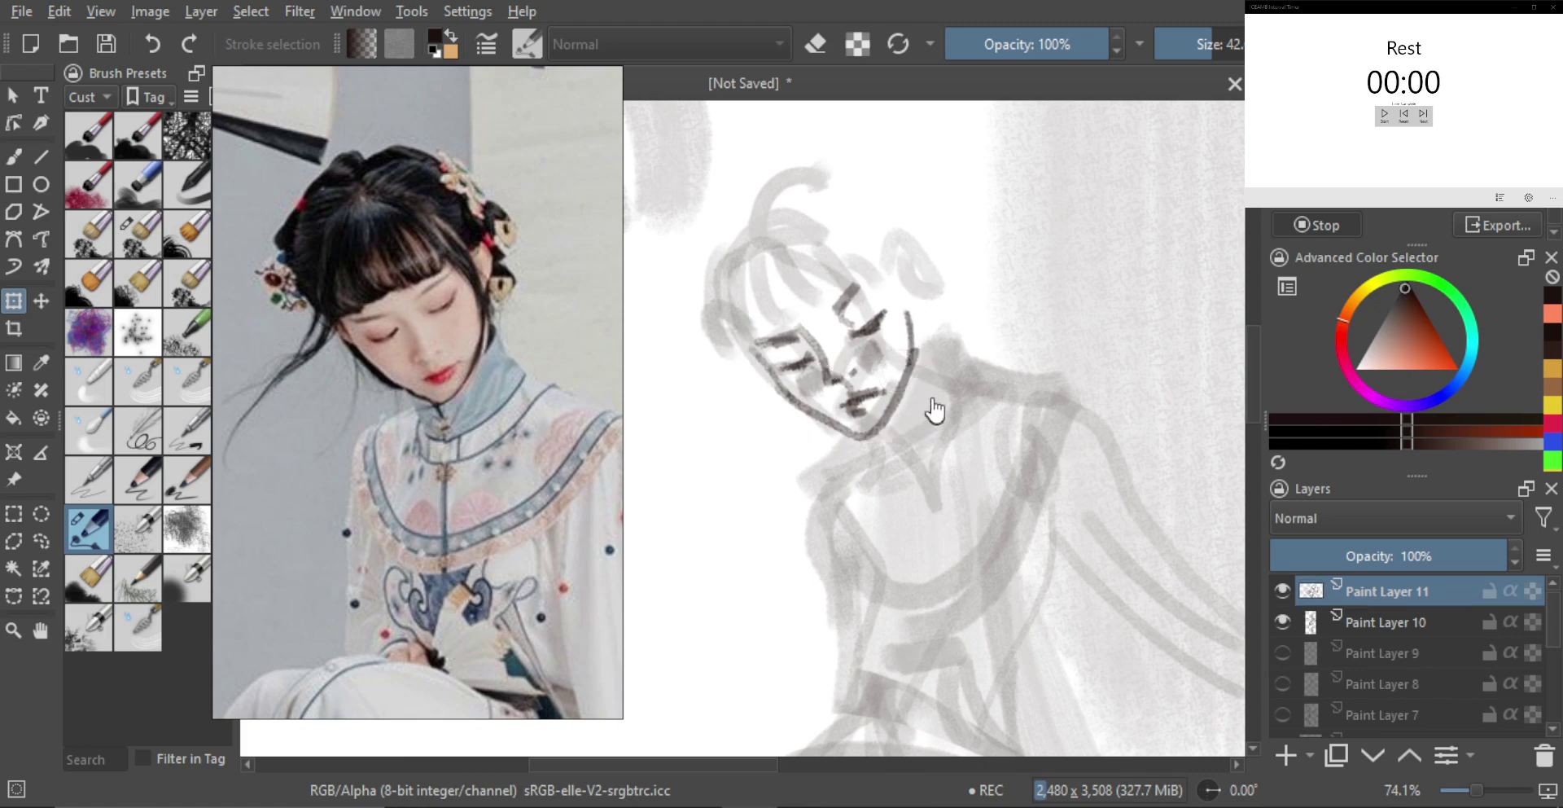
Lower the face layer's opacity, merge it into the rough sketch layer and add a new paint layer above
mouse_move(943, 281)
mouse_down()
mouse_move(977, 450)
mouse_move(942, 192)
mouse_move(935, 280)
mouse_move(1147, 351)
mouse_up()
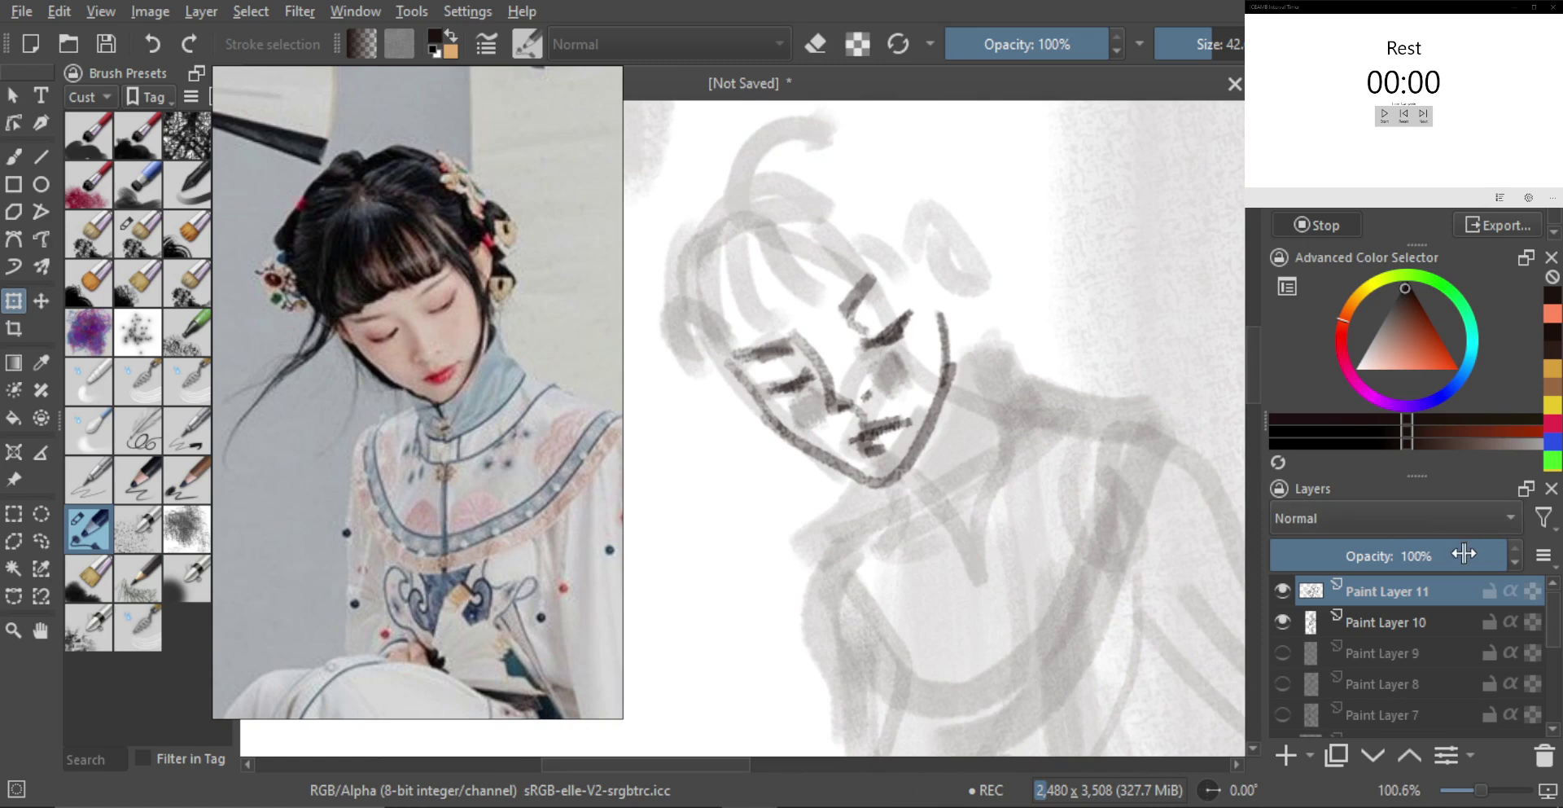
drag(1464, 554, 1415, 555)
click(1416, 621)
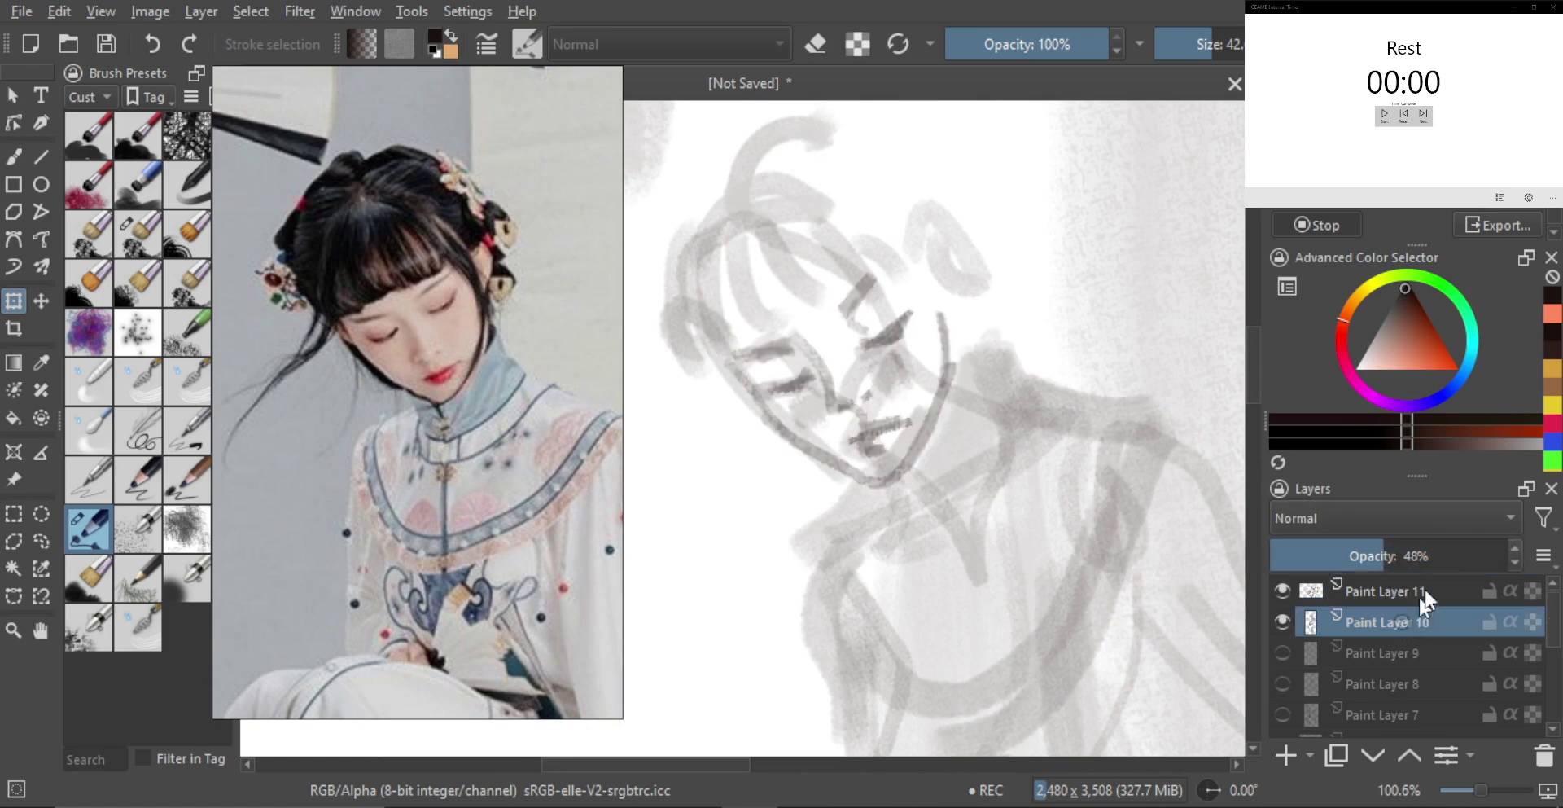
click(1435, 593)
mouse_move(1441, 561)
mouse_down()
mouse_move(1484, 559)
mouse_move(1425, 557)
mouse_move(1407, 573)
mouse_move(1374, 557)
mouse_up()
key(ctrl+e)
click(1283, 754)
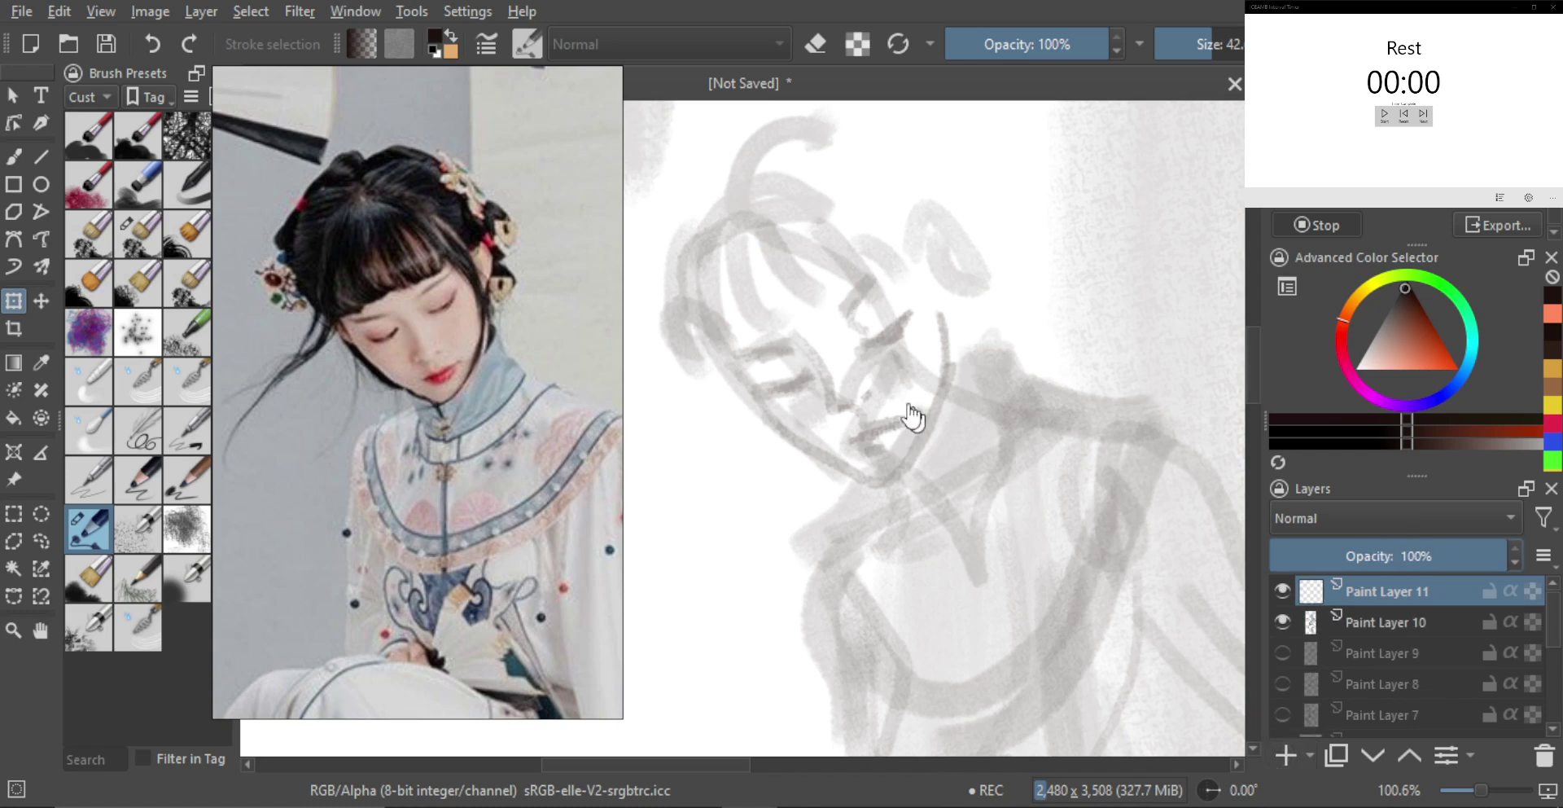
Switch the brush to the TR Pincel preset for cleaner line work
key(b)
drag(881, 345, 857, 351)
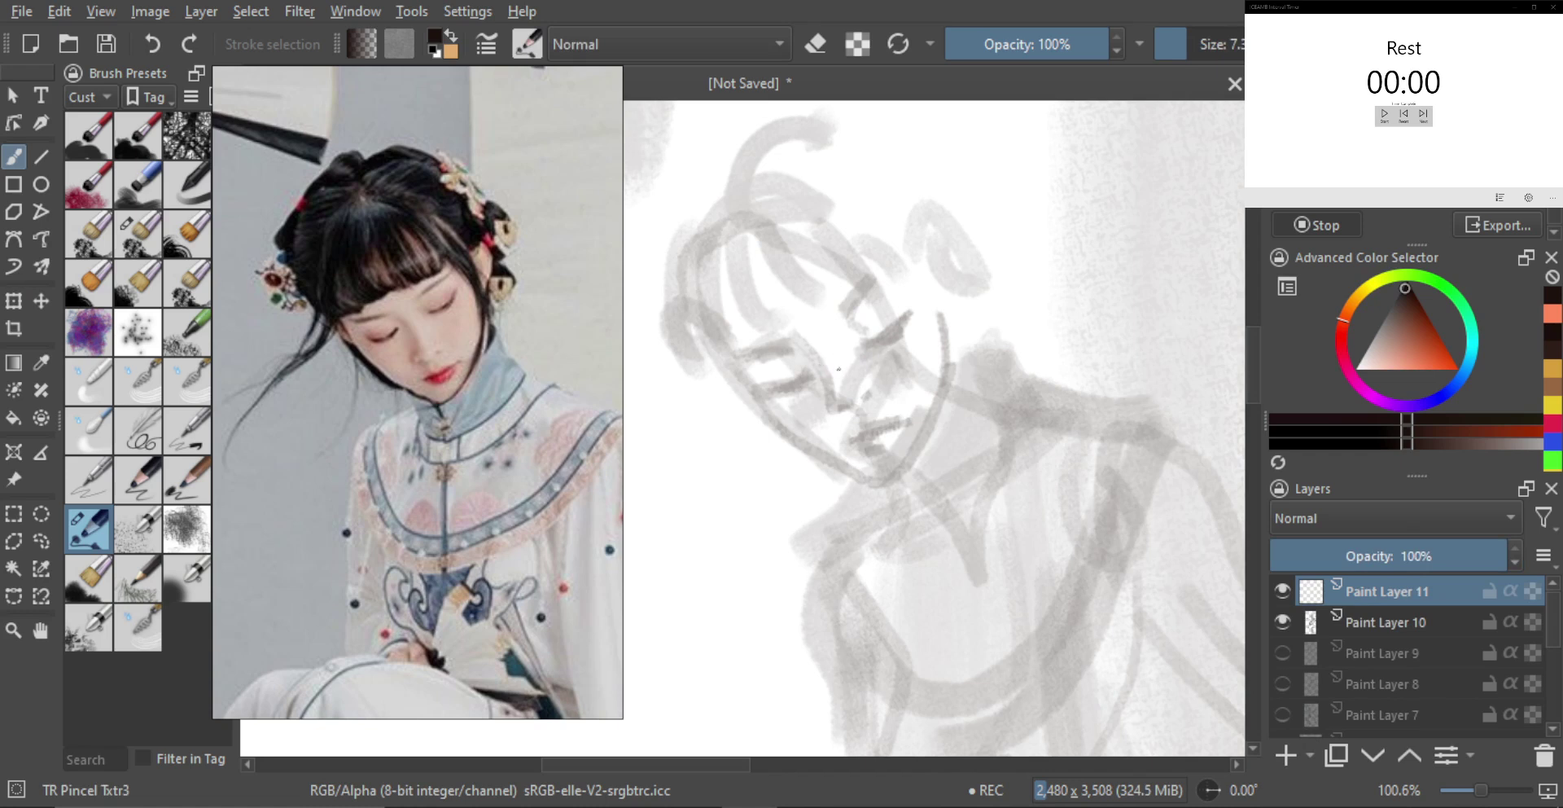
key(bracketright)
click(138, 478)
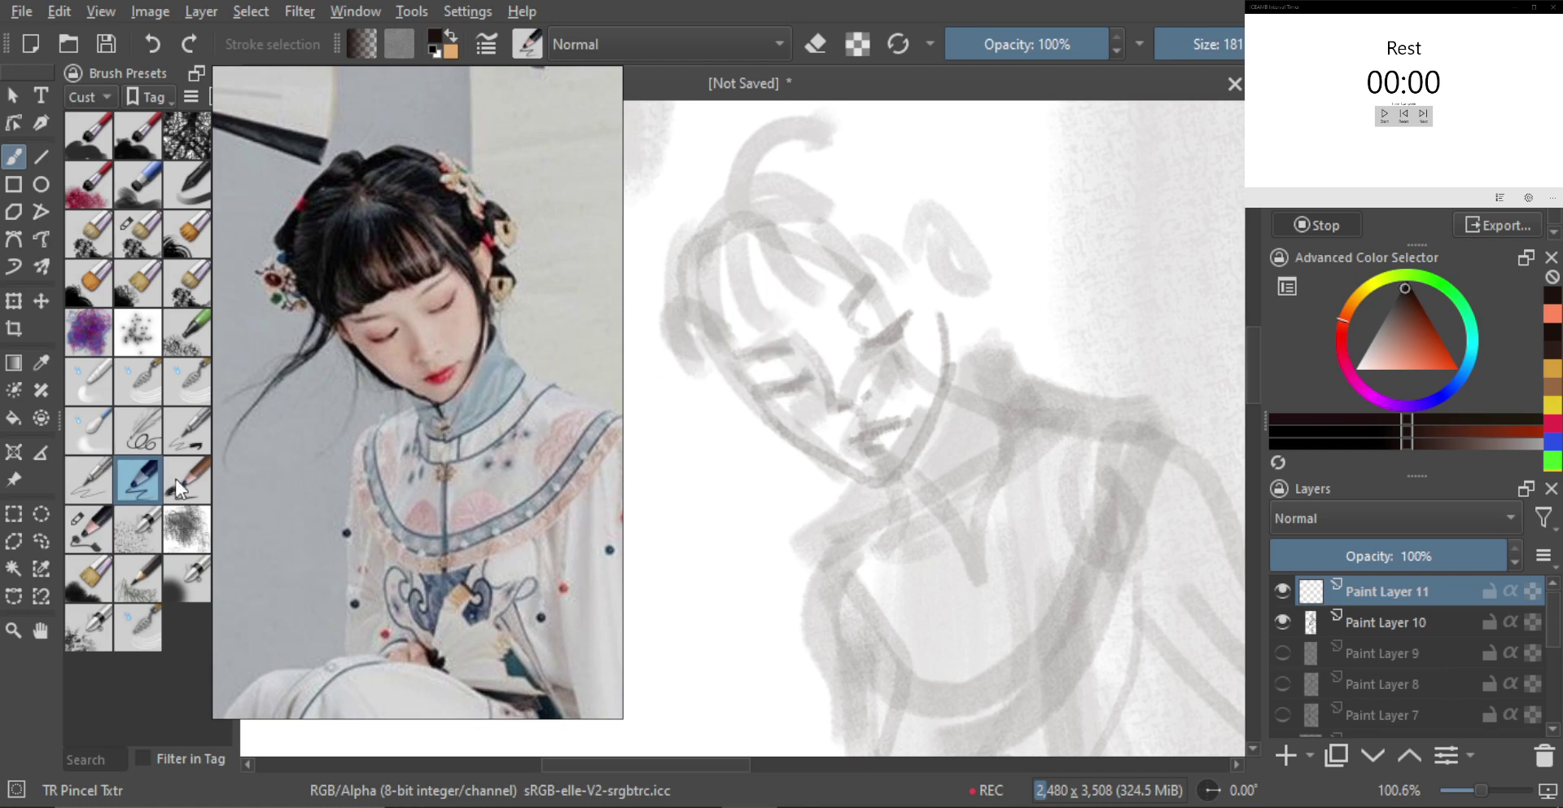
click(188, 430)
Draw the nose bridge and nose tip in clean dark lines over the faded face sketch, redoing unsatisfying strokes
mouse_move(810, 318)
mouse_down()
mouse_move(868, 334)
mouse_move(888, 428)
mouse_up()
key(ctrl+z)
drag(897, 351, 776, 370)
mouse_move(855, 329)
mouse_down()
mouse_move(842, 350)
mouse_move(883, 346)
mouse_move(841, 328)
mouse_up()
key(ctrl+z)
mouse_move(872, 306)
mouse_down()
mouse_move(873, 348)
mouse_move(870, 326)
mouse_up()
key(ctrl+z)
mouse_move(844, 341)
mouse_down()
mouse_move(870, 332)
mouse_move(899, 352)
mouse_move(839, 340)
mouse_up()
key(ctrl+z)
mouse_move(847, 345)
mouse_down()
mouse_move(856, 364)
mouse_move(821, 364)
mouse_move(848, 408)
mouse_up()
key(ctrl+z)
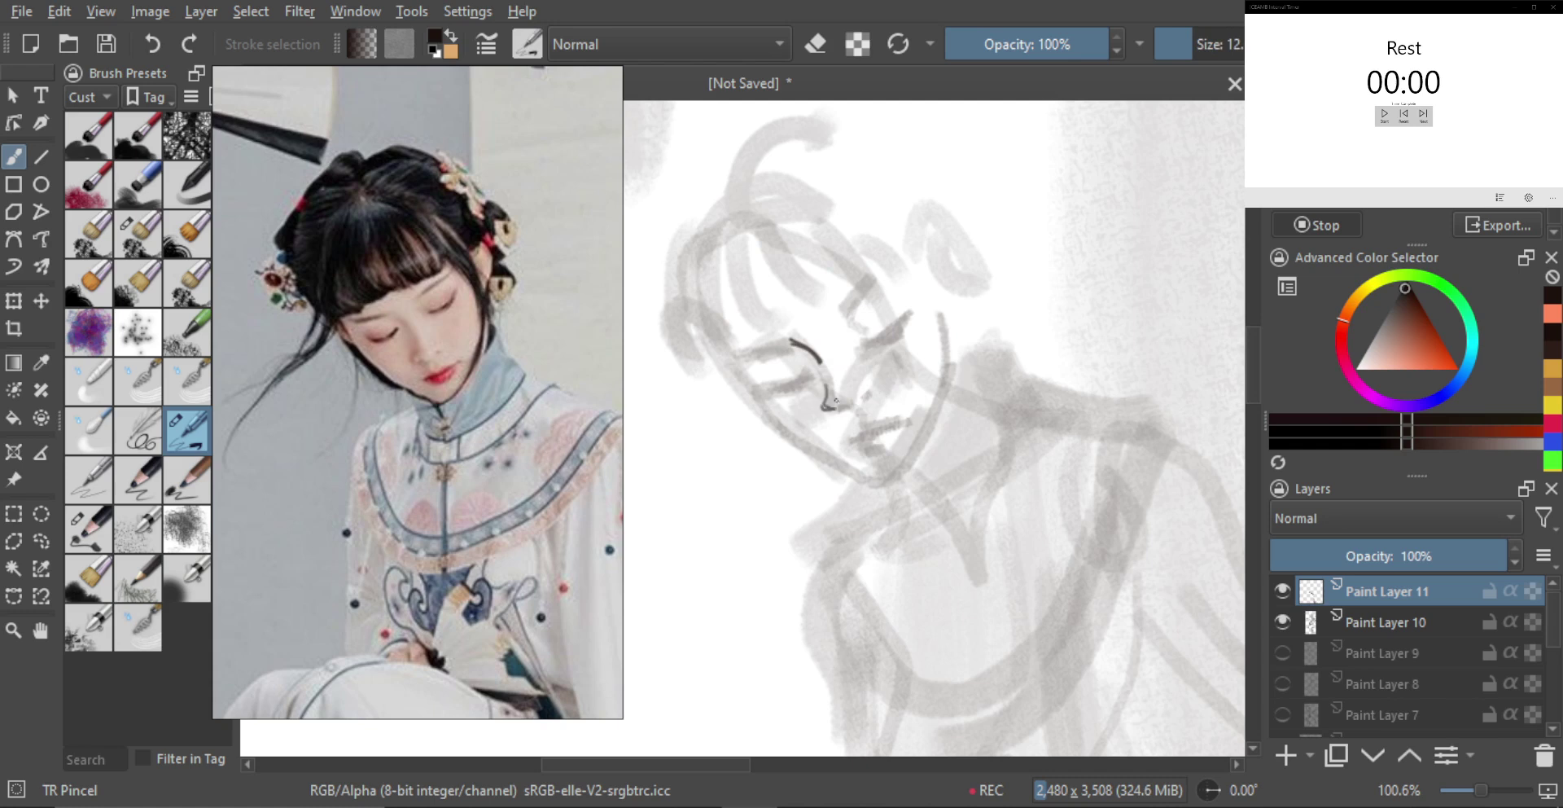
key(ctrl+z)
scroll(845, 377, up, 1)
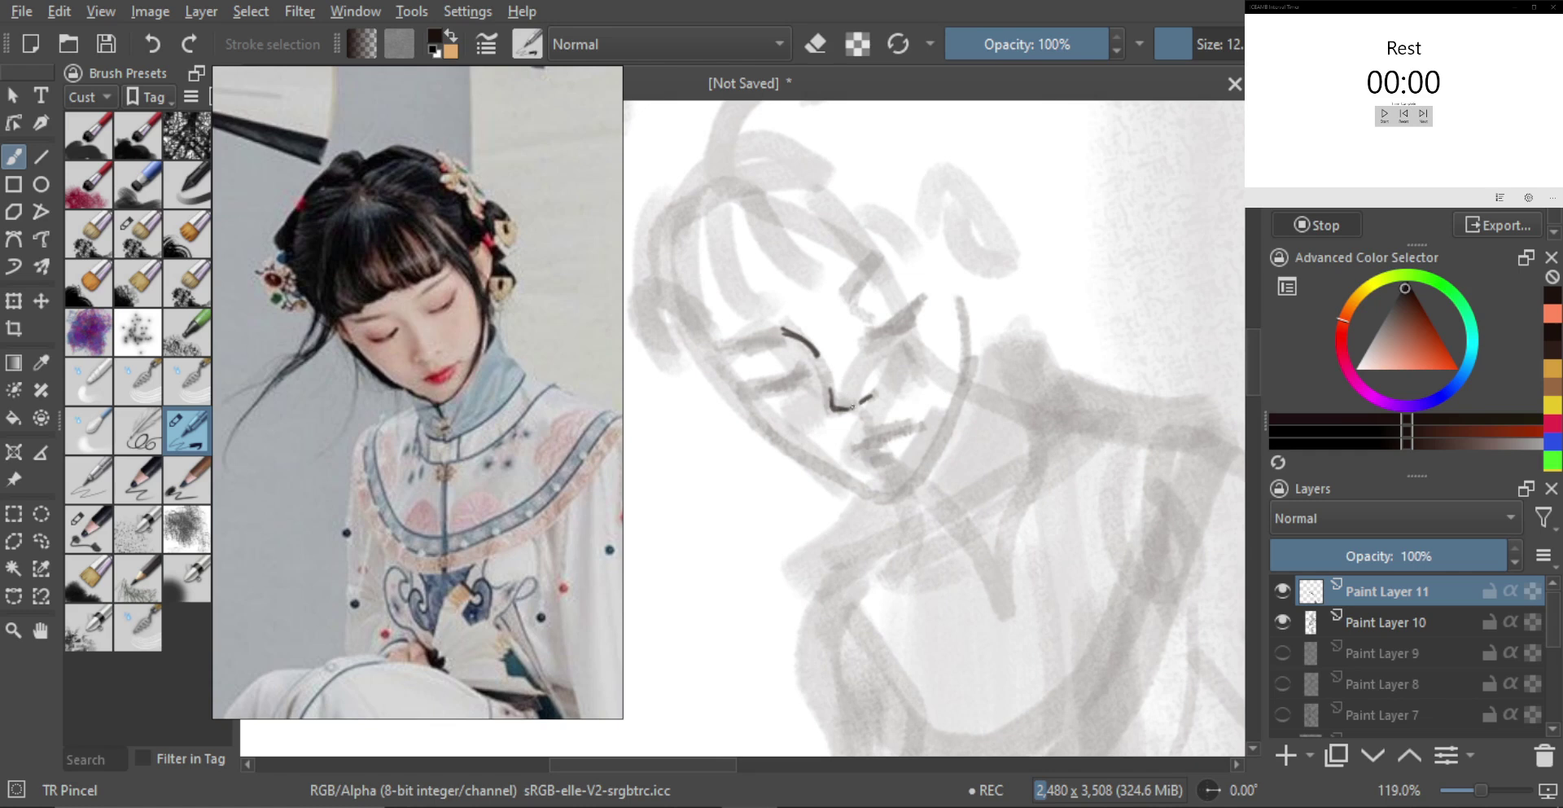
Add the short lines beneath the nose and draw the dark line between the lips
key(bracketright)
key(bracketright)
key(bracketright)
key(bracketright)
drag(860, 407, 863, 431)
key(bracketleft)
key(bracketleft)
key(bracketleft)
key(bracketleft)
key(bracketleft)
key(bracketright)
key(bracketright)
key(bracketright)
key(bracketright)
key(bracketright)
key(bracketright)
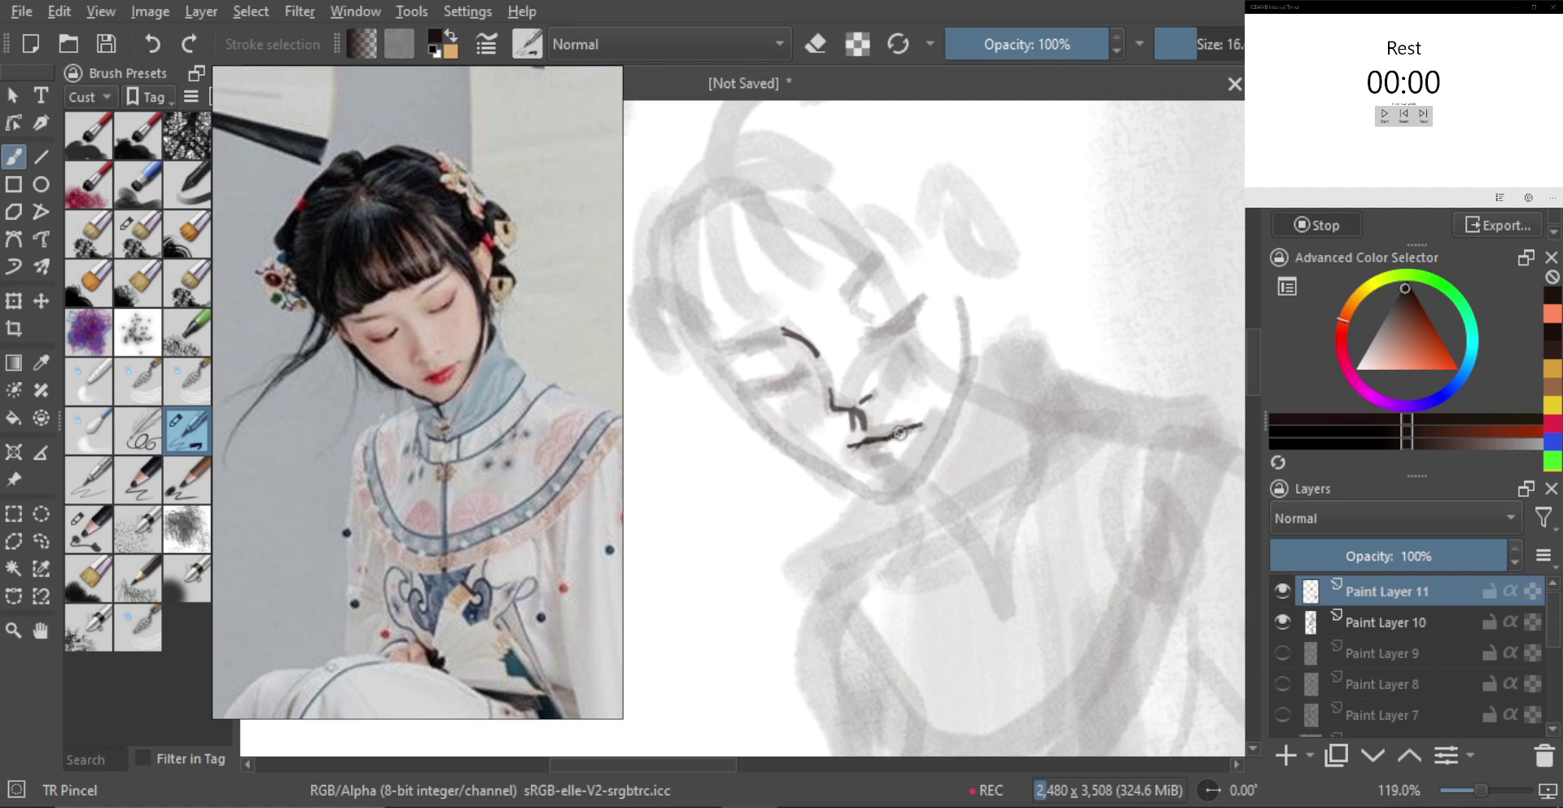
Fill the lower lip with short, dark, broader strokes under the mouth line
key(bracketleft)
key(bracketleft)
key(bracketright)
key(bracketright)
key(bracketright)
key(bracketright)
key(bracketright)
key(bracketleft)
drag(879, 461, 899, 456)
key(bracketleft)
key(bracketleft)
key(bracketleft)
key(bracketleft)
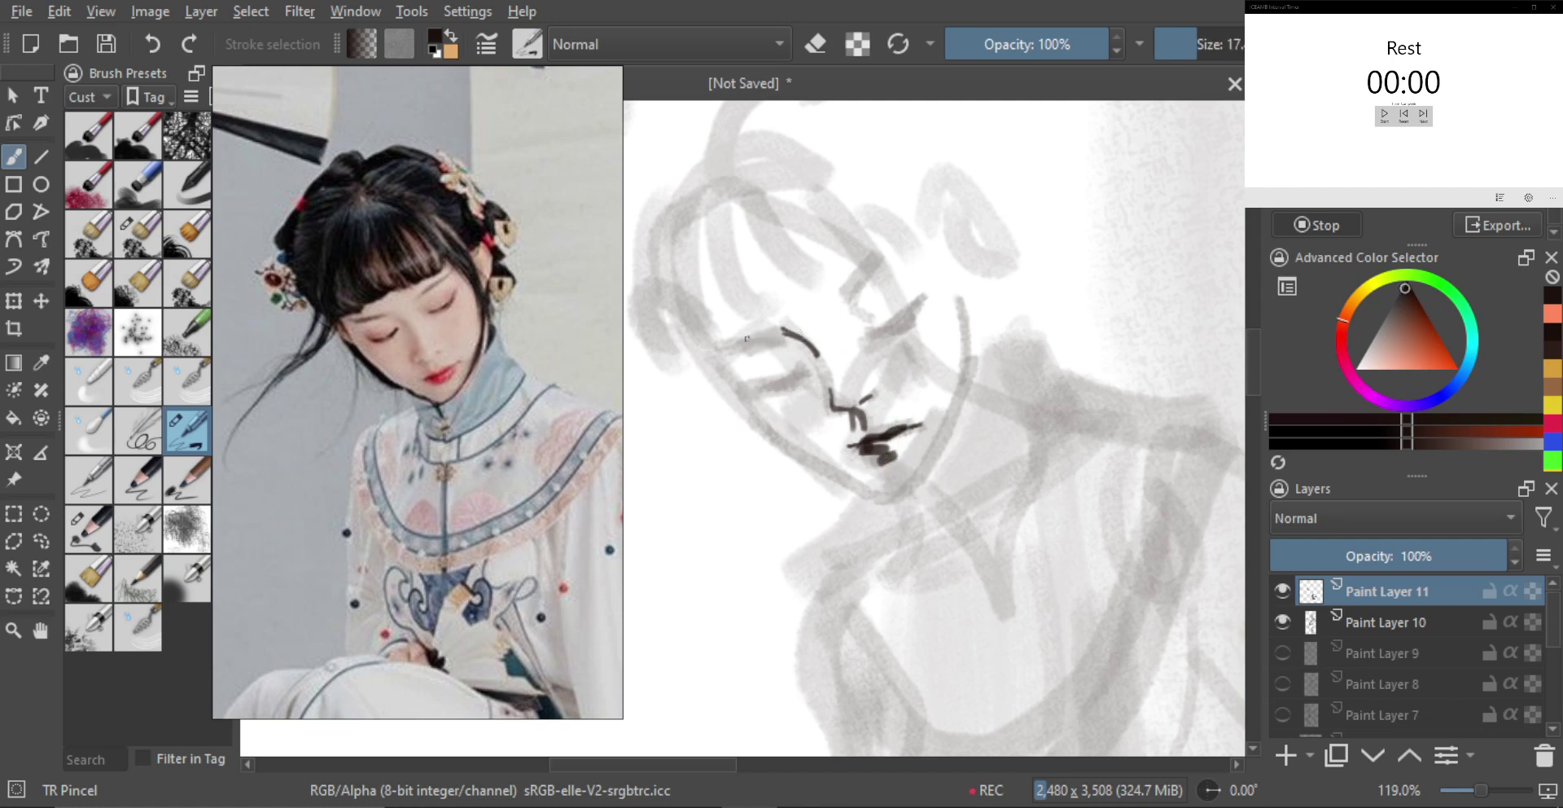
Draw the arched eyebrow on the left side of the face, running toward the nose bridge
key(ctrl+z)
mouse_move(718, 353)
mouse_down()
mouse_move(786, 327)
mouse_move(845, 335)
mouse_up()
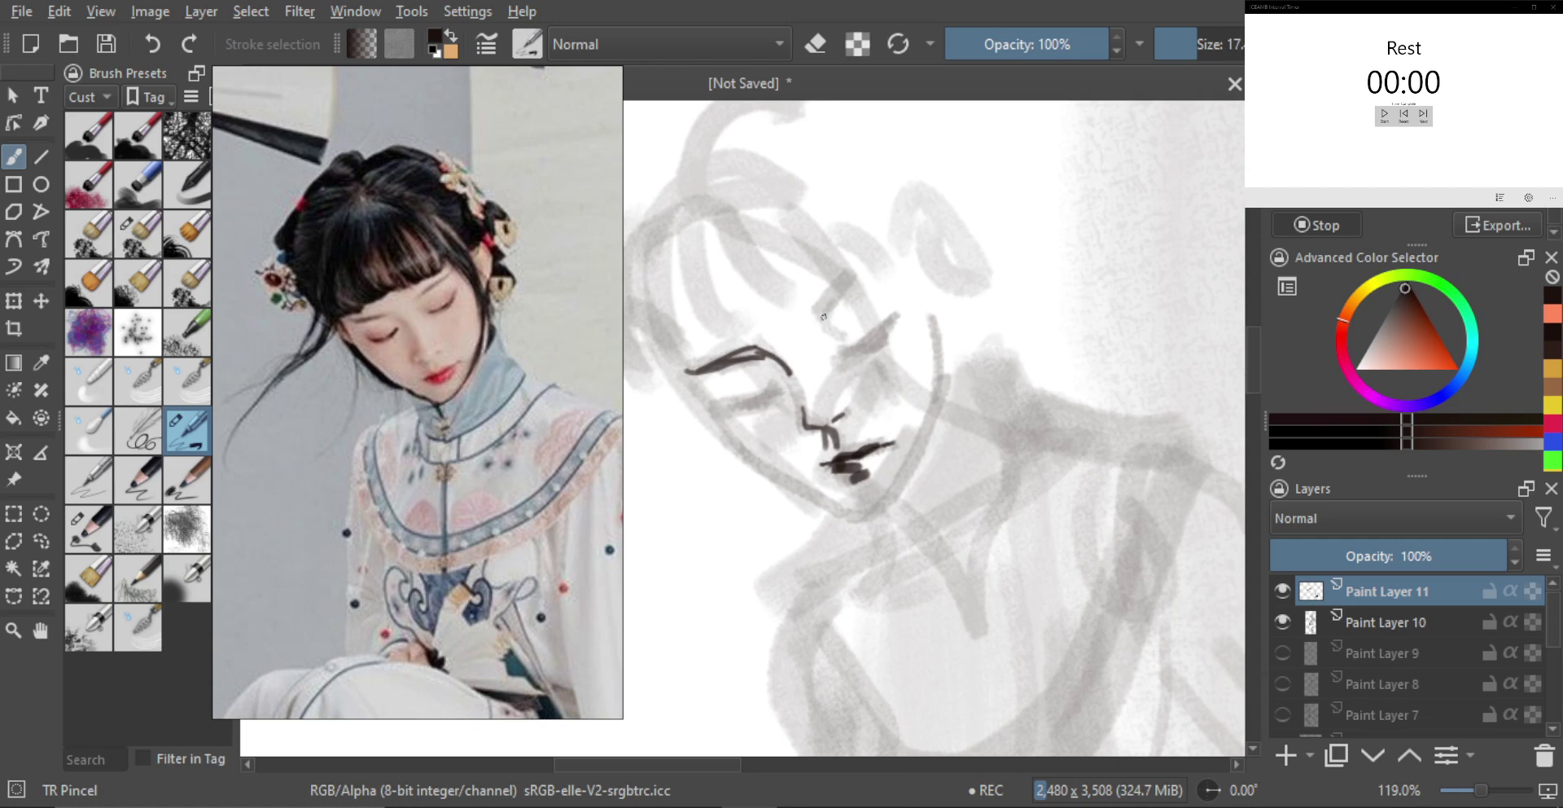
mouse_move(822, 323)
mouse_down()
mouse_move(890, 268)
mouse_move(824, 321)
mouse_up()
key(ctrl+z)
key(ctrl+z)
key(ctrl+z)
key(ctrl+z)
Draw the other slanted eyebrow with the small mark below it, and the left eye's lid line
key(bracketleft)
drag(751, 363, 780, 373)
mouse_move(809, 333)
mouse_down()
mouse_move(830, 332)
mouse_move(831, 350)
mouse_up()
drag(785, 390, 721, 407)
key(ctrl+z)
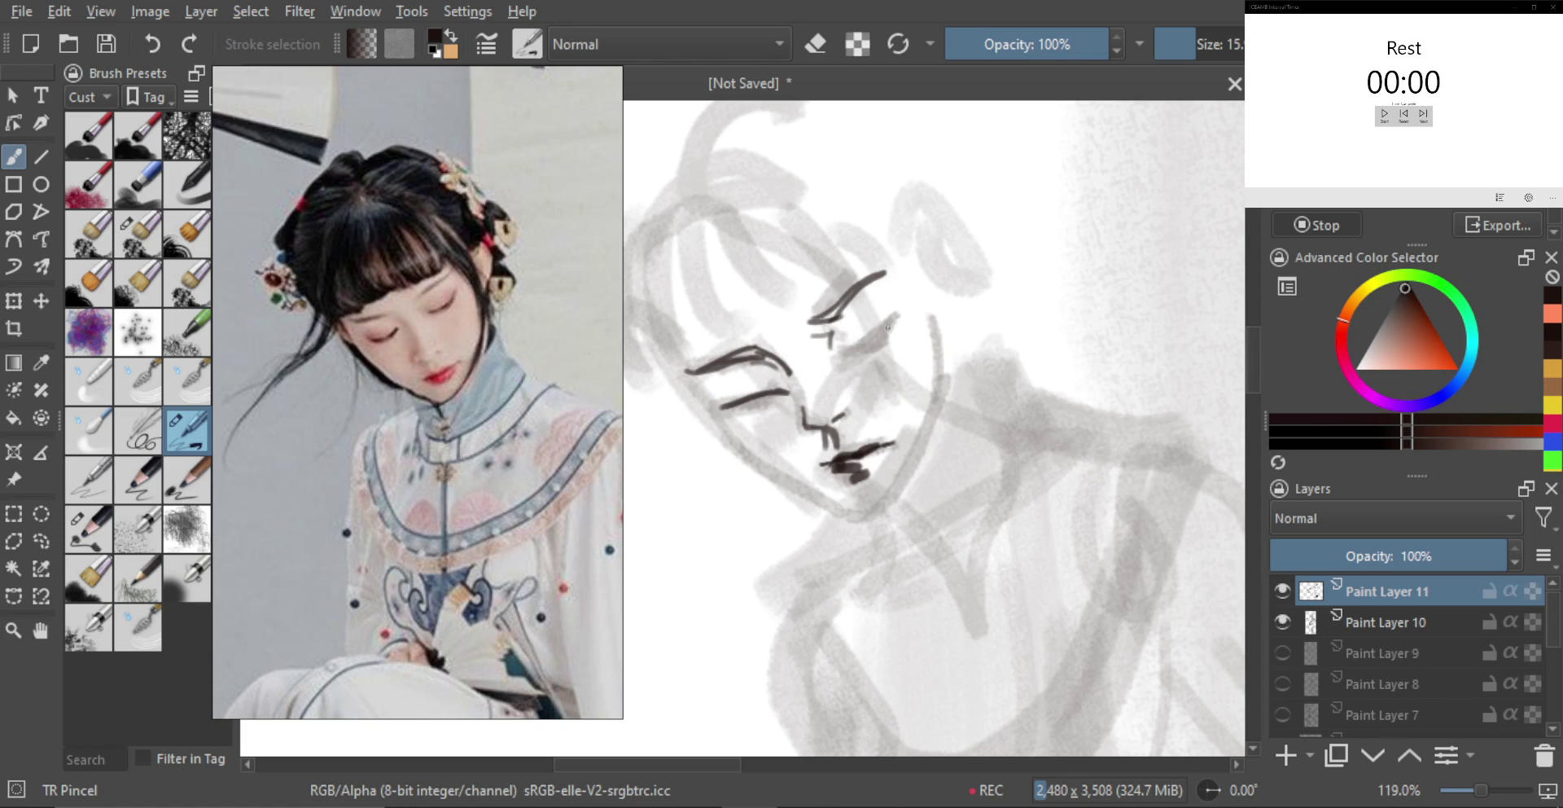
Draw the right eye's lowered lid line and thicken the left one, redoing strokes until they match the sketch
mouse_move(845, 358)
mouse_down()
mouse_move(904, 314)
mouse_move(847, 355)
mouse_up()
key(ctrl+z)
key(ctrl+z)
key(ctrl+z)
mouse_move(787, 391)
mouse_down()
mouse_move(723, 408)
mouse_move(776, 397)
mouse_move(726, 406)
mouse_move(770, 395)
mouse_move(751, 398)
mouse_up()
key(ctrl+z)
key(ctrl+z)
key(ctrl+z)
key(ctrl+z)
mouse_move(882, 327)
mouse_down()
mouse_move(830, 361)
mouse_move(894, 314)
mouse_up()
key(ctrl+z)
key(ctrl+z)
mouse_move(773, 394)
mouse_down()
mouse_move(734, 401)
mouse_move(779, 392)
mouse_up()
key(ctrl+z)
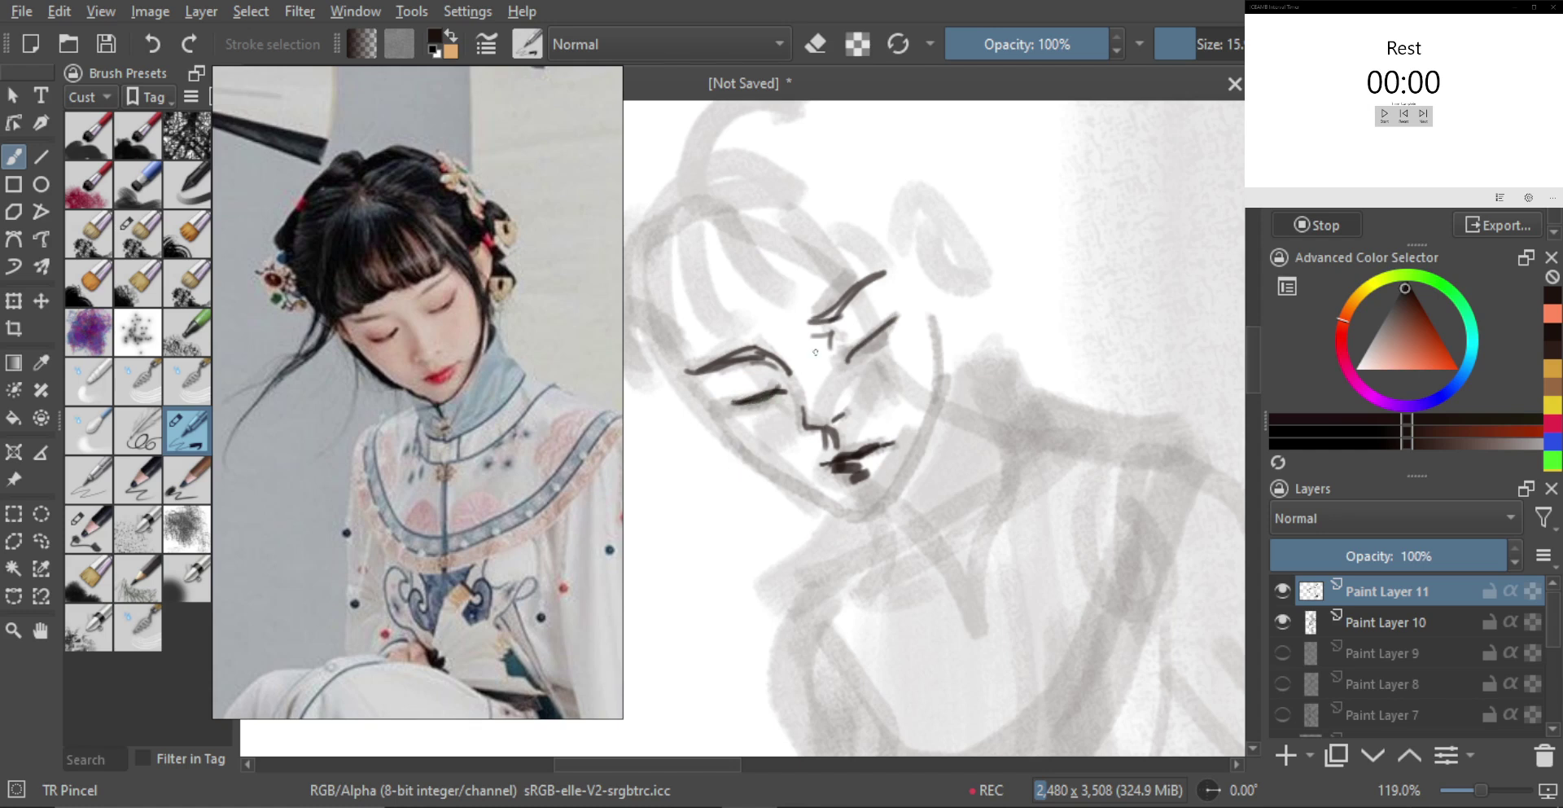
key(ctrl+z)
Check the face's proportions in a horizontally mirrored view, and restore the normal view
key(m)
scroll(1019, 349, down, 3)
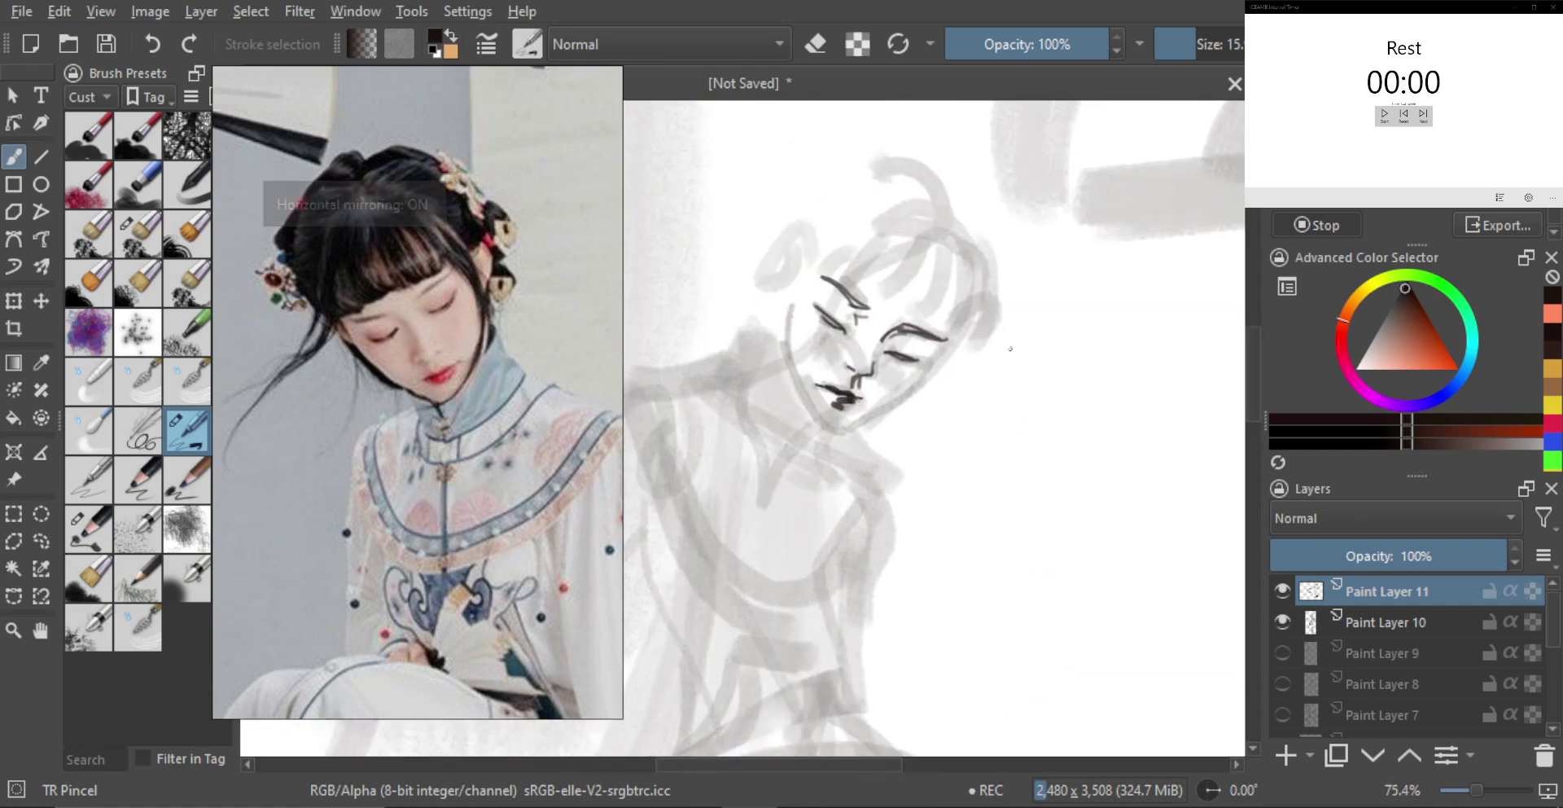
scroll(1018, 349, up, 2)
key(m)
scroll(875, 351, up, 3)
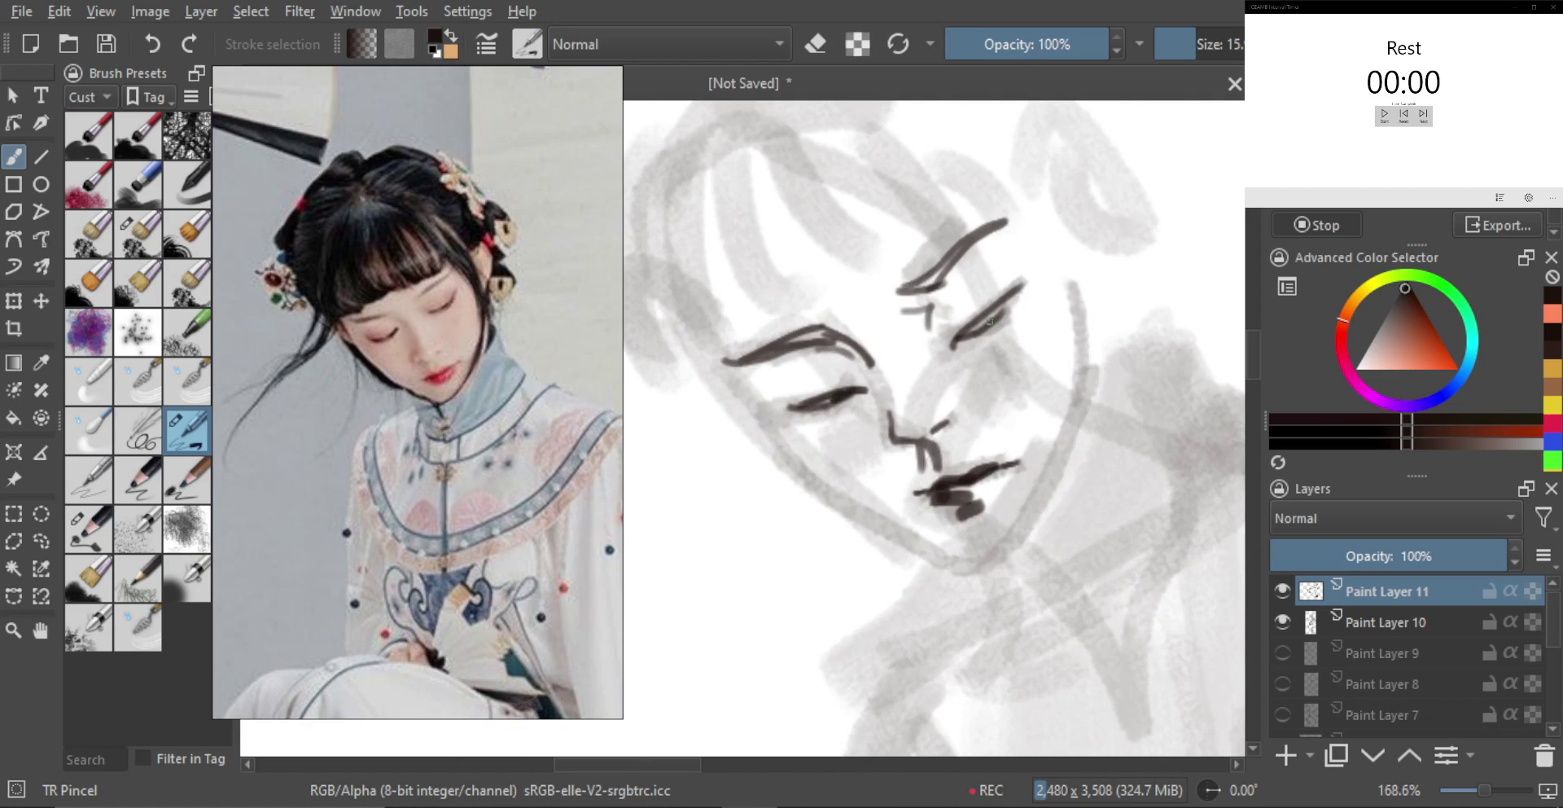
Darken the lash lines of both lowered eyes and extend the left eye's outer corner with thin strokes
drag(1000, 314, 987, 322)
drag(850, 370, 844, 370)
drag(755, 386, 794, 406)
mouse_move(817, 346)
mouse_down()
mouse_move(793, 370)
mouse_move(794, 407)
mouse_up()
key(ctrl+z)
key(ctrl+z)
drag(933, 312, 911, 324)
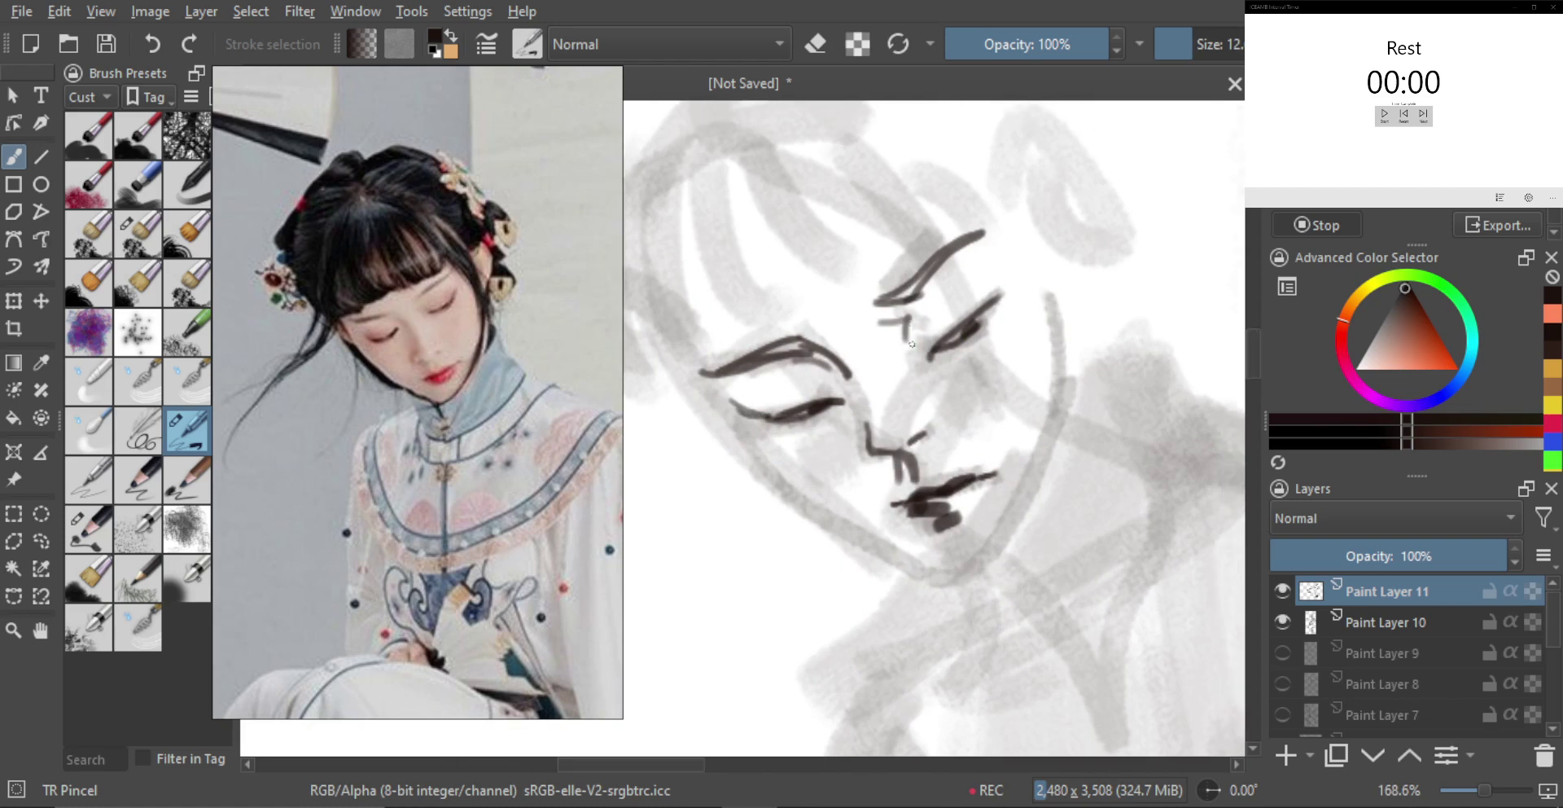
key(ctrl+z)
drag(765, 401, 817, 397)
mouse_move(923, 335)
mouse_down()
mouse_move(989, 299)
mouse_move(988, 367)
mouse_move(1033, 276)
mouse_move(978, 307)
mouse_move(992, 336)
mouse_up()
Shade the upper eyelids and the area under both eyes with a larger brush
key(bracketright)
key(bracketright)
mouse_move(992, 335)
mouse_down()
mouse_move(932, 331)
mouse_move(875, 375)
mouse_up()
mouse_move(781, 407)
mouse_down()
mouse_move(767, 407)
mouse_move(786, 394)
mouse_up()
drag(777, 397, 785, 412)
key(bracketright)
key(bracketright)
key(bracketright)
key(bracketleft)
key(bracketleft)
mouse_move(980, 290)
mouse_down()
mouse_move(971, 312)
mouse_move(984, 284)
mouse_up()
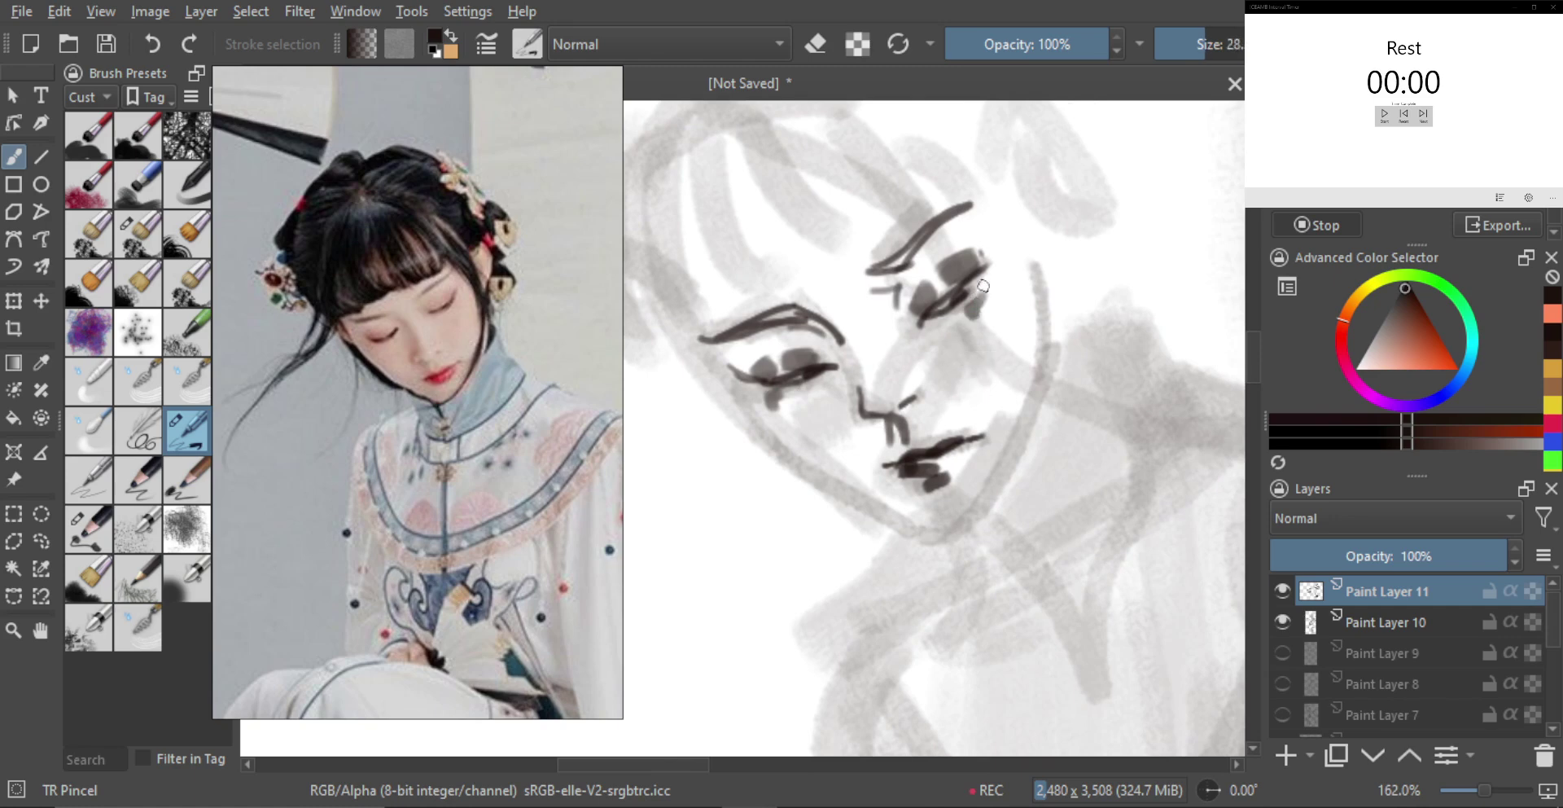
Try a stroke across the cheek toward the nose in the grey sampled from the right eyelid, using a smaller brush
scroll(985, 284, down, 4)
scroll(983, 282, up, 2)
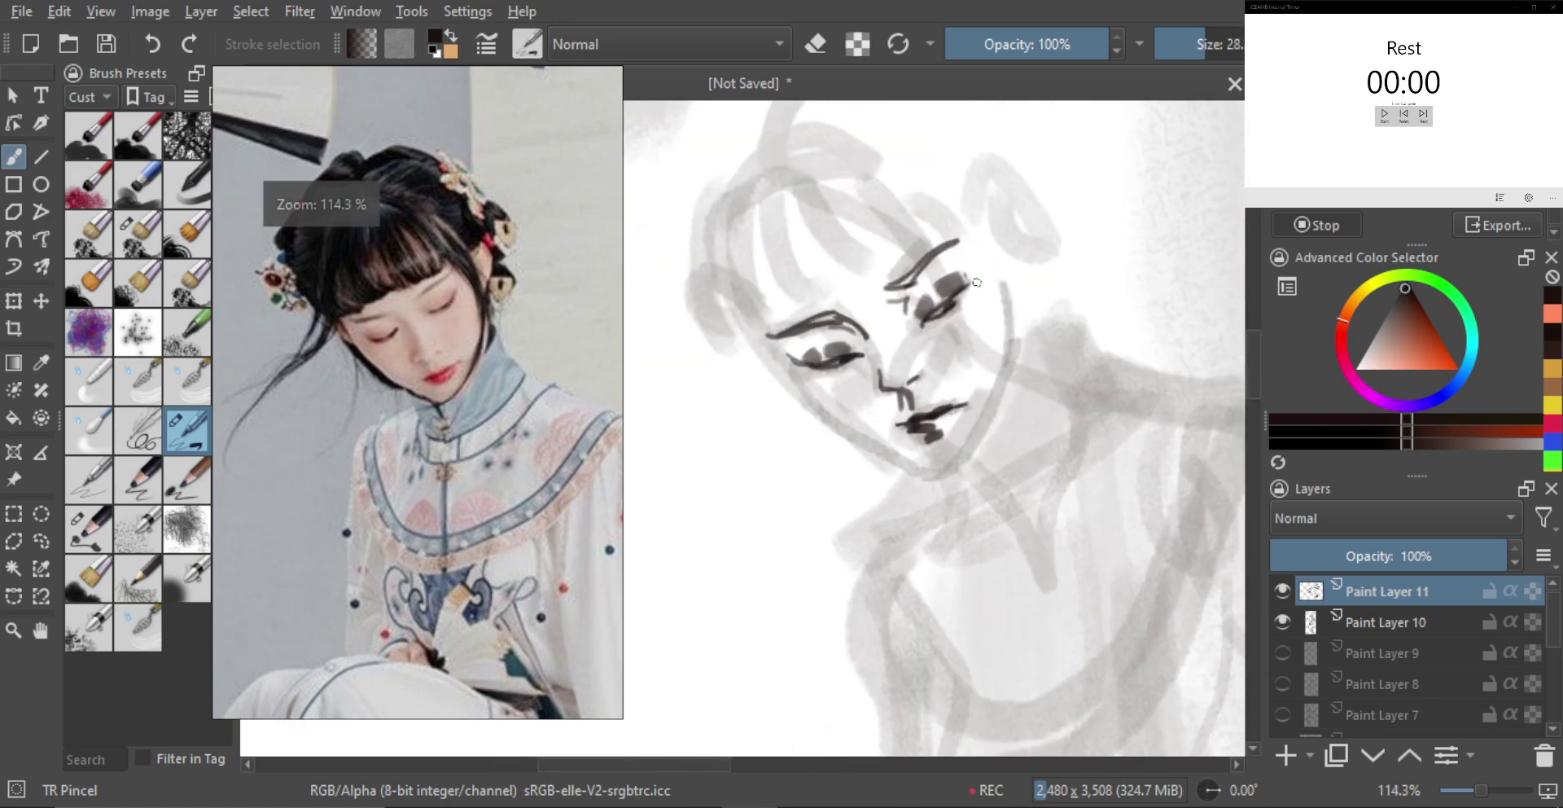
key(bracketleft)
key(bracketleft)
alt+click(949, 289)
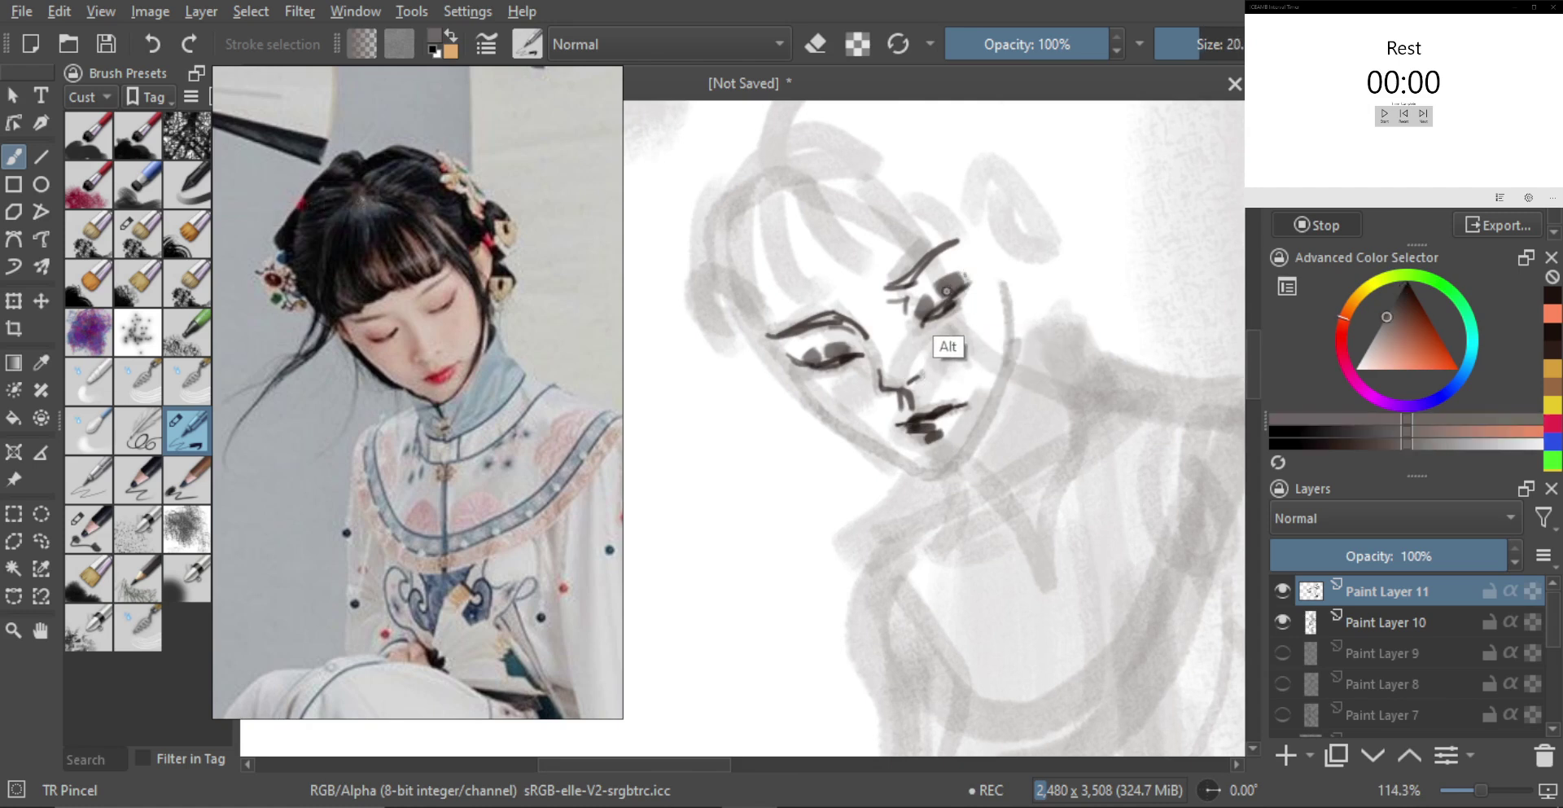
mouse_move(984, 318)
mouse_down()
mouse_move(977, 343)
mouse_move(901, 354)
mouse_up()
key(ctrl+z)
Outline the left cheek and jaw down to the chin with a finer dark brush, redoing strokes until the curve follows the sketch
key(bracketleft)
key(bracketleft)
drag(738, 354, 876, 466)
key(ctrl+z)
key(ctrl+z)
ctrl+click(902, 440)
key(ctrl+z)
key(ctrl+z)
key(ctrl+z)
mouse_move(765, 390)
mouse_down()
mouse_move(916, 487)
mouse_move(953, 470)
mouse_move(988, 399)
mouse_up()
key(ctrl+z)
key(ctrl+z)
key(ctrl+z)
key(ctrl+z)
key(ctrl+z)
Outline the right side of the face from the chin up to beside the eye, redoing the stroke as needed
mouse_move(947, 476)
mouse_down()
mouse_move(997, 352)
mouse_move(987, 306)
mouse_up()
key(ctrl+z)
mouse_move(992, 373)
mouse_down()
mouse_move(988, 303)
mouse_move(992, 381)
mouse_move(964, 452)
mouse_move(965, 399)
mouse_move(975, 421)
mouse_up()
key(ctrl+z)
Draw the left outer contour of the hair down to the temple and brow, redoing strokes until the curve fits
key(e)
key(e)
shift+drag(855, 414, 860, 416)
mouse_move(816, 277)
mouse_down()
mouse_move(783, 299)
mouse_move(770, 339)
mouse_move(795, 401)
mouse_up()
key(ctrl+z)
mouse_move(783, 275)
mouse_down()
mouse_move(765, 413)
mouse_move(762, 380)
mouse_up()
key(ctrl+z)
mouse_move(779, 280)
mouse_down()
mouse_move(766, 407)
mouse_move(791, 440)
mouse_move(802, 426)
mouse_up()
key(ctrl+z)
key(ctrl+z)
key(ctrl+z)
mouse_move(782, 261)
mouse_down()
mouse_move(761, 389)
mouse_move(788, 424)
mouse_up()
drag(788, 425, 773, 327)
drag(789, 417, 841, 397)
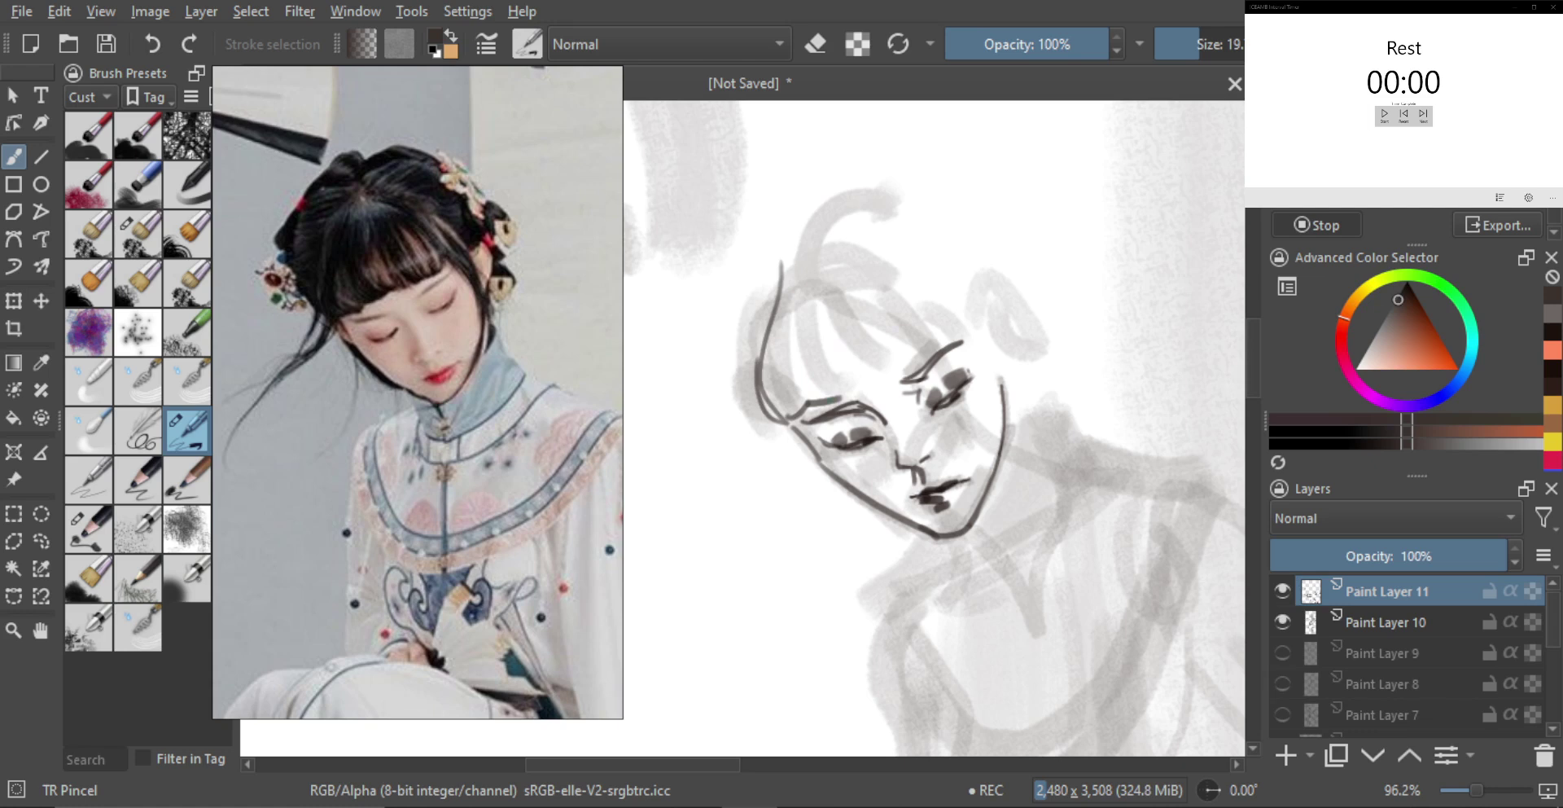
Draw the crown of the hair across the top of the head and down the right side to the brow
drag(759, 330, 786, 269)
drag(780, 282, 920, 278)
mouse_move(842, 247)
mouse_down()
mouse_move(922, 273)
mouse_move(947, 338)
mouse_up()
key(ctrl+z)
key(ctrl+z)
key(ctrl+z)
drag(914, 276, 948, 337)
drag(923, 276, 952, 325)
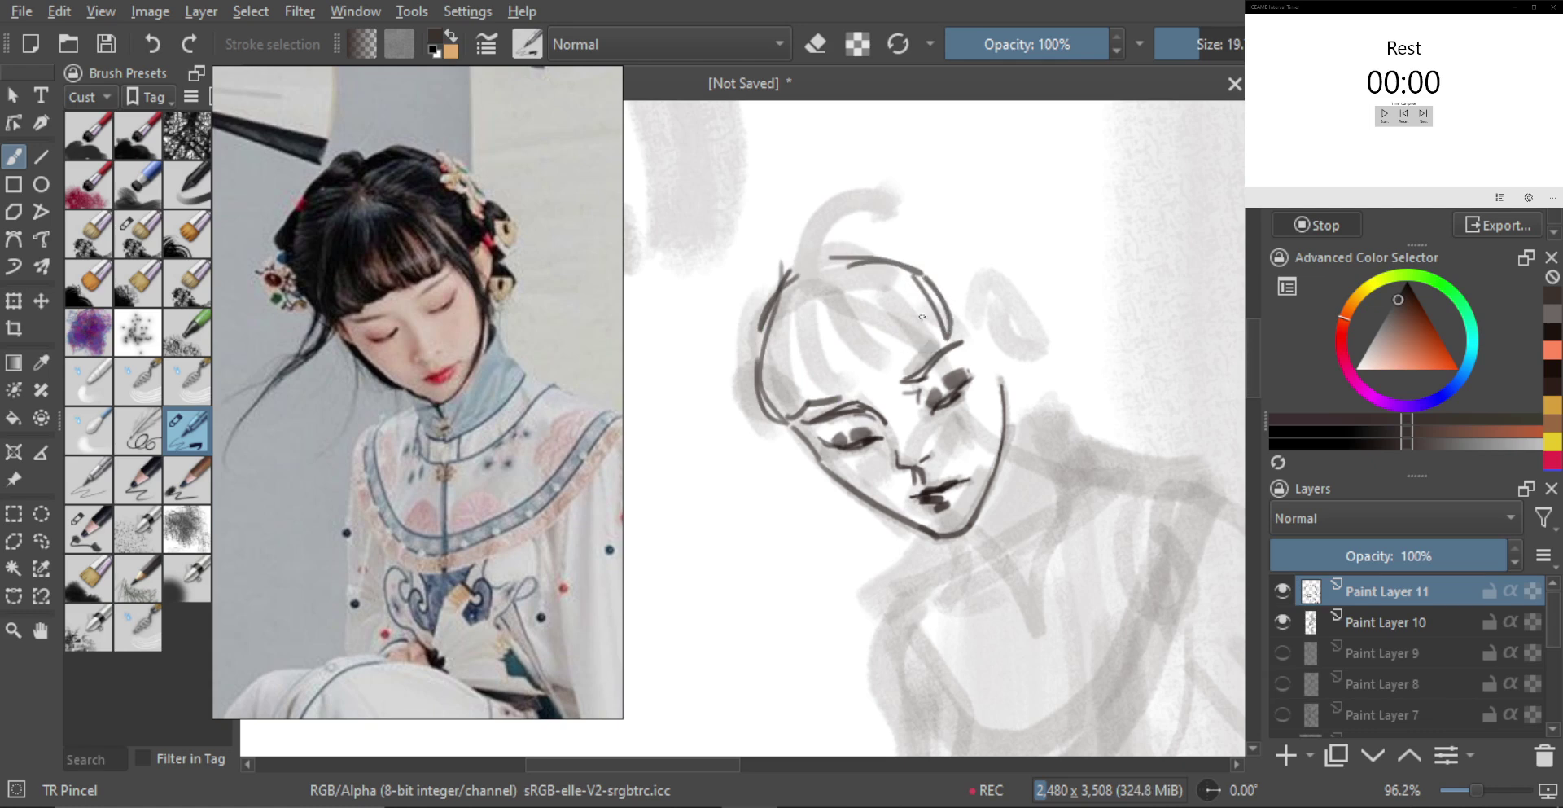
Draw the curved inner edges of the fringe above the brows, redoing strokes until the parting looks right
mouse_move(853, 374)
mouse_down()
mouse_move(836, 396)
mouse_move(897, 374)
mouse_move(941, 322)
mouse_up()
key(ctrl+z)
key(ctrl+z)
drag(830, 338, 852, 391)
key(ctrl+z)
key(ctrl+z)
drag(813, 286, 852, 393)
mouse_move(825, 325)
mouse_down()
mouse_move(841, 387)
mouse_move(857, 377)
mouse_up()
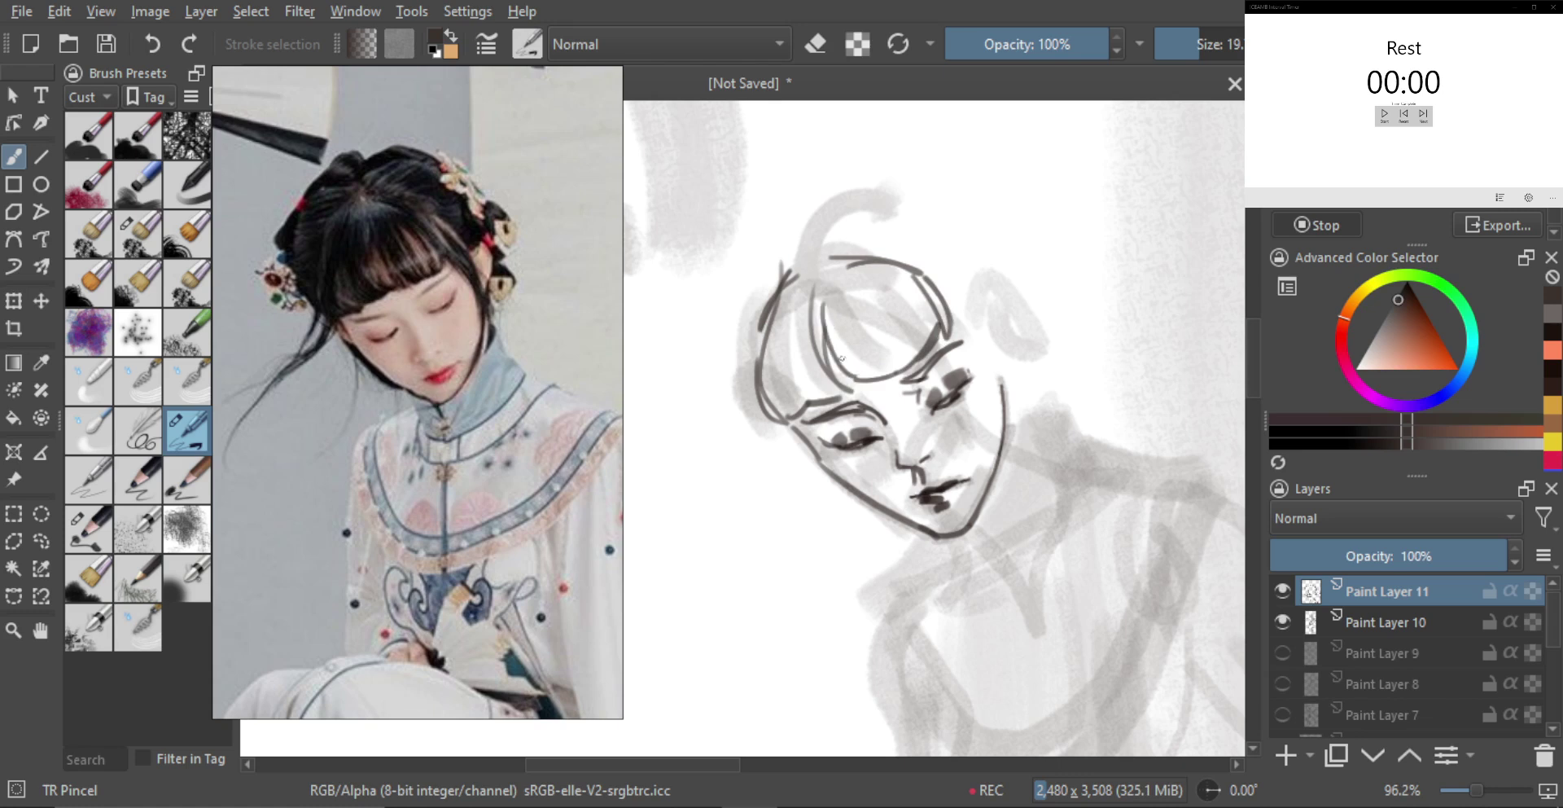
Fill the fringe with dark grey shading, leaving a few light gaps near the crown
drag(839, 310, 867, 371)
mouse_move(789, 335)
mouse_down()
mouse_move(810, 338)
mouse_move(776, 401)
mouse_move(786, 418)
mouse_move(782, 327)
mouse_move(808, 398)
mouse_move(835, 396)
mouse_up()
key(ctrl+z)
drag(801, 306, 815, 332)
drag(837, 343, 855, 343)
mouse_move(816, 295)
mouse_down()
mouse_move(858, 379)
mouse_move(824, 303)
mouse_move(886, 373)
mouse_move(887, 319)
mouse_move(901, 355)
mouse_move(906, 301)
mouse_move(925, 328)
mouse_move(893, 268)
mouse_move(827, 289)
mouse_move(840, 286)
mouse_move(807, 277)
mouse_up()
mouse_move(794, 285)
mouse_down()
mouse_move(839, 262)
mouse_move(847, 279)
mouse_up()
Erase light strand highlights into the shaded fringe, running down from the crown
key(e)
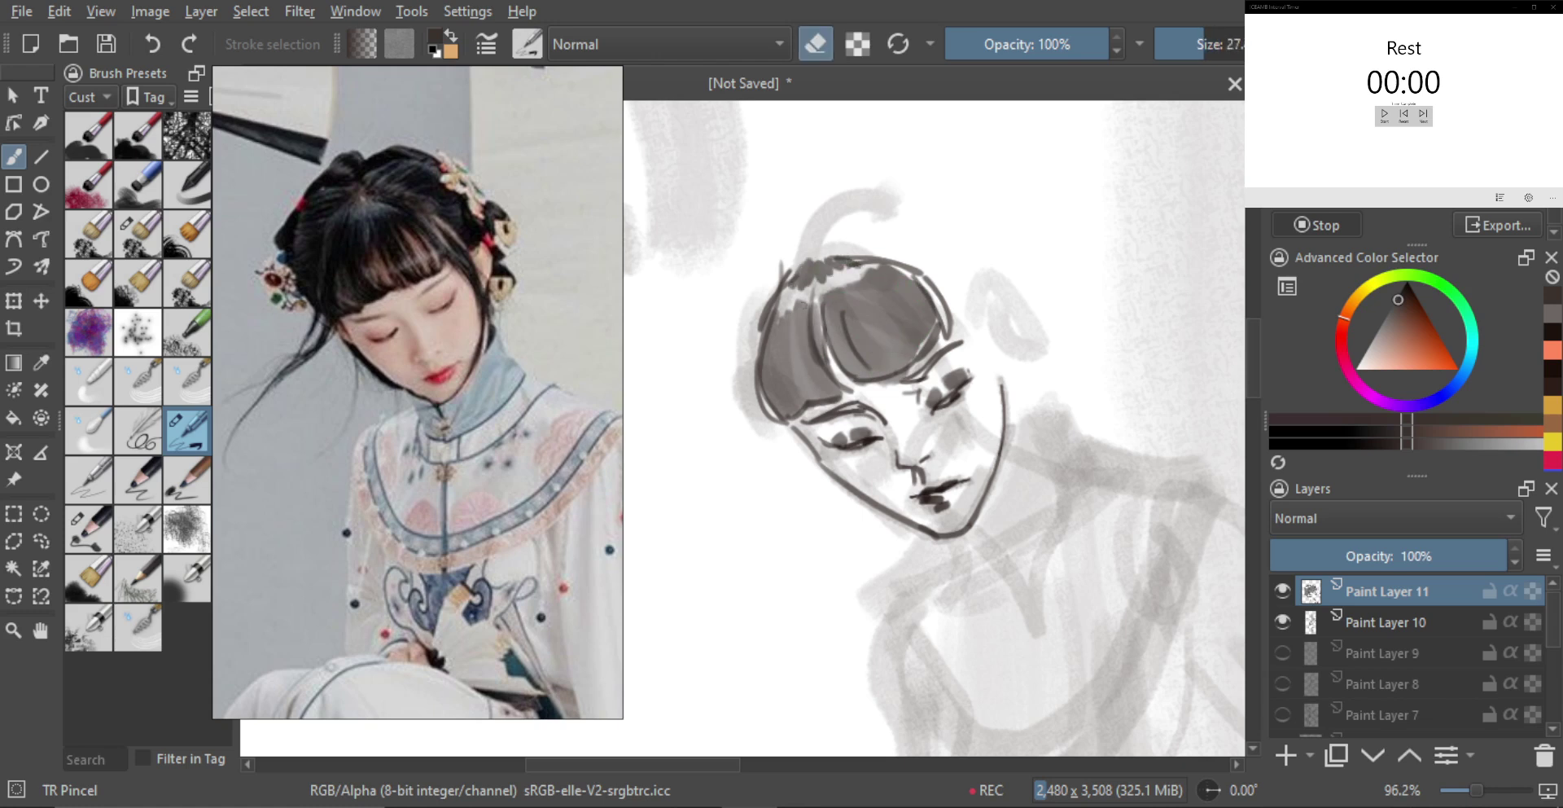
mouse_move(791, 318)
mouse_down()
mouse_move(793, 364)
mouse_move(801, 295)
mouse_up()
key(ctrl+z)
mouse_move(792, 358)
mouse_down()
mouse_move(801, 300)
mouse_move(819, 301)
mouse_move(833, 342)
mouse_up()
key(bracketright)
key(bracketright)
key(bracketright)
key(bracketright)
key(bracketright)
drag(827, 291, 834, 337)
mouse_move(834, 291)
mouse_down()
mouse_move(871, 331)
mouse_move(880, 306)
mouse_up()
drag(861, 282, 893, 288)
drag(866, 279, 897, 267)
Paint lighter grey strands over the left side of the fringe with a colour sampled from the drawing
ctrl+click(795, 381)
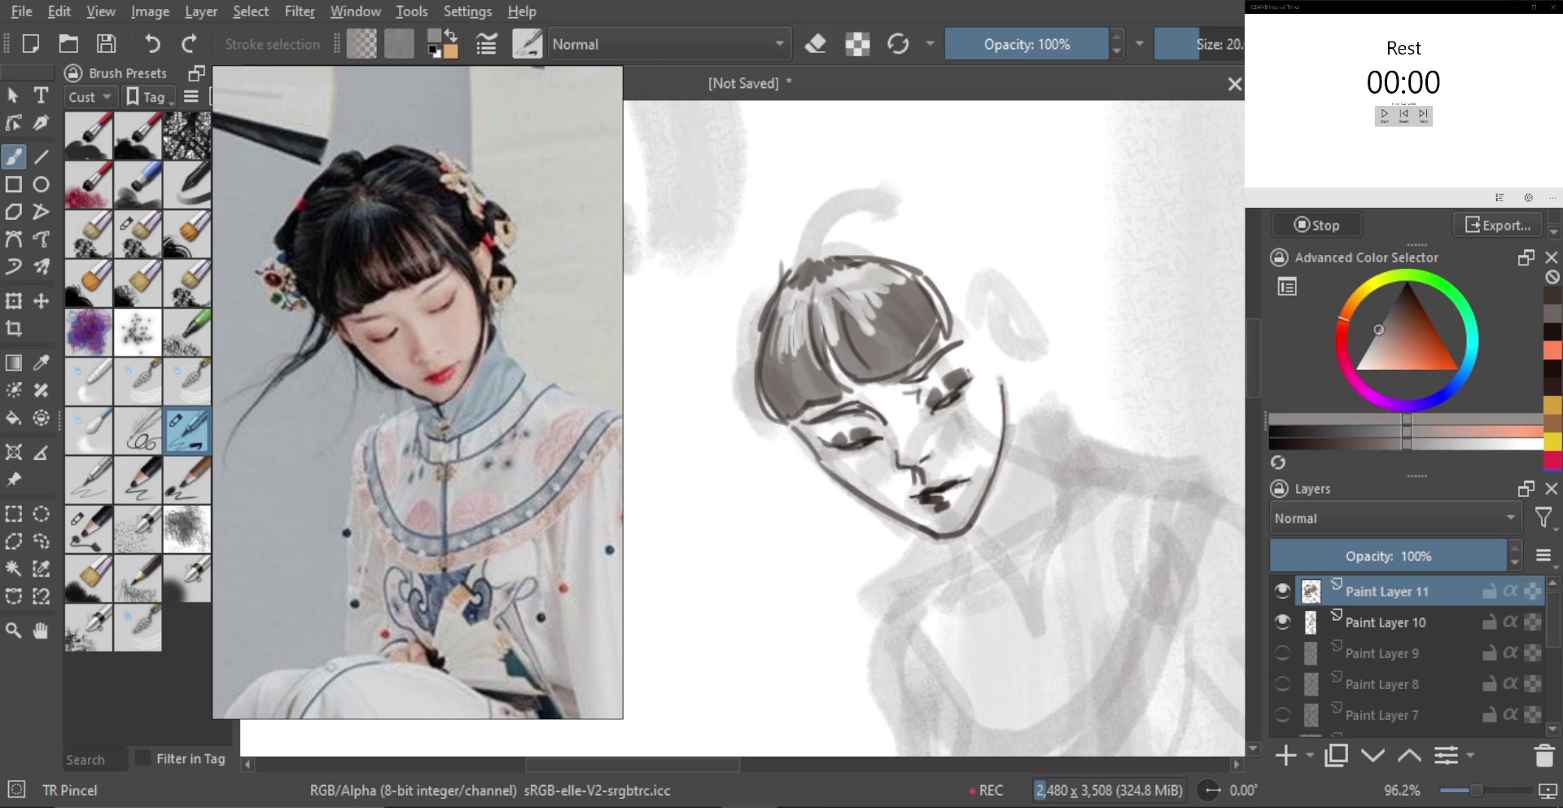
drag(783, 357, 786, 309)
key(ctrl+z)
ctrl+click(788, 386)
drag(784, 359, 786, 310)
mouse_move(794, 366)
mouse_down()
mouse_move(796, 313)
mouse_move(818, 356)
mouse_up()
Draw the right ear's outline and inner fold with a smaller brush in a dark colour sampled from the mouth
mouse_move(823, 300)
mouse_down()
mouse_move(862, 289)
mouse_move(892, 306)
mouse_move(866, 271)
mouse_move(926, 454)
mouse_up()
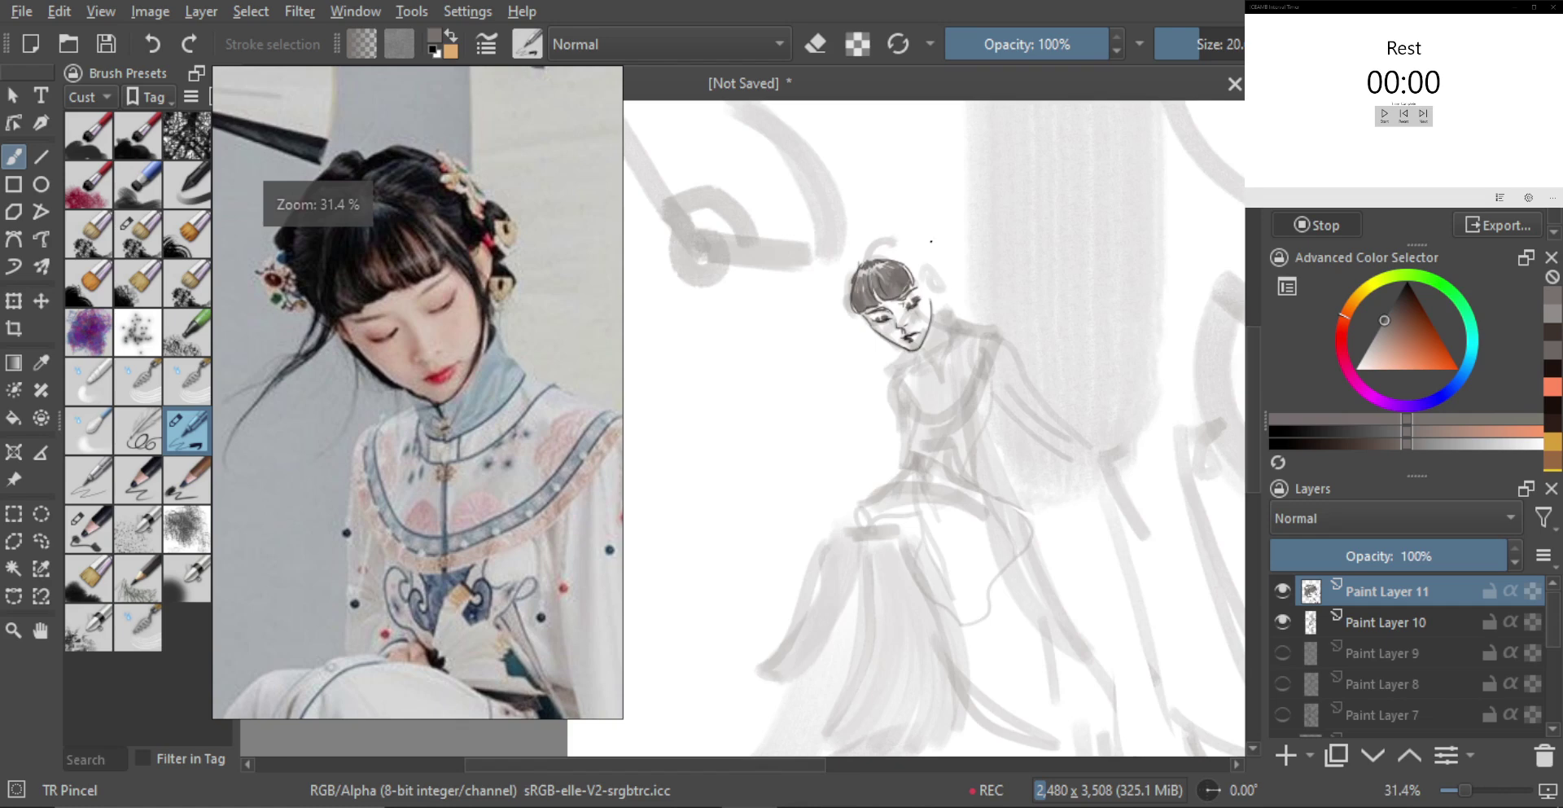
drag(925, 305, 945, 178)
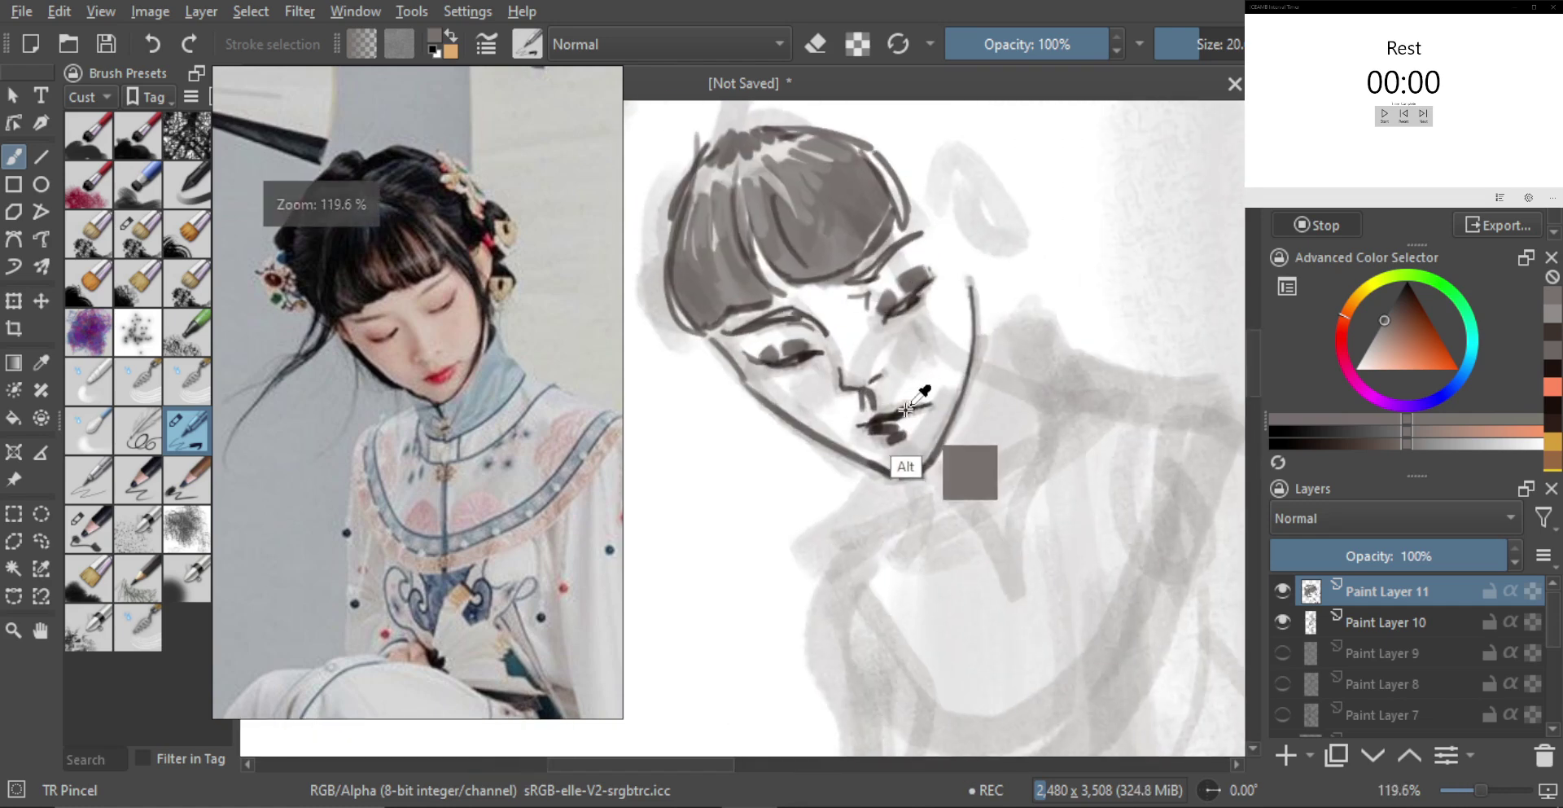
ctrl+click(904, 405)
drag(855, 338, 855, 370)
mouse_move(843, 287)
mouse_down()
mouse_move(910, 335)
mouse_move(897, 290)
mouse_move(961, 324)
mouse_move(950, 271)
mouse_up()
key(bracketleft)
key(bracketleft)
key(bracketleft)
key(bracketleft)
key(bracketleft)
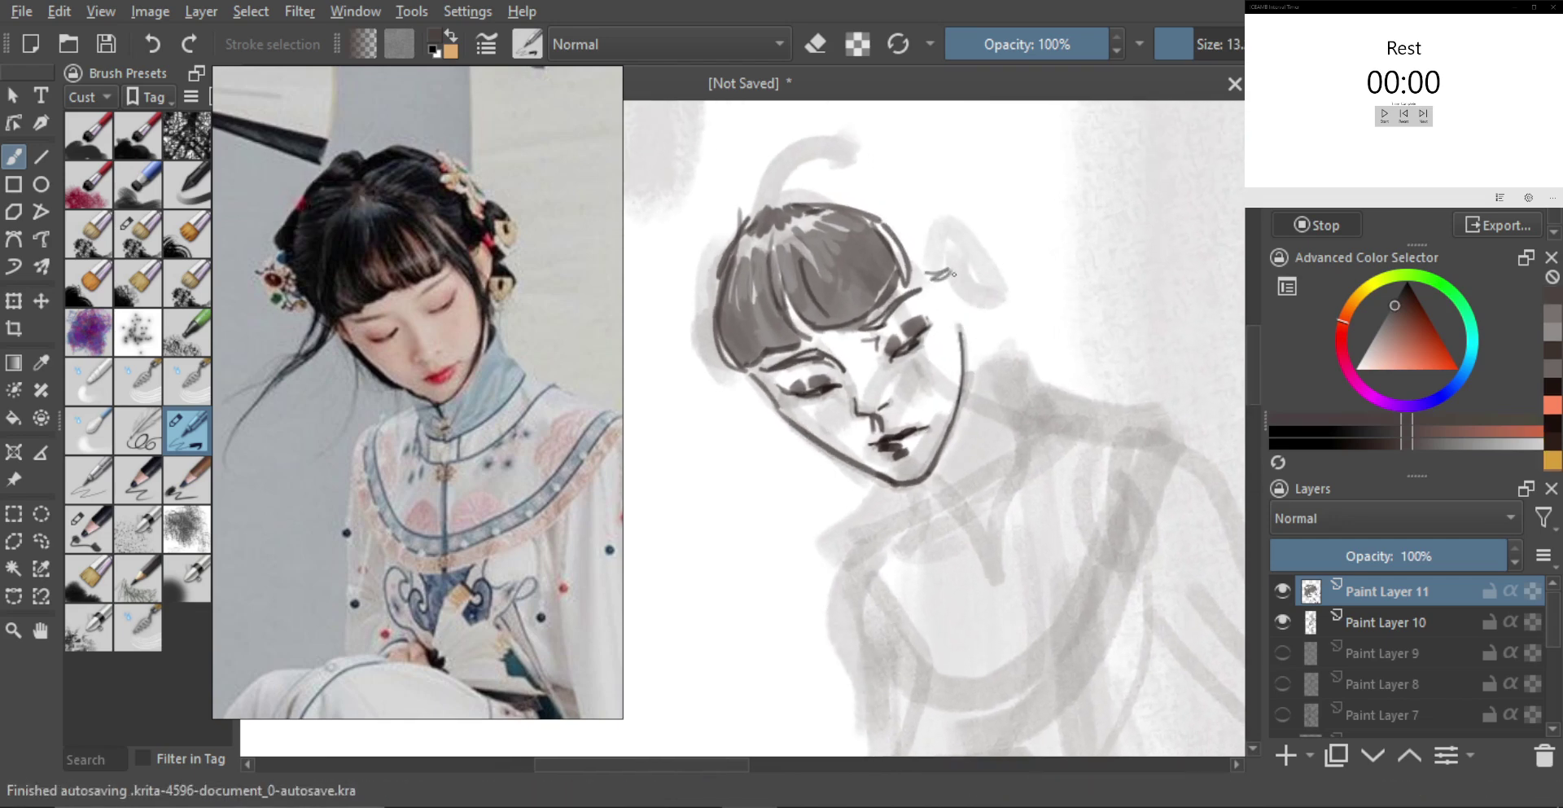
drag(951, 243, 969, 314)
key(ctrl+z)
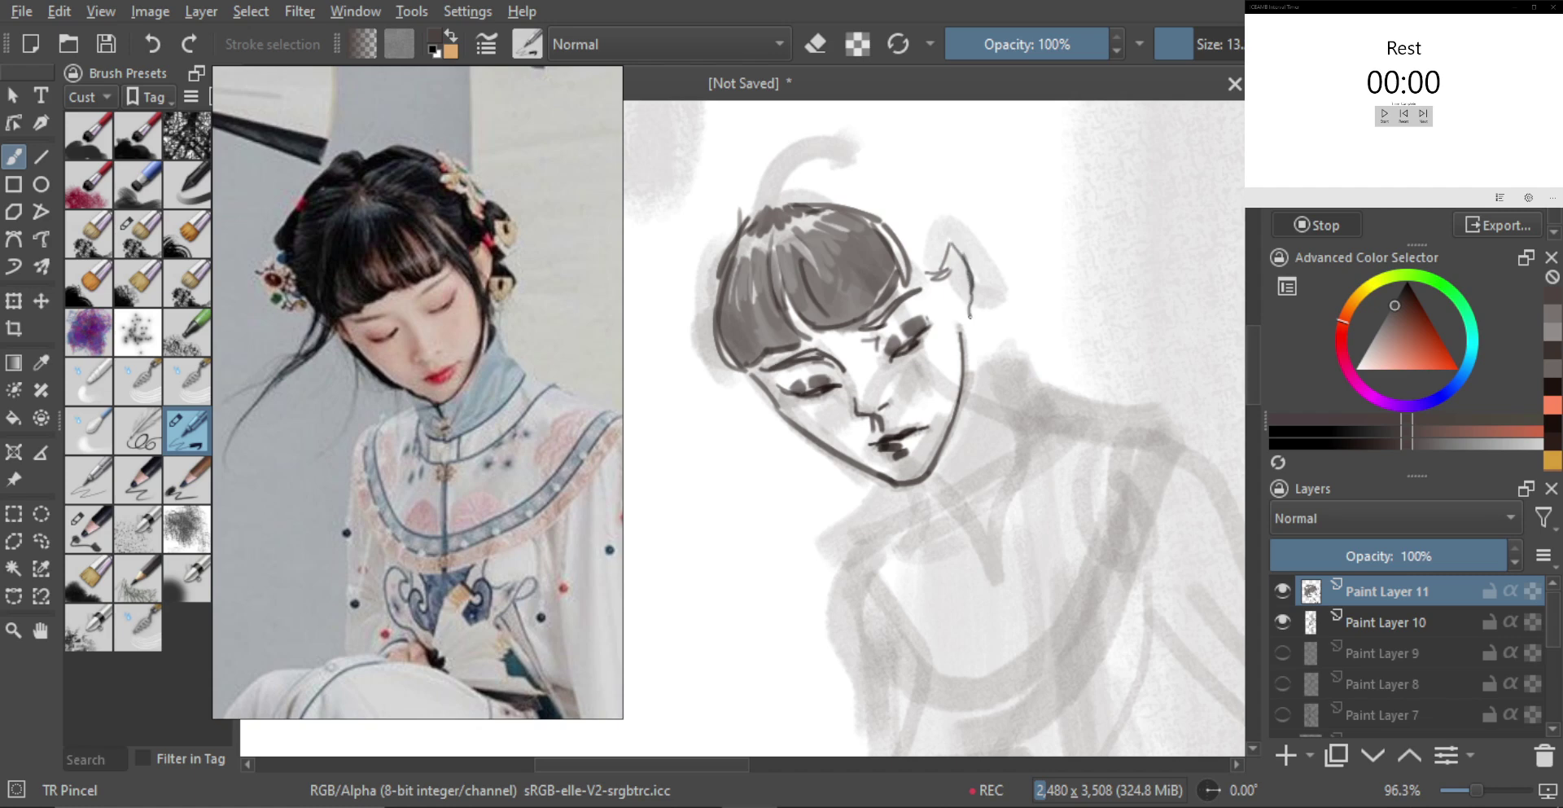
scroll(980, 309, down, 1)
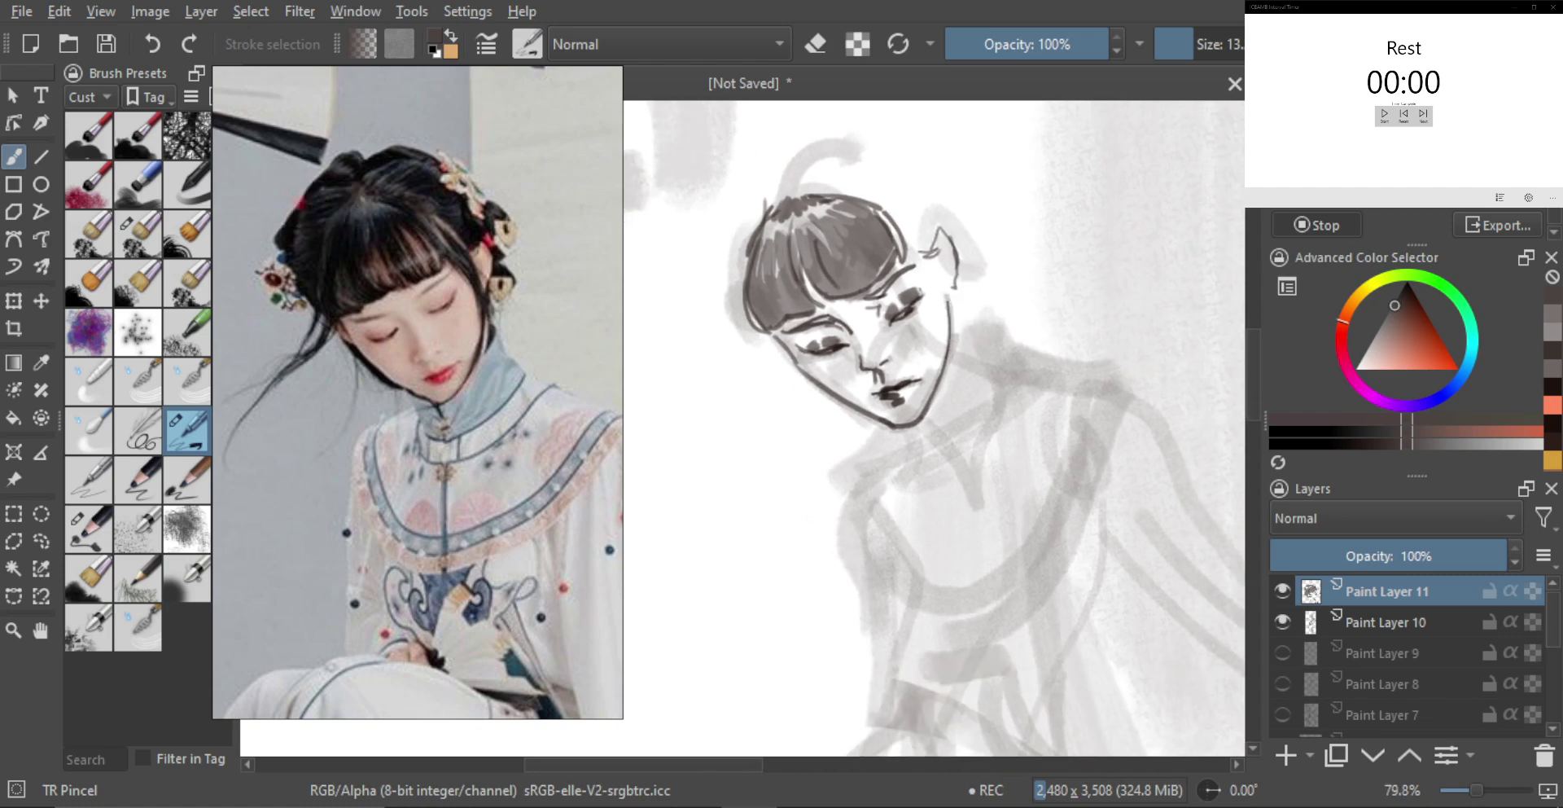
key(ctrl+z)
Rotate the drawn head slightly clockwise with the Transform tool and adjust its position over the body sketch
drag(772, 342, 798, 371)
key(minus)
key(minus)
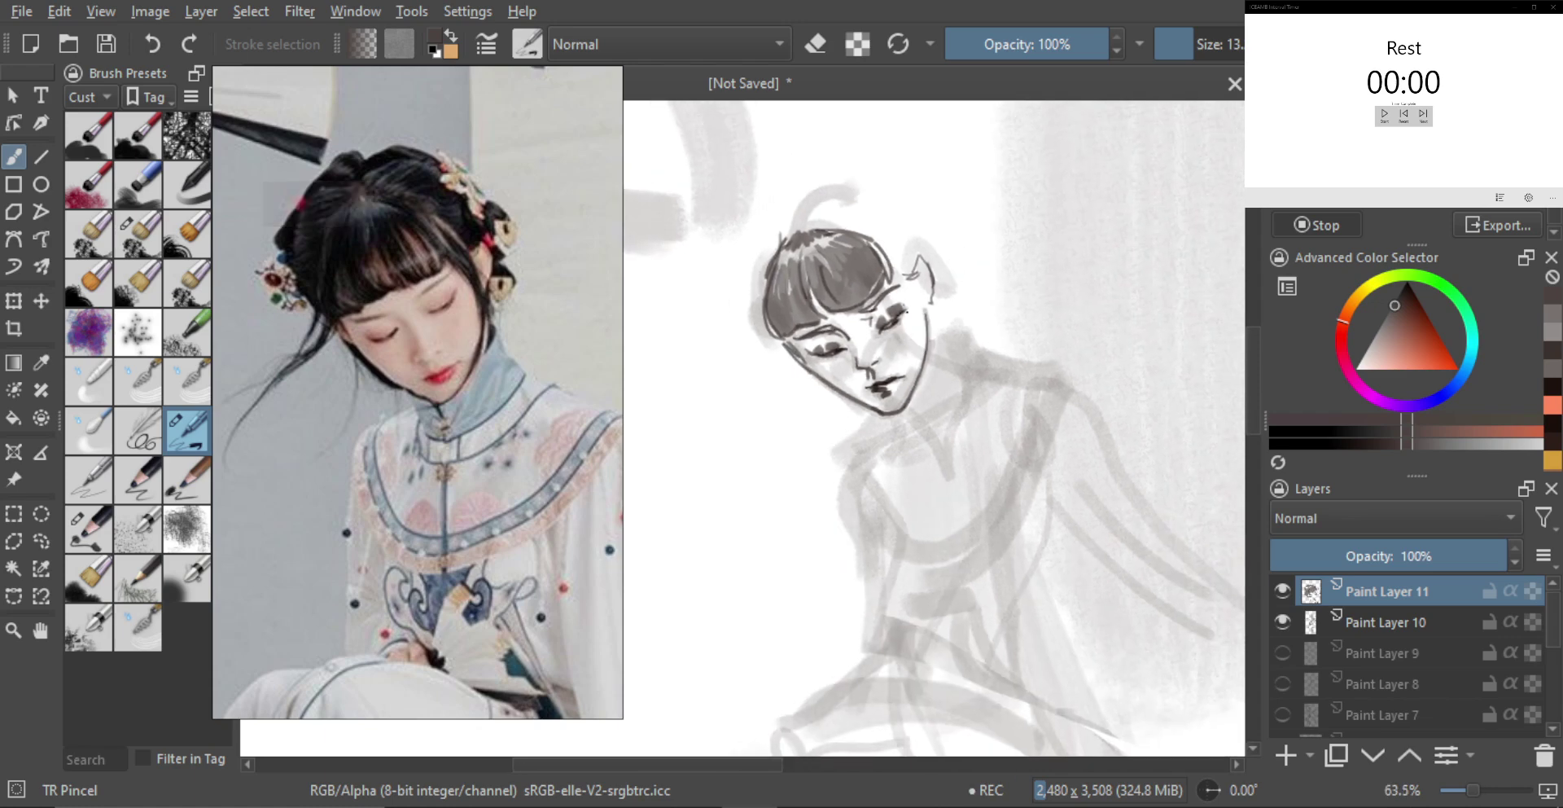
key(ctrl+t)
drag(998, 217, 1011, 239)
drag(914, 279, 915, 276)
key(Return)
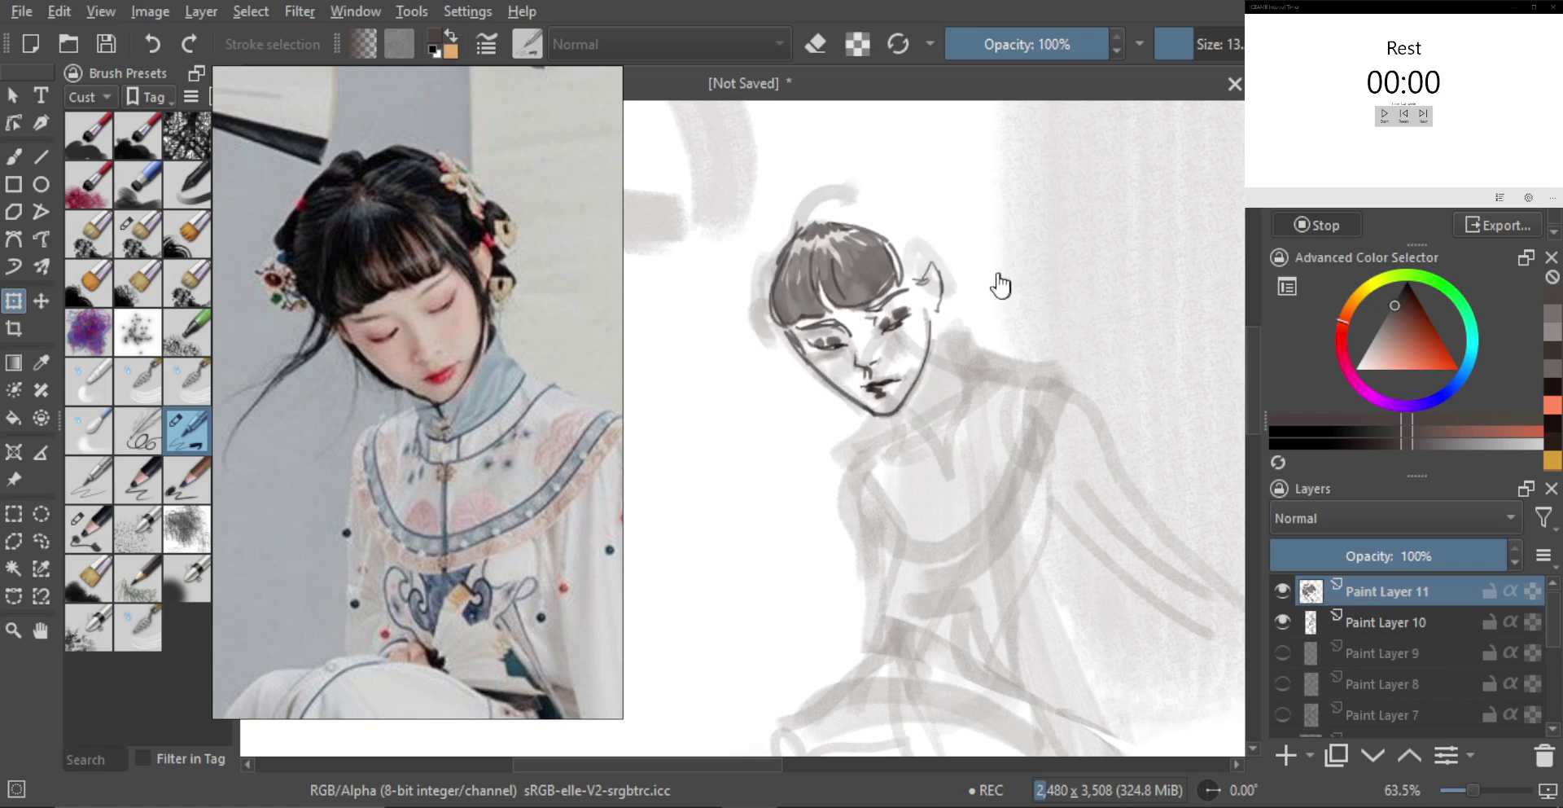
Nudge the drawn head slightly with the Move tool, and return to the freehand brush
key(b)
drag(943, 278, 989, 290)
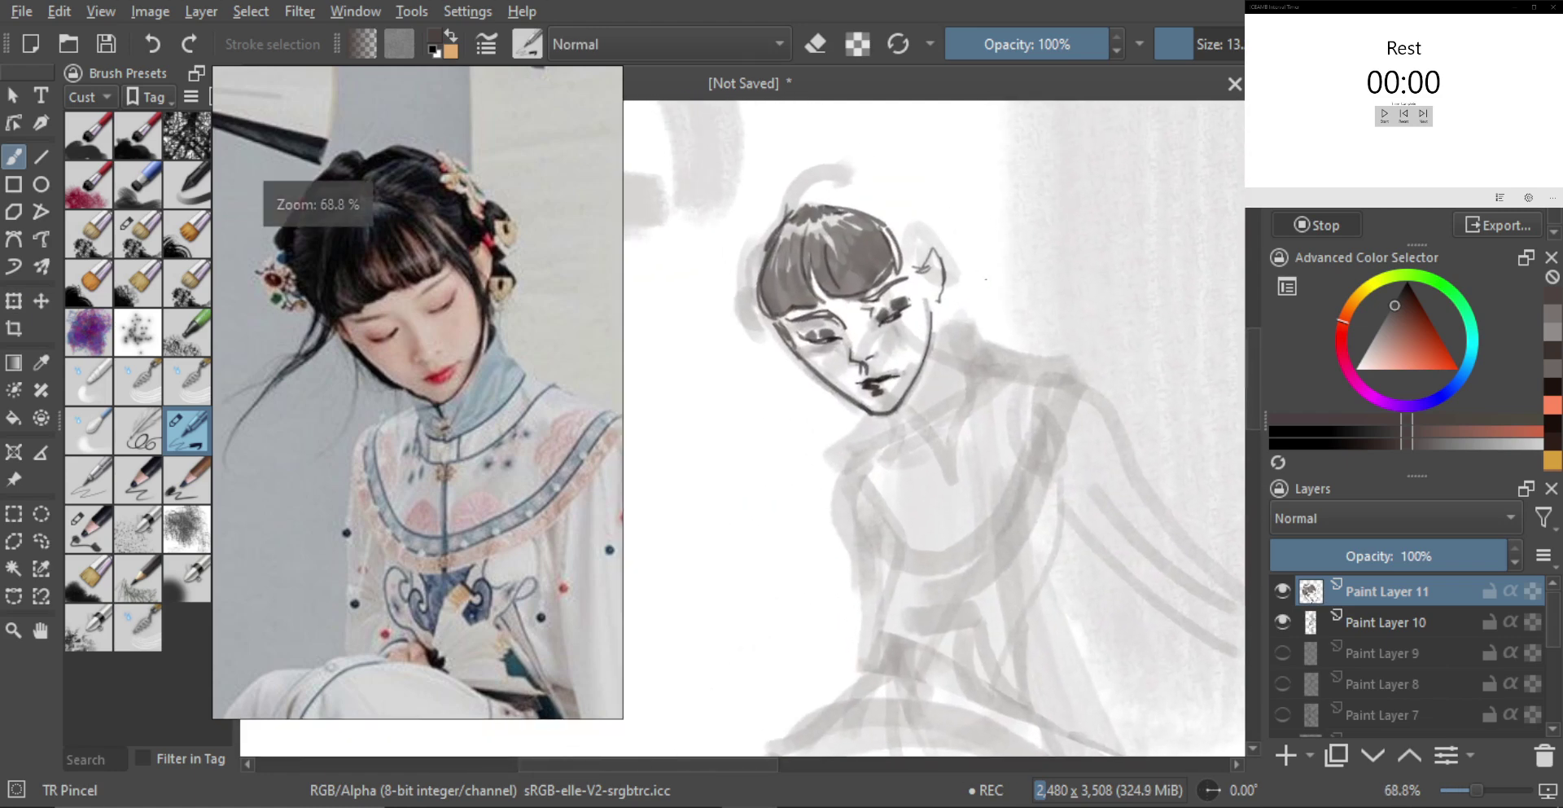
key(t)
mouse_move(902, 318)
mouse_down()
mouse_move(953, 304)
mouse_move(943, 286)
mouse_move(906, 322)
mouse_up()
key(b)
Draw the front collar lines below the chin and up the right side of the neck with a larger brush
key(bracketright)
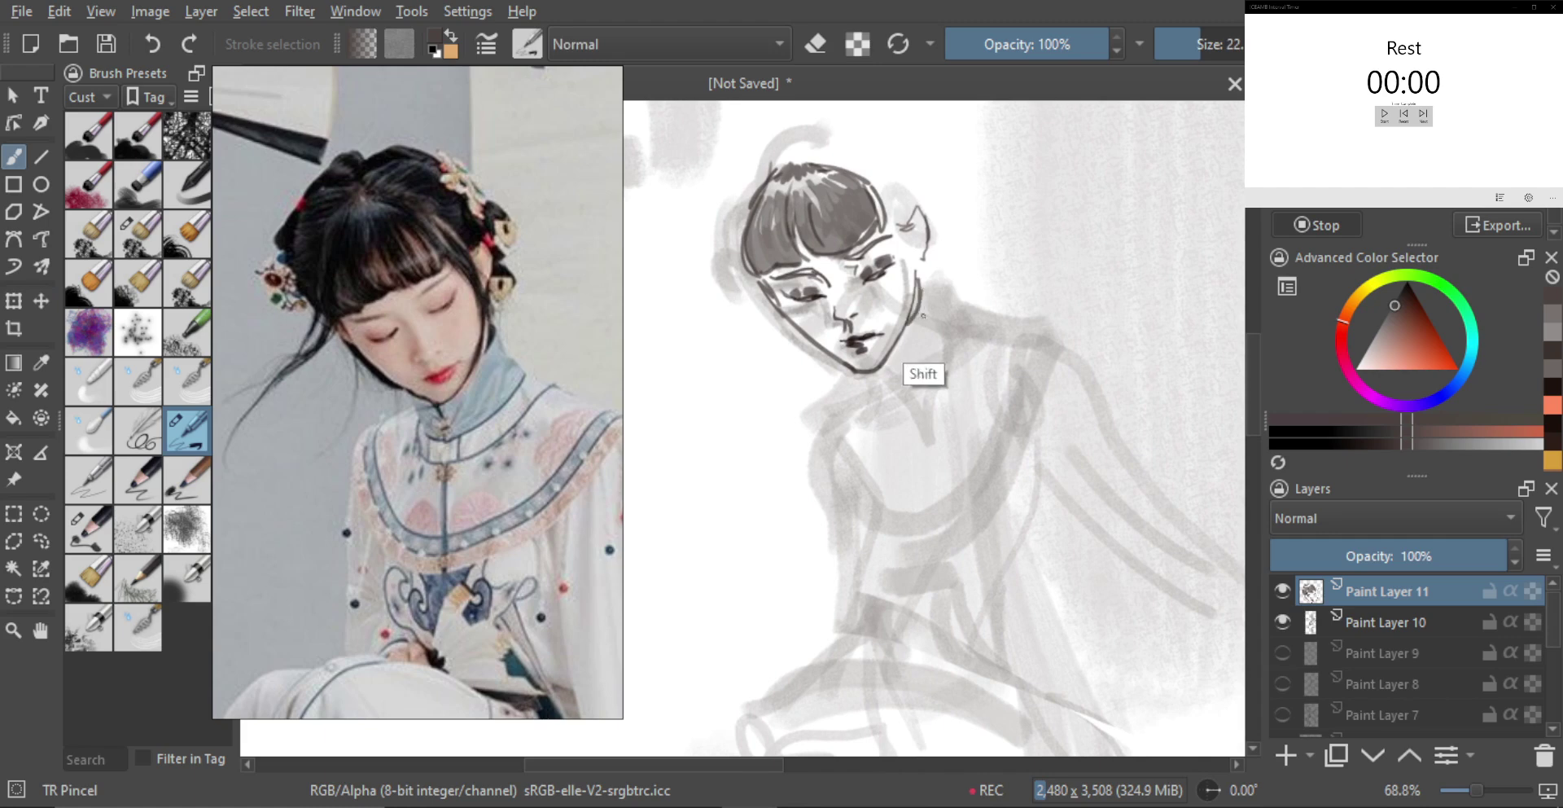
mouse_move(880, 373)
mouse_down()
mouse_move(898, 392)
mouse_move(878, 416)
mouse_move(904, 418)
mouse_move(946, 361)
mouse_up()
key(bracketright)
key(ctrl+z)
drag(895, 419, 950, 349)
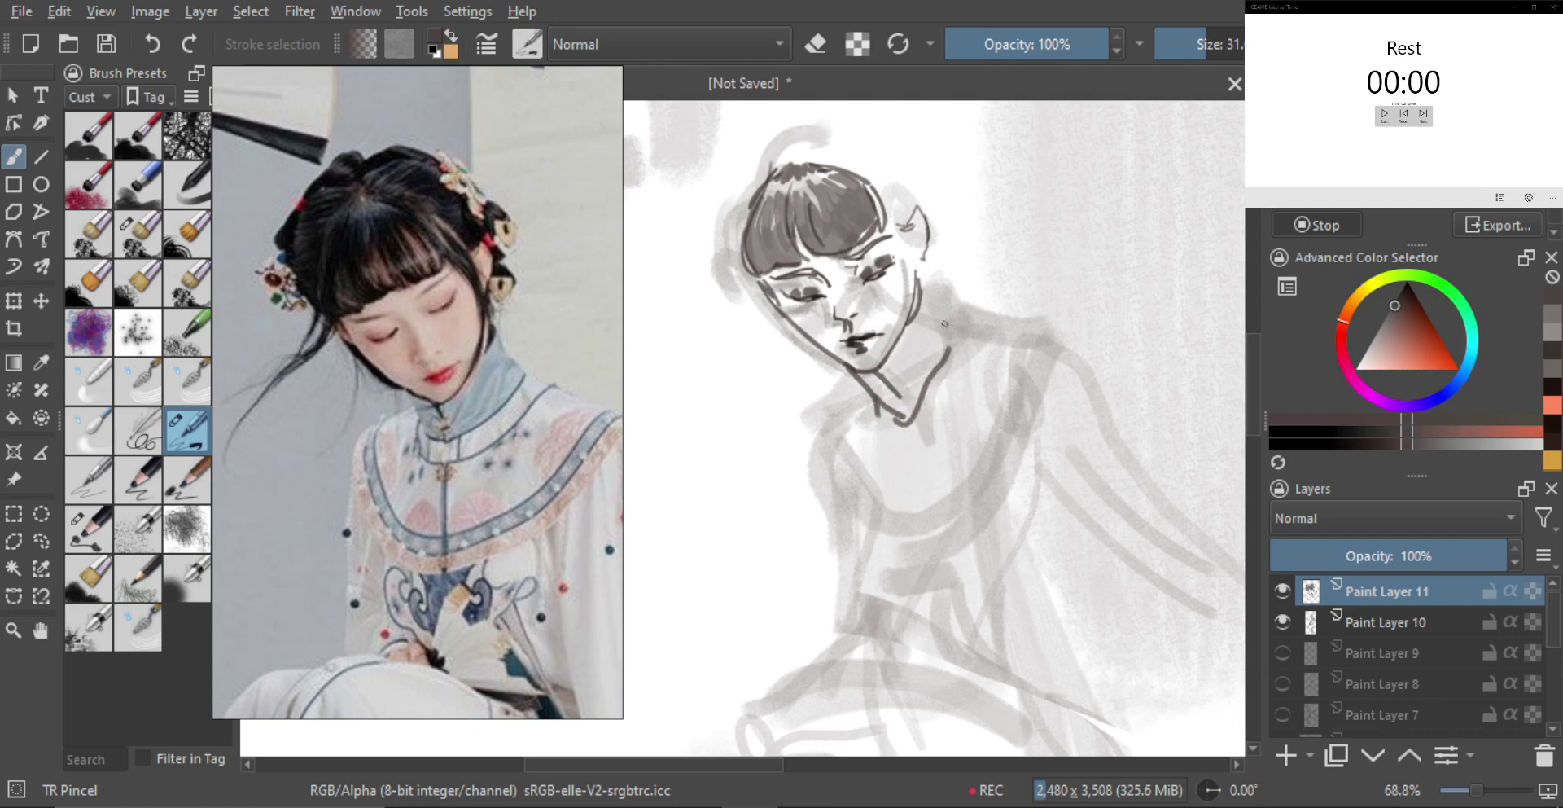
Draw the right neck contour from the jaw to the collar and start the neck shadow, redoing strokes with different brush sizes
mouse_move(916, 269)
mouse_down()
mouse_move(955, 333)
mouse_move(925, 294)
mouse_move(953, 336)
mouse_move(937, 295)
mouse_move(954, 317)
mouse_move(896, 359)
mouse_up()
key(ctrl+z)
key(ctrl+z)
key(bracketright)
key(bracketright)
key(bracketright)
key(ctrl+z)
mouse_move(894, 359)
mouse_down()
mouse_move(908, 360)
mouse_move(898, 372)
mouse_up()
key(ctrl+z)
key(ctrl+z)
key(bracketleft)
key(bracketright)
key(bracketright)
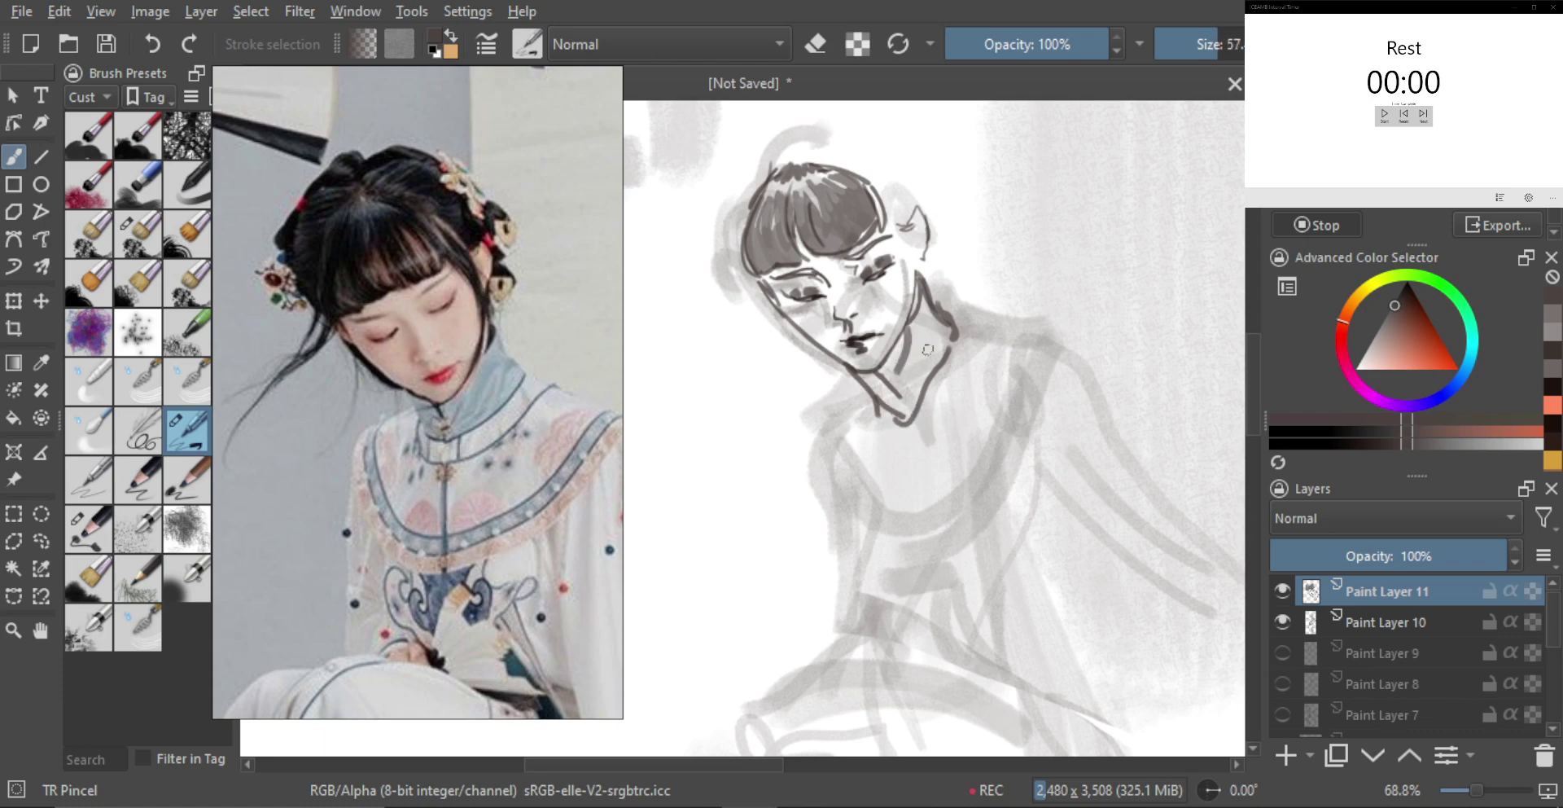
Shade the neck between the jaw and the collar in dark grey with a large brush
mouse_move(925, 303)
mouse_down()
mouse_move(918, 388)
mouse_move(904, 405)
mouse_move(943, 349)
mouse_move(931, 307)
mouse_move(902, 382)
mouse_move(887, 394)
mouse_move(873, 379)
mouse_move(904, 415)
mouse_up()
key(ctrl+z)
key(bracketleft)
mouse_move(865, 370)
mouse_down()
mouse_move(924, 417)
mouse_move(949, 338)
mouse_up()
Outline the garment's collar around the neck with a smaller brush and extend its edge toward the right shoulder
key(bracketleft)
key(bracketleft)
key(bracketleft)
mouse_move(884, 410)
mouse_down()
mouse_move(878, 444)
mouse_move(916, 421)
mouse_move(896, 468)
mouse_move(865, 432)
mouse_move(941, 418)
mouse_move(992, 325)
mouse_move(1014, 348)
mouse_up()
key(bracketright)
key(bracketleft)
key(ctrl+z)
drag(1010, 338, 978, 328)
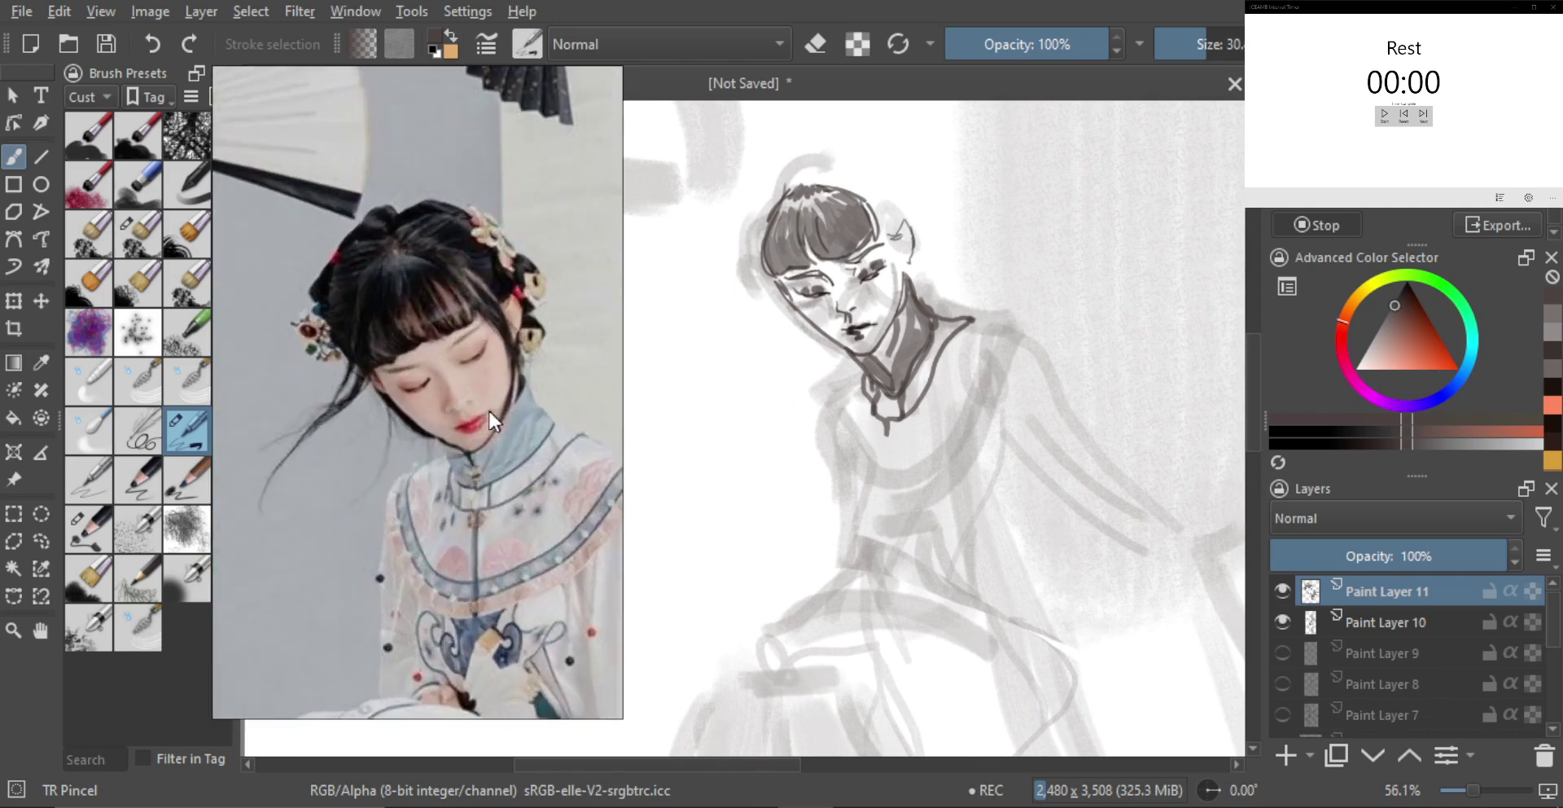
Outline the hair behind the fringe along the left side, over the top of the head and down toward the ear
drag(753, 207, 788, 329)
key(ctrl+z)
drag(771, 281, 774, 315)
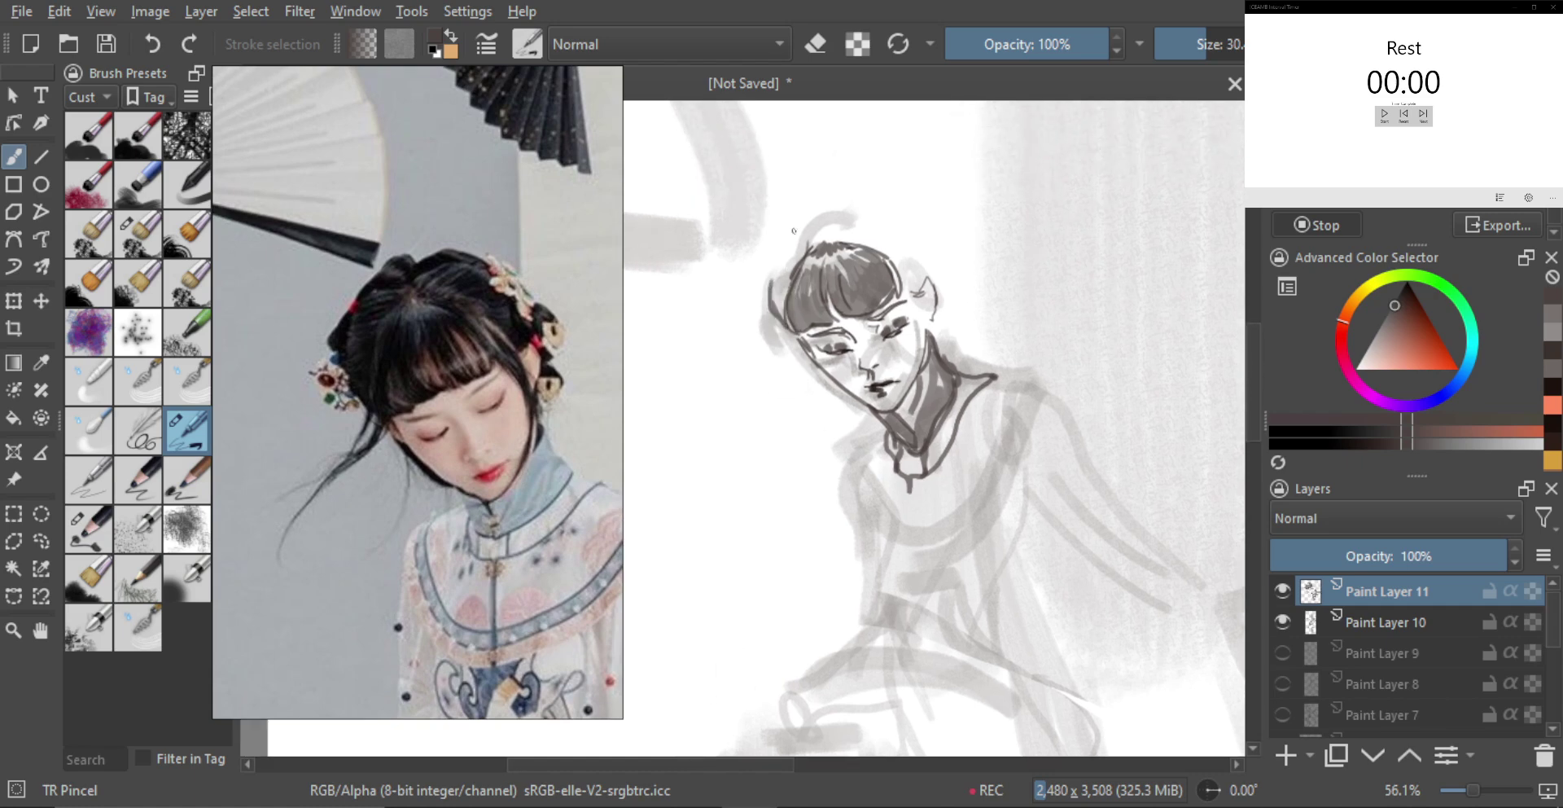
mouse_move(786, 249)
mouse_down()
mouse_move(832, 244)
mouse_move(832, 209)
mouse_move(850, 216)
mouse_move(843, 240)
mouse_move(884, 216)
mouse_move(935, 279)
mouse_up()
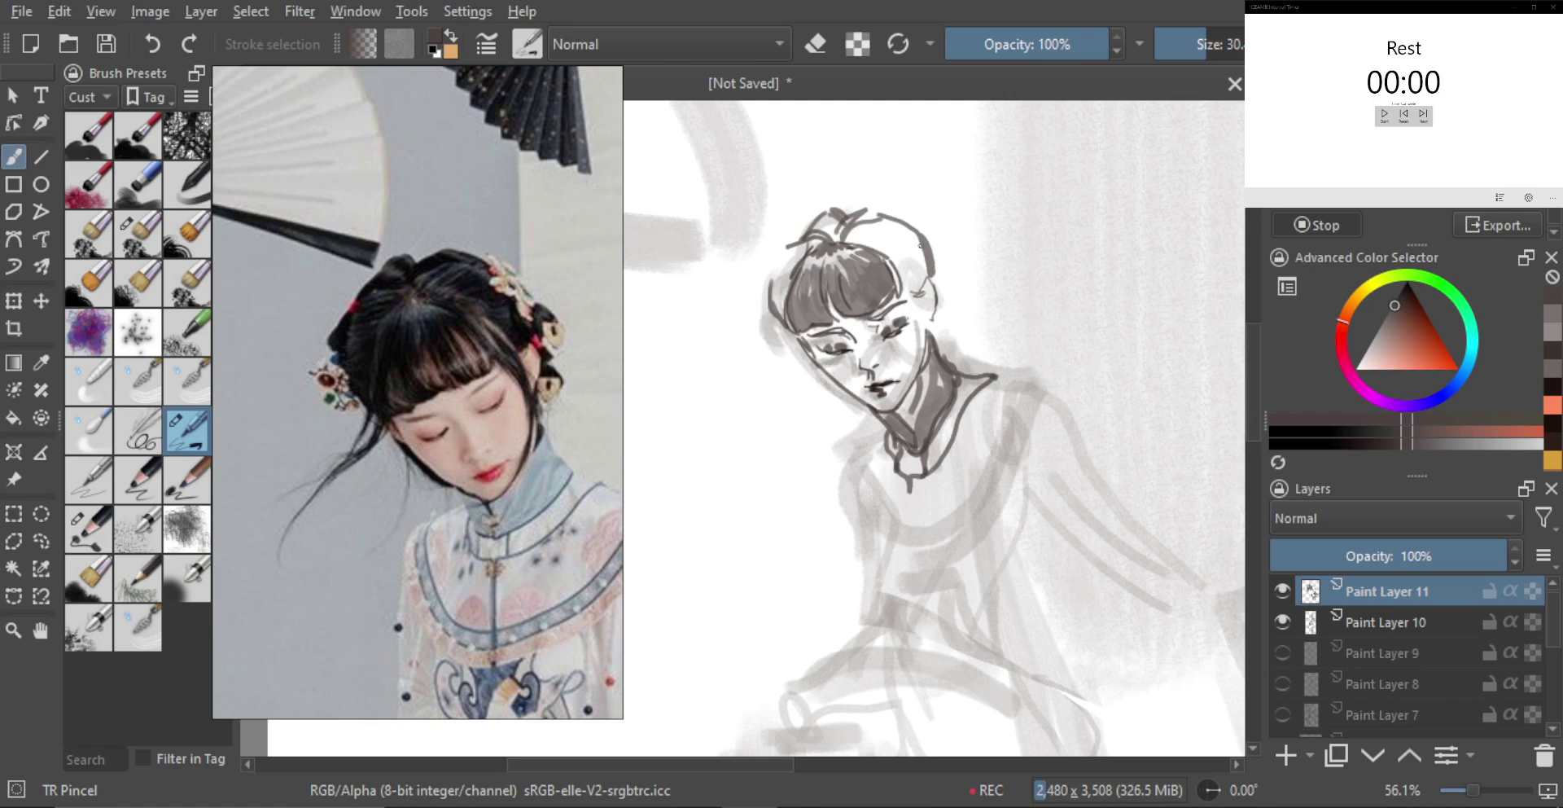
Fill the hair behind the fringe on the right and left sides with dark grey using a larger brush
key(bracketright)
mouse_move(849, 243)
mouse_down()
mouse_move(865, 228)
mouse_move(863, 247)
mouse_move(897, 254)
mouse_move(870, 237)
mouse_move(888, 225)
mouse_move(901, 230)
mouse_move(889, 249)
mouse_move(925, 267)
mouse_up()
key(ctrl+z)
key(ctrl+z)
key(])
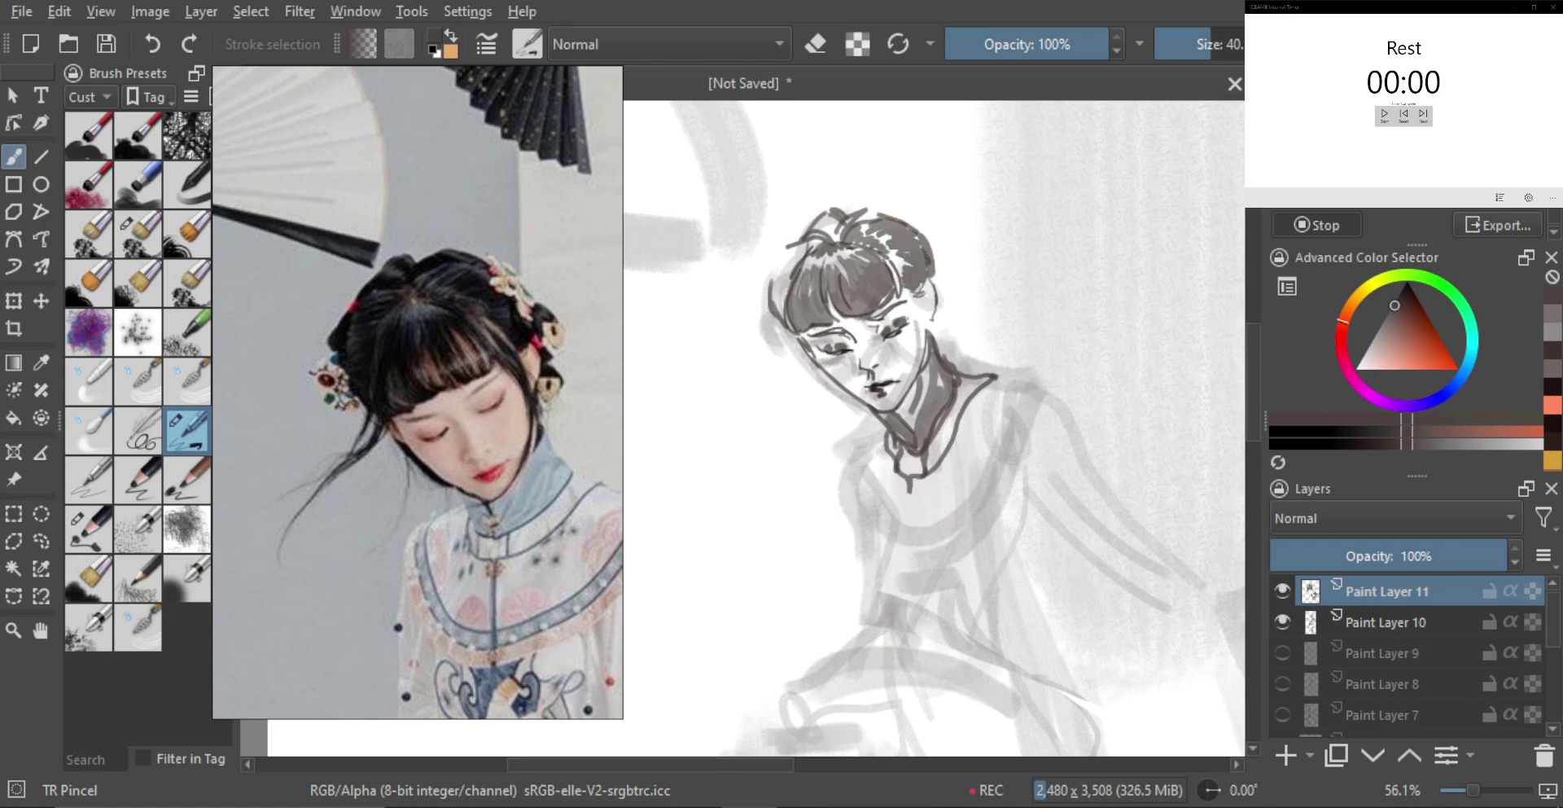
key(bracketright)
drag(793, 249, 783, 313)
key(bracketright)
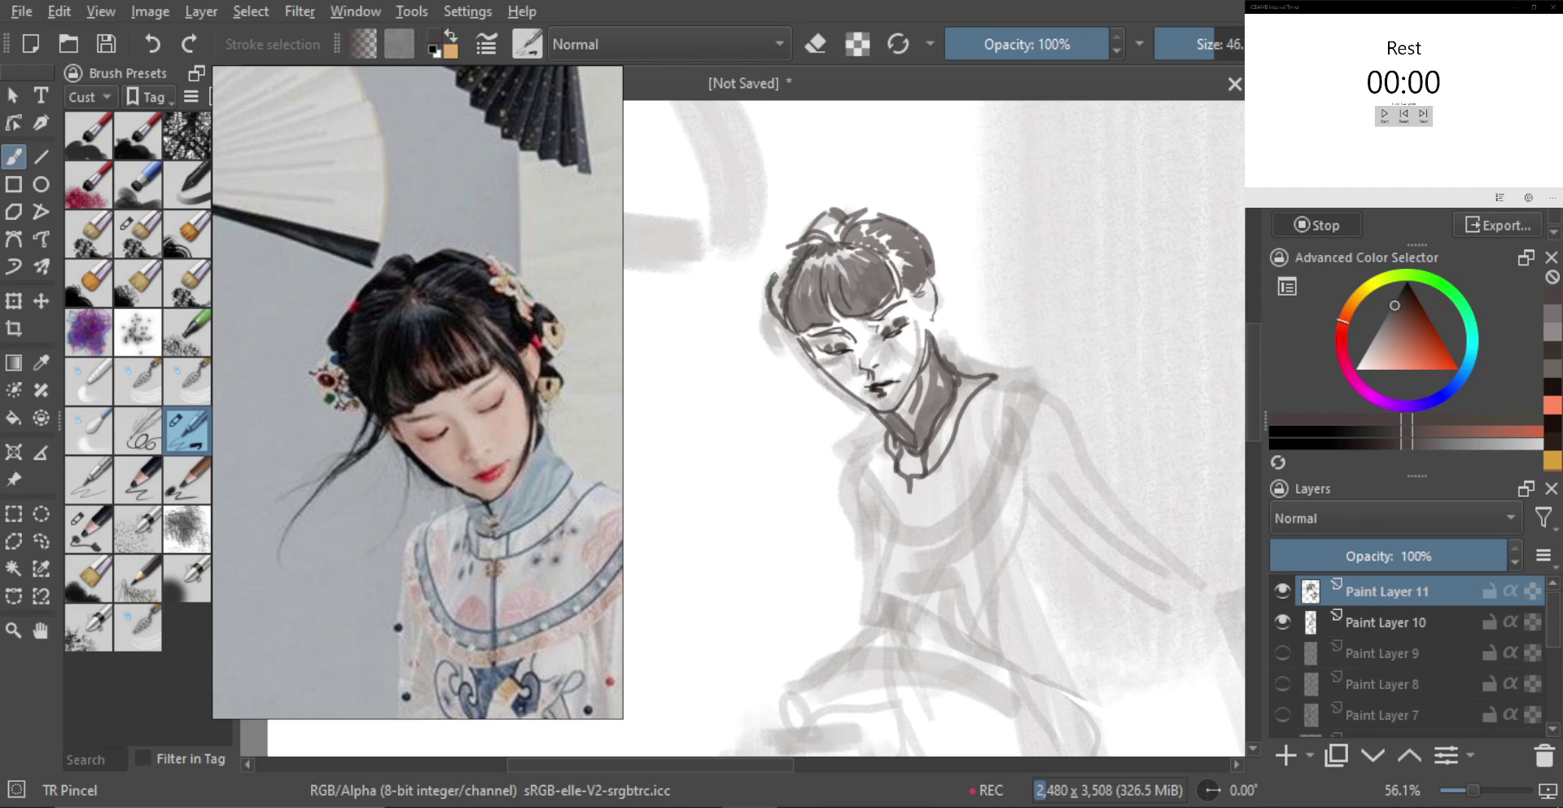
Draw a straight slanted line from the hair's left side up to its top with a smaller brush, redoing the stroke
key(bracketright)
key(bracketleft)
key(bracketleft)
mouse_move(771, 293)
mouse_down()
mouse_move(750, 283)
mouse_move(798, 218)
mouse_up()
key(ctrl+z)
drag(750, 278, 823, 203)
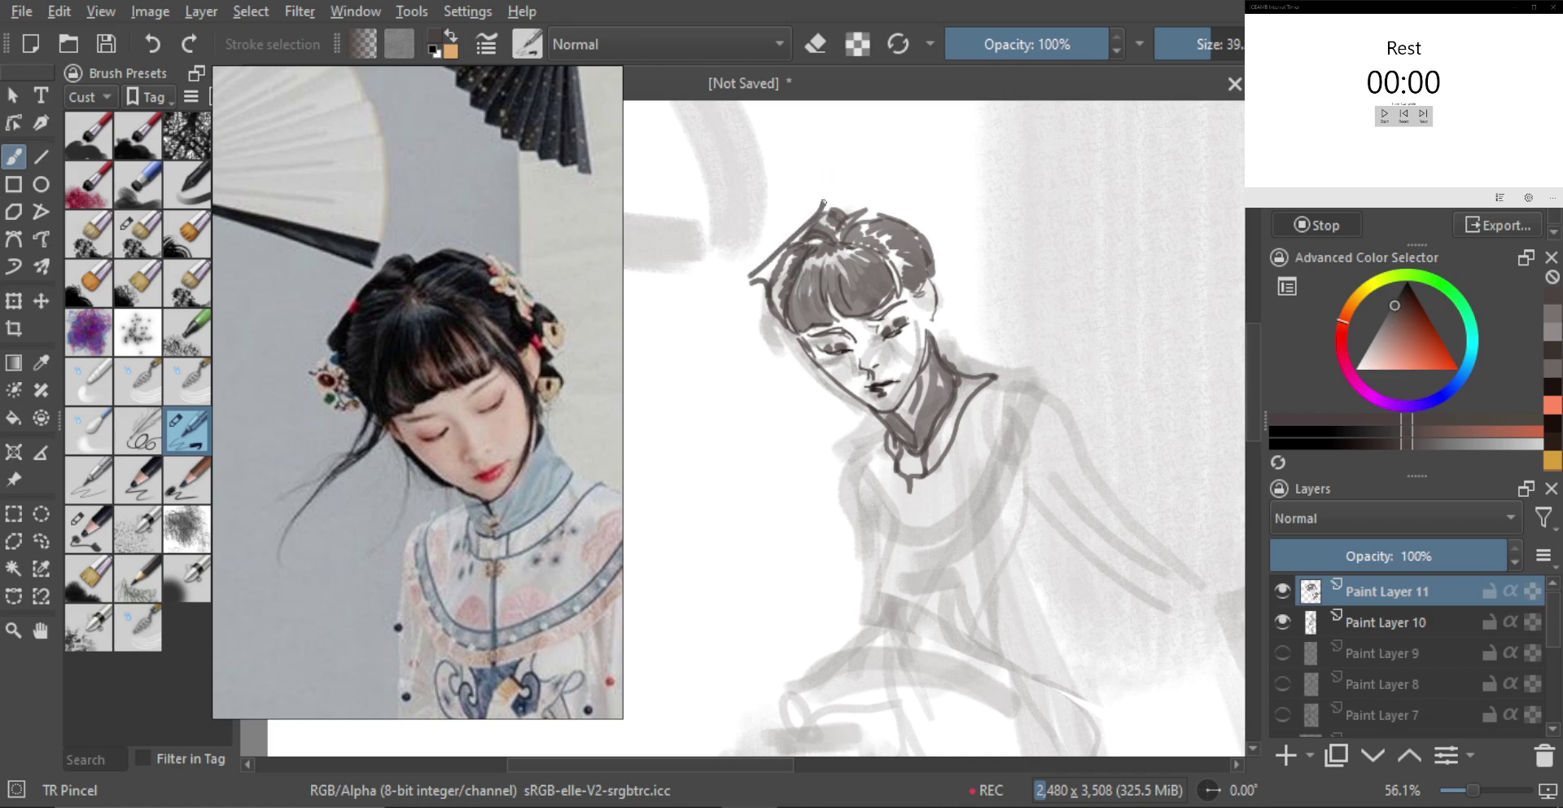
Redraw the slanted outline on the hair's left side and fill the area behind it with dark grey using a larger brush
key(ctrl+z)
drag(750, 282, 830, 209)
key(bracketright)
mouse_move(776, 261)
mouse_down()
mouse_move(754, 279)
mouse_move(815, 222)
mouse_up()
Draw a cluster of looped flower ornaments on the left side of the hair with a smaller brush
key(bracketright)
key(bracketleft)
key(bracketleft)
mouse_move(751, 318)
mouse_down()
mouse_move(790, 332)
mouse_move(780, 322)
mouse_up()
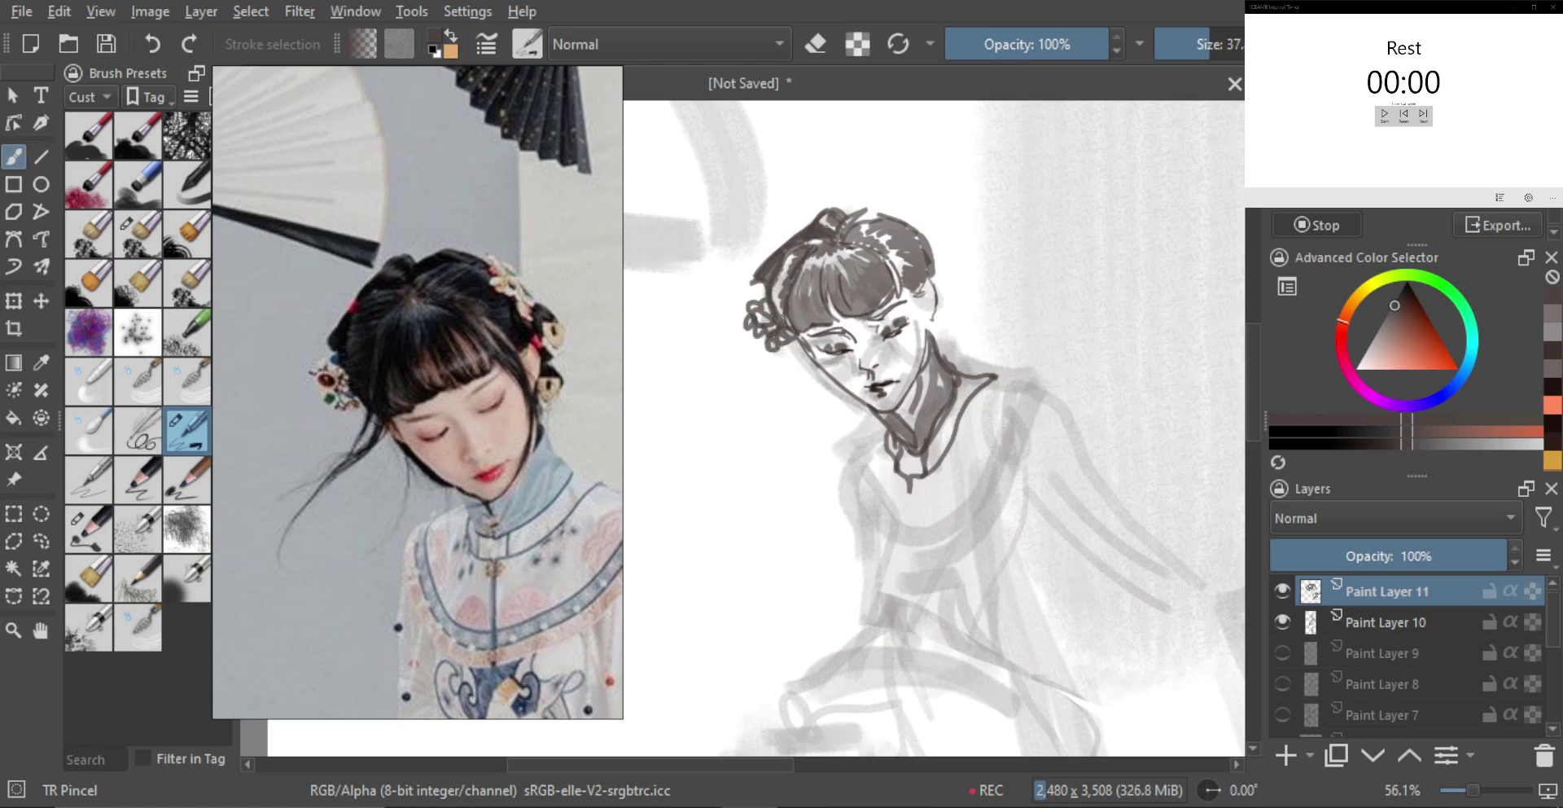
scroll(837, 331, down, 5)
scroll(883, 266, up, 6)
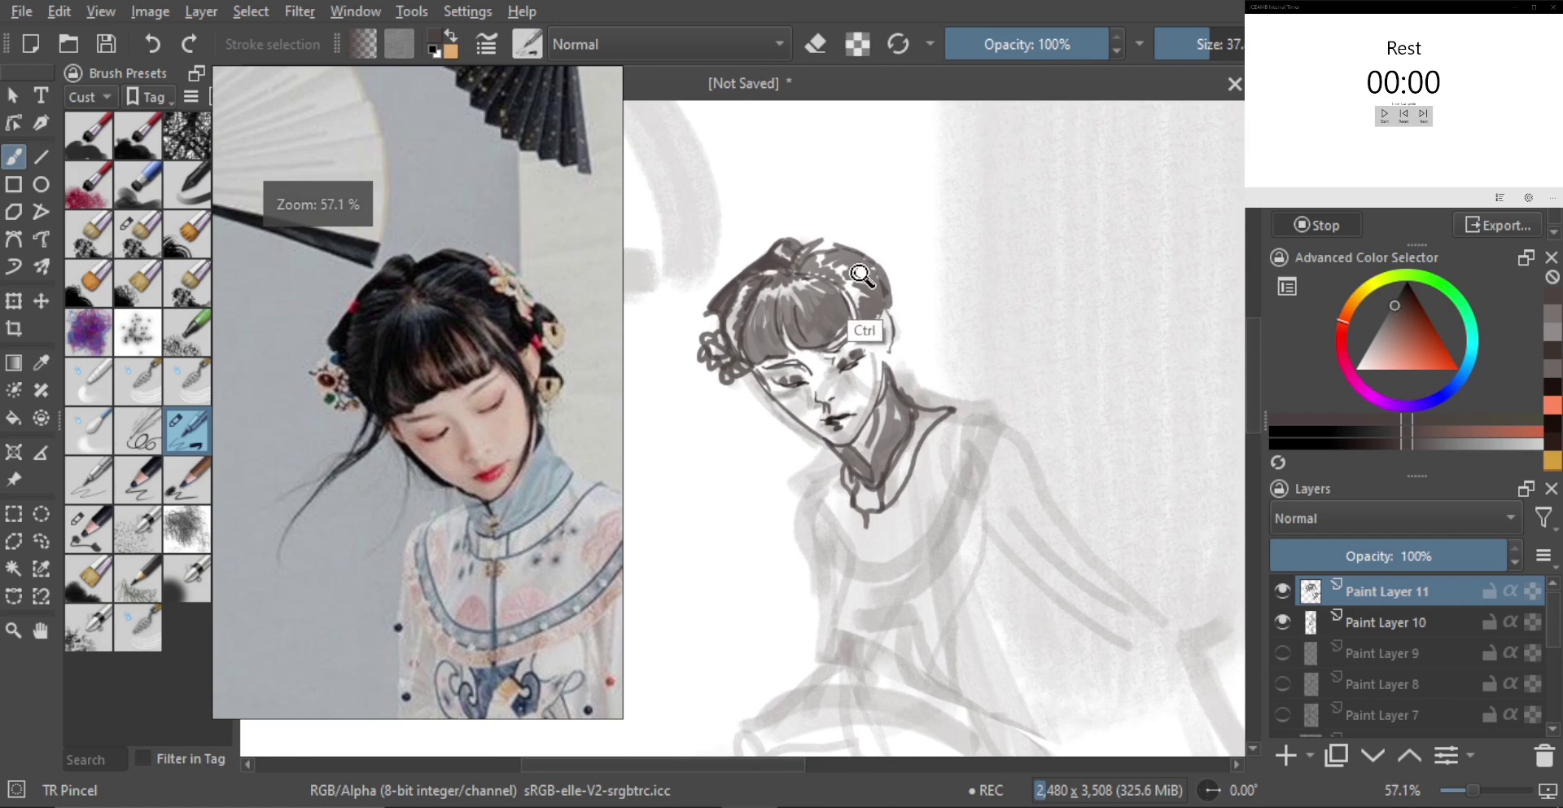
Erase part of the hair's right edge with a smaller brush to make room for ornaments
key(bracketleft)
key(bracketleft)
key(e)
drag(884, 278, 895, 302)
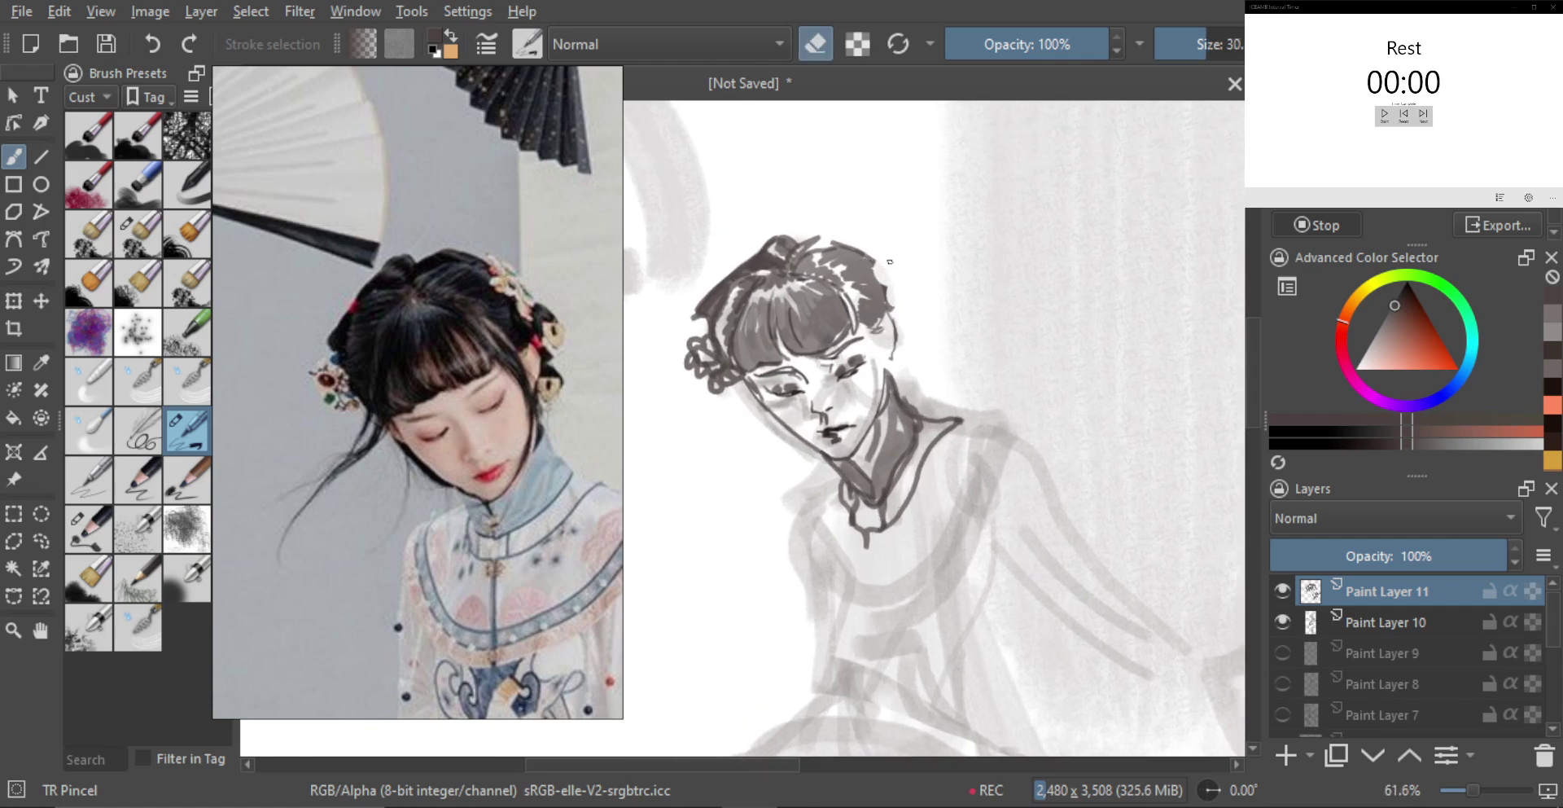
Draw flower ornaments and a small diamond-shaped pendant down the hair's right side with a thin brush
key(e)
key(bracketleft)
key(bracketleft)
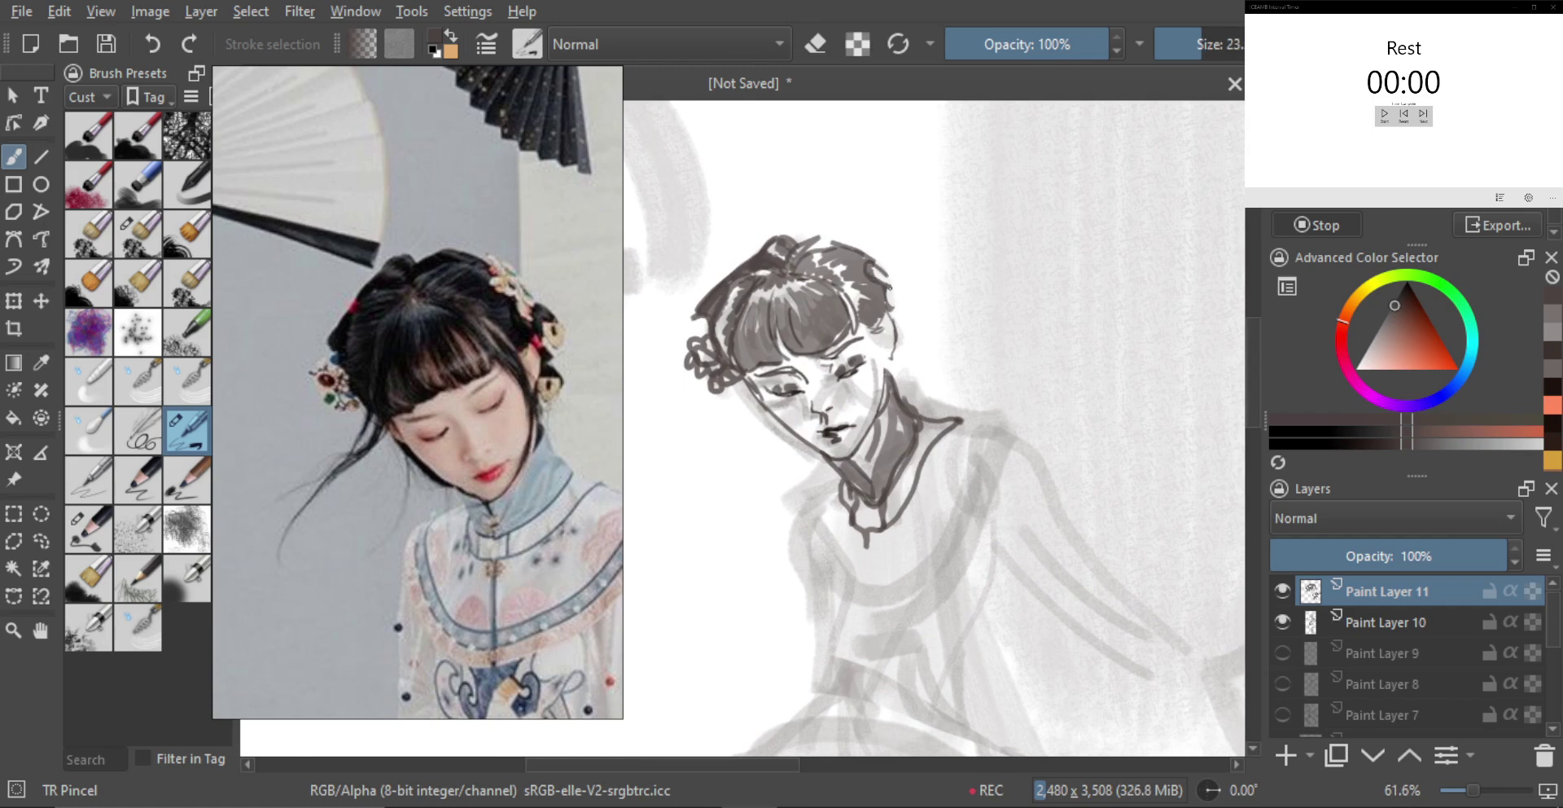
mouse_move(896, 272)
mouse_down()
mouse_move(909, 295)
mouse_move(895, 308)
mouse_move(932, 316)
mouse_up()
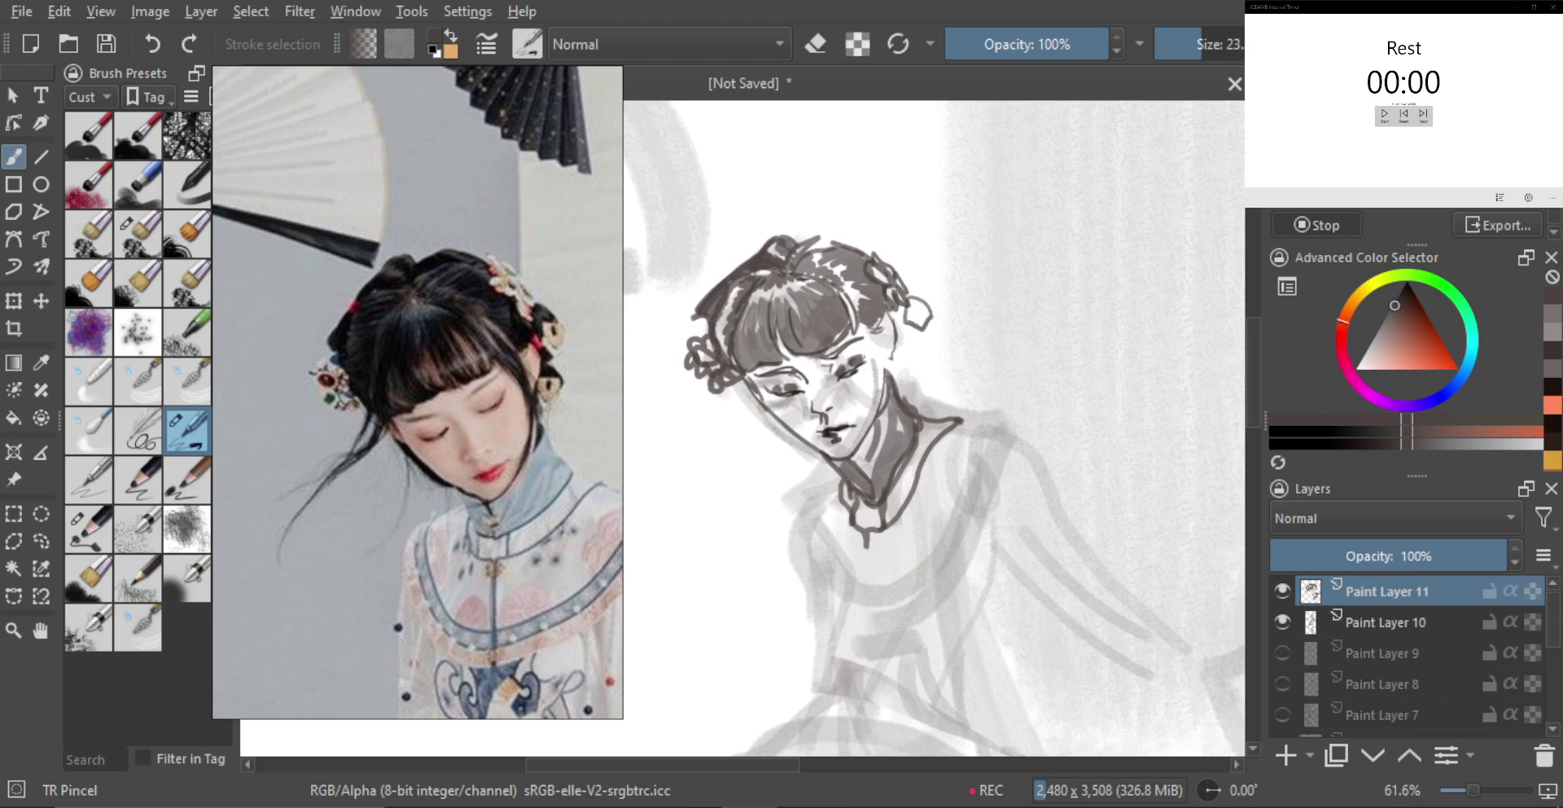
key(bracketright)
key(bracketright)
key(e)
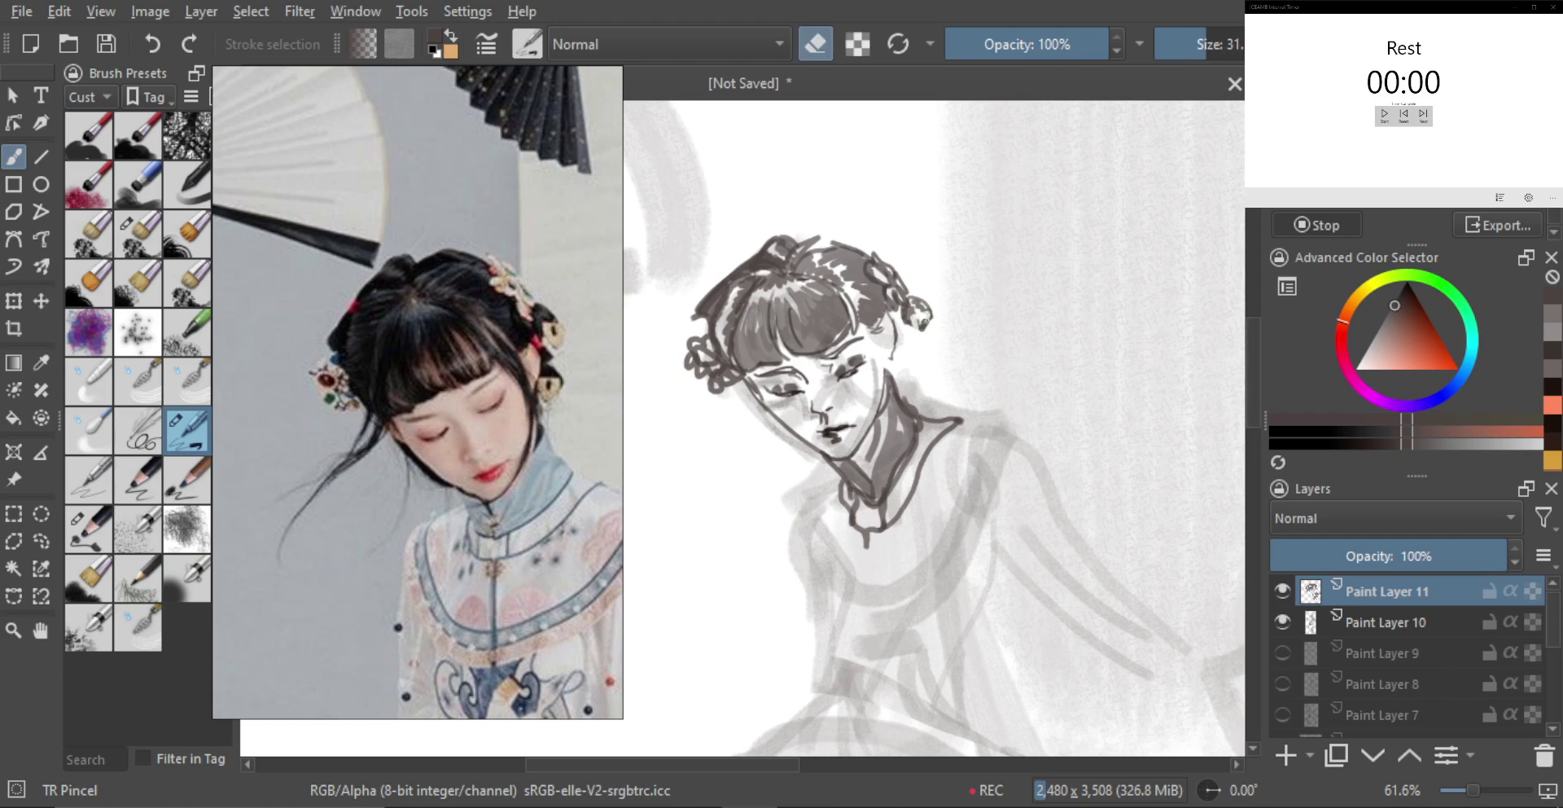
key(e)
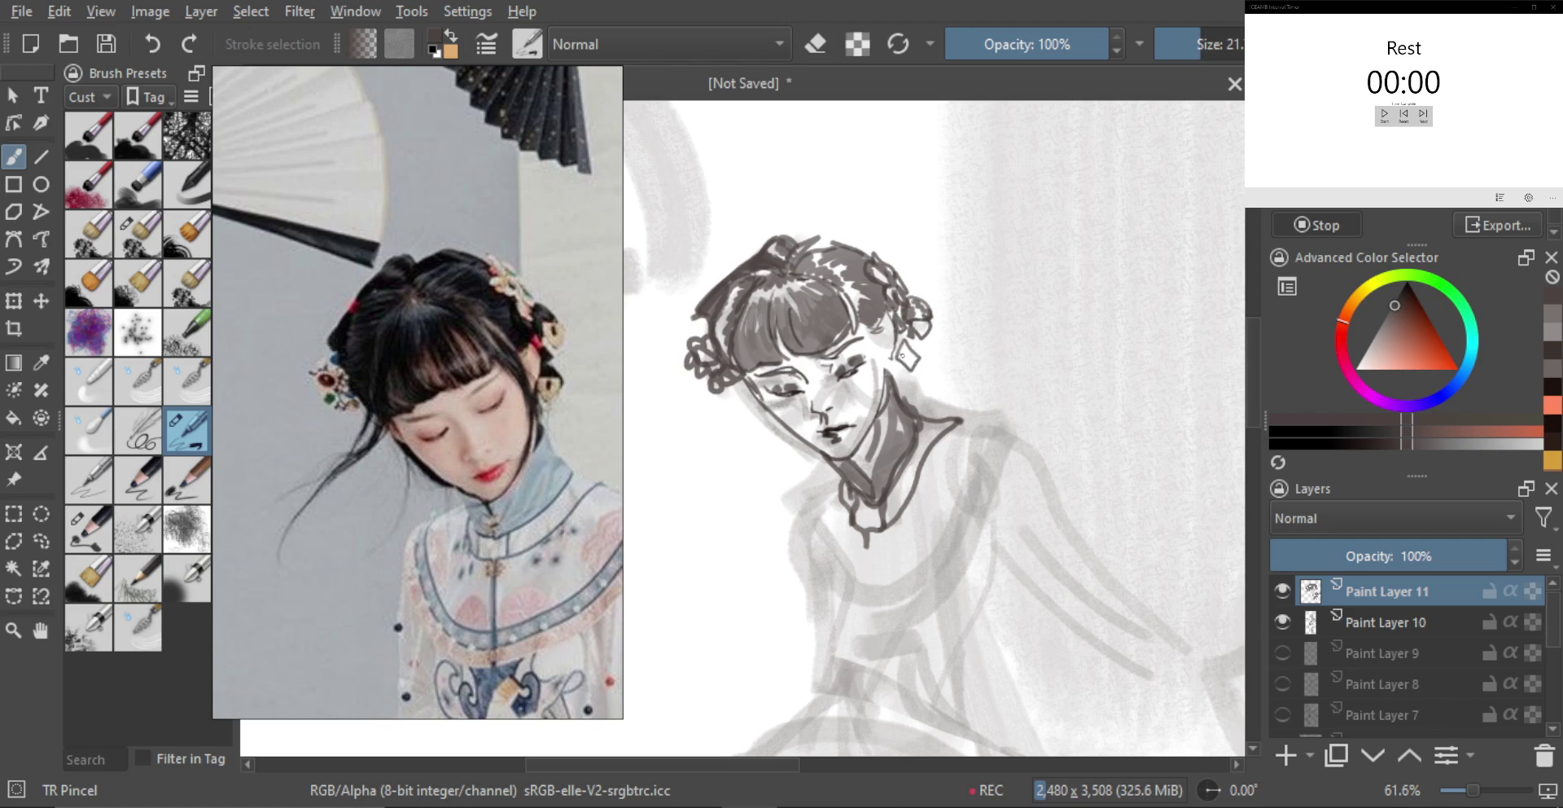
shift+drag(915, 334, 918, 334)
Draw a long hair strand from the fringe's right edge down past the cheek to the neck, redoing the stroke
mouse_move(932, 388)
mouse_down()
mouse_move(926, 335)
mouse_move(889, 306)
mouse_move(876, 371)
mouse_up()
key(ctrl+z)
drag(871, 273, 865, 376)
drag(866, 401, 865, 457)
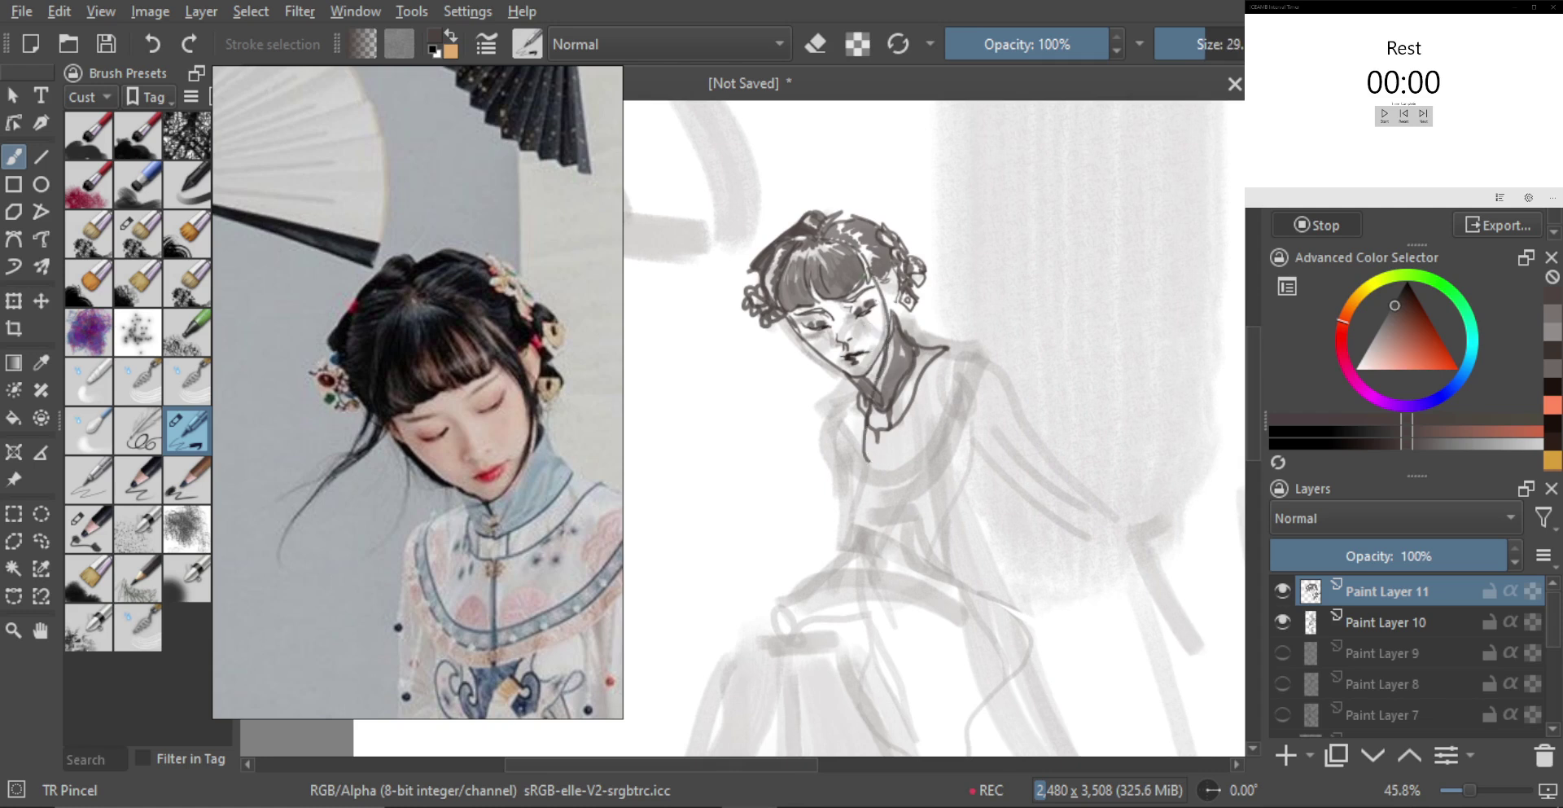
key(ctrl+z)
mouse_move(868, 276)
mouse_down()
mouse_move(874, 376)
mouse_move(837, 405)
mouse_up()
key(ctrl+z)
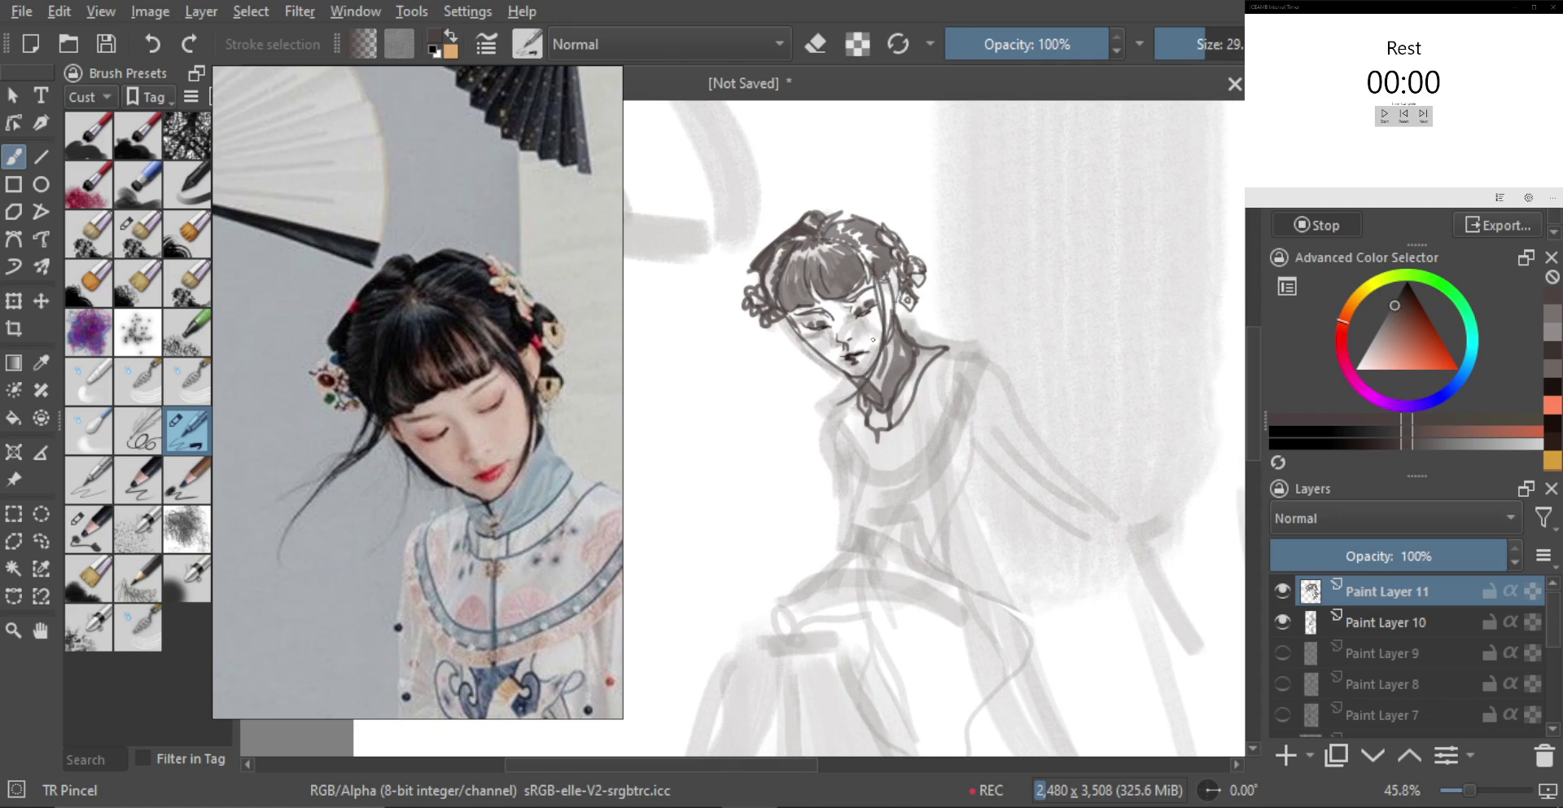
scroll(859, 327, up, 2)
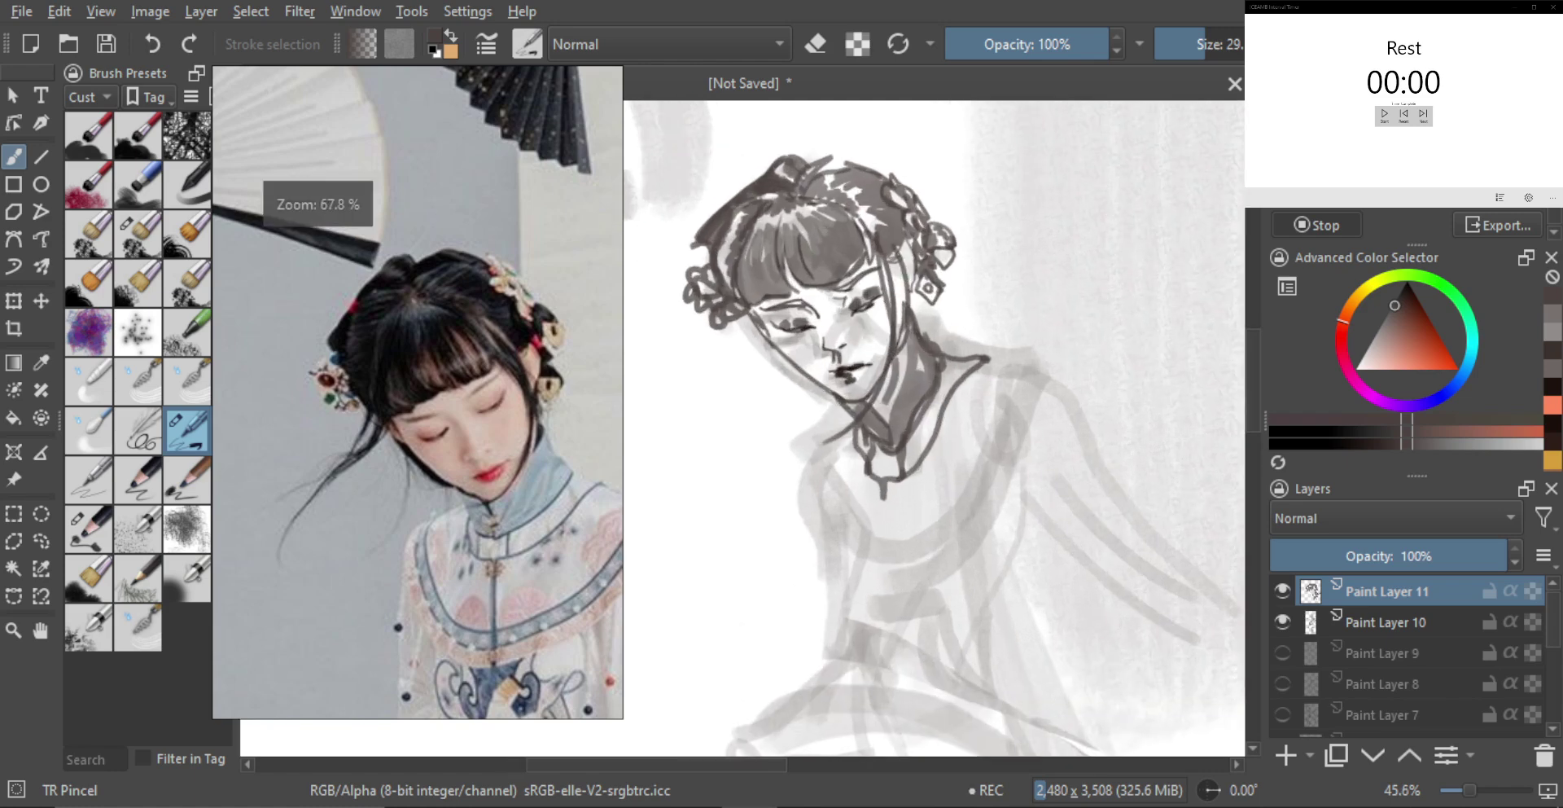
drag(892, 253, 899, 381)
drag(871, 250, 874, 272)
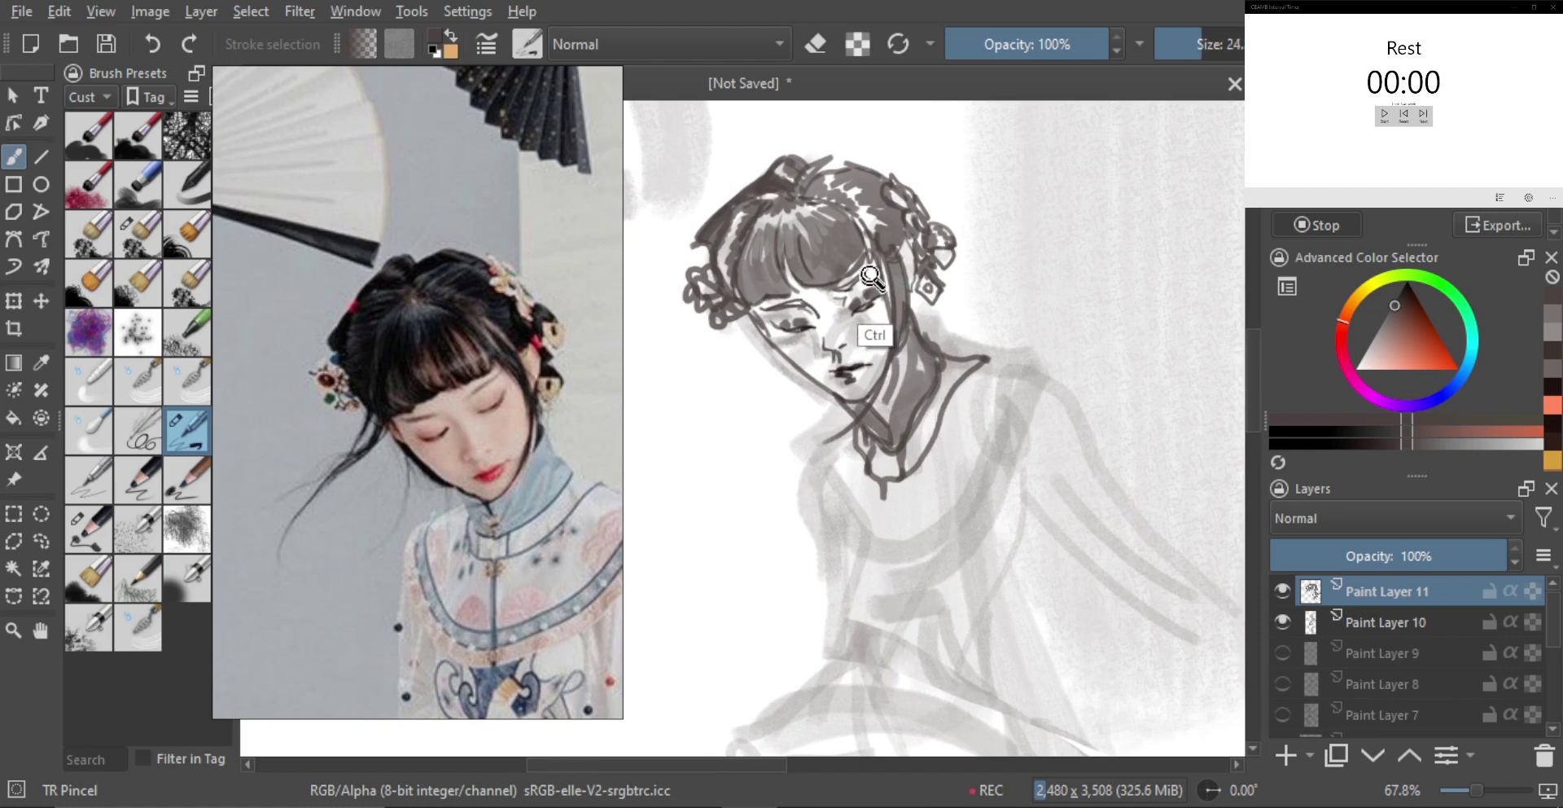
Try to erase a thin highlight in the hair beside the fringe's right edge with a smaller brush
key(bracketleft)
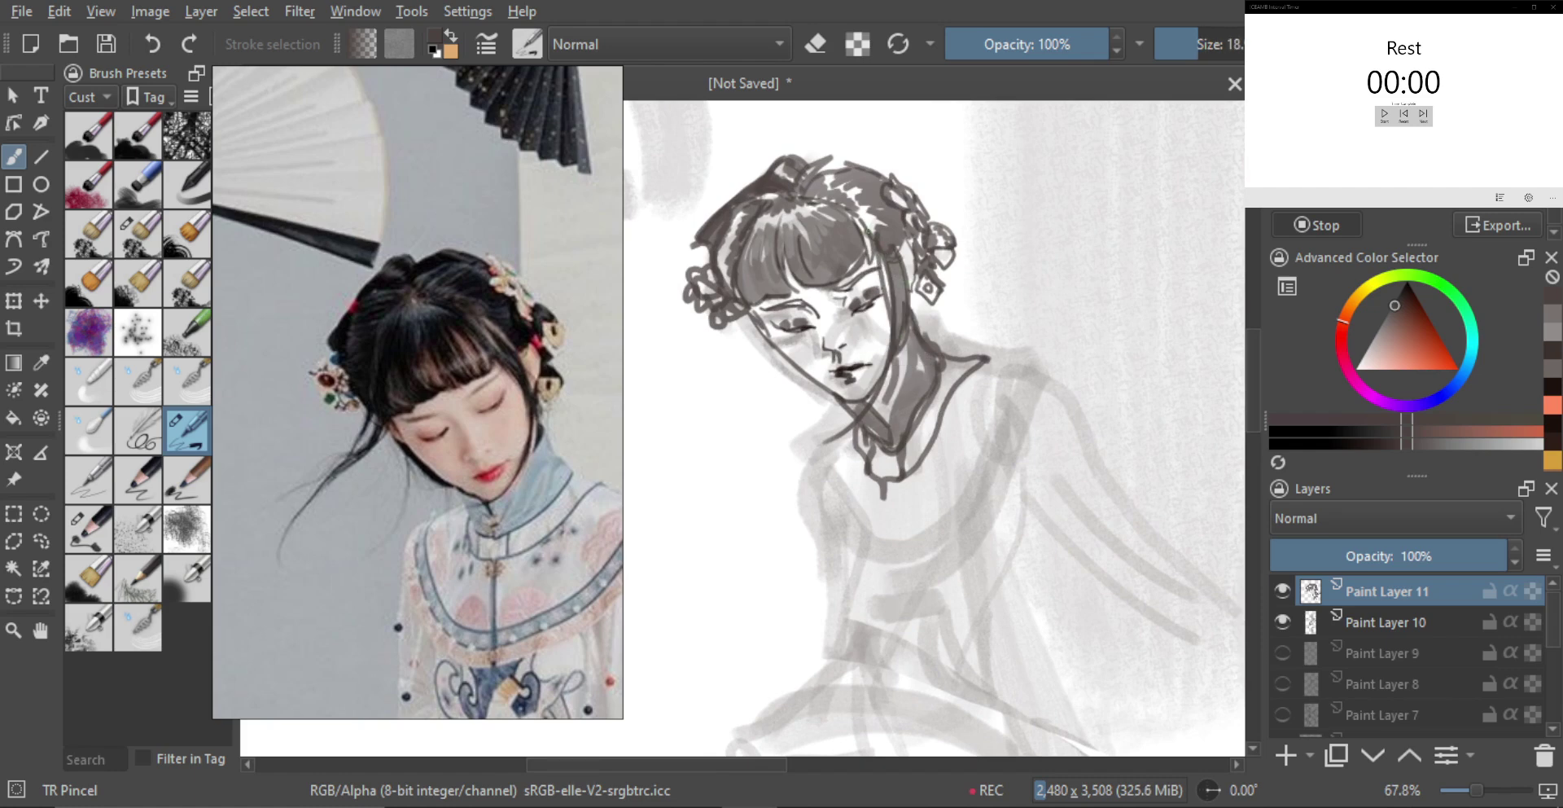
key(e)
drag(879, 229, 894, 244)
key(ctrl+z)
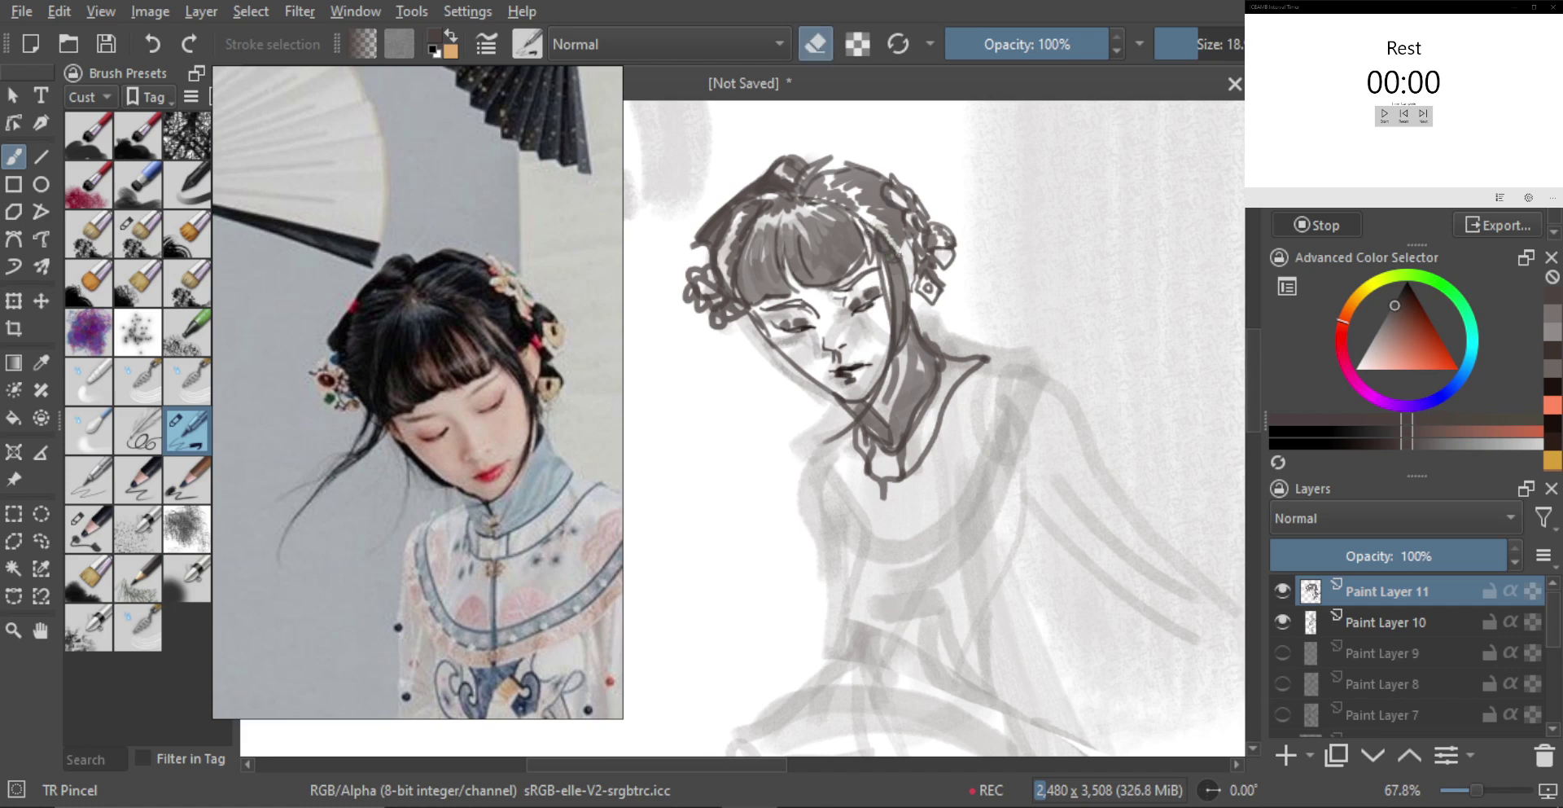
Try to draw a thin loose strand curving down and outward from the left temple
scroll(899, 253, down, 2)
scroll(896, 303, up, 1)
key(e)
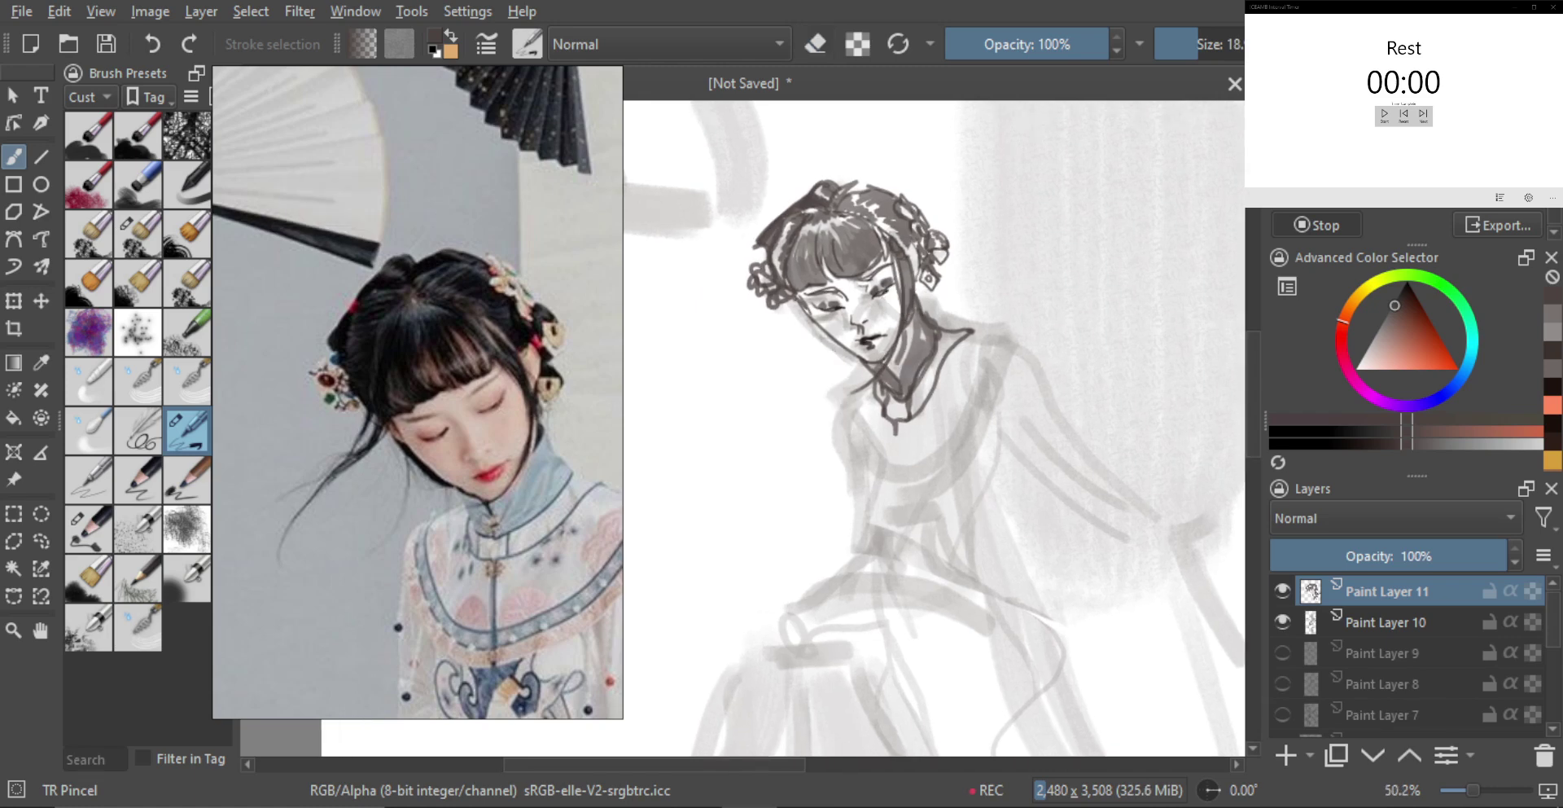
drag(812, 300, 795, 369)
key(ctrl+z)
drag(807, 318, 769, 440)
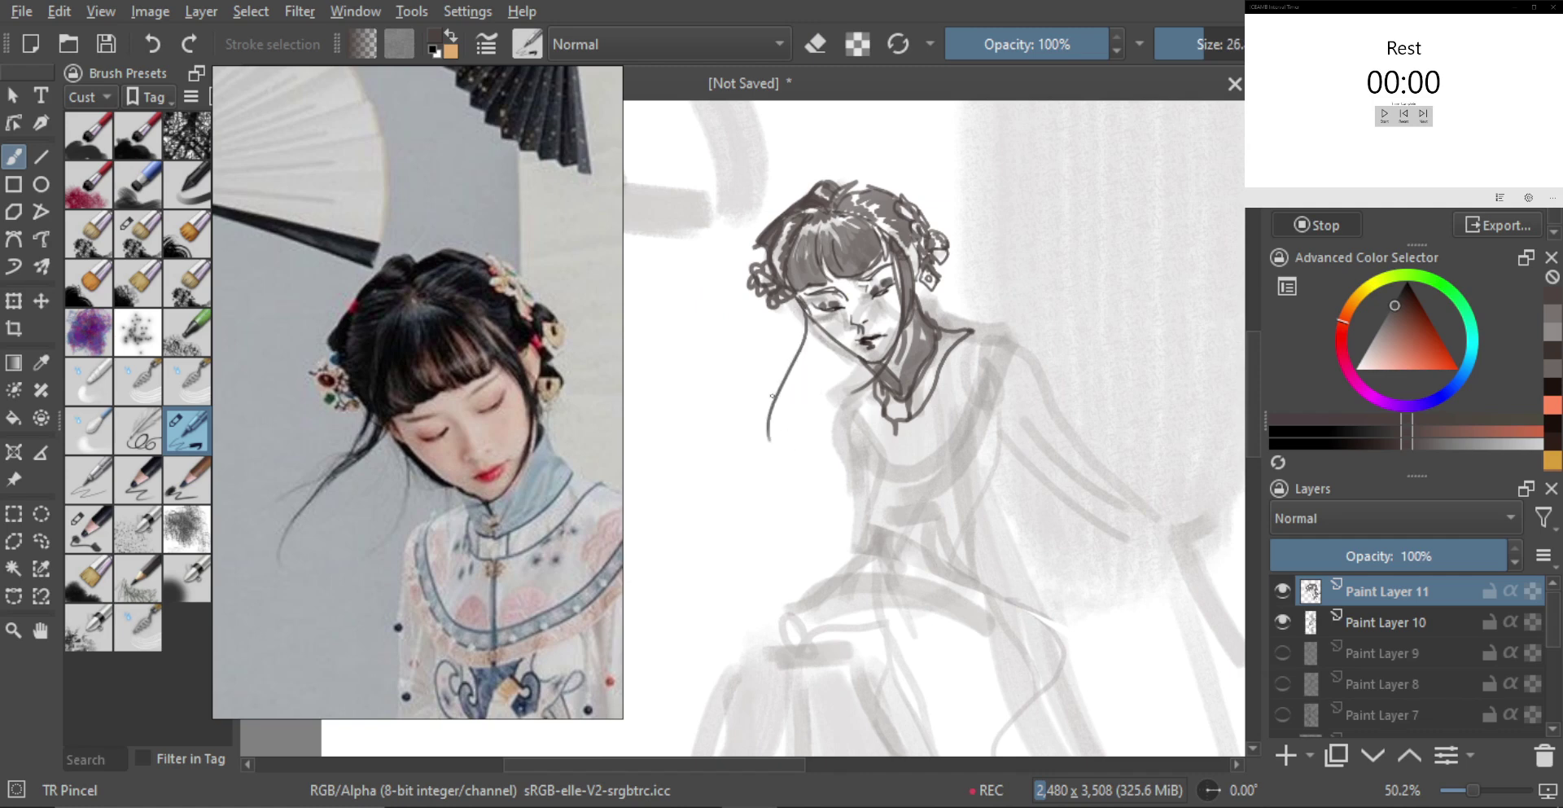
key(ctrl+z)
mouse_move(799, 302)
mouse_down()
mouse_move(794, 349)
mouse_move(742, 394)
mouse_up()
key(ctrl+z)
key(ctrl+z)
Try to draw the loose strand at the left temple with a larger brush and trim it with the eraser
key(bracketright)
key(bracketright)
key(bracketright)
key(bracketright)
key(bracketright)
key(bracketright)
mouse_move(805, 350)
mouse_down()
mouse_move(749, 404)
mouse_move(759, 387)
mouse_up()
key(e)
key(ctrl+z)
key(ctrl+z)
key(ctrl+z)
key(ctrl+z)
key(ctrl+z)
key(ctrl+z)
key(ctrl+z)
Draw a long loose strand sweeping down and outward from the left temple and taper it with the eraser
drag(801, 322, 754, 429)
key(e)
key(ctrl+z)
key(e)
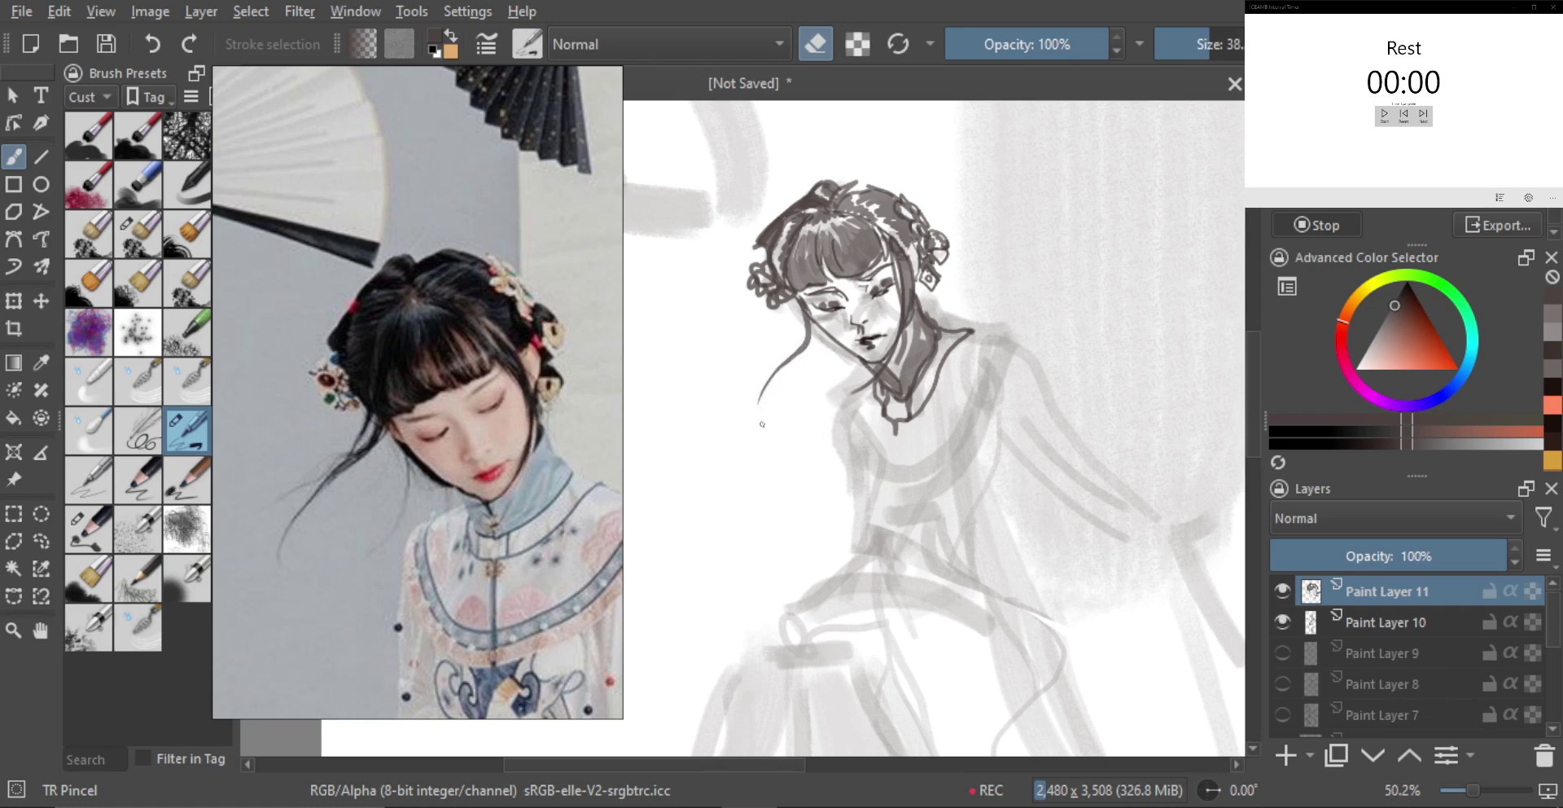
Add a shorter loose strand beside the long one near the left cheek, redoing the stroke
key(e)
key(bracketright)
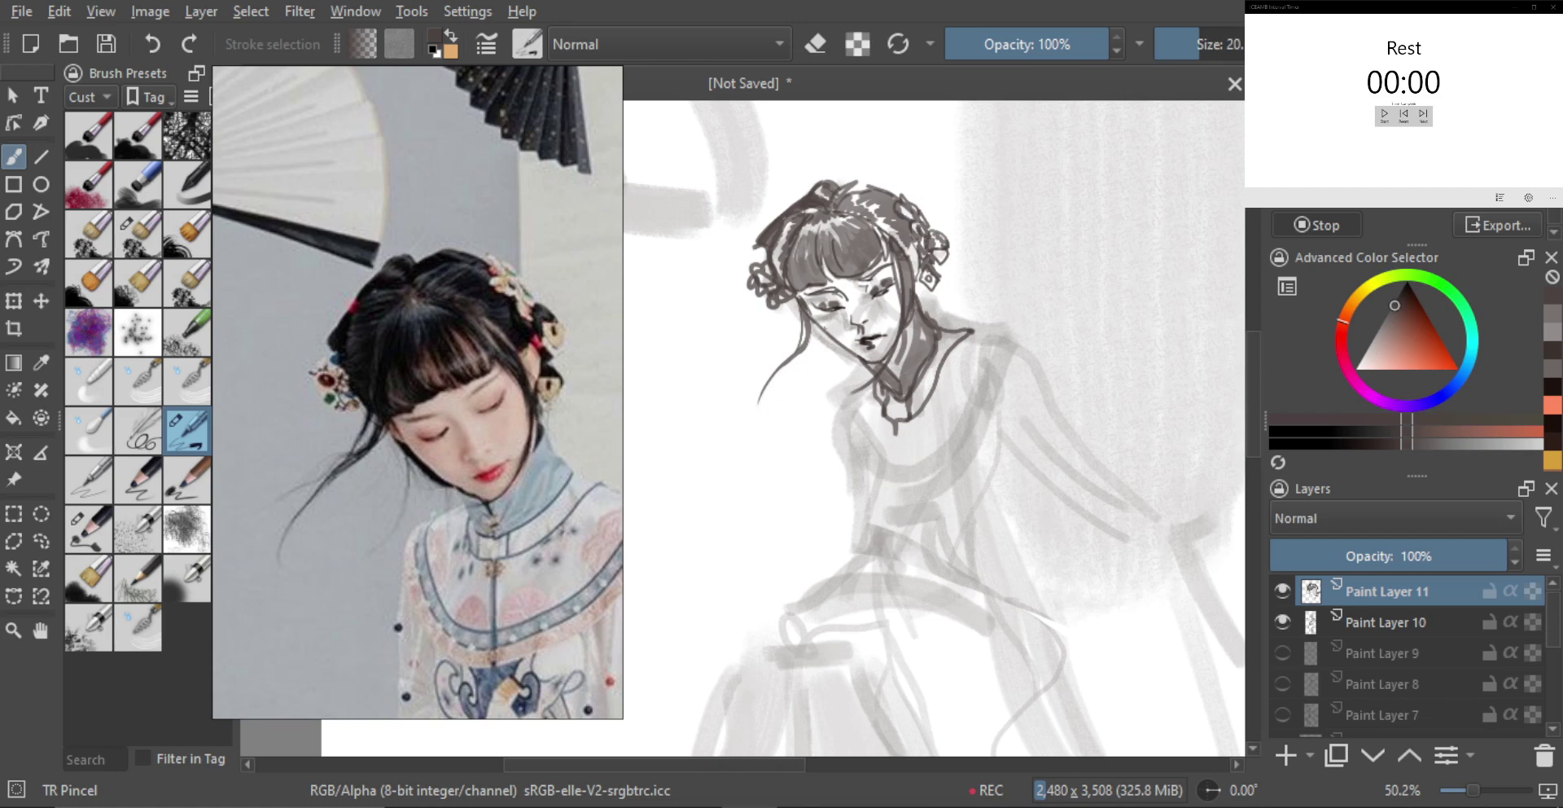
mouse_move(812, 326)
mouse_down()
mouse_move(770, 371)
mouse_move(807, 350)
mouse_move(758, 380)
mouse_move(832, 370)
mouse_up()
key(ctrl+z)
key(ctrl+z)
key(ctrl+z)
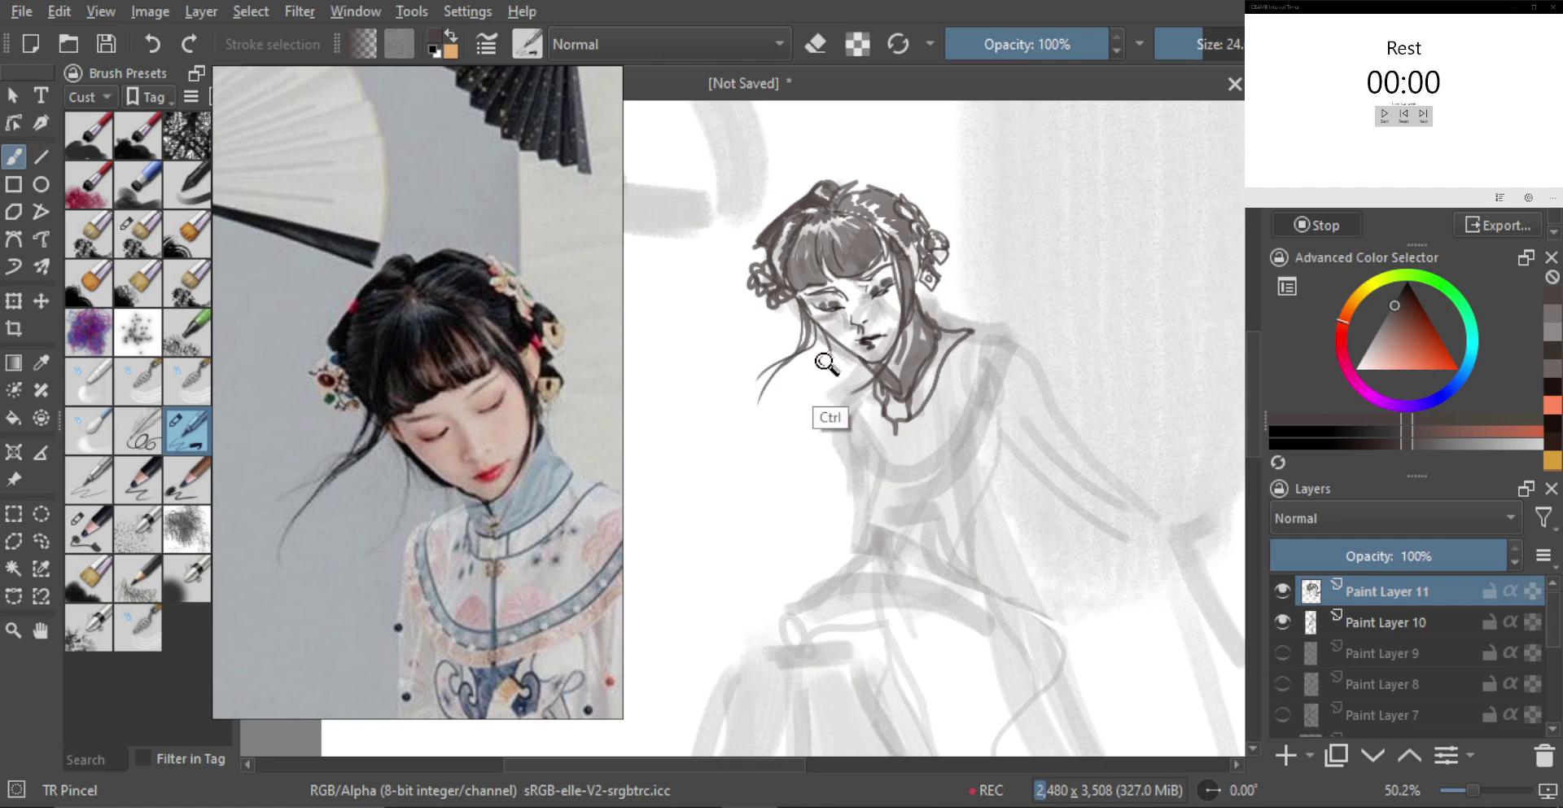
scroll(829, 361, up, 1)
drag(816, 318, 832, 340)
key(ctrl+z)
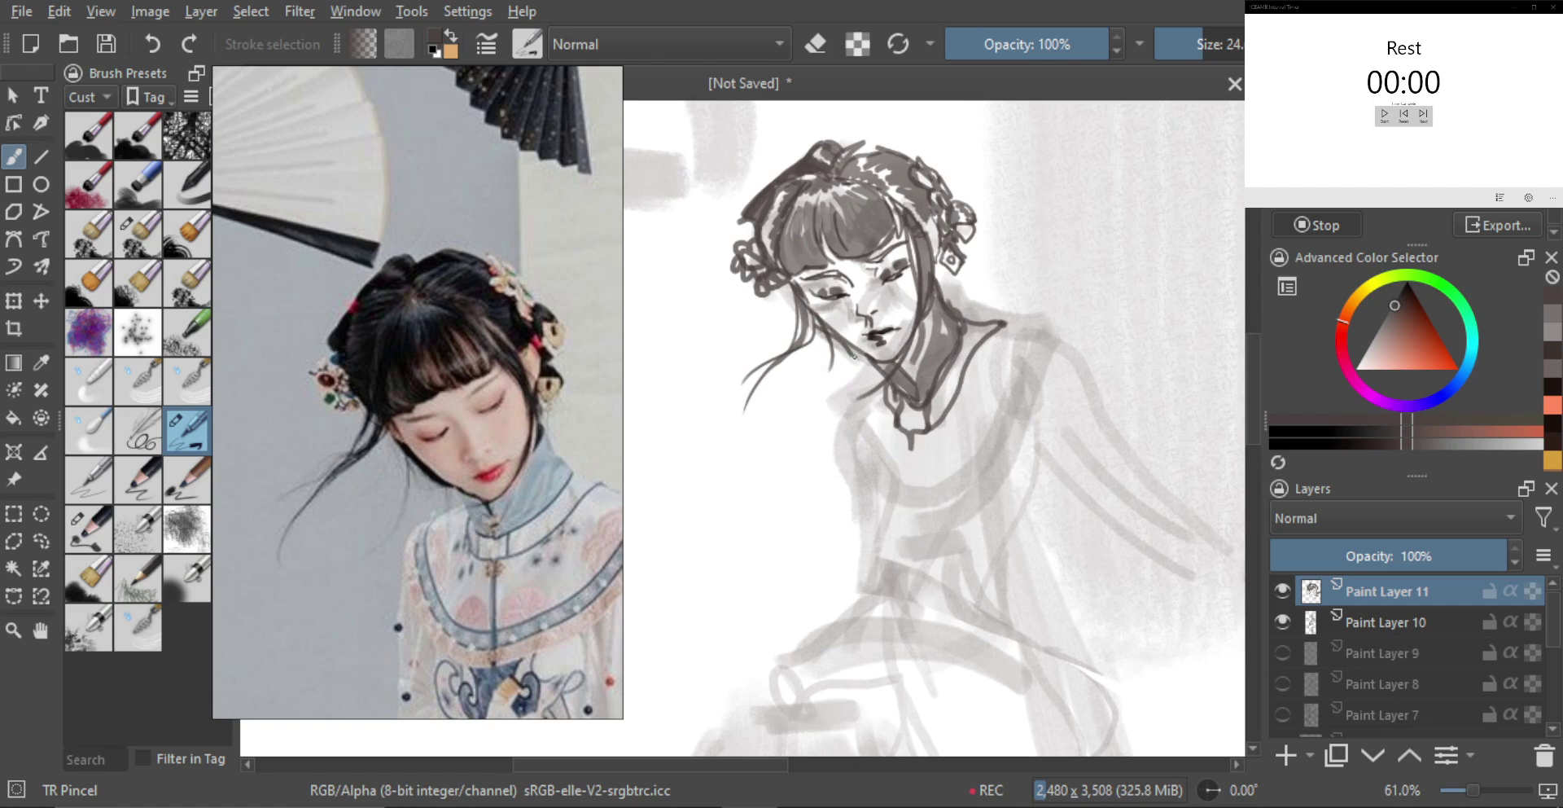
Rework the short strand beside the left cheek and add fine hair lines along the jaw with a very small brush
key(bracketright)
key(ctrl+z)
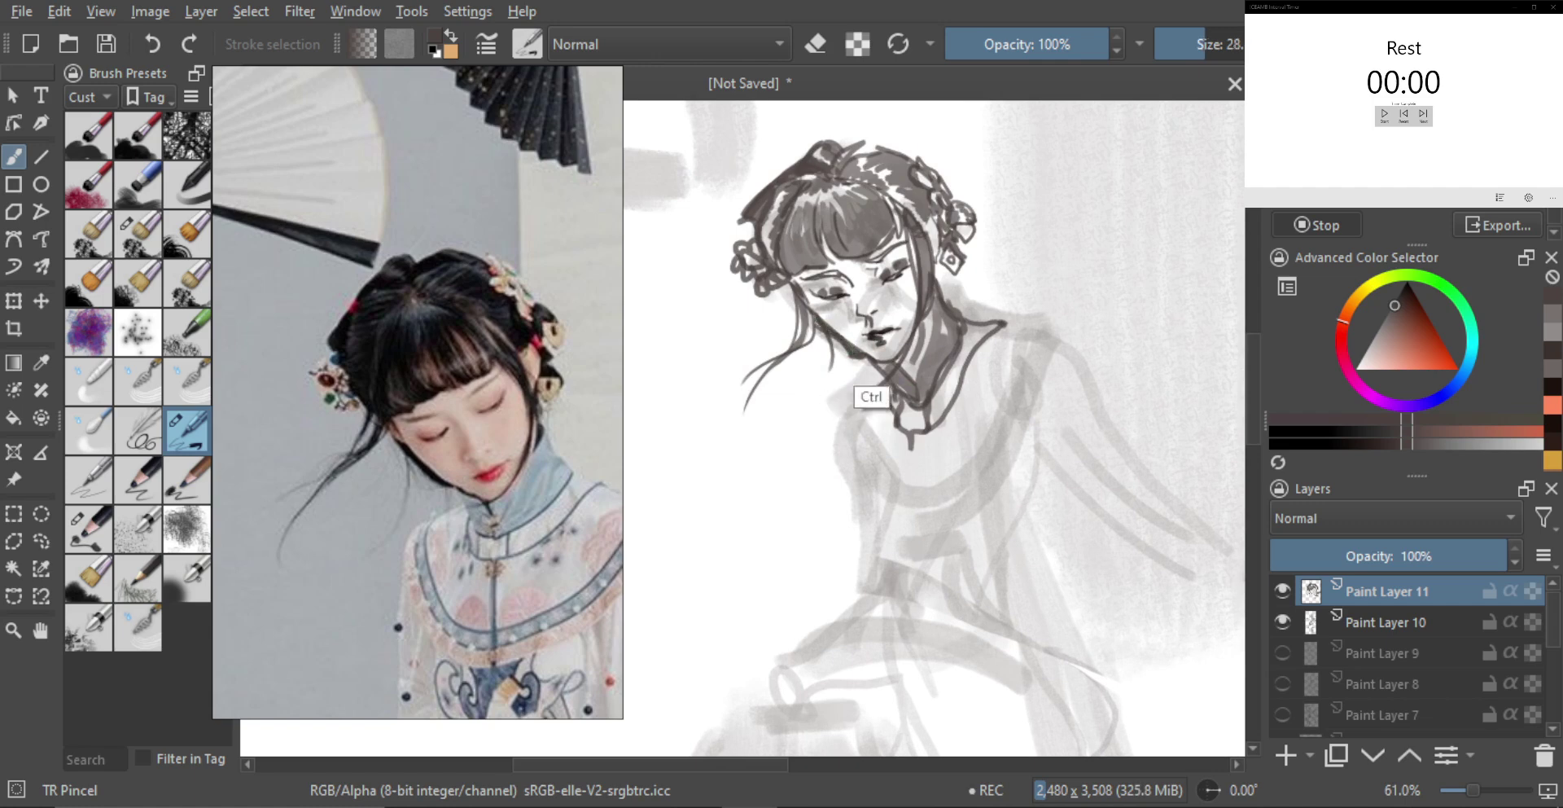
drag(790, 285, 829, 329)
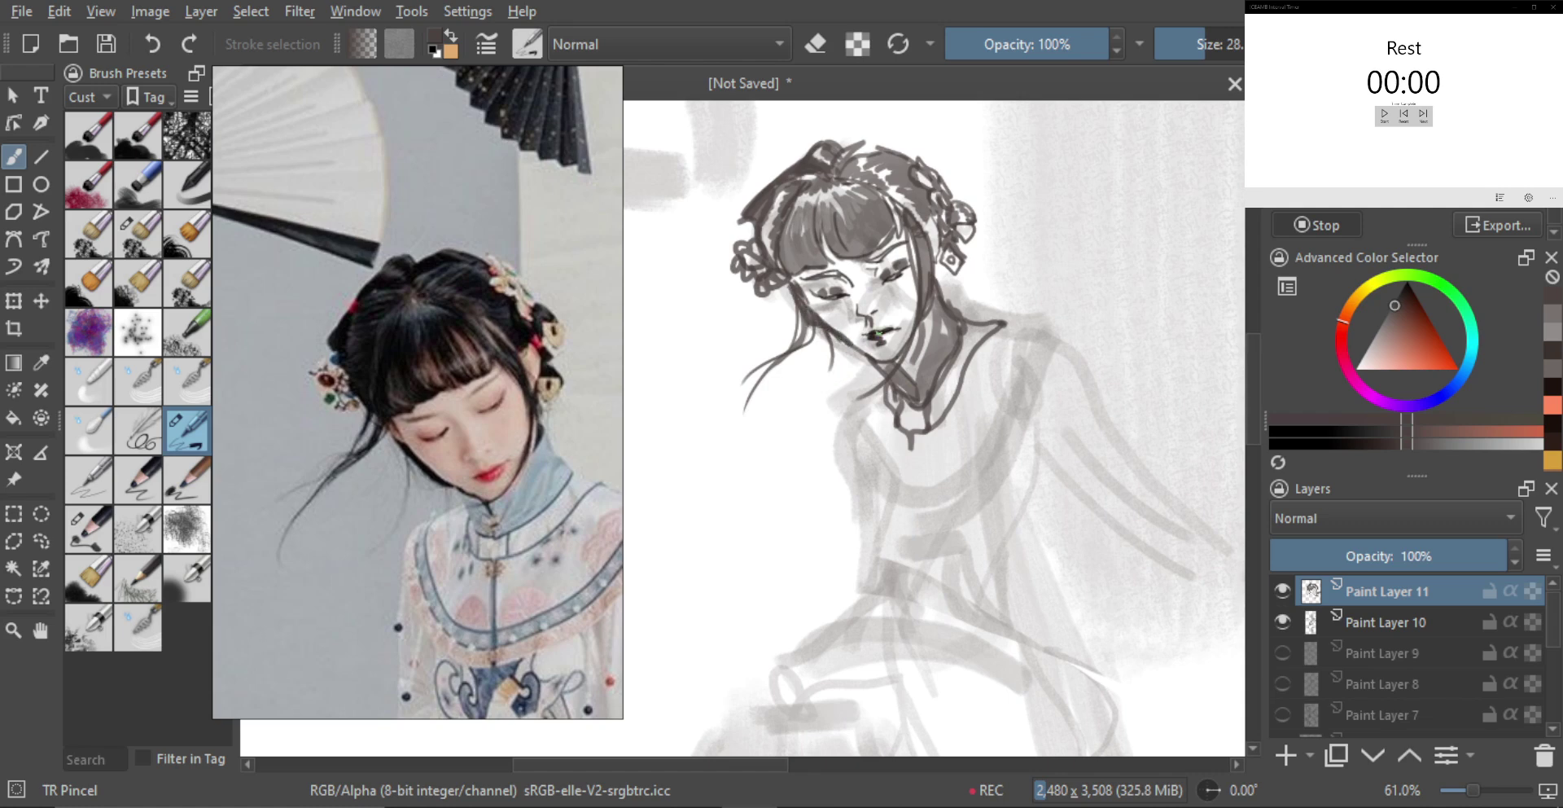
key(ctrl+z)
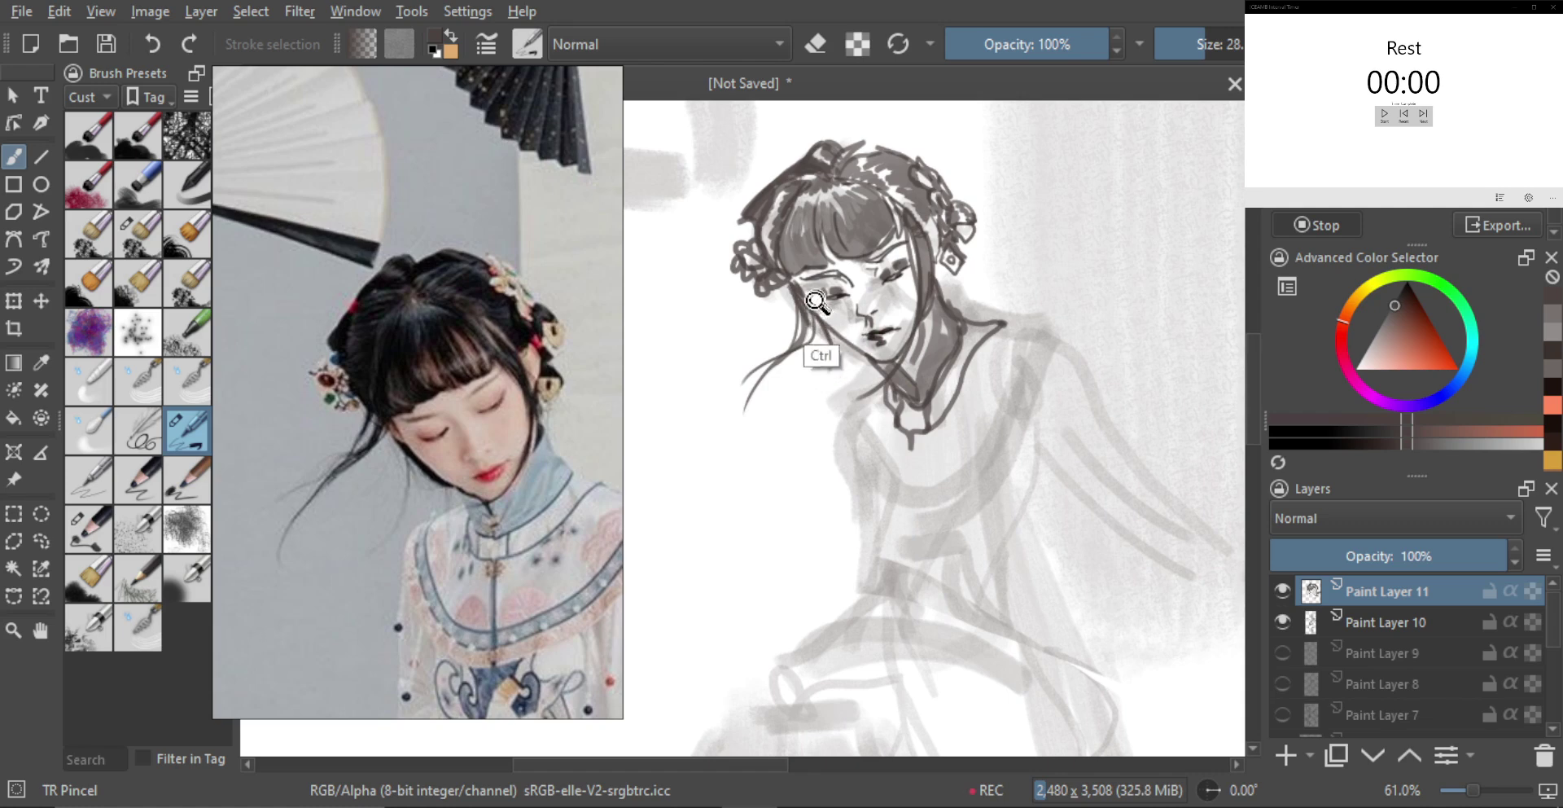
mouse_move(830, 324)
mouse_down()
mouse_move(835, 281)
mouse_move(855, 315)
mouse_move(803, 300)
mouse_move(840, 317)
mouse_move(810, 323)
mouse_move(812, 308)
mouse_up()
key(ctrl+z)
key(ctrl+z)
key(ctrl+z)
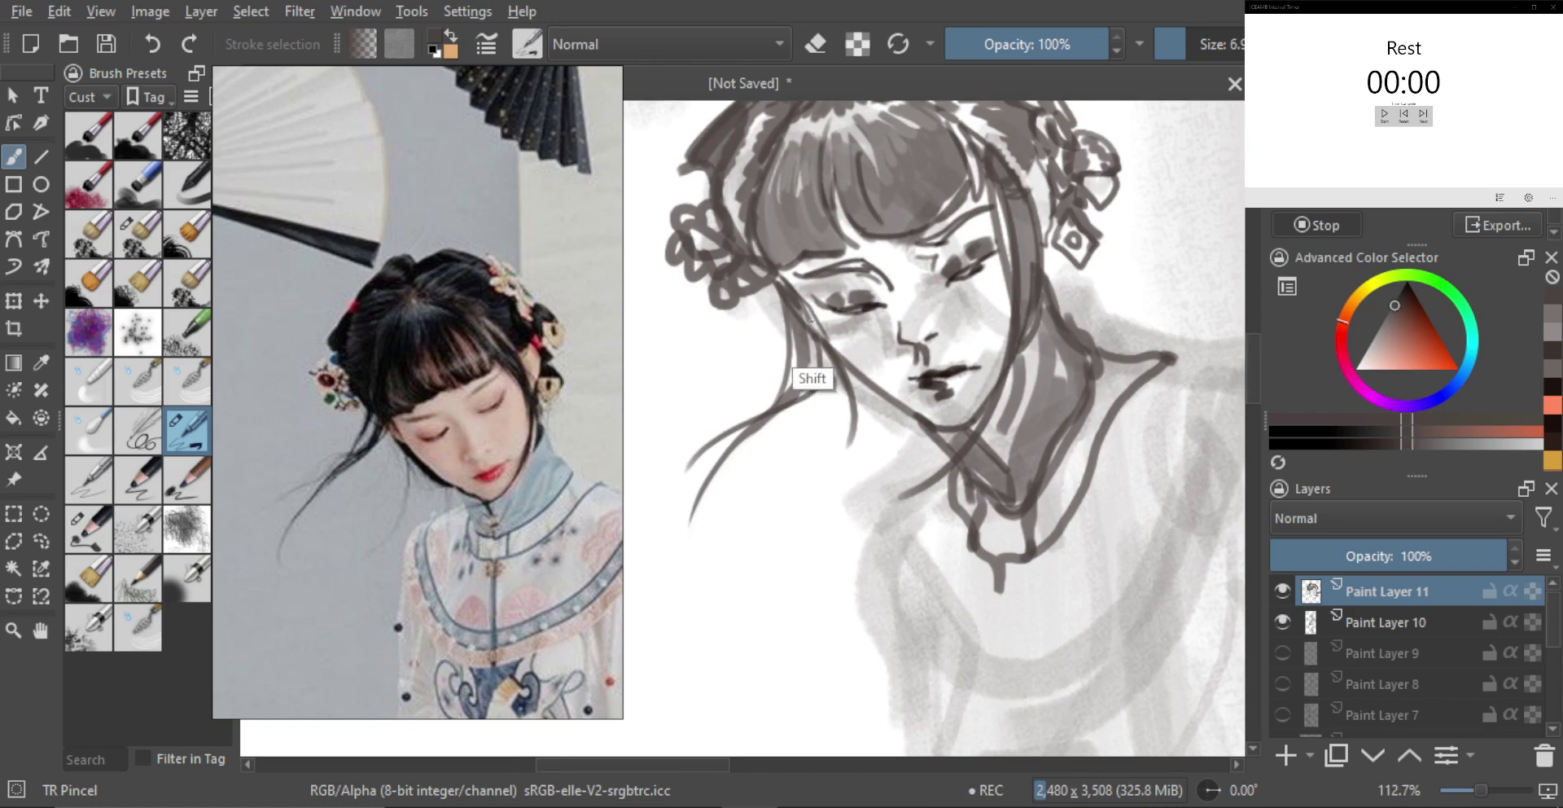
mouse_move(815, 321)
mouse_down()
mouse_move(876, 352)
mouse_move(904, 458)
mouse_up()
drag(987, 401, 908, 487)
Mirror the canvas horizontally, flip the reference photo to match and show the whole seated figure in it
key(m)
drag(966, 420, 1179, 415)
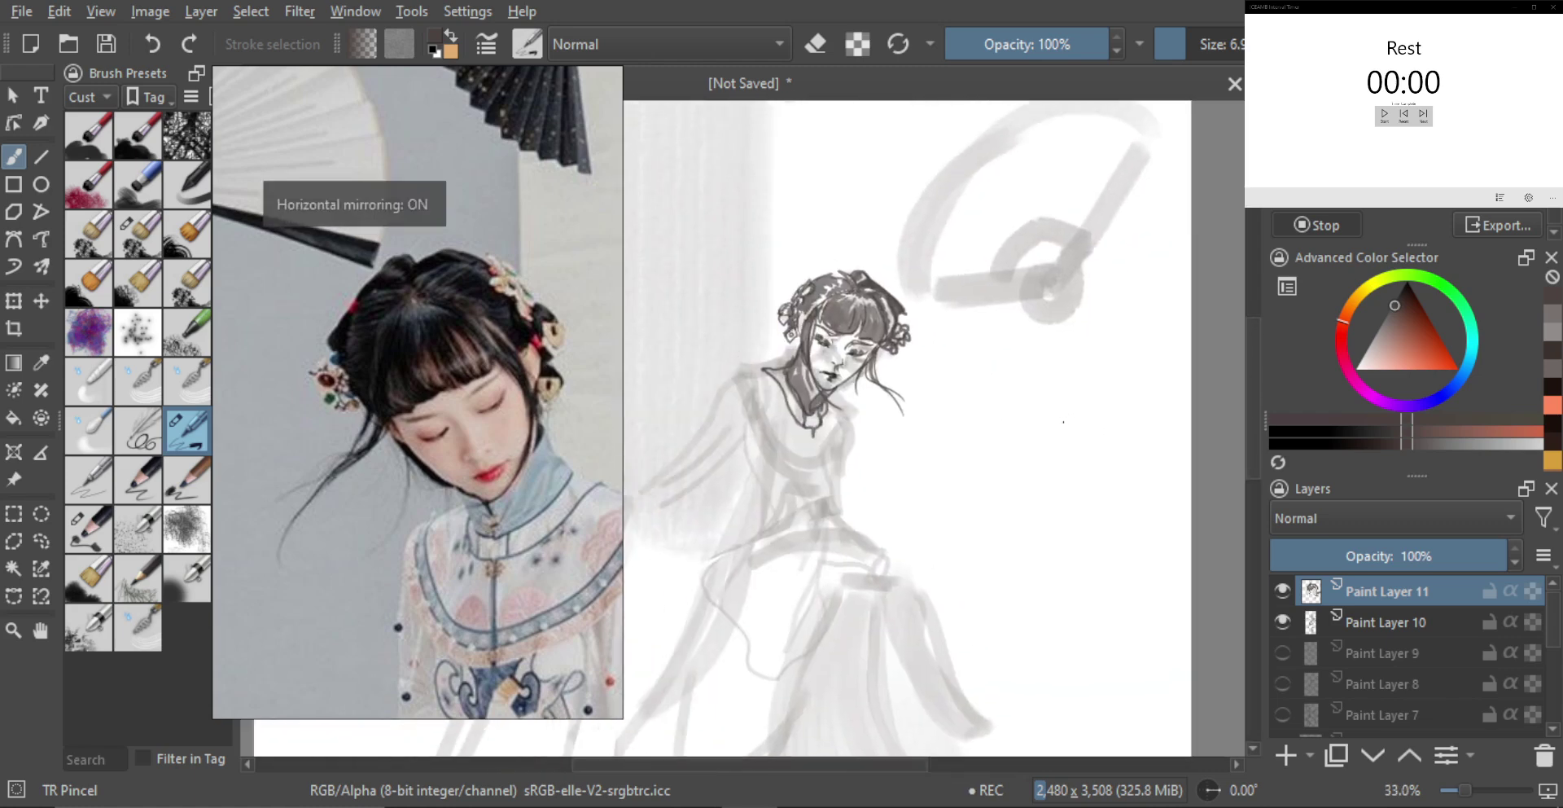
key(m)
drag(907, 385, 1048, 390)
key(m)
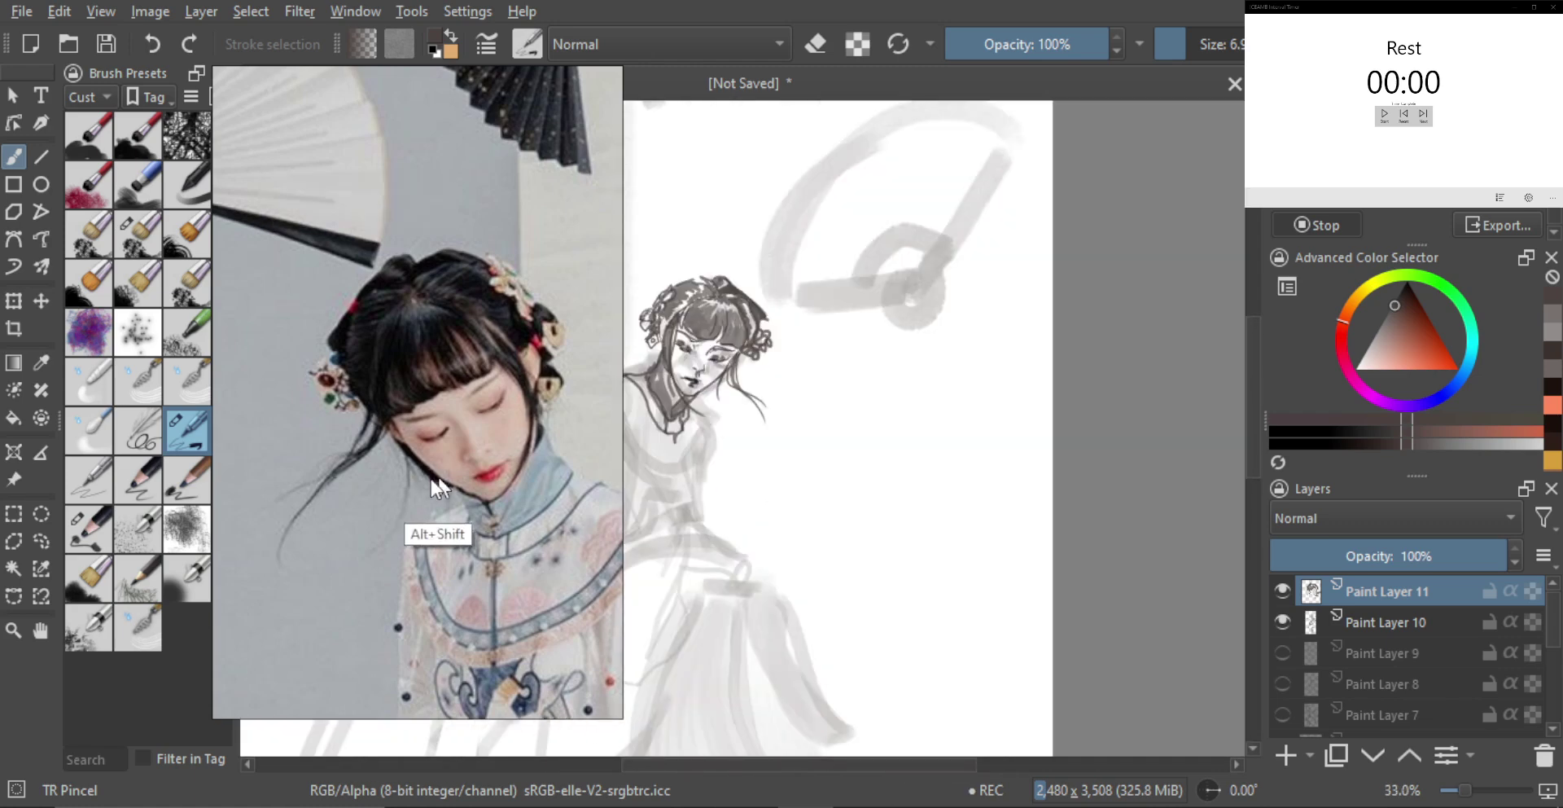
drag(430, 472, 482, 467)
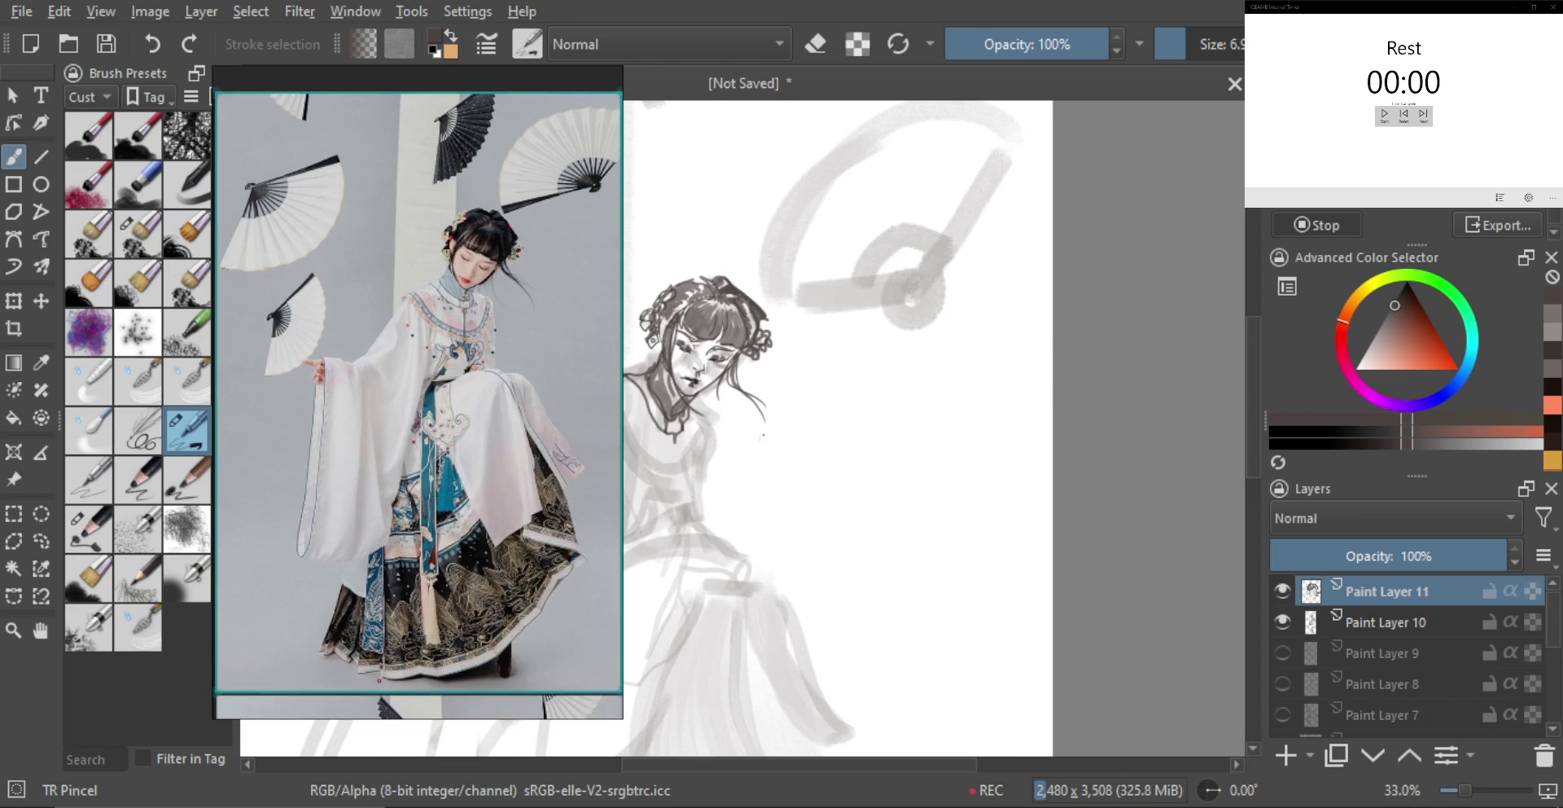
mouse_move(759, 438)
mouse_down()
mouse_move(910, 430)
mouse_move(936, 395)
mouse_move(828, 410)
mouse_up()
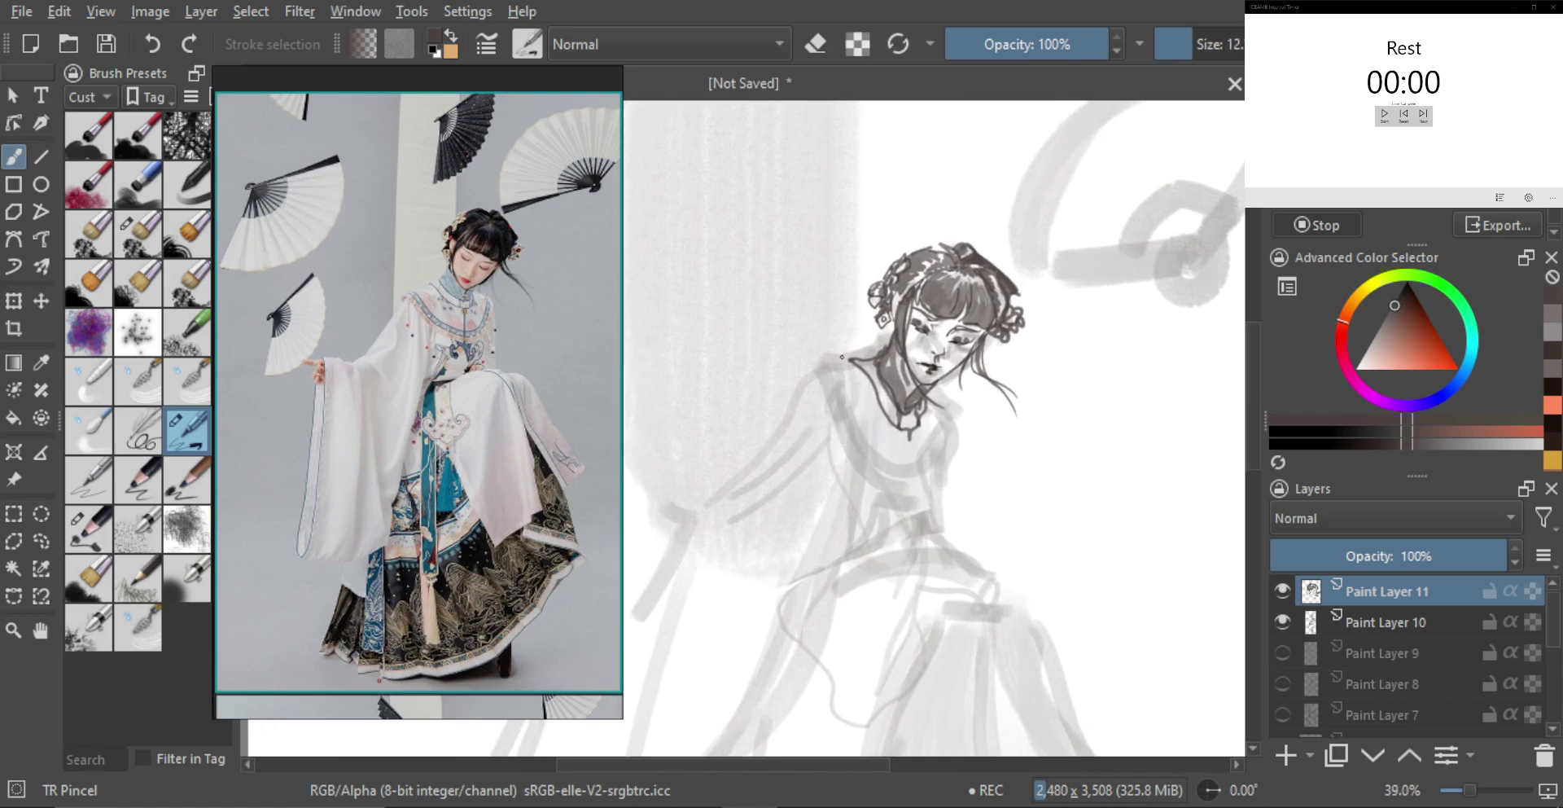
Outline the garment's yoke from the neck over the left shoulder and down around the chest, redoing strokes
drag(880, 356, 805, 373)
key(ctrl+z)
key(ctrl+z)
mouse_move(885, 356)
mouse_down()
mouse_move(789, 375)
mouse_move(934, 475)
mouse_up()
key(ctrl+z)
mouse_move(826, 399)
mouse_down()
mouse_move(850, 448)
mouse_move(945, 468)
mouse_up()
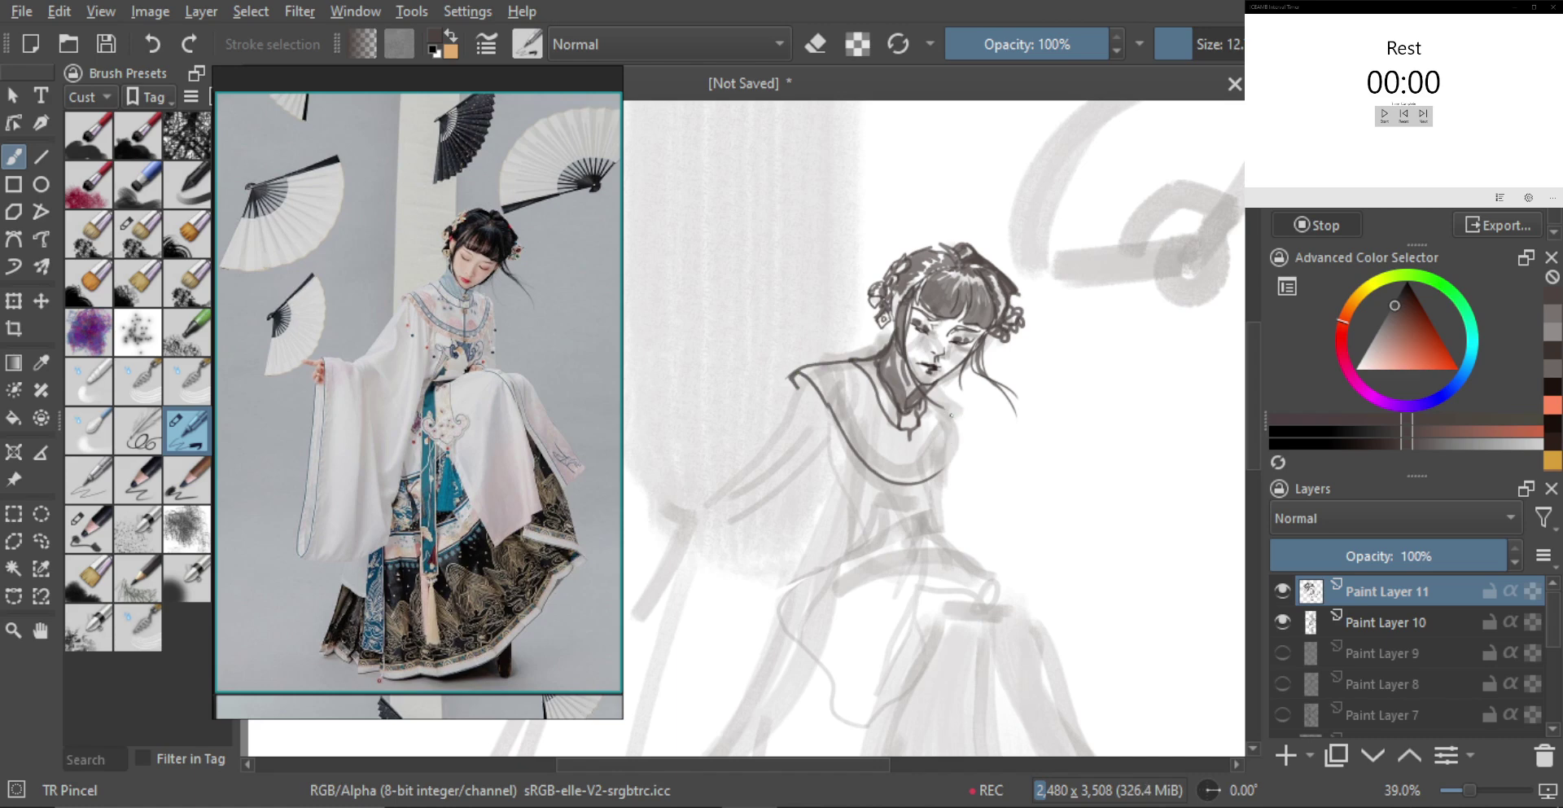
Close the yoke's outline on its right side and try an inner line parallel to its edge
mouse_move(951, 422)
mouse_down()
mouse_move(941, 468)
mouse_move(882, 454)
mouse_up()
drag(813, 372, 855, 436)
key(ctrl+z)
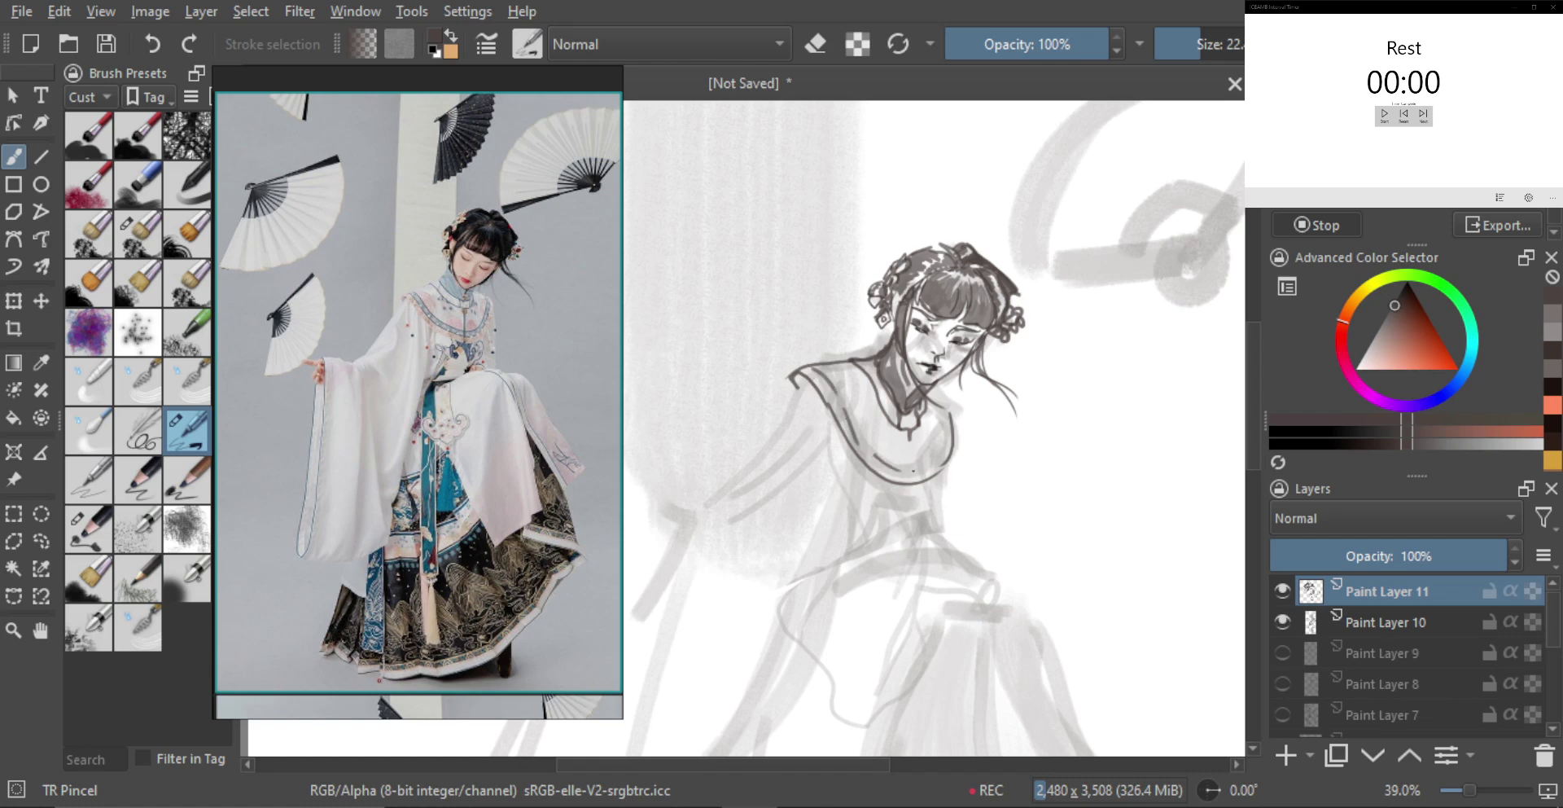
Draw a scalloped trim along the yoke's lower edge with a larger brush
key(bracketright)
mouse_move(813, 391)
mouse_down()
mouse_move(868, 484)
mouse_move(915, 499)
mouse_move(946, 484)
mouse_move(962, 431)
mouse_up()
scroll(959, 434, down, 3)
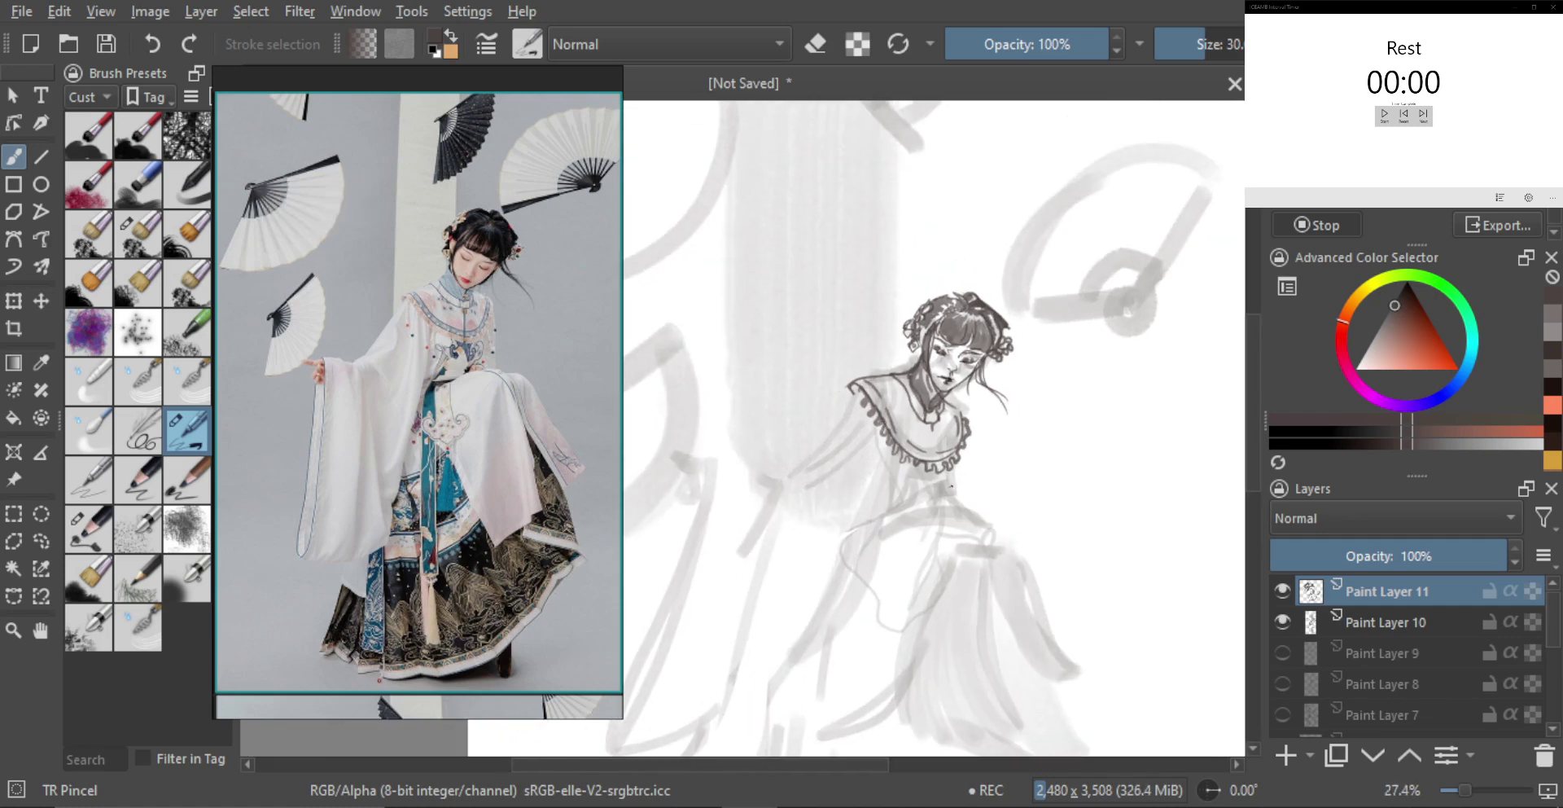
Outline the outstretched left arm and its long hanging sleeve down to the rounded lower hem
drag(976, 480, 993, 443)
scroll(994, 444, down, 2)
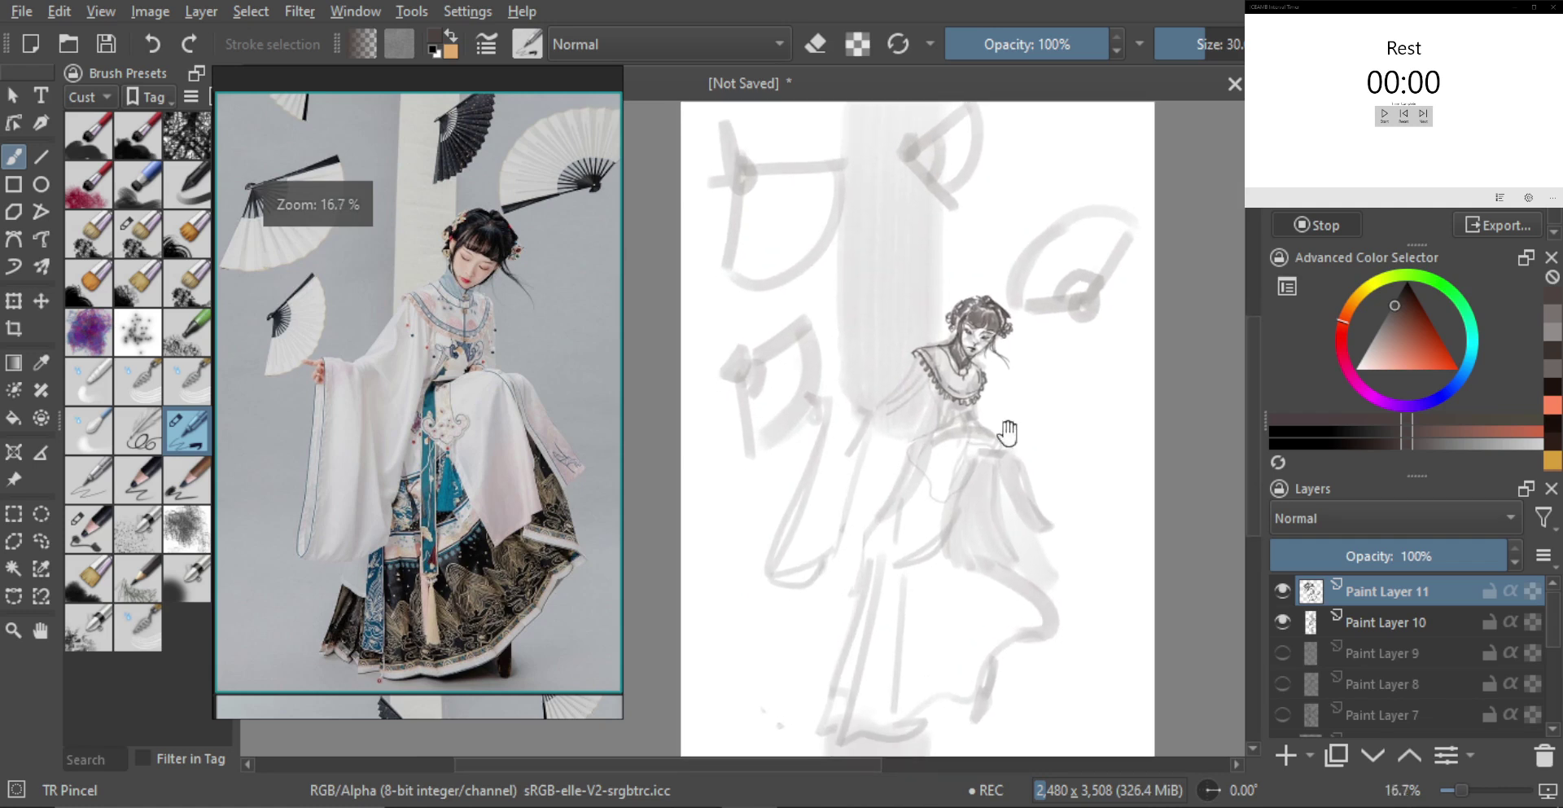
mouse_move(916, 353)
mouse_down()
mouse_move(874, 411)
mouse_move(819, 399)
mouse_move(845, 438)
mouse_move(783, 591)
mouse_move(798, 440)
mouse_up()
key(ctrl+z)
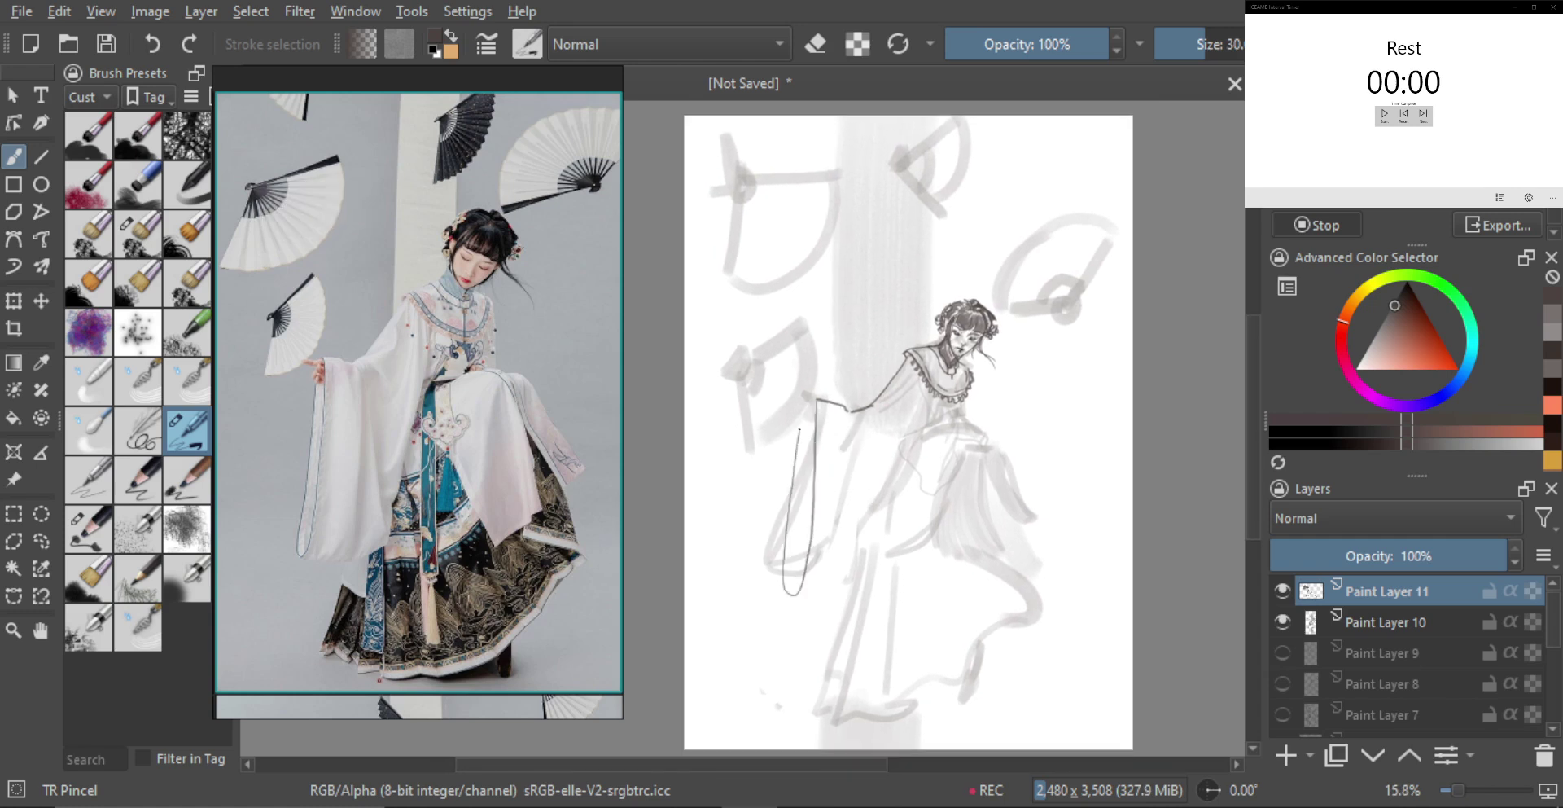
drag(790, 596, 819, 586)
Draw fabric folds radiating from the elbow of the outstretched sleeve, undoing the last stroke
drag(848, 413, 848, 477)
mouse_move(847, 410)
mouse_down()
mouse_move(850, 439)
mouse_move(865, 417)
mouse_move(868, 436)
mouse_up()
key(ctrl+z)
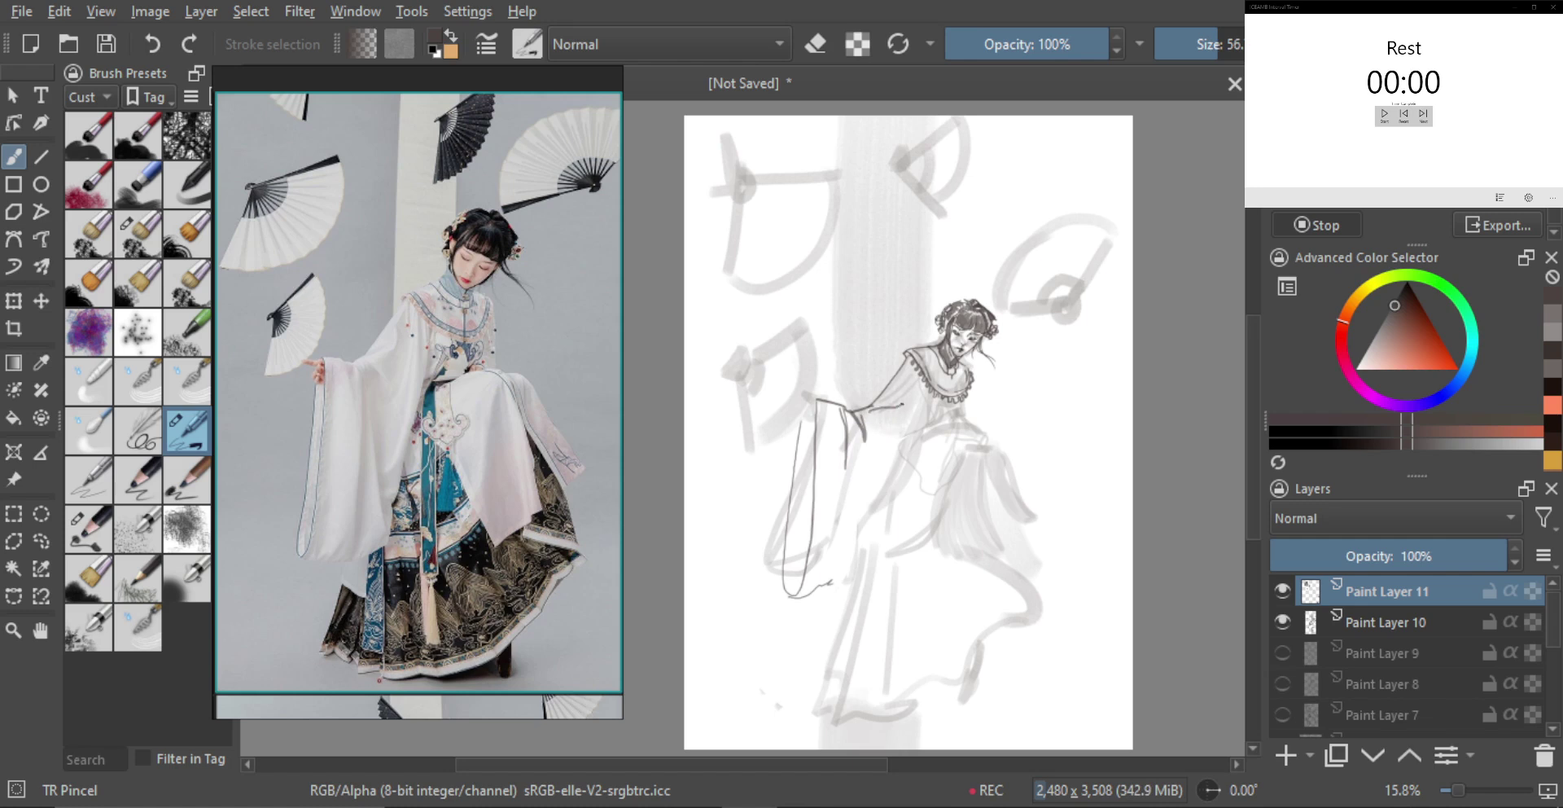
Add a vertical fold inside the hanging sleeve and draw its lower edge curving back up to the waist
drag(944, 424, 934, 422)
drag(877, 447, 870, 529)
mouse_move(832, 583)
mouse_down()
mouse_move(863, 573)
mouse_move(912, 452)
mouse_up()
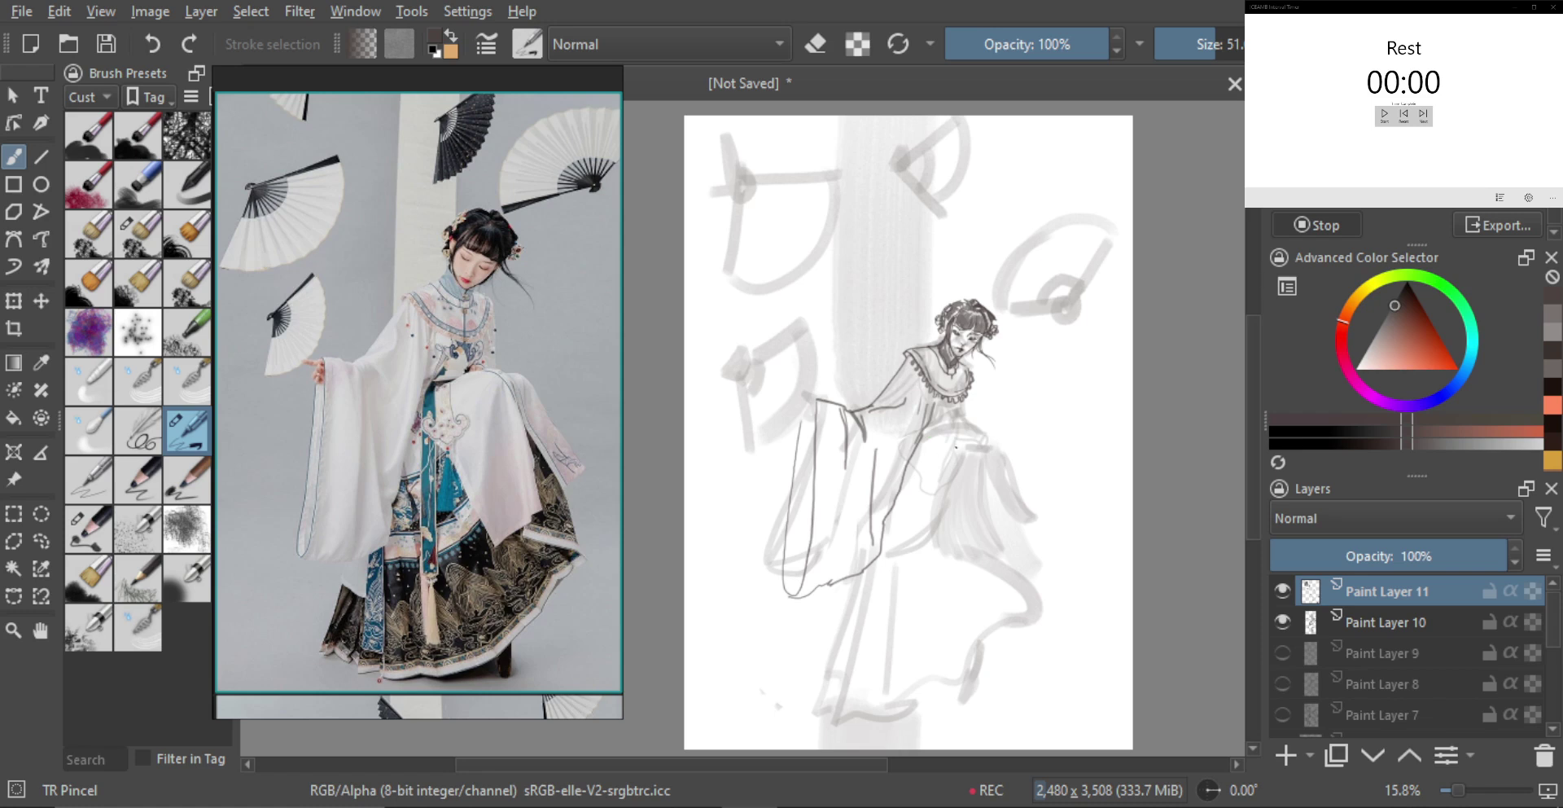
Outline the raised knee and the robe draped over it, closing the outer side and the pointed lower hem
mouse_move(912, 456)
mouse_down()
mouse_move(946, 412)
mouse_move(946, 439)
mouse_move(1012, 459)
mouse_up()
mouse_move(1013, 463)
mouse_down()
mouse_move(1044, 522)
mouse_move(1026, 544)
mouse_up()
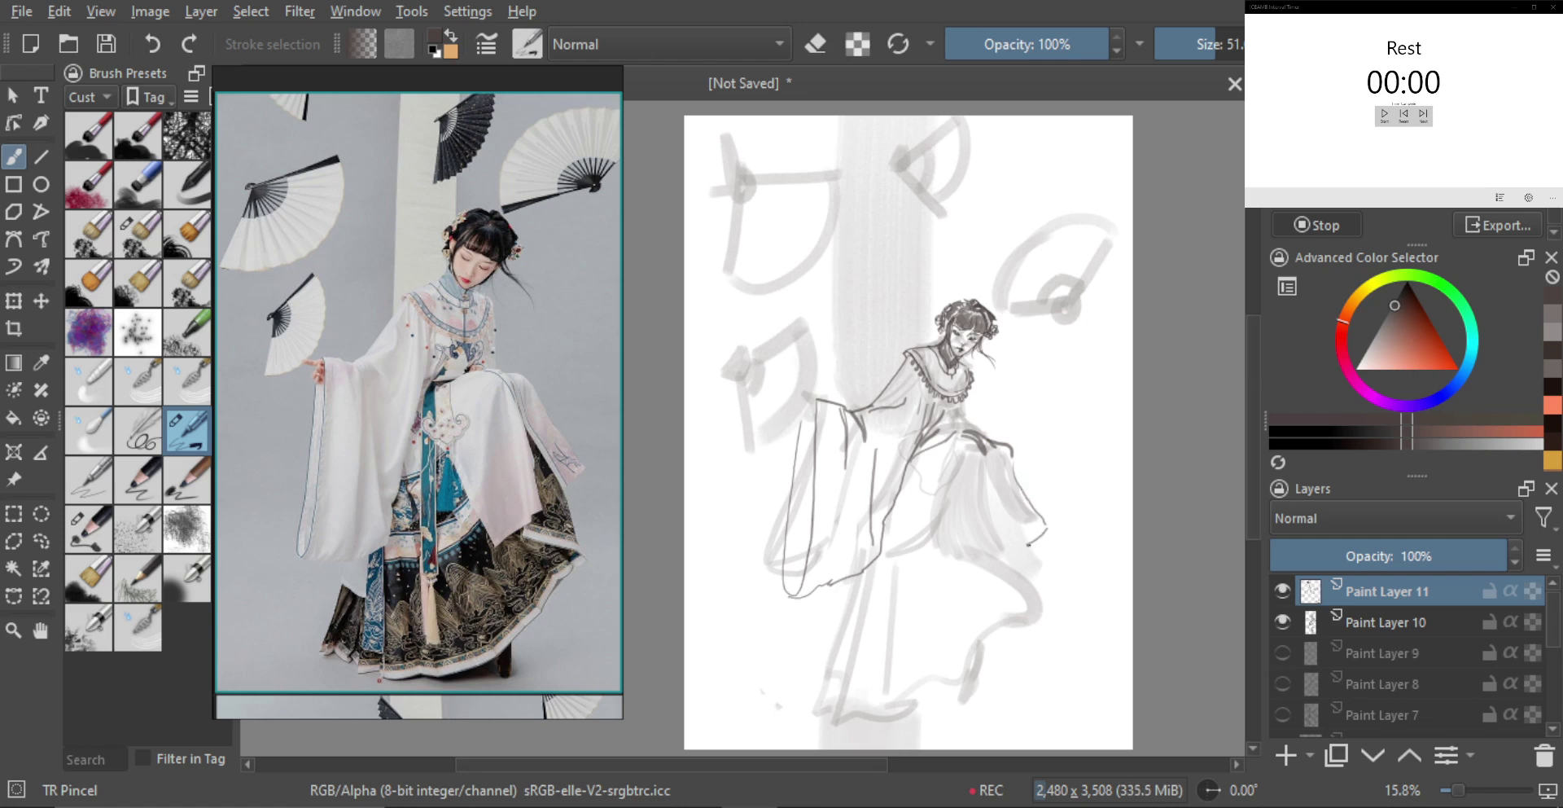
drag(991, 455, 1008, 557)
mouse_move(986, 487)
mouse_down()
mouse_move(996, 573)
mouse_move(952, 613)
mouse_up()
drag(919, 457, 953, 613)
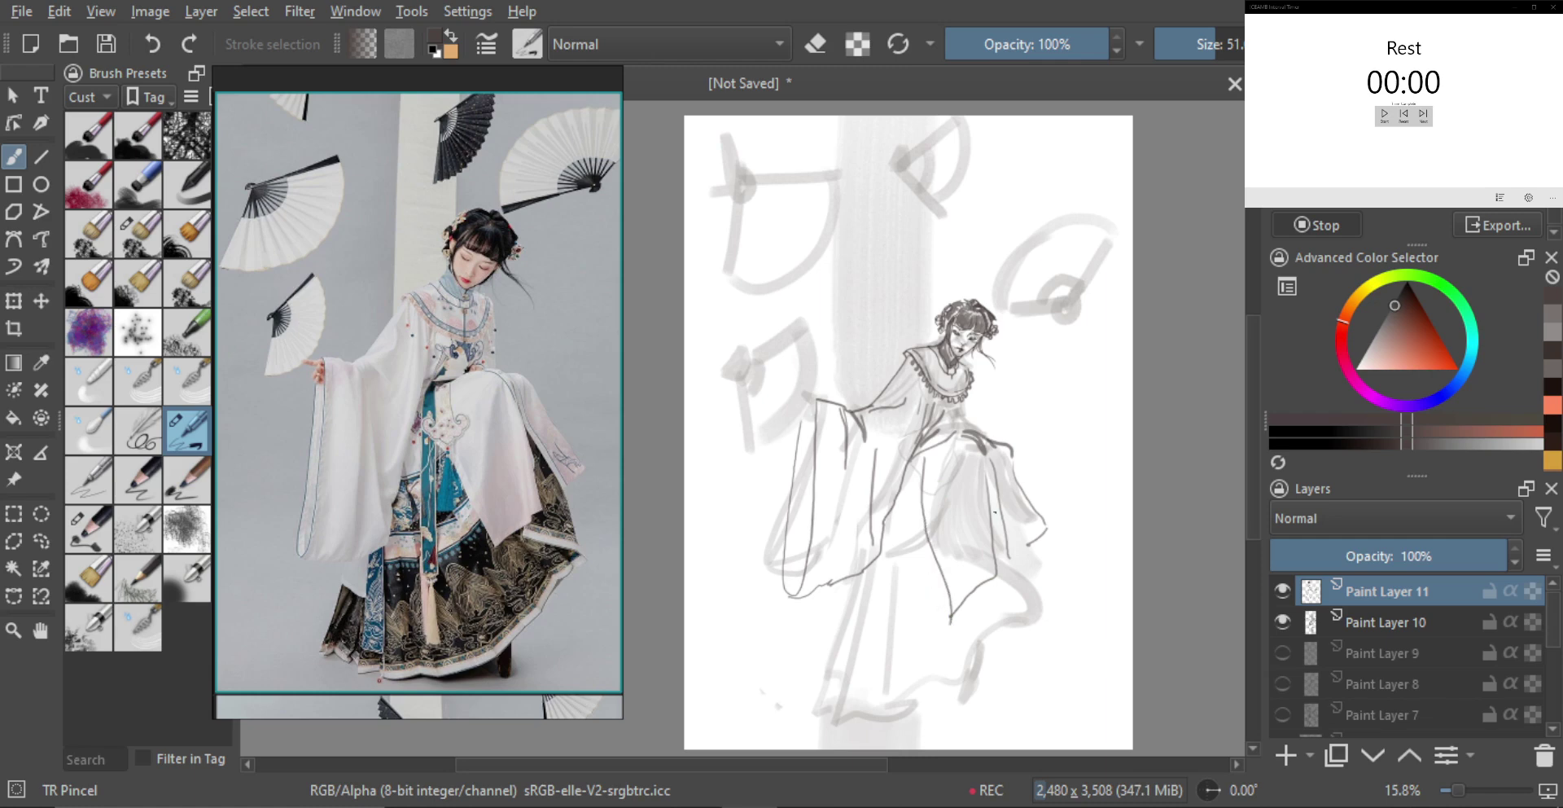
Add folds fanning down the draped robe, undo two strokes, and draw a short angled line below the waist
drag(972, 453, 949, 549)
drag(925, 461, 937, 504)
key(ctrl+z)
key(ctrl+z)
mouse_move(904, 505)
mouse_down()
mouse_move(925, 538)
mouse_move(942, 511)
mouse_up()
key(e)
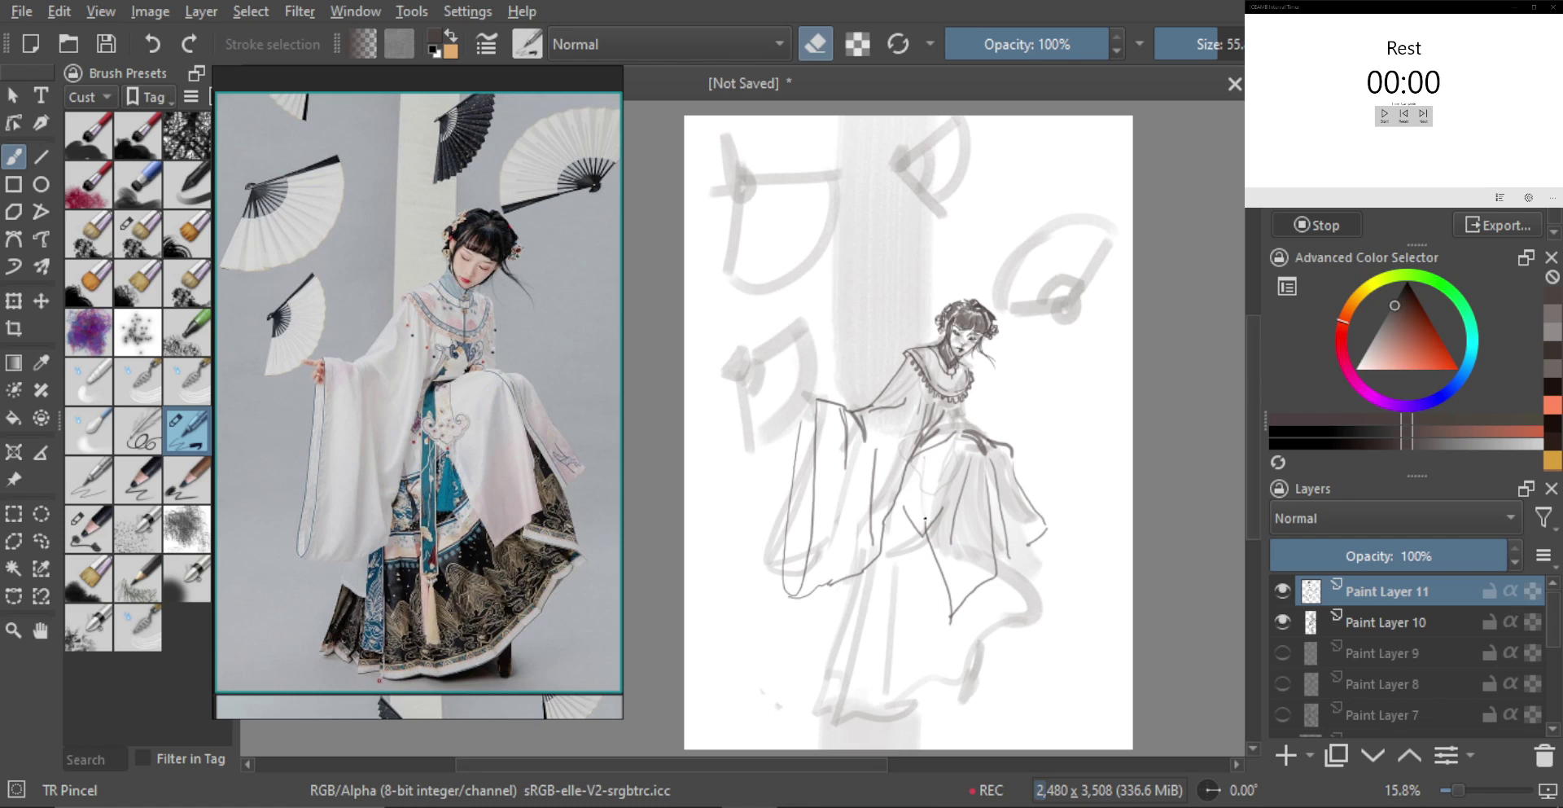
key(e)
Draw the heart-shaped waist ornament with its zigzag cord and long fringed edge, and add a fold on the draped robe
mouse_move(932, 448)
mouse_down()
mouse_move(940, 489)
mouse_move(920, 457)
mouse_move(915, 513)
mouse_move(904, 505)
mouse_move(908, 492)
mouse_move(927, 527)
mouse_move(944, 501)
mouse_move(936, 484)
mouse_move(919, 495)
mouse_move(931, 444)
mouse_move(969, 480)
mouse_move(975, 462)
mouse_move(958, 583)
mouse_up()
scroll(969, 479, down, 1)
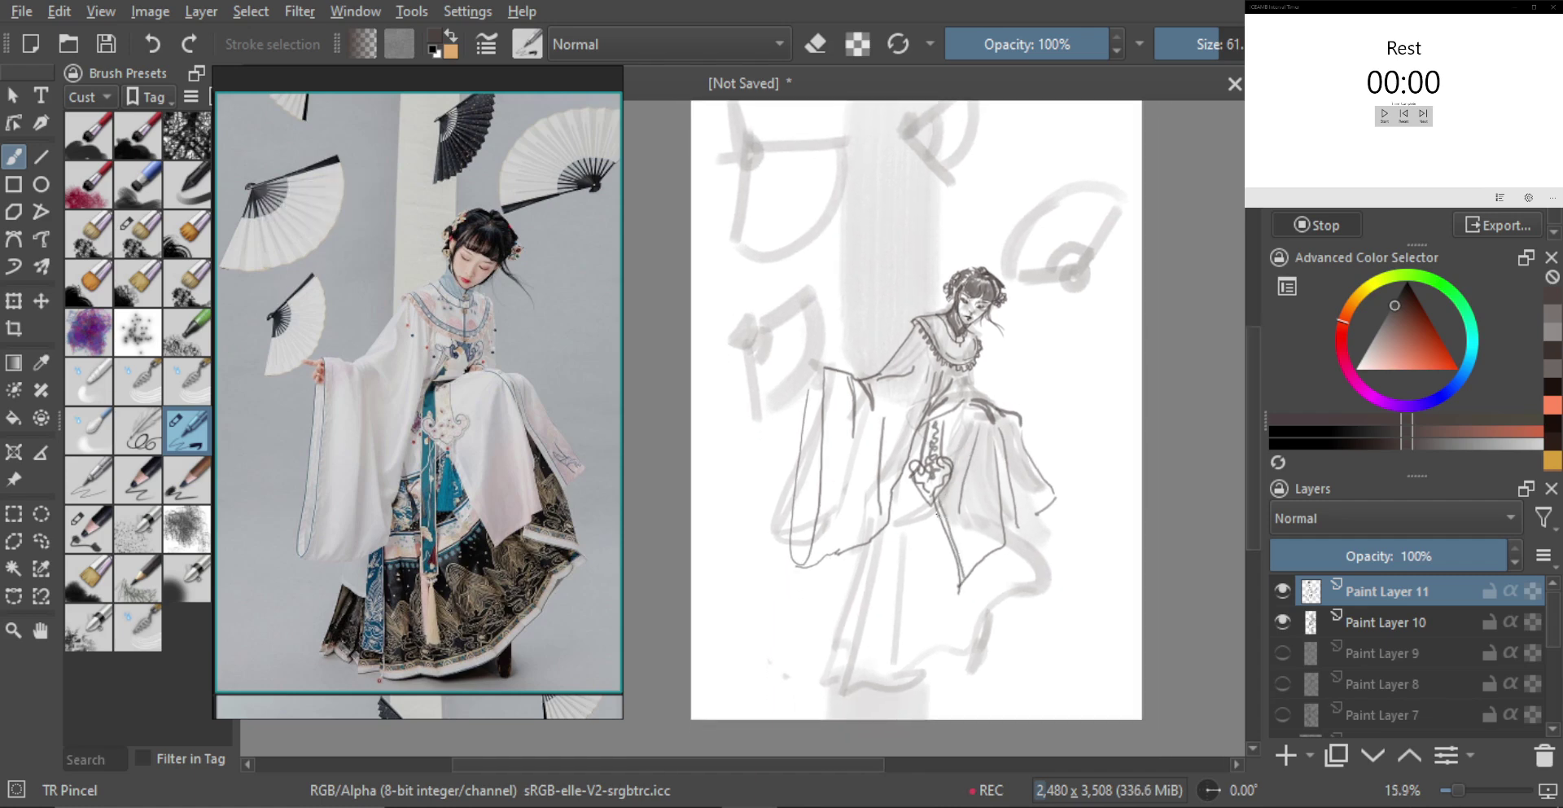
drag(933, 500, 962, 597)
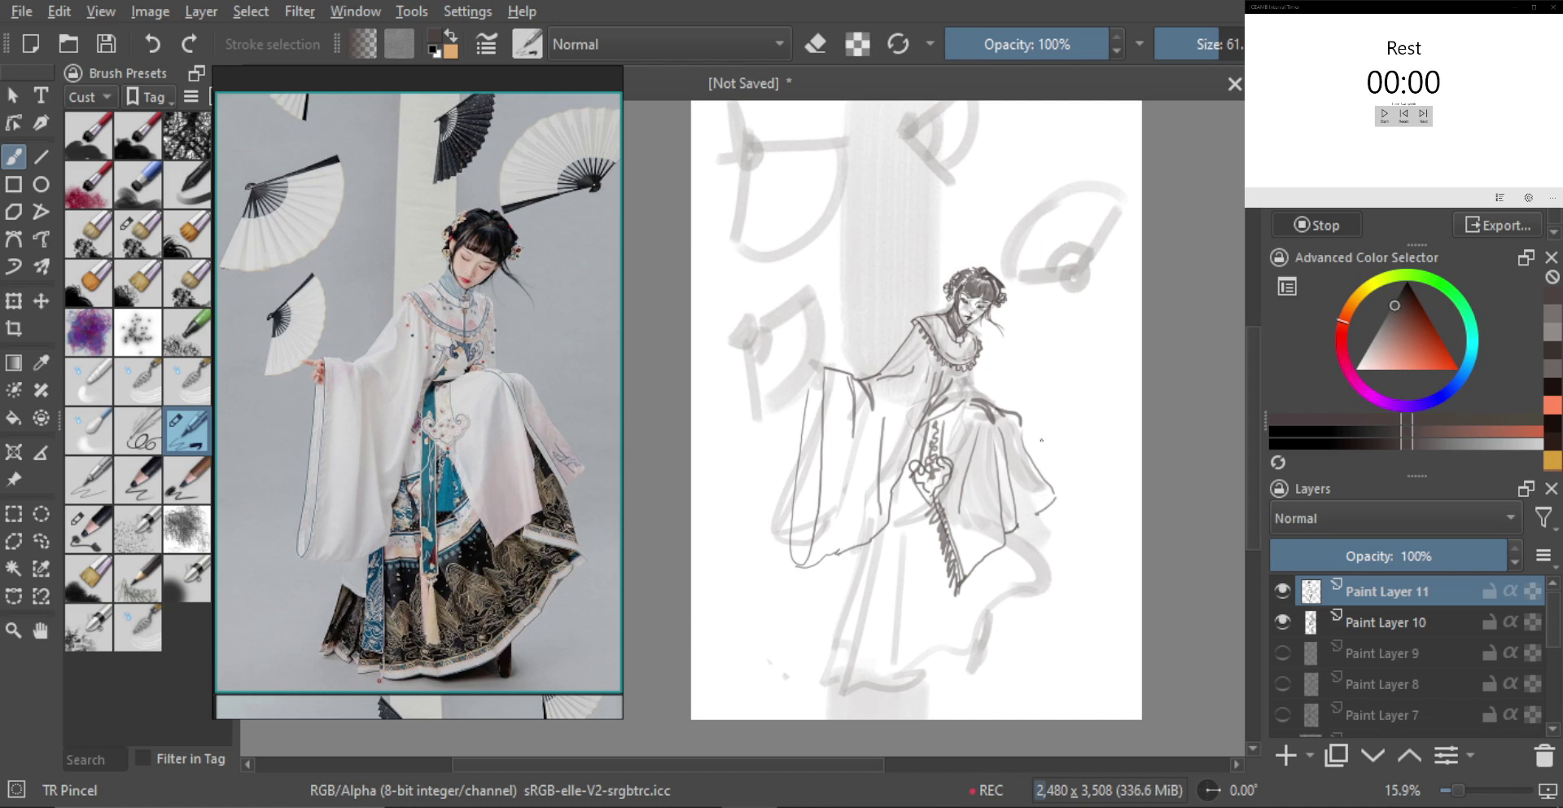
mouse_move(1006, 435)
mouse_down()
mouse_move(1035, 519)
mouse_move(1043, 481)
mouse_move(1041, 509)
mouse_up()
Move the figure on Paint Layer 10 and Paint Layer 11 together up the canvas, and make Paint Layer 11 active
ctrl+click(1355, 621)
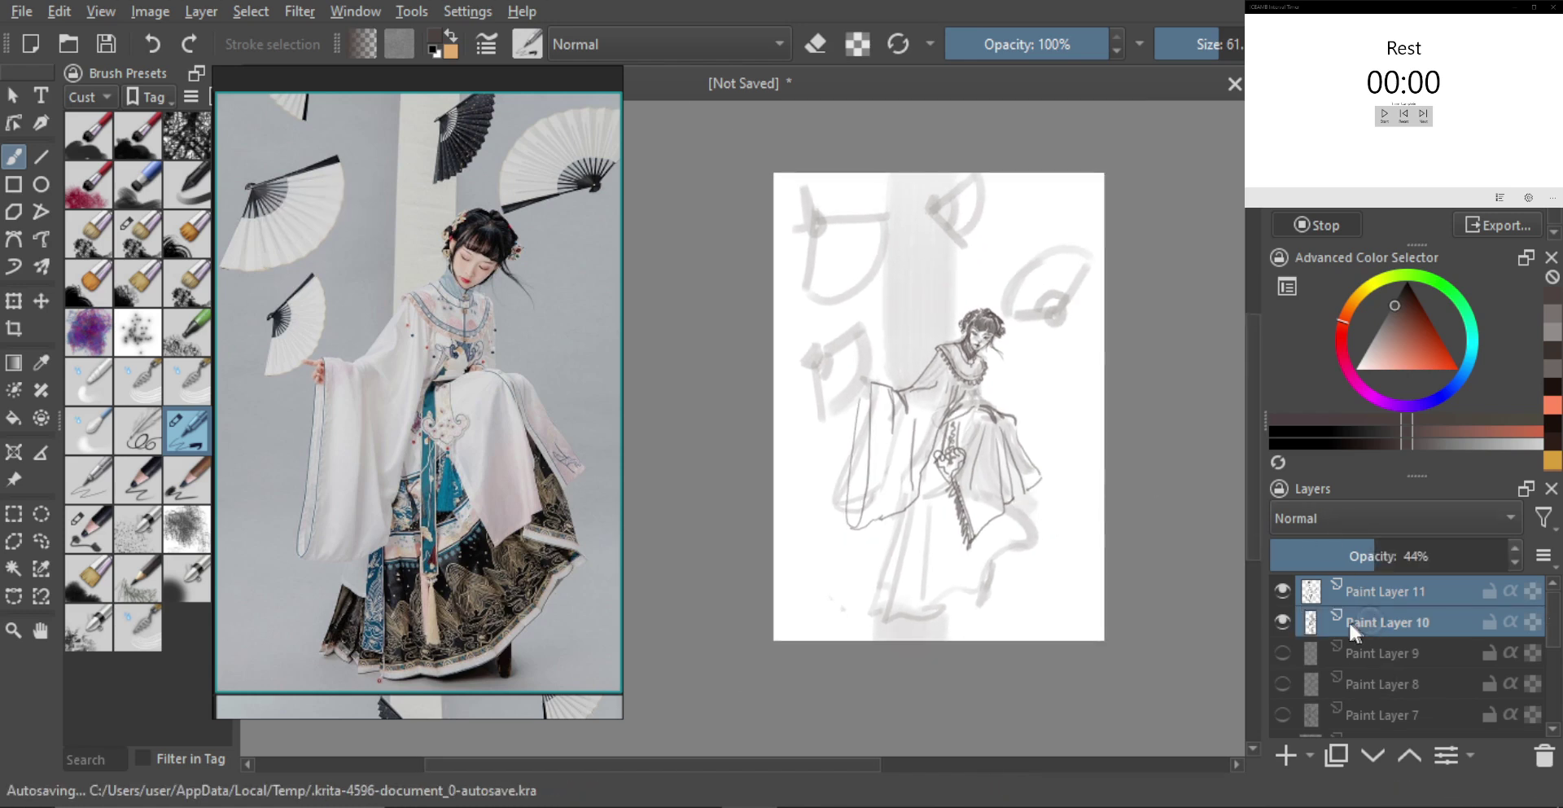
key(t)
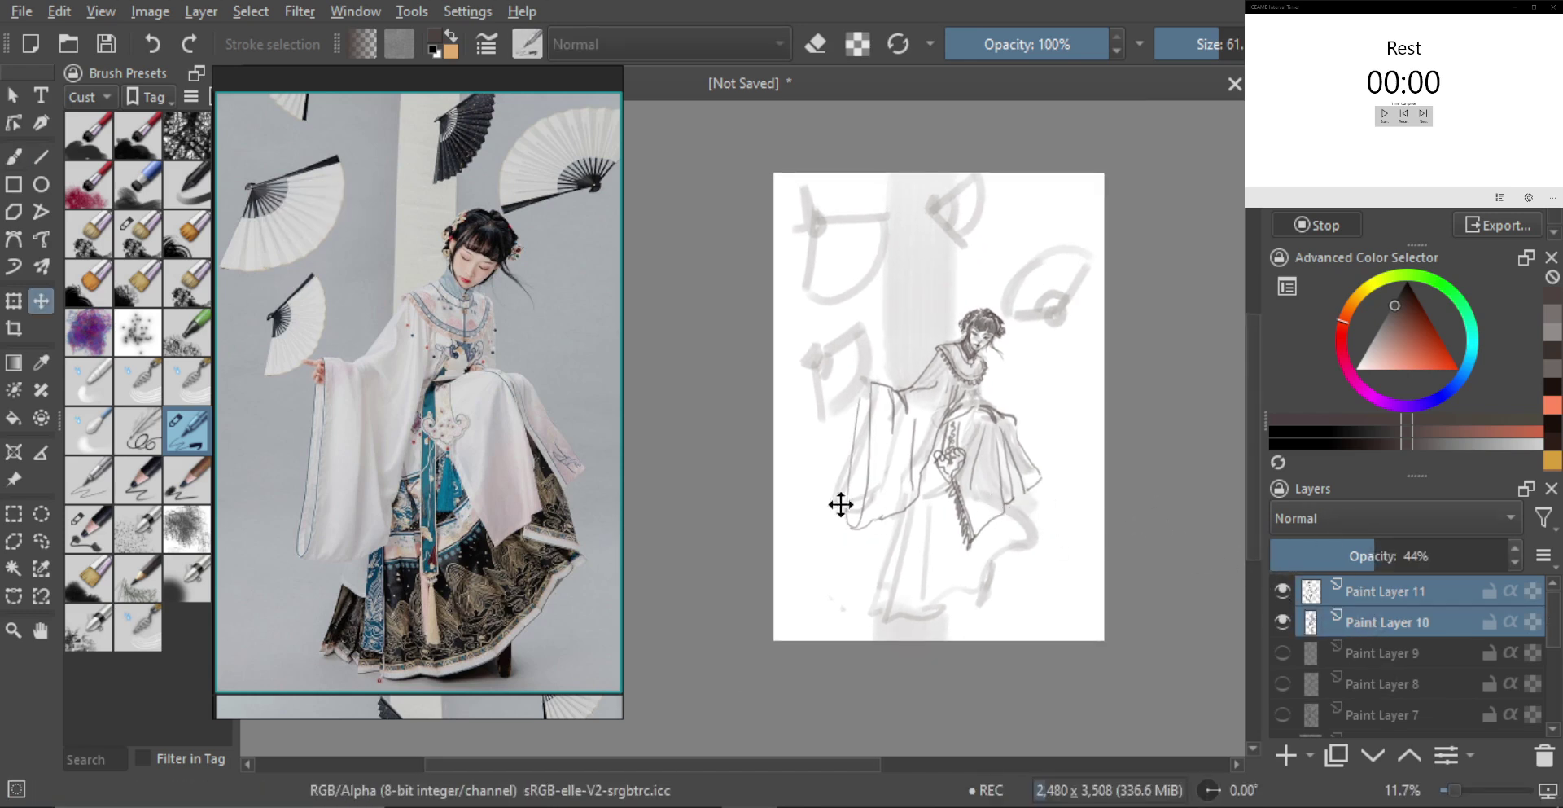
mouse_move(940, 494)
mouse_down()
mouse_move(995, 507)
mouse_move(1020, 371)
mouse_up()
key(b)
click(1380, 589)
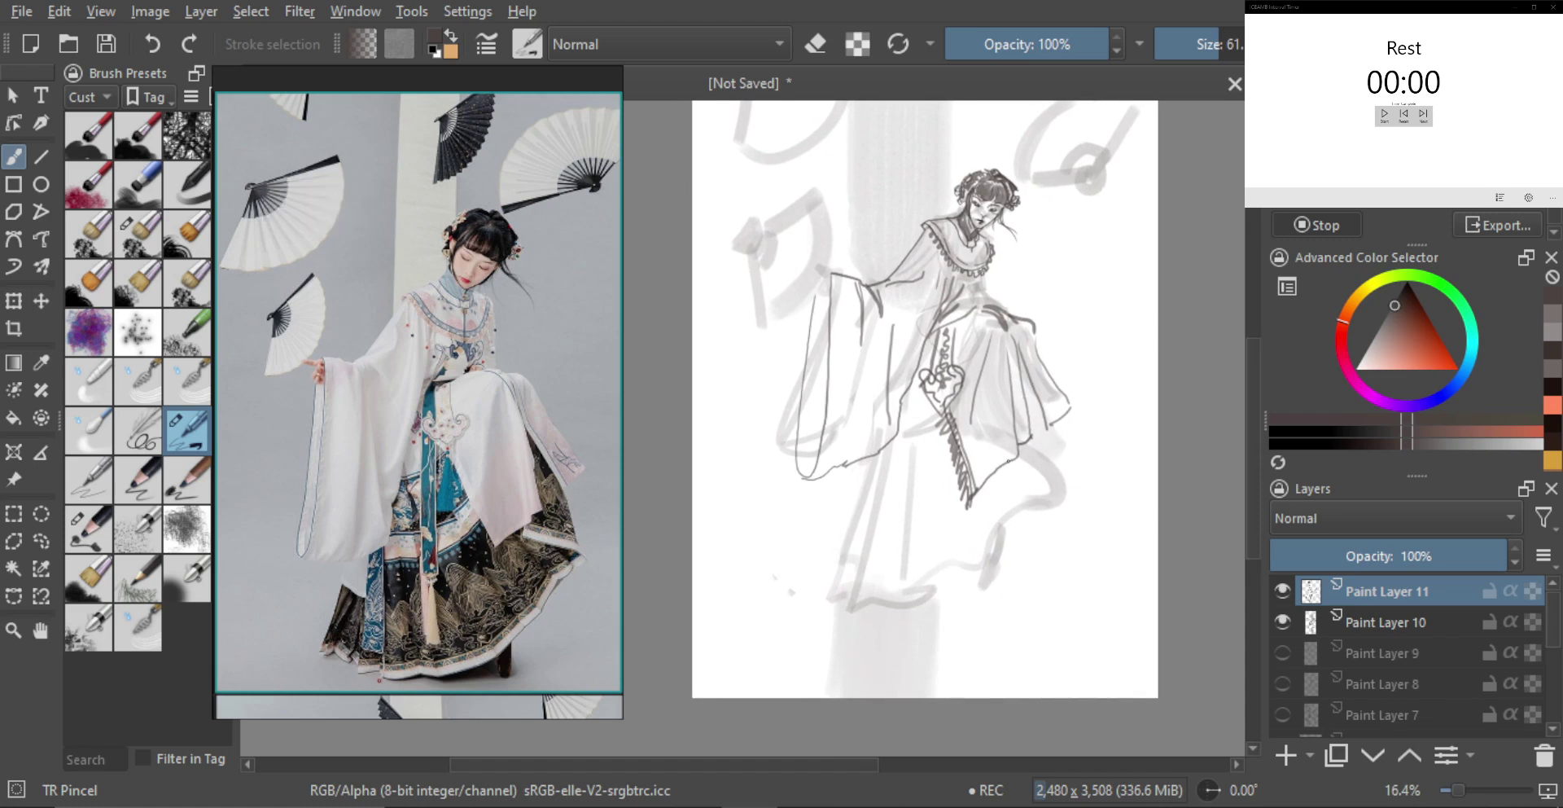
Draw the skirt's curved outer edge and the long pointed sash hanging from the waist ornament
mouse_move(1005, 472)
mouse_down()
mouse_move(1082, 487)
mouse_move(1007, 566)
mouse_move(935, 609)
mouse_up()
mouse_move(917, 456)
mouse_down()
mouse_move(899, 465)
mouse_move(900, 513)
mouse_move(902, 409)
mouse_up()
drag(902, 513, 920, 537)
drag(918, 425, 918, 536)
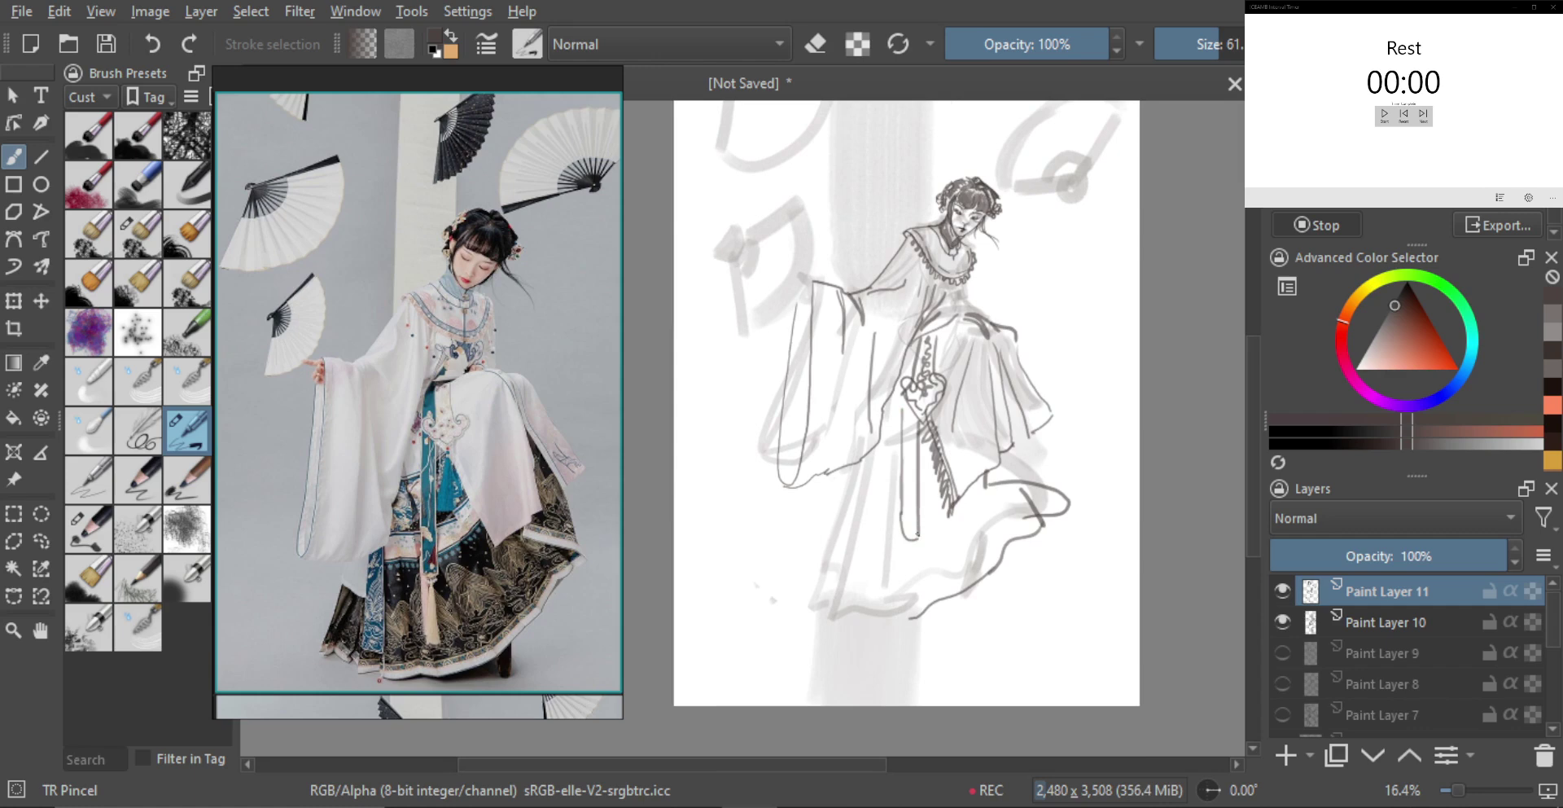
mouse_move(899, 410)
mouse_down()
mouse_move(909, 562)
mouse_move(920, 418)
mouse_up()
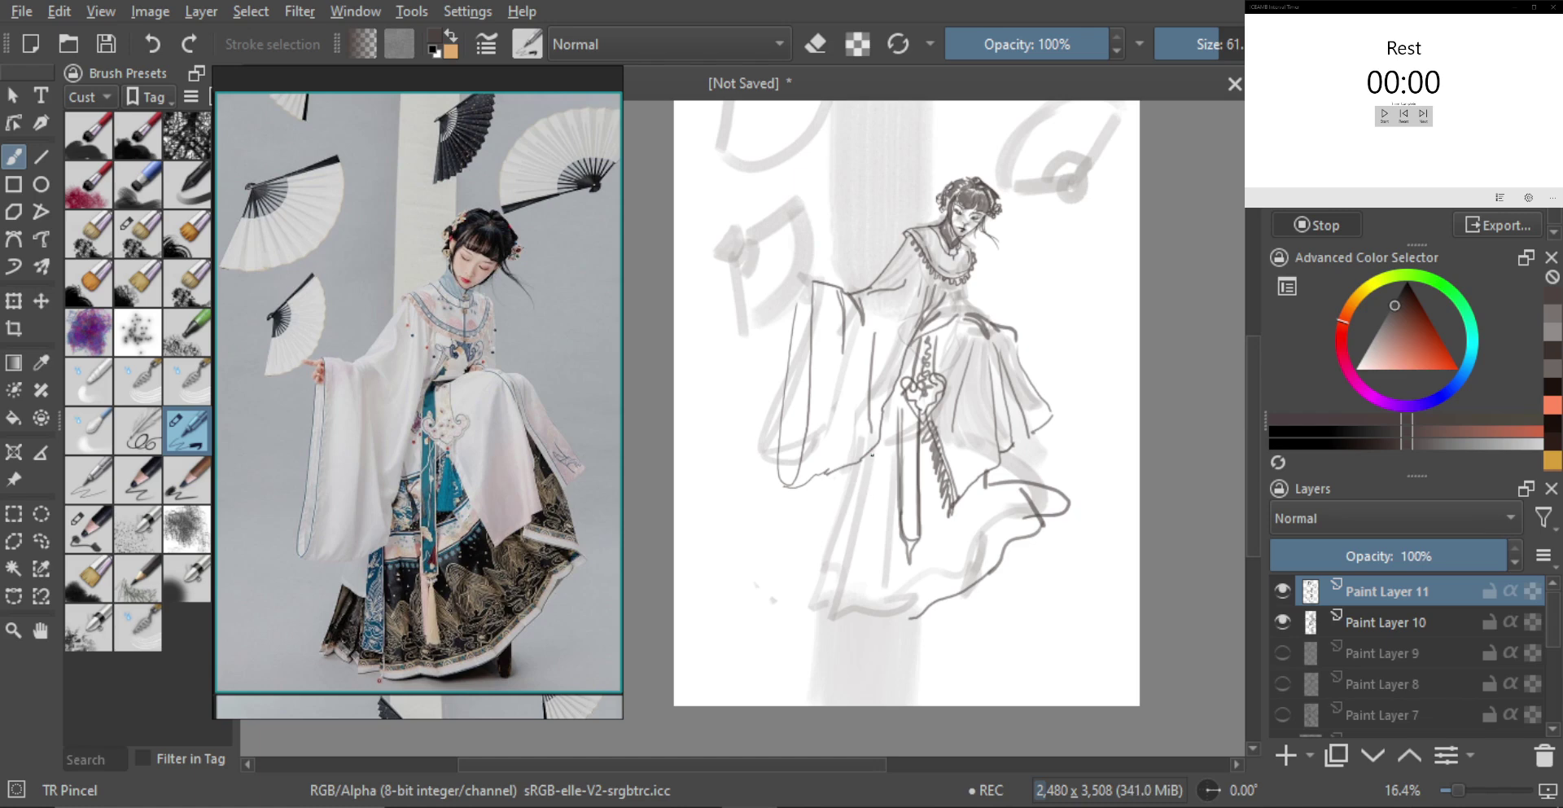
Draw the long side lines of the front skirt panel from the hanging sleeve to the hem, undoing the first stroke
drag(869, 460, 863, 529)
key(ctrl+z)
mouse_move(862, 465)
mouse_down()
mouse_move(861, 609)
mouse_move(845, 599)
mouse_up()
drag(847, 464, 842, 583)
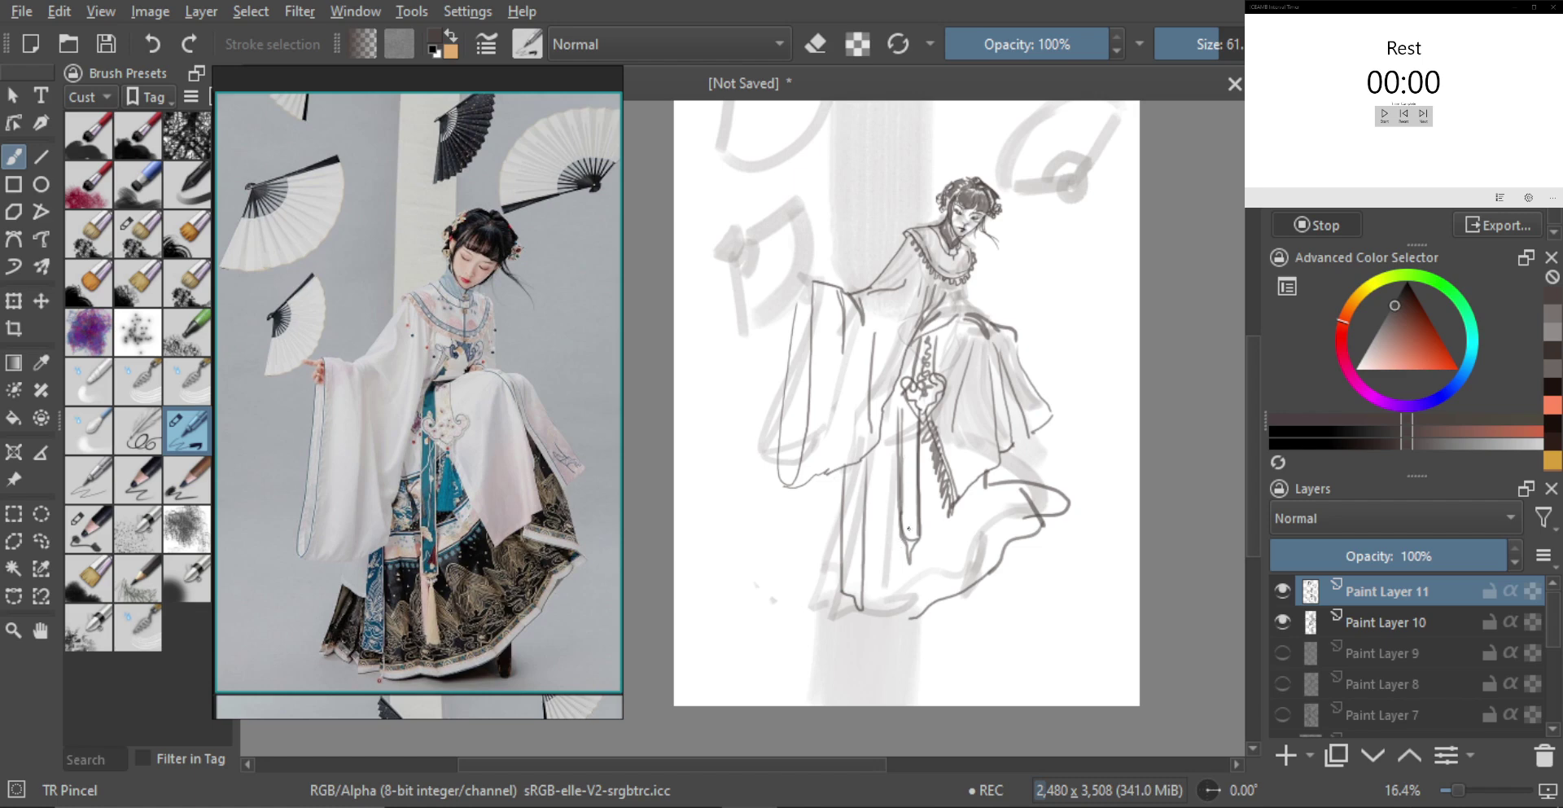
Draw a pleat line beside the sash and horizontal bands across the front skirt panel, undoing unwanted strokes
drag(896, 504, 916, 605)
mouse_move(917, 532)
mouse_down()
mouse_move(916, 605)
mouse_move(912, 587)
mouse_up()
key(ctrl+z)
key(ctrl+z)
mouse_move(870, 538)
mouse_down()
mouse_move(947, 489)
mouse_move(883, 485)
mouse_move(933, 461)
mouse_up()
key(ctrl+z)
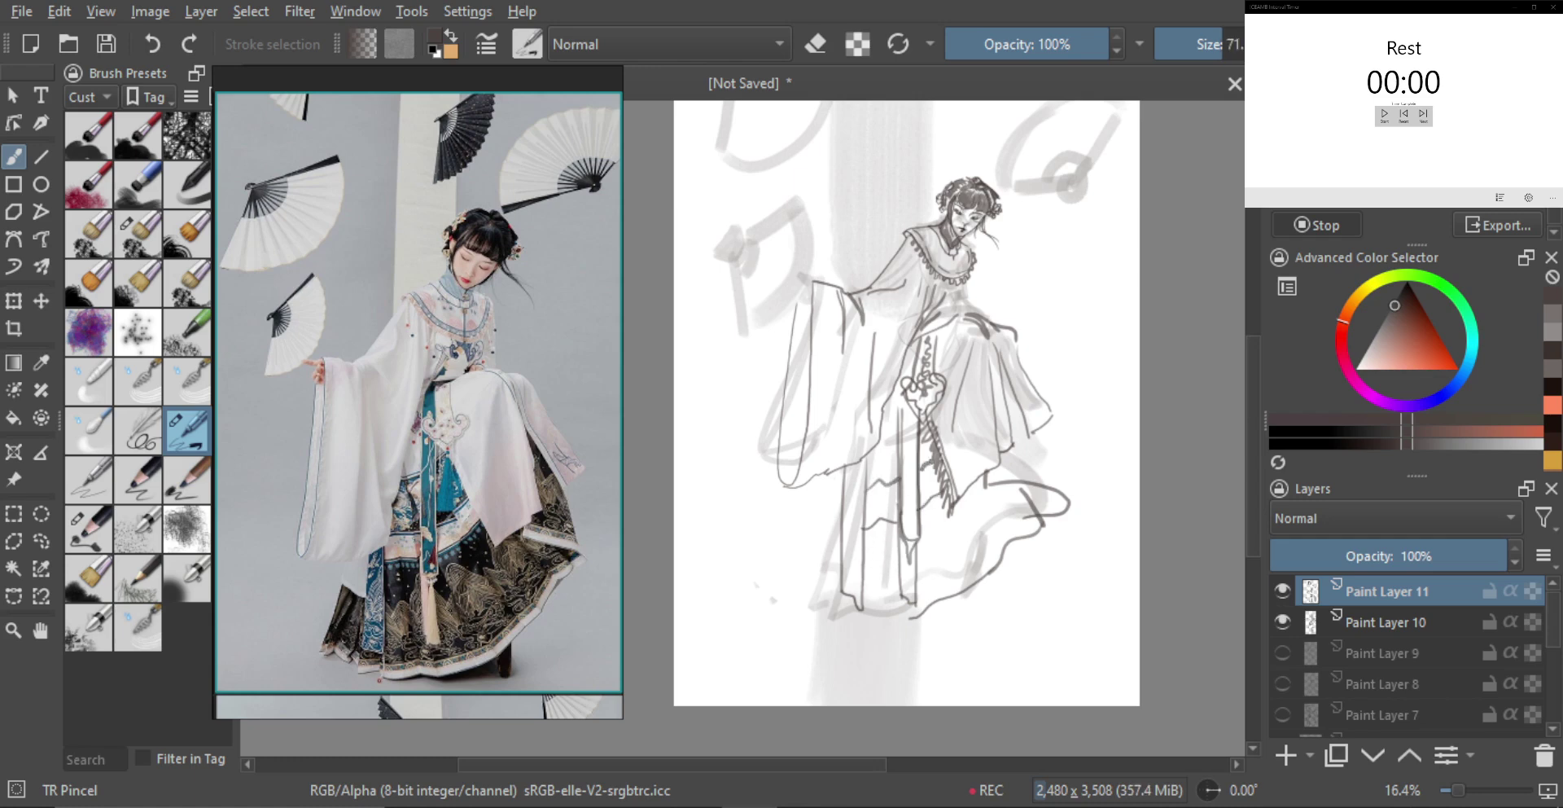
Enlarge the brush and sketch a side skirt panel with a cross band below the hanging sleeve, undoing unwanted strokes
key(bracketright)
drag(863, 530, 900, 521)
key(ctrl+z)
key(bracketright)
mouse_move(883, 430)
mouse_down()
mouse_move(932, 414)
mouse_move(948, 424)
mouse_move(934, 438)
mouse_up()
key(ctrl+z)
drag(837, 443, 831, 503)
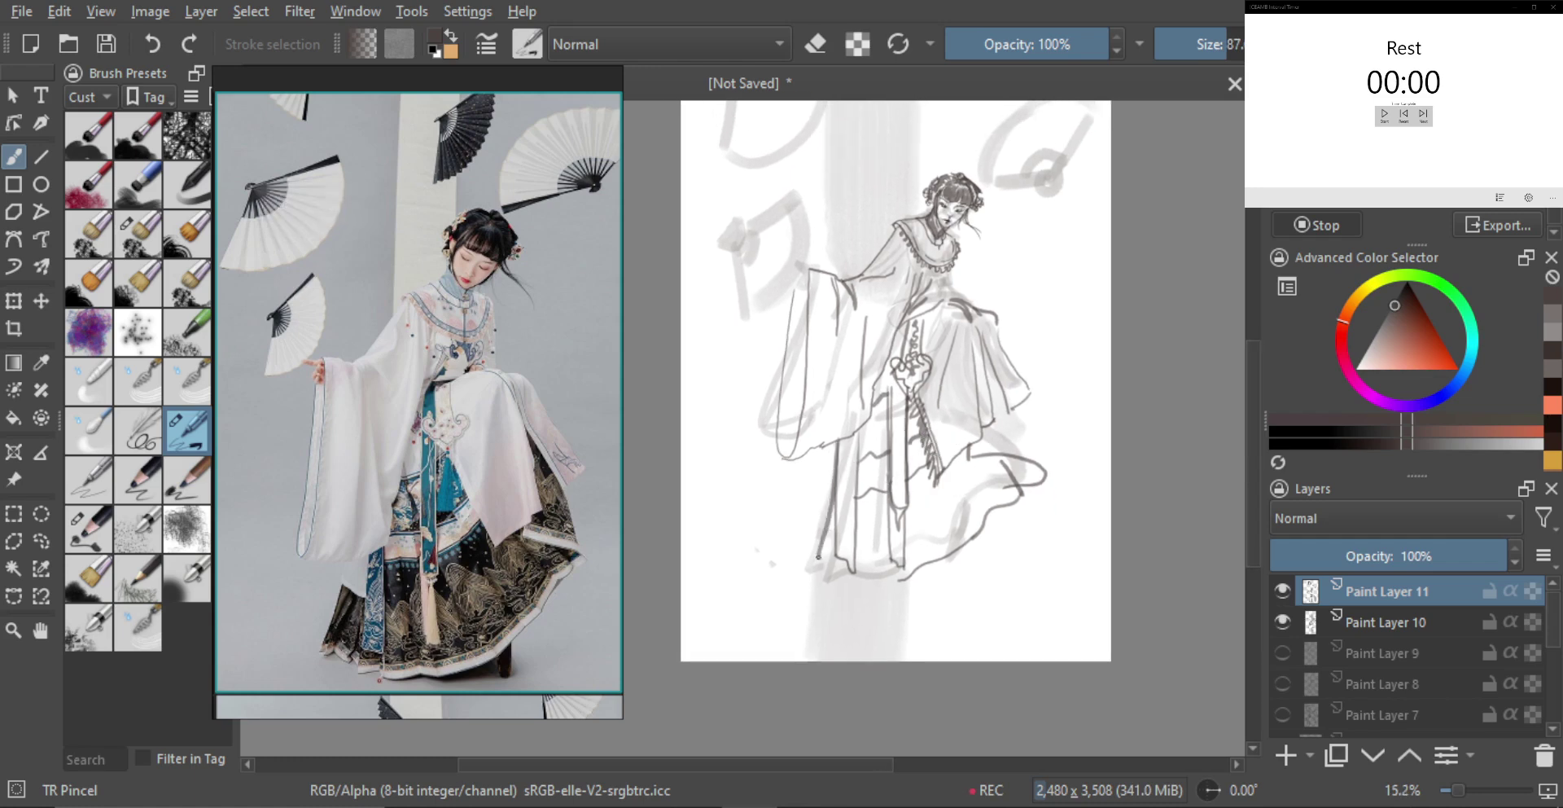
drag(809, 502, 838, 522)
drag(821, 445, 802, 560)
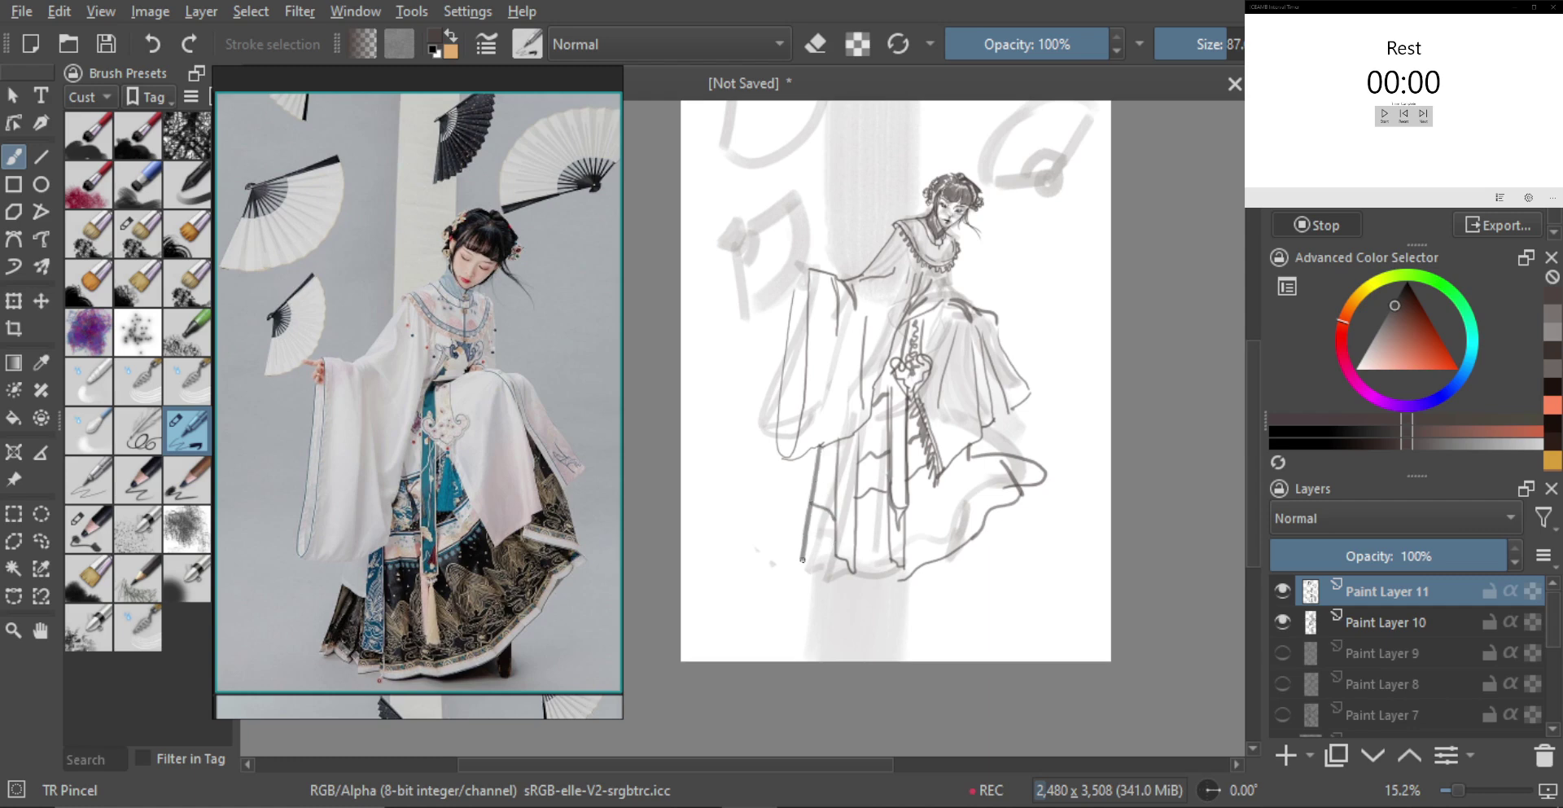
key(ctrl+z)
Extend the skirt outline lower, delete the old hem lines with lasso selections, and clear the selection
mouse_move(822, 448)
mouse_down()
mouse_move(790, 570)
mouse_move(839, 575)
mouse_move(856, 606)
mouse_move(903, 592)
mouse_move(966, 507)
mouse_move(964, 461)
mouse_move(1050, 436)
mouse_move(953, 604)
mouse_up()
key(l)
key(Delete)
mouse_move(910, 522)
mouse_down()
mouse_move(890, 579)
mouse_move(894, 532)
mouse_up()
key(Delete)
key(ctrl+shift+a)
key(b)
Draw the sweeping lower hem and the skirt's flared outer edge below the draped robe, undoing unwanted strokes
mouse_move(909, 584)
shift+mouse_down()
mouse_move(929, 594)
mouse_move(1022, 497)
shift+mouse_up()
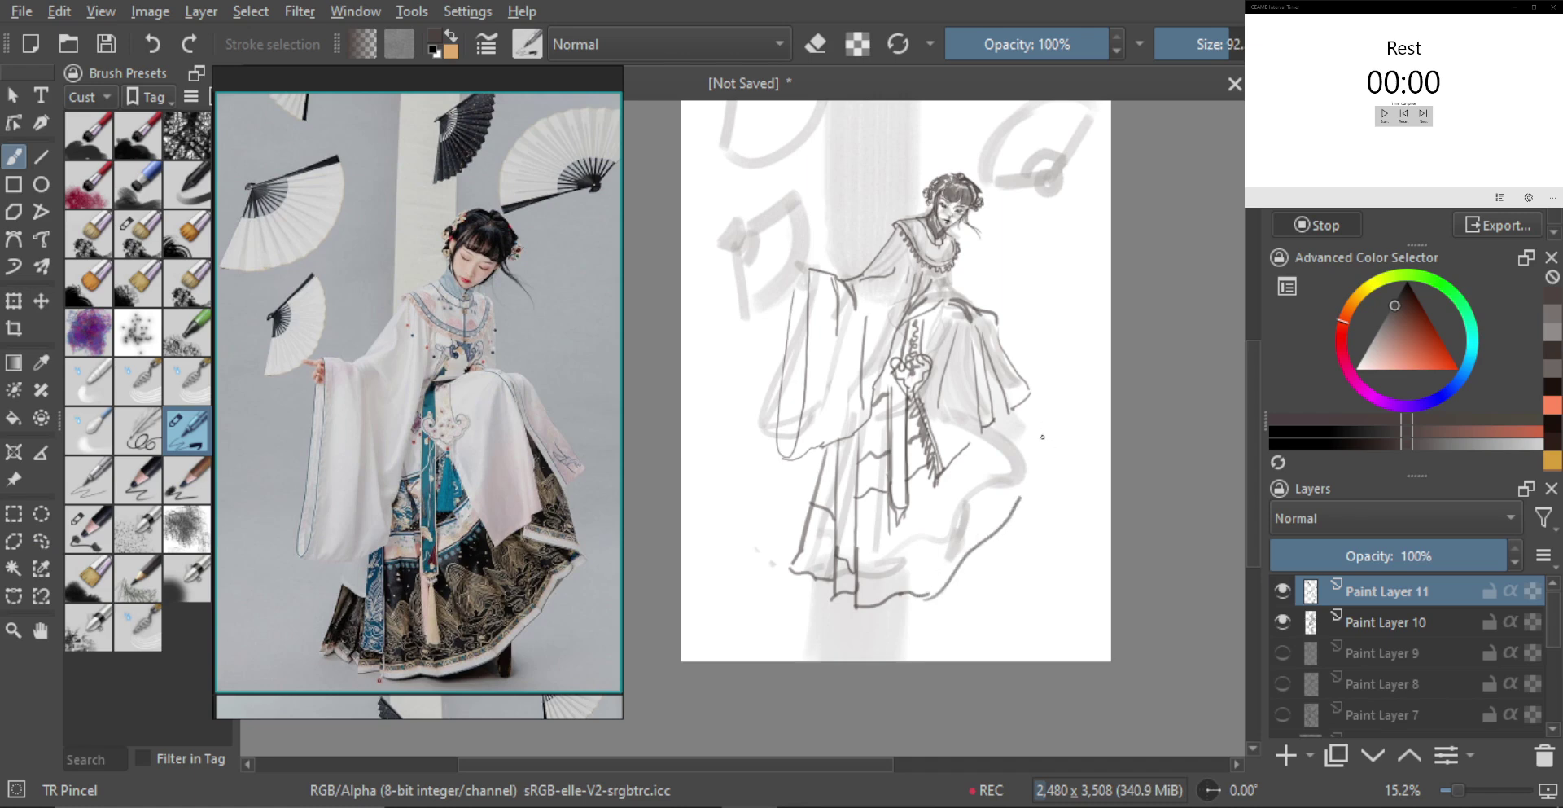
mouse_move(989, 434)
mouse_down()
mouse_move(987, 461)
mouse_move(1043, 479)
mouse_move(1024, 491)
mouse_move(1047, 472)
mouse_move(1025, 490)
mouse_up()
key(ctrl+z)
key(ctrl+z)
drag(1017, 405, 1046, 464)
key(ctrl+z)
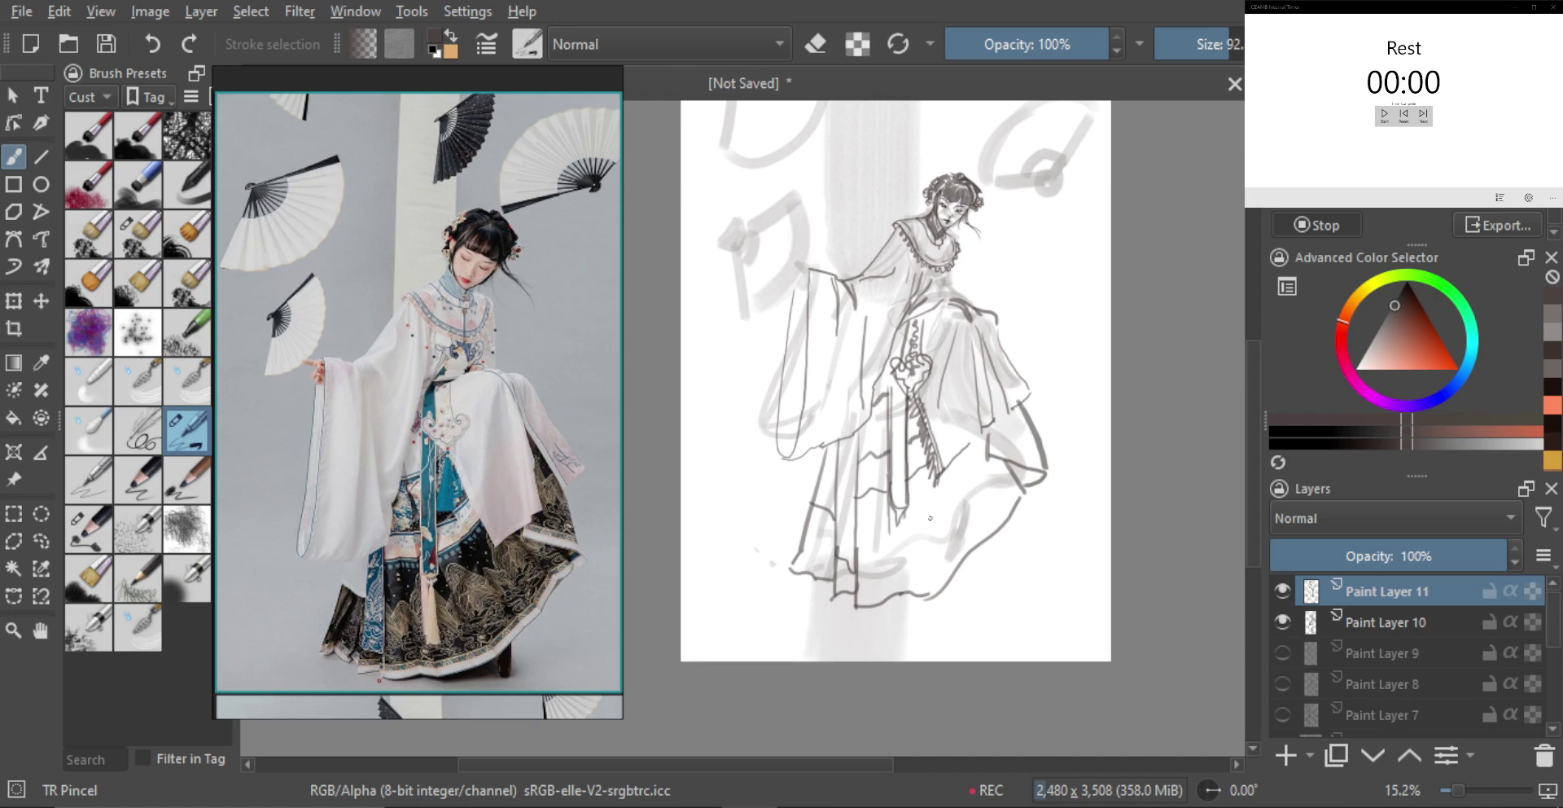
Add pleats below the sash and a second line parallel to the skirt's edge and hem to form its trim
drag(895, 505, 891, 570)
drag(910, 516, 913, 579)
mouse_move(990, 436)
mouse_down()
mouse_move(1053, 479)
mouse_move(1017, 531)
mouse_up()
mouse_move(859, 620)
mouse_down()
mouse_move(928, 609)
mouse_move(979, 555)
mouse_up()
key(ctrl+z)
drag(921, 618, 1012, 528)
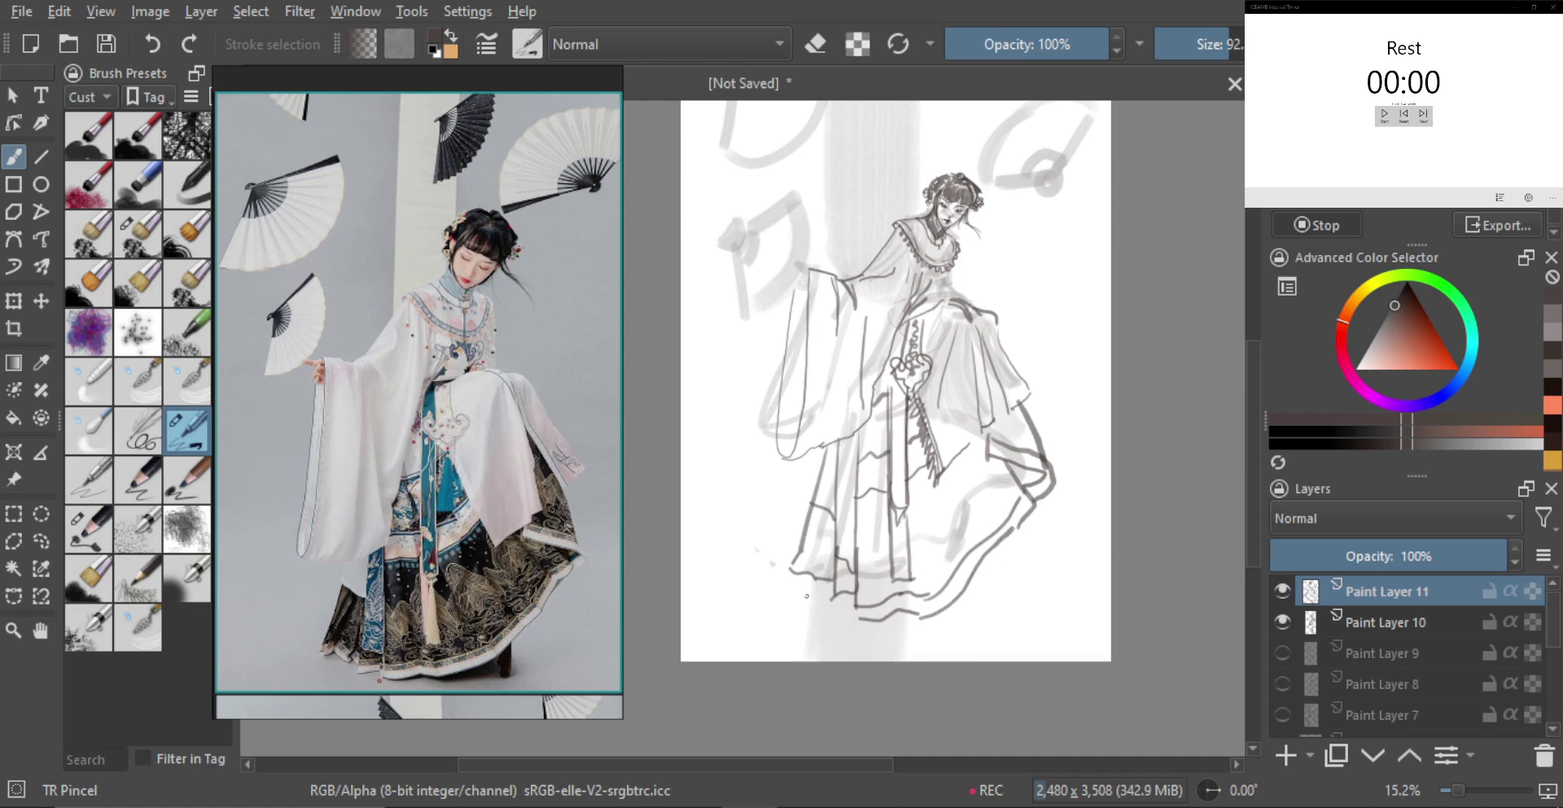
drag(790, 572, 850, 606)
Hide the rough sketch on Paint Layer 10 to check the line drawing, and show it again
scroll(817, 277, down, 1)
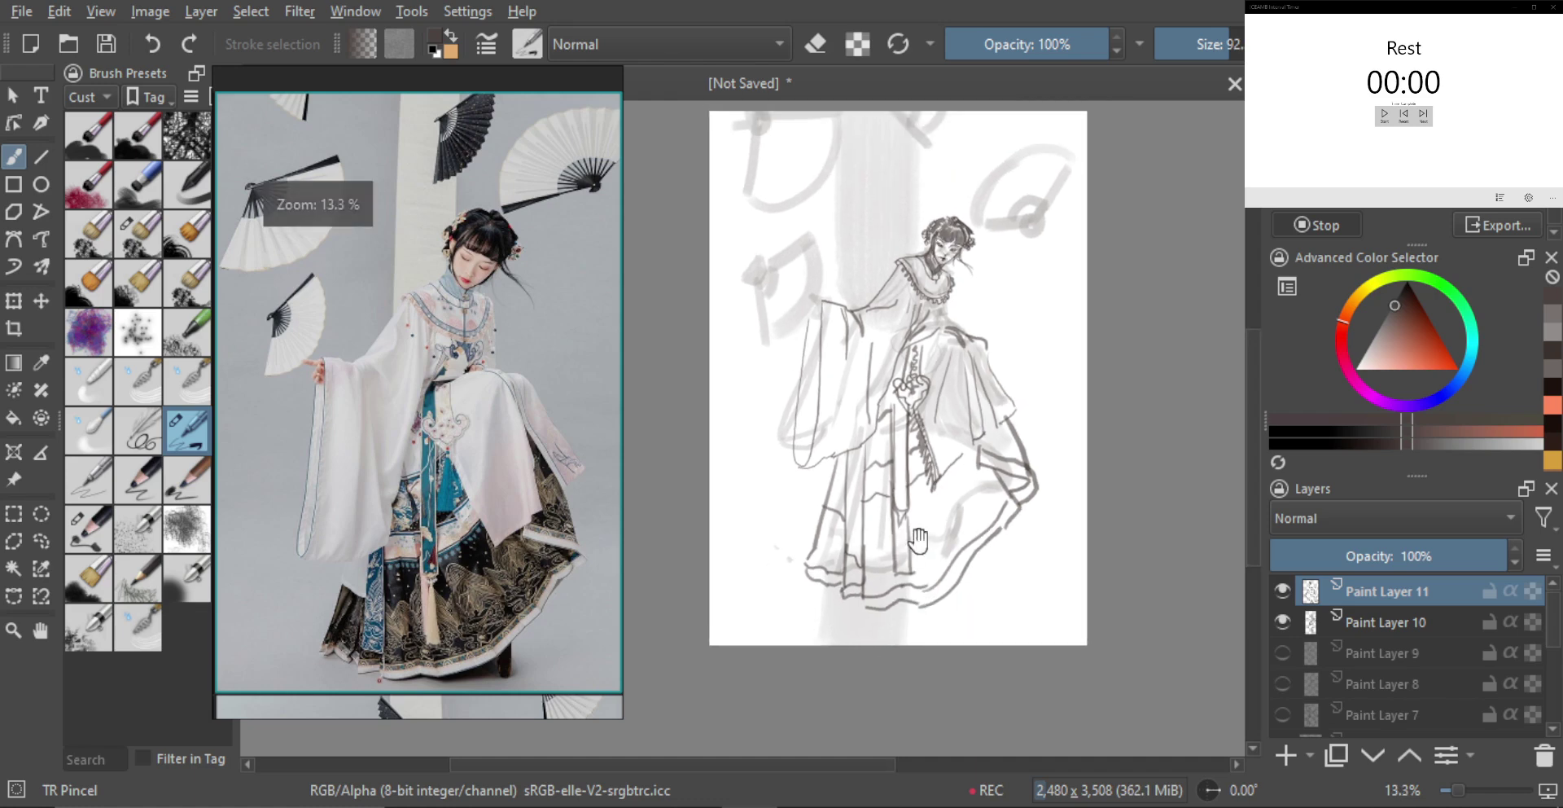
click(1283, 622)
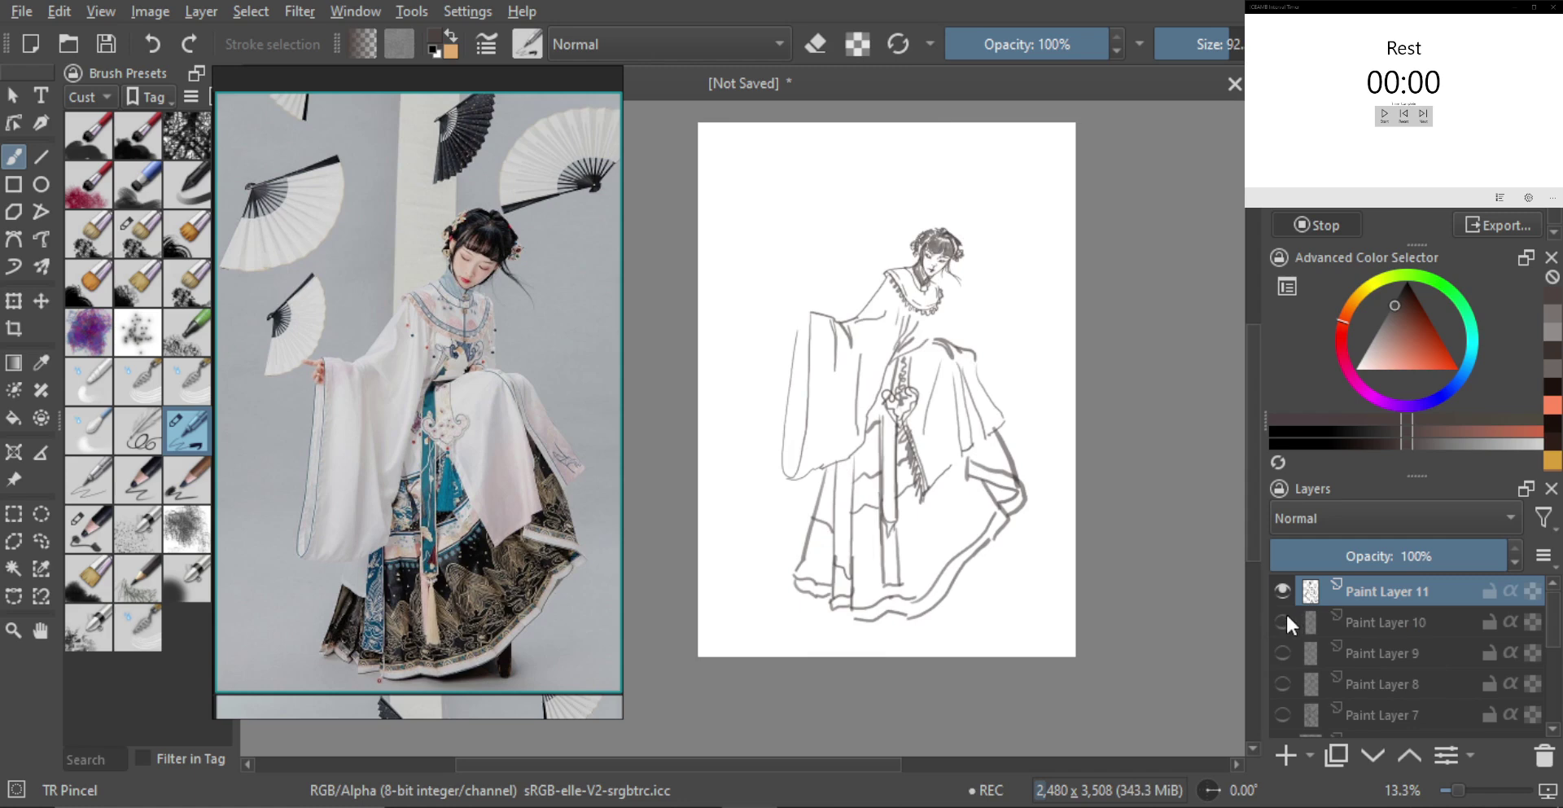
click(1283, 622)
Draw the woman's other arm from the yoke down to the knee, matching the enlarged reference and undoing unwanted strokes
scroll(976, 324, up, 4)
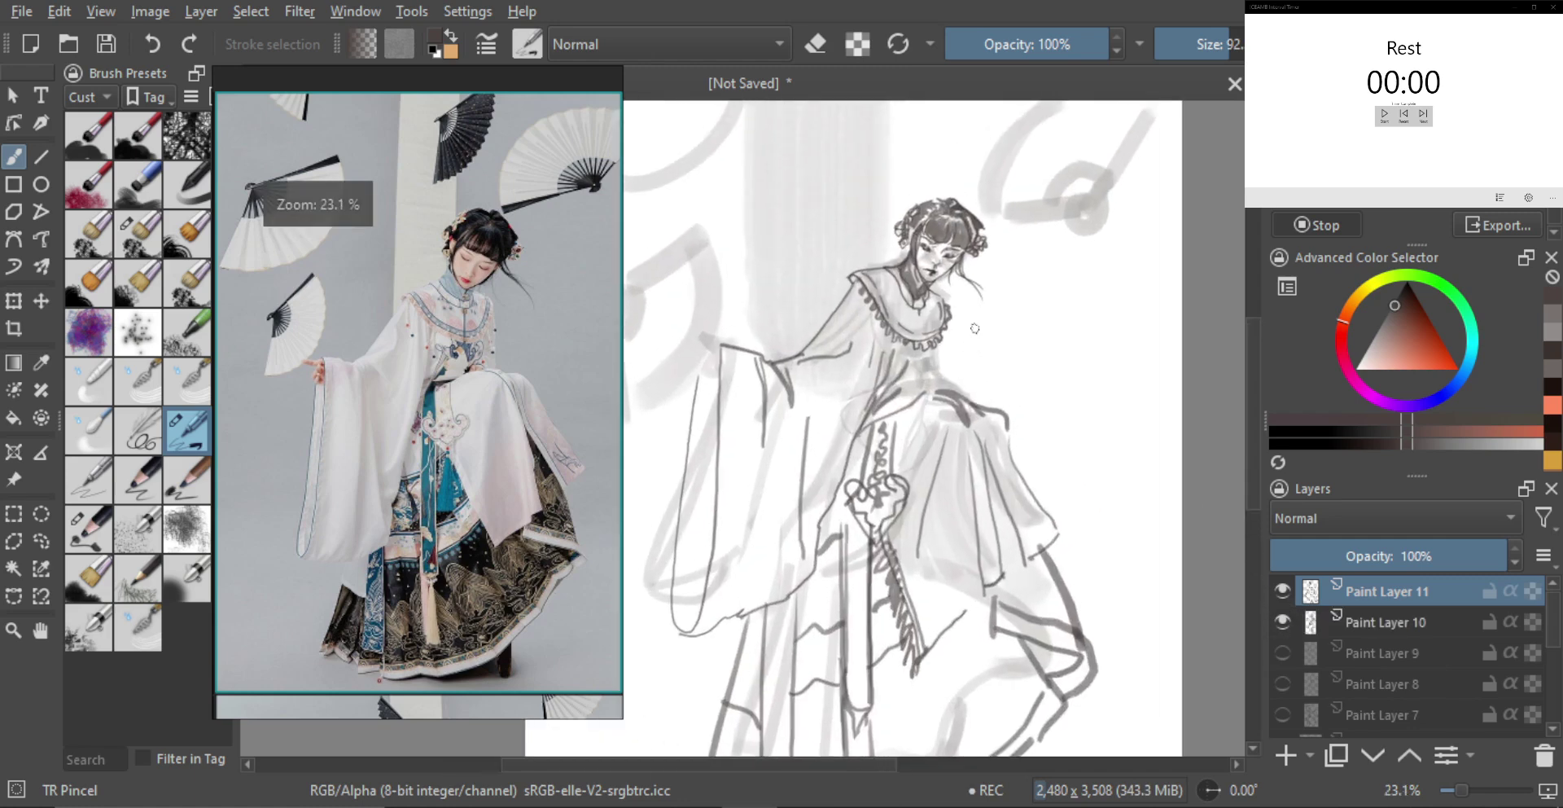
scroll(976, 324, up, 3)
scroll(593, 314, up, 3)
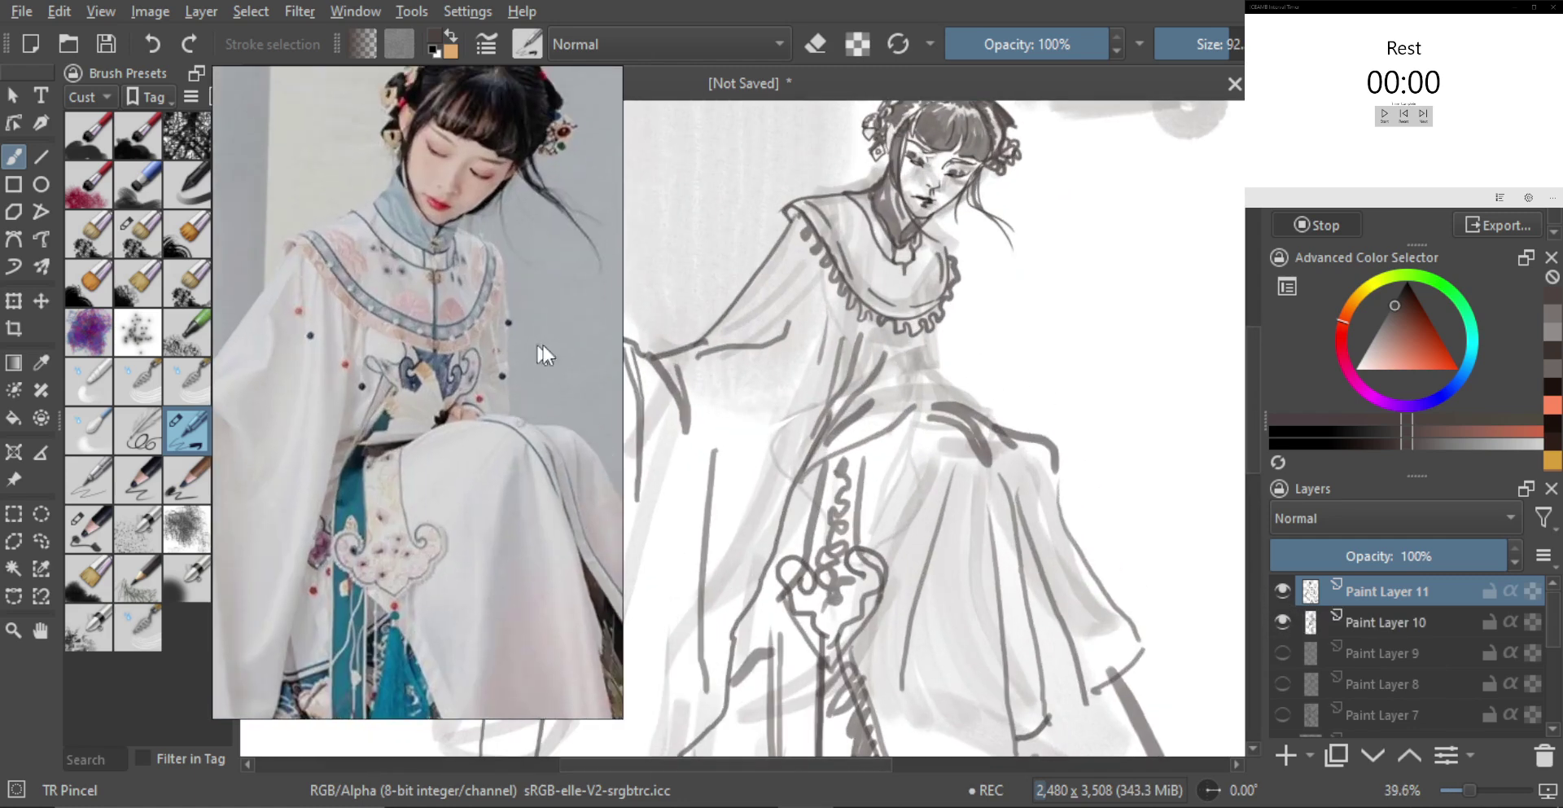
mouse_move(974, 289)
mouse_down()
mouse_move(997, 308)
mouse_move(967, 294)
mouse_move(989, 296)
mouse_move(964, 268)
mouse_move(968, 403)
mouse_move(1002, 367)
mouse_move(1034, 378)
mouse_up()
key(ctrl+z)
mouse_move(1026, 317)
mouse_down()
mouse_move(1021, 417)
mouse_move(1027, 403)
mouse_move(997, 396)
mouse_move(998, 457)
mouse_move(981, 432)
mouse_up()
key(ctrl+z)
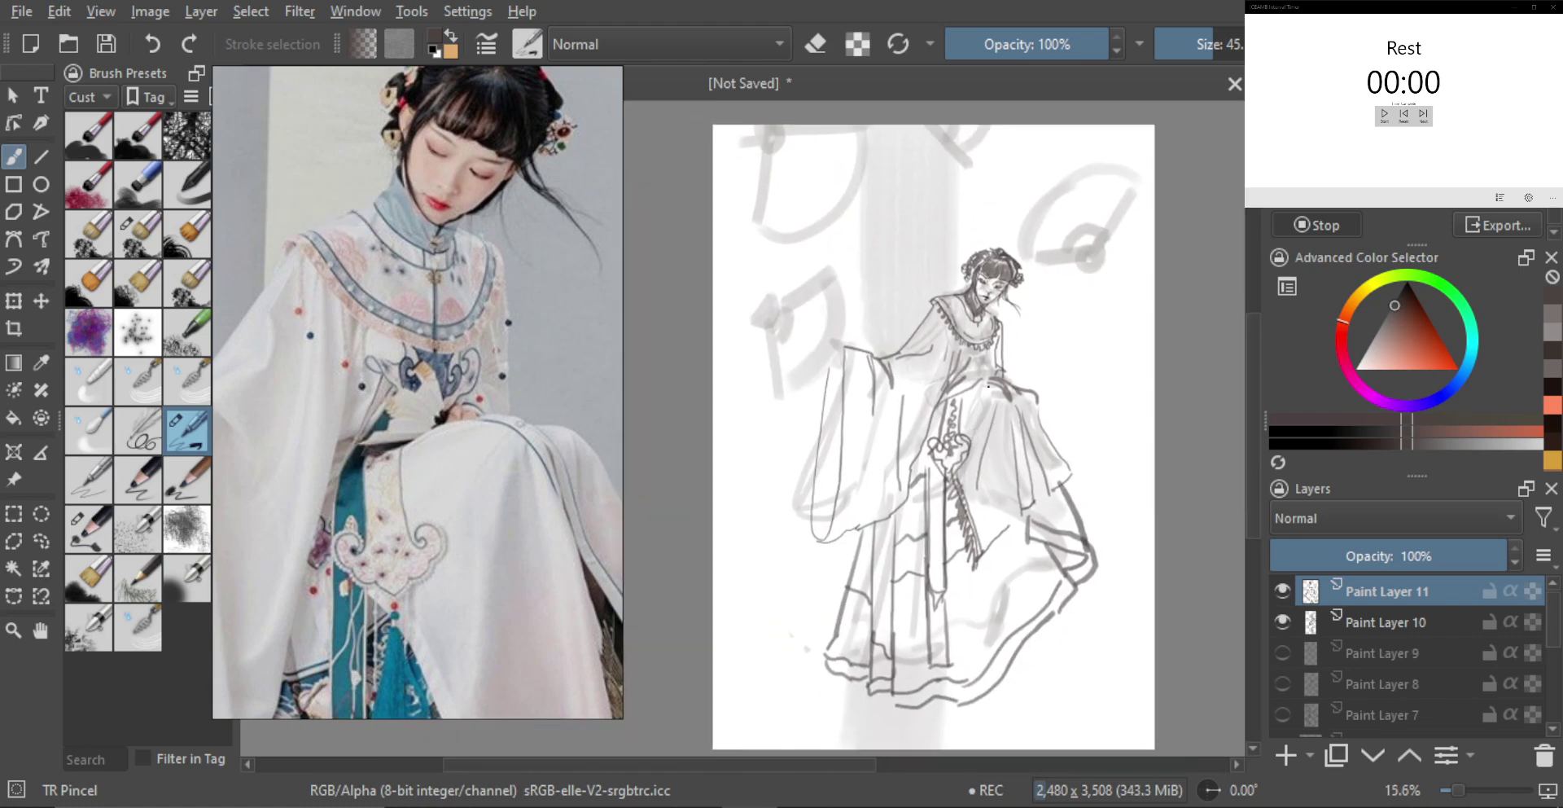
Enlarge the outstretched hand in the reference and draw its curled fingers at the sleeve opening, undoing unwanted strokes
scroll(431, 384, down, 7)
drag(407, 382, 478, 362)
scroll(468, 363, up, 4)
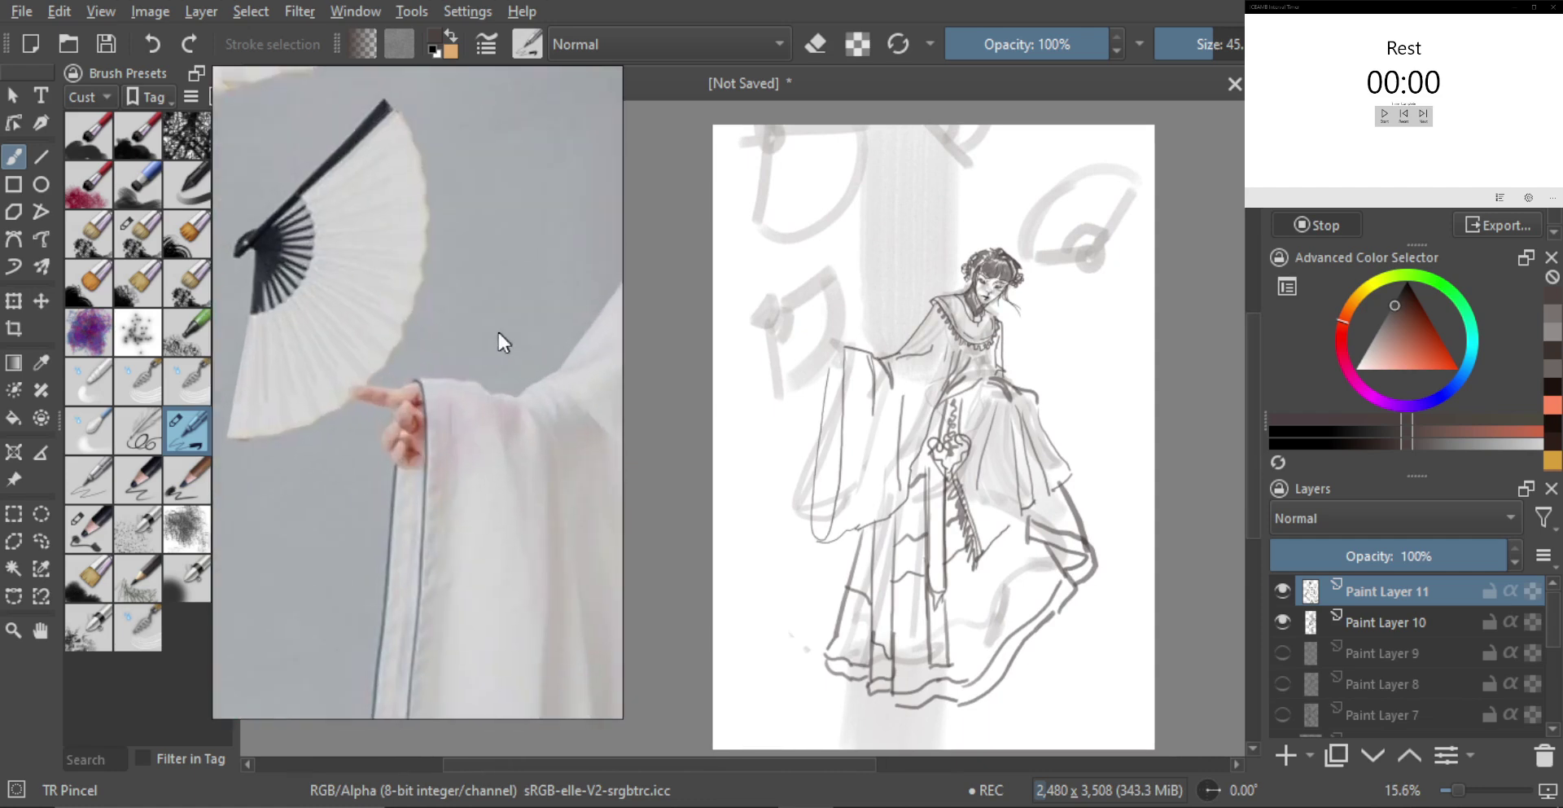
scroll(452, 384, up, 2)
scroll(505, 378, up, 2)
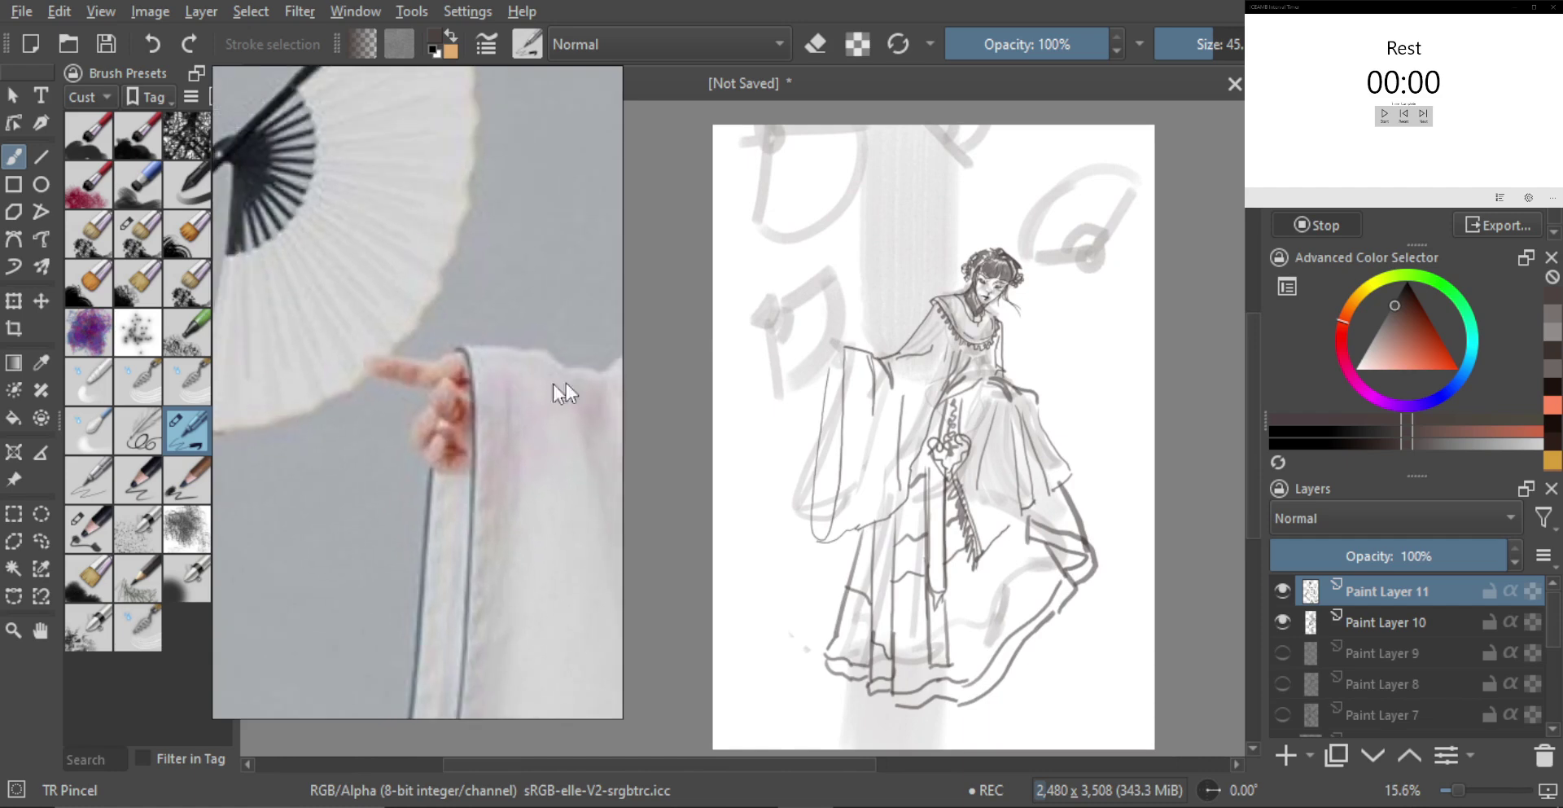
drag(823, 360, 824, 366)
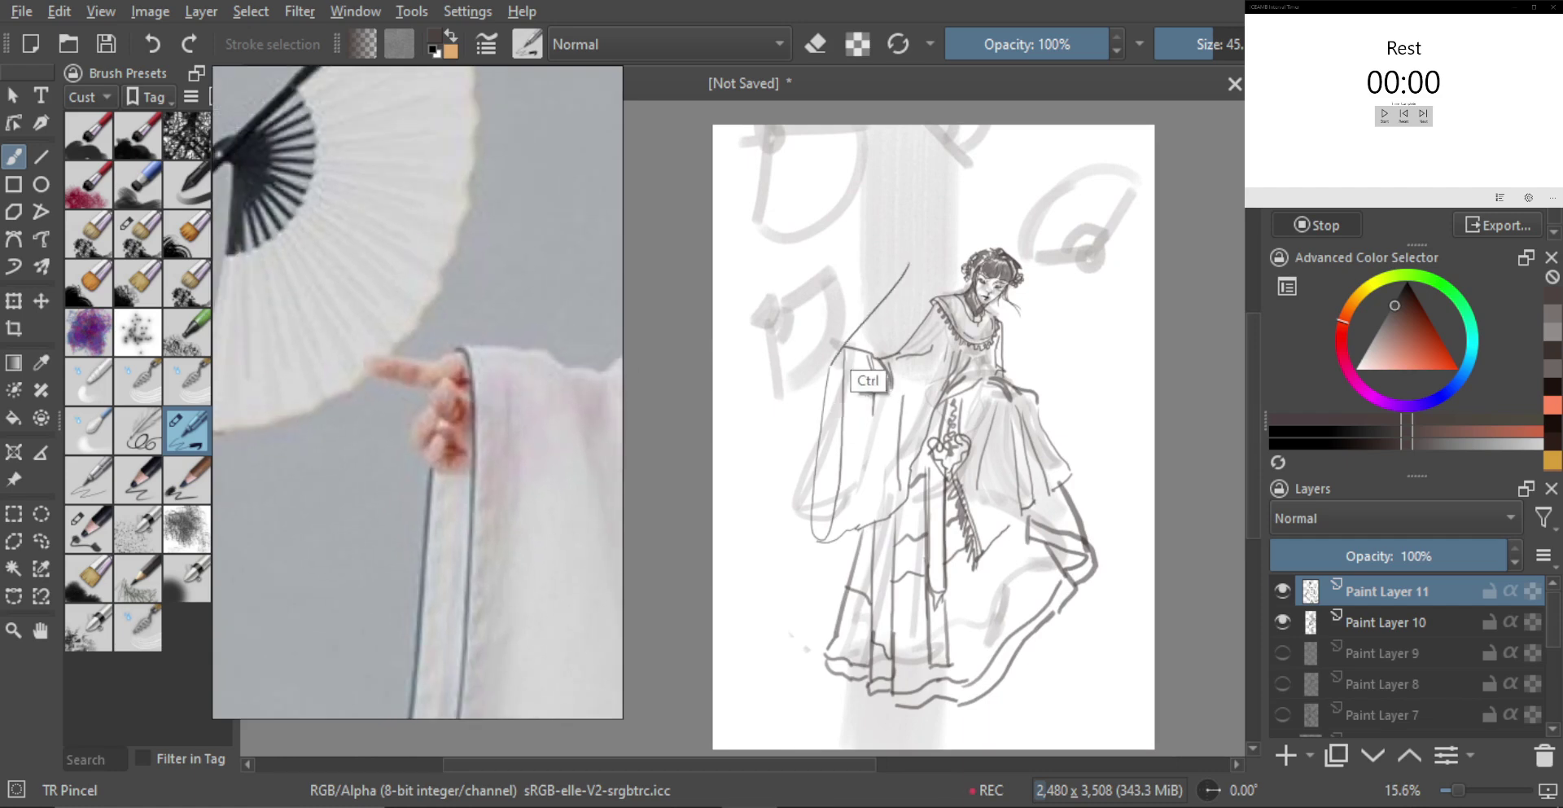
scroll(854, 332, up, 6)
scroll(882, 320, up, 1)
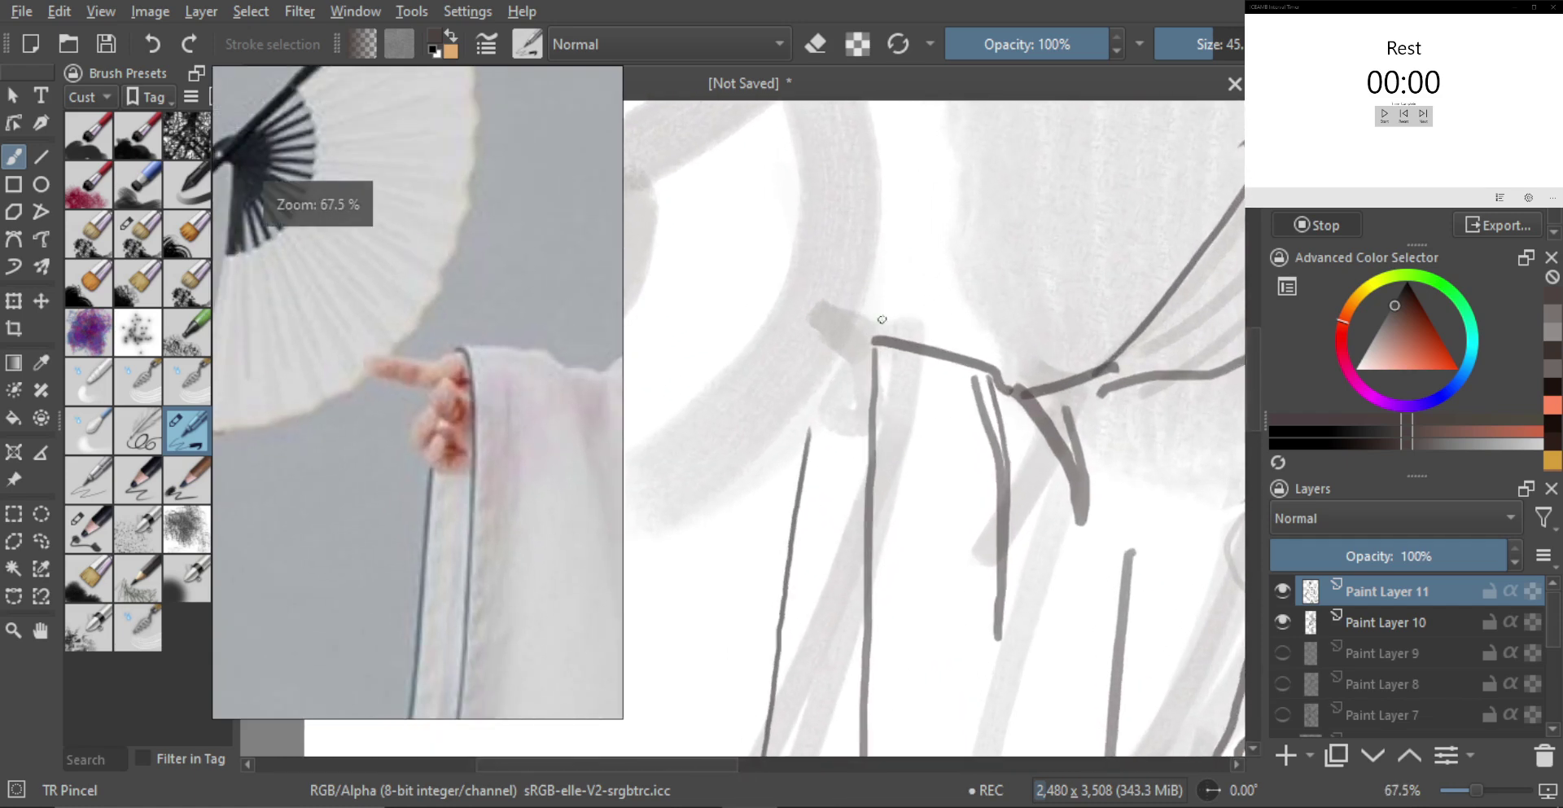
drag(868, 416, 851, 383)
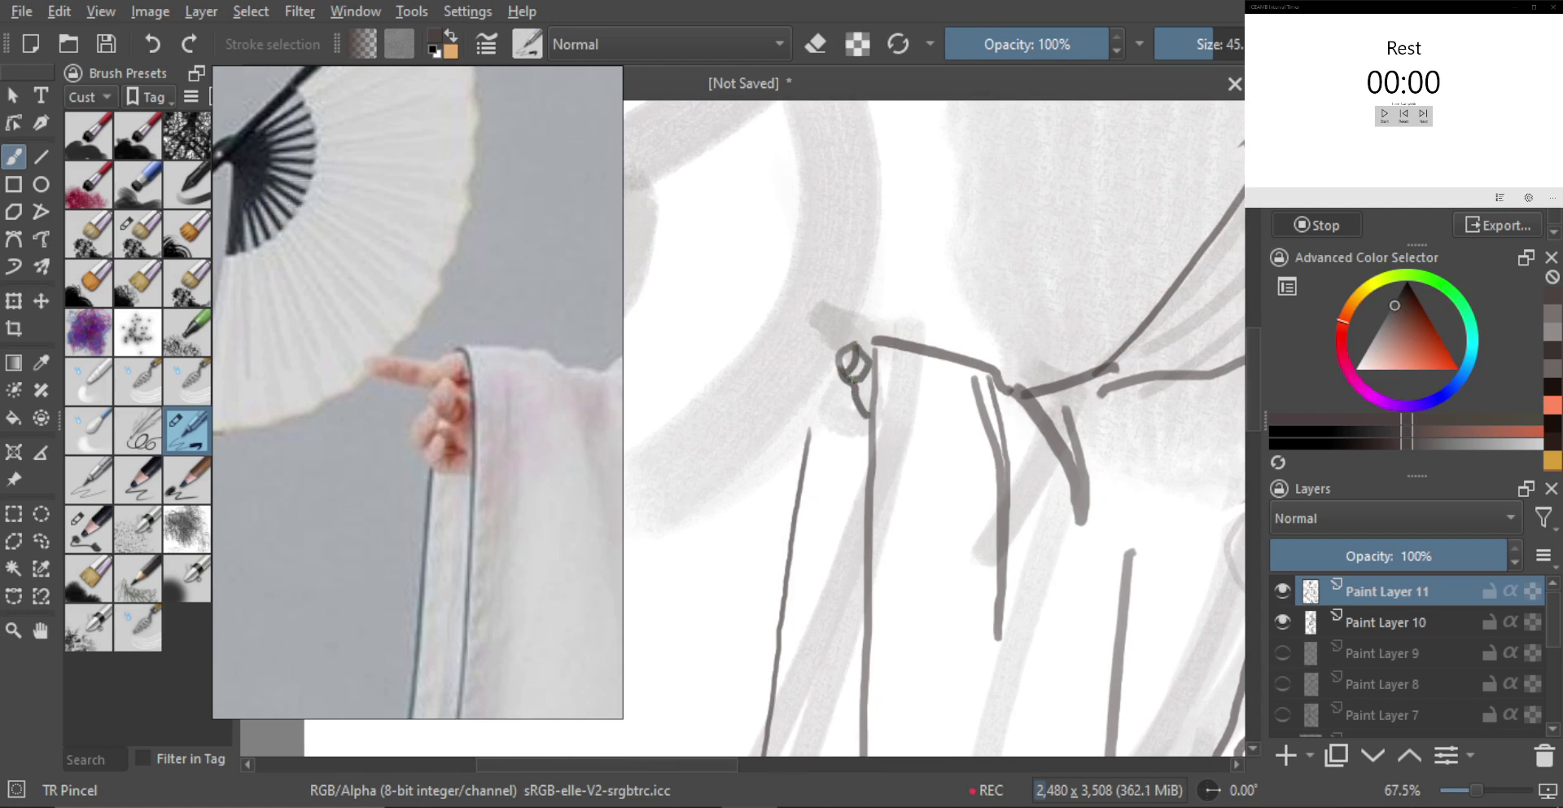
key(ctrl+z)
drag(858, 346, 834, 429)
key(ctrl+z)
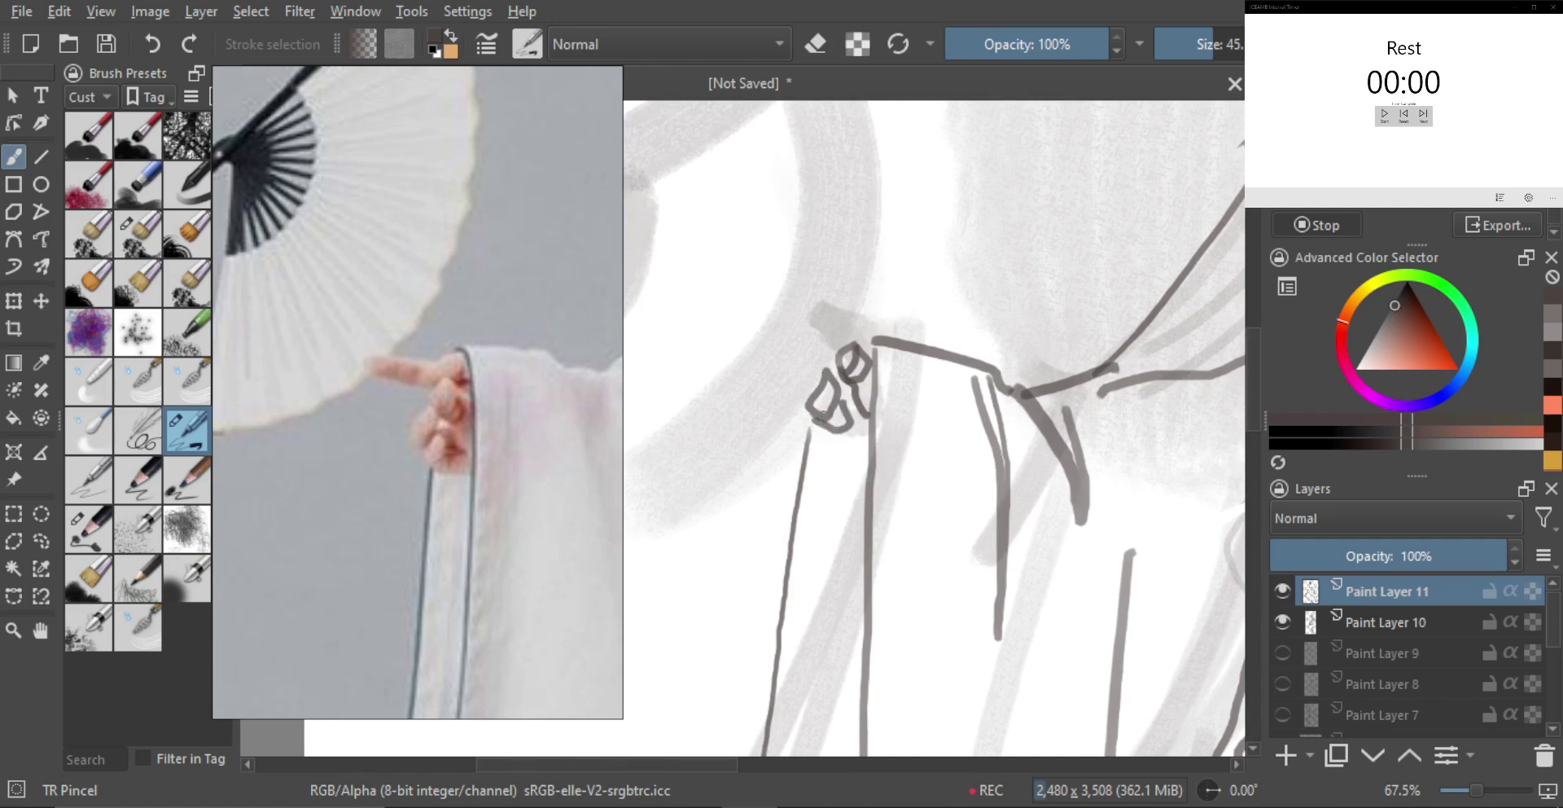
Draw the remaining curled finger and upper knuckle, and extend the pointing index finger toward the fan
drag(832, 341, 843, 400)
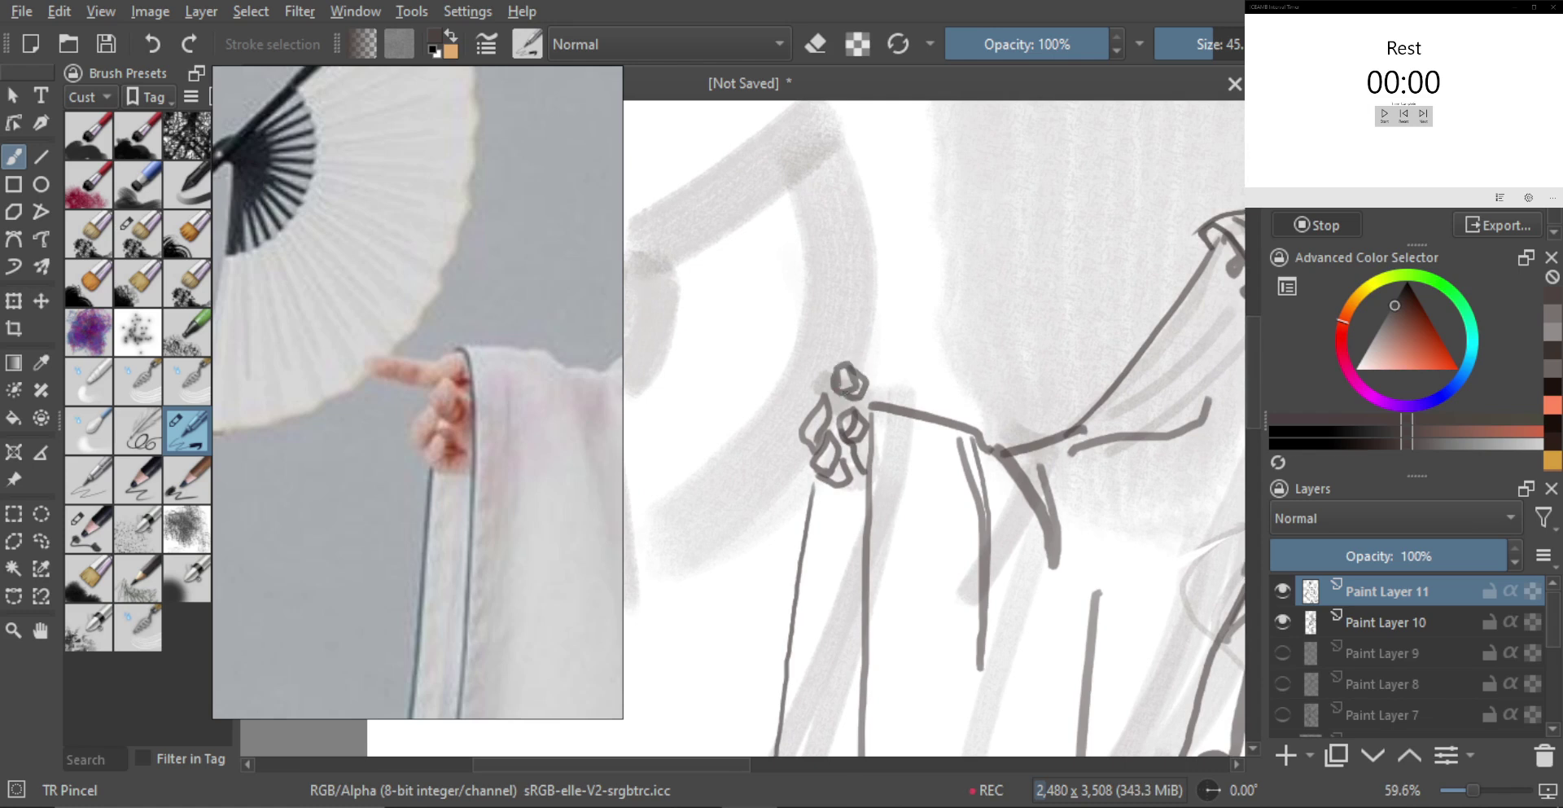
drag(832, 364, 861, 386)
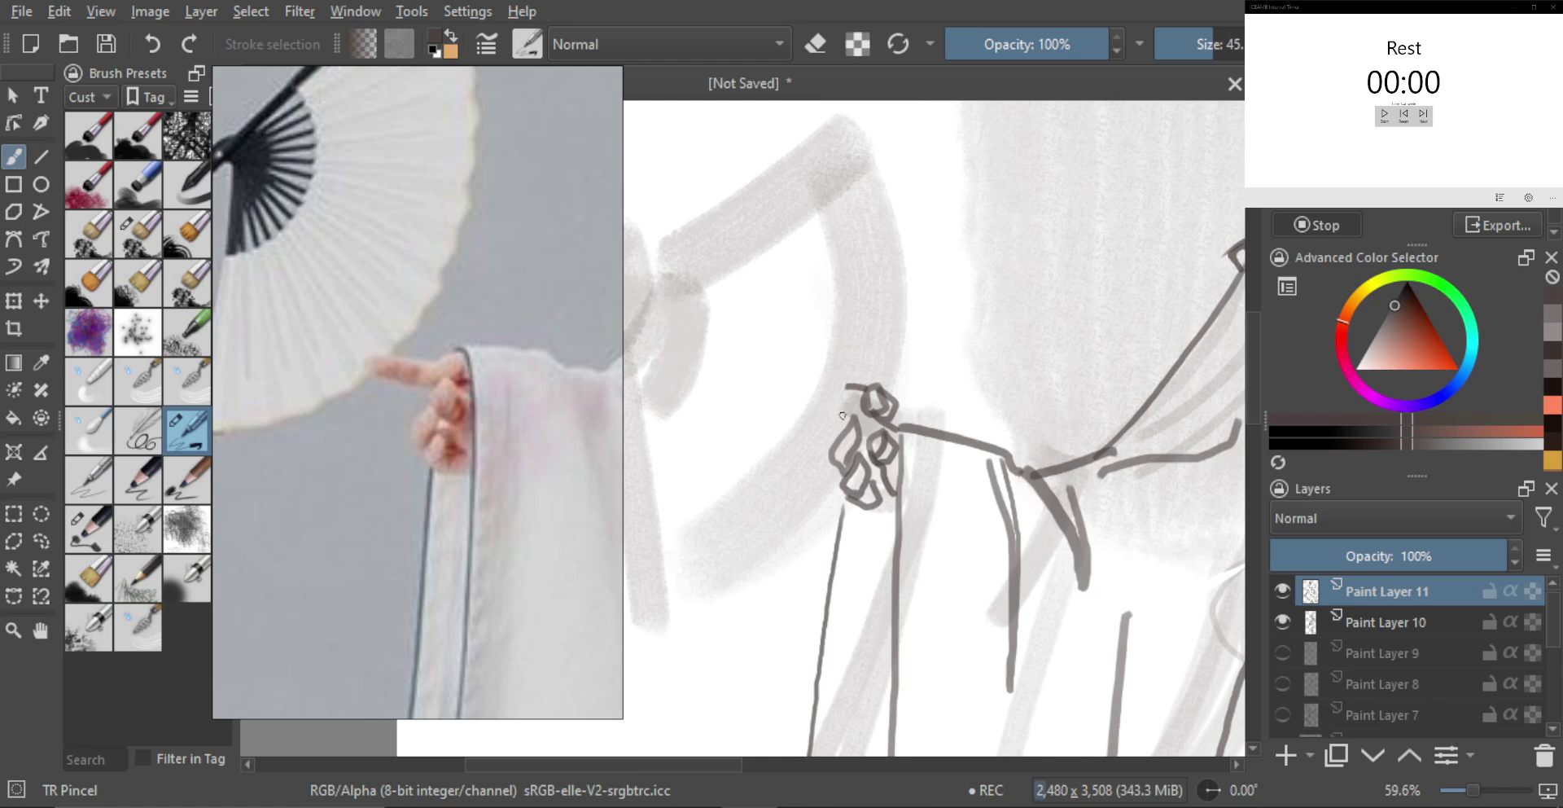
key(ctrl+z)
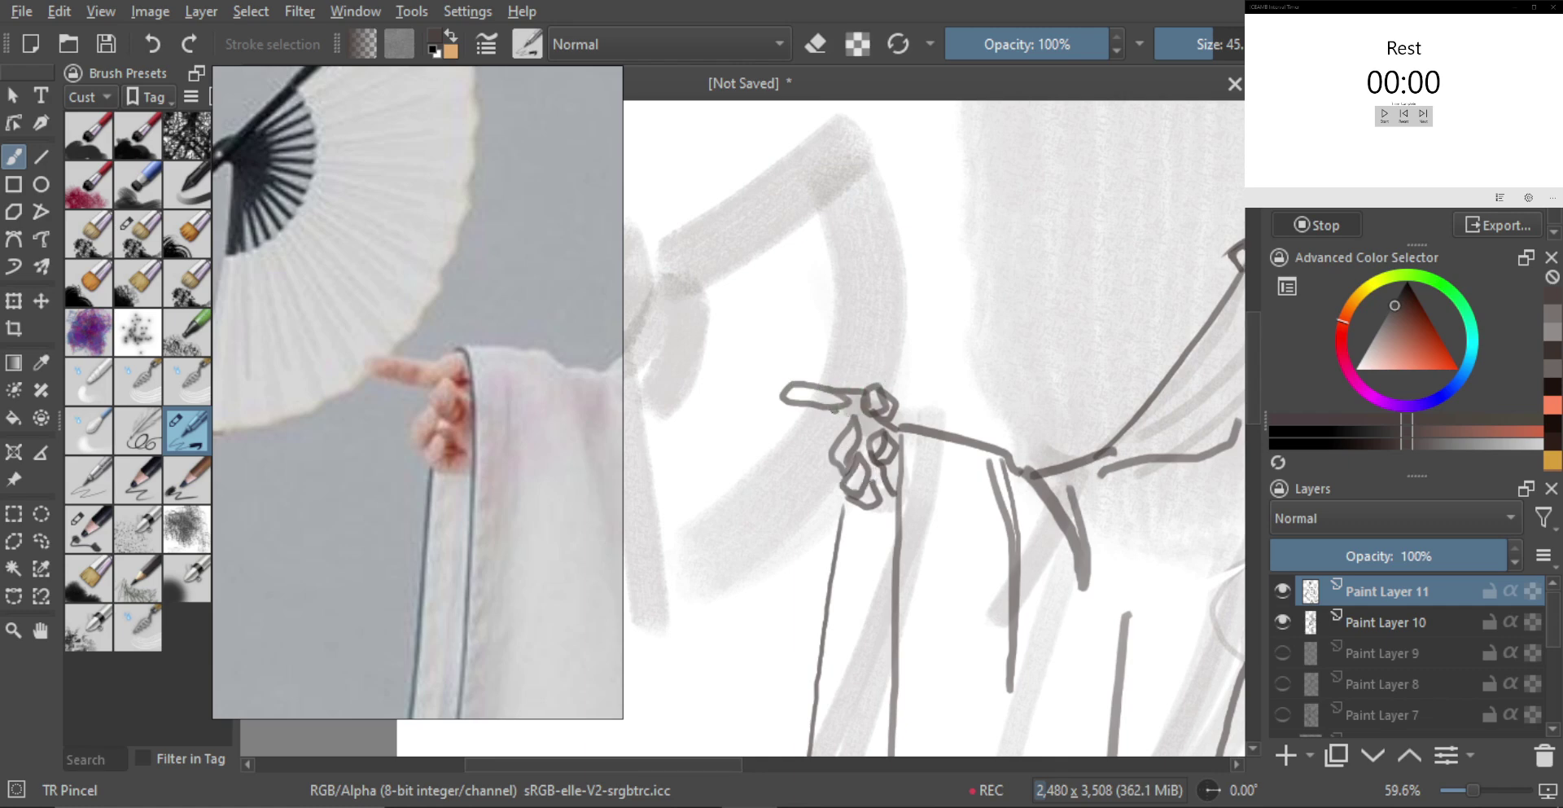
Lasso the index finger with its knuckle, and tilt and reposition it with a transform
mouse_move(915, 405)
mouse_down()
mouse_move(932, 484)
mouse_move(927, 334)
mouse_move(767, 370)
mouse_move(836, 366)
mouse_move(889, 394)
mouse_move(914, 345)
mouse_move(879, 339)
mouse_move(879, 356)
mouse_up()
key(l)
key(ctrl+t)
drag(969, 306, 972, 328)
drag(886, 351, 893, 347)
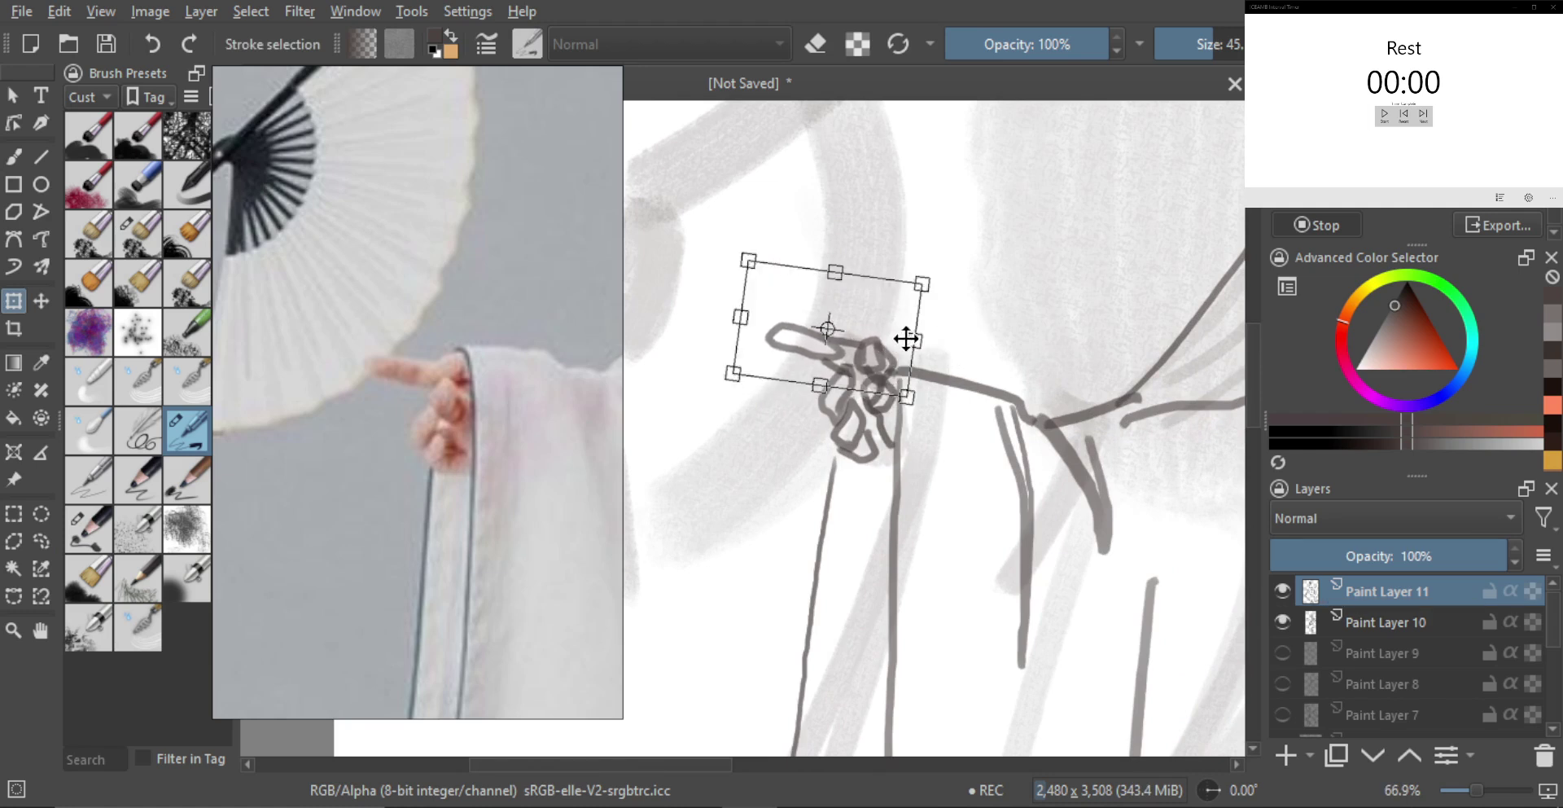
Select the area around the upper knuckle, touch up its lines where the finger meets the sleeve, and clear the selection
key(l)
click(932, 341)
key(b)
mouse_move(884, 377)
mouse_down()
mouse_move(905, 362)
mouse_move(893, 335)
mouse_up()
key(t)
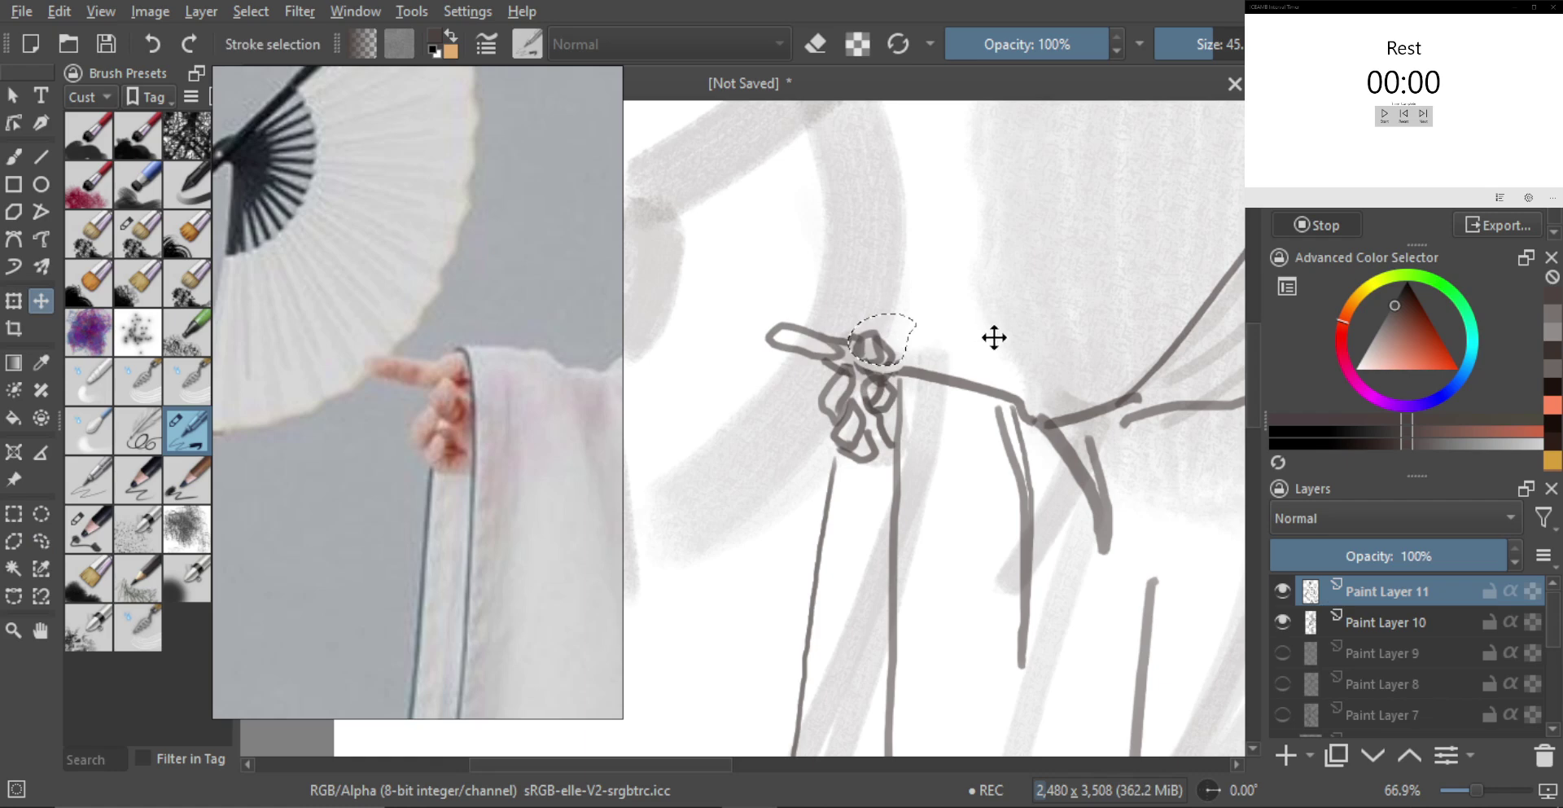
key(ctrl+shift+a)
ctrl+drag(987, 318, 964, 384)
key(b)
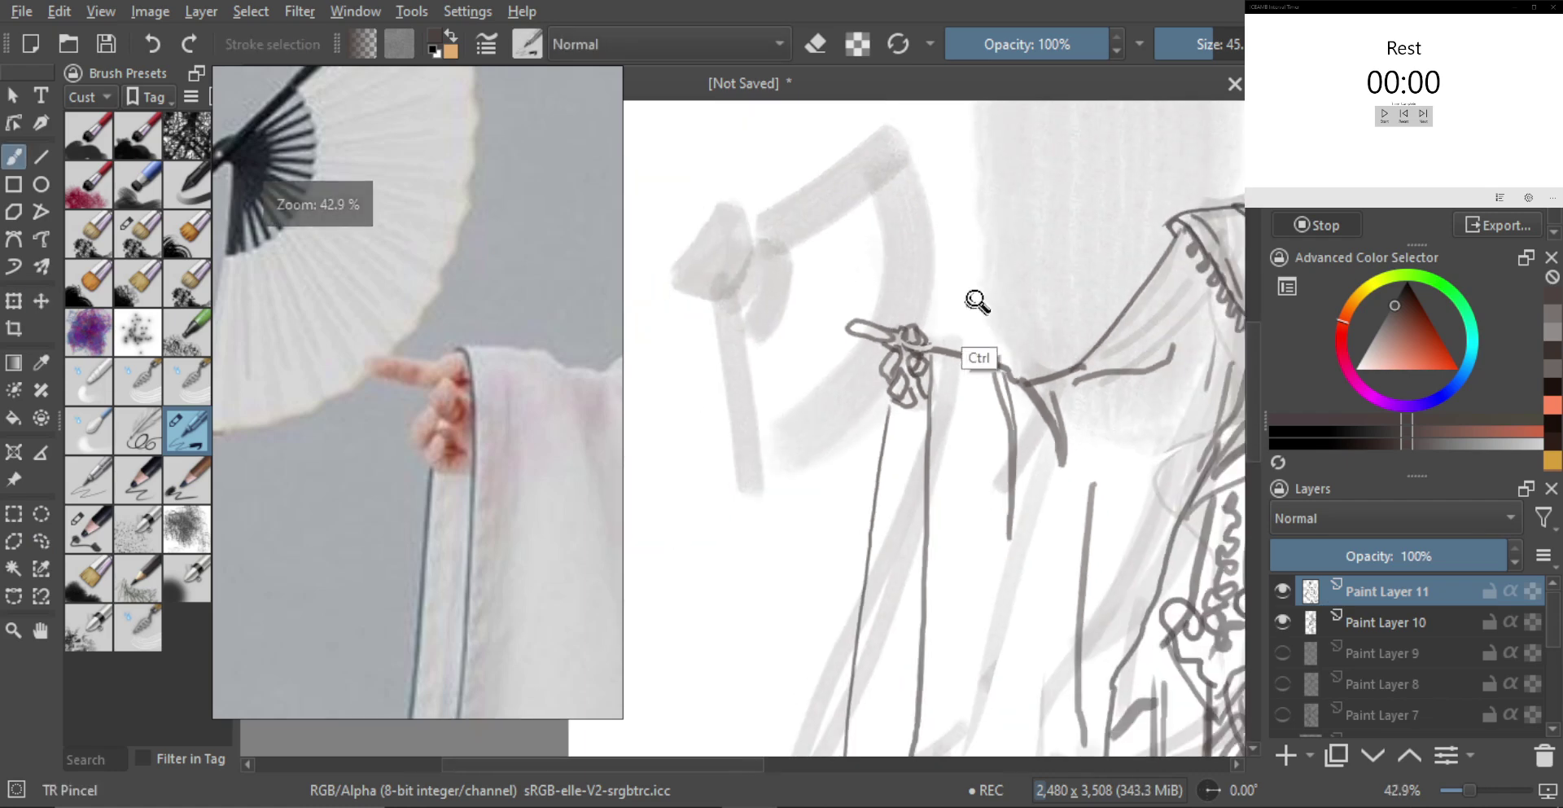
Lasso the outstretched hand, nudge it closer to the sleeve opening with a transform, and return to the brush
scroll(972, 308, down, 4)
key(l)
scroll(858, 360, up, 1)
mouse_move(863, 353)
mouse_down()
mouse_move(795, 372)
mouse_move(844, 408)
mouse_move(865, 359)
mouse_up()
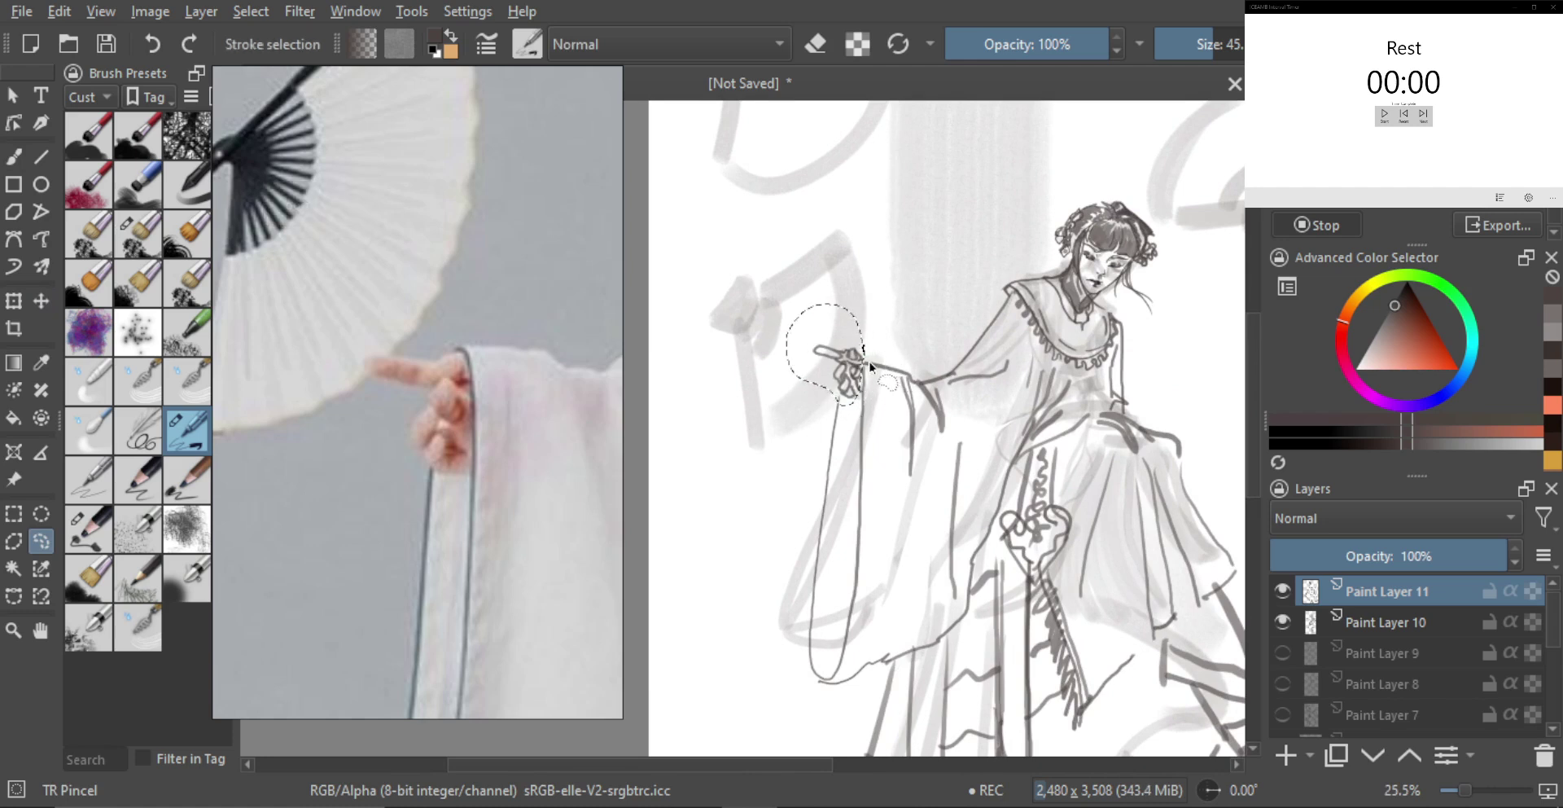
key(ctrl+t)
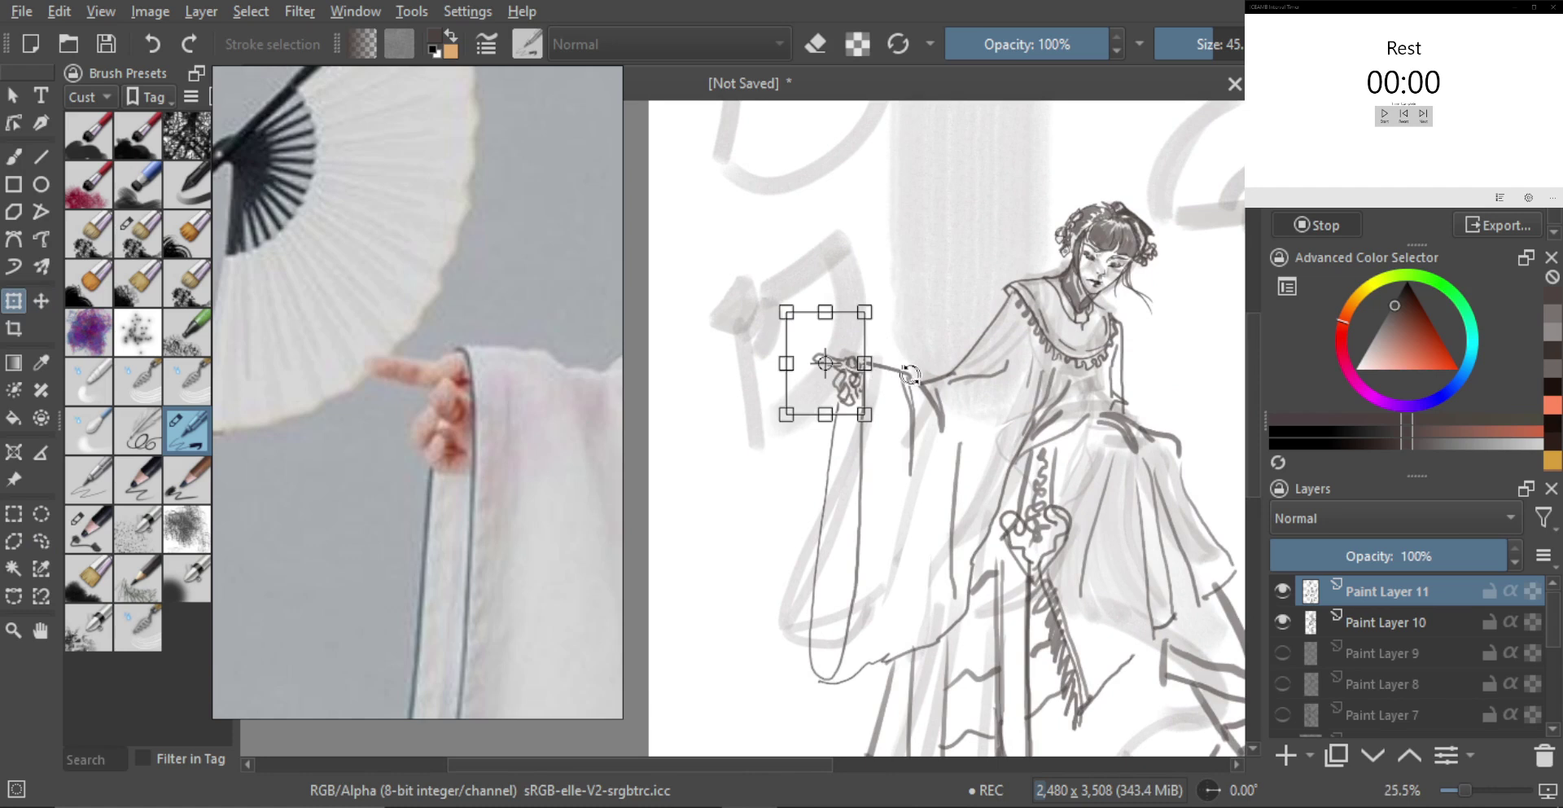
drag(843, 349, 846, 353)
key(Return)
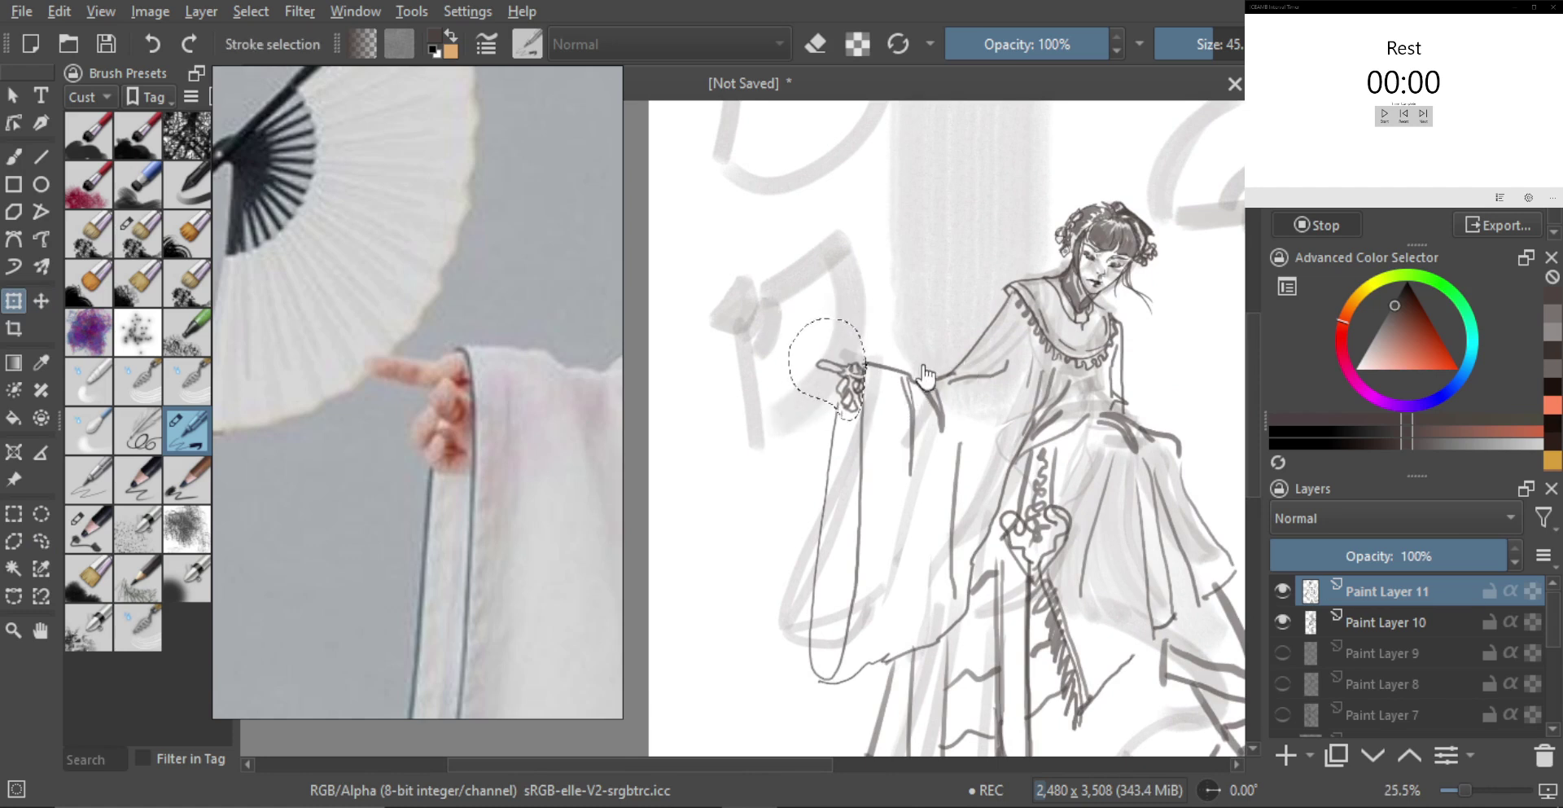
key(b)
Hide the rough sketch on Paint Layer 10 and show the whole reference photo again
scroll(916, 346, down, 4)
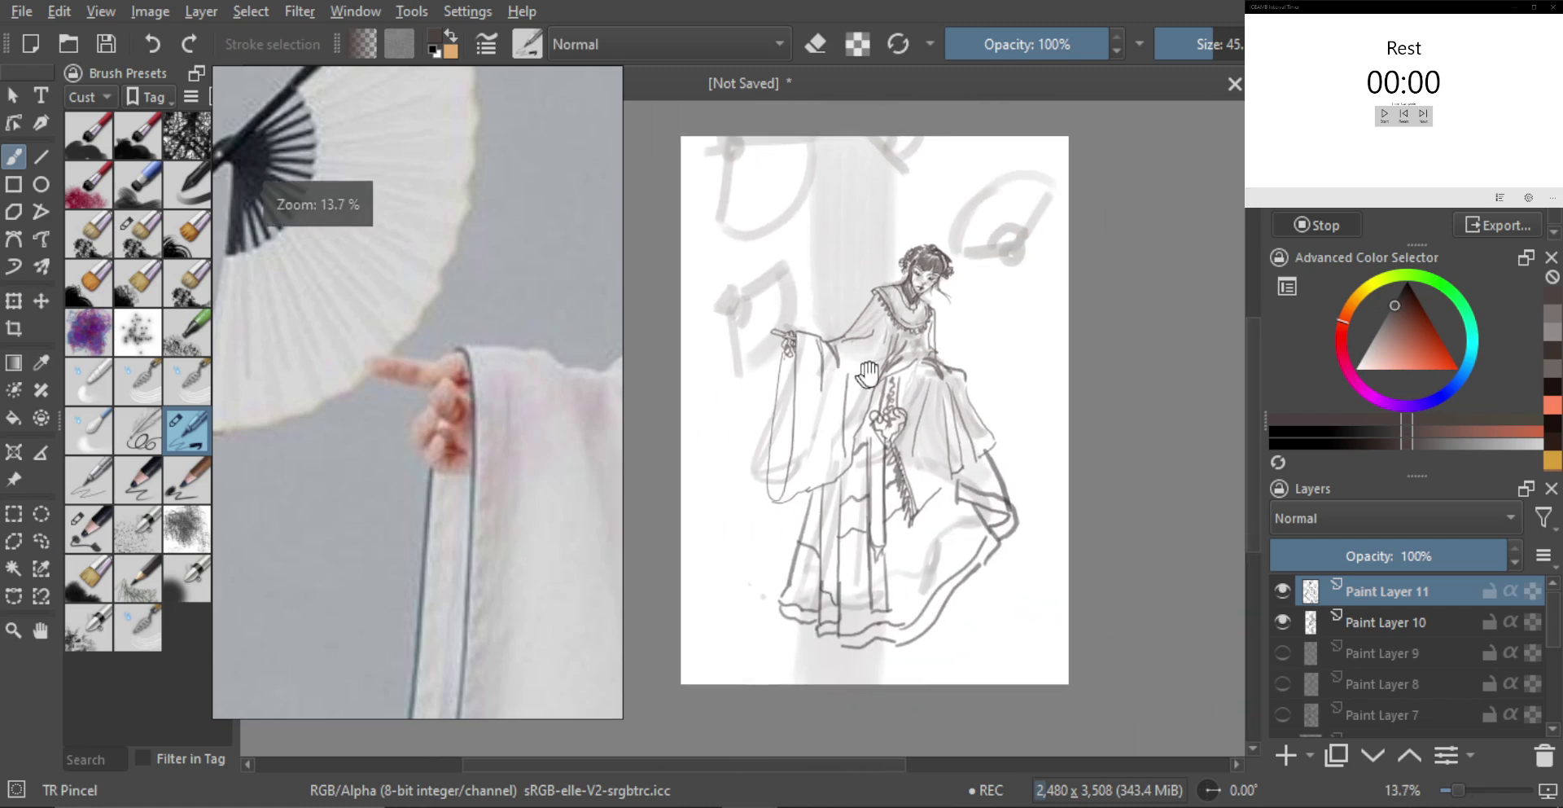
click(1283, 621)
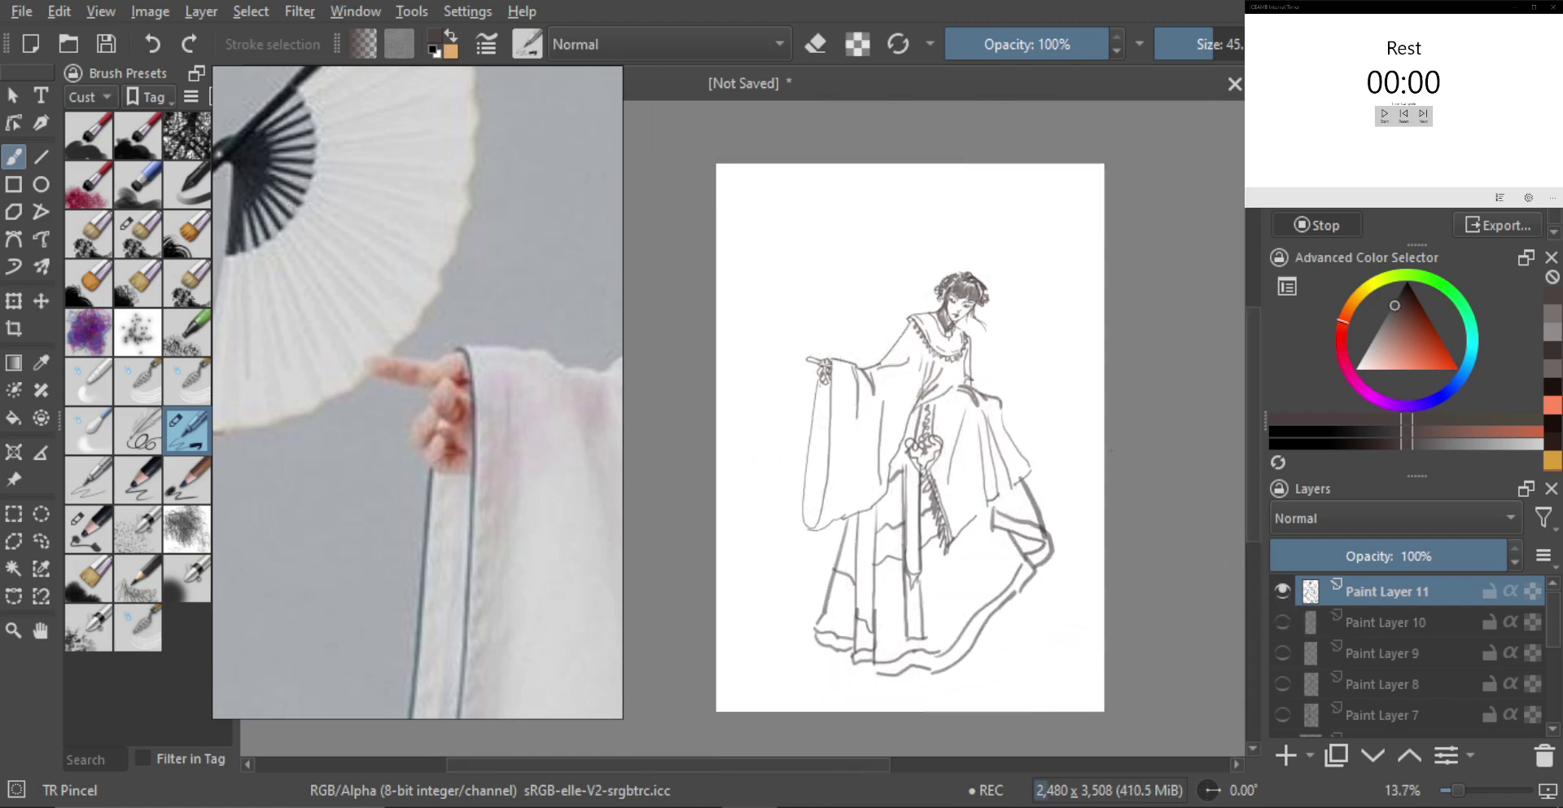
drag(969, 376, 962, 348)
double_click(555, 418)
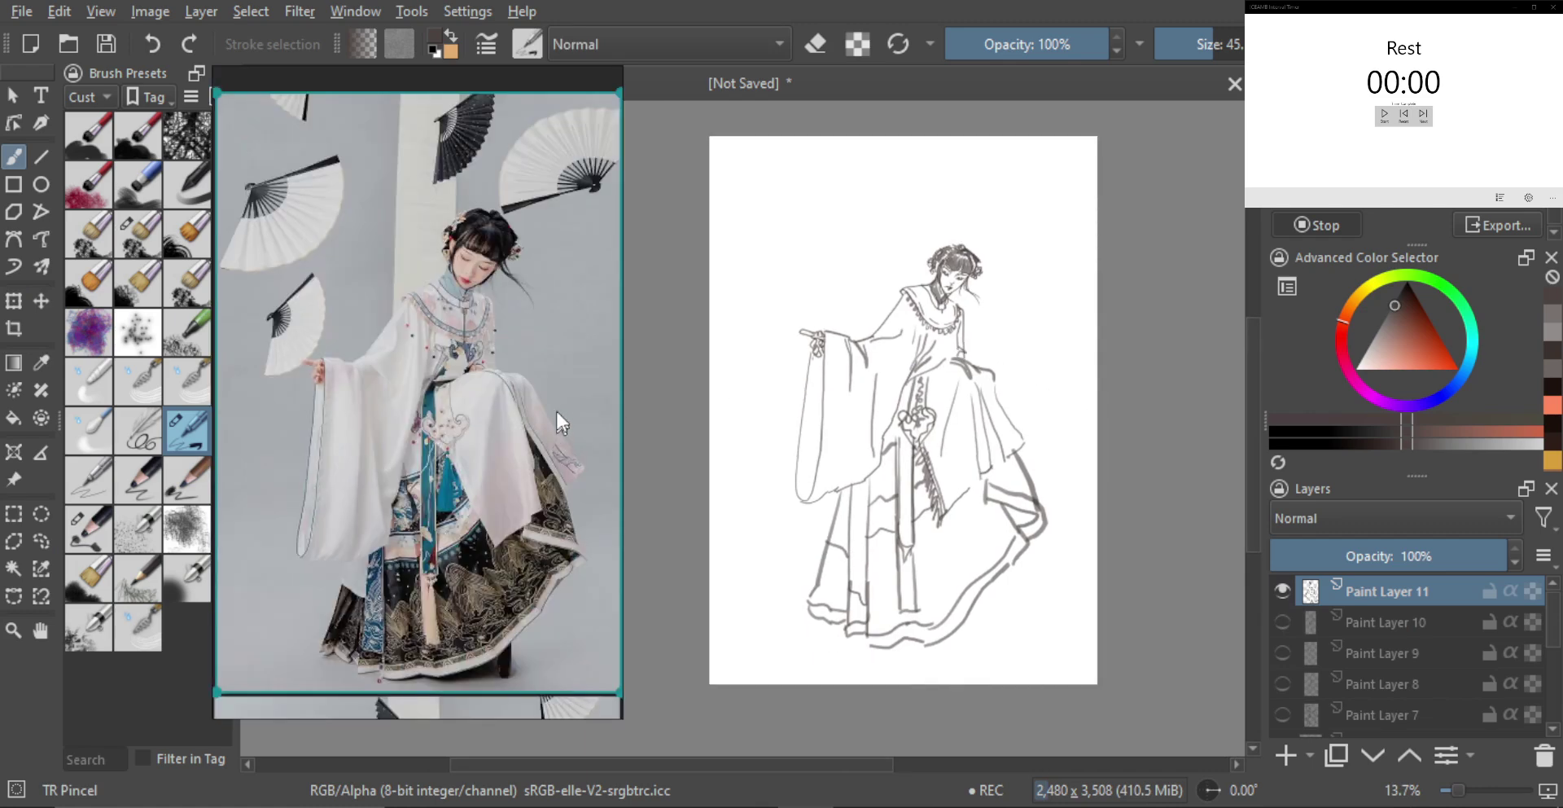
Add a new paint layer beneath the line art and set up an enlarged TR Pincel Txtr2 brush for shading
click(186, 479)
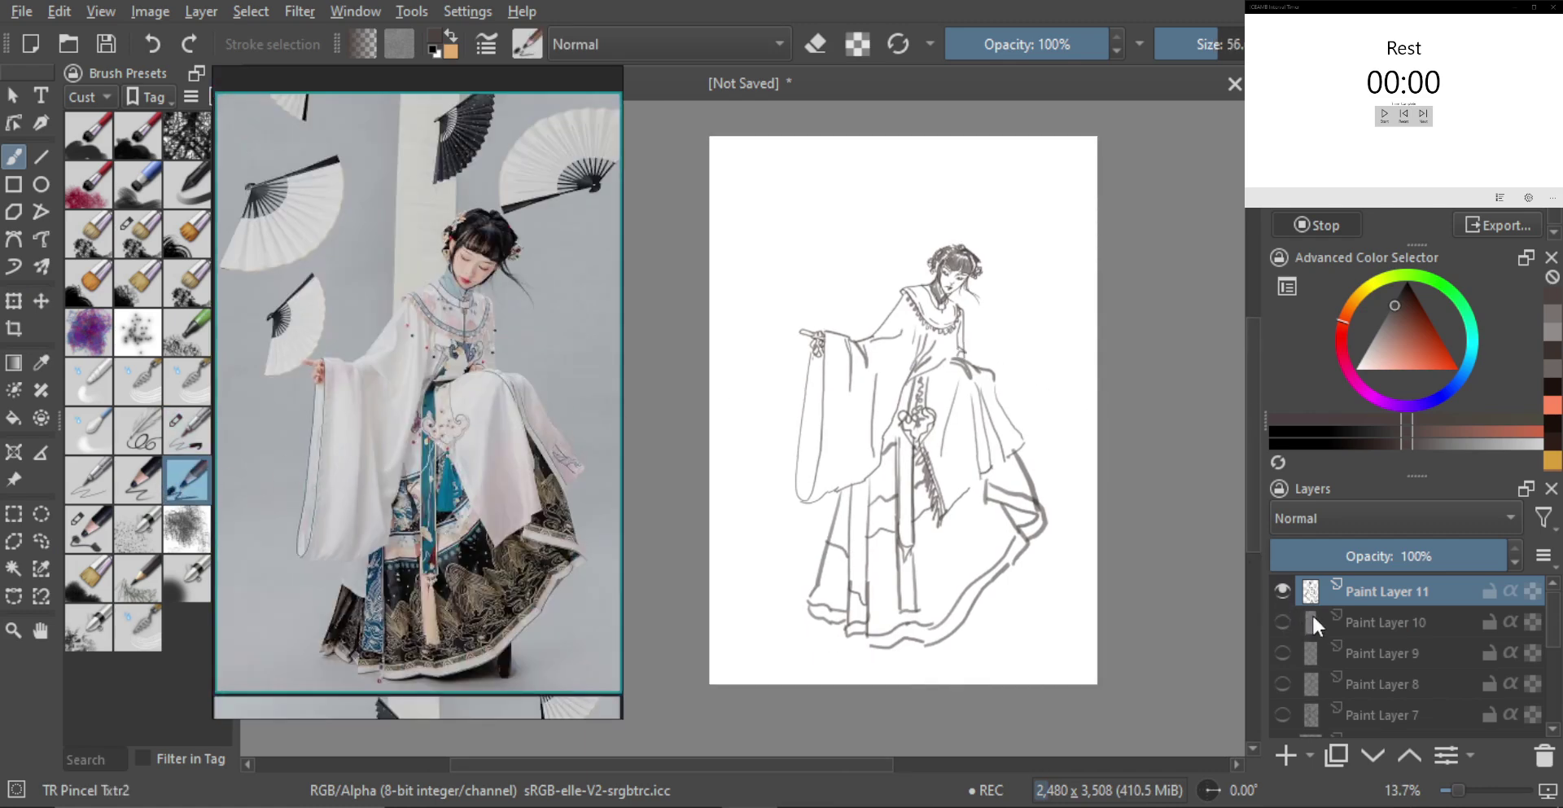
click(1286, 755)
scroll(943, 410, up, 1)
drag(807, 366, 886, 362)
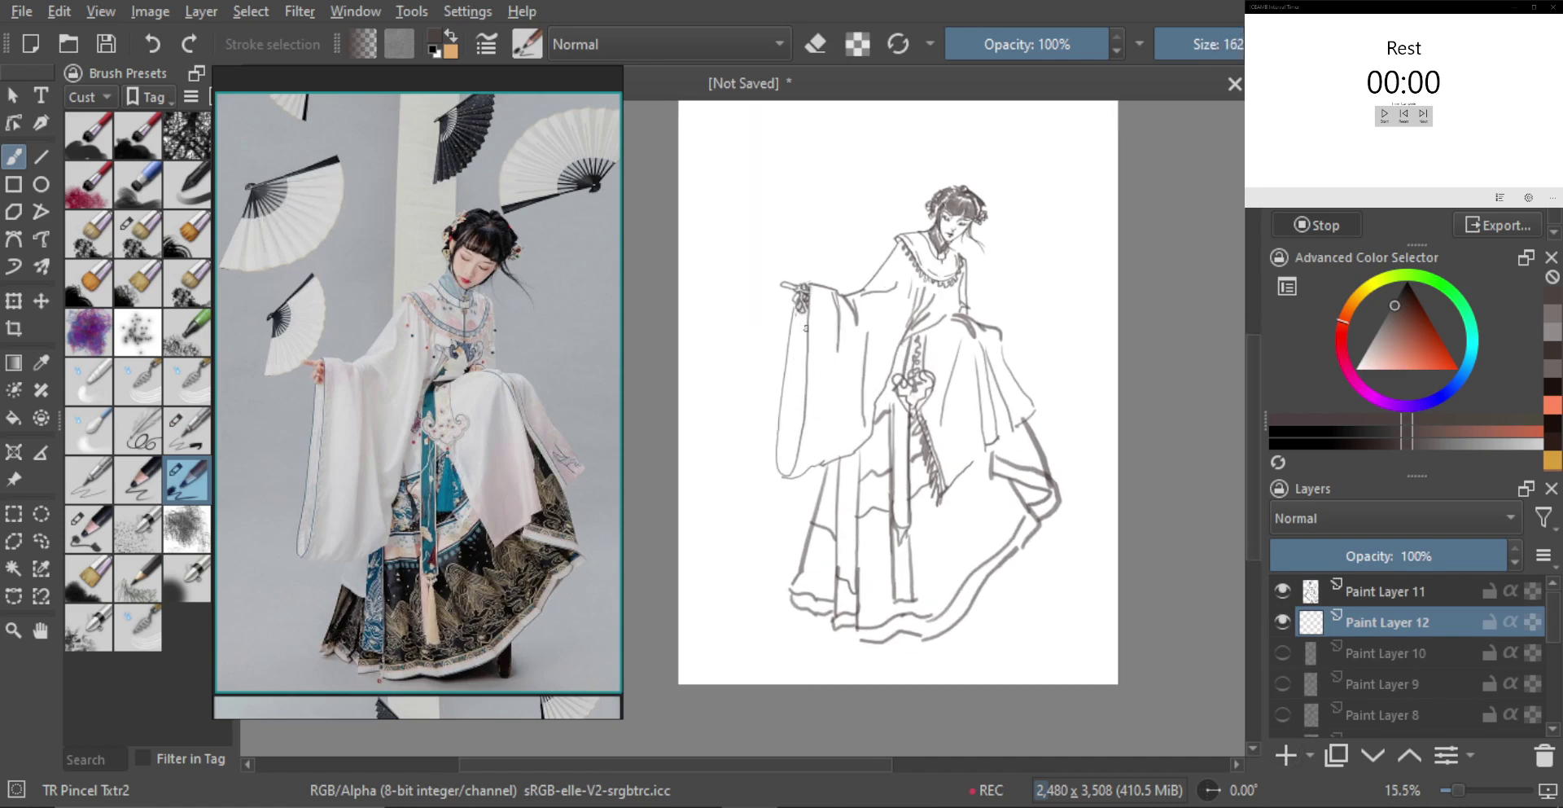
key(bracketright)
Shade the outer edge of the hanging sleeve and a fold below the forearm, undoing a stray stroke
drag(811, 308, 787, 460)
mouse_move(828, 320)
mouse_down()
mouse_move(839, 350)
mouse_move(840, 296)
mouse_up()
drag(862, 319, 861, 417)
shift+click(863, 343)
key(ctrl+z)
shift+click(872, 384)
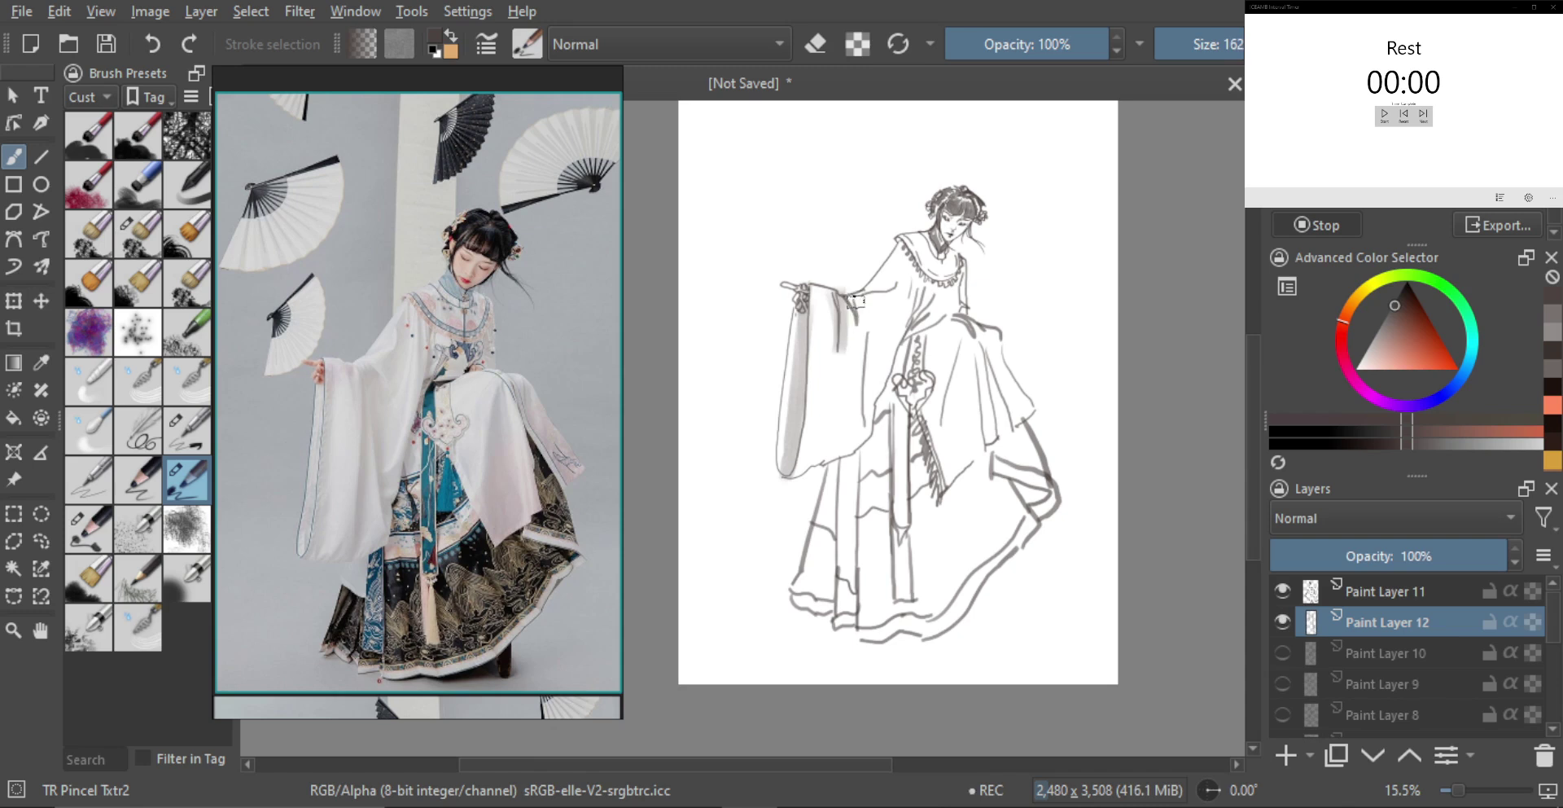
Shade the long folds down the middle and inner side of the hanging sleeve, undoing one stroke
drag(858, 303, 847, 416)
key(ctrl+z)
mouse_move(854, 293)
mouse_down()
mouse_move(850, 401)
mouse_move(820, 458)
mouse_up()
mouse_move(819, 312)
mouse_down()
mouse_move(820, 422)
mouse_move(797, 478)
mouse_move(861, 452)
mouse_move(878, 426)
mouse_up()
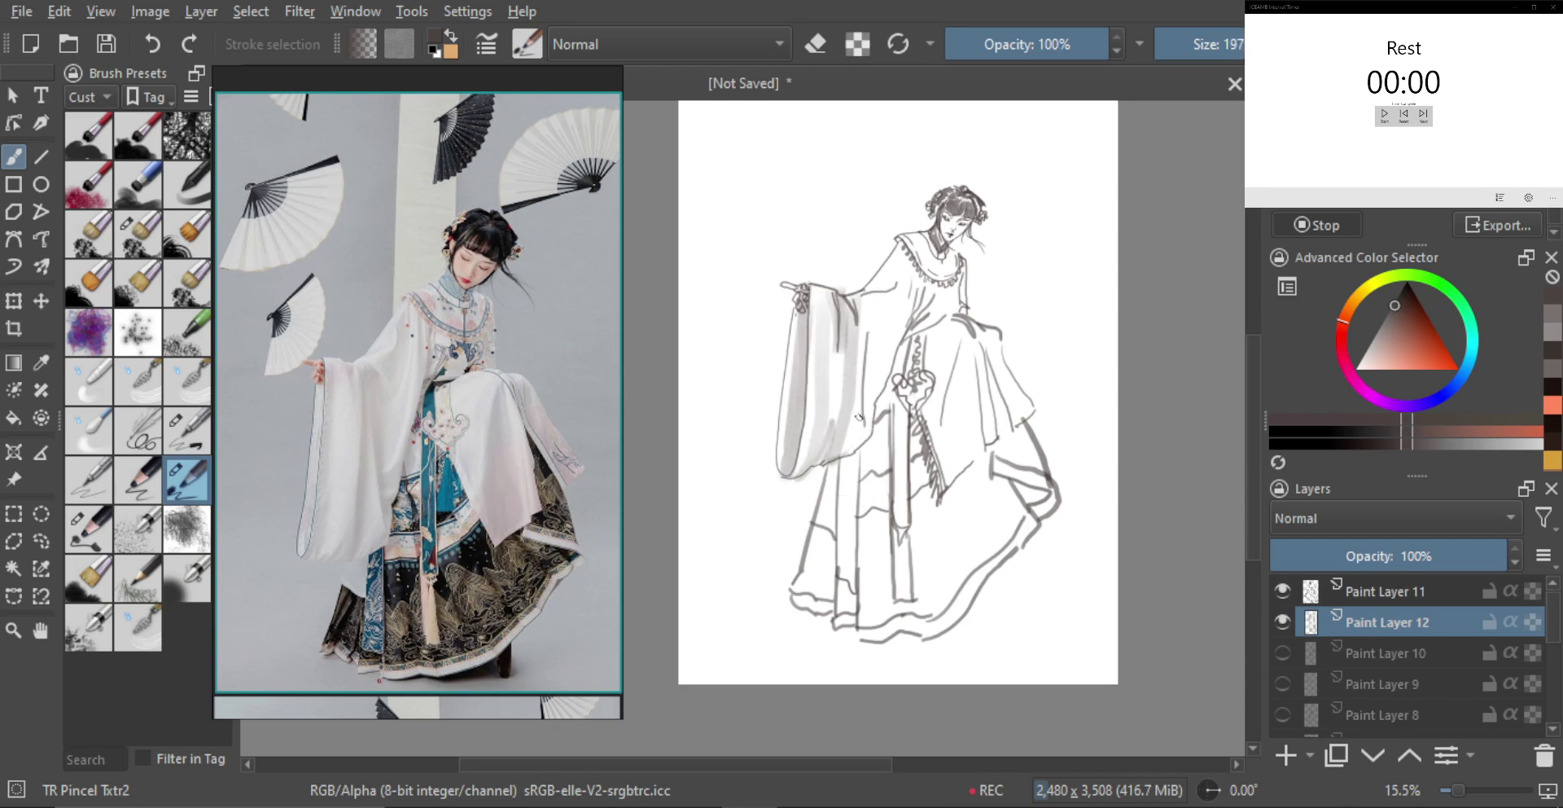
drag(857, 303, 876, 408)
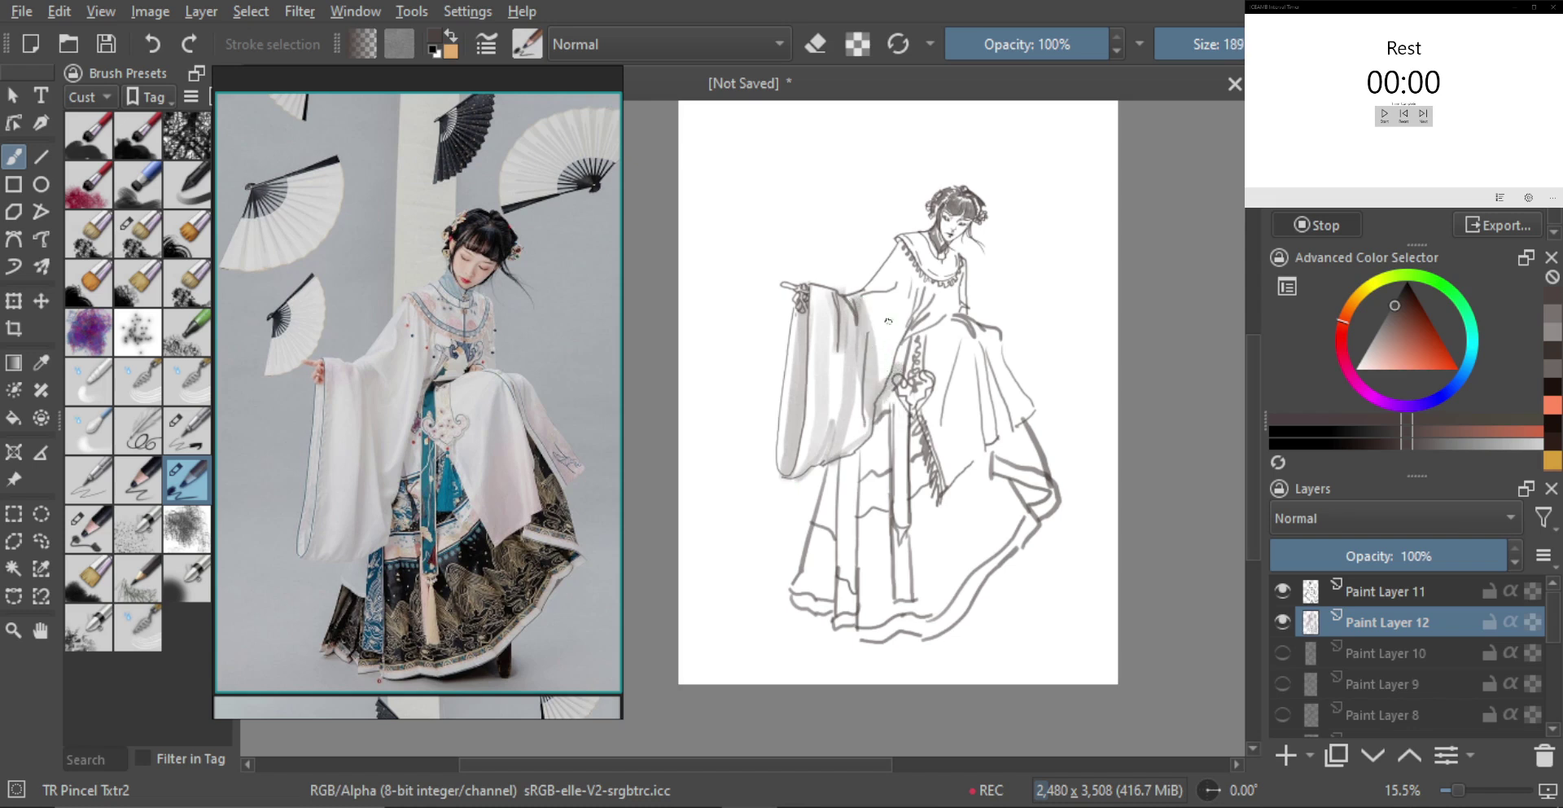
Shade the robe's upper body, the collar and the face area, adjusting the brush size and undoing a stray stroke
mouse_move(888, 313)
shift+mouse_down()
mouse_move(901, 271)
mouse_move(892, 333)
mouse_move(891, 305)
mouse_move(879, 322)
mouse_move(878, 296)
mouse_move(881, 313)
mouse_move(864, 301)
mouse_move(892, 324)
mouse_move(909, 250)
mouse_move(914, 276)
mouse_move(897, 270)
mouse_move(911, 279)
mouse_move(895, 293)
mouse_move(911, 269)
mouse_move(908, 333)
shift+mouse_up()
key(ctrl+z)
key(bracketleft)
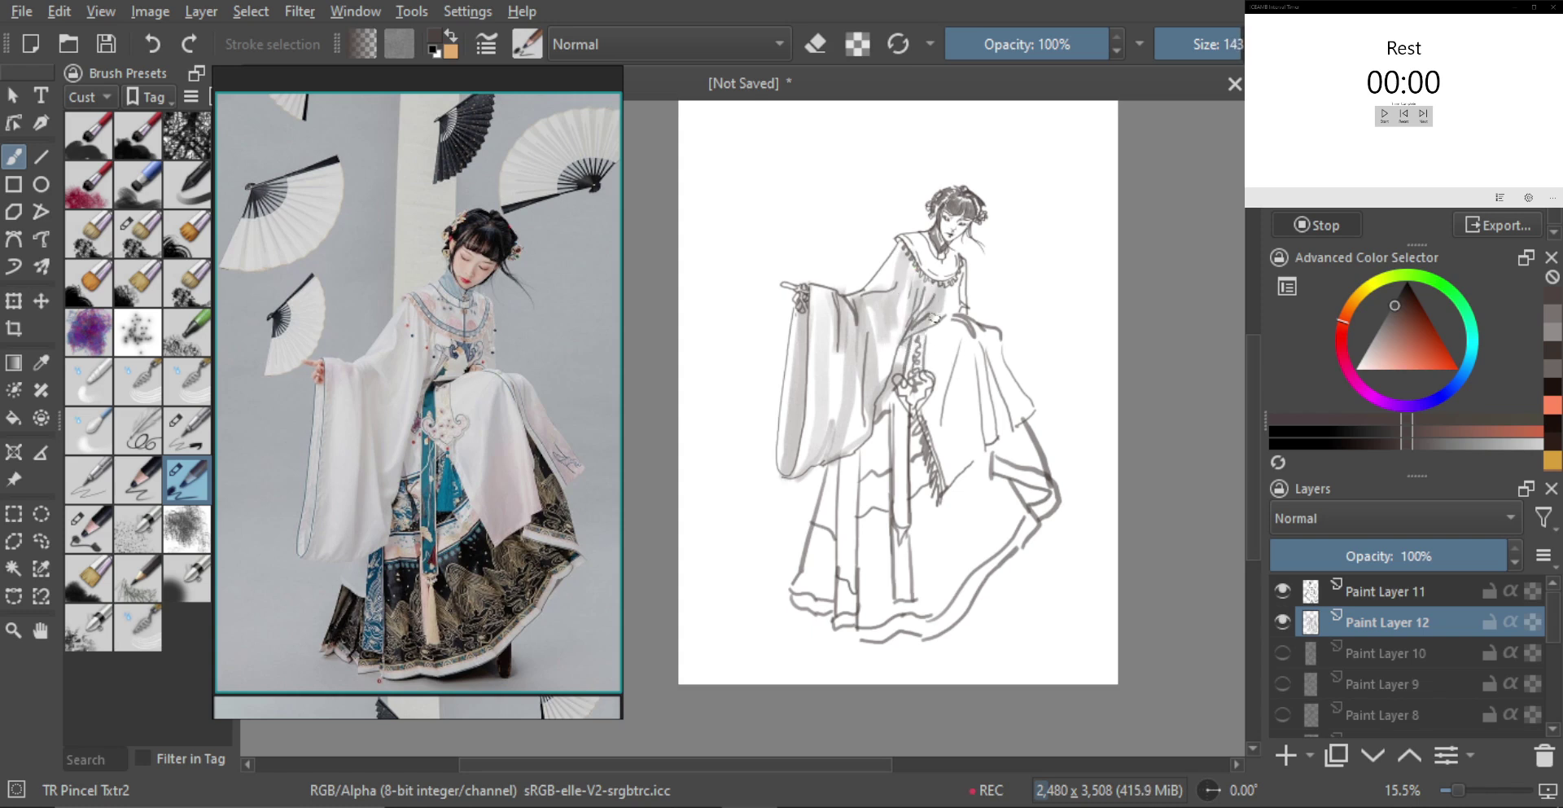
mouse_move(961, 305)
mouse_down()
mouse_move(963, 275)
mouse_move(955, 303)
mouse_move(939, 288)
mouse_up()
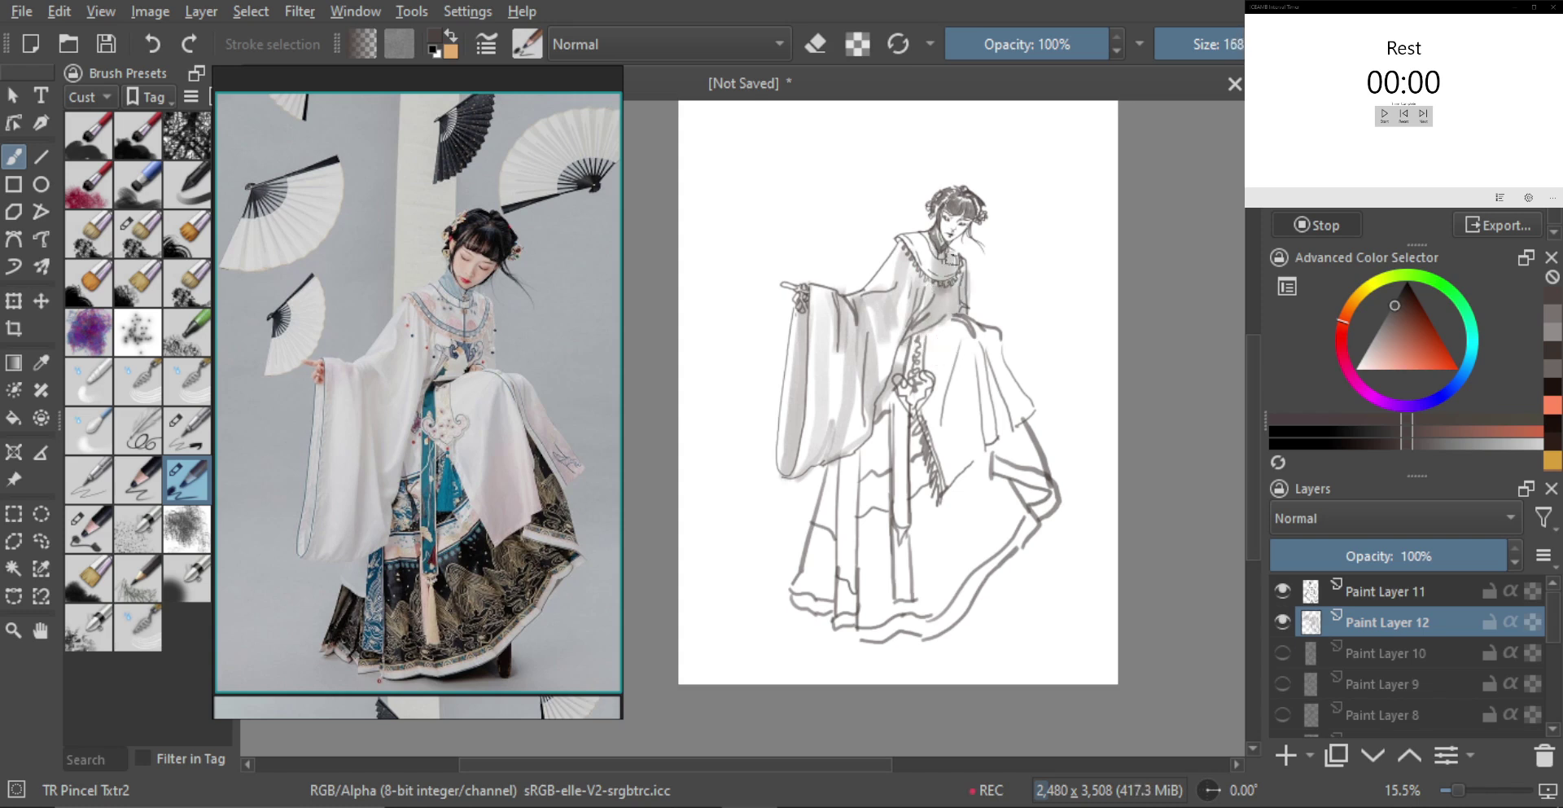
key(bracketright)
key(bracketleft)
drag(947, 233, 951, 250)
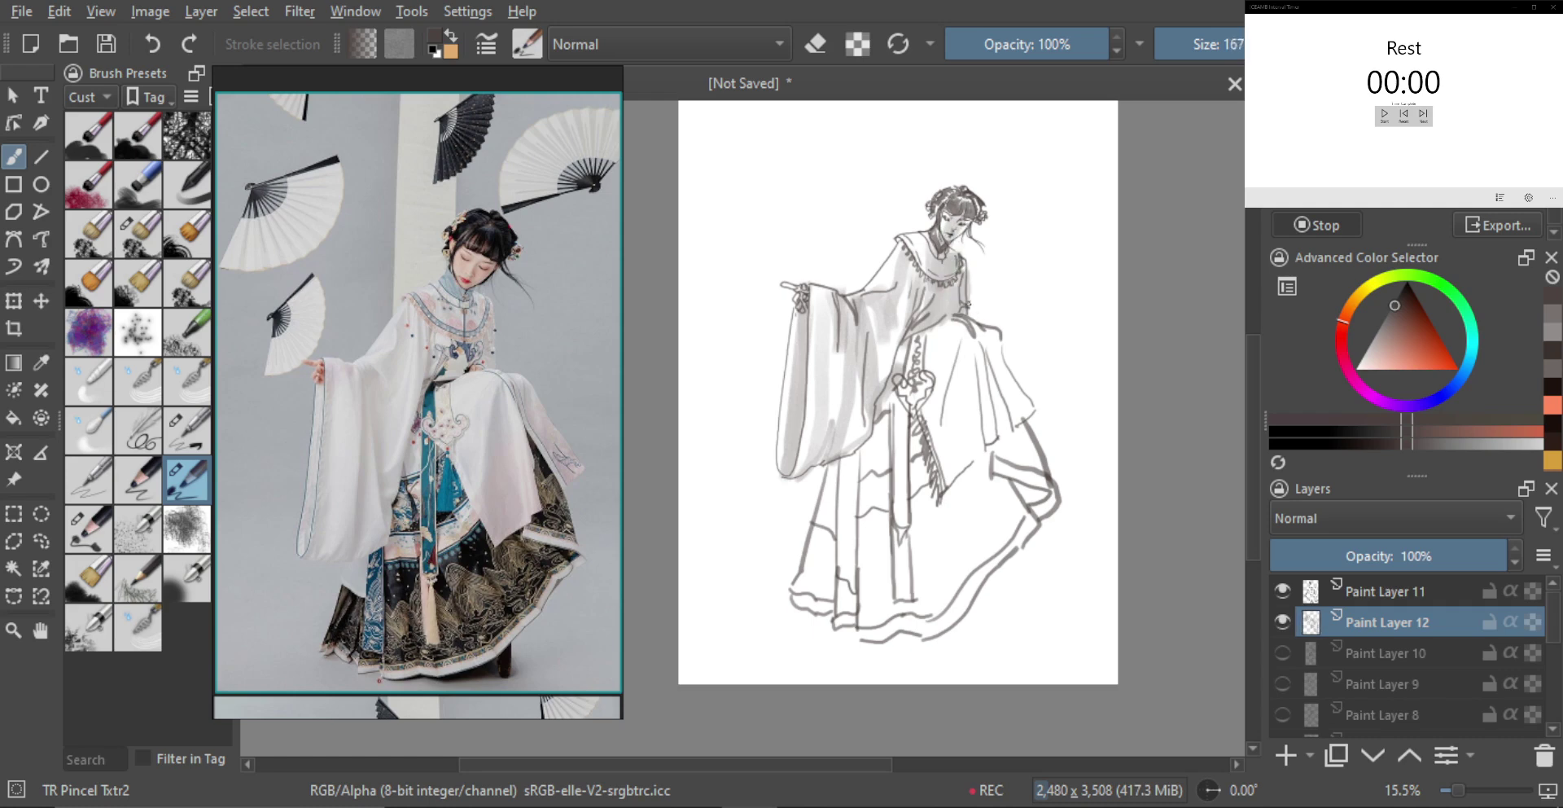
Shade the robe panel draped over the raised knee, undoing the extra stroke that runs into the skirt
mouse_move(952, 342)
shift+mouse_down()
mouse_move(977, 369)
mouse_move(931, 400)
mouse_move(971, 378)
mouse_move(965, 344)
mouse_move(943, 482)
mouse_move(963, 383)
mouse_move(953, 473)
mouse_move(964, 410)
mouse_move(972, 445)
mouse_move(974, 346)
shift+mouse_up()
shift+drag(976, 413, 963, 413)
drag(983, 328, 1016, 424)
mouse_move(997, 354)
mouse_down()
mouse_move(1023, 423)
mouse_move(987, 380)
mouse_move(993, 463)
mouse_move(995, 390)
mouse_move(1021, 457)
mouse_move(1019, 429)
mouse_move(992, 407)
mouse_move(995, 366)
mouse_move(1003, 465)
mouse_move(1012, 425)
mouse_move(1036, 464)
mouse_move(1037, 498)
mouse_move(1023, 492)
mouse_move(1049, 505)
mouse_move(997, 487)
mouse_up()
key(ctrl+z)
Shade the skirt below the robe's pointed hem, from beside the sash out to the folded-up edge
mouse_move(899, 538)
shift+mouse_down()
mouse_move(969, 531)
mouse_move(957, 621)
shift+mouse_up()
drag(951, 498, 954, 594)
mouse_move(952, 495)
mouse_down()
mouse_move(968, 598)
mouse_move(959, 501)
mouse_move(969, 562)
mouse_up()
drag(959, 488, 984, 578)
mouse_move(996, 465)
mouse_down()
mouse_move(1023, 526)
mouse_move(1012, 537)
mouse_up()
mouse_move(954, 497)
mouse_down()
mouse_move(1002, 444)
mouse_move(941, 509)
mouse_move(1027, 420)
mouse_up()
drag(1027, 419, 938, 492)
mouse_move(909, 432)
mouse_down()
mouse_move(915, 475)
mouse_move(899, 427)
mouse_move(934, 501)
mouse_up()
Shade the skirt's pleats beneath the hanging sleeve down to the hem, undoing a misplaced stroke
mouse_move(836, 477)
mouse_down()
mouse_move(890, 425)
mouse_move(843, 469)
mouse_up()
shift+drag(855, 523, 848, 521)
drag(834, 467, 822, 620)
mouse_move(871, 514)
shift+mouse_down()
mouse_move(853, 465)
mouse_move(850, 618)
shift+mouse_up()
key(ctrl+z)
shift+drag(845, 540, 836, 539)
drag(850, 473, 851, 622)
Shade the skirt's pleats on both sides of the hanging sash with a resized brush, redoing one stroke
shift+drag(879, 547, 869, 546)
shift+drag(872, 483, 880, 484)
mouse_move(885, 449)
mouse_down()
mouse_move(881, 632)
mouse_move(884, 436)
mouse_up()
shift+drag(892, 533, 884, 533)
drag(926, 482, 934, 627)
key(ctrl+z)
shift+drag(923, 554, 934, 554)
drag(935, 479, 946, 622)
Check the drawing mirrored, and shade the ground shadow and stool leg under the skirt, undoing an unwanted stroke
key(m)
key(m)
mouse_move(993, 575)
mouse_down()
mouse_move(964, 630)
mouse_move(887, 651)
mouse_move(981, 631)
mouse_move(965, 646)
mouse_up()
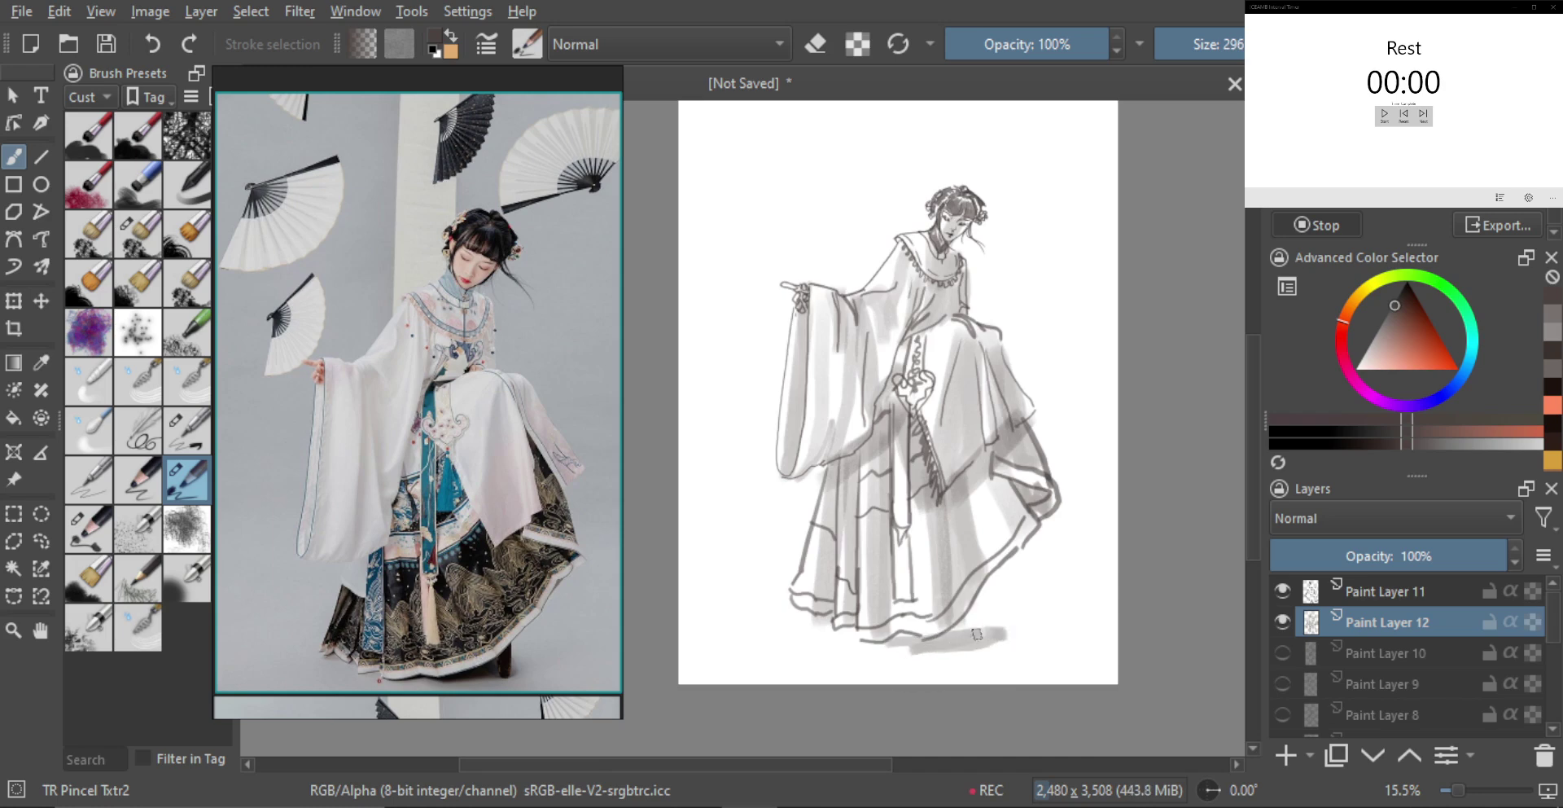
mouse_move(989, 625)
mouse_down()
mouse_move(975, 632)
mouse_move(975, 599)
mouse_up()
key(ctrl+z)
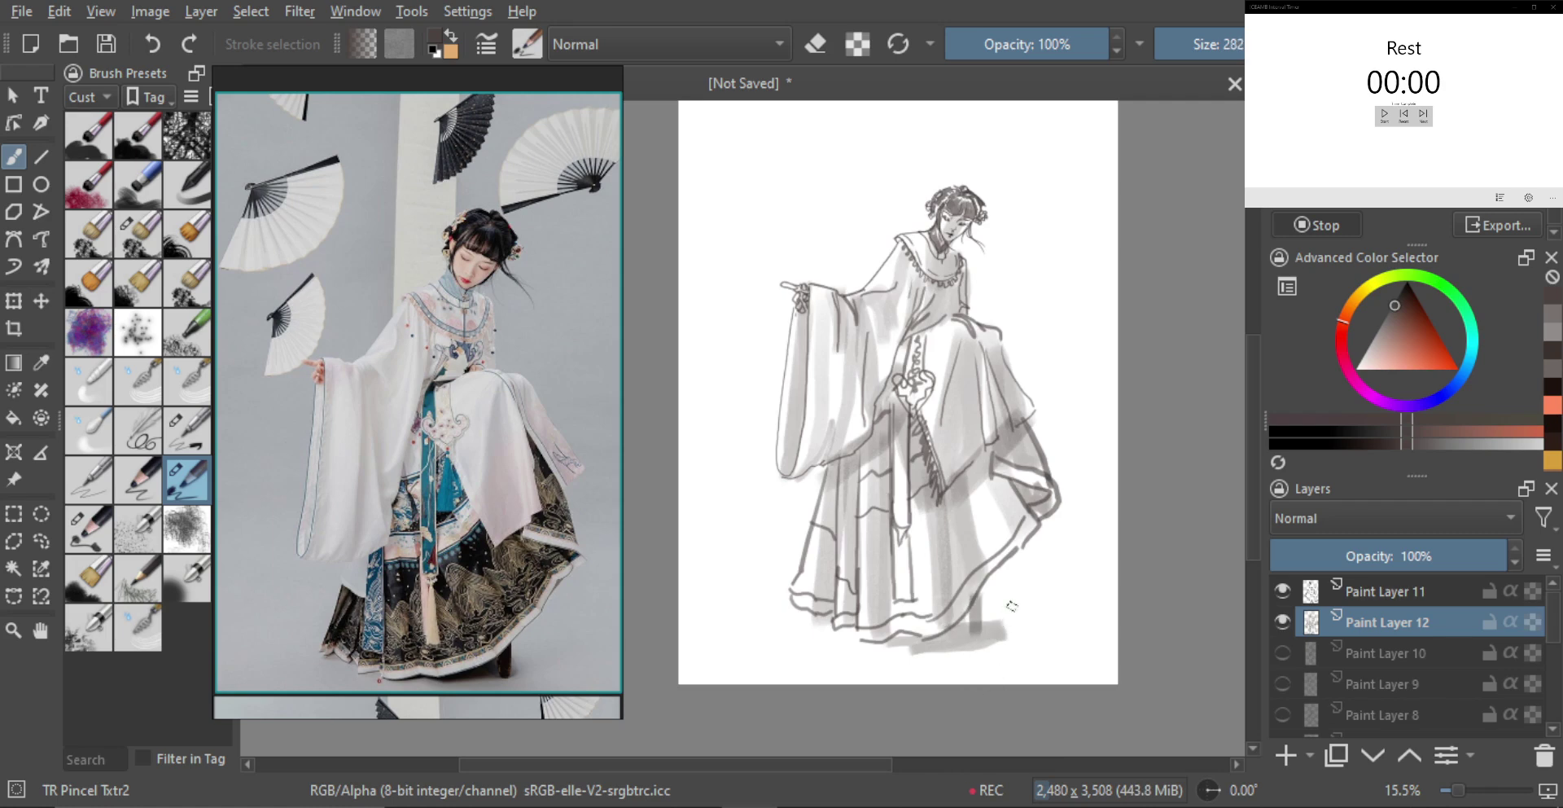
Add a new paint layer beneath the shading layer and trace the whole skirt with a polygonal selection
scroll(1009, 611, down, 1)
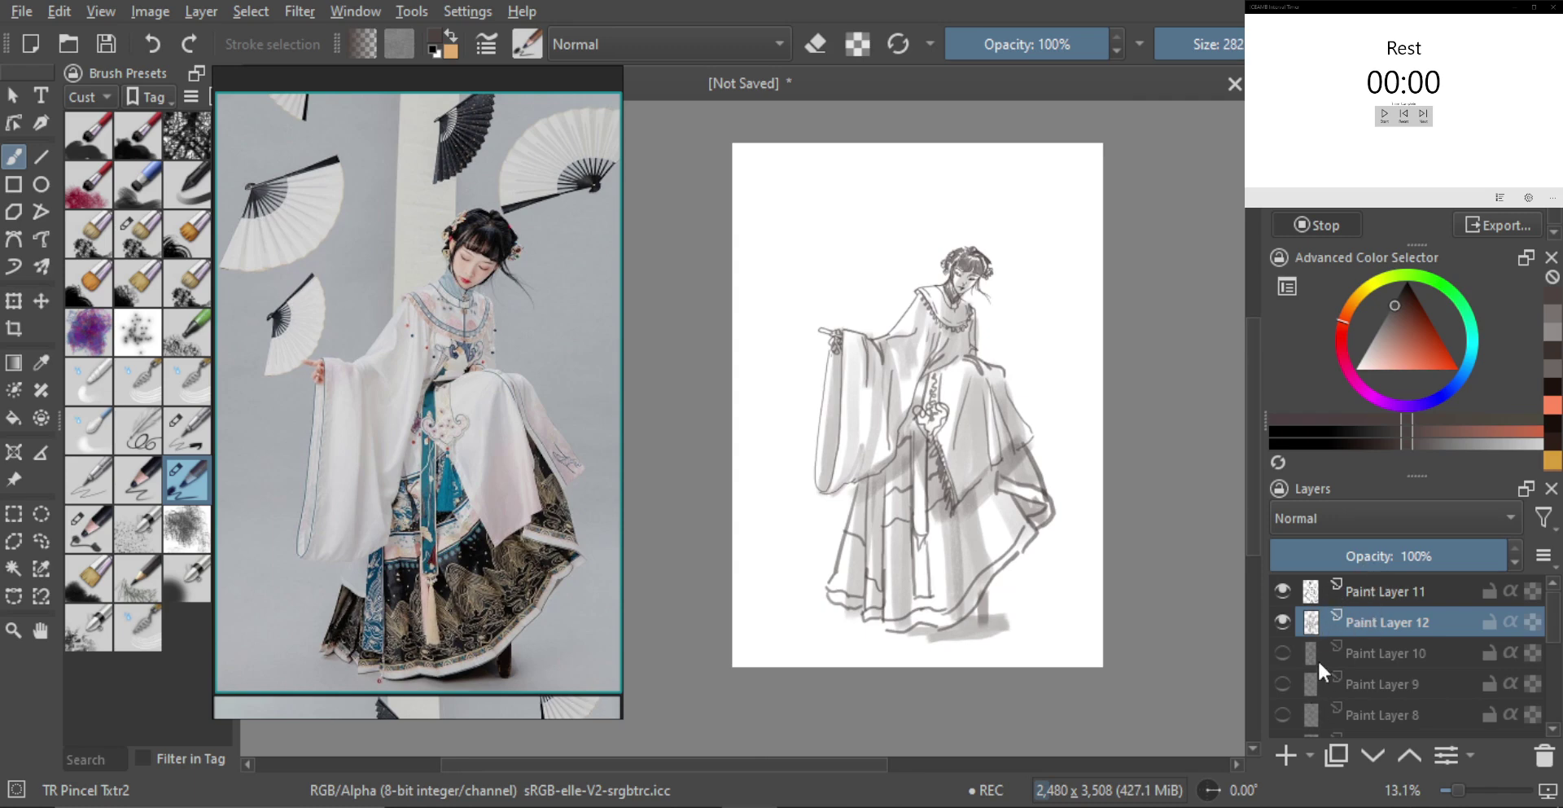
click(1287, 753)
scroll(984, 614, up, 1)
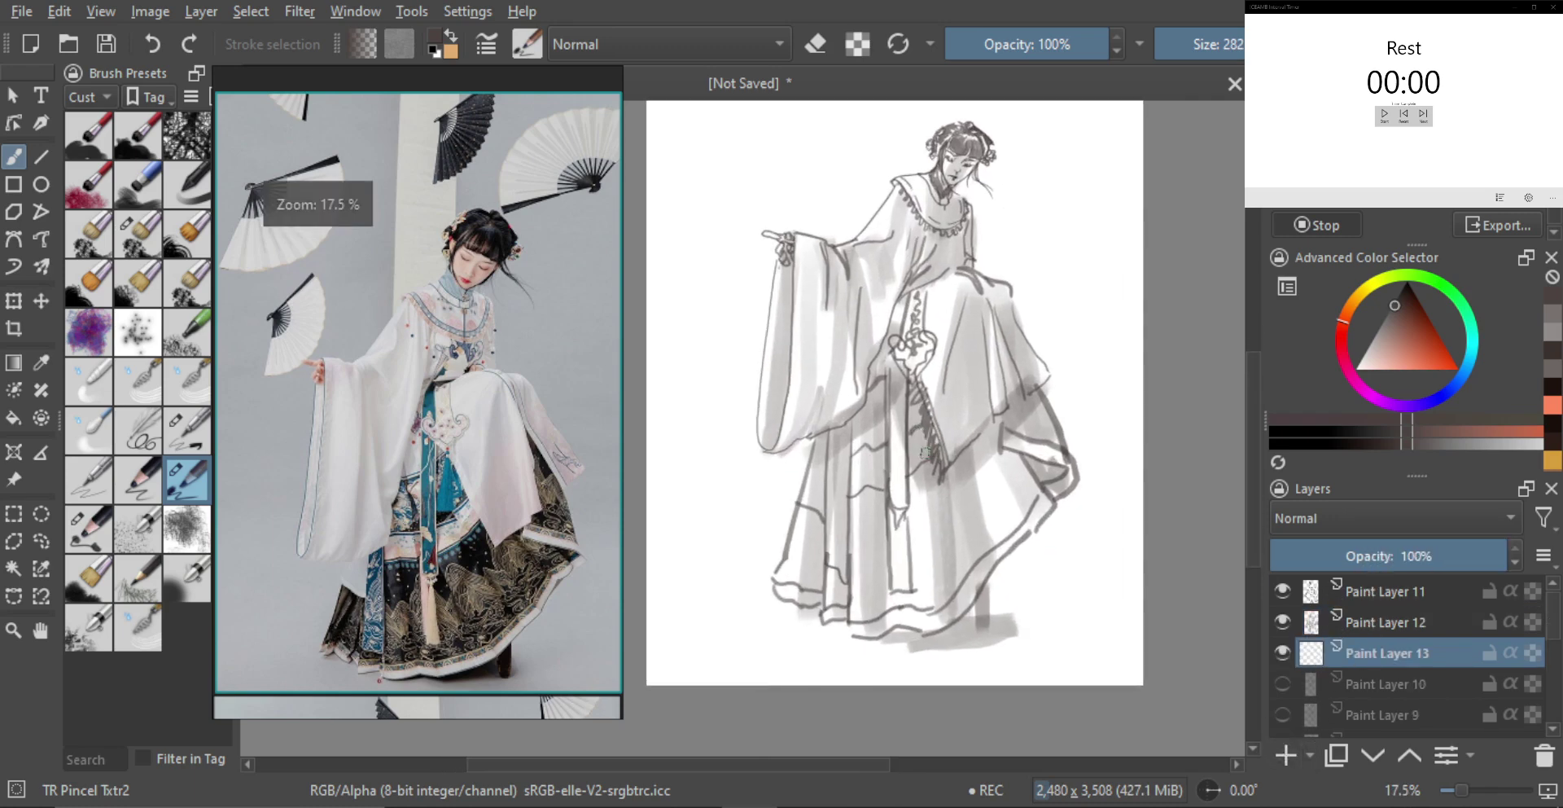
click(16, 546)
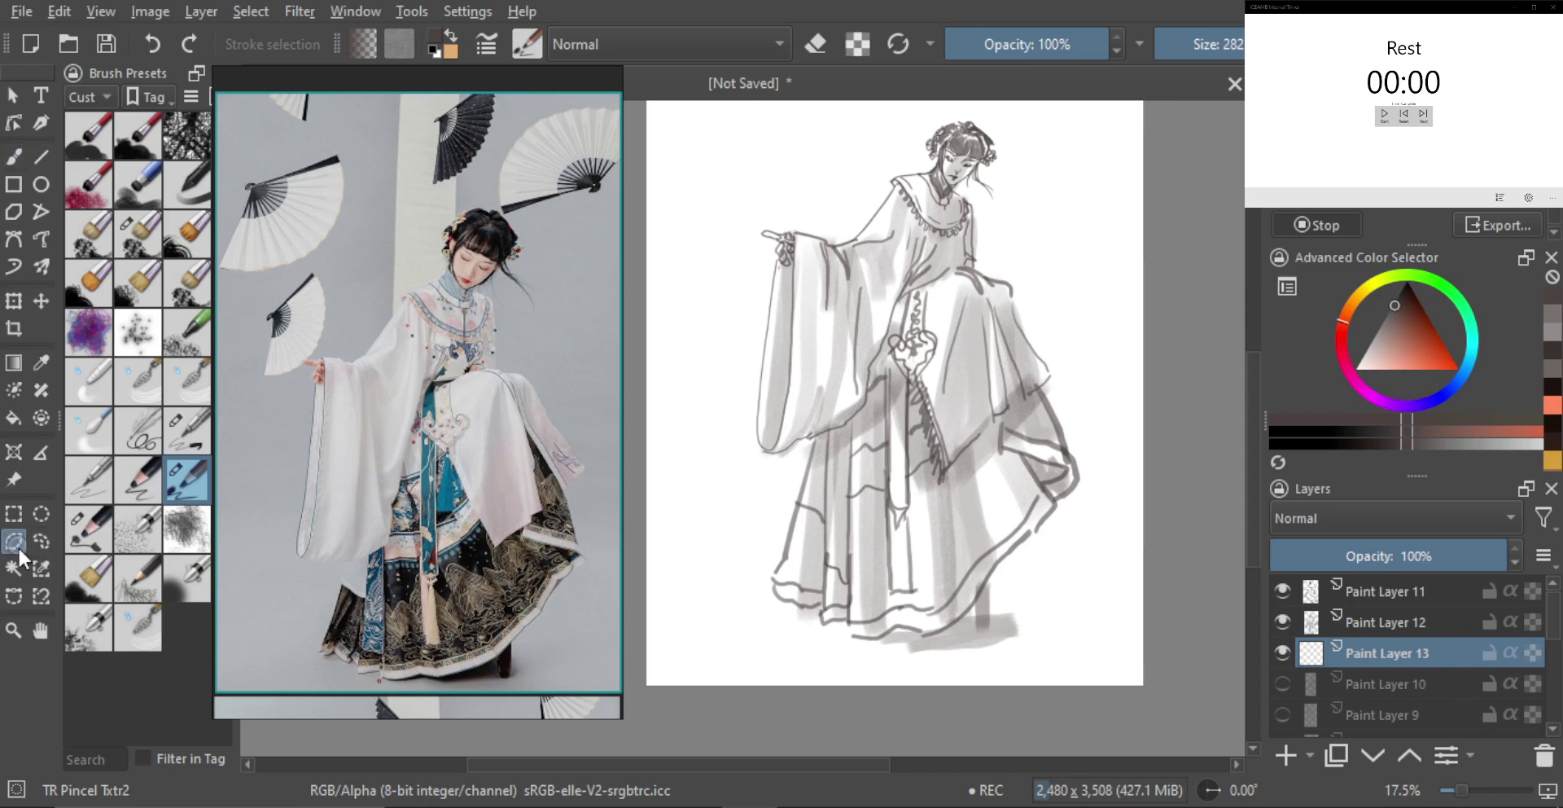
mouse_move(789, 553)
mouse_down()
mouse_move(813, 437)
mouse_move(872, 385)
mouse_move(918, 370)
mouse_move(951, 471)
mouse_move(998, 416)
mouse_move(993, 309)
mouse_move(1007, 382)
mouse_move(1041, 388)
mouse_move(1079, 475)
mouse_move(1062, 448)
mouse_move(1005, 426)
mouse_move(1091, 487)
mouse_move(1013, 539)
mouse_move(948, 633)
mouse_move(870, 635)
mouse_move(786, 604)
mouse_move(785, 551)
mouse_up()
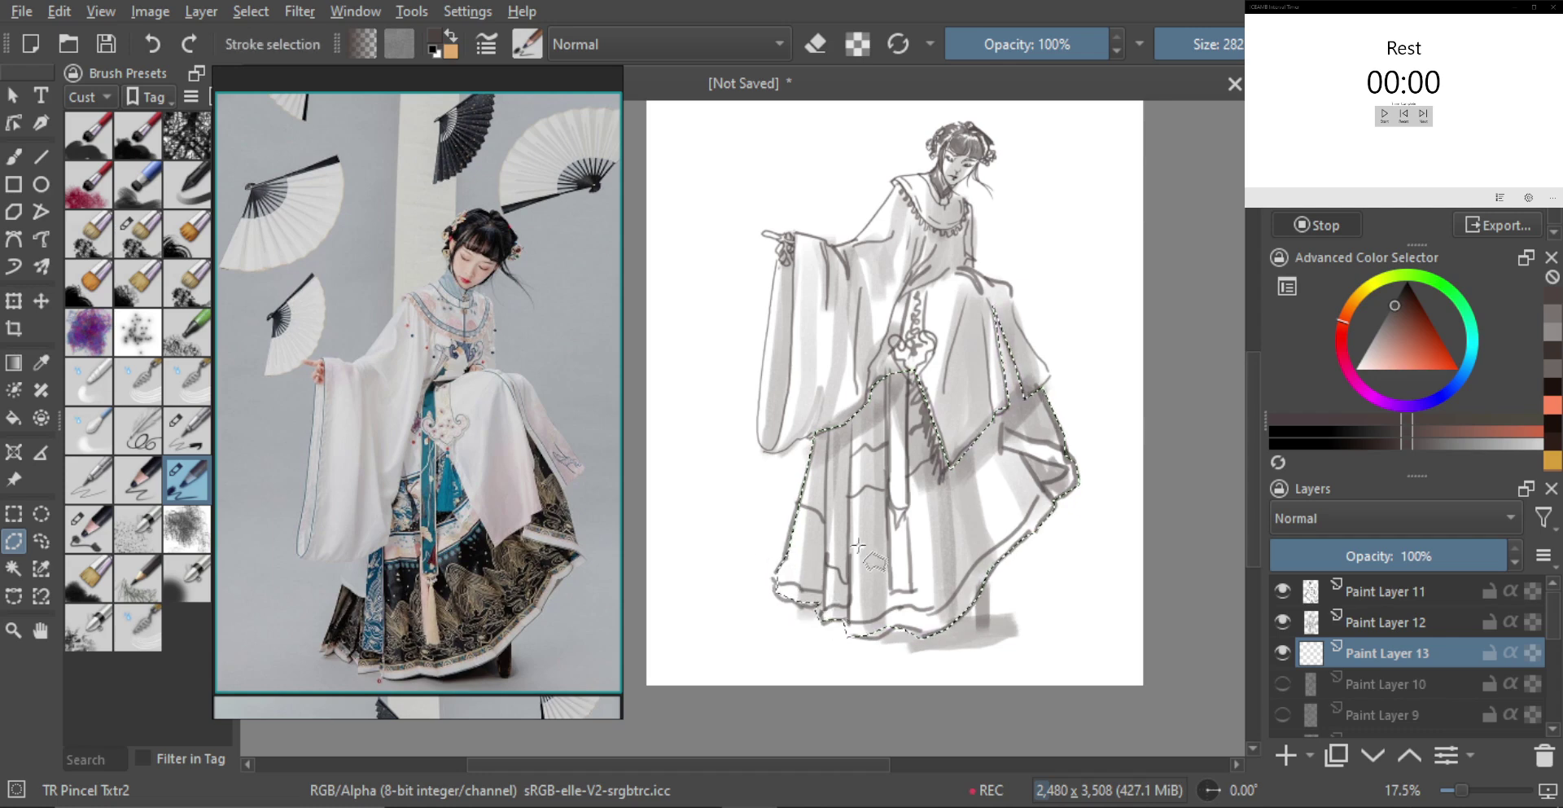
click(143, 236)
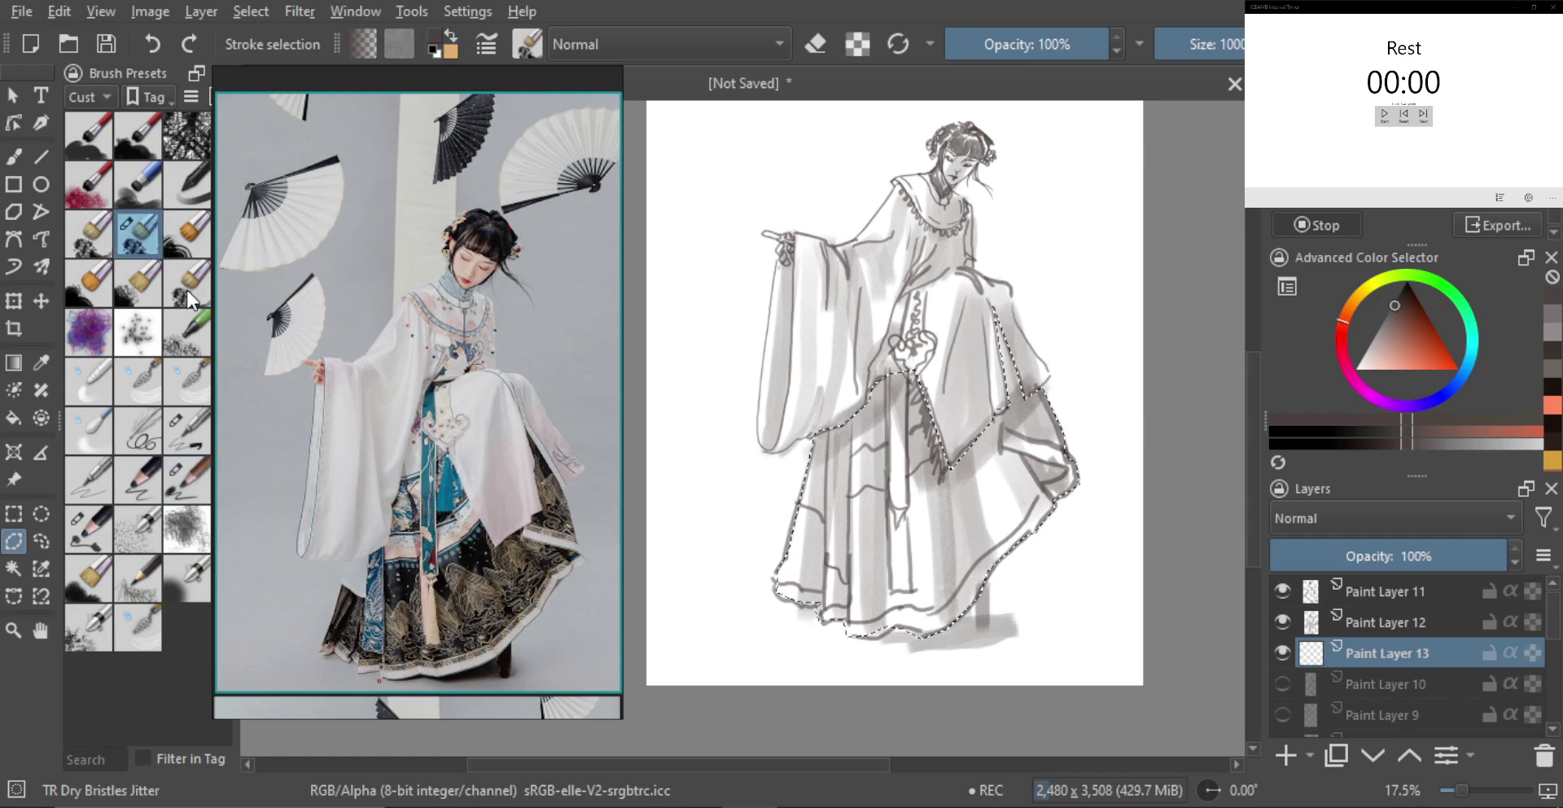
click(185, 286)
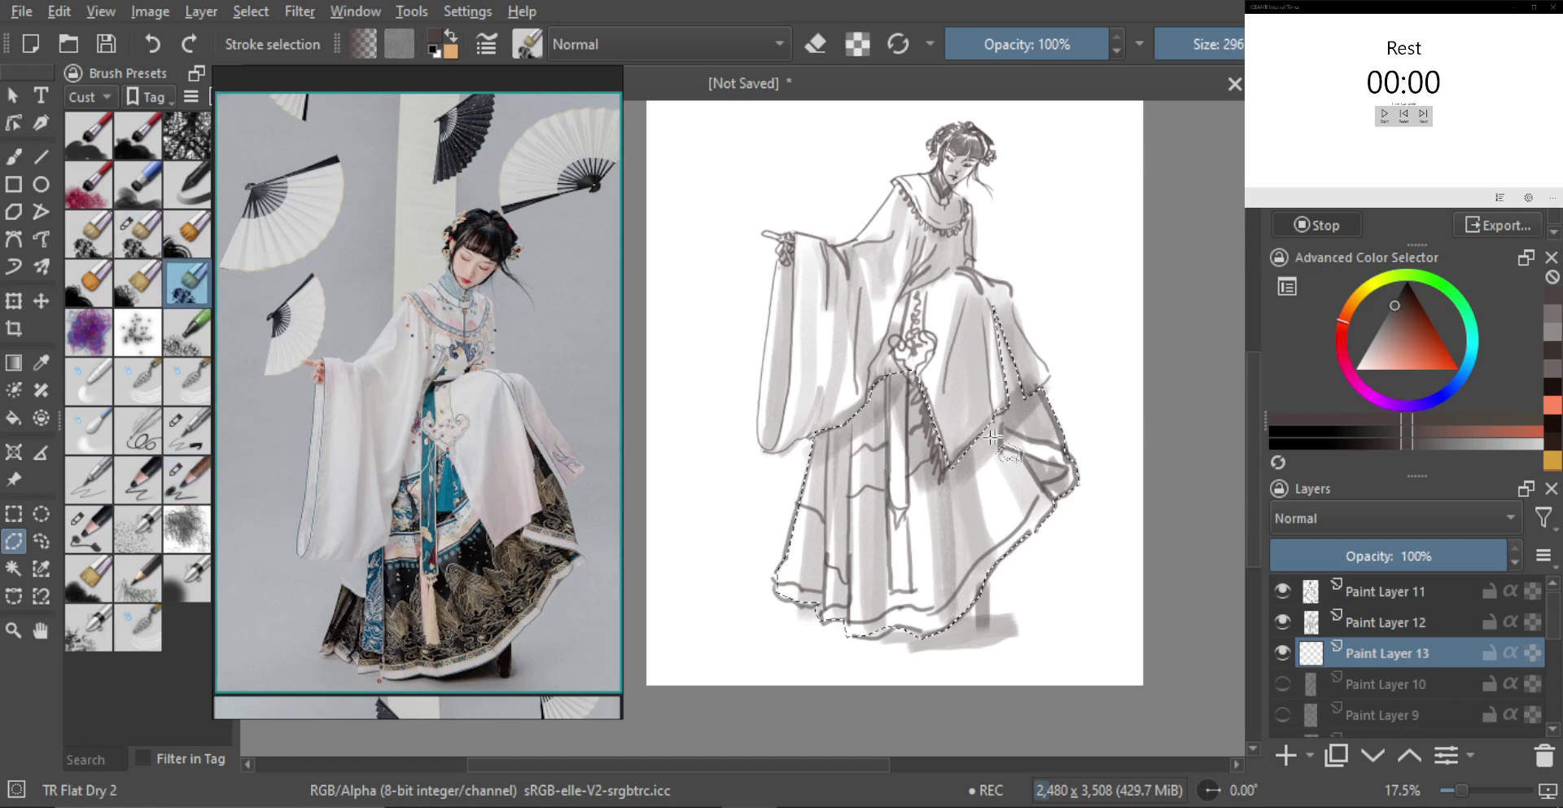
key(b)
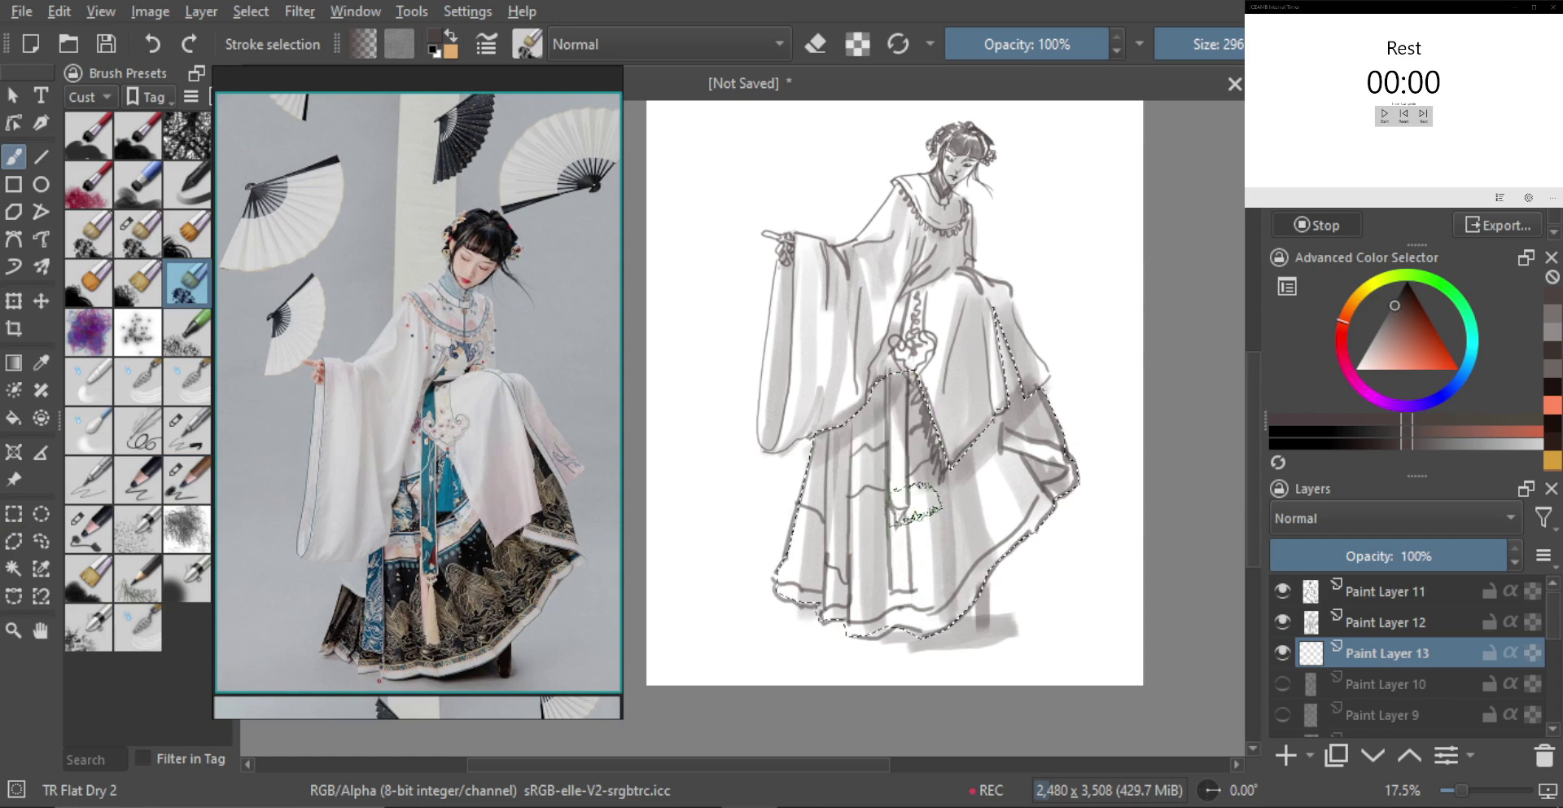
key(ctrl+z)
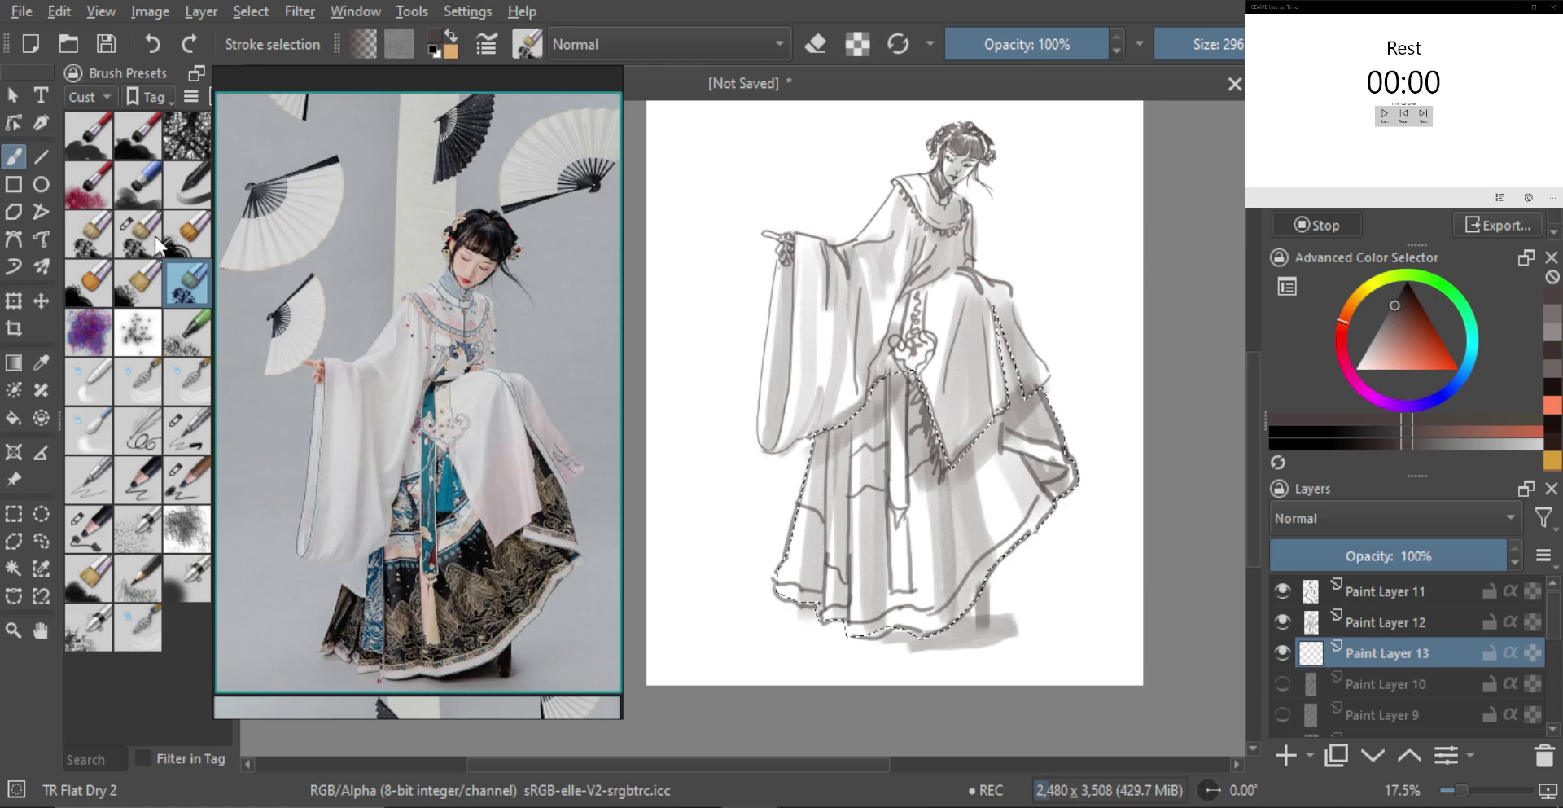
click(187, 136)
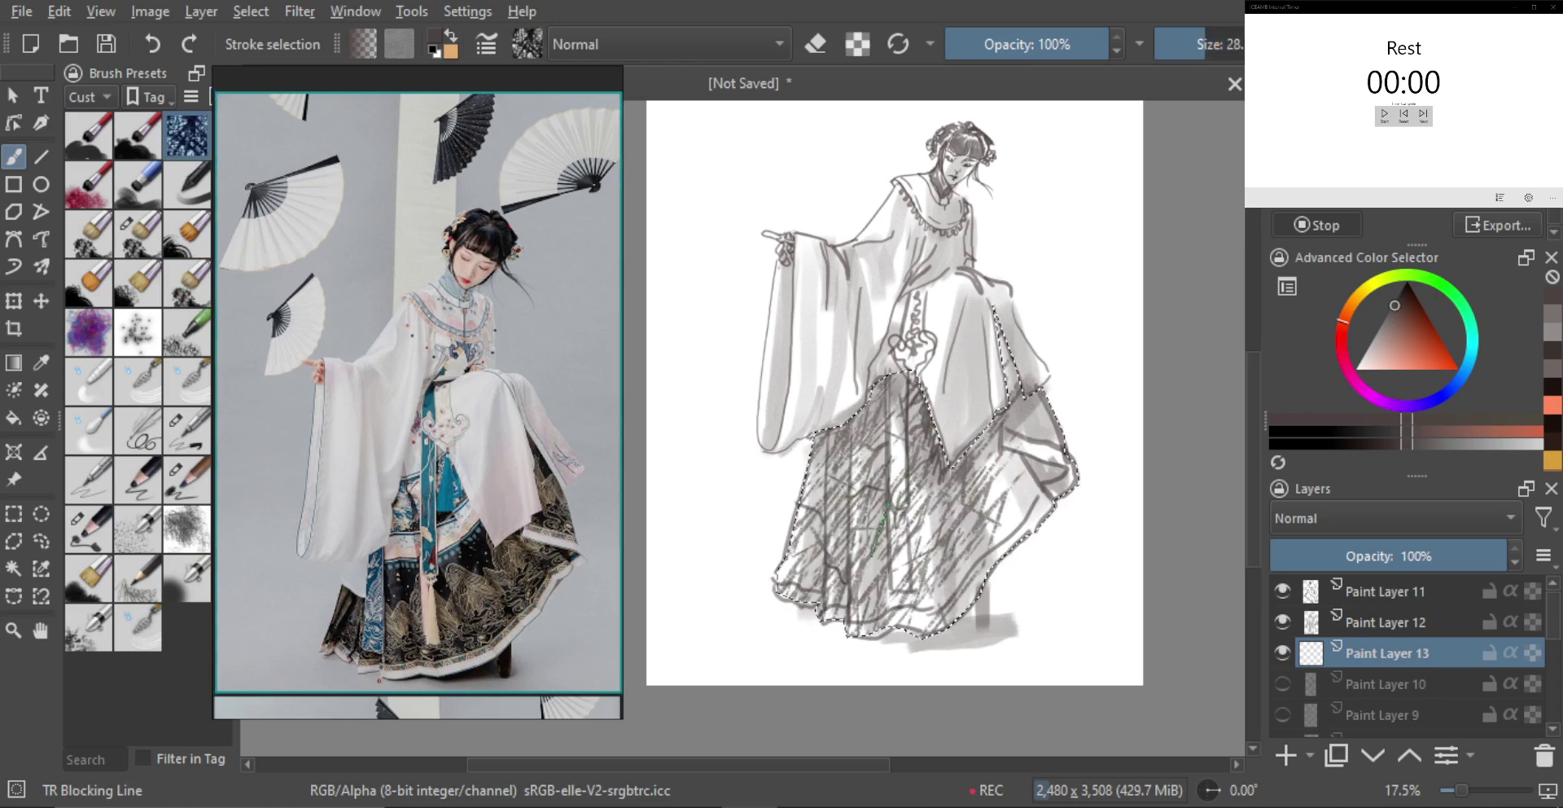
key(ctrl+z)
click(138, 234)
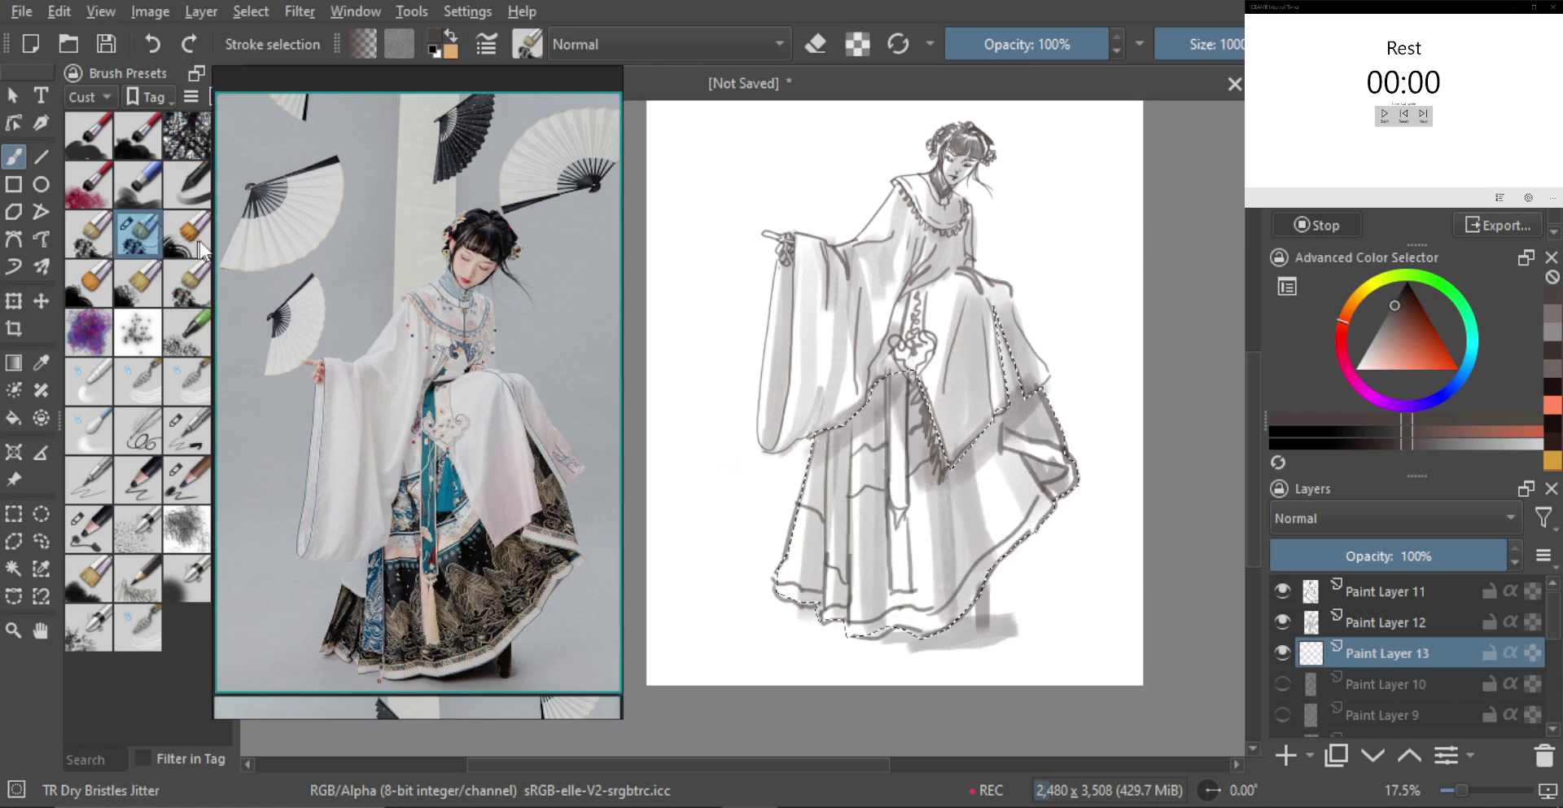
click(93, 231)
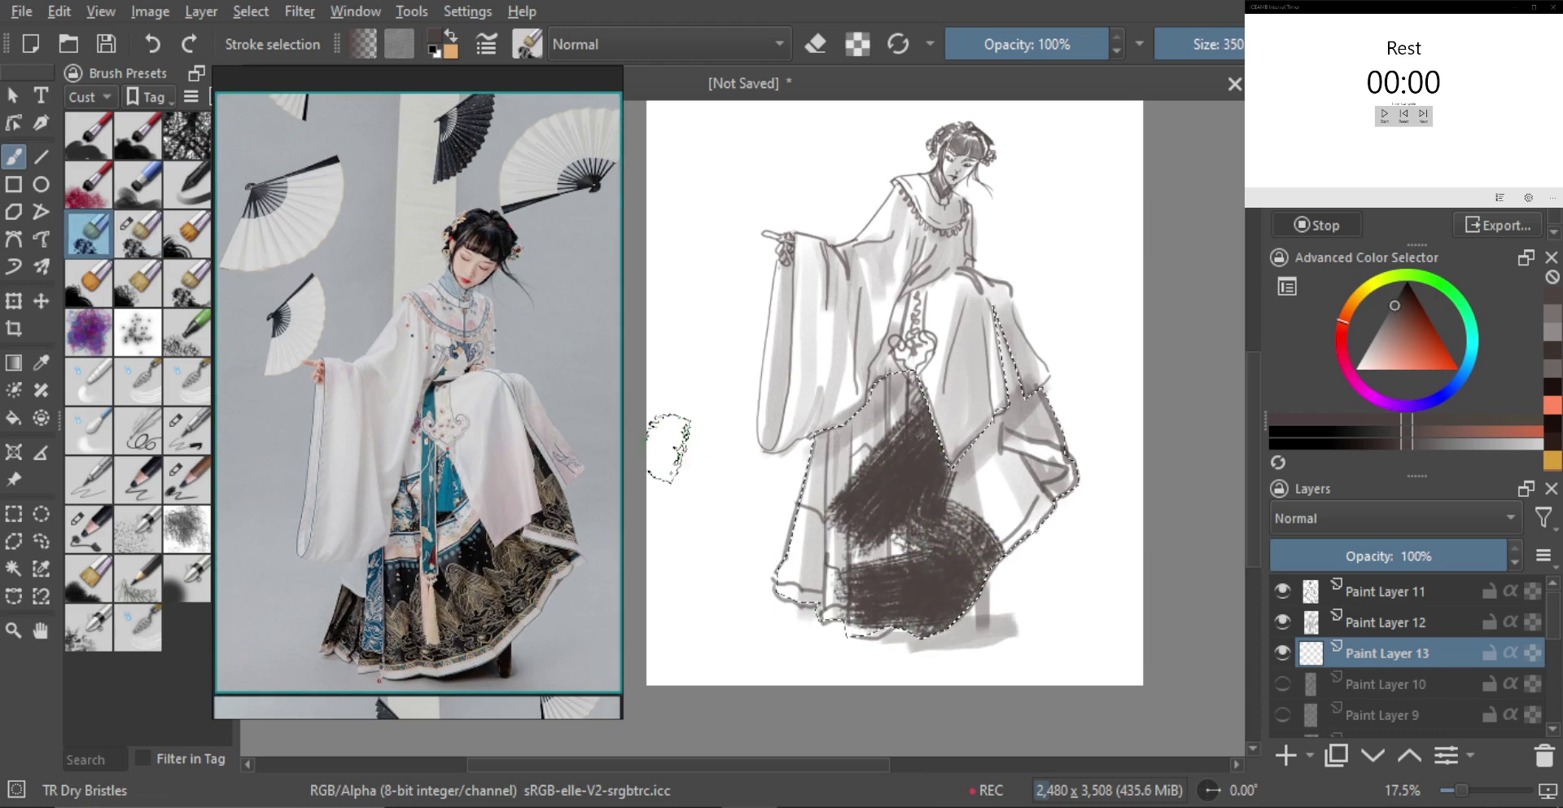
key(ctrl+z)
Fill the selected skirt with the TR Maple texture brush and lower the layer's opacity to 65%
click(186, 332)
drag(900, 444, 828, 537)
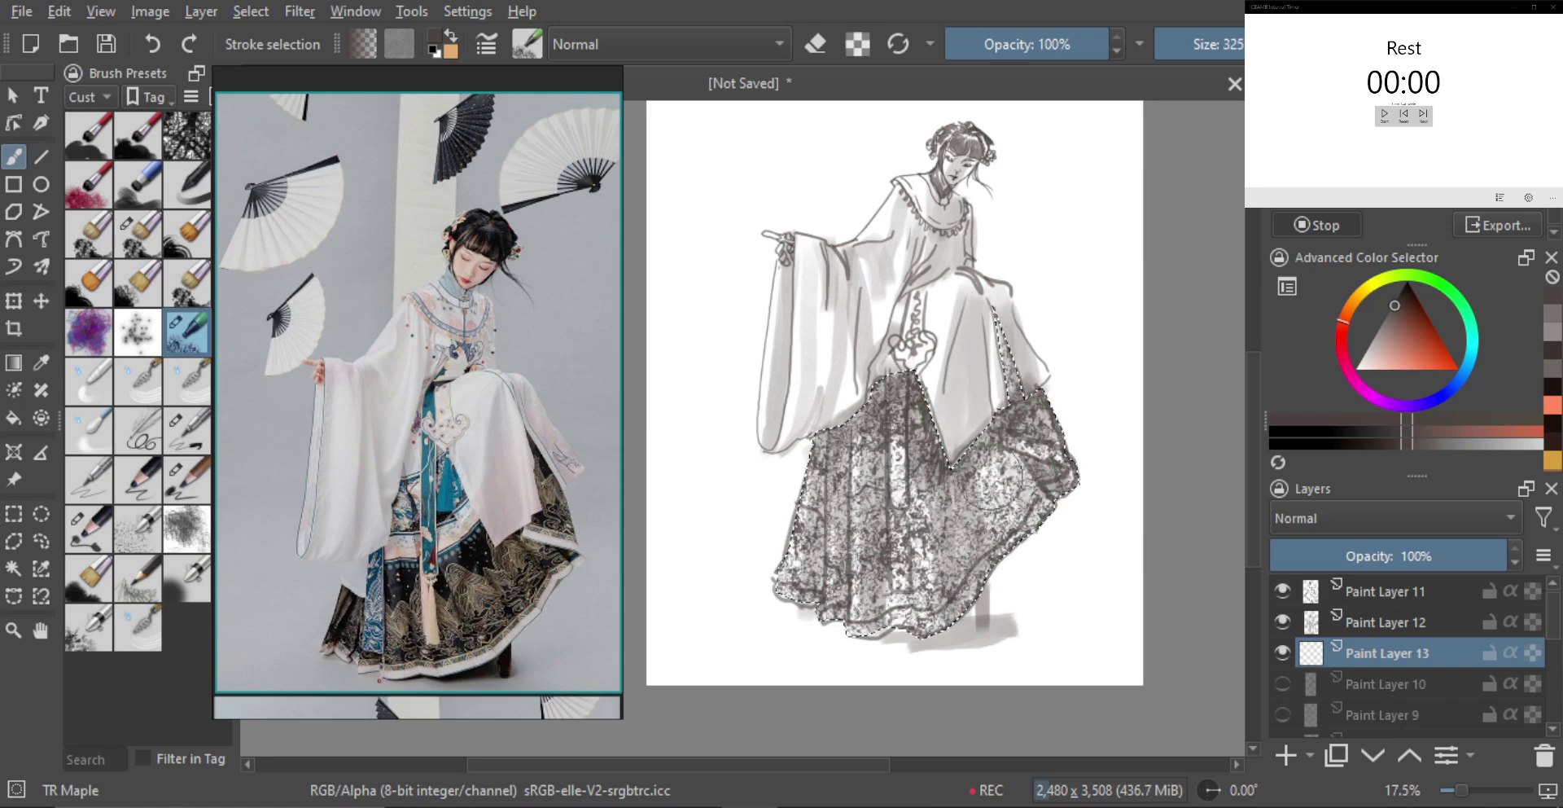
mouse_move(979, 477)
mouse_down()
mouse_move(932, 489)
mouse_move(920, 472)
mouse_up()
drag(1455, 553, 1439, 554)
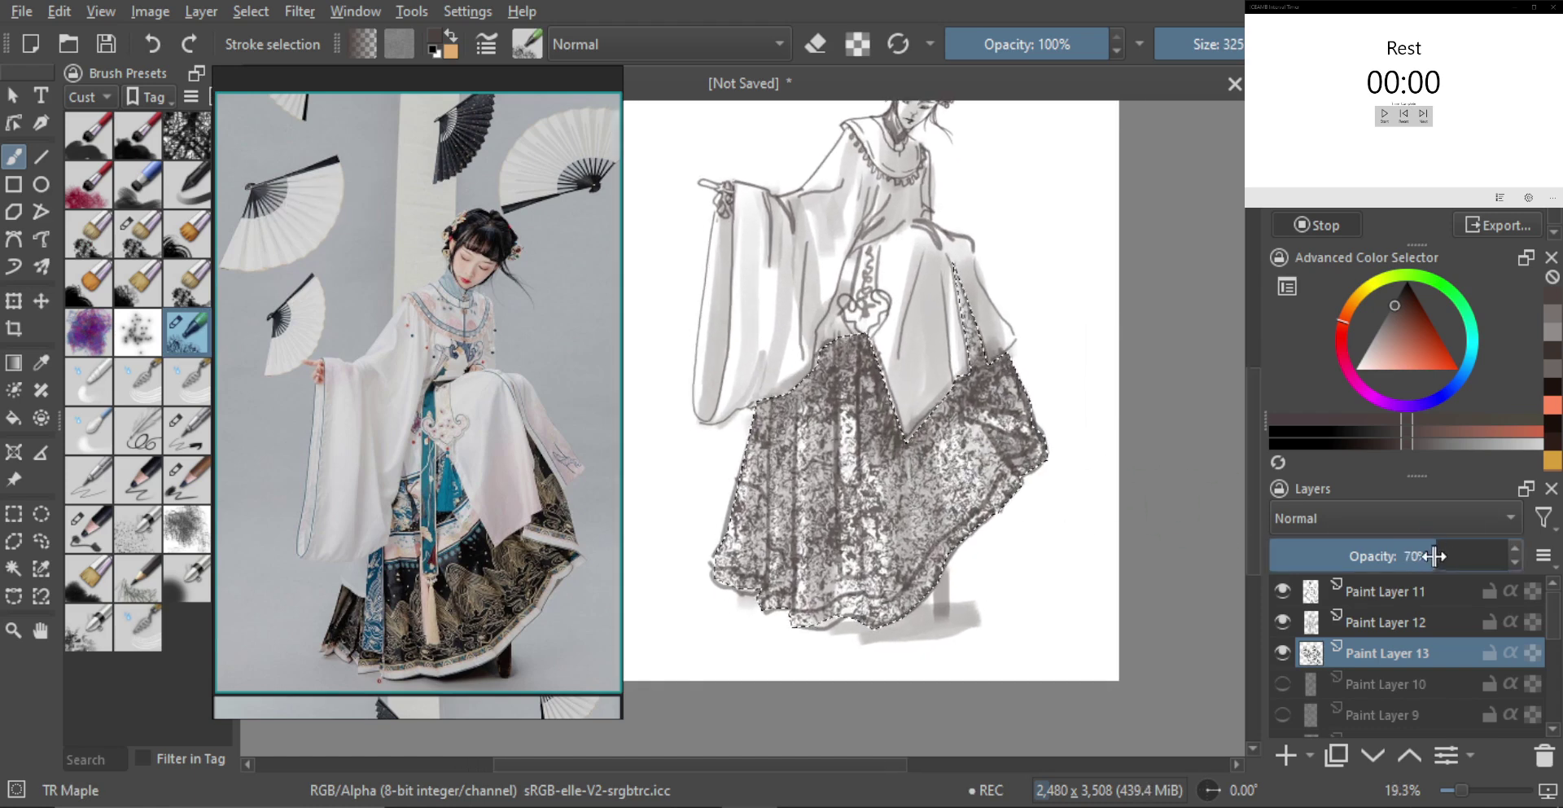
click(1424, 554)
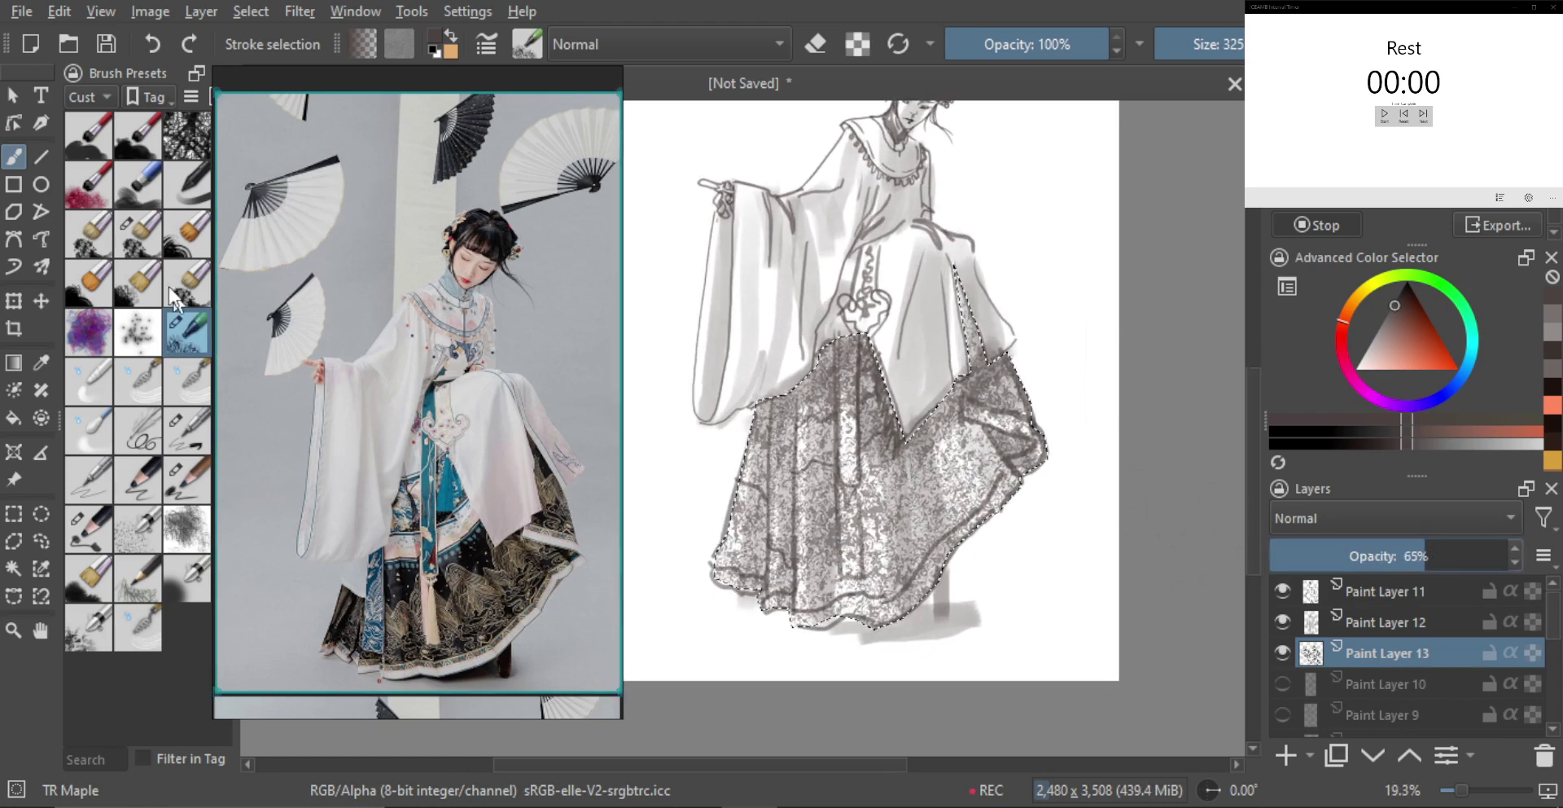
Erase the texture from the folded-up edge and the hem band with the TR Flat brush, enlarging the eraser
click(188, 234)
key(e)
drag(1017, 493, 965, 489)
drag(1039, 424, 999, 397)
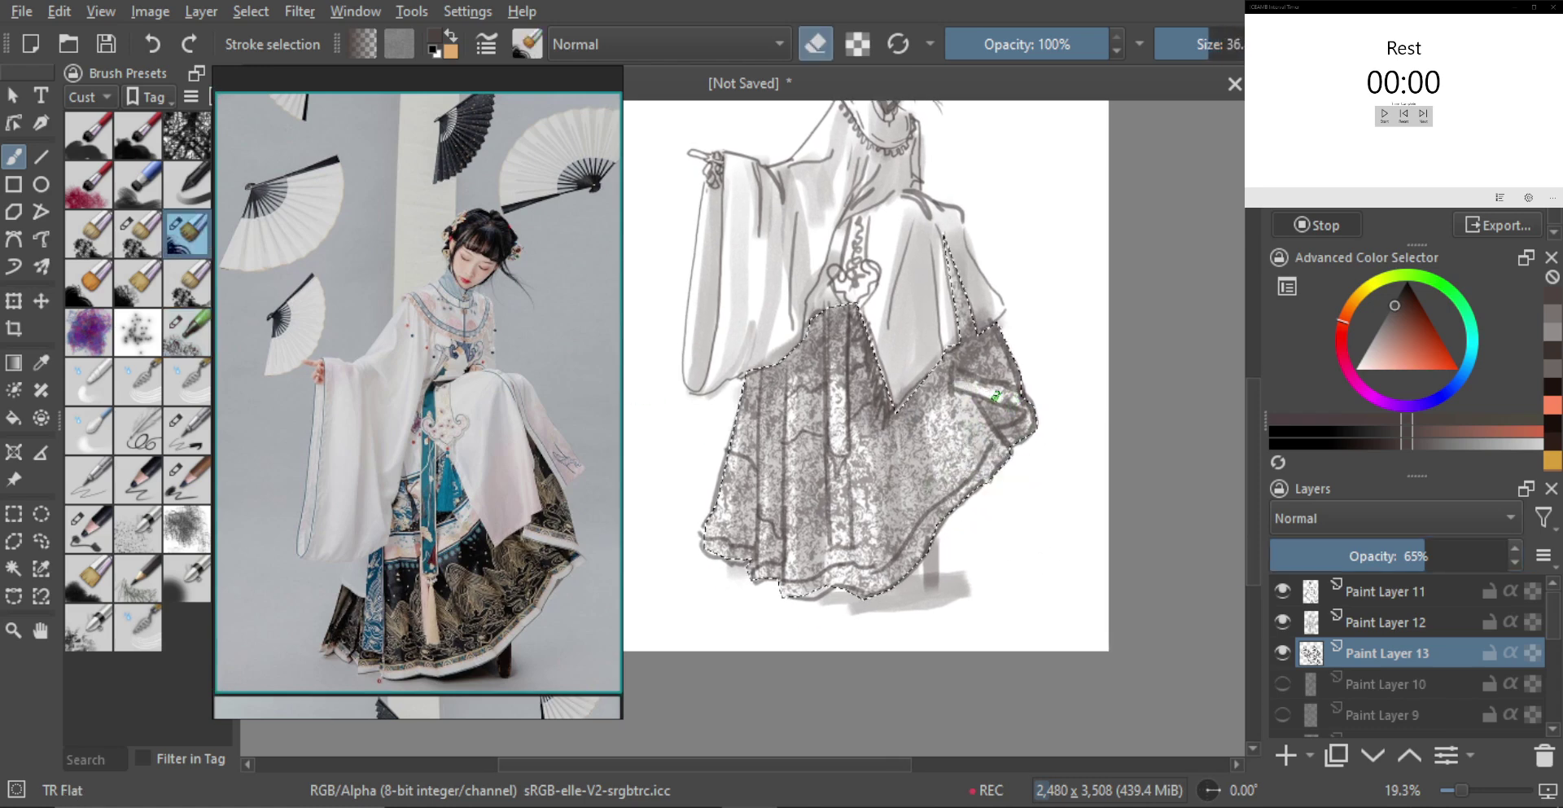
key(])
key(])
key(])
key(])
key(])
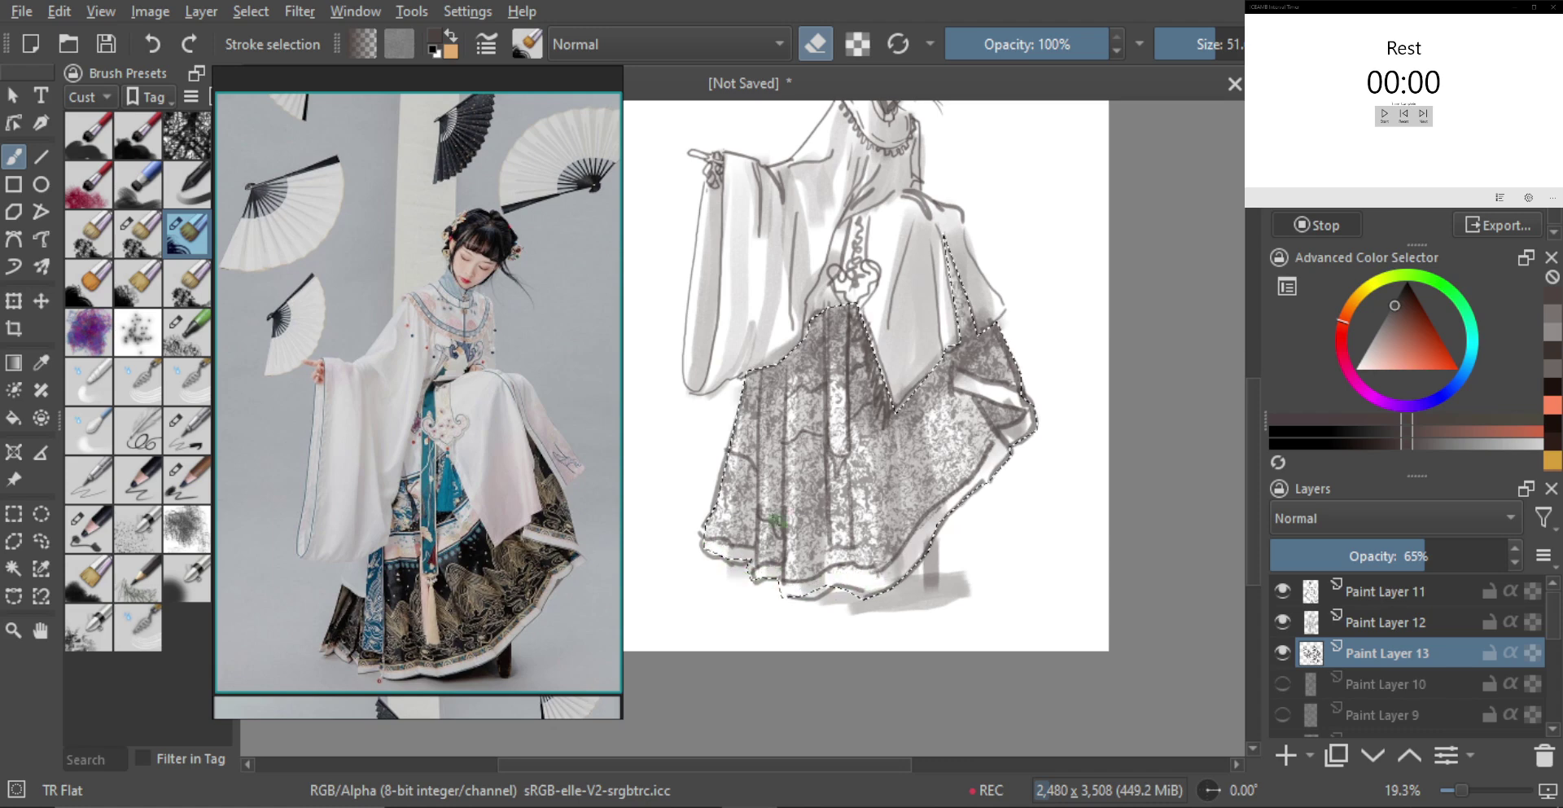
Erase the texture from the central sash and the upper pleats beneath the sleeve, and set the layer's opacity to 100%
drag(795, 435, 821, 413)
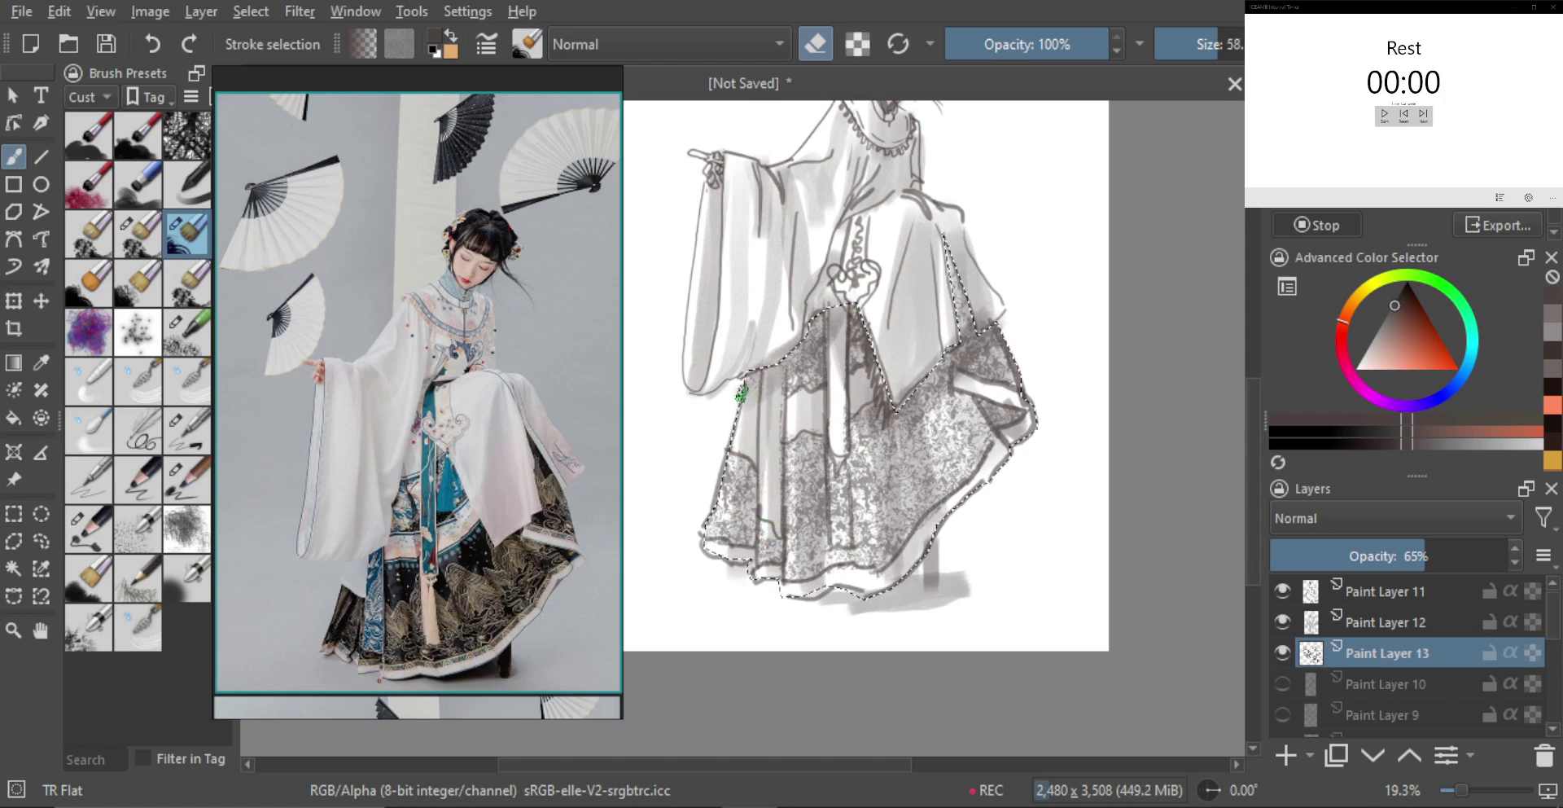
scroll(802, 408, down, 3)
scroll(863, 260, up, 2)
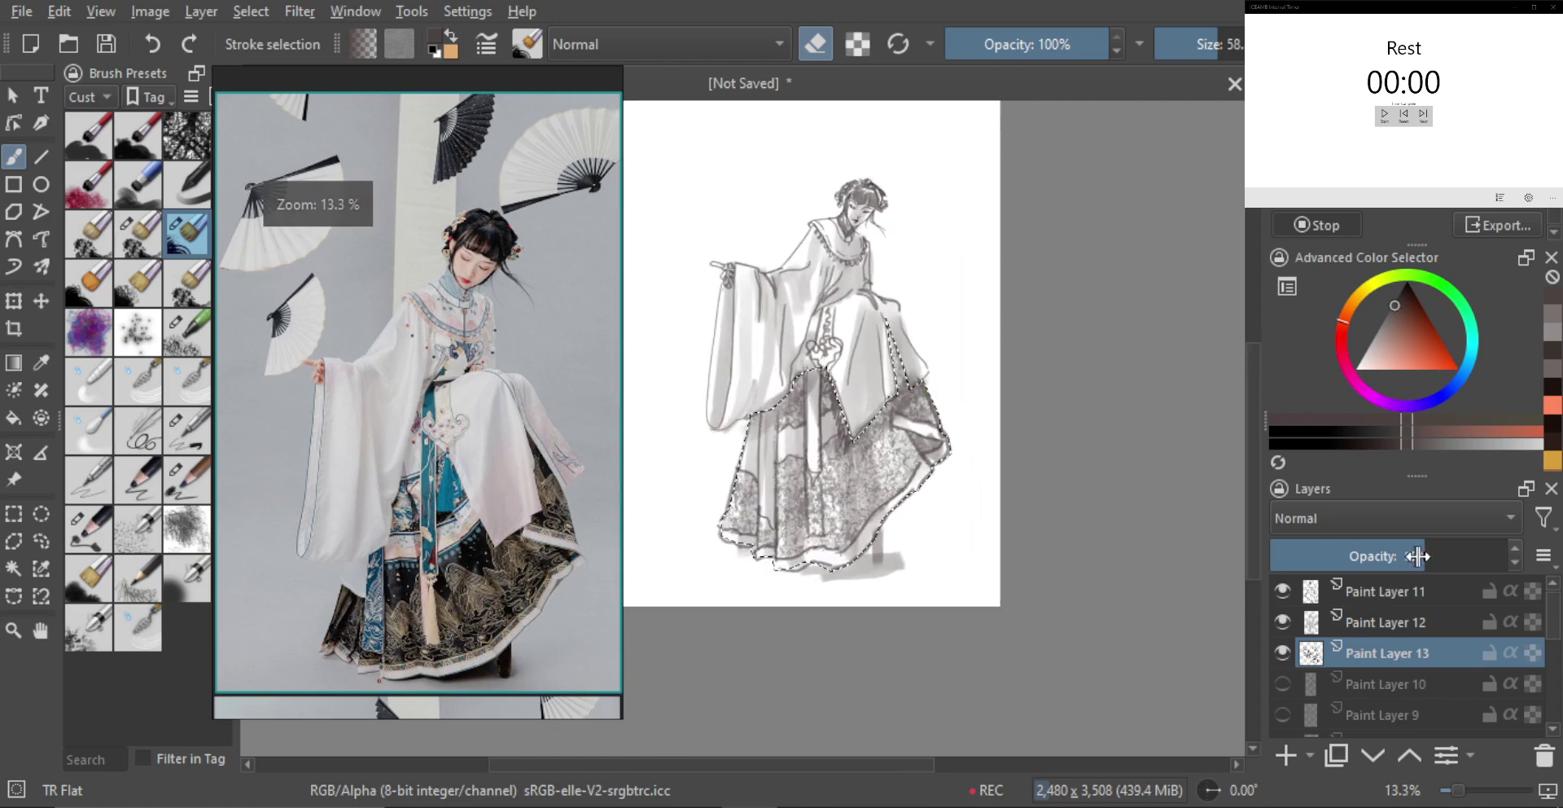
drag(1437, 553, 1528, 555)
scroll(909, 406, up, 1)
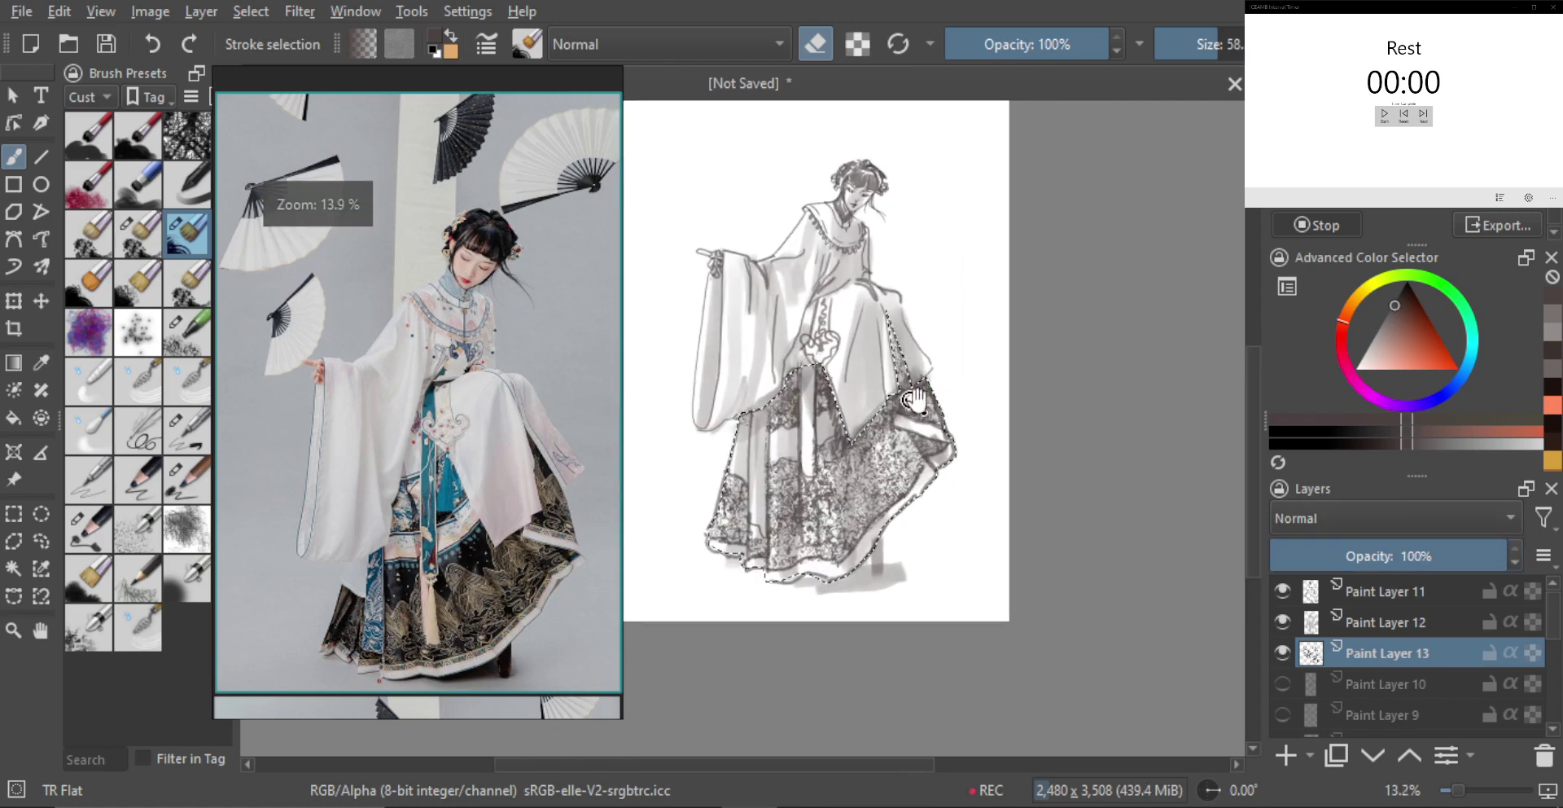
Clear the skirt selection and switch to the TR Pincel brush
key(ctrl+shift+a)
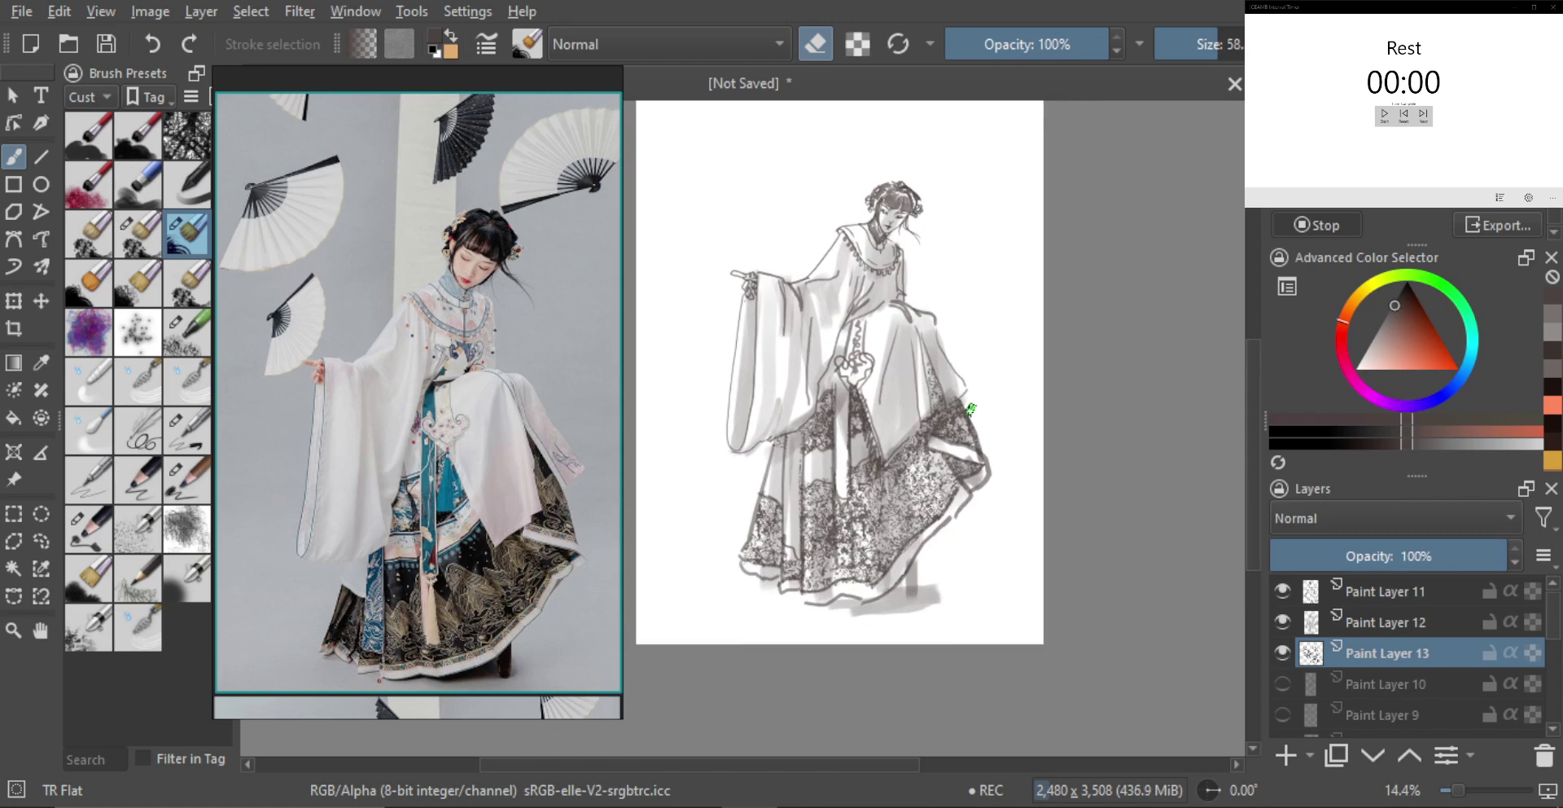
scroll(908, 389, up, 3)
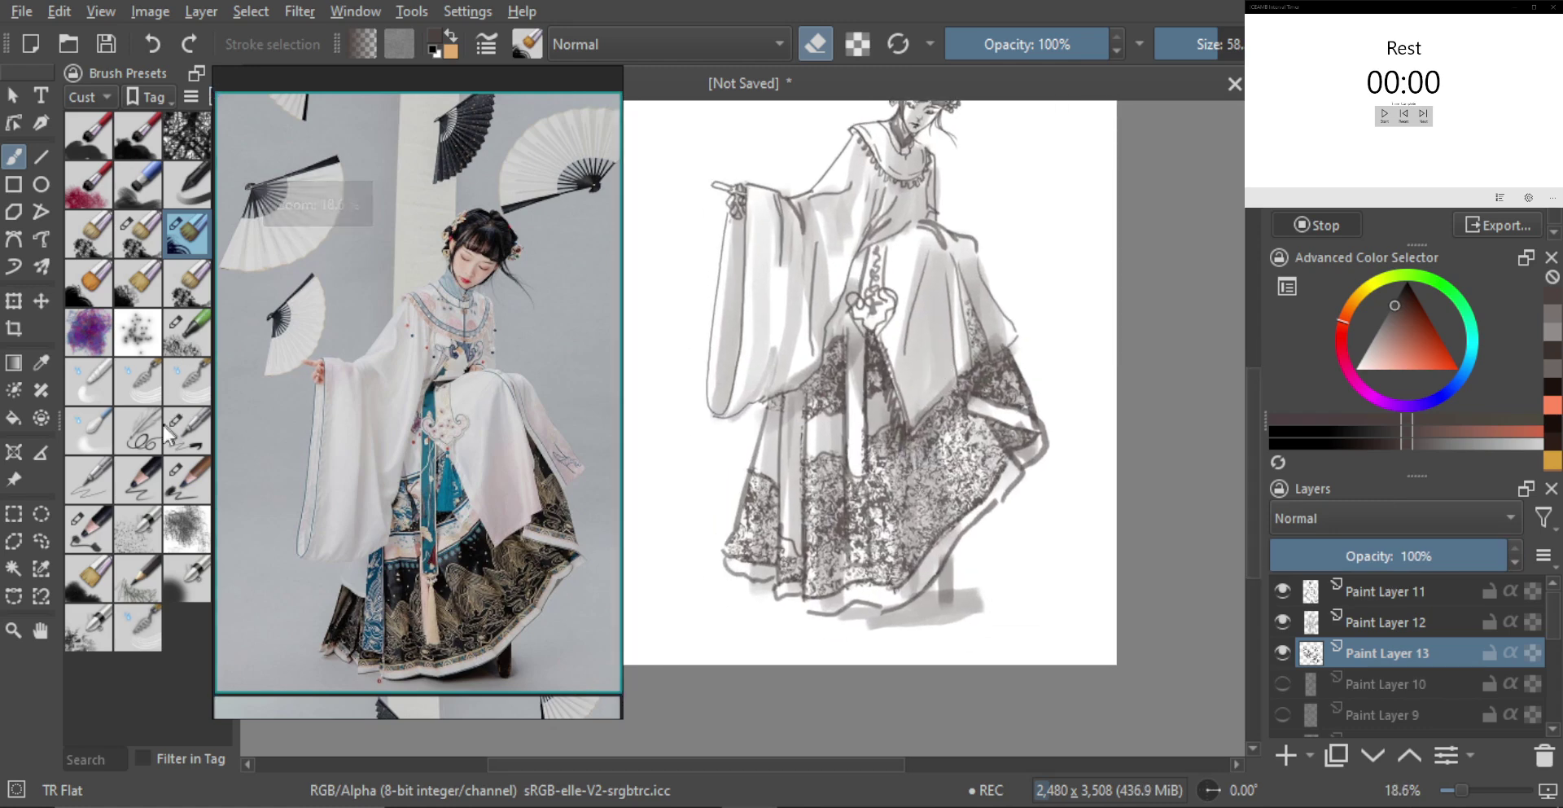
click(178, 438)
scroll(957, 434, down, 3)
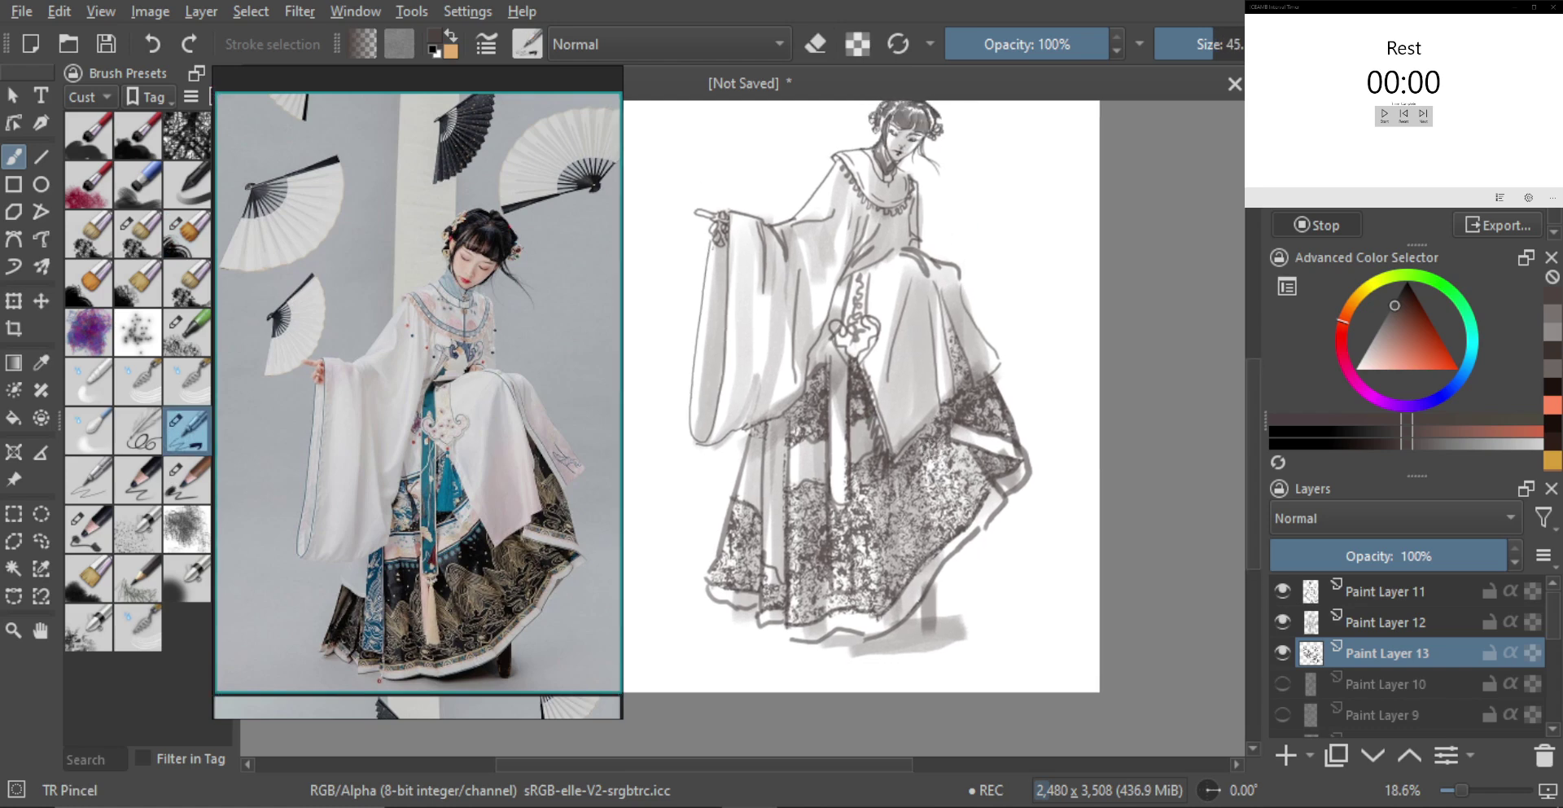
drag(957, 434, 945, 459)
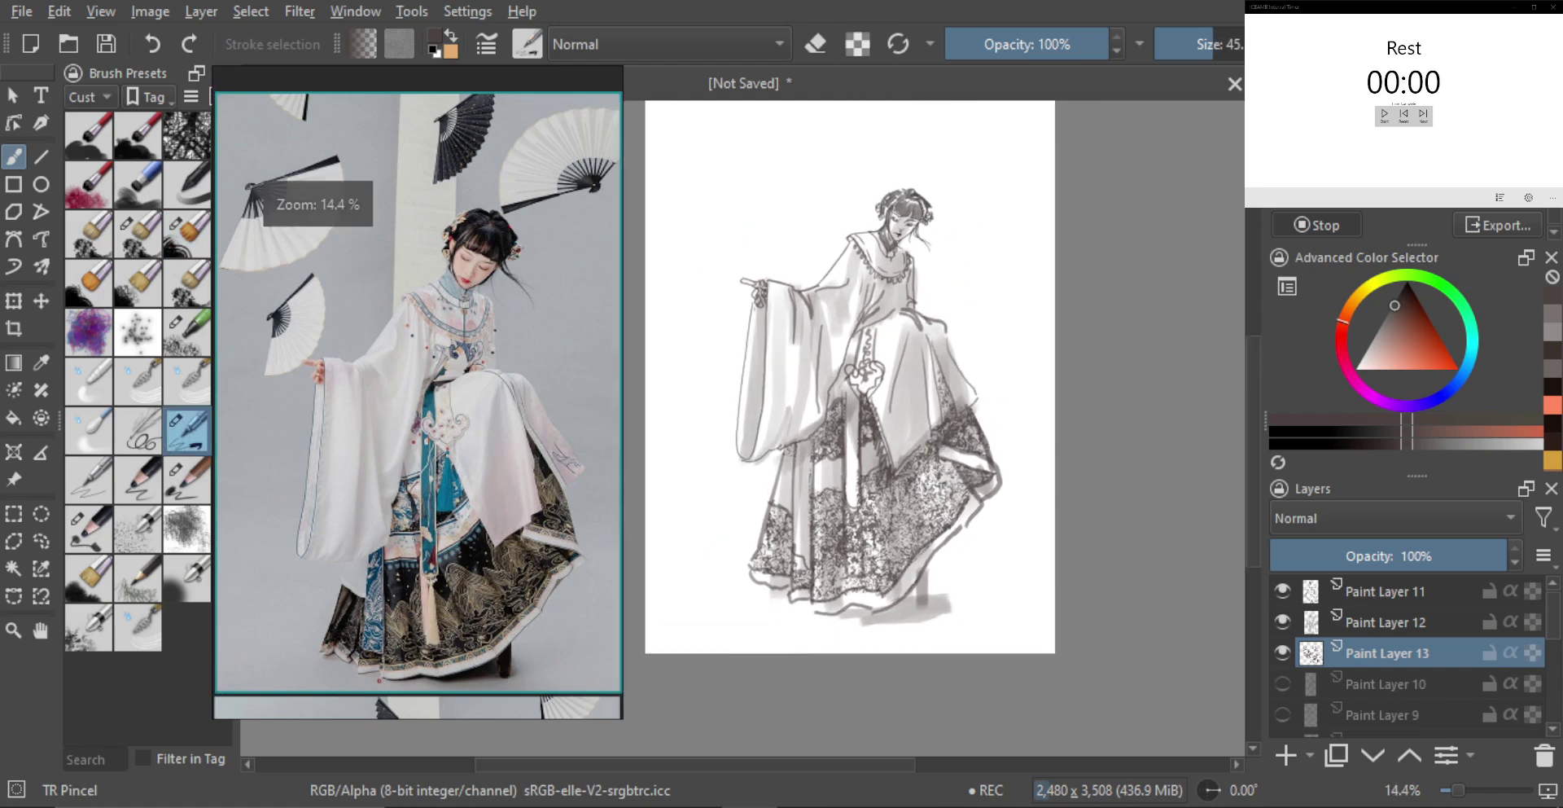
Add a new paint layer beneath the skirt texture layer and trace the whole figure's outline with a polygonal selection
click(15, 537)
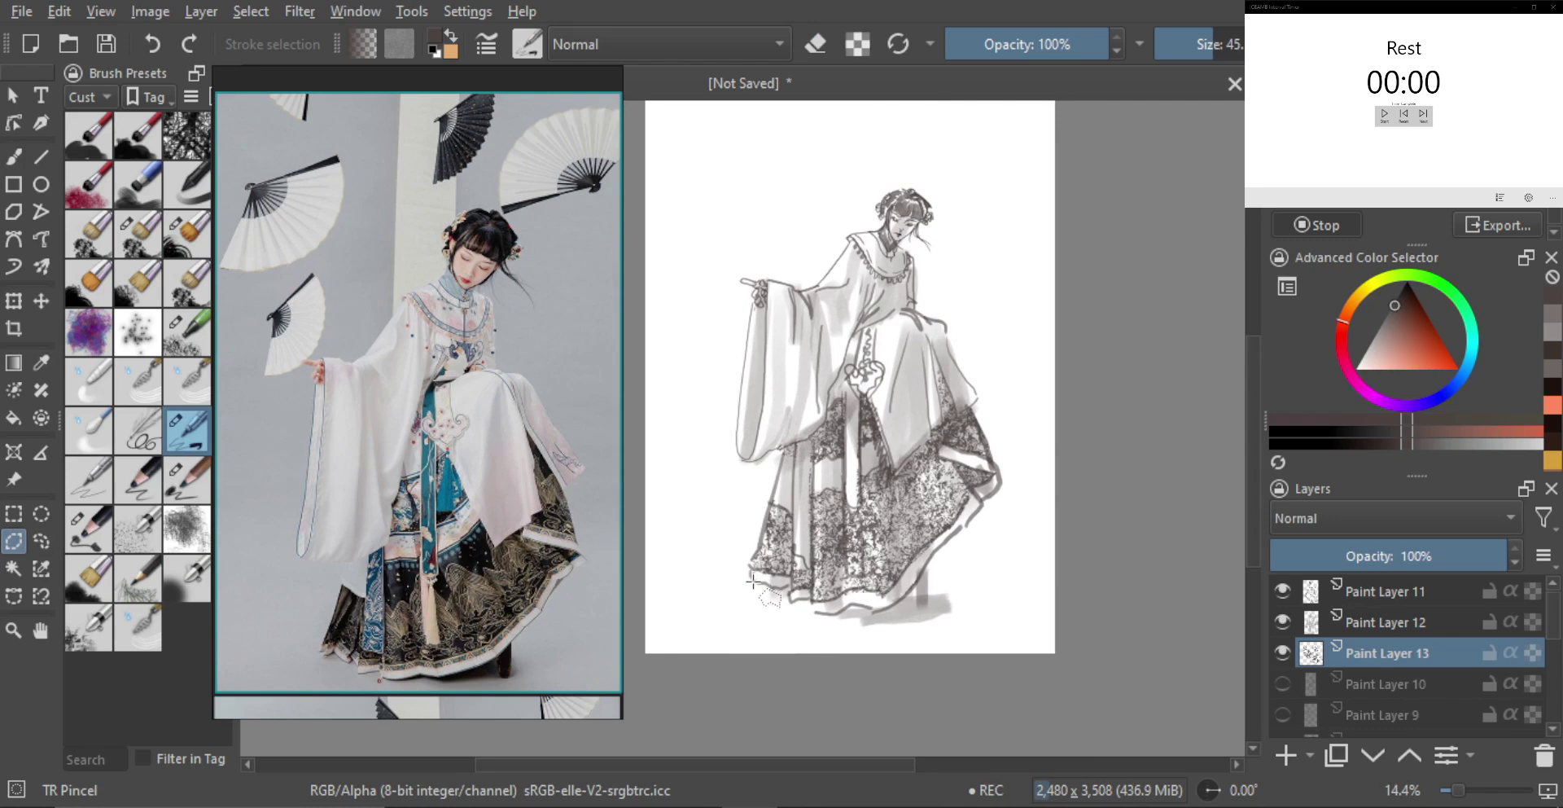
click(1287, 755)
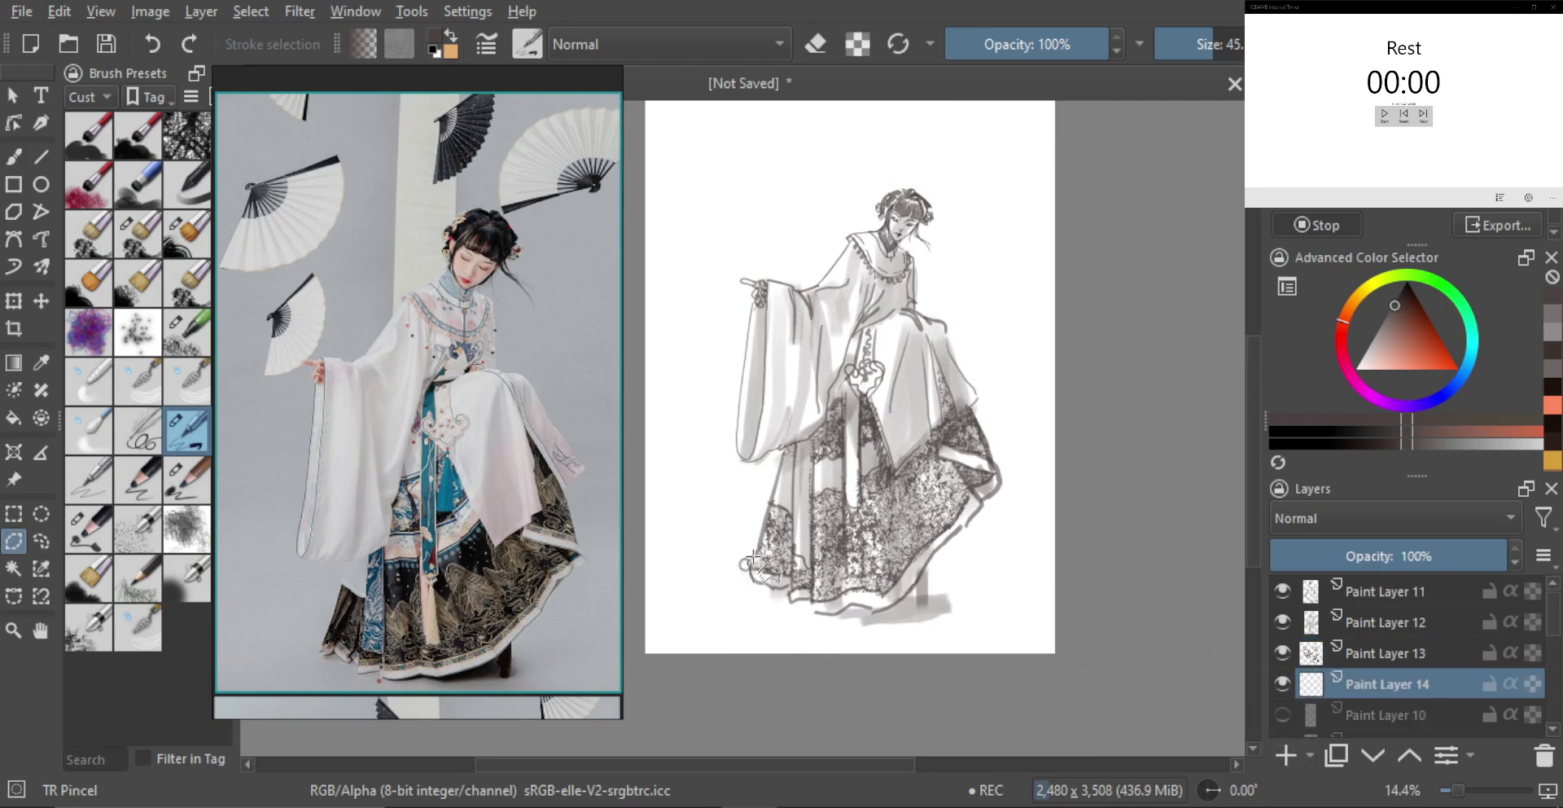
mouse_move(760, 548)
mouse_down()
mouse_move(784, 450)
mouse_move(734, 454)
mouse_move(737, 321)
mouse_move(755, 289)
mouse_move(739, 280)
mouse_move(817, 286)
mouse_move(851, 261)
mouse_move(849, 236)
mouse_move(886, 232)
mouse_move(874, 210)
mouse_move(888, 196)
mouse_move(923, 185)
mouse_move(932, 229)
mouse_move(908, 238)
mouse_move(955, 259)
mouse_move(953, 322)
mouse_move(932, 318)
mouse_move(1003, 481)
mouse_move(922, 585)
mouse_move(871, 613)
mouse_move(812, 599)
mouse_up()
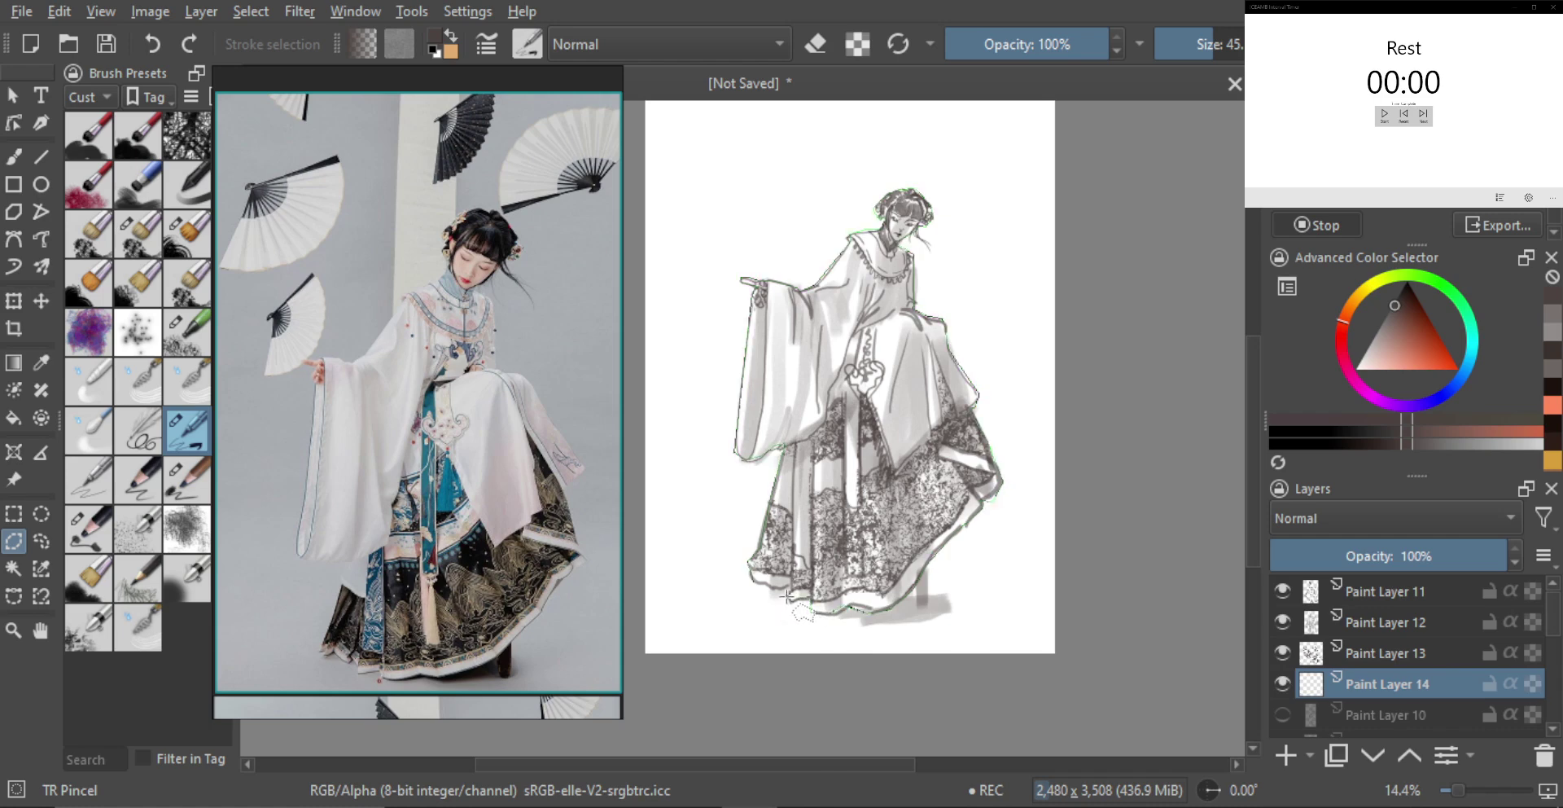
drag(753, 582, 751, 574)
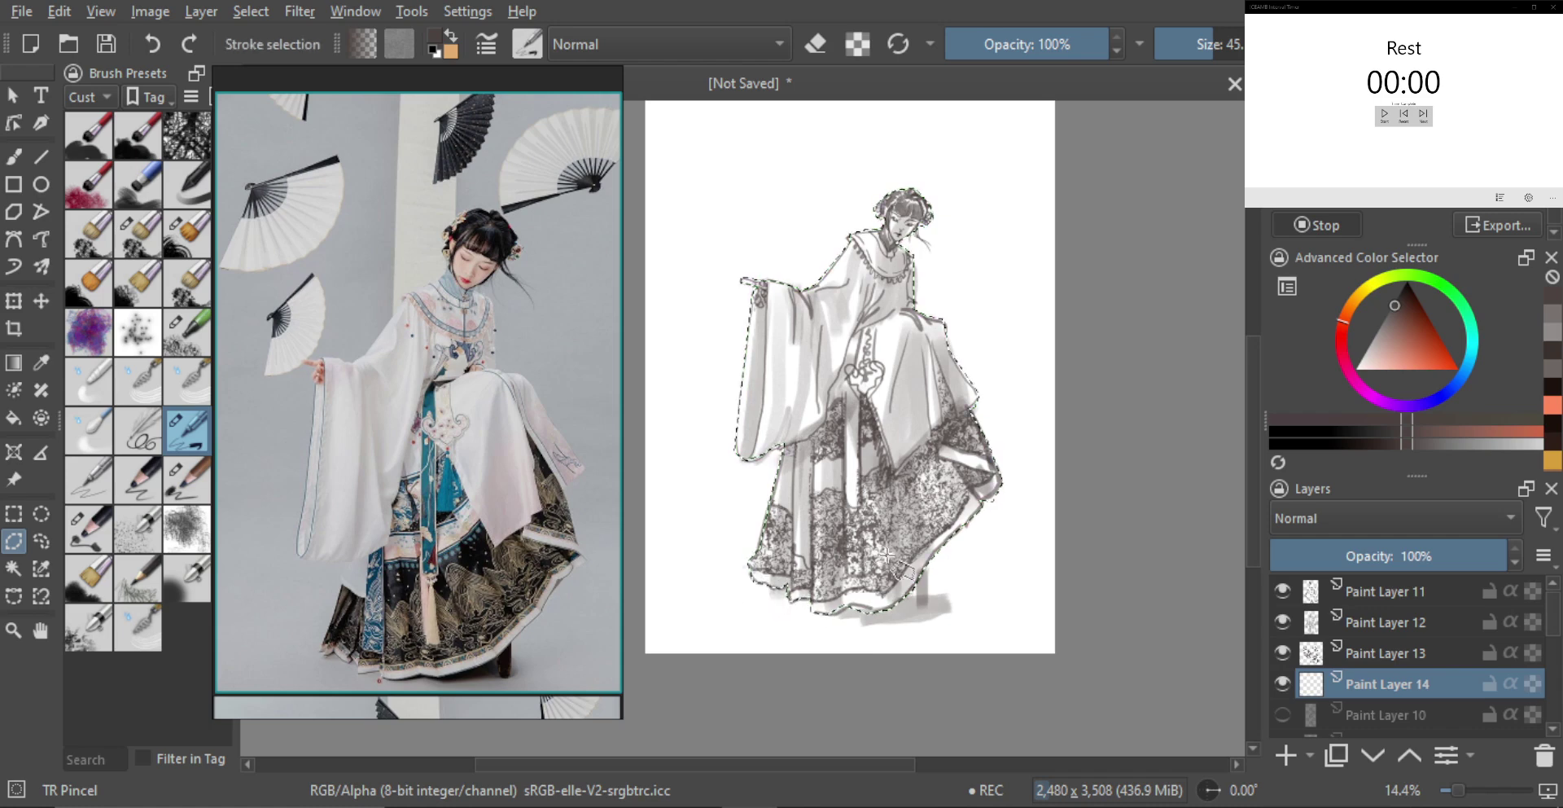
Merge Paint Layers 11, 12 and 13, set the merged layer's blending mode to Multiply, and reselect Paint Layer 14
click(1360, 593)
shift+click(1366, 657)
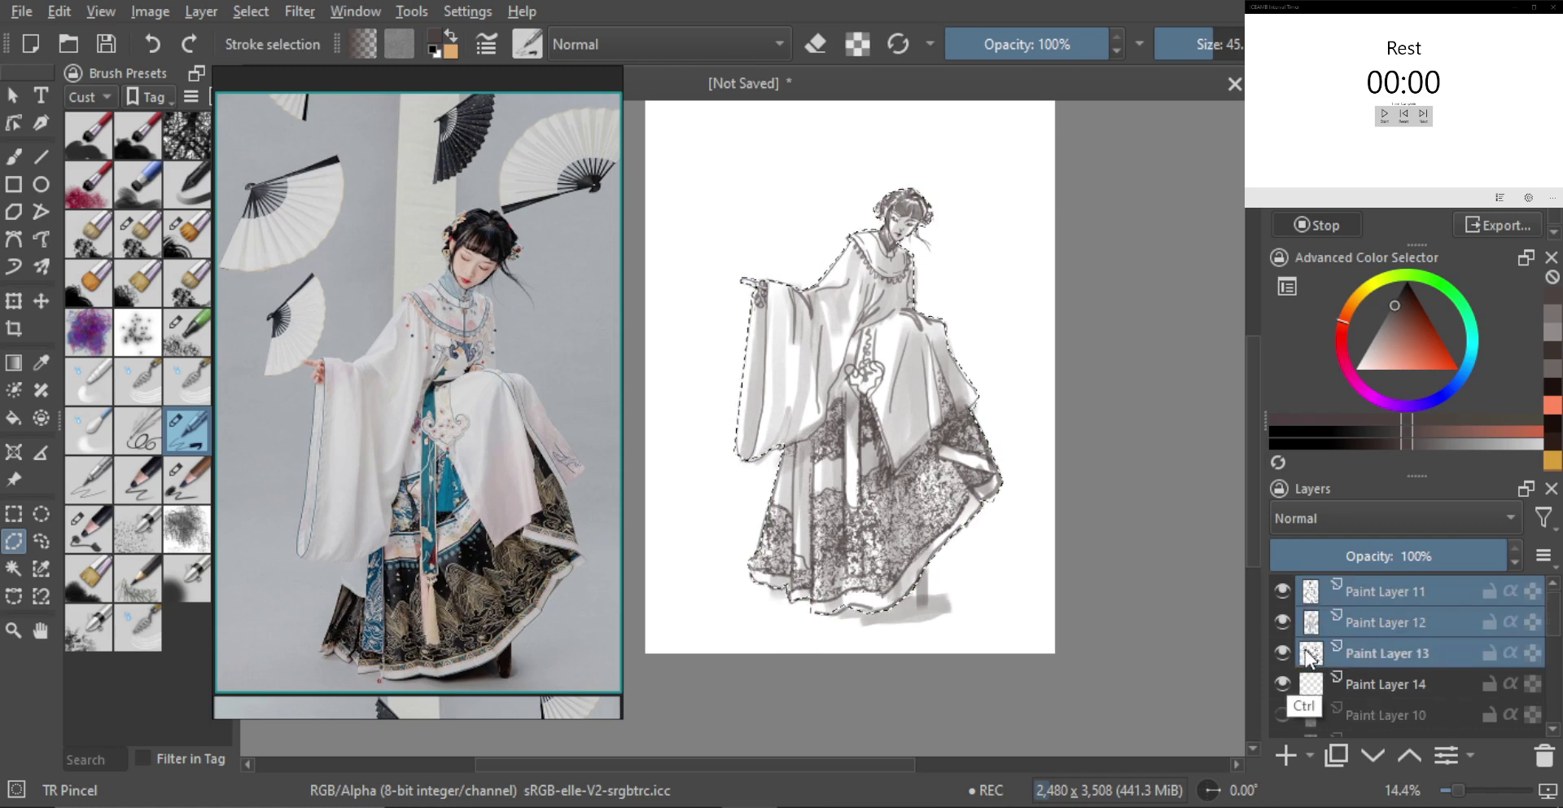
key(ctrl+e)
click(1350, 511)
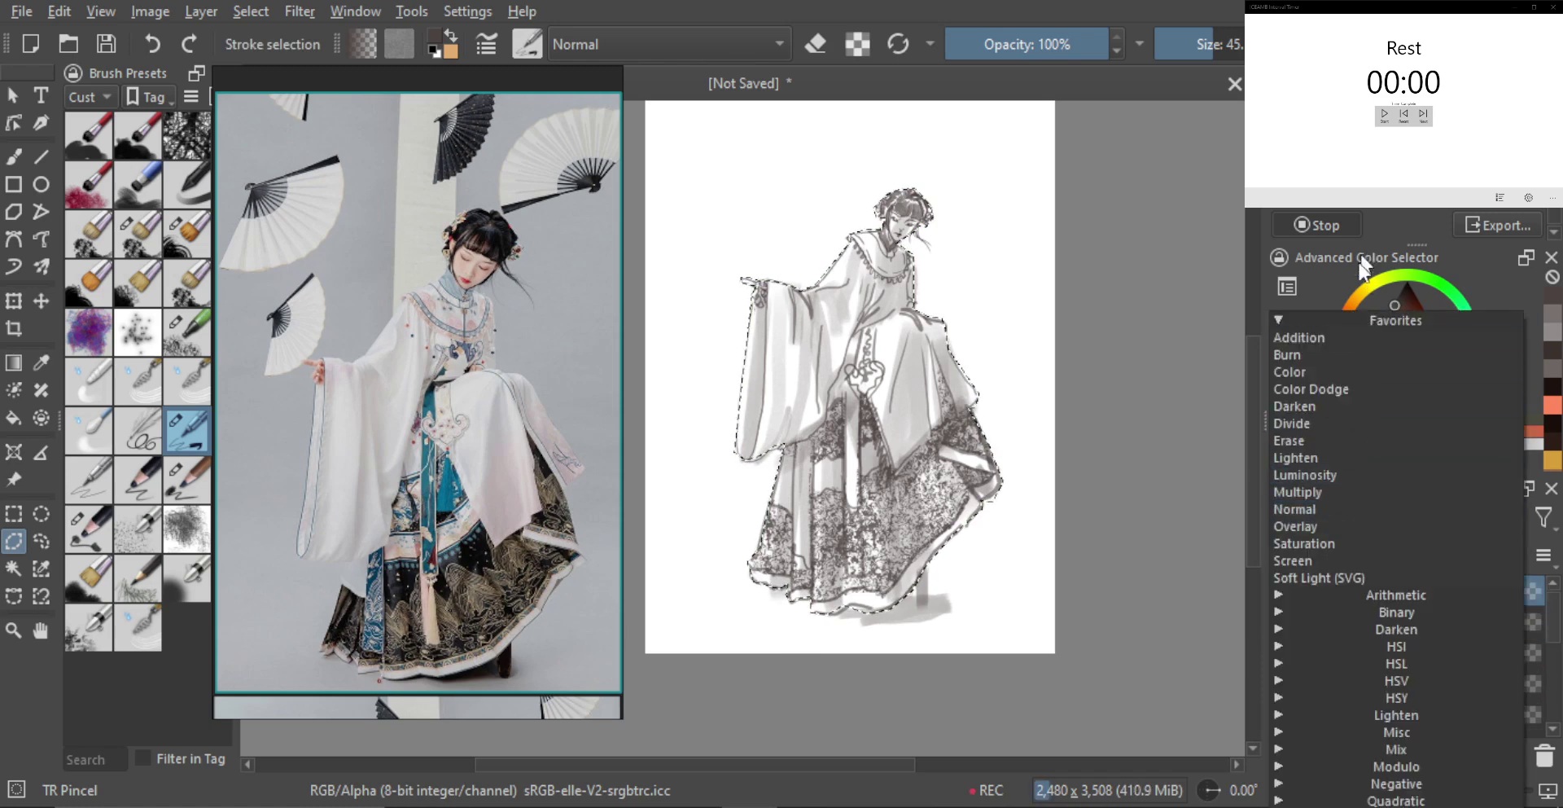
click(1306, 490)
click(1323, 607)
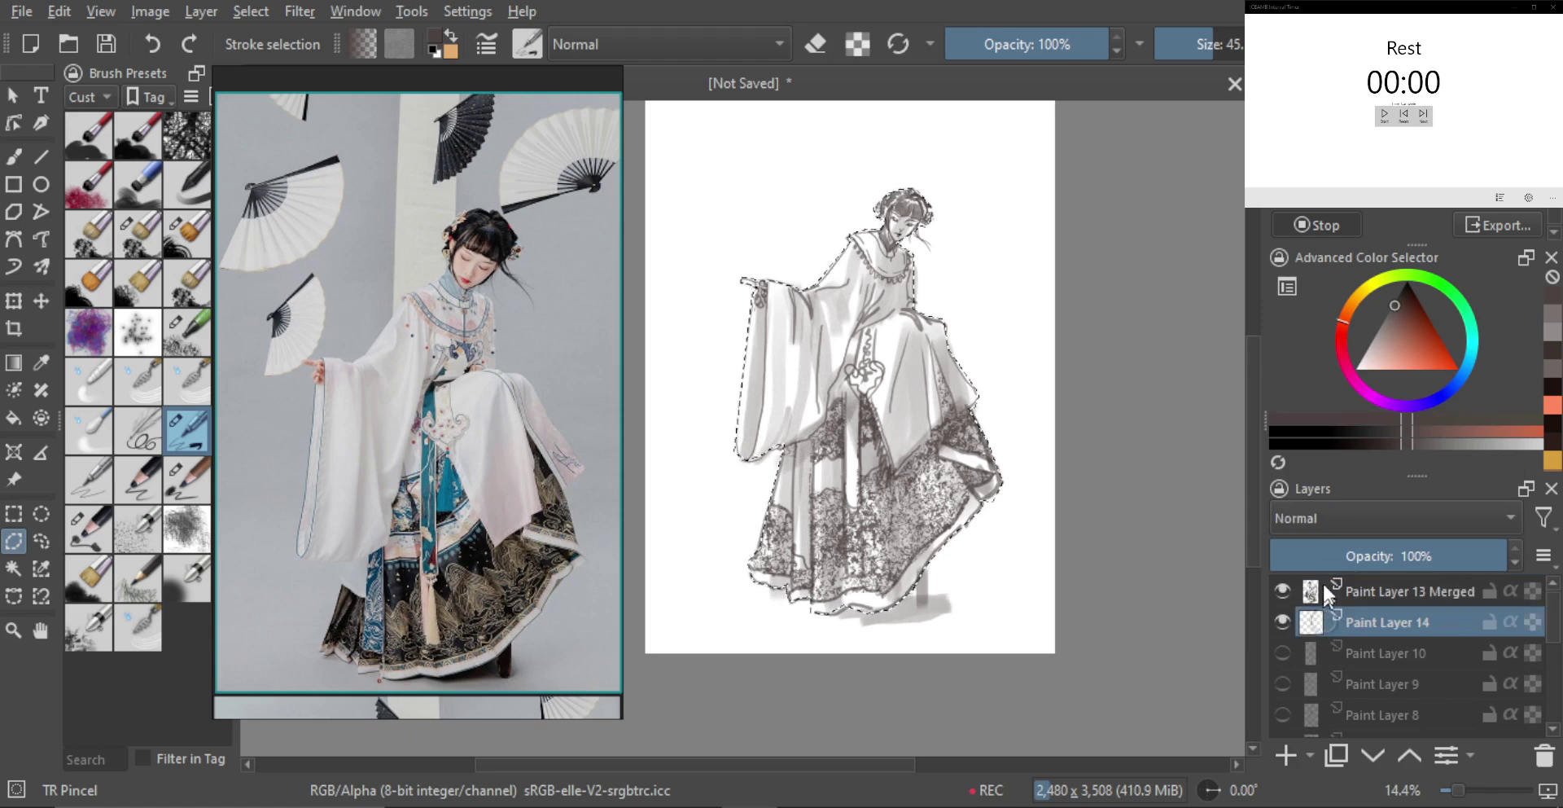
Fill the selected figure silhouette on Paint Layer 14 with grey using the Gradient tool, and refill it in light grey
mouse_move(1401, 328)
mouse_down()
mouse_move(1356, 327)
mouse_move(1376, 329)
mouse_up()
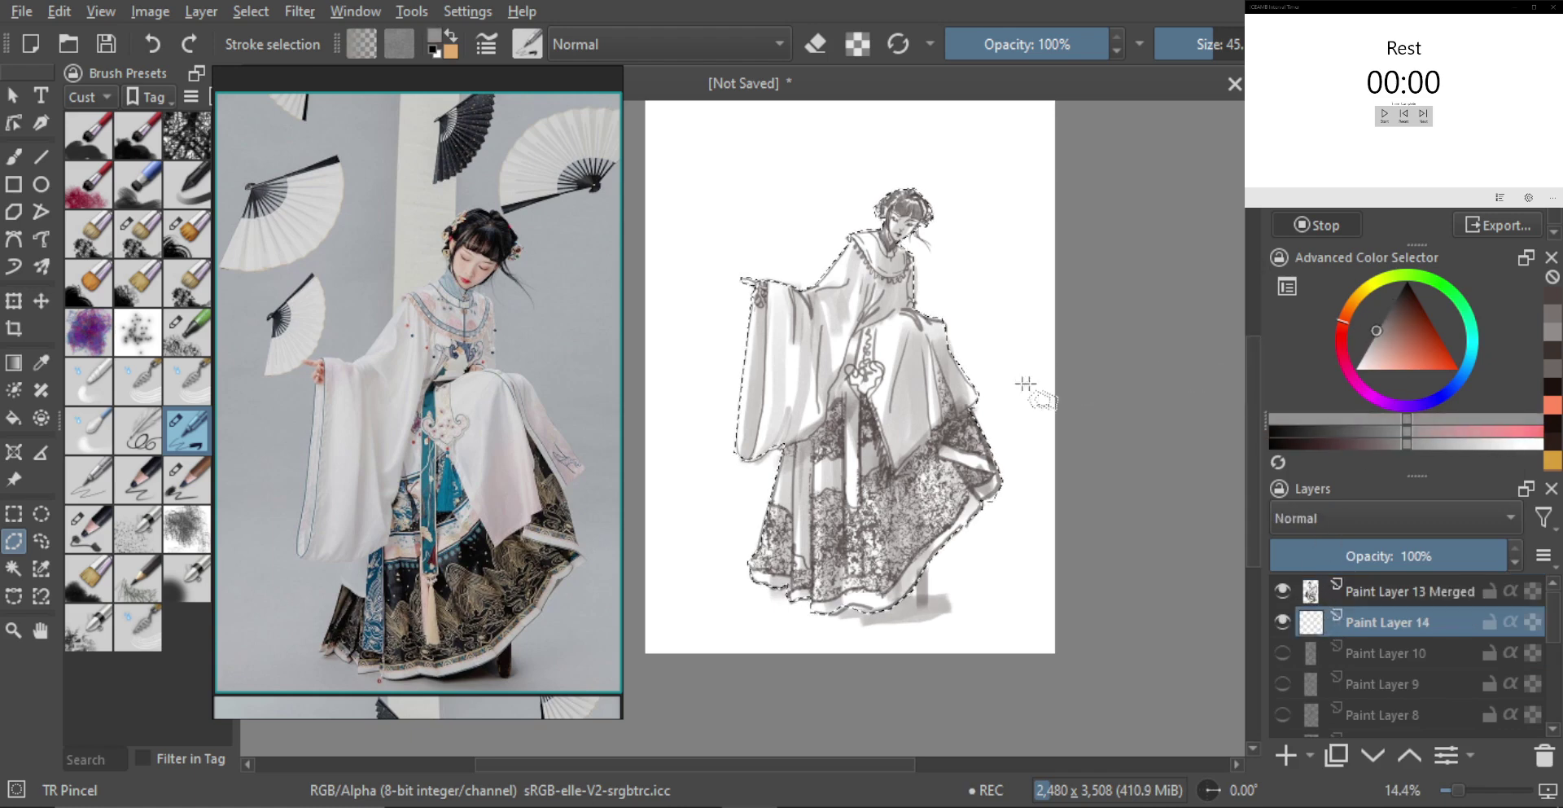
key(g)
mouse_move(956, 352)
mouse_down()
mouse_move(859, 450)
mouse_move(1012, 150)
mouse_up()
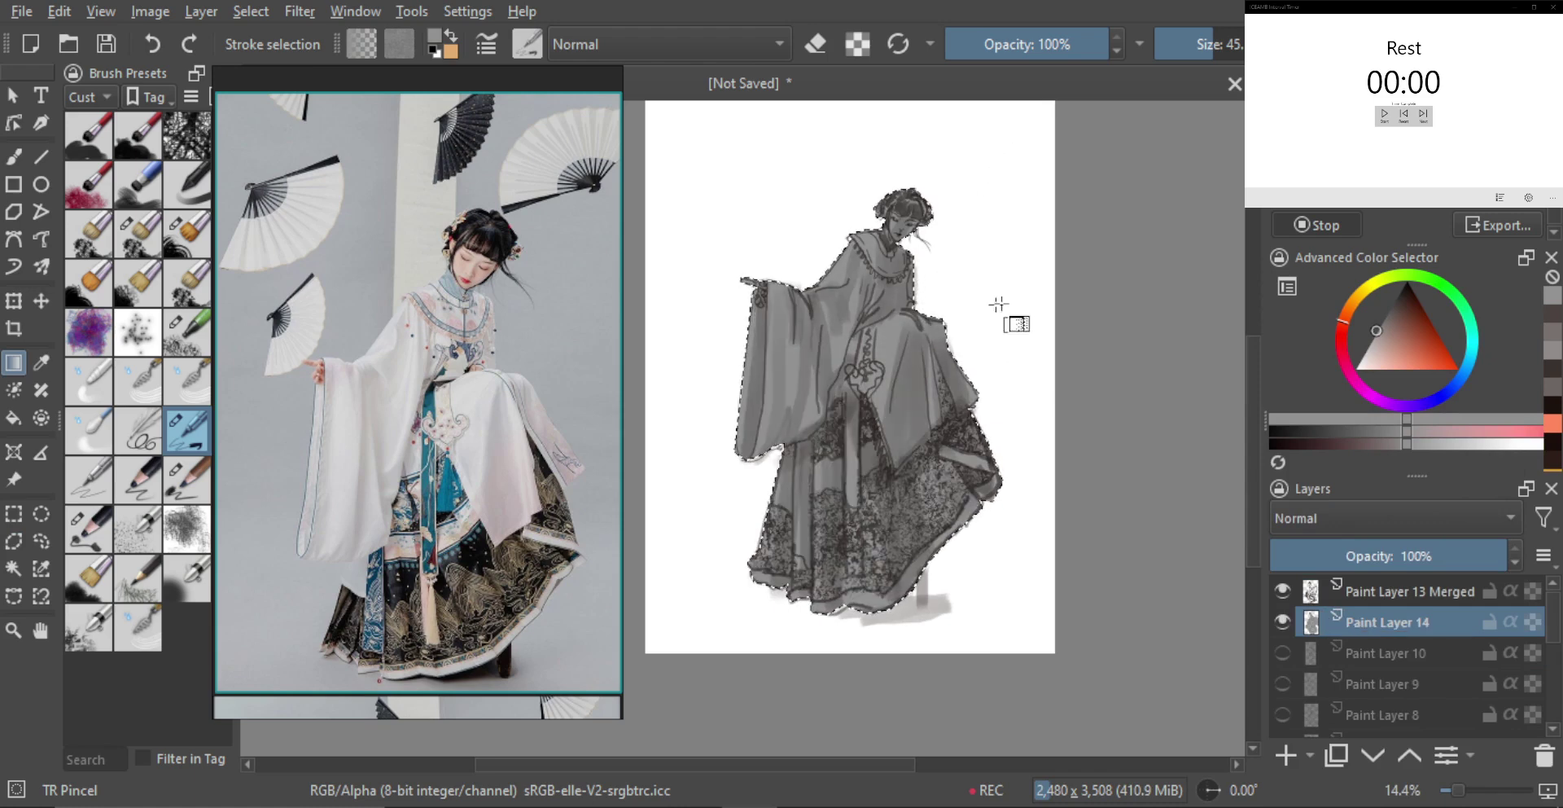
drag(1371, 350, 1303, 346)
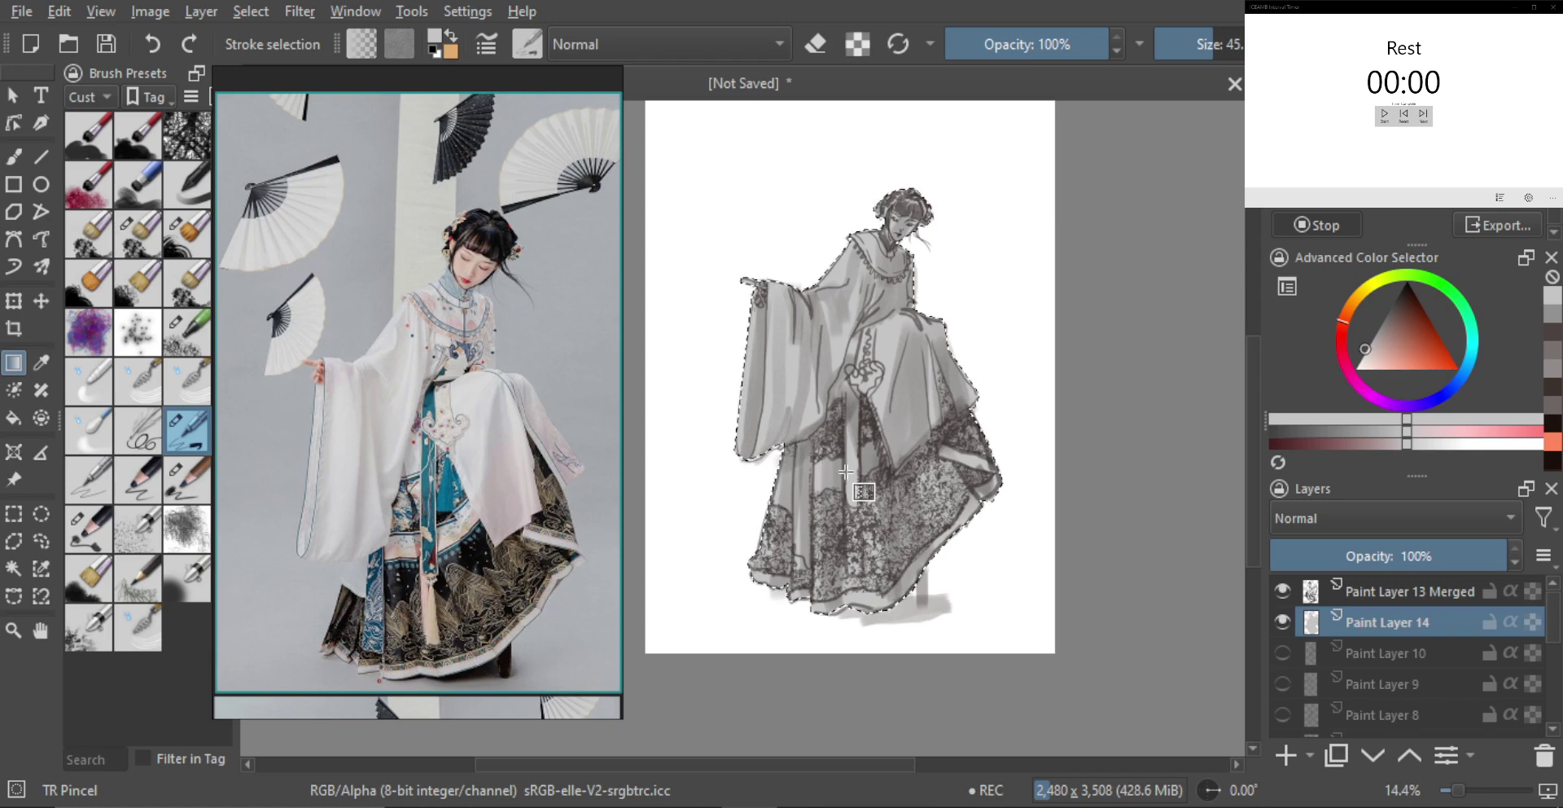
Add a paint layer above Paint Layer 14, group the two layers, and make the new layer inherit alpha
click(1286, 753)
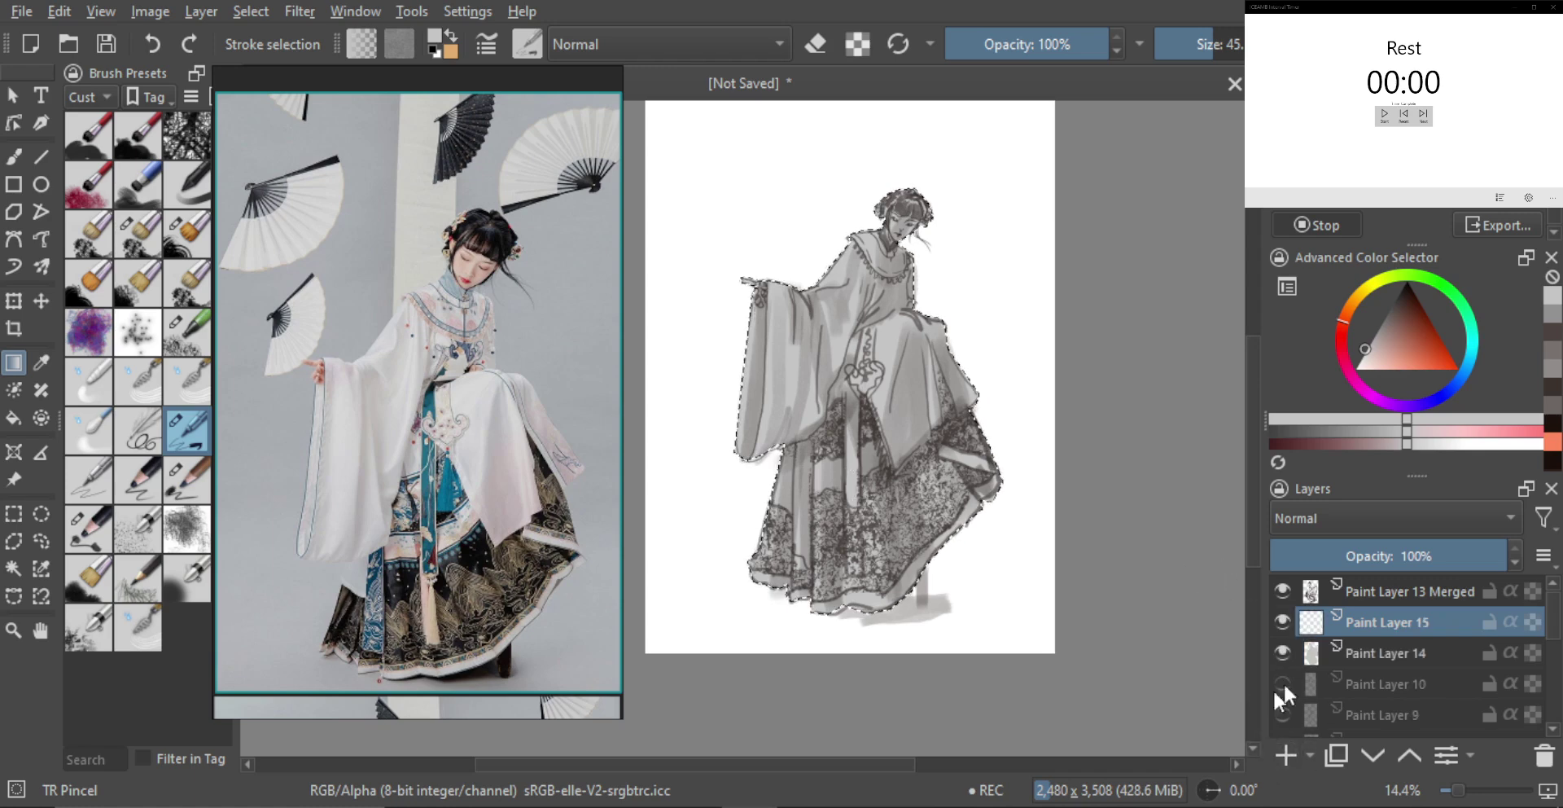
ctrl+click(1371, 656)
key(ctrl+g)
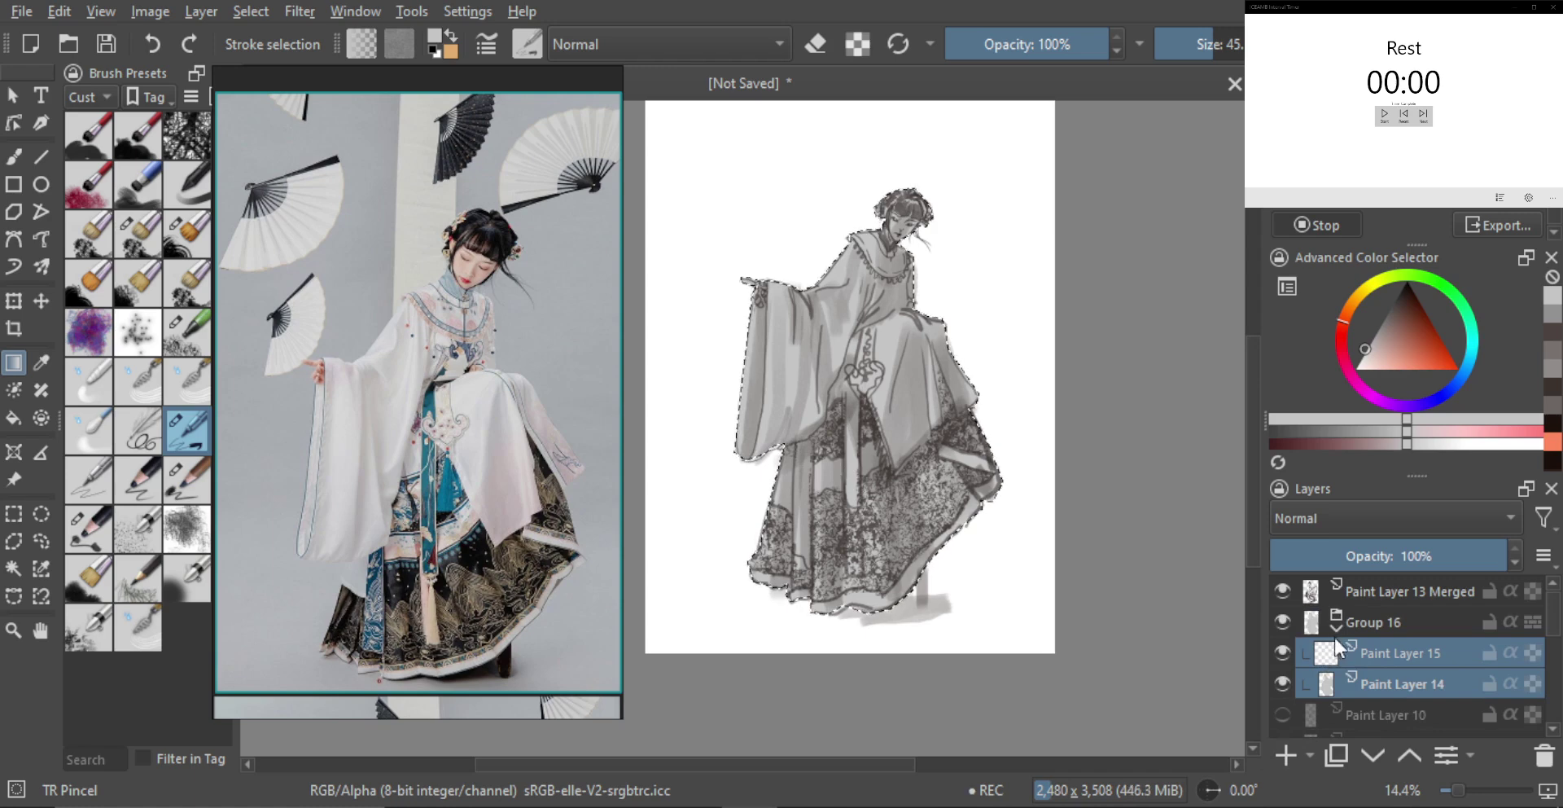
click(1377, 664)
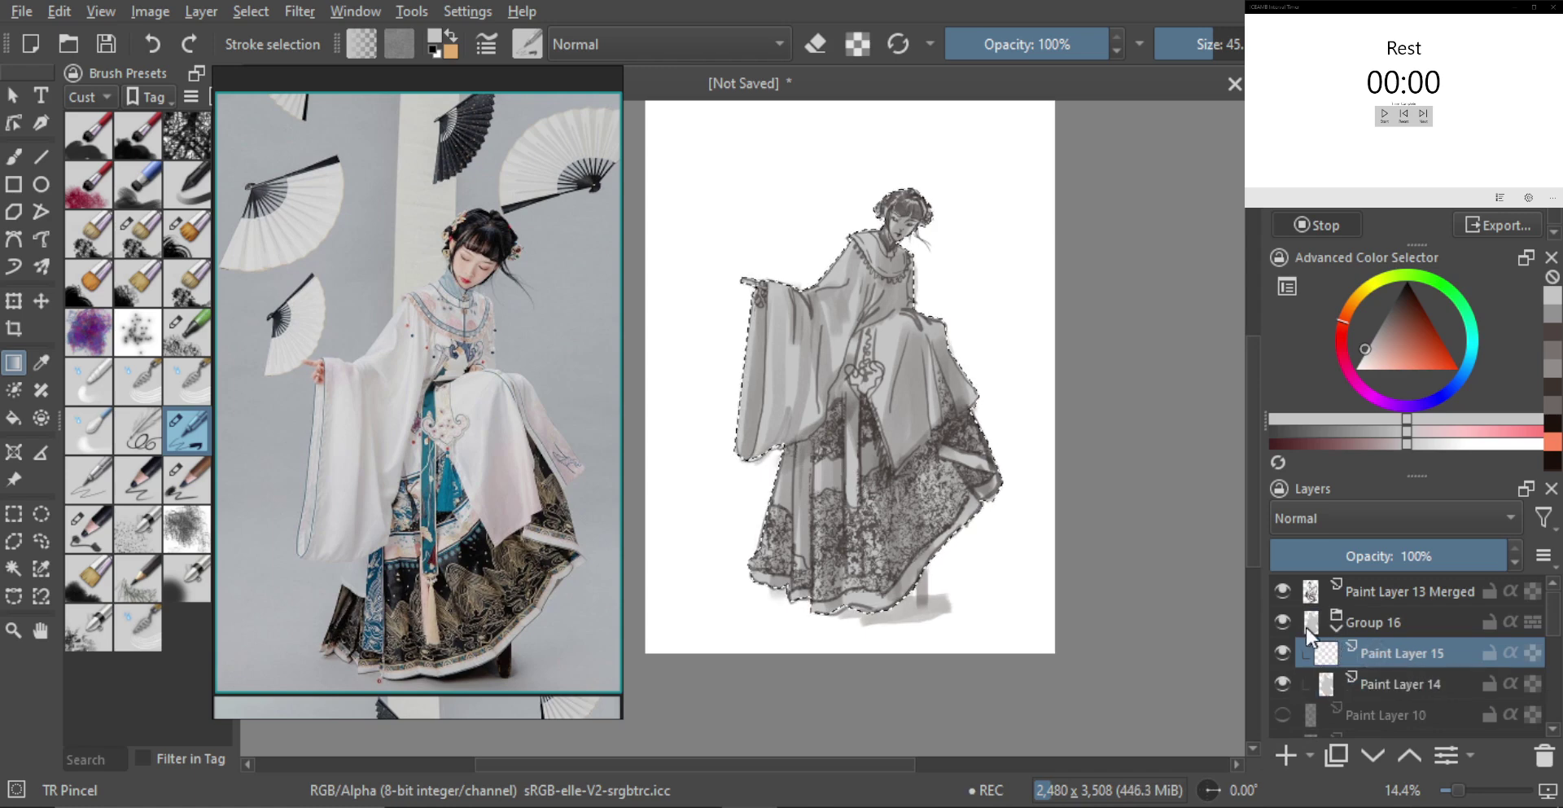
key(ctrl+z)
key(ctrl+z)
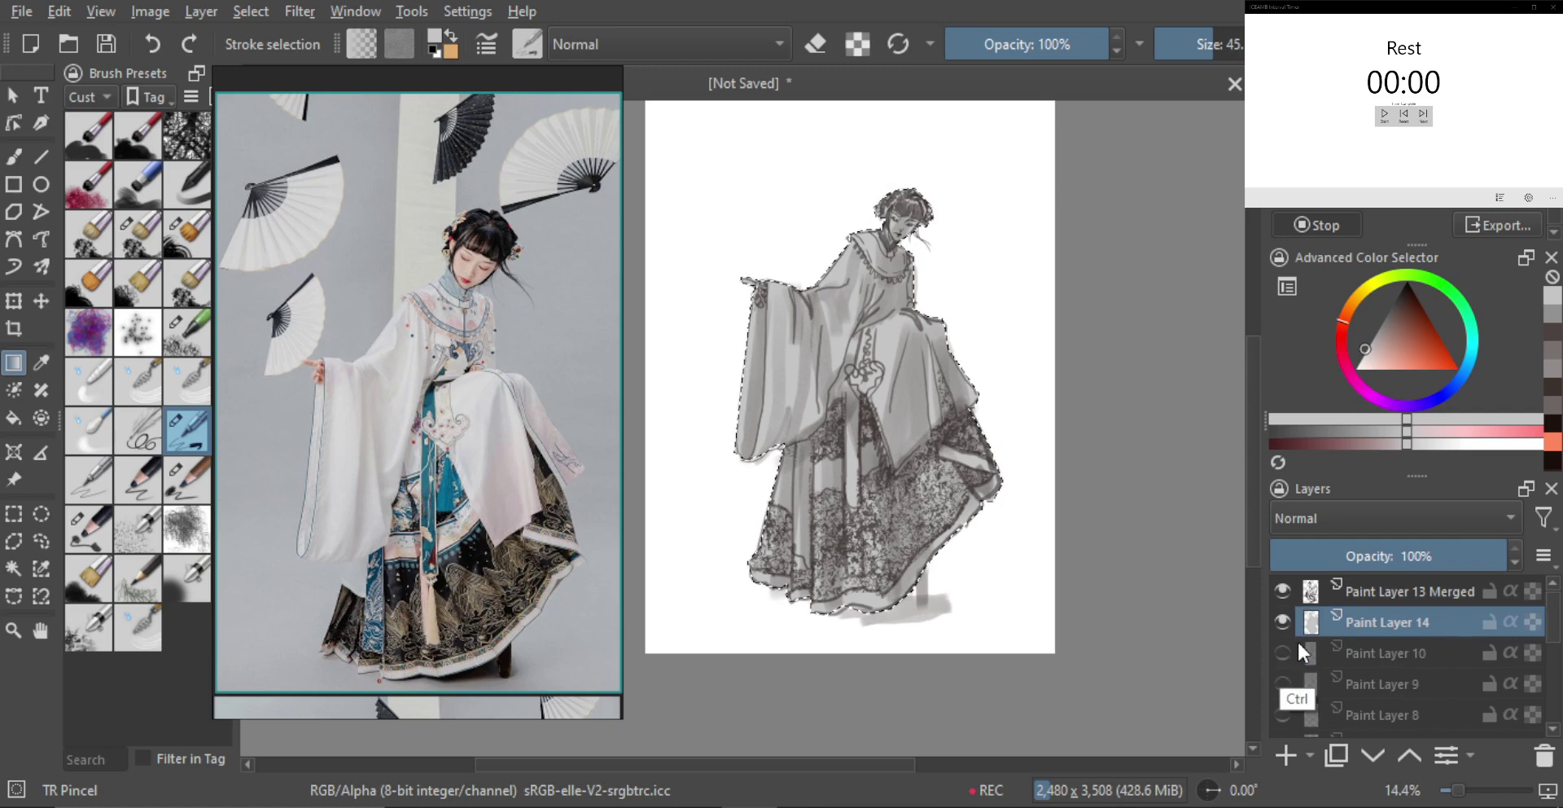
key(ctrl+shift+z)
shift+click(1298, 642)
key(ctrl+g)
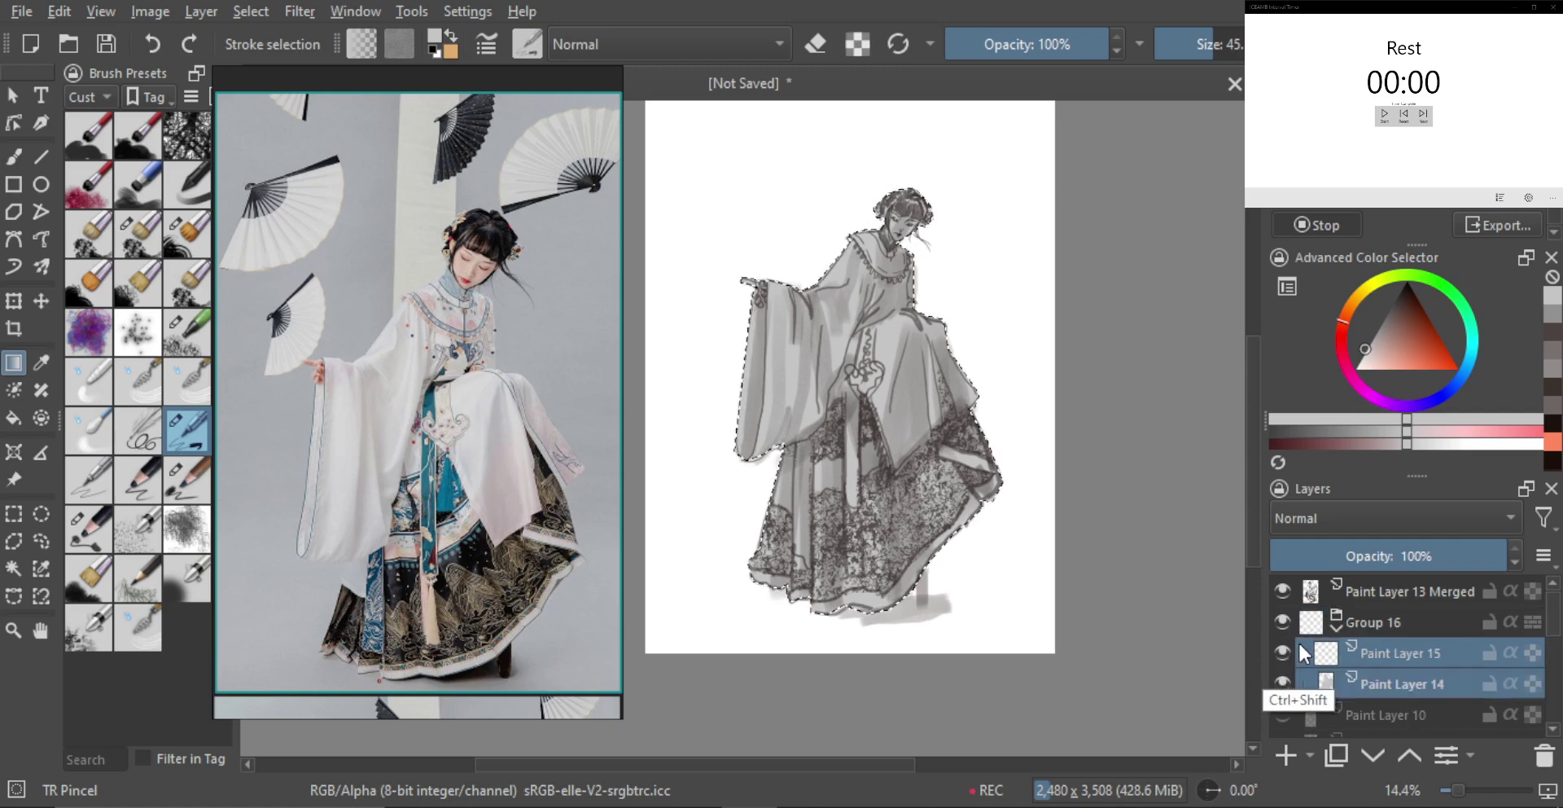
click(1367, 658)
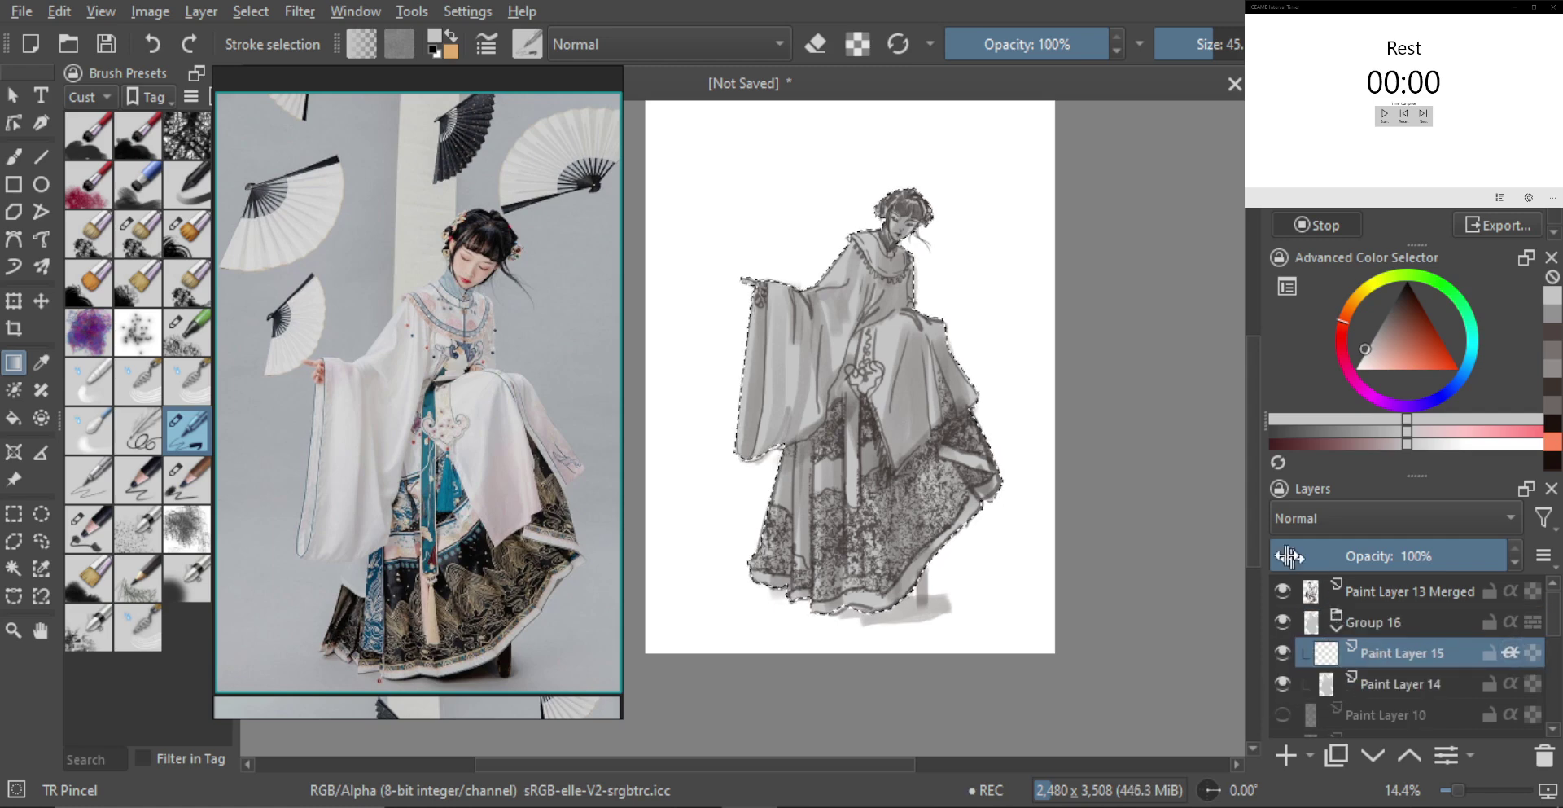
Switch to the TR Brush Skin brush and clear the selection around the figure
click(189, 203)
key(b)
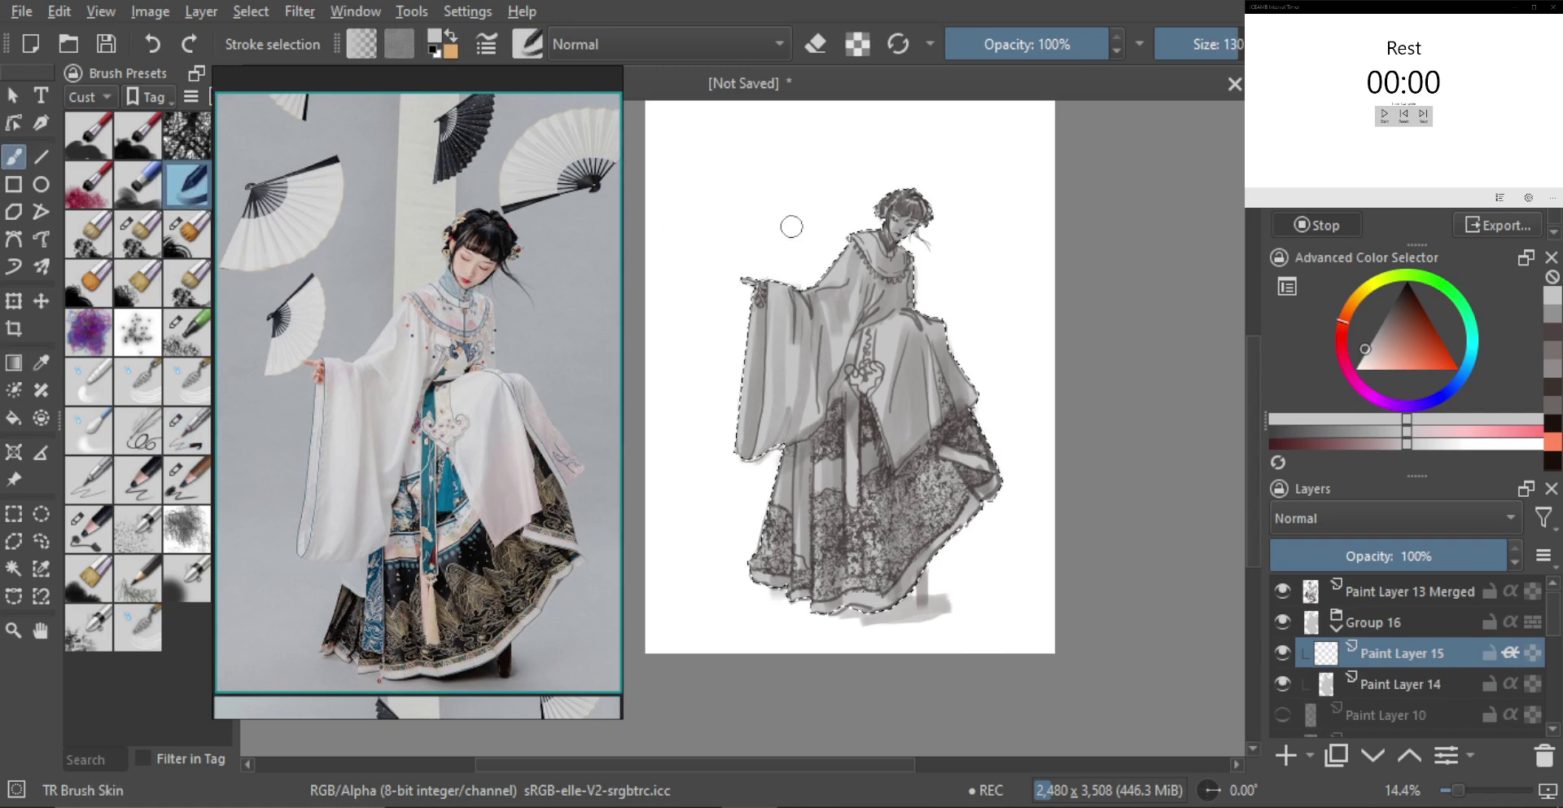
key(ctrl+shift+a)
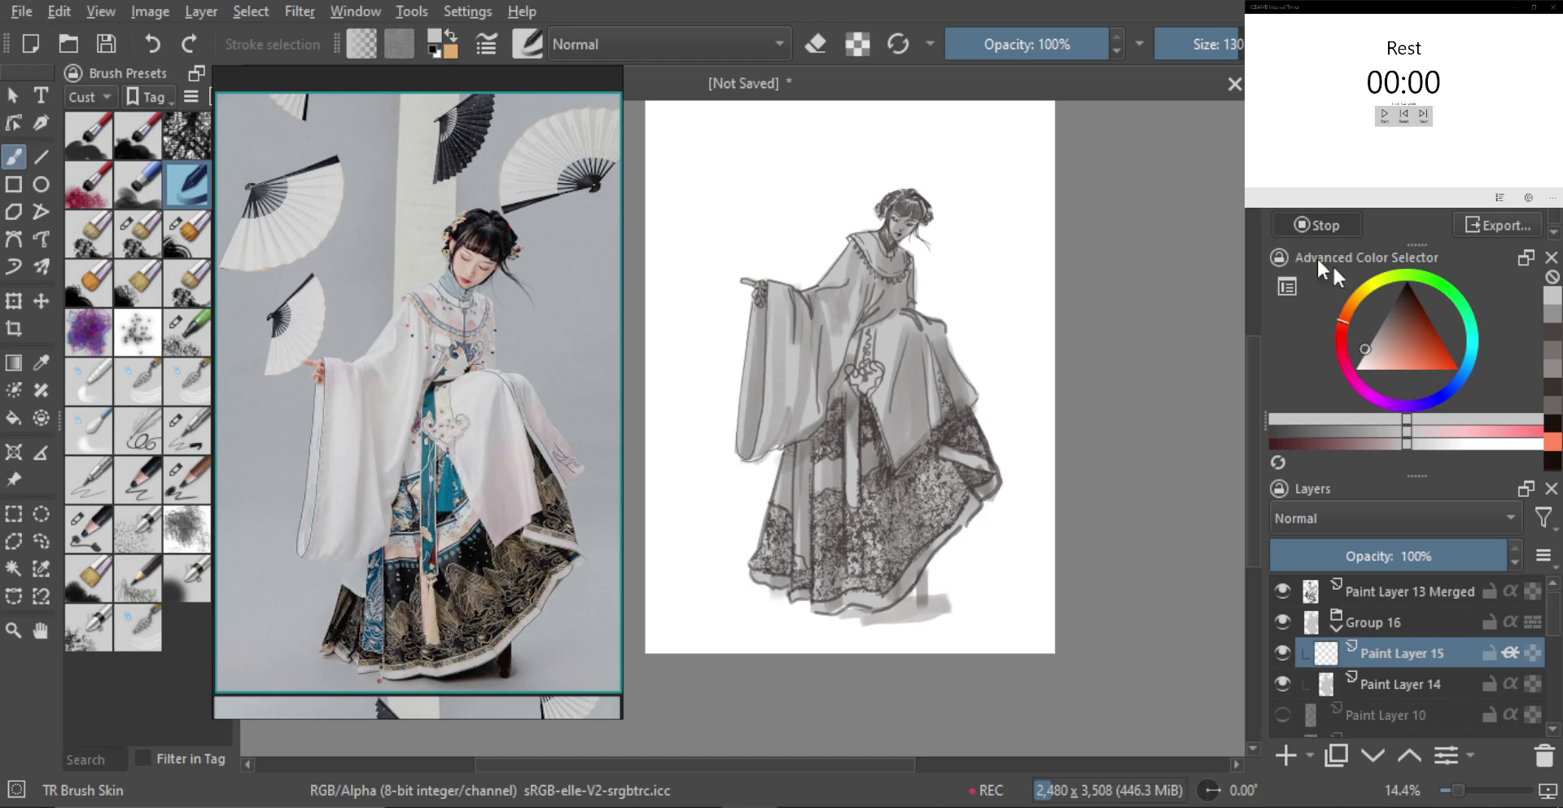
Test the clipped layer with black brush strokes across the robe, and undo them
key(d)
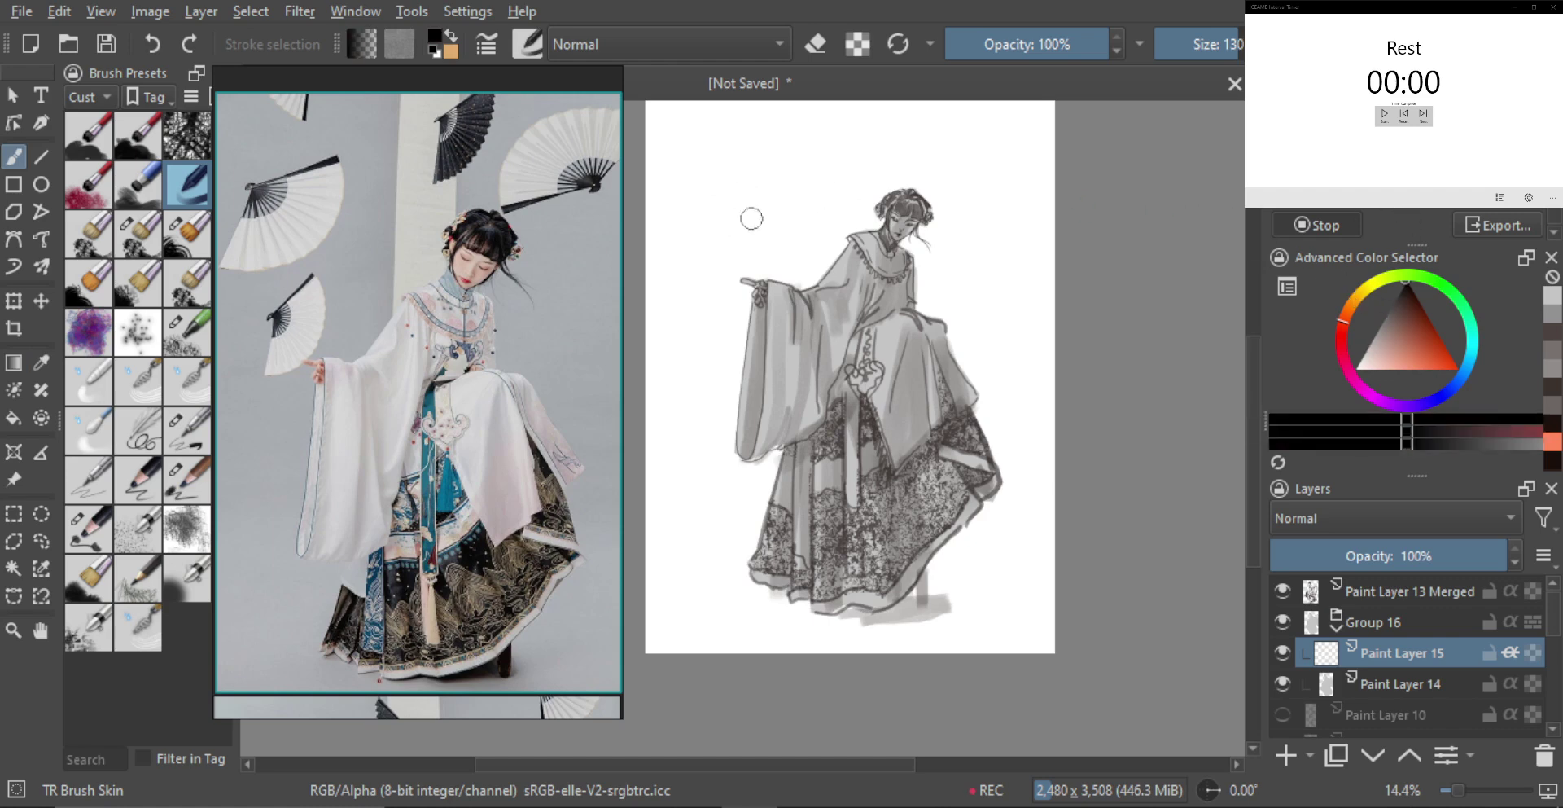
drag(902, 313, 835, 402)
key(ctrl+z)
drag(816, 325, 797, 401)
key(ctrl+z)
key(ctrl+z)
key(ctrl+z)
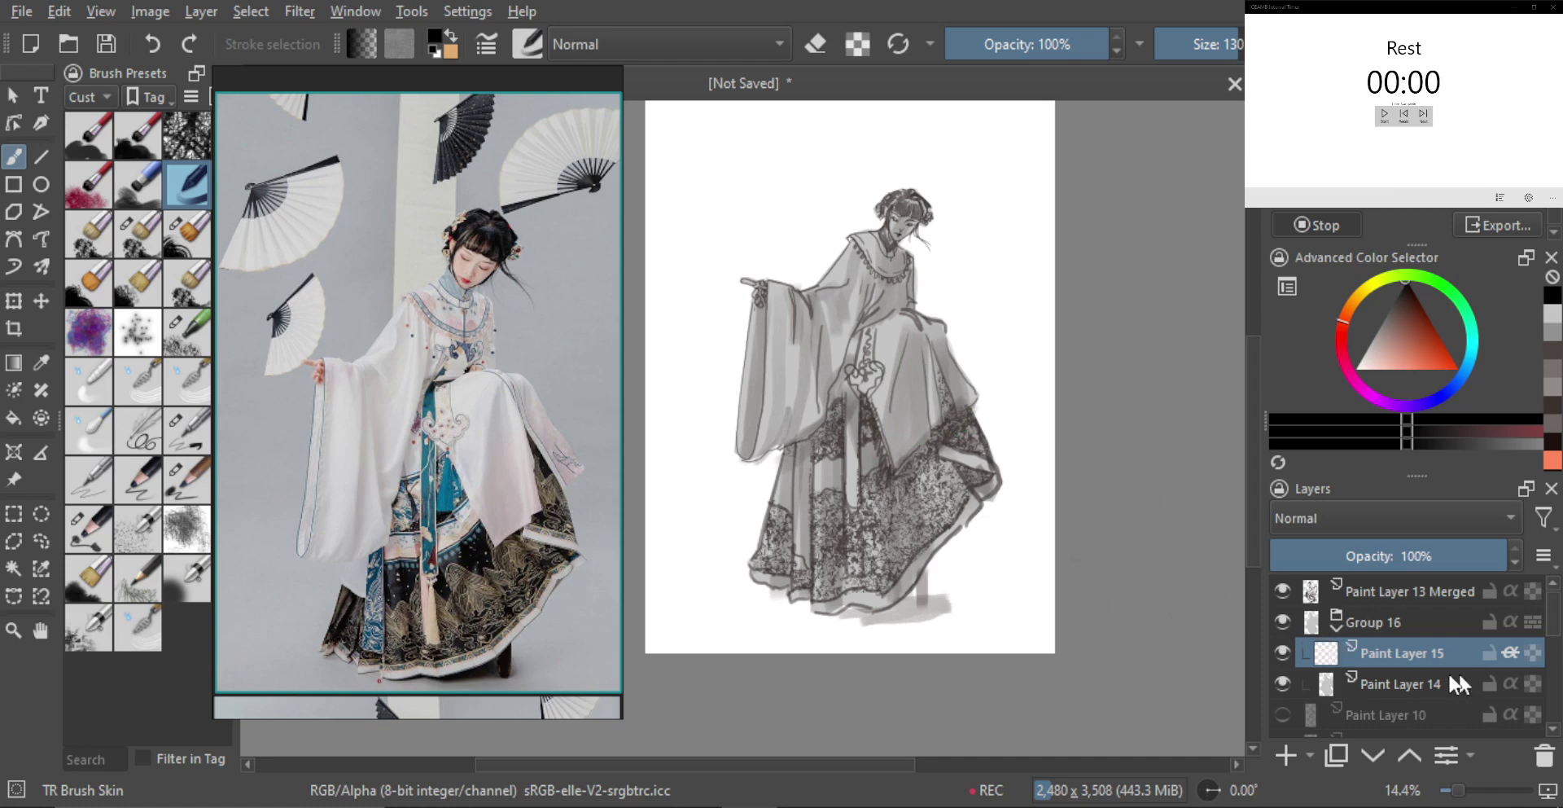
Select the upper body and robe above the skirt with the freehand selection, adding the area along the robe's split edge
key(l)
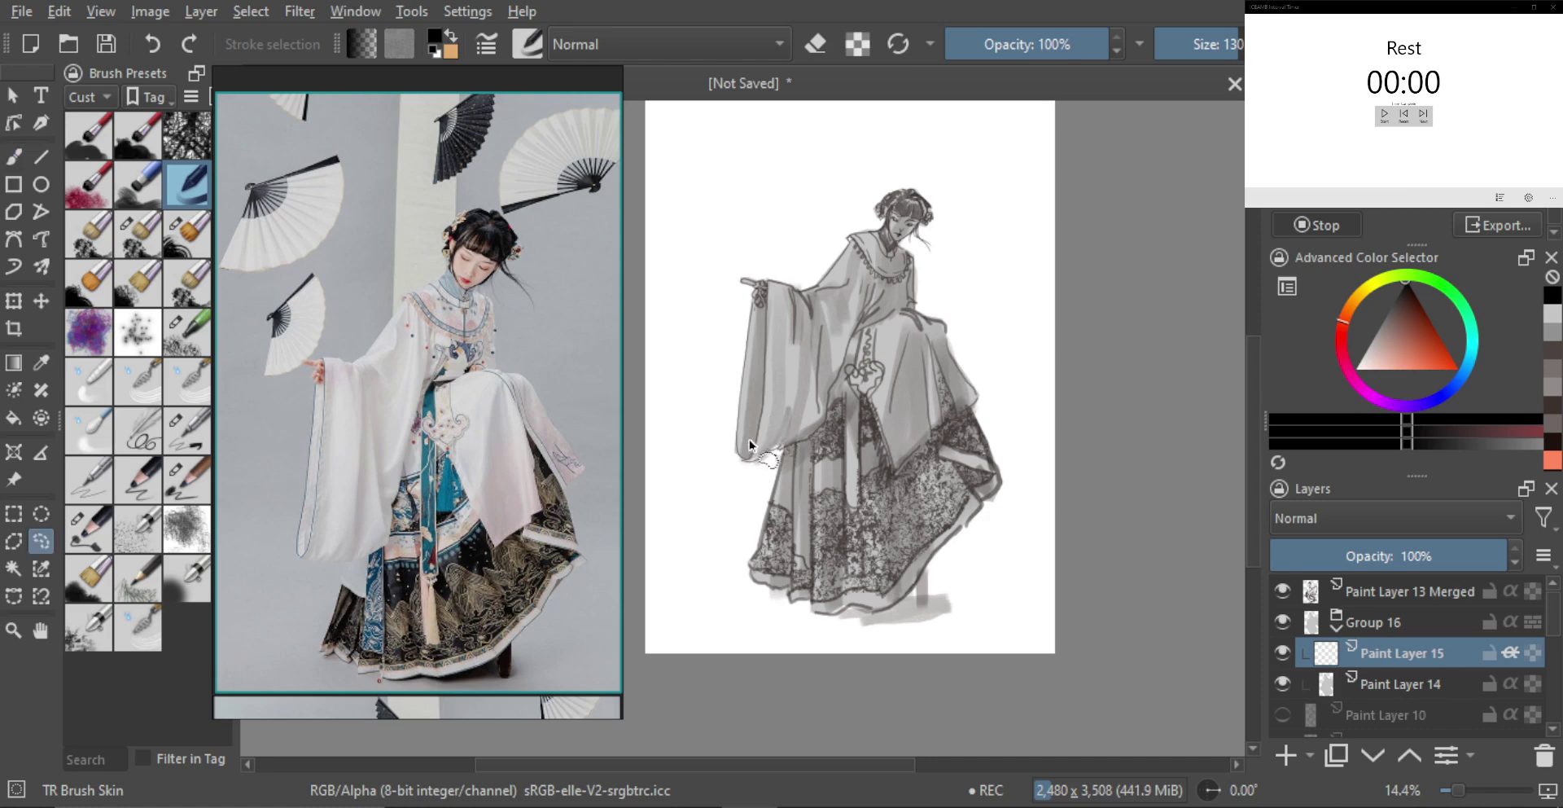
mouse_move(675, 302)
mouse_down()
mouse_move(709, 197)
mouse_move(1064, 339)
mouse_move(1057, 394)
mouse_move(969, 425)
mouse_move(936, 369)
mouse_move(938, 430)
mouse_move(898, 472)
mouse_move(854, 350)
mouse_move(828, 416)
mouse_move(778, 454)
mouse_move(662, 349)
mouse_move(666, 322)
mouse_up()
drag(802, 376, 951, 289)
mouse_move(1018, 428)
mouse_down()
mouse_move(904, 341)
mouse_move(1018, 287)
mouse_move(977, 376)
mouse_up()
mouse_move(861, 215)
mouse_down()
mouse_move(845, 243)
mouse_move(865, 237)
mouse_move(830, 158)
mouse_move(869, 233)
mouse_move(822, 304)
mouse_move(816, 253)
mouse_move(874, 303)
mouse_move(871, 265)
mouse_up()
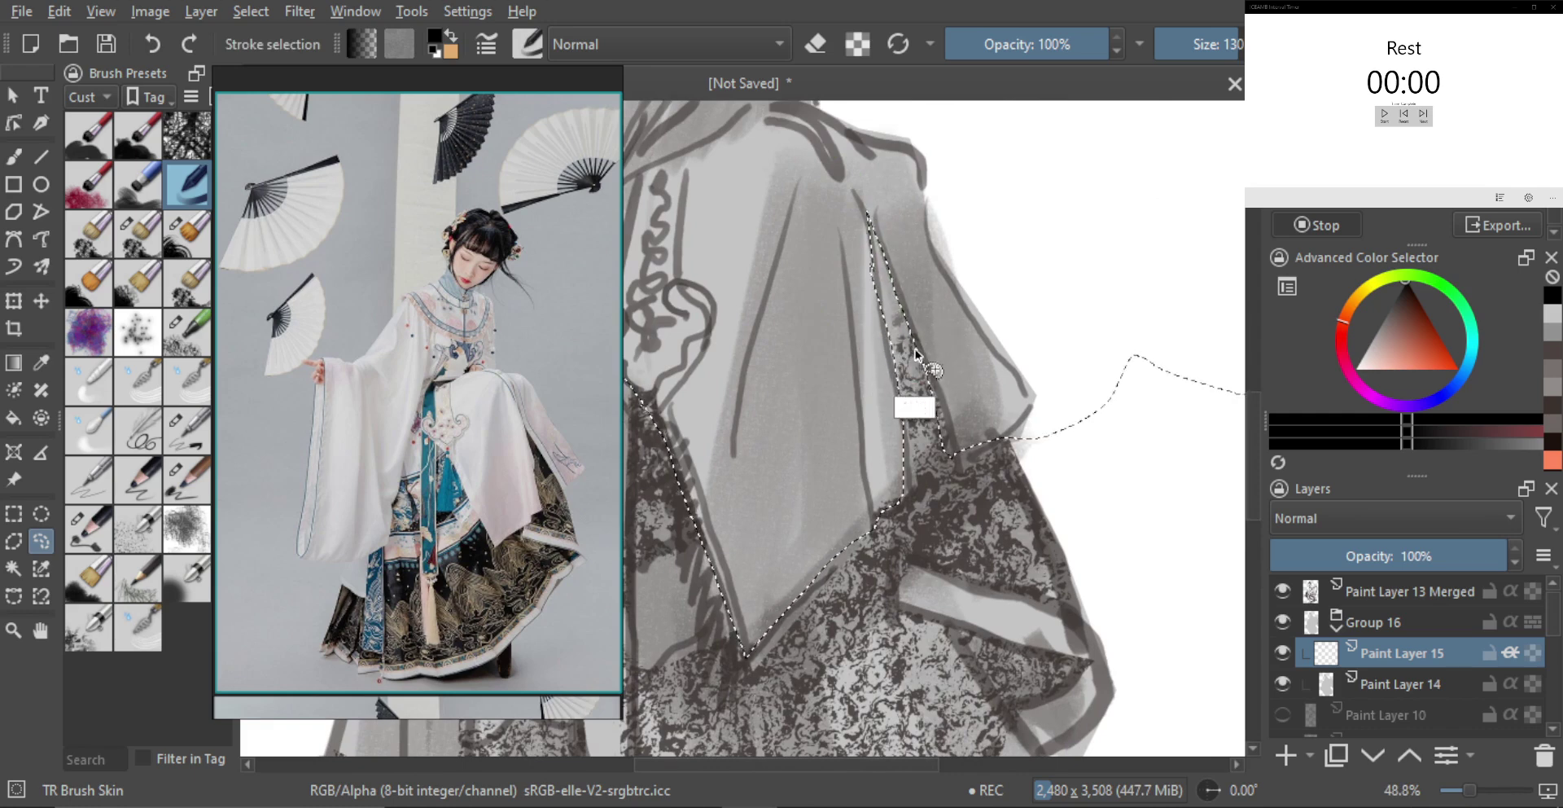
key(shift)
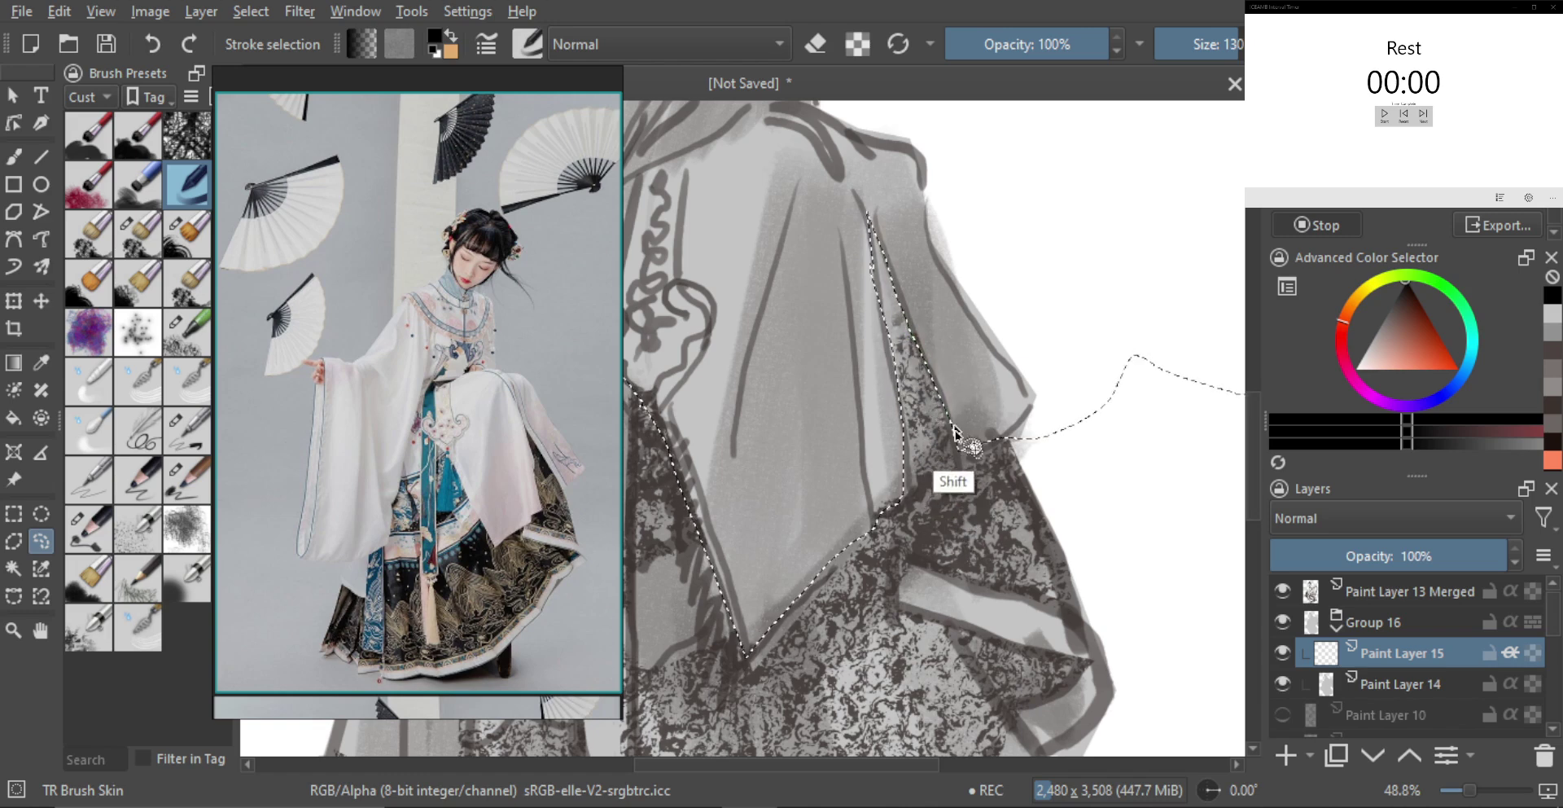
drag(1068, 340, 1040, 434)
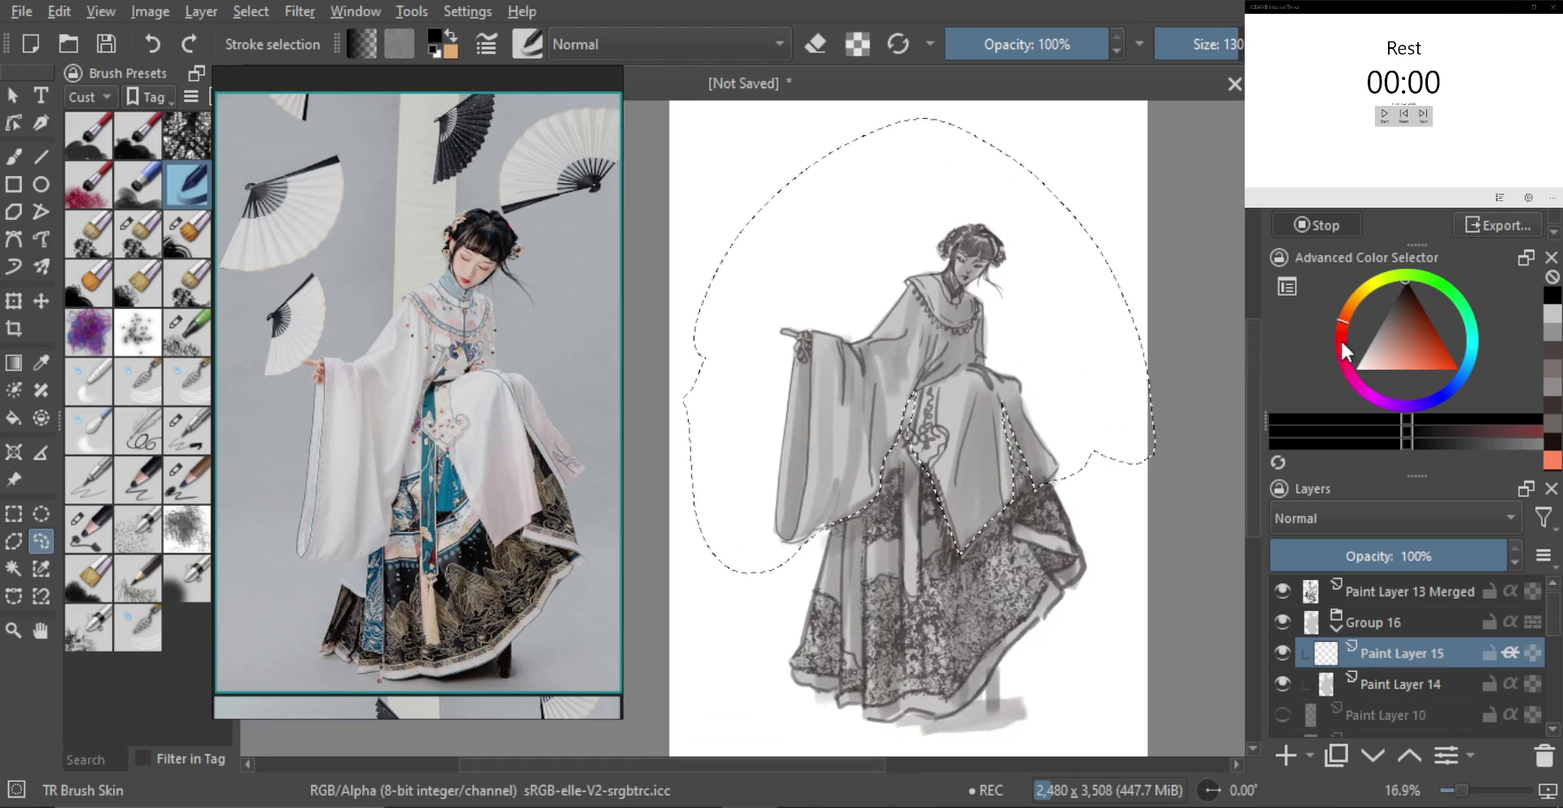
Try to fill the selected robe on Paint Layer 15 with a light grey using the Gradient tool
click(1370, 343)
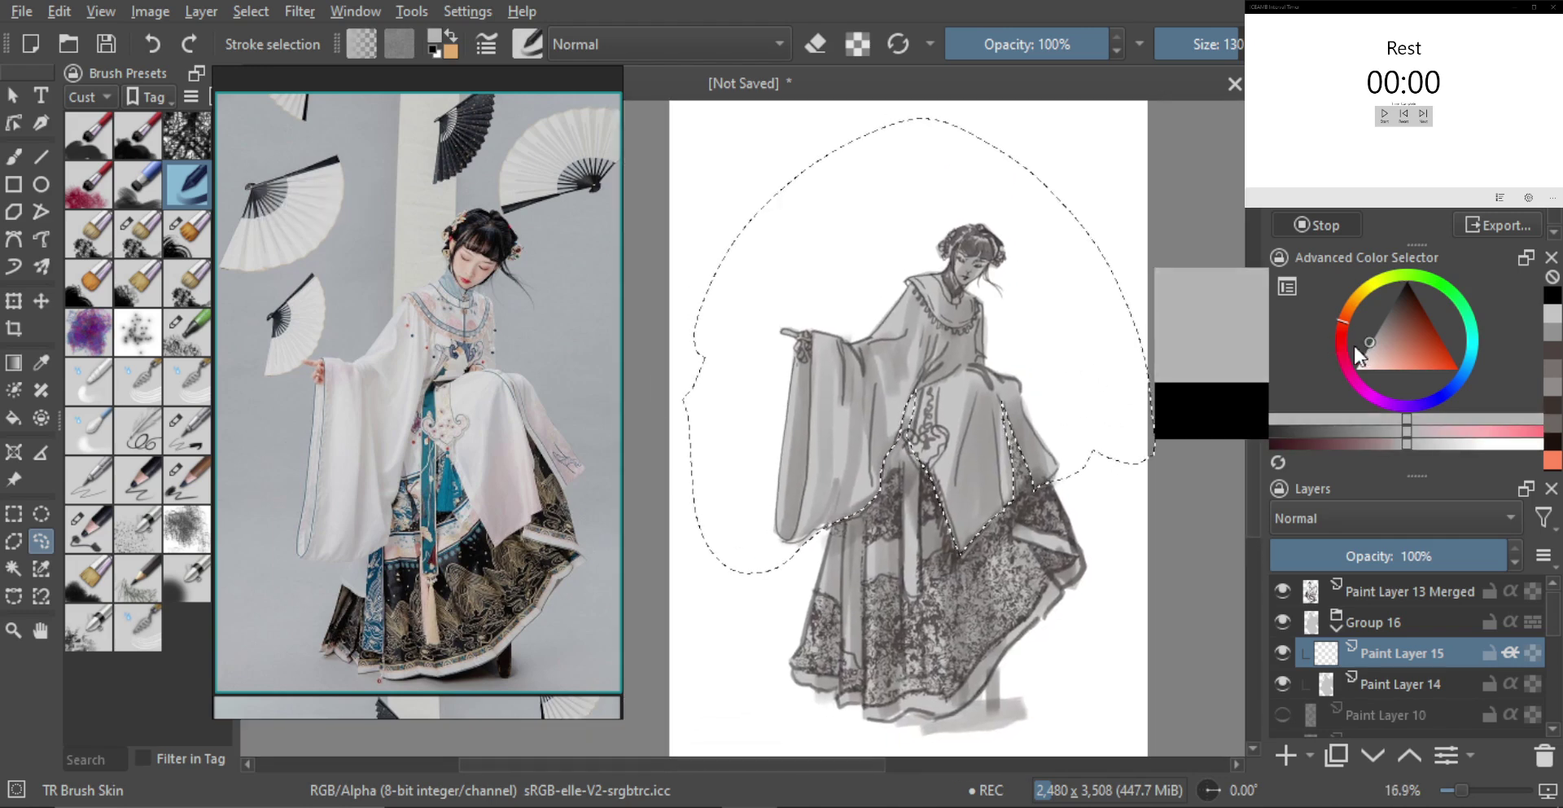
key(g)
drag(974, 343, 947, 430)
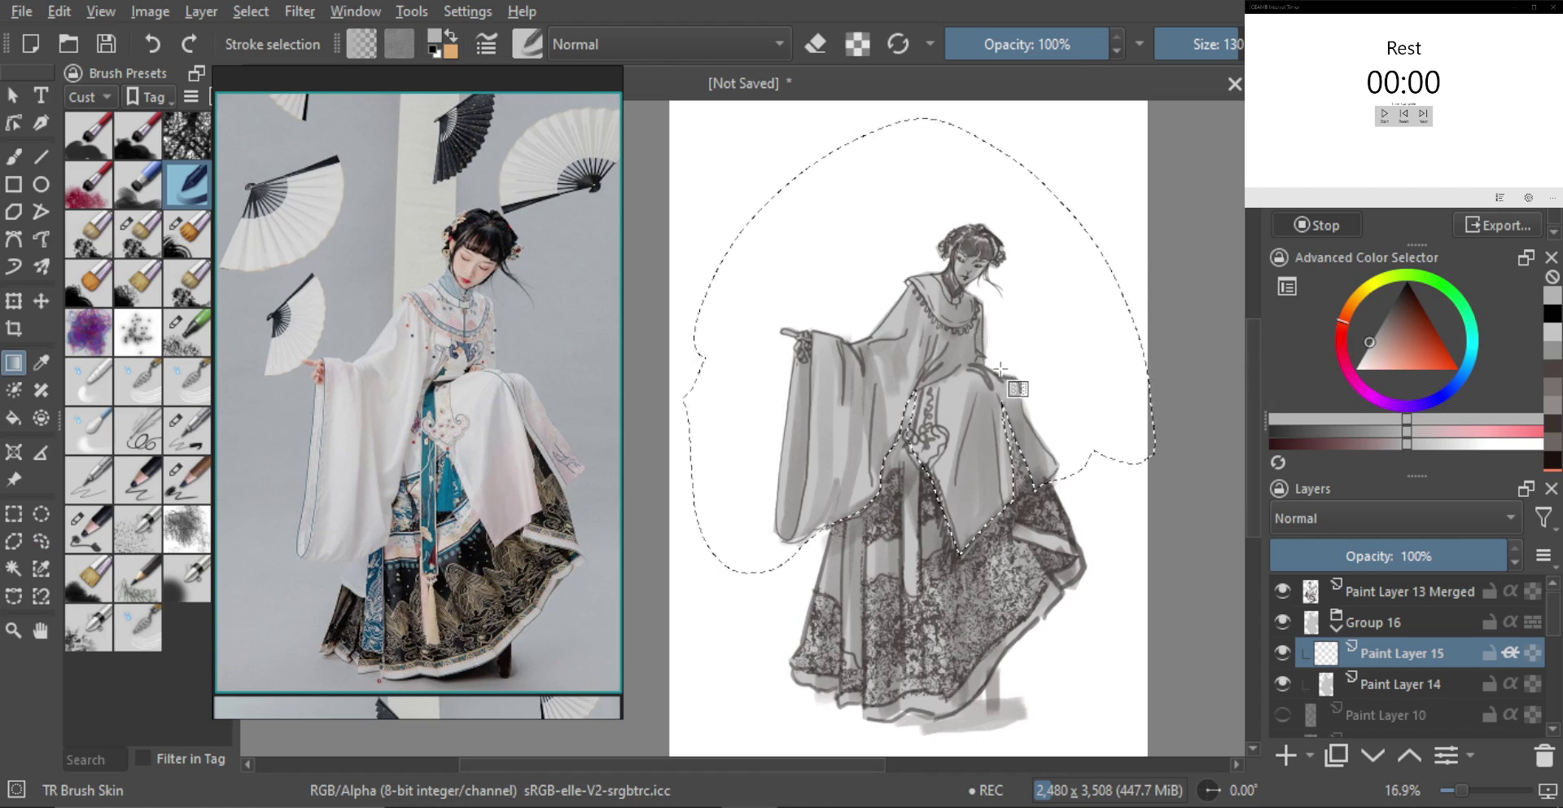
Hide the line art and fill the selected robe and upper body on Paint Layer 15 with near-white grey using the Gradient tool
click(1282, 592)
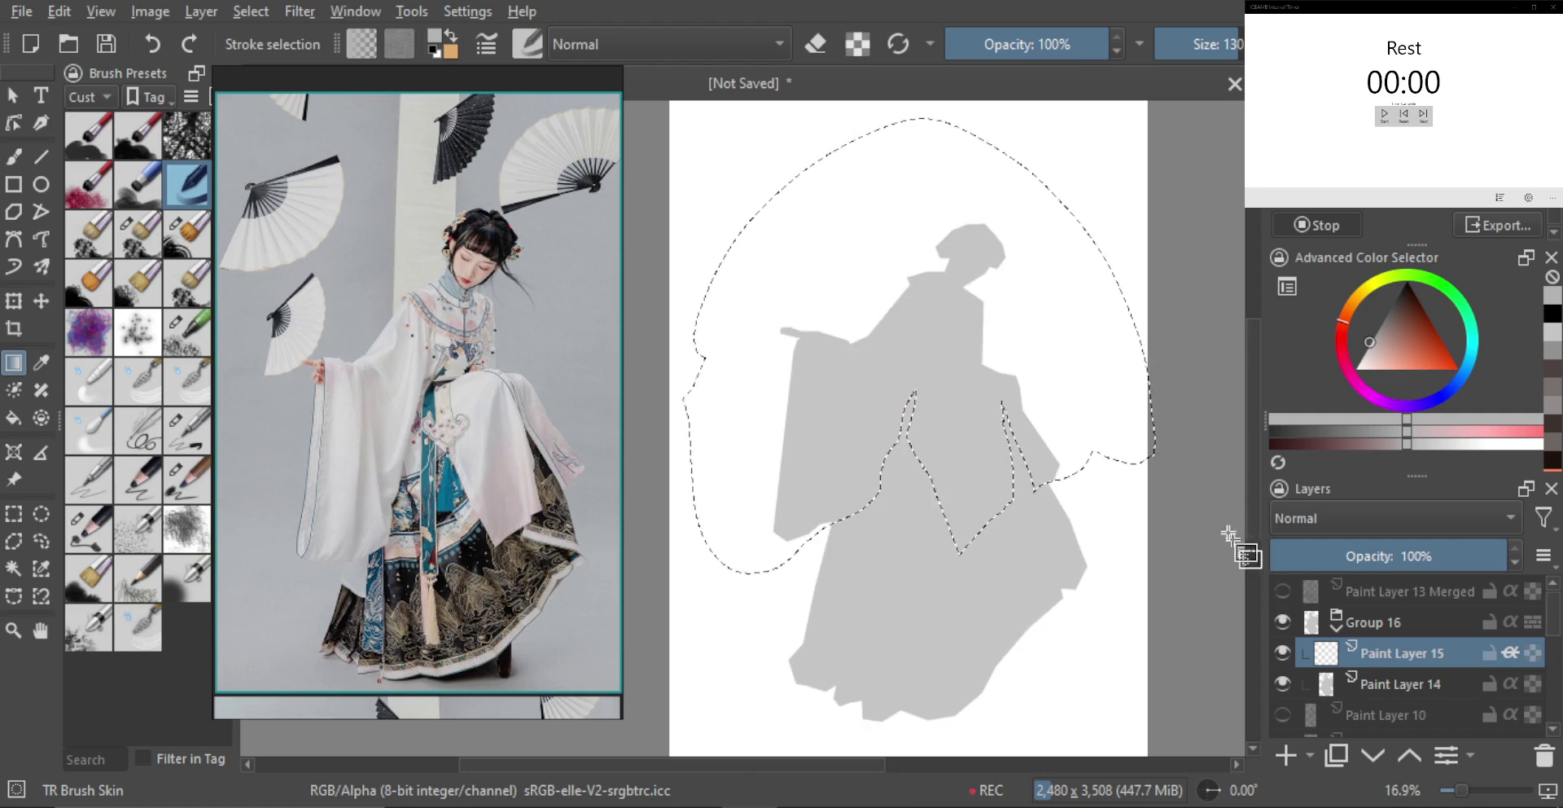
alt+click(961, 391)
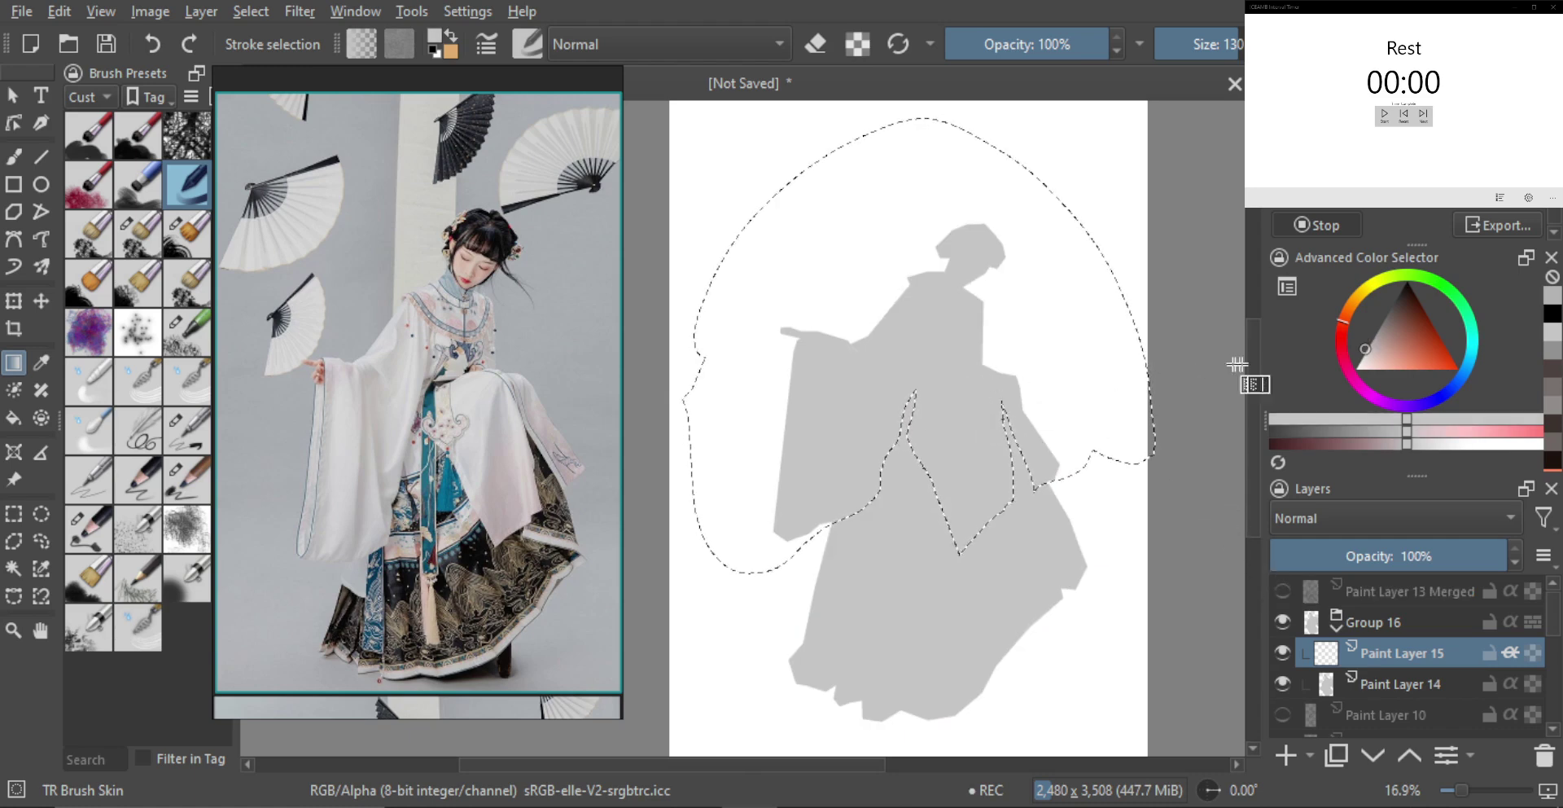
click(1360, 355)
click(1359, 356)
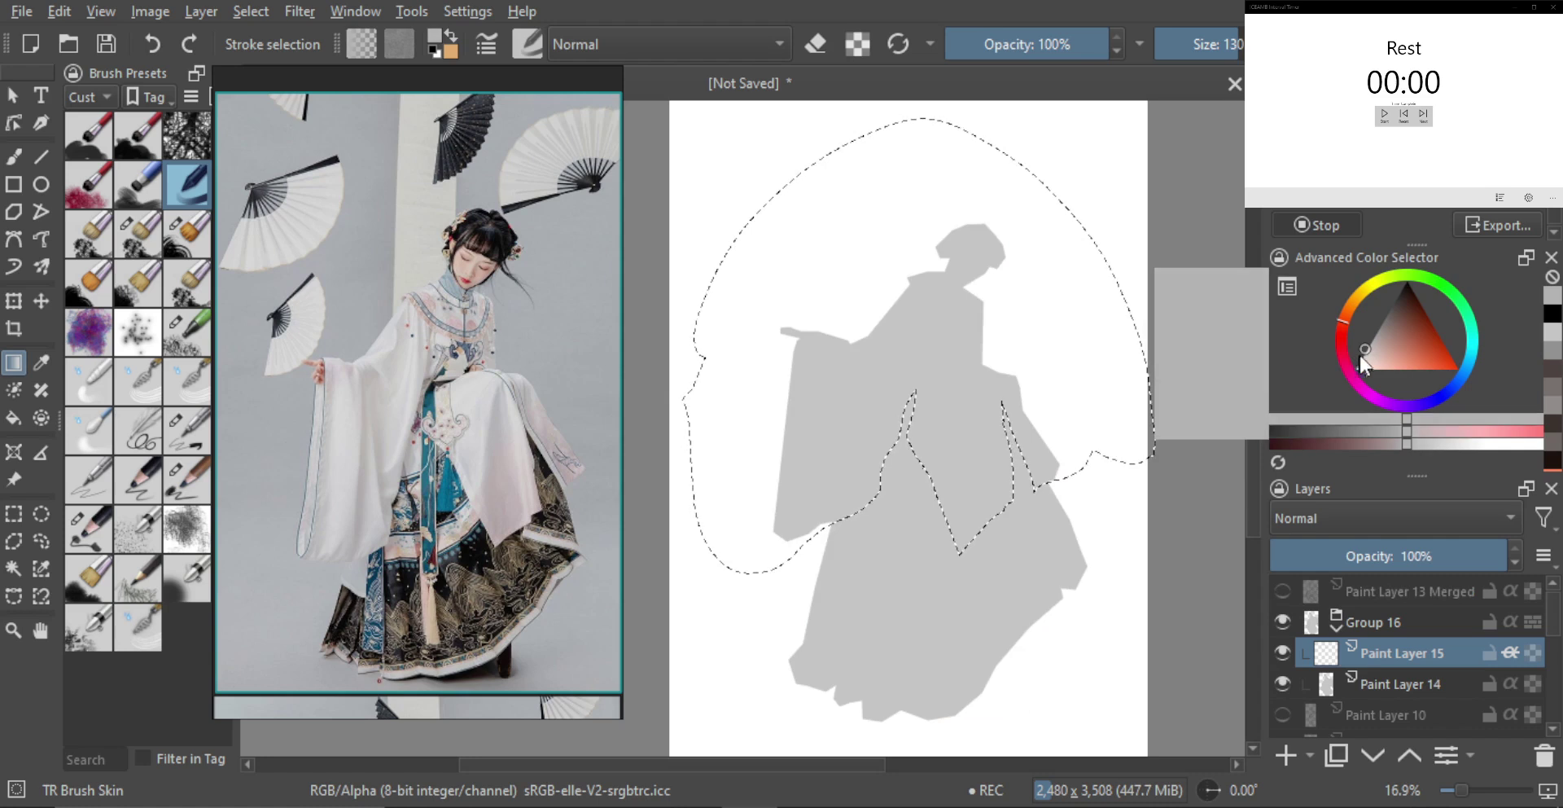
click(1385, 348)
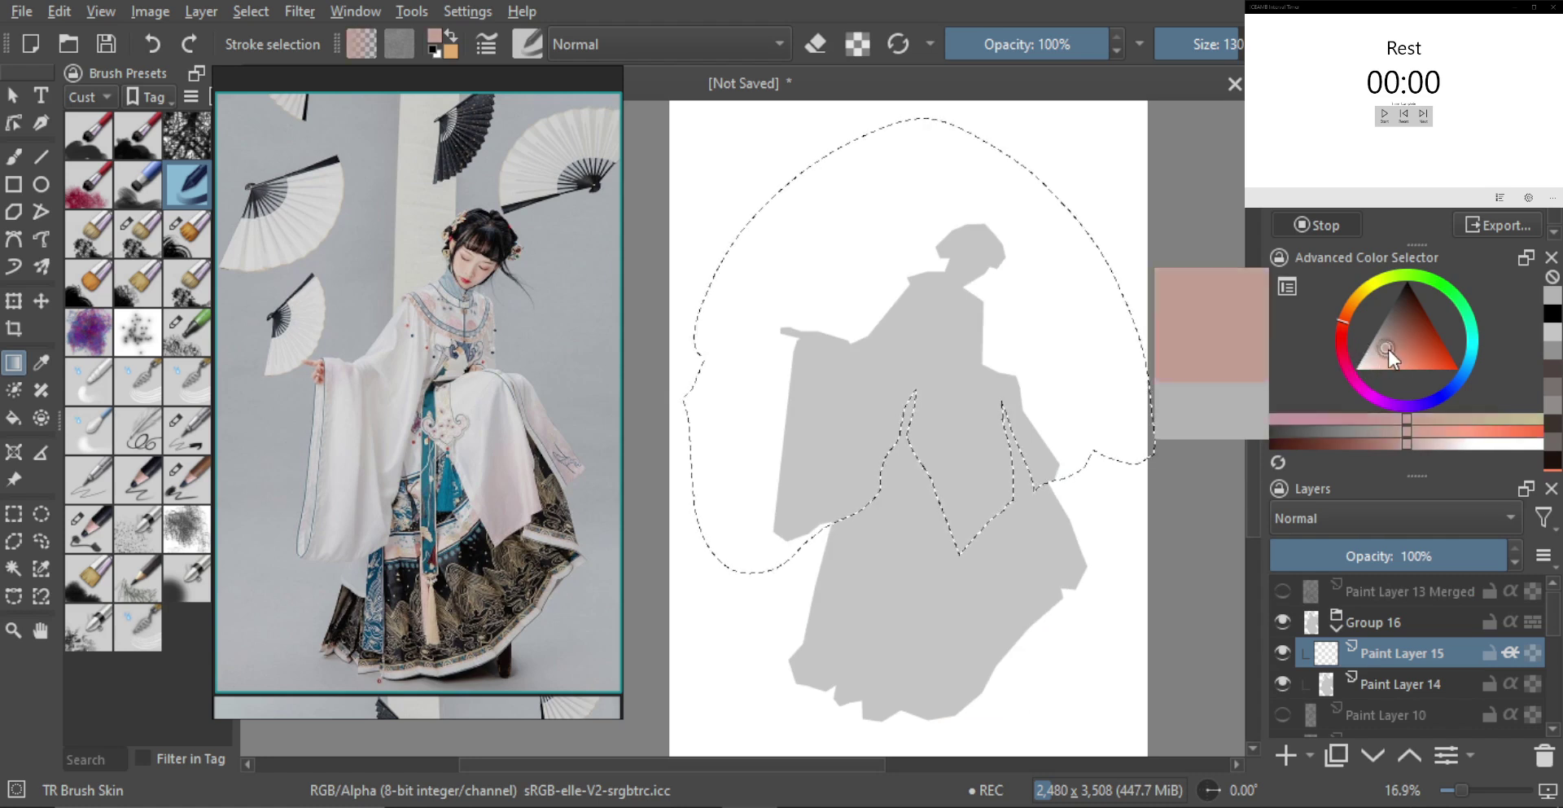
click(1359, 358)
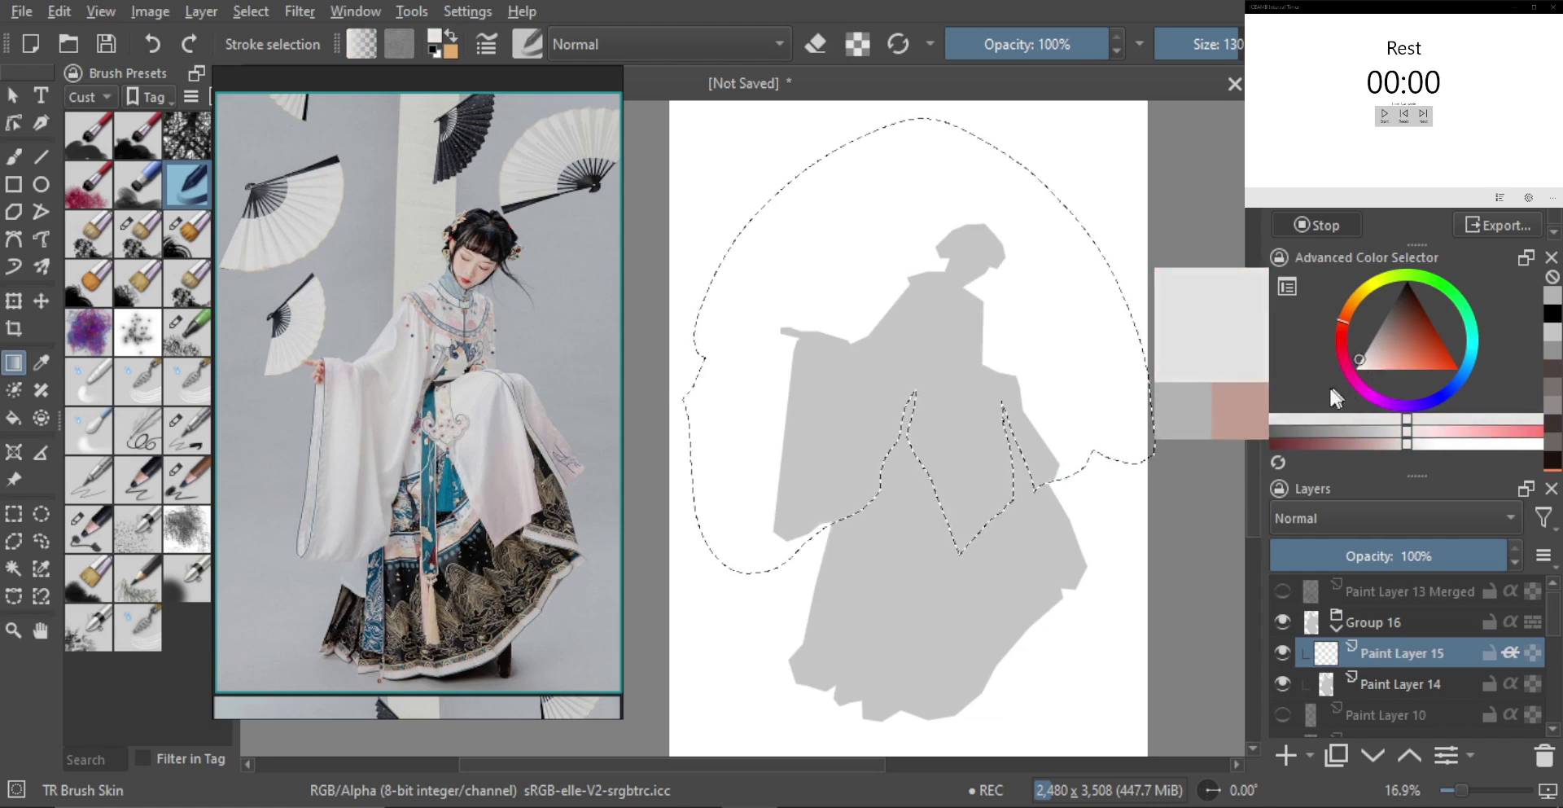
drag(949, 290, 923, 383)
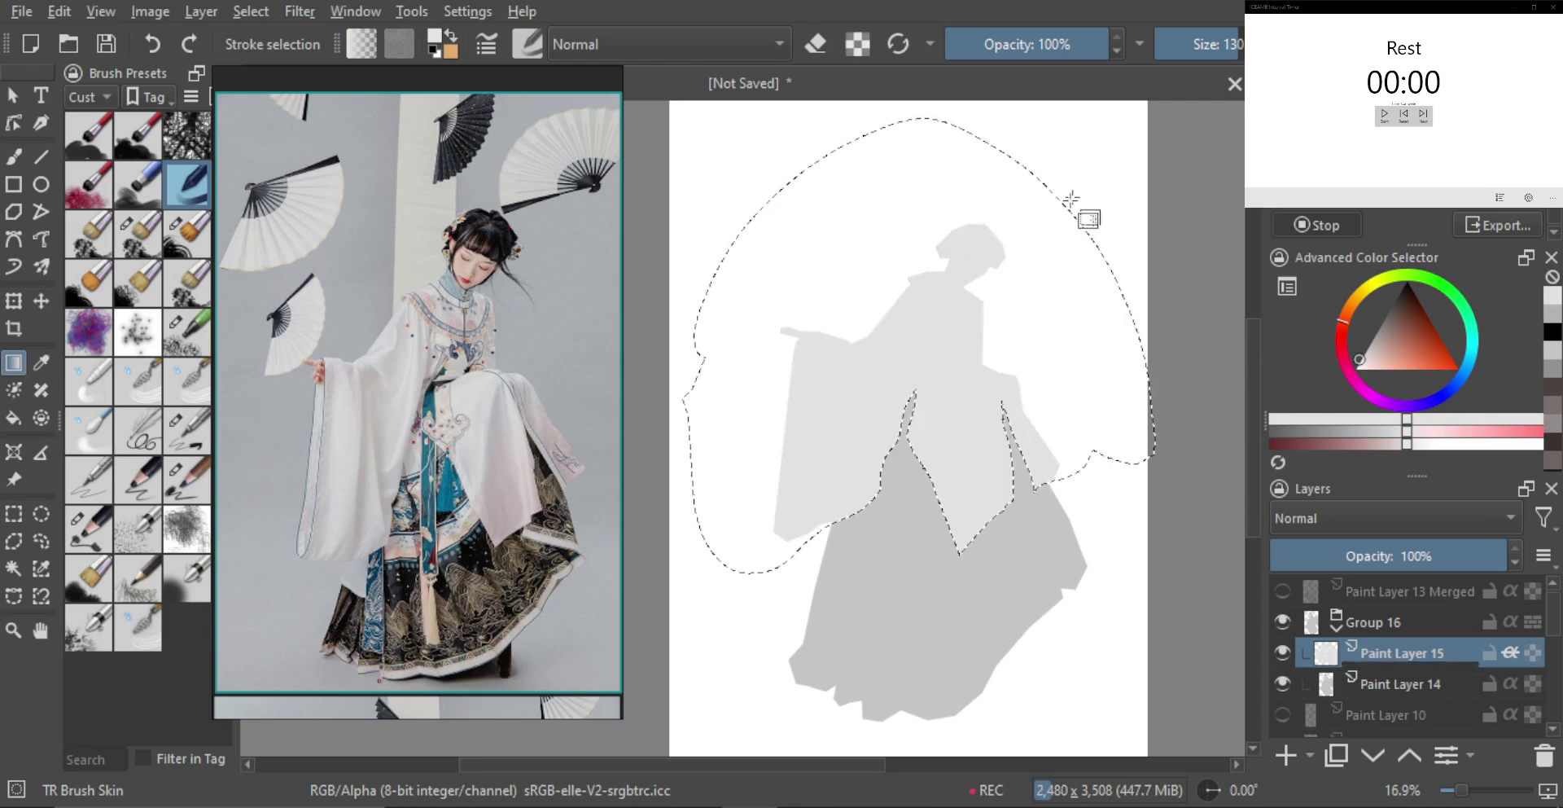
Show the line art again and clear the selection around the robe
click(1283, 591)
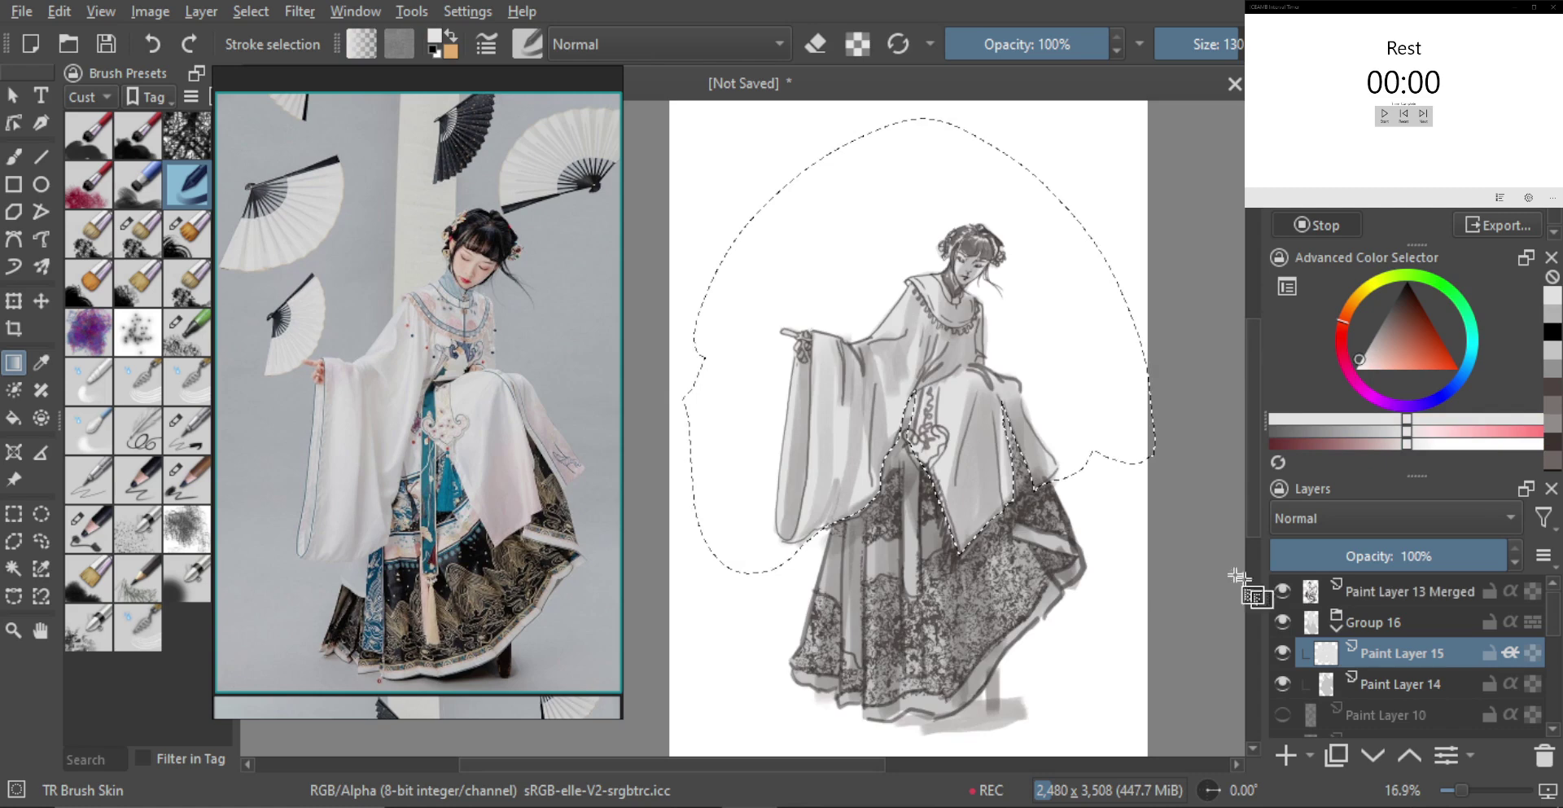
key(minus)
key(ctrl+shift+a)
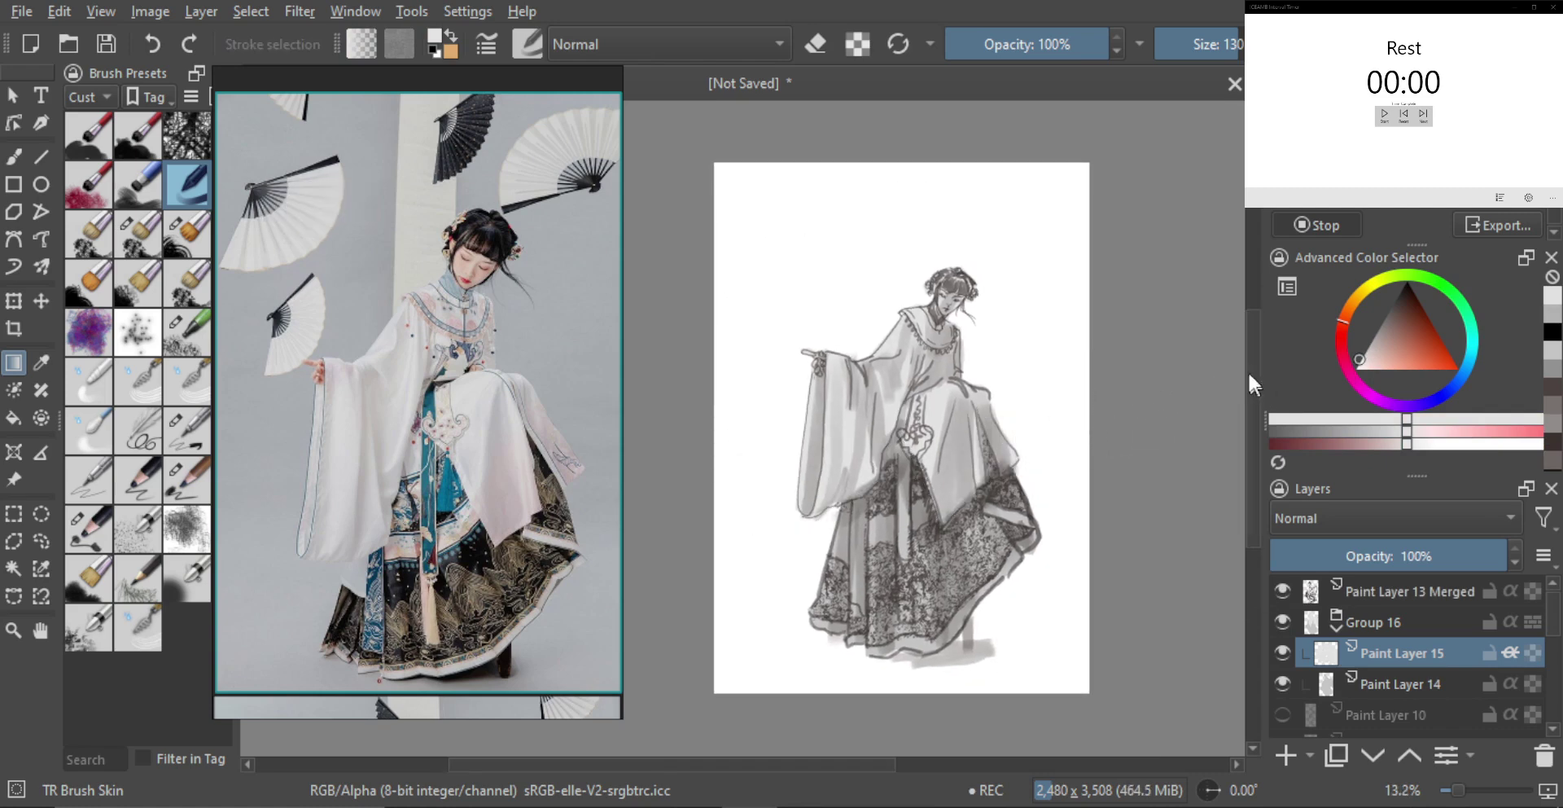
Add a paint layer above Paint Layer 15 and set up the TR Pincel brush with white for the skirt pattern
key(b)
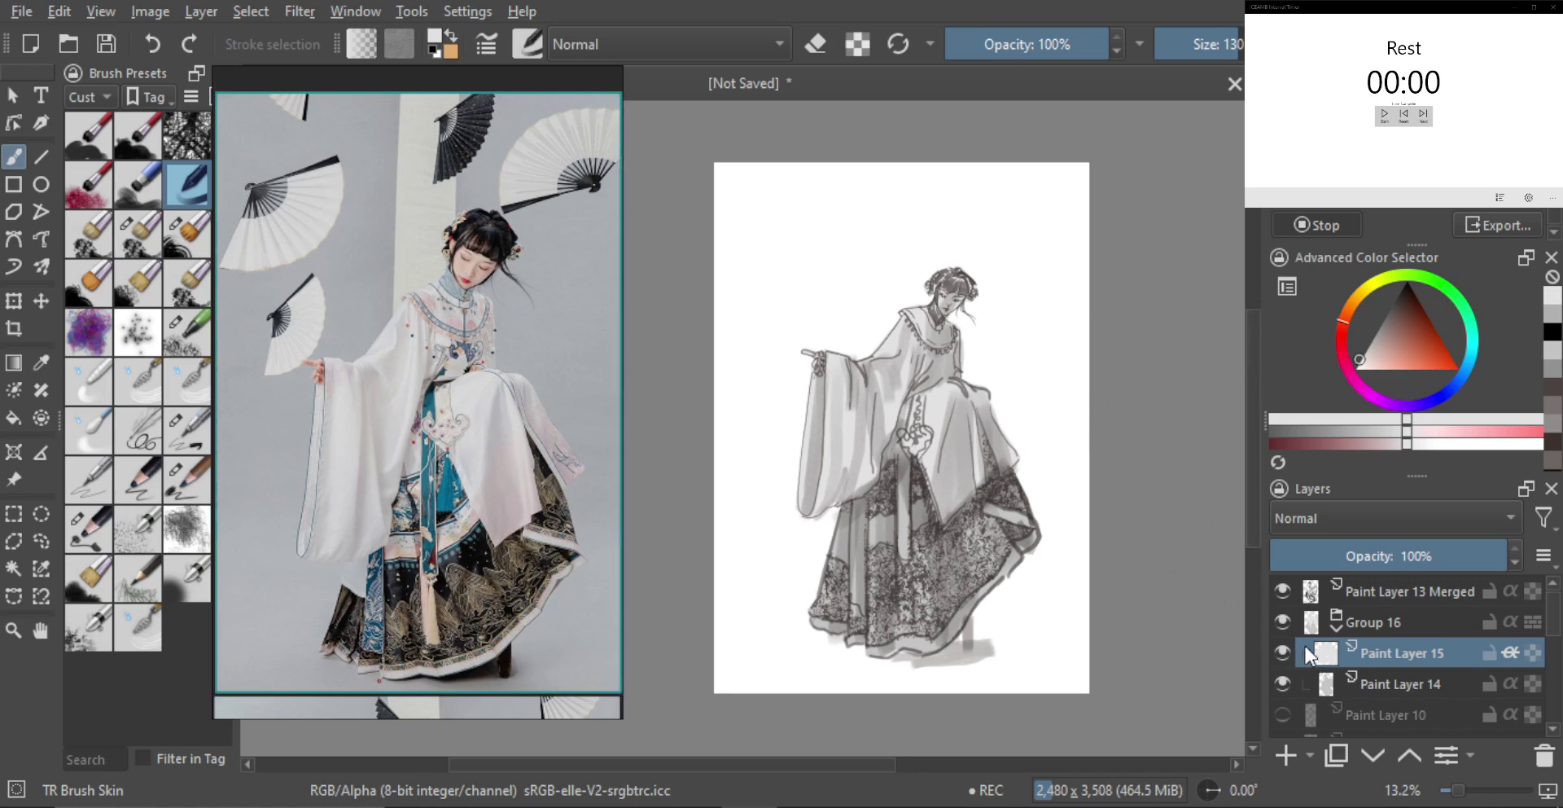
key(Insert)
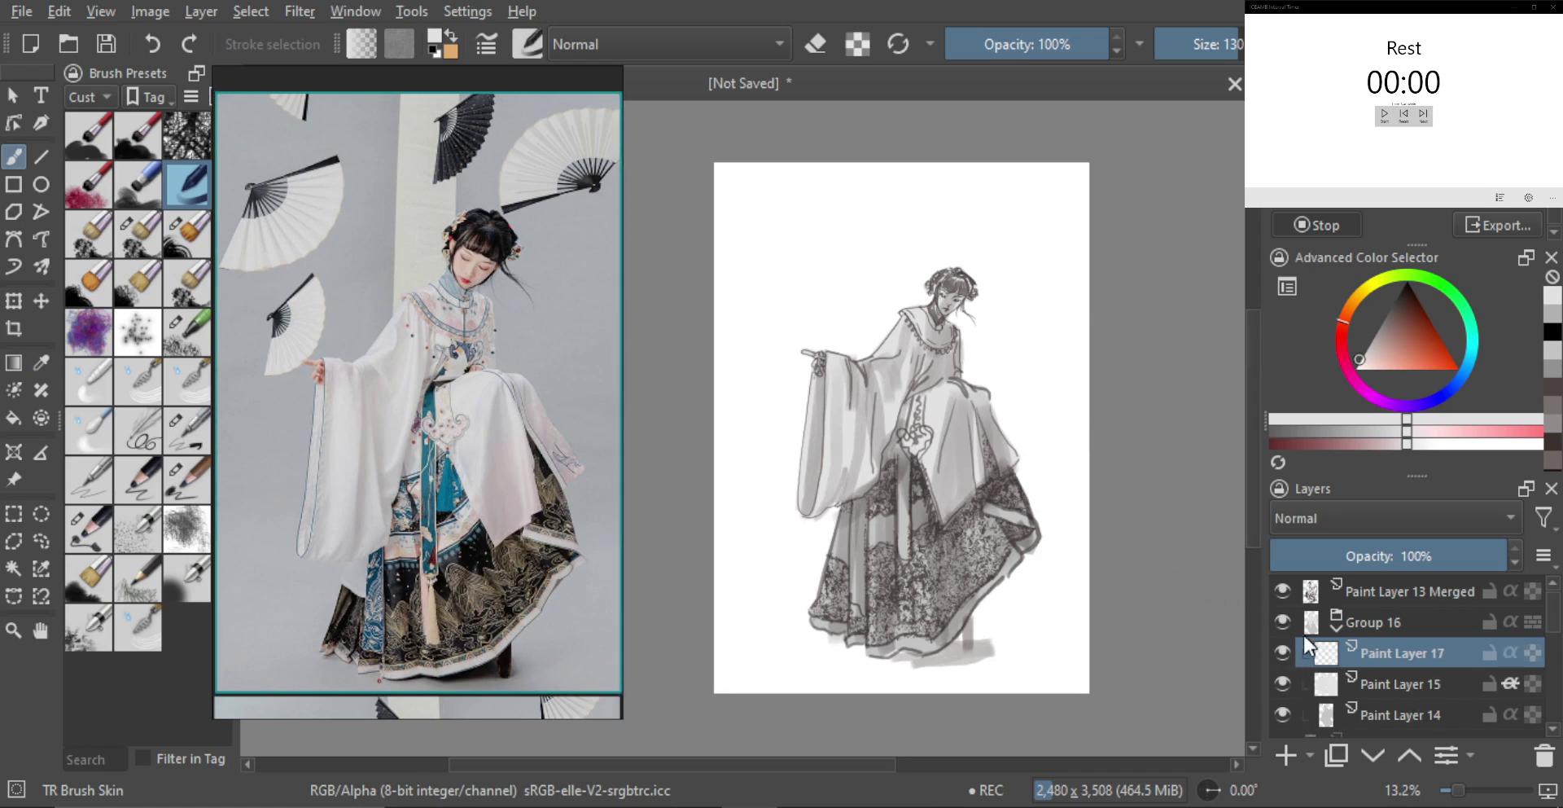
click(184, 436)
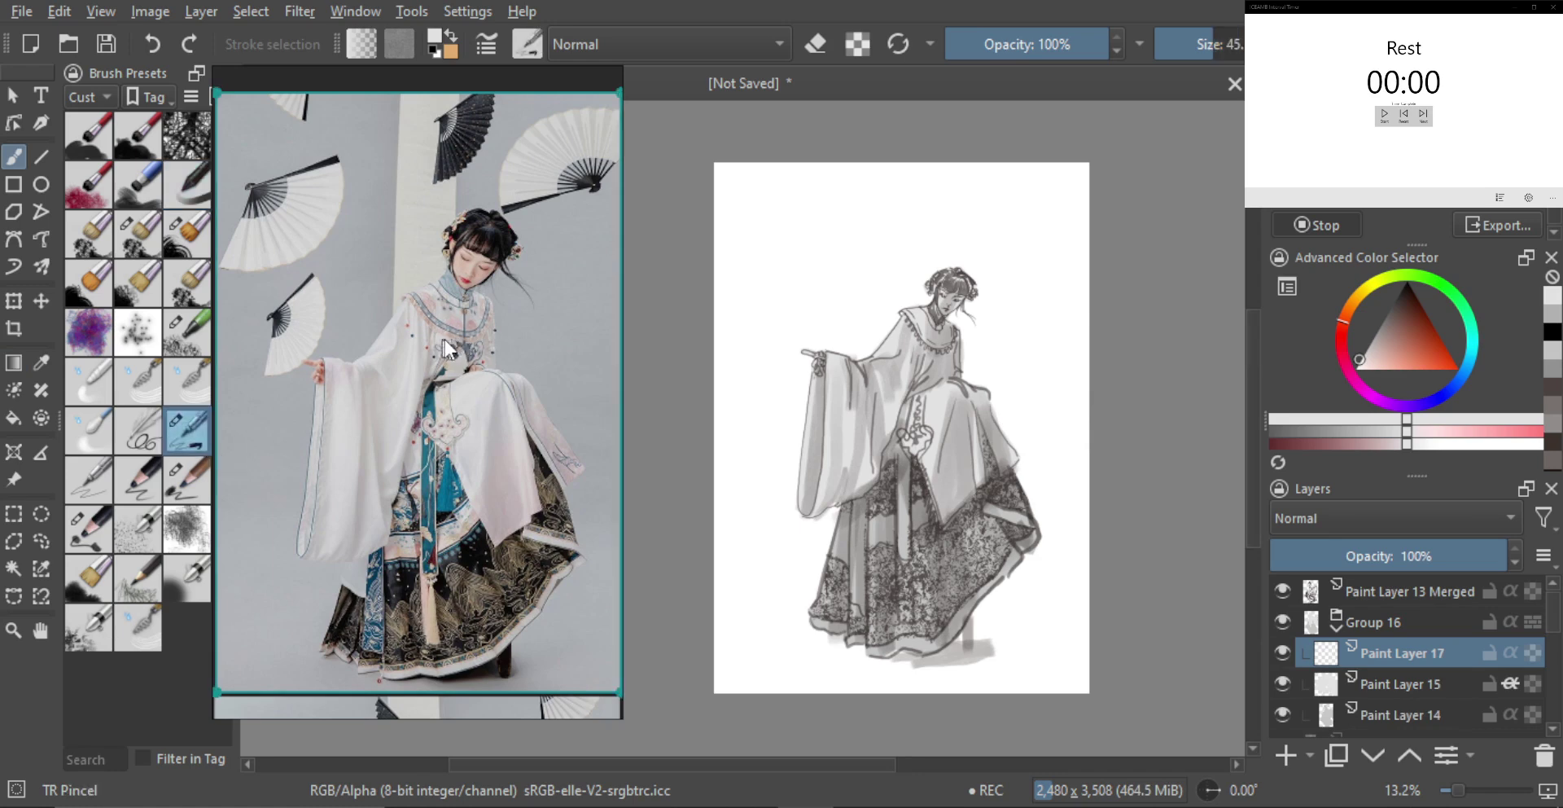
scroll(458, 334, up, 5)
scroll(425, 391, up, 3)
mouse_move(426, 393)
mouse_down()
mouse_move(438, 314)
mouse_move(505, 224)
mouse_move(422, 353)
mouse_move(446, 373)
mouse_up()
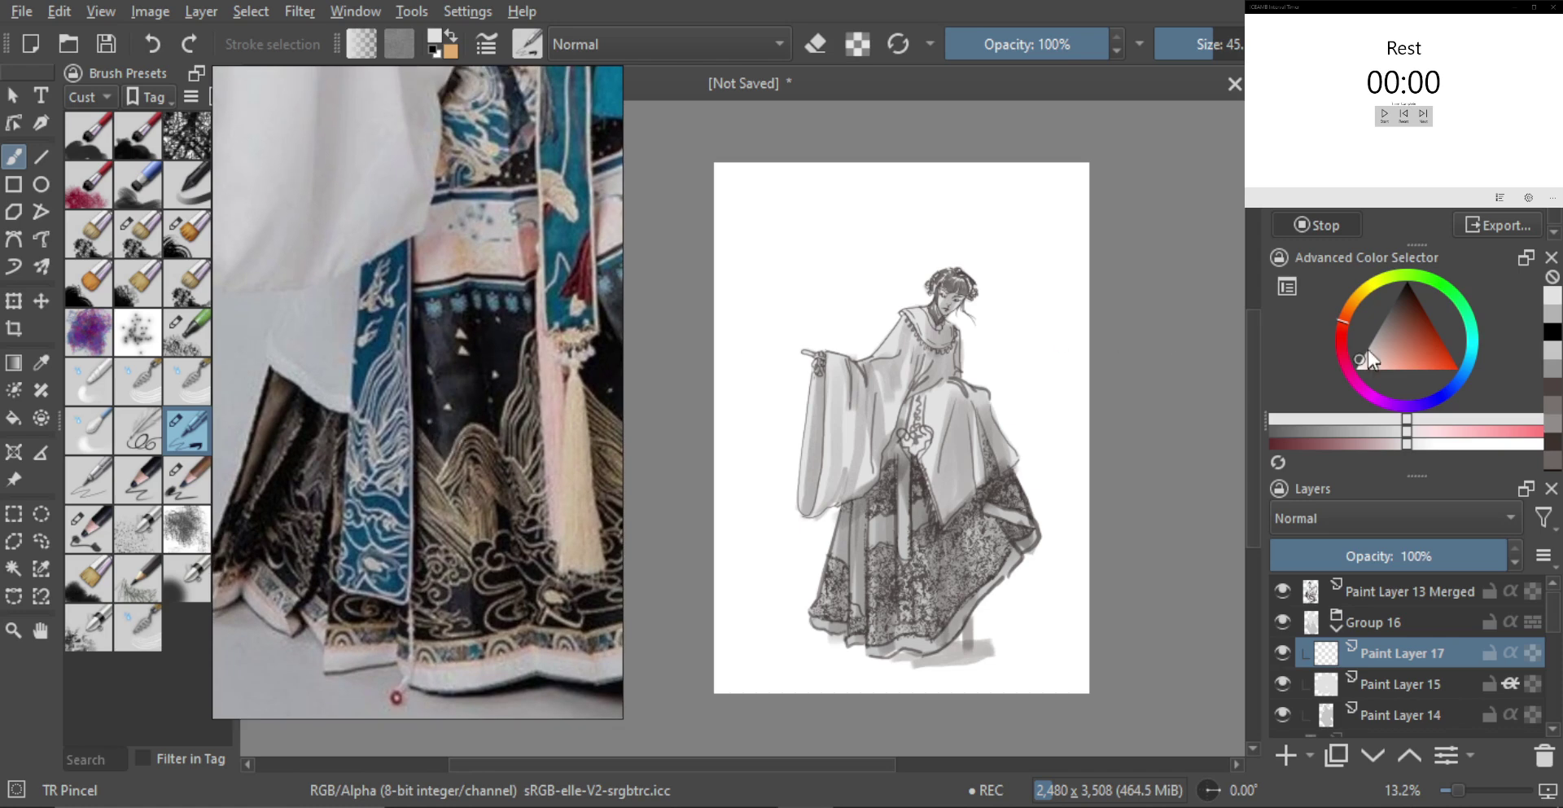
drag(1368, 357, 1355, 368)
Draw thin white swirling pattern lines down the narrow skirt panel beneath the long sleeve, following the reference's blue panel
mouse_move(851, 544)
mouse_down()
mouse_move(887, 519)
mouse_move(861, 552)
mouse_move(855, 390)
mouse_up()
key(ctrl+z)
drag(852, 417, 874, 466)
mouse_move(835, 366)
mouse_down()
mouse_move(815, 377)
mouse_move(831, 313)
mouse_move(830, 343)
mouse_move(844, 340)
mouse_move(813, 439)
mouse_move(846, 373)
mouse_up()
key(ctrl+z)
mouse_move(815, 466)
mouse_down()
mouse_move(837, 420)
mouse_move(809, 479)
mouse_up()
drag(847, 412, 803, 497)
drag(851, 449, 821, 456)
drag(852, 440, 831, 451)
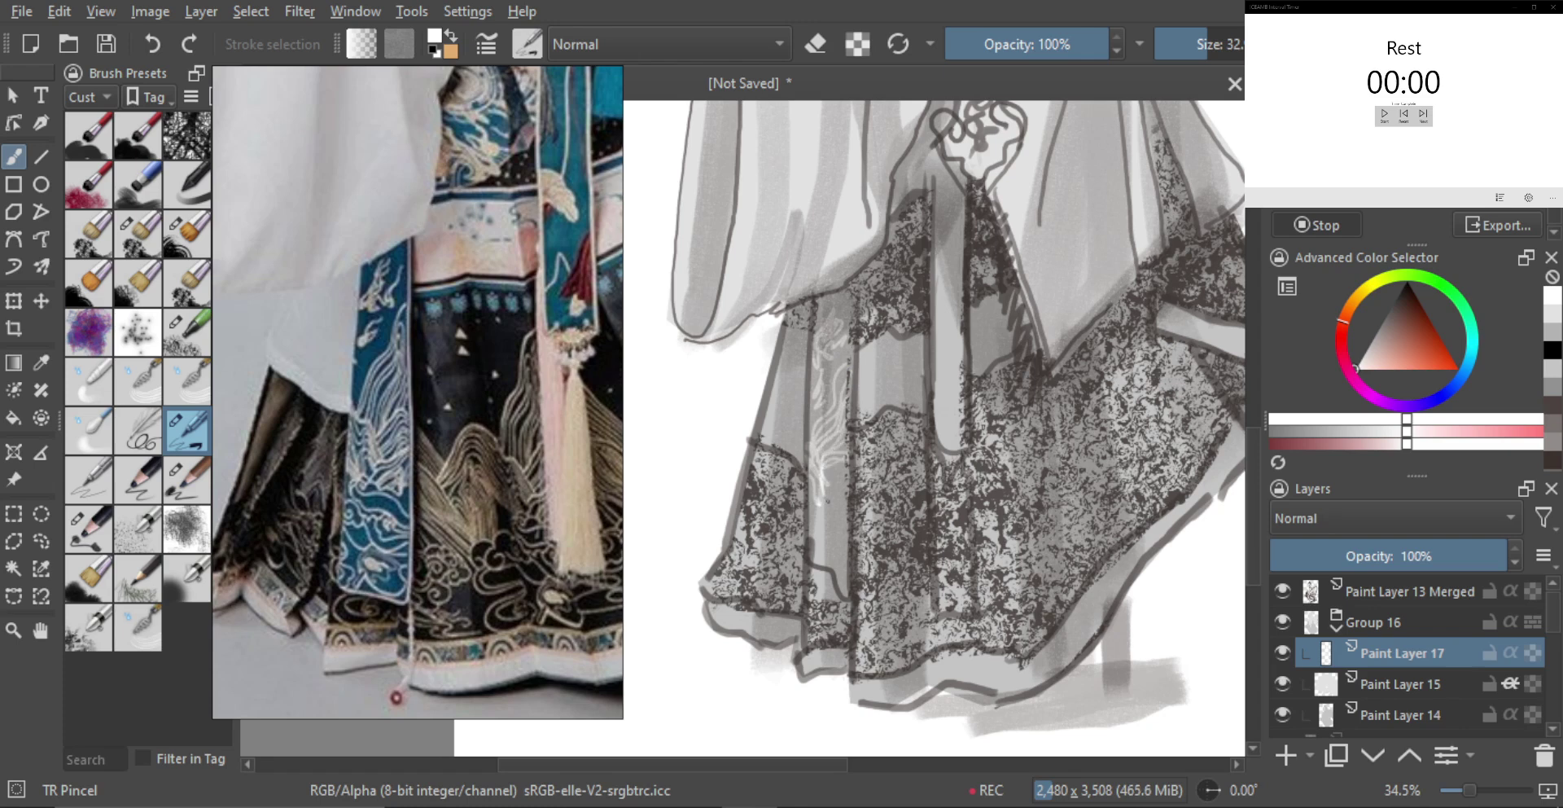
drag(847, 511, 807, 559)
drag(875, 416, 855, 513)
Try white lines across the skirt's plain upper band, and undo them
drag(887, 457, 887, 529)
mouse_move(881, 455)
mouse_down()
mouse_move(857, 499)
mouse_move(848, 451)
mouse_move(819, 470)
mouse_up()
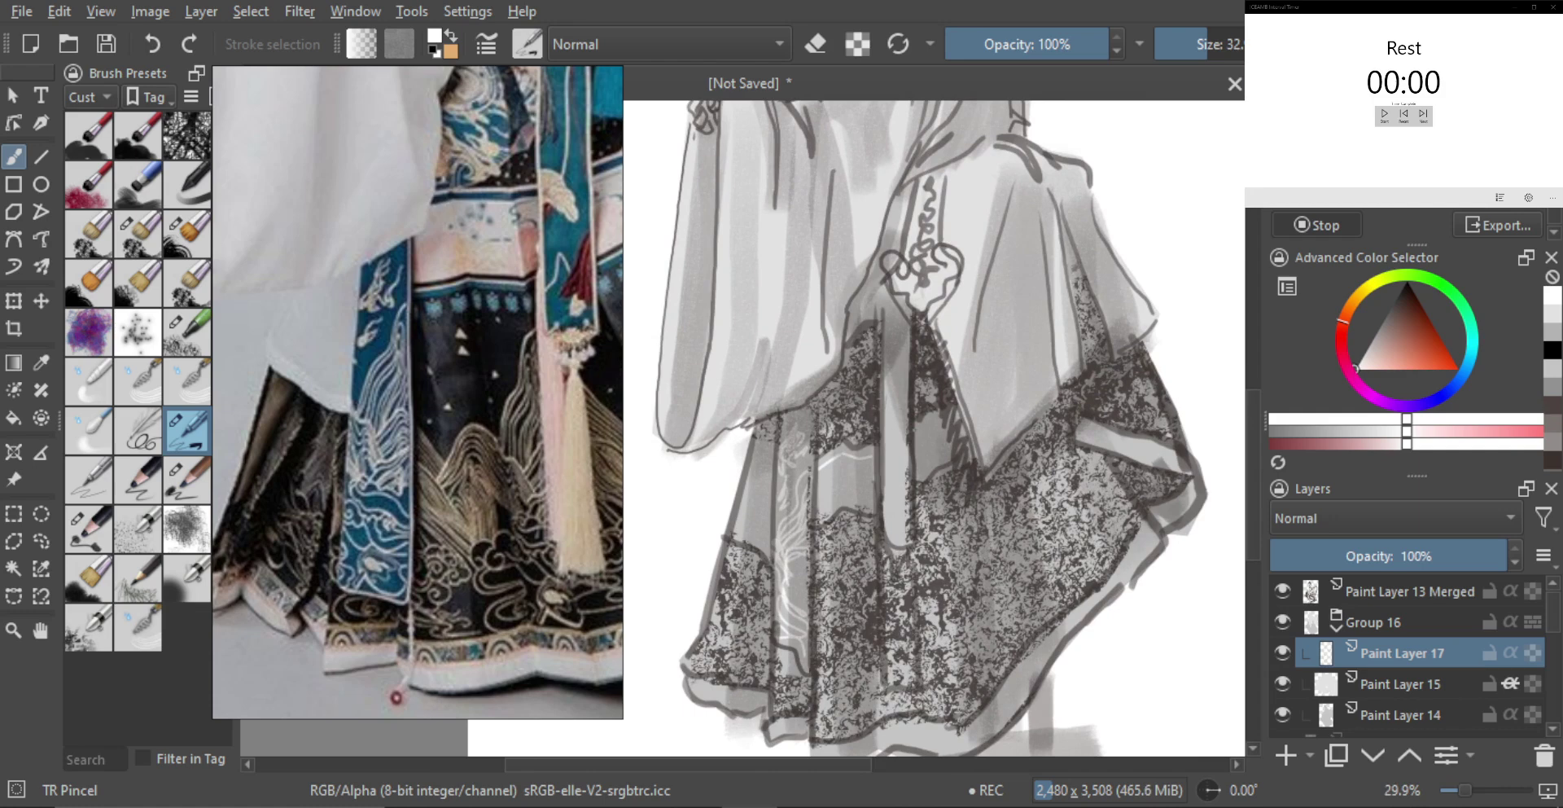
drag(818, 517, 843, 496)
key(ctrl+z)
key(ctrl+z)
key(ctrl+z)
Draw white curved ornament strokes on the hanging sash below the knot, undoing the unwanted ones
drag(841, 425, 881, 420)
mouse_move(840, 459)
mouse_down()
mouse_move(863, 459)
mouse_move(836, 404)
mouse_move(827, 469)
mouse_move(853, 398)
mouse_move(900, 421)
mouse_up()
key(ctrl+z)
drag(866, 491, 856, 491)
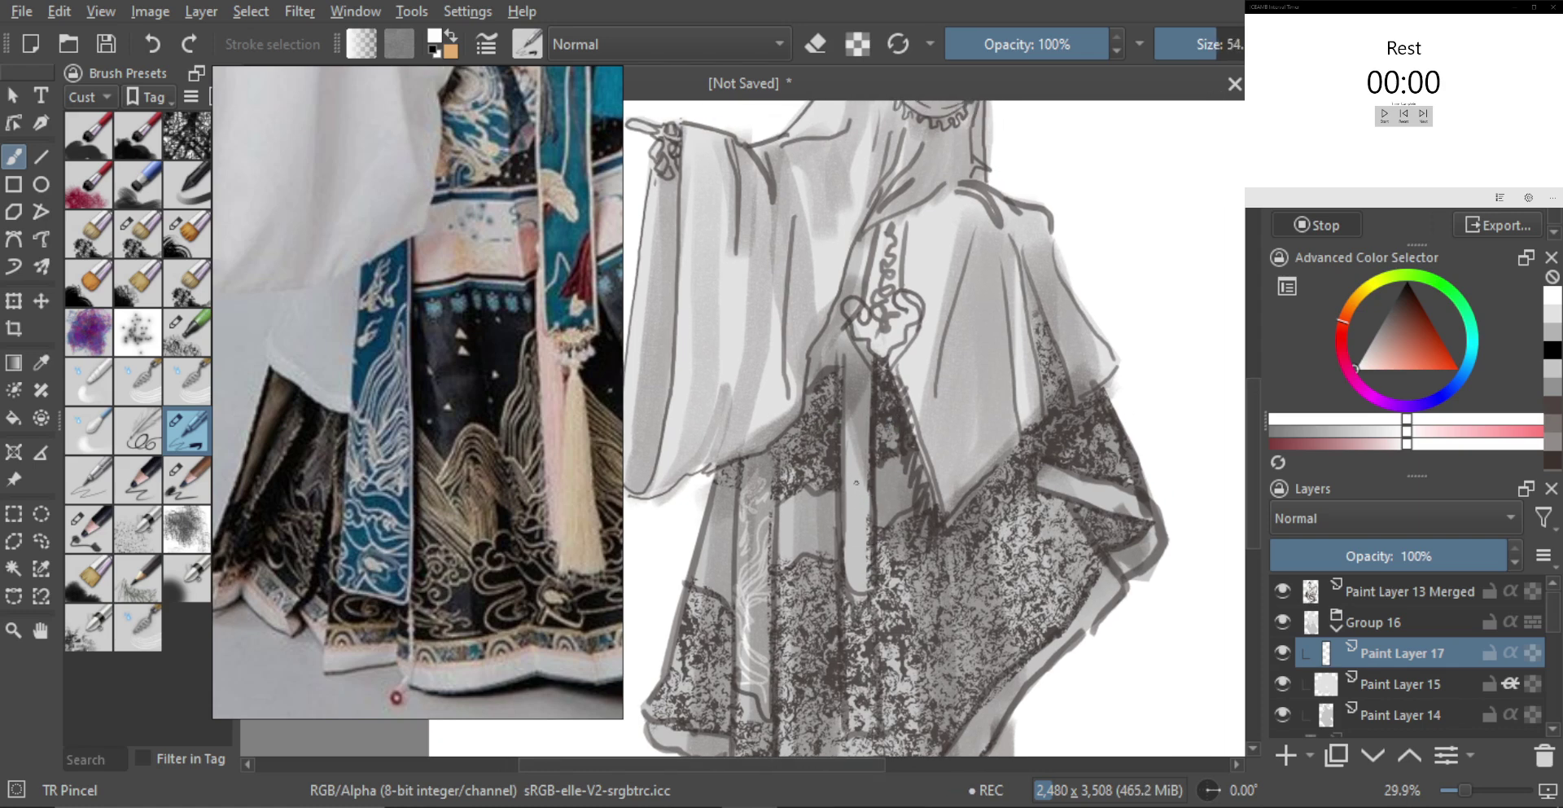
mouse_move(846, 550)
mouse_down()
mouse_move(857, 518)
mouse_move(863, 539)
mouse_move(850, 463)
mouse_move(846, 477)
mouse_up()
key(ctrl+z)
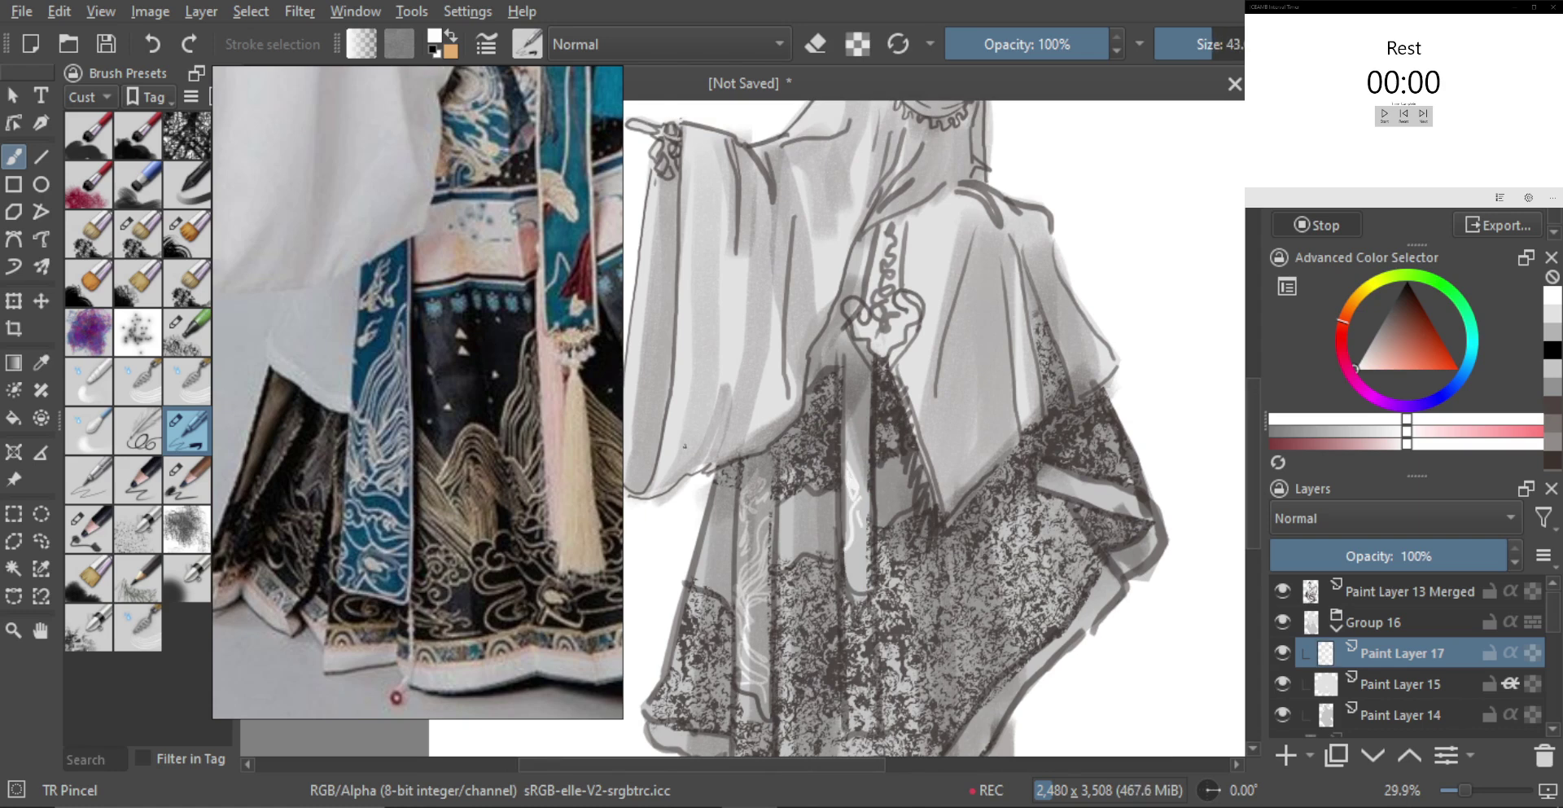
scroll(574, 496, up, 5)
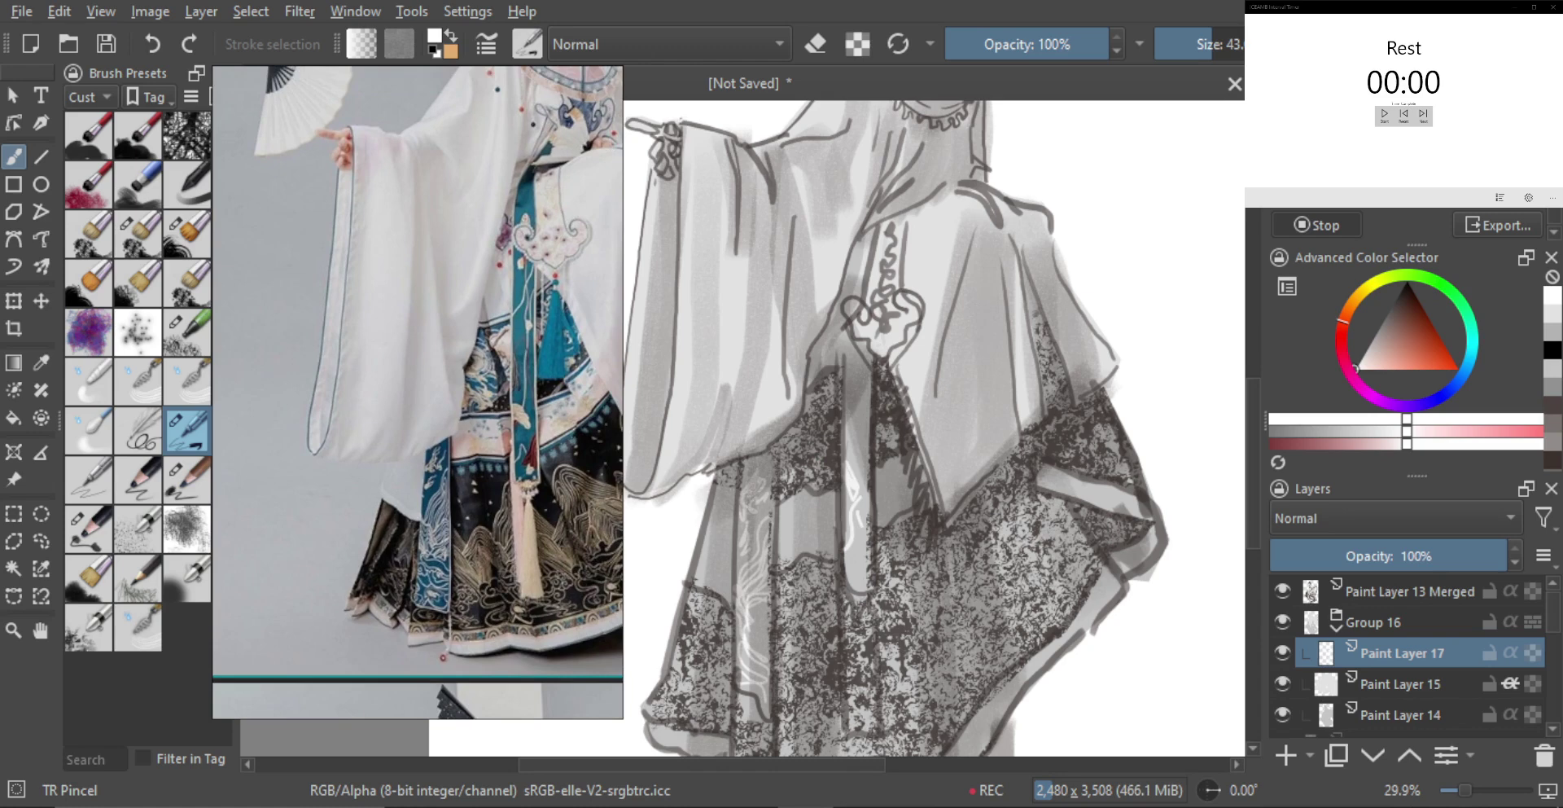
mouse_move(850, 469)
mouse_down()
mouse_move(865, 366)
mouse_move(855, 429)
mouse_move(865, 393)
mouse_move(853, 349)
mouse_move(905, 363)
mouse_move(900, 425)
mouse_move(918, 330)
mouse_move(898, 431)
mouse_up()
Sample a dark brown from the skirt and draw fold strokes across the lower bodice with a larger TR Pincel brush
scroll(537, 367, down, 3)
alt+drag(541, 364, 505, 422)
scroll(505, 429, up, 3)
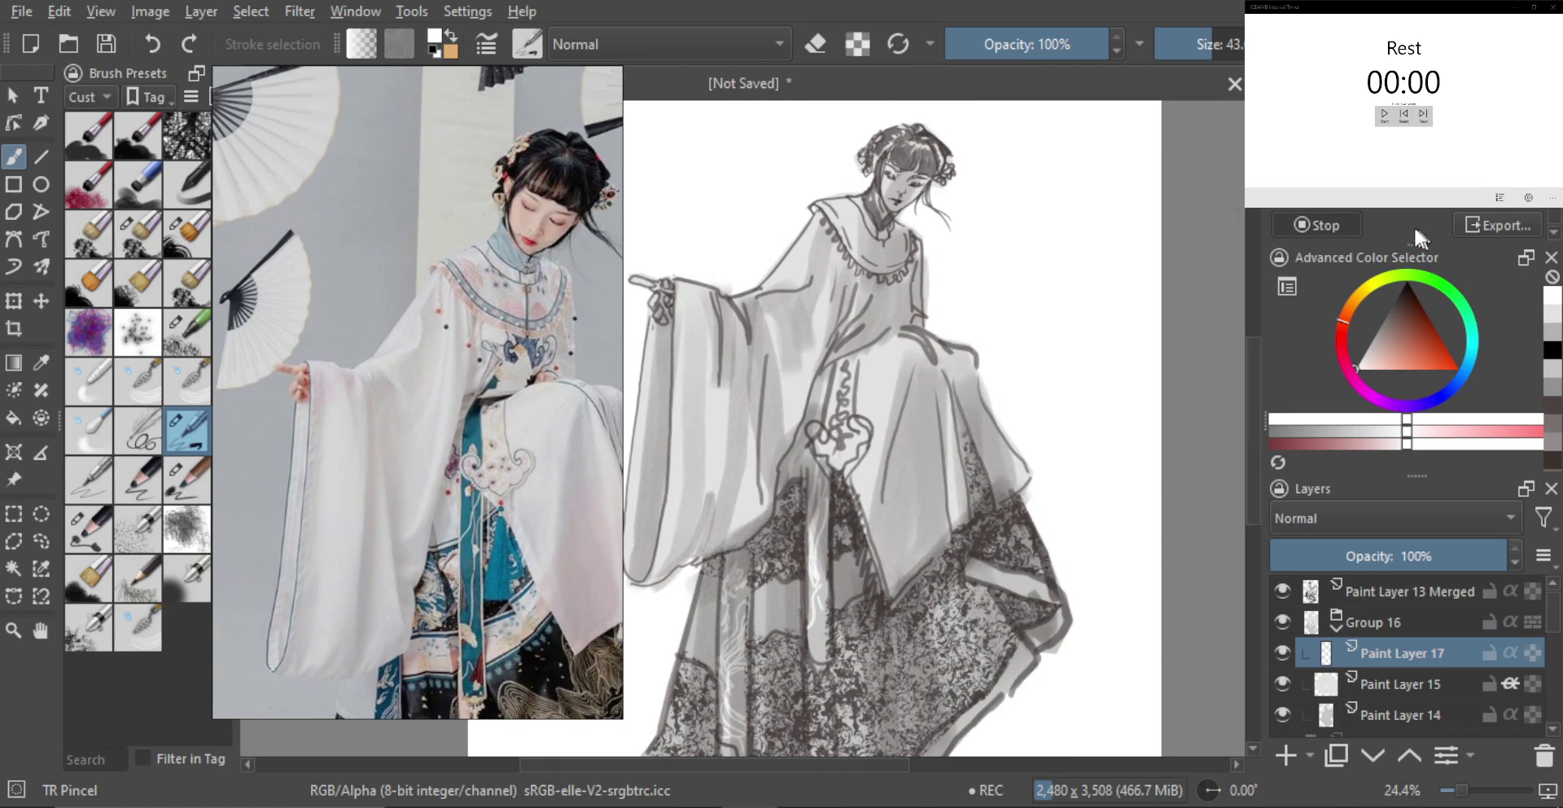
ctrl+click(995, 560)
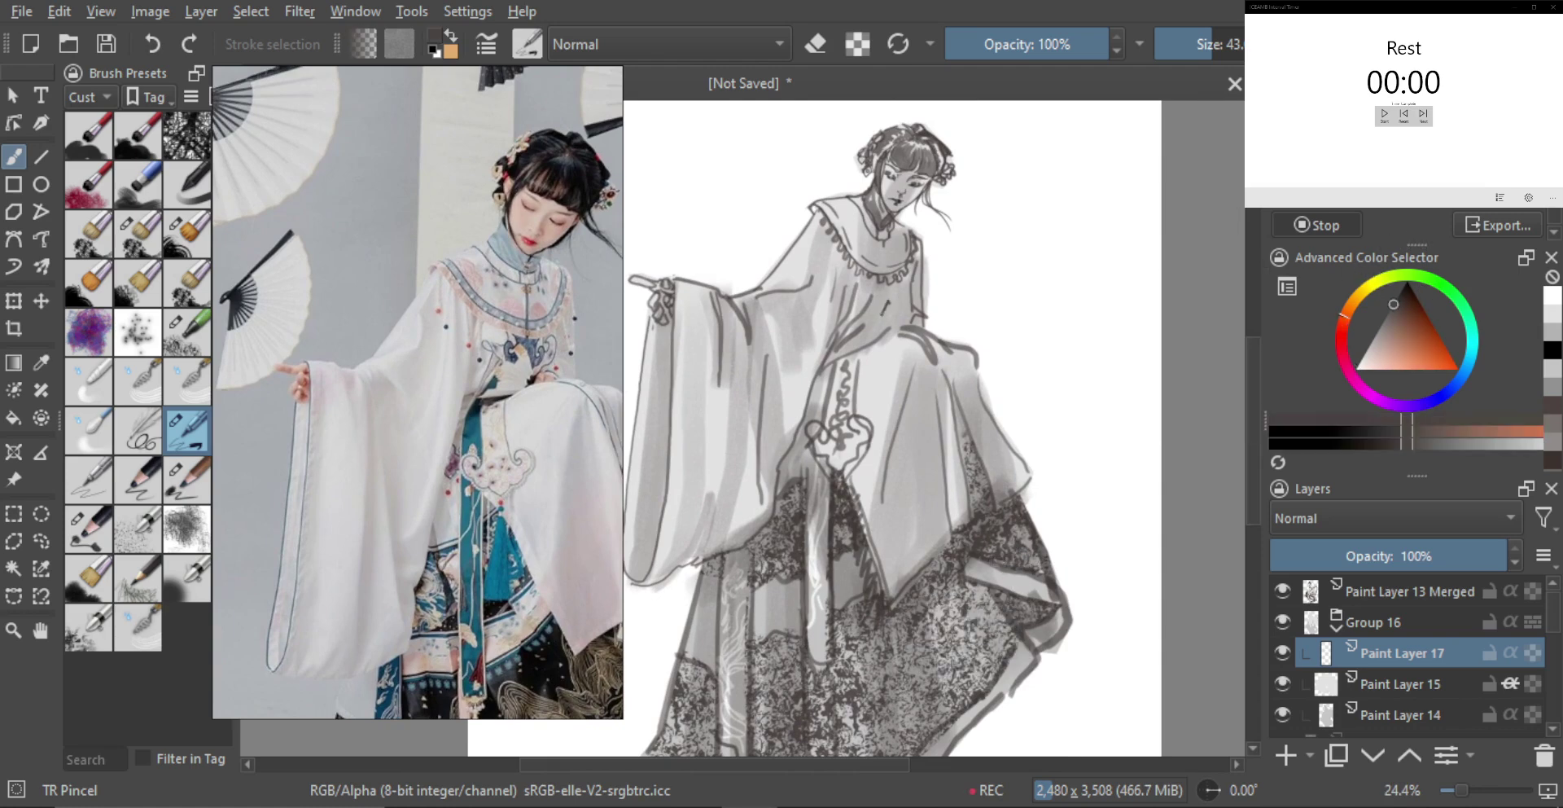
key(ctrl+z)
key(bracketright)
key(bracketright)
key(bracketright)
key(bracketright)
mouse_move(883, 288)
mouse_down()
mouse_move(865, 293)
mouse_move(912, 318)
mouse_up()
key(bracketright)
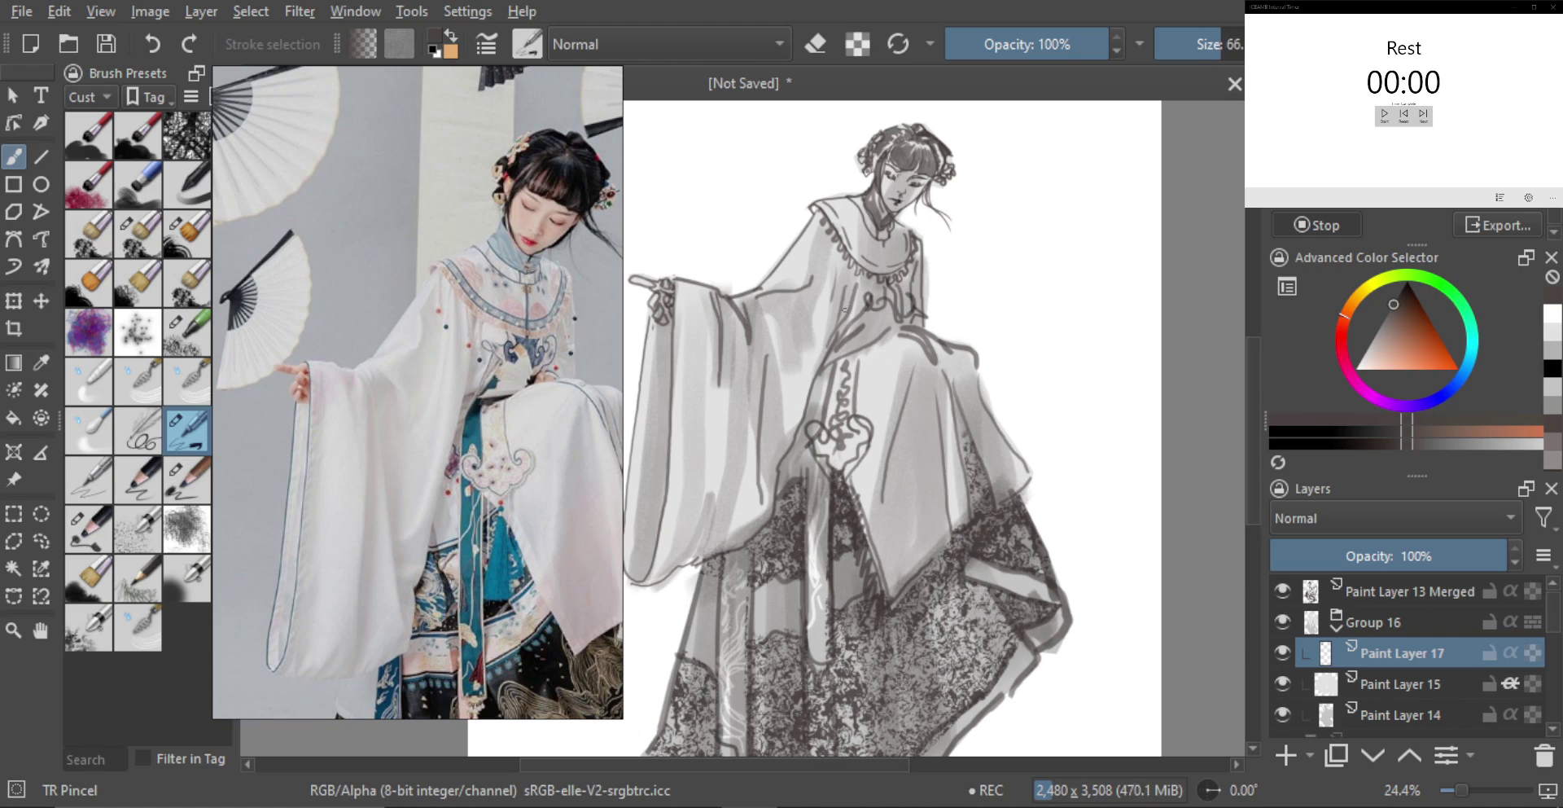
Add finer dark brown strokes around the shoulder and the far edge of the bodice with a smaller brush
key(bracketleft)
key(bracketleft)
key(bracketleft)
drag(816, 220, 823, 299)
drag(841, 249, 847, 326)
key(ctrl+z)
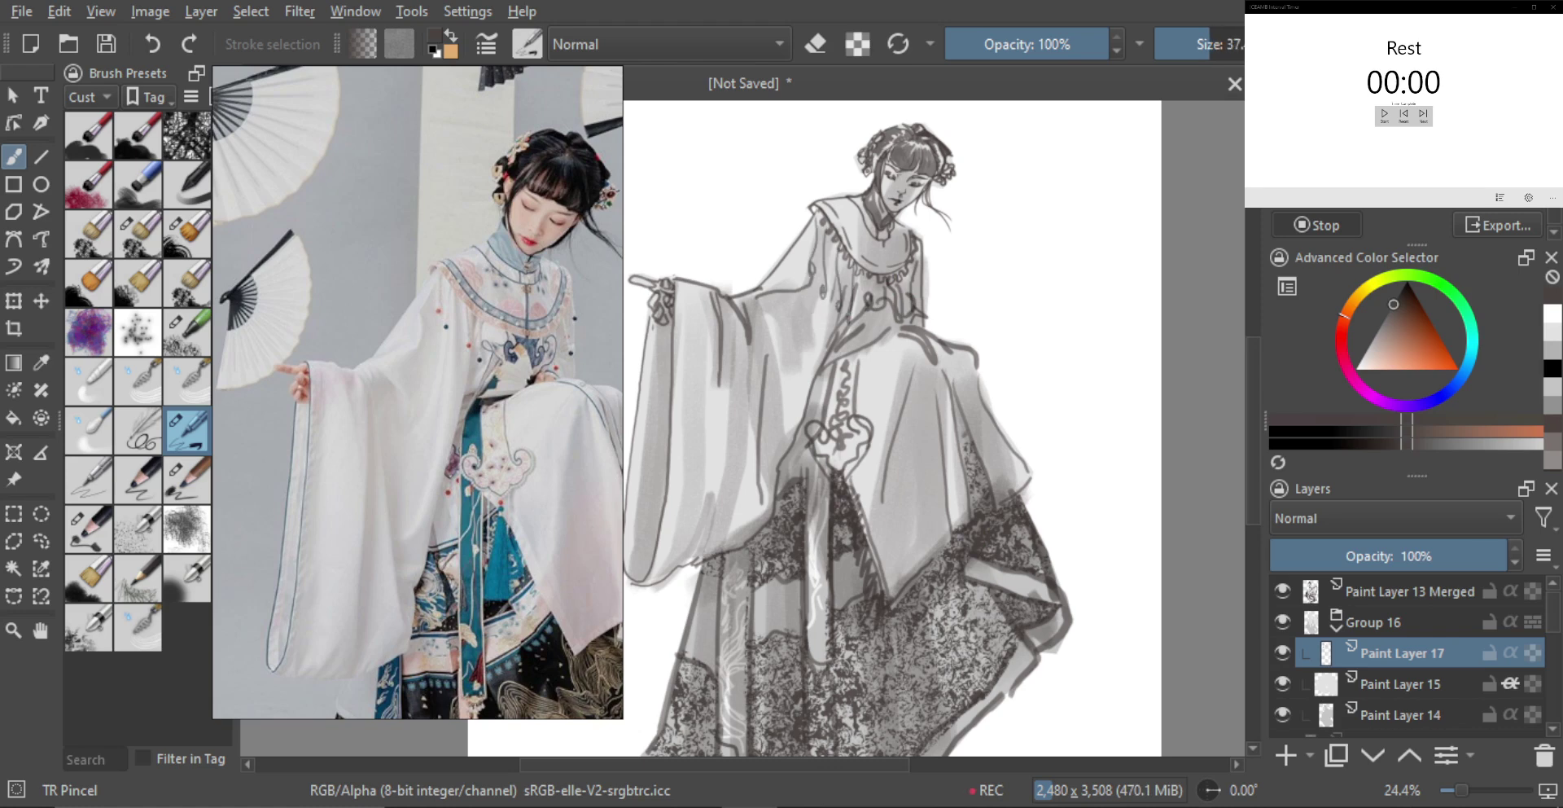
drag(916, 262, 922, 312)
drag(917, 246, 935, 306)
key(minus)
key(minus)
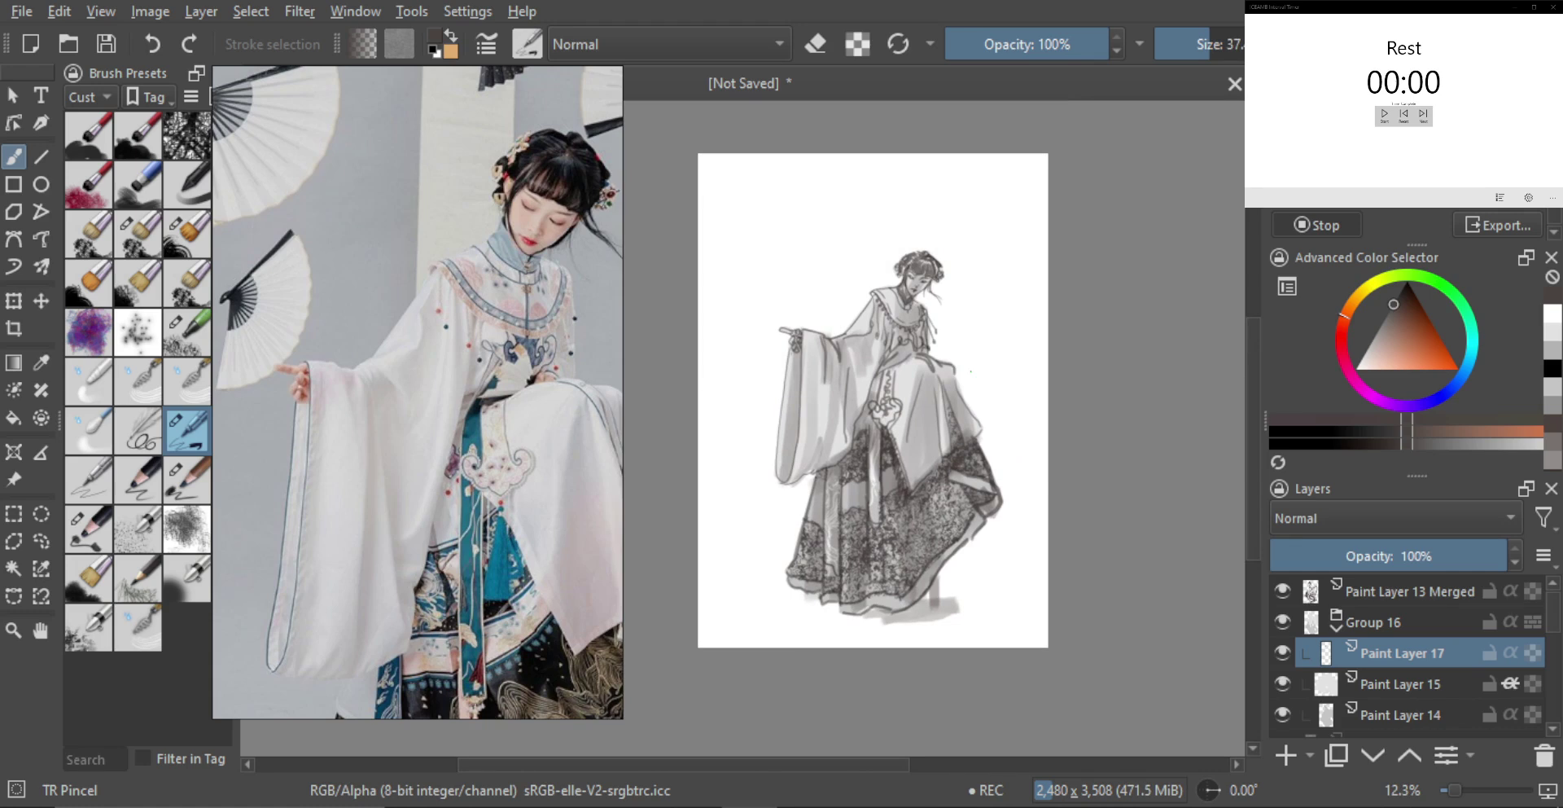
Merge Paint Layer 13 Merged and Group 16 with its paint layers into one layer
click(1377, 584)
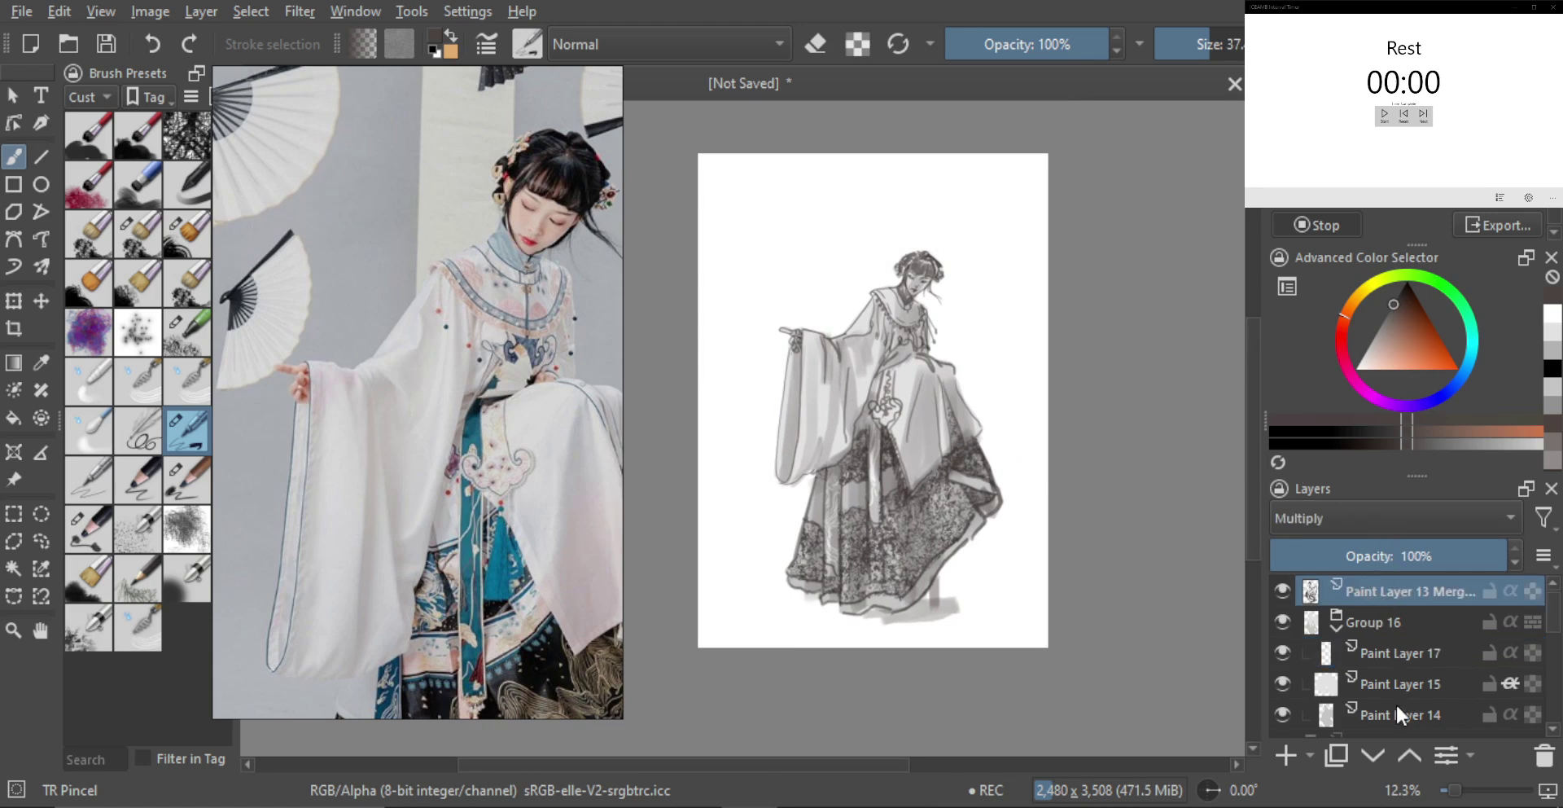
shift+click(1396, 709)
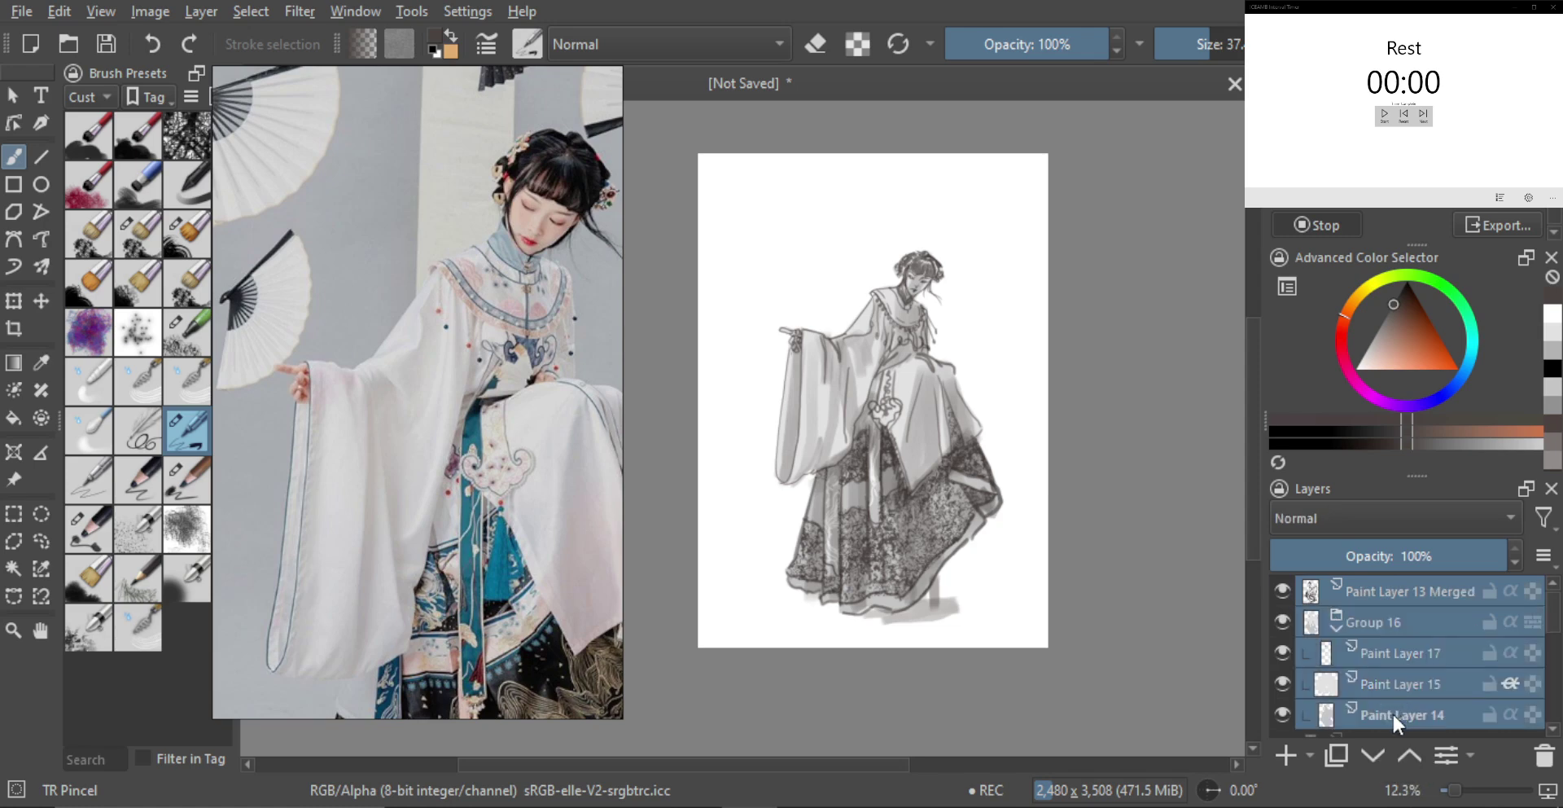
key(ctrl+e)
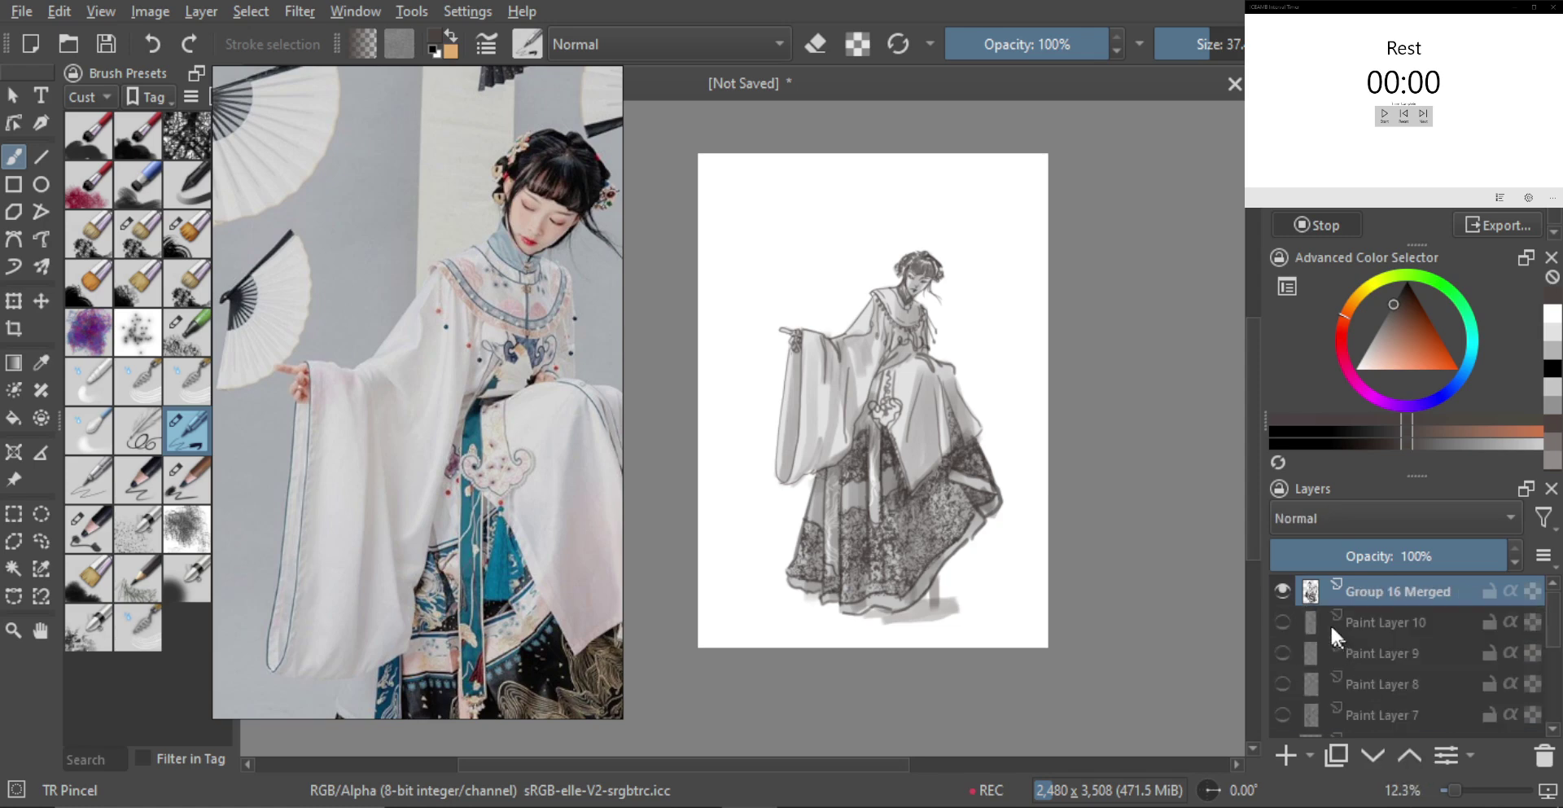
Compare the merged figure with Paint Layer 10 by toggling their visibility
click(1283, 588)
click(1282, 588)
click(1283, 592)
click(1284, 622)
click(1286, 621)
click(1283, 590)
Display the reference photo in greyscale and frame the face closely in both the reference and the drawing
mouse_move(1352, 646)
scroll(521, 269, up, 5)
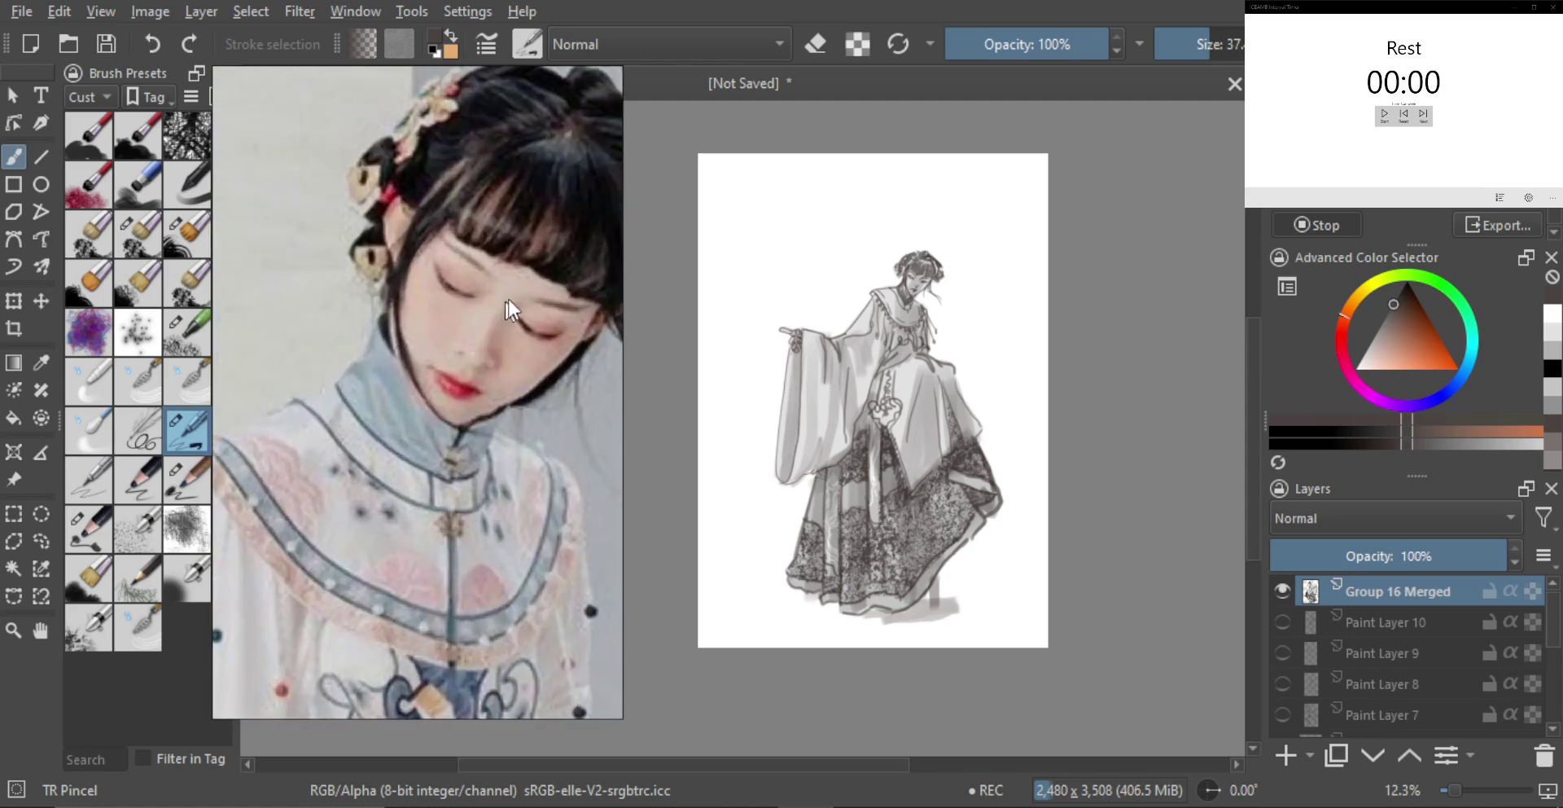
key(alt+g)
drag(914, 384, 1041, 253)
scroll(1041, 253, up, 9)
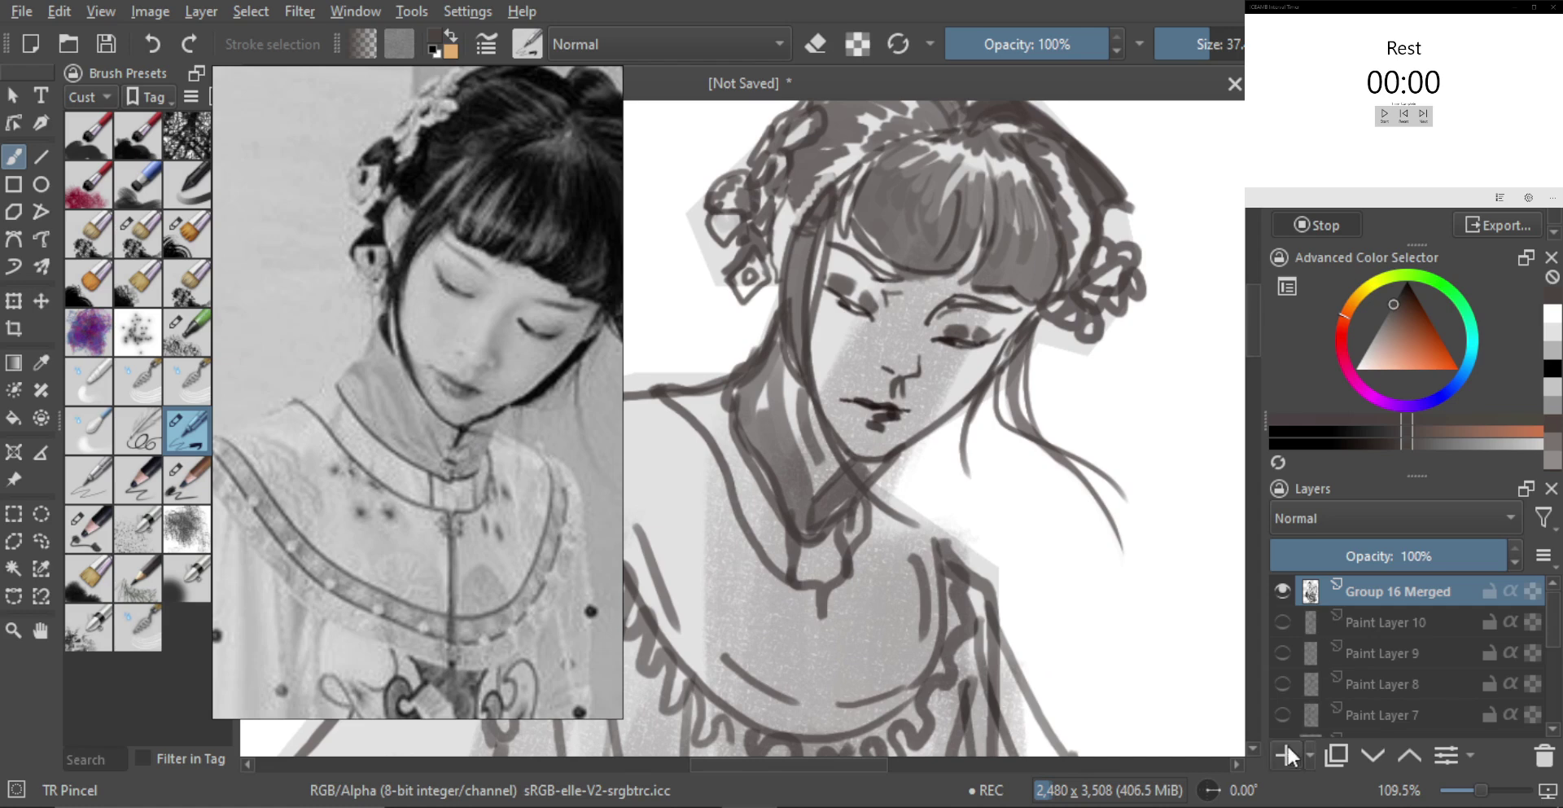
Add a layer above Group 16 Merged and paint sampled light grey beside the nose with the TR Pincel Txtr3 brush
click(1288, 746)
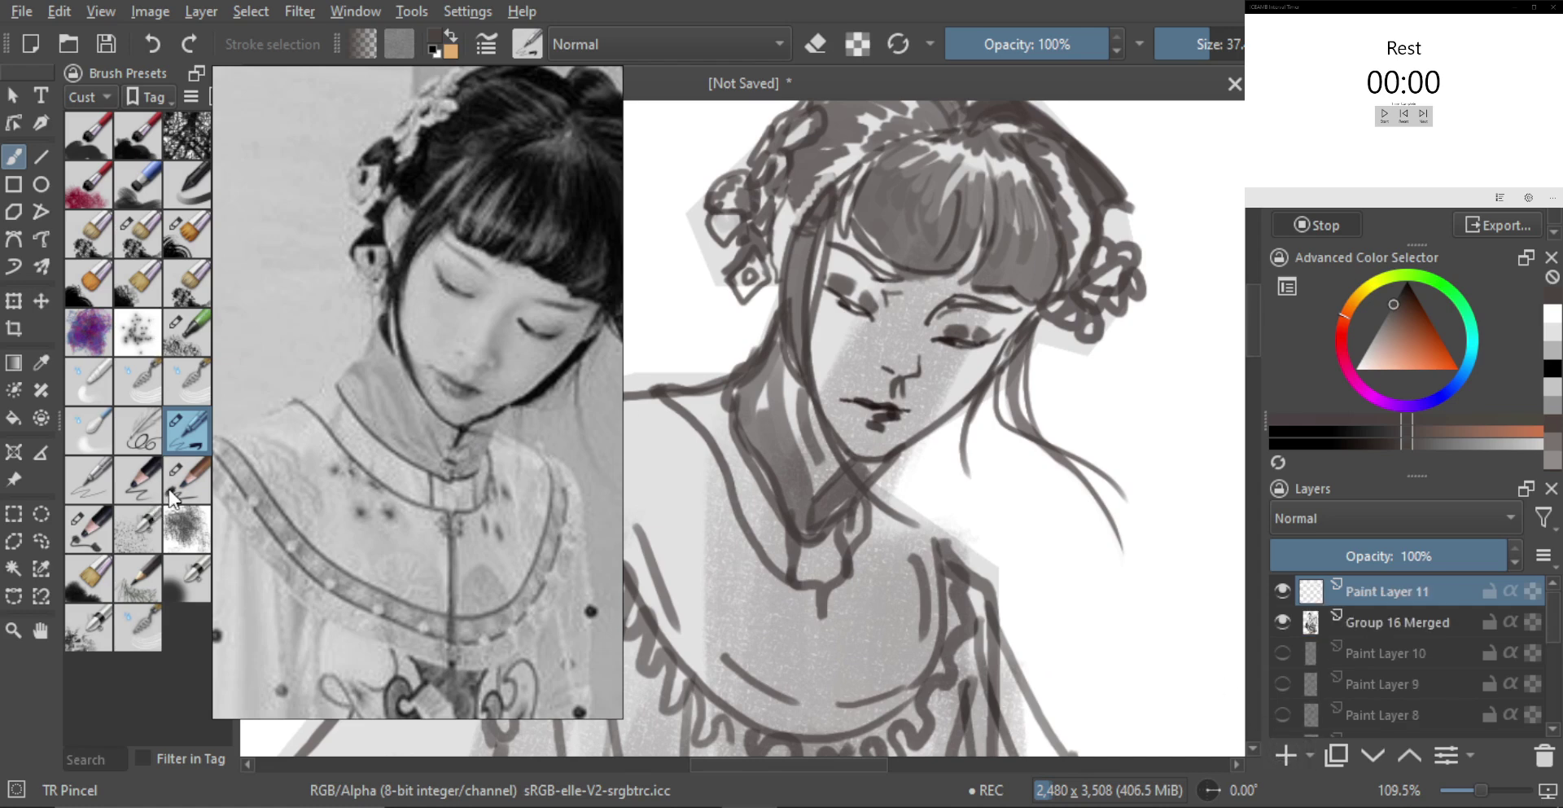
click(101, 536)
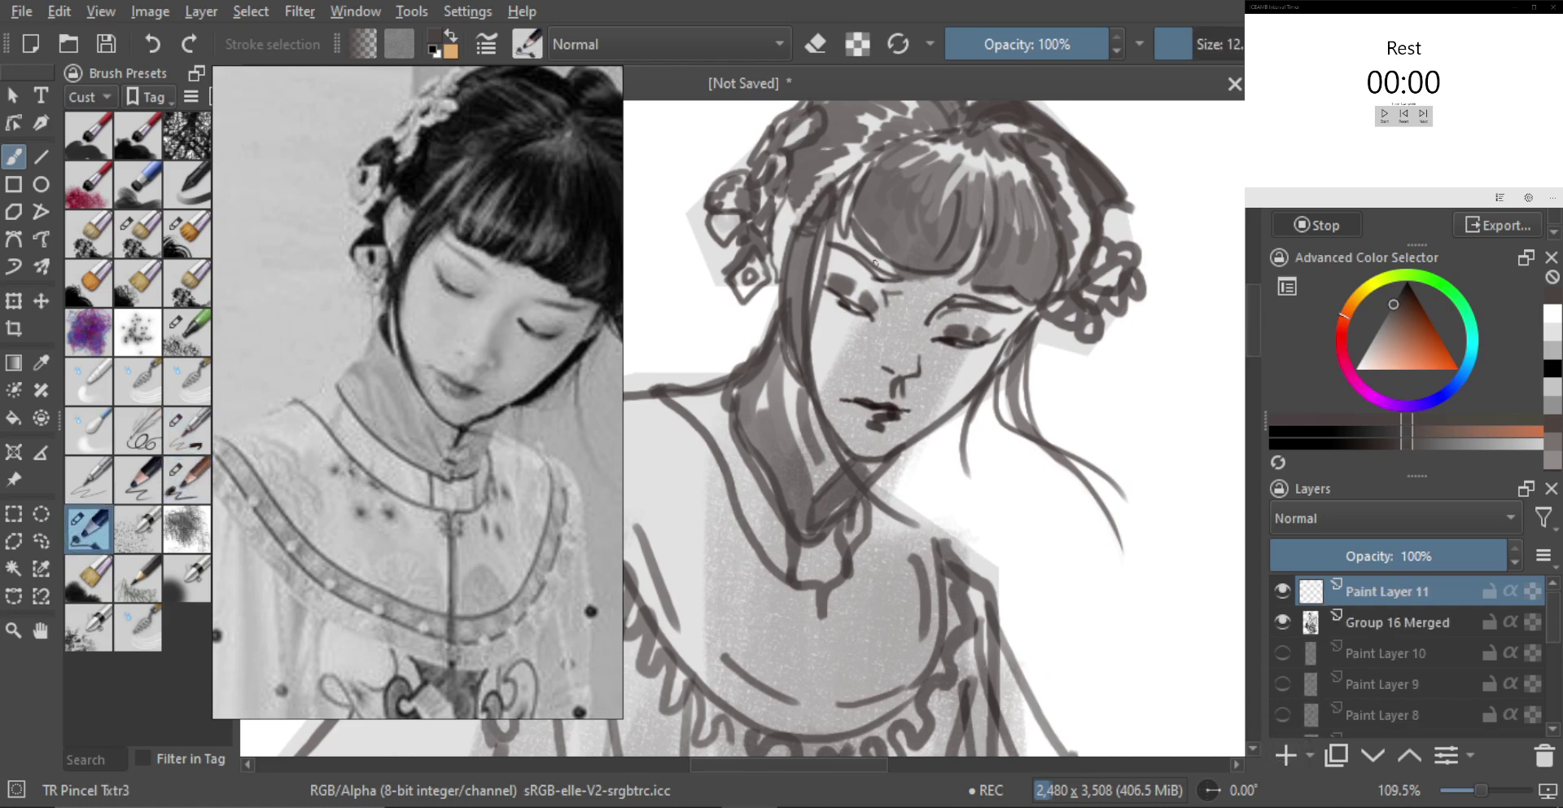
ctrl+click(844, 331)
mouse_move(847, 333)
mouse_down()
mouse_move(892, 332)
mouse_move(869, 325)
mouse_move(886, 336)
mouse_move(855, 345)
mouse_move(885, 348)
mouse_move(853, 329)
mouse_move(902, 329)
mouse_move(880, 336)
mouse_move(908, 309)
mouse_move(878, 360)
mouse_up()
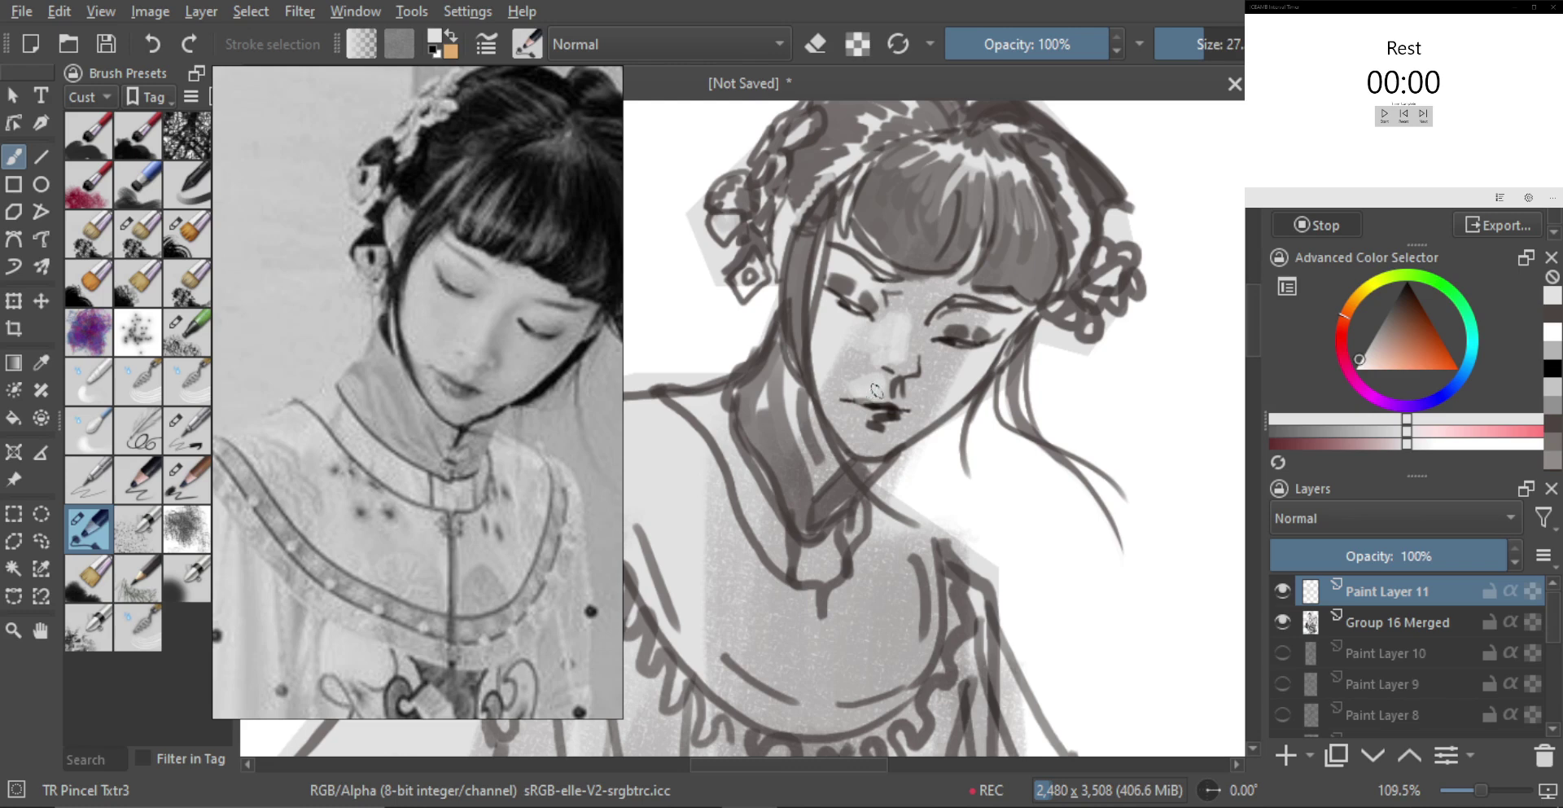
Enlarge the brush and blend a slightly darker sampled grey over the cheek beside the nose
key(bracketright)
key(bracketright)
key(bracketleft)
key(bracketleft)
key(bracketright)
key(bracketright)
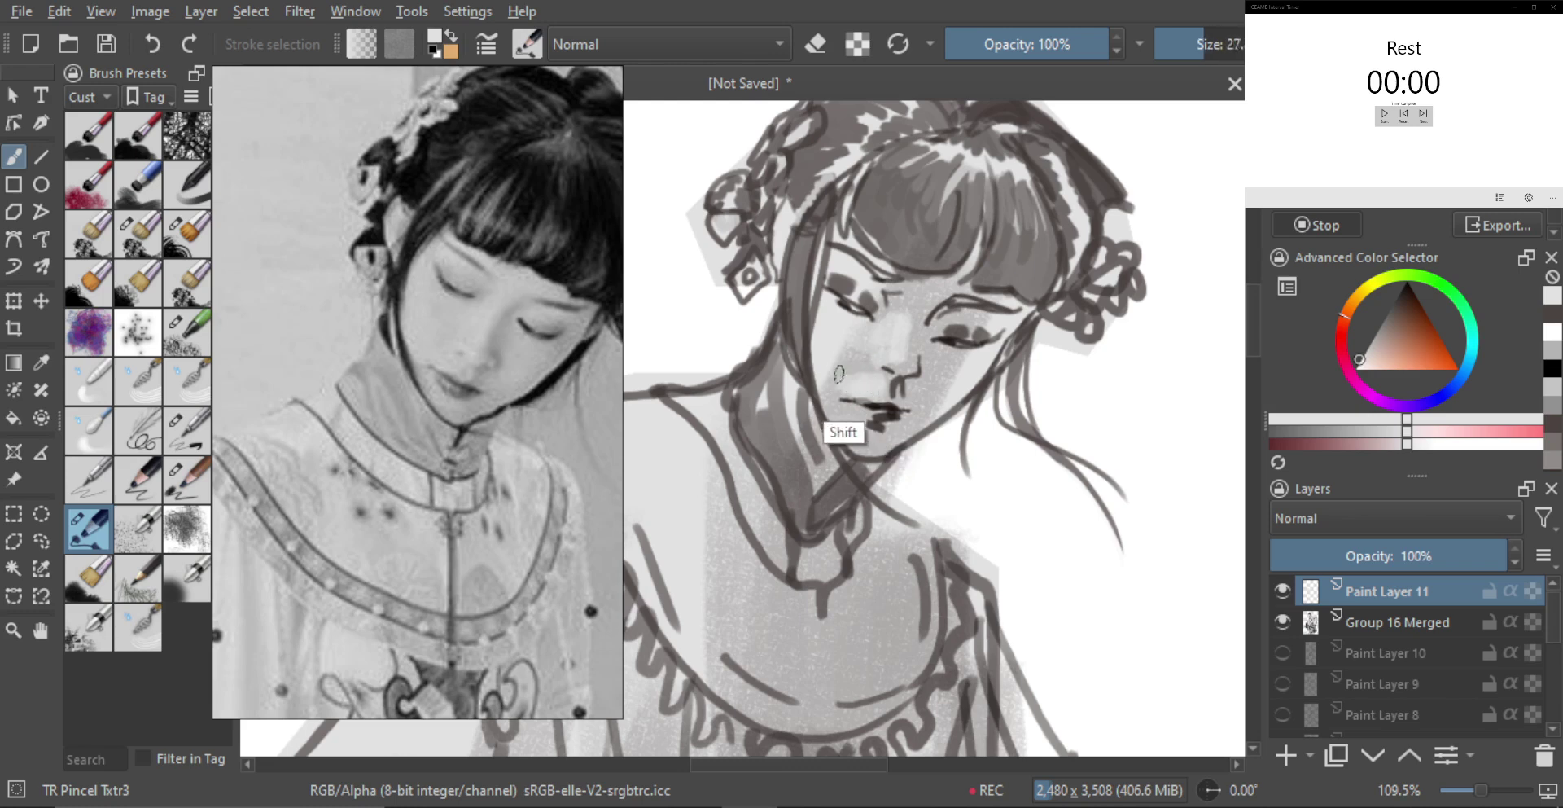
key(bracketright)
key(bracketright)
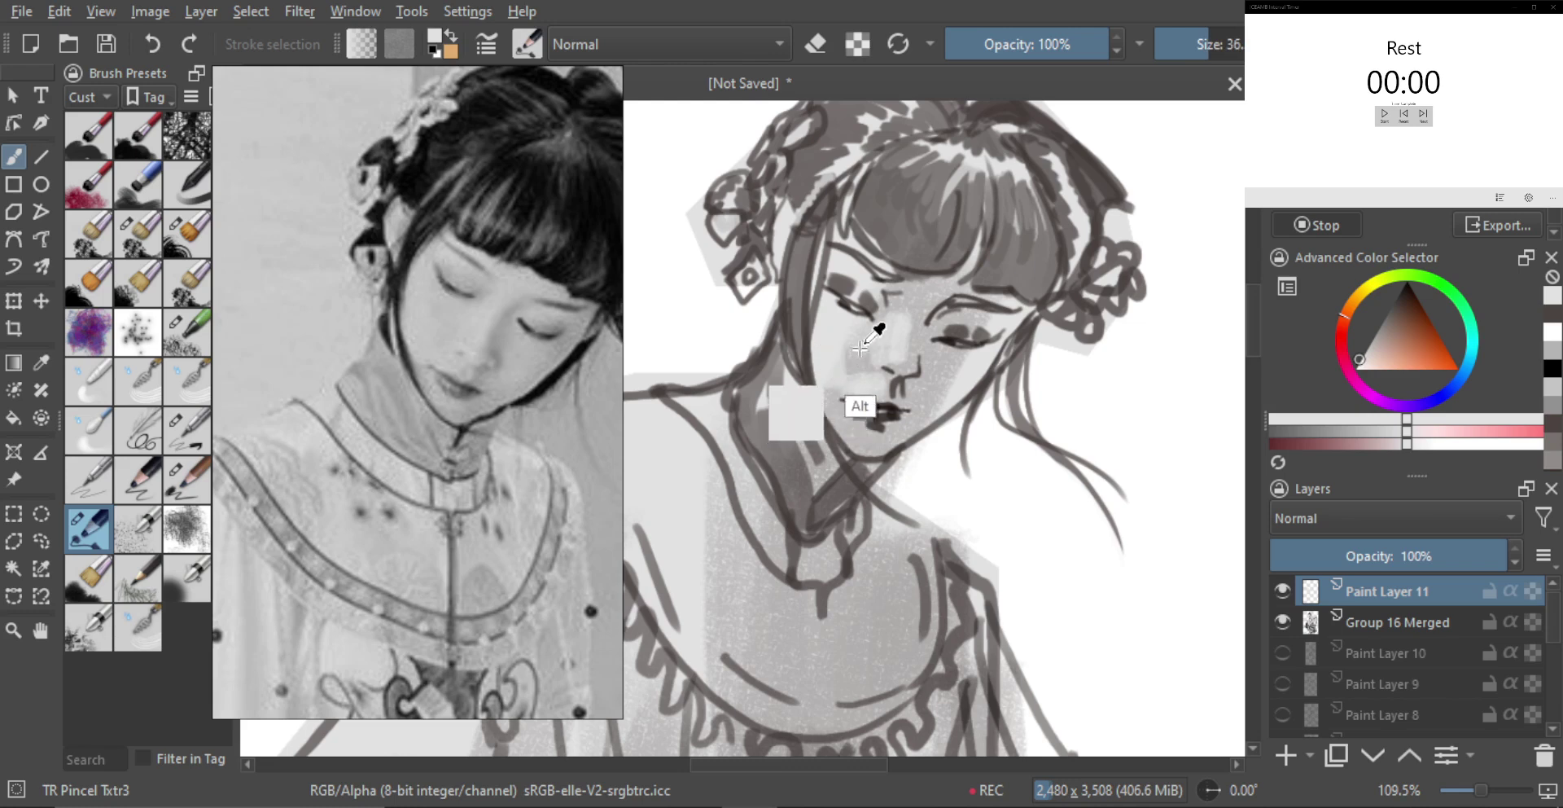
ctrl+click(853, 363)
drag(848, 351, 854, 376)
mouse_move(850, 383)
mouse_down()
mouse_move(848, 342)
mouse_move(860, 373)
mouse_up()
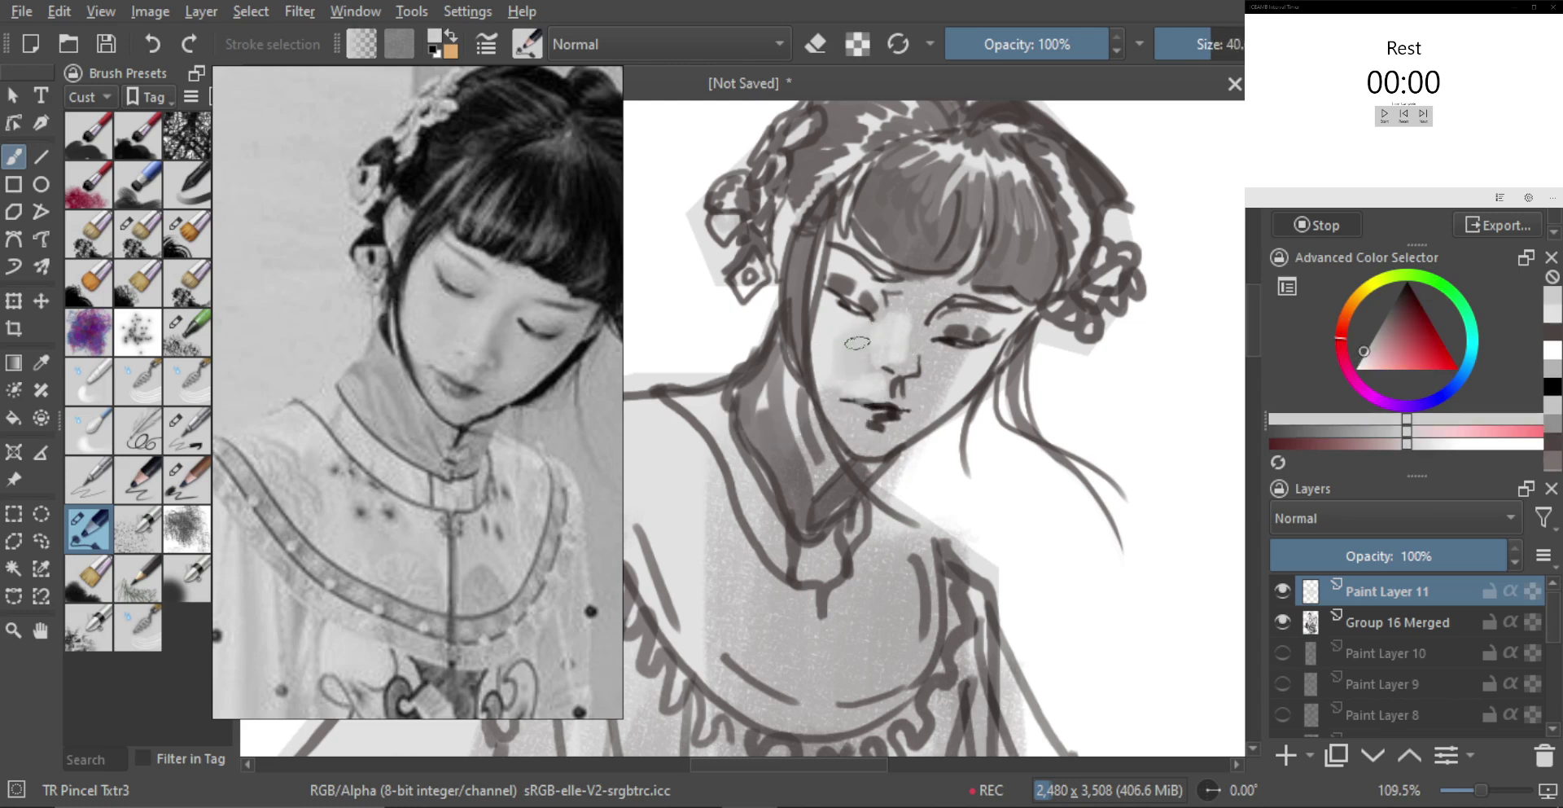
Paint the bridge of the nose with sampled light greys, adjusting the brush size for the small area
key(bracketleft)
key(bracketleft)
ctrl+click(882, 332)
drag(896, 322, 896, 349)
ctrl+click(882, 338)
ctrl+click(887, 340)
key(bracketright)
key(bracketright)
key(bracketright)
ctrl+click(874, 336)
key(bracketleft)
key(bracketleft)
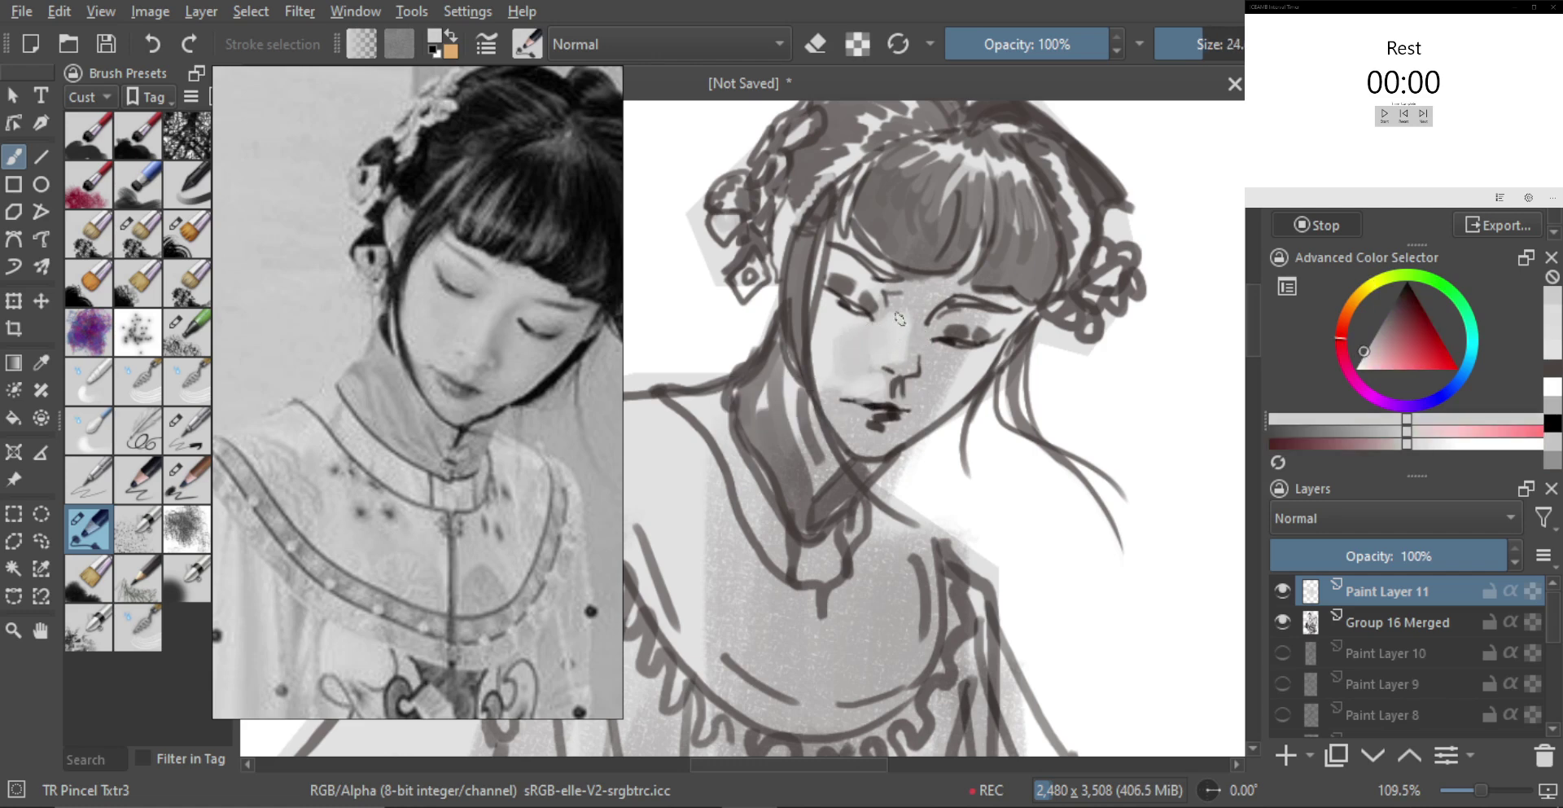
Paint light grey over the nose bridge and a sampled grey on the skin beside the mouth corner, adjusting the brush size
key(bracketright)
key(bracketright)
key(bracketleft)
key(bracketleft)
key(bracketleft)
key(bracketleft)
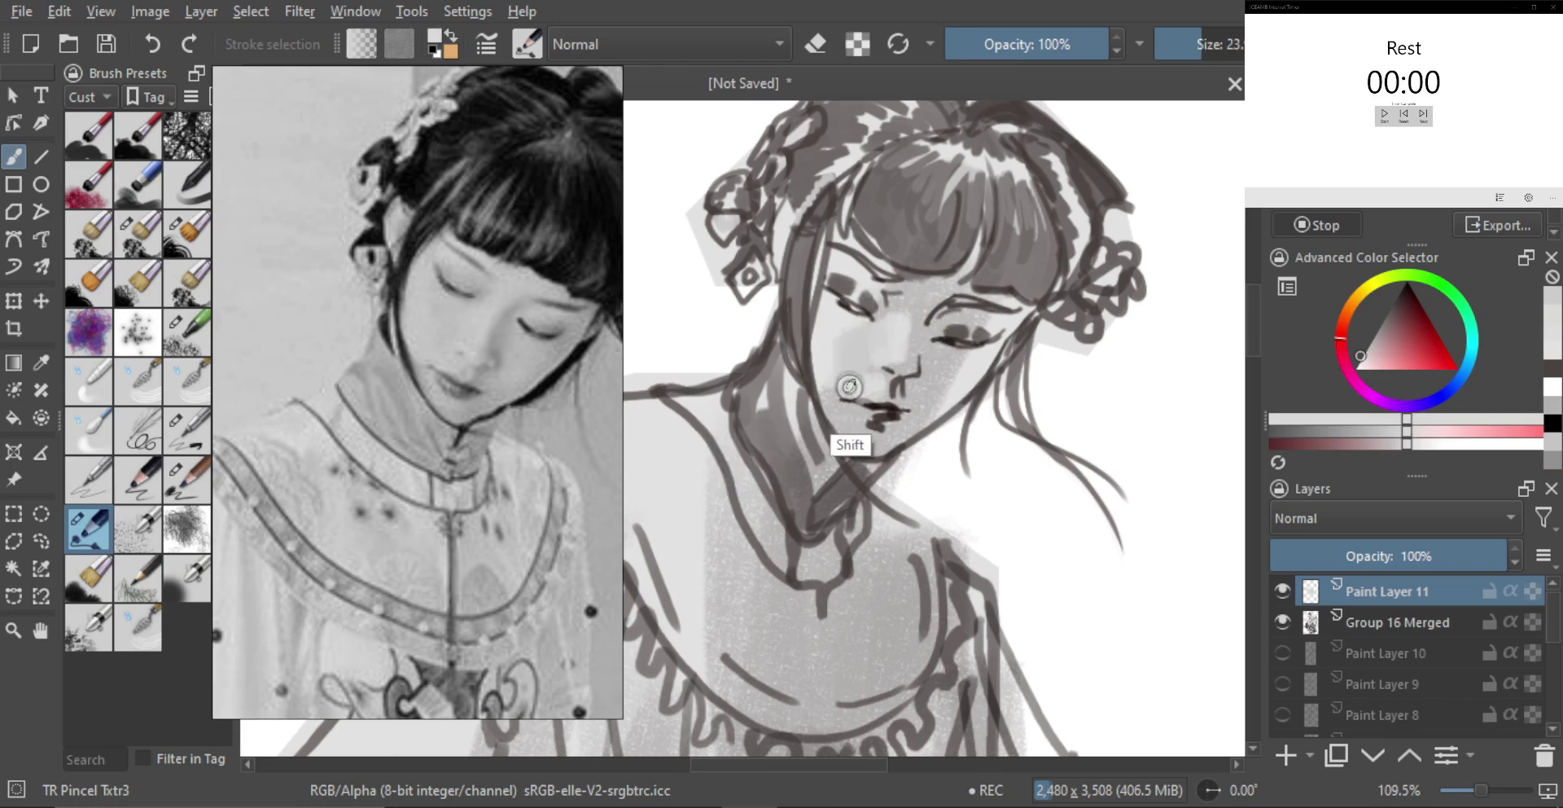
ctrl+click(888, 413)
click(833, 399)
mouse_move(829, 399)
mouse_down()
mouse_move(906, 404)
mouse_move(865, 453)
mouse_up()
Paint a narrow grey shadow along the shaded side of the nose, undoing unwanted strokes
key(bracketleft)
key(bracketleft)
key(ctrl+z)
key(bracketright)
key(ctrl+z)
key(shift)
drag(927, 383, 914, 381)
mouse_move(912, 315)
mouse_down()
mouse_move(906, 362)
mouse_move(932, 320)
mouse_move(912, 340)
mouse_move(931, 375)
mouse_move(894, 397)
mouse_move(900, 386)
mouse_up()
key(ctrl+z)
key(ctrl+z)
key(ctrl+z)
key(ctrl+z)
ctrl+click(918, 394)
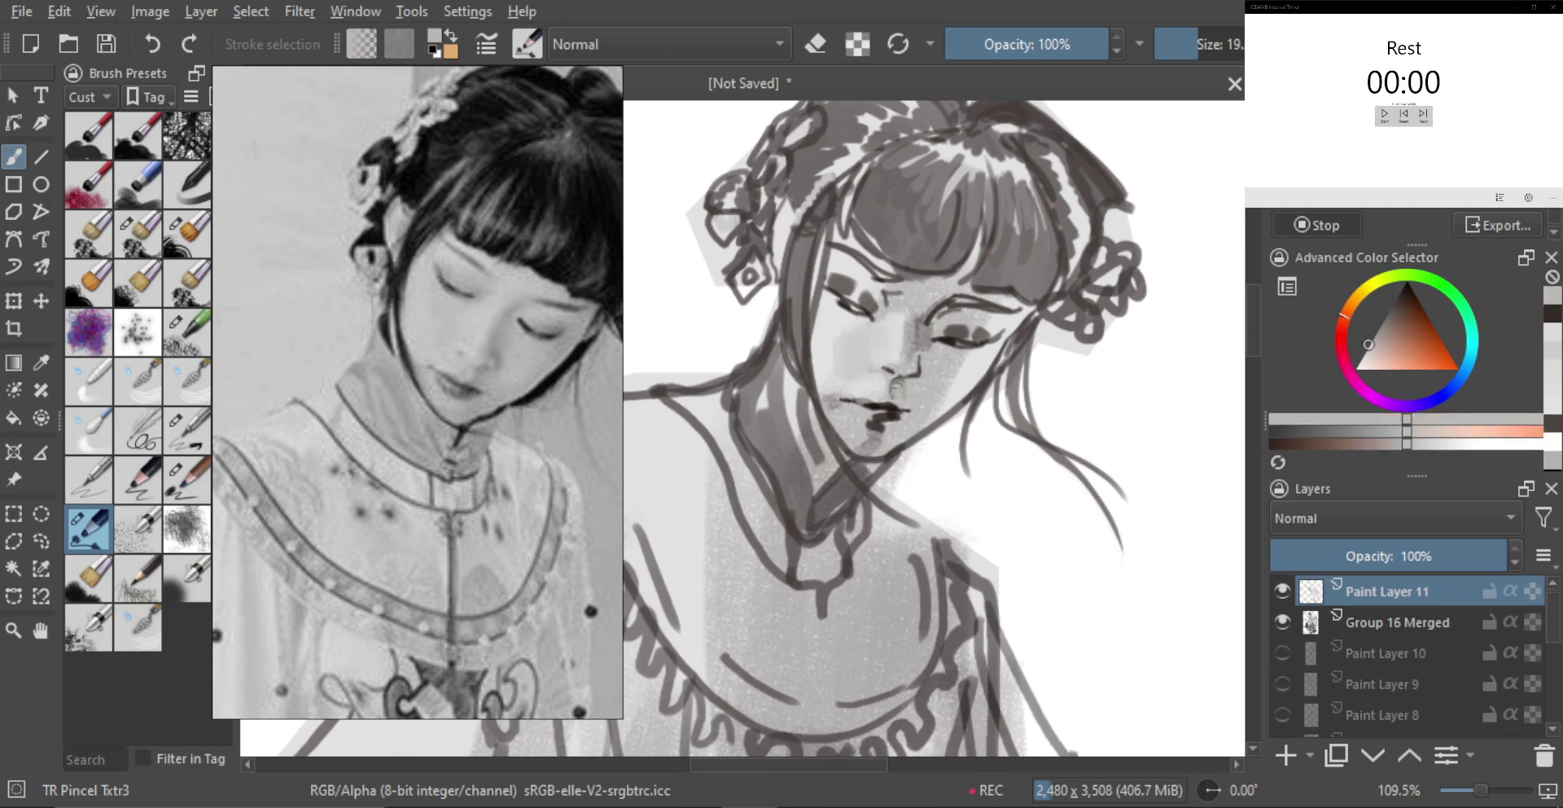
Paint a darker sampled grey shadow between the base of the nose and the upper lip
ctrl+click(881, 435)
shift+drag(891, 408, 911, 390)
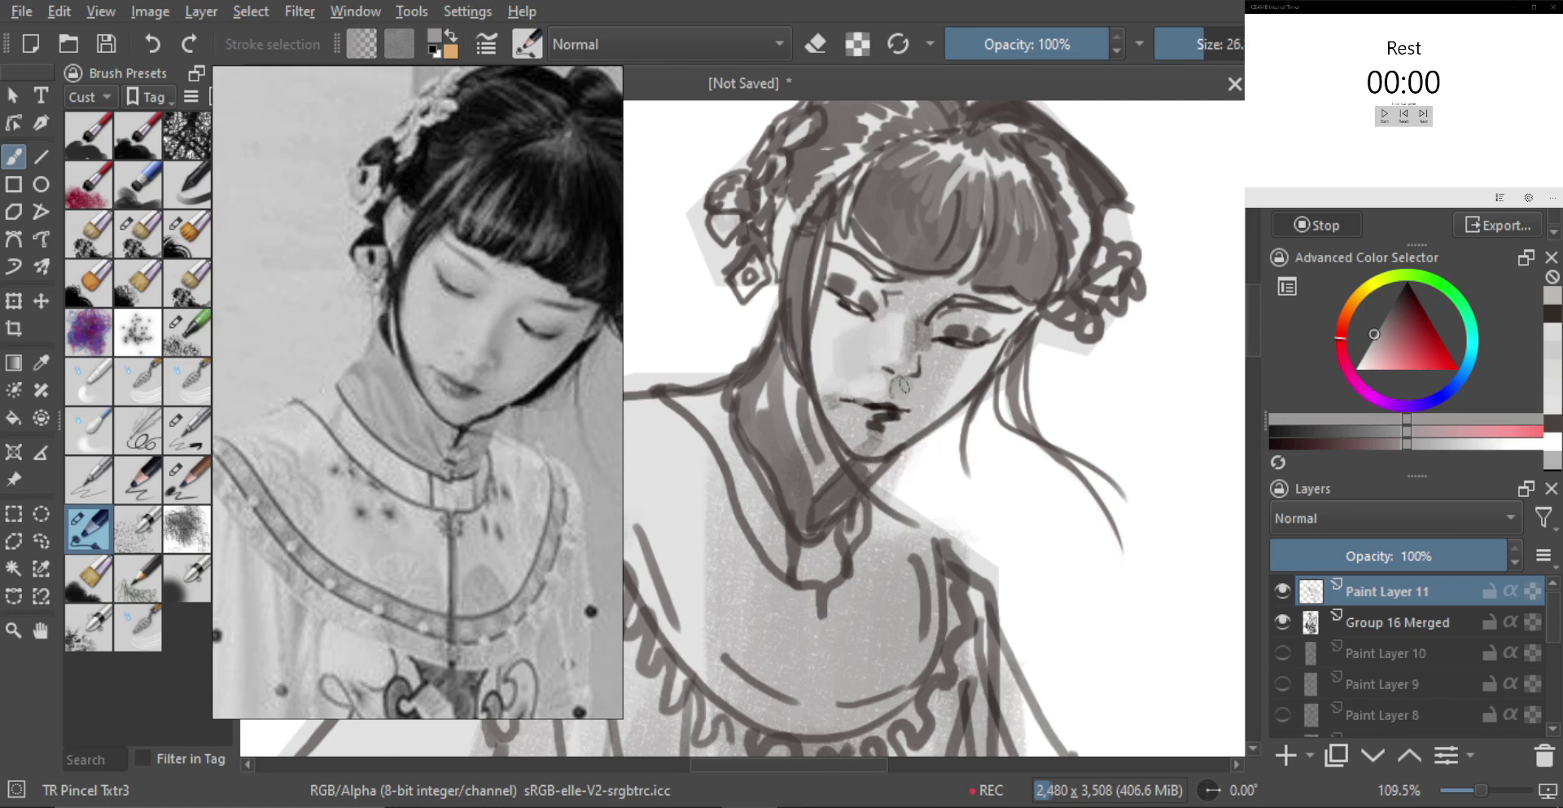
ctrl+click(905, 394)
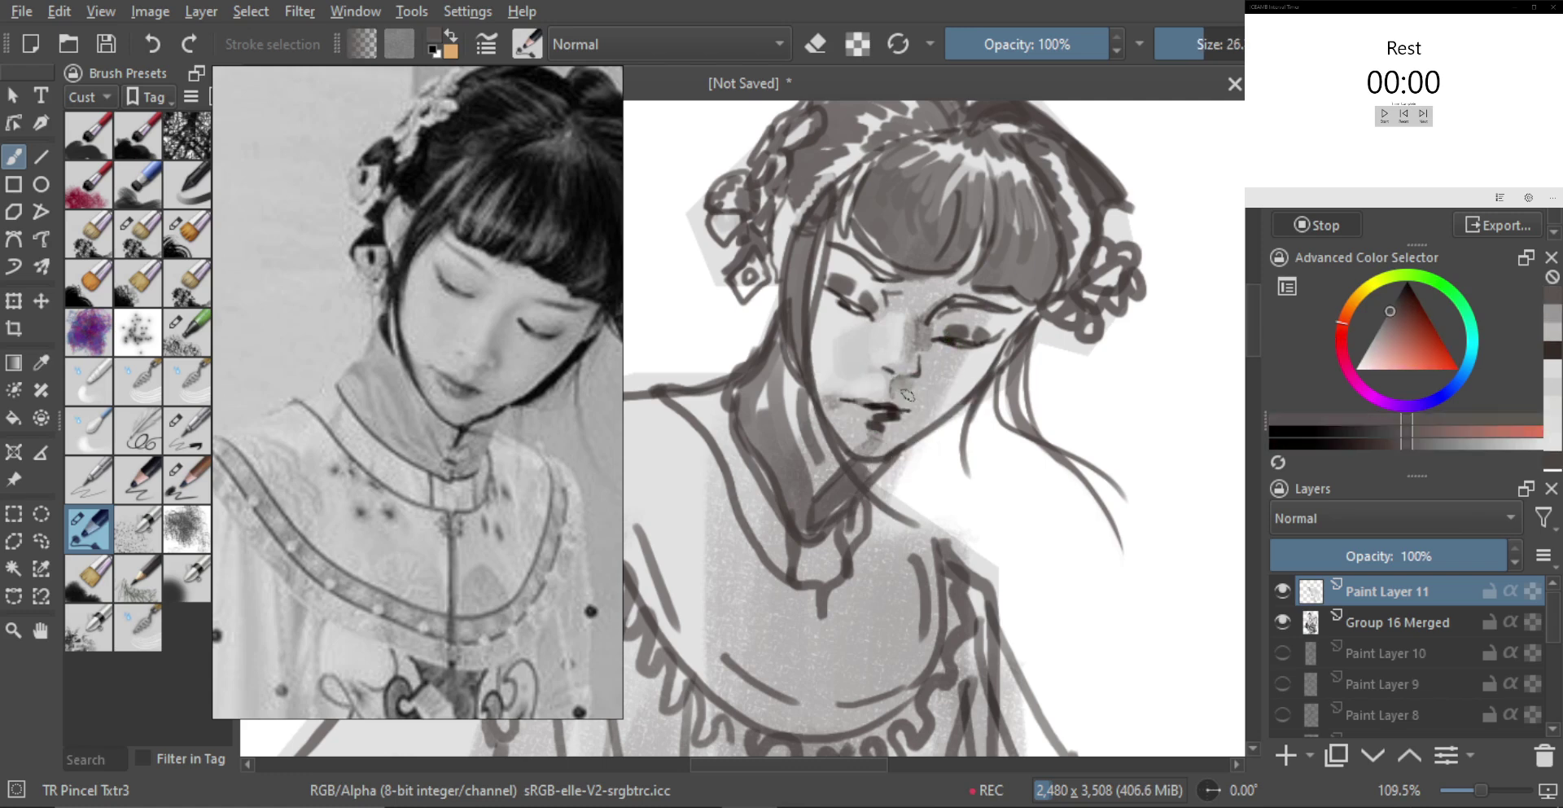
mouse_move(898, 381)
mouse_down()
mouse_move(896, 408)
mouse_move(919, 397)
mouse_move(881, 388)
mouse_move(914, 380)
mouse_move(917, 415)
mouse_move(917, 350)
mouse_move(904, 359)
mouse_move(919, 394)
mouse_up()
ctrl+click(883, 388)
key(ctrl+space)
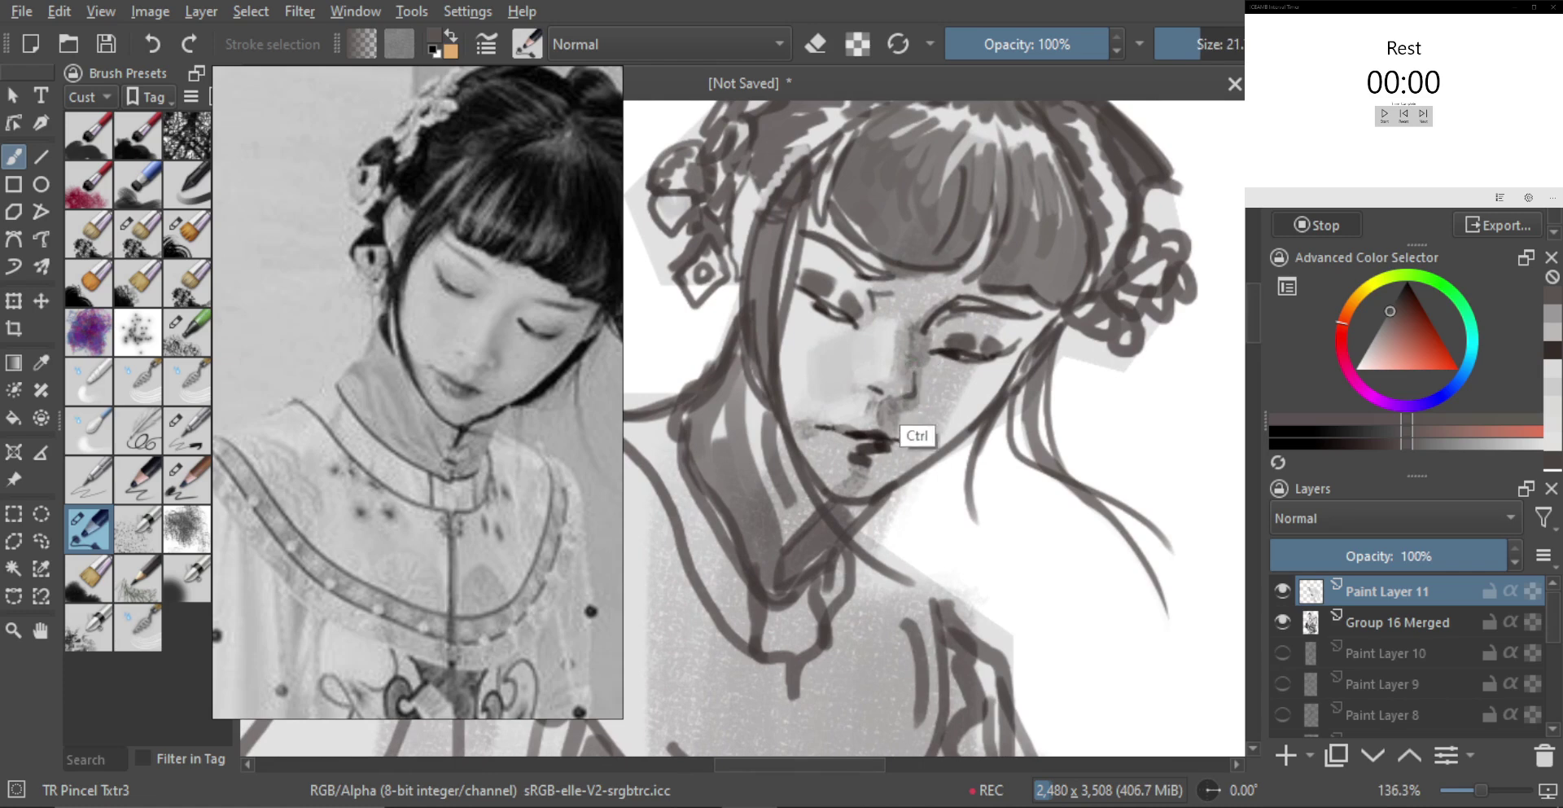
Cover the sketch line along the shaded side of the nose with sampled mid-grey
ctrl+click(918, 356)
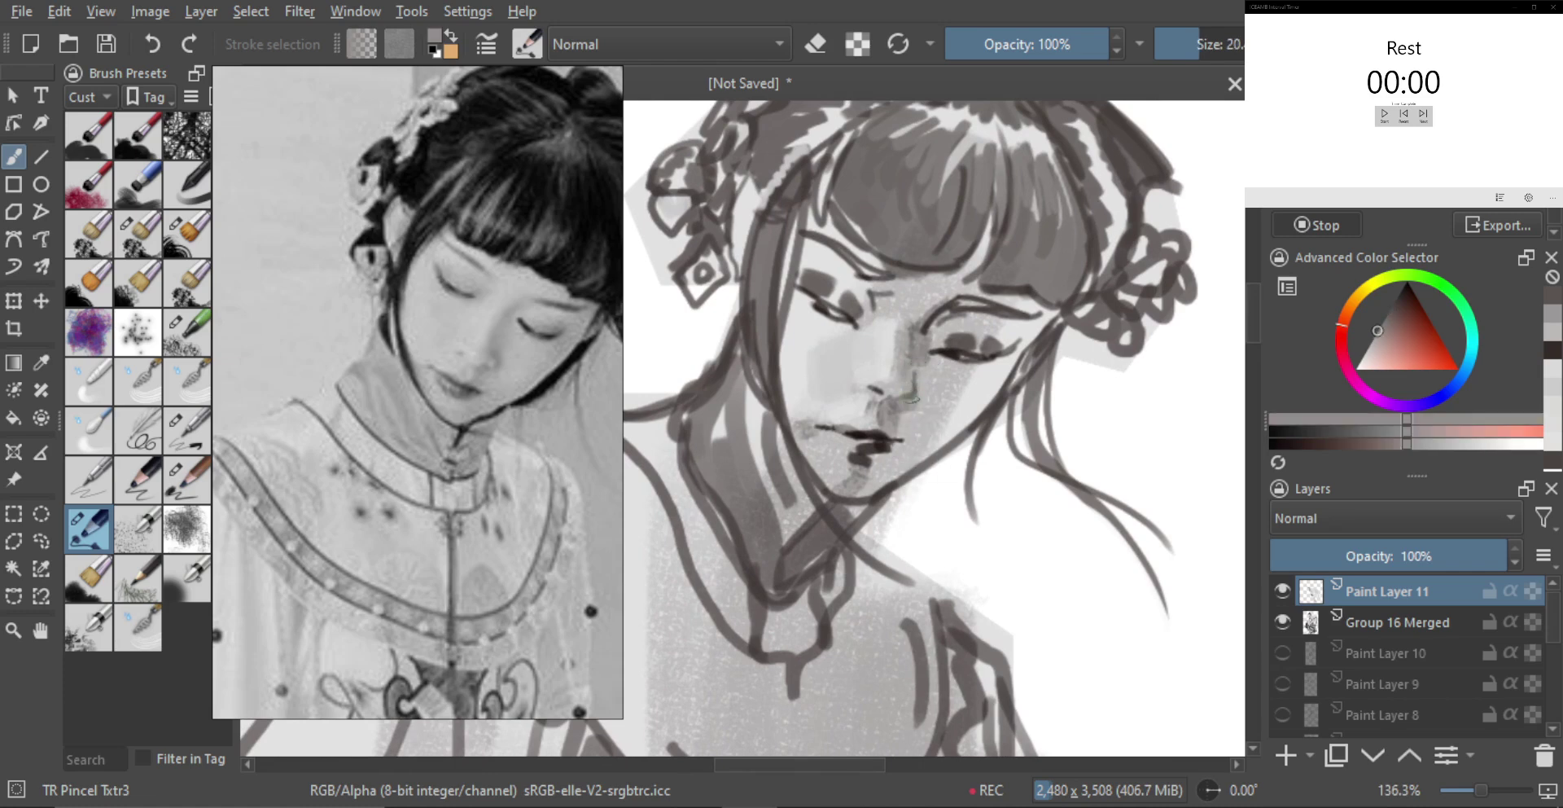
drag(911, 401, 910, 385)
drag(928, 452, 928, 529)
mouse_move(935, 443)
mouse_down()
mouse_move(945, 346)
mouse_move(942, 373)
mouse_move(952, 361)
mouse_up()
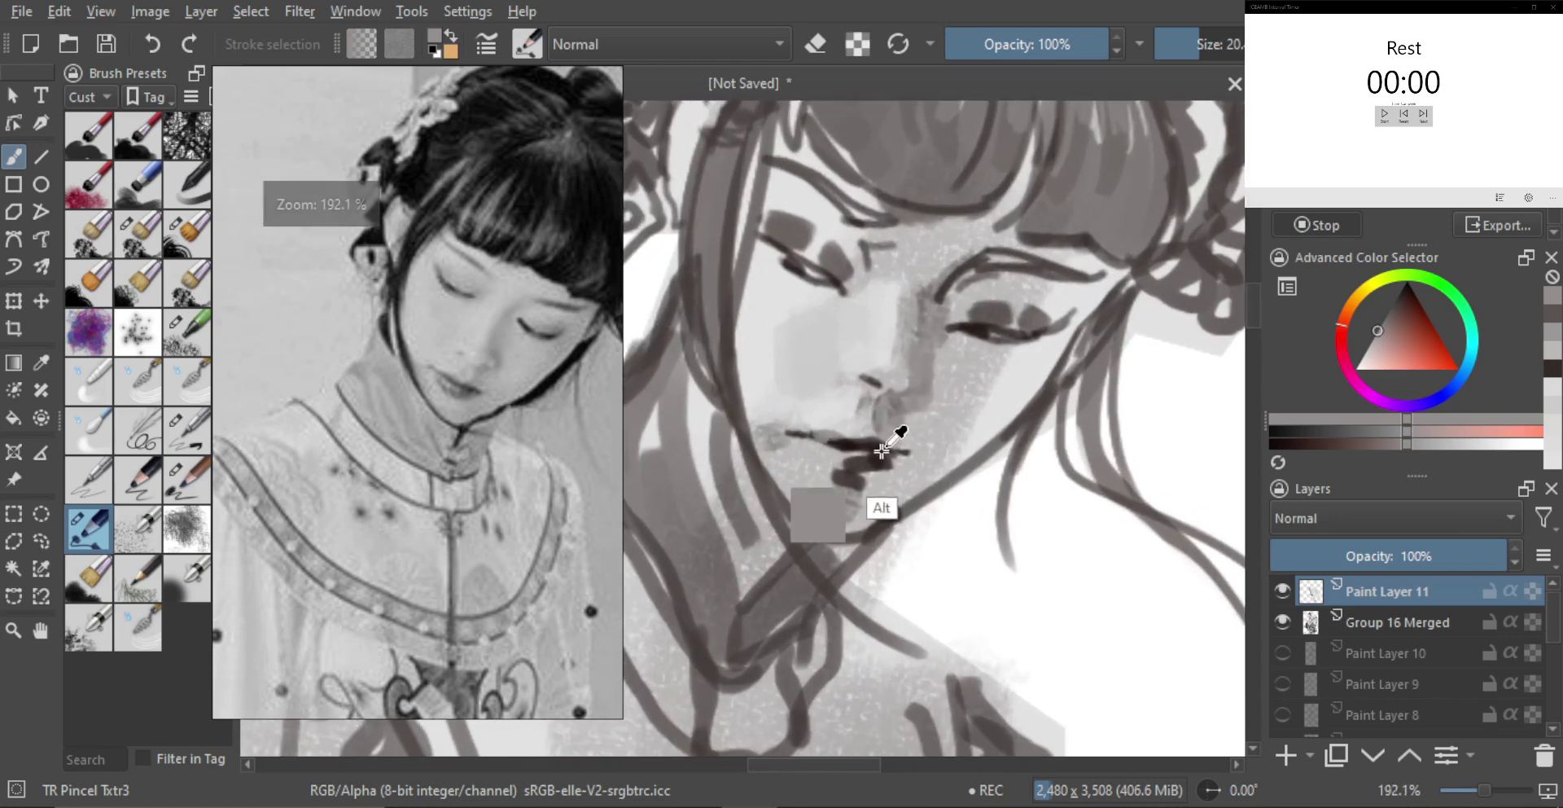
ctrl+click(880, 453)
mouse_move(902, 447)
mouse_down()
mouse_move(868, 446)
mouse_move(884, 443)
mouse_up()
key(ctrl+z)
Soften the nostril outline under the nose tip with fine light grey strokes and a small dark accent sampled from the lips
ctrl+click(902, 361)
drag(881, 384, 883, 382)
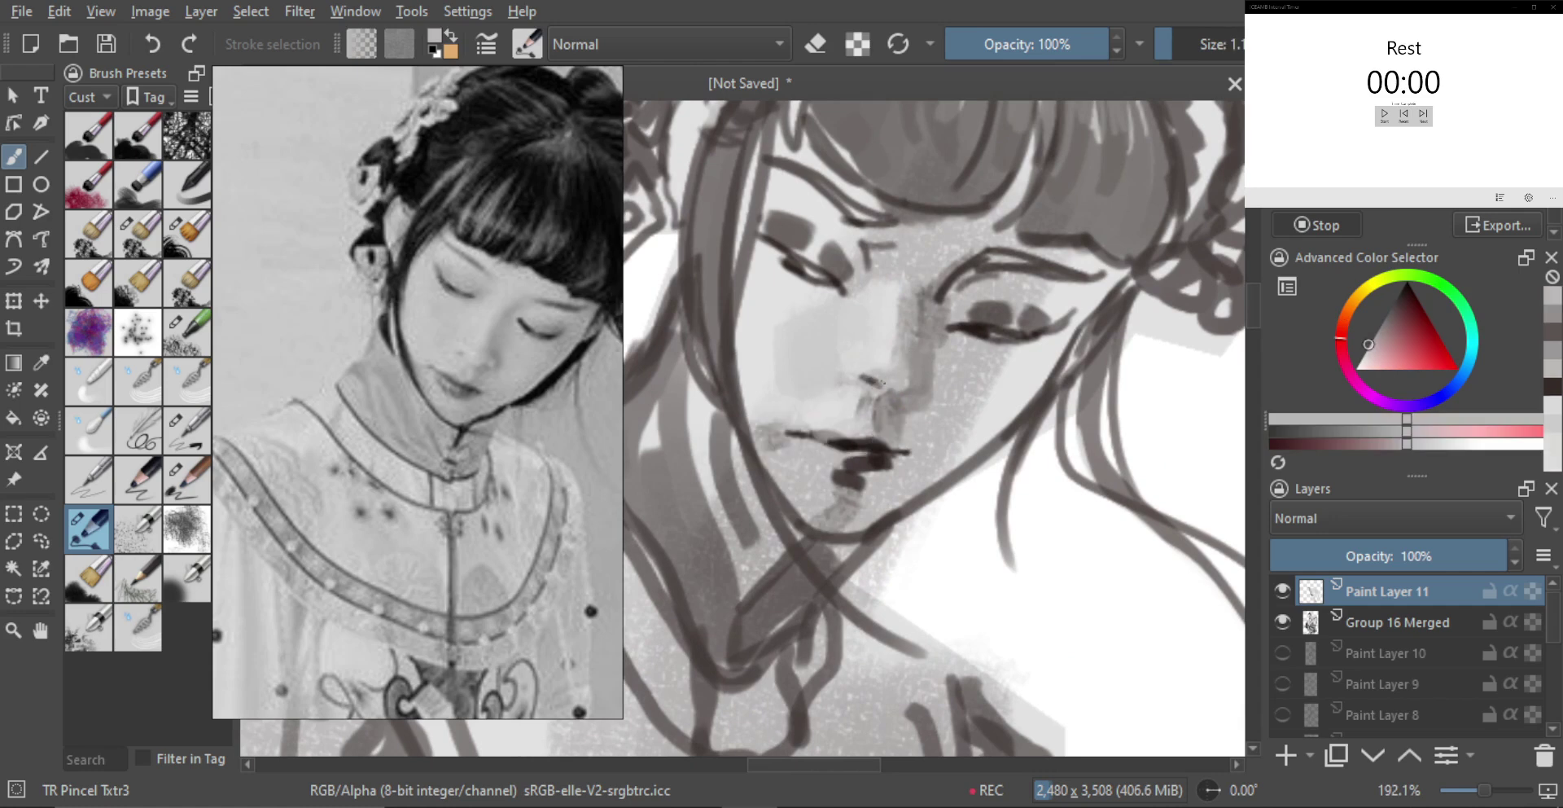
drag(873, 383, 886, 383)
ctrl+click(858, 454)
mouse_move(861, 399)
mouse_down()
mouse_move(847, 377)
mouse_move(894, 444)
mouse_move(896, 360)
mouse_move(884, 407)
mouse_move(861, 377)
mouse_move(896, 368)
mouse_up()
click(865, 379)
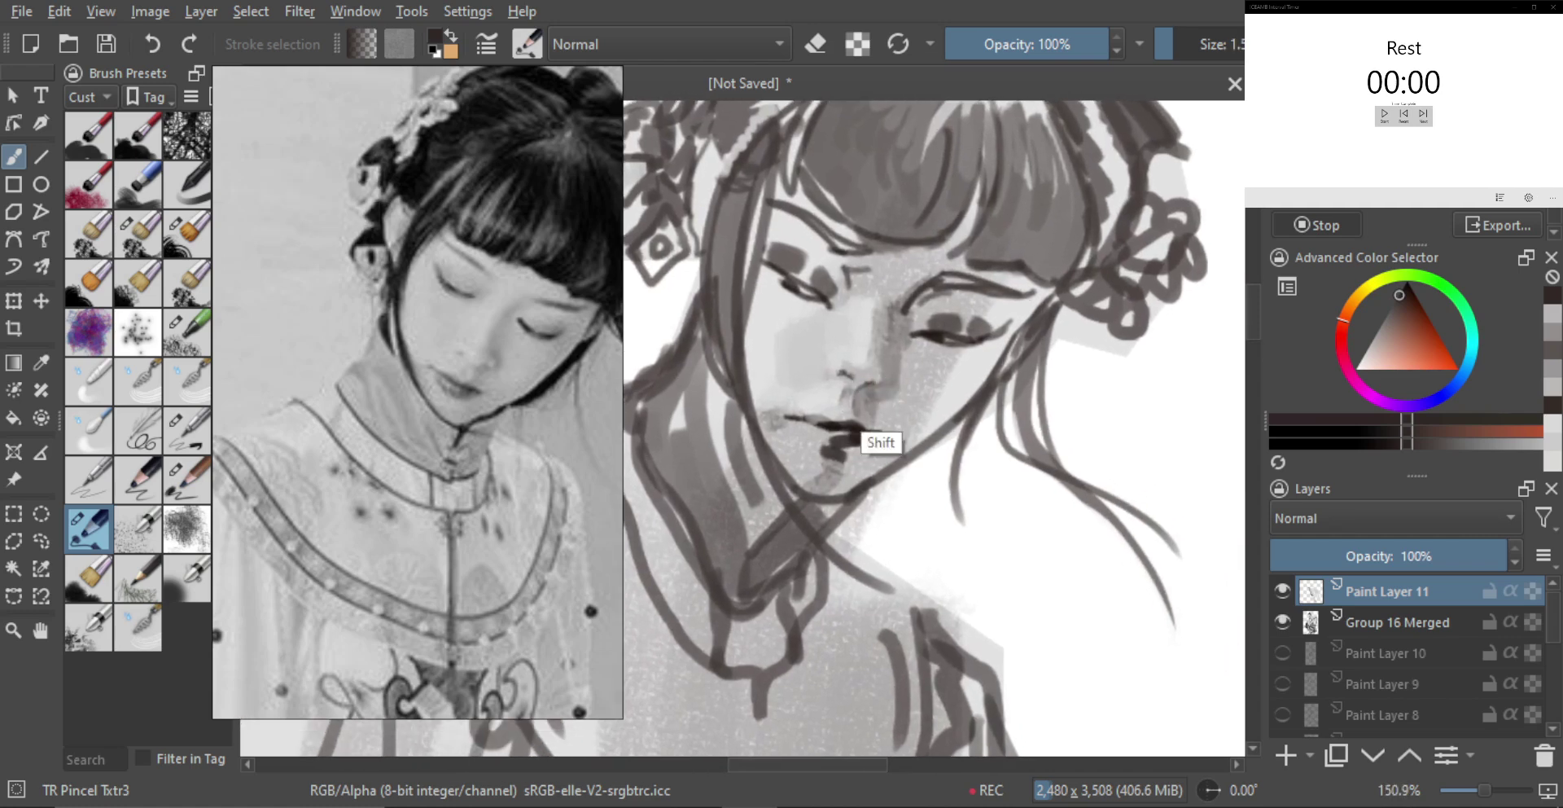
mouse_move(883, 395)
mouse_down()
mouse_move(865, 395)
mouse_move(894, 393)
mouse_move(890, 381)
mouse_move(866, 412)
mouse_move(892, 407)
mouse_move(846, 399)
mouse_move(873, 406)
mouse_move(846, 404)
mouse_move(870, 406)
mouse_move(851, 399)
mouse_move(849, 510)
mouse_up()
ctrl+click(857, 412)
key(ctrl+z)
drag(900, 427, 872, 386)
mouse_move(871, 394)
mouse_down()
mouse_move(863, 368)
mouse_move(851, 382)
mouse_move(861, 343)
mouse_move(847, 443)
mouse_move(881, 372)
mouse_move(857, 399)
mouse_up()
key(ctrl+z)
key(ctrl+z)
key(ctrl+z)
Refine the shadow under the nose tip and around the lips with small strokes of sampled grey
drag(820, 340, 773, 345)
mouse_move(888, 379)
mouse_down()
mouse_move(914, 443)
mouse_move(848, 421)
mouse_move(847, 383)
mouse_move(853, 410)
mouse_up()
drag(824, 520, 848, 520)
mouse_move(881, 425)
mouse_down()
mouse_move(856, 422)
mouse_move(843, 390)
mouse_move(844, 414)
mouse_move(861, 388)
mouse_move(821, 445)
mouse_move(865, 409)
mouse_up()
ctrl+click(865, 402)
ctrl+click(819, 399)
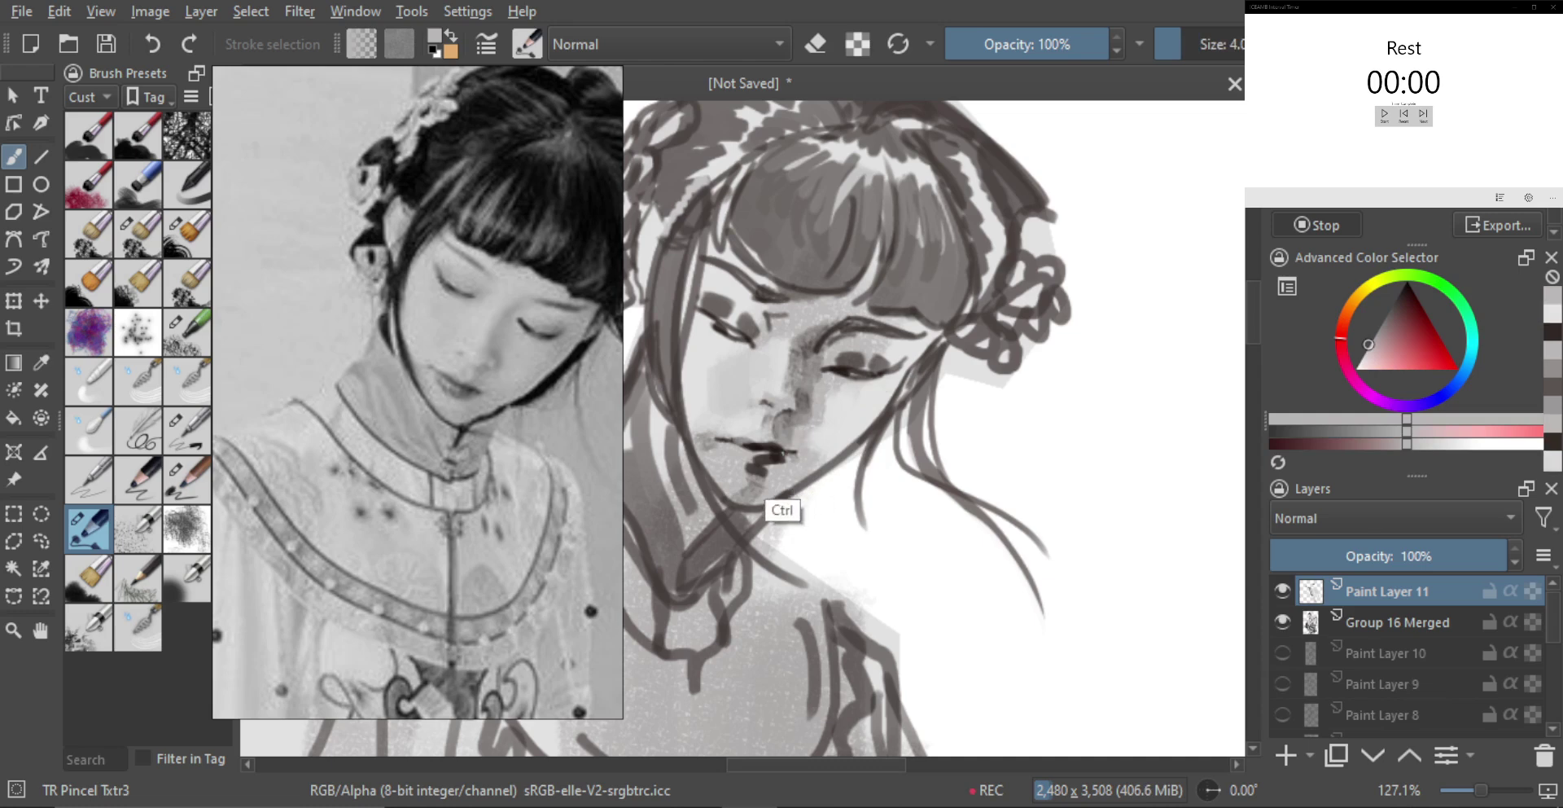
ctrl+click(780, 493)
drag(868, 390, 856, 394)
key(ctrl+z)
drag(875, 390, 898, 378)
key(ctrl+z)
mouse_move(891, 391)
mouse_down()
mouse_move(899, 374)
mouse_move(881, 396)
mouse_move(897, 378)
mouse_move(853, 390)
mouse_move(903, 372)
mouse_move(864, 411)
mouse_up()
ctrl+click(692, 365)
key(ctrl+z)
key(ctrl+z)
key(ctrl+z)
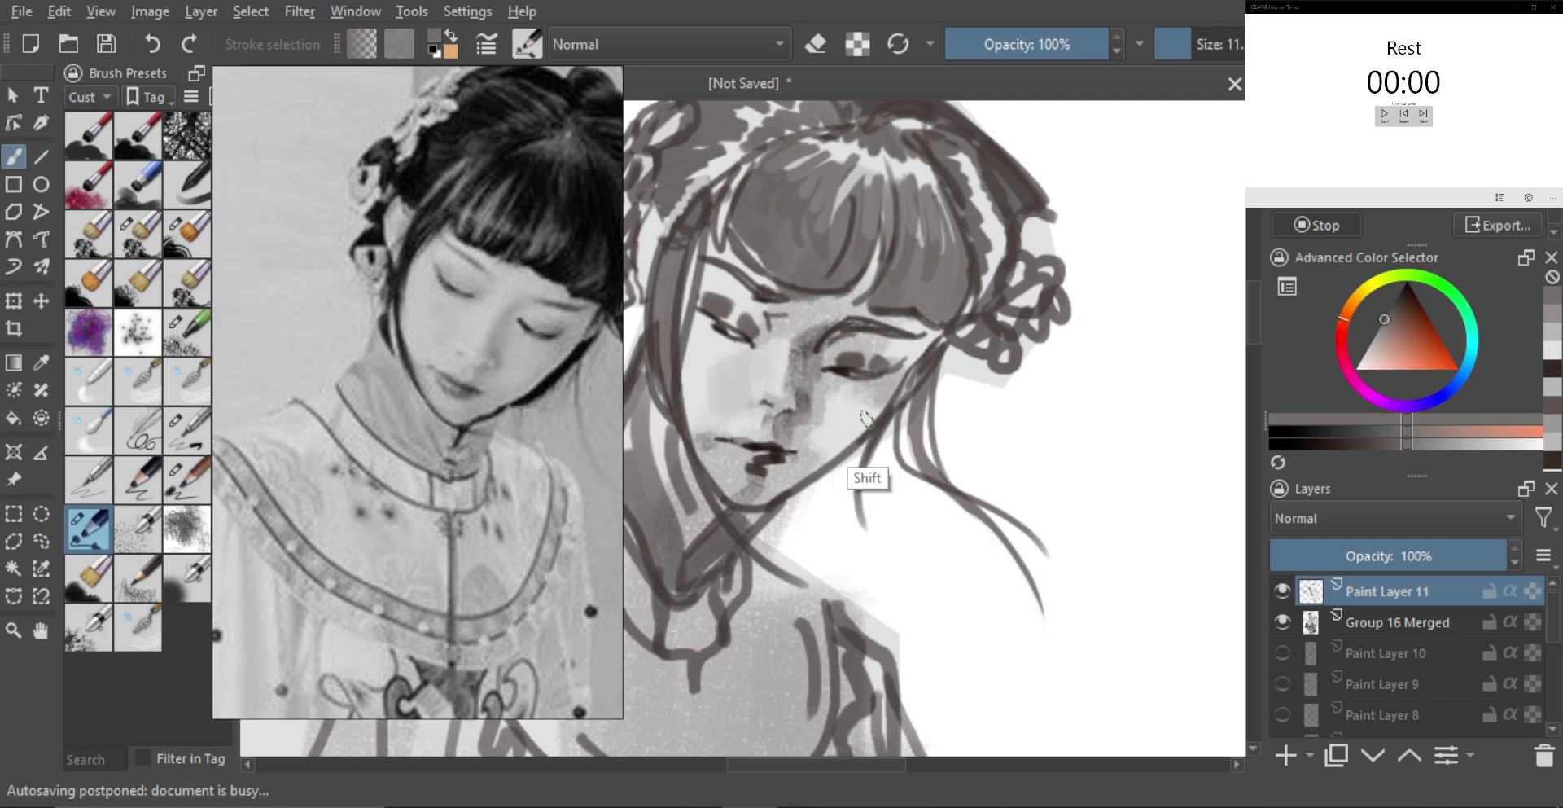
shift+drag(871, 405, 876, 404)
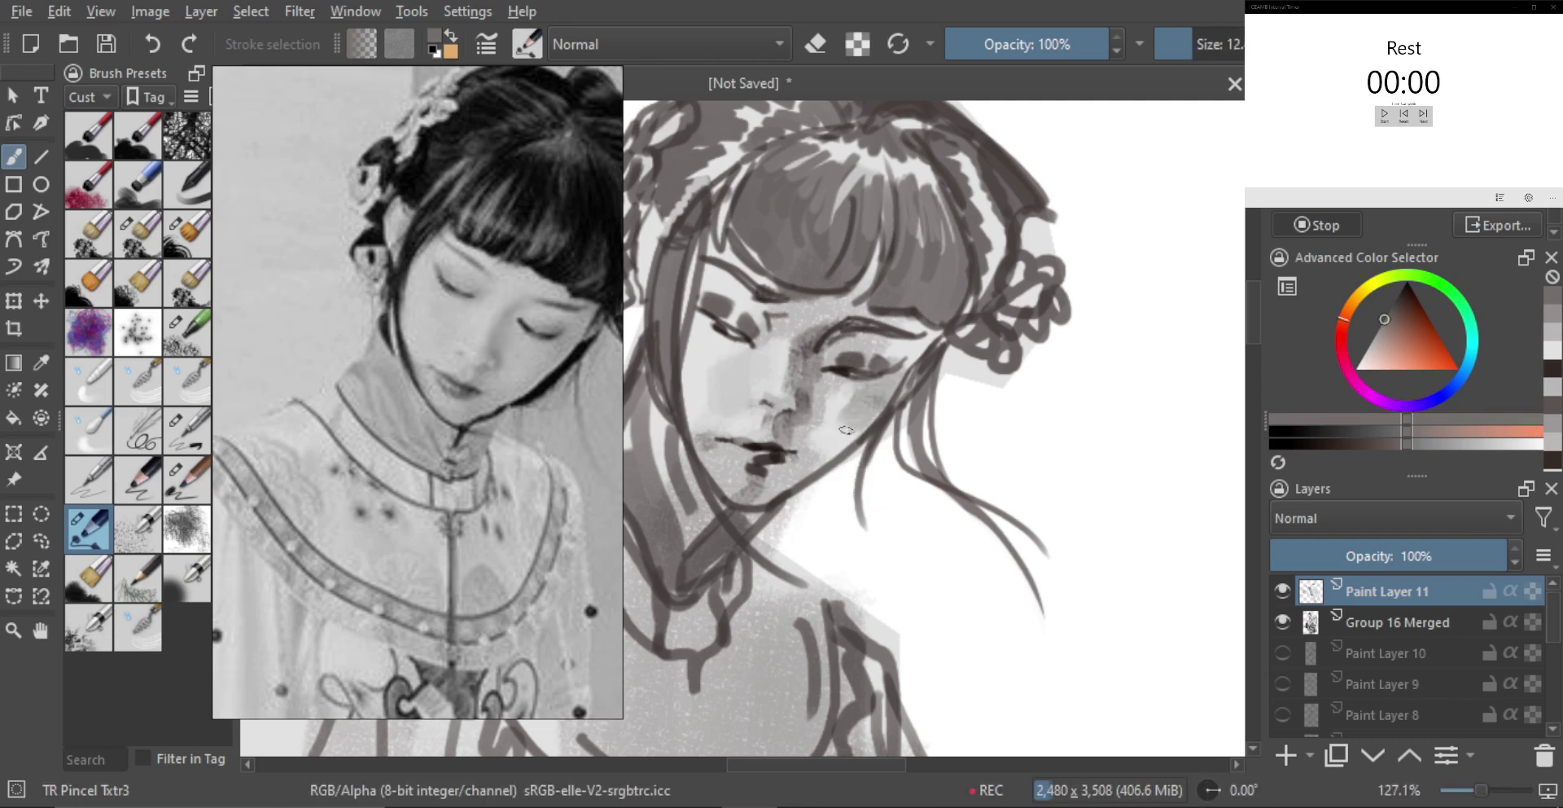
shift+drag(848, 485, 836, 485)
drag(878, 397, 802, 466)
key(ctrl+z)
key(ctrl+z)
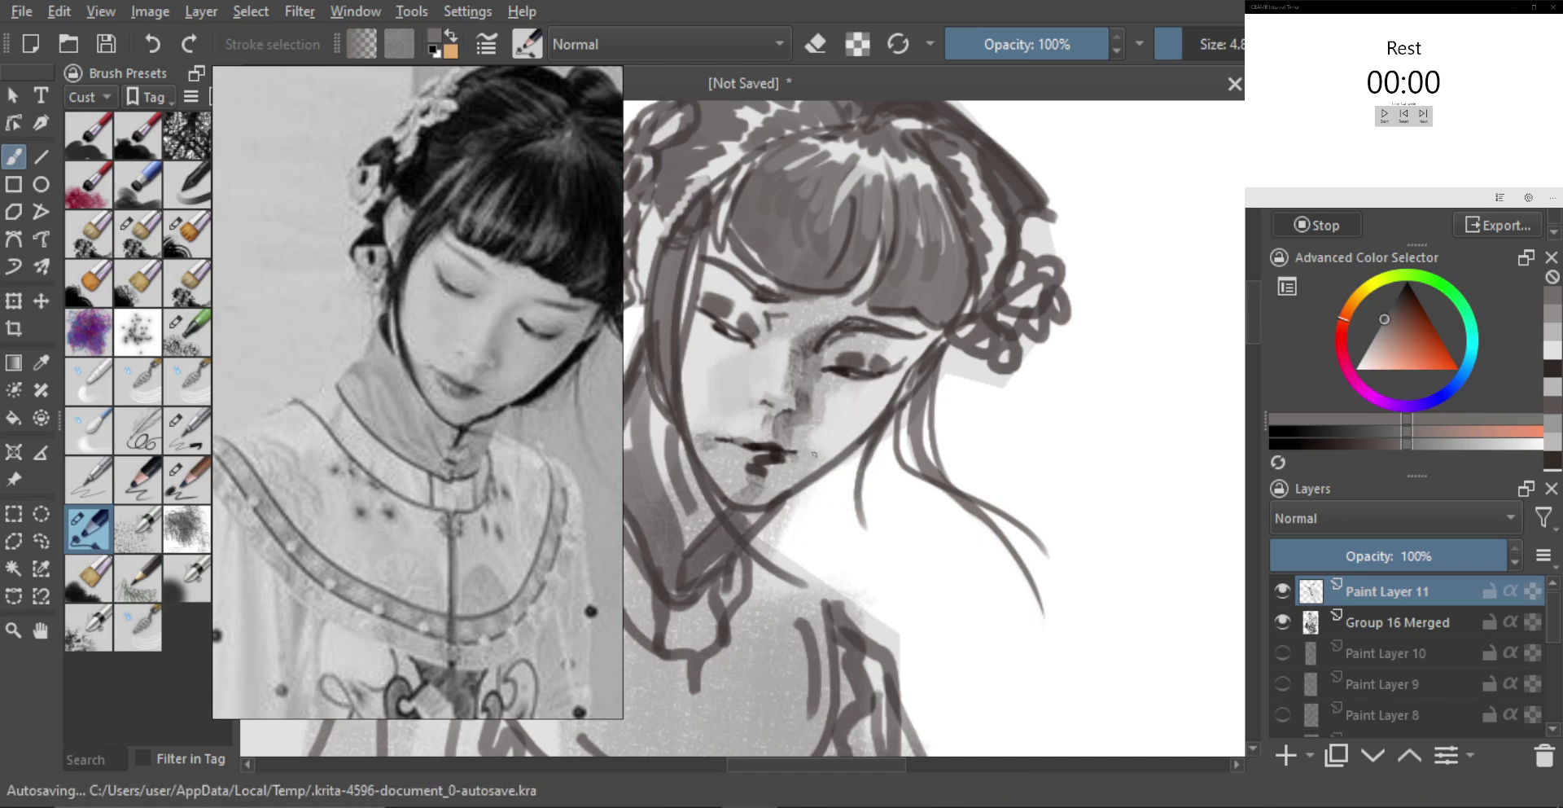
Shade the cheek below the eye and along the jaw on the shaded side with textured grey strokes
mouse_move(879, 379)
mouse_down()
mouse_move(903, 368)
mouse_move(887, 380)
mouse_up()
key(ctrl+z)
drag(880, 377, 902, 374)
drag(852, 438, 845, 457)
mouse_move(886, 382)
mouse_down()
mouse_move(818, 450)
mouse_move(853, 462)
mouse_move(855, 489)
mouse_up()
key(bracketleft)
key(bracketleft)
mouse_move(890, 407)
mouse_down()
mouse_move(887, 371)
mouse_move(889, 428)
mouse_move(859, 499)
mouse_up()
Flip the canvas horizontally to check the face within the whole figure, and flip it back
key(m)
drag(747, 459, 934, 383)
scroll(912, 382, down, 4)
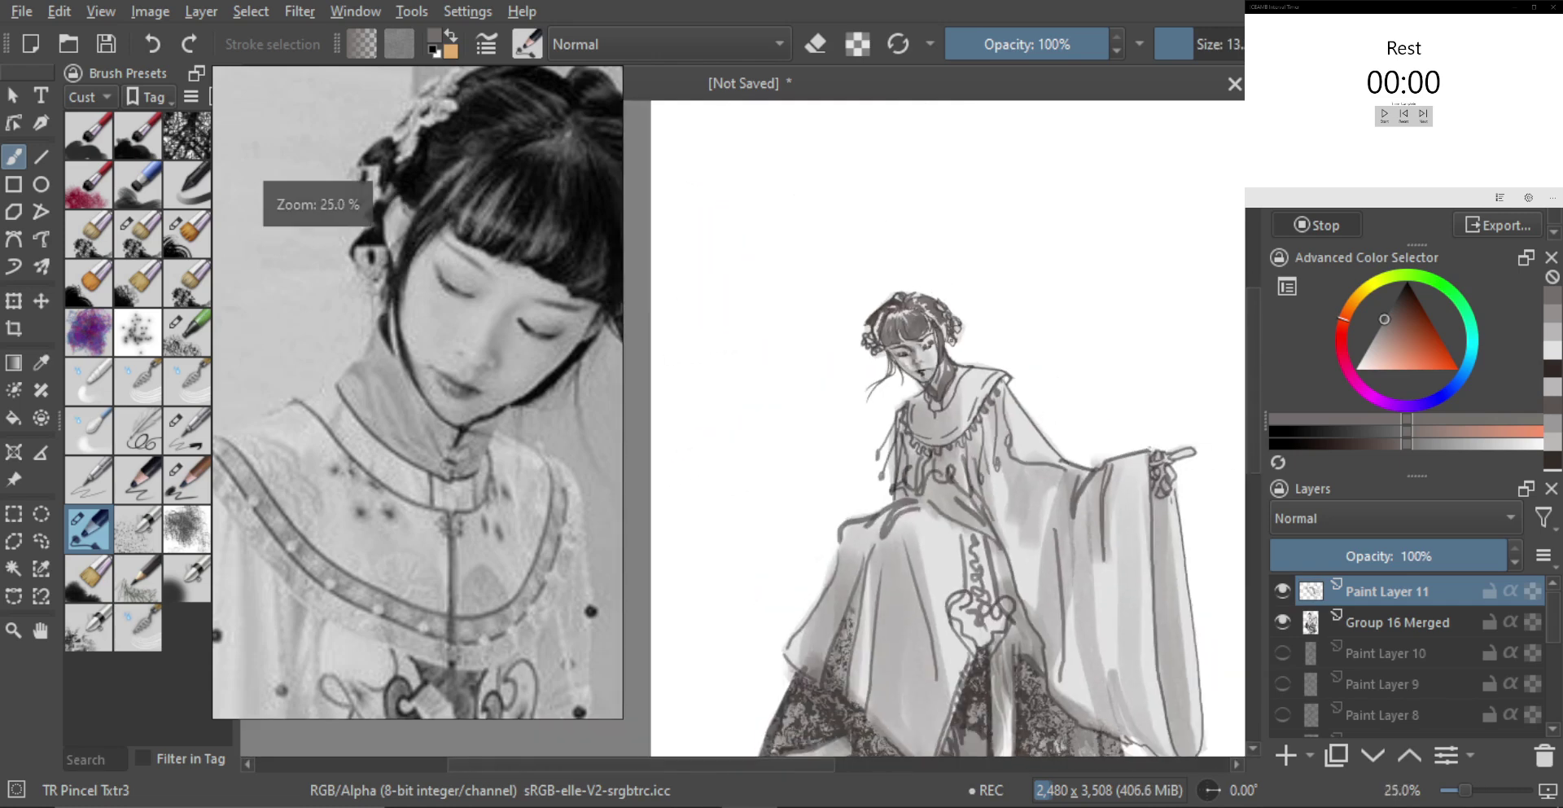
scroll(951, 405, up, 5)
key(m)
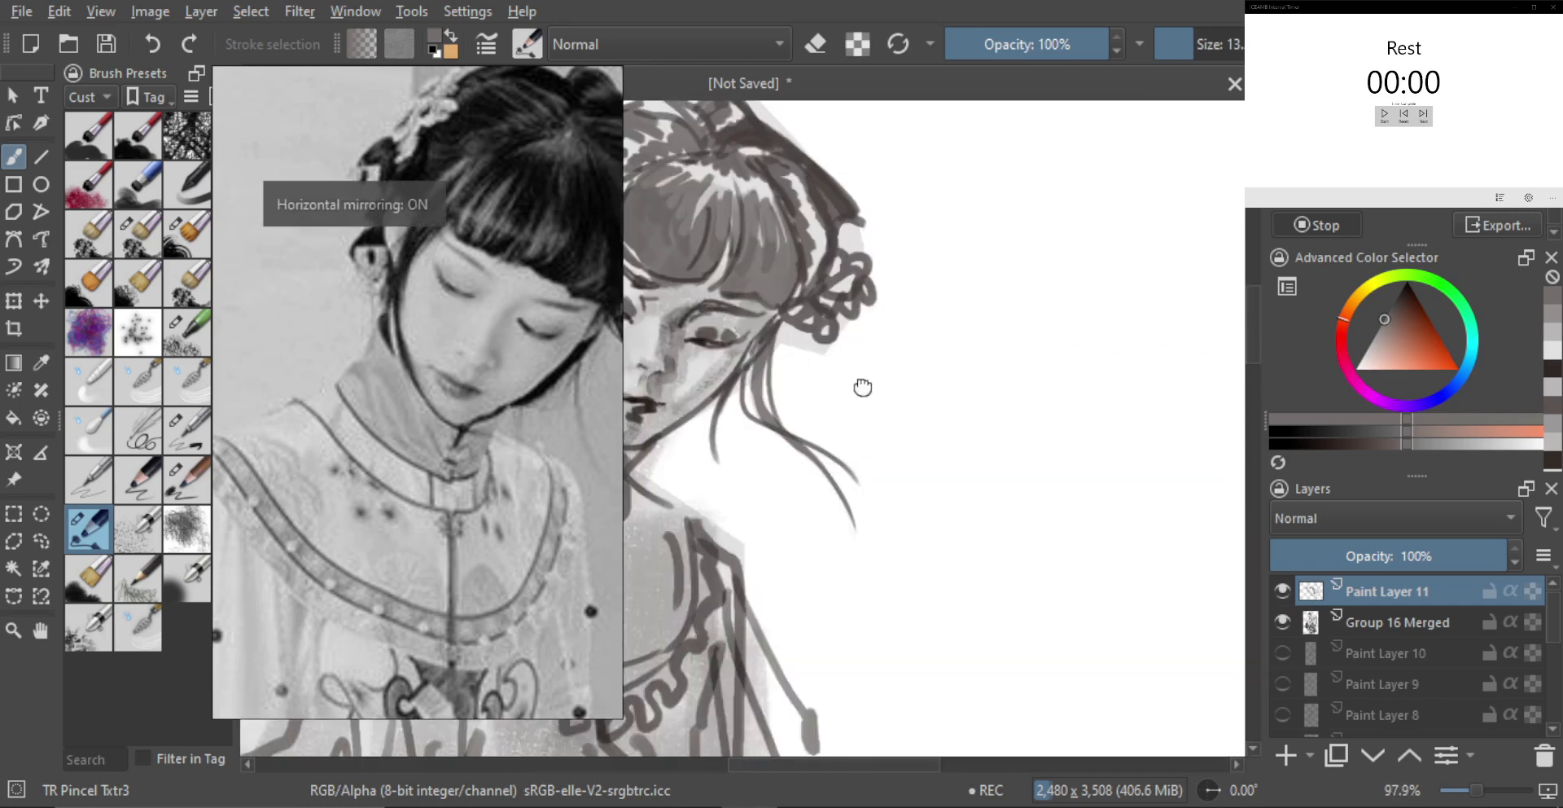
Sample white, switch to the TR Pincel brush and paint small highlights on the nose and lips
alt+click(1041, 417)
drag(904, 350, 908, 447)
drag(935, 405, 923, 411)
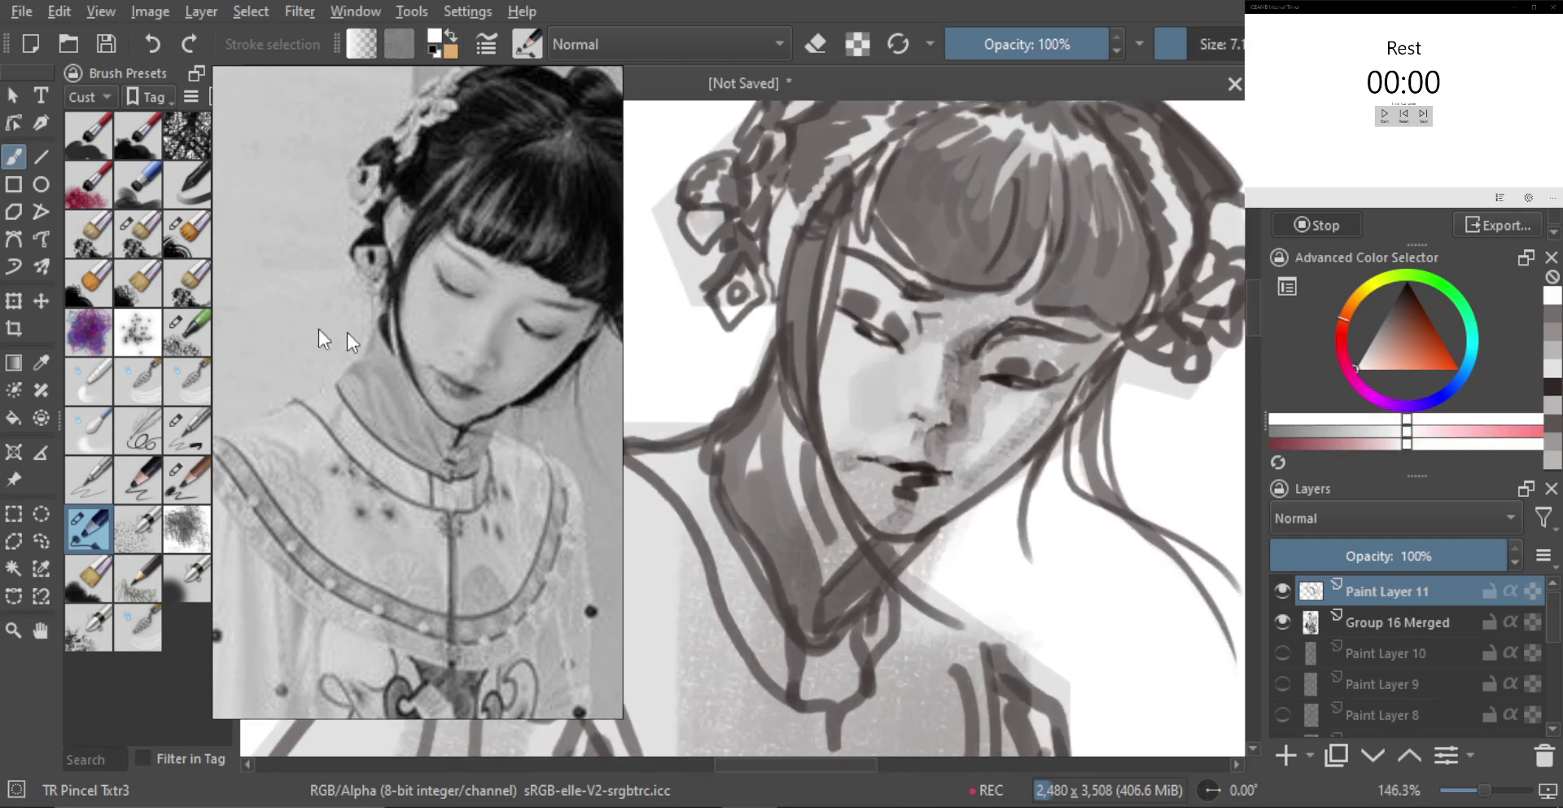
click(188, 430)
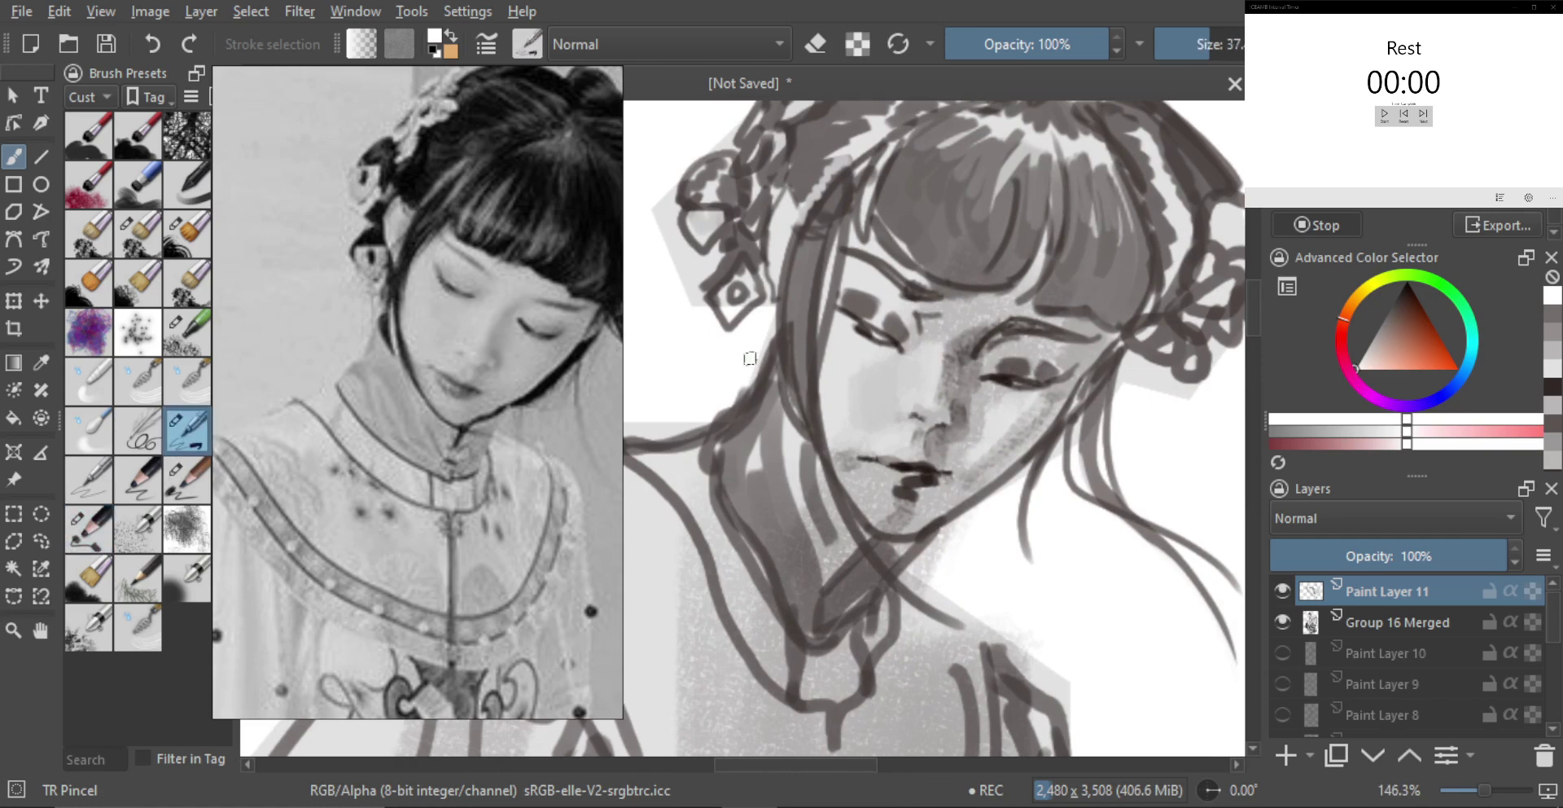
scroll(961, 405, up, 1)
drag(961, 404, 939, 404)
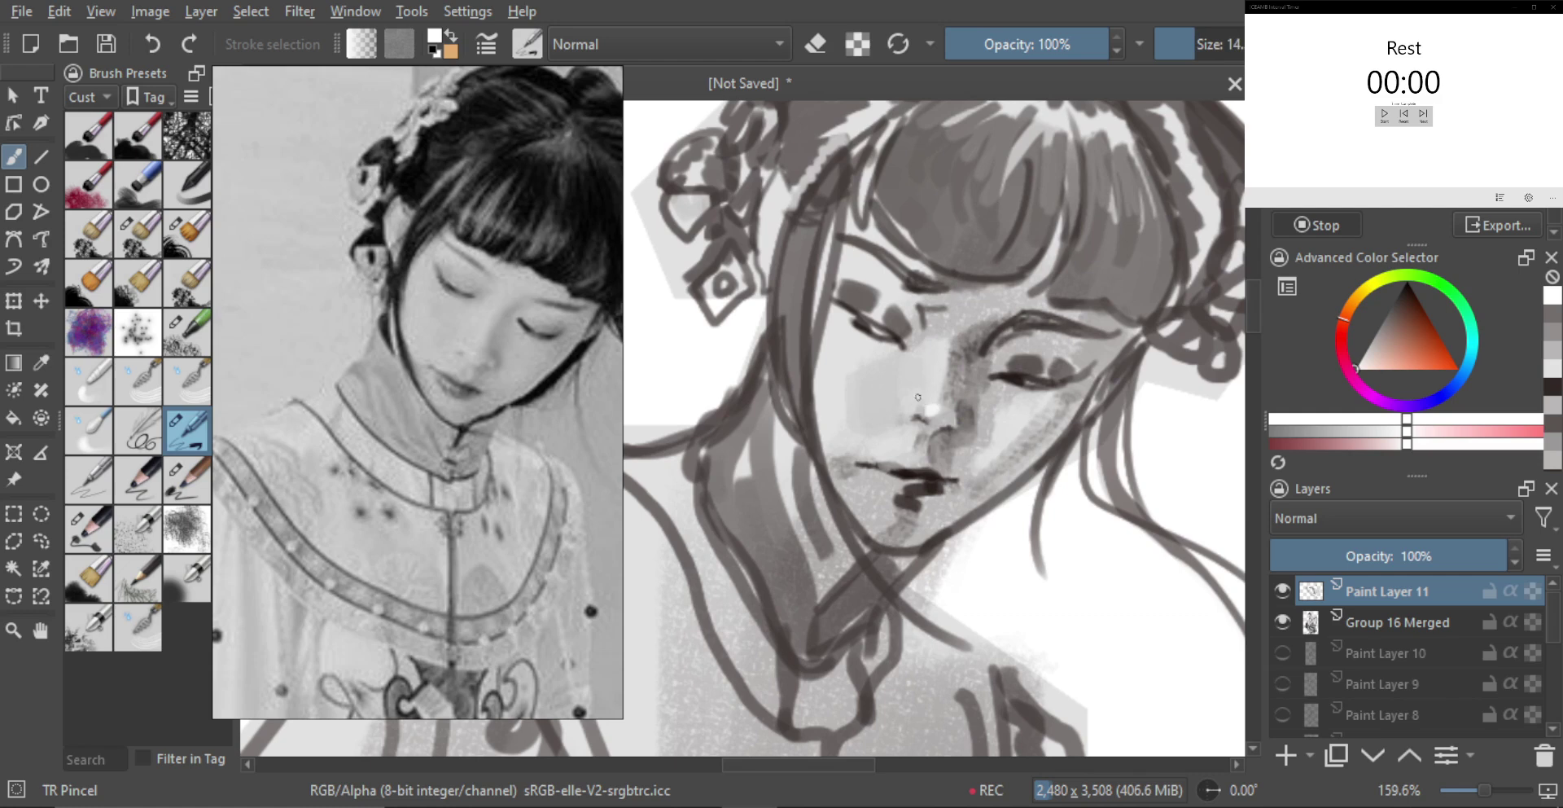
mouse_move(936, 397)
mouse_down()
mouse_move(935, 372)
mouse_move(934, 392)
mouse_move(968, 380)
mouse_move(937, 465)
mouse_move(875, 456)
mouse_up()
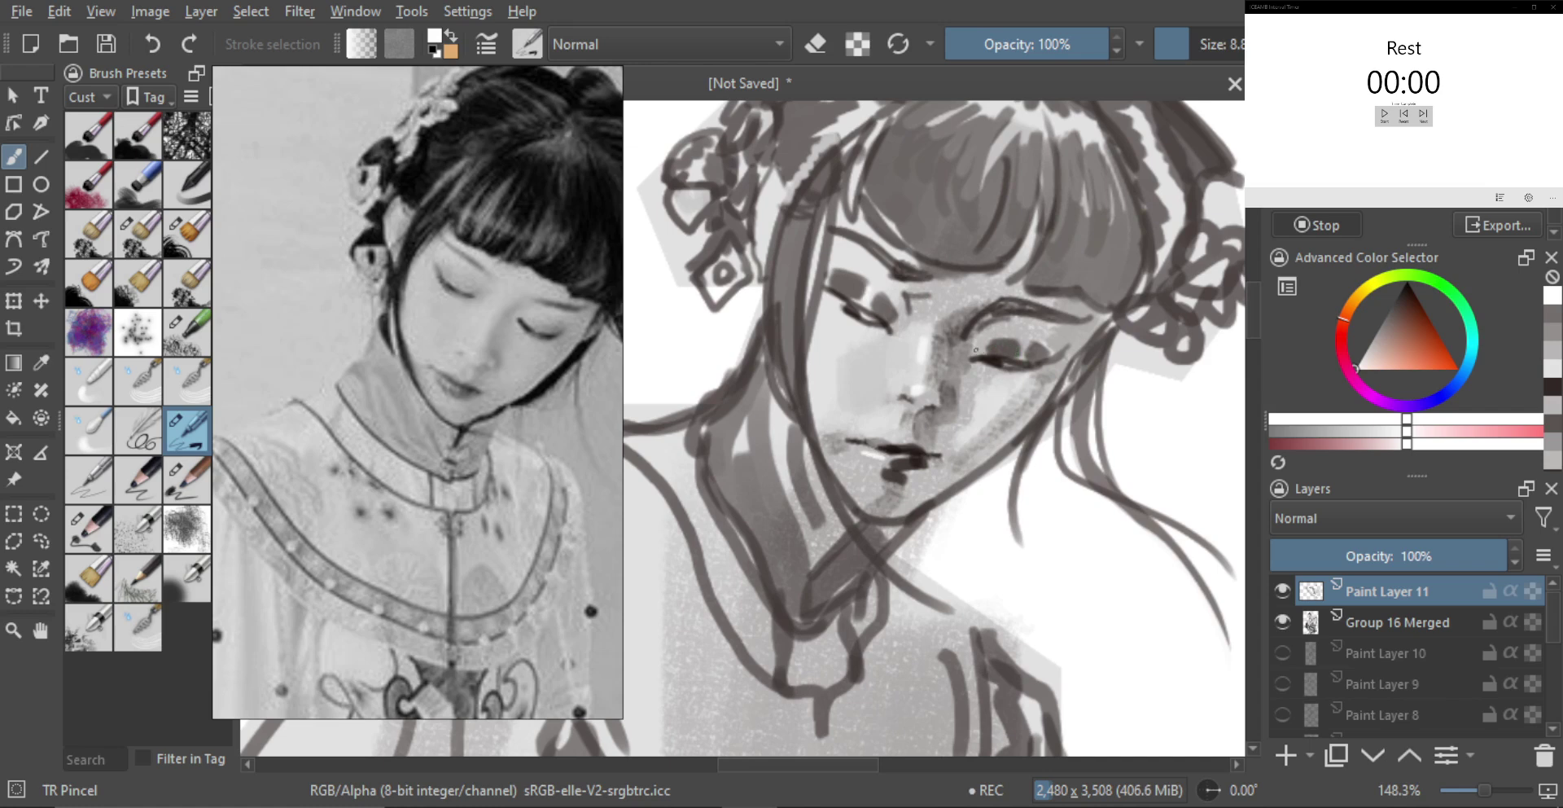
Paint light grey and white accents below the eyes and along the upper lip with a small brush
ctrl+click(991, 390)
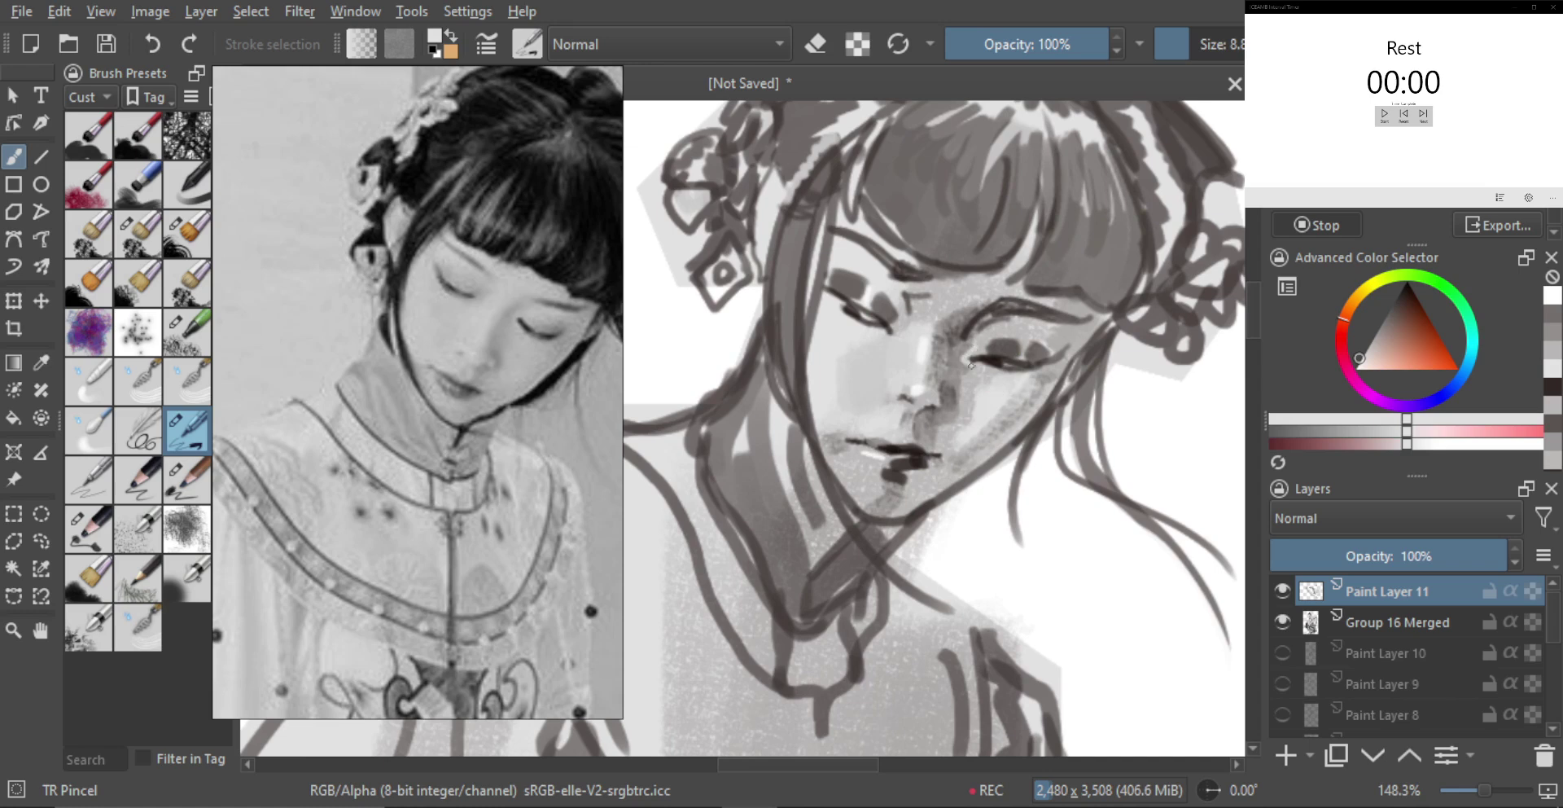
drag(969, 363, 970, 368)
key(ctrl+z)
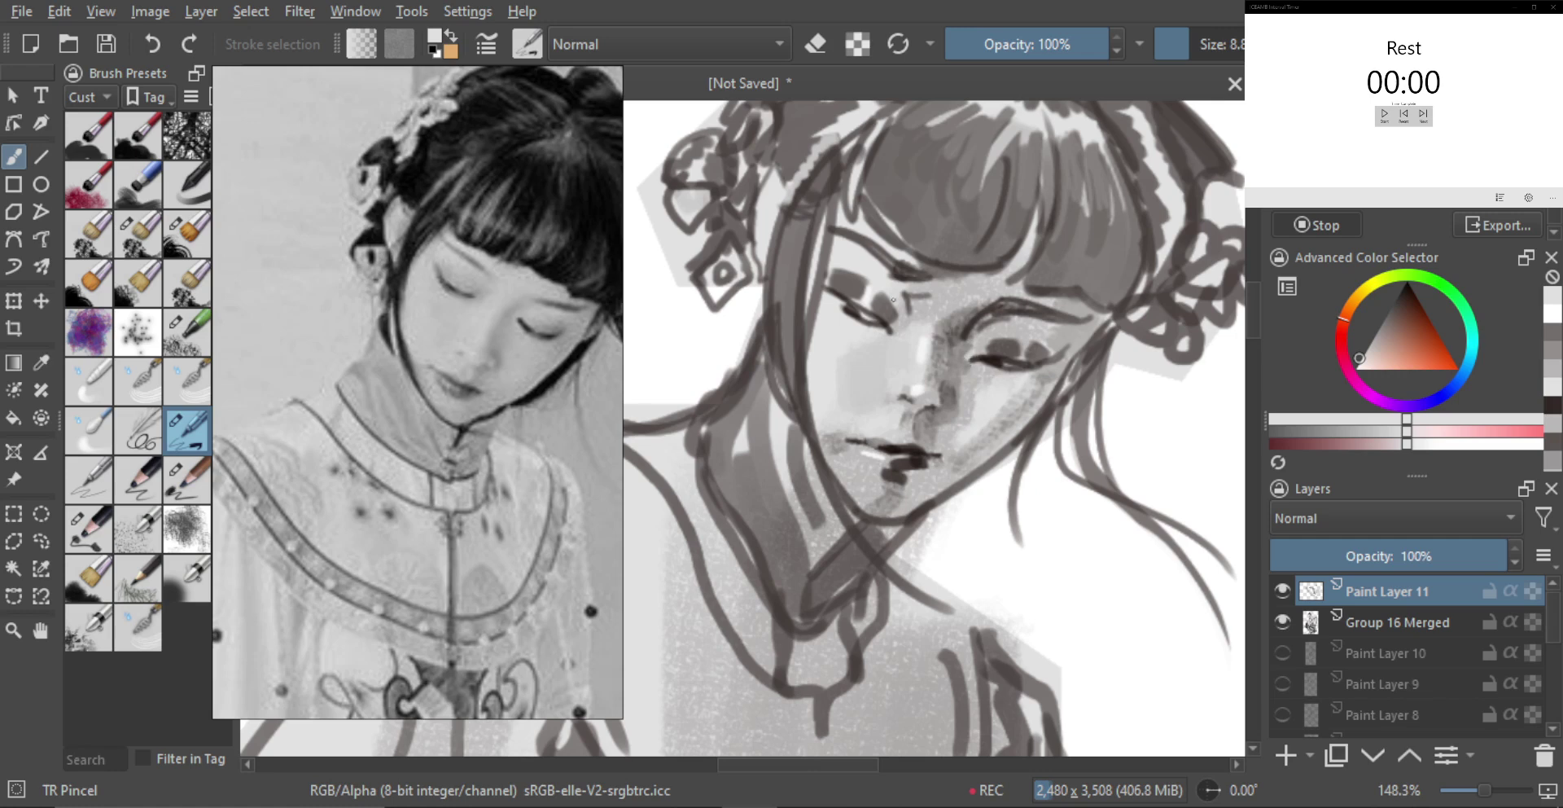
alt+click(719, 334)
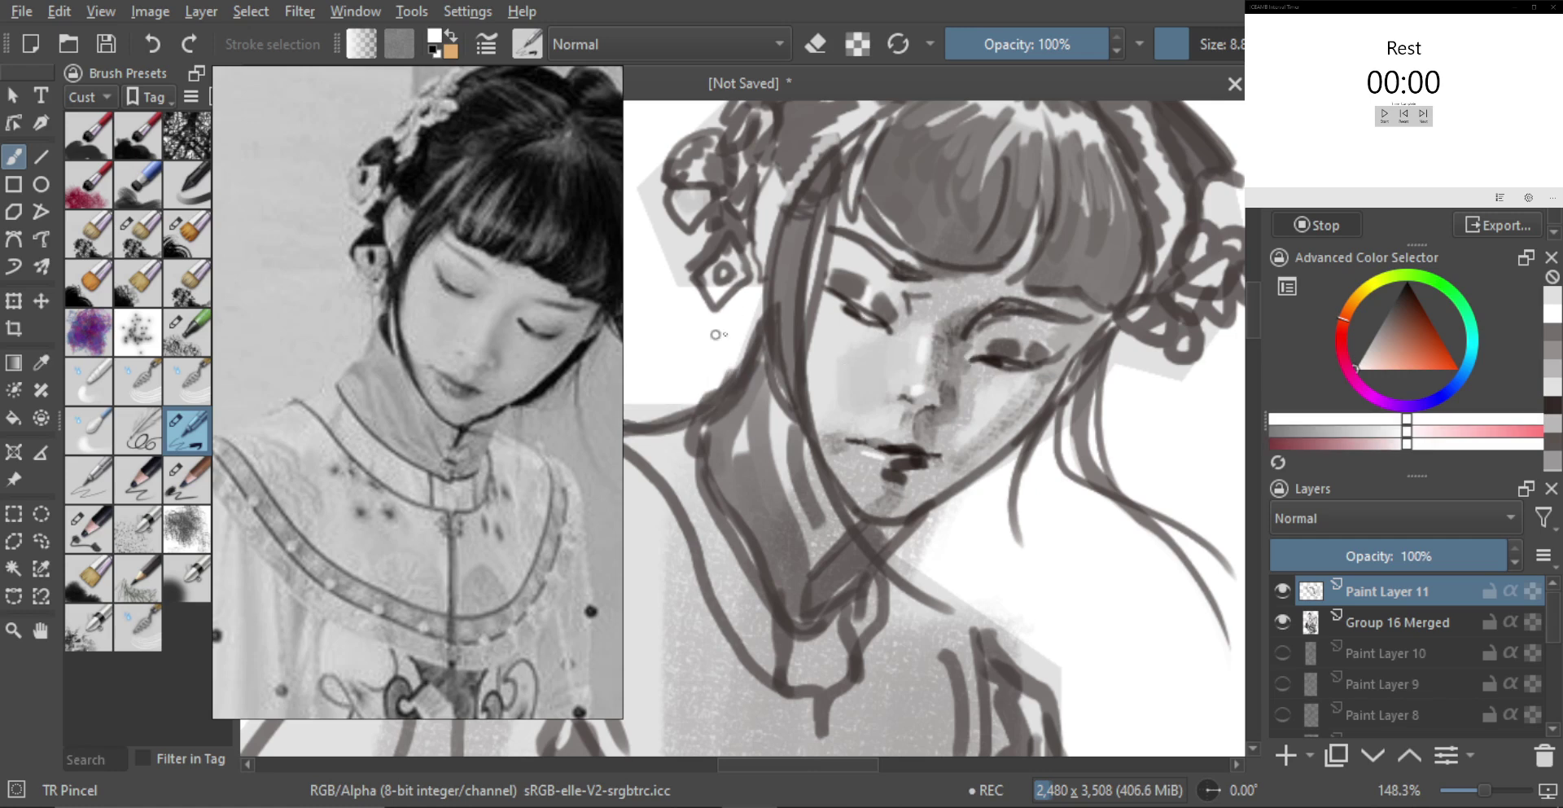
shift+drag(869, 355, 872, 355)
ctrl+click(854, 330)
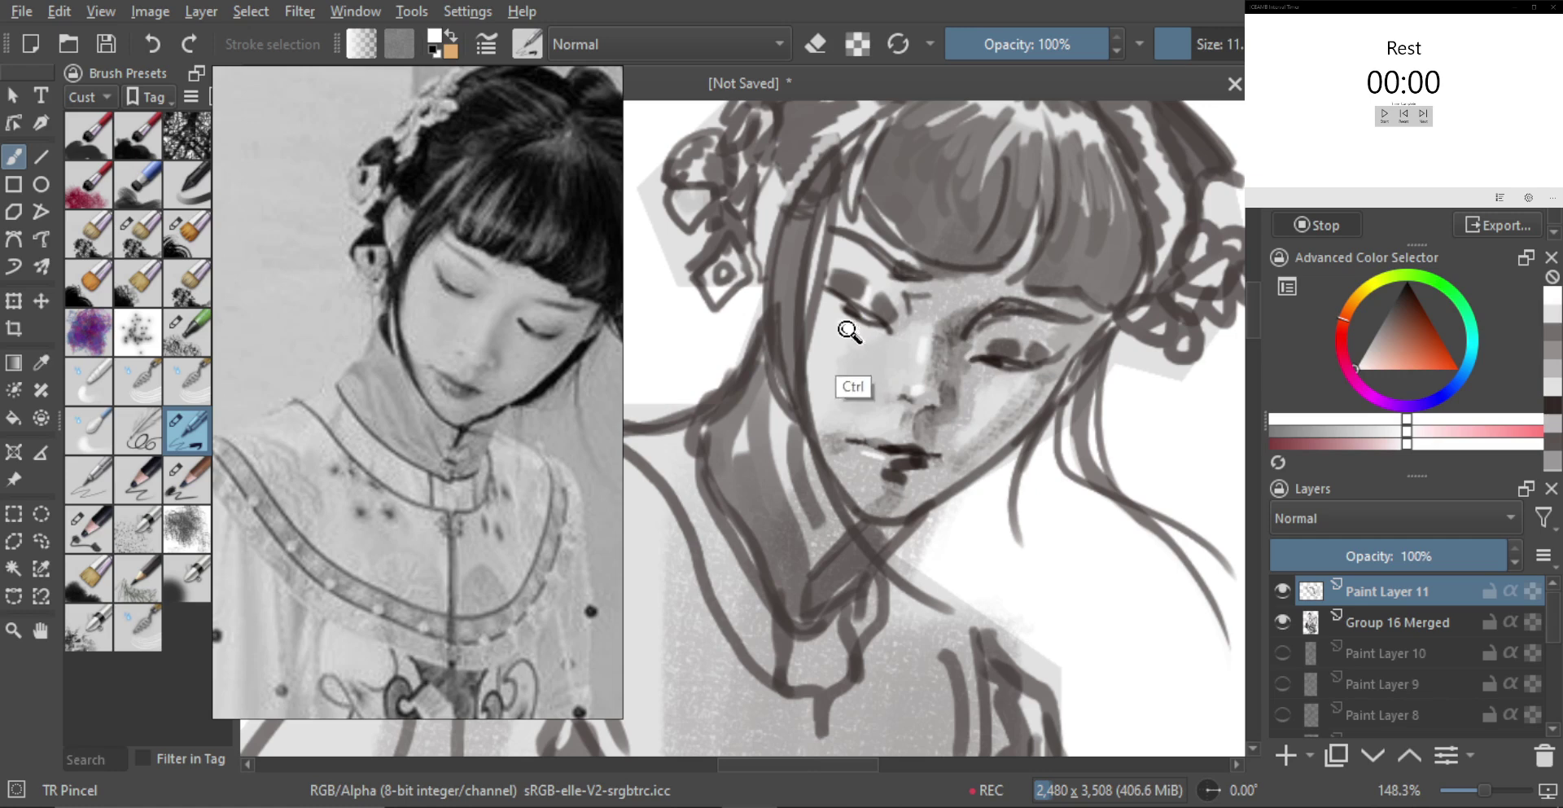
key(bracketright)
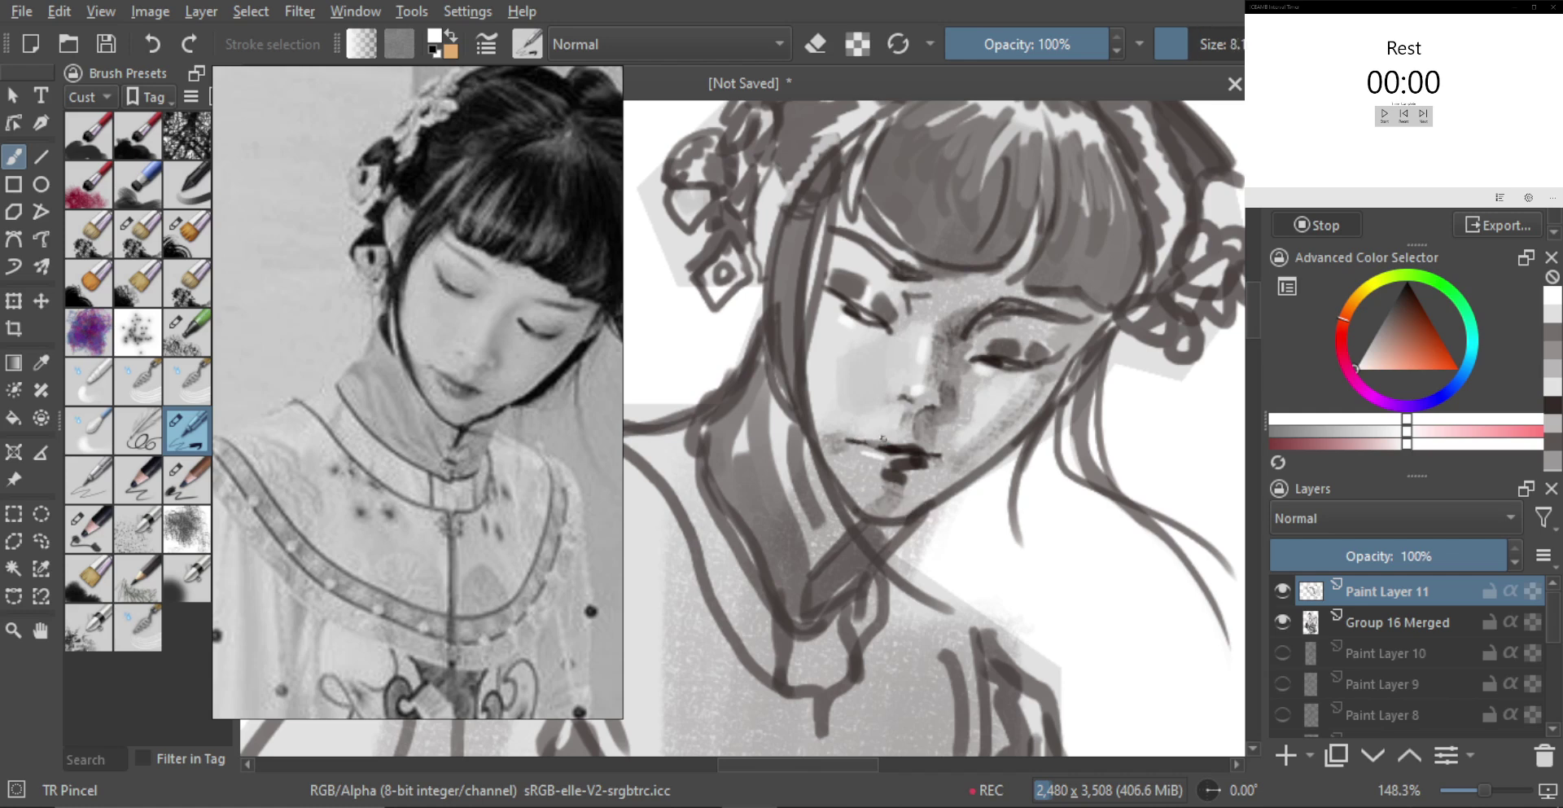
drag(908, 452, 907, 375)
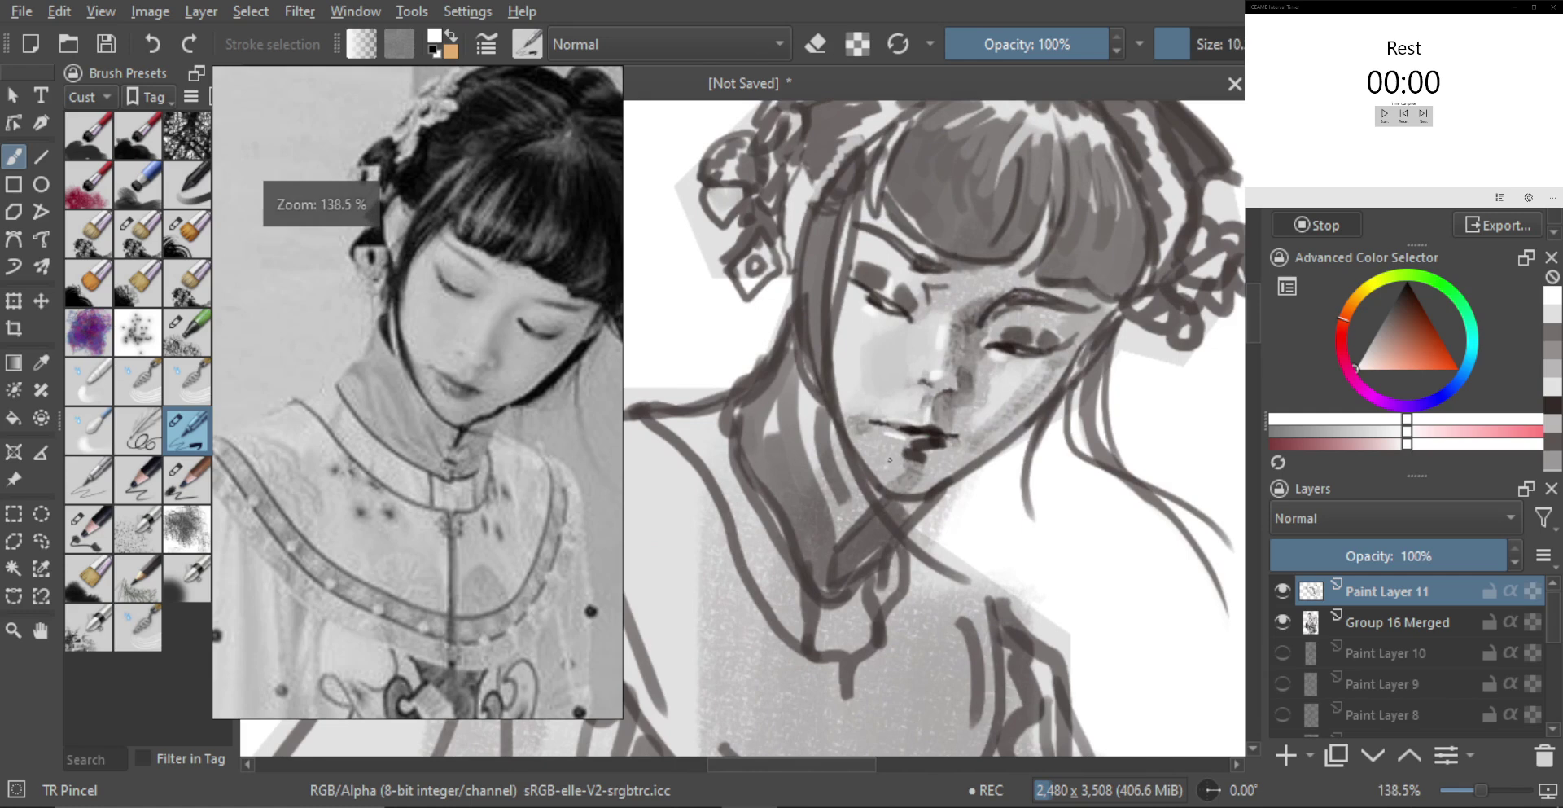
Paint sampled light grey and white touches beside the mouth corner and on the chin
ctrl+click(887, 448)
key(bracketright)
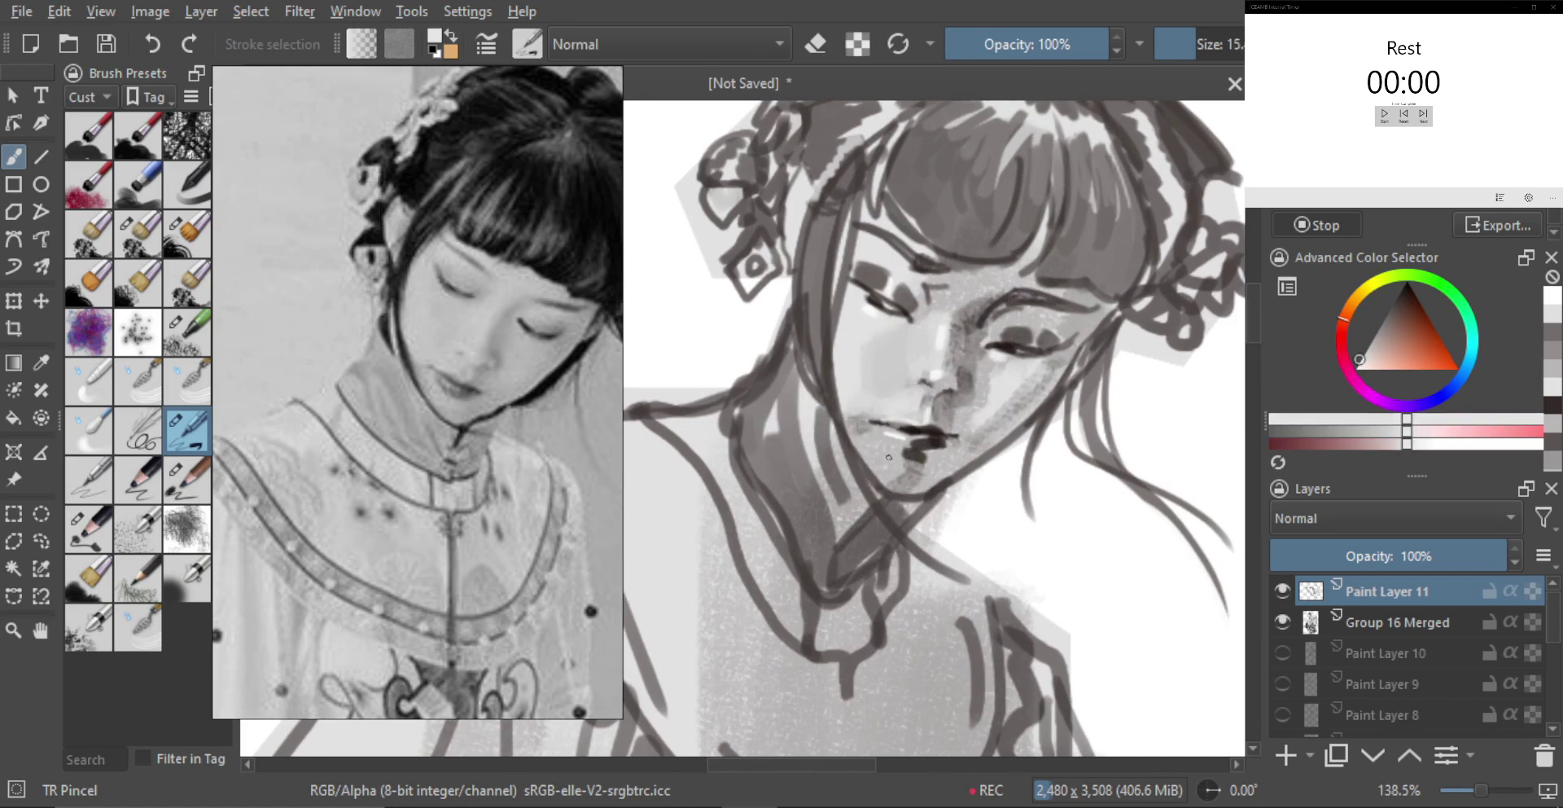
drag(884, 463, 910, 459)
ctrl+click(995, 503)
key(bracketleft)
drag(889, 460, 899, 457)
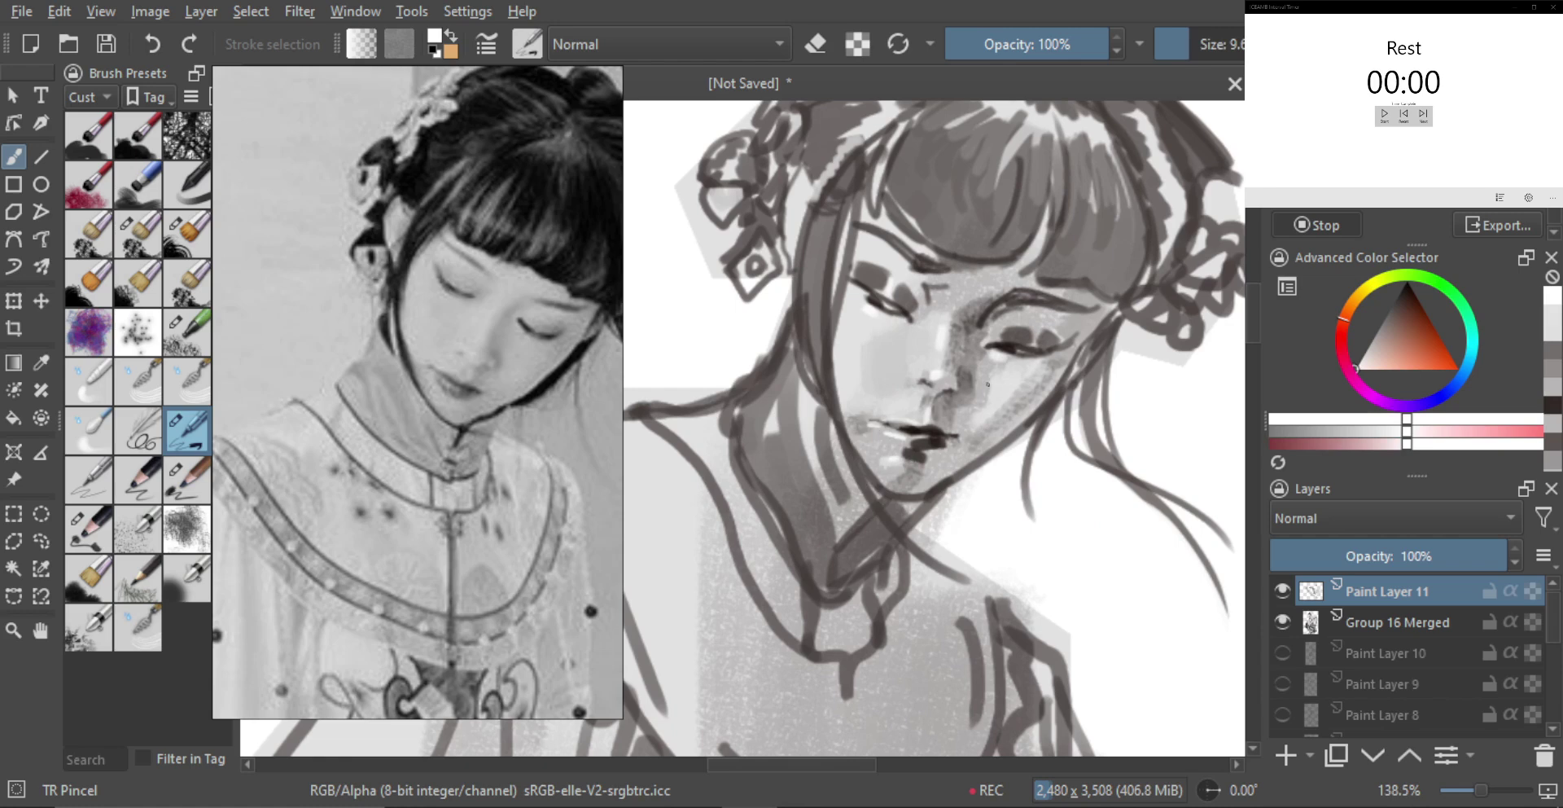
drag(889, 491, 880, 491)
Compare the drawn figure with the reference photo and frame the whole head in both
drag(1002, 461, 975, 514)
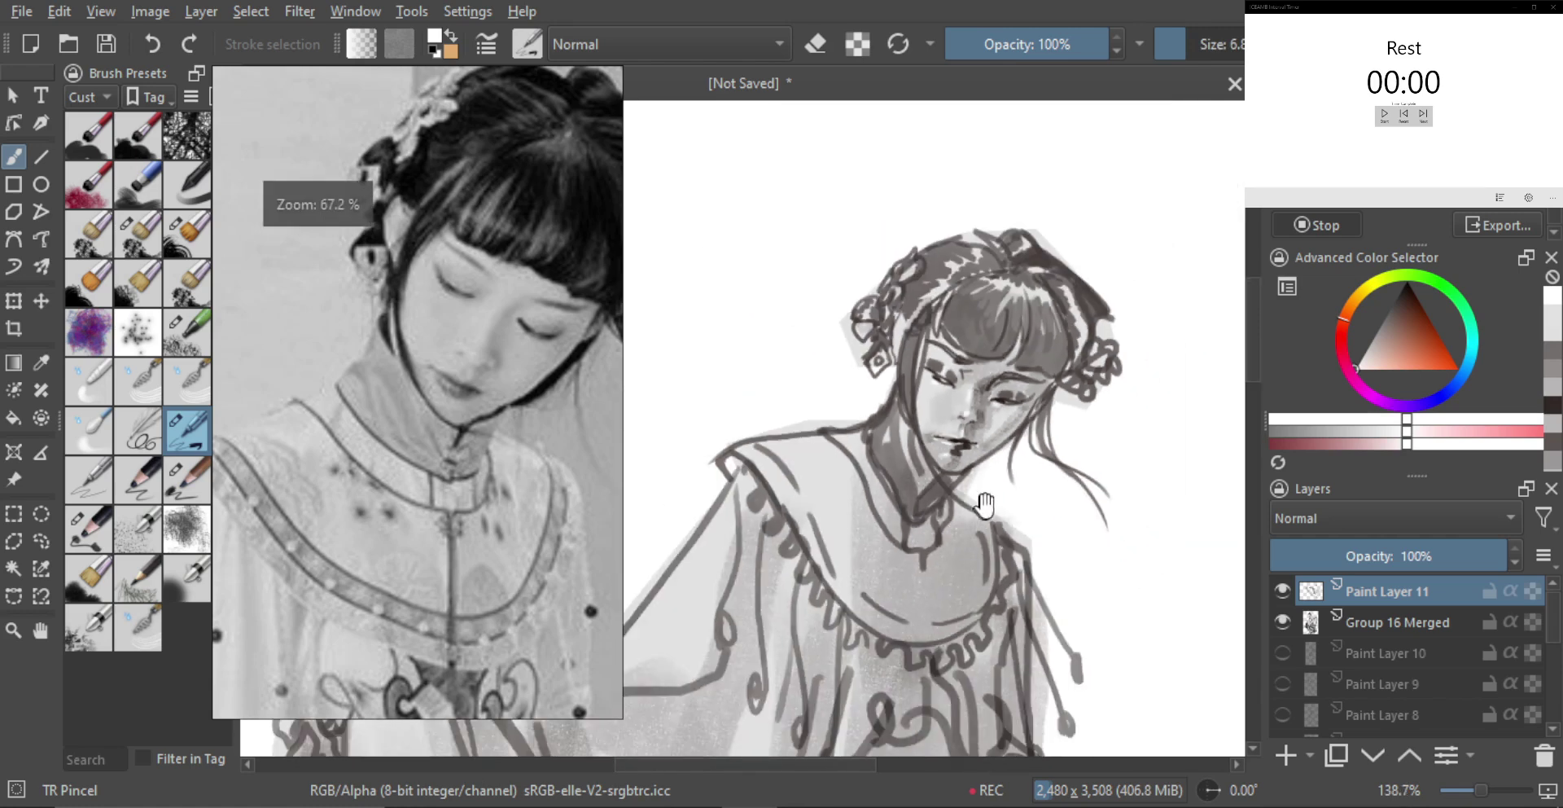
drag(1011, 459, 881, 484)
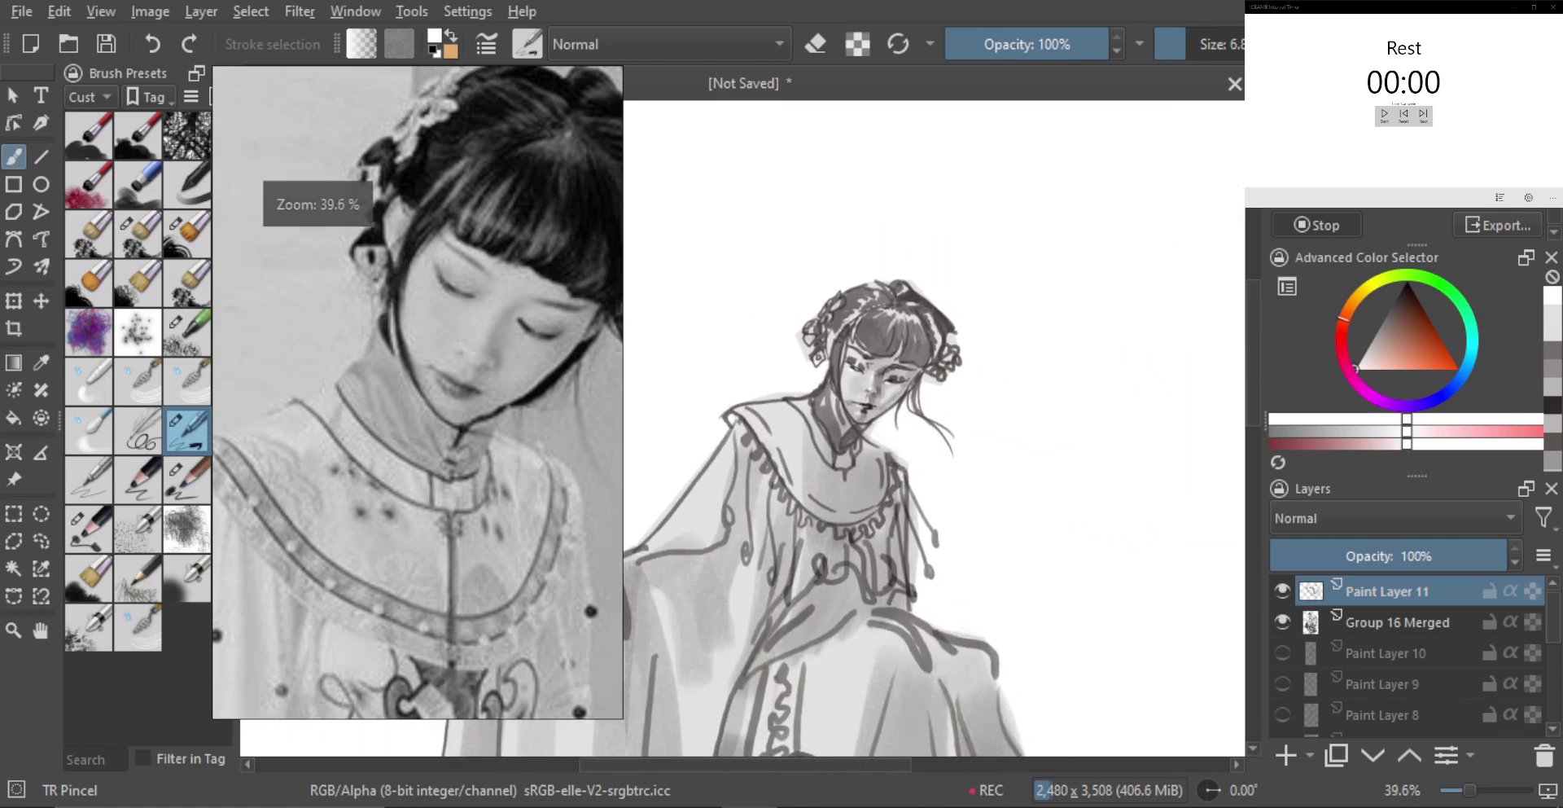
scroll(530, 341, down, 2)
drag(527, 342, 518, 377)
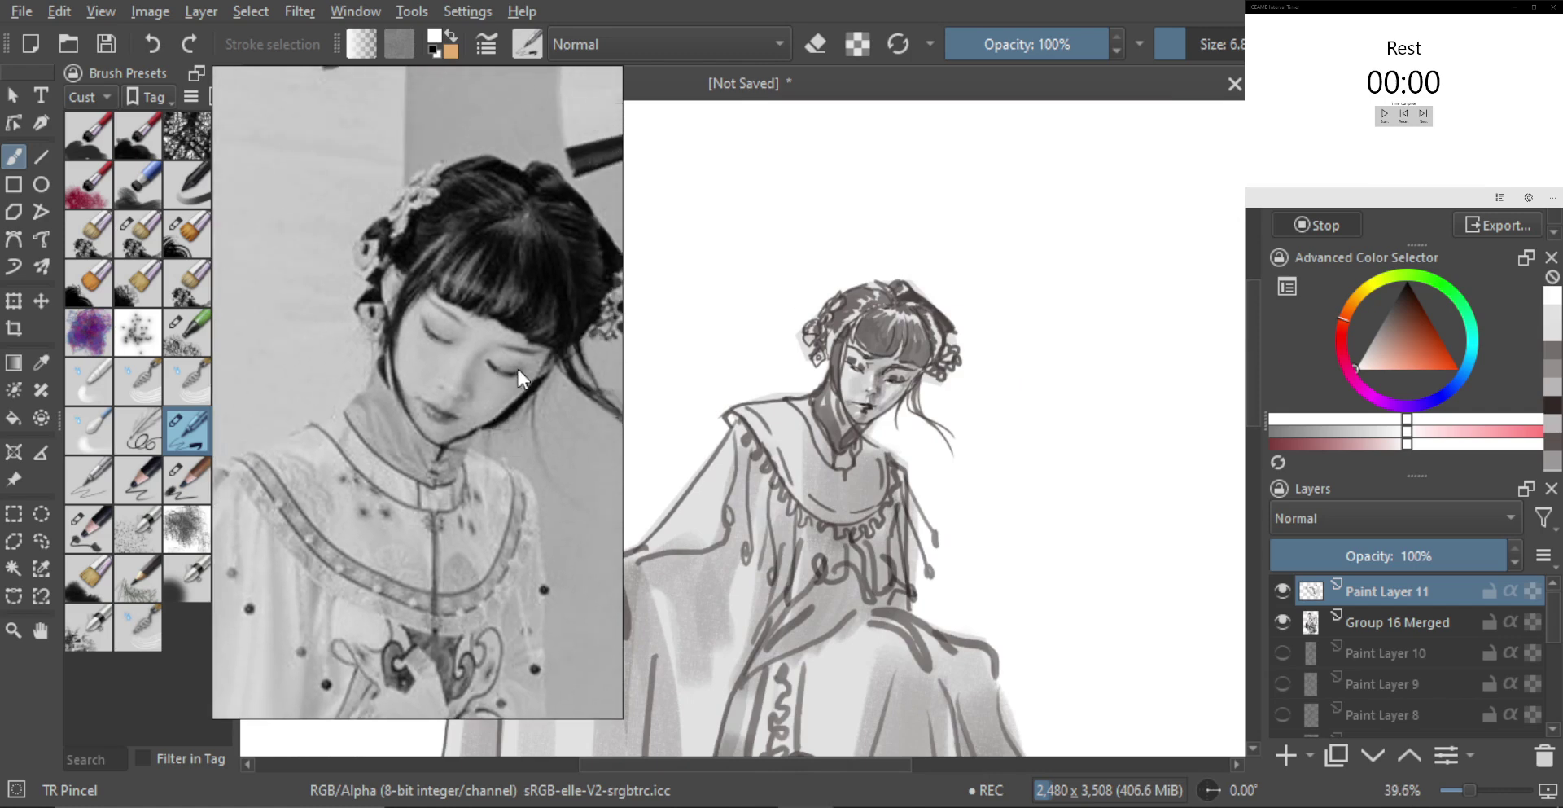
scroll(524, 309, up, 2)
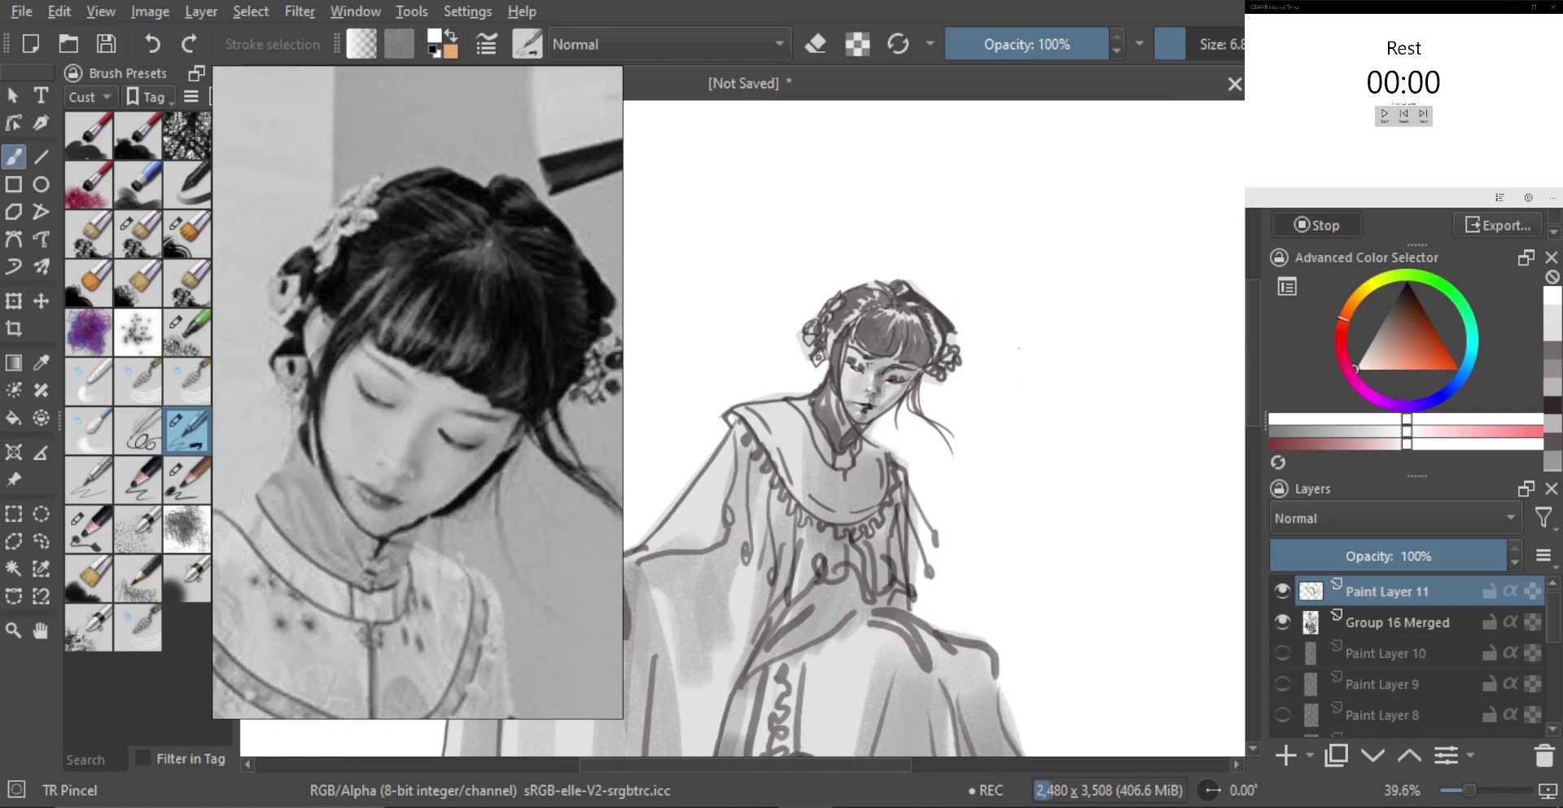
scroll(988, 336, up, 4)
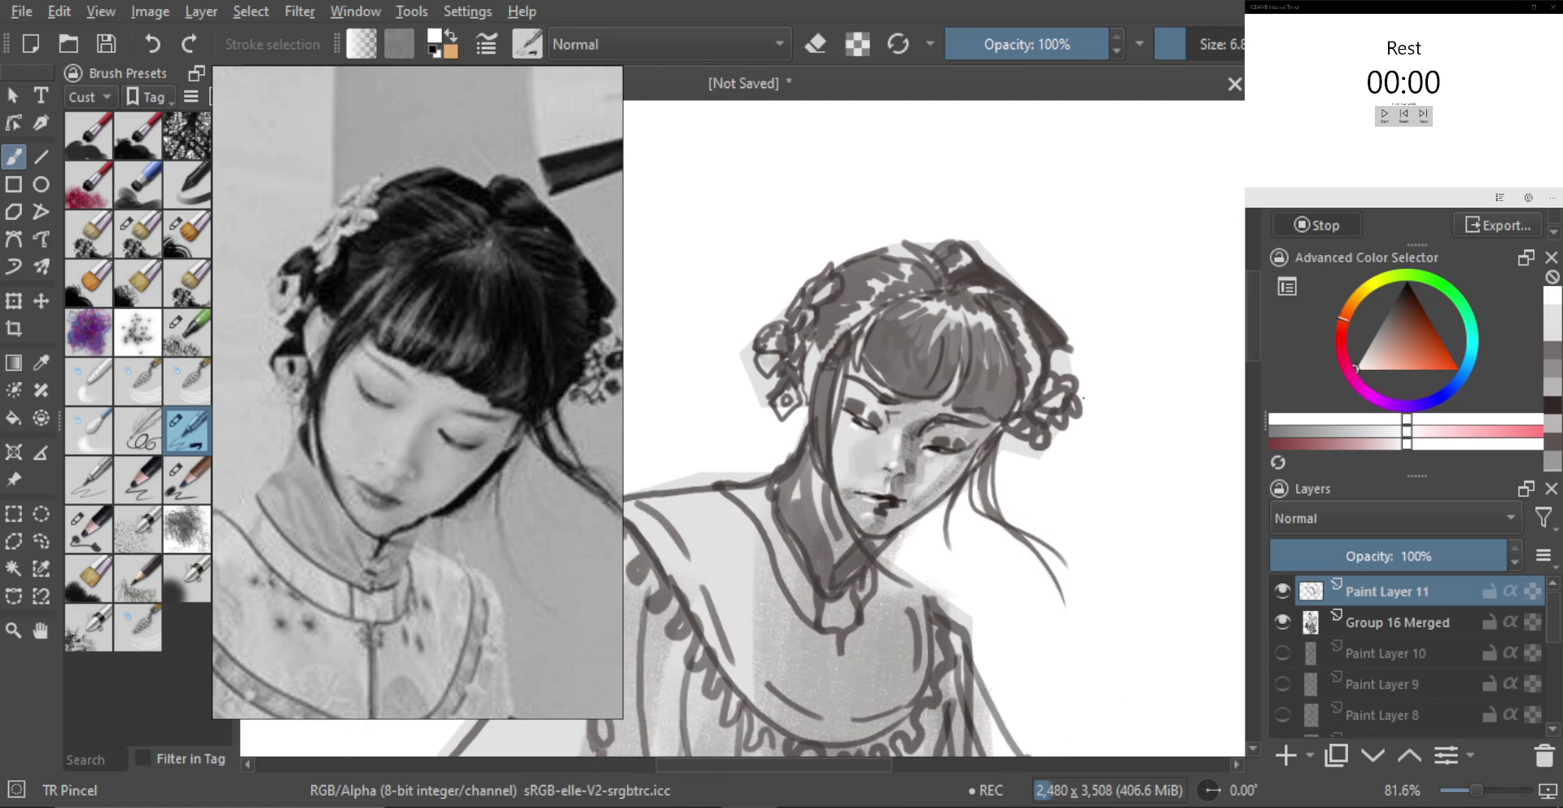
Add a paint layer at the top of the stack and sample the dark lip colour for a brush of about 9.4 px
click(1284, 759)
shift+drag(881, 367, 913, 341)
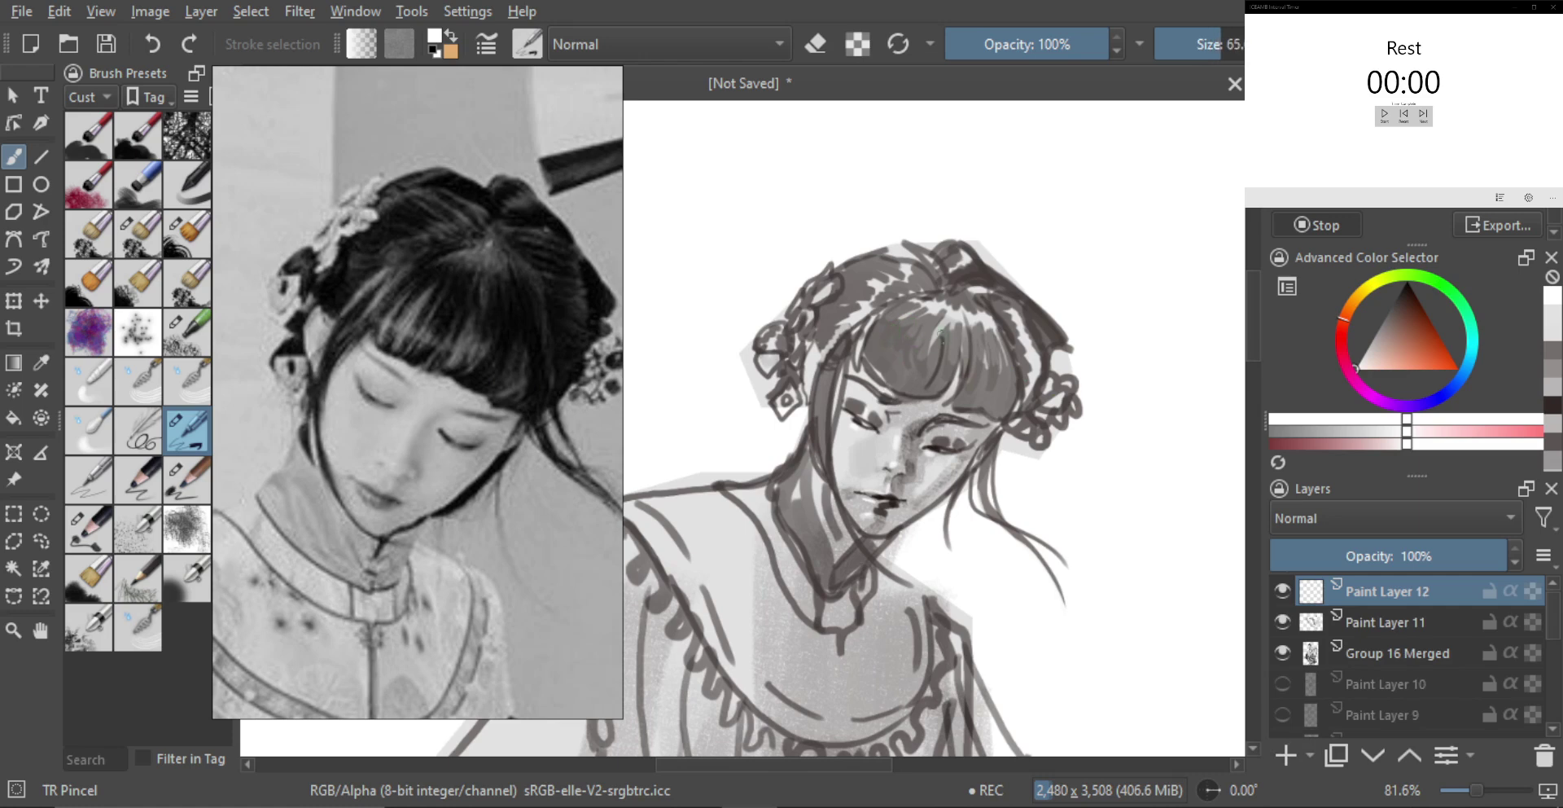
scroll(912, 378, up, 2)
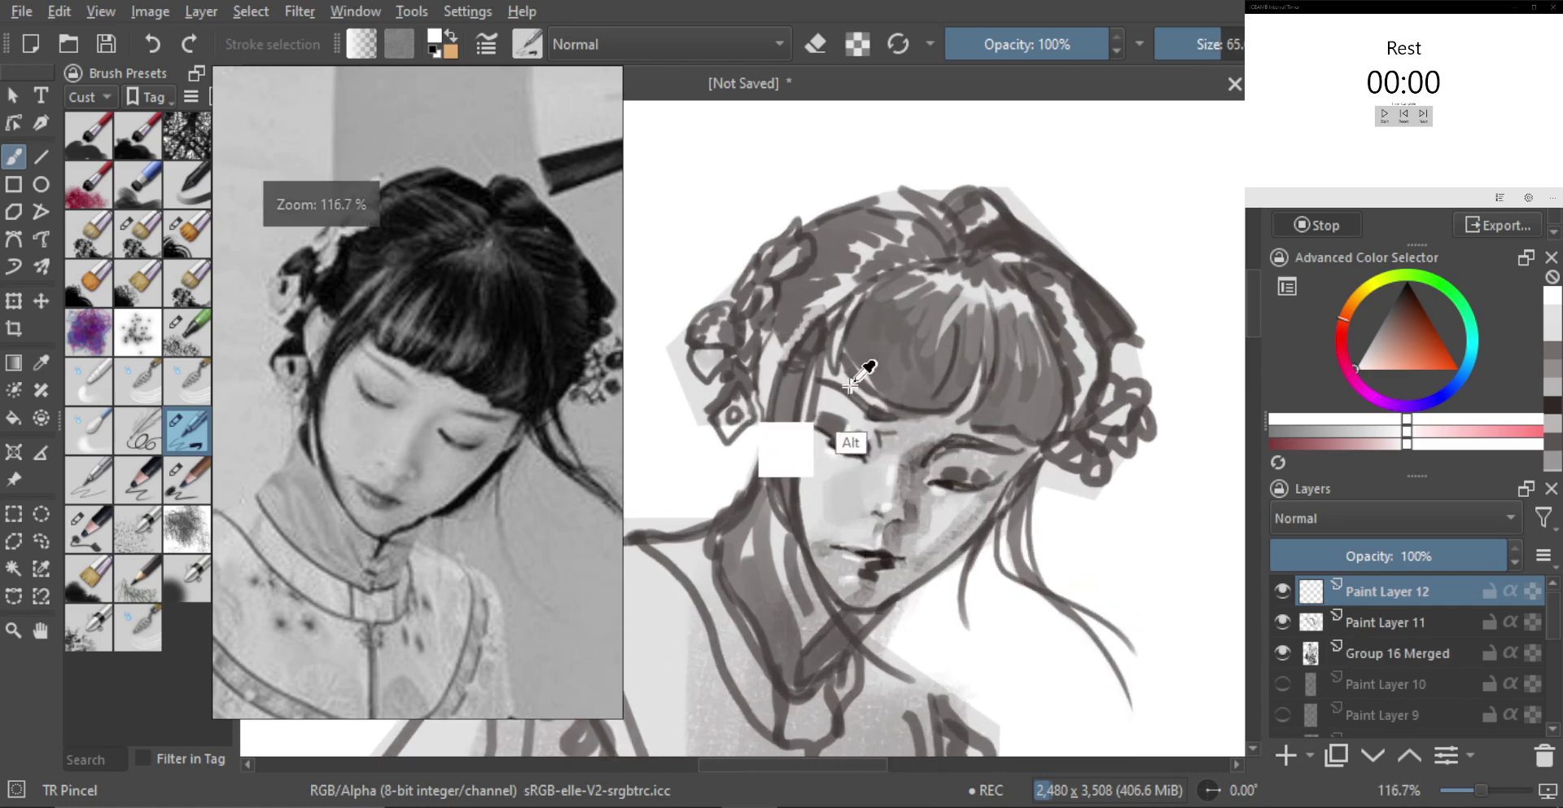
alt+click(847, 384)
shift+drag(896, 376, 870, 348)
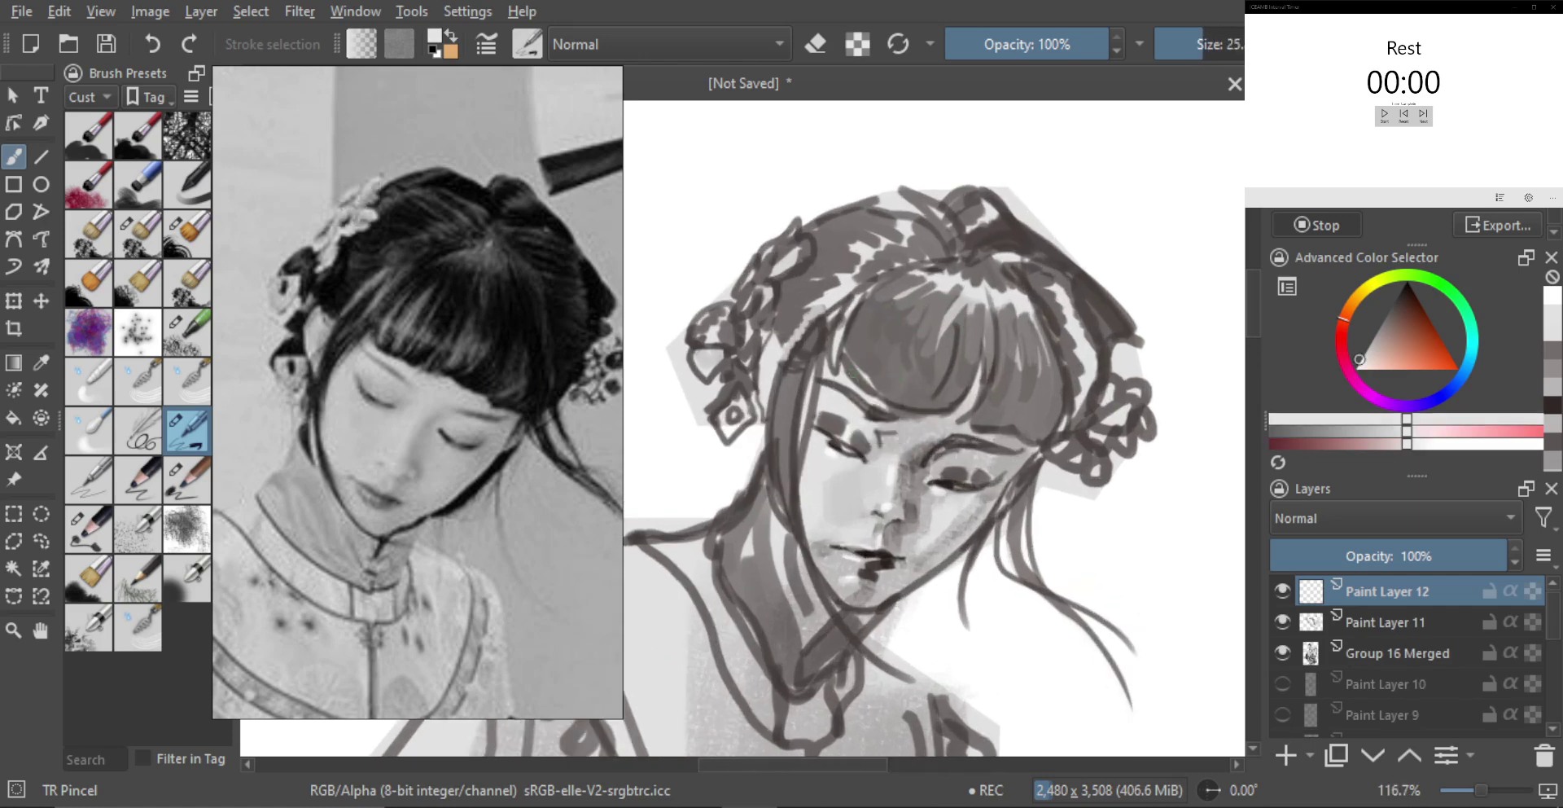
key(bracketleft)
key(bracketleft)
alt+click(888, 554)
key(bracketleft)
shift+drag(874, 404, 886, 414)
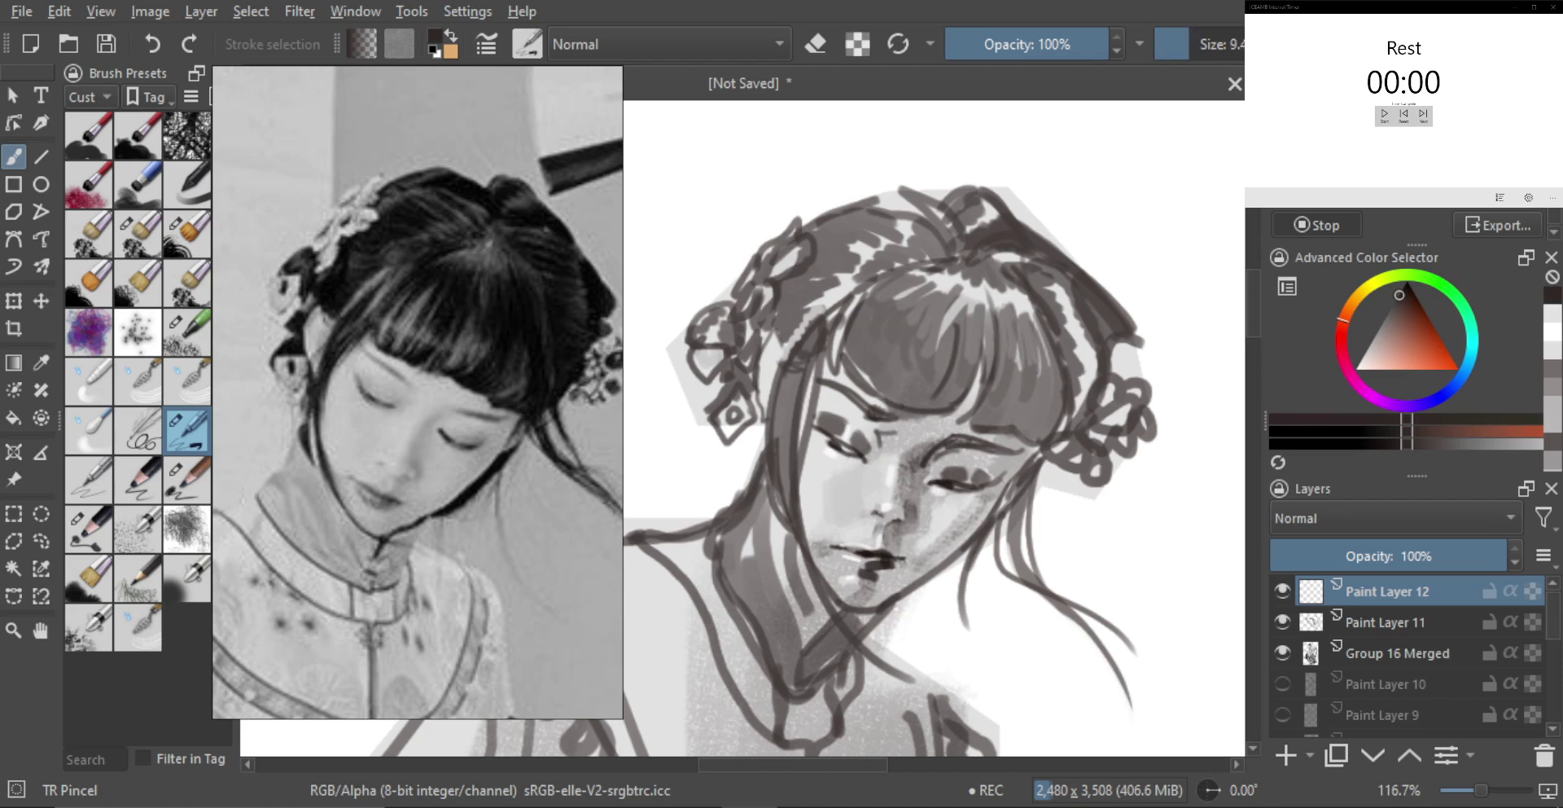
Draw dark hair strands over the parting and the fringe's outer part beside the temple, undoing and retrying stray strokes
key(ctrl+z)
mouse_move(930, 268)
mouse_down()
mouse_move(839, 378)
mouse_move(835, 362)
mouse_up()
key(ctrl+z)
key(ctrl+z)
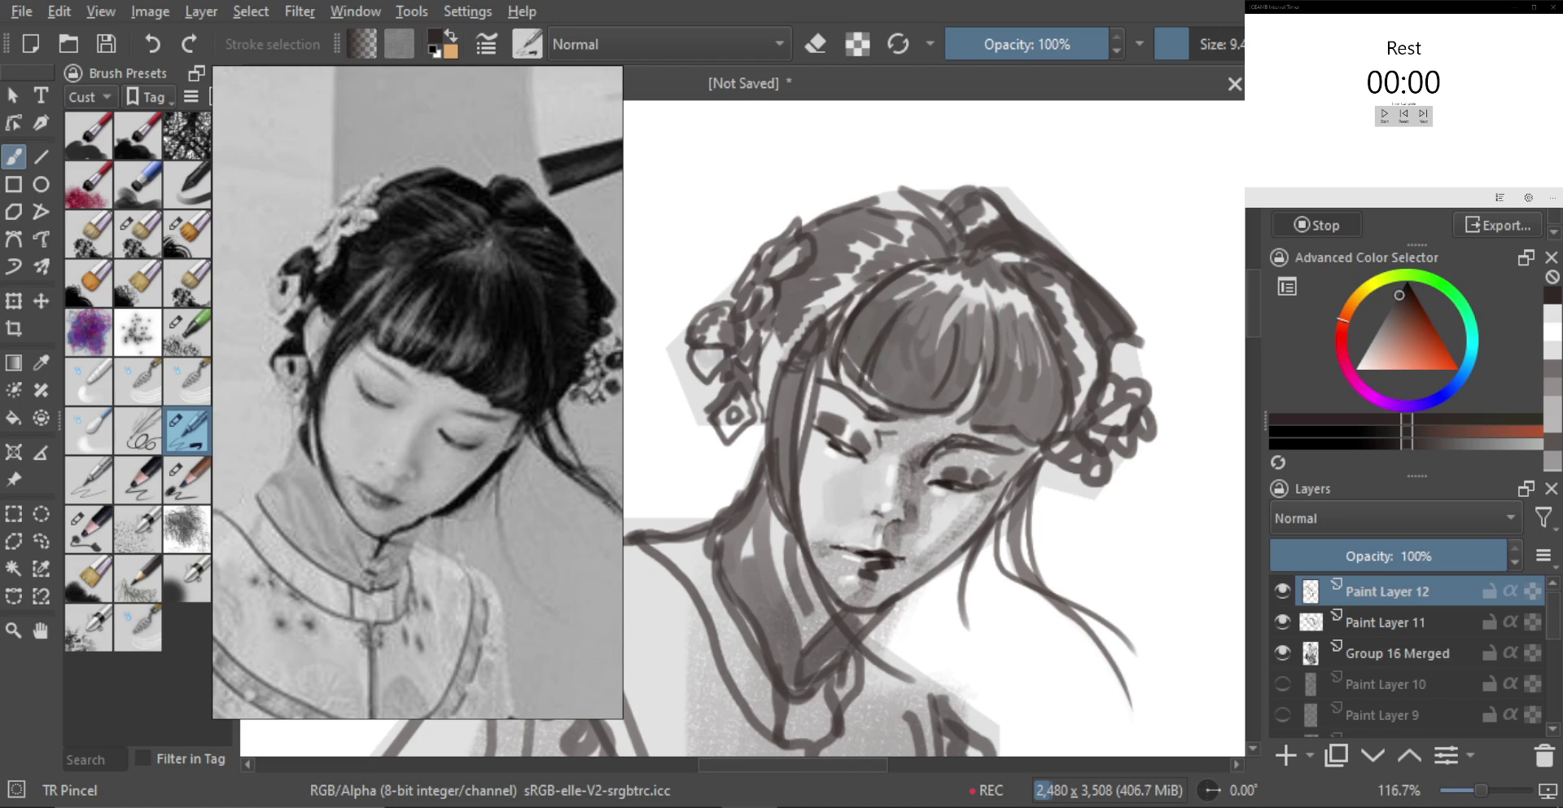
key(ctrl+z)
drag(948, 323, 906, 412)
key(ctrl+z)
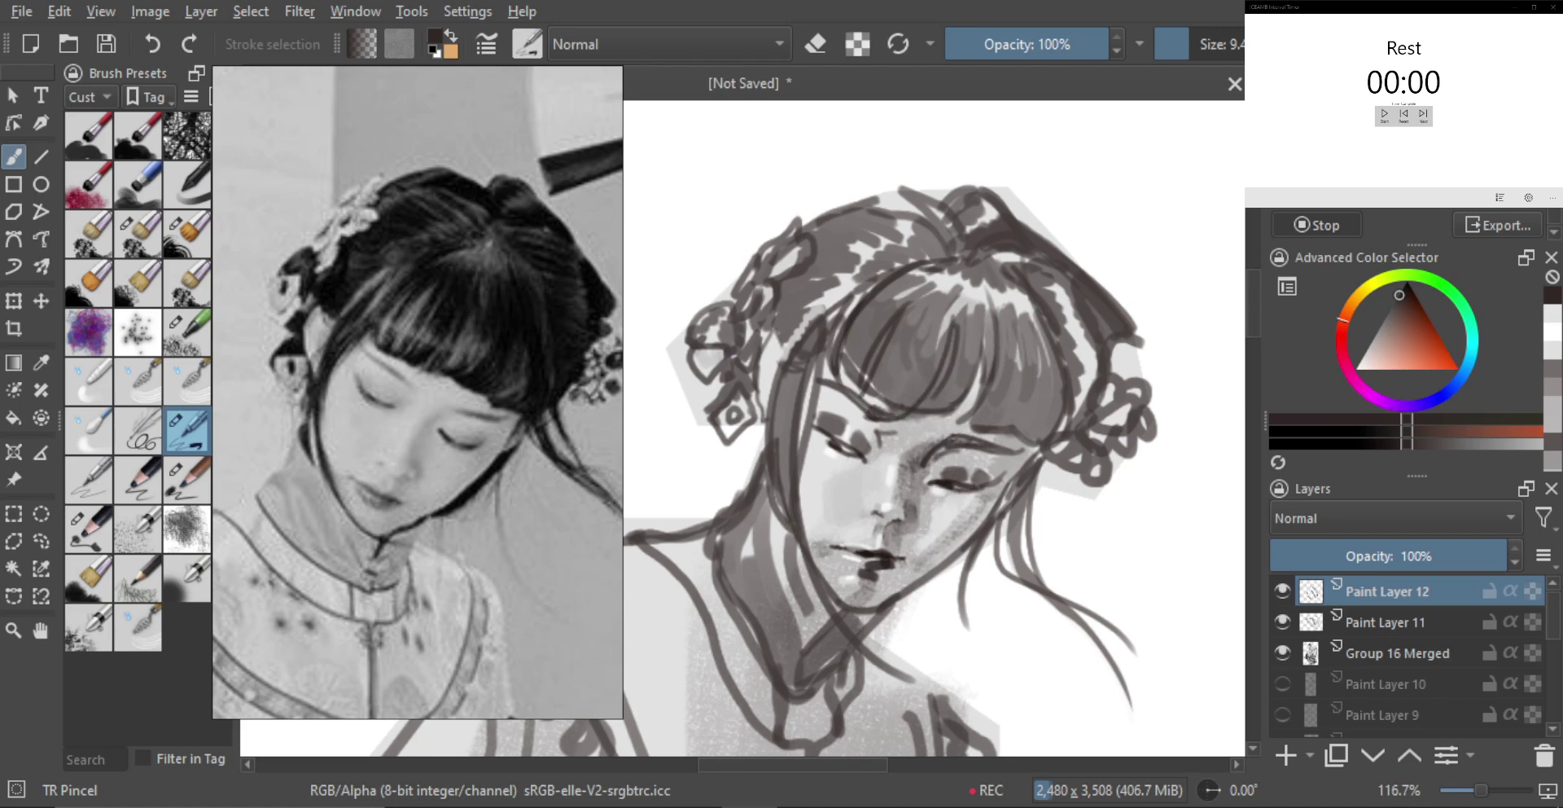
key(ctrl+z)
key(ctrl+z)
key(ctrl+z)
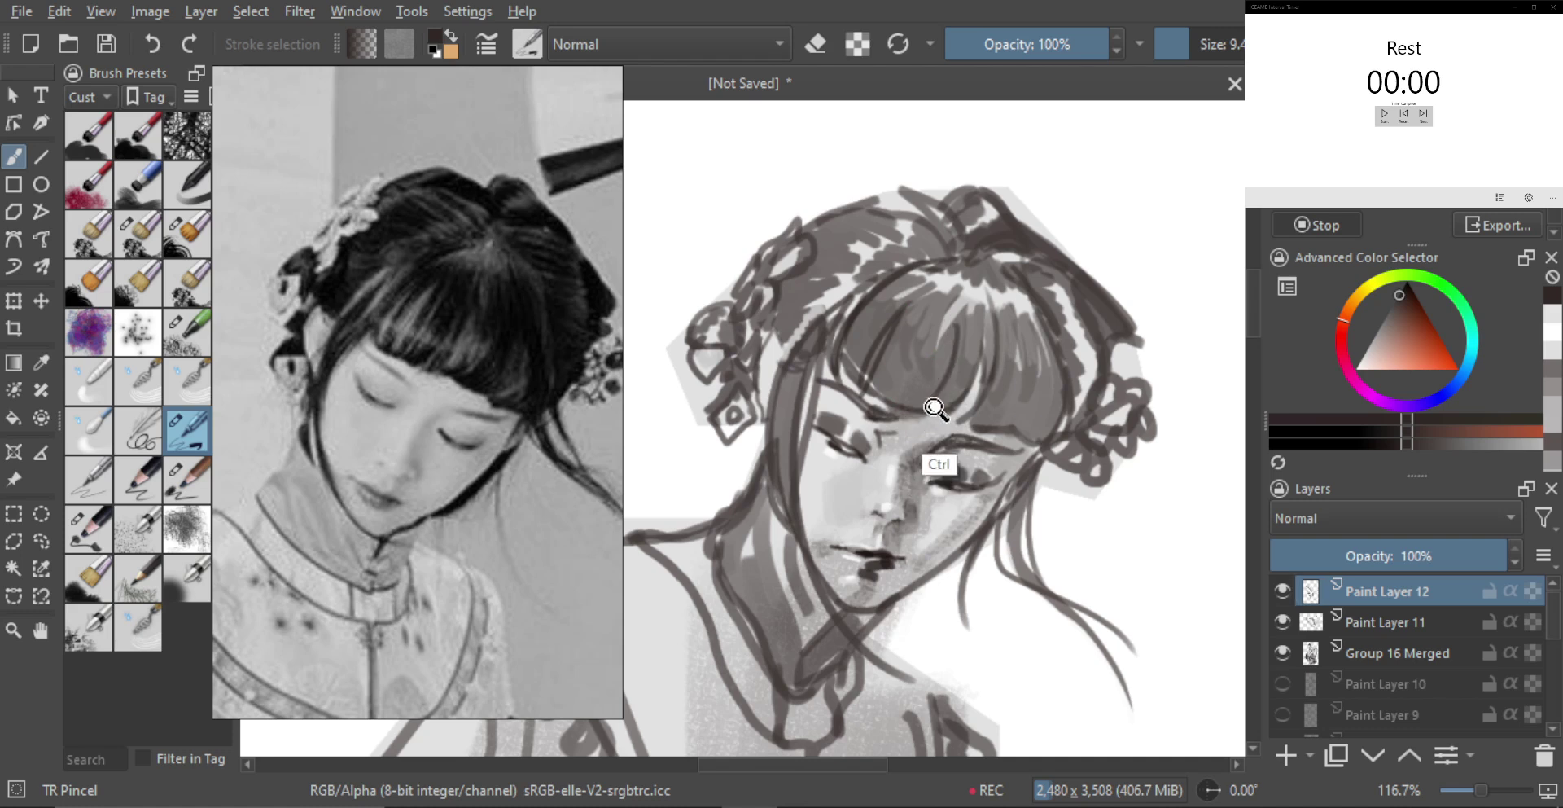
Reduce the brush to about 6.3 px and draw thin dark strands through the middle of the fringe
shift+drag(916, 422, 953, 420)
key(ctrl+z)
key(ctrl+z)
key(ctrl+z)
mouse_move(994, 336)
mouse_down()
mouse_move(954, 429)
mouse_move(990, 399)
mouse_move(969, 427)
mouse_up()
key(ctrl+z)
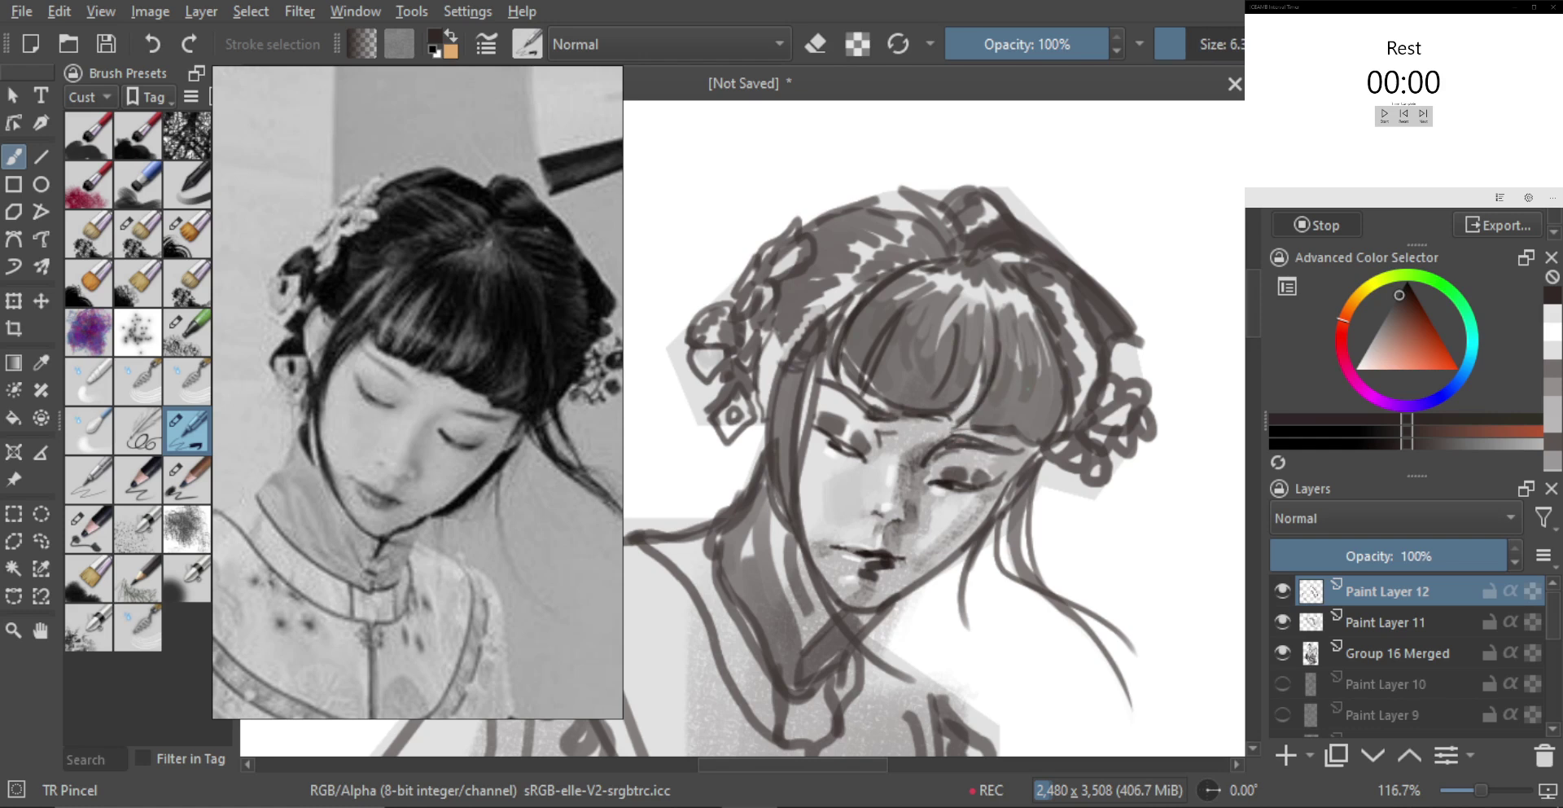
Sample light grey from the face and try small light strokes along the fringe's lower edge with a slightly larger brush
key(bracketright)
key(bracketright)
key(bracketright)
key(bracketleft)
ctrl+click(892, 454)
mouse_move(859, 411)
mouse_down()
mouse_move(888, 430)
mouse_move(896, 412)
mouse_up()
key(ctrl+z)
key(ctrl+z)
key(ctrl+z)
Paint thin light grey strands through the fringe, undoing the stray strokes there and near the eye
drag(886, 335, 857, 397)
key(ctrl+z)
drag(886, 336, 863, 388)
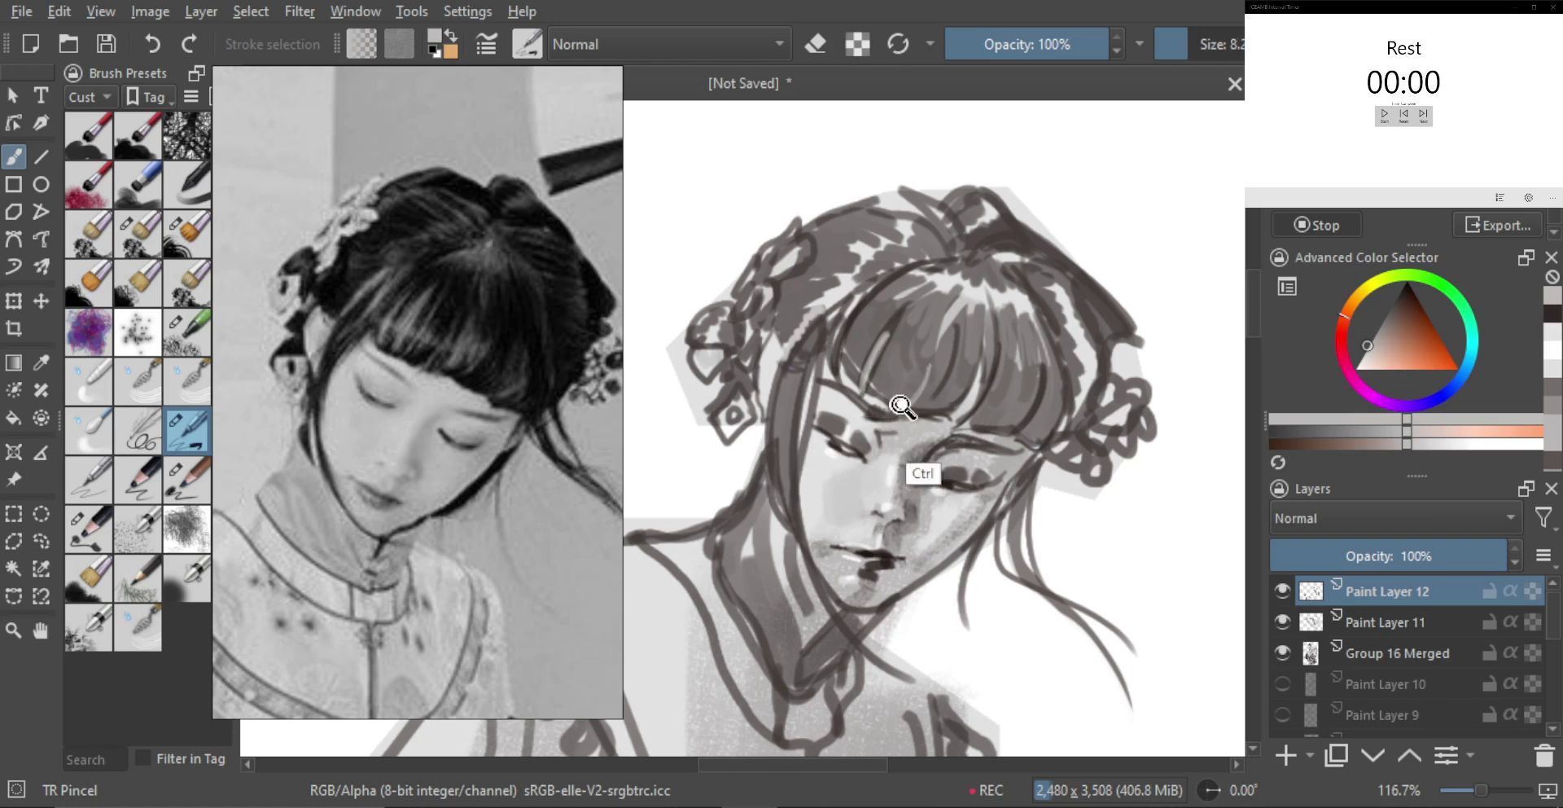
drag(997, 371, 926, 363)
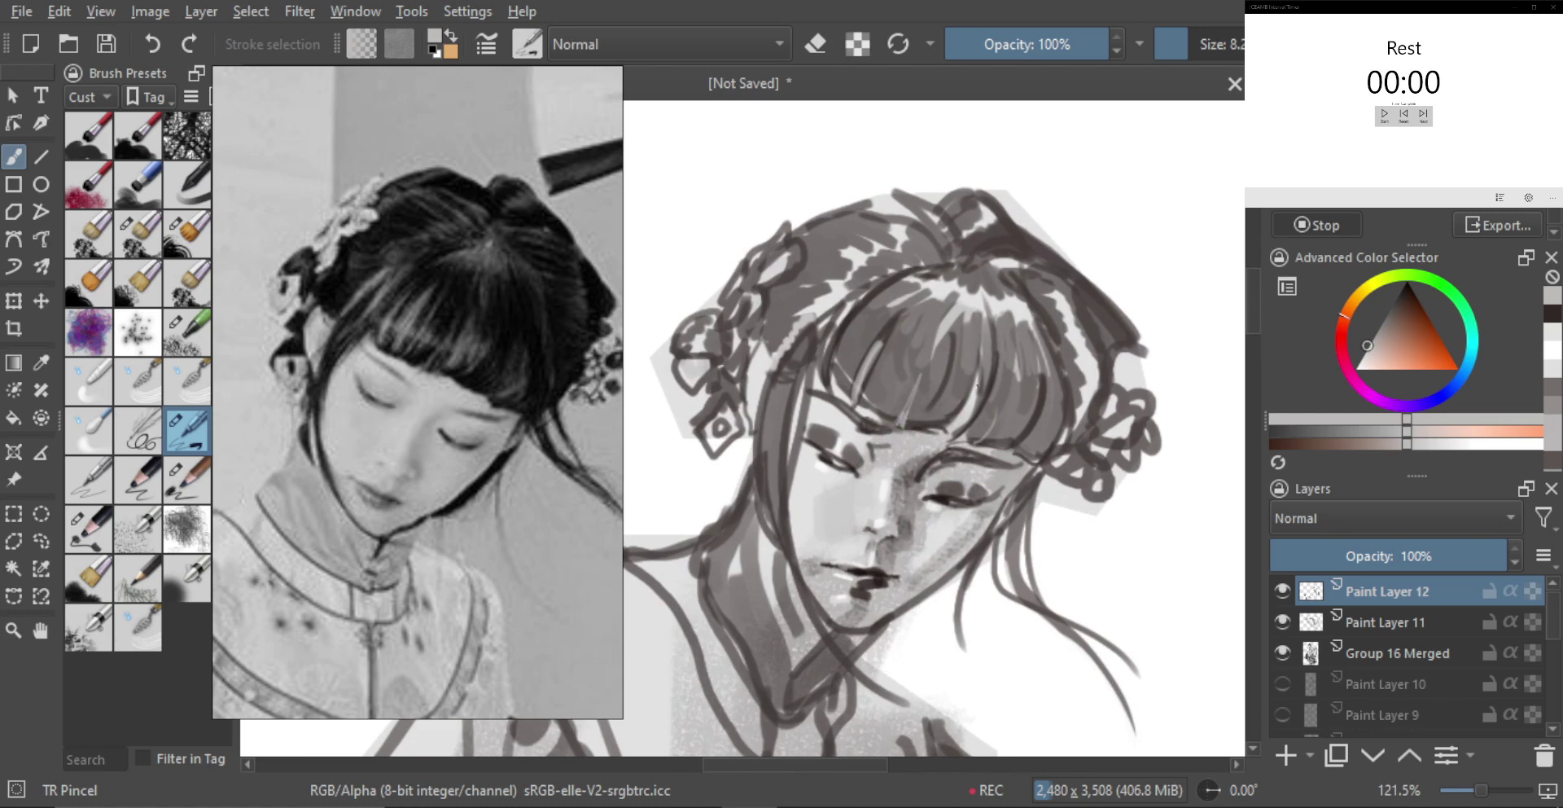
drag(886, 386, 857, 387)
drag(823, 443, 865, 466)
key(ctrl+z)
Sample near-black from the mouth and draw dark strands across the middle and far side of the fringe
ctrl+click(861, 570)
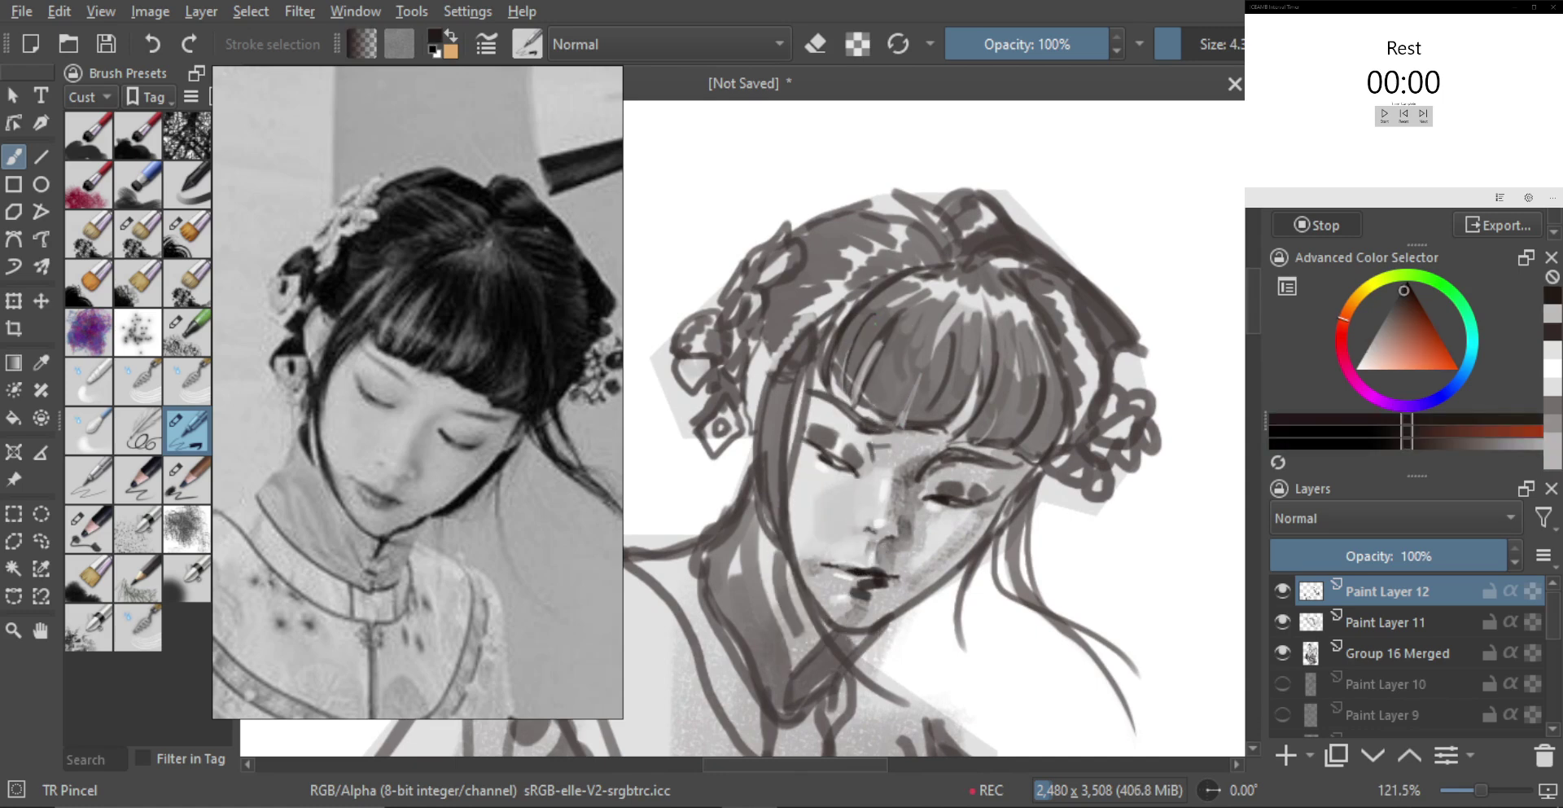
shift+drag(896, 417, 903, 417)
mouse_move(894, 420)
mouse_down()
mouse_move(920, 366)
mouse_move(902, 421)
mouse_up()
key(ctrl+z)
mouse_move(926, 368)
mouse_down()
mouse_move(894, 417)
mouse_move(911, 406)
mouse_up()
key(ctrl+z)
drag(1012, 364, 956, 432)
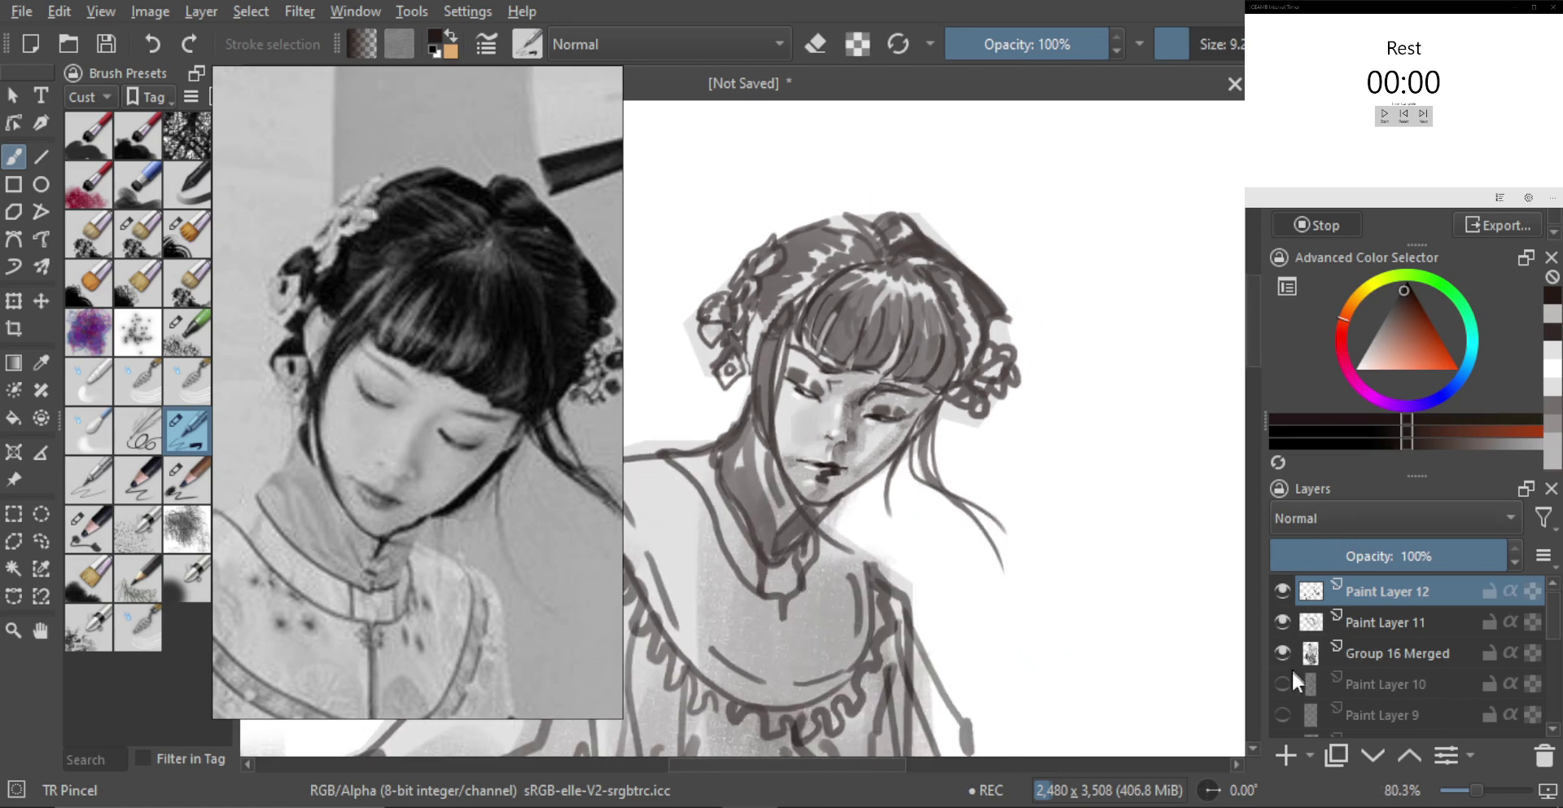
Add another paint layer, paint a broad white band across the fringe and enable erase mode with a smaller brush
click(1287, 754)
scroll(904, 407, up, 1)
key(x)
ctrl+drag(842, 309, 841, 291)
shift+drag(797, 318, 933, 359)
key(e)
key(bracketleft)
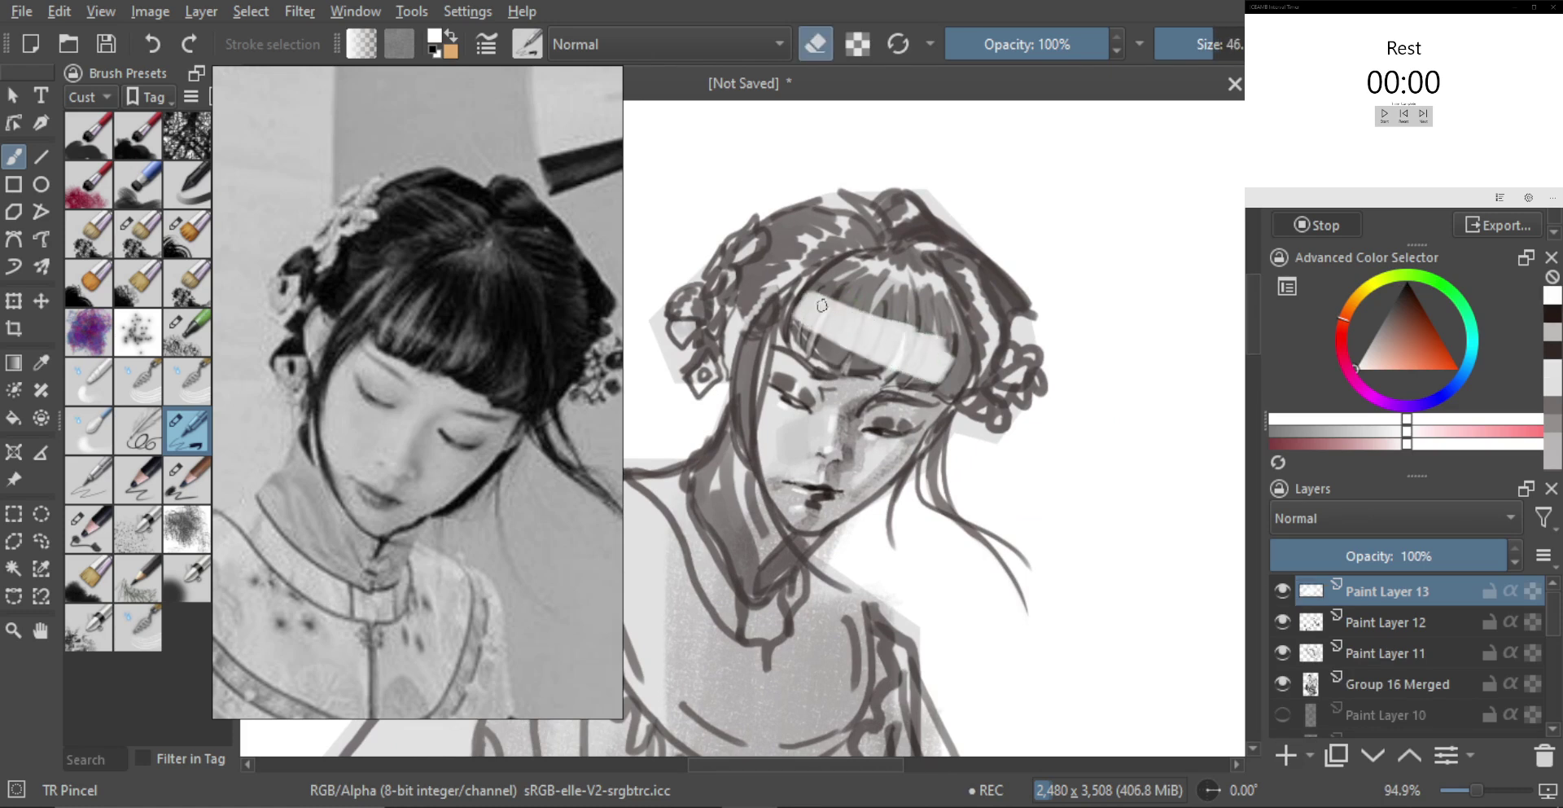
Switch to the TR Smooth Skin brush and fade the white band's edges into a soft highlight across the fringe
click(108, 581)
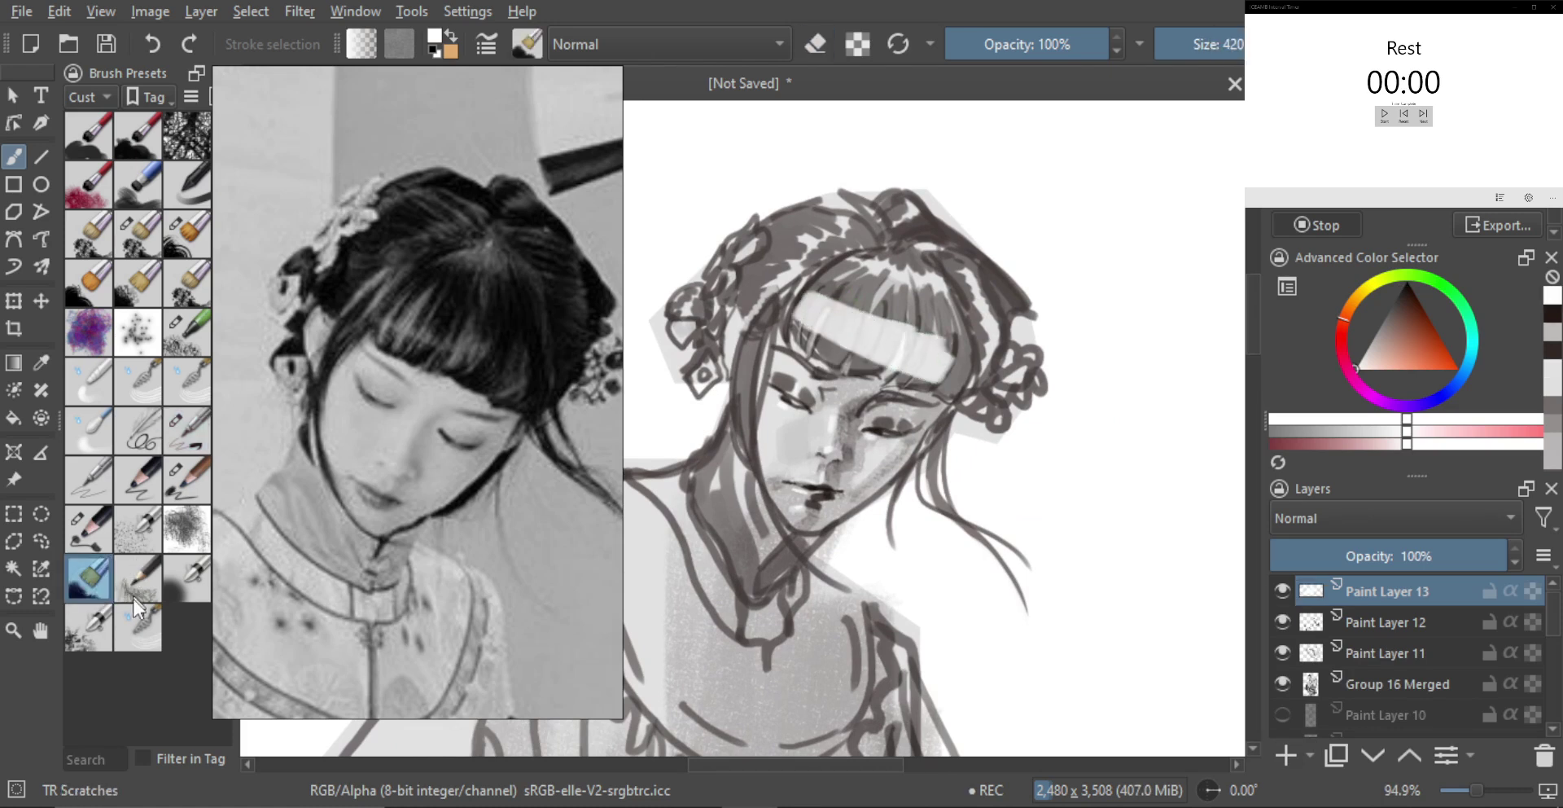
click(172, 588)
mouse_move(904, 309)
mouse_down()
mouse_move(844, 335)
mouse_move(801, 312)
mouse_move(876, 324)
mouse_up()
mouse_move(832, 262)
mouse_down()
mouse_move(885, 329)
mouse_move(859, 323)
mouse_move(914, 344)
mouse_move(824, 300)
mouse_move(917, 324)
mouse_move(881, 315)
mouse_move(873, 270)
mouse_move(982, 306)
mouse_move(975, 320)
mouse_move(938, 305)
mouse_move(958, 361)
mouse_move(927, 406)
mouse_move(881, 392)
mouse_move(875, 411)
mouse_move(973, 405)
mouse_move(896, 406)
mouse_move(868, 381)
mouse_move(832, 403)
mouse_move(800, 381)
mouse_move(833, 374)
mouse_move(789, 376)
mouse_move(873, 390)
mouse_move(778, 274)
mouse_up()
key(ctrl+z)
key(e)
key(ctrl+z)
key(ctrl+z)
key(e)
key(e)
shift+drag(885, 316, 812, 320)
Erase thin strand lines through the whole fringe highlight with the TR Pincel brush, starting at about 8.8 px
click(197, 440)
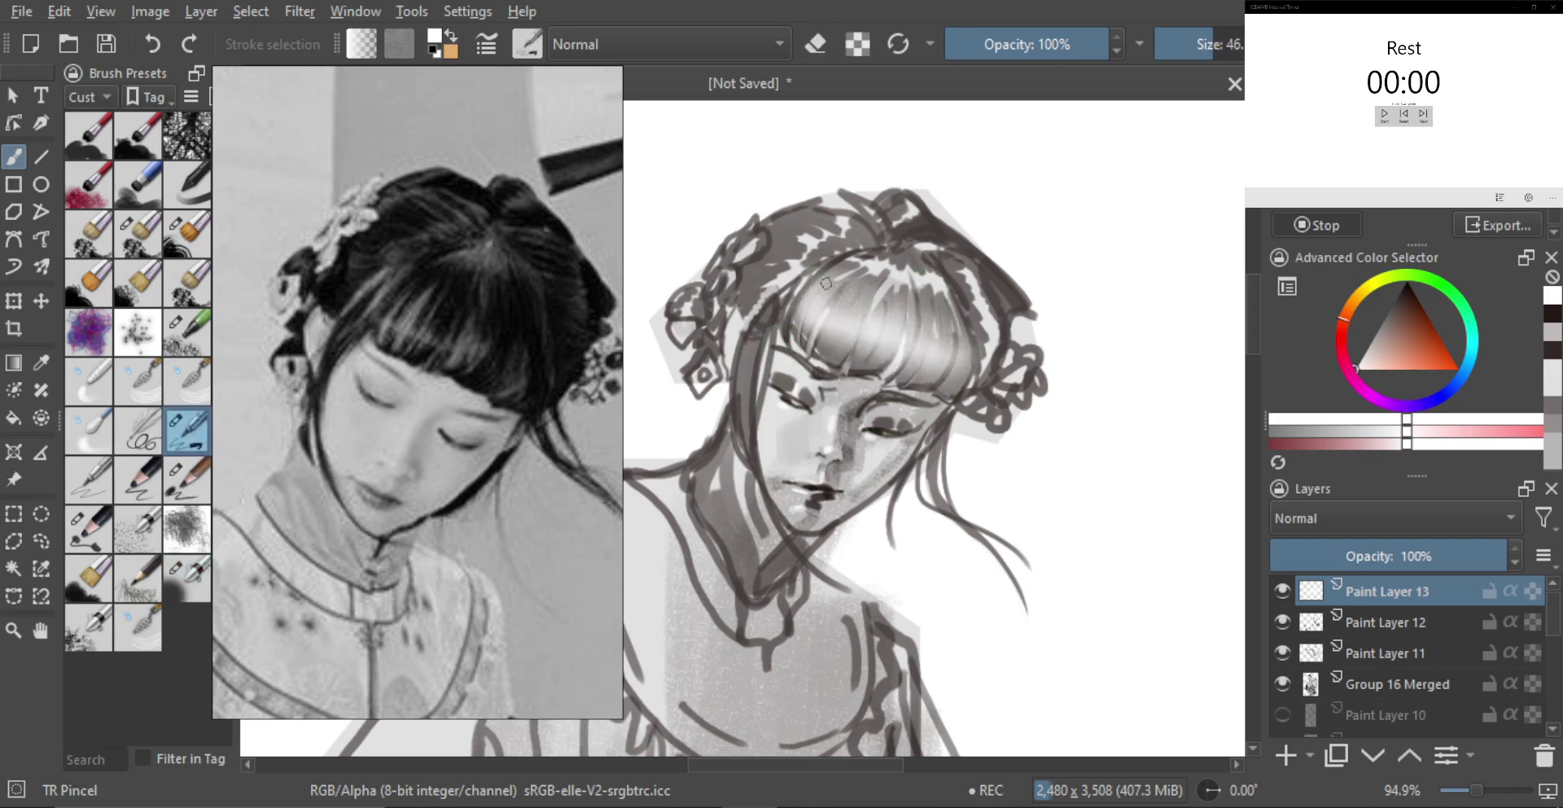
scroll(840, 309, up, 2)
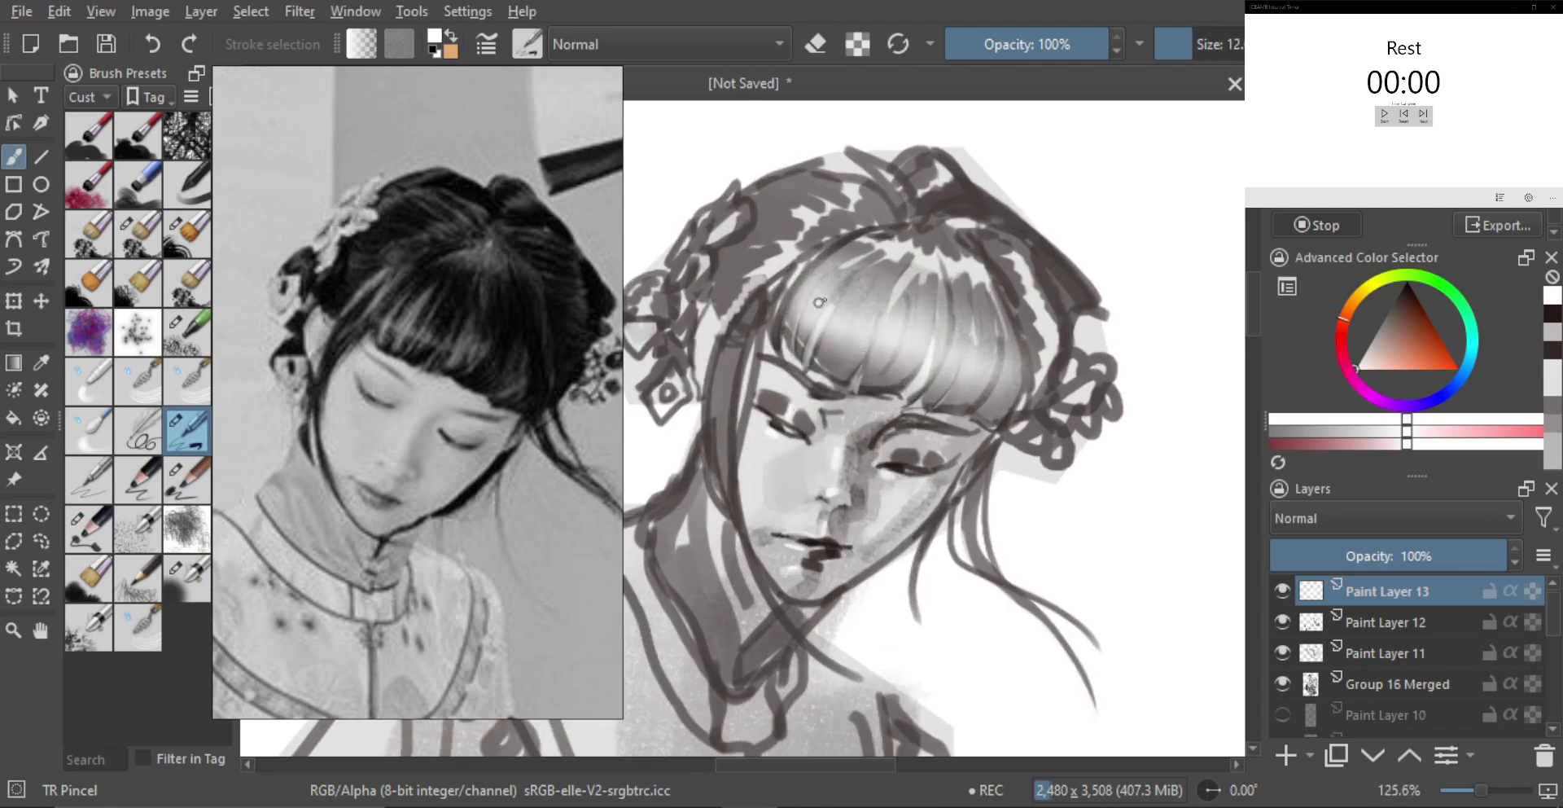
key(e)
key(bracketleft)
key(bracketleft)
key(bracketleft)
drag(805, 305, 795, 337)
key(ctrl+z)
drag(839, 259, 792, 321)
key(ctrl+z)
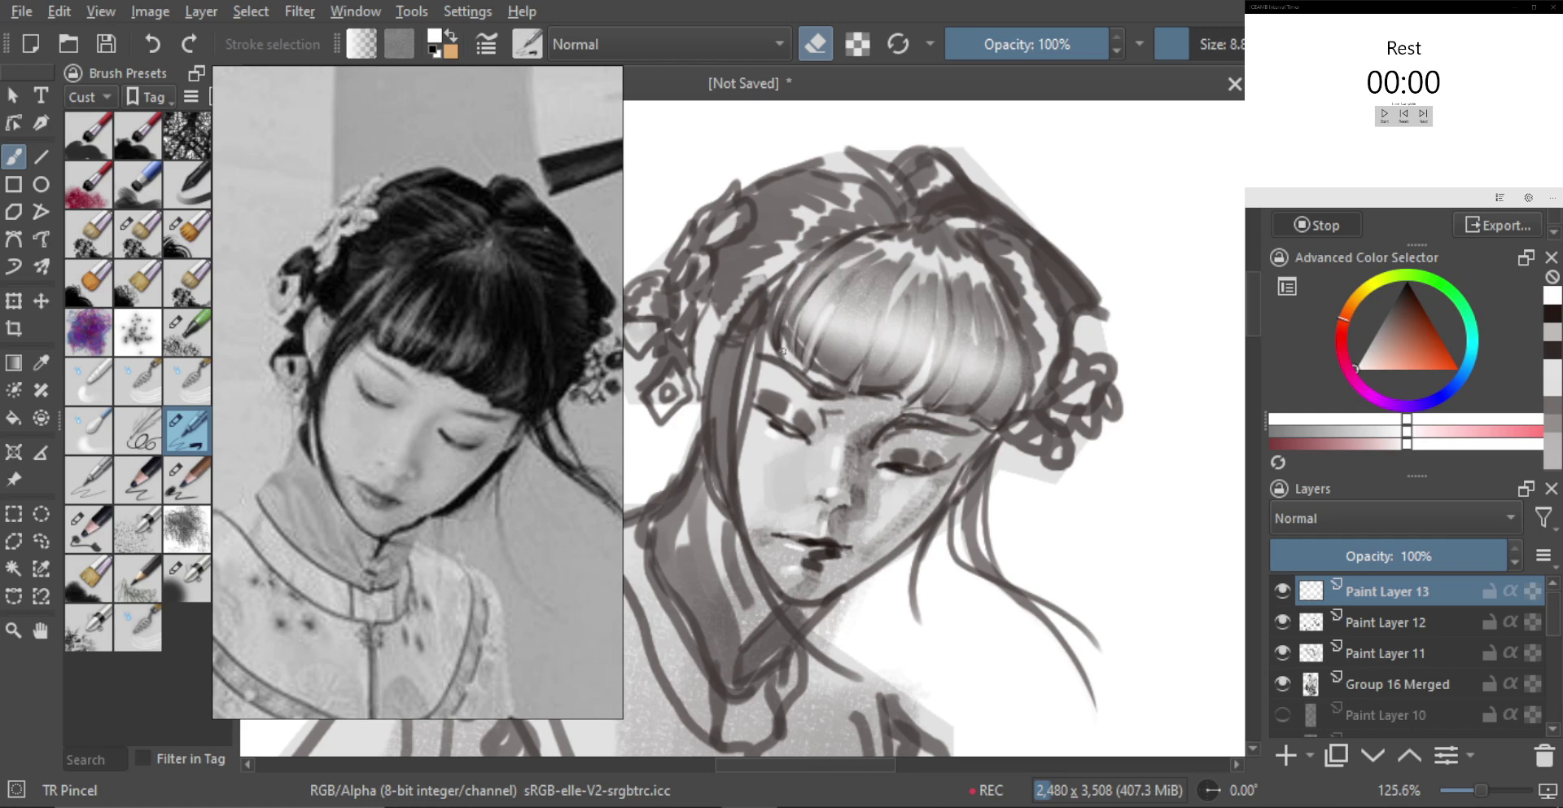
drag(826, 253, 783, 319)
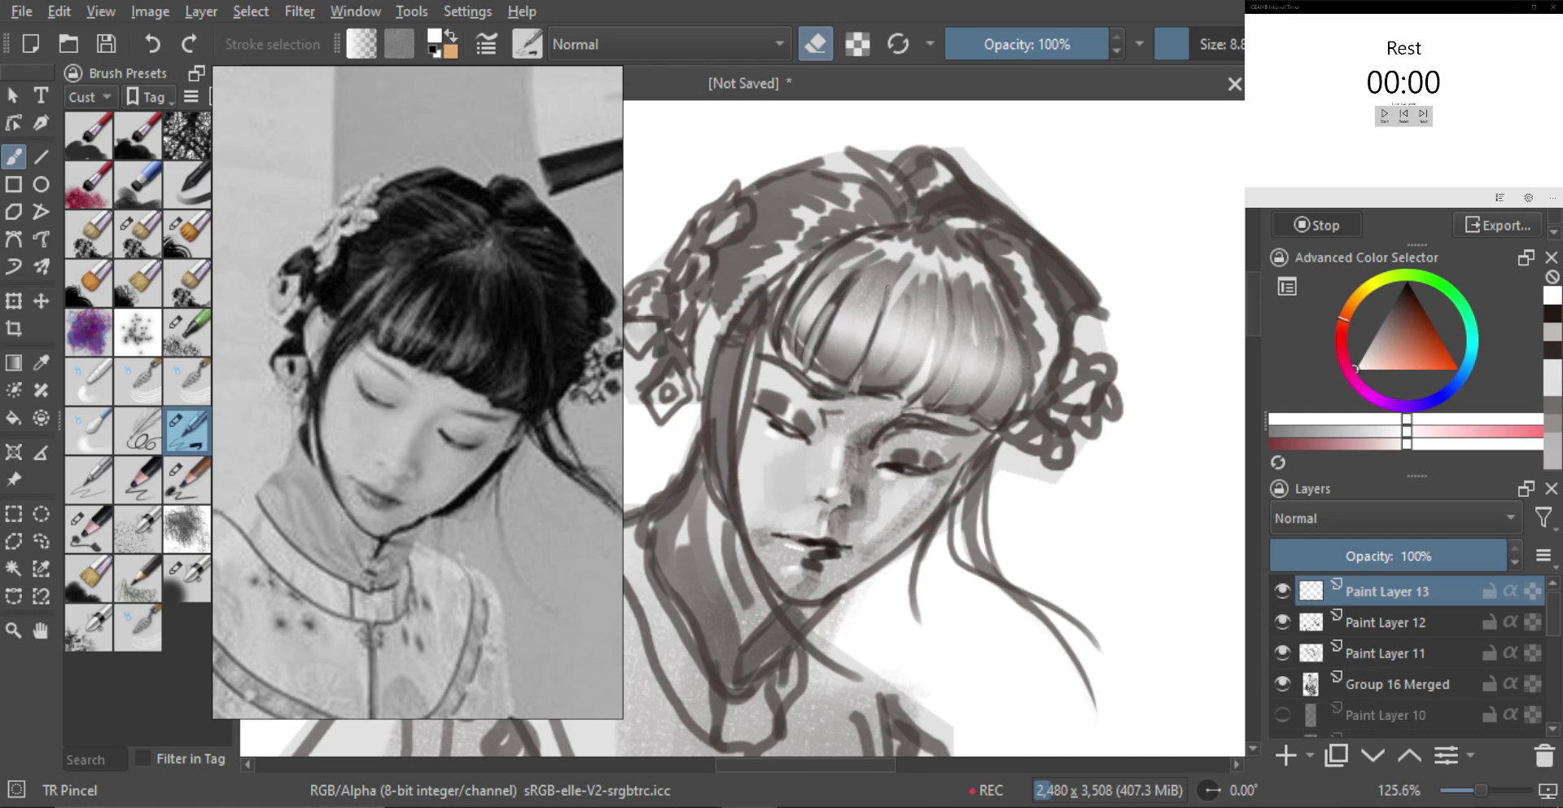
drag(932, 293, 909, 383)
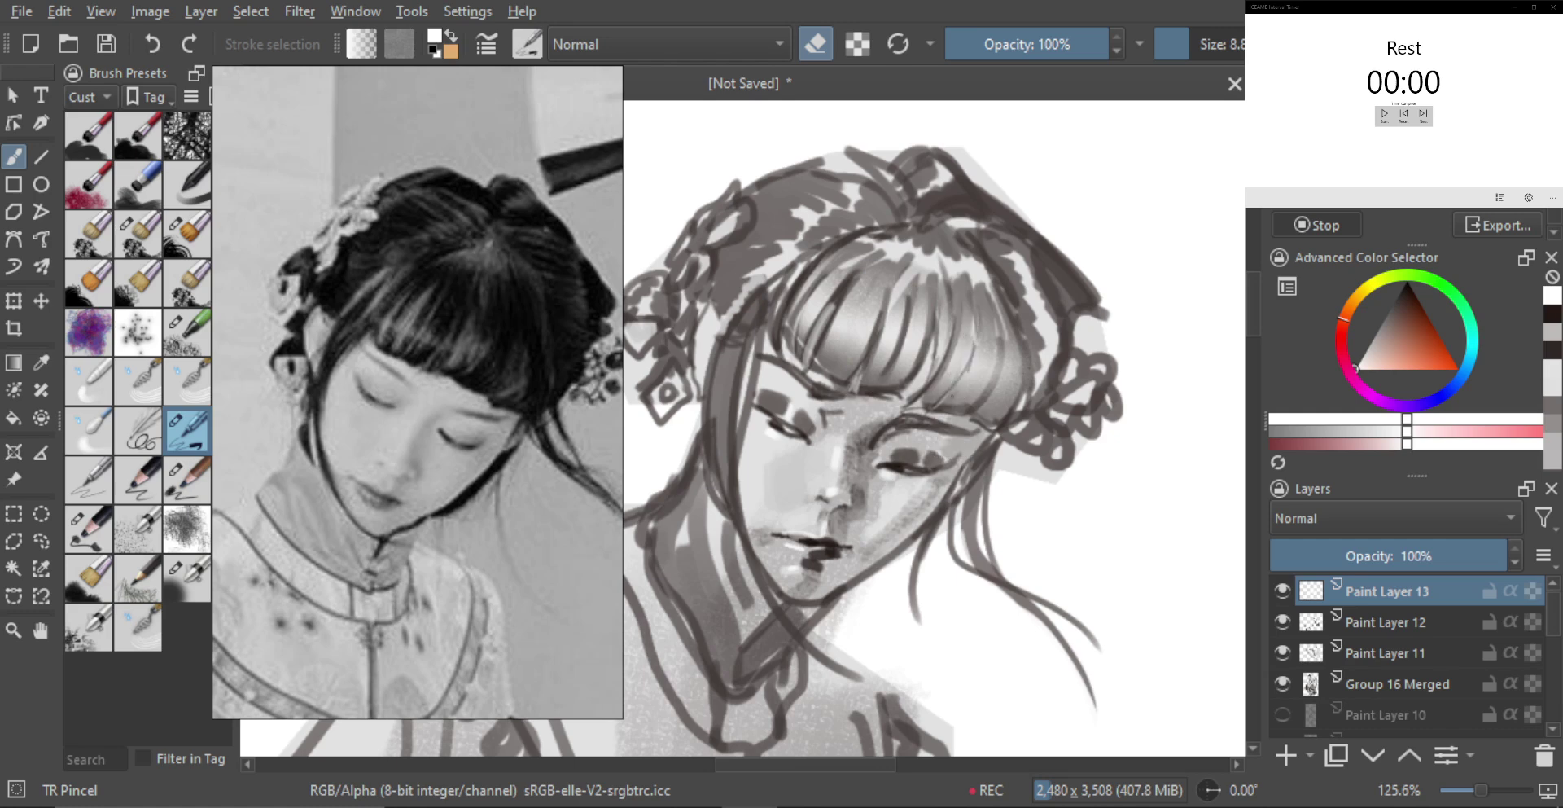
shift+drag(962, 417, 967, 417)
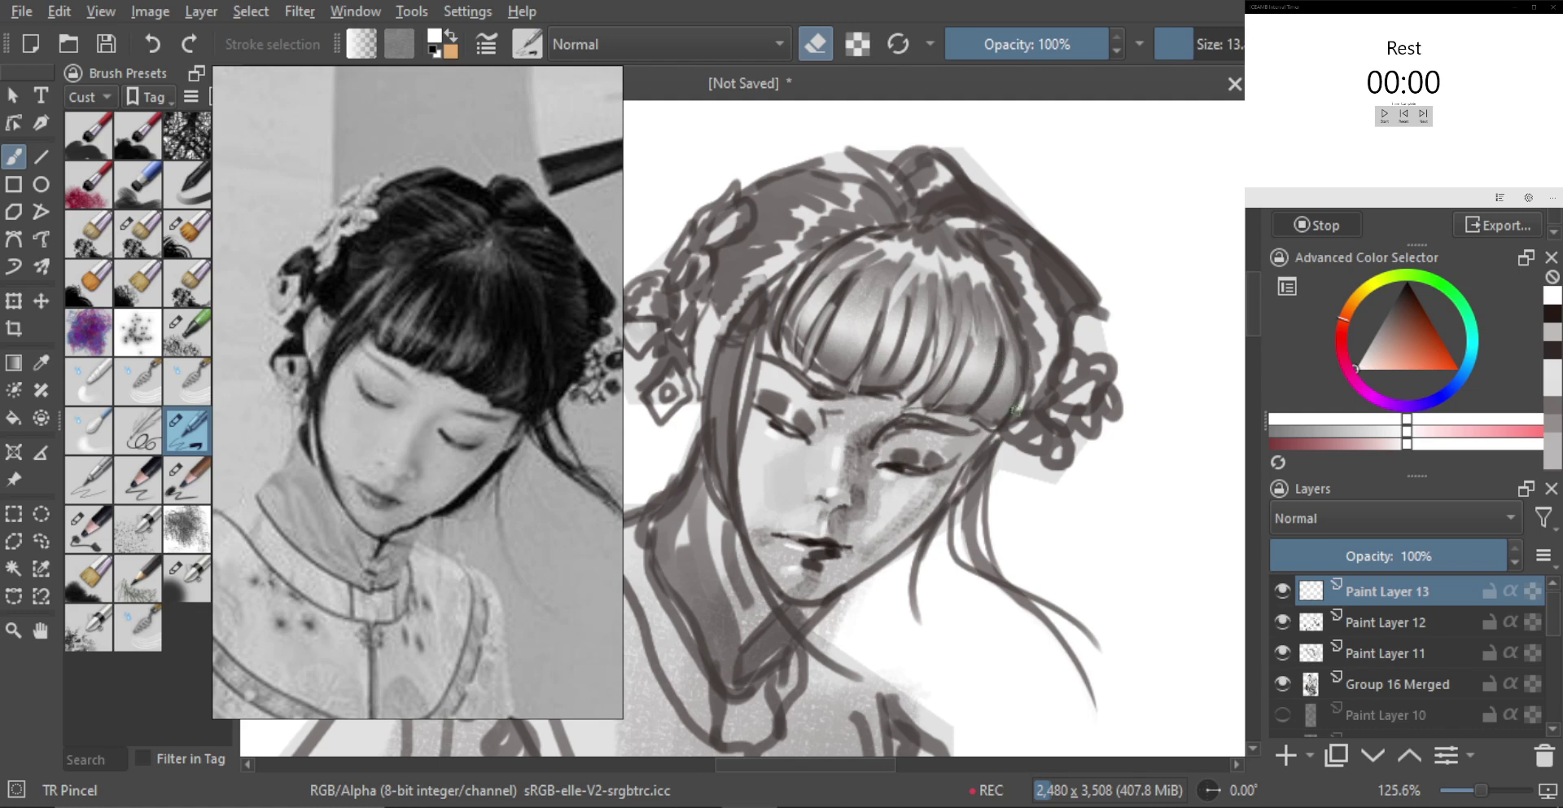
Soften the ends of the fringe highlight with the TR Smooth Skin brush in erase mode, enlarged to about 91 px
ctrl+drag(871, 355, 944, 462)
ctrl+drag(941, 411, 969, 381)
click(187, 578)
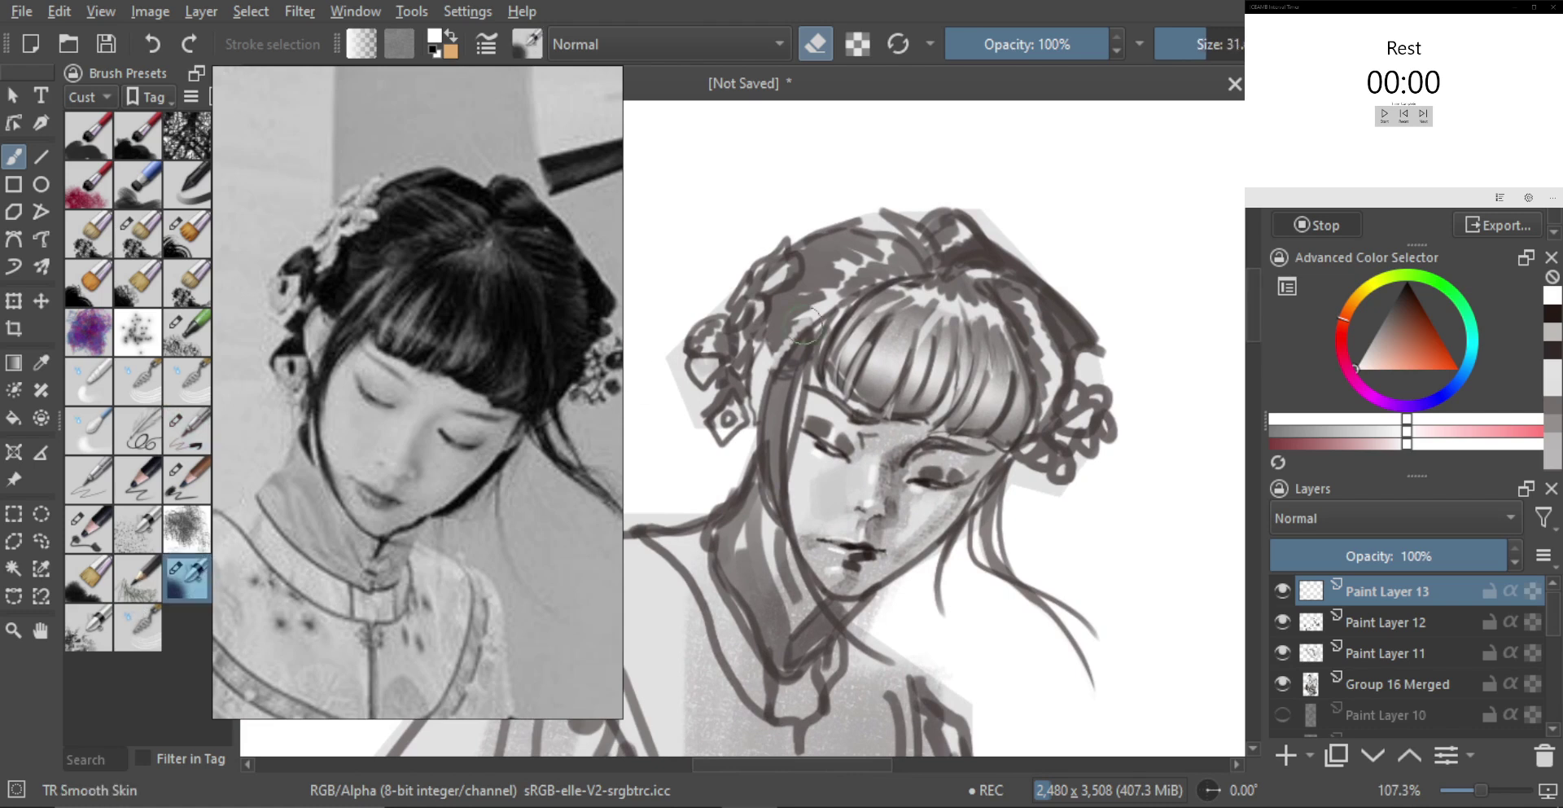
mouse_move(923, 303)
shift+mouse_down()
mouse_move(956, 303)
mouse_move(900, 291)
mouse_move(931, 286)
shift+mouse_up()
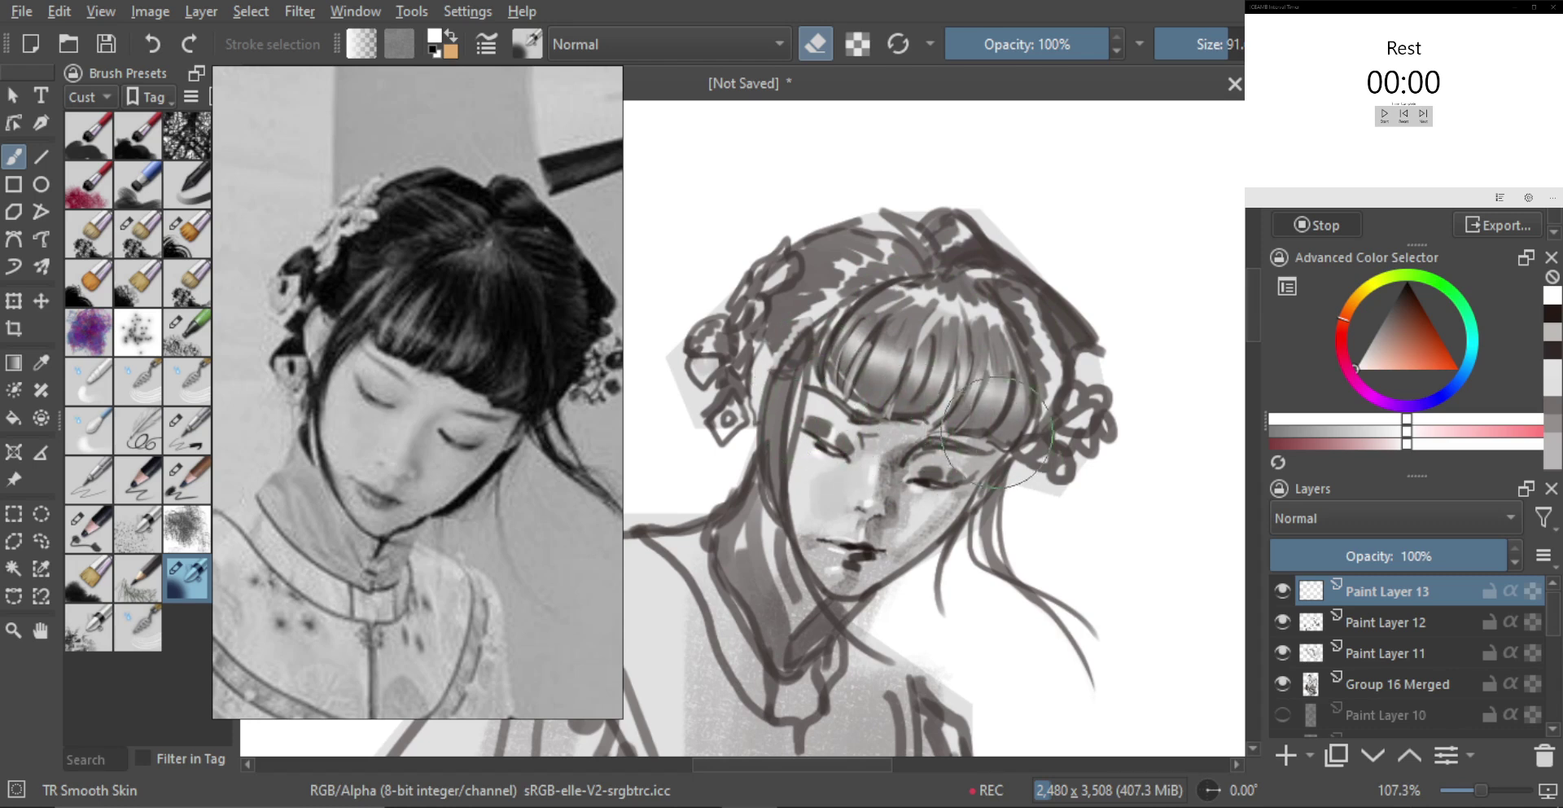
Examine the whole seated figure on the full page to judge the fringe highlight and overall values
scroll(1063, 487, down, 3)
scroll(1063, 486, down, 4)
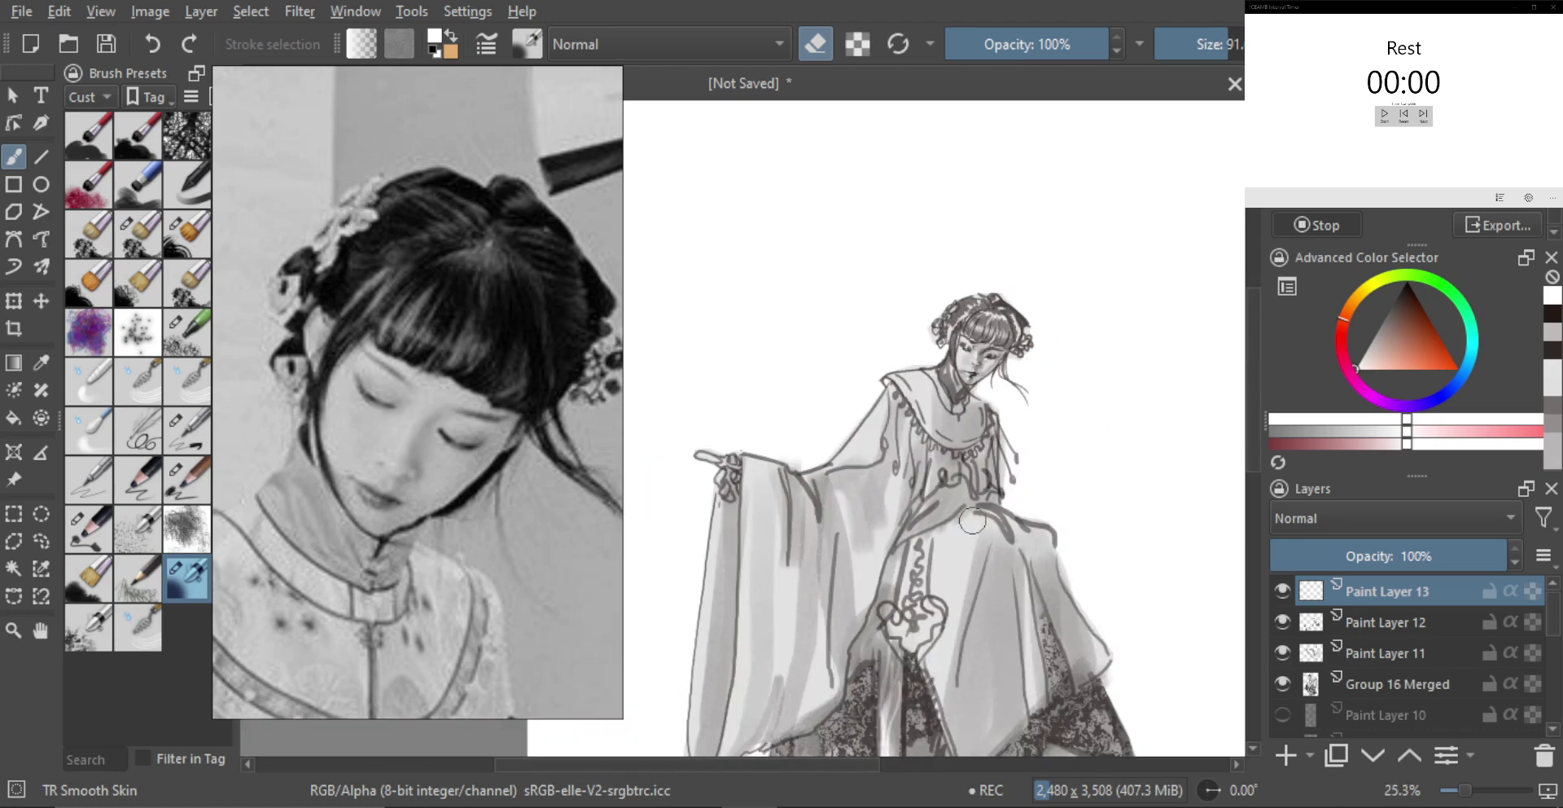
scroll(1018, 389, down, 2)
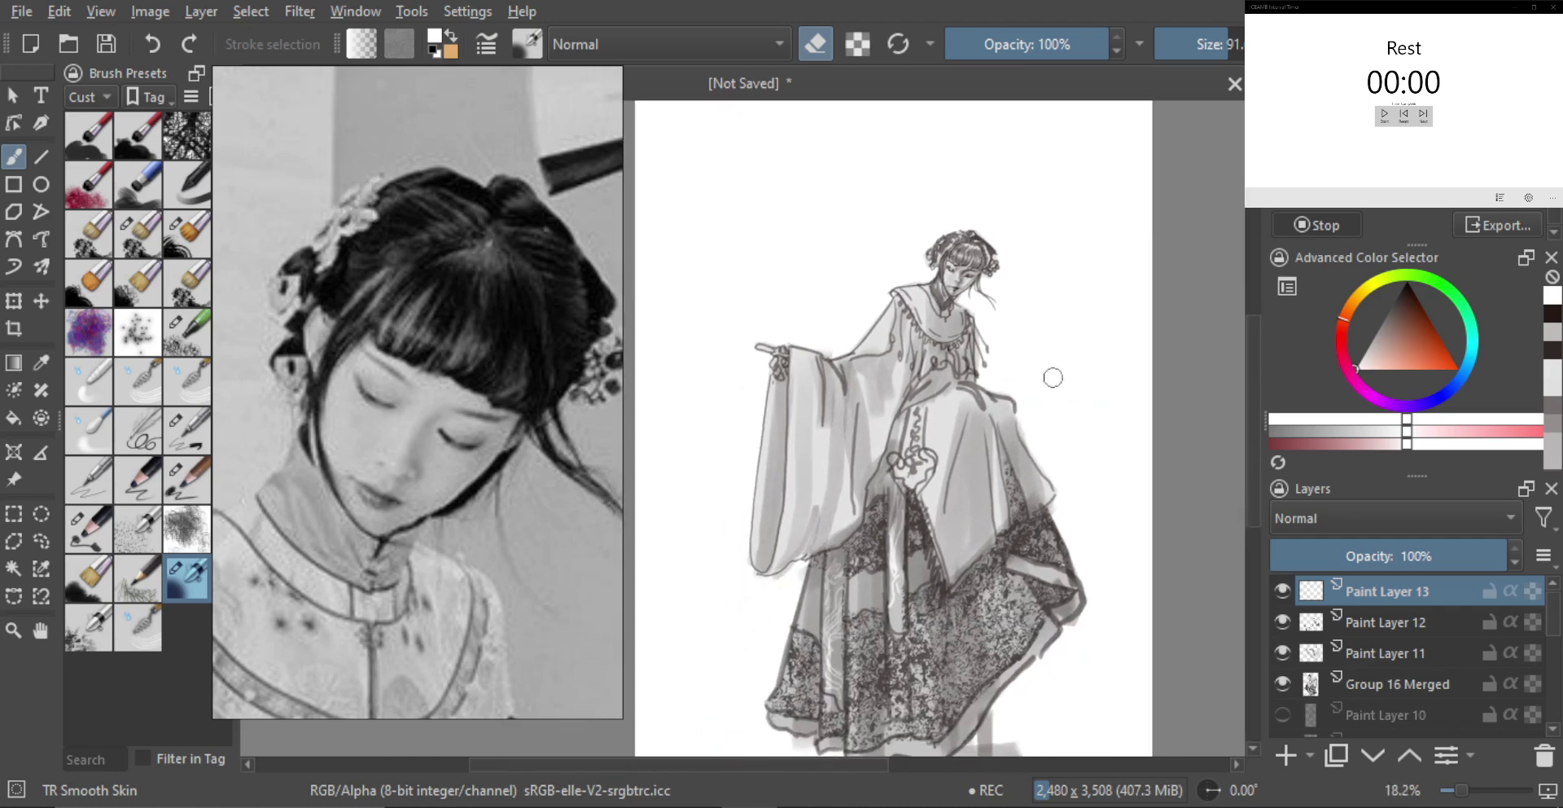
scroll(1040, 363, down, 2)
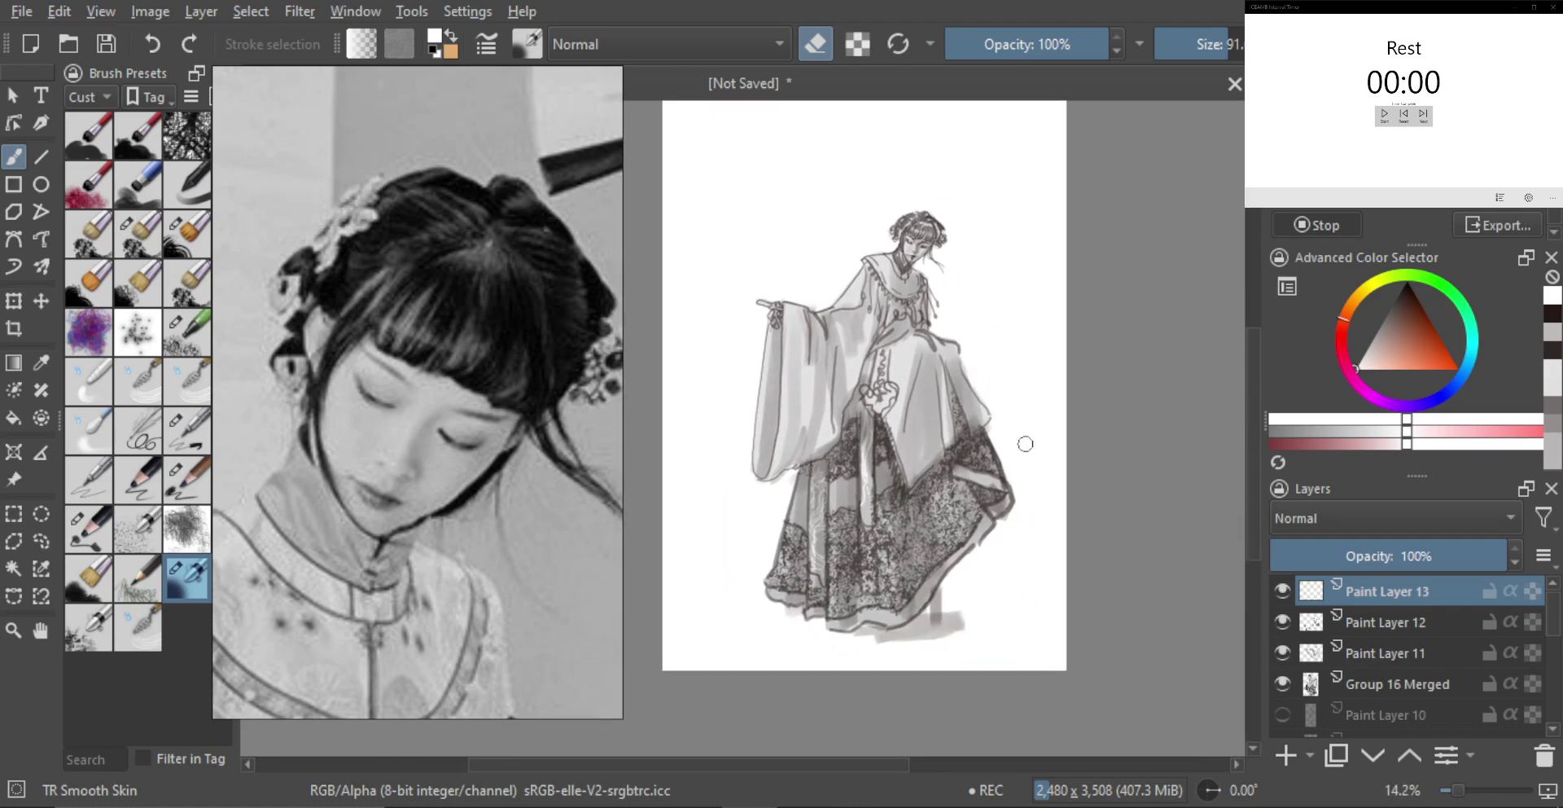
drag(973, 346, 988, 362)
drag(987, 362, 930, 400)
scroll(930, 400, up, 1)
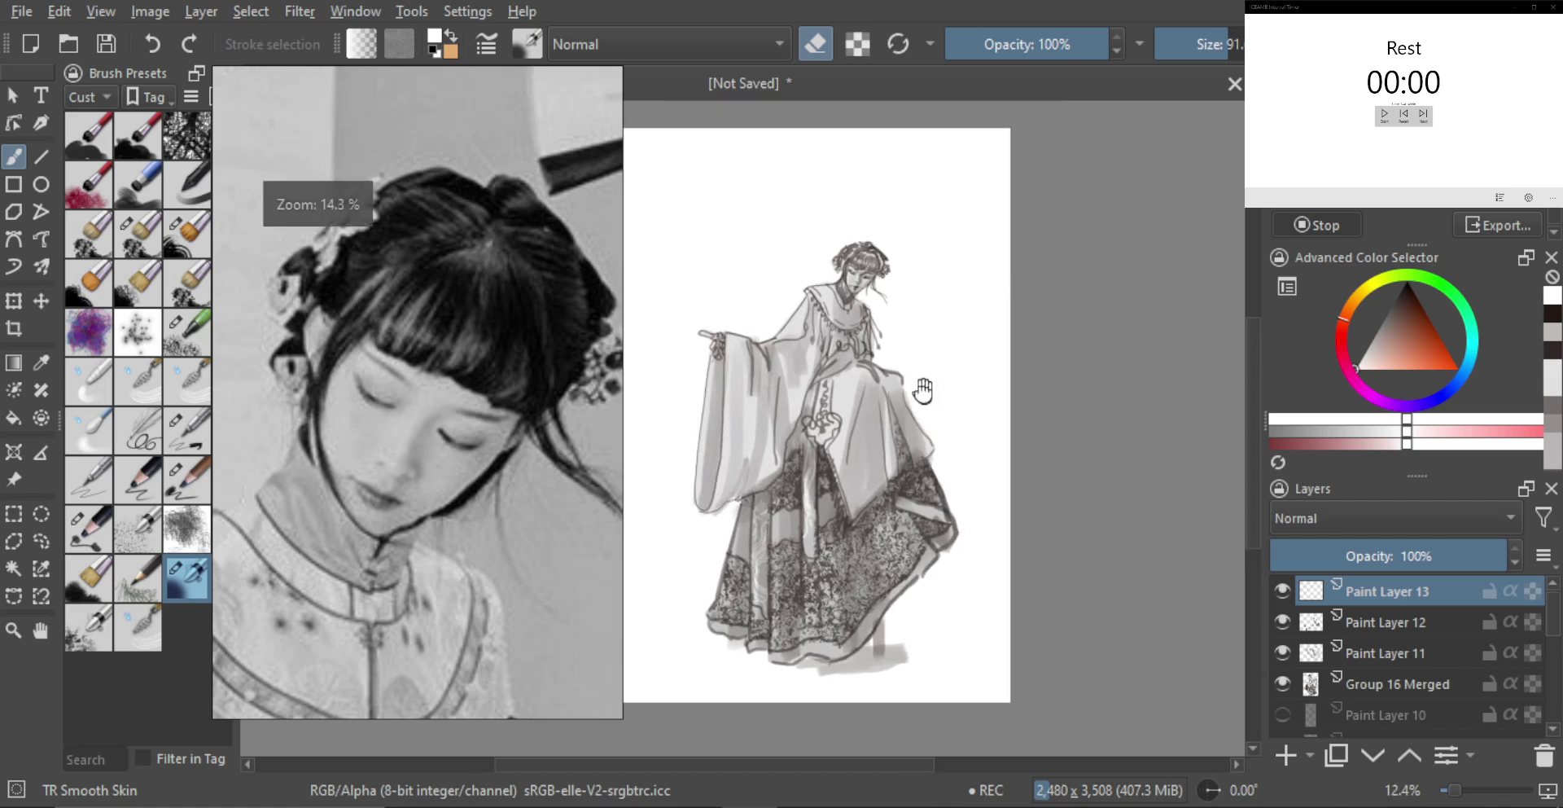